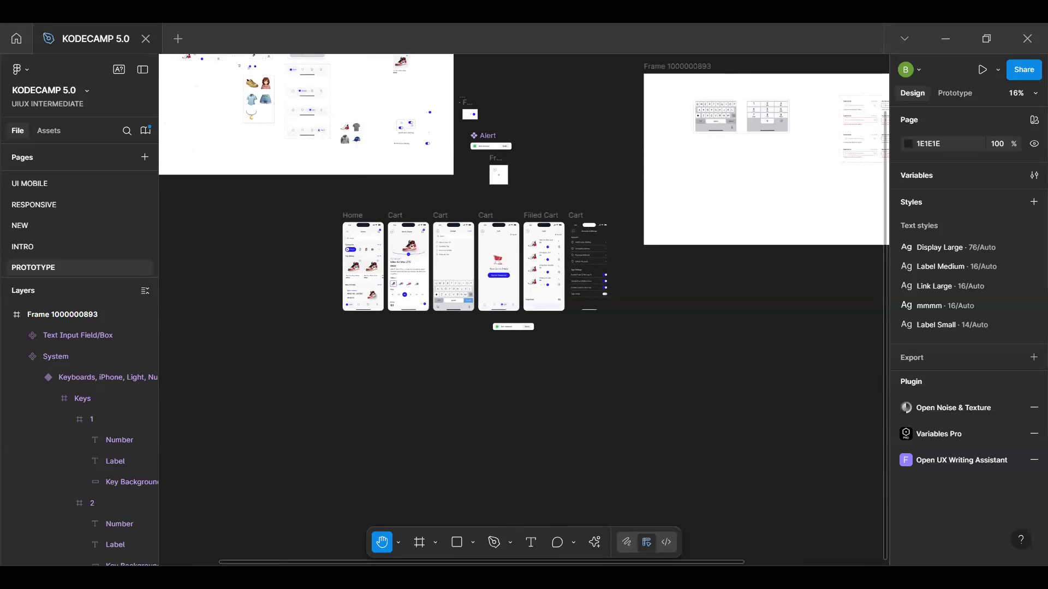
# Examine the shopping app screens on the canvas, especially the Home, Men's Shoes, Search and Cart frames
pyautogui.scroll(3, 585, 402)
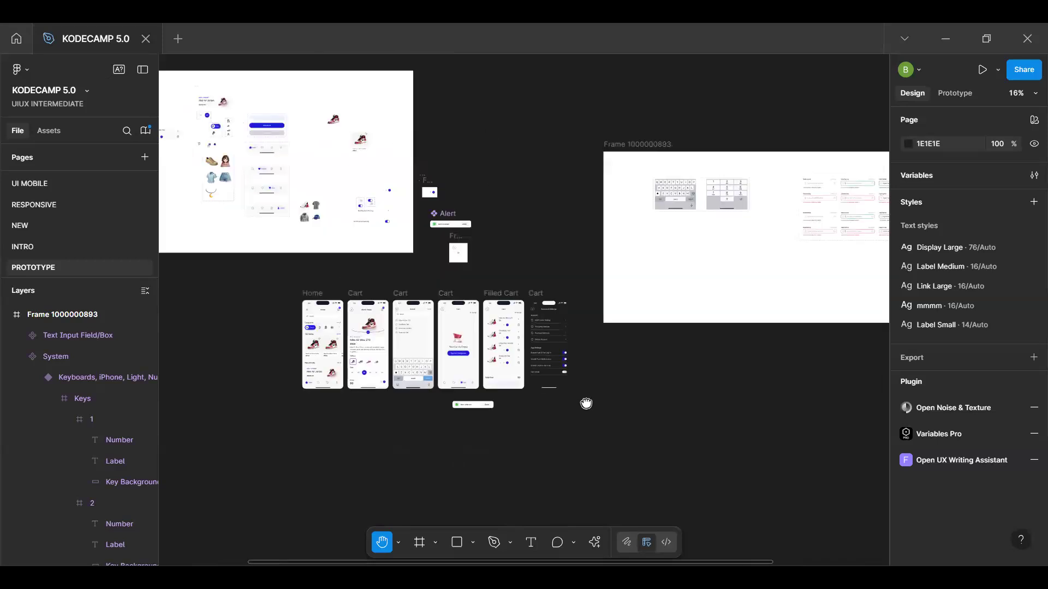
pyautogui.scroll(-1, 586, 404)
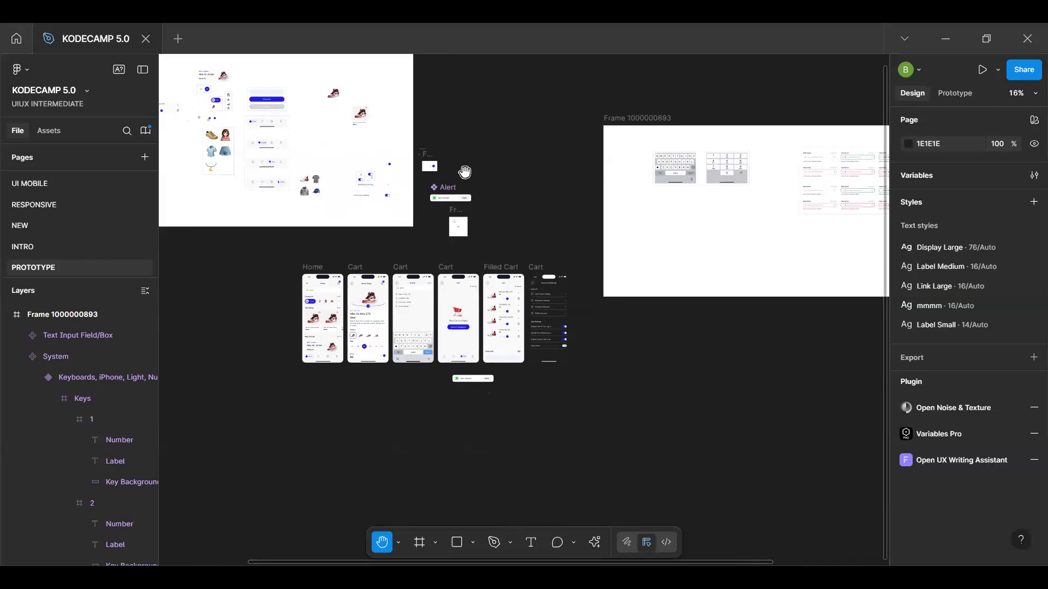
pyautogui.moveTo(366, 240); pyautogui.dragTo(590, 220)
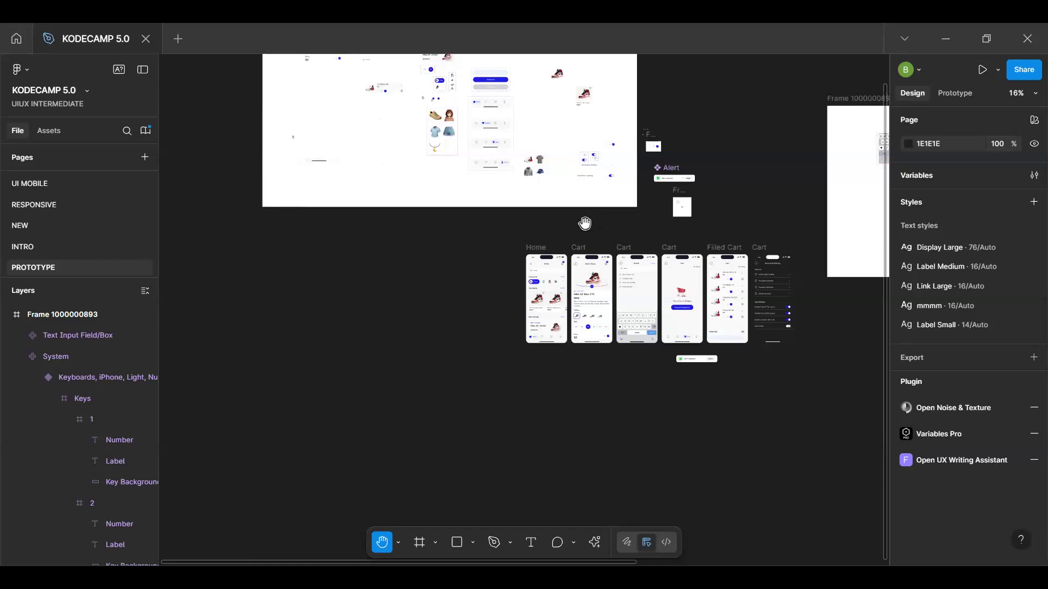
pyautogui.scroll(5, 584, 222)
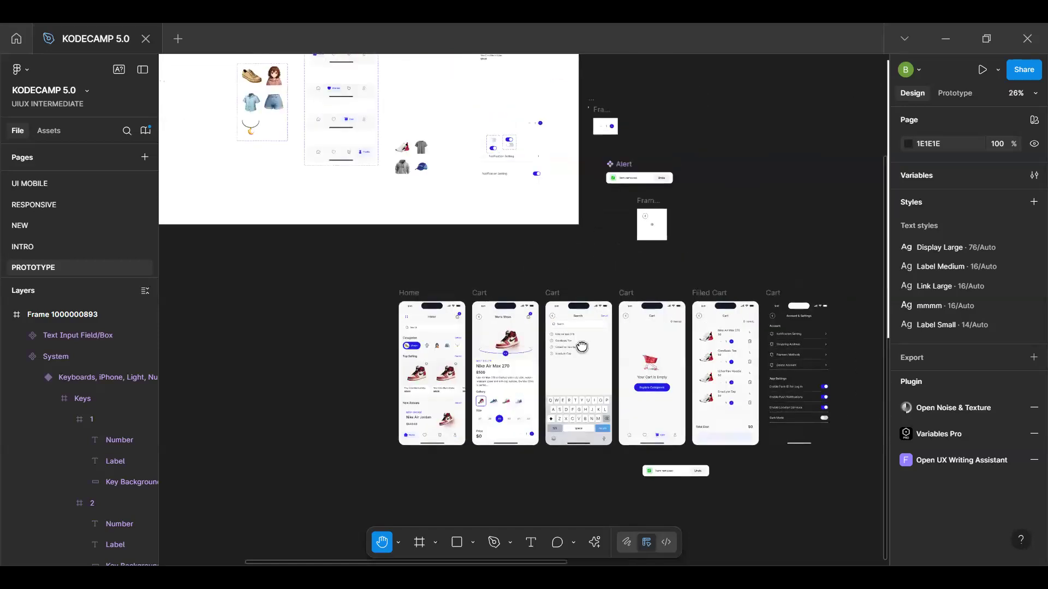
pyautogui.scroll(3, 515, 339)
pyautogui.scroll(2, 487, 337)
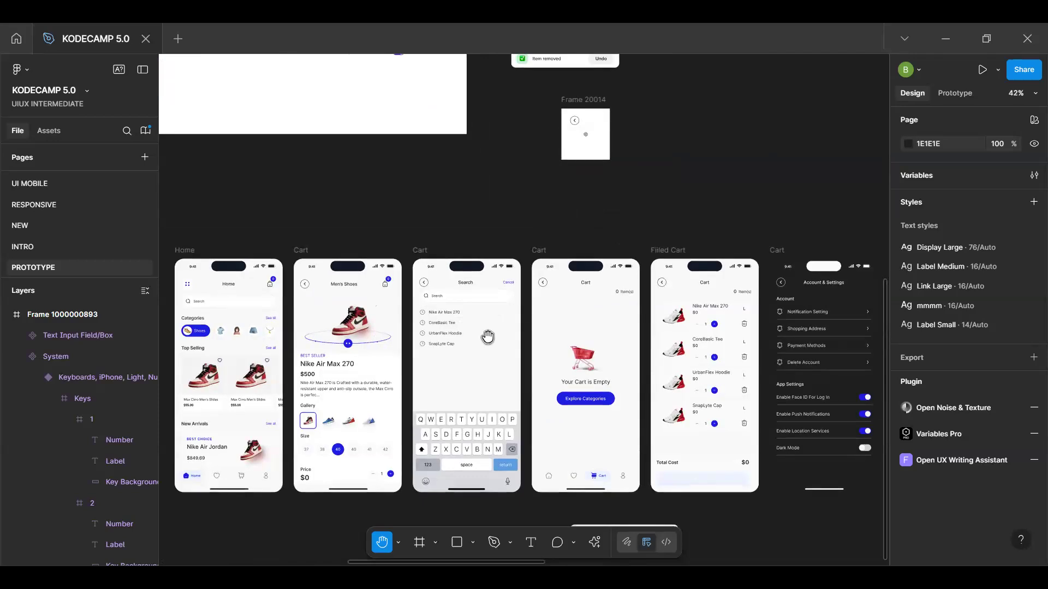
pyautogui.scroll(2, 487, 337)
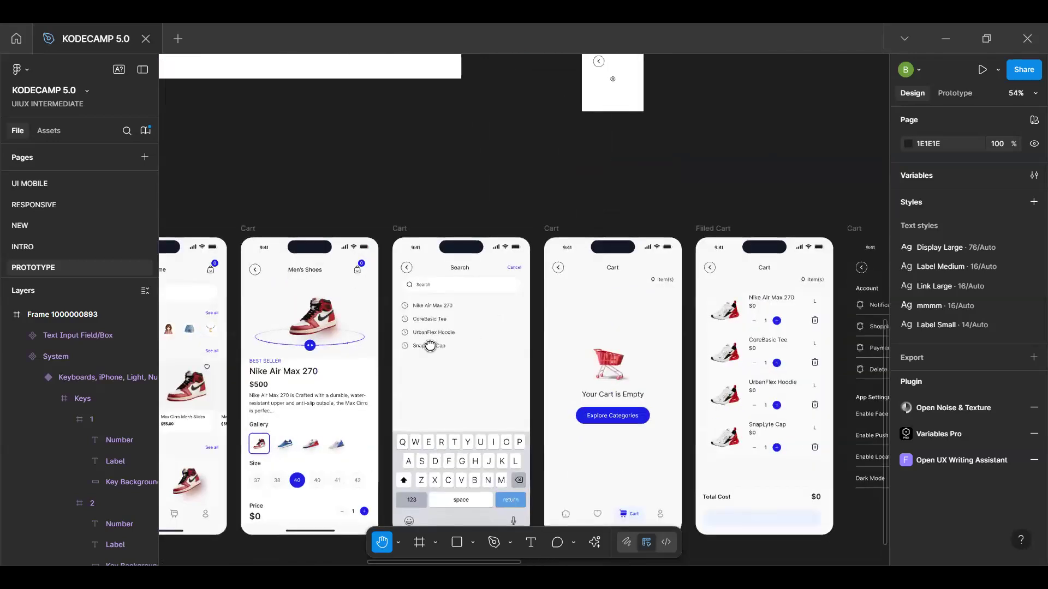
pyautogui.hscroll(-3, 568, 355)
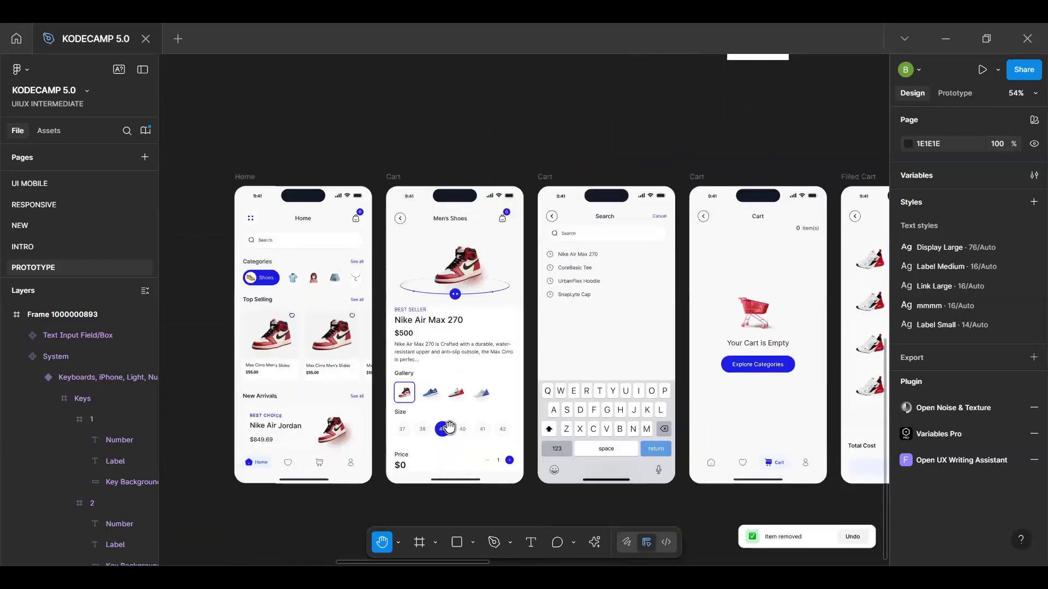
pyautogui.scroll(5, 501, 382)
pyautogui.scroll(-2, 499, 362)
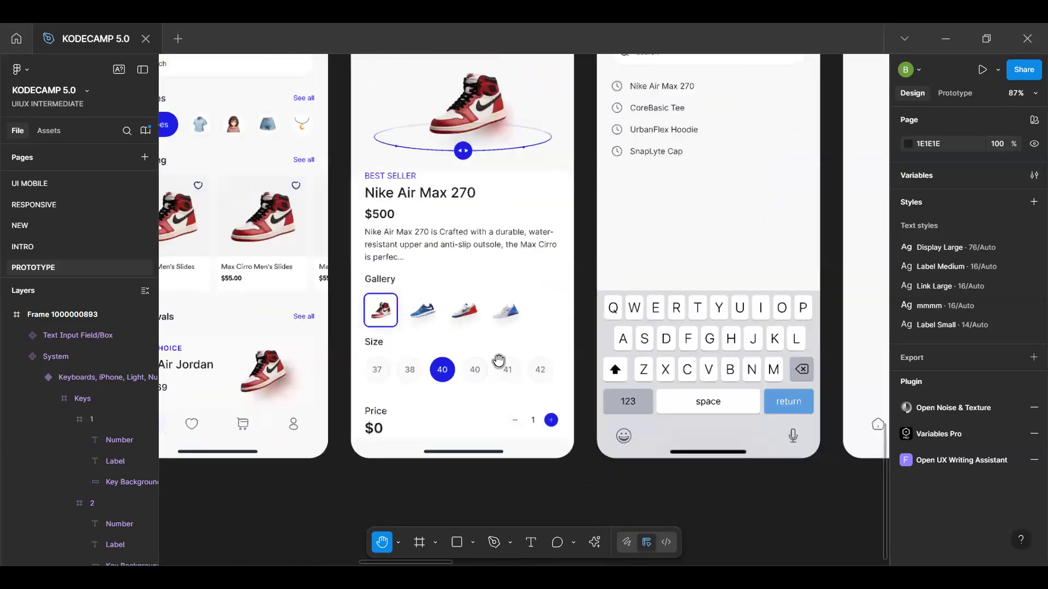
pyautogui.scroll(5, 499, 361)
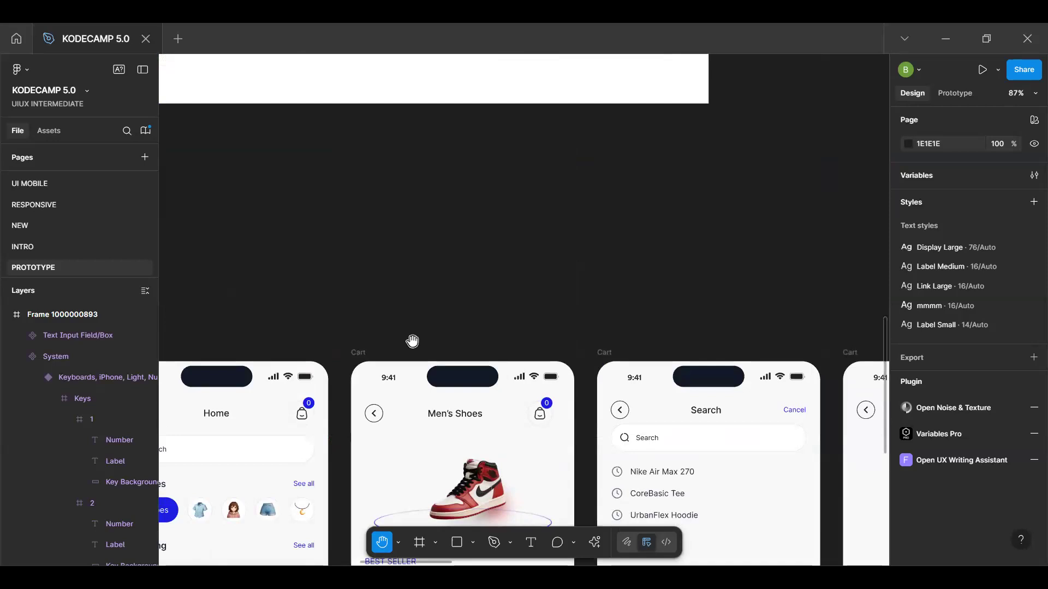
# Open an inline prototype preview of the Men's Shoes product frame
pyautogui.press('v')
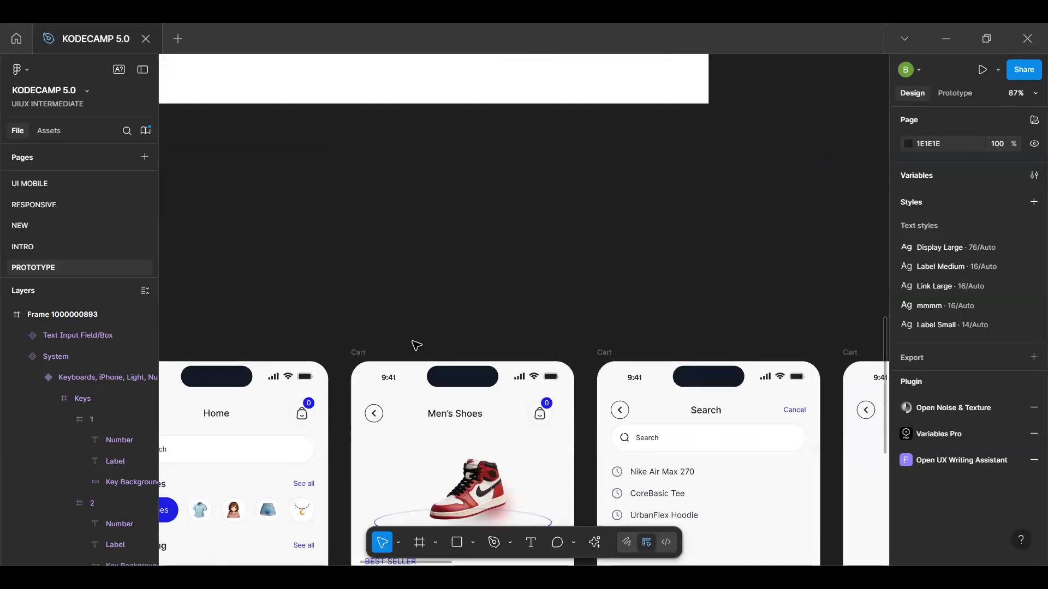
pyautogui.click(359, 359)
pyautogui.hotkey('shift', 'space')
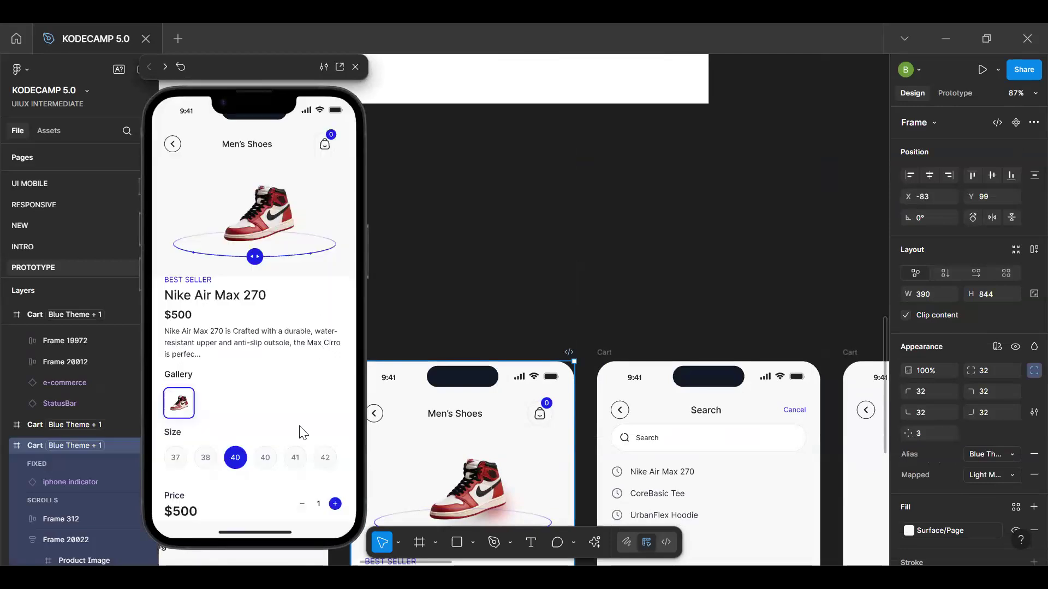
# In the preview, set the Nike Air Max 270 quantity to 2, add it to the cart and check the cart badge
pyautogui.click(300, 506)
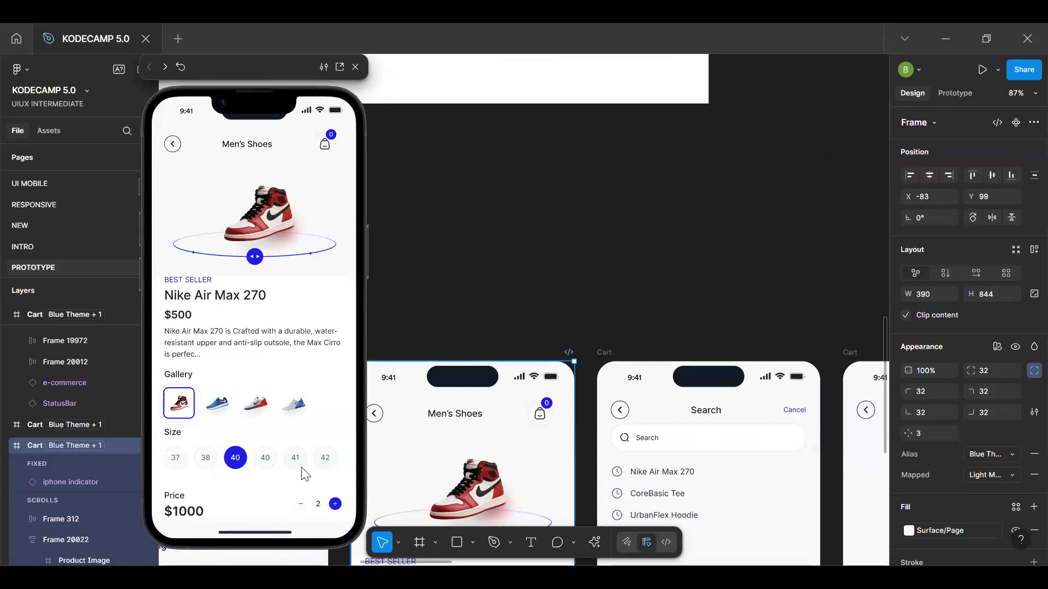
pyautogui.scroll(-2, 303, 432)
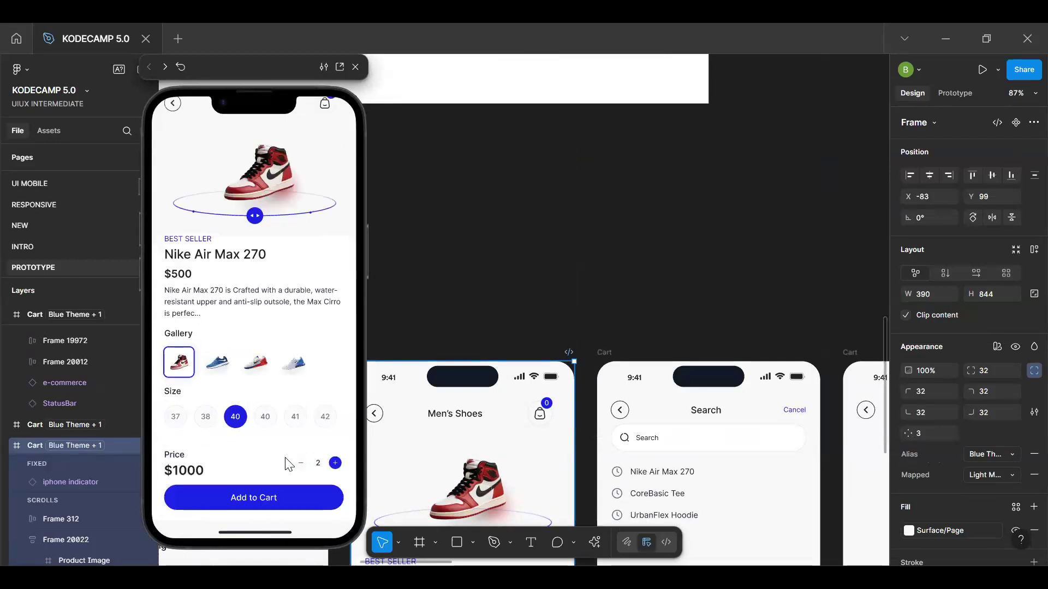
pyautogui.scroll(2, 292, 382)
pyautogui.scroll(-2, 286, 436)
pyautogui.scroll(2, 303, 333)
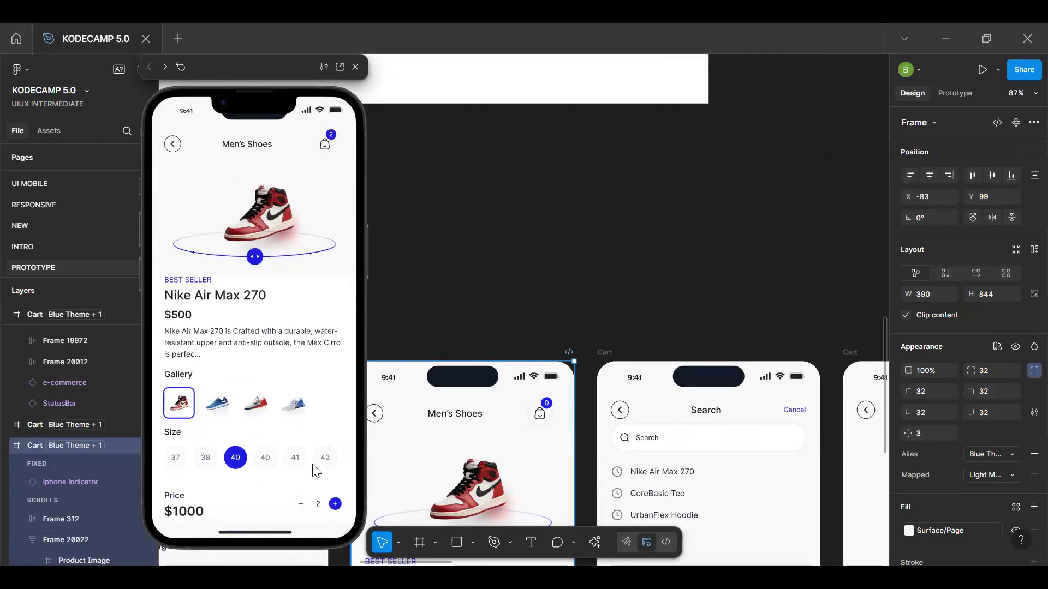
pyautogui.scroll(-2, 316, 470)
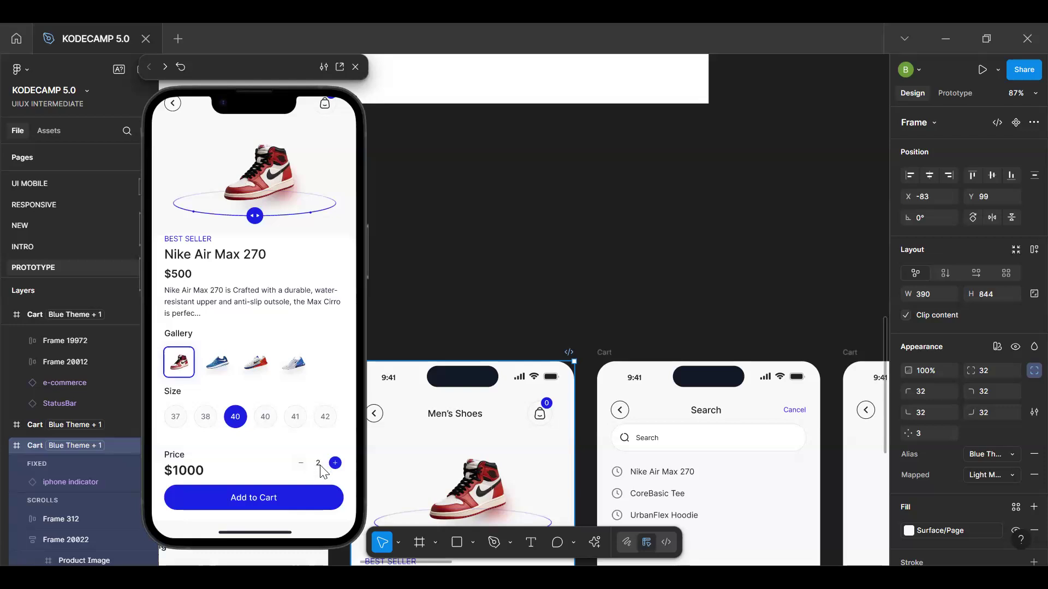
pyautogui.scroll(2, 314, 226)
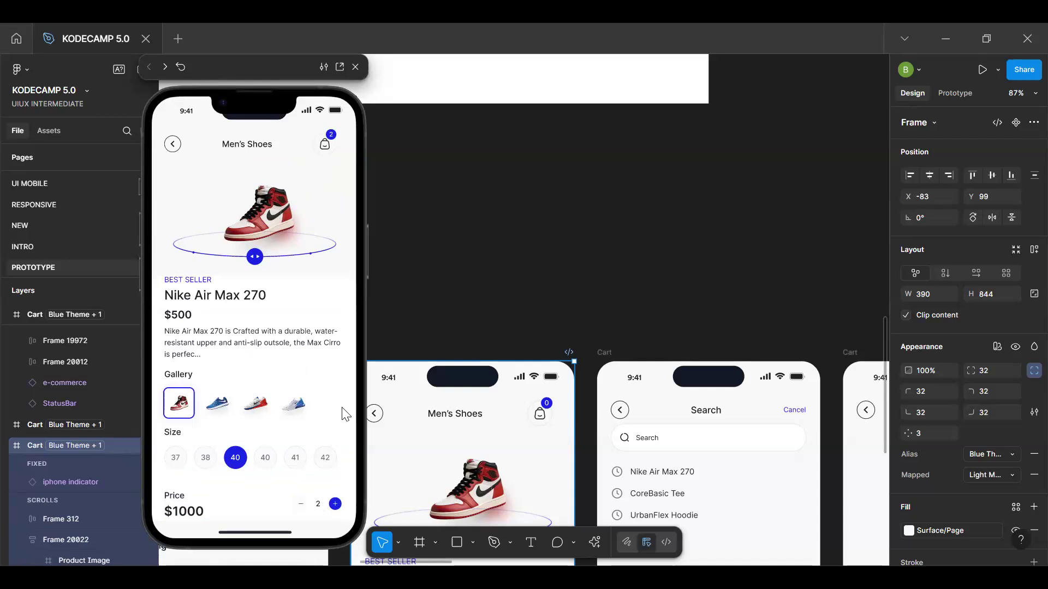
pyautogui.scroll(-2, 295, 485)
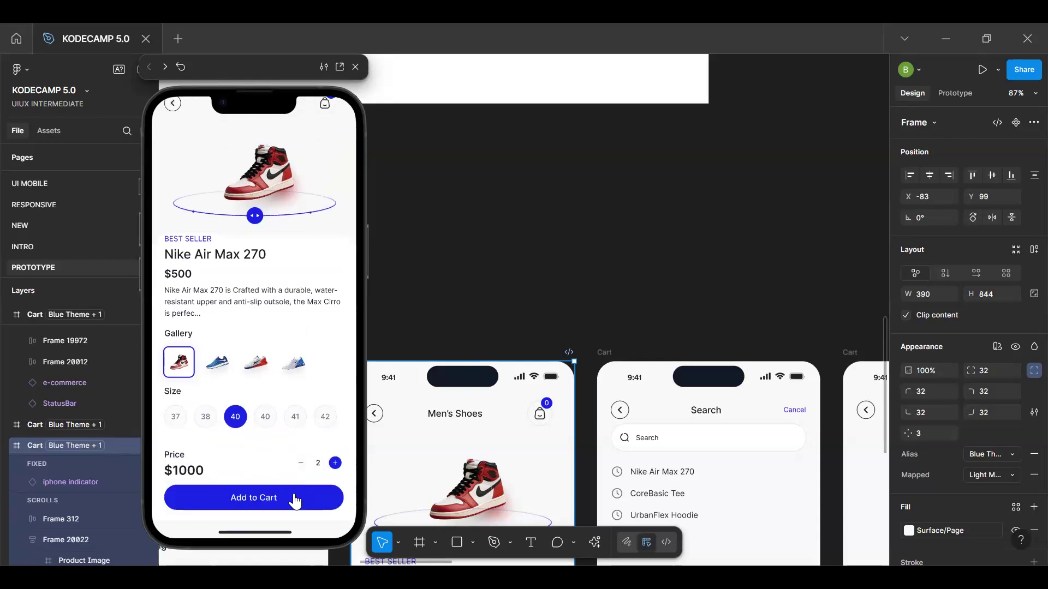
pyautogui.scroll(2, 295, 499)
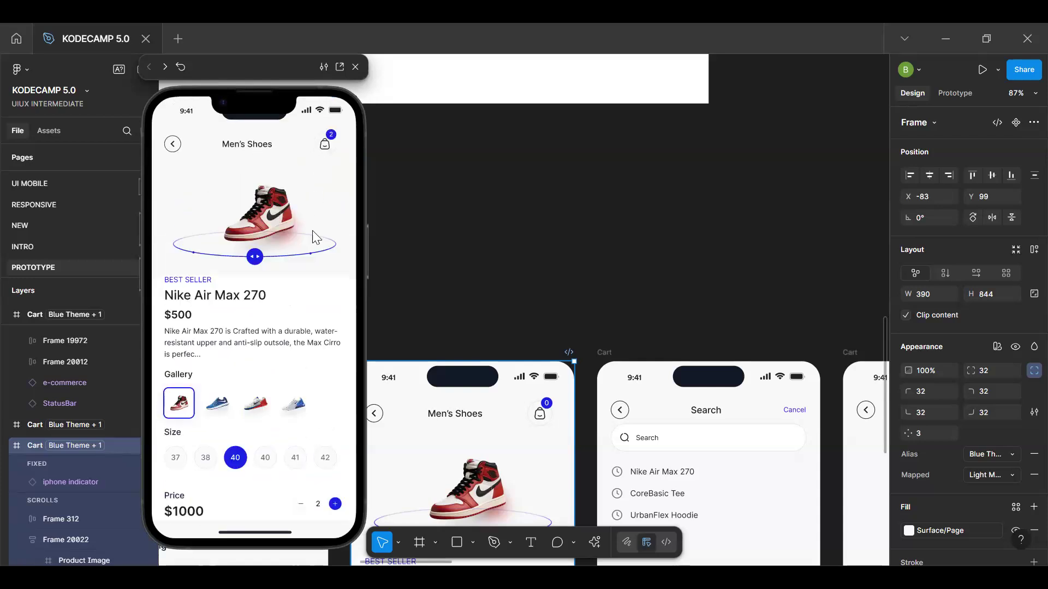
pyautogui.scroll(-2, 325, 479)
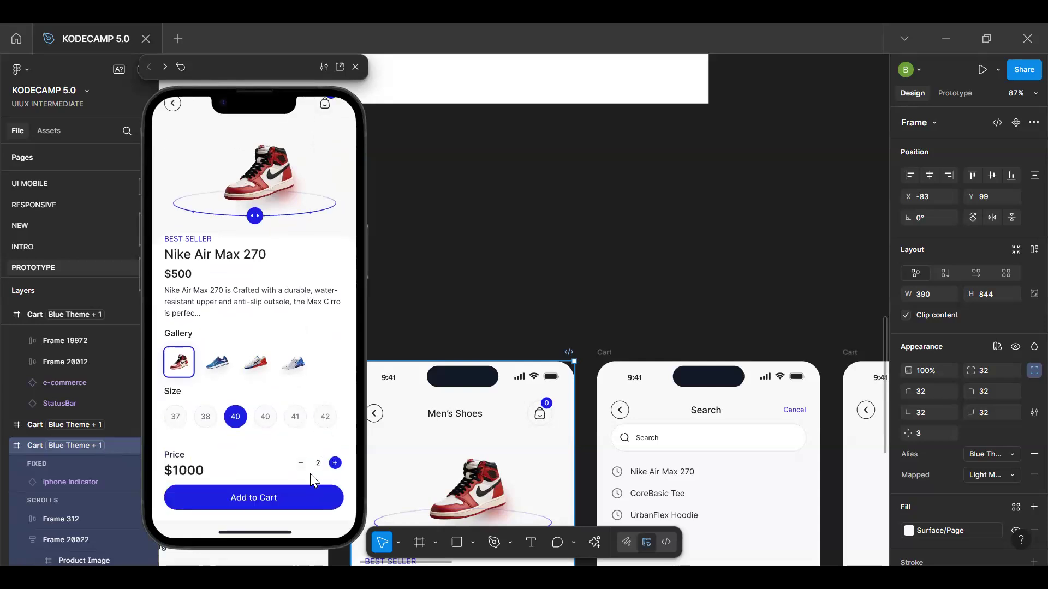
# Reduce the previewed shoe quantity to 1, add it to the cart and check the cart badge again
pyautogui.click(300, 462)
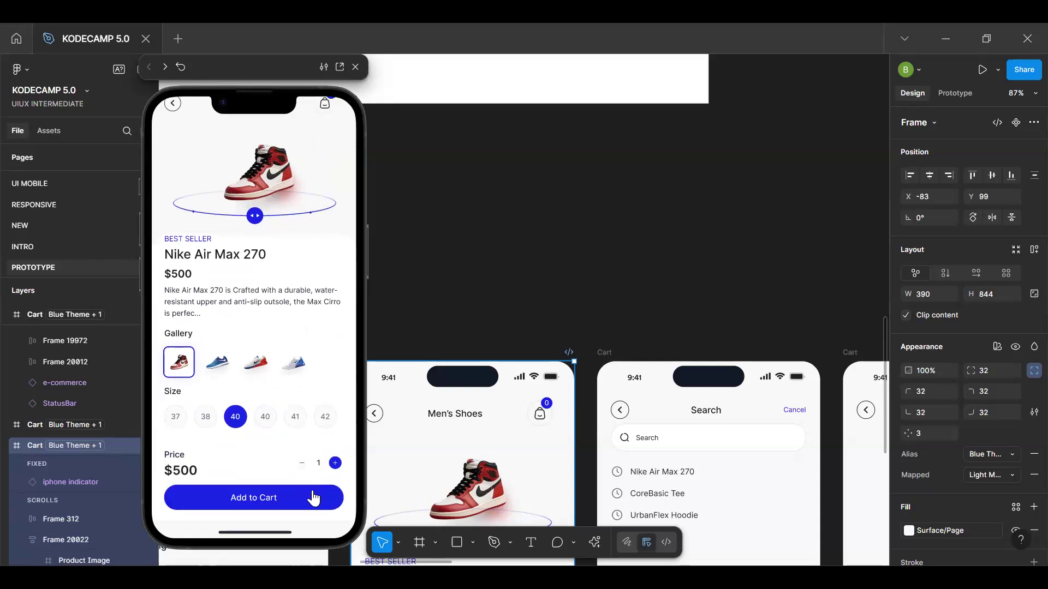
pyautogui.scroll(2, 307, 208)
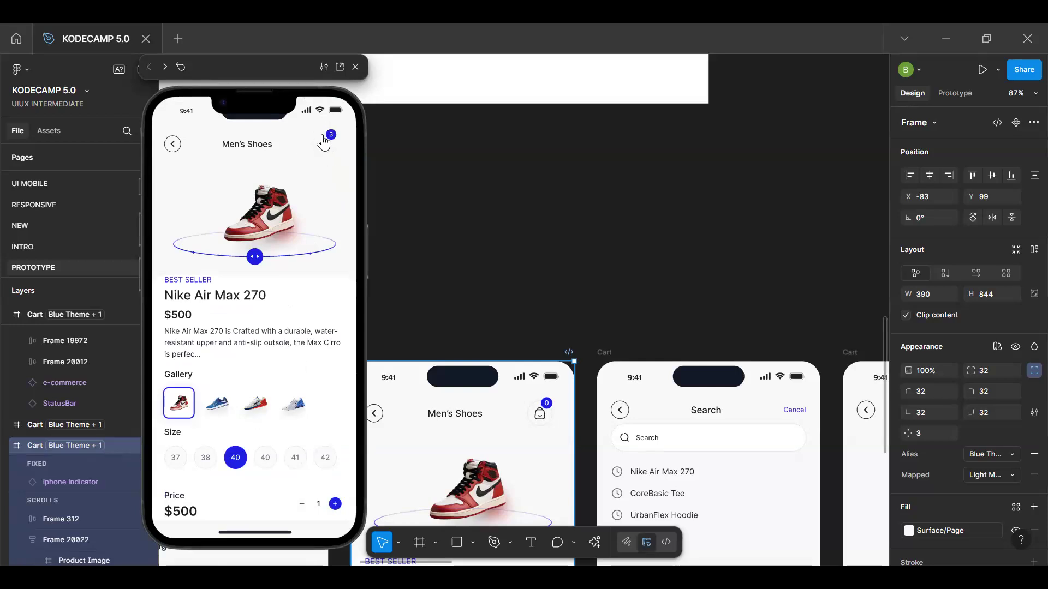
pyautogui.scroll(-2, 299, 201)
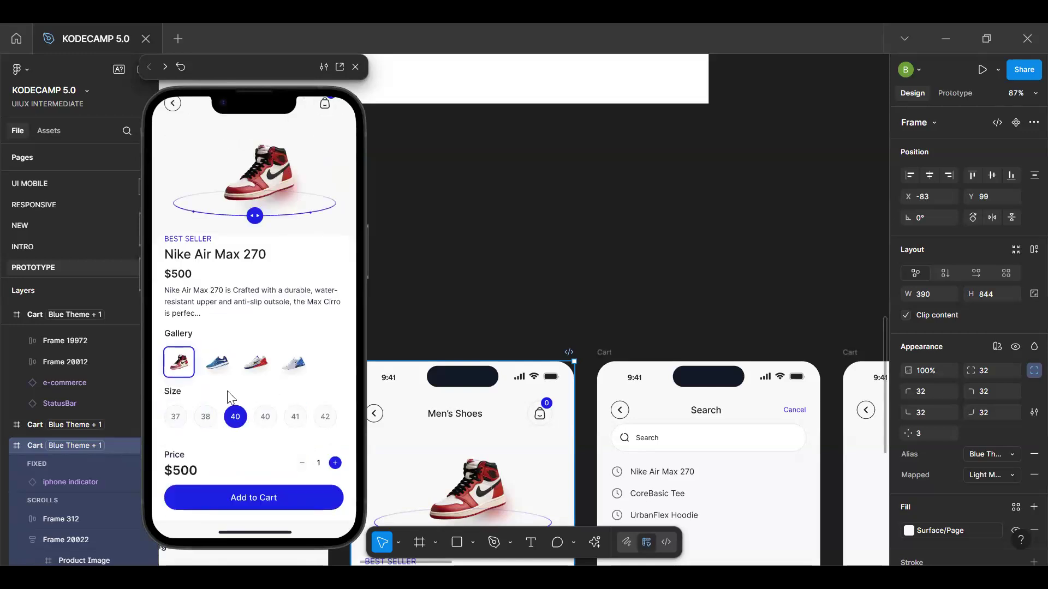
pyautogui.scroll(2, 269, 347)
pyautogui.scroll(-2, 269, 346)
pyautogui.scroll(2, 269, 346)
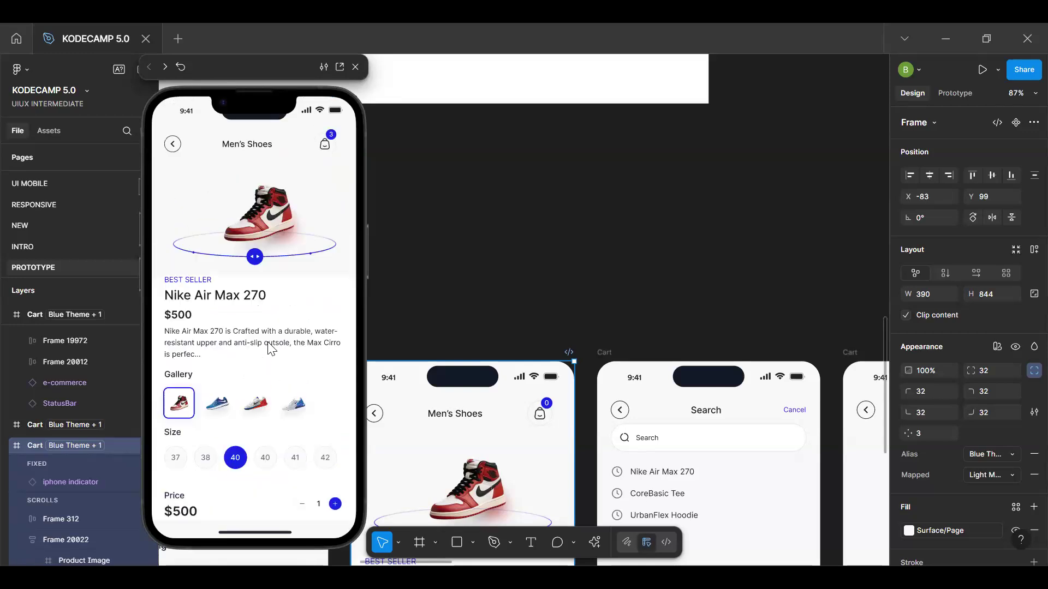
# Switch the inline preview to the Filled Cart frame
pyautogui.click(511, 304)
pyautogui.press('h')
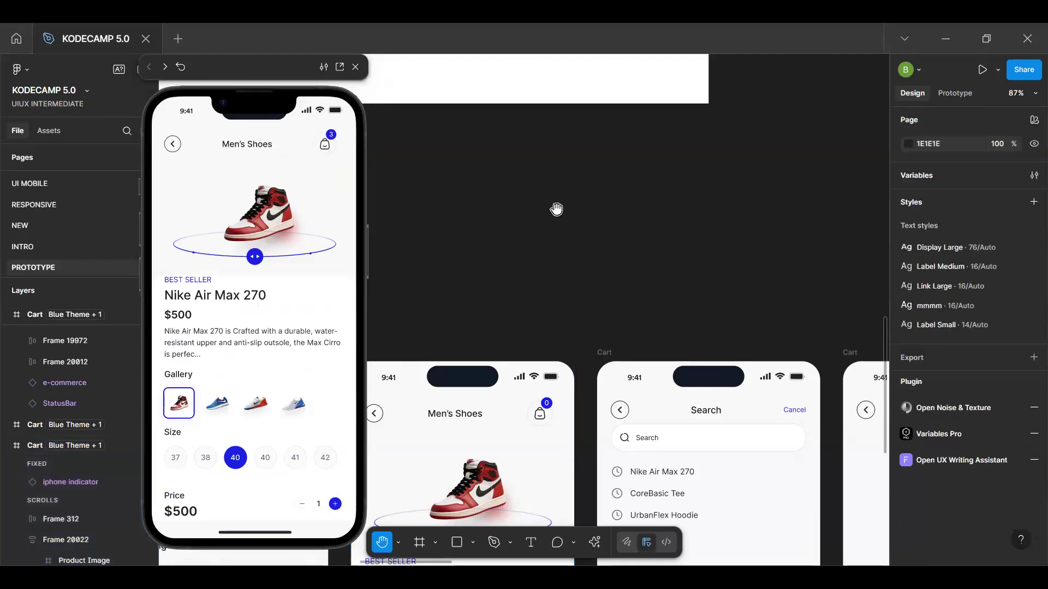
pyautogui.scroll(-3, 517, 131)
pyautogui.hscroll(3, 517, 131)
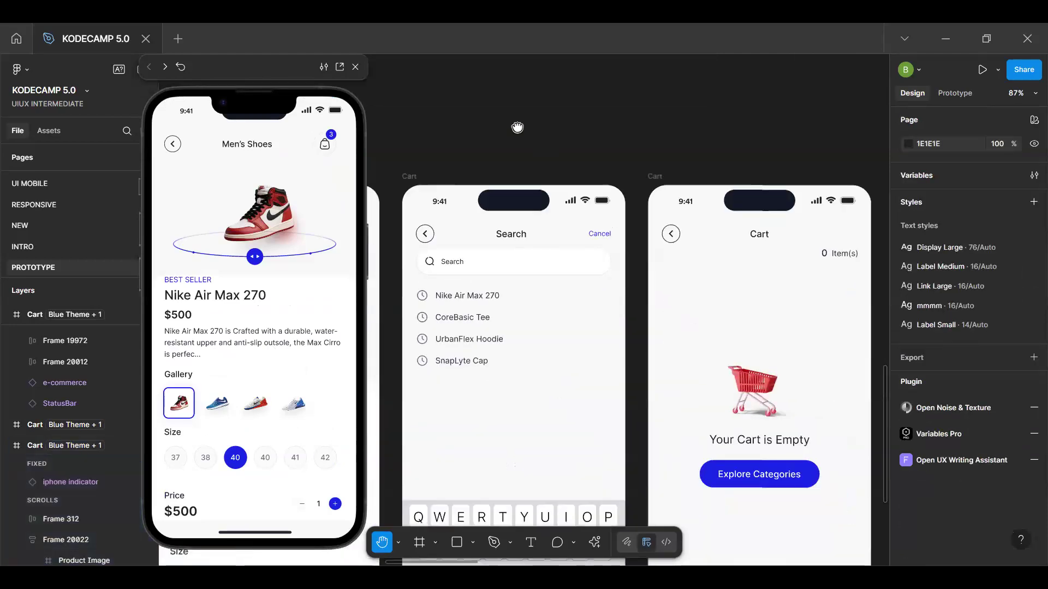
pyautogui.moveTo(517, 127); pyautogui.dragTo(535, 115)
pyautogui.press('v')
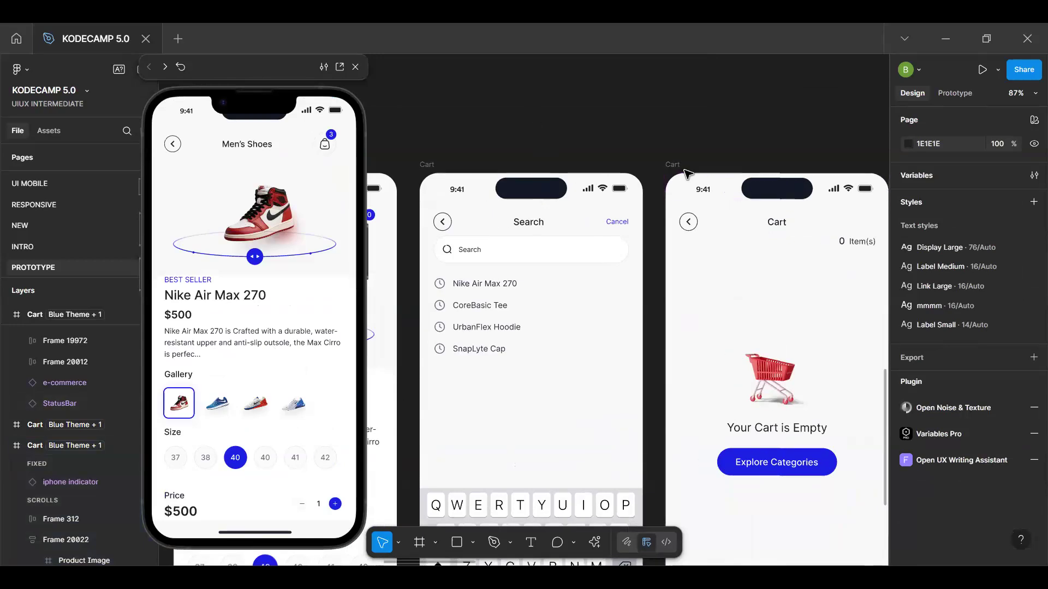
pyautogui.hscroll(5, 677, 172)
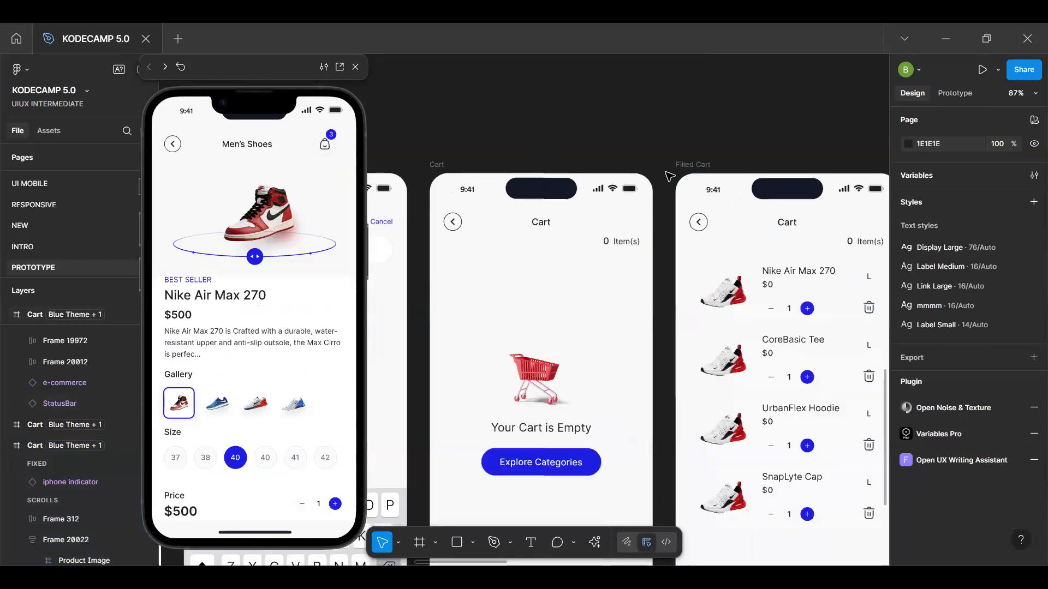
pyautogui.click(622, 165)
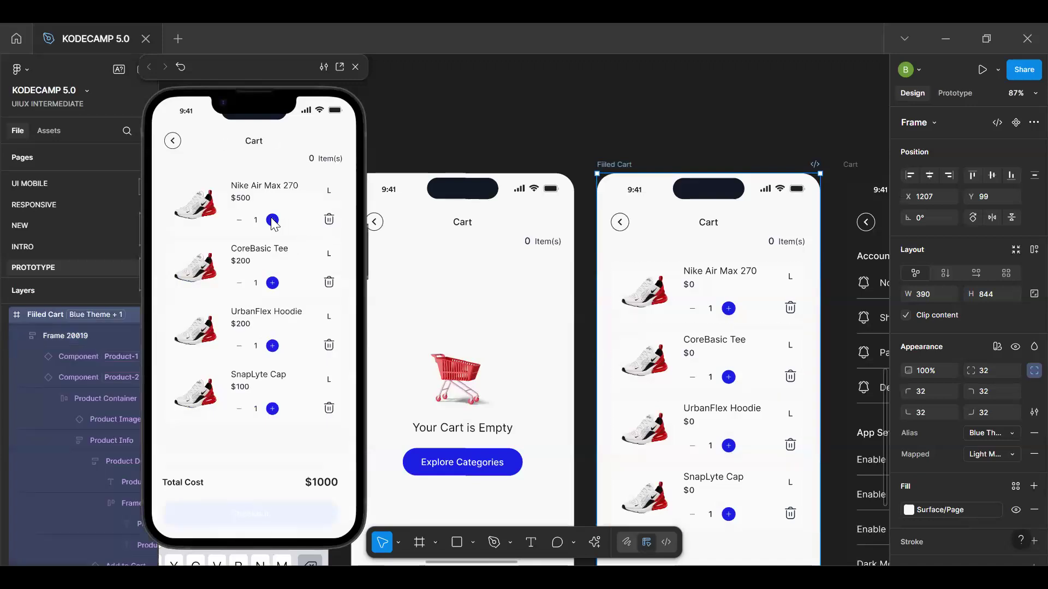
# Test the quantity controls of Nike Air Max 270 and SnapLyte Cap in the cart preview
pyautogui.click(272, 221)
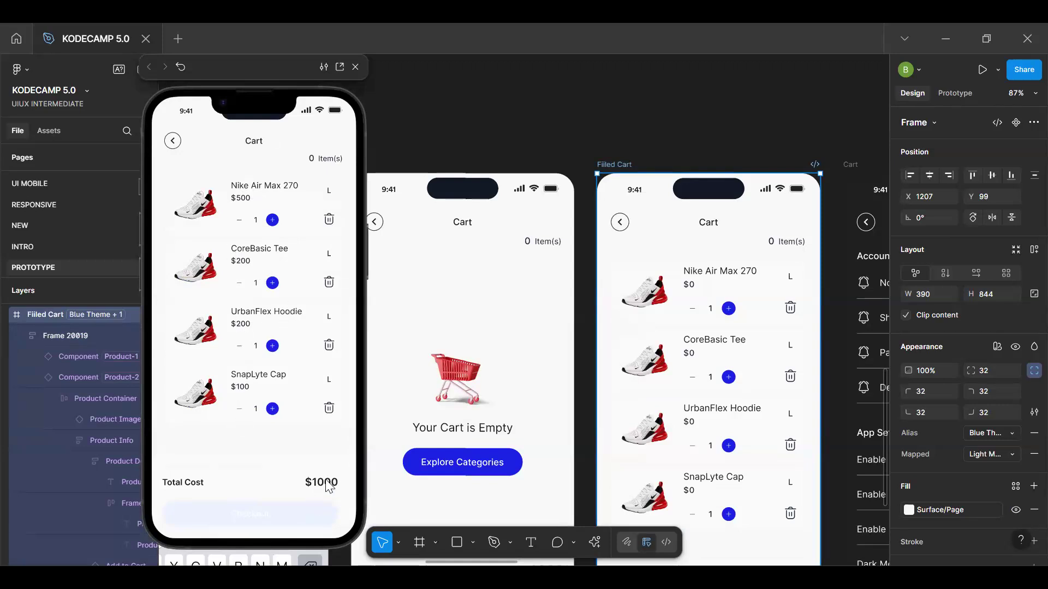
pyautogui.click(272, 409)
pyautogui.click(240, 411)
# Select the empty-cart message block and review the cart, Account & Settings, Search, Men's Shoes and Home screens on the canvas
pyautogui.click(499, 405)
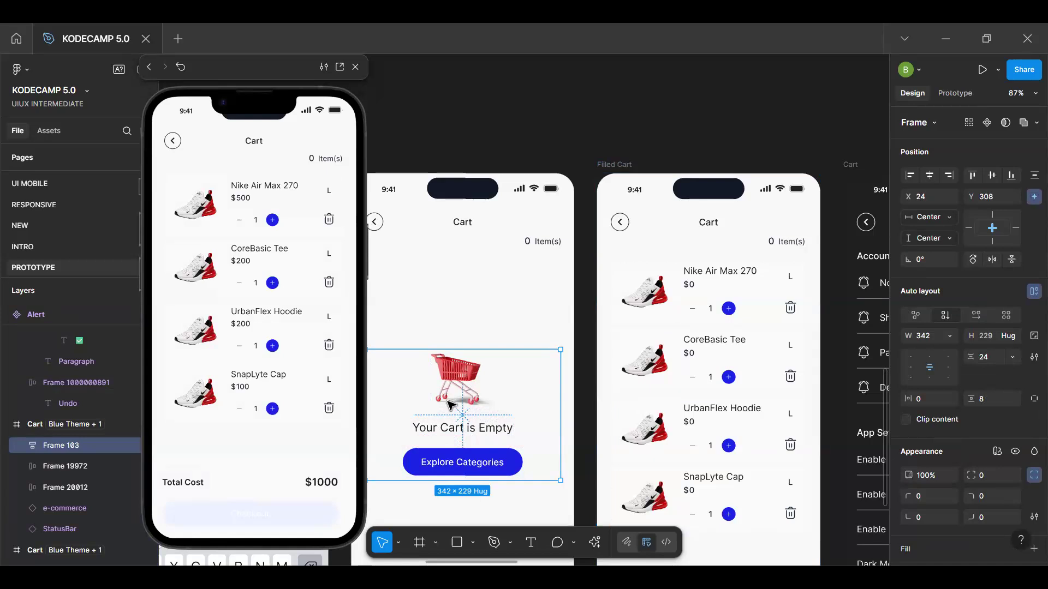
pyautogui.press('space')
pyautogui.moveTo(633, 264); pyautogui.dragTo(590, 176)
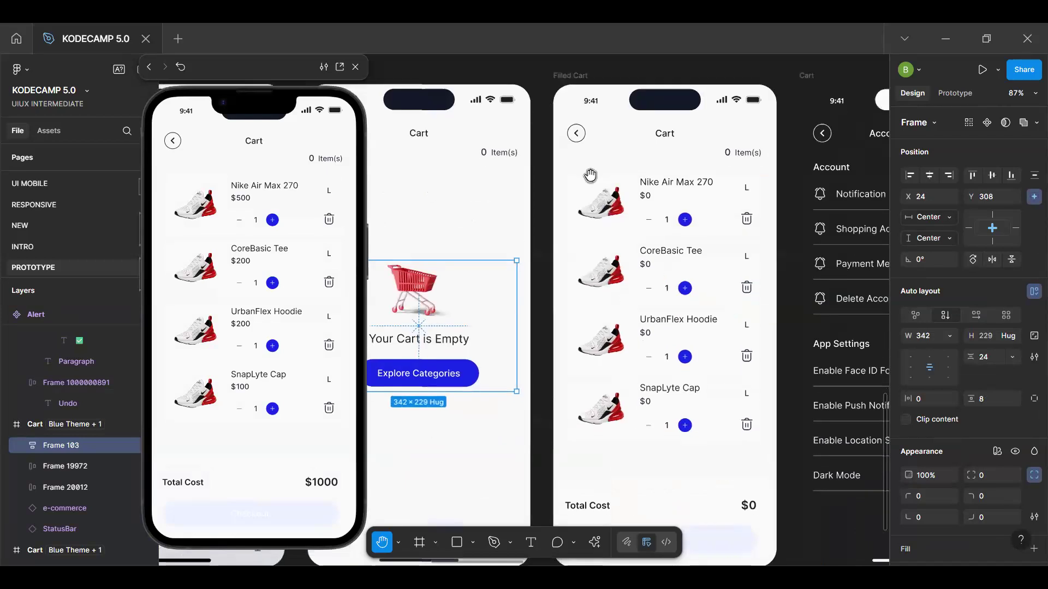
pyautogui.scroll(-3, 589, 176)
pyautogui.scroll(1, 511, 259)
pyautogui.scroll(2, 511, 259)
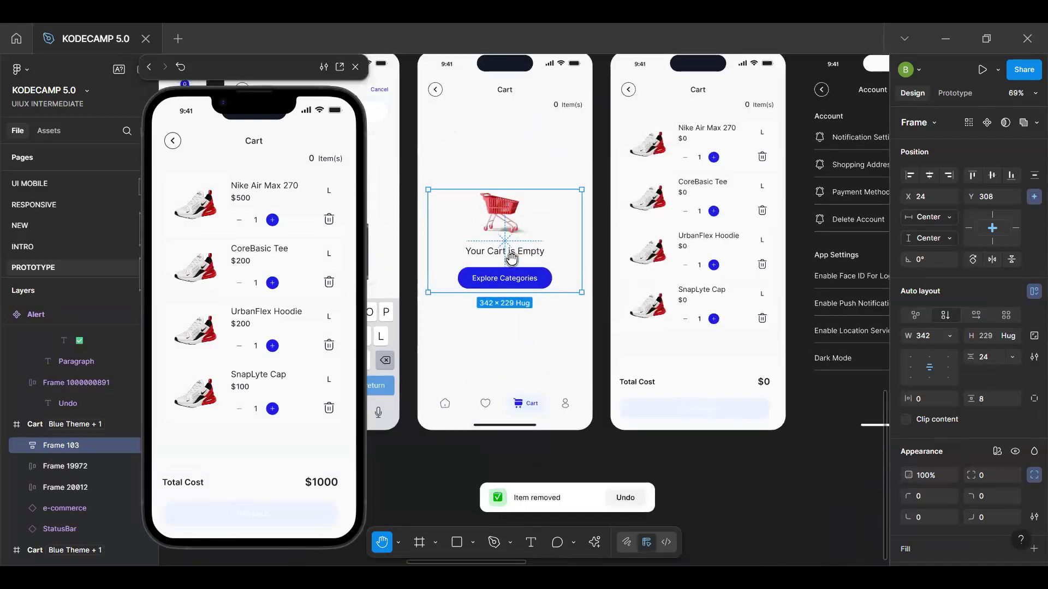
pyautogui.press('v')
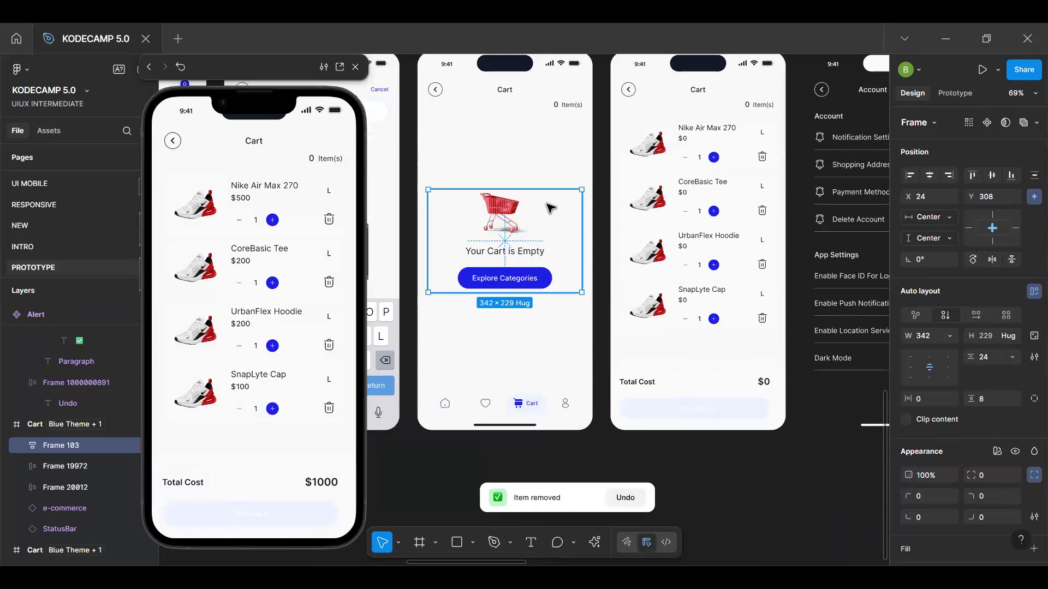
pyautogui.scroll(2, 555, 187)
pyautogui.scroll(-3, 556, 187)
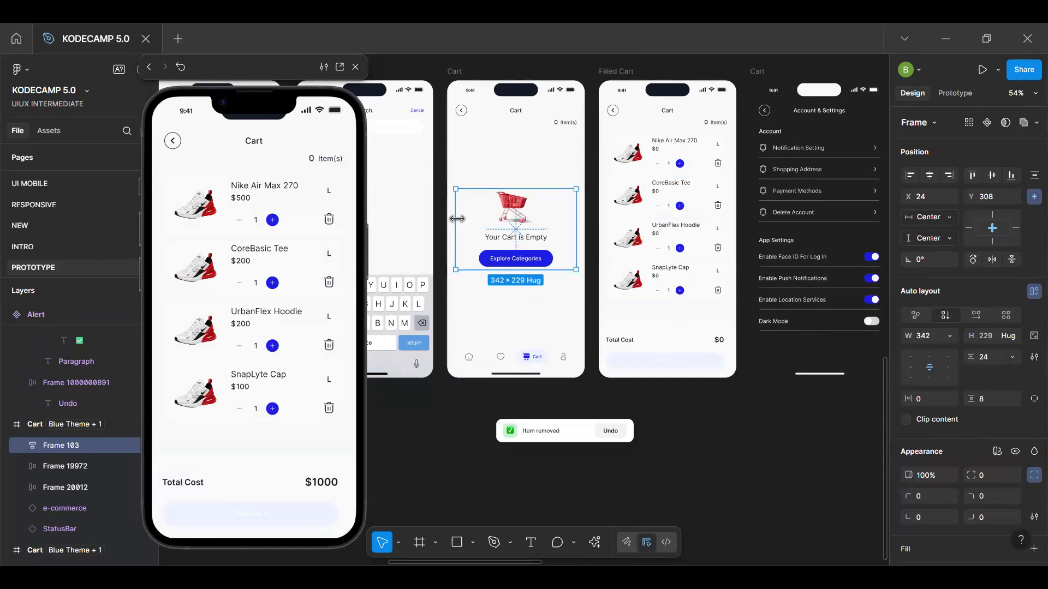
pyautogui.press('space')
pyautogui.moveTo(421, 197); pyautogui.dragTo(561, 245)
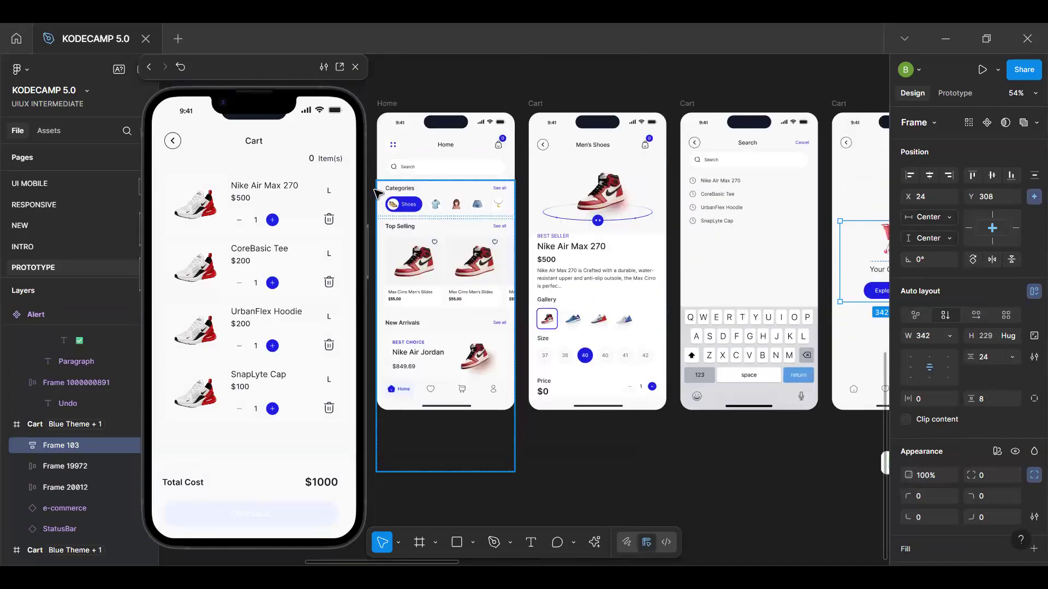
# Select the Home frame and look over the Search, empty Cart, Filled Cart and Account & Settings screens on the canvas
pyautogui.click(389, 107)
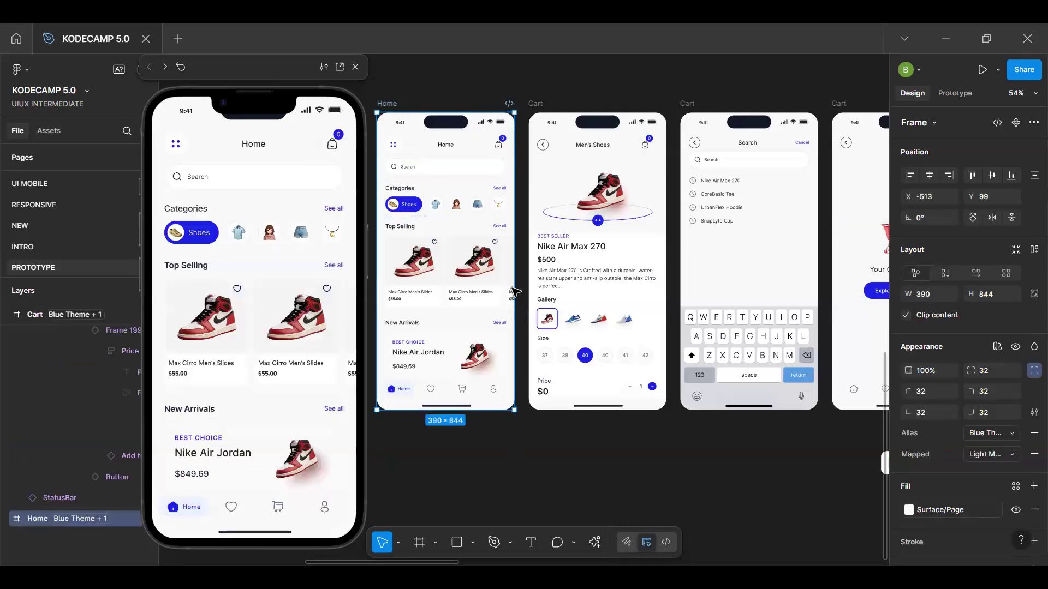
pyautogui.hscroll(10, 516, 292)
pyautogui.hscroll(-10, 414, 372)
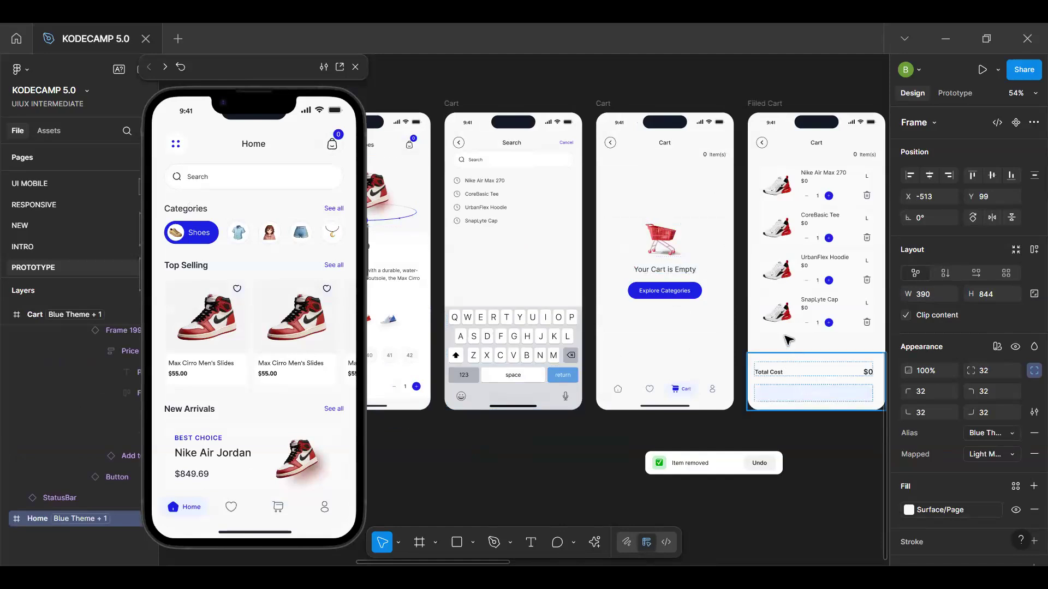
pyautogui.hscroll(3, 772, 330)
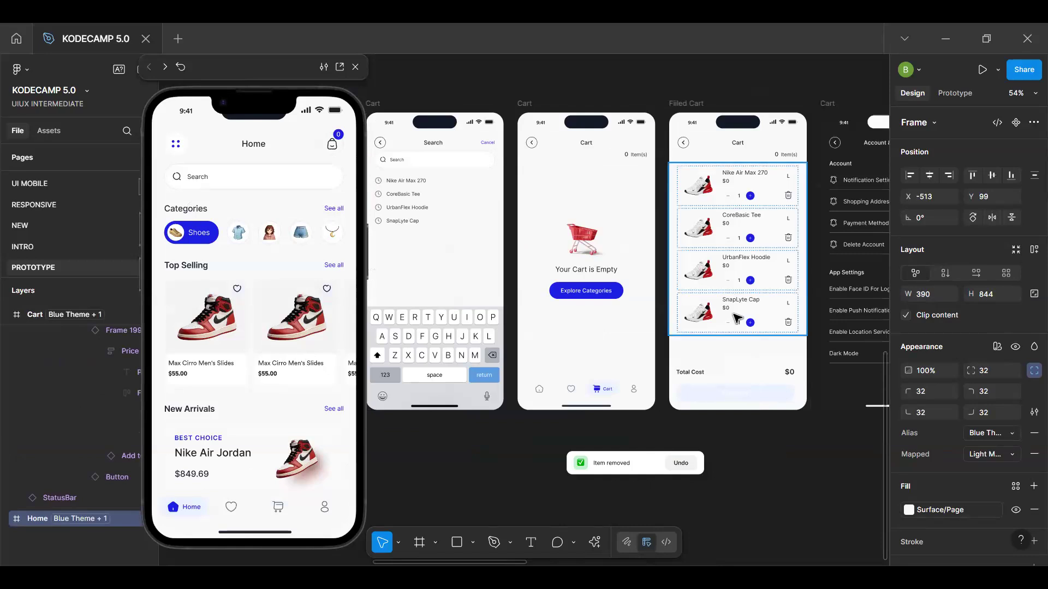
pyautogui.press('space')
pyautogui.moveTo(749, 262); pyautogui.dragTo(644, 265)
pyautogui.moveTo(643, 221); pyautogui.dragTo(592, 223)
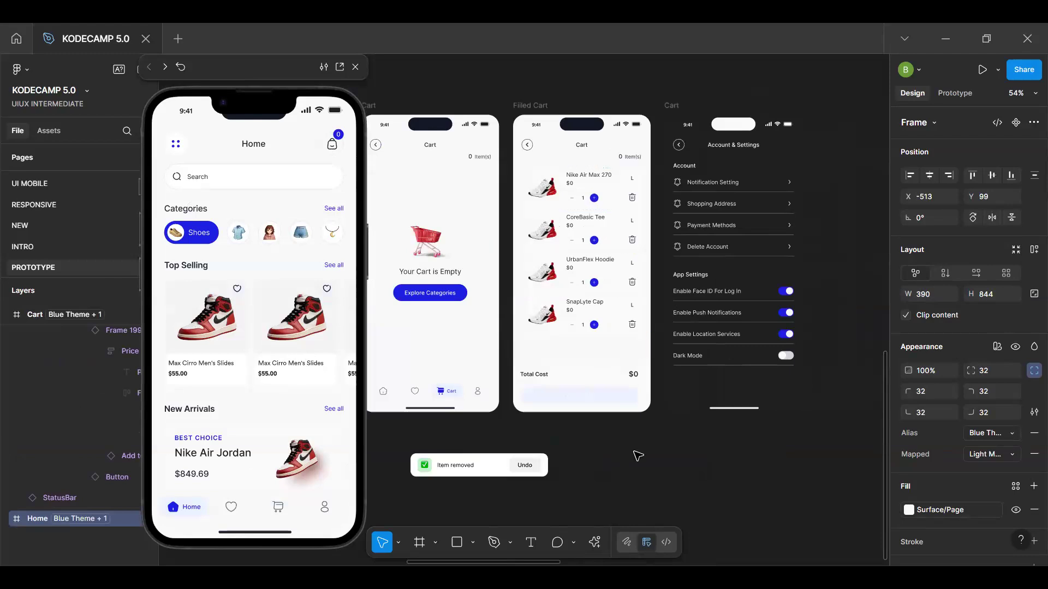
pyautogui.click(635, 453)
pyautogui.press('space')
pyautogui.moveTo(599, 307); pyautogui.dragTo(534, 299)
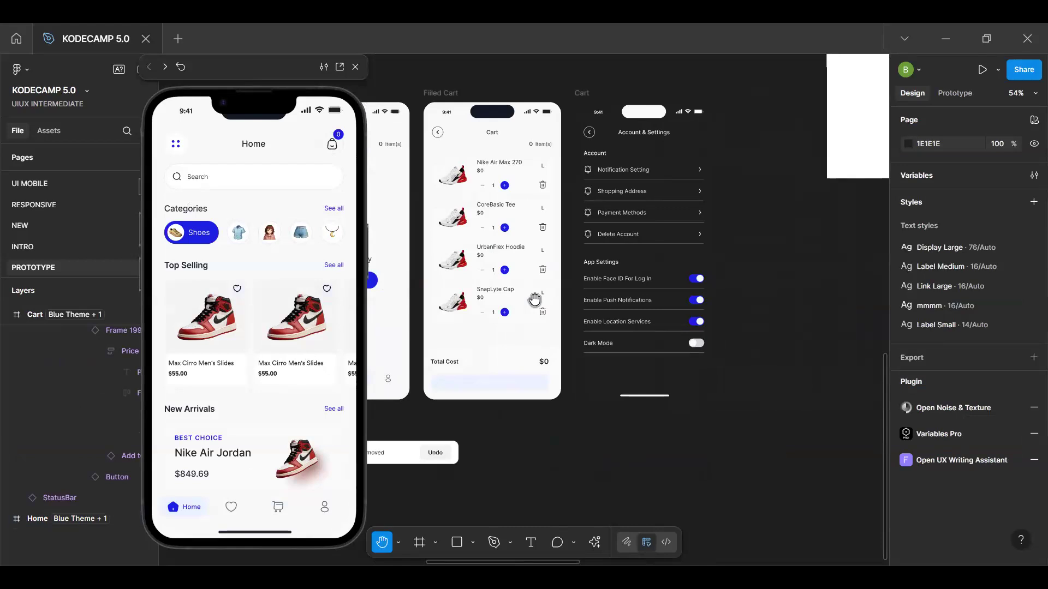
pyautogui.moveTo(511, 267); pyautogui.dragTo(534, 287)
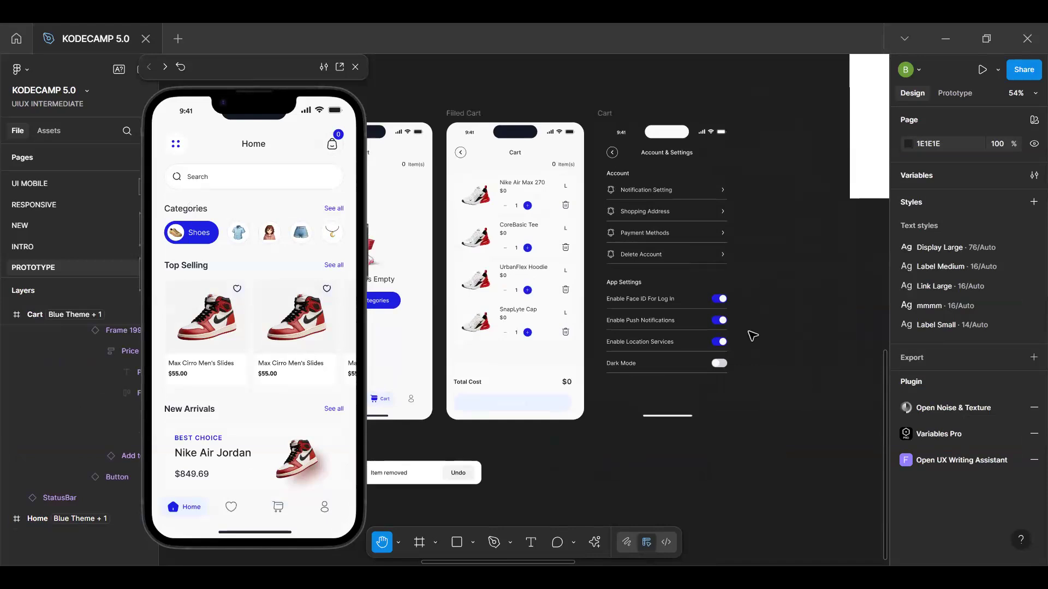
# Open the local variables and examine the Product Variables collection in the expanded view
pyautogui.press('v')
pyautogui.click(1031, 174)
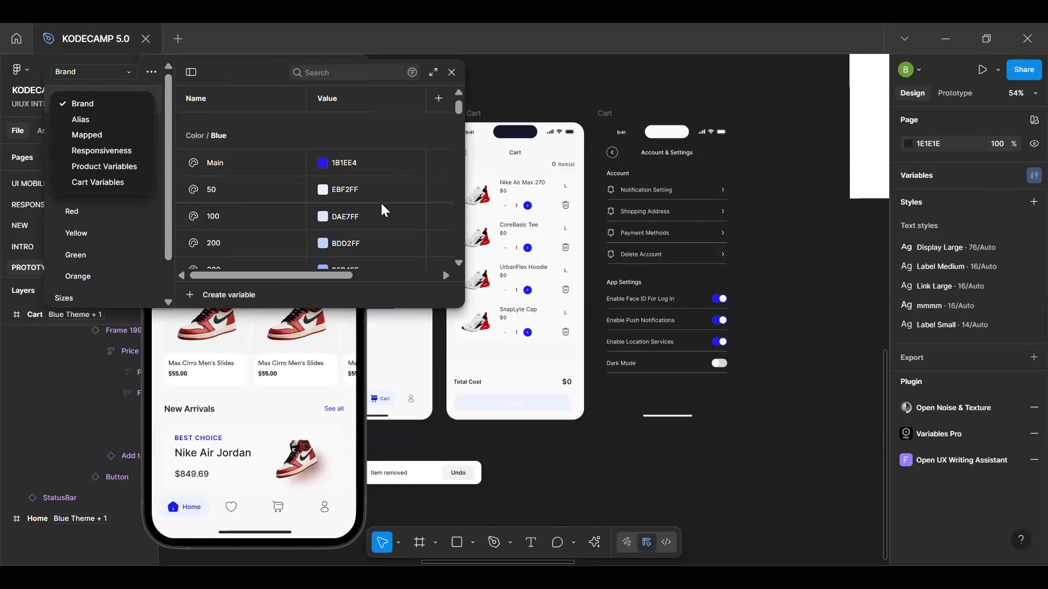
pyautogui.click(108, 166)
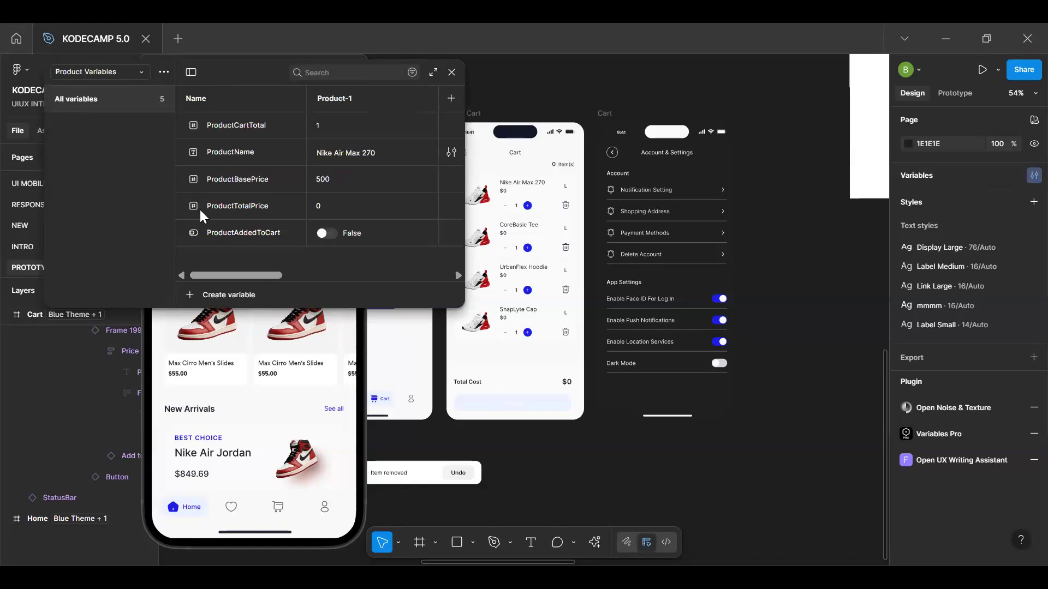
pyautogui.click(434, 73)
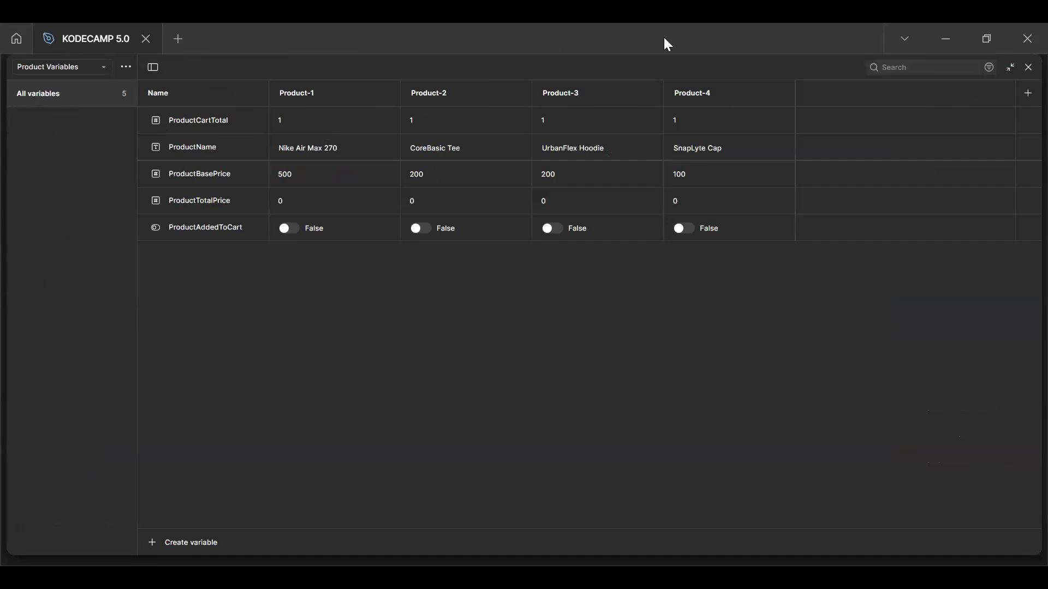
pyautogui.click(1005, 59)
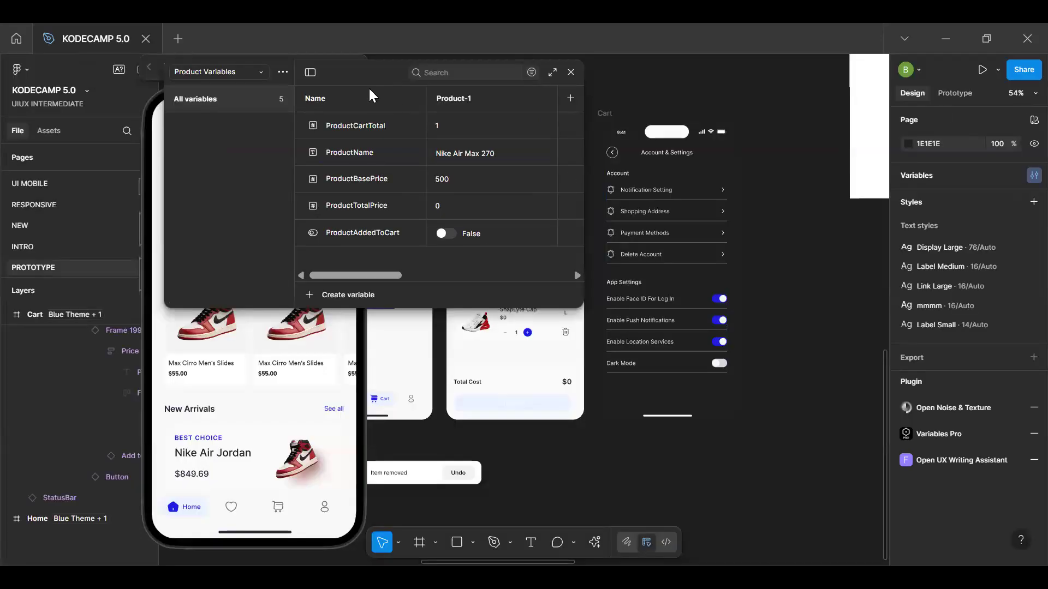
# Move the variables window beside the inline preview and widen it to show more of the product modes
pyautogui.moveTo(368, 87); pyautogui.dragTo(571, 119)
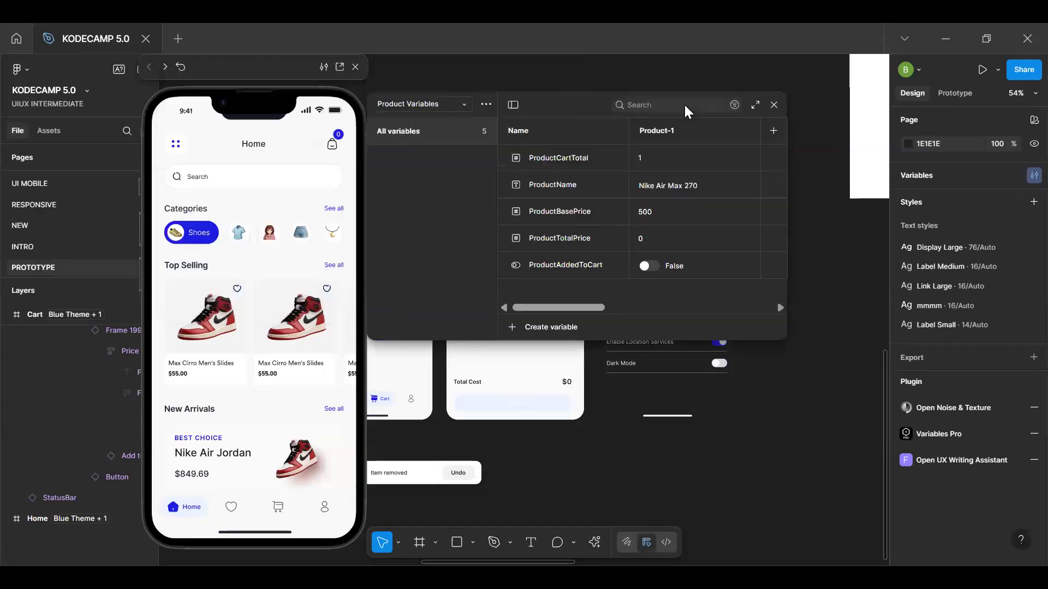
pyautogui.moveTo(685, 109); pyautogui.dragTo(849, 118)
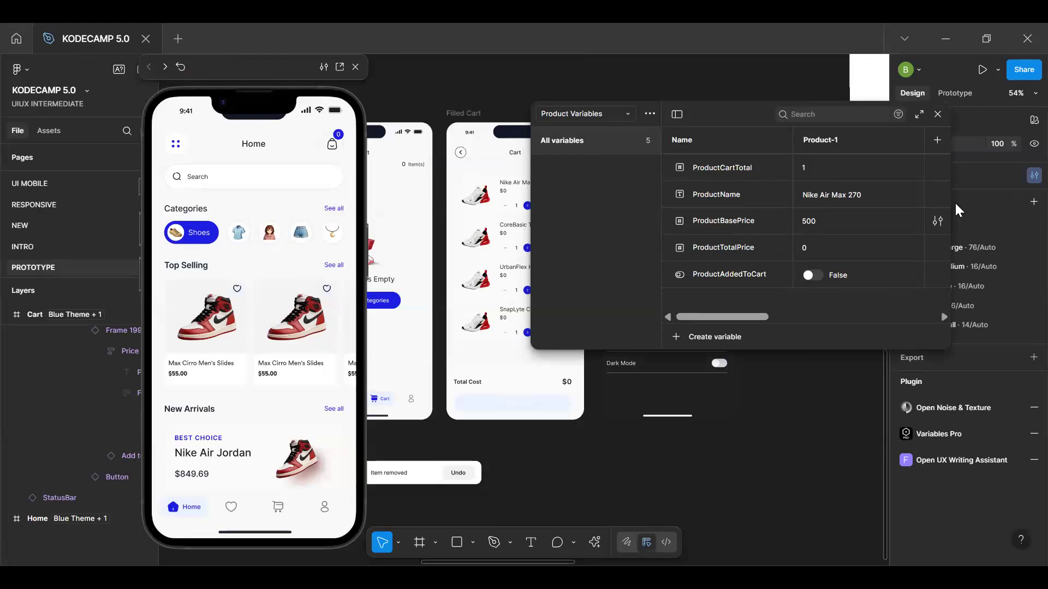
pyautogui.moveTo(951, 202); pyautogui.dragTo(1044, 191)
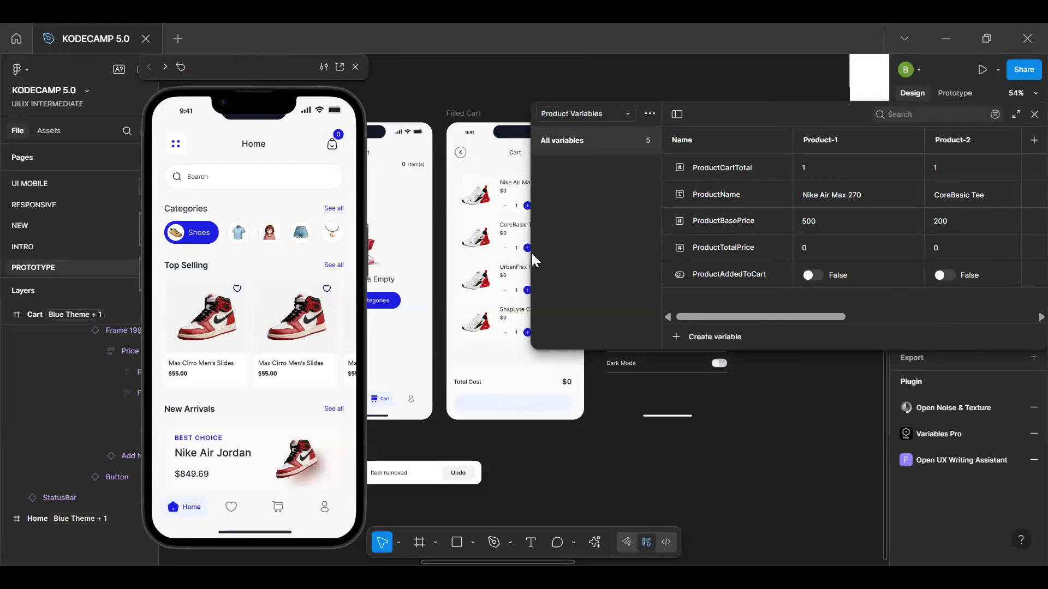
pyautogui.moveTo(532, 254); pyautogui.dragTo(440, 268)
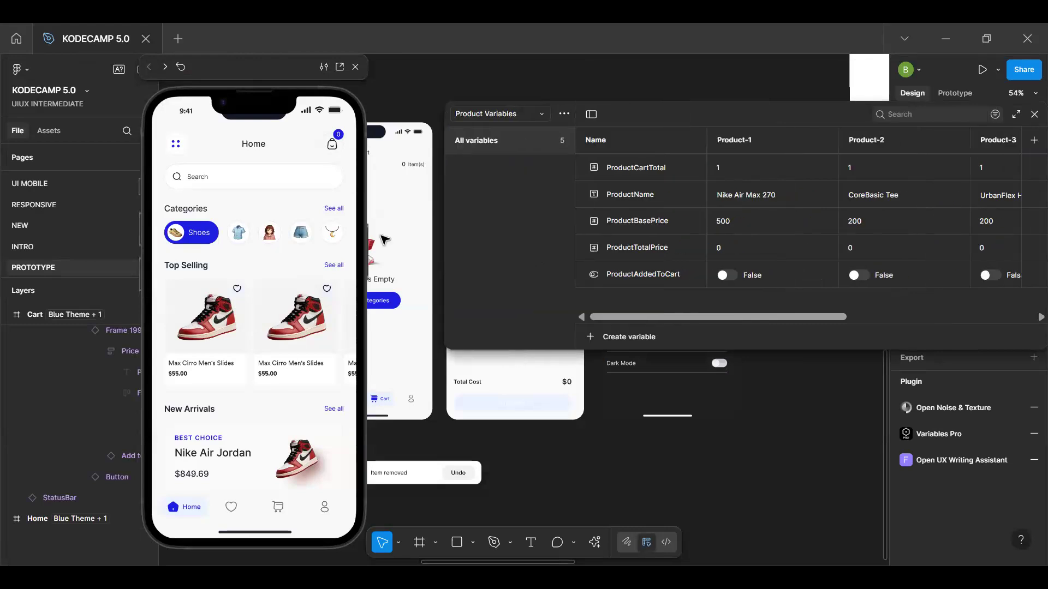
# Advance the inline preview through the empty Cart screen to the Filled Cart screen
pyautogui.click(301, 216)
pyautogui.press('Right')
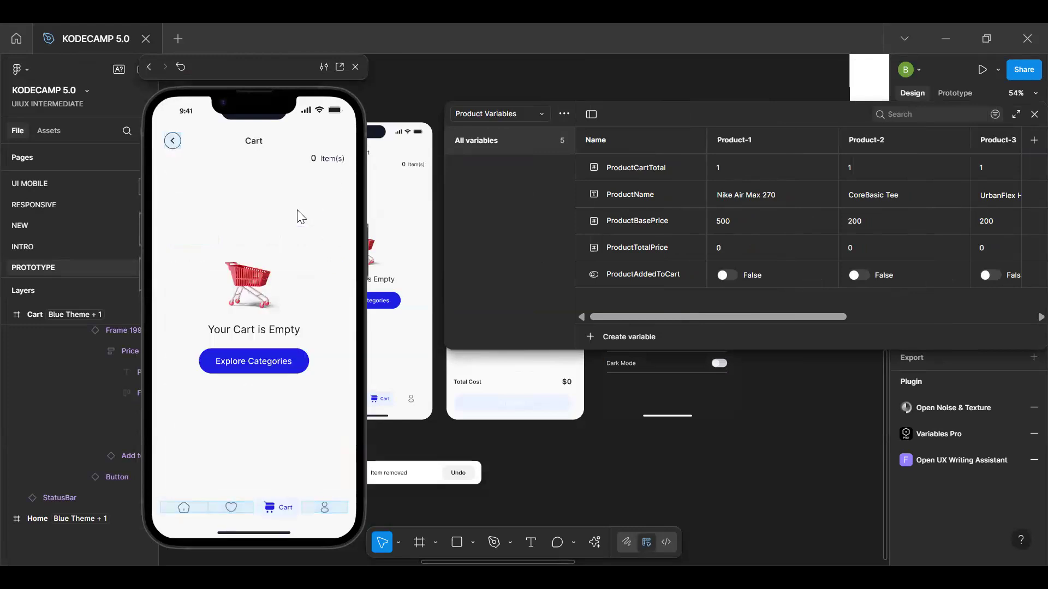
pyautogui.press('Right')
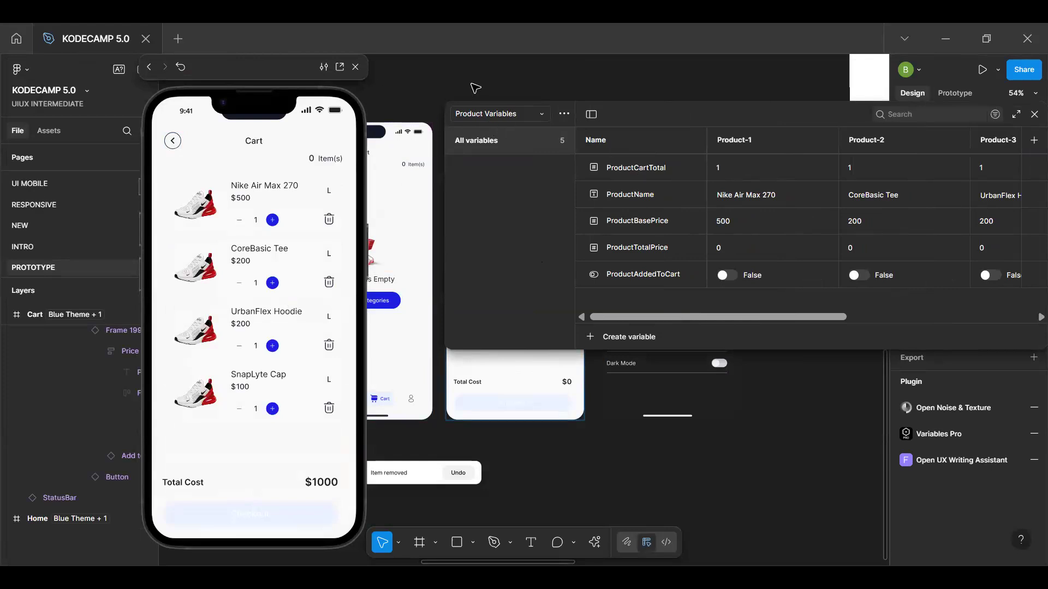
# Select the Men's Shoes product frame to show it in the inline preview
pyautogui.press('h')
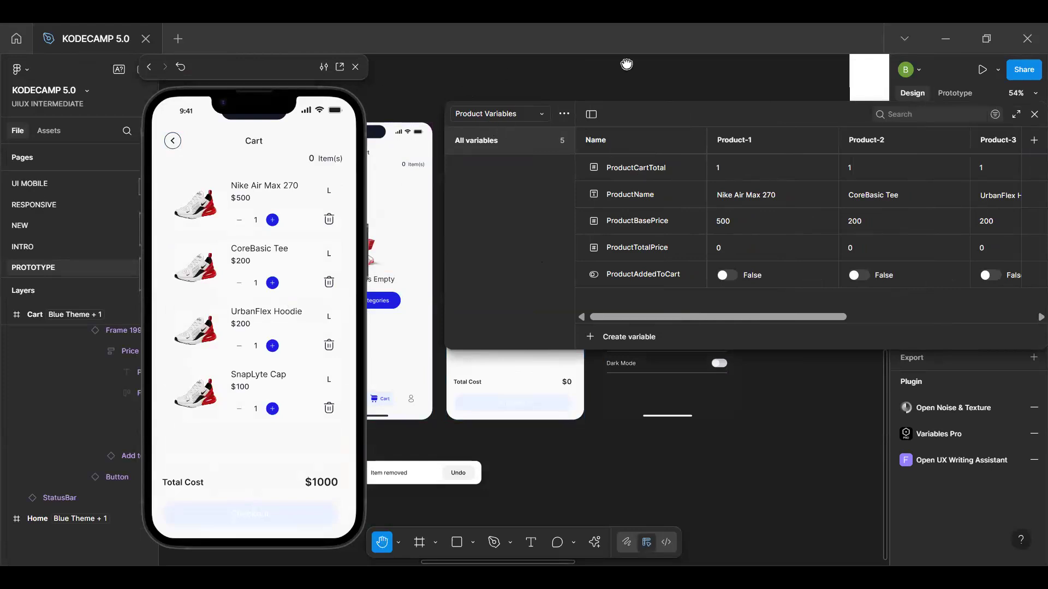
pyautogui.hscroll(-3, 659, 58)
pyautogui.moveTo(532, 485); pyautogui.dragTo(666, 493)
pyautogui.press('v')
pyautogui.click(385, 177)
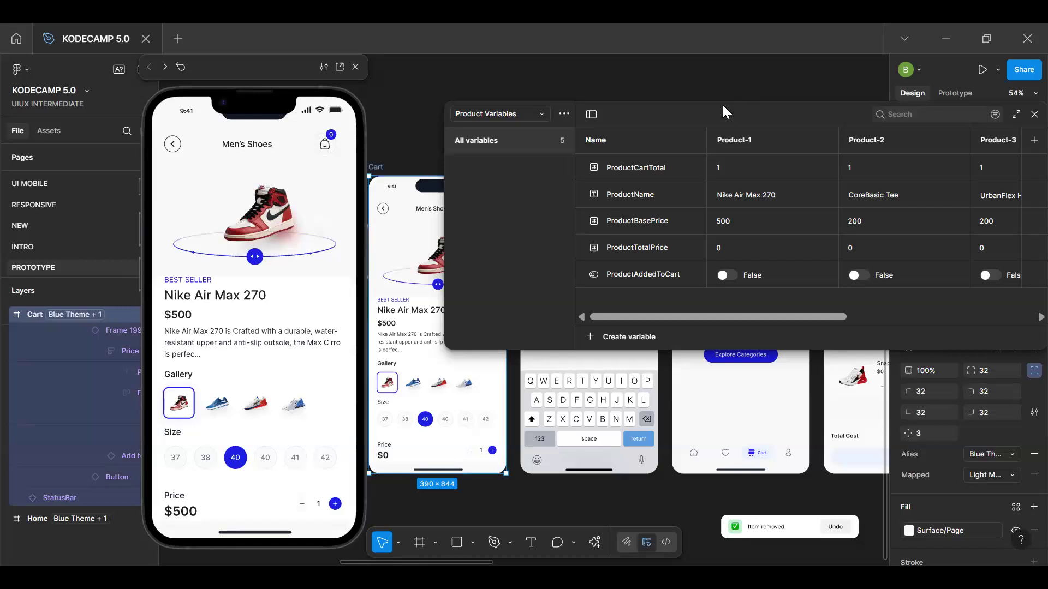
# Compare the variable values across the product modes and move the variables window clear of the Men's Shoes frame
pyautogui.moveTo(664, 87); pyautogui.dragTo(643, 68)
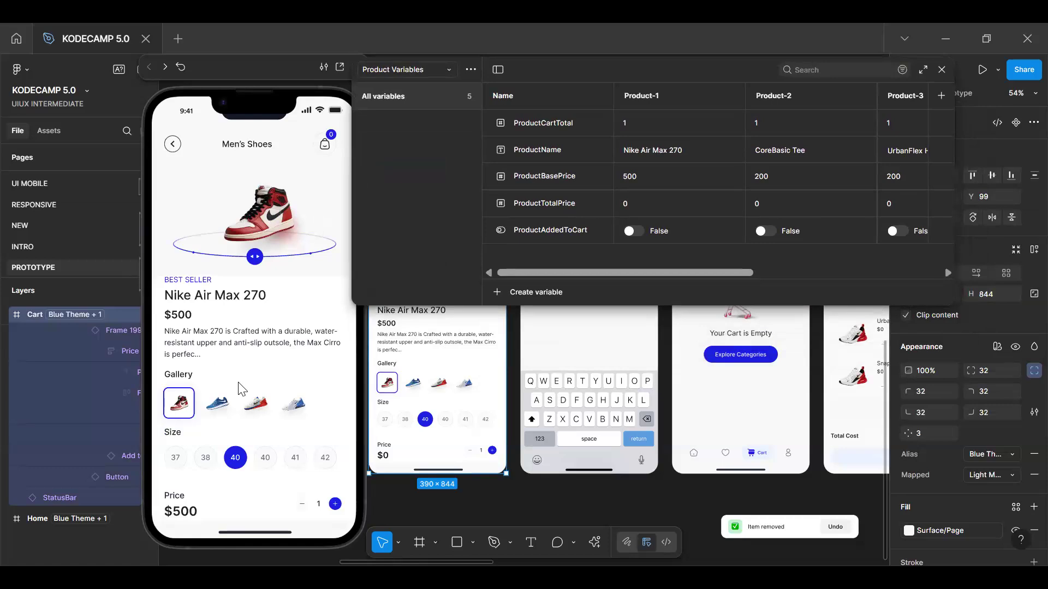
pyautogui.moveTo(683, 271); pyautogui.dragTo(625, 258)
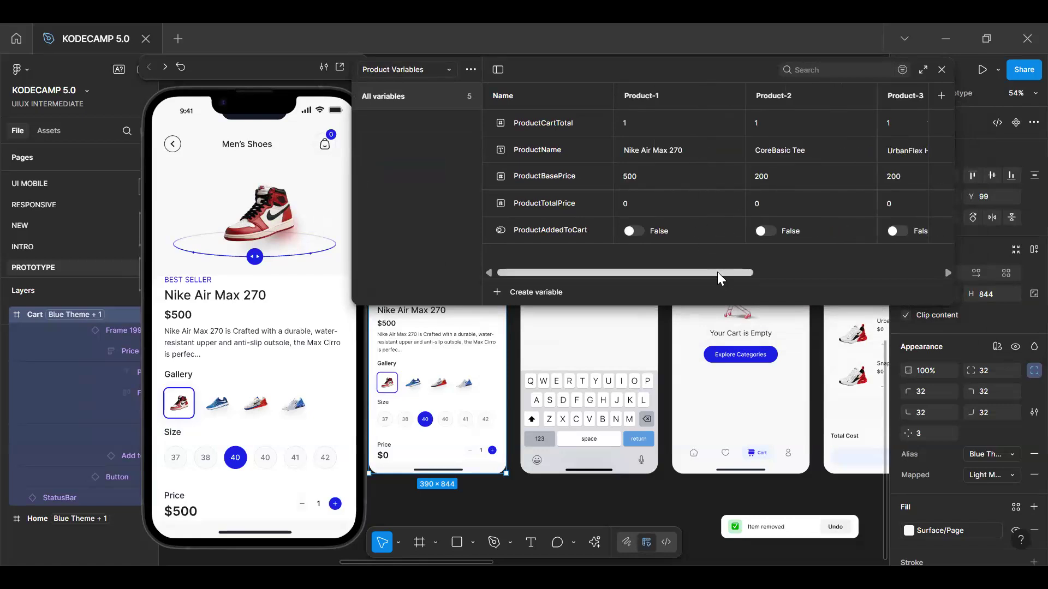
pyautogui.moveTo(717, 271); pyautogui.dragTo(757, 269)
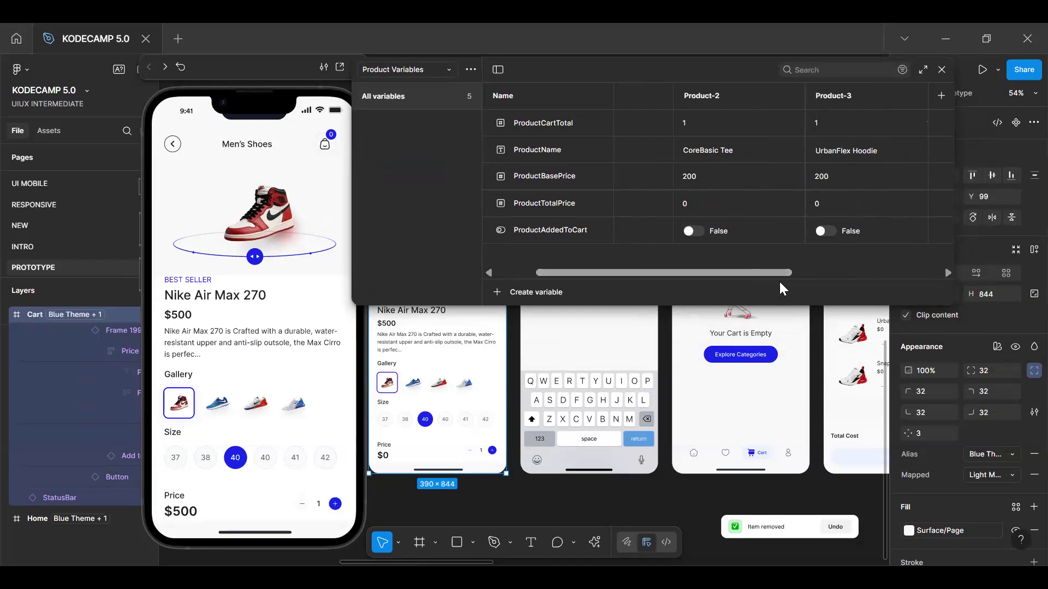
pyautogui.moveTo(778, 275); pyautogui.dragTo(734, 267)
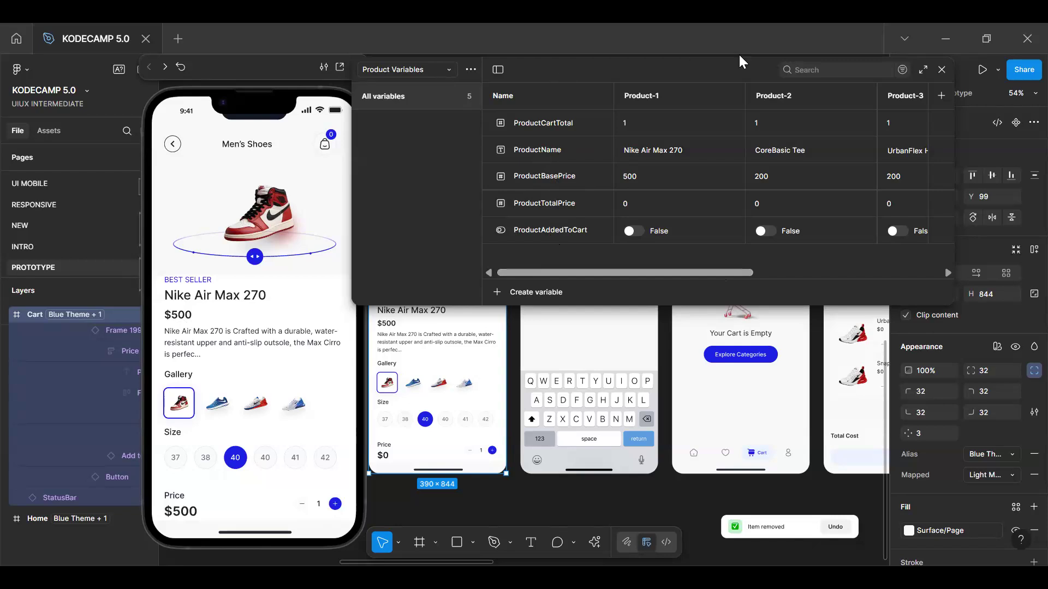
pyautogui.moveTo(690, 58); pyautogui.dragTo(861, 55)
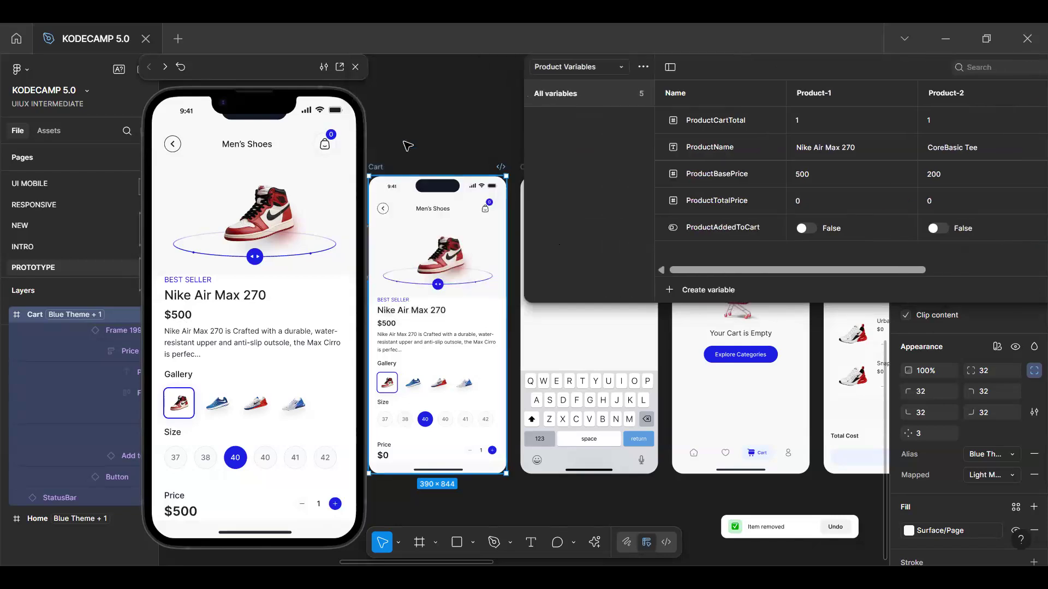
# Set ProductTotalPrice for Product-1 to 100 to test the price label on the Men's Shoes frame
pyautogui.moveTo(378, 168); pyautogui.dragTo(391, 115)
pyautogui.hotkey('ctrl', 'z')
pyautogui.scroll(-1, 432, 180)
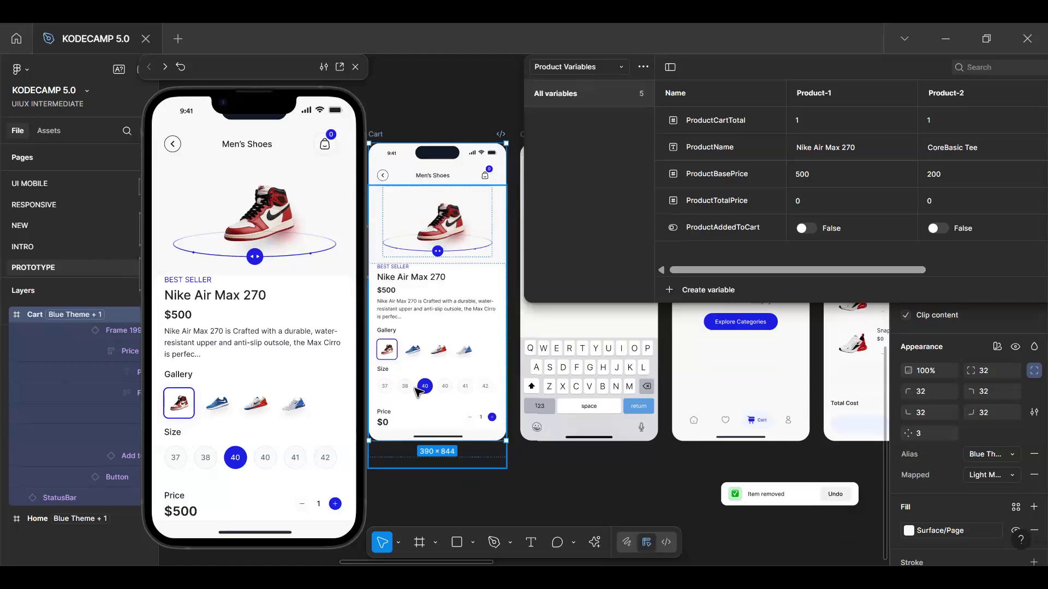
pyautogui.scroll(3, 416, 392)
pyautogui.scroll(2, 515, 449)
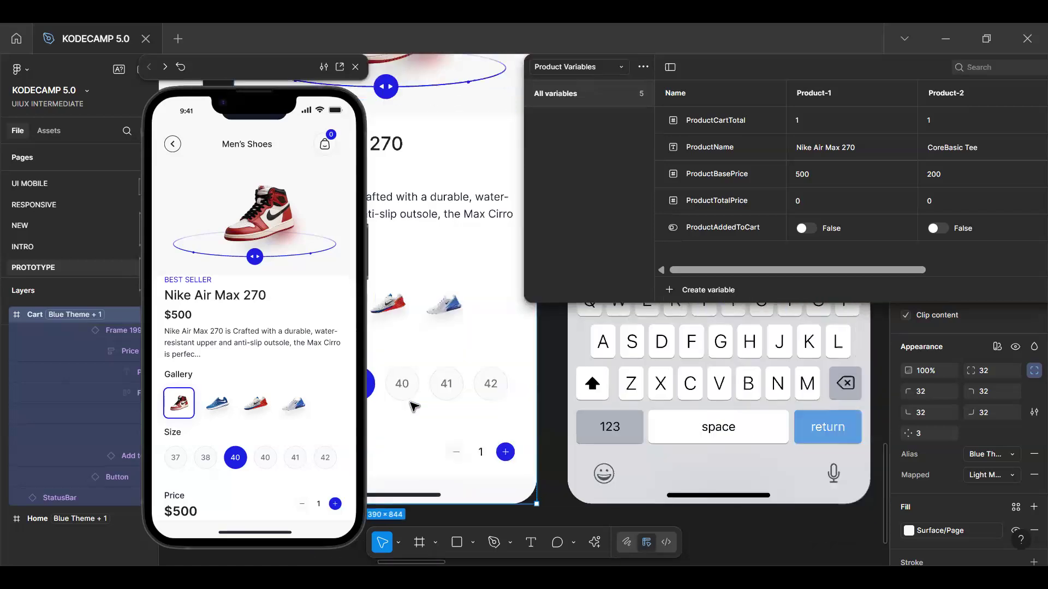
pyautogui.hscroll(-5, 515, 449)
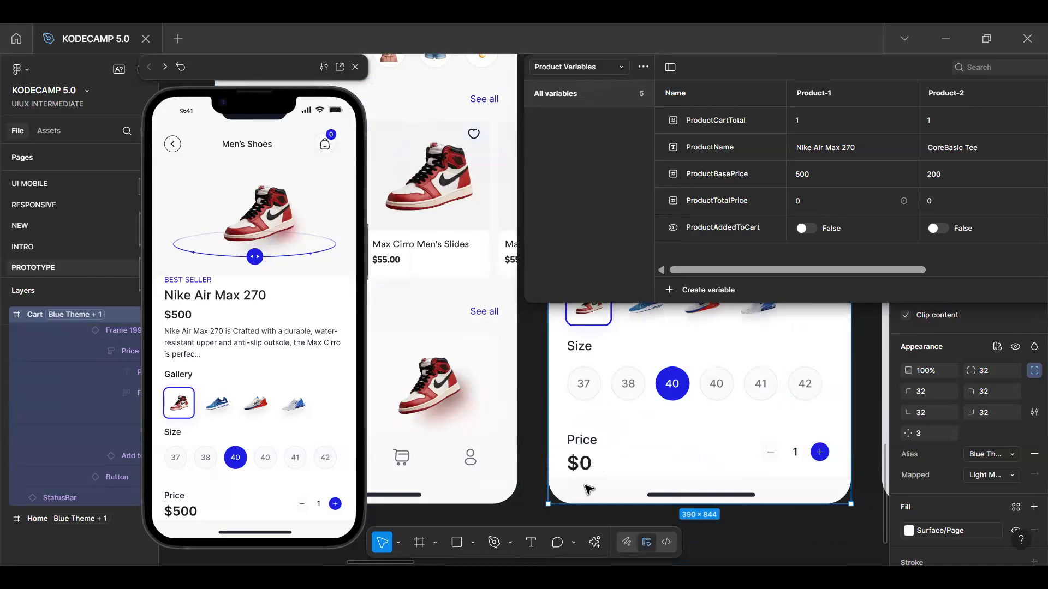
pyautogui.click(813, 201)
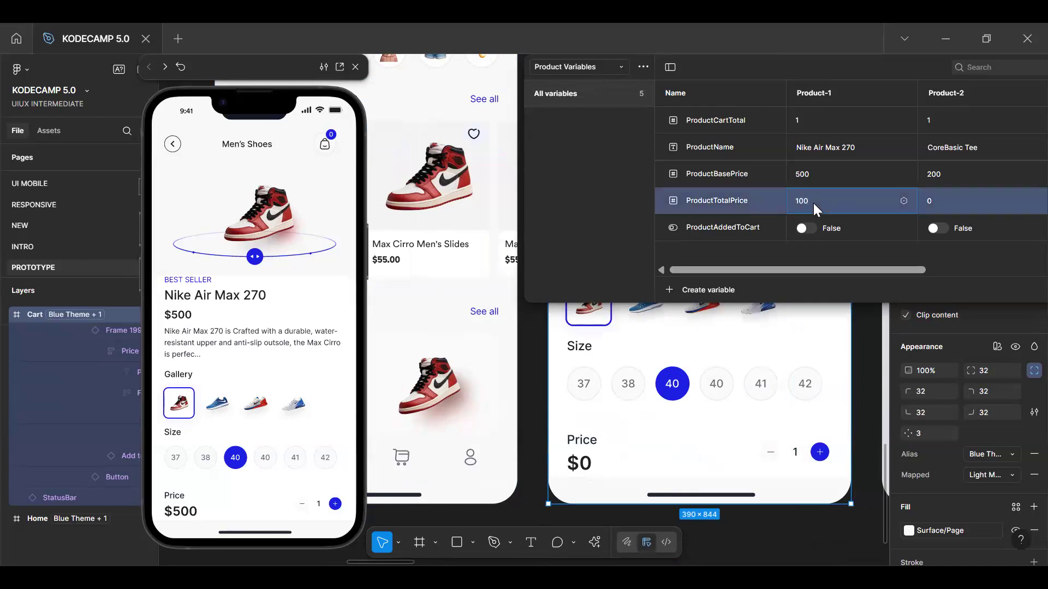
pyautogui.press('Return')
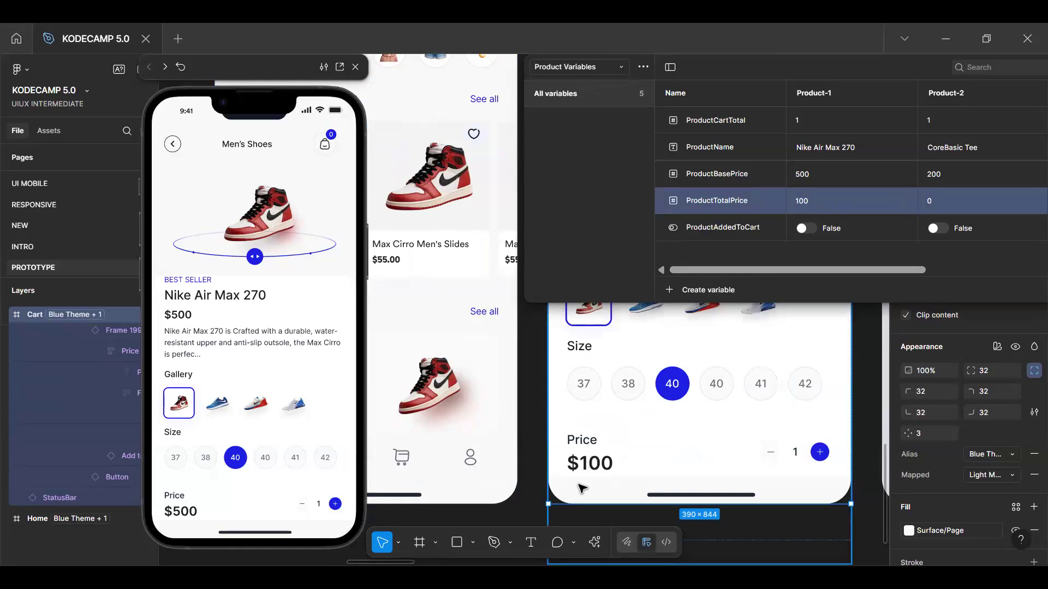
# Try a ProductTotalPrice of 5000, then reset the totals of Product-1 and Product-2 to 0
pyautogui.click(944, 203)
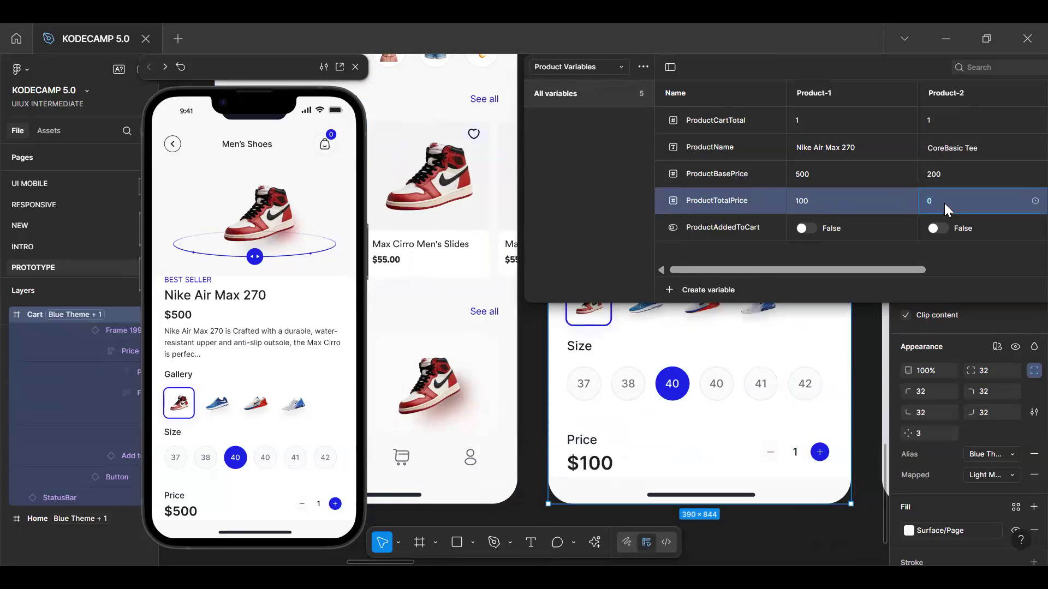
pyautogui.write('5000')
pyautogui.press('Return')
pyautogui.write('0')
pyautogui.click(806, 203)
pyautogui.write('0')
pyautogui.press('Return')
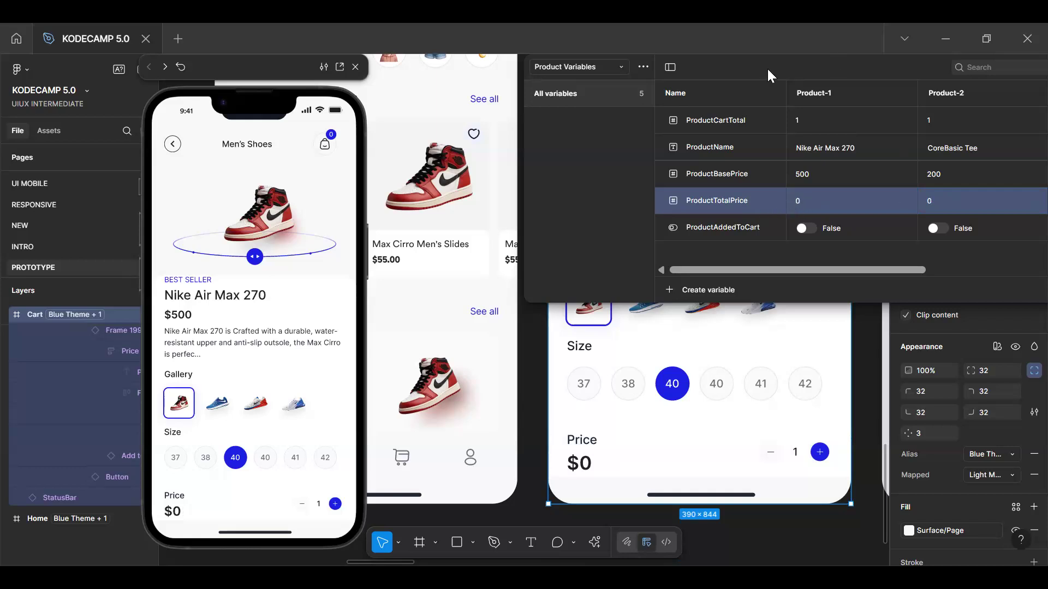
# Reposition the Product Variables window over the canvas so that its window controls are accessible
pyautogui.moveTo(763, 71); pyautogui.dragTo(759, 71)
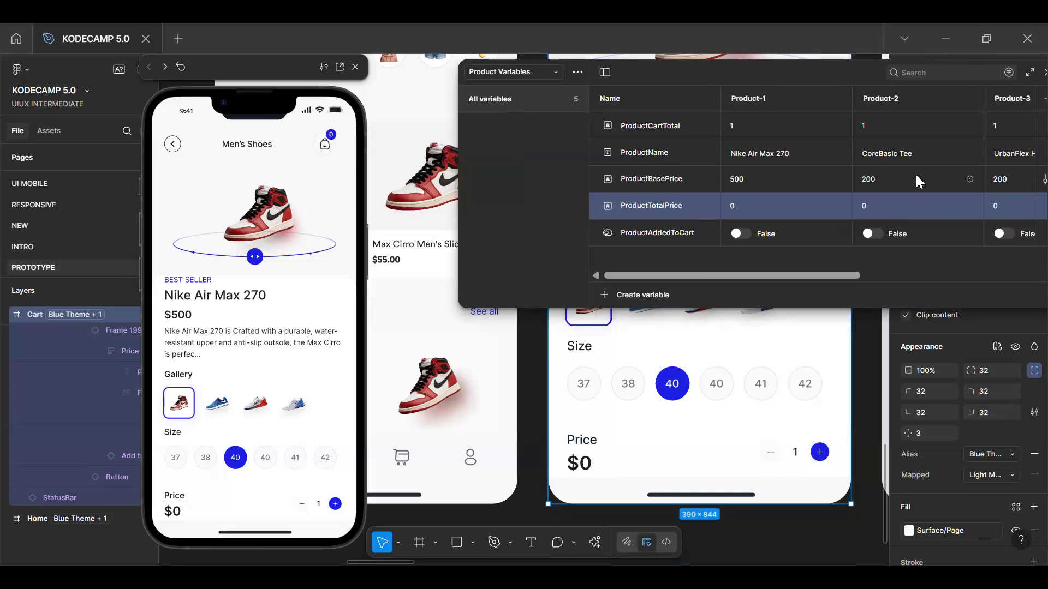
pyautogui.moveTo(666, 81); pyautogui.dragTo(539, 96)
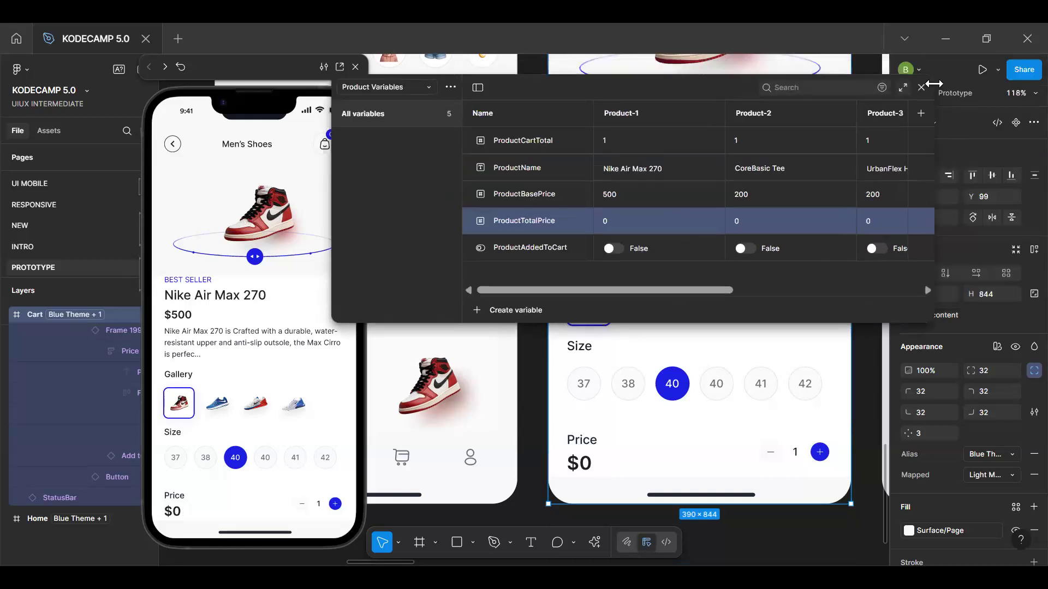
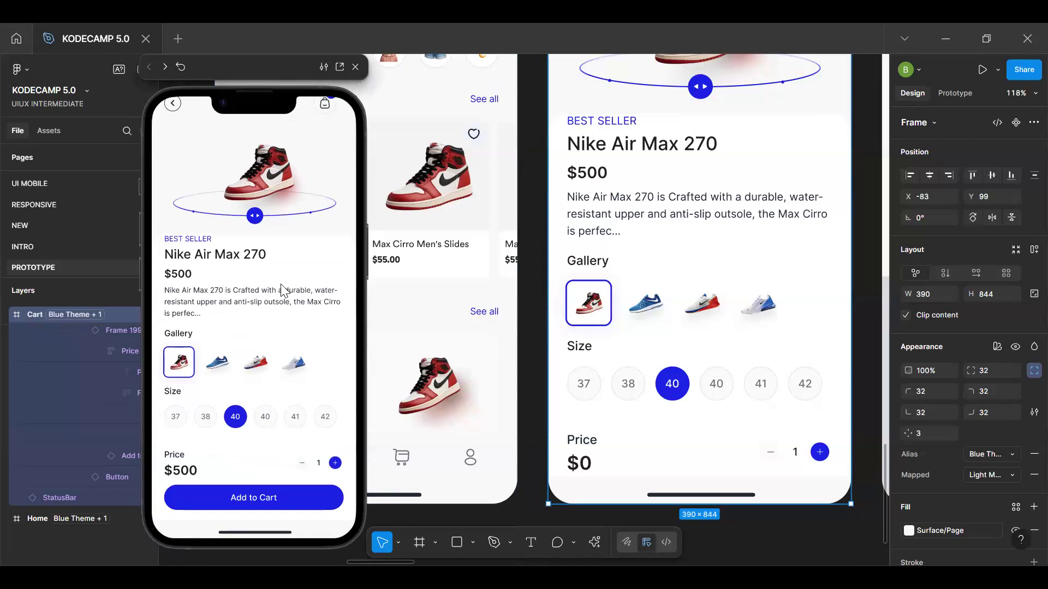
# Test the quantity controls on the Men's Shoes preview by raising and lowering the product quantity, checking the price and cart badge
pyautogui.scroll(-1, 320, 224)
pyautogui.click(335, 463)
pyautogui.click(335, 463)
pyautogui.doubleClick(335, 463)
pyautogui.doubleClick(335, 463)
pyautogui.doubleClick(335, 463)
pyautogui.click(335, 463)
pyautogui.tripleClick(335, 464)
pyautogui.doubleClick(300, 464)
pyautogui.doubleClick(300, 464)
pyautogui.doubleClick(300, 463)
pyautogui.scroll(2, 335, 243)
pyautogui.scroll(-2, 301, 266)
pyautogui.scroll(2, 355, 146)
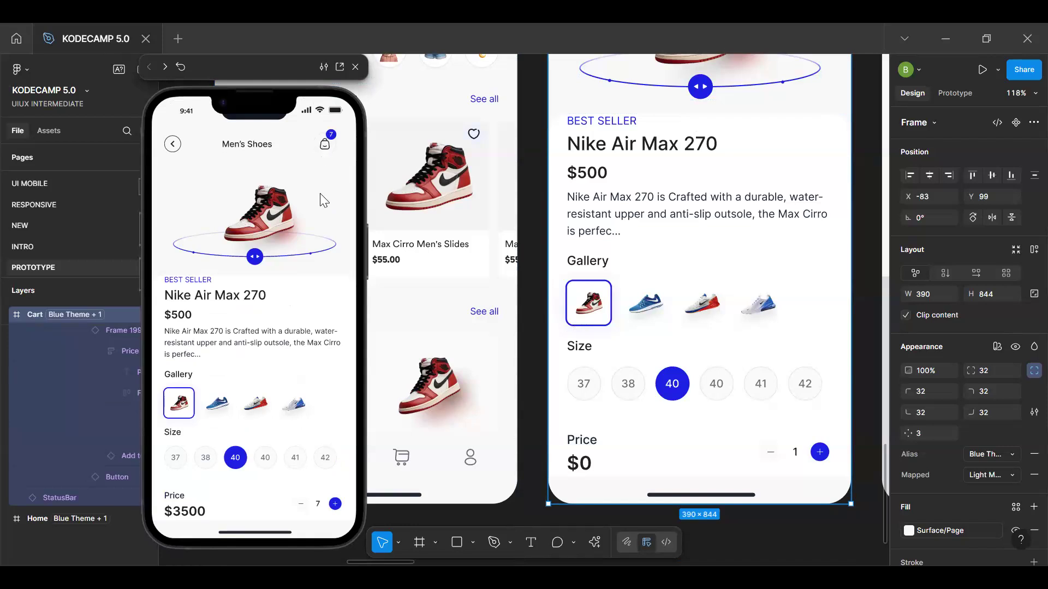
# Restart the prototype preview, add the Nike Air Max 270 to the cart and open the Cart screen
pyautogui.press('r')
pyautogui.scroll(-2, 304, 486)
pyautogui.click(252, 498)
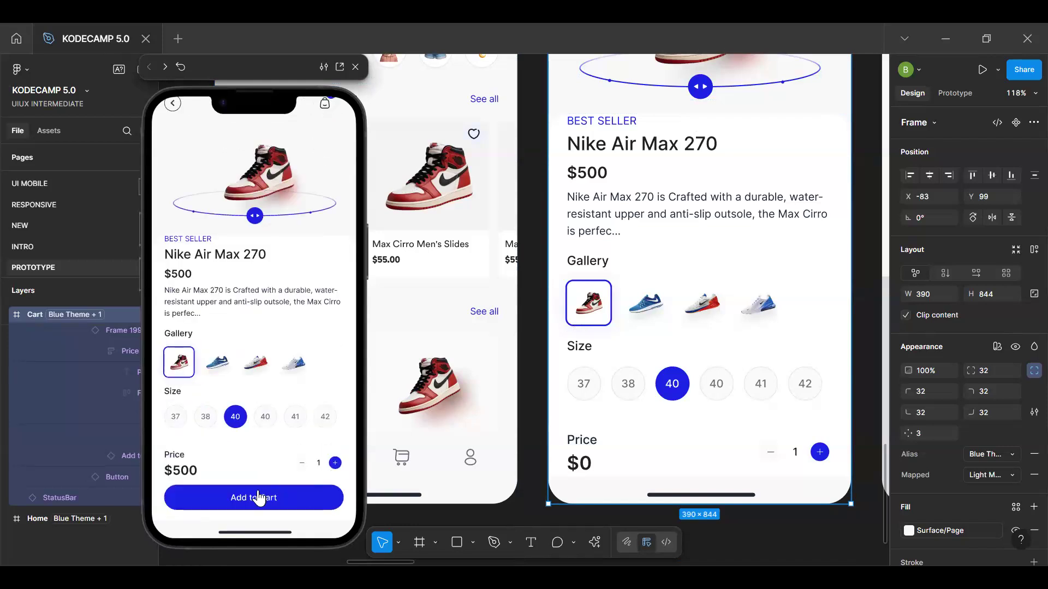
pyautogui.scroll(1, 297, 269)
pyautogui.scroll(2, 295, 256)
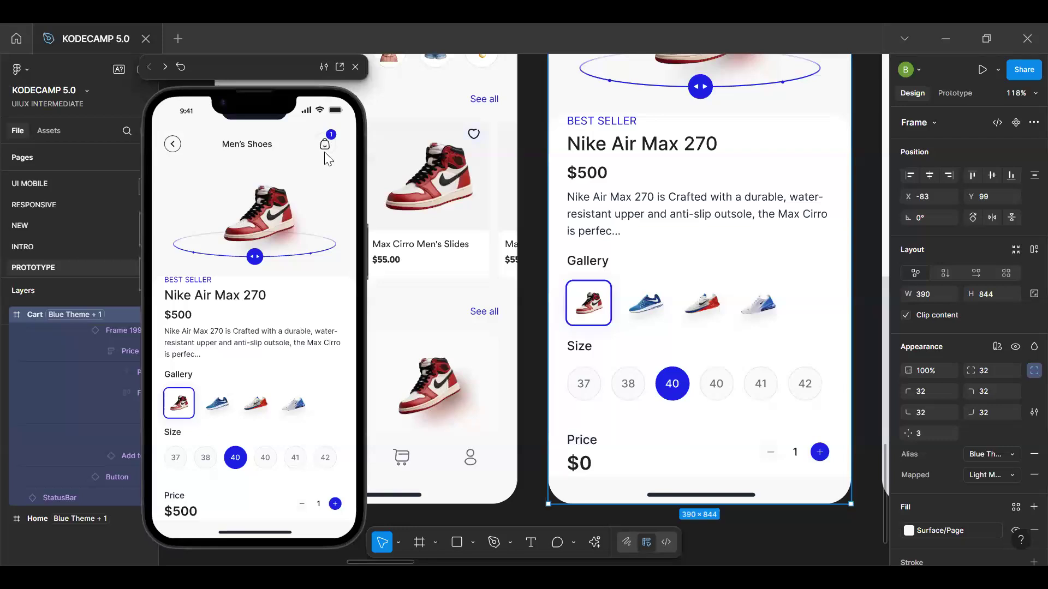
pyautogui.click(329, 153)
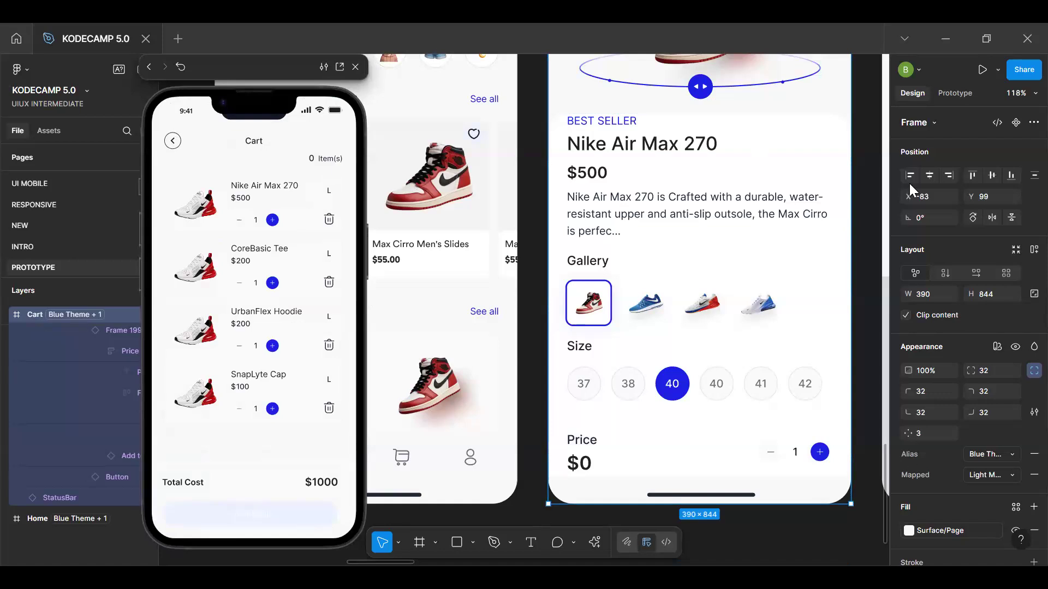
# Open the file's local variables, show the Cart Variables collection and move its window to reveal the cart's item count
pyautogui.press('Escape')
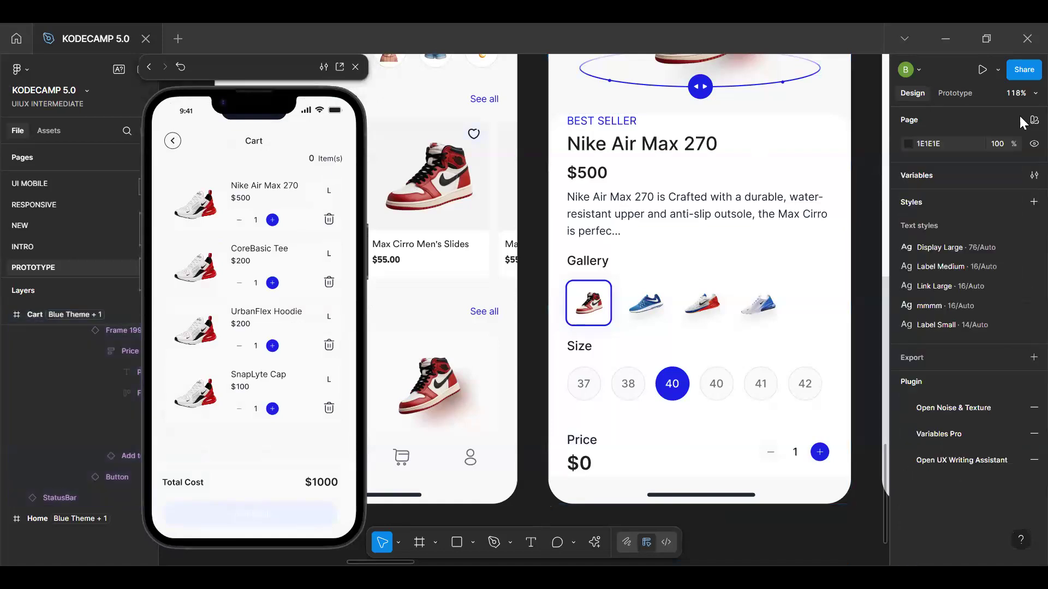
pyautogui.click(1034, 175)
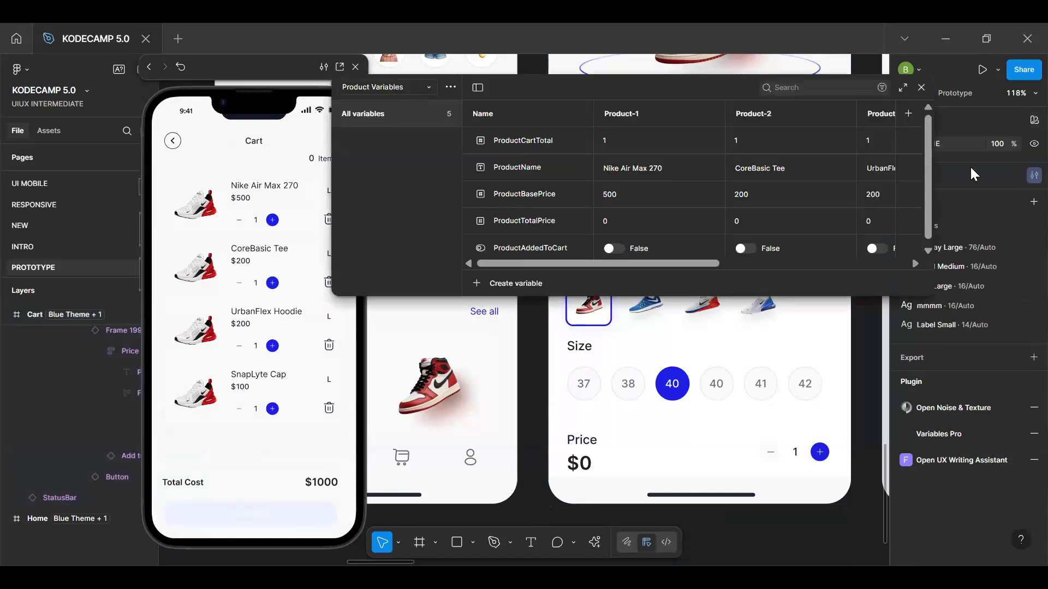
pyautogui.click(423, 89)
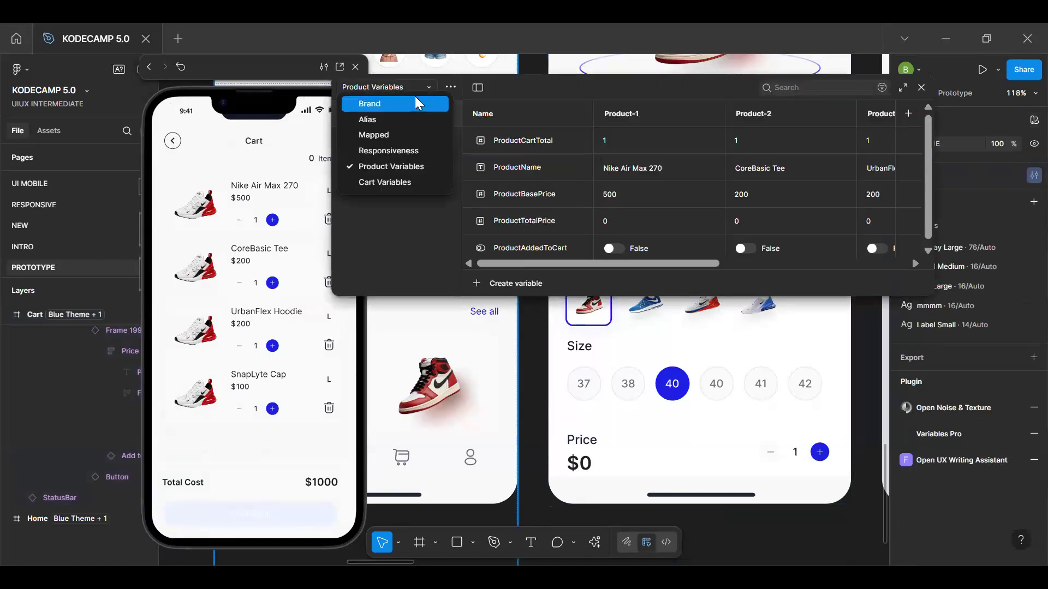
pyautogui.click(402, 182)
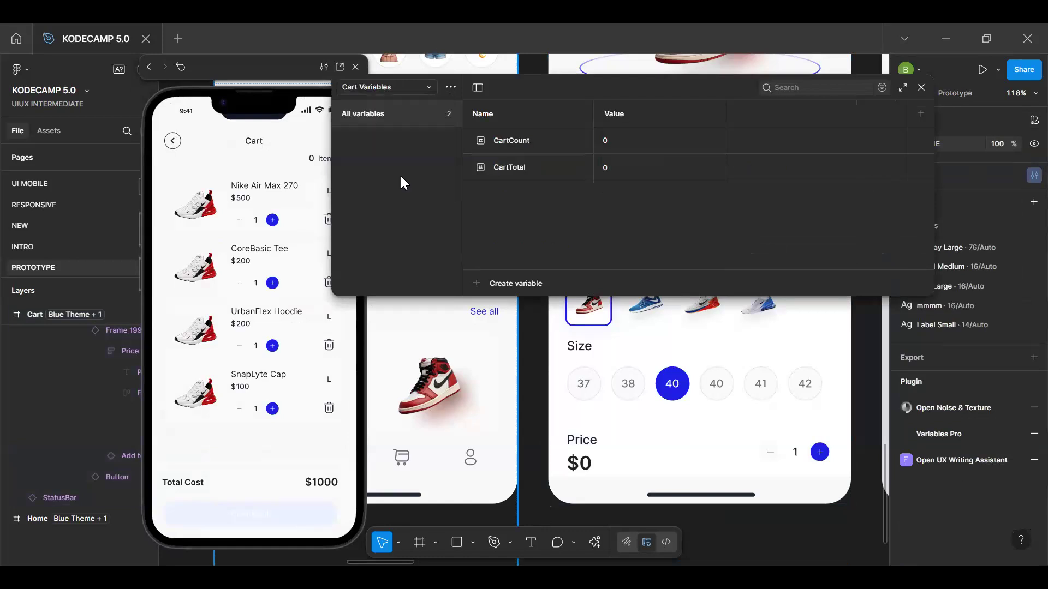
pyautogui.moveTo(558, 89); pyautogui.dragTo(452, 91)
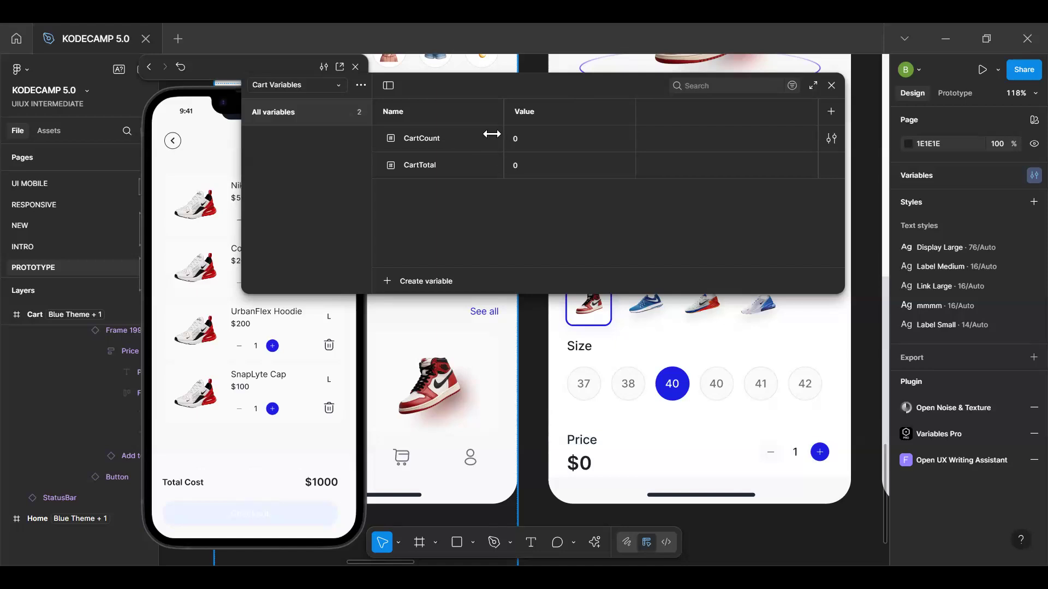
pyautogui.moveTo(499, 86); pyautogui.dragTo(401, 237)
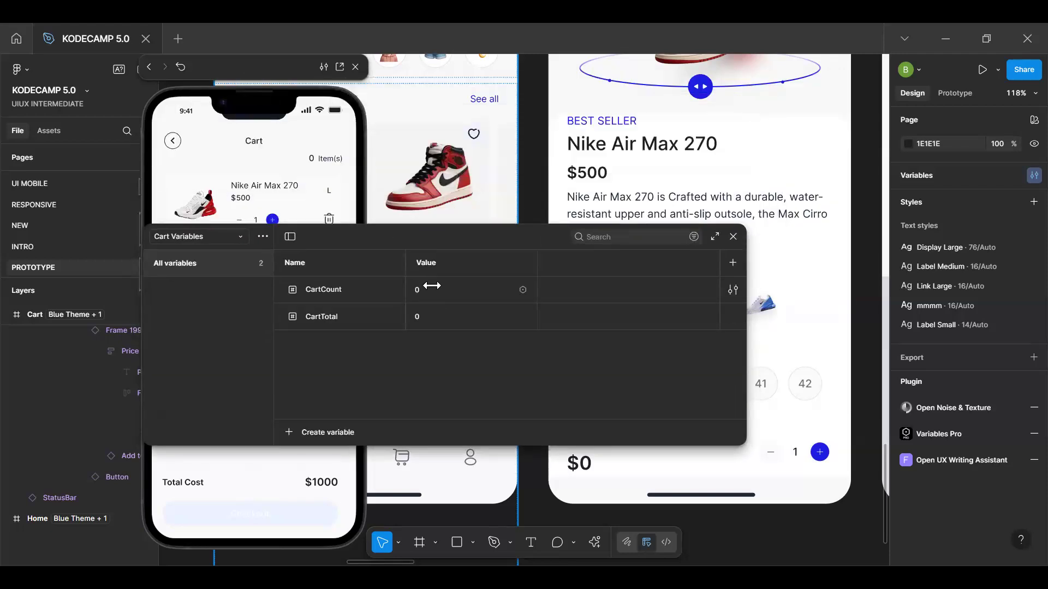
# Try a CartCount value of 4, switch back to the Product Variables collection and close the variables window
pyautogui.click(432, 286)
pyautogui.press('BackSpace')
pyautogui.write('4')
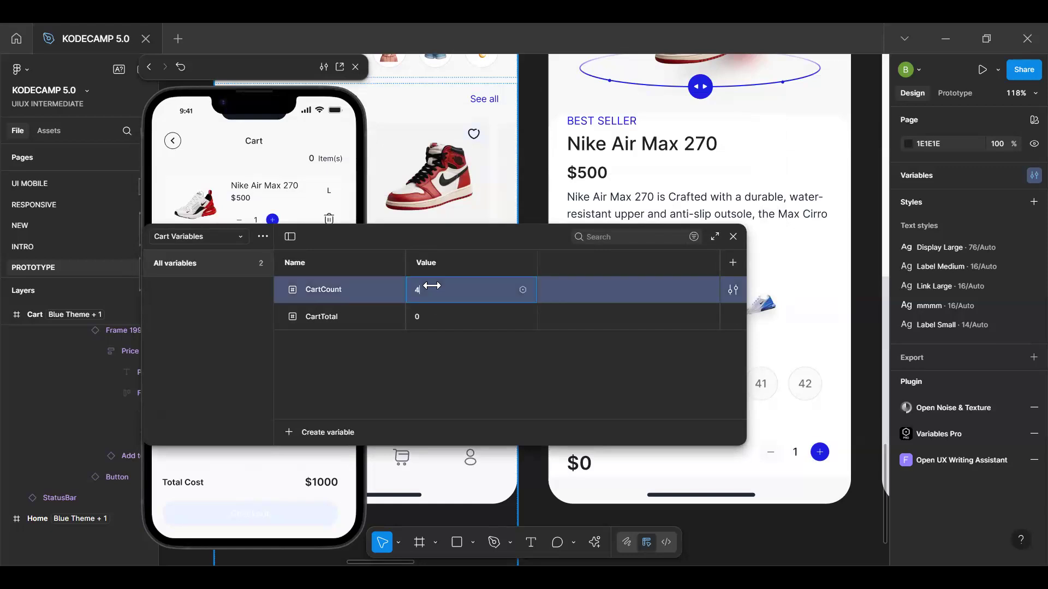
pyautogui.click(215, 237)
pyautogui.click(216, 223)
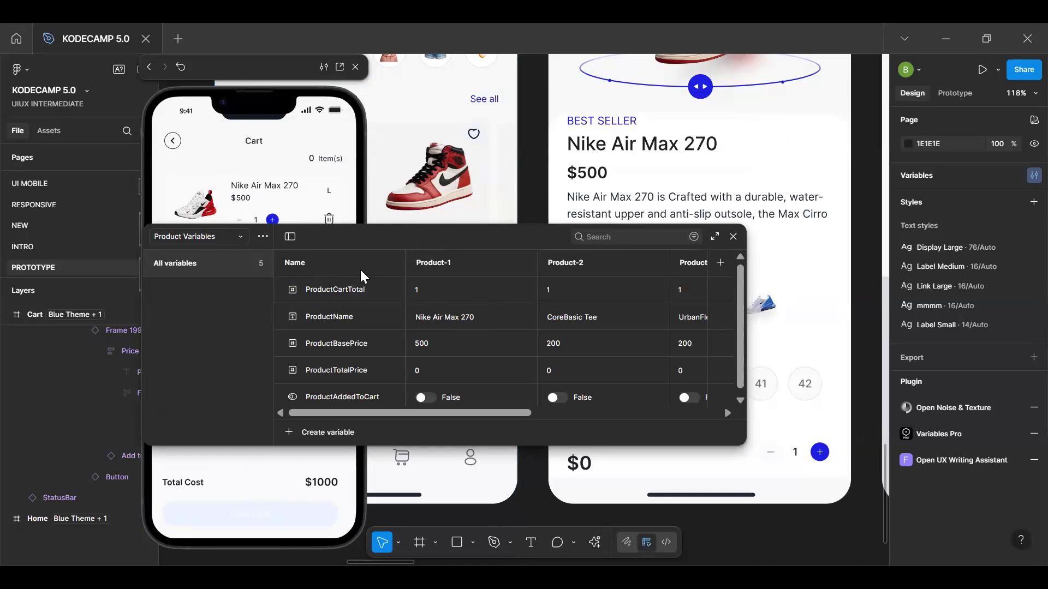
pyautogui.click(733, 236)
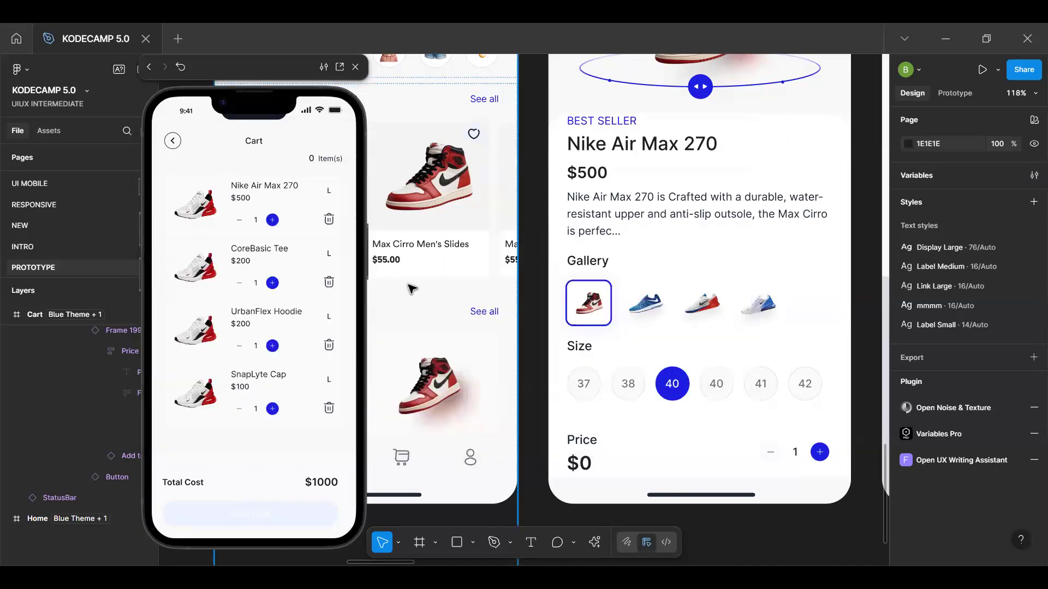
# Swap the product image in the CoreBasic Tee row of the Filled Cart frame for the CoreBasic Tee component
pyautogui.hscroll(7, 412, 289)
pyautogui.scroll(-5, 412, 289)
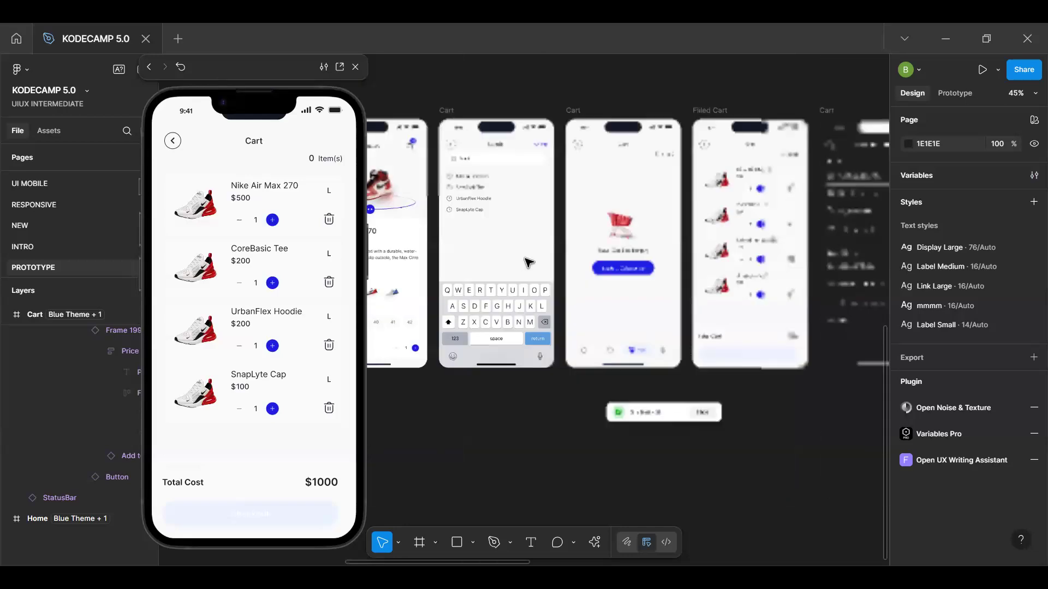
pyautogui.hscroll(3, 612, 237)
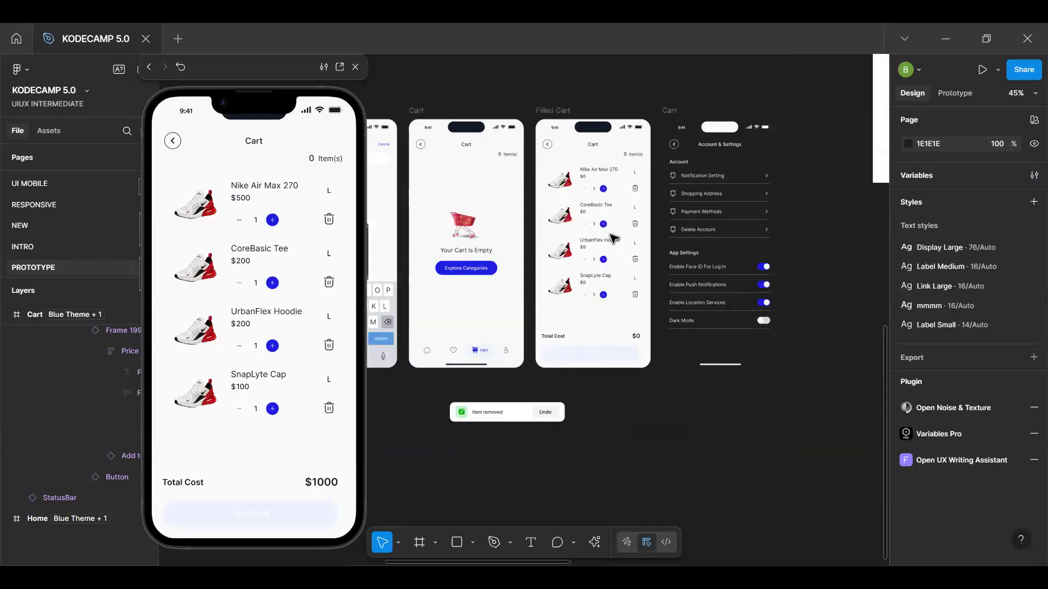
pyautogui.scroll(4, 612, 237)
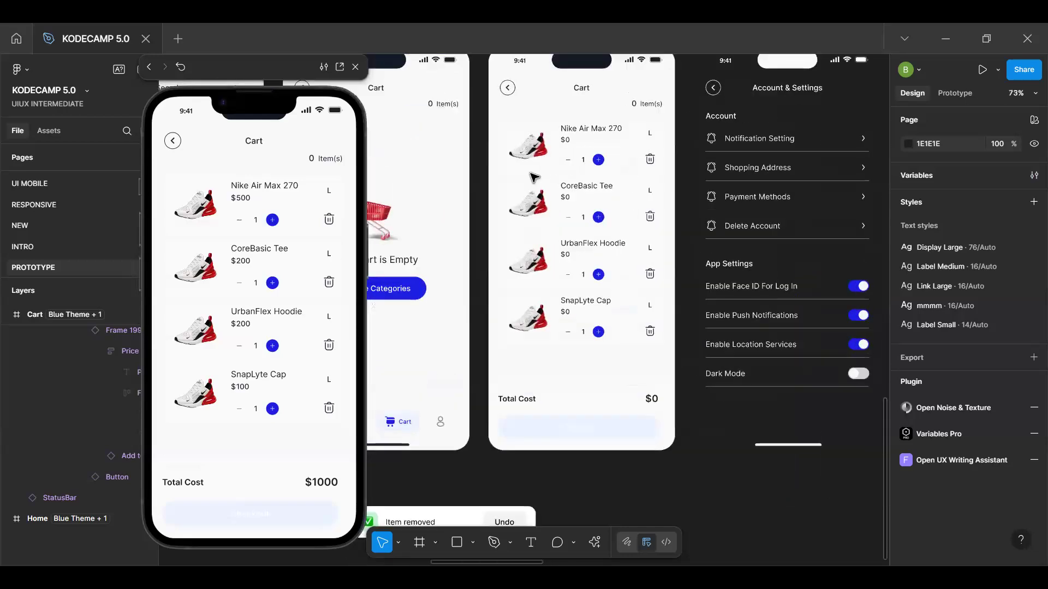
pyautogui.click(528, 200)
pyautogui.doubleClick(527, 201)
pyautogui.click(921, 126)
pyautogui.write('CORE')
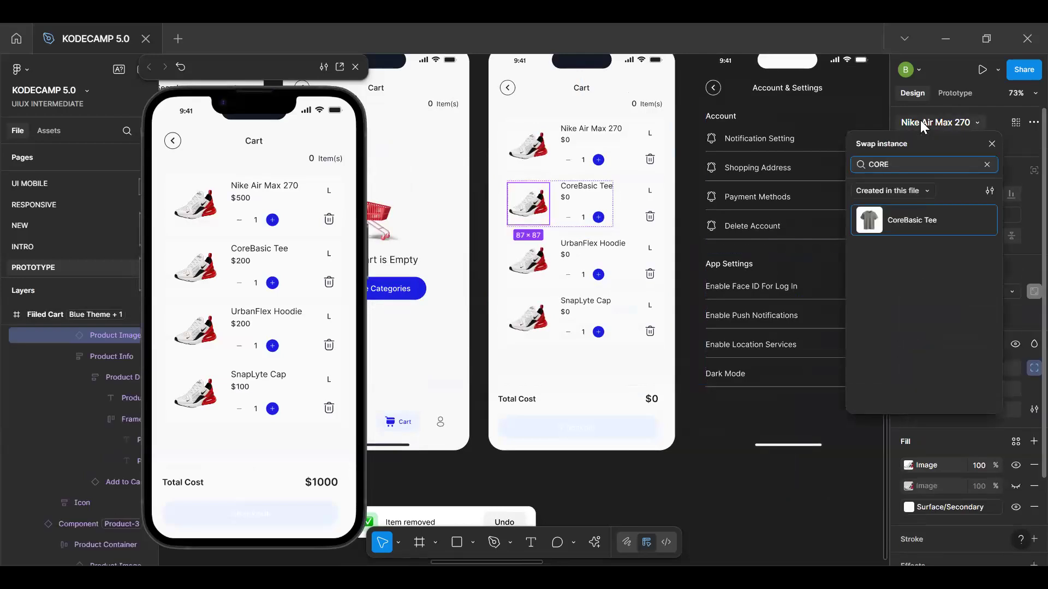
pyautogui.click(924, 220)
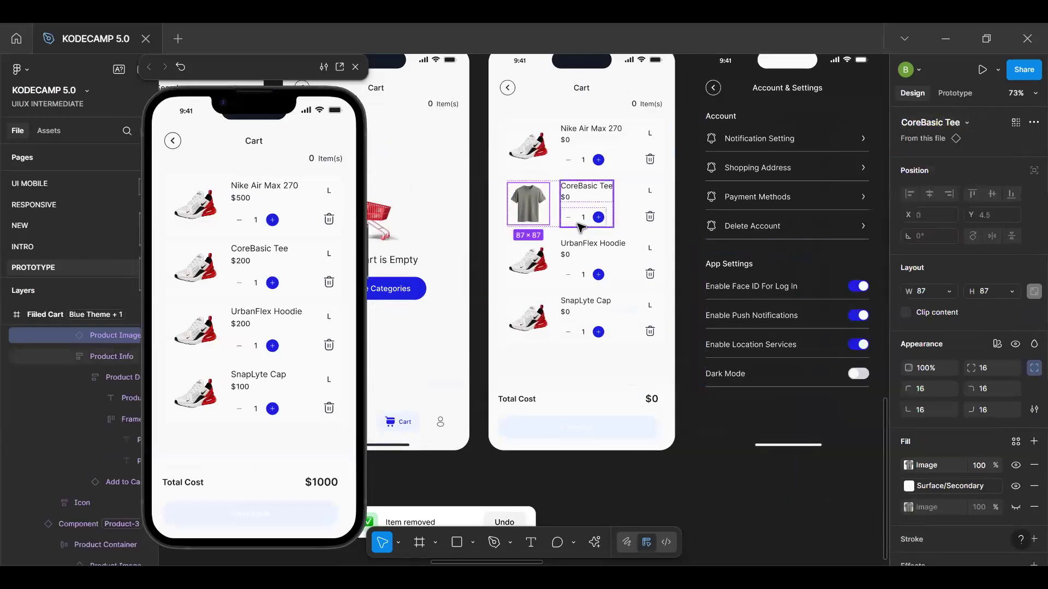
# Swap the product image in the UrbanFlex Hoodie row for the UrbanFlex Hoodie component
pyautogui.click(524, 267)
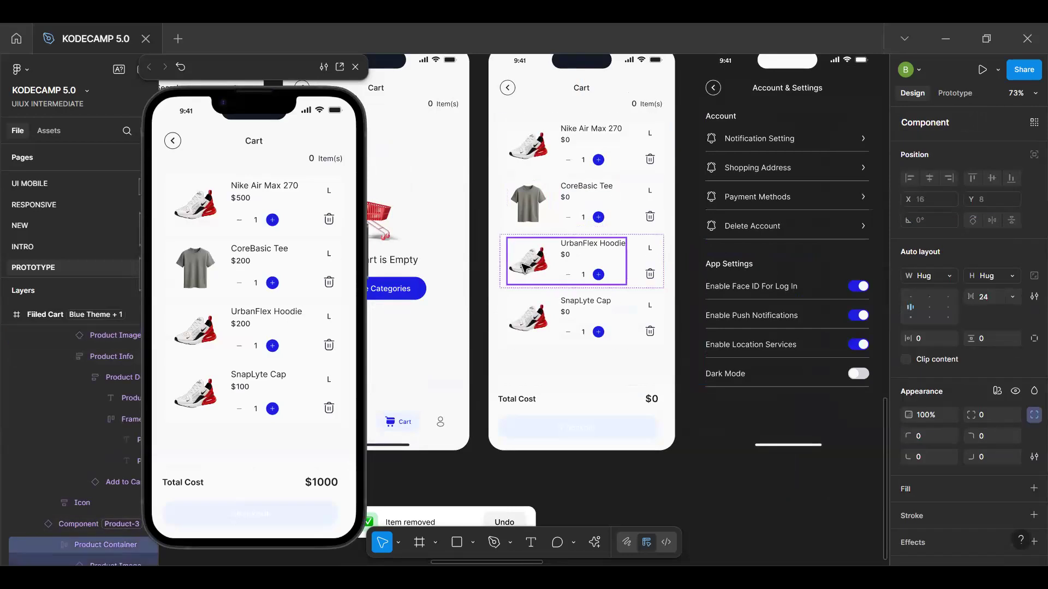
pyautogui.doubleClick(523, 267)
pyautogui.click(921, 126)
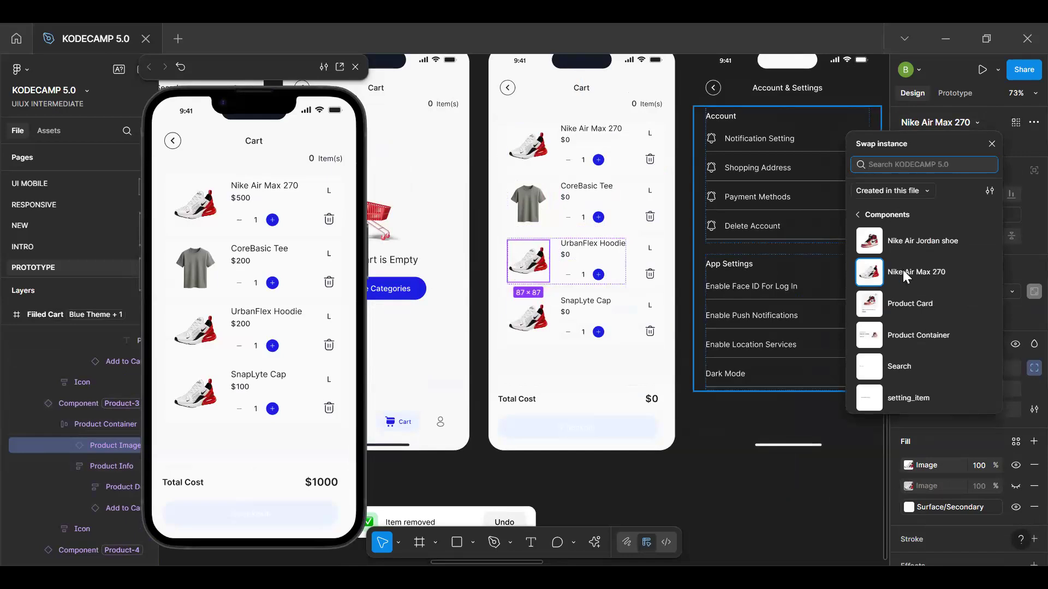
pyautogui.write('URBA')
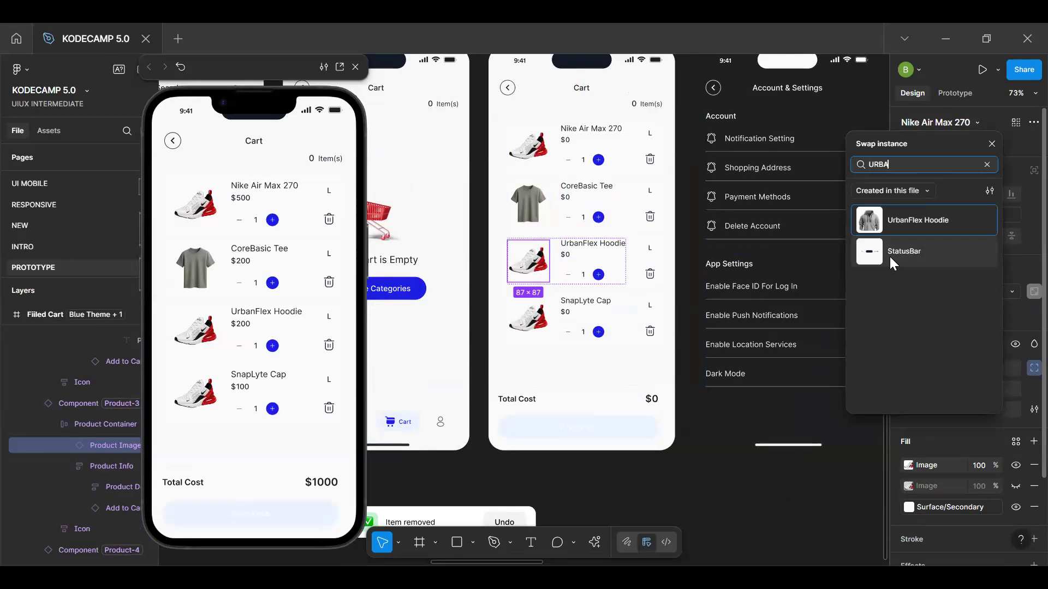
pyautogui.click(907, 233)
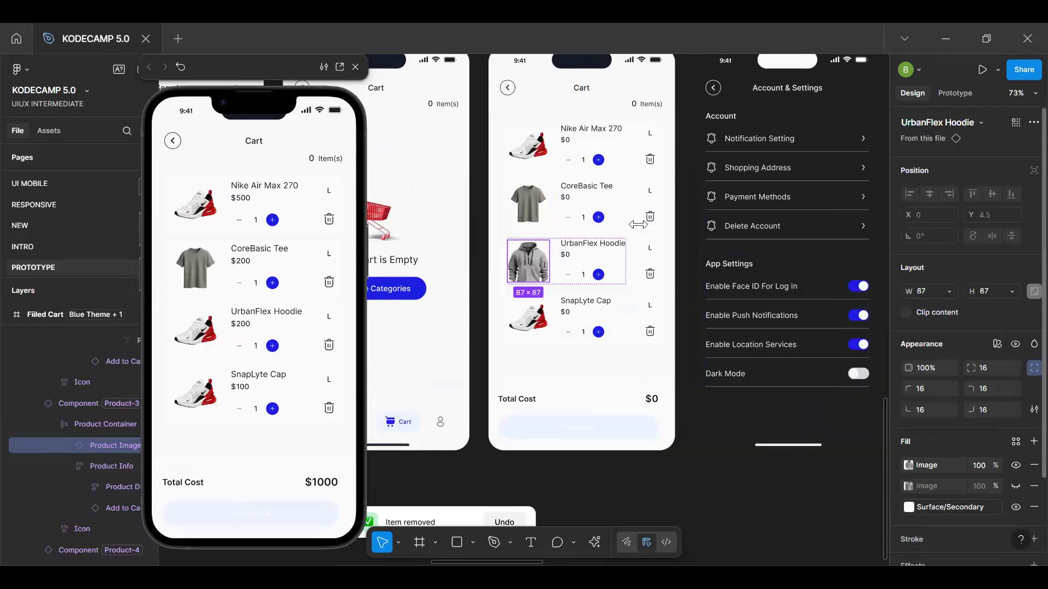
# Swap the product image in the SnapLyte Cap row for the Cap component and clear the selection
pyautogui.click(537, 315)
pyautogui.click(538, 315)
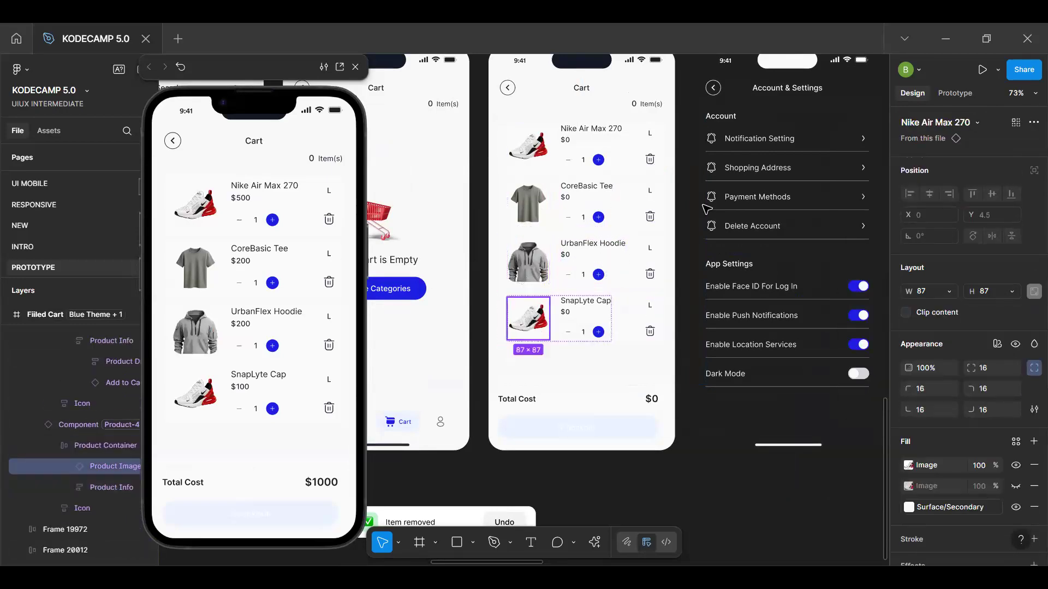
pyautogui.click(918, 120)
pyautogui.write('cap')
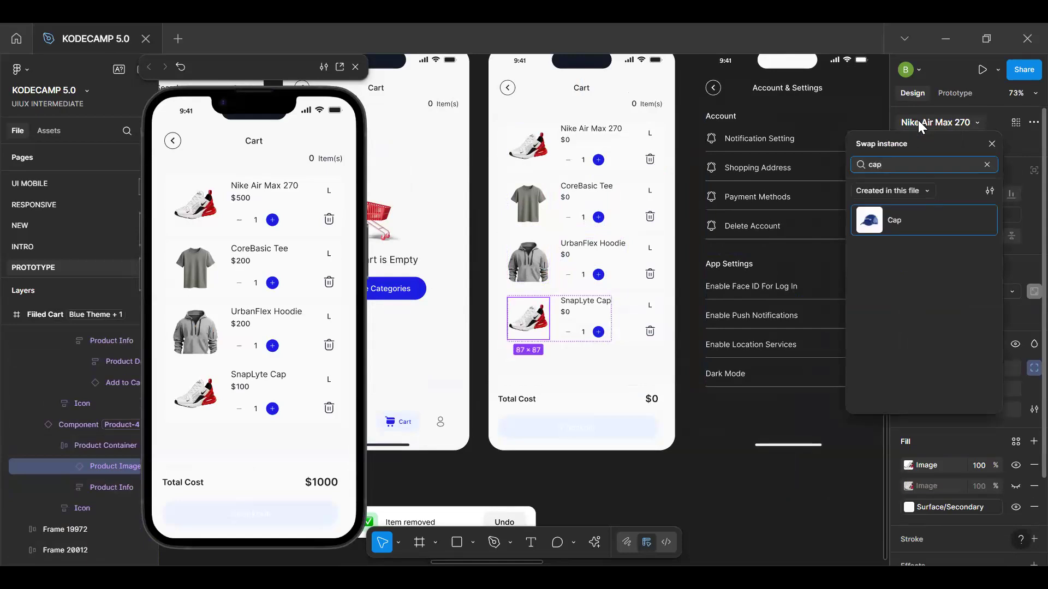
pyautogui.press('Return')
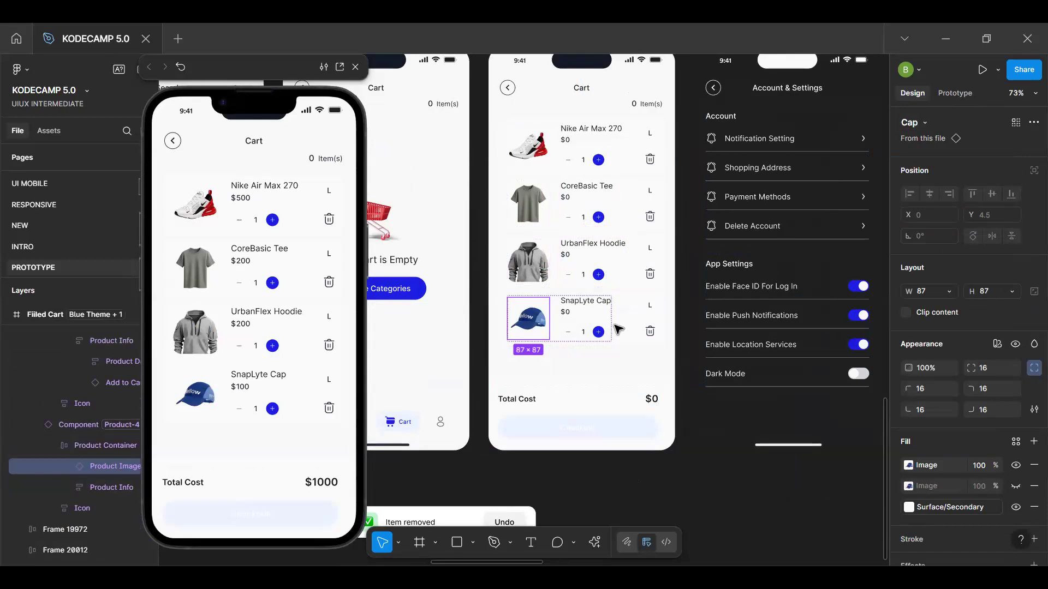
pyautogui.press('Escape')
# Go to the cart item's main component and create an instance swap property named Image for its product image
pyautogui.scroll(-3, 603, 285)
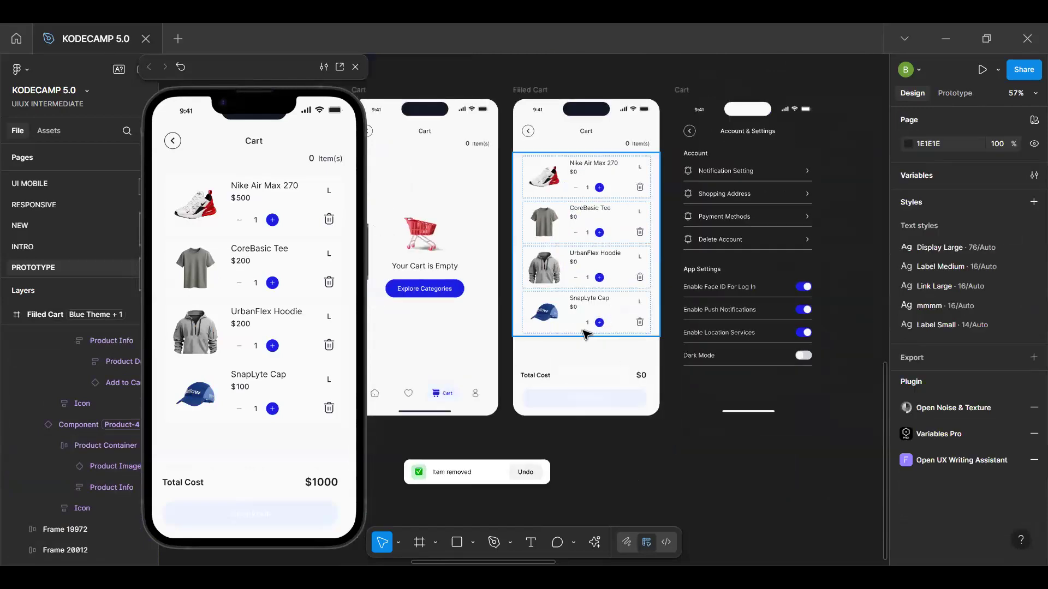
pyautogui.scroll(4, 586, 334)
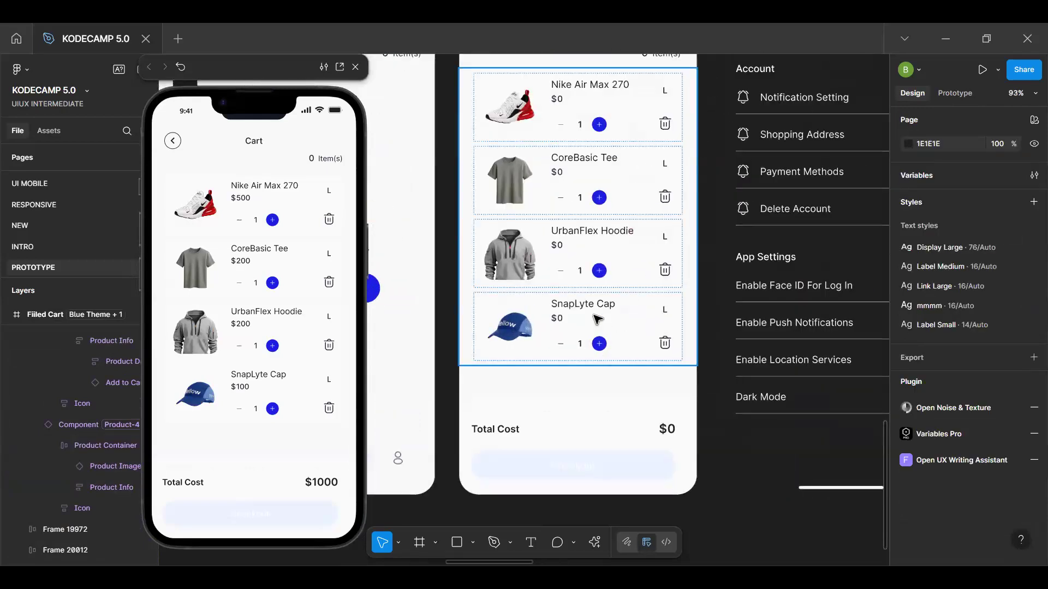
pyautogui.doubleClick(506, 344)
pyautogui.click(944, 144)
pyautogui.doubleClick(443, 298)
pyautogui.doubleClick(443, 298)
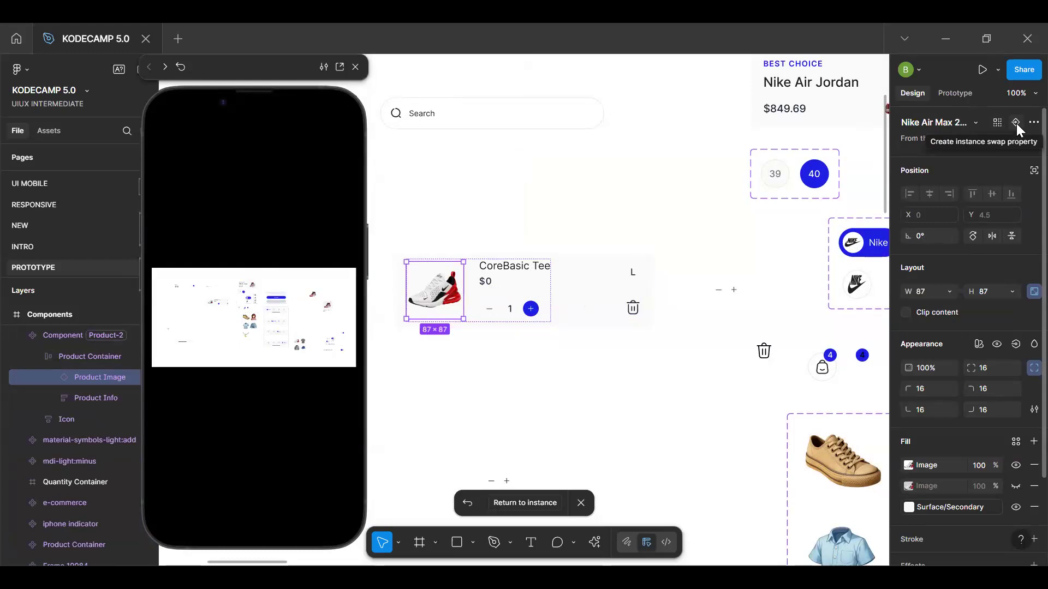
pyautogui.click(1015, 123)
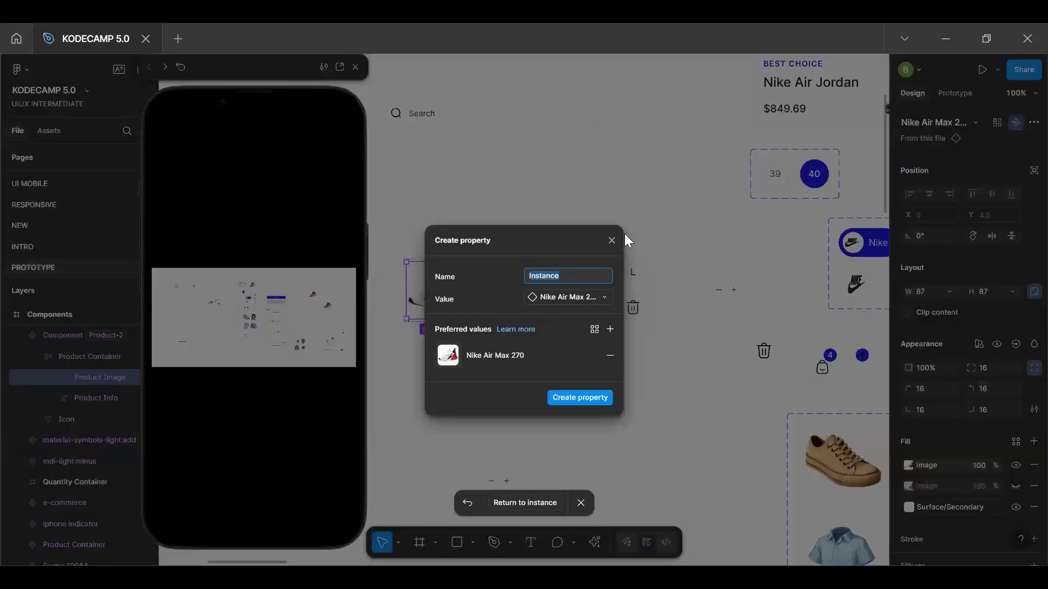
pyautogui.write('Imae')
pyautogui.click(568, 397)
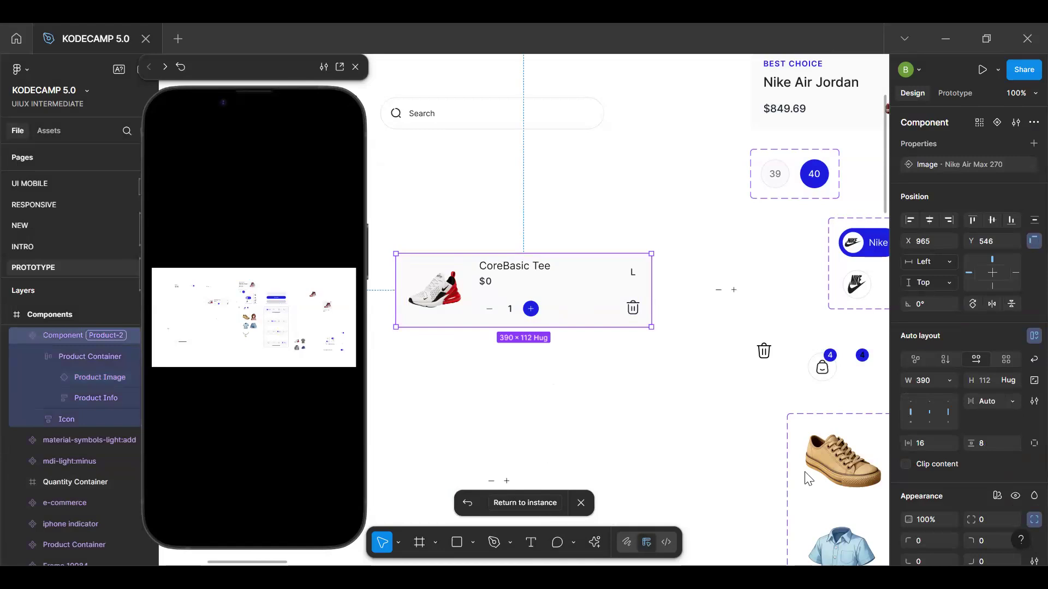
# Return to the SnapLyte Cap instance and set its Image property to UrbanFlex Hoodie to test the swap
pyautogui.click(544, 509)
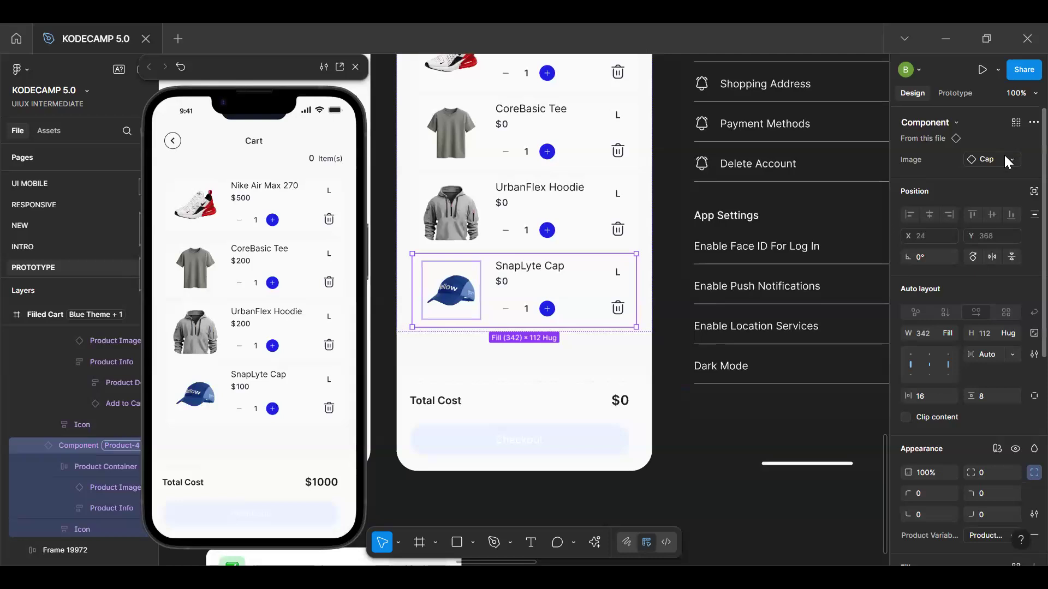
pyautogui.click(984, 159)
pyautogui.write('ur')
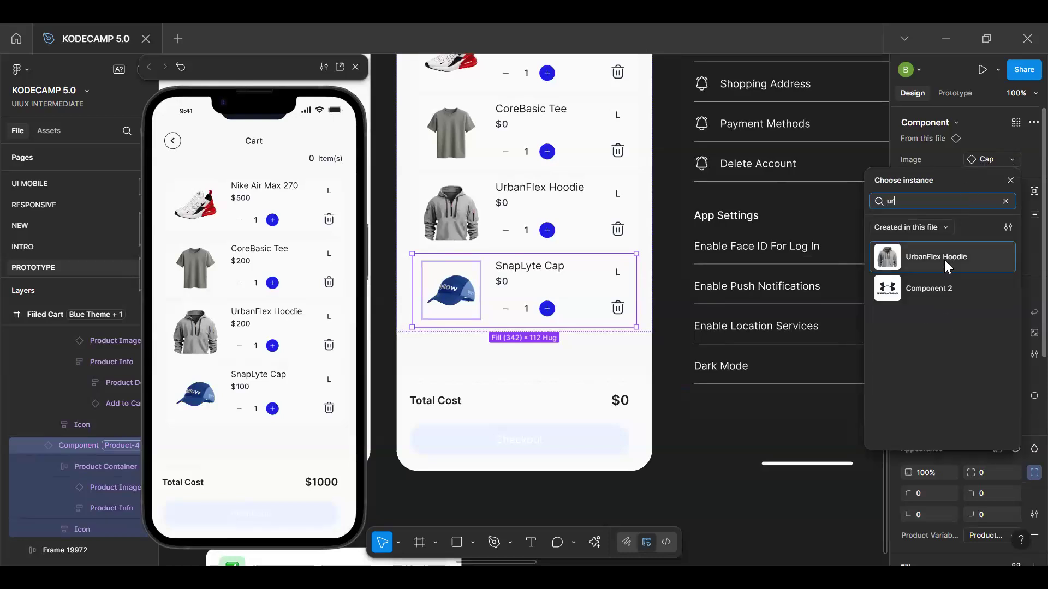
pyautogui.click(943, 260)
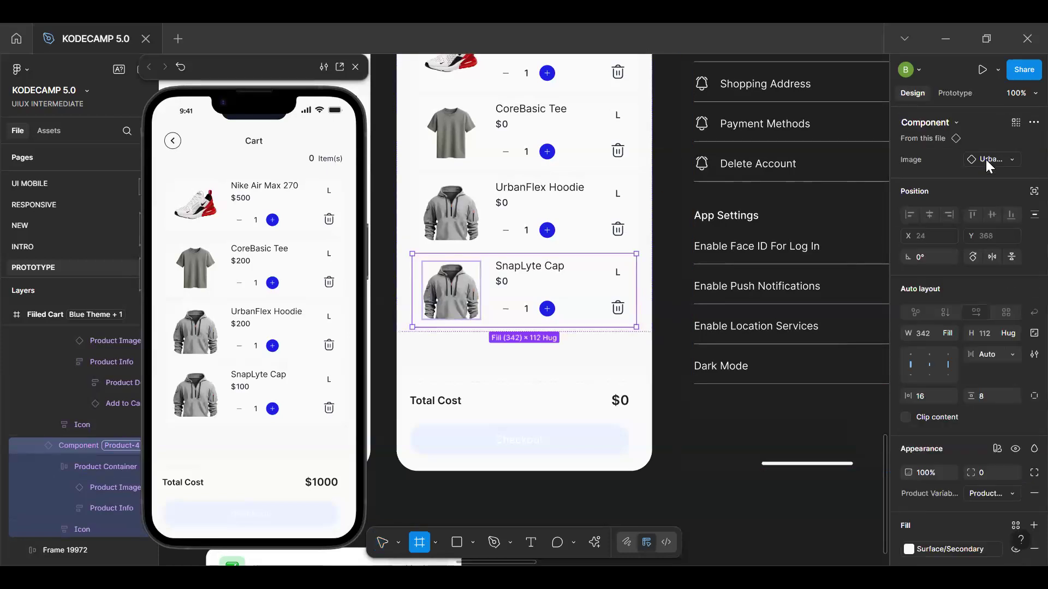
pyautogui.click(494, 542)
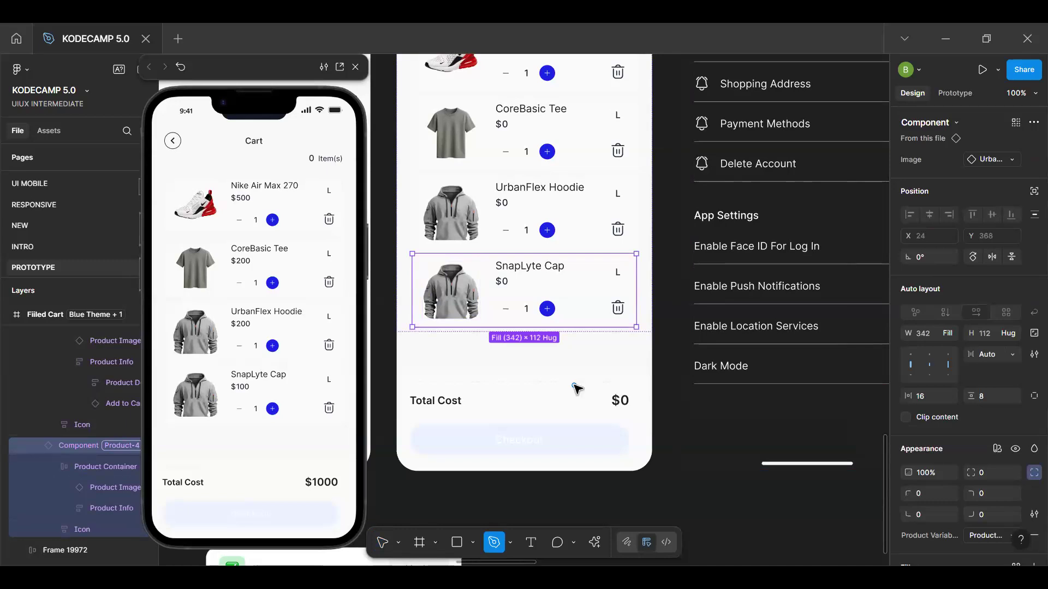
pyautogui.press('Escape')
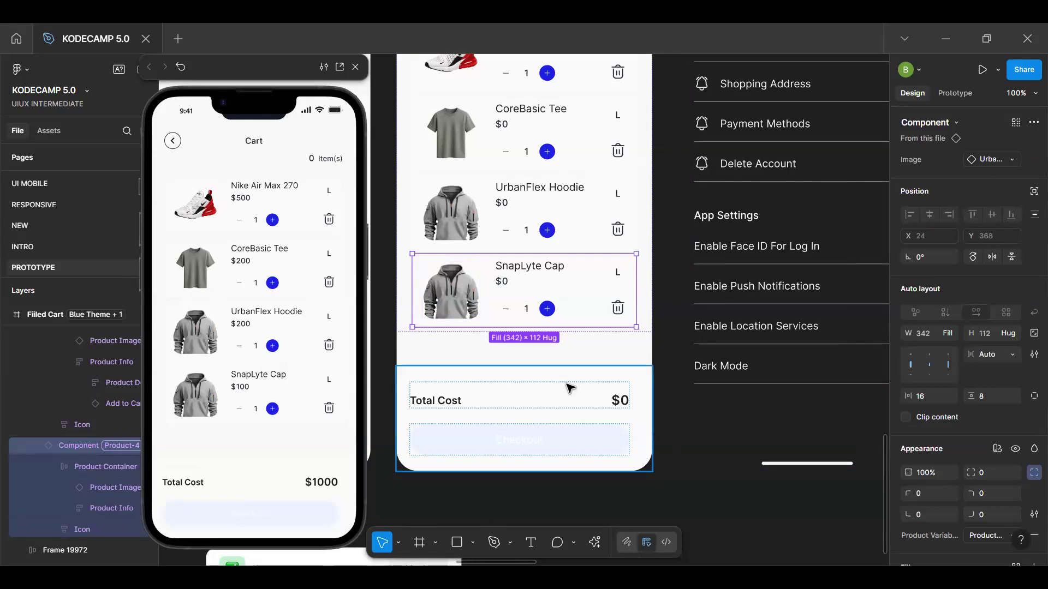
# Set the Image property of the SnapLyte Cap cart item to the Cap component
pyautogui.click(988, 161)
pyautogui.write('cap')
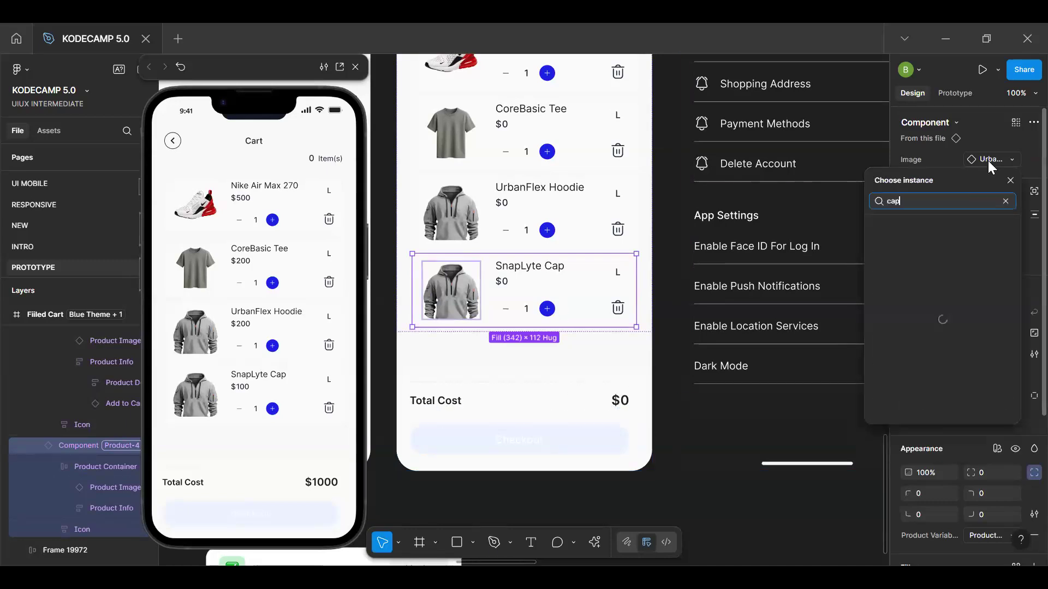
pyautogui.click(917, 233)
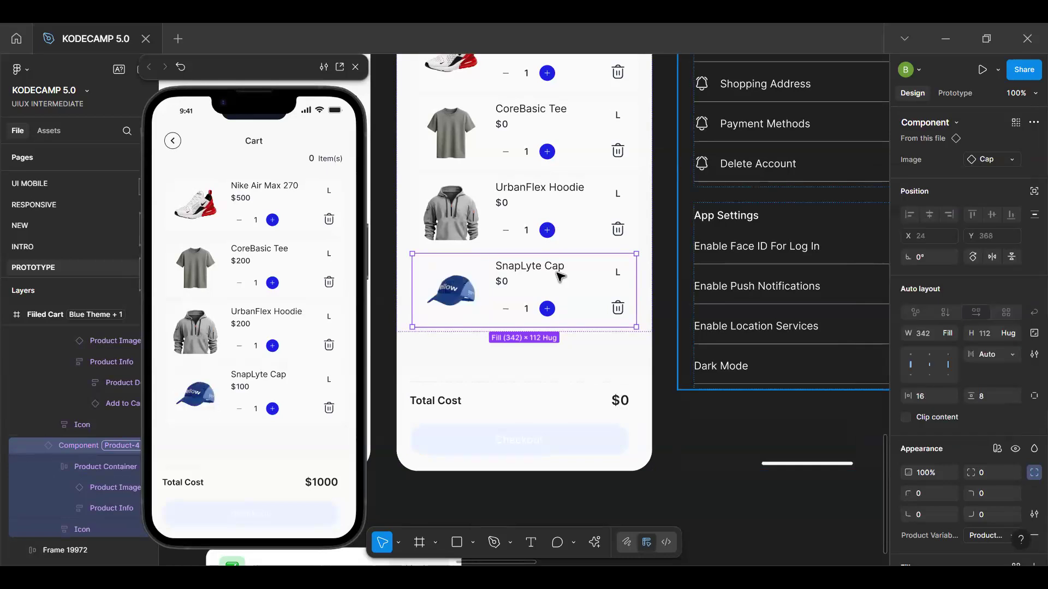
pyautogui.scroll(4, 559, 275)
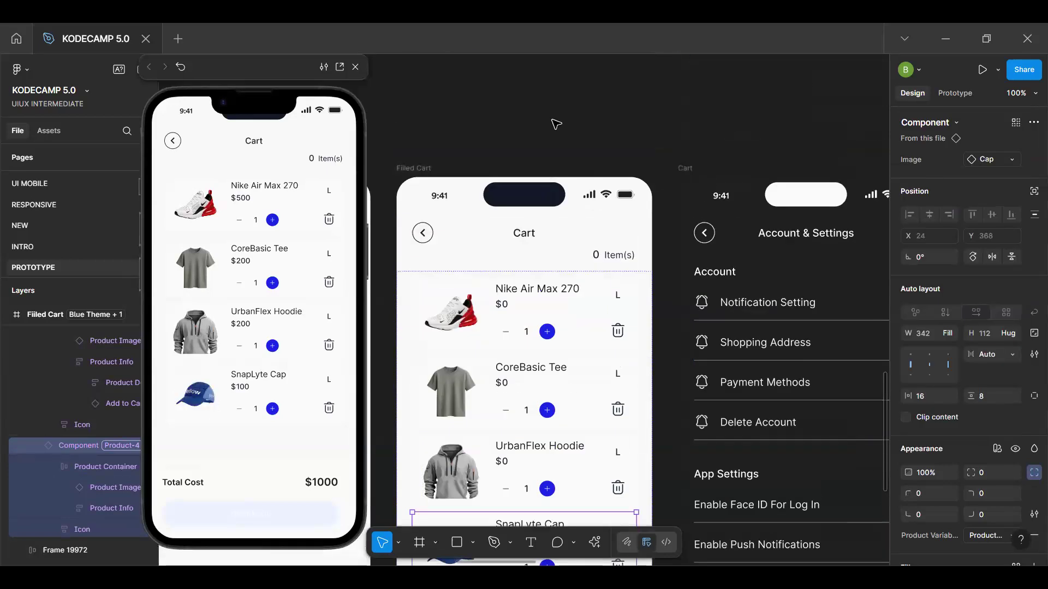
pyautogui.click(491, 171)
pyautogui.click(417, 169)
pyautogui.moveTo(421, 122); pyautogui.dragTo(420, 123)
pyautogui.hotkey('ctrl', 'z')
pyautogui.press('h')
pyautogui.moveTo(597, 262); pyautogui.dragTo(590, 176)
pyautogui.press('v')
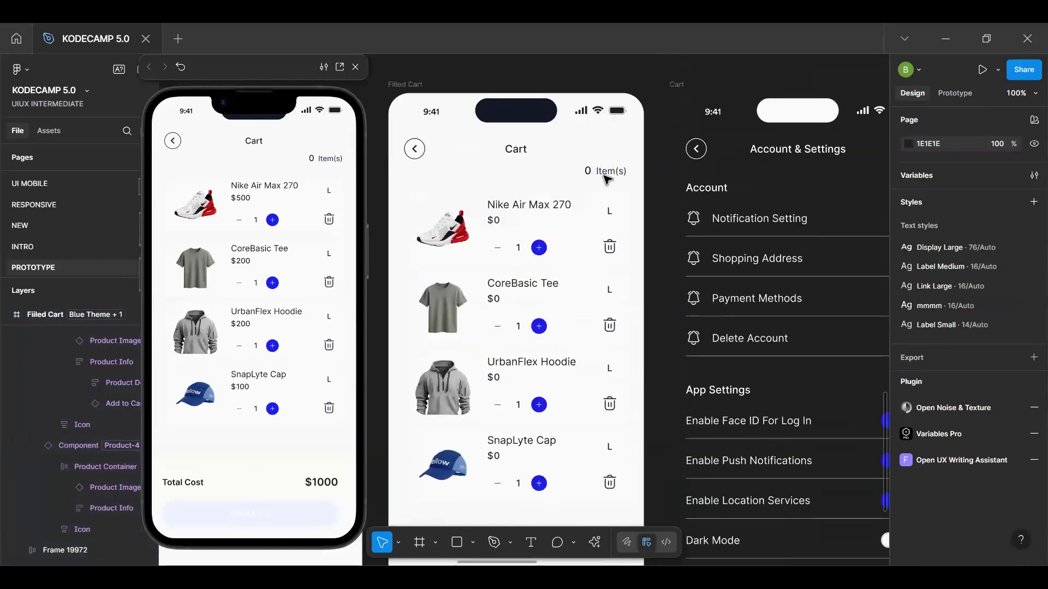
# Detach the old variable from the item count text in the Filled Cart and bind it to CartCount from Cart Variables
pyautogui.scroll(3, 606, 175)
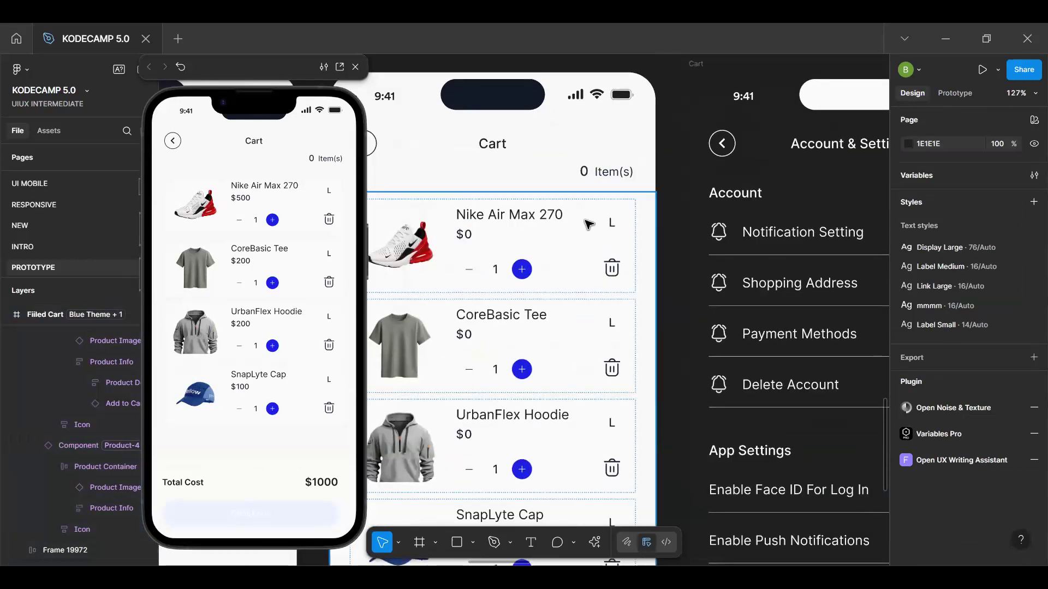
pyautogui.doubleClick(587, 174)
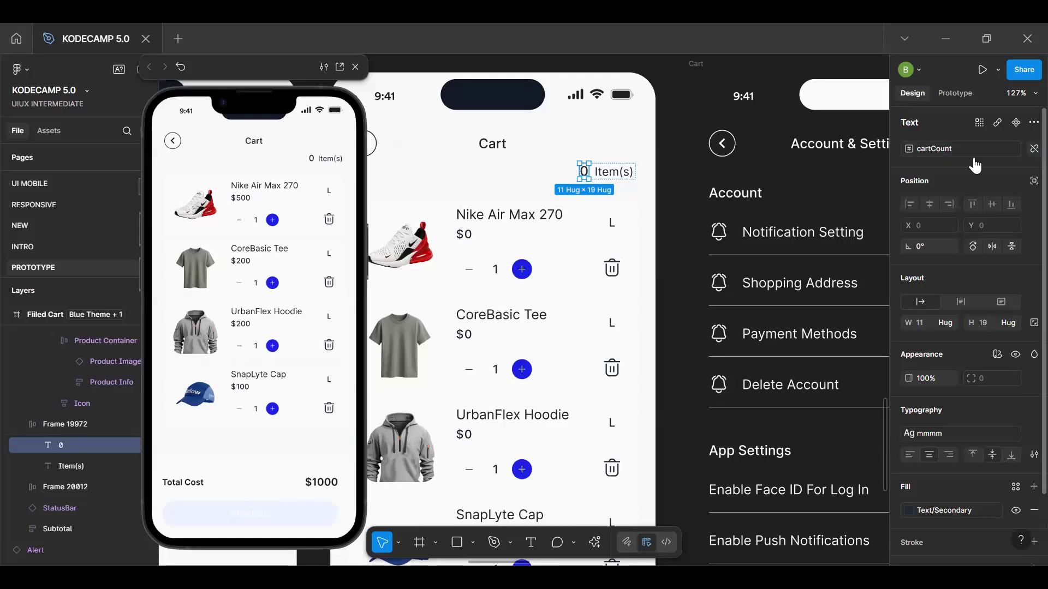
pyautogui.click(1029, 155)
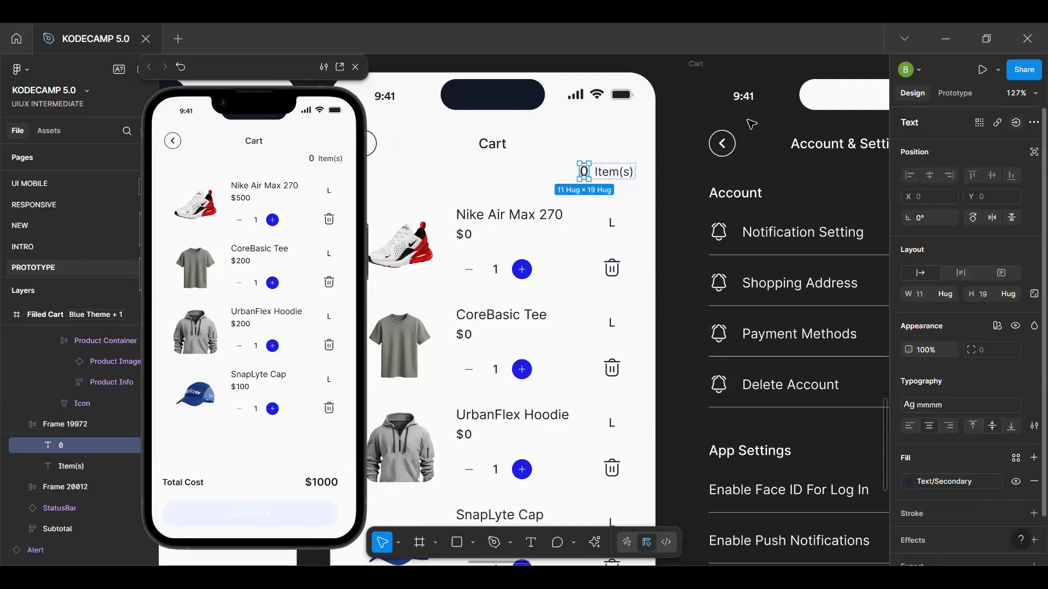
pyautogui.click(1017, 123)
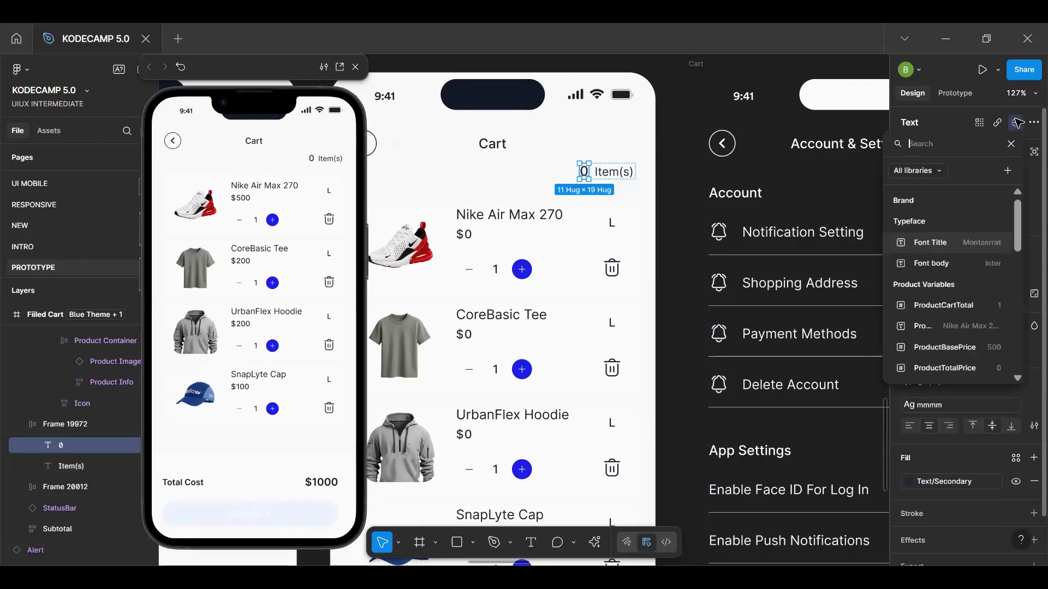
pyautogui.write('cart')
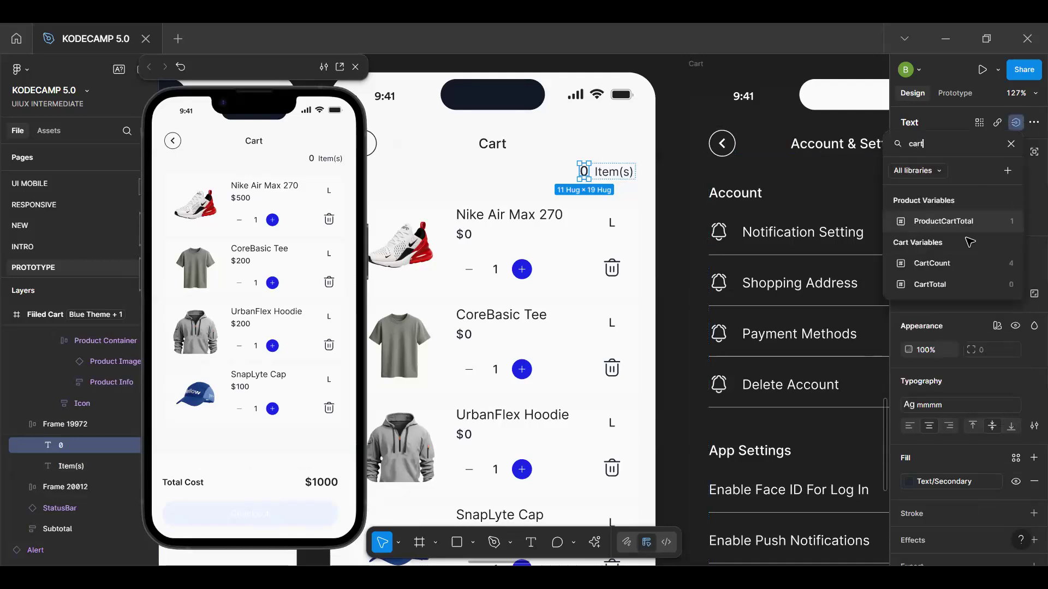
pyautogui.click(932, 263)
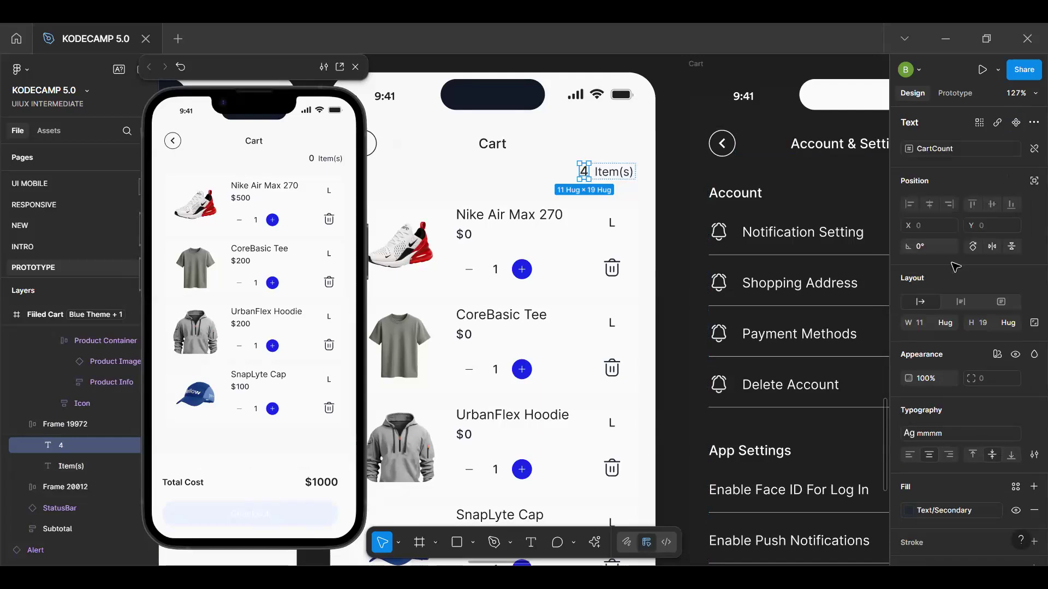
# Move the Item removed alert to the empty canvas area below the Account & Settings screen and clear the selection
pyautogui.scroll(-8, 586, 228)
pyautogui.scroll(7, 586, 229)
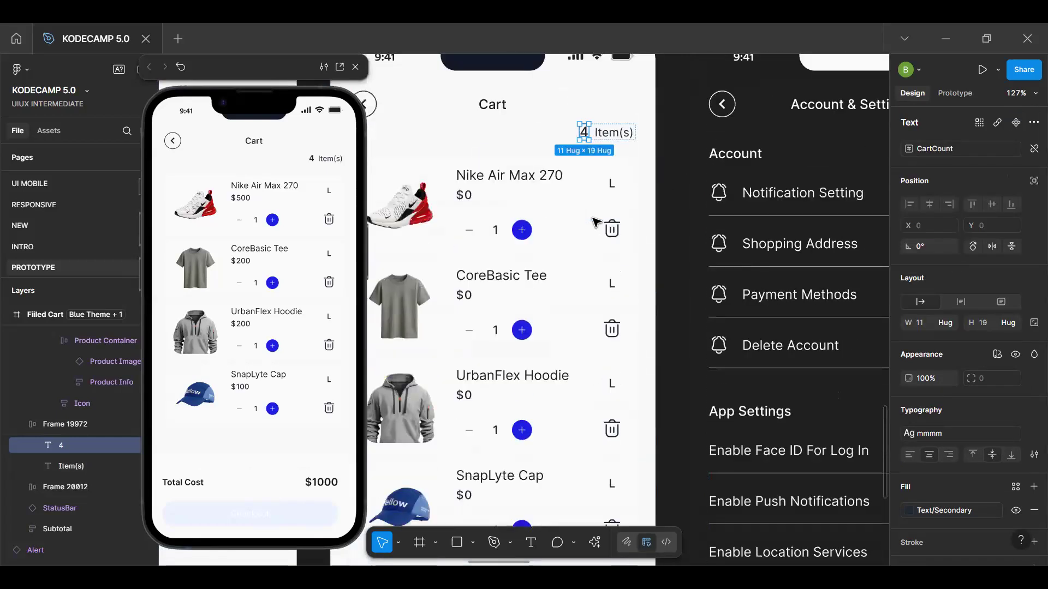
pyautogui.scroll(-5, 596, 224)
pyautogui.scroll(-4, 596, 226)
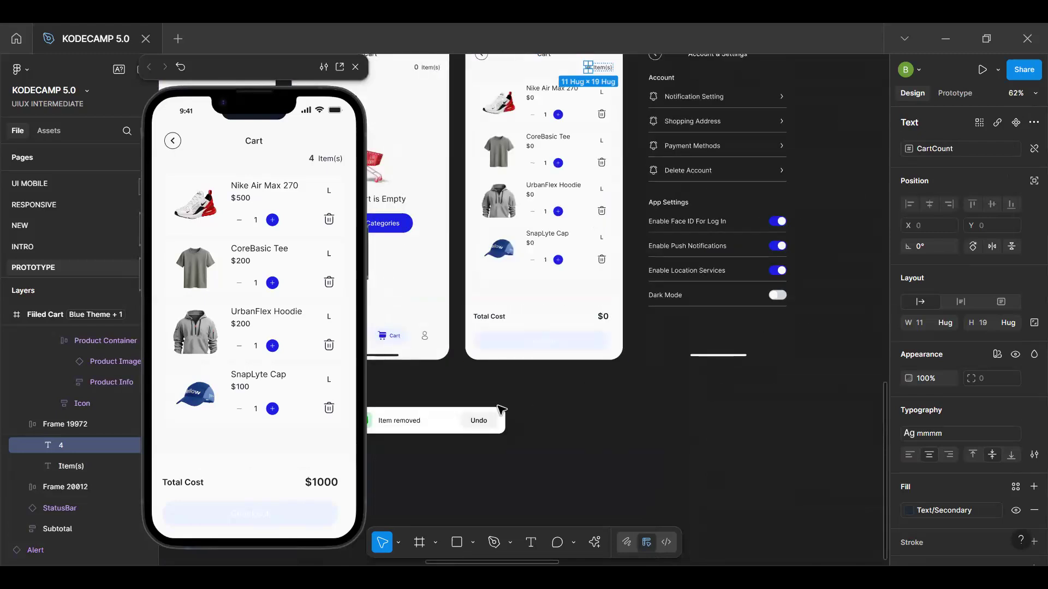
pyautogui.click(439, 422)
pyautogui.moveTo(440, 422); pyautogui.dragTo(846, 495)
pyautogui.click(616, 443)
# Examine the Filled Cart's product rows, their delete icons and the total cost area
pyautogui.press('space')
pyautogui.scroll(3, 547, 354)
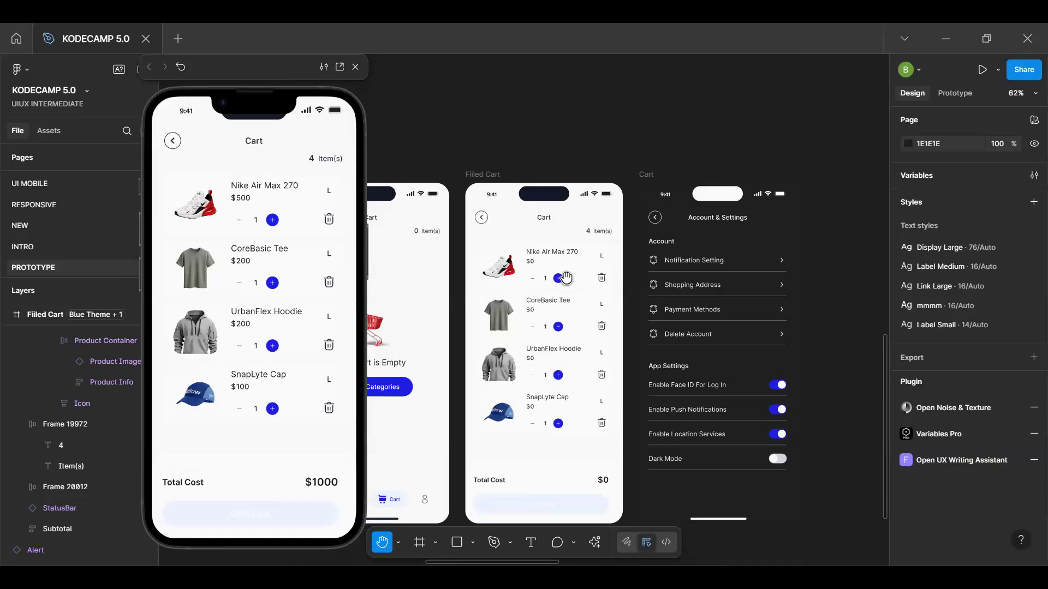
pyautogui.keyDown('ctrl'); pyautogui.scroll(3, 566, 278); pyautogui.keyUp('ctrl')
pyautogui.press('v')
pyautogui.click(545, 281)
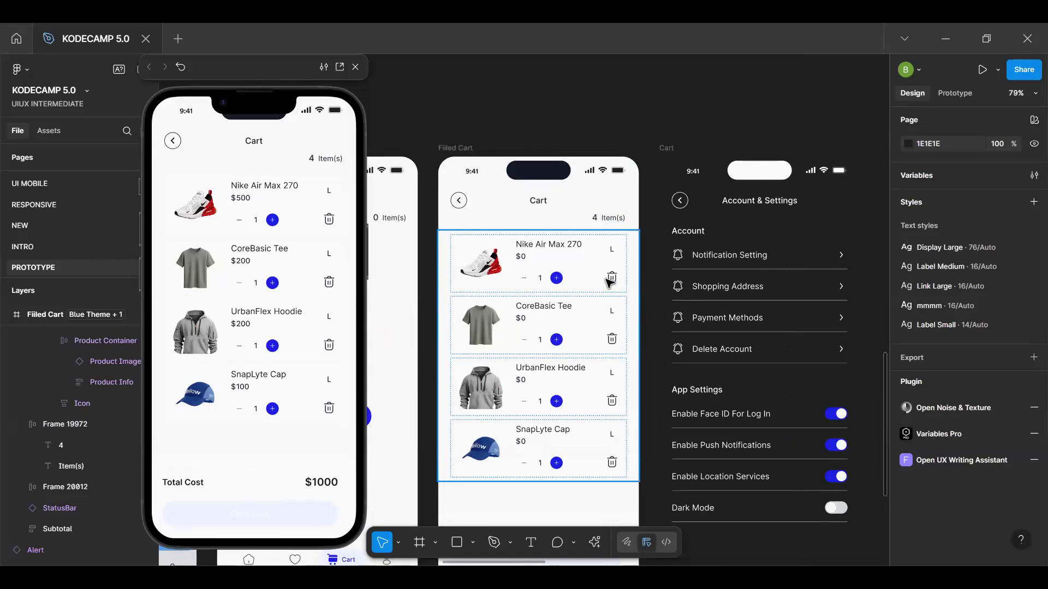
pyautogui.scroll(3, 610, 279)
pyautogui.click(610, 279)
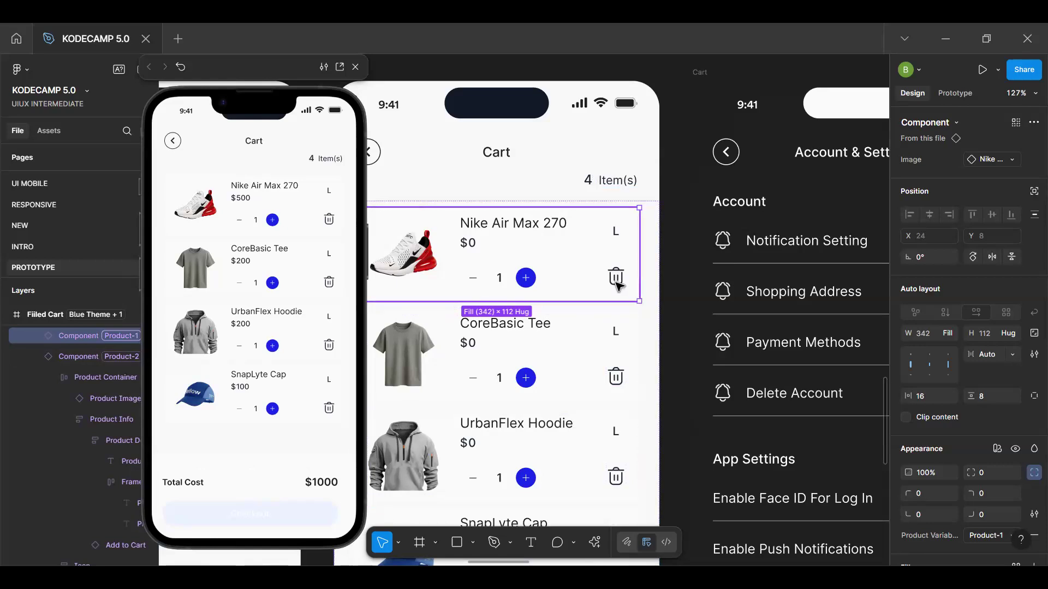
pyautogui.scroll(-6, 466, 355)
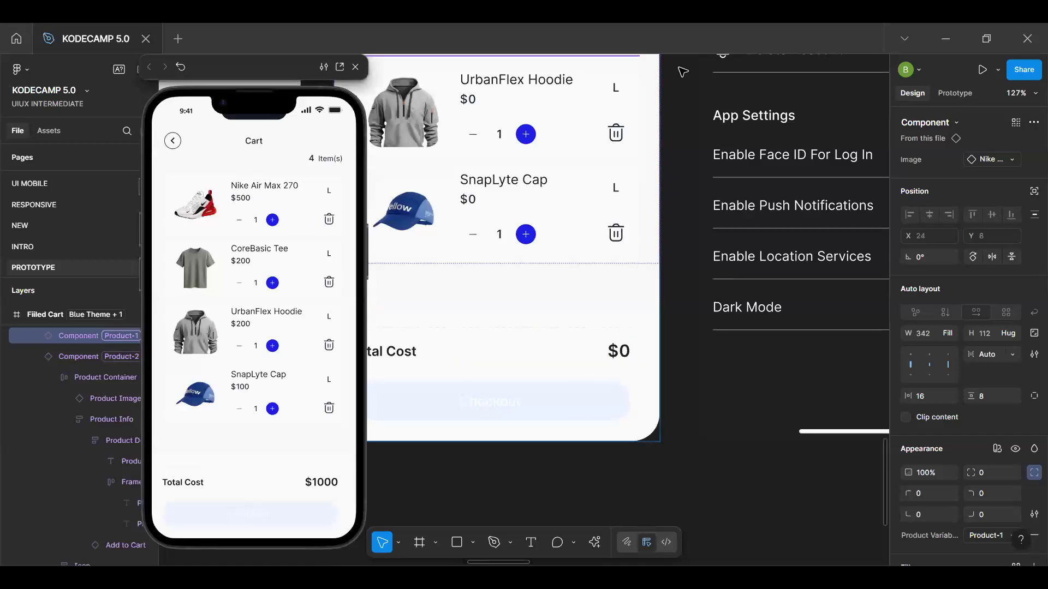
pyautogui.scroll(6, 672, 88)
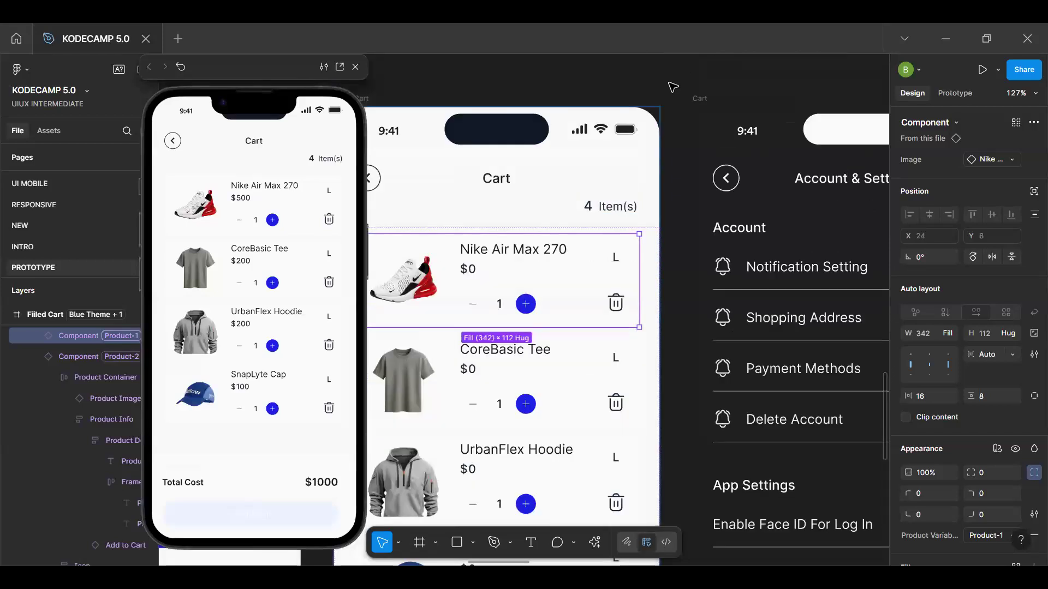
pyautogui.click(673, 88)
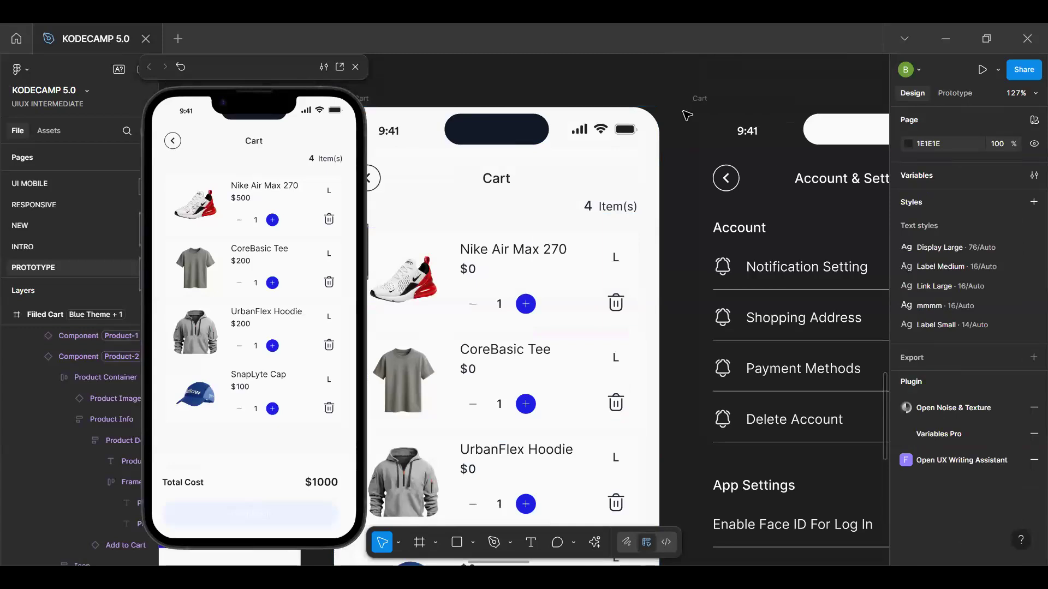
# Create a boolean variable named ProductVisible in the Product Variables collection
pyautogui.click(1033, 175)
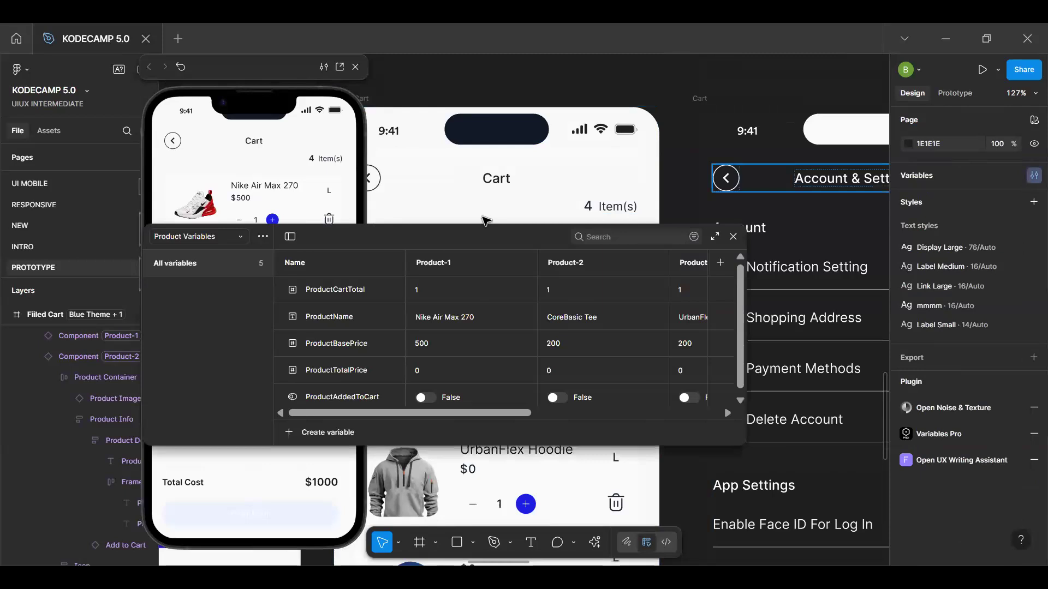
pyautogui.scroll(-1, 442, 364)
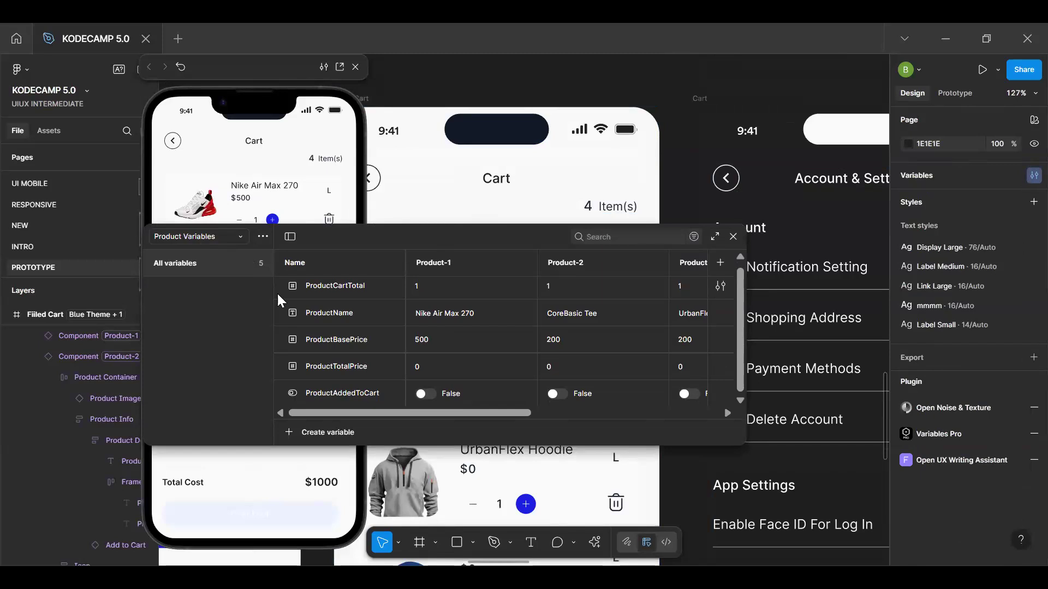
pyautogui.moveTo(360, 234); pyautogui.dragTo(359, 191)
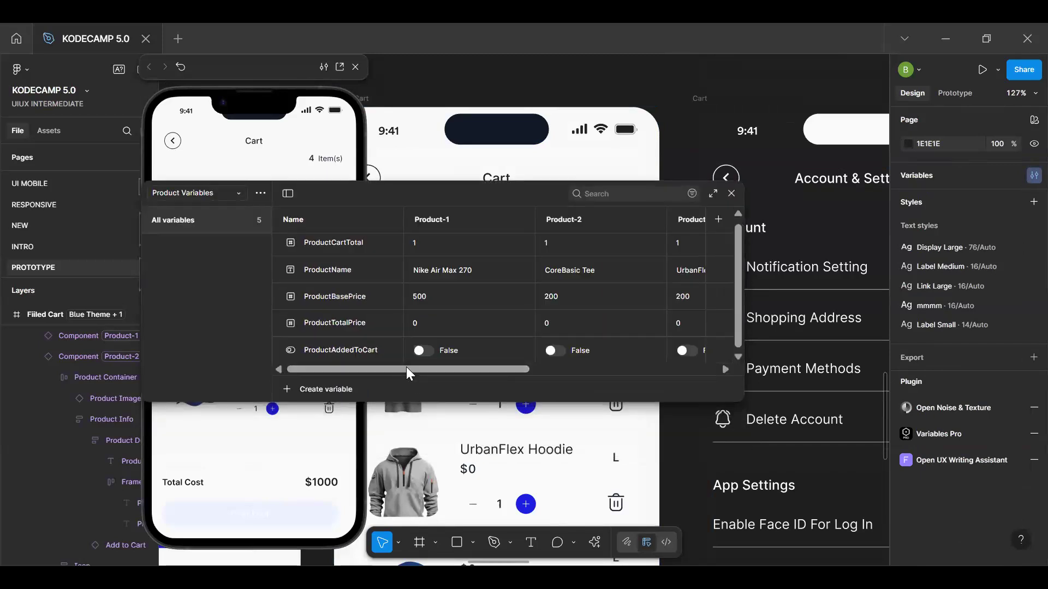
pyautogui.moveTo(408, 375)
pyautogui.mouseDown()
pyautogui.moveTo(565, 384)
pyautogui.moveTo(466, 403)
pyautogui.moveTo(388, 378)
pyautogui.mouseUp()
pyautogui.scroll(-1, 385, 304)
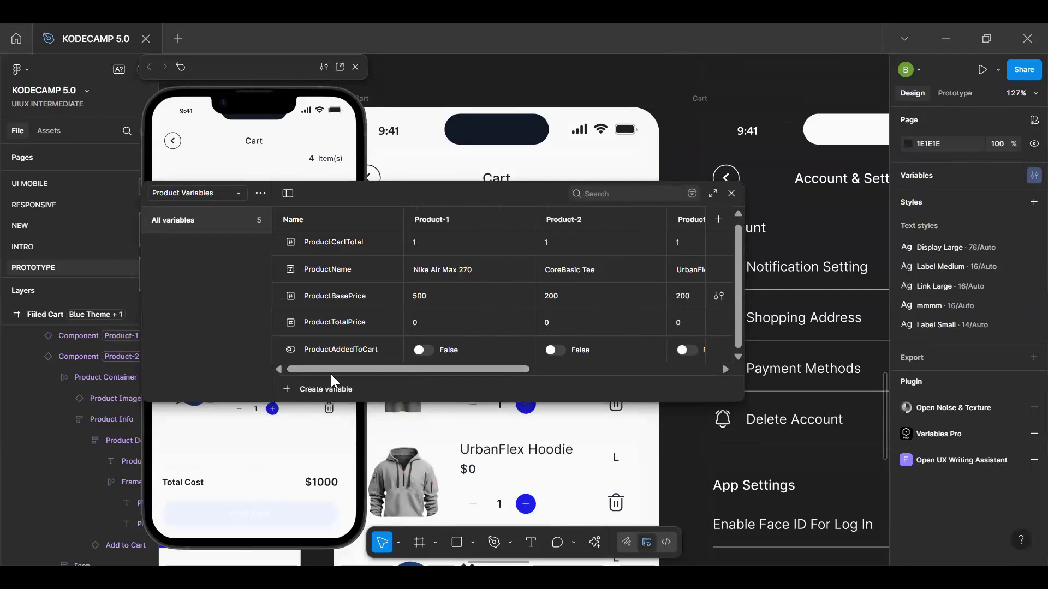
pyautogui.click(327, 388)
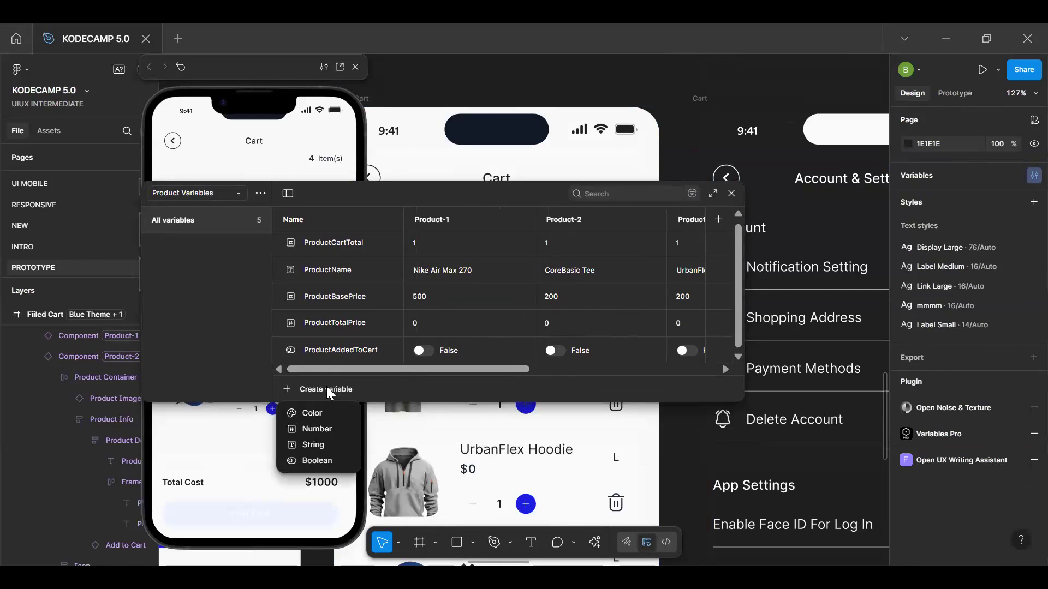
pyautogui.click(316, 461)
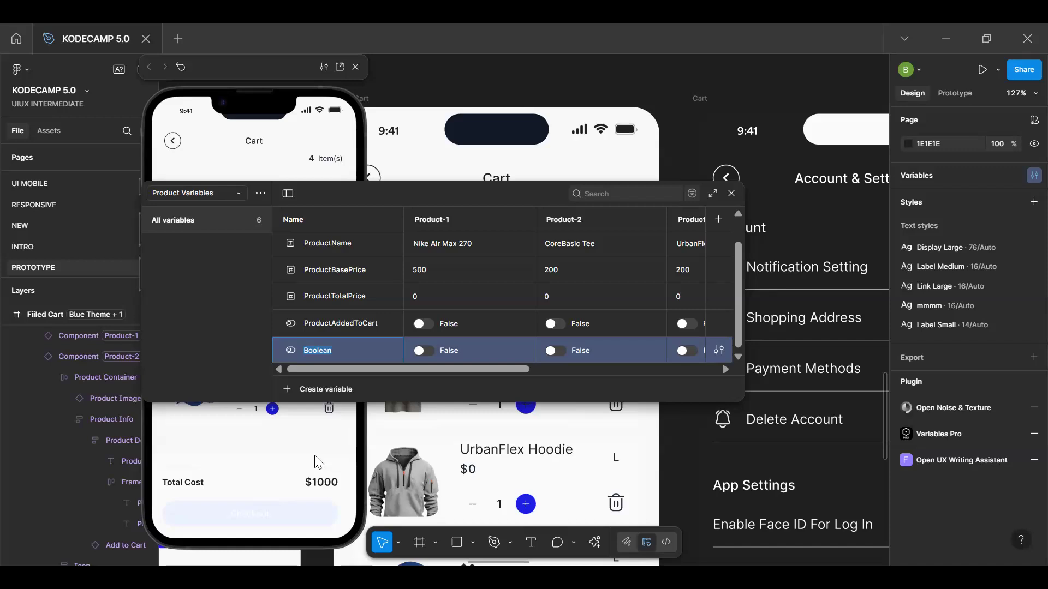
pyautogui.write('ProductVisible')
pyautogui.press('Return')
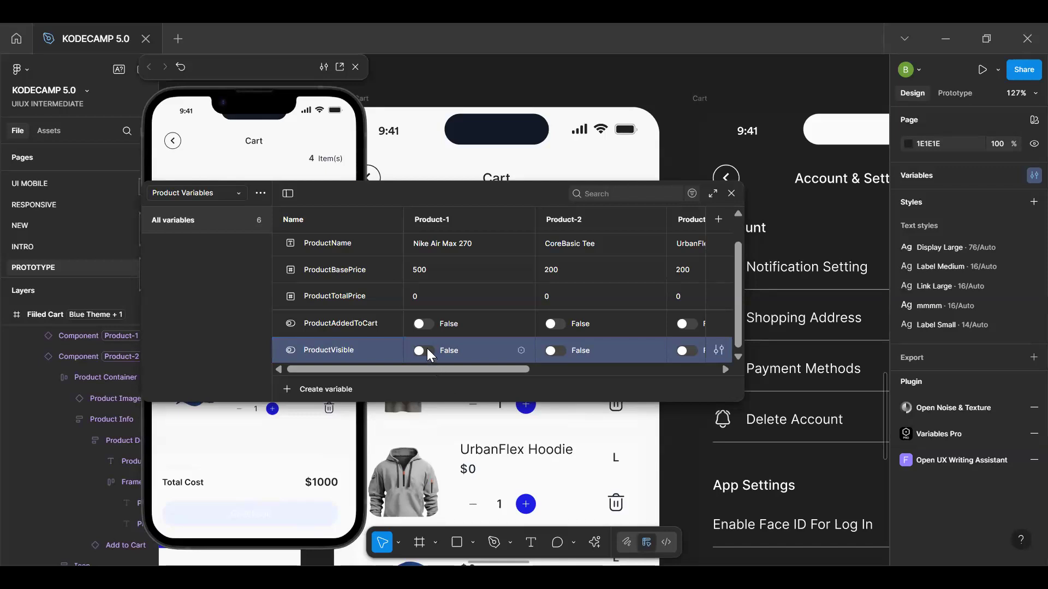
# Set ProductVisible to True for Product-1 through Product-4 and close the variables window
pyautogui.click(463, 357)
pyautogui.moveTo(492, 368); pyautogui.dragTo(534, 368)
pyautogui.click(557, 348)
pyautogui.click(614, 352)
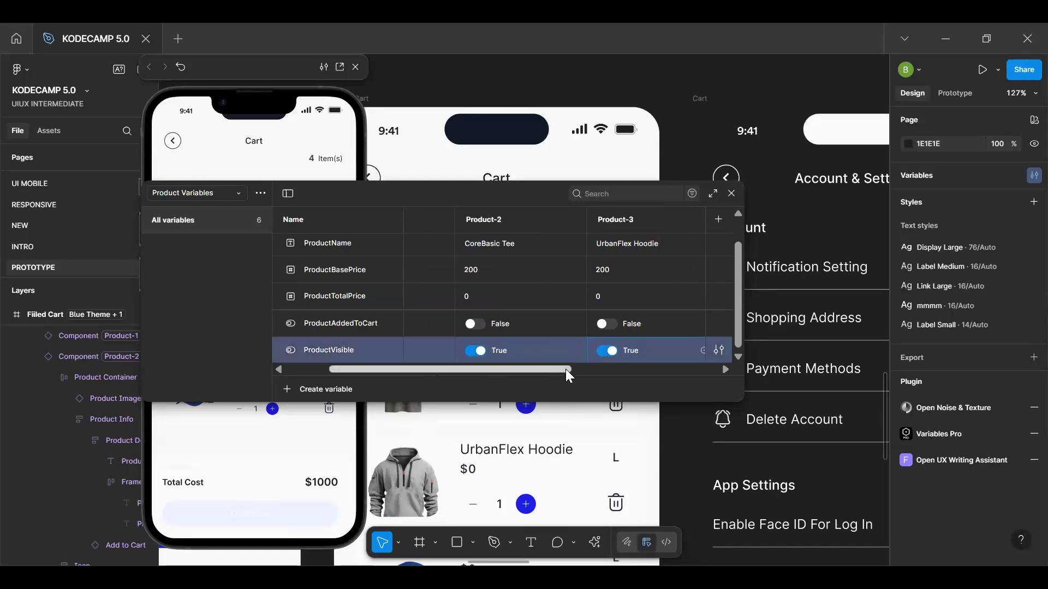
pyautogui.moveTo(565, 369); pyautogui.dragTo(629, 367)
pyautogui.click(623, 350)
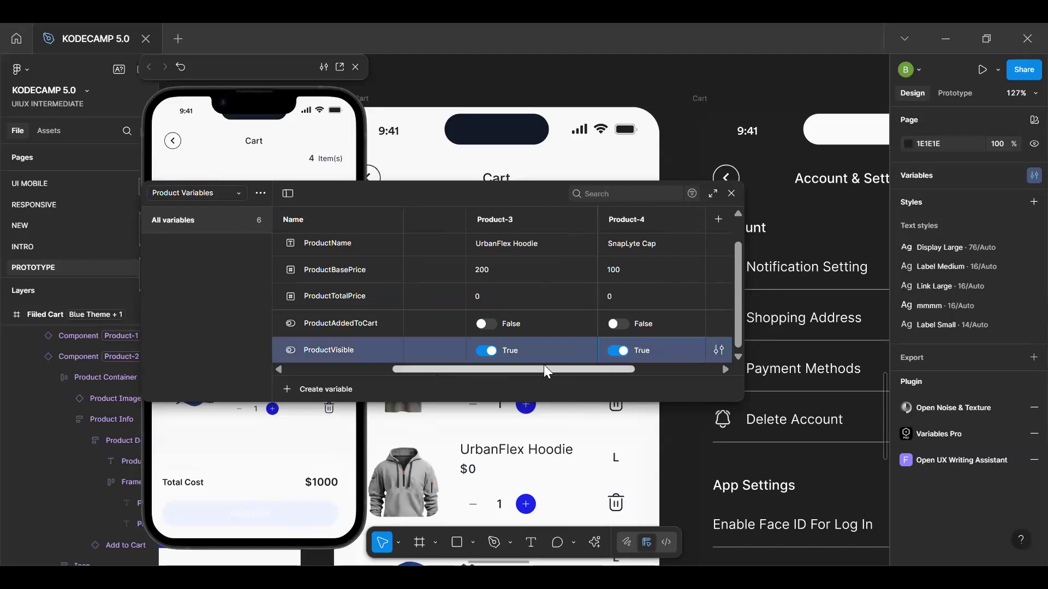
pyautogui.moveTo(547, 369); pyautogui.dragTo(443, 359)
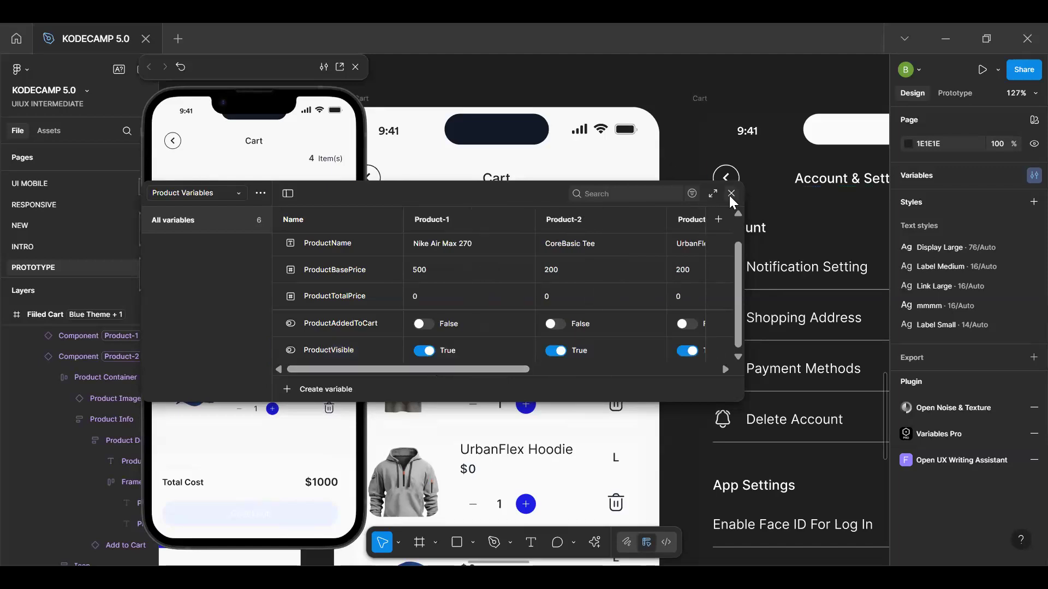
pyautogui.press('Escape')
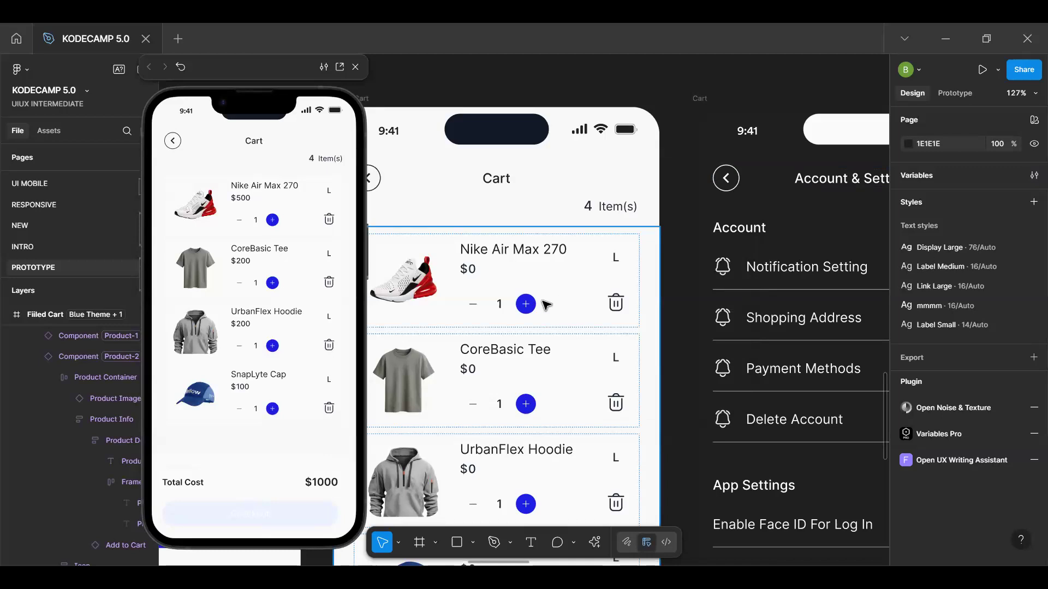
# Bind the visibility of the cart item's main component to ProductVisible and return to the Nike Air Max 270 instance
pyautogui.click(565, 325)
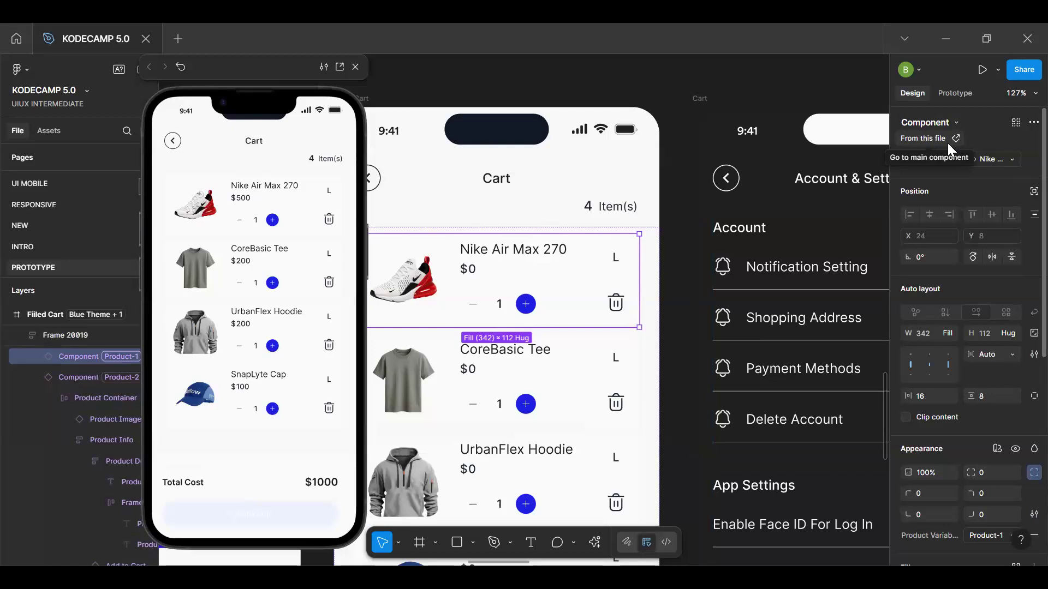
pyautogui.click(893, 162)
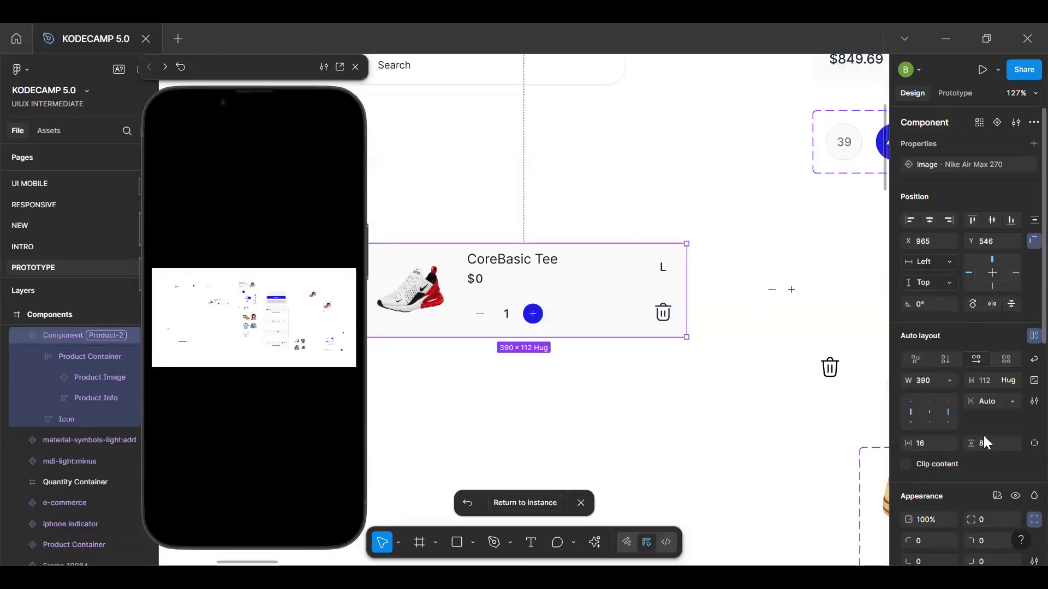
pyautogui.scroll(-3, 953, 334)
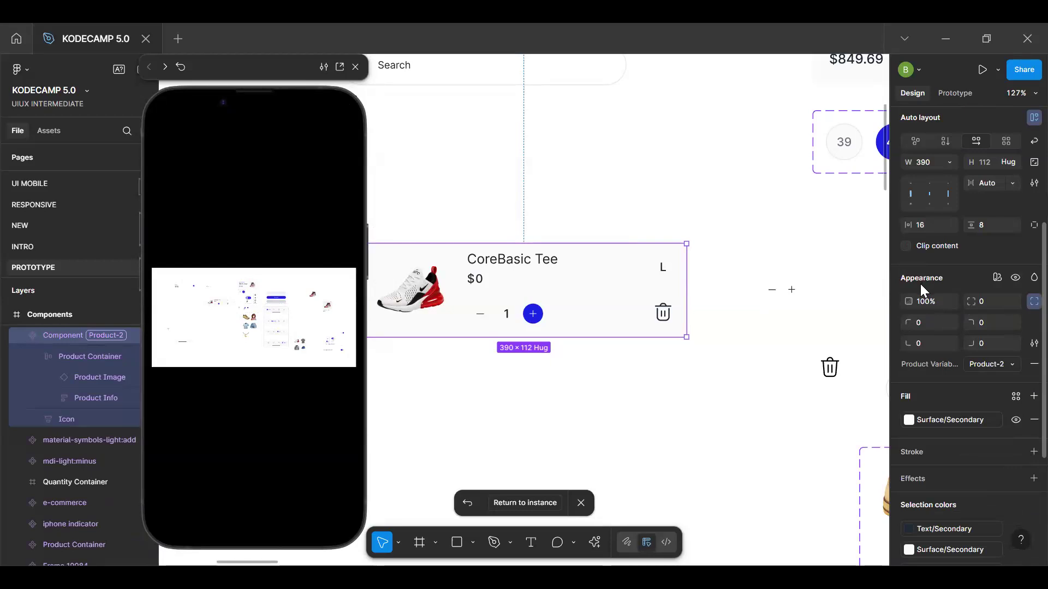
pyautogui.click(1015, 279)
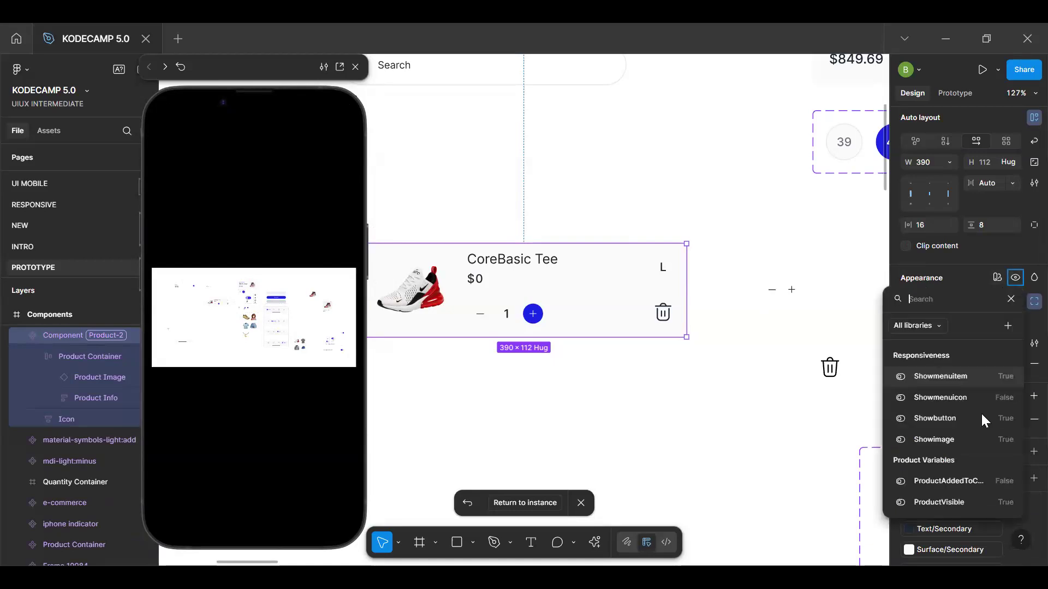
pyautogui.click(950, 503)
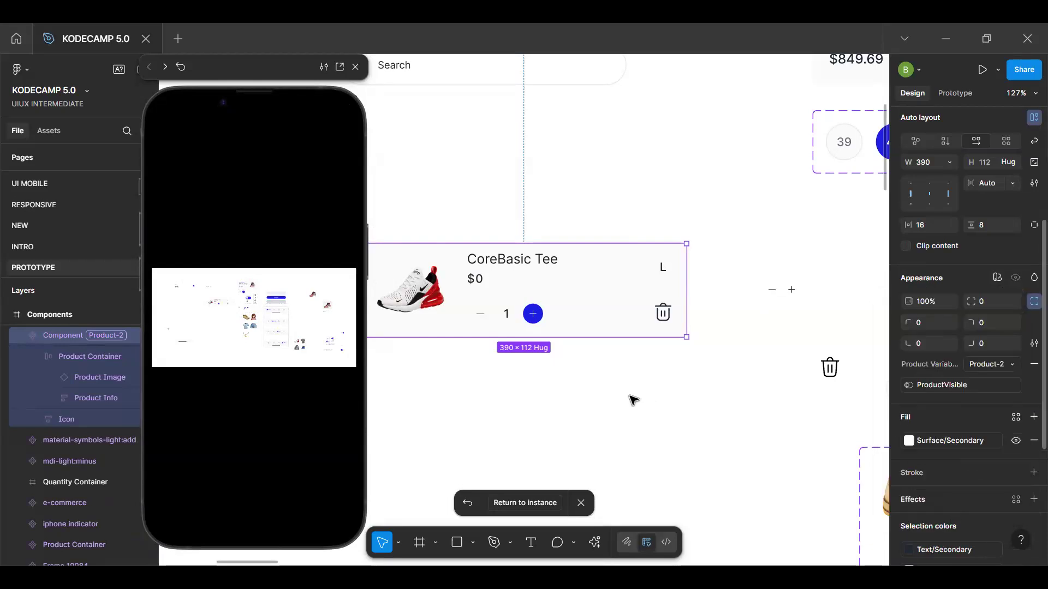
pyautogui.click(522, 502)
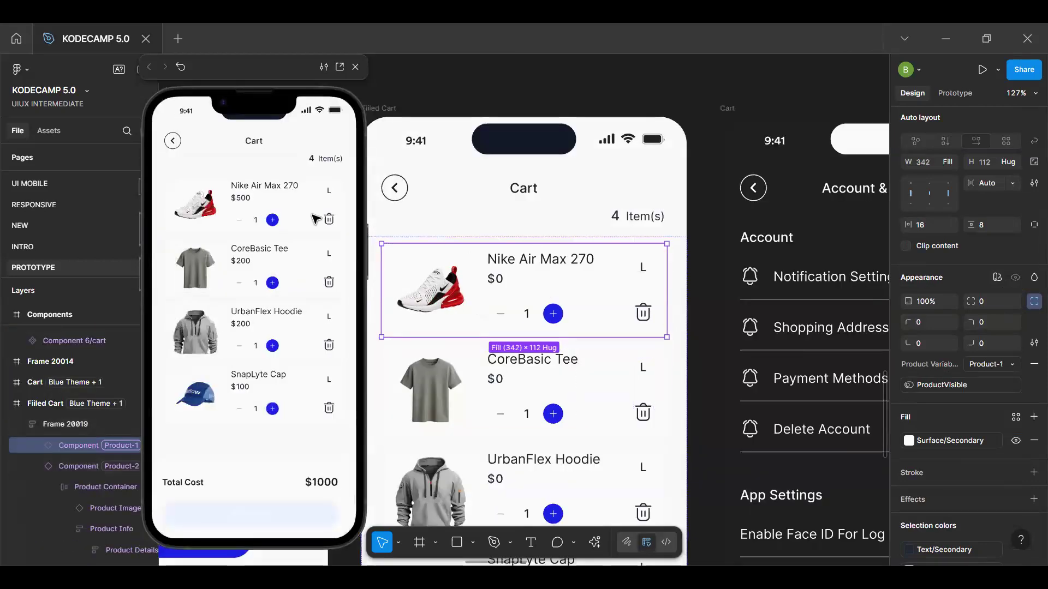
pyautogui.click(324, 203)
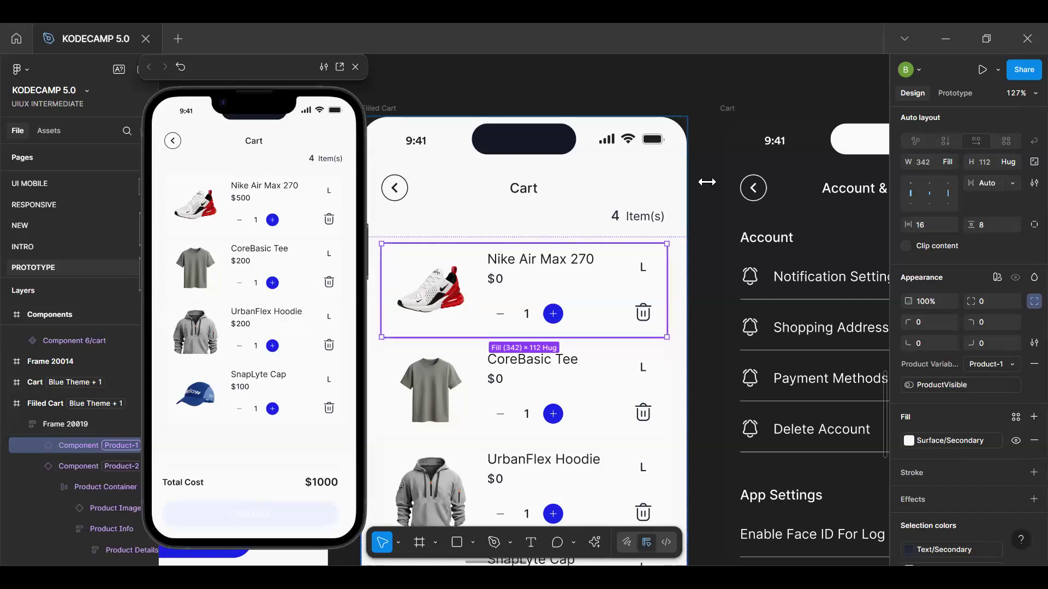
# Add an on-tap interaction to the delete icon in the cart item's main component
pyautogui.scroll(3, 959, 196)
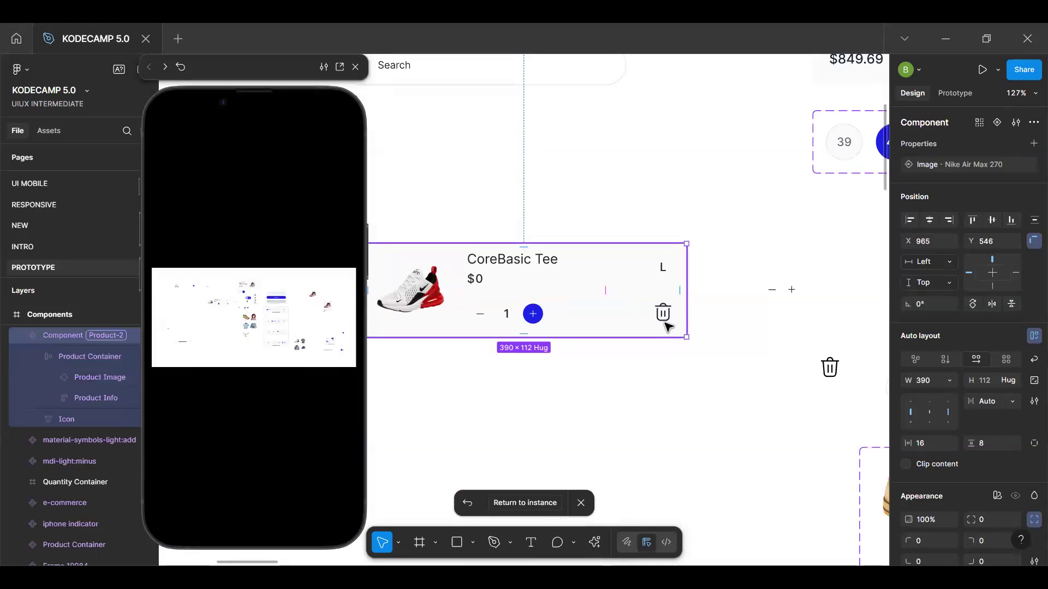
pyautogui.scroll(2, 664, 323)
pyautogui.doubleClick(662, 309)
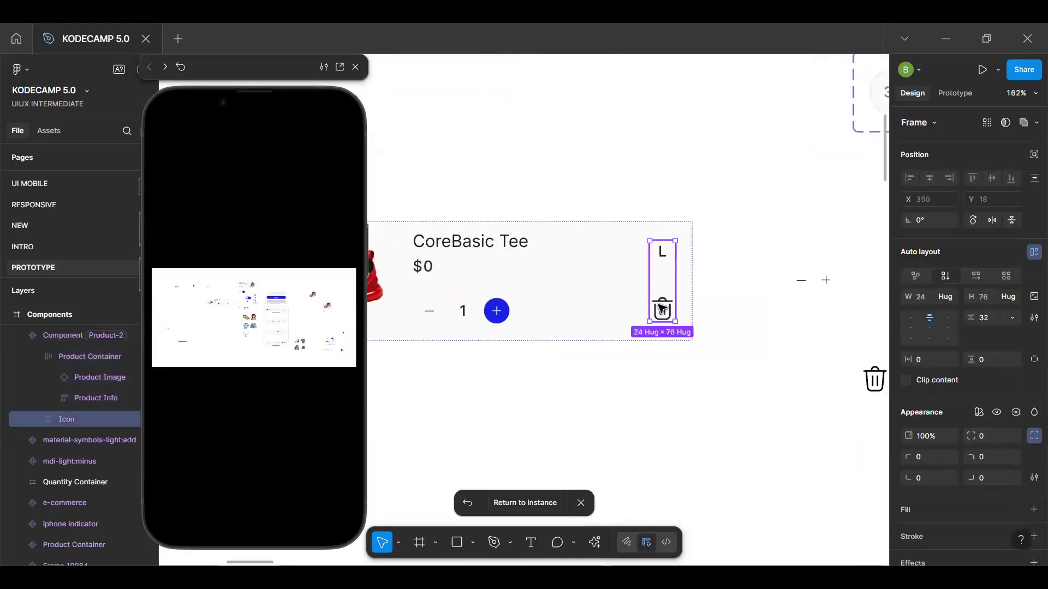
pyautogui.click(956, 93)
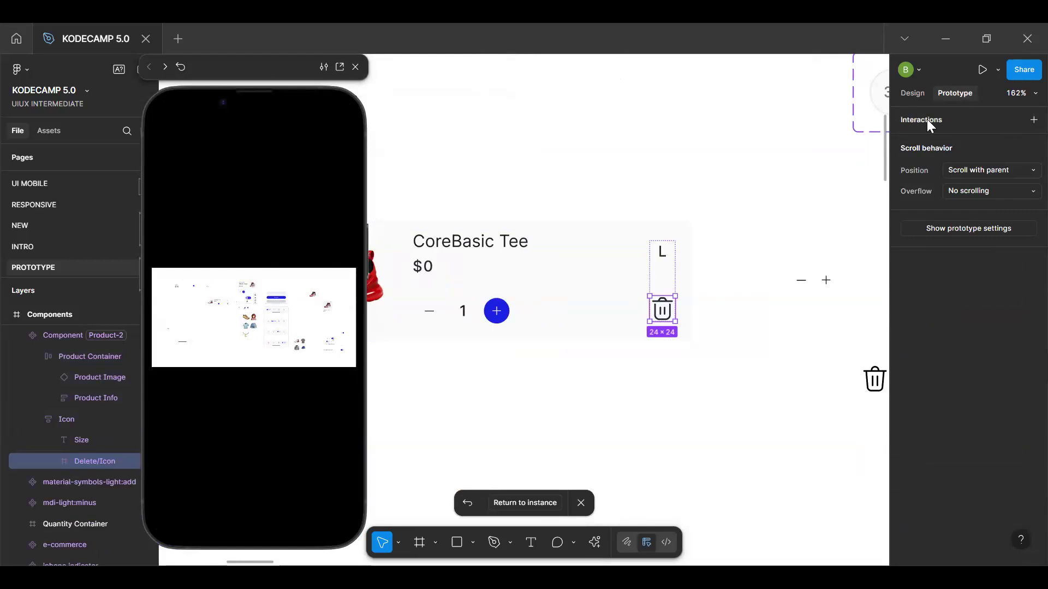
pyautogui.click(1023, 123)
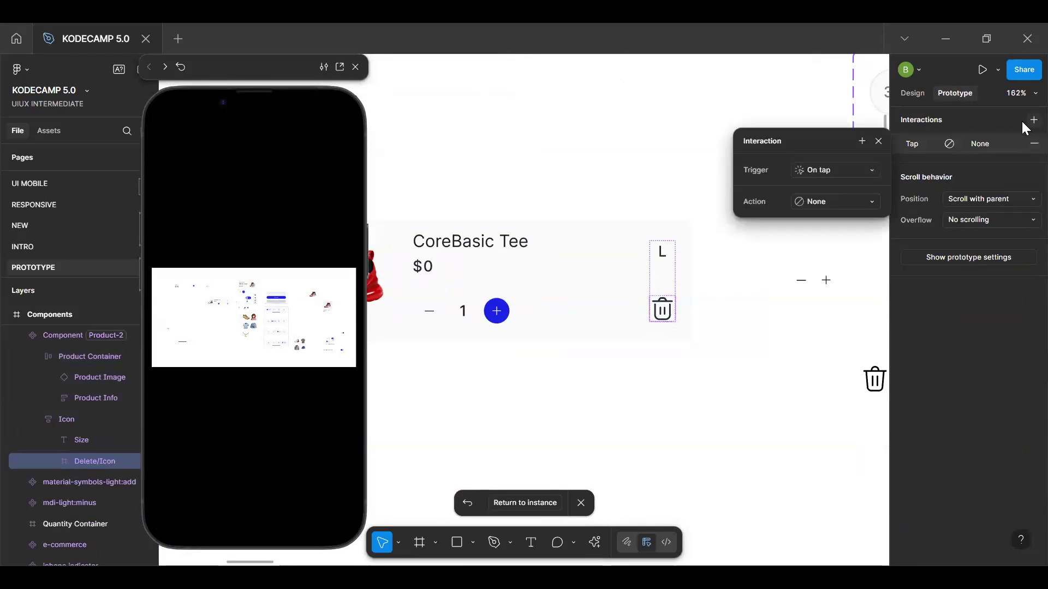
# Make the delete icon's on-tap interaction set the ProductVisible variable to false
pyautogui.click(831, 203)
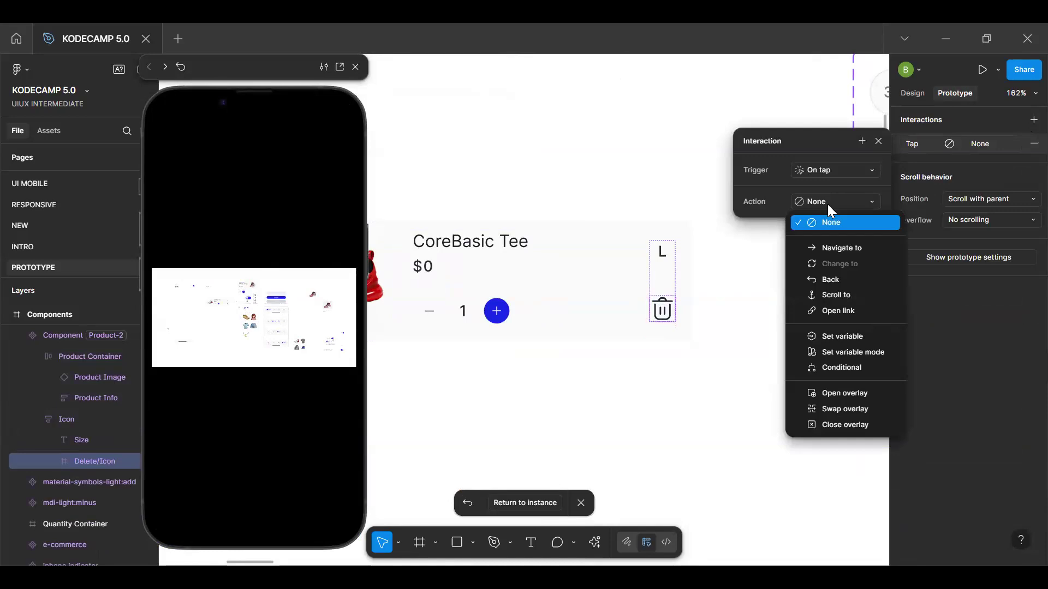
pyautogui.click(854, 341)
pyautogui.write('product')
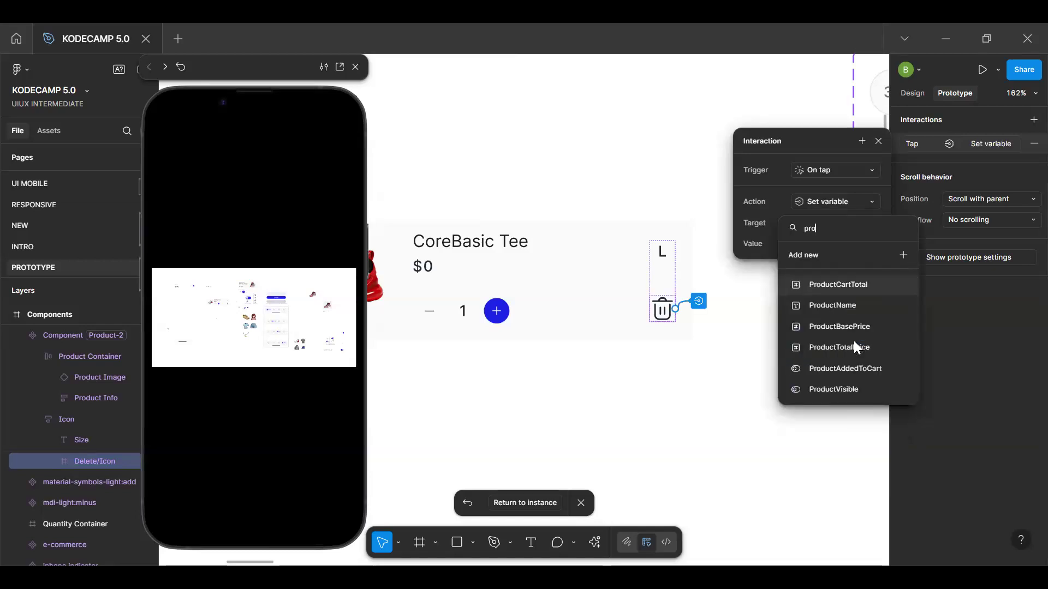
pyautogui.click(835, 389)
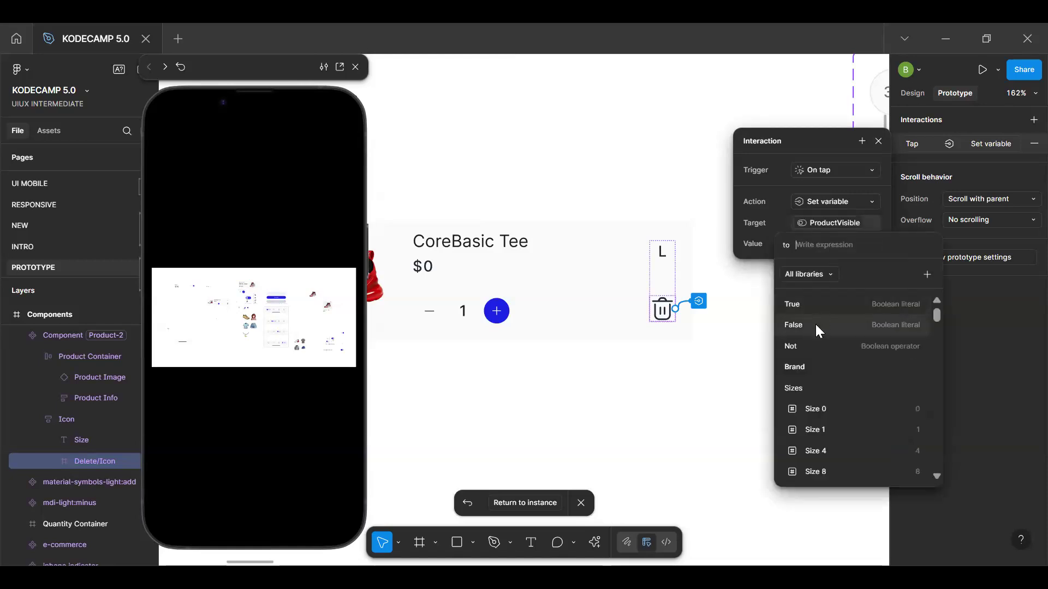
pyautogui.click(815, 324)
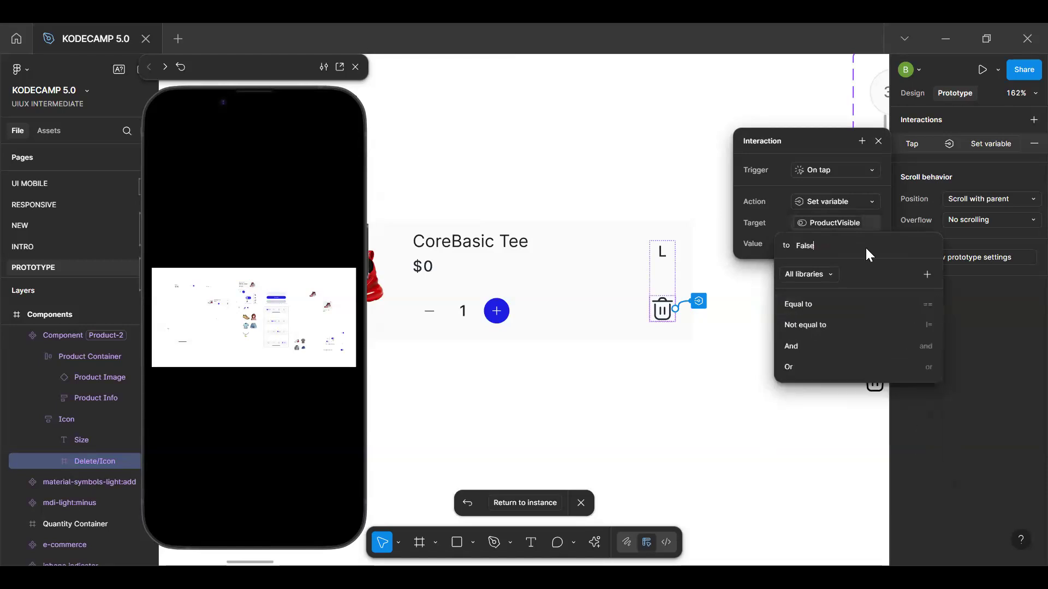
pyautogui.press('Return')
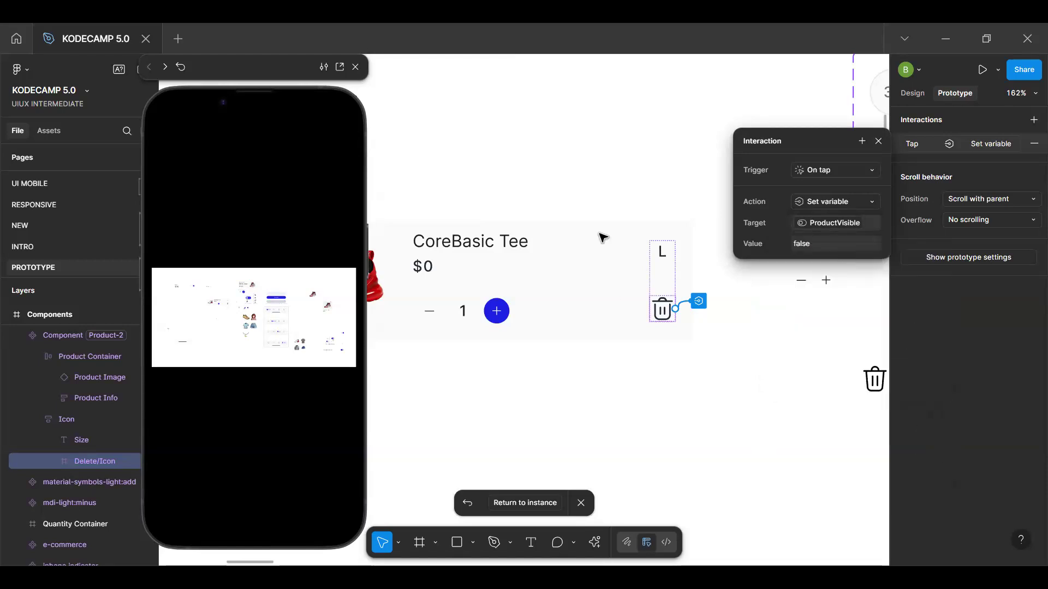
# Return to the cart instance and test removing products one by one with their delete icons in the prototype preview
pyautogui.click(525, 504)
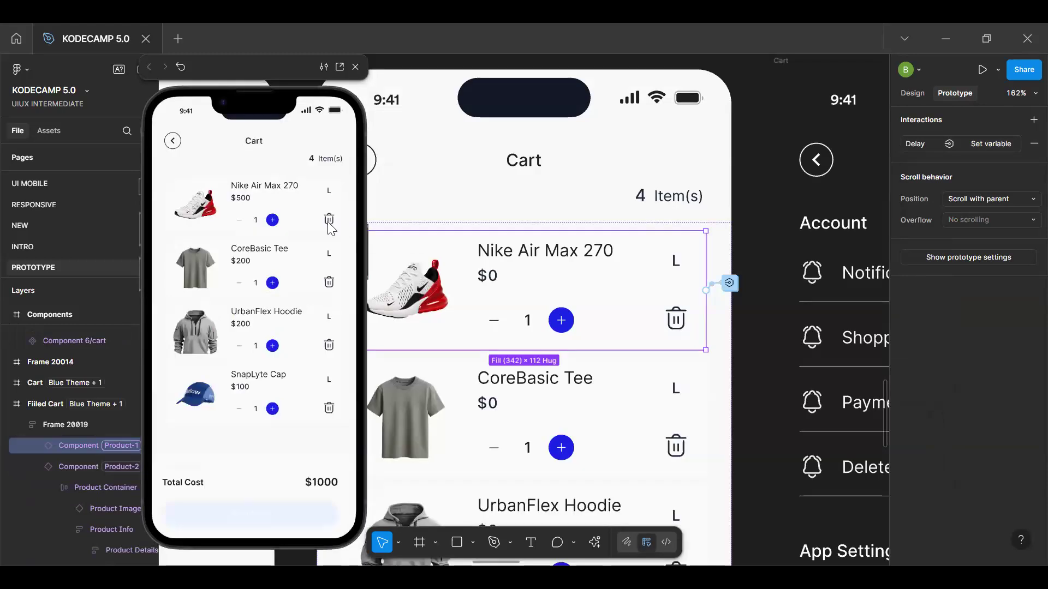
pyautogui.click(331, 220)
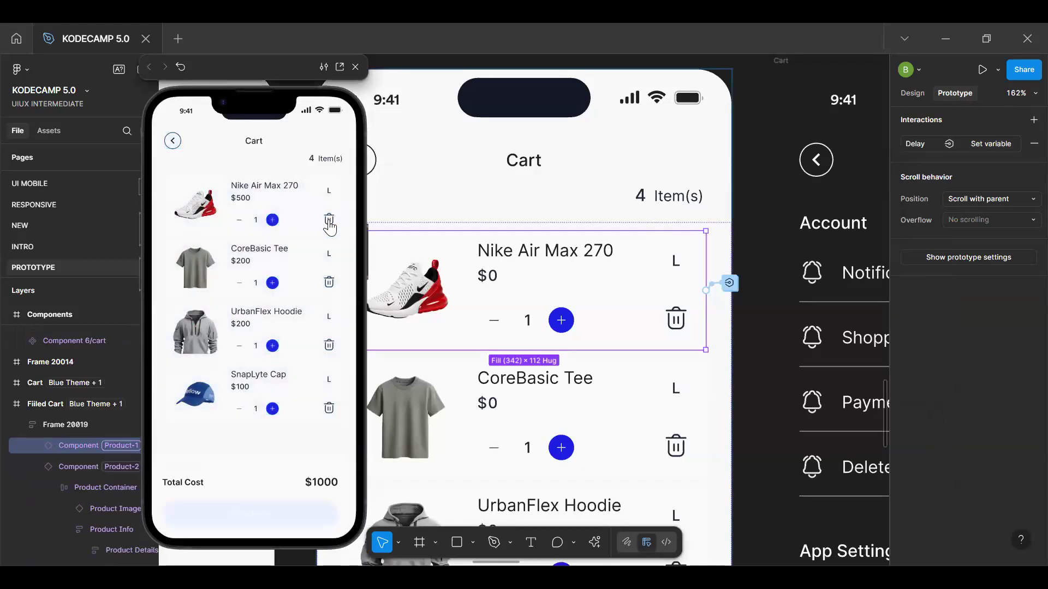
pyautogui.click(329, 223)
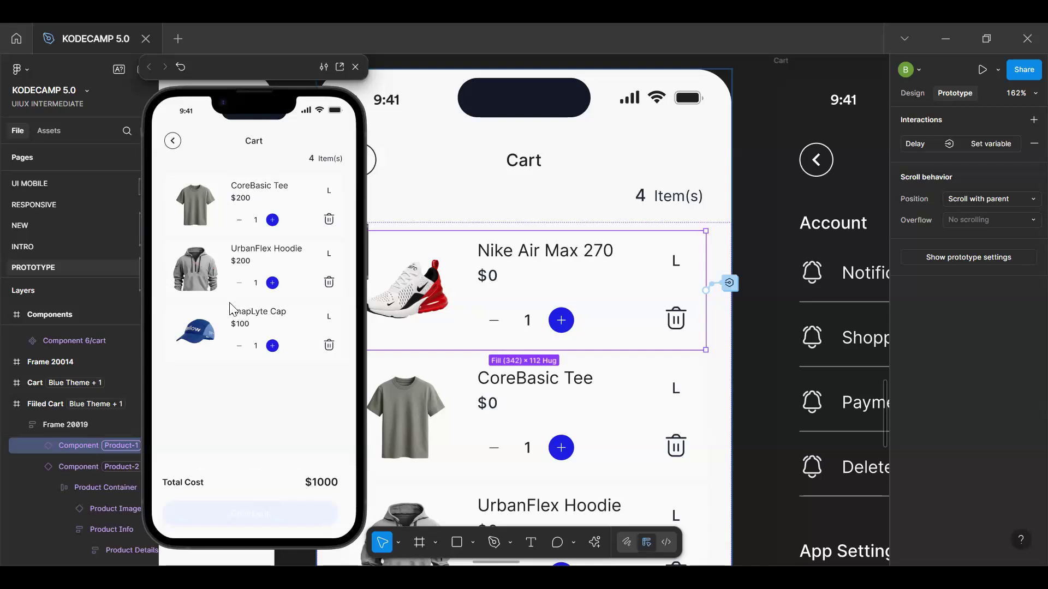
pyautogui.click(329, 219)
pyautogui.click(329, 220)
pyautogui.click(328, 219)
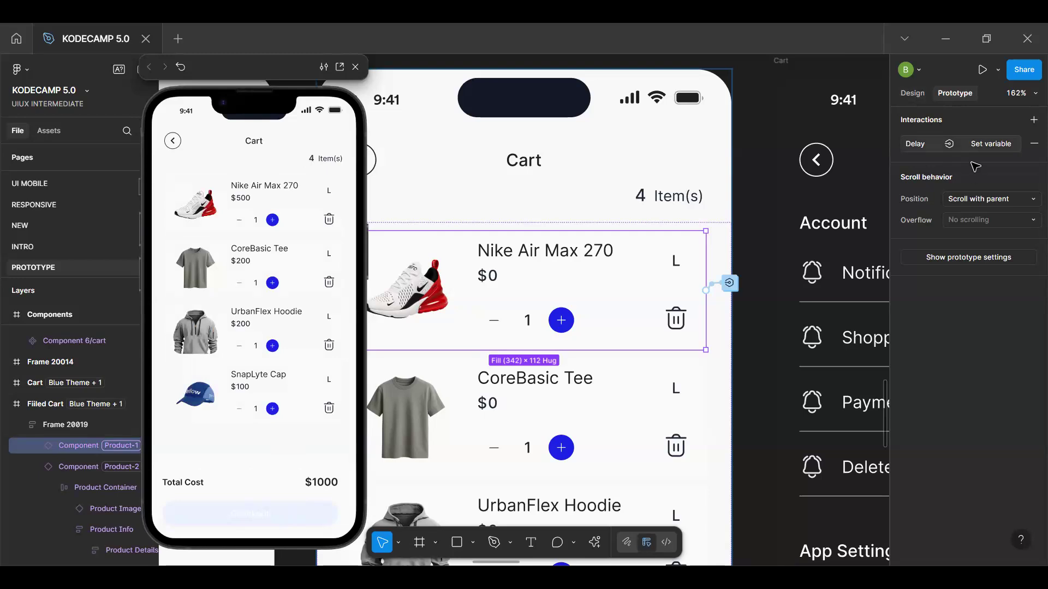
pyautogui.hotkey('ctrl', 'z')
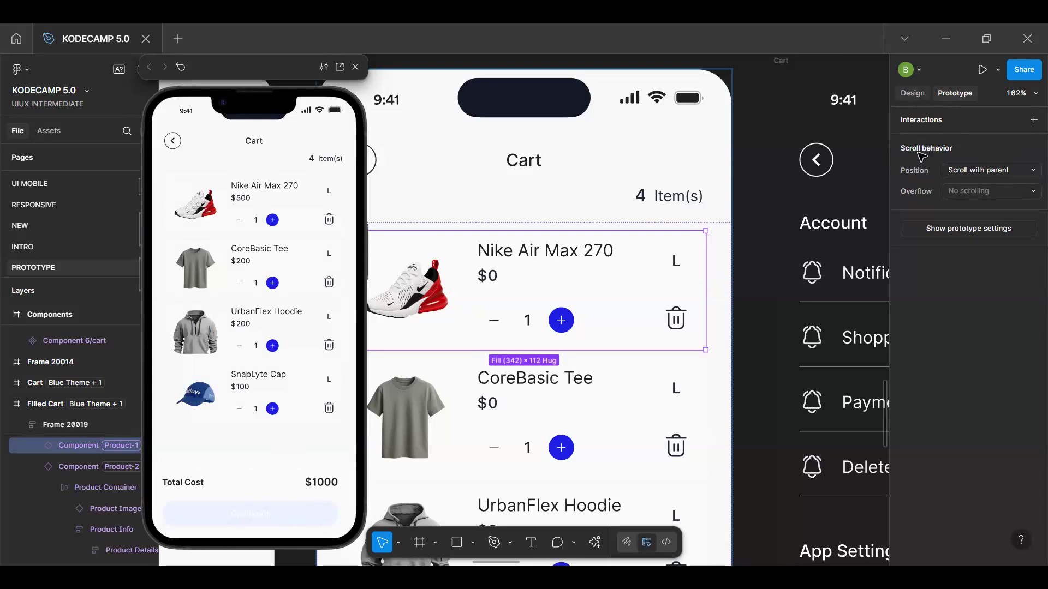
# Add a second Set variable action targeting CartCount to the tap interaction on the main component's delete icon
pyautogui.click(913, 93)
pyautogui.click(932, 138)
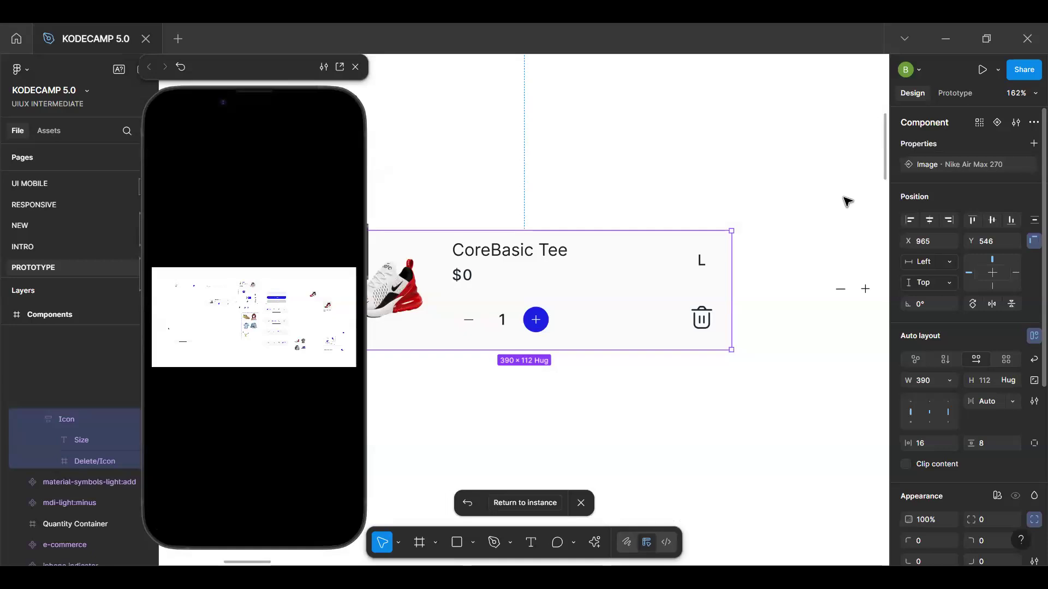
pyautogui.keyDown('ctrl'); pyautogui.click(704, 320); pyautogui.keyUp('ctrl')
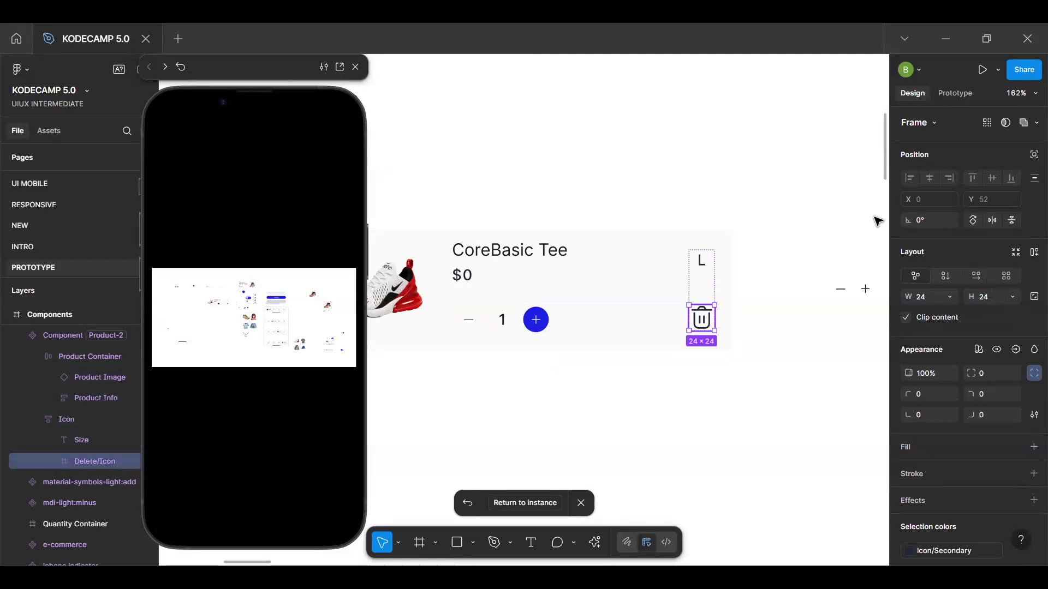
pyautogui.click(955, 93)
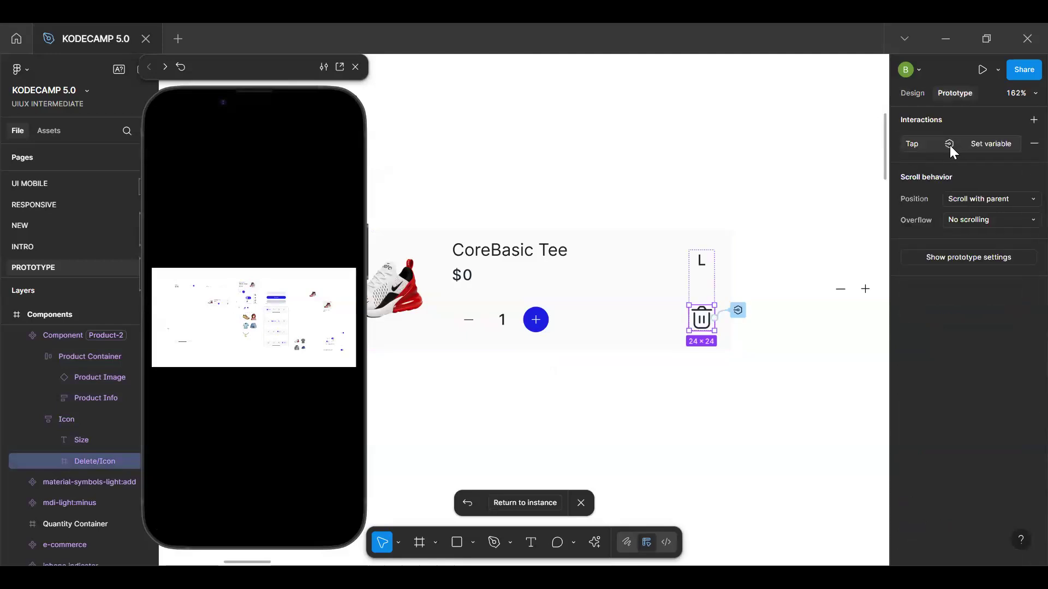
pyautogui.click(976, 143)
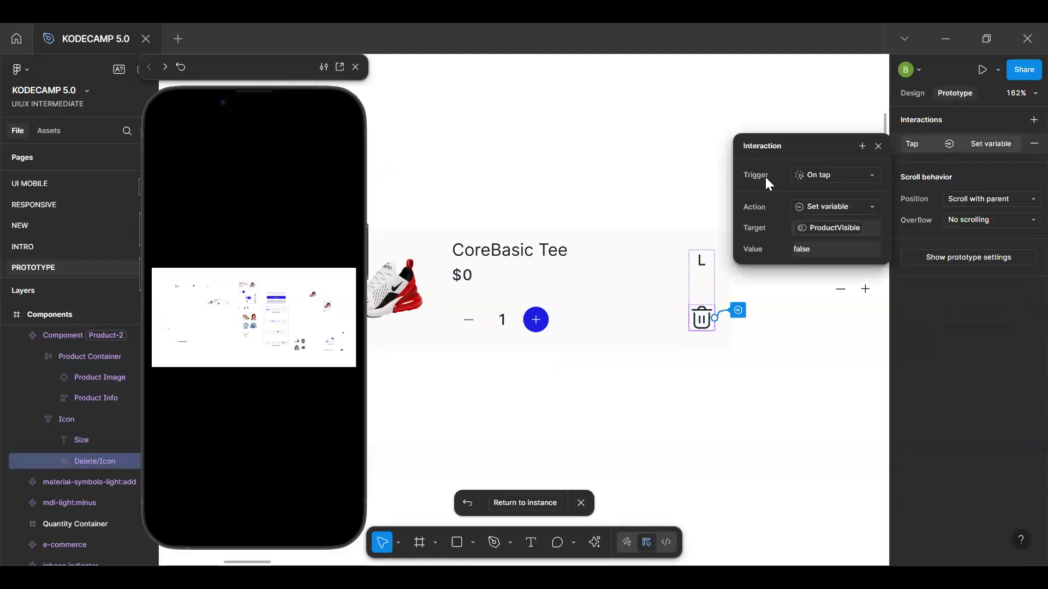
pyautogui.click(861, 150)
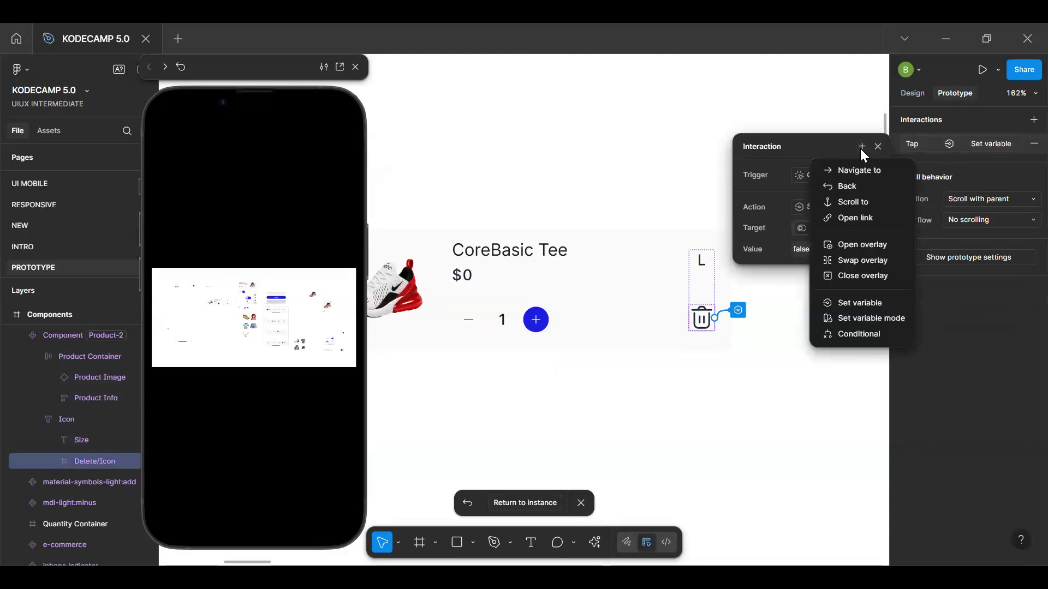
pyautogui.click(856, 303)
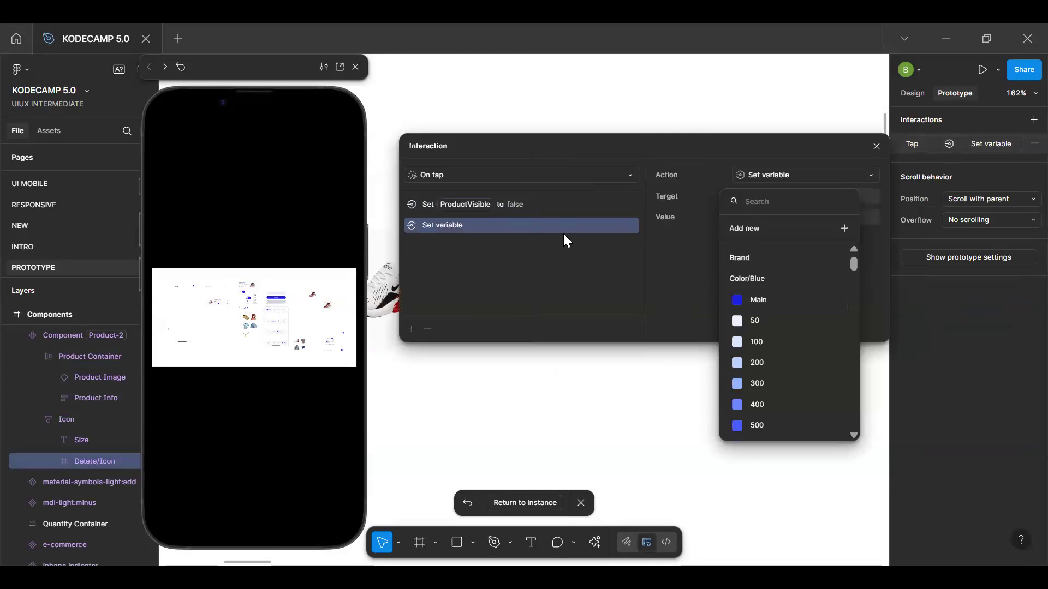
pyautogui.write('cart')
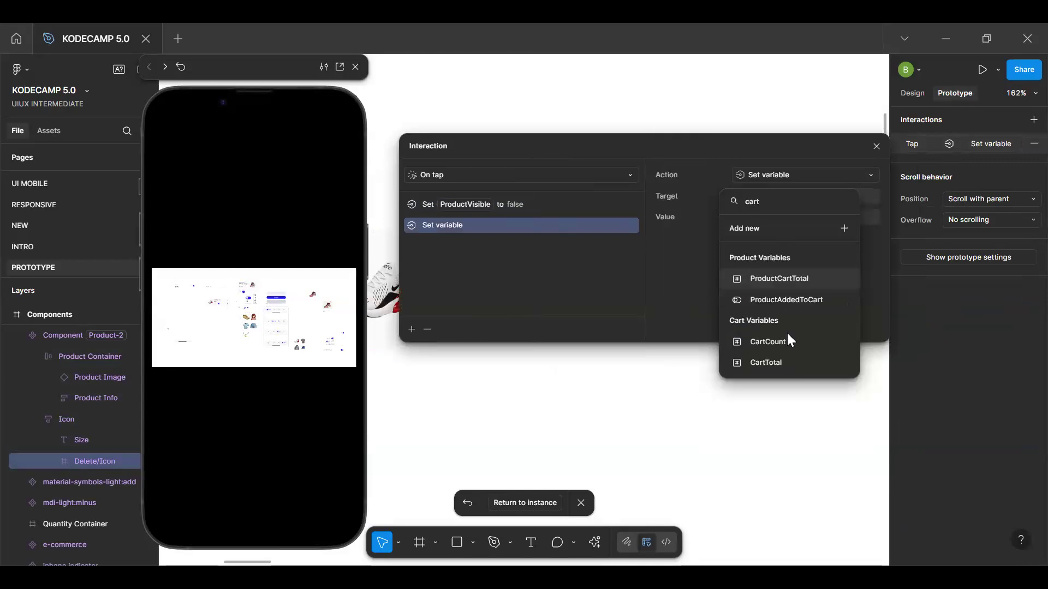
pyautogui.click(786, 341)
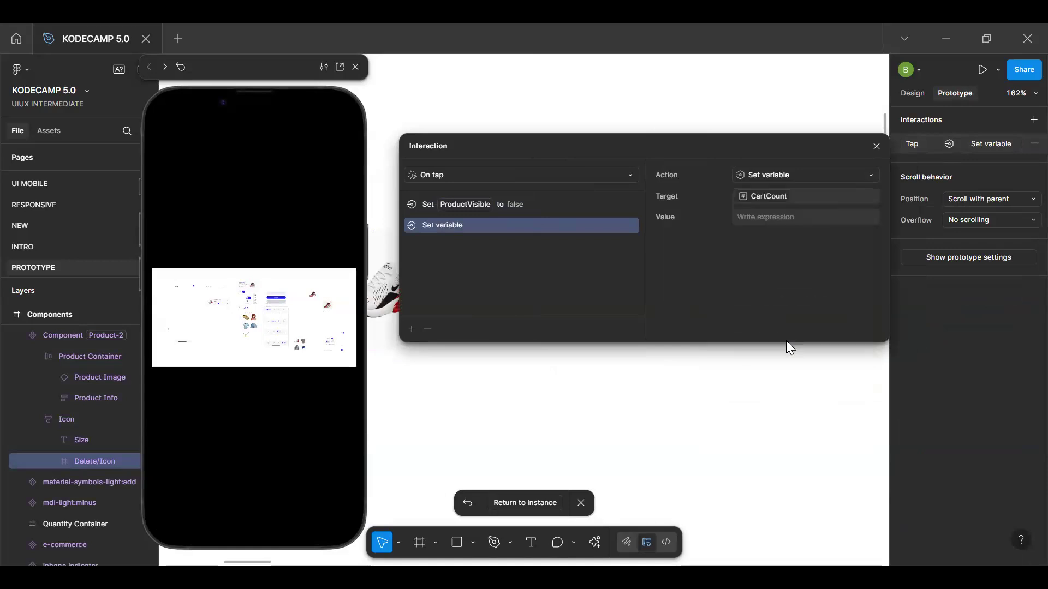
# Set the CartCount action's value to CartCount - 1
pyautogui.write('car')
pyautogui.press('Return')
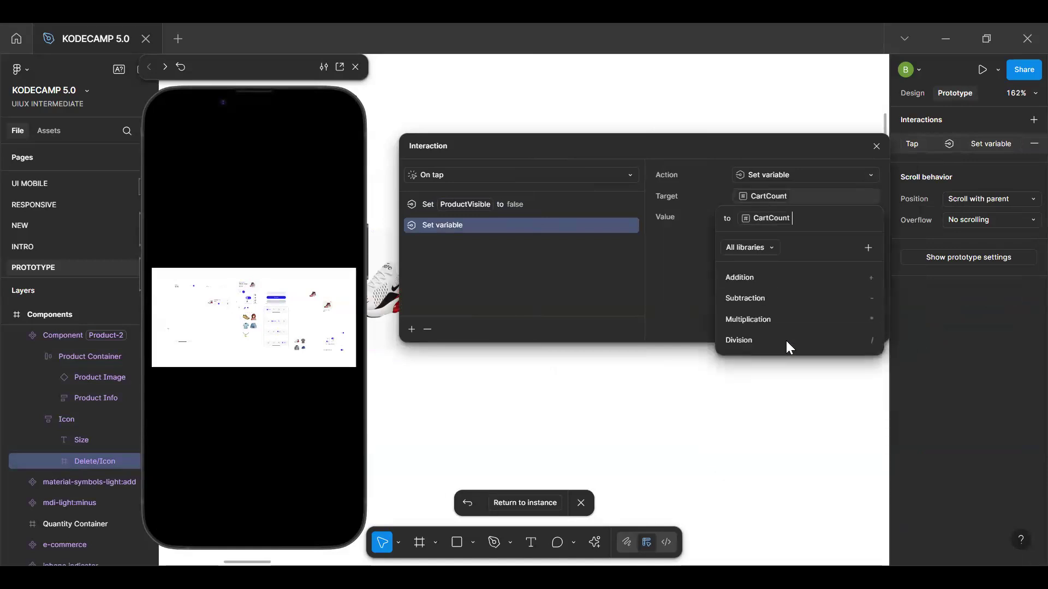
pyautogui.write('01')
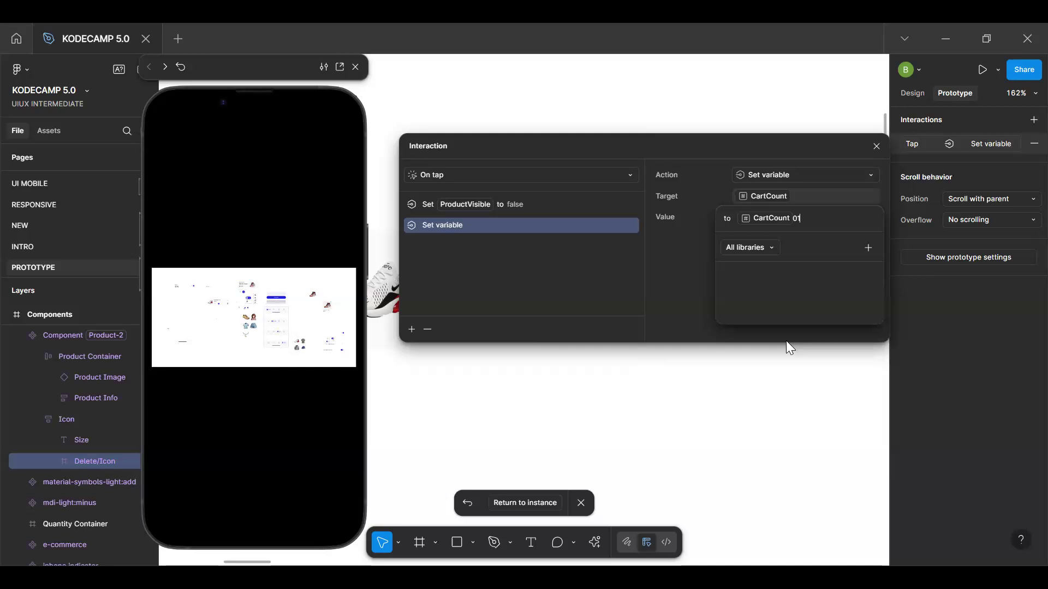
pyautogui.press('BackSpace')
pyautogui.press('BackSpace')
pyautogui.write('-1')
pyautogui.press('Return')
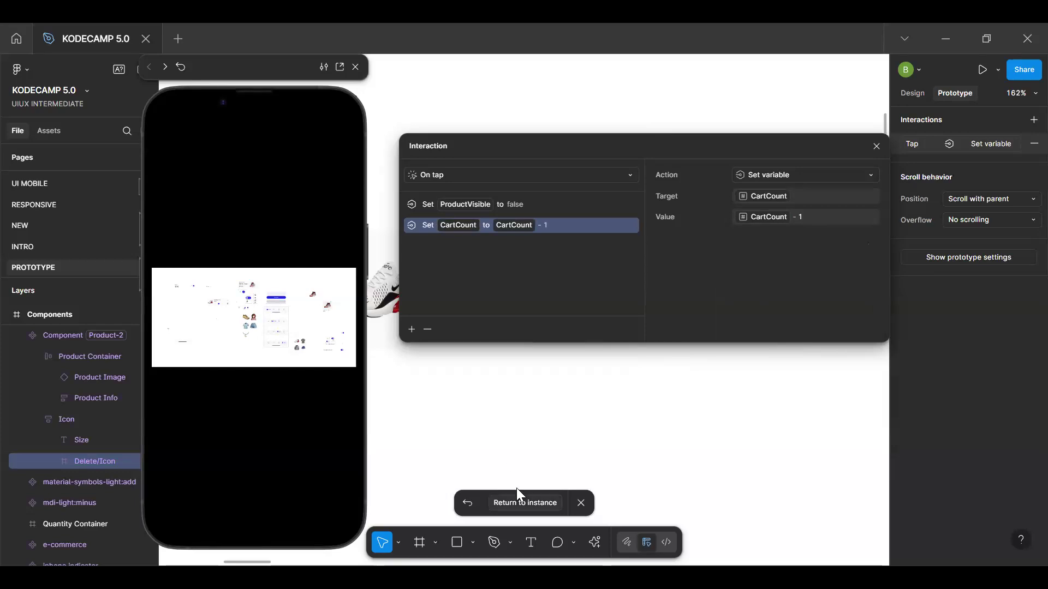
# Return to the cart instance and test removing the Nike Air Max 270 in the prototype preview
pyautogui.click(525, 502)
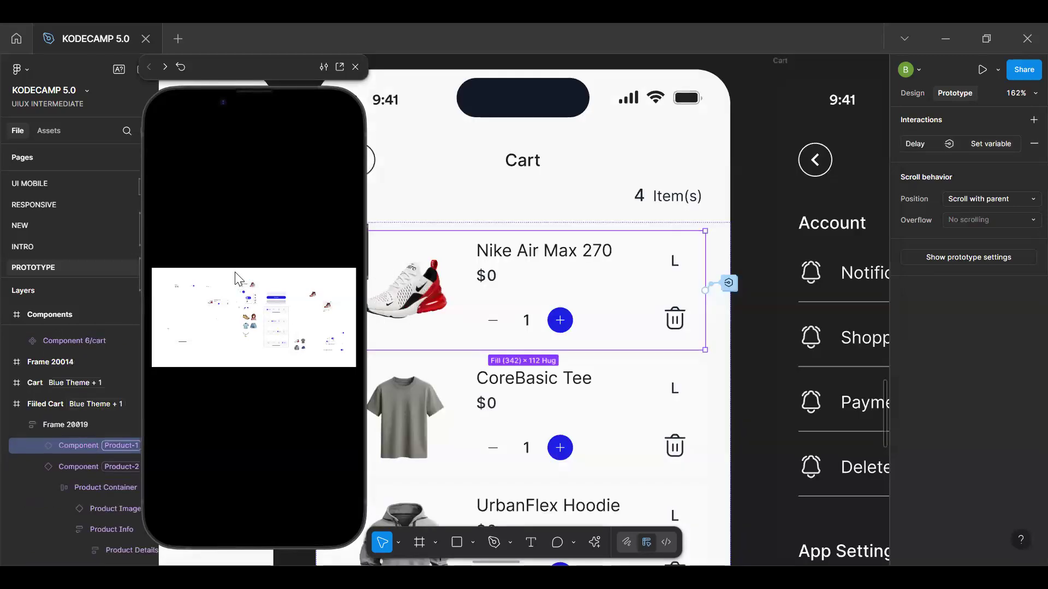
pyautogui.click(318, 226)
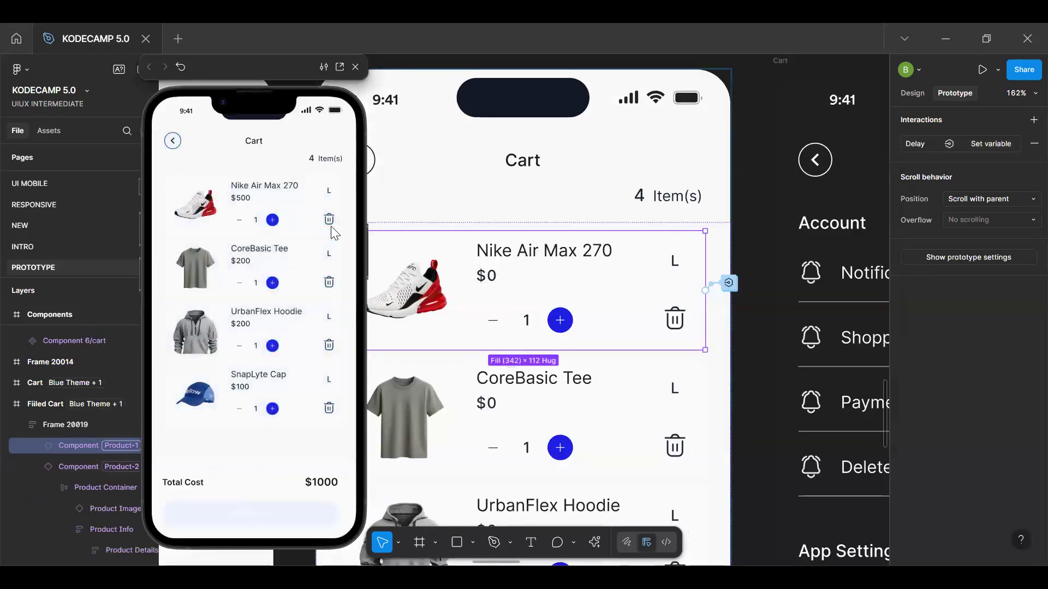
pyautogui.click(328, 219)
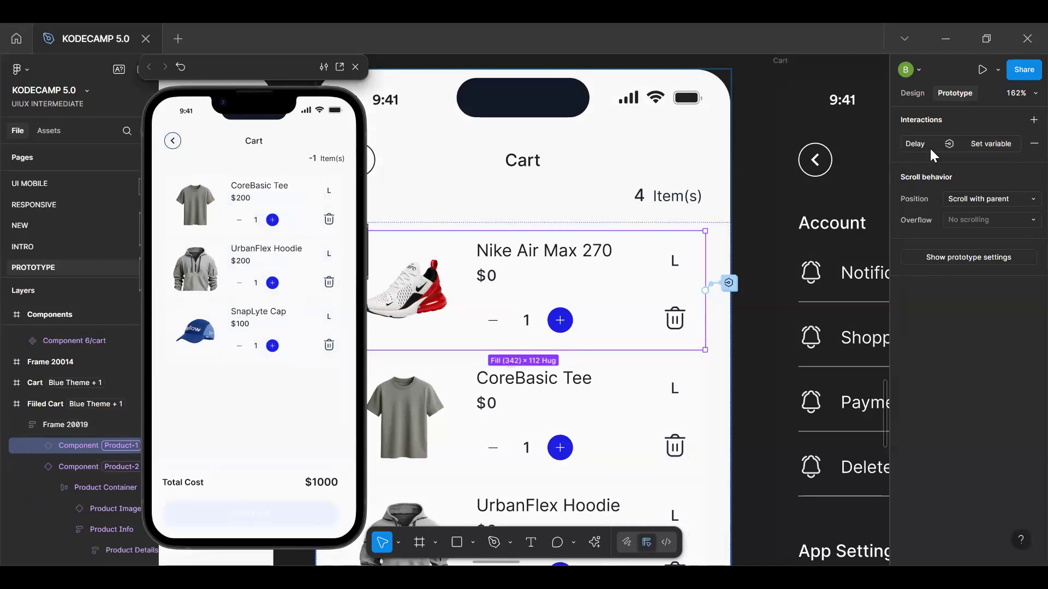
# Re-enter CartCount - 1 as the value of the CartCount action in the tap interaction on the main component's delete icon
pyautogui.hotkey('shift', 'e')
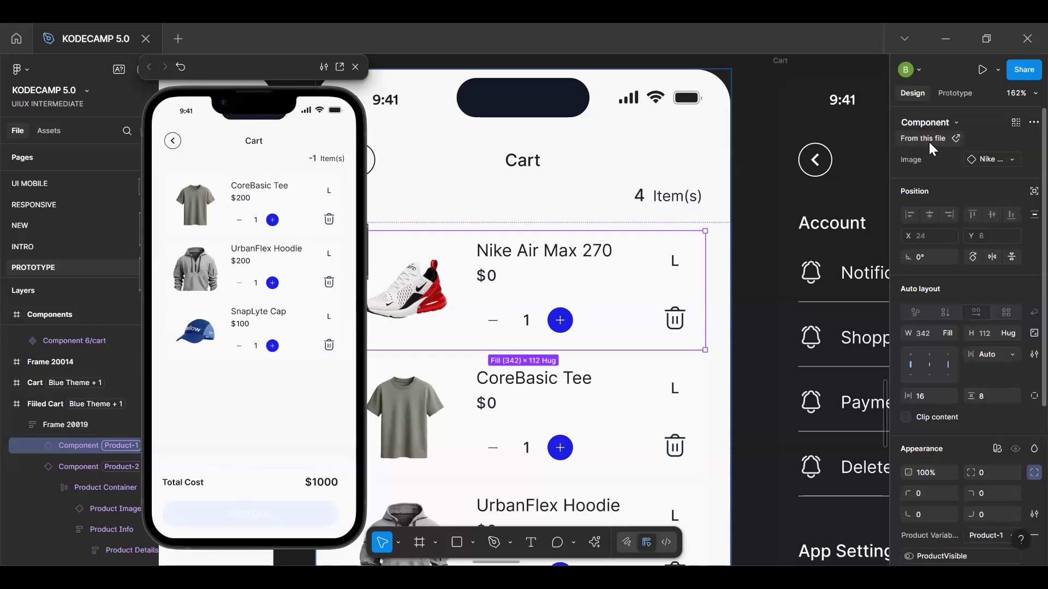
pyautogui.click(929, 141)
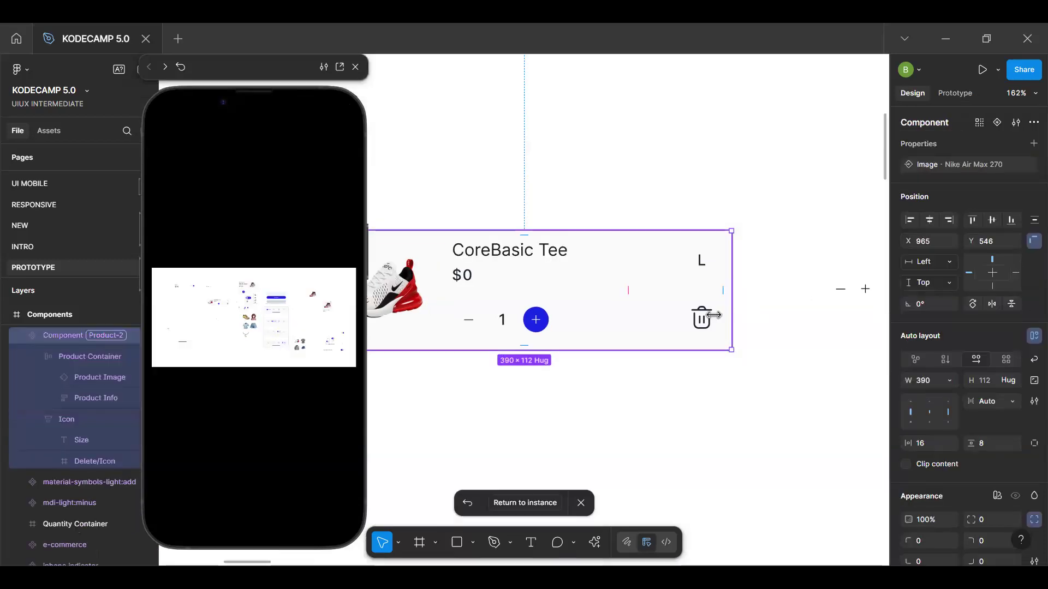
pyautogui.keyDown('ctrl'); pyautogui.click(709, 317); pyautogui.keyUp('ctrl')
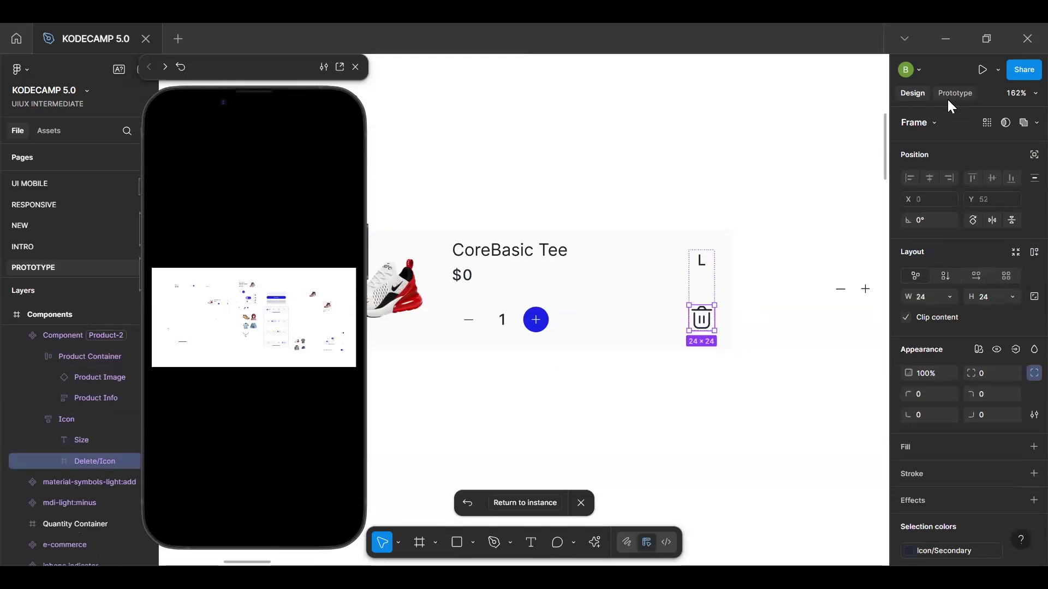
pyautogui.click(952, 93)
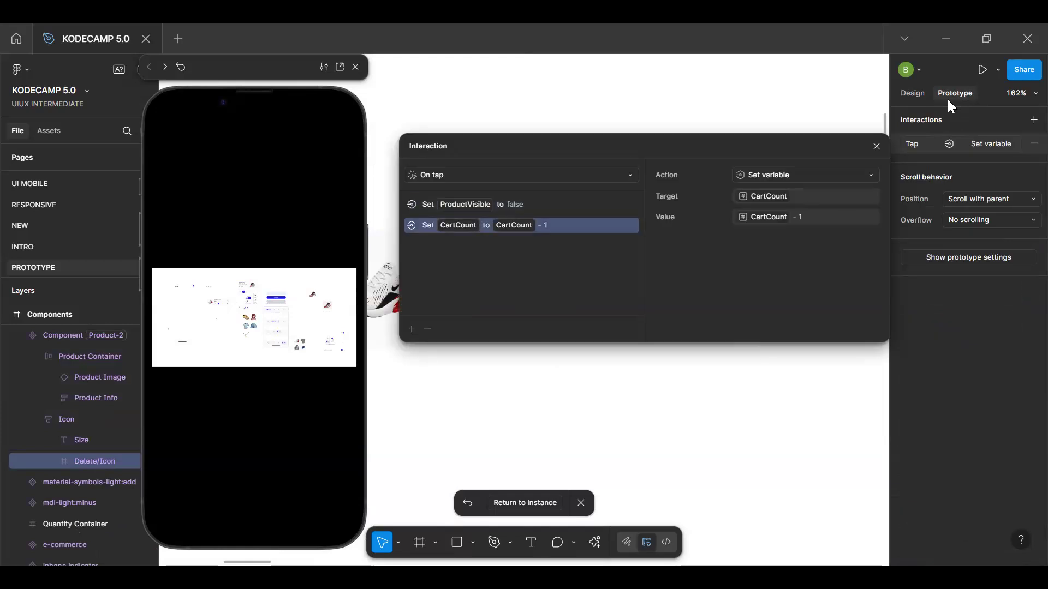
pyautogui.click(816, 219)
pyautogui.press('BackSpace')
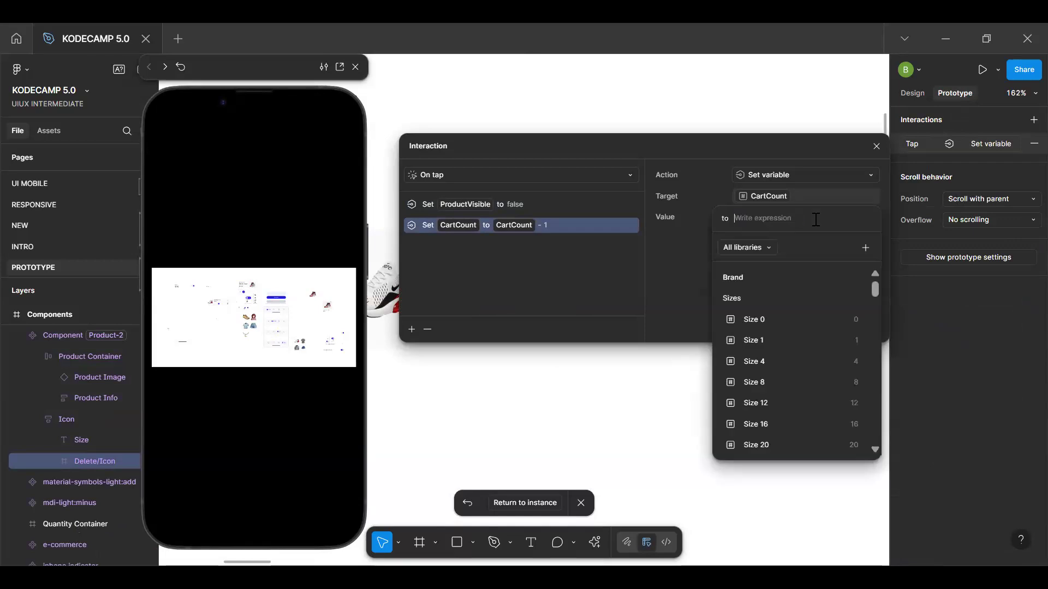
pyautogui.write('car')
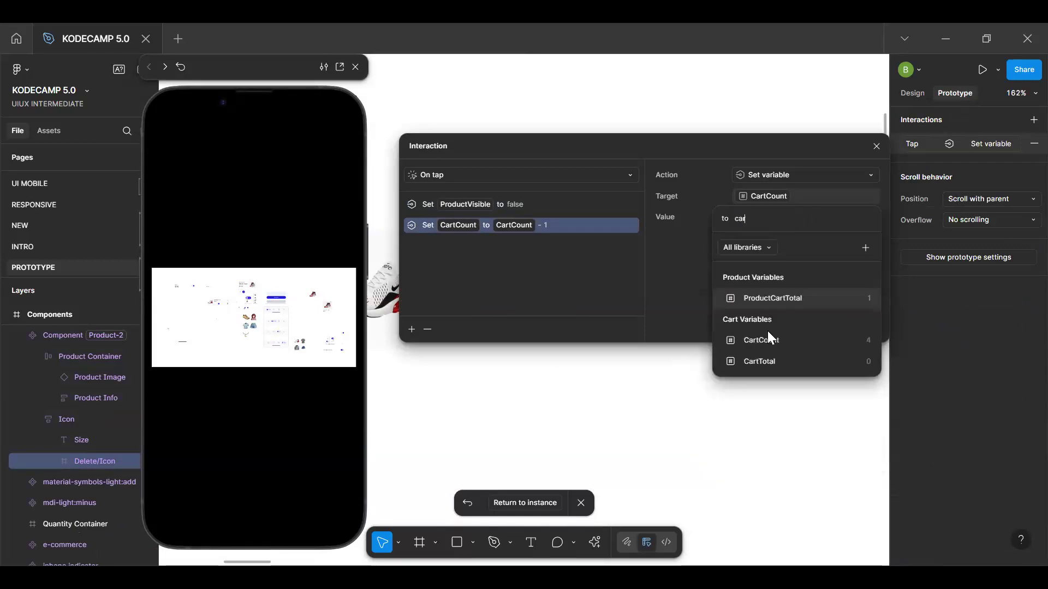
pyautogui.click(797, 299)
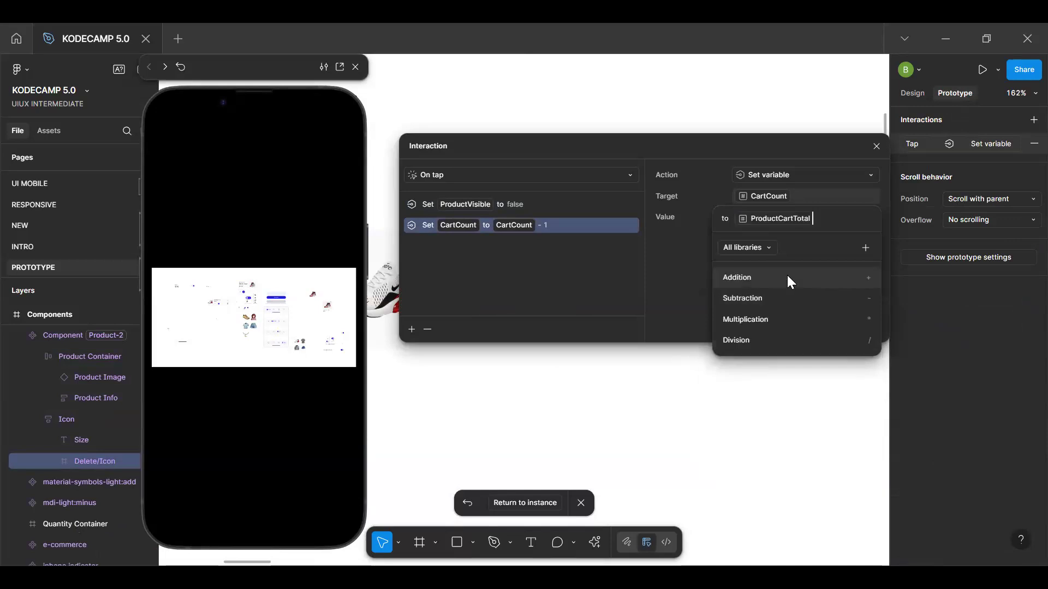
pyautogui.click(756, 298)
pyautogui.write('1')
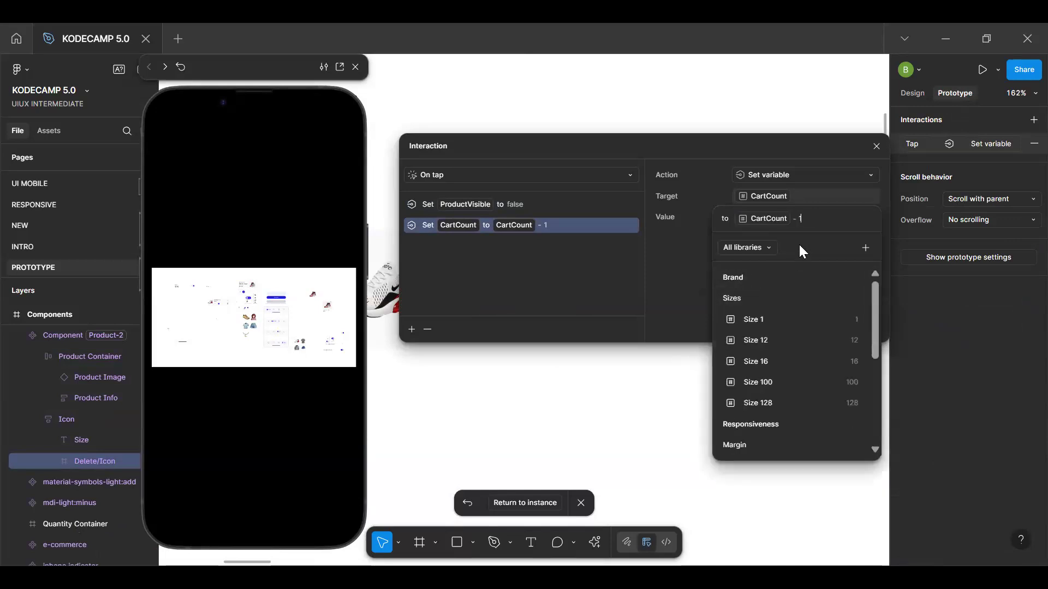
pyautogui.press('Return')
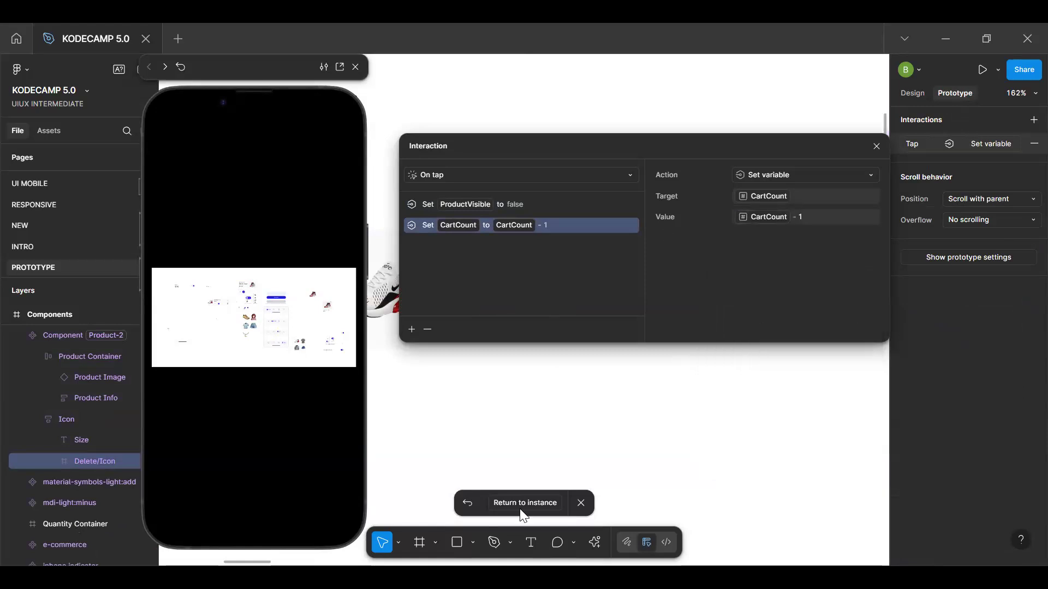
# Return to the cart instance and restart the prototype preview to check the item count
pyautogui.click(528, 502)
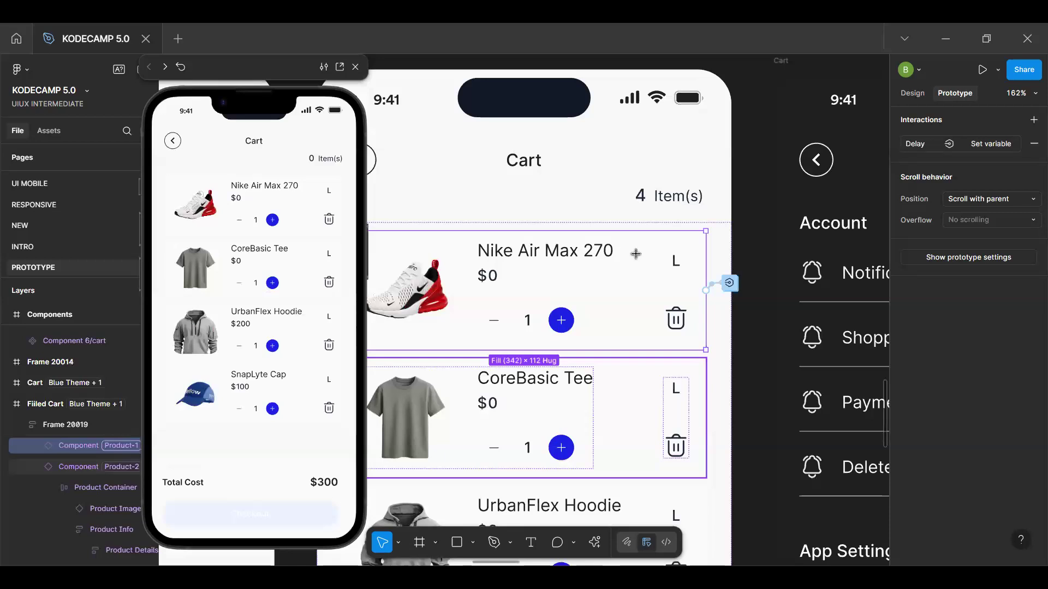
pyautogui.press('r')
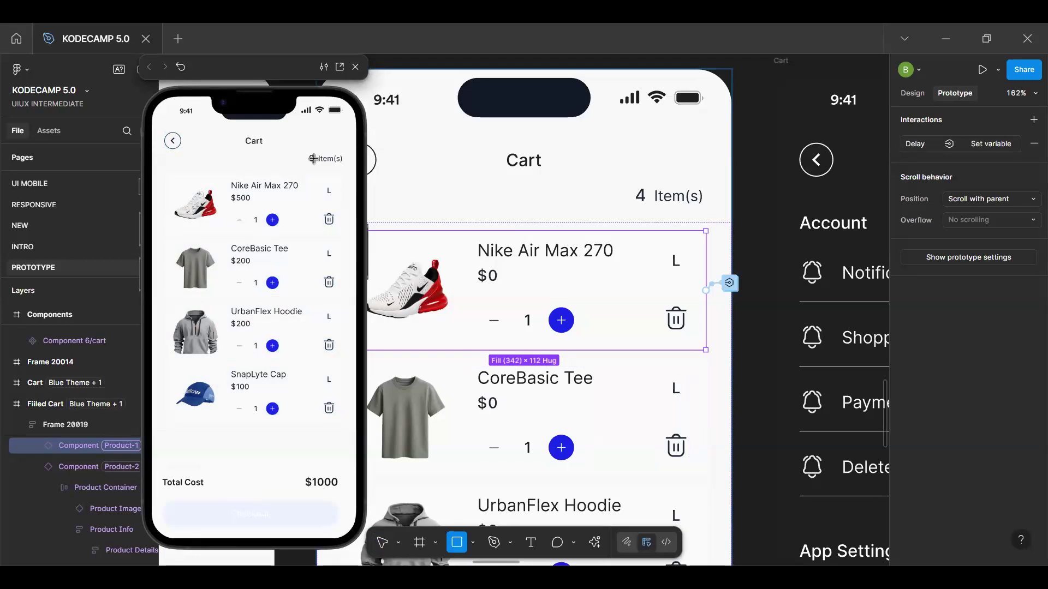
pyautogui.click(293, 201)
# Close the preview and relaunch it from the Filled Cart frame to recheck the item count
pyautogui.click(359, 70)
pyautogui.press('v')
pyautogui.scroll(-3, 350, 63)
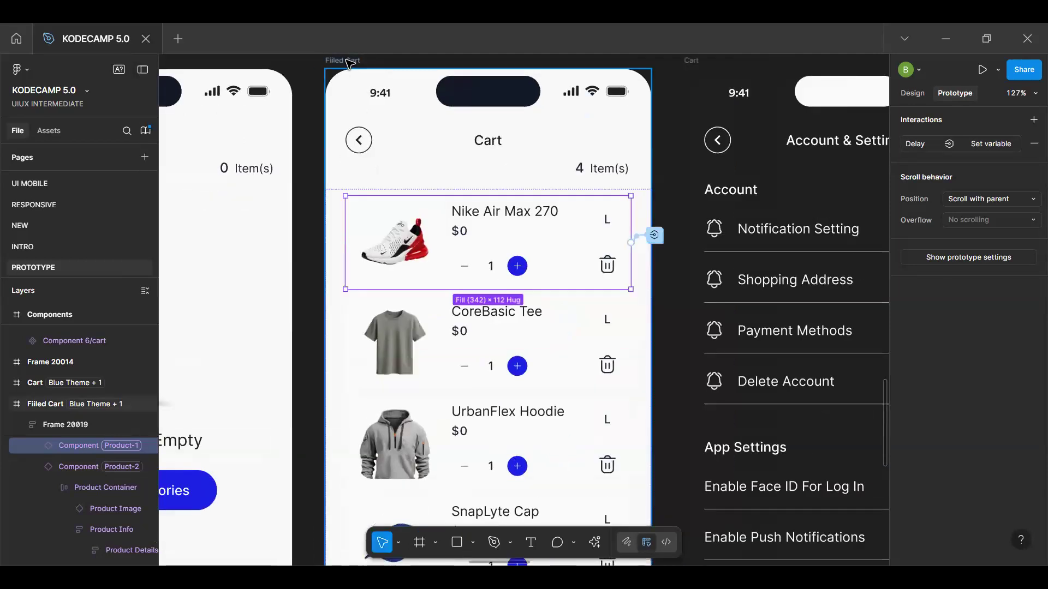
pyautogui.click(349, 64)
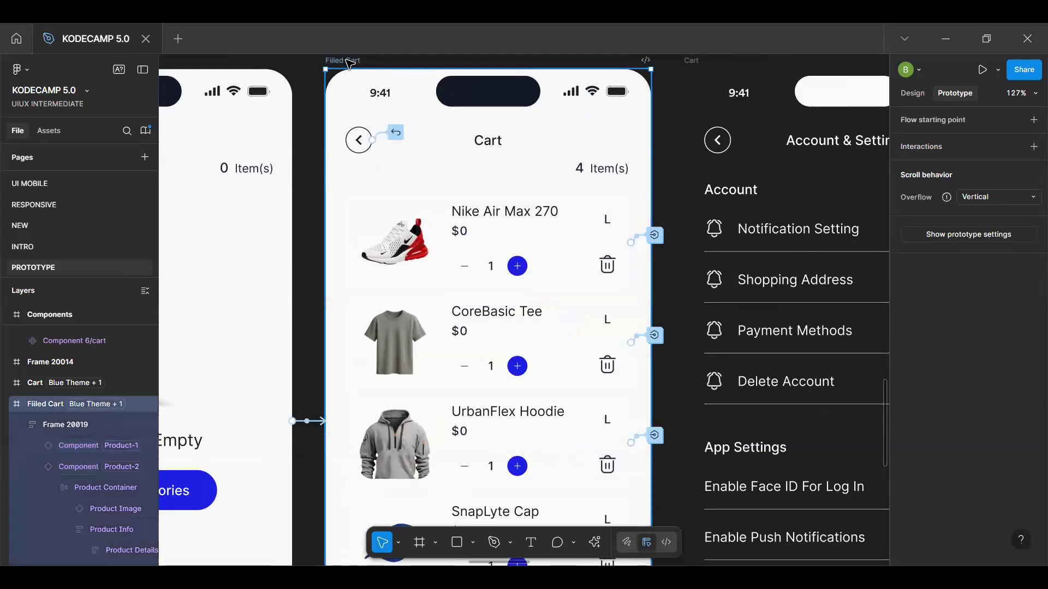
pyautogui.hotkey('shift', 'space')
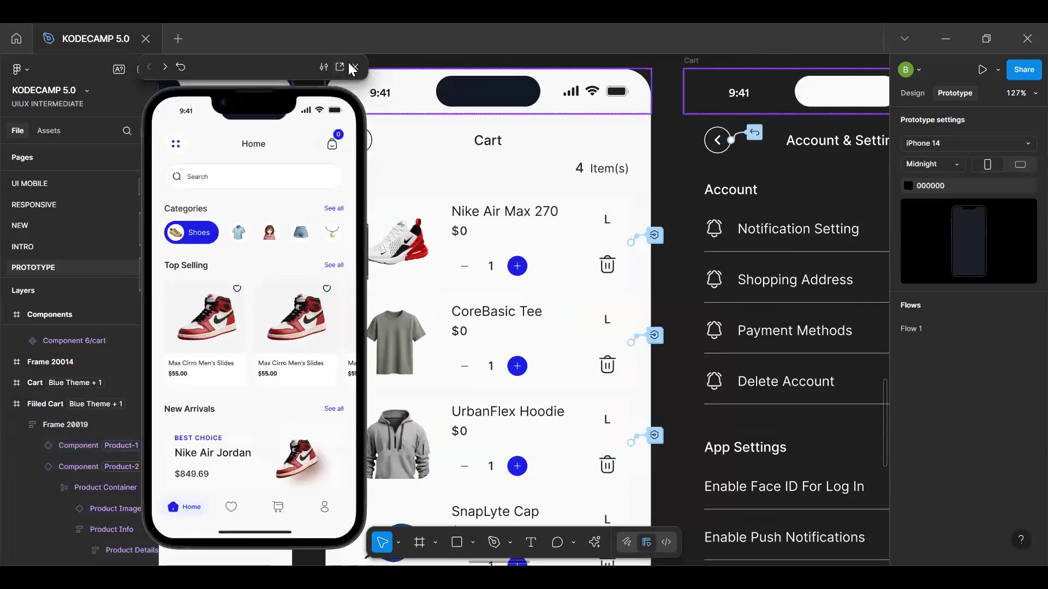
pyautogui.click(352, 68)
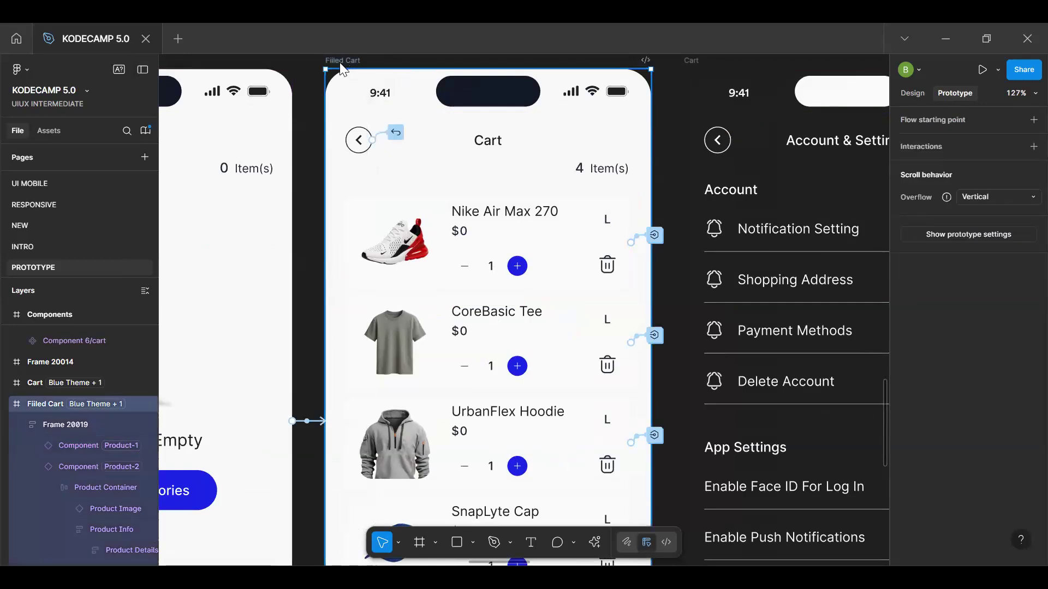
pyautogui.hotkey('shift', 'space')
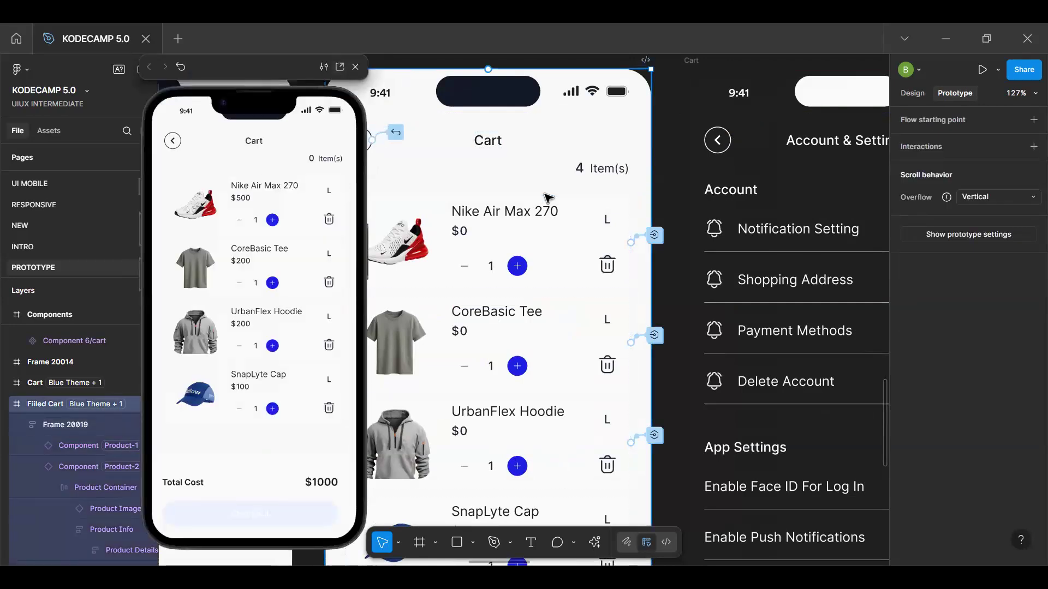
# Inspect which variable is bound to the item count number above the Filled Cart's products
pyautogui.press('Escape')
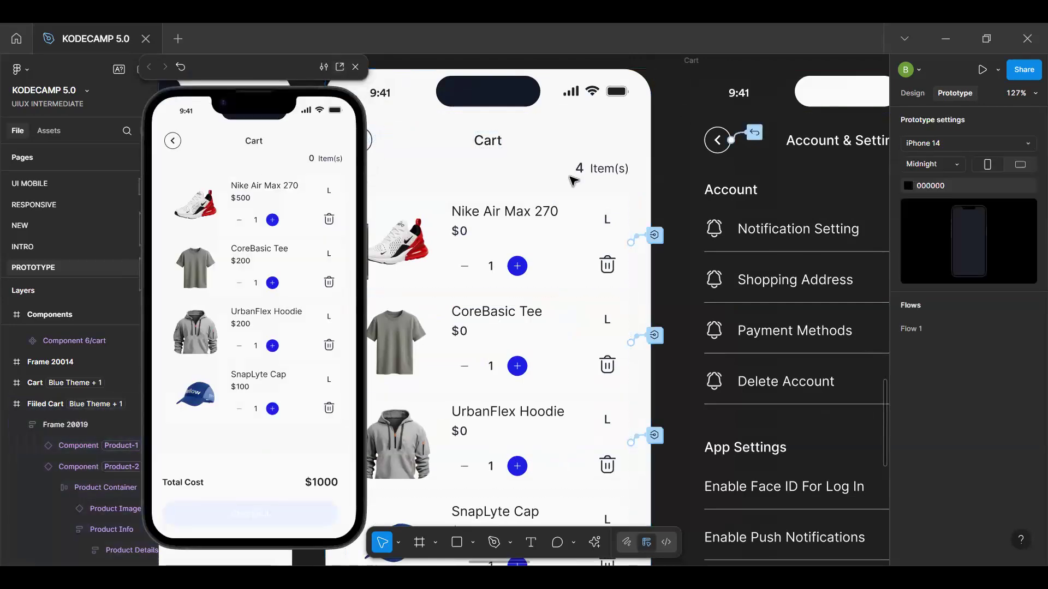
pyautogui.scroll(5, 570, 176)
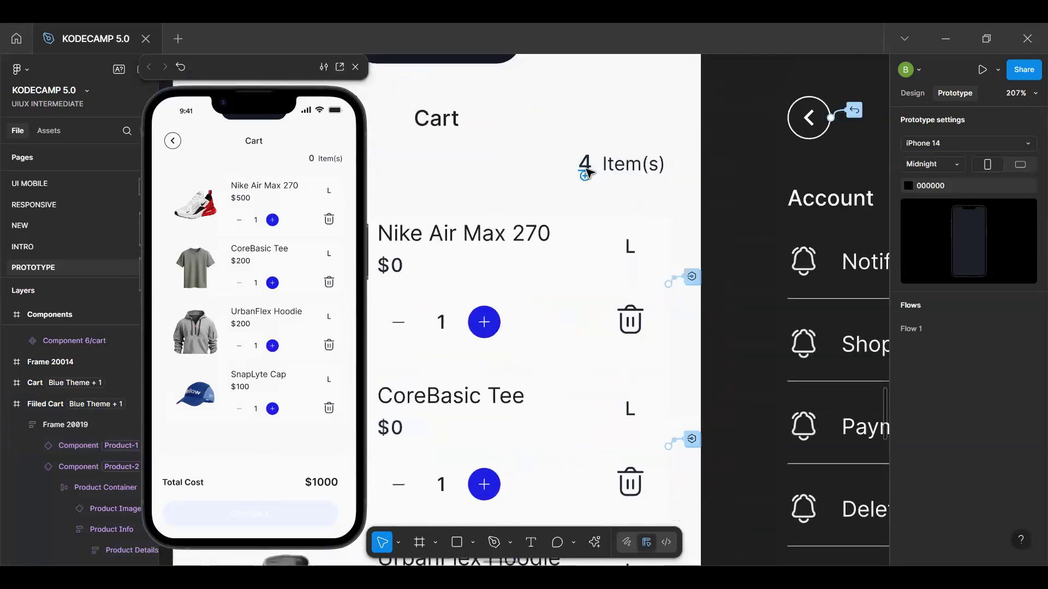
pyautogui.click(586, 168)
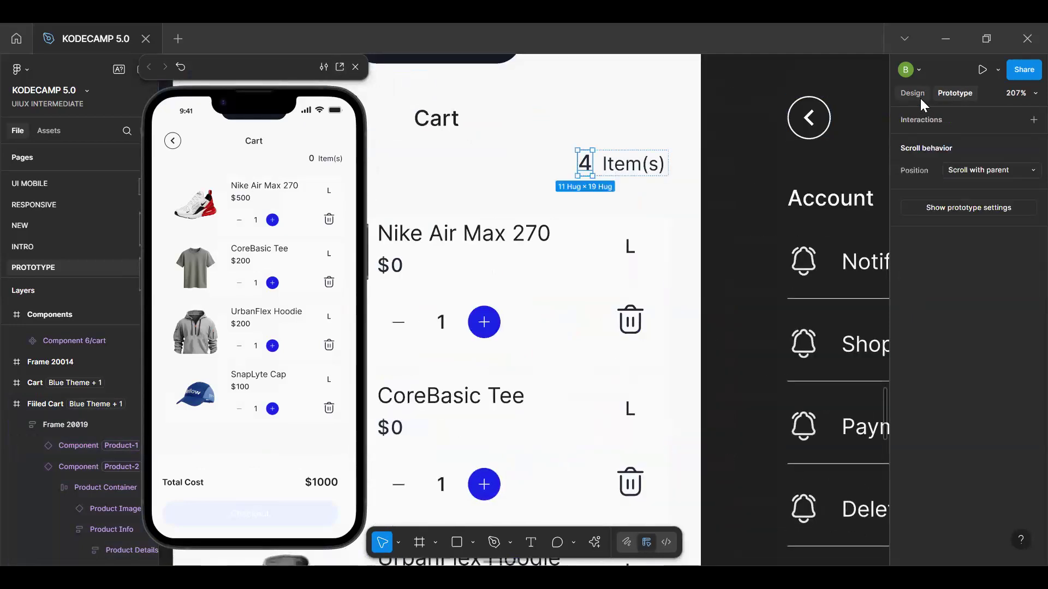
pyautogui.click(912, 94)
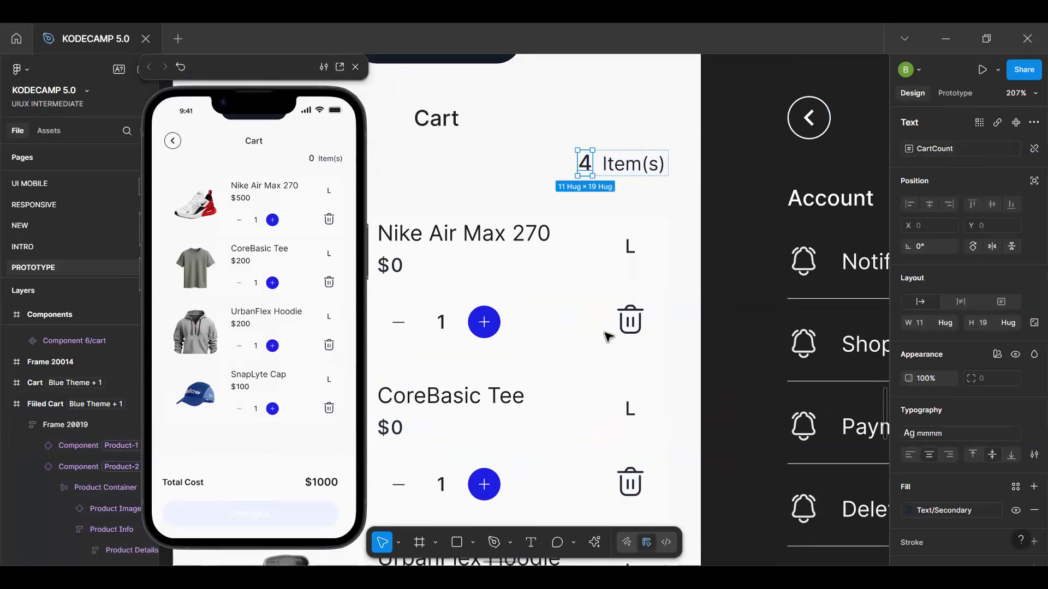
# Add a Set variable action targeting CartCount to the After delay interaction of the main product component
pyautogui.doubleClick(631, 329)
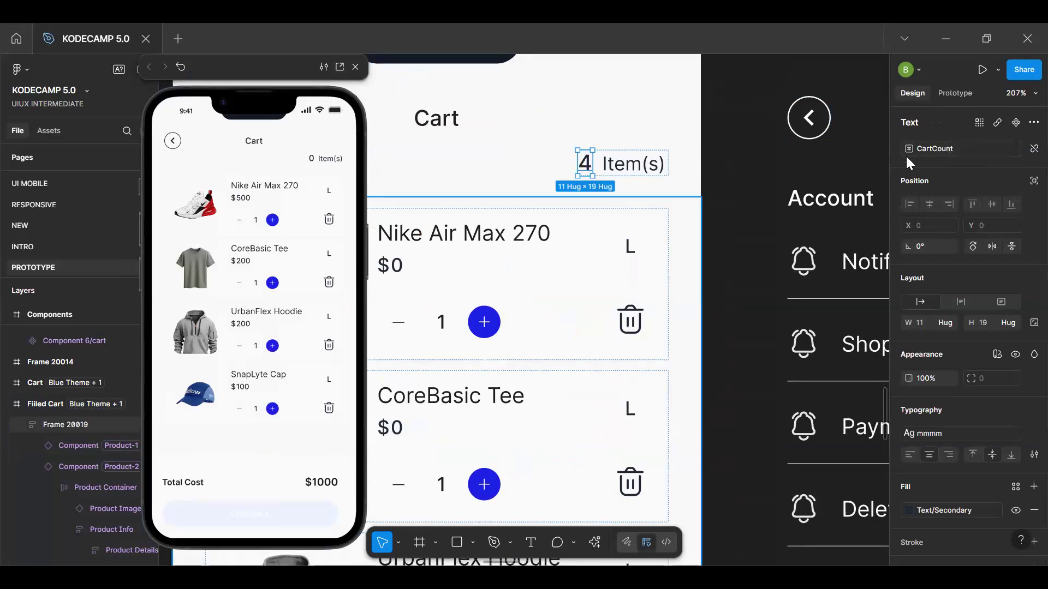
pyautogui.click(922, 143)
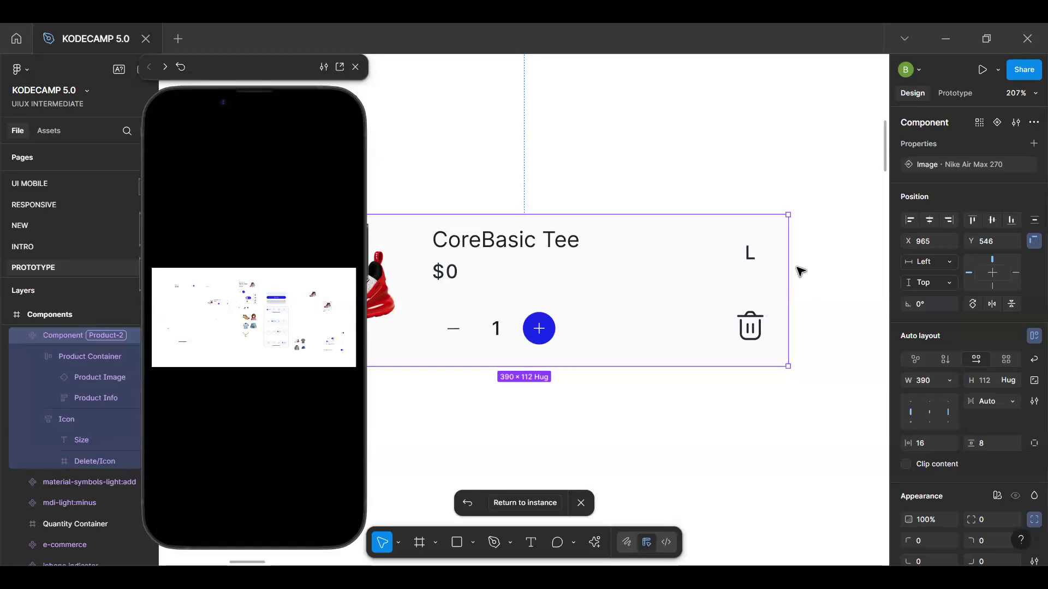
pyautogui.click(964, 96)
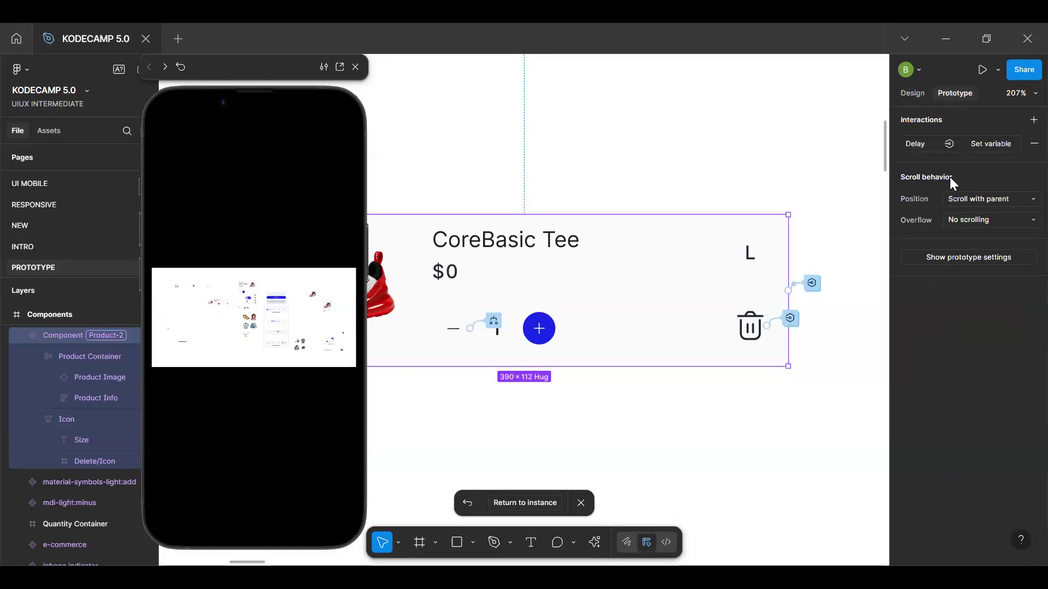
pyautogui.click(817, 289)
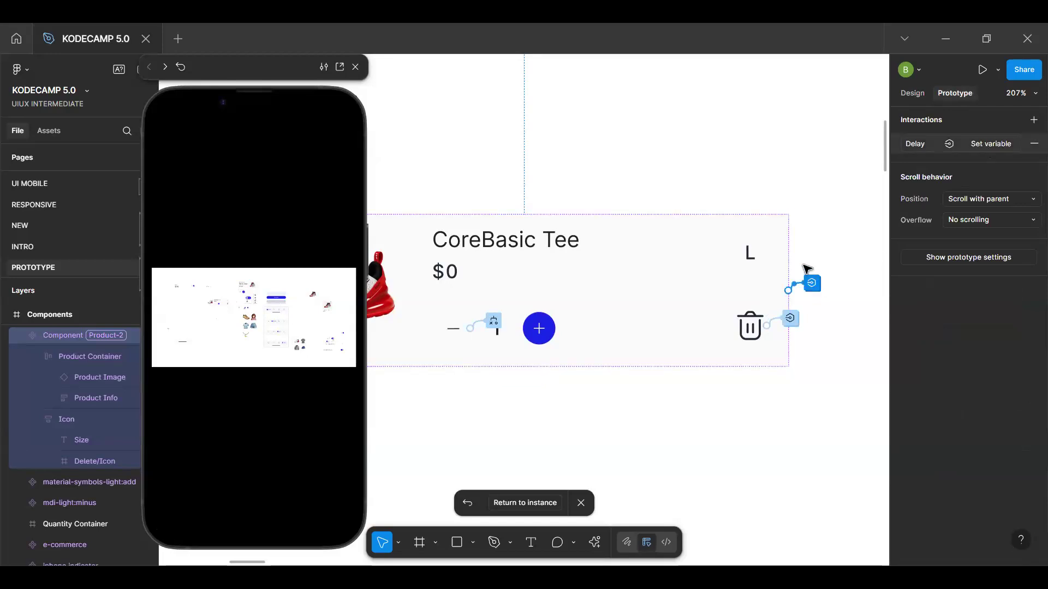
pyautogui.click(812, 283)
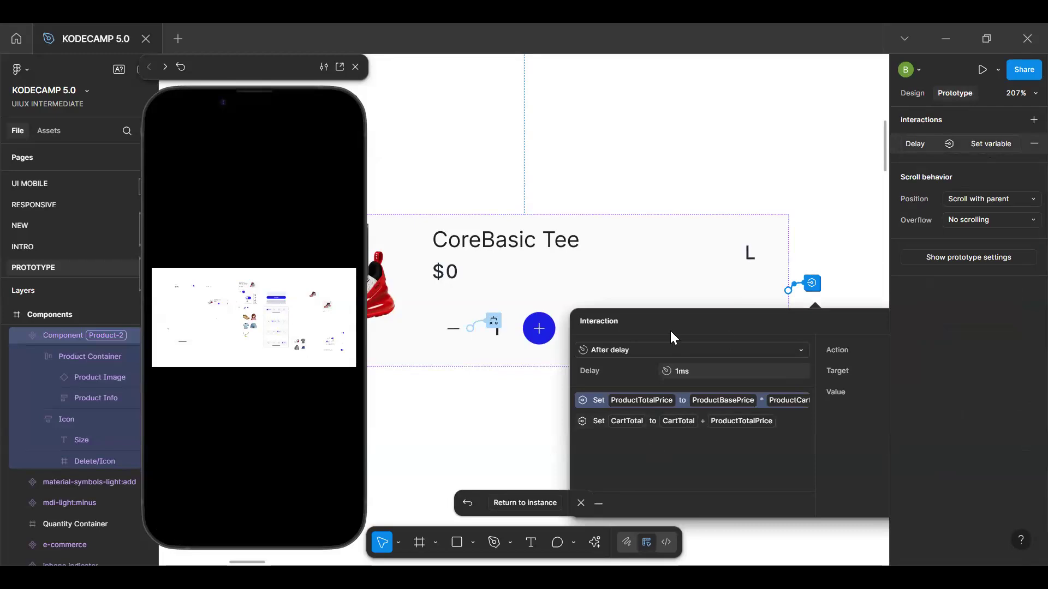
pyautogui.moveTo(693, 320); pyautogui.dragTo(687, 260)
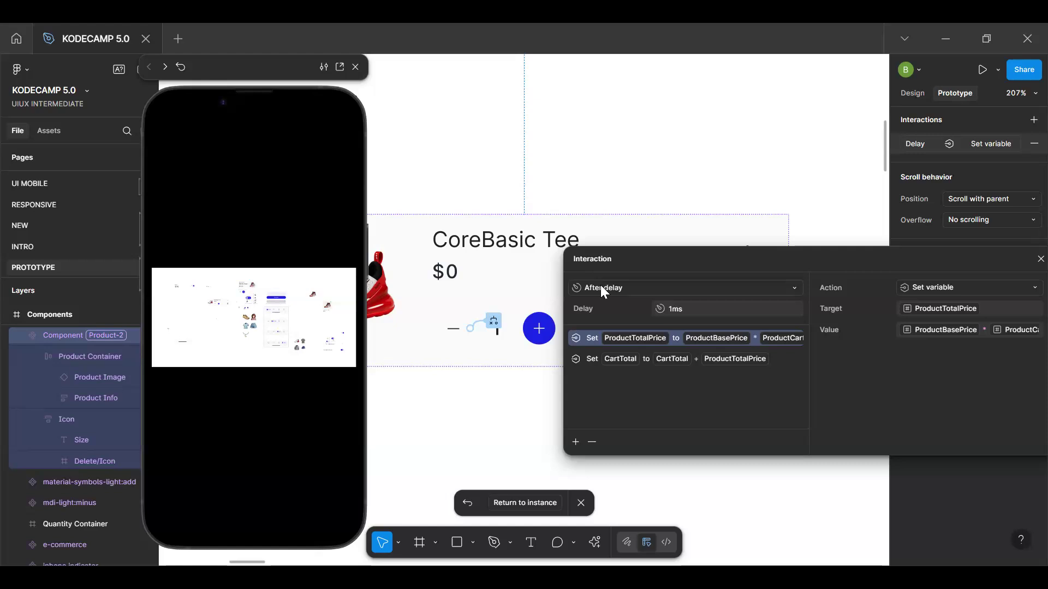
pyautogui.click(576, 442)
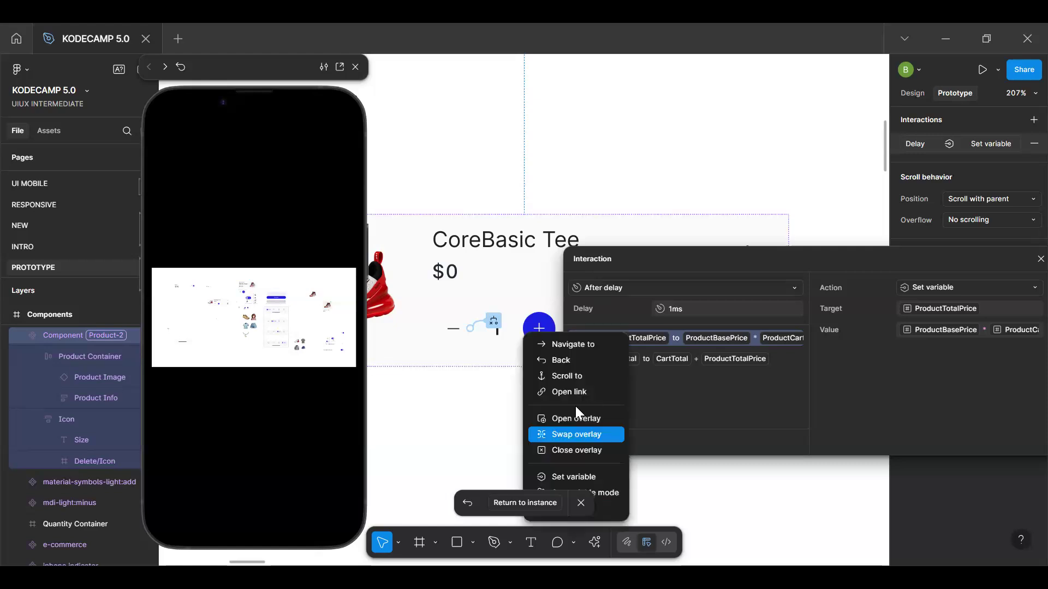
pyautogui.click(582, 475)
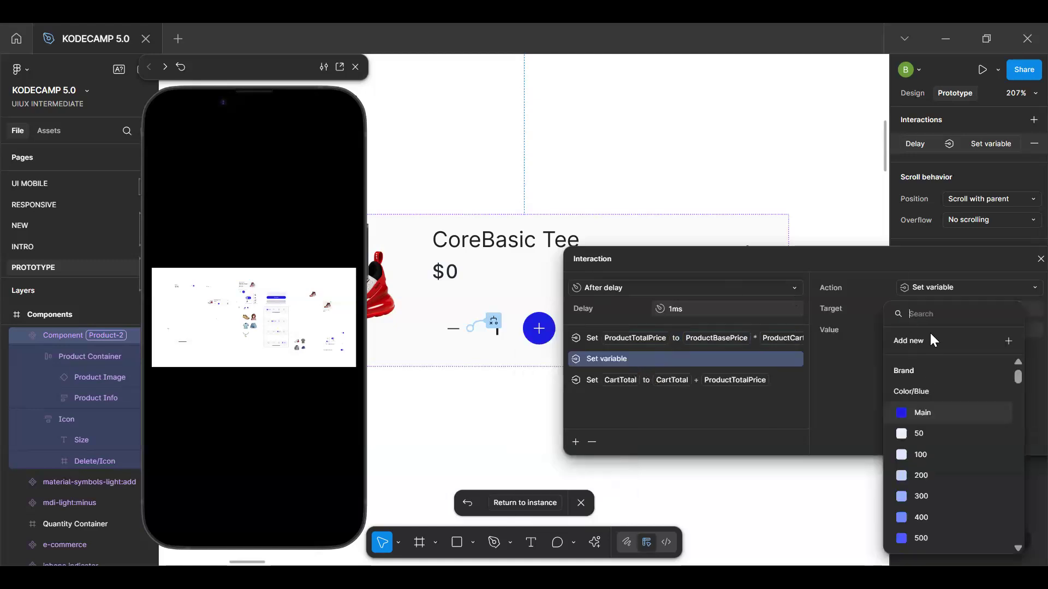
pyautogui.write('cart')
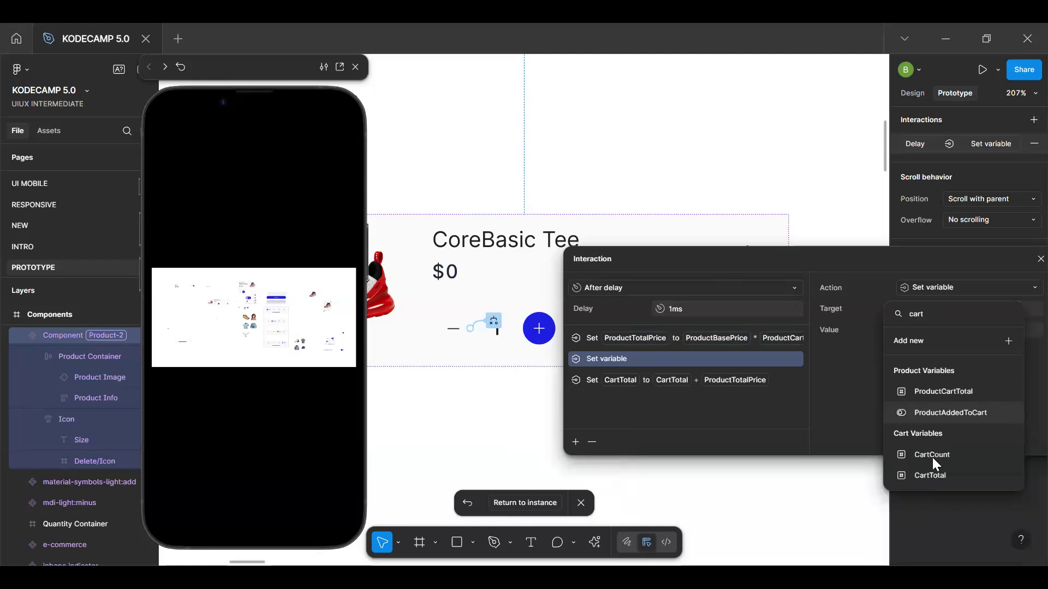
pyautogui.click(932, 457)
pyautogui.press('c')
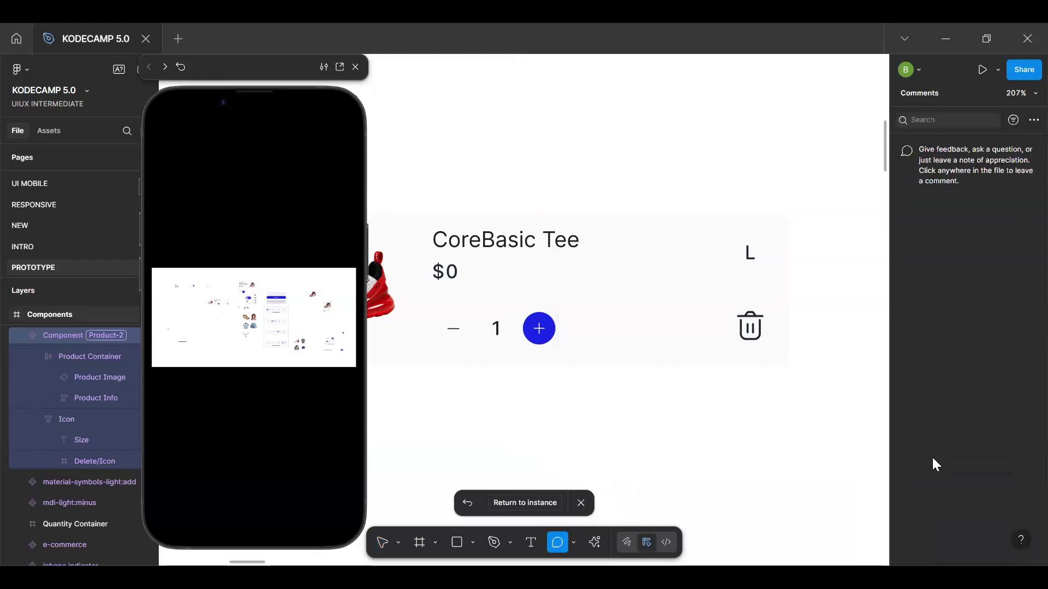
pyautogui.press('Escape')
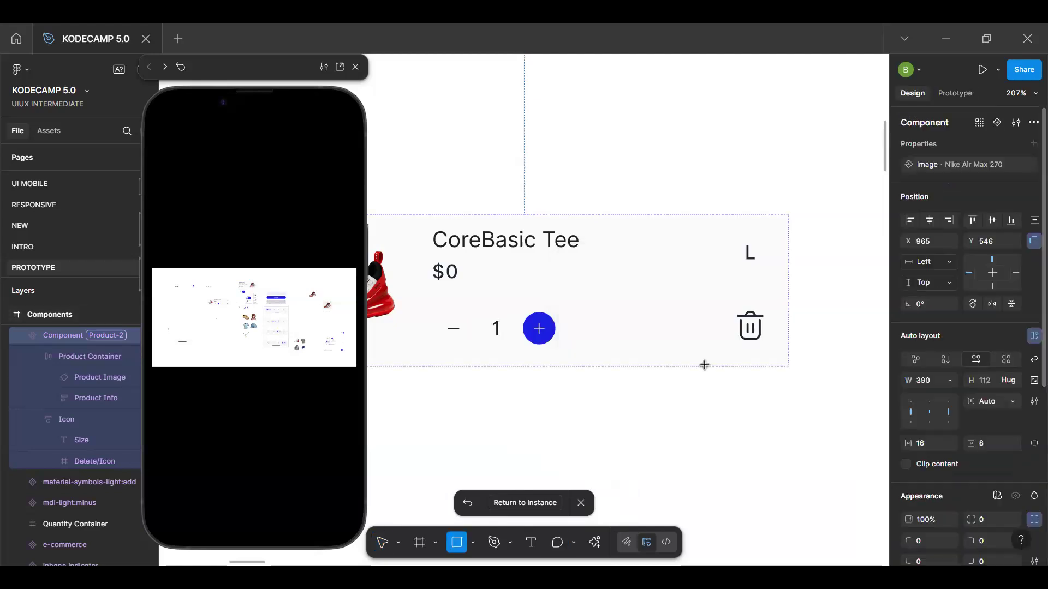
# Review the CartCount action in the tap interaction on the main component's delete icon
pyautogui.doubleClick(756, 330)
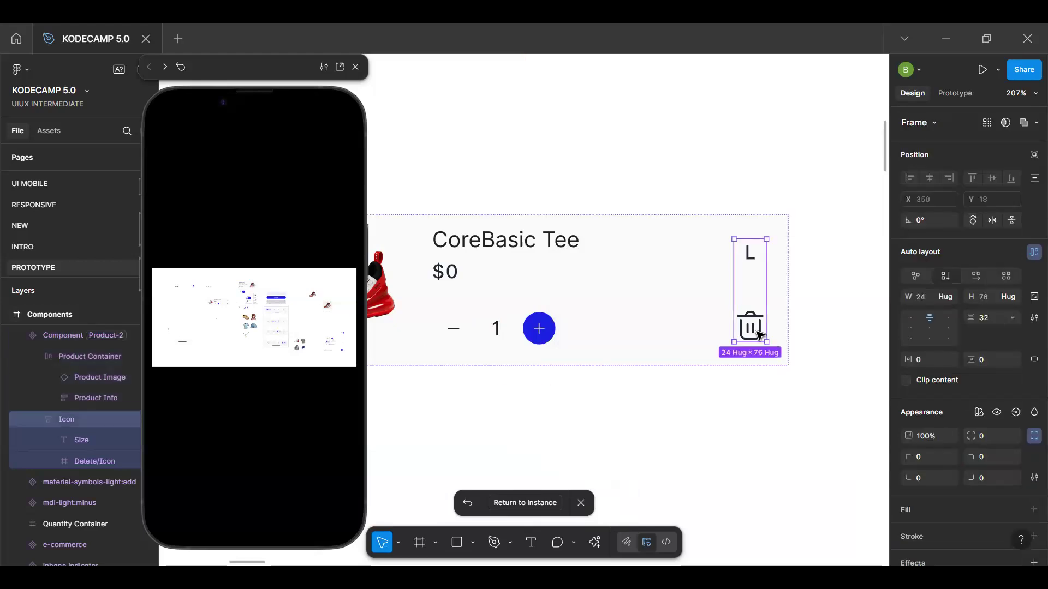
pyautogui.doubleClick(755, 331)
pyautogui.click(955, 93)
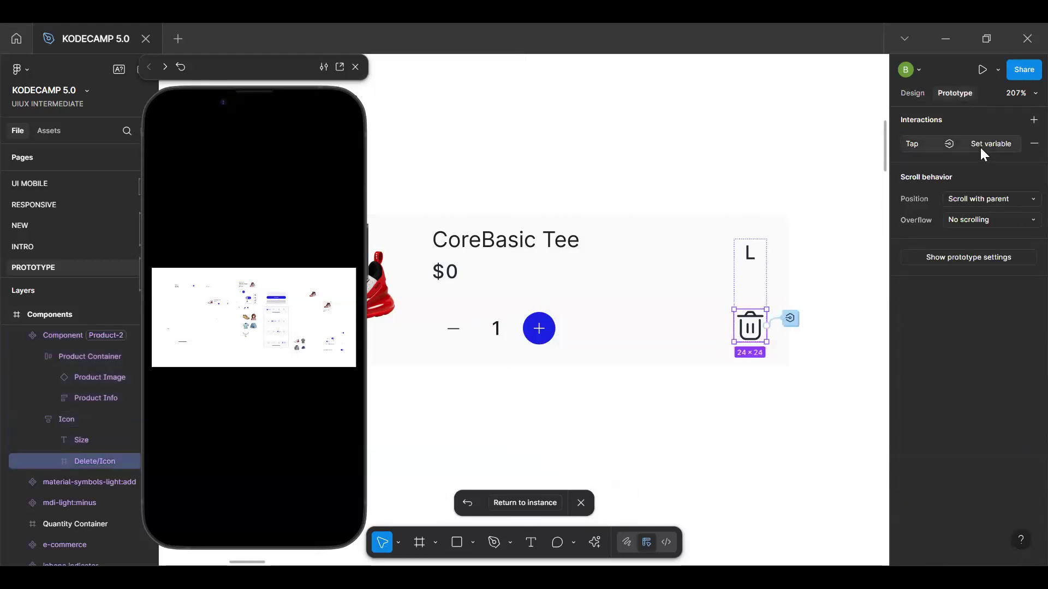
pyautogui.click(980, 146)
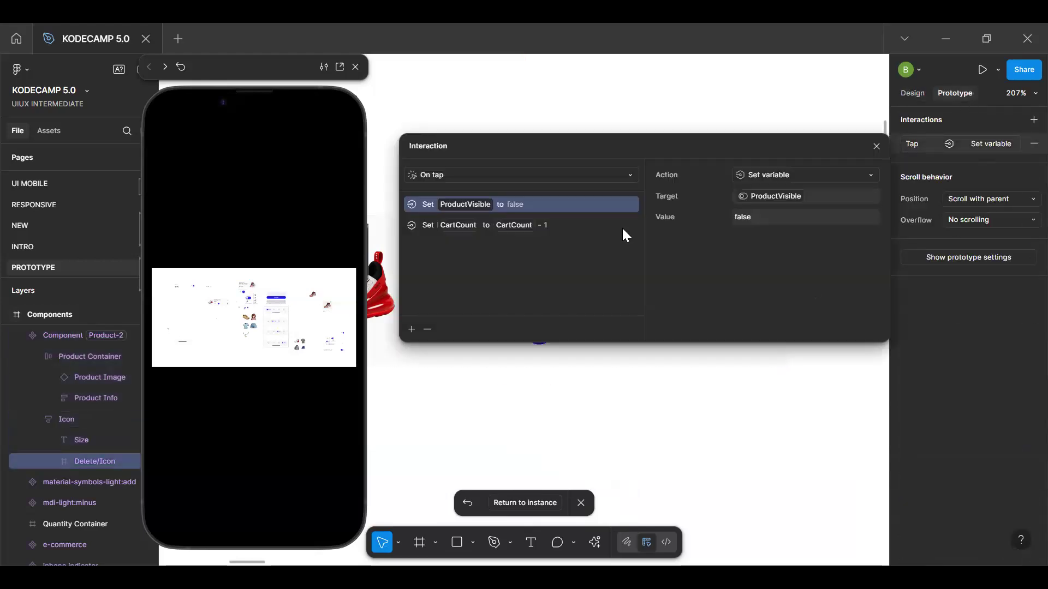
pyautogui.click(508, 224)
pyautogui.click(876, 146)
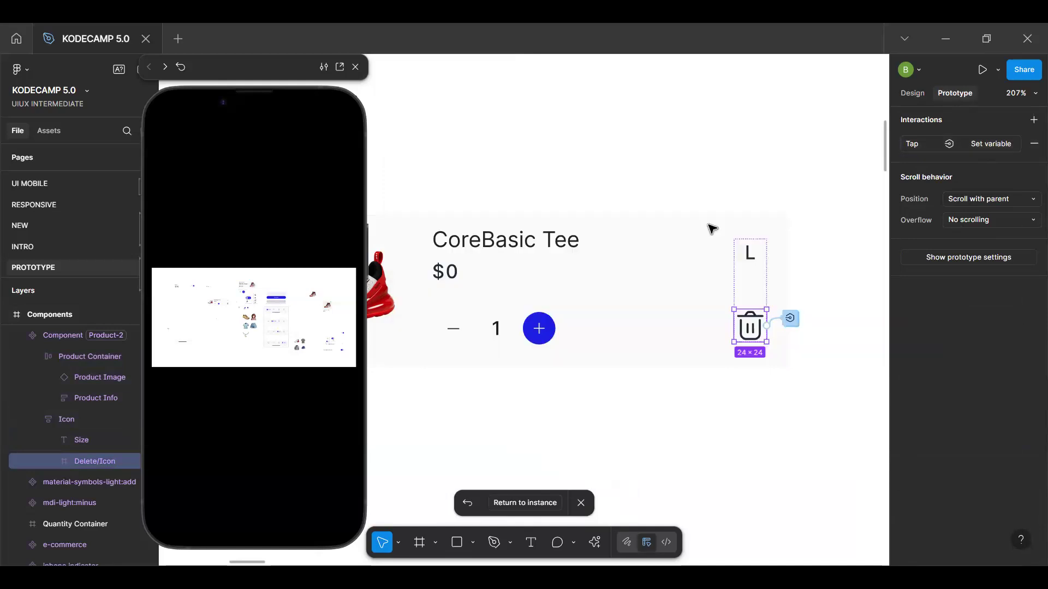
# Set CartCount to CartCount - 1 in the After delay interaction of the main product component
pyautogui.click(667, 228)
pyautogui.click(811, 283)
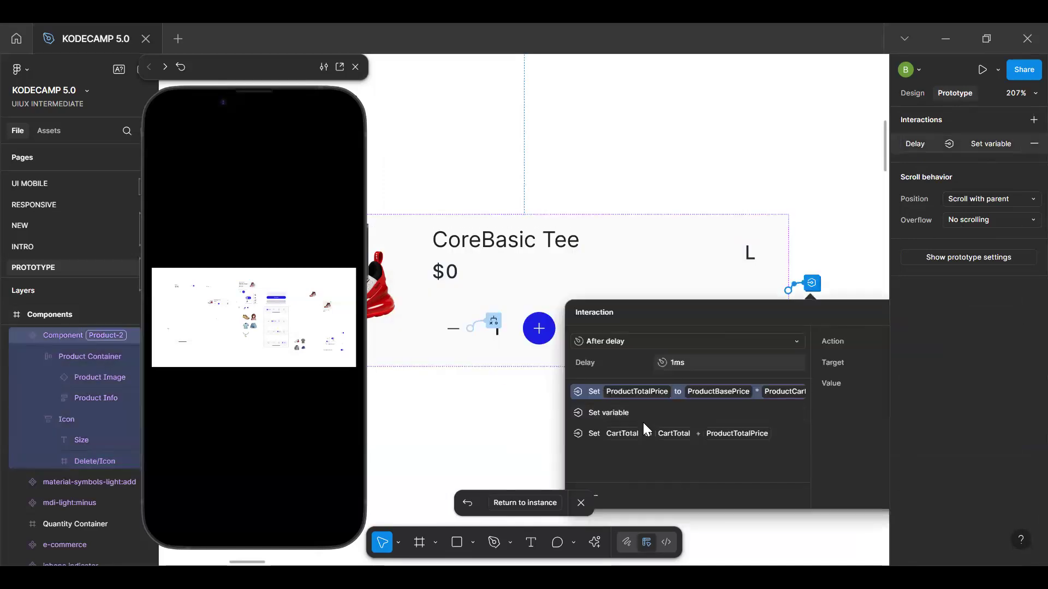
pyautogui.click(641, 414)
pyautogui.moveTo(833, 303); pyautogui.dragTo(627, 173)
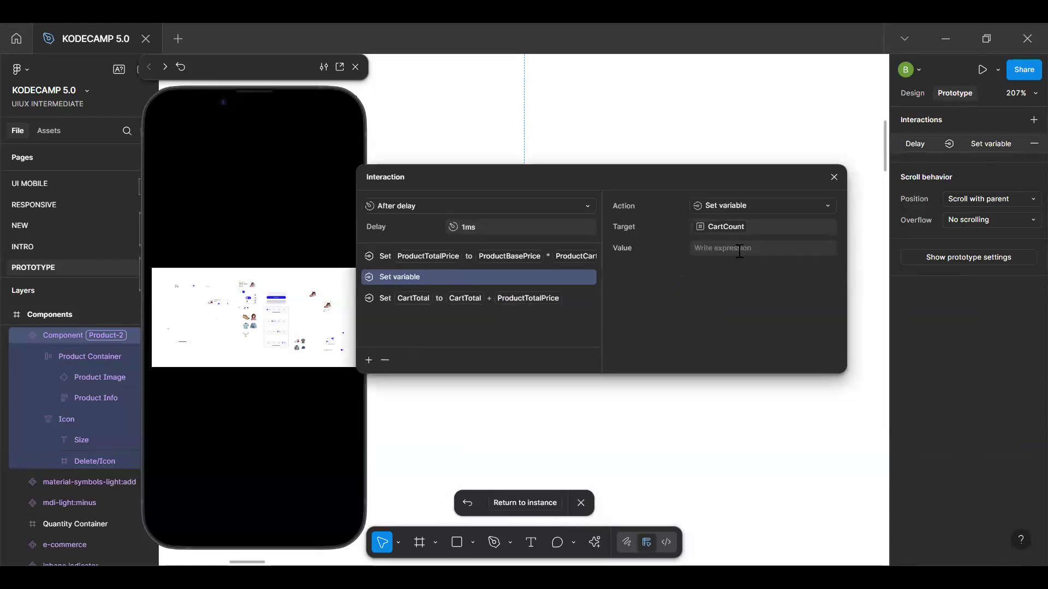
pyautogui.click(739, 250)
pyautogui.write('cart')
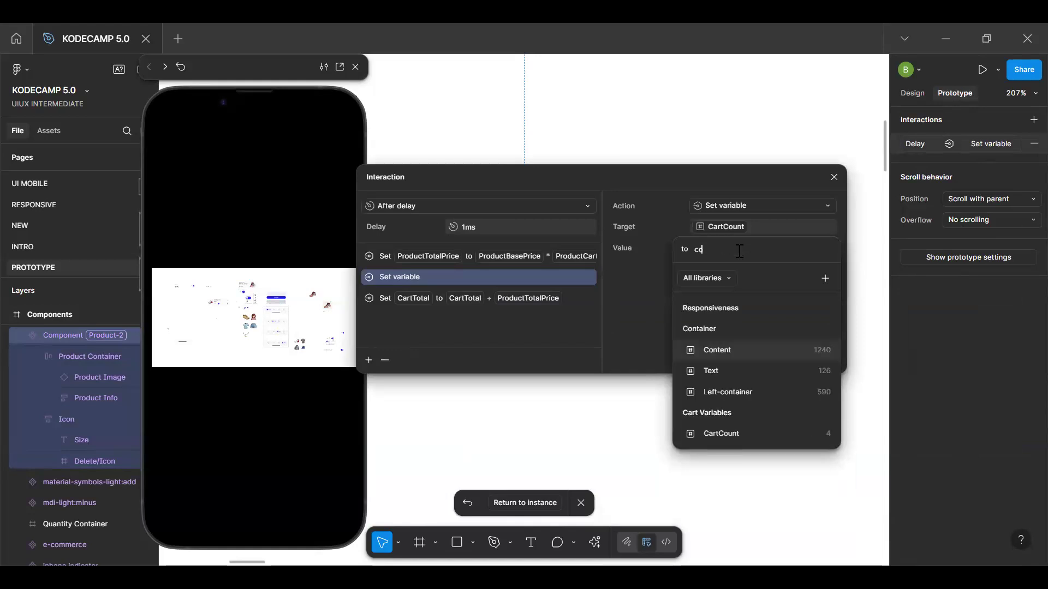
pyautogui.press('Return')
pyautogui.write('- ')
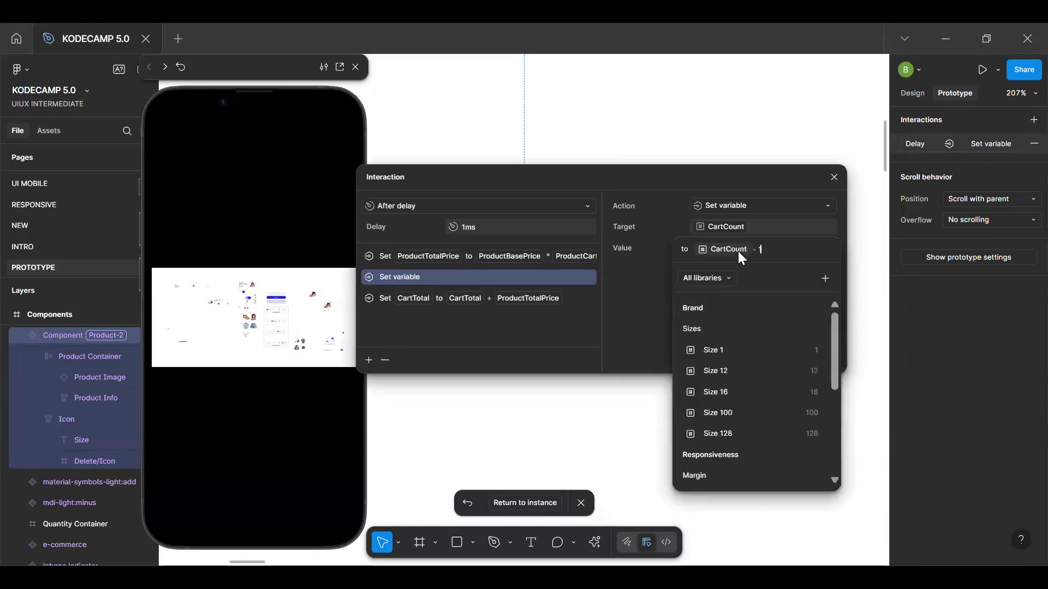
pyautogui.write('1')
pyautogui.press('Return')
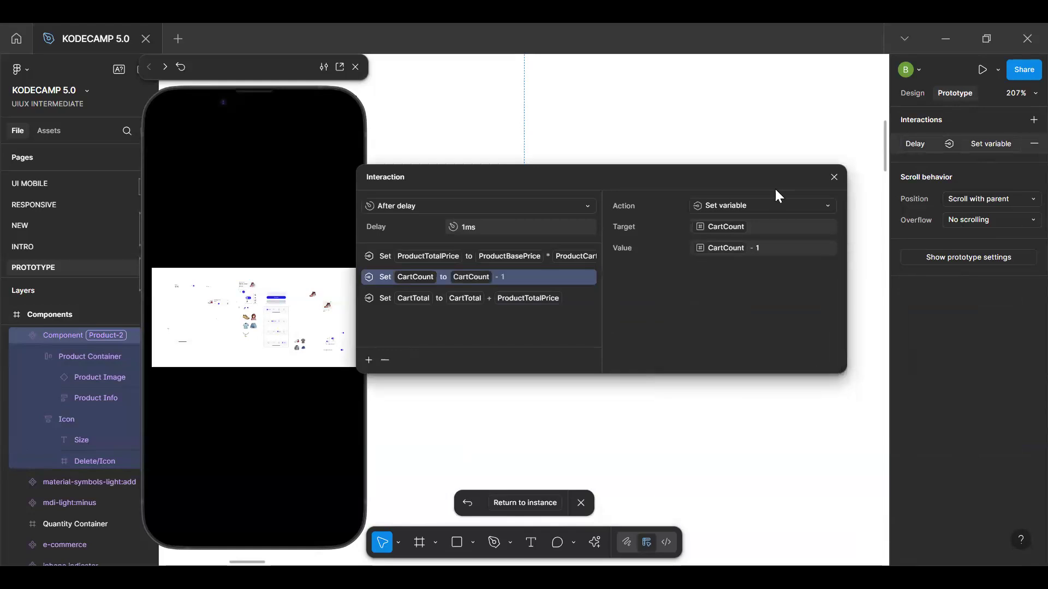
pyautogui.click(834, 177)
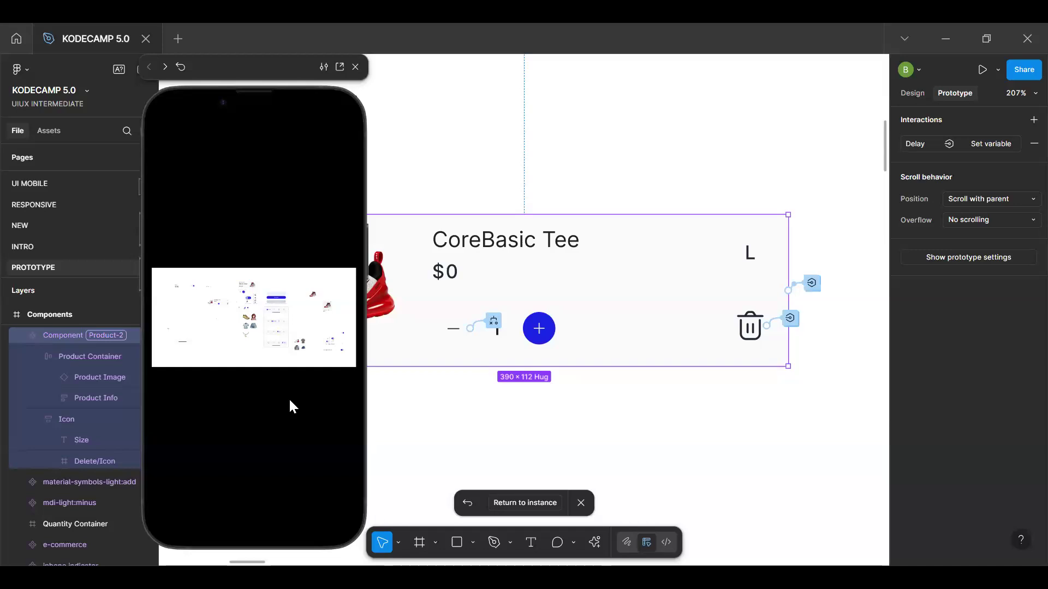
# Restart the Filled Cart preview and inspect the variable binding of the item count number above the products
pyautogui.press('r')
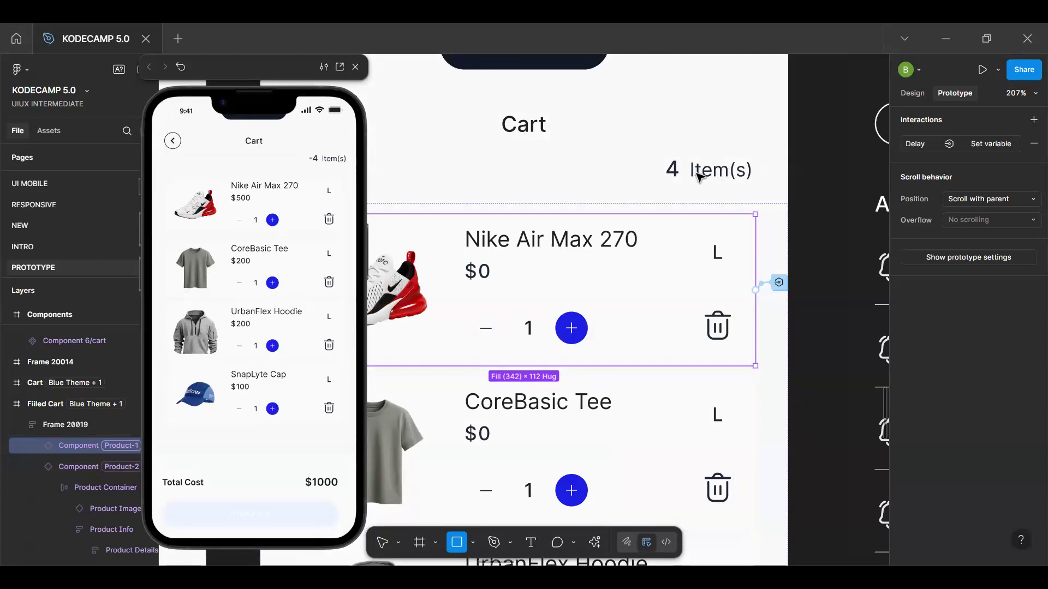
pyautogui.press('v')
pyautogui.click(674, 169)
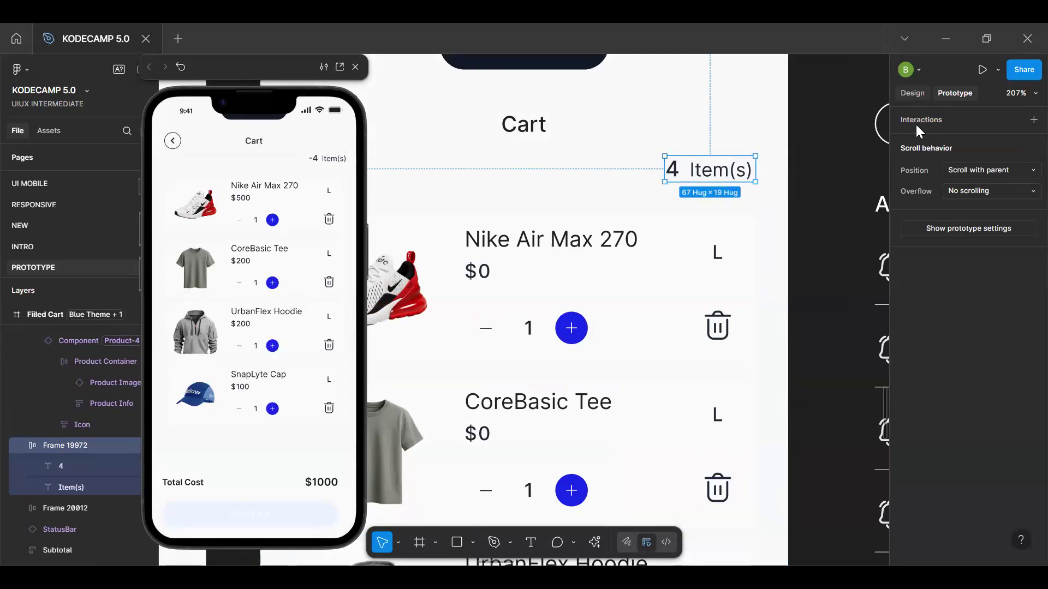
pyautogui.click(913, 93)
pyautogui.scroll(3, 674, 169)
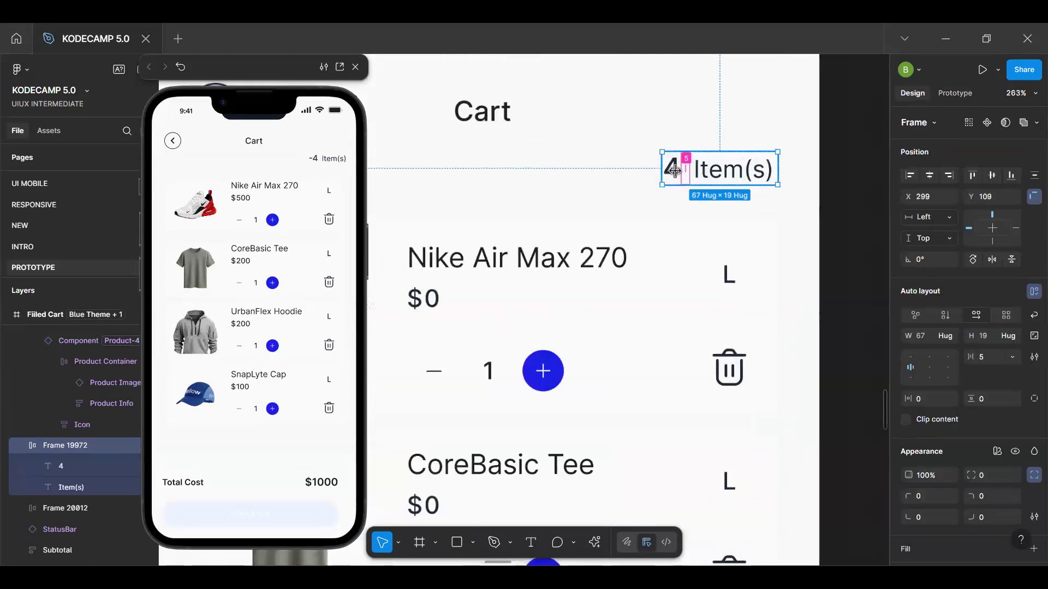
pyautogui.scroll(5, 674, 171)
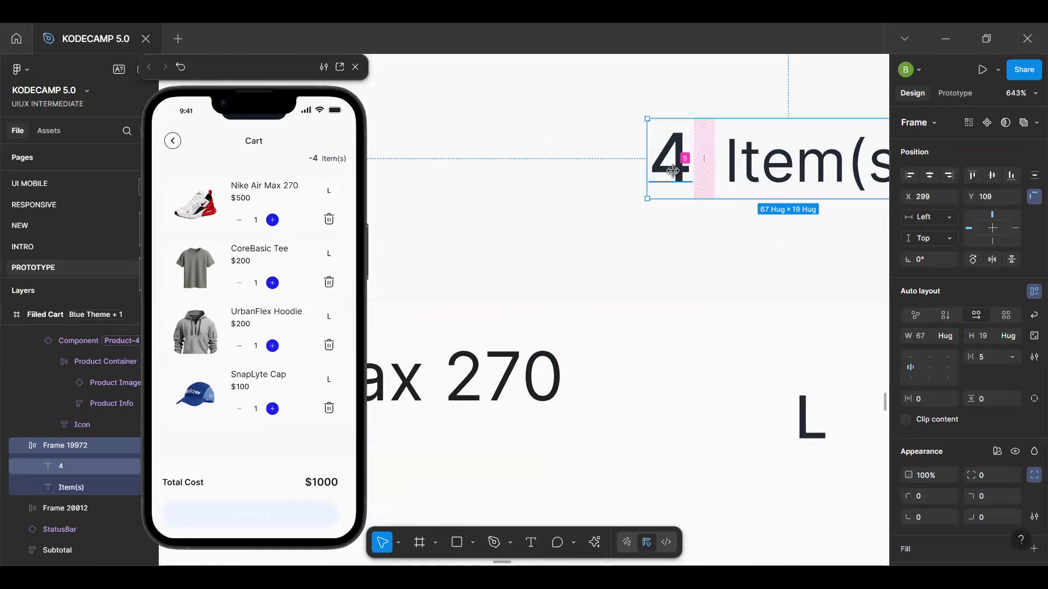
pyautogui.click(646, 168)
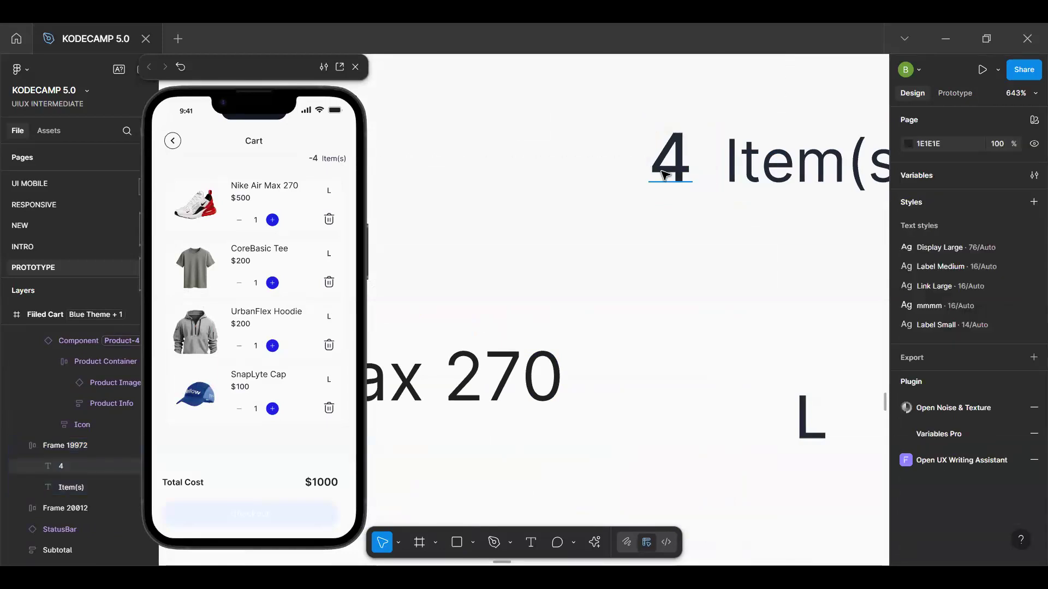
pyautogui.click(664, 175)
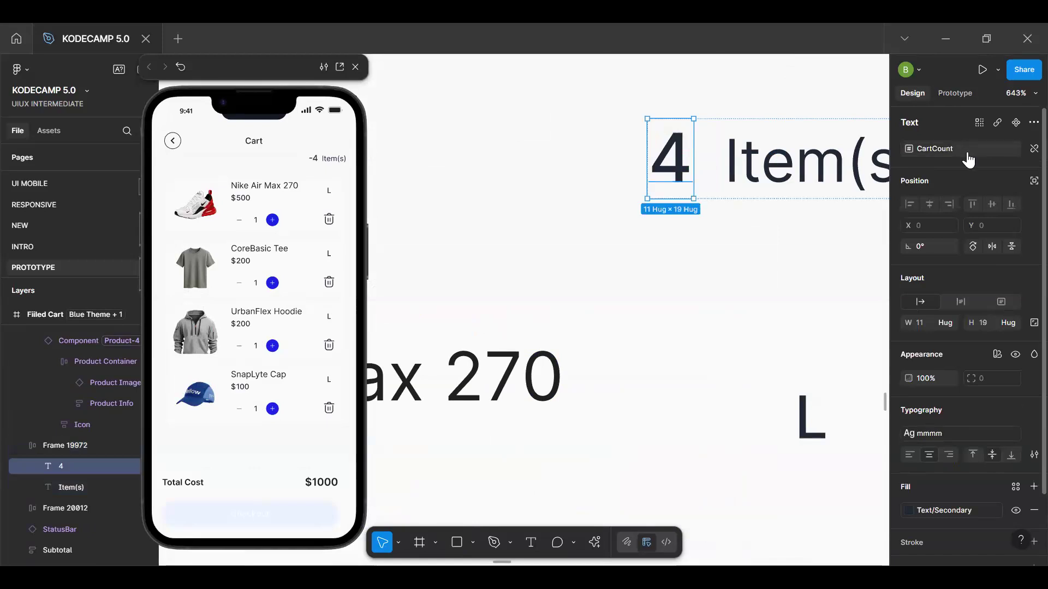
# Review the starting value of CartCount in the Cart Variables collection
pyautogui.click(826, 283)
pyautogui.scroll(-3, 827, 283)
pyautogui.scroll(-3, 635, 191)
pyautogui.click(801, 203)
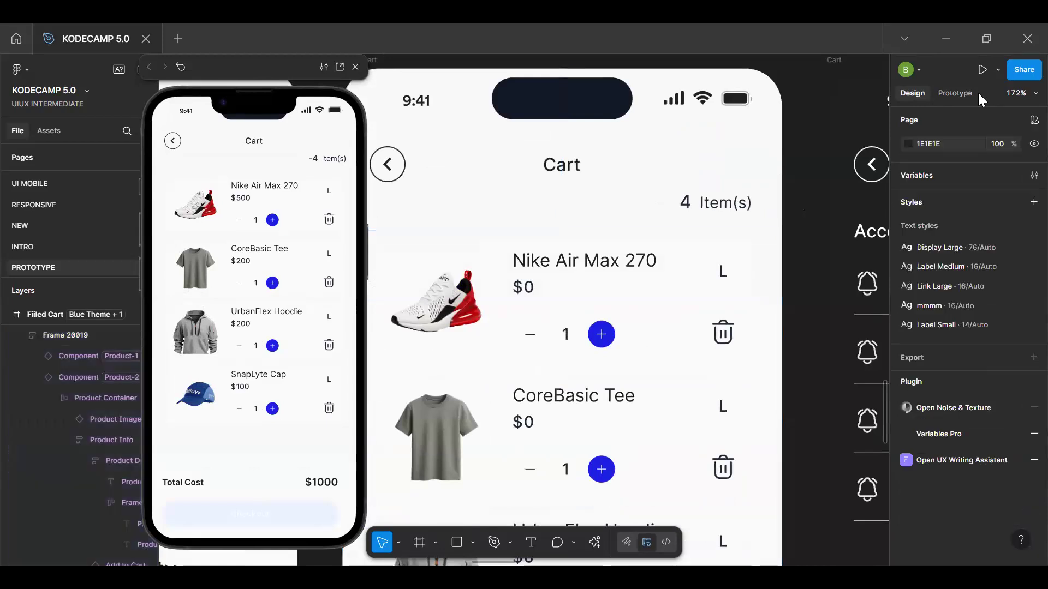
pyautogui.click(1033, 175)
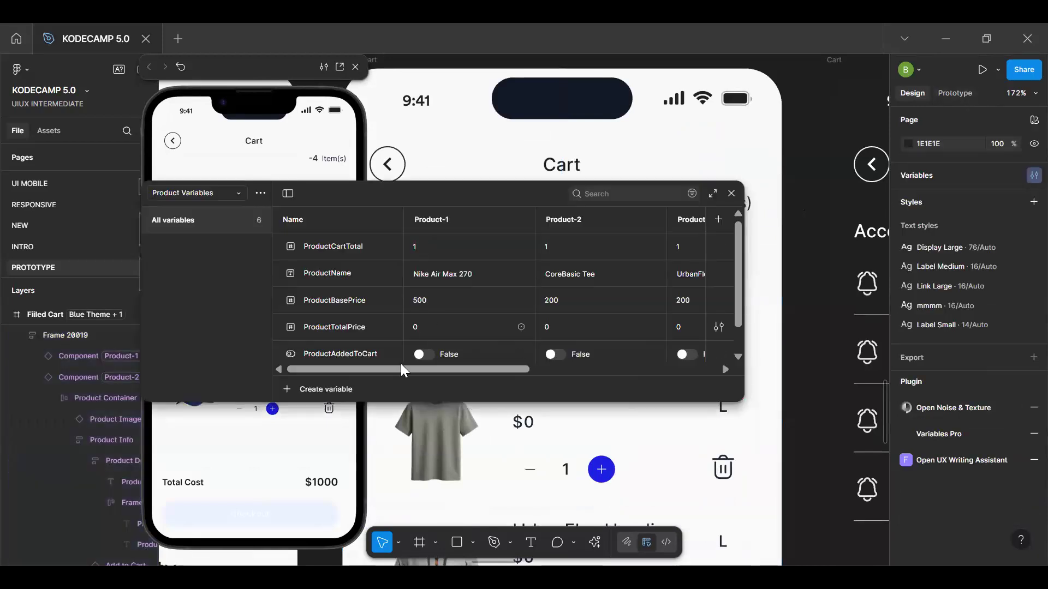
pyautogui.click(202, 193)
pyautogui.click(205, 207)
pyautogui.click(418, 251)
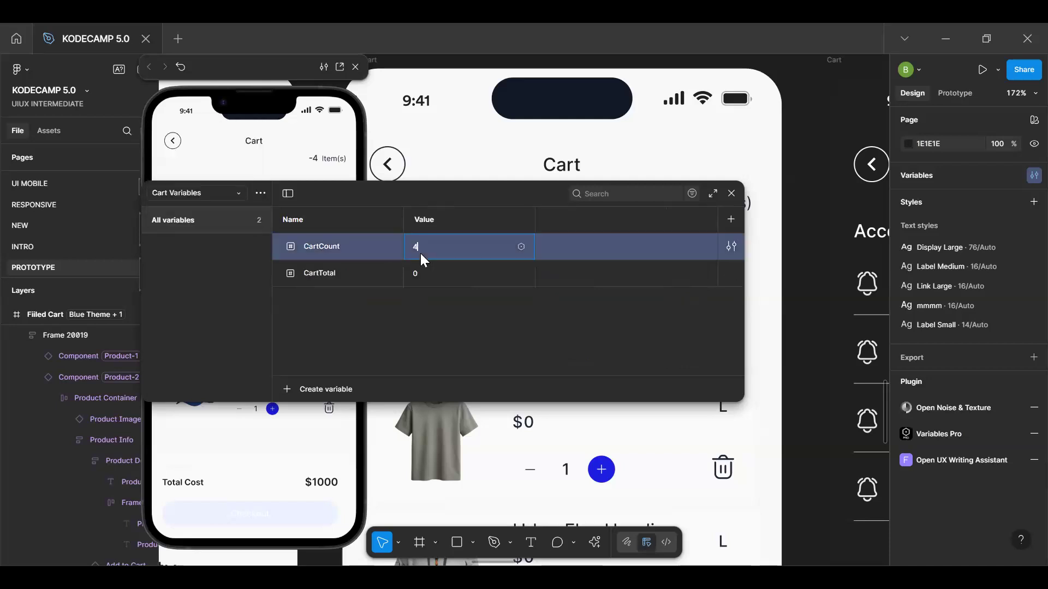
pyautogui.write('4')
pyautogui.click(731, 193)
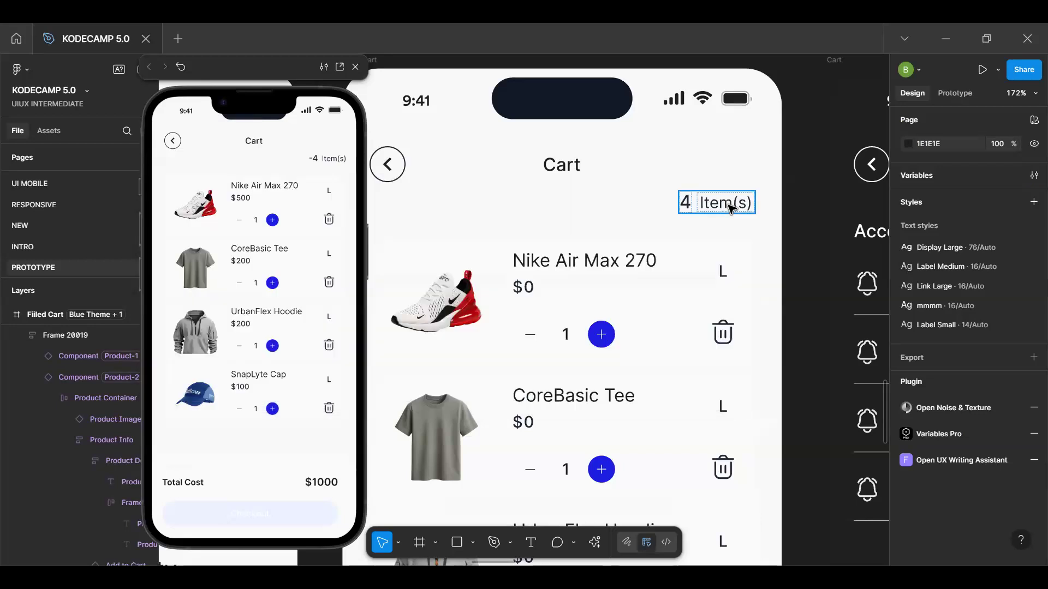
pyautogui.click(257, 220)
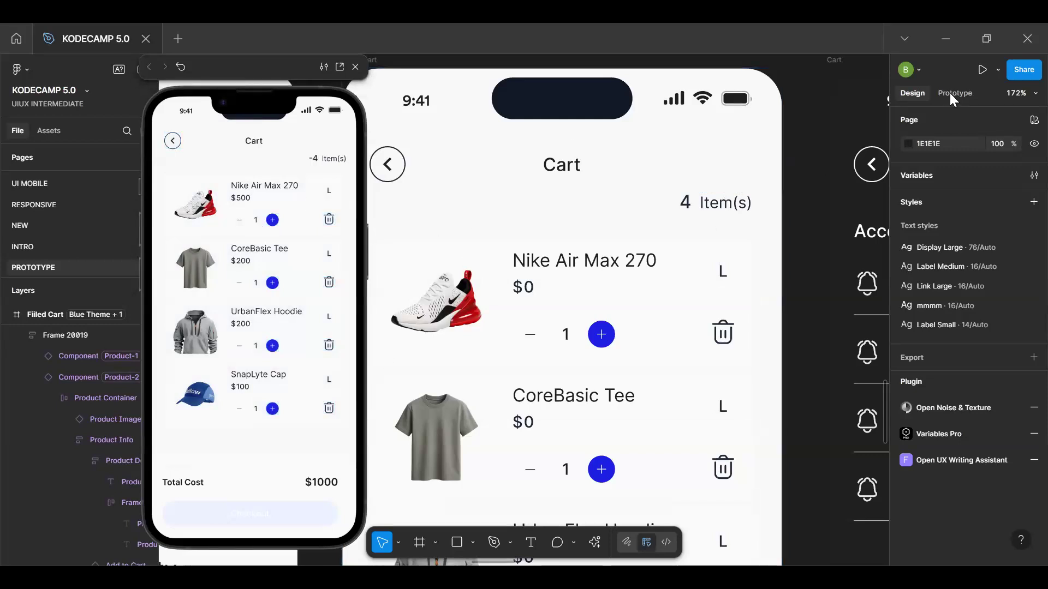
# Go to the main component of the Nike Air Max 270 product and check its delete icon's tap actions for ProductVisible and CartCount
pyautogui.click(702, 292)
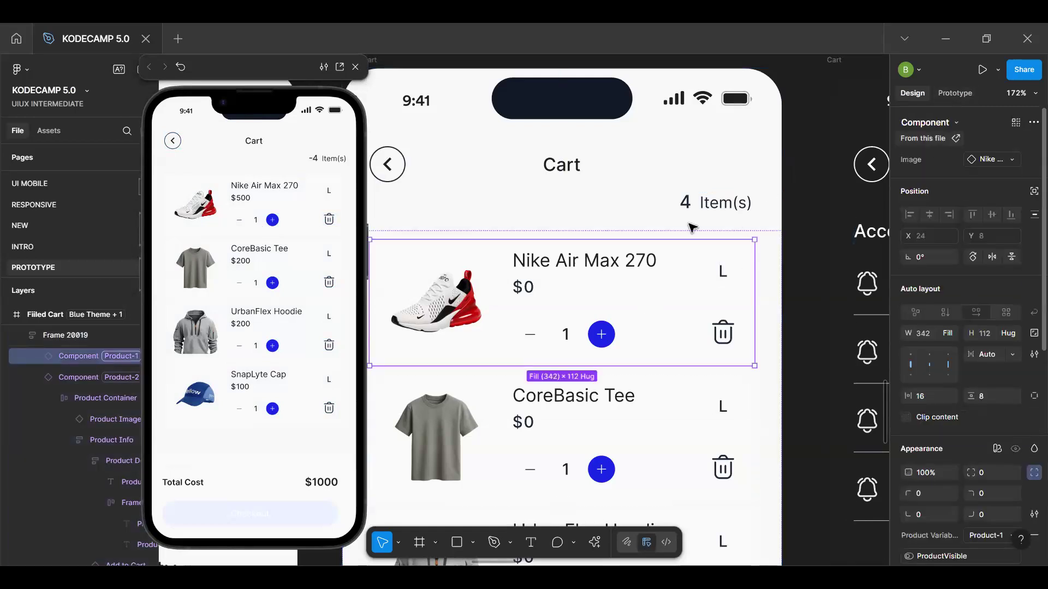
pyautogui.hotkey('ctrl', 'alt', 'shift', 'k')
pyautogui.doubleClick(716, 322)
pyautogui.click(718, 323)
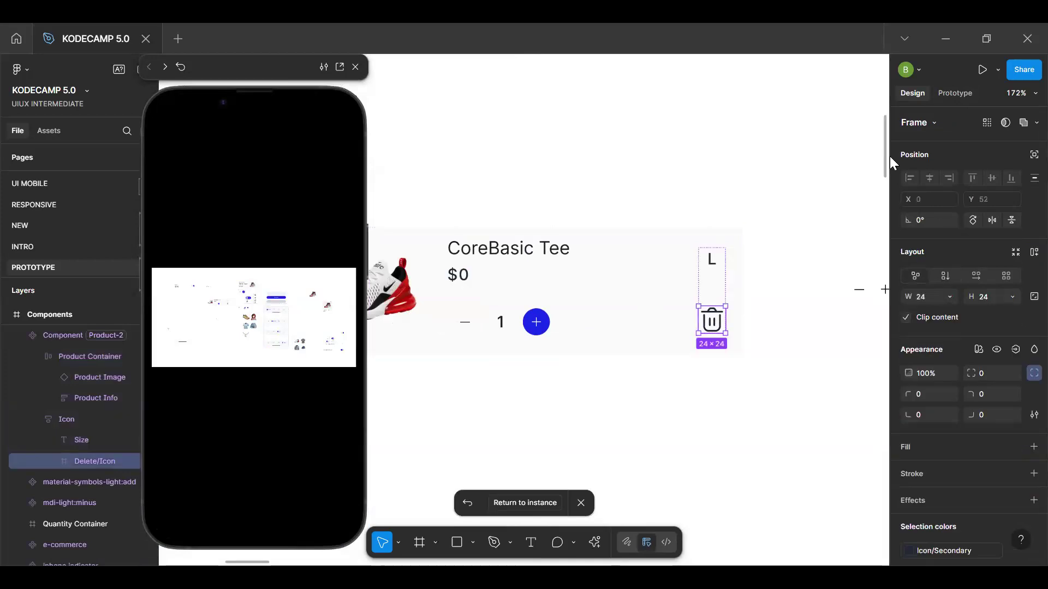
pyautogui.click(955, 93)
pyautogui.click(960, 144)
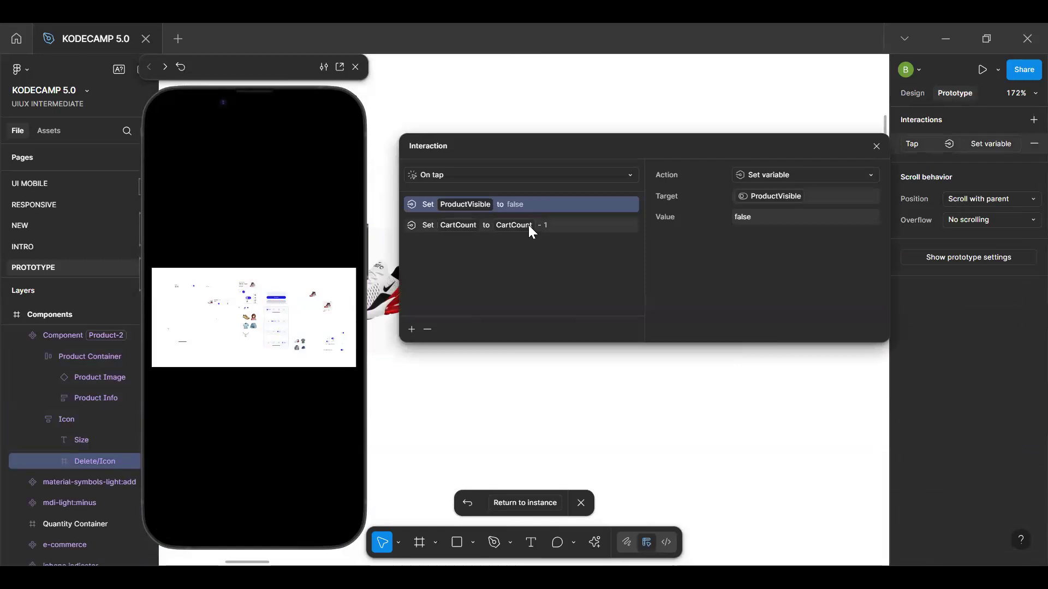
pyautogui.click(529, 225)
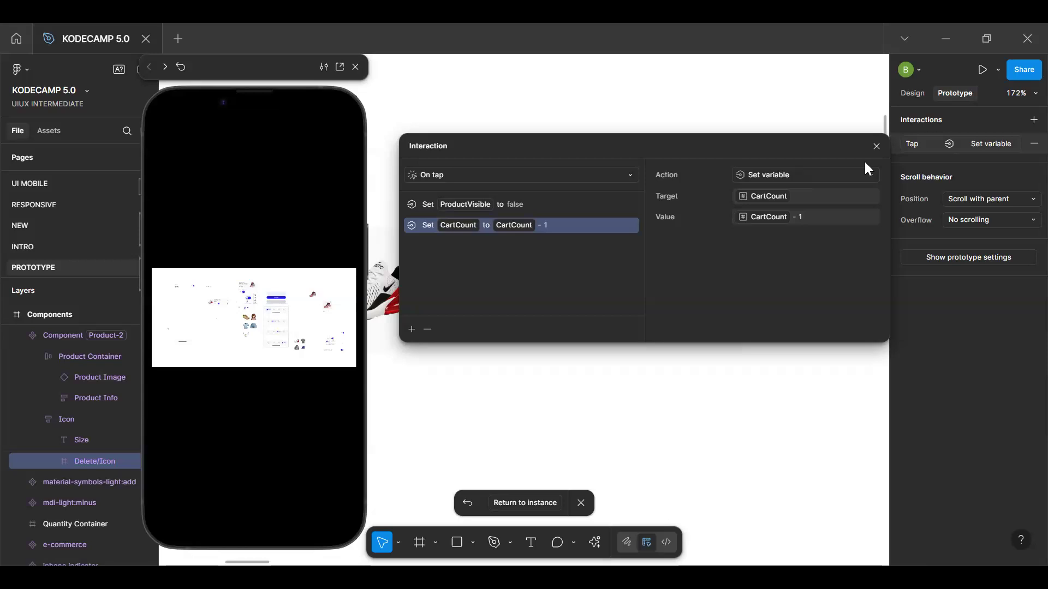
pyautogui.click(876, 147)
# Remove the CartCount action from the main product component's After delay interaction and return to the product instance in the Filled Cart
pyautogui.scroll(-5, 634, 163)
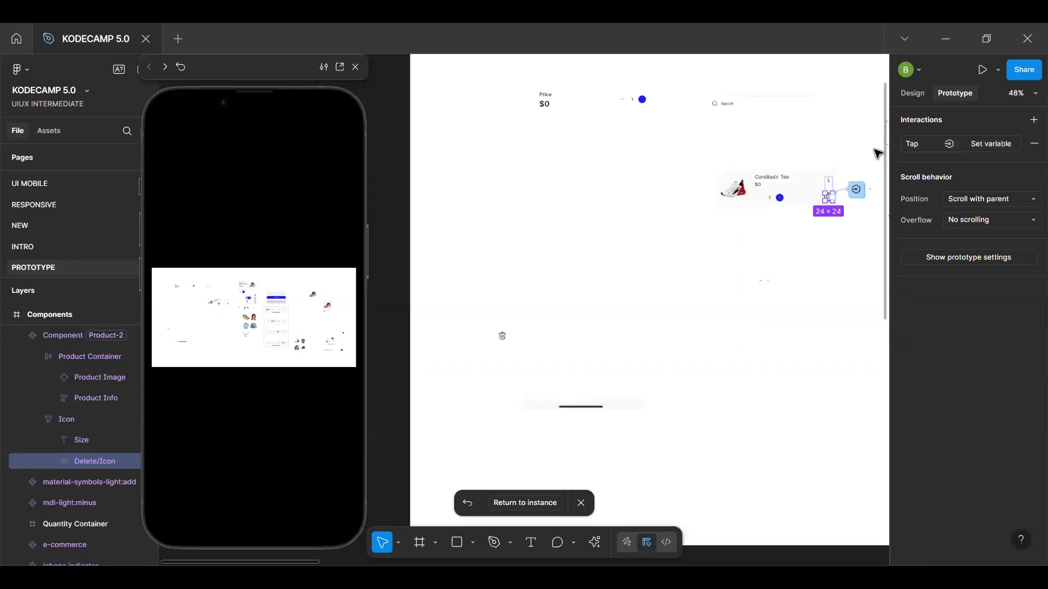
pyautogui.click(634, 163)
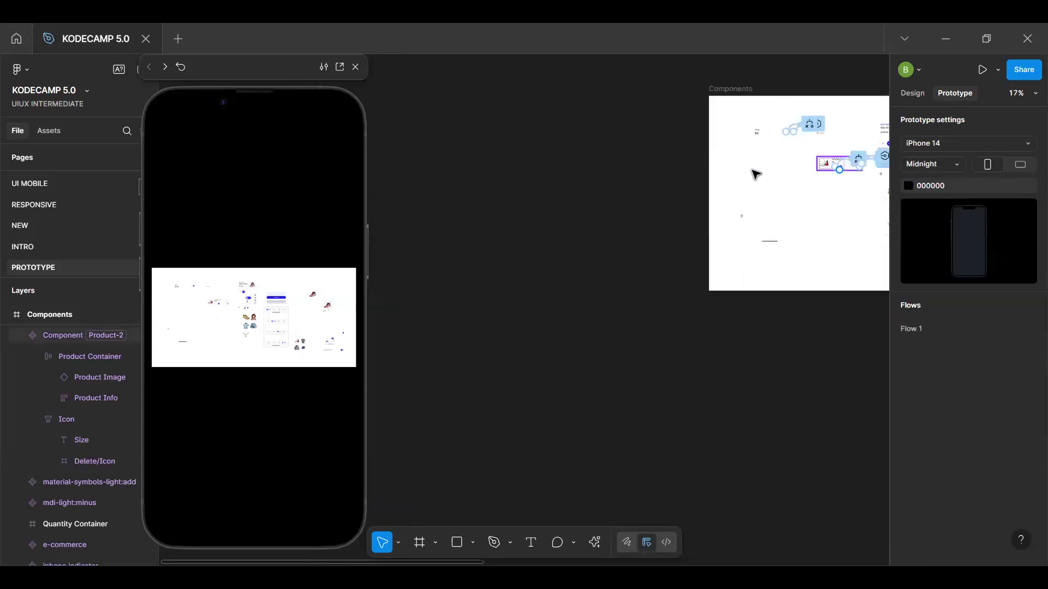
pyautogui.hscroll(3, 756, 173)
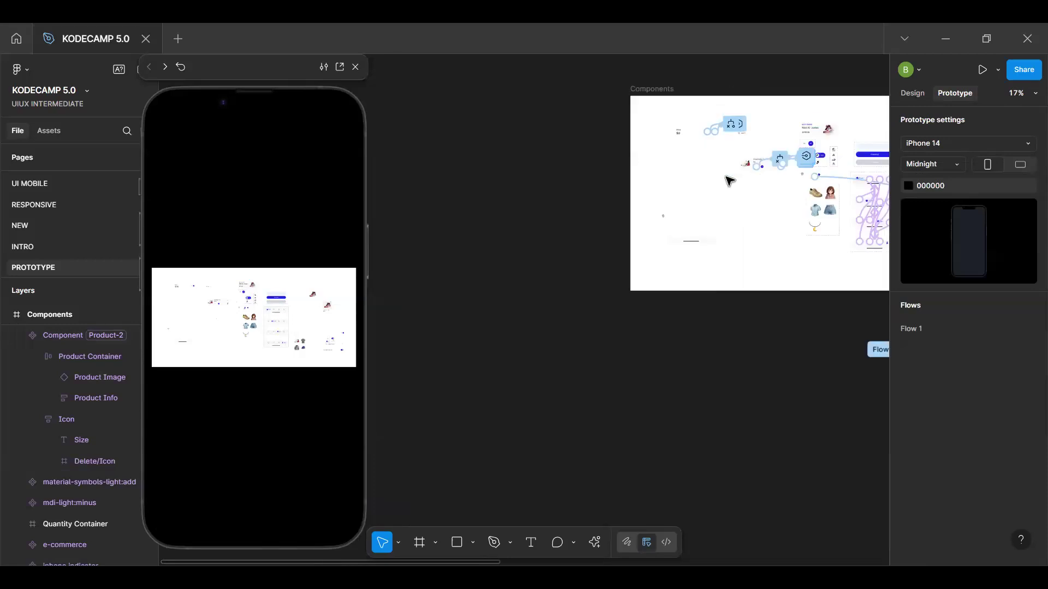
pyautogui.scroll(10, 730, 181)
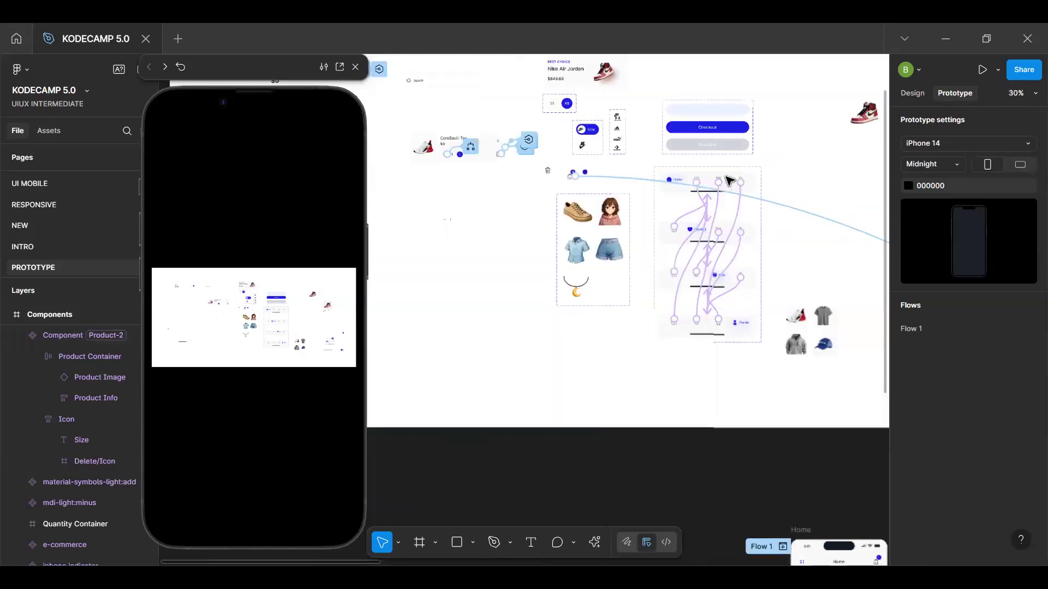
pyautogui.scroll(-4, 730, 181)
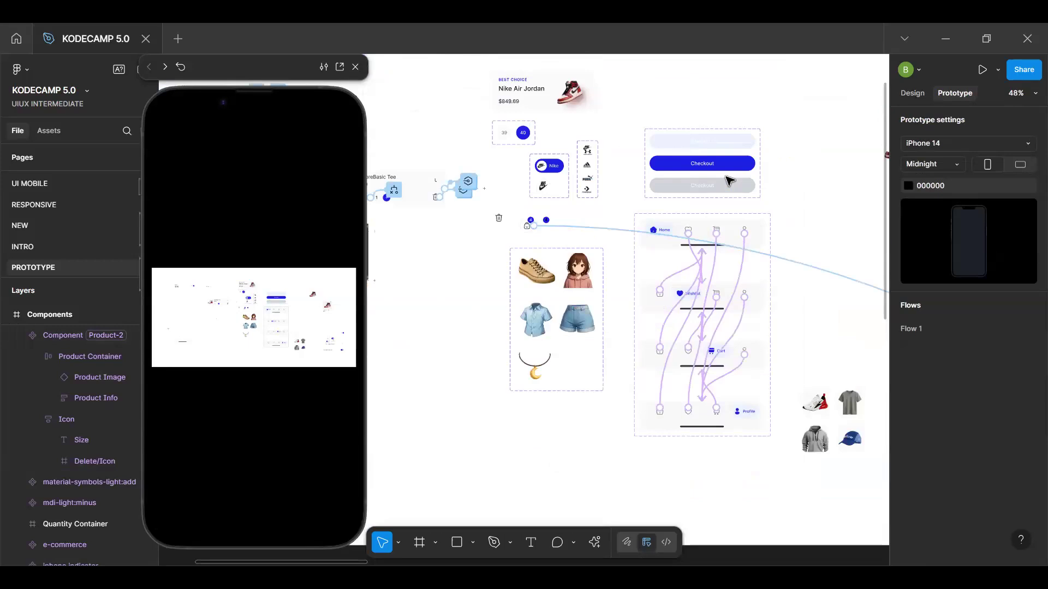
pyautogui.hscroll(-5, 730, 180)
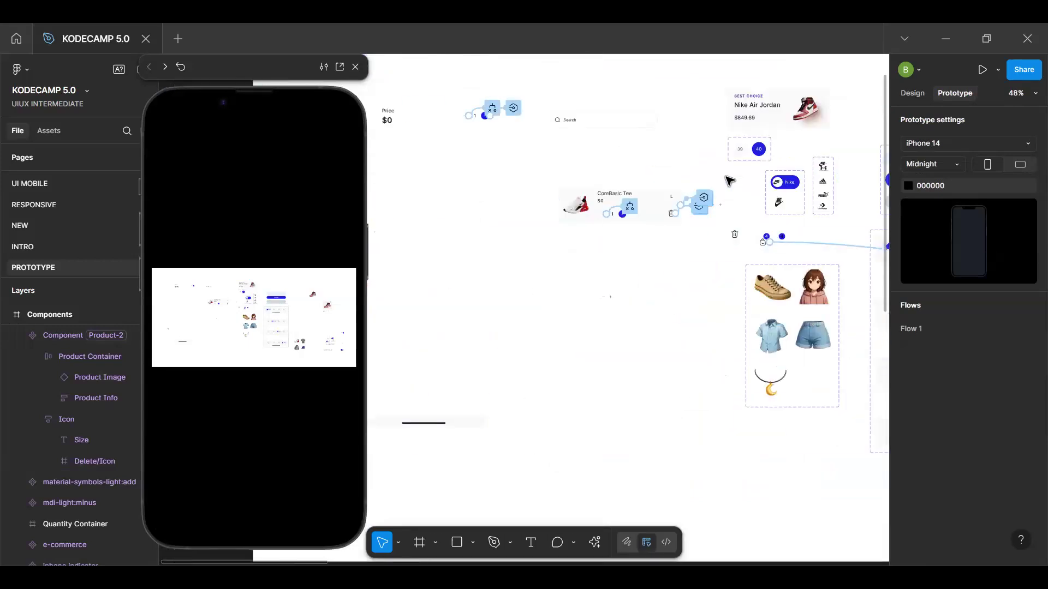
pyautogui.scroll(7, 769, 219)
pyautogui.click(764, 203)
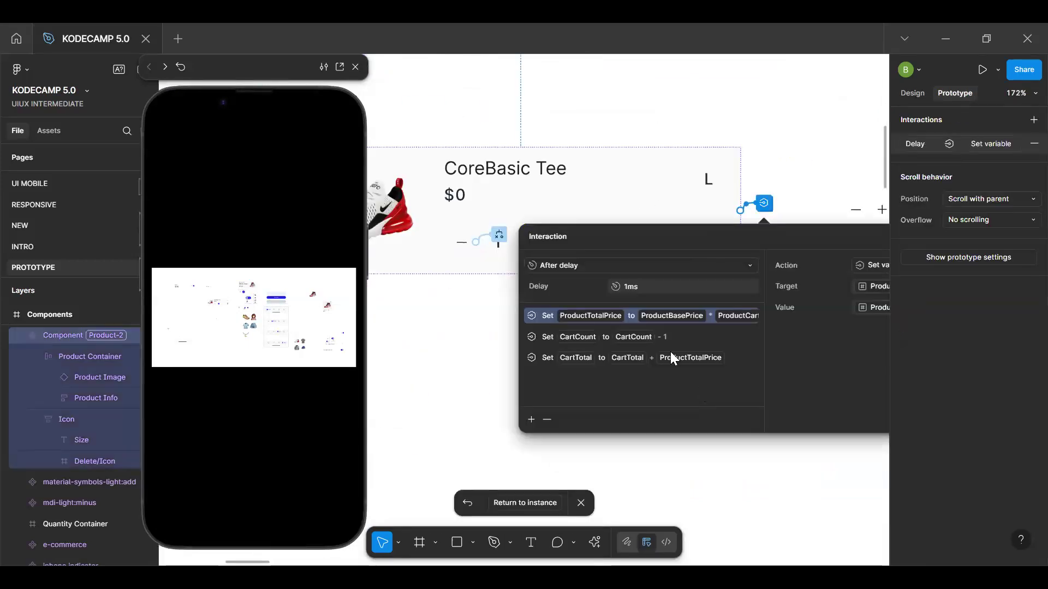
pyautogui.click(674, 334)
pyautogui.click(548, 419)
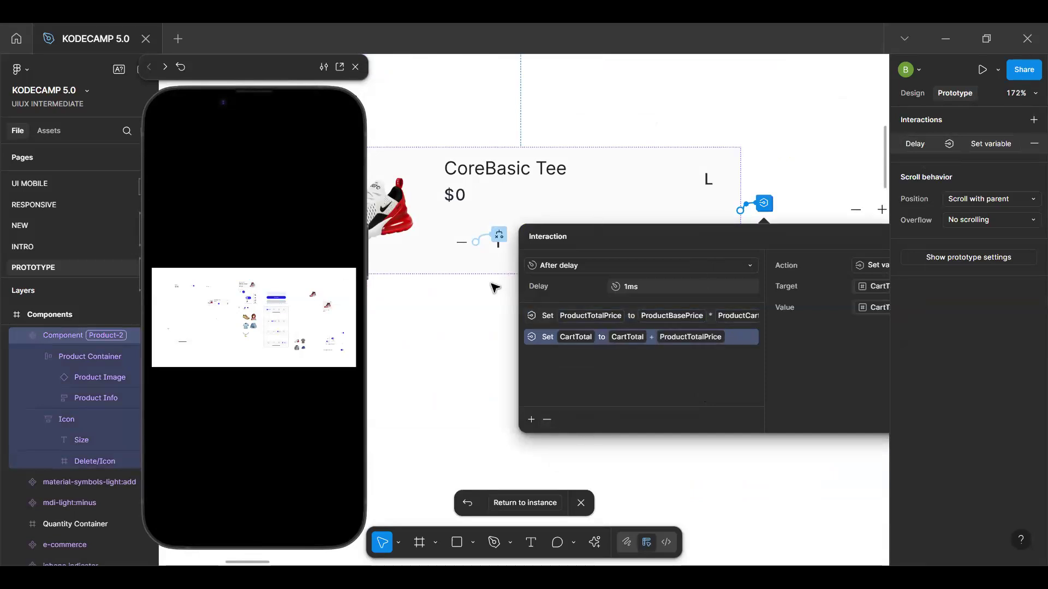
pyautogui.click(534, 509)
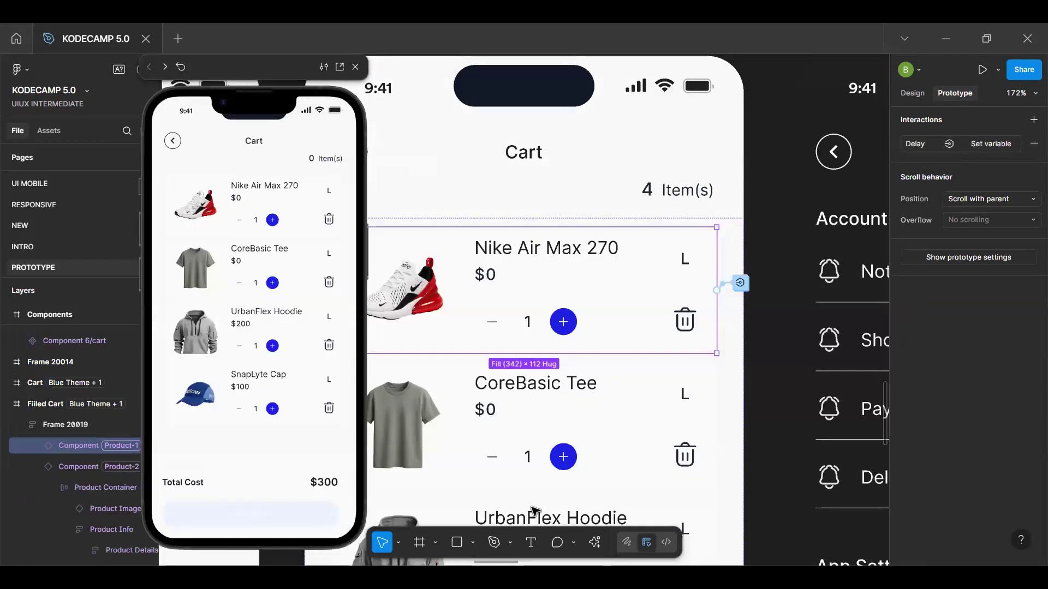
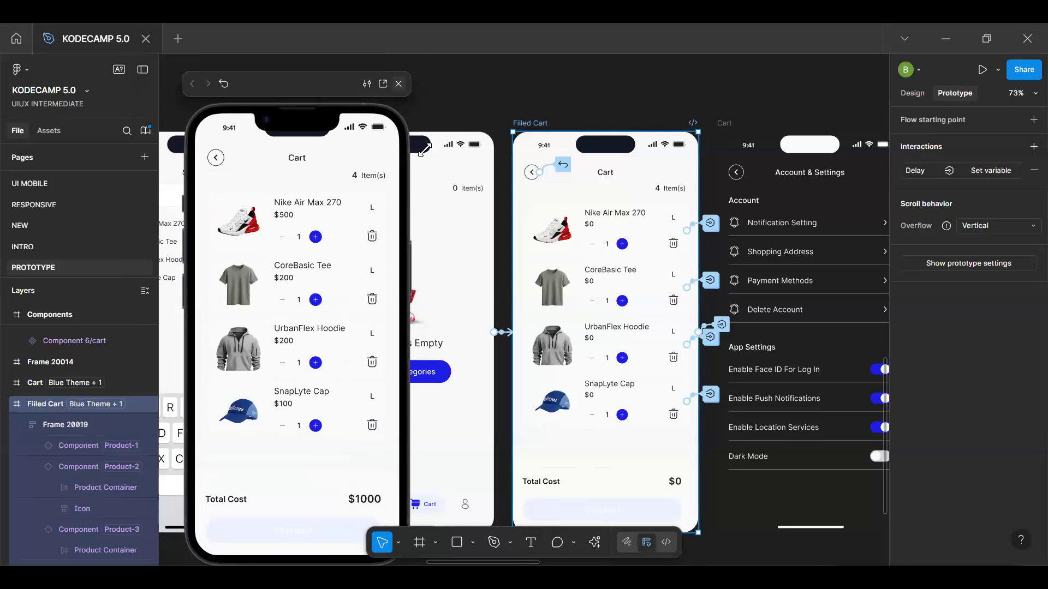
# Inspect the variable binding of the item count number above the products in the Filled Cart
pyautogui.click(600, 88)
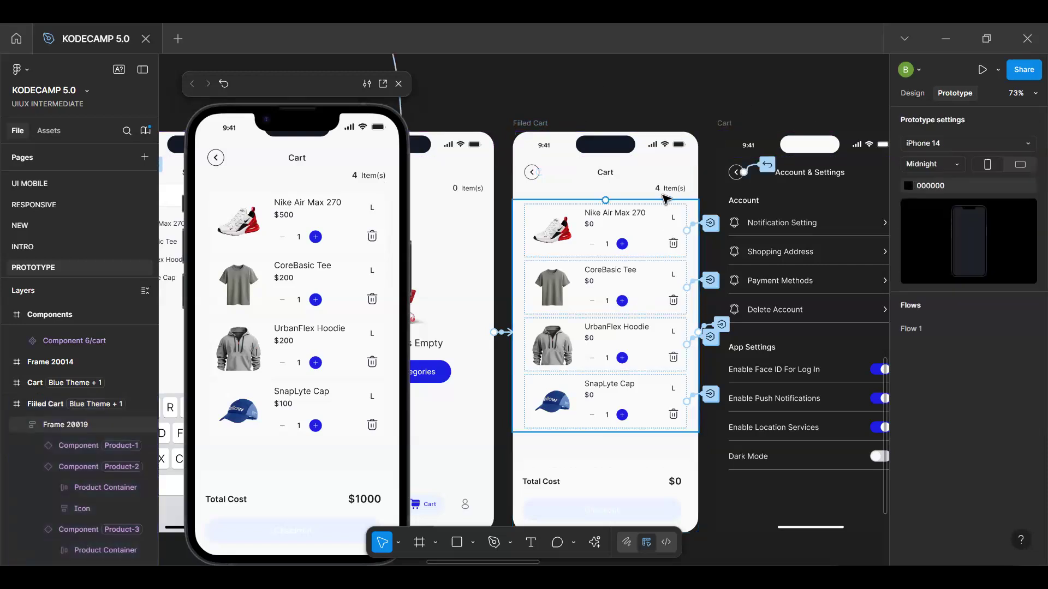
pyautogui.scroll(5, 655, 184)
pyautogui.hotkey('shift', 'e')
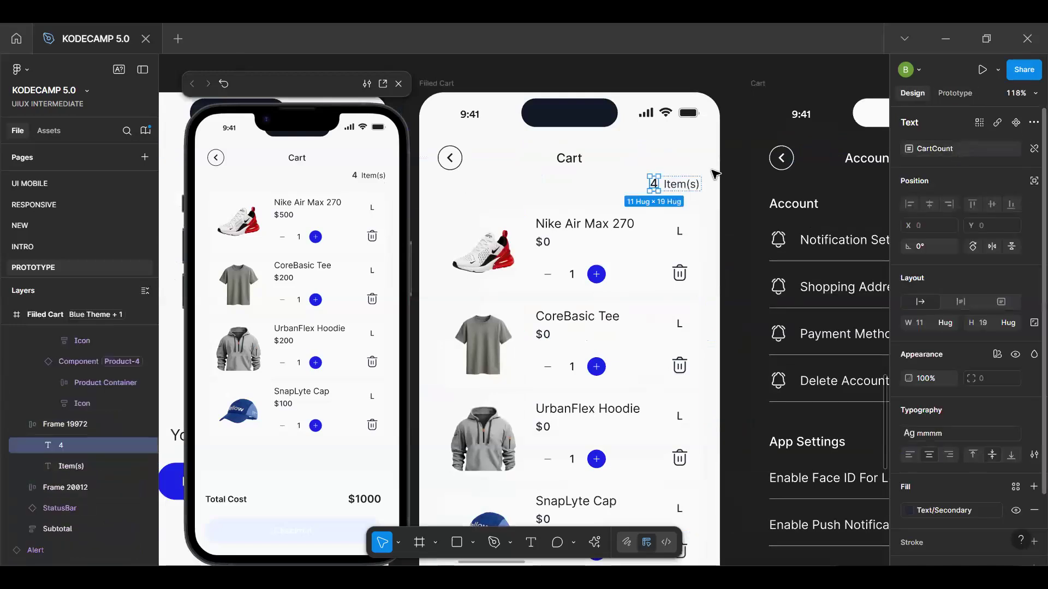
# Go to the main component of the Nike Air Max 270 product and review its delete icon's On tap variable actions
pyautogui.click(597, 255)
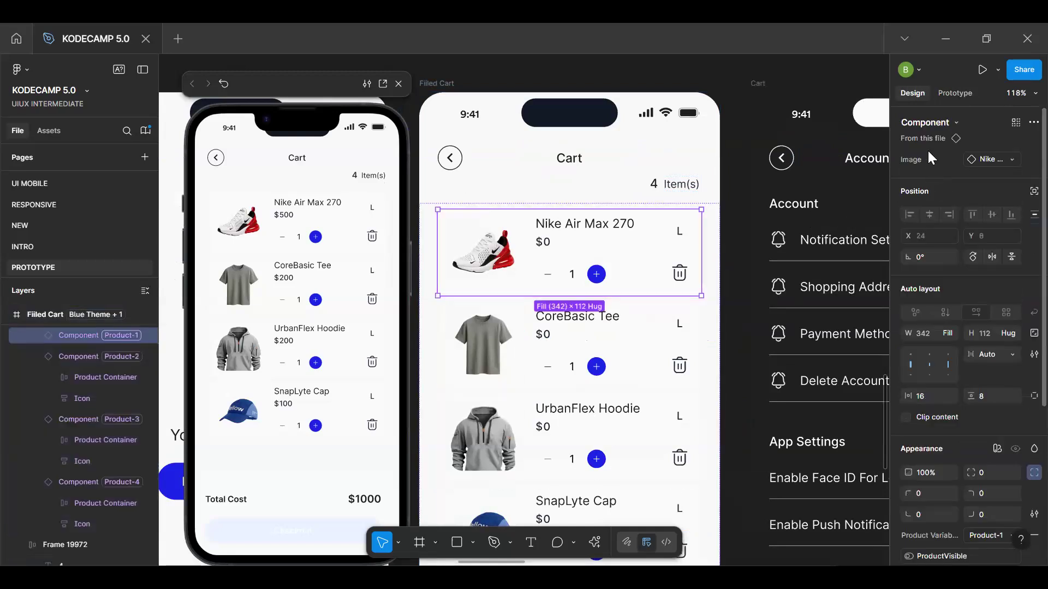
pyautogui.click(929, 140)
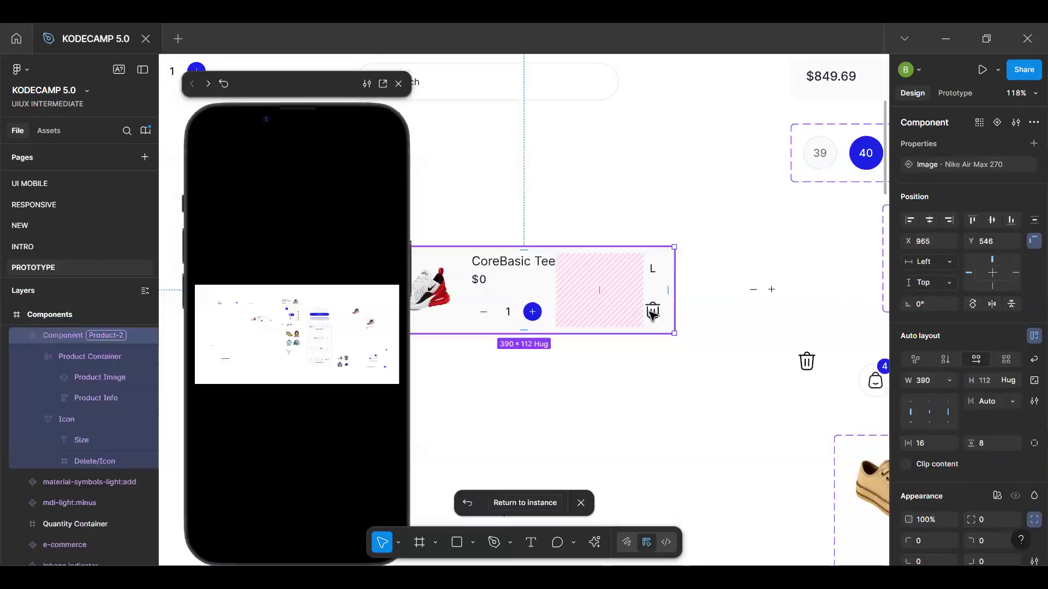
pyautogui.scroll(2, 649, 313)
pyautogui.keyDown('ctrl'); pyautogui.click(656, 313); pyautogui.keyUp('ctrl')
pyautogui.click(704, 316)
pyautogui.doubleClick(660, 315)
pyautogui.doubleClick(661, 315)
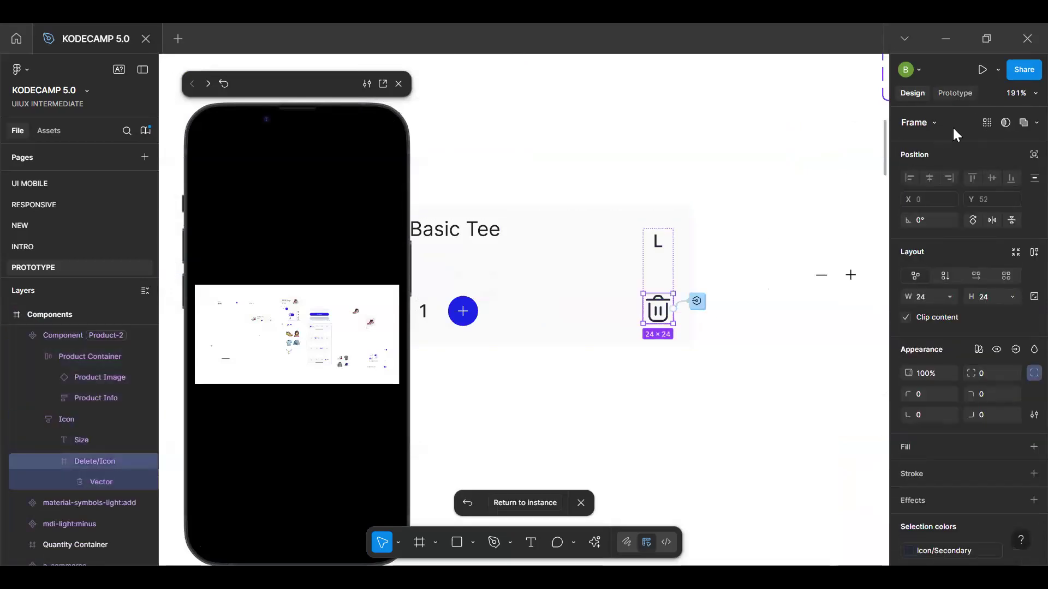
pyautogui.click(955, 93)
pyautogui.click(980, 144)
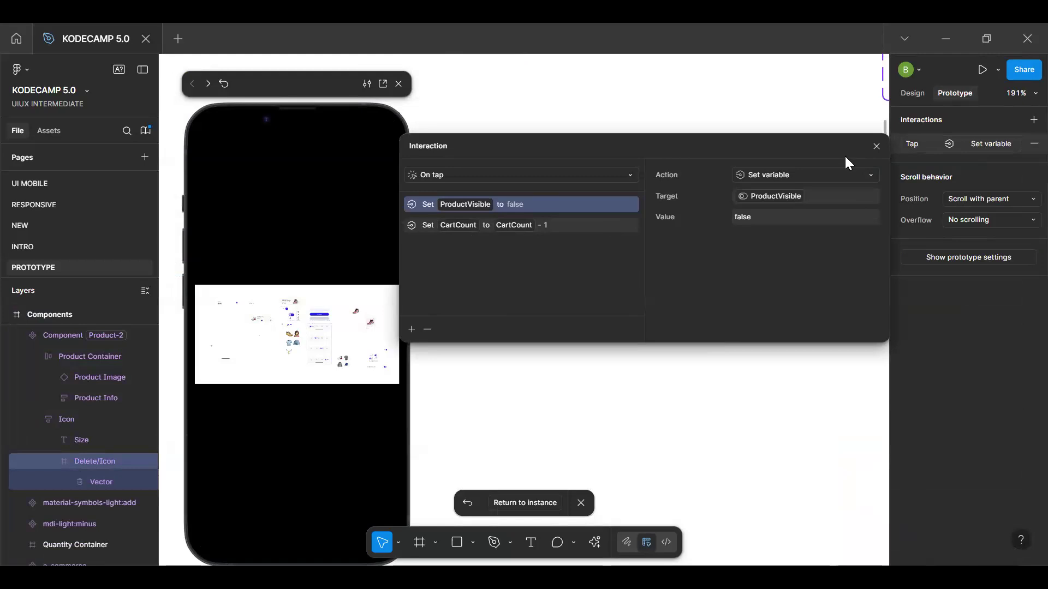
pyautogui.click(876, 147)
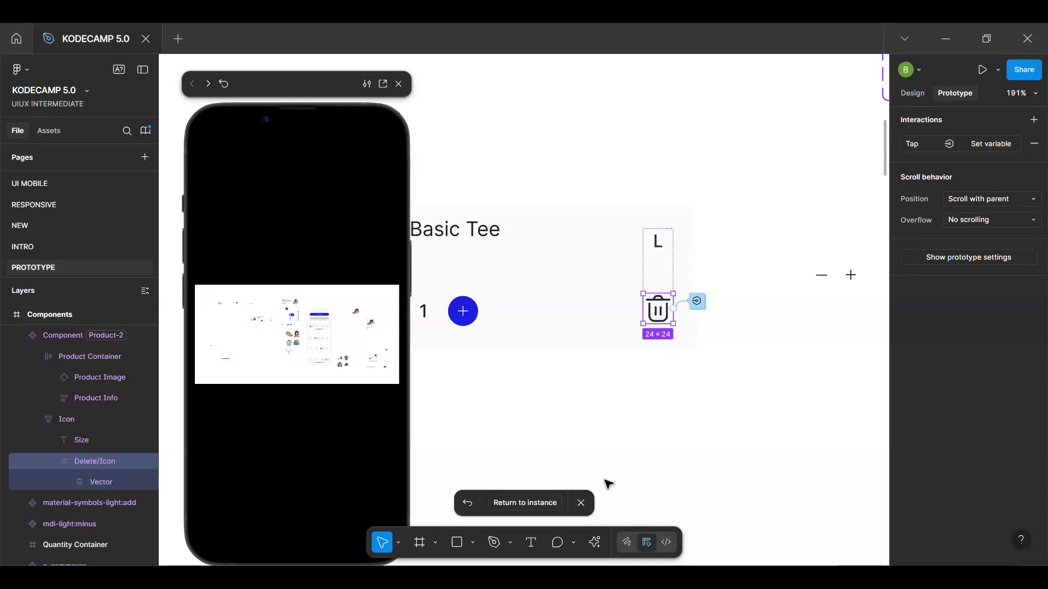
# Return to the product instance and test deleting the Nike Air Max 270 in the Filled Cart preview
pyautogui.click(536, 506)
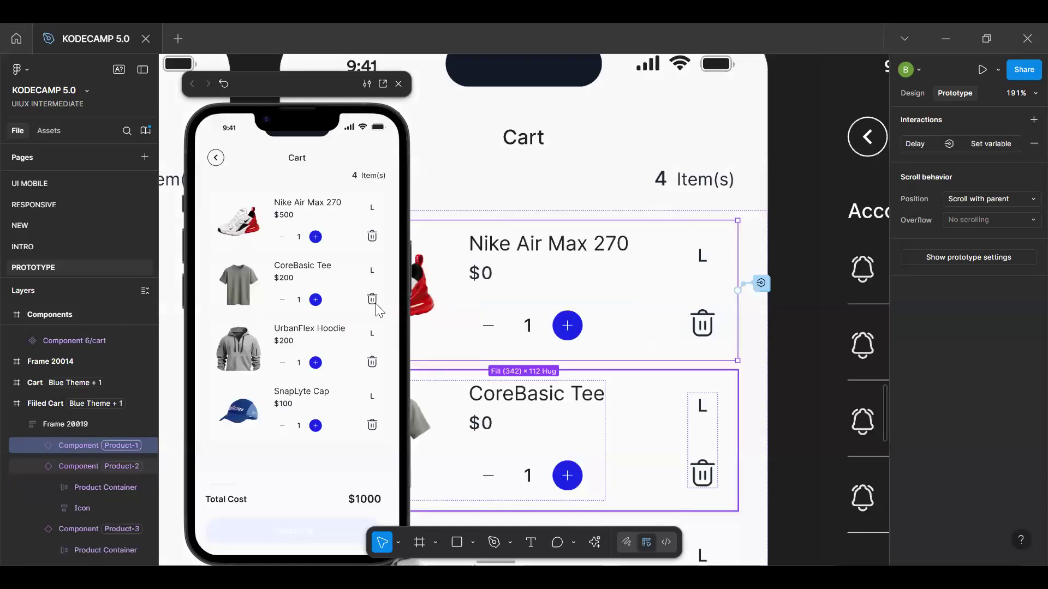
pyautogui.click(372, 240)
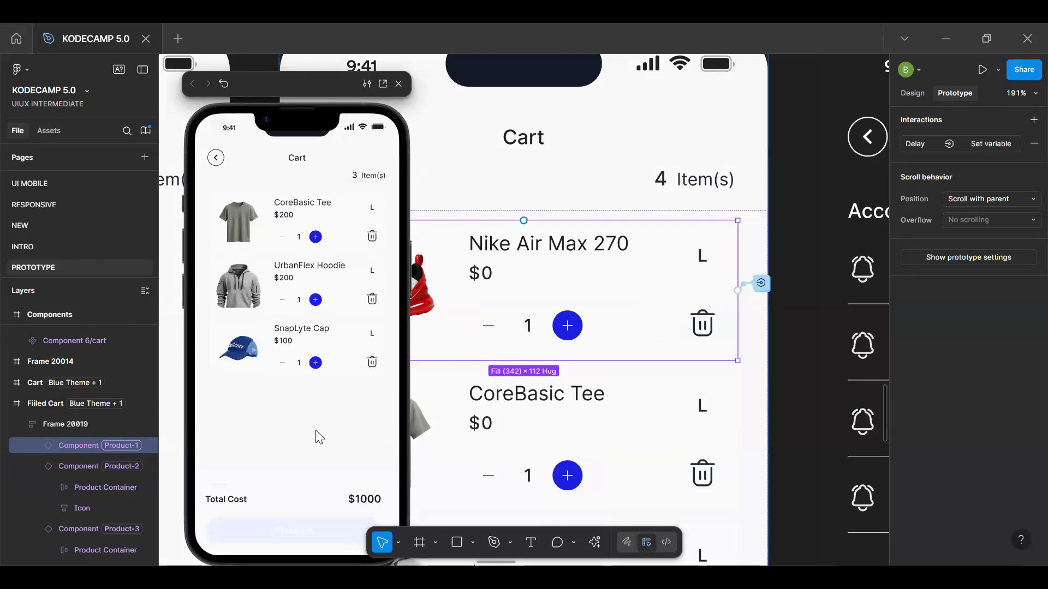
# Add a Set variable action targeting CartTotal to the On tap interaction of the main product component's delete icon
pyautogui.click(914, 95)
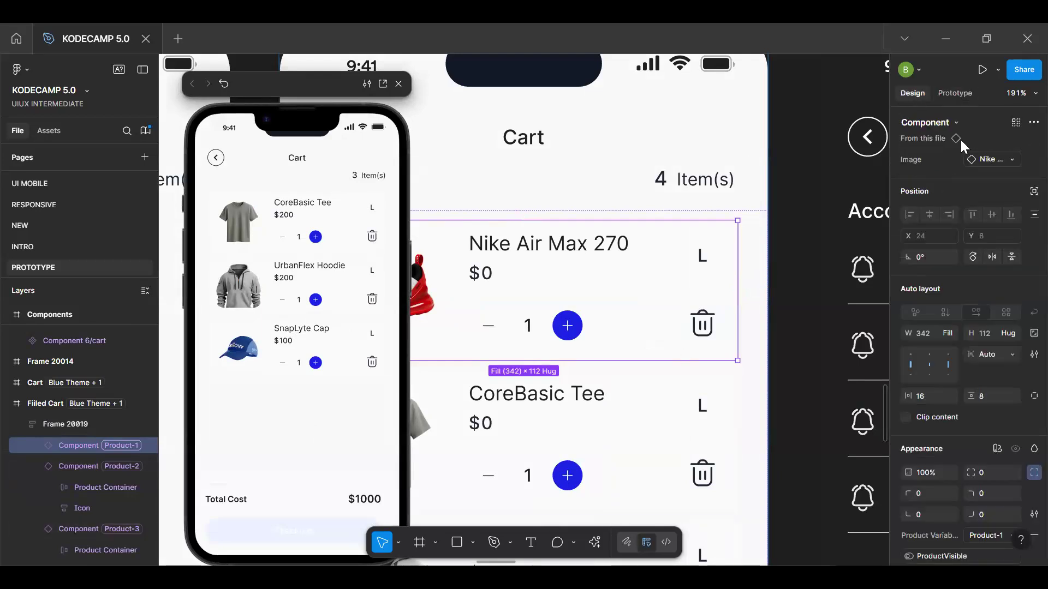
pyautogui.click(931, 141)
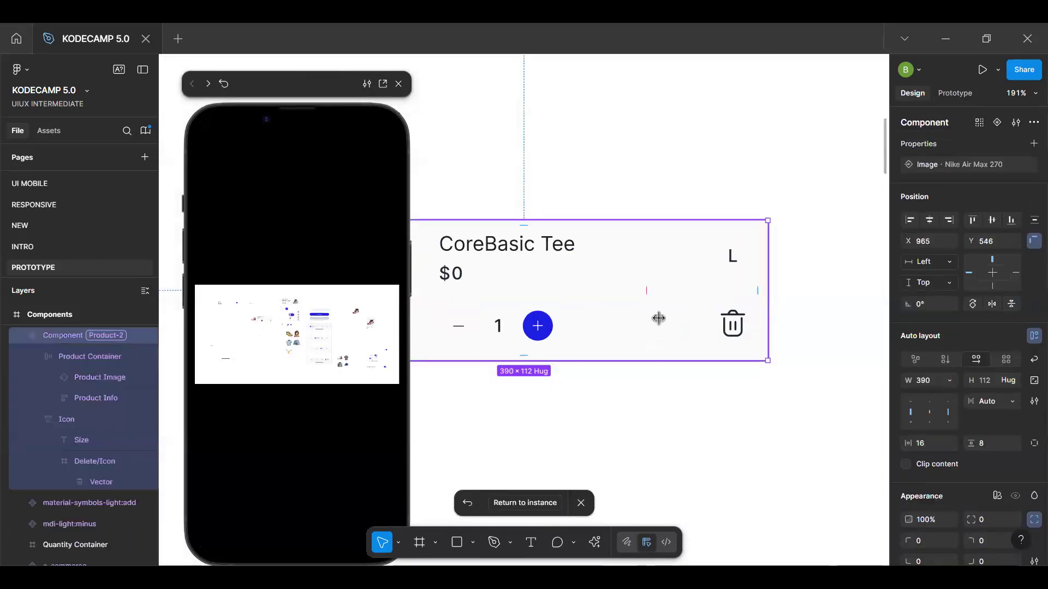
pyautogui.click(733, 326)
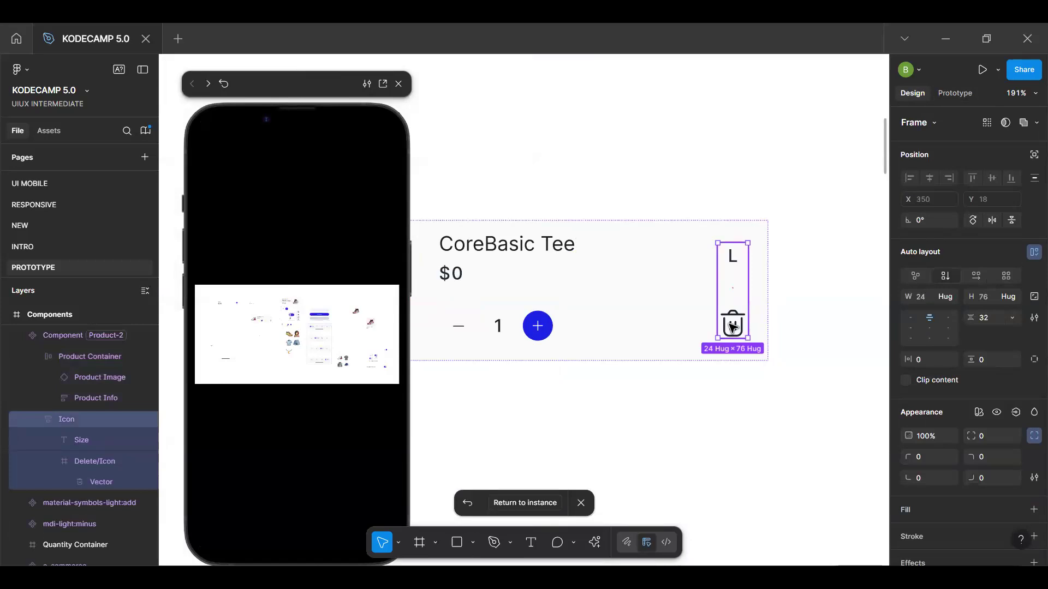
pyautogui.click(733, 327)
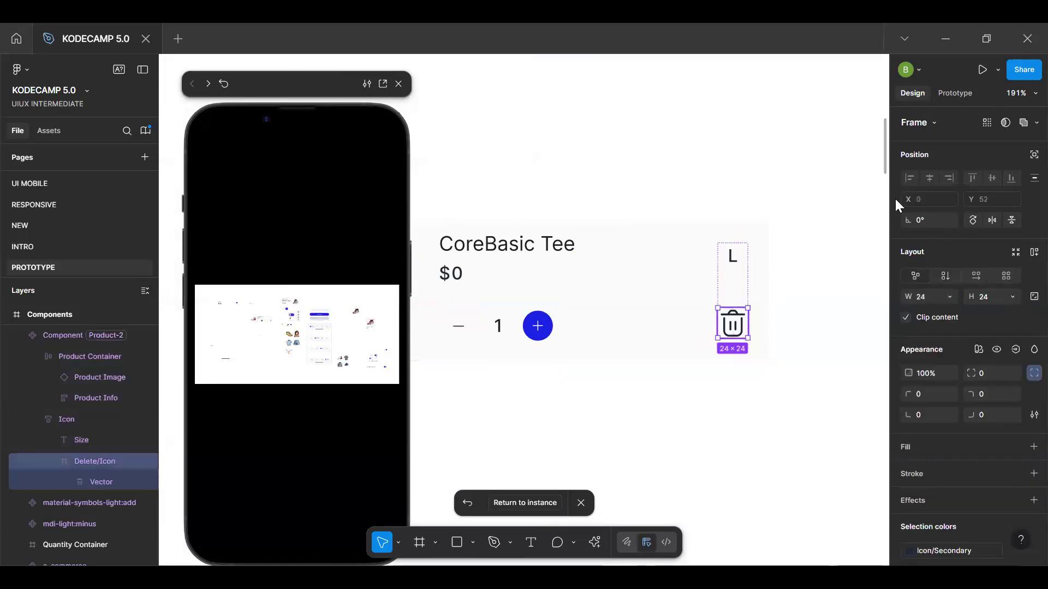
pyautogui.click(962, 92)
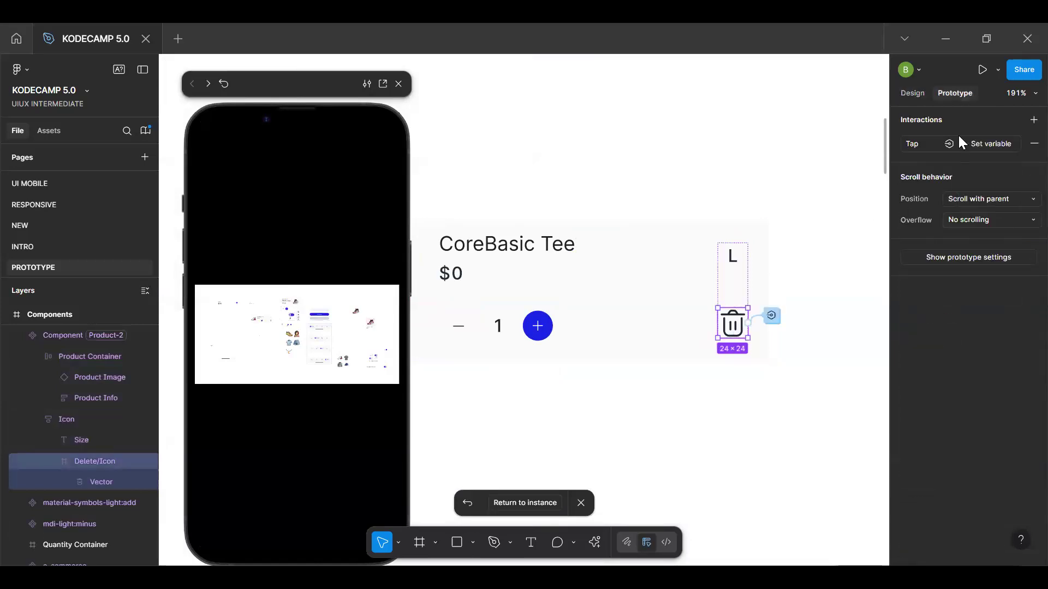
pyautogui.click(980, 143)
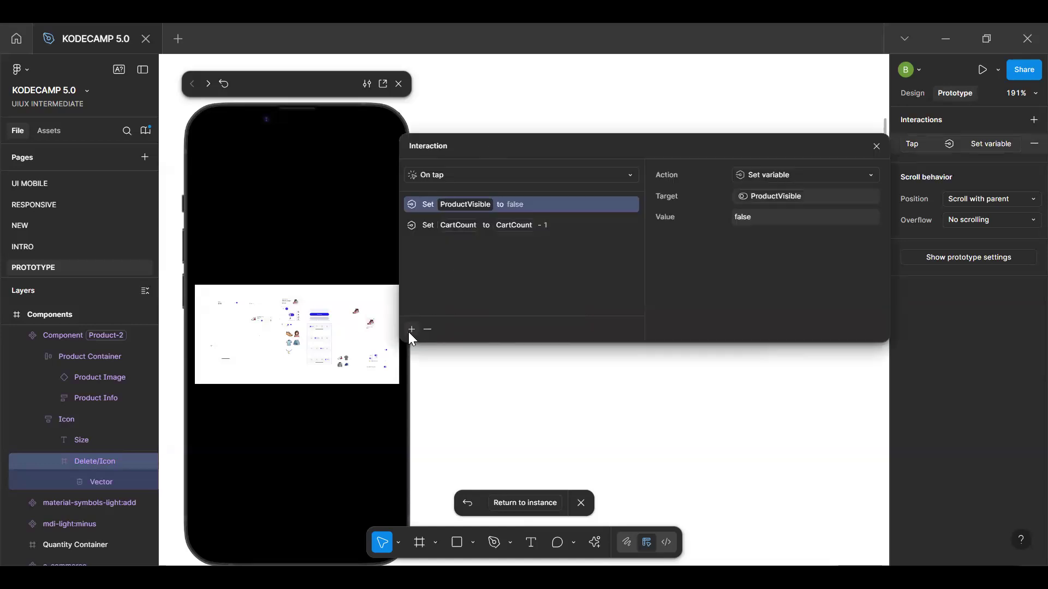
pyautogui.click(411, 329)
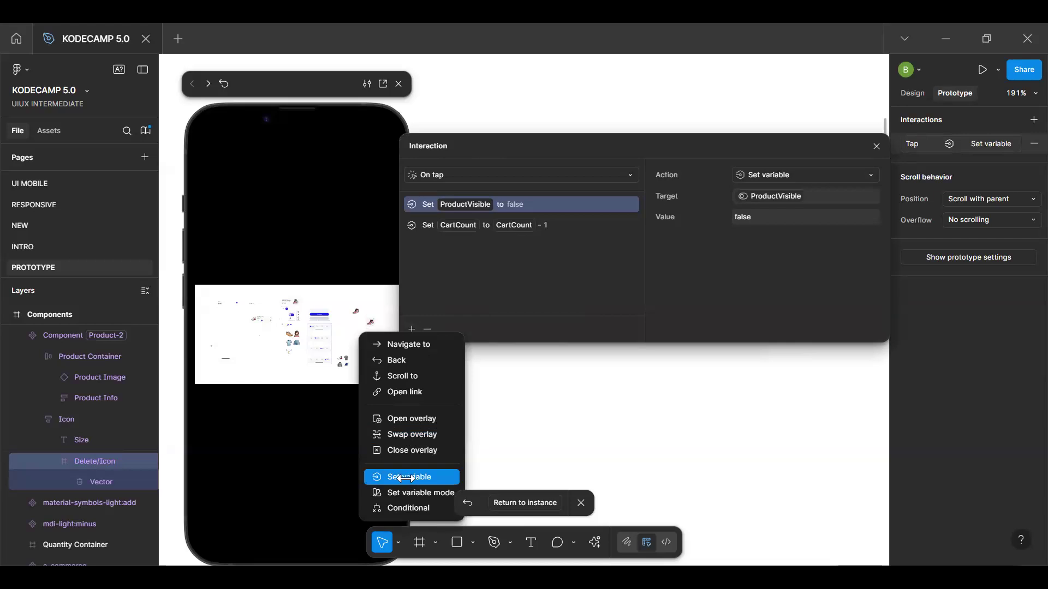
pyautogui.click(406, 478)
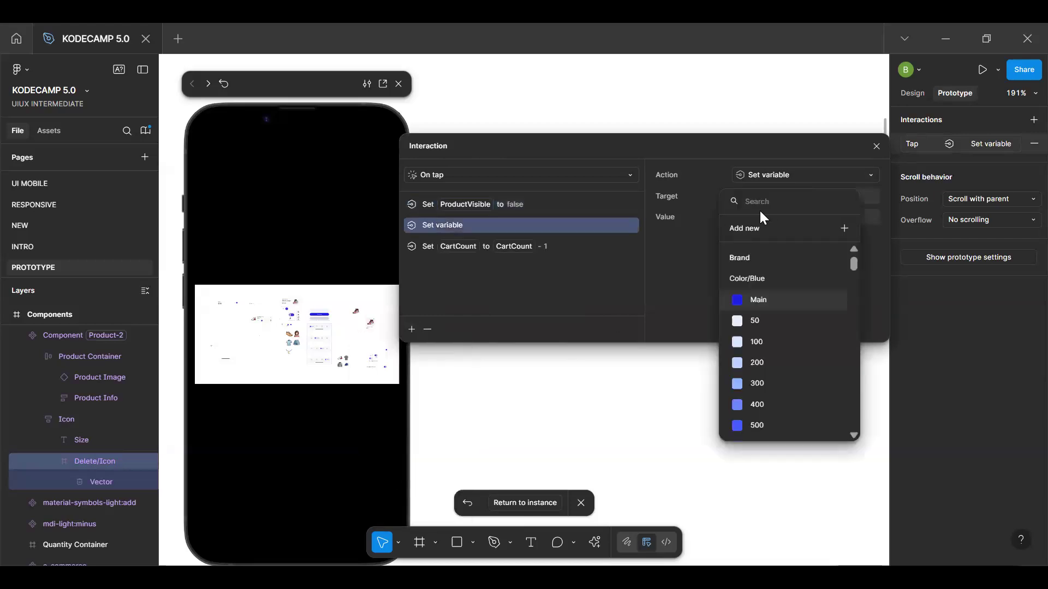
pyautogui.write('cart')
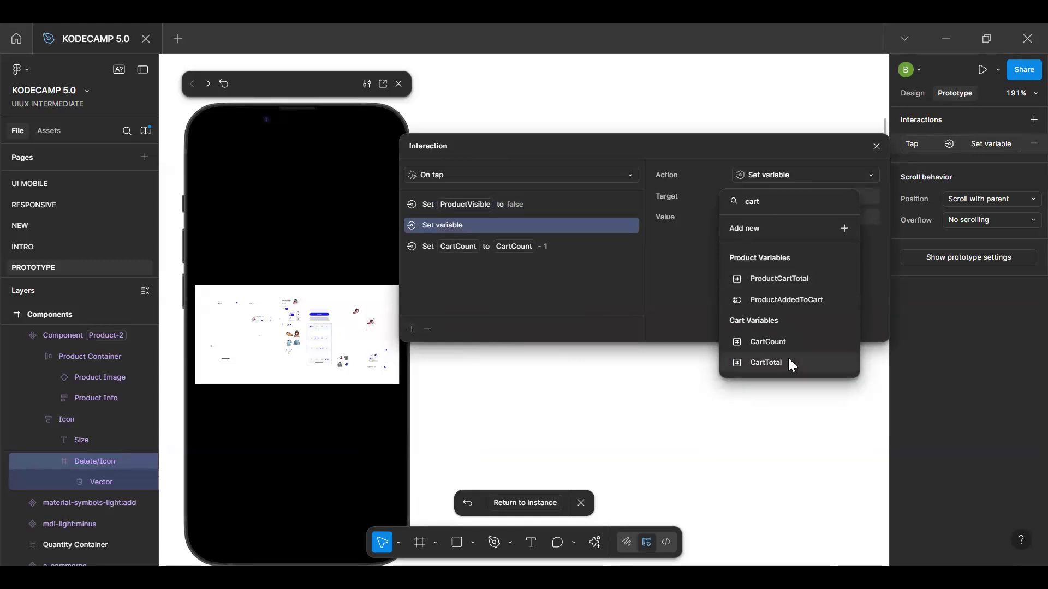
pyautogui.click(789, 362)
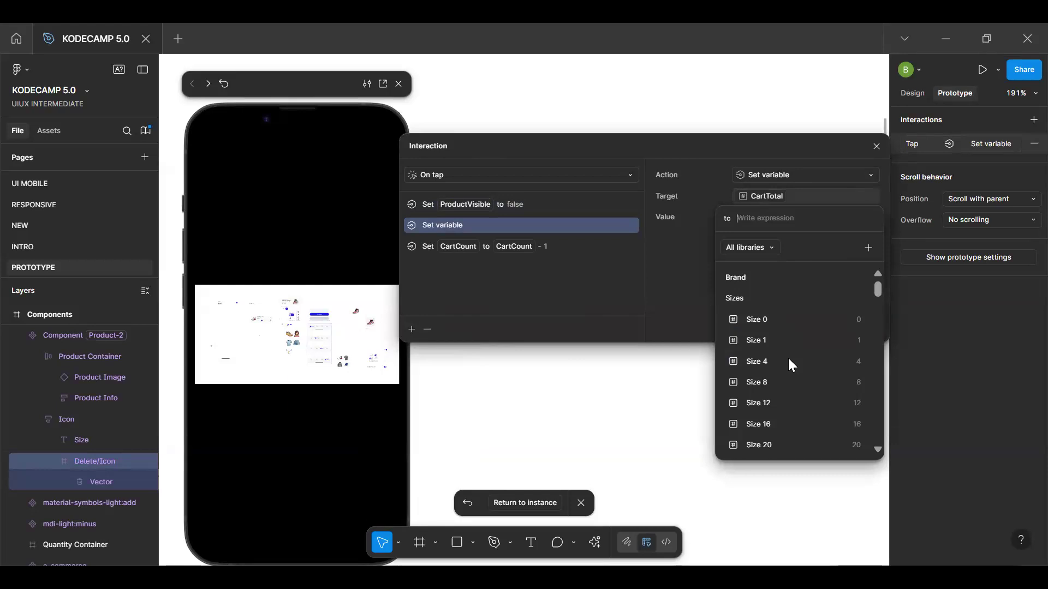
# Set the value of the new CartTotal action to the expression CartTotal - ProductBasePrice
pyautogui.write('cart')
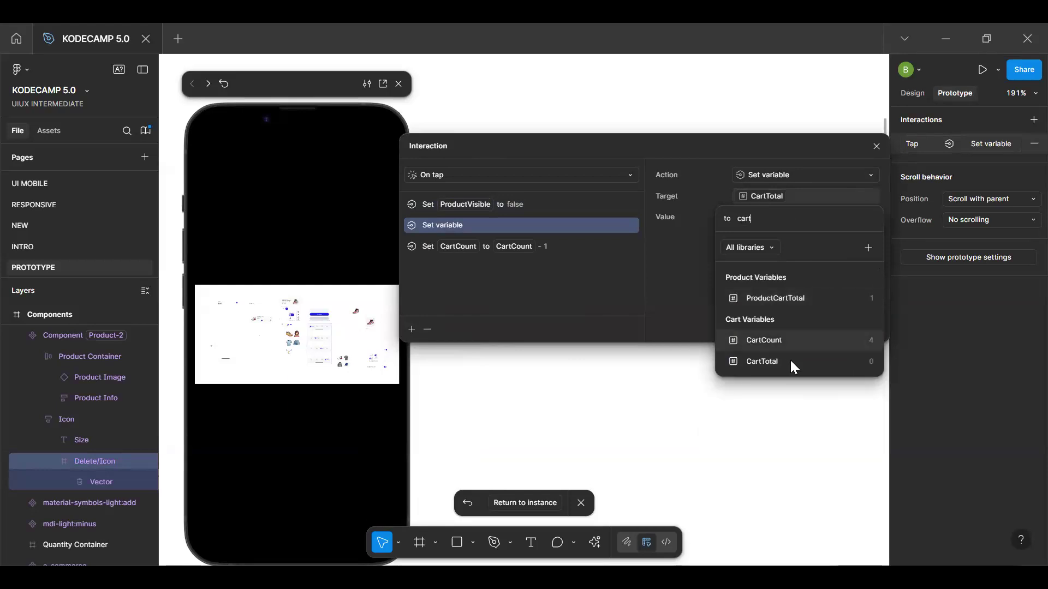
pyautogui.click(791, 360)
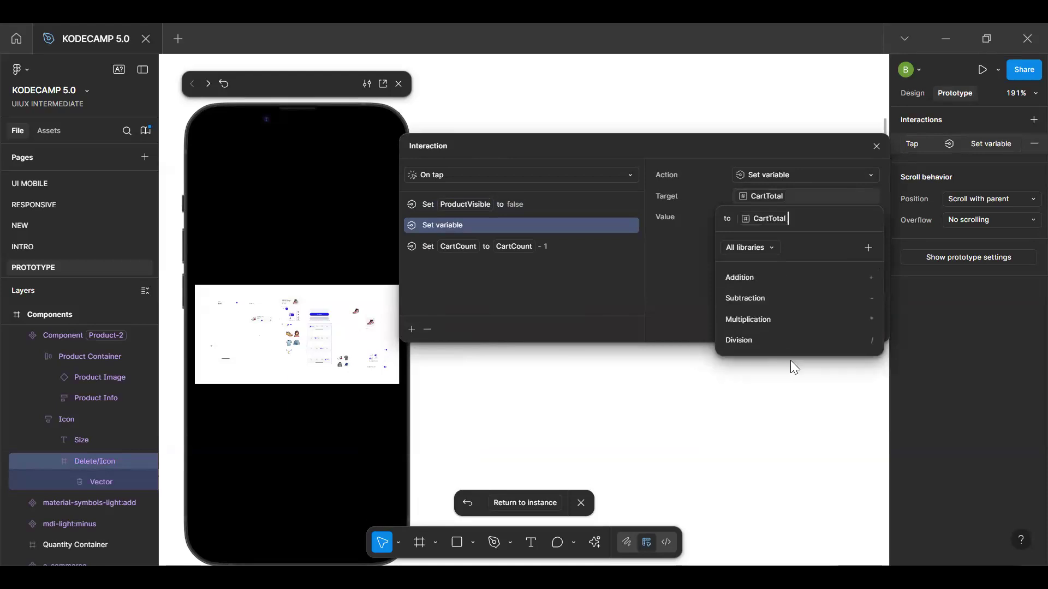
pyautogui.write('- ')
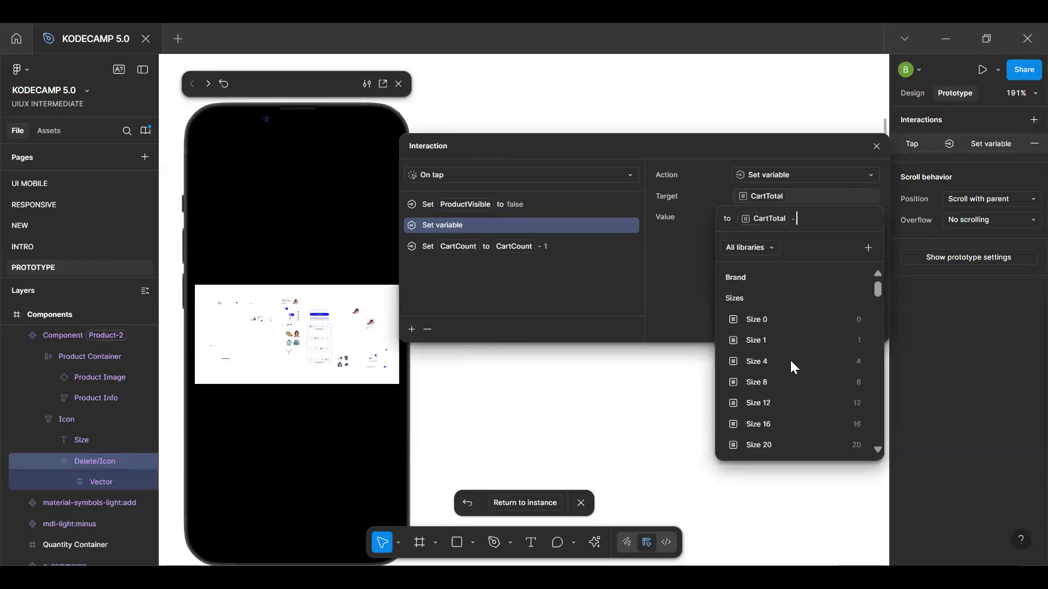
pyautogui.write('pr')
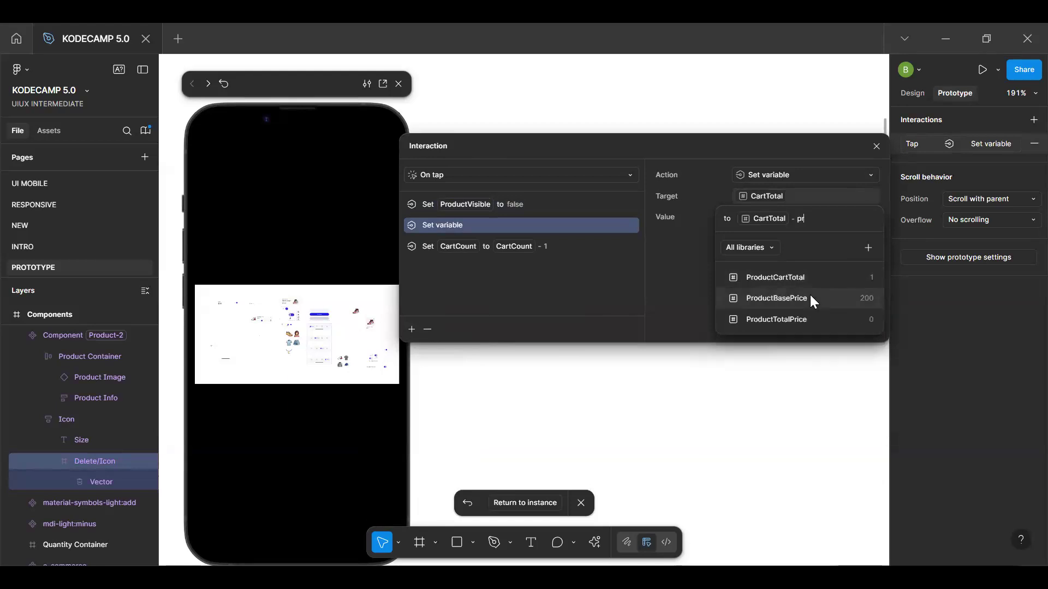
pyautogui.click(810, 297)
pyautogui.press('Return')
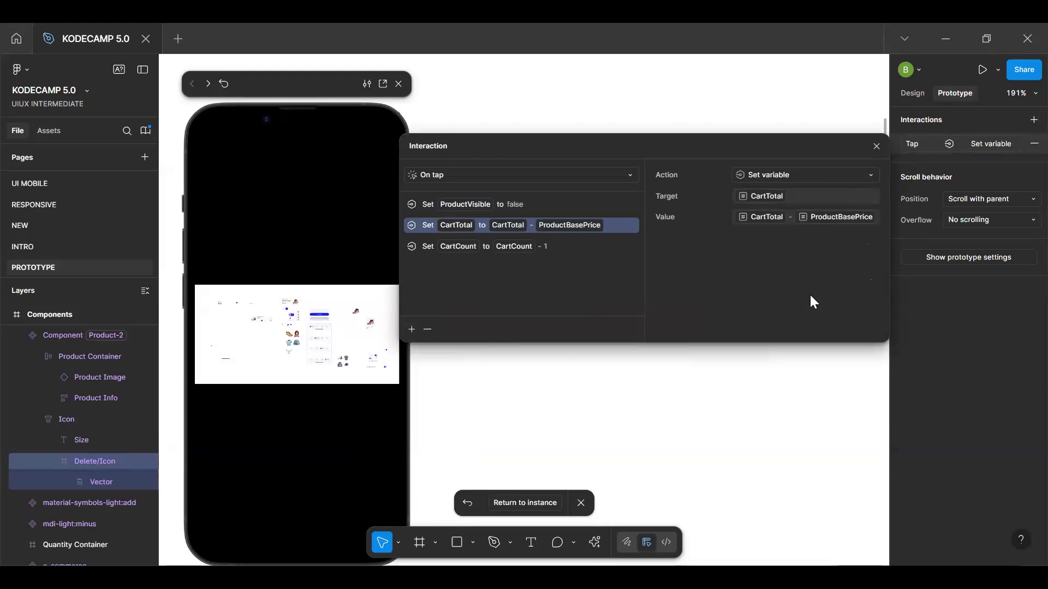
# Return to the product instance and test the total cost by deleting all four products one by one in the preview
pyautogui.click(539, 515)
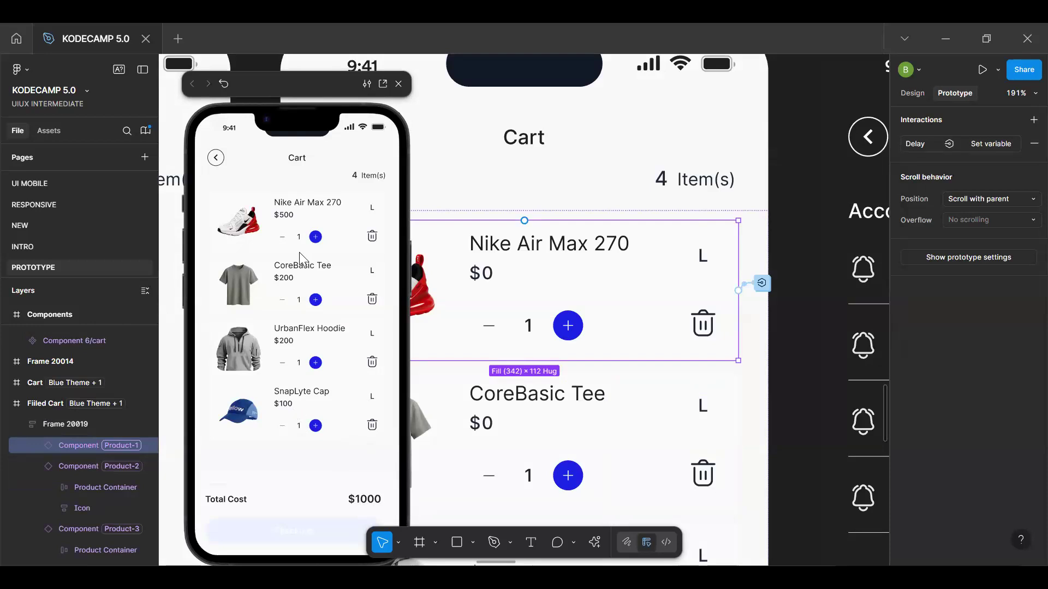
pyautogui.click(372, 424)
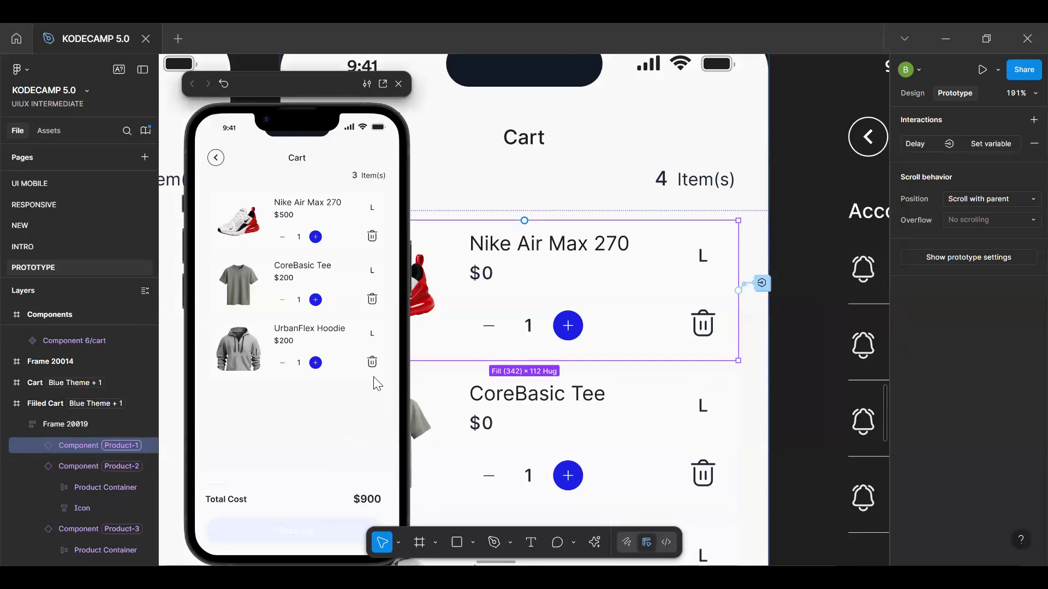
pyautogui.click(372, 363)
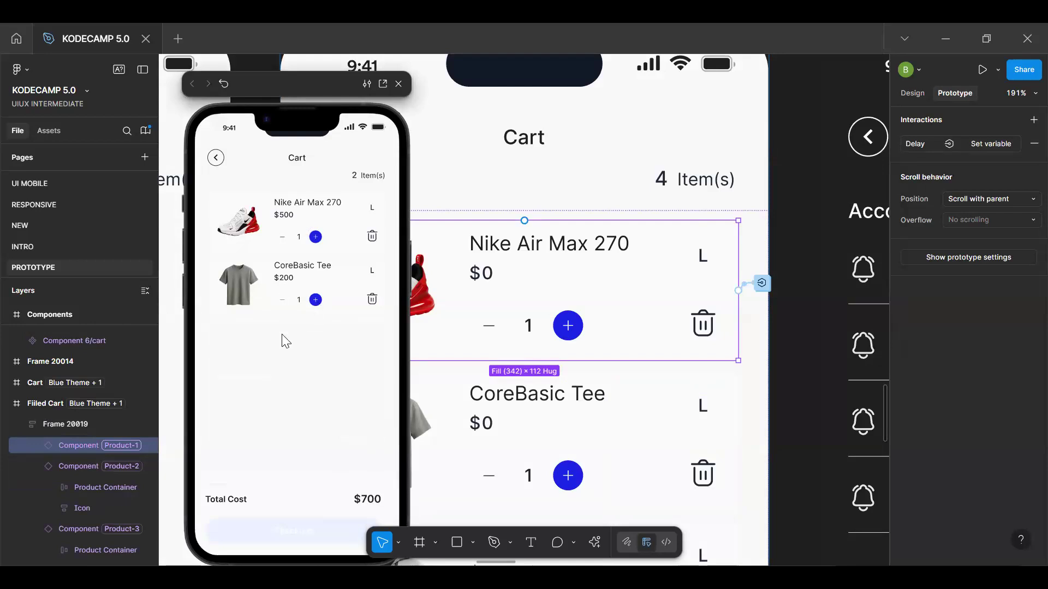
pyautogui.click(371, 300)
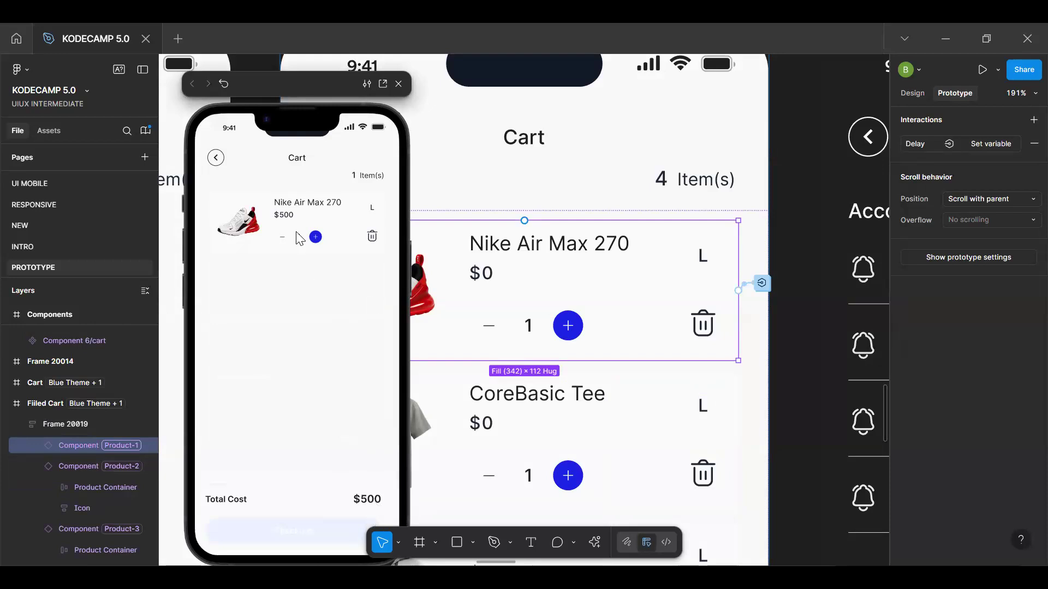
pyautogui.click(371, 241)
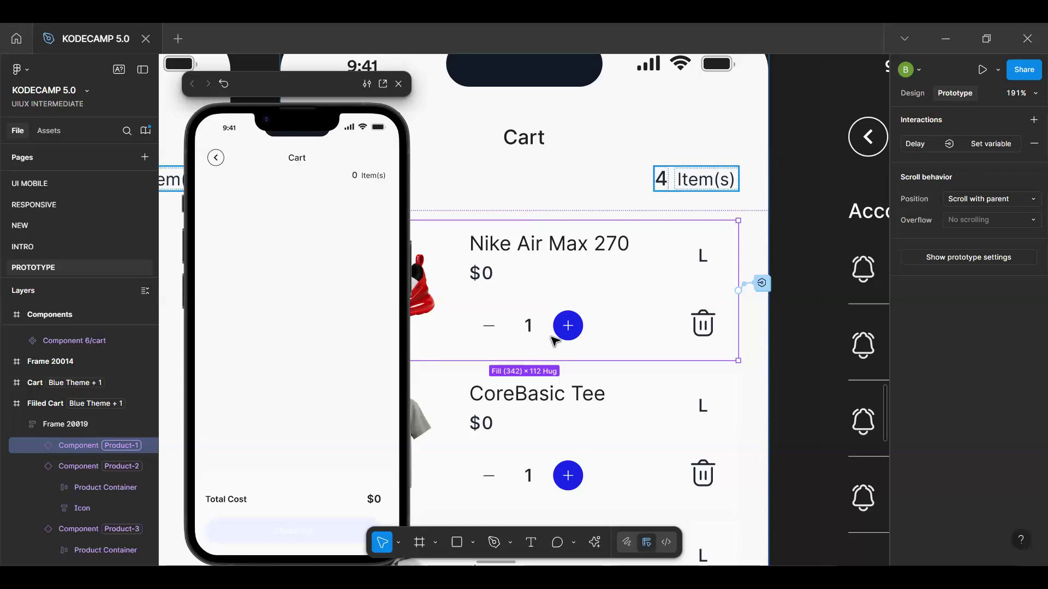
# Close the Filled Cart preview, clear the selection and show the page's design properties
pyautogui.scroll(-5, 573, 369)
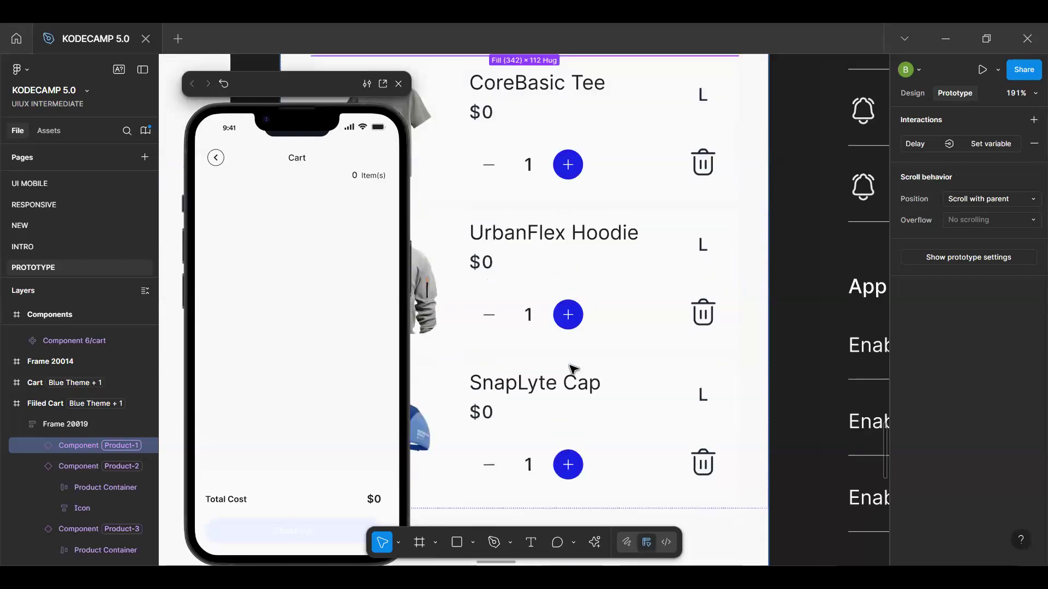
pyautogui.scroll(-3, 573, 369)
pyautogui.scroll(1, 599, 219)
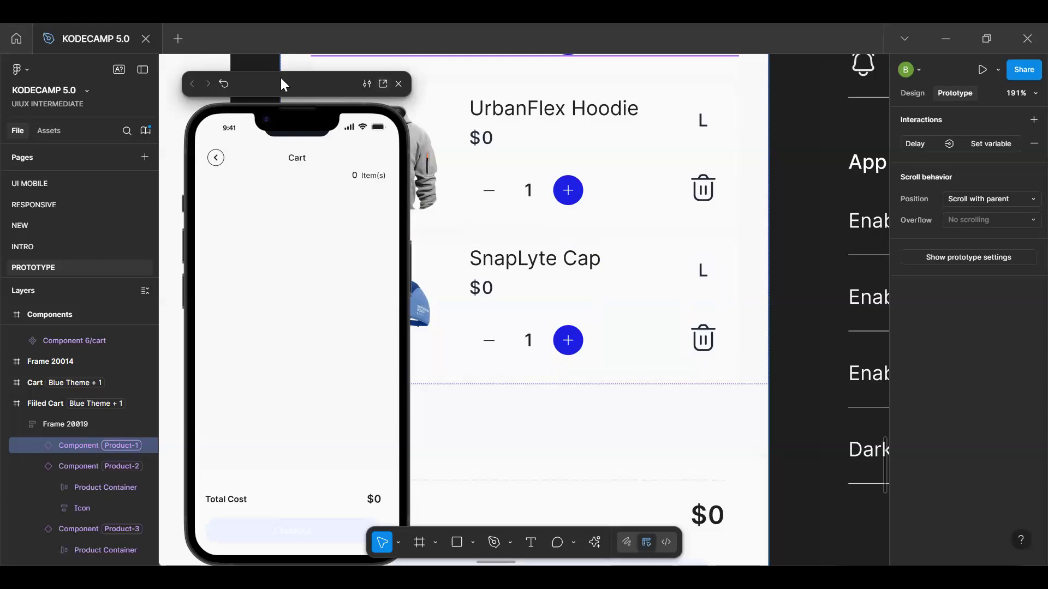
pyautogui.moveTo(281, 83); pyautogui.dragTo(224, 75)
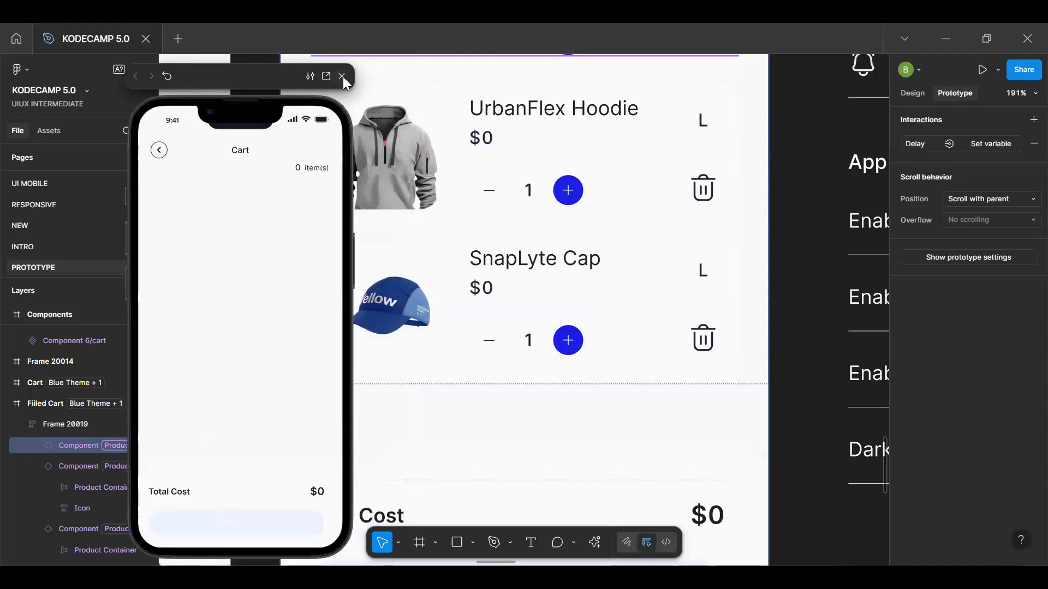
pyautogui.click(343, 76)
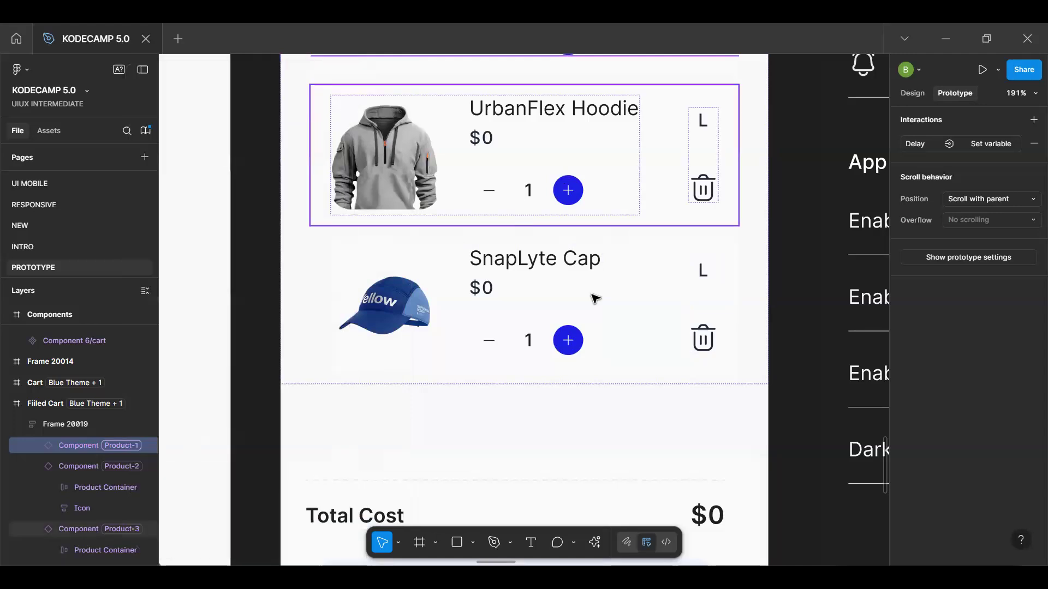
pyautogui.scroll(-5, 595, 299)
pyautogui.click(683, 357)
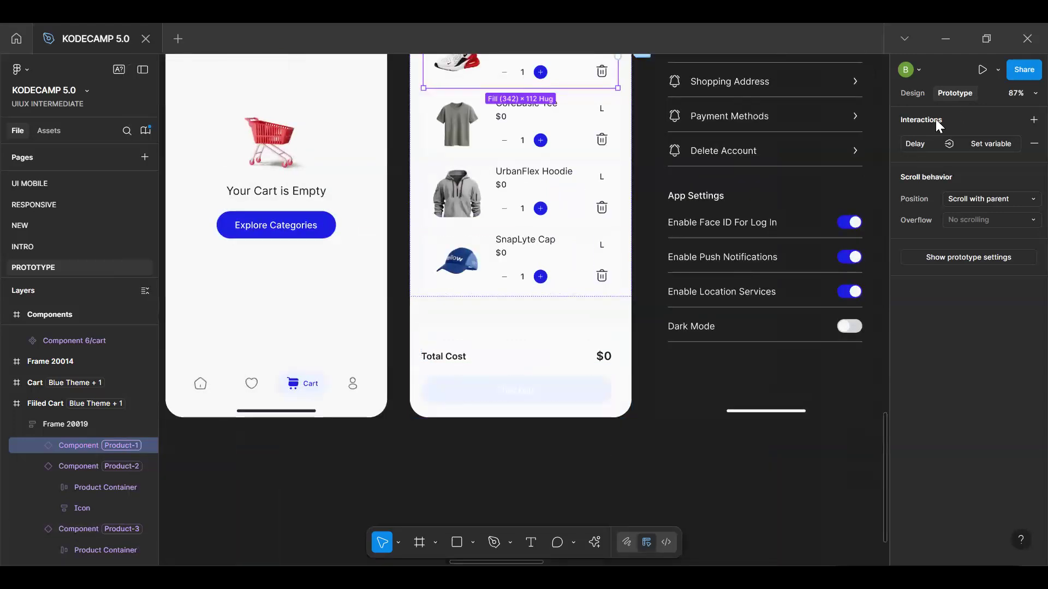
pyautogui.click(912, 93)
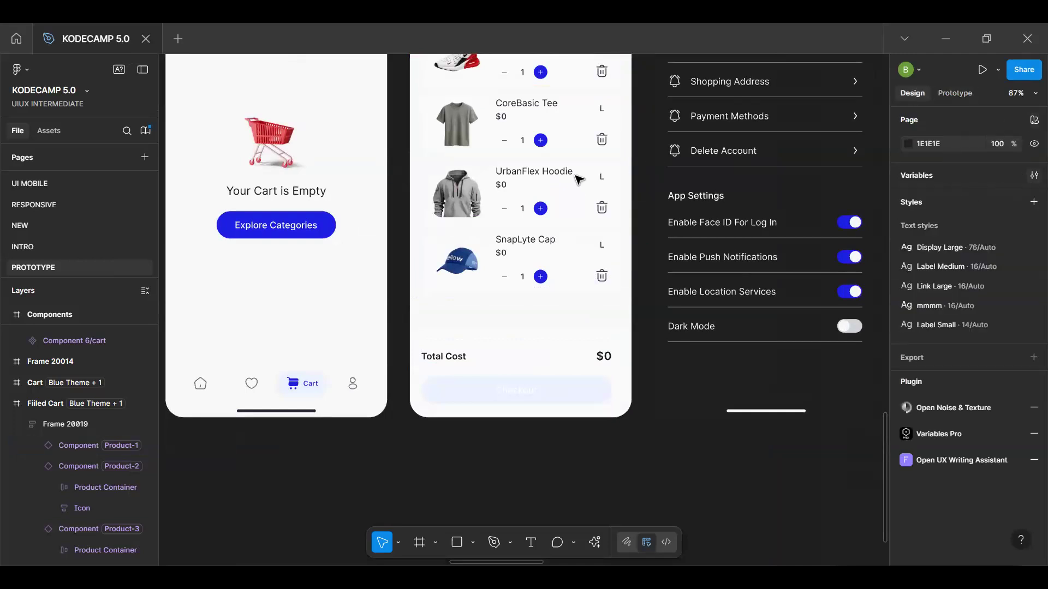
# Try to add another mode after Product-4 in the Product Variables collection
pyautogui.click(1034, 175)
pyautogui.click(214, 192)
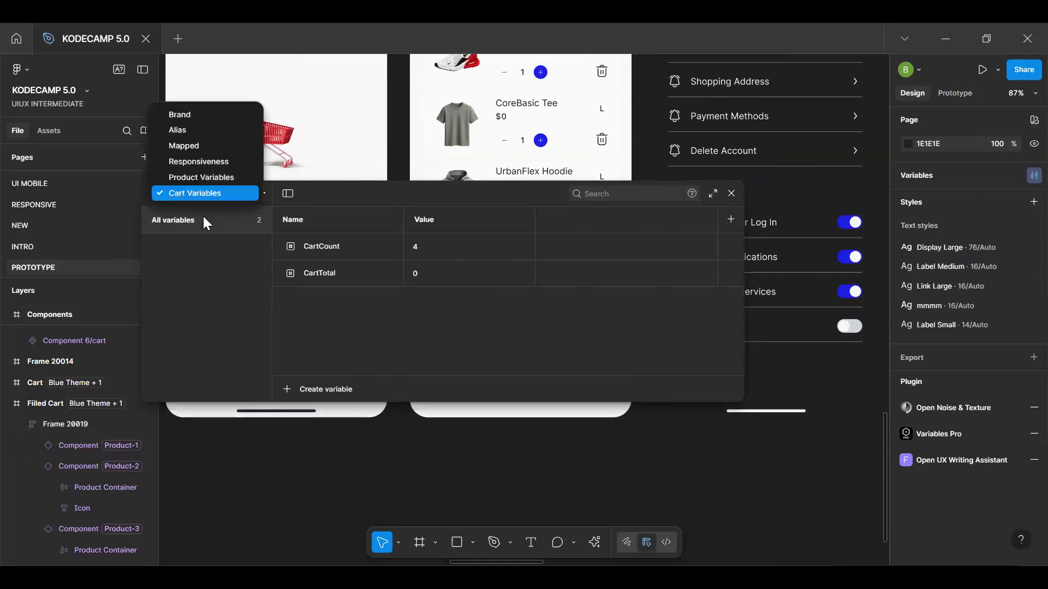
pyautogui.click(207, 175)
pyautogui.hscroll(5, 405, 300)
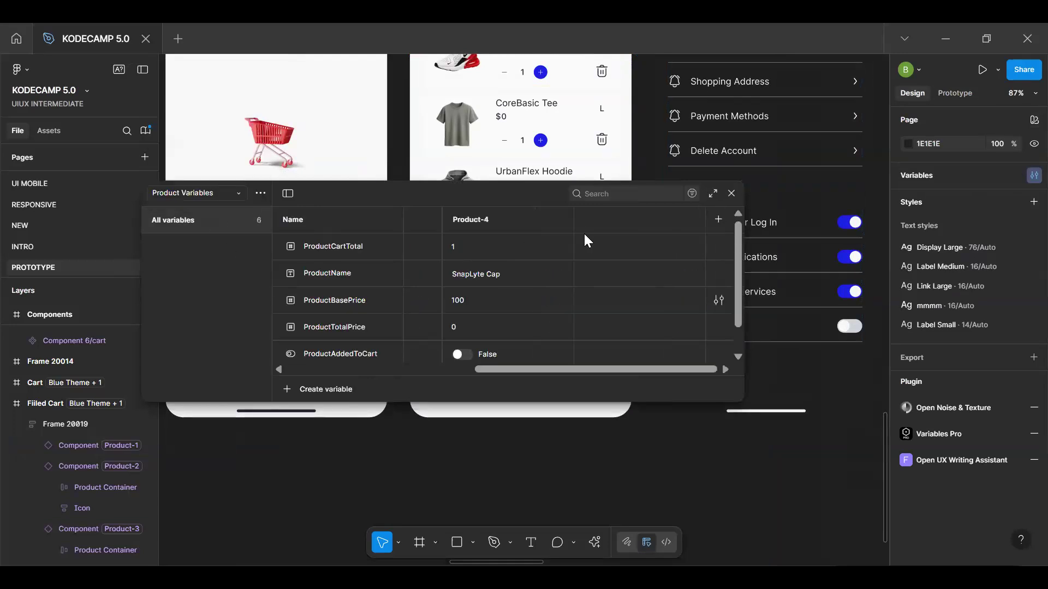
pyautogui.click(718, 219)
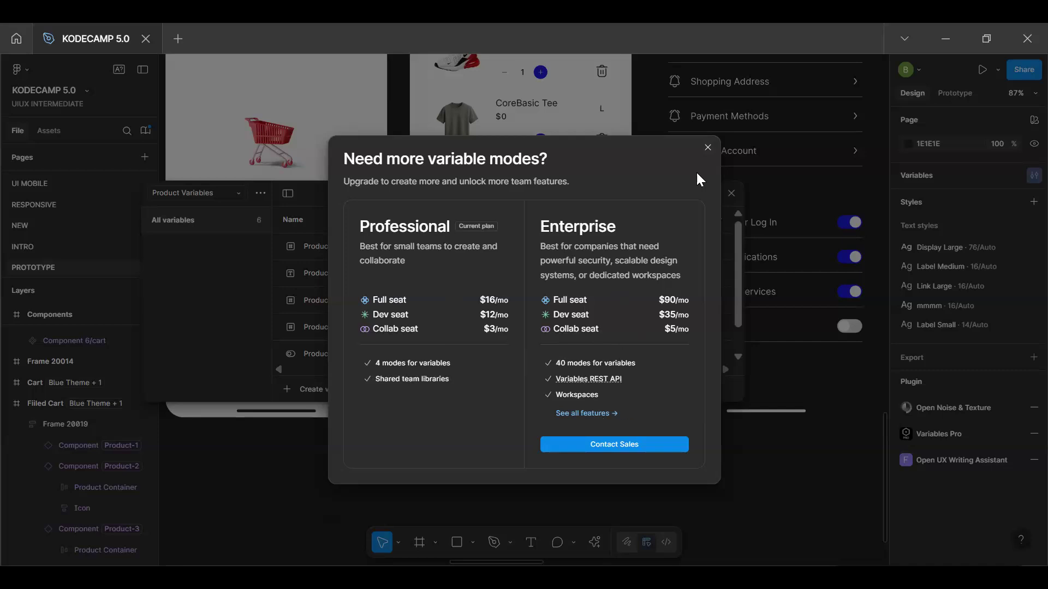
pyautogui.click(708, 148)
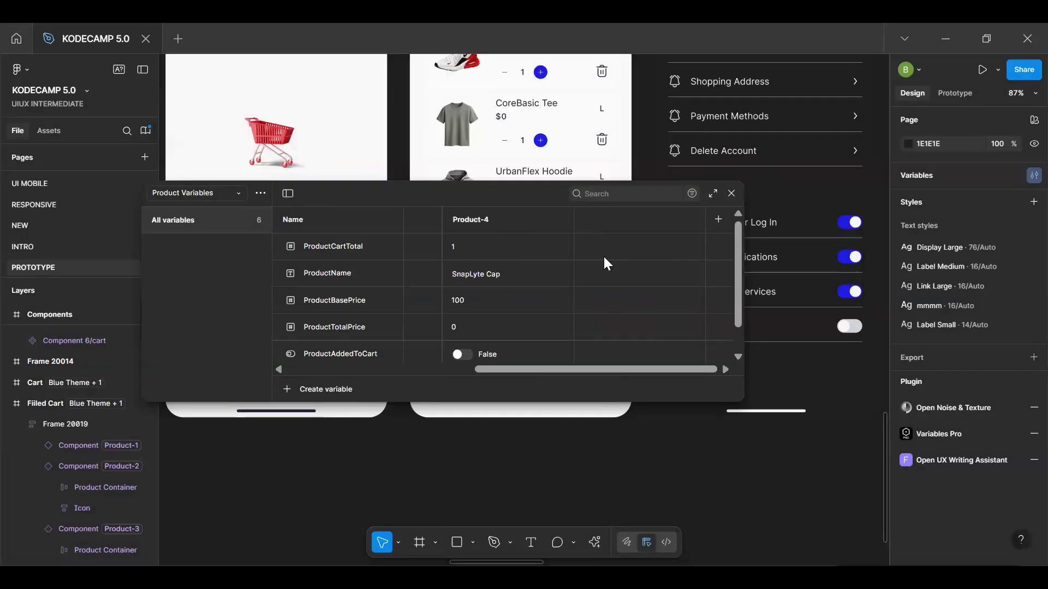
# Delete the Product-4 mode from the Product Variables collection and close the variables window
pyautogui.click(527, 219)
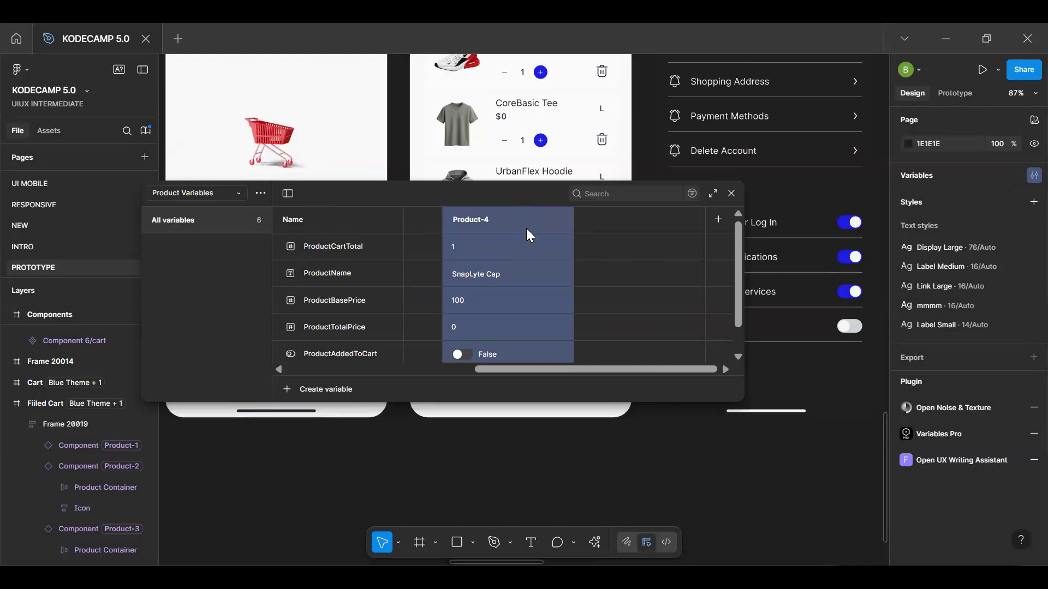
pyautogui.rightClick(527, 230)
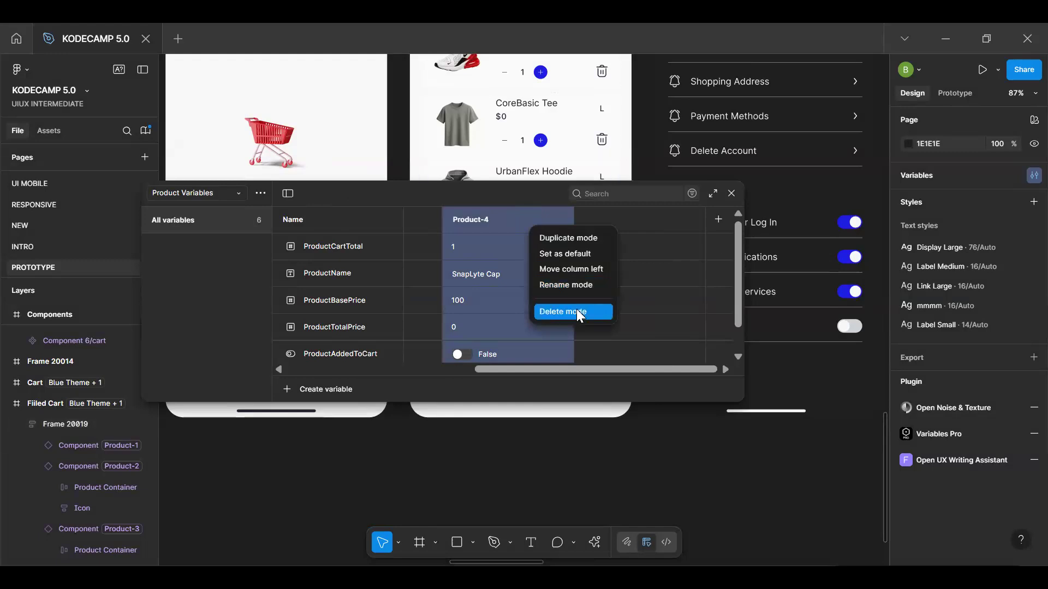
pyautogui.click(576, 311)
pyautogui.click(732, 194)
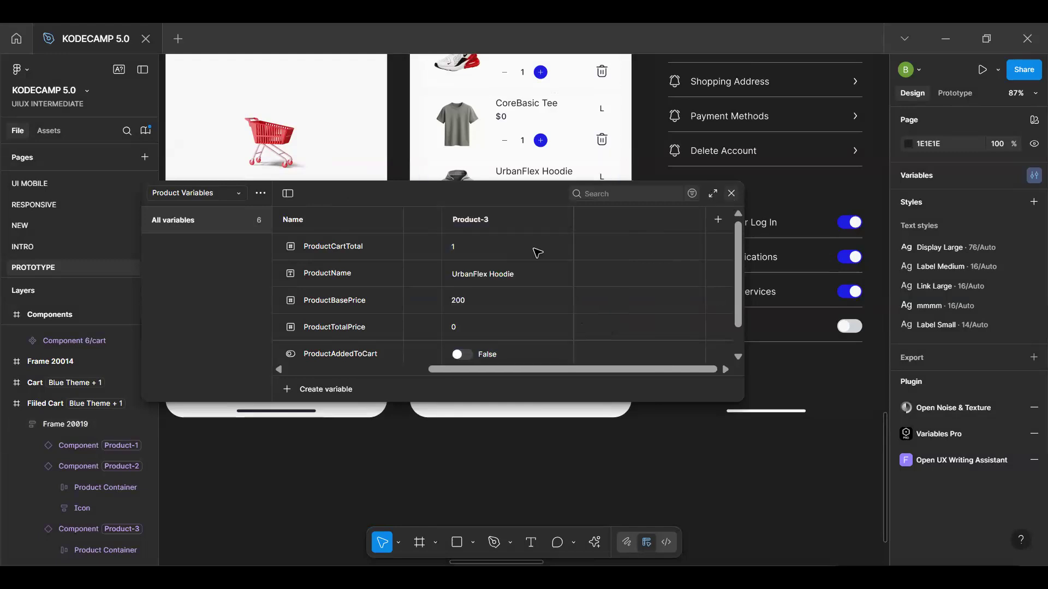
# Delete the cap product instance from the Filled Cart's product list
pyautogui.click(535, 258)
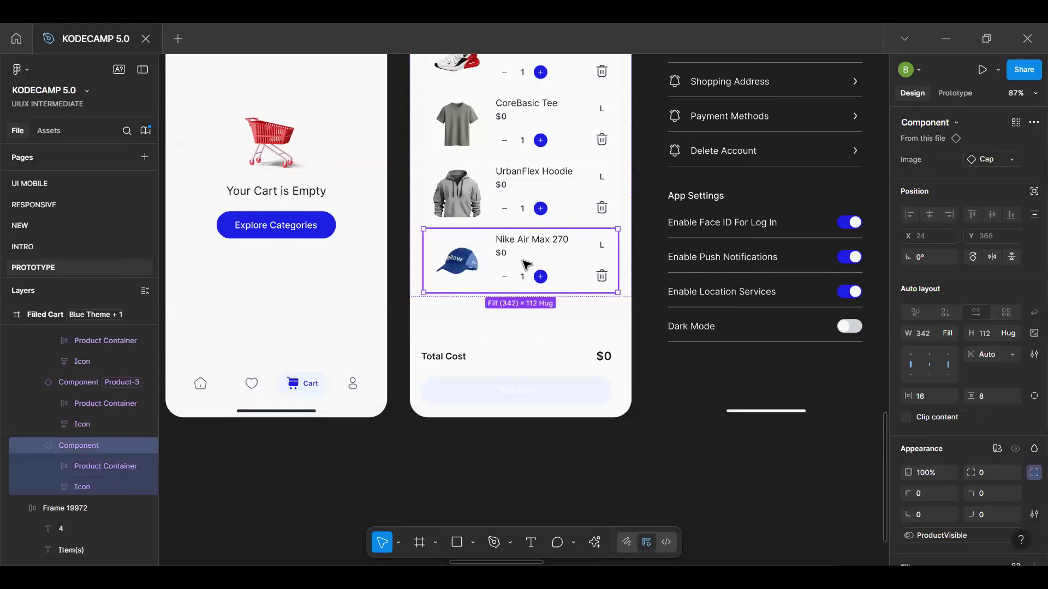
pyautogui.press('Delete')
pyautogui.scroll(5, 525, 326)
pyautogui.scroll(-5, 525, 326)
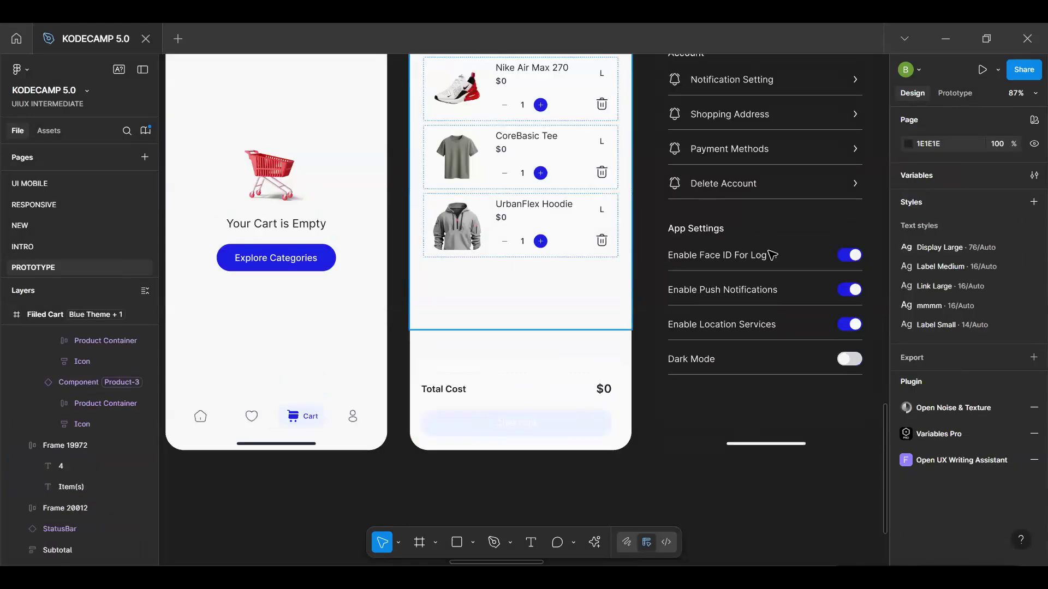
pyautogui.click(580, 326)
pyautogui.scroll(3, 571, 376)
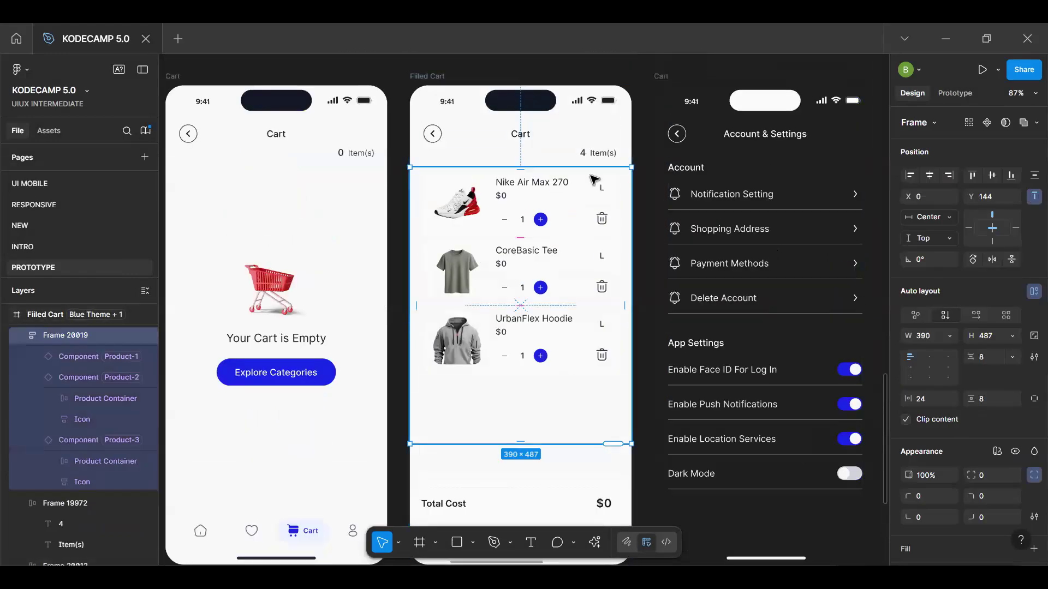
pyautogui.click(835, 134)
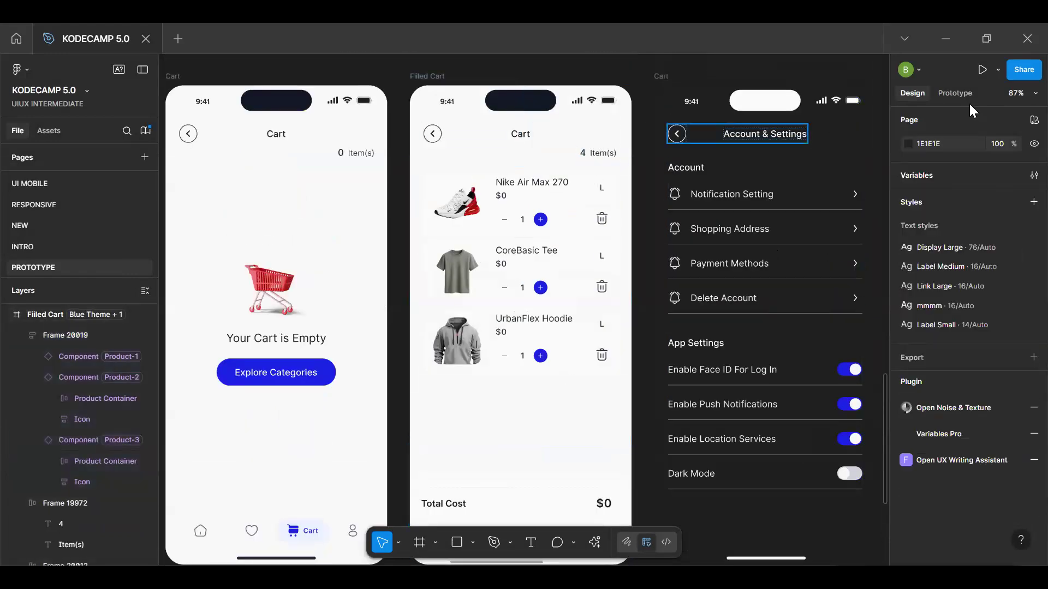
pyautogui.click(966, 96)
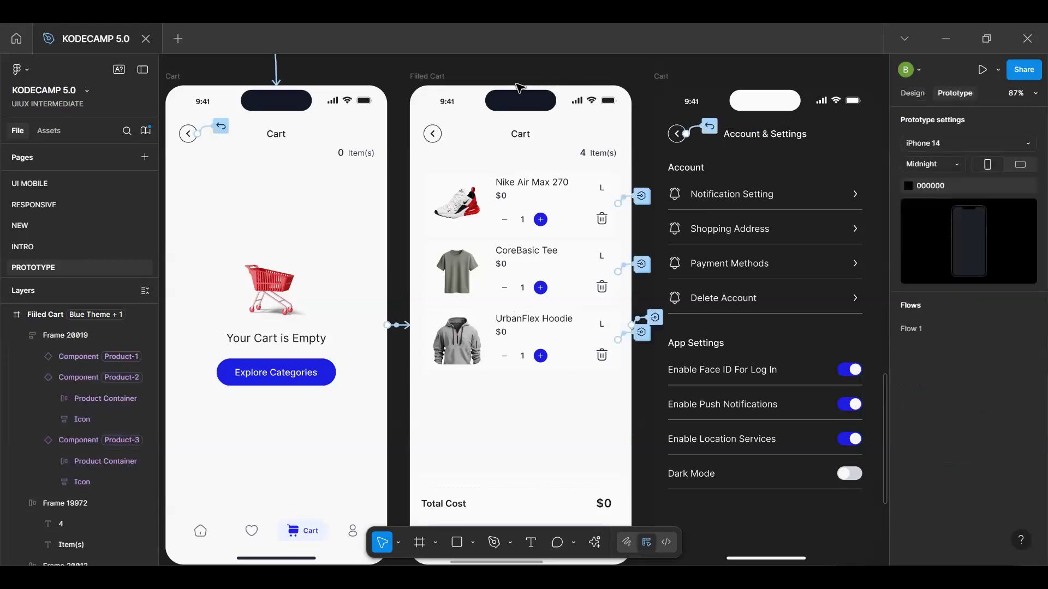
pyautogui.click(434, 88)
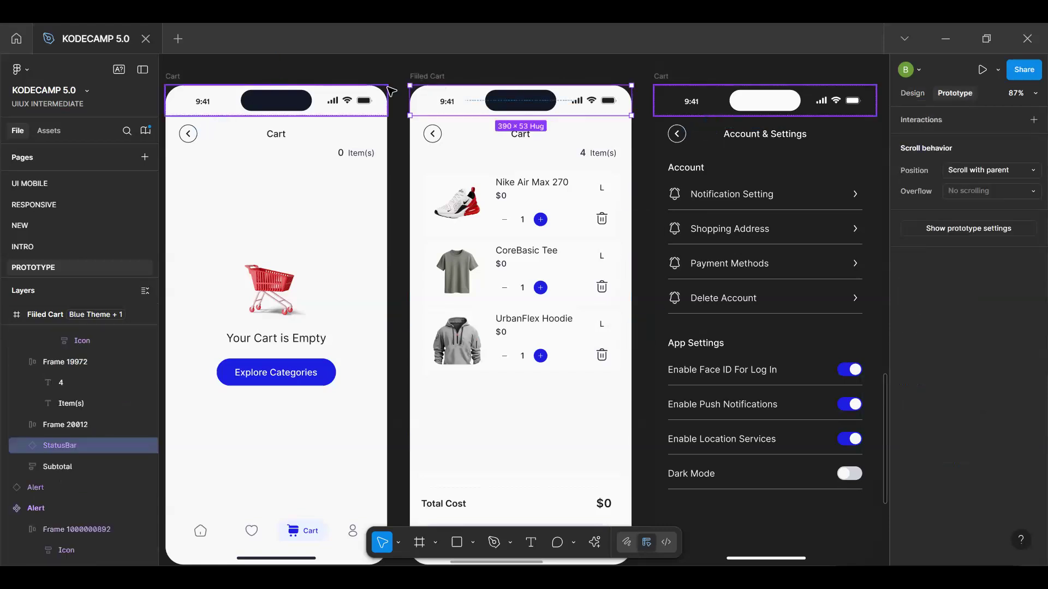
pyautogui.click(913, 93)
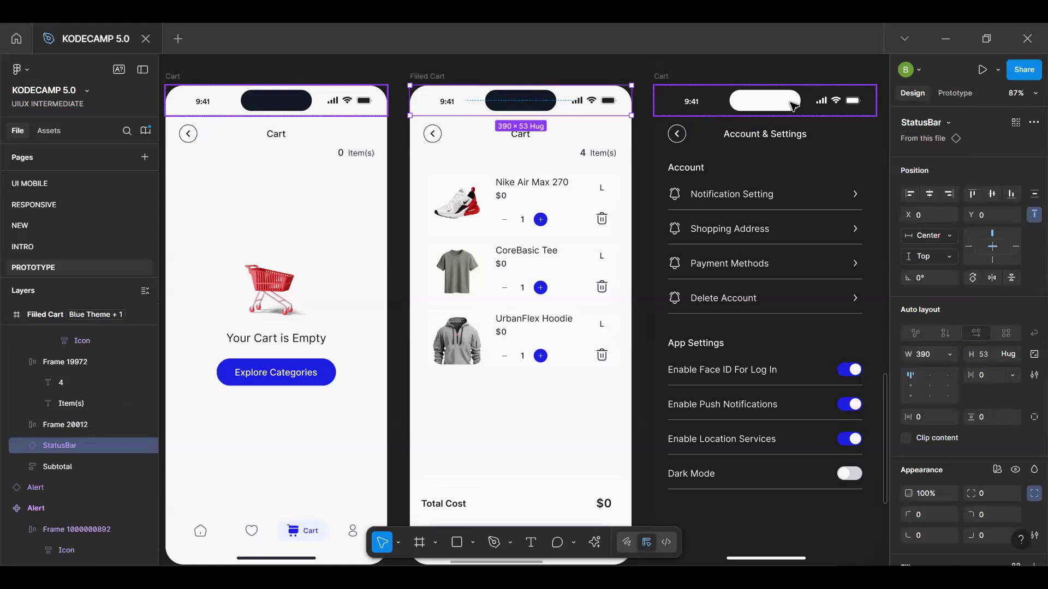
# Set the CartCount variable to 3 in the Cart Variables collection and close the variables window
pyautogui.click(882, 117)
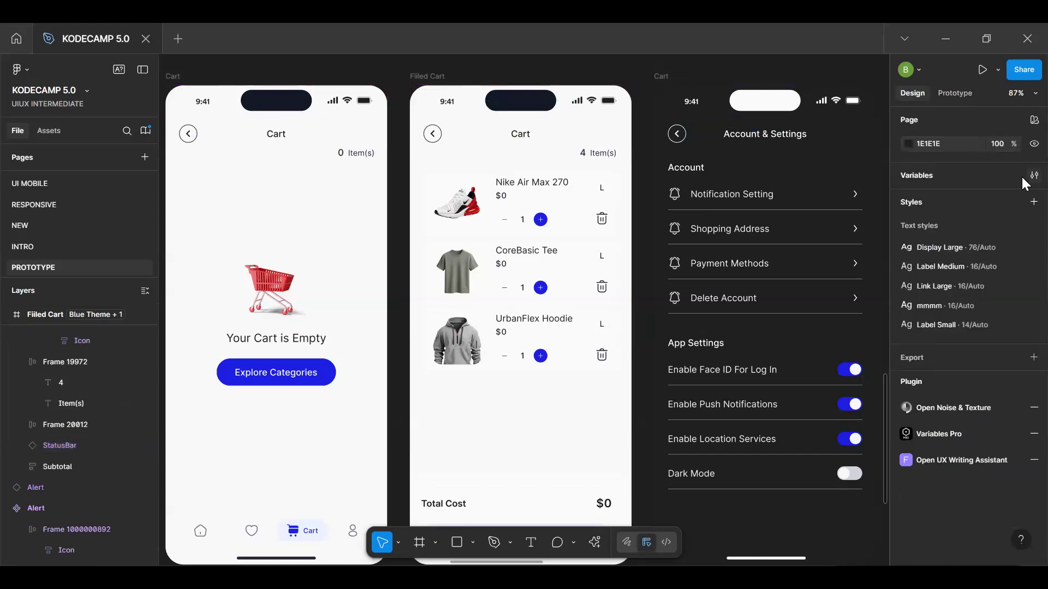
pyautogui.click(211, 202)
pyautogui.click(211, 210)
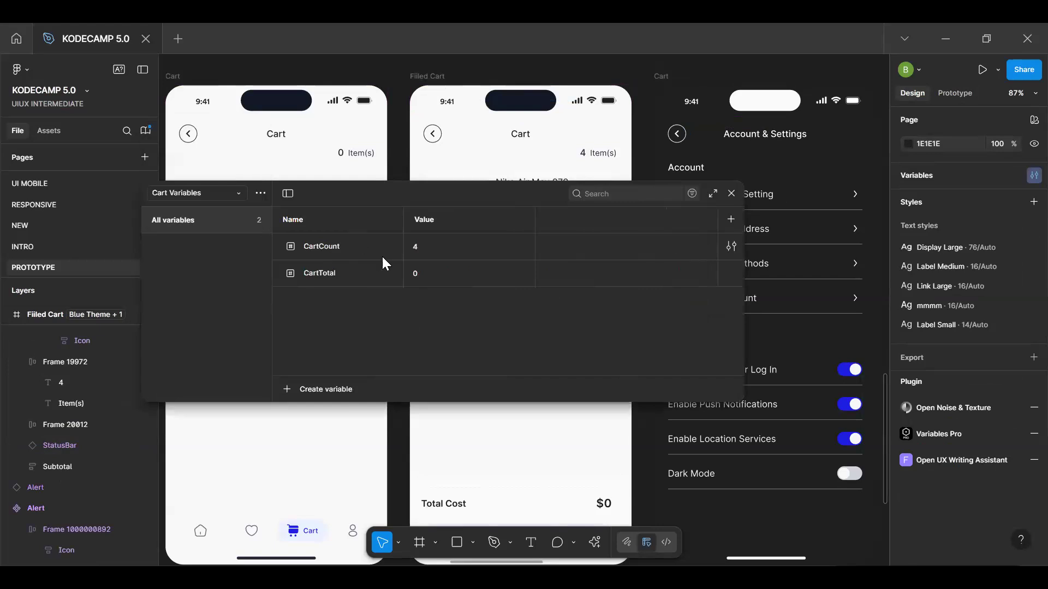
pyautogui.click(424, 247)
pyautogui.write('3')
pyautogui.press('Return')
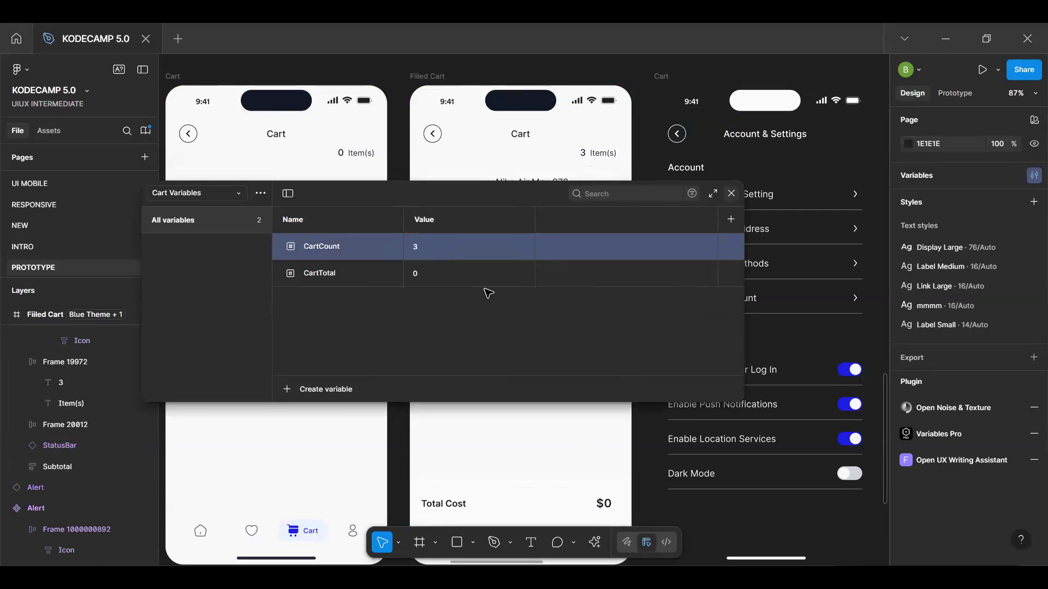
pyautogui.press('Escape')
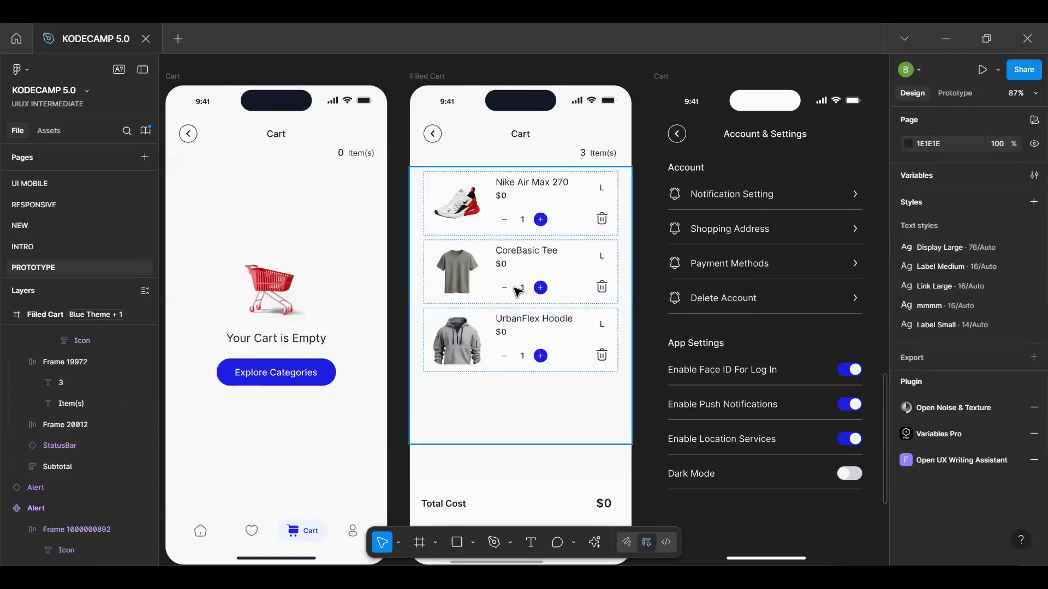
# Preview the Filled Cart, delete the UrbanFlex Hoodie and CoreBasic Tee to test the item count and total cost, then close the preview
pyautogui.click(426, 84)
pyautogui.hotkey('shift', 'space')
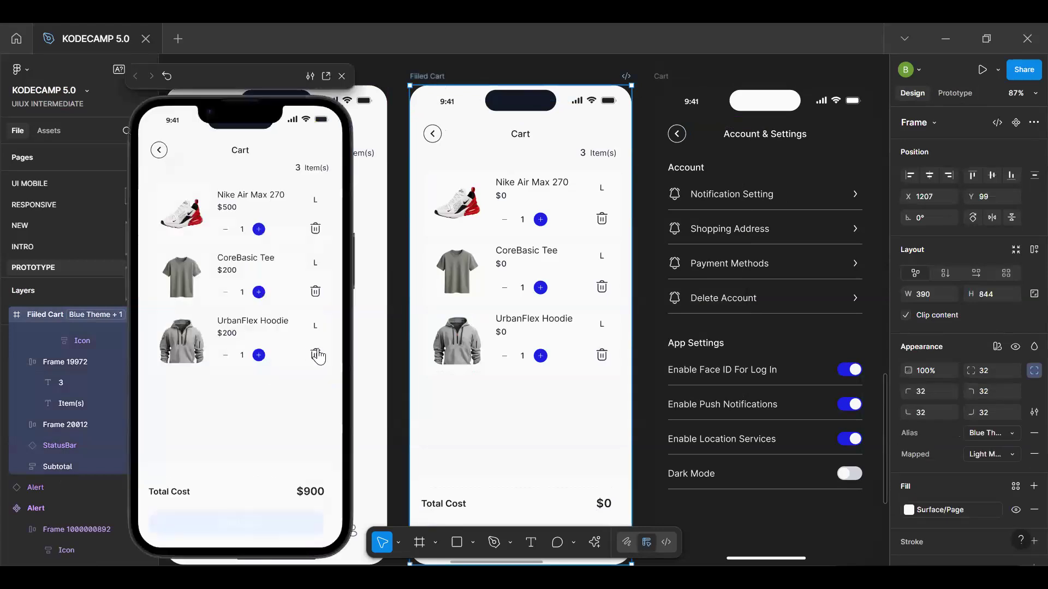
pyautogui.click(317, 355)
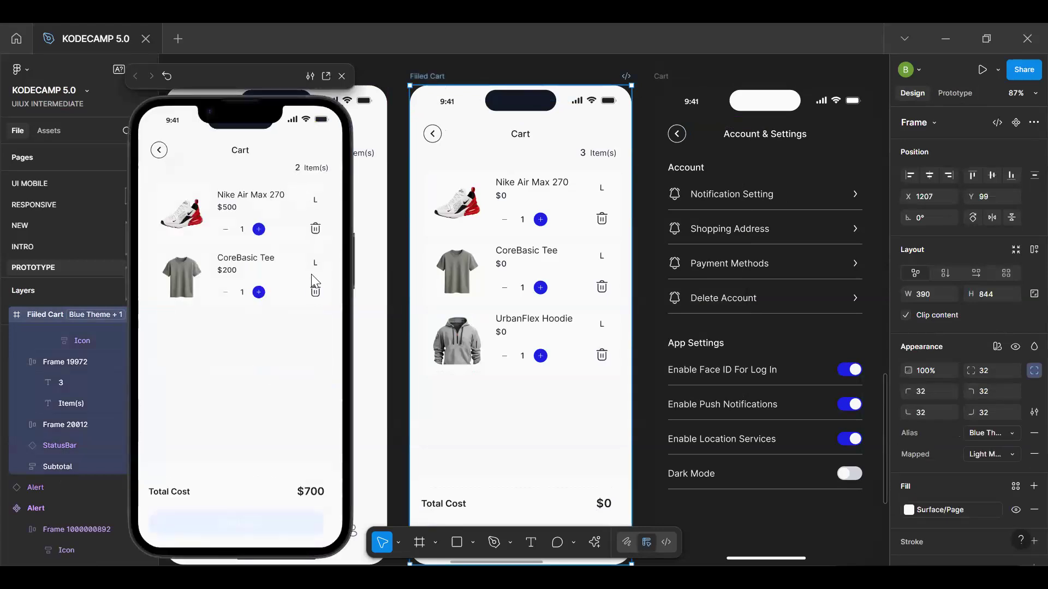
pyautogui.click(315, 289)
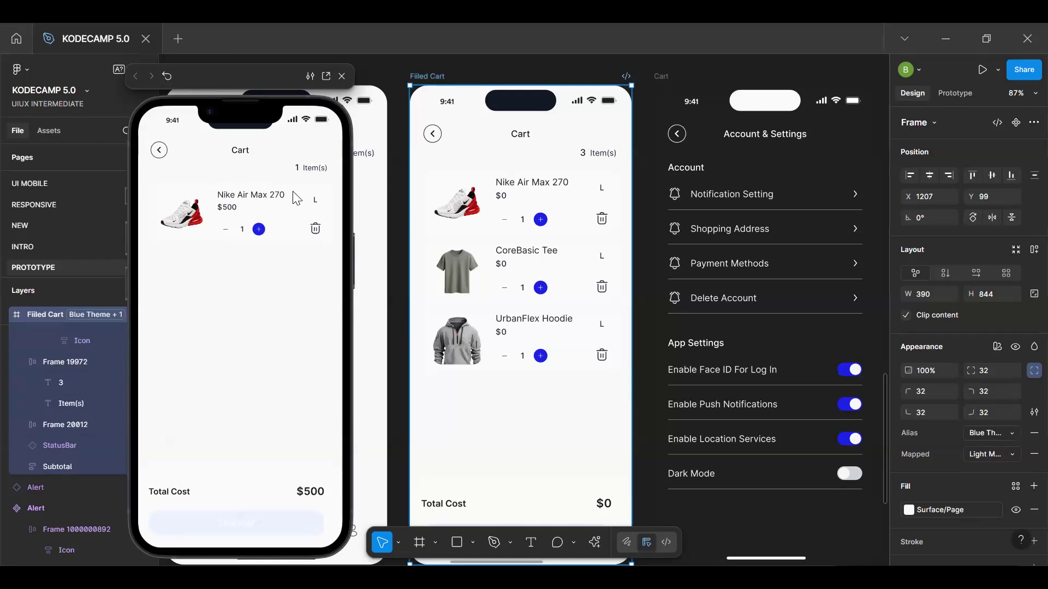
pyautogui.click(340, 78)
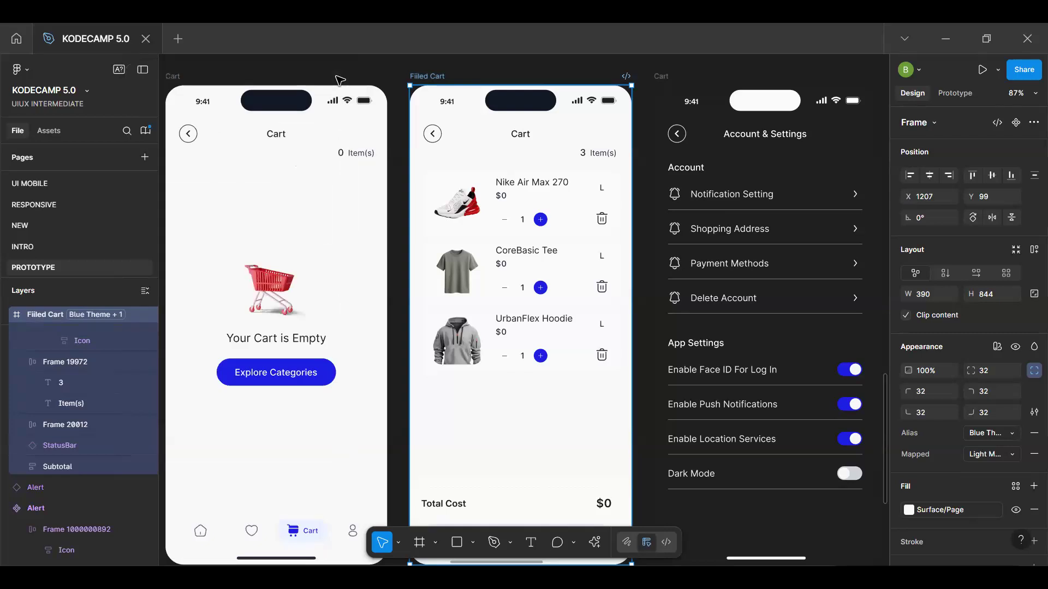
# Undo the CartCount change, the cap instance and Product-4 mode deletions, and the preceding edit
pyautogui.hotkey('ctrl', 'z')
pyautogui.hotkey('ctrl', 'z')
pyautogui.hotkey('ctrl', 'z')
pyautogui.hotkey('ctrl', 'z')
pyautogui.hotkey('ctrl', 'z')
pyautogui.hotkey('ctrl', 'z')
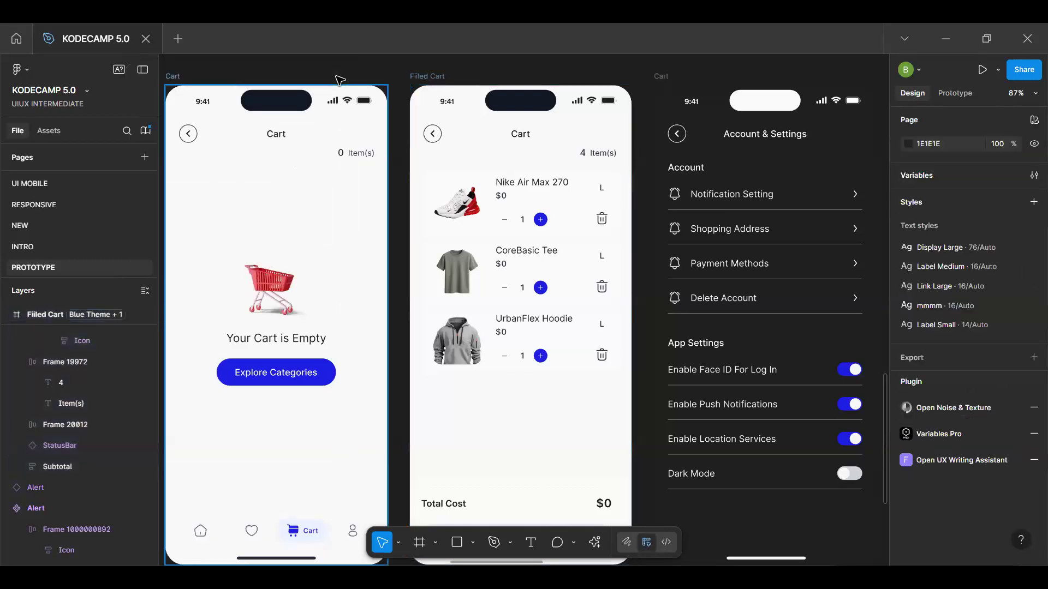
pyautogui.hotkey('ctrl', 'z')
pyautogui.hotkey('ctrl', 'z')
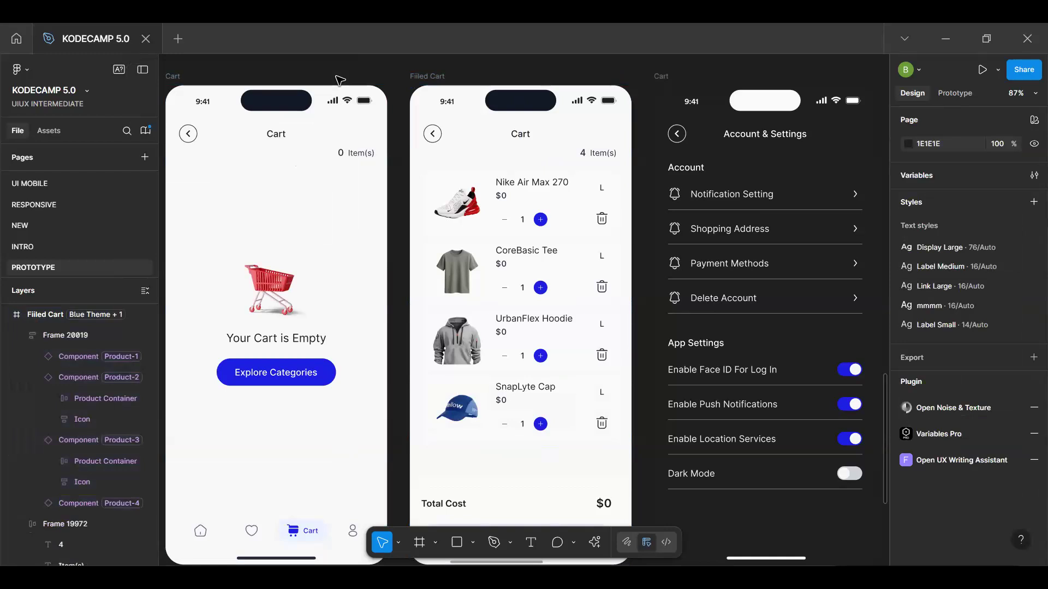
pyautogui.hotkey('ctrl', 'z')
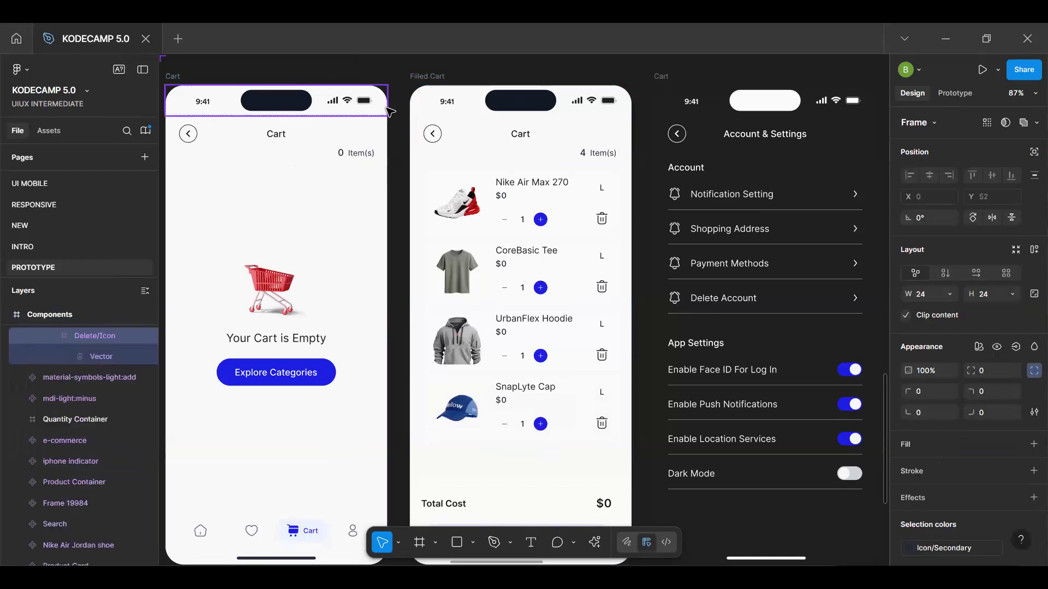
# Preview the Filled Cart again and delete the SnapLyte Cap to test the item count and total cost
pyautogui.click(437, 79)
pyautogui.hotkey('shift', 'space')
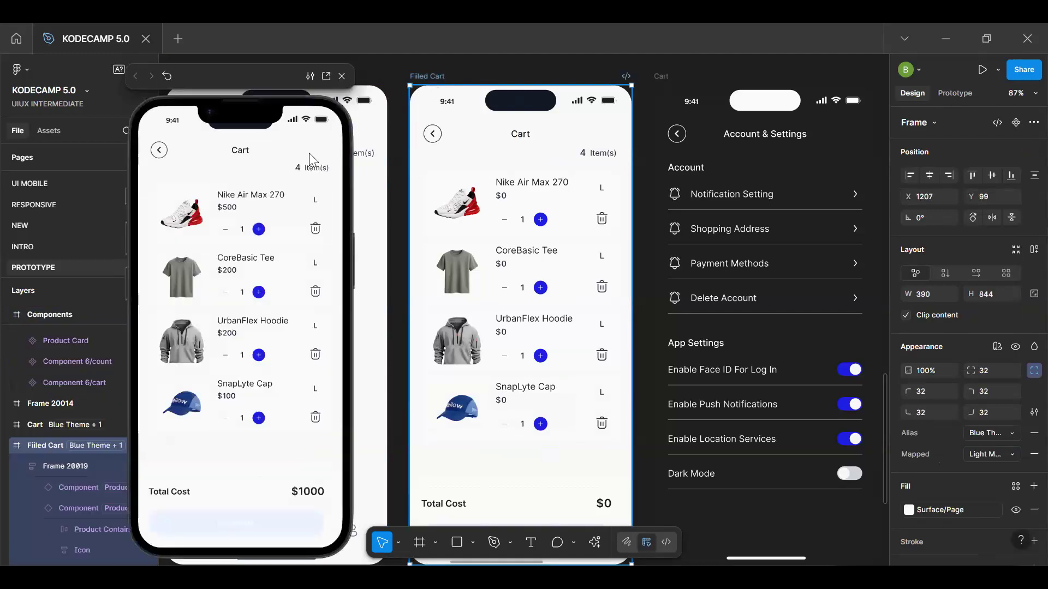
pyautogui.click(316, 418)
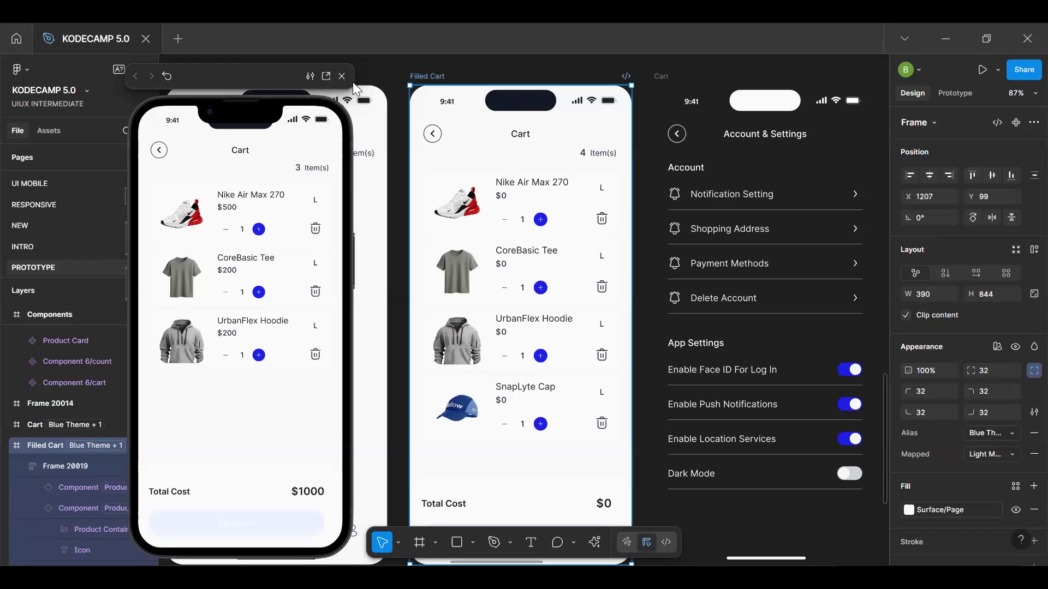
pyautogui.click(280, 401)
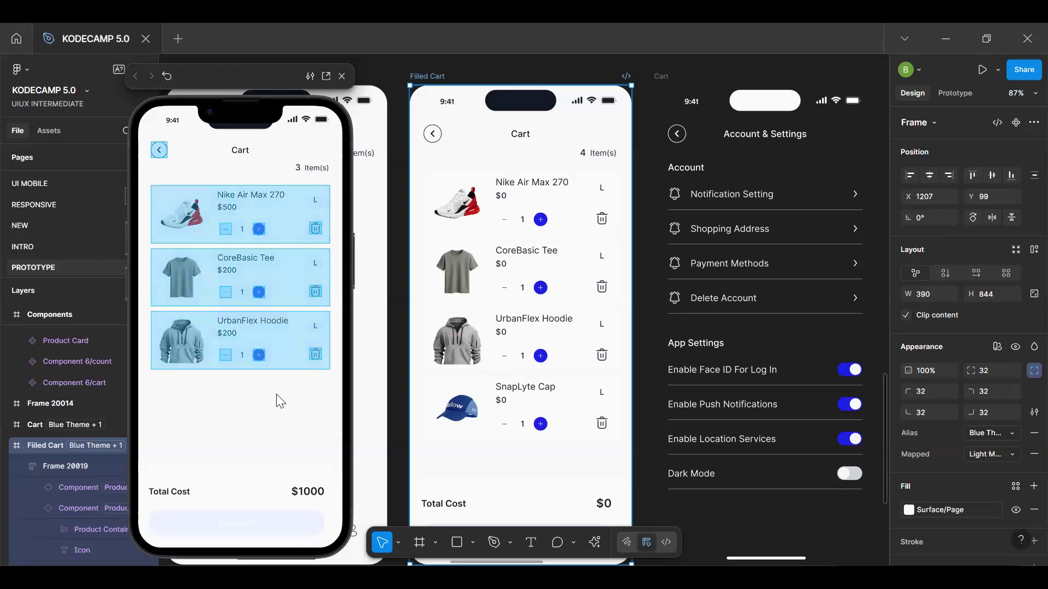
# Test the Nike Air Max 270's quantity controls in the preview by decreasing the quantity once and increasing it repeatedly
pyautogui.click(260, 229)
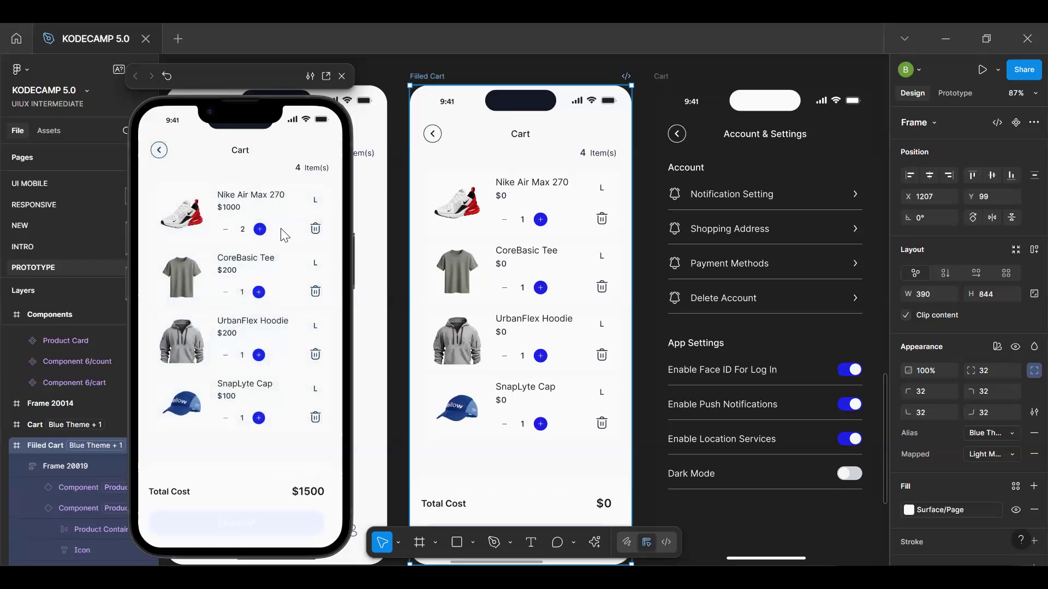
pyautogui.click(225, 231)
pyautogui.click(260, 230)
pyautogui.click(260, 229)
pyautogui.click(261, 230)
pyautogui.click(261, 229)
pyautogui.click(261, 229)
pyautogui.click(260, 229)
pyautogui.click(260, 229)
# Restart the preview, delete the Nike Air Max 270 to test the total cost, and close the preview
pyautogui.press('r')
pyautogui.moveTo(197, 67); pyautogui.dragTo(116, 74)
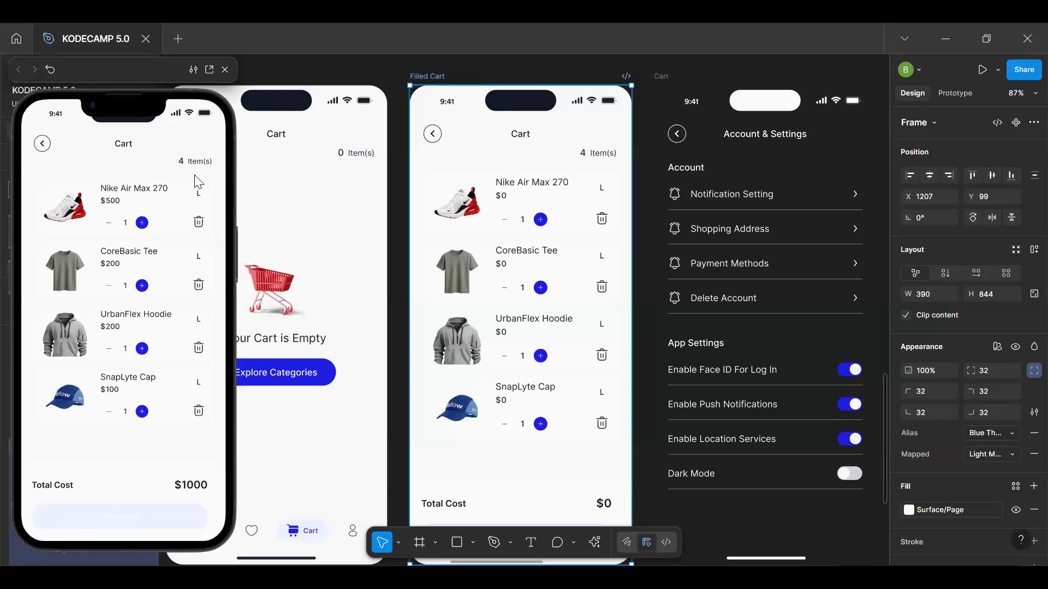
pyautogui.click(198, 224)
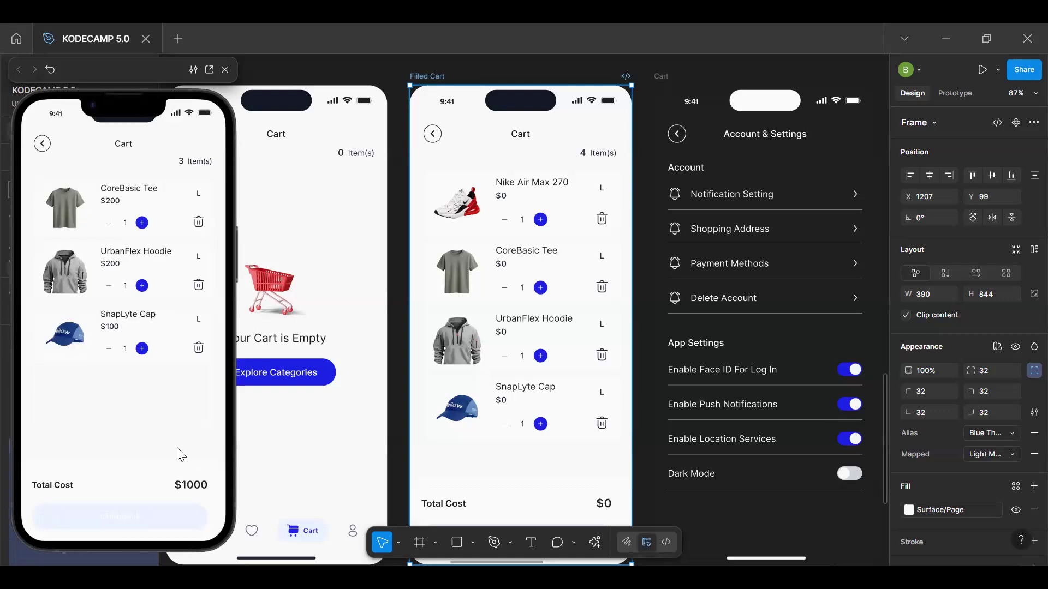
pyautogui.click(225, 70)
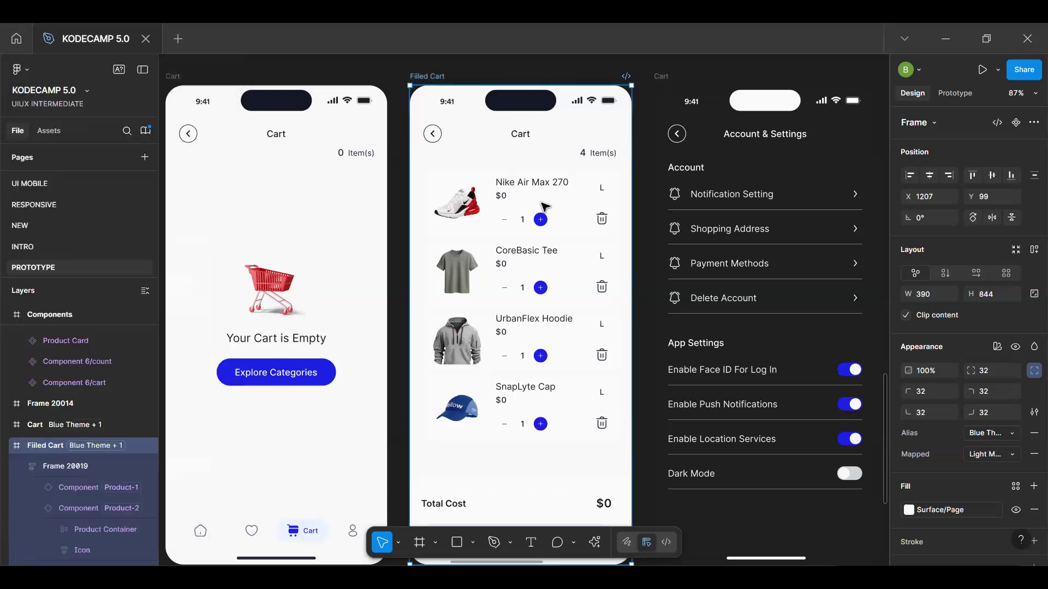
# Open the cart item's main component and show the delete icon's tap interaction
pyautogui.doubleClick(541, 203)
pyautogui.click(906, 140)
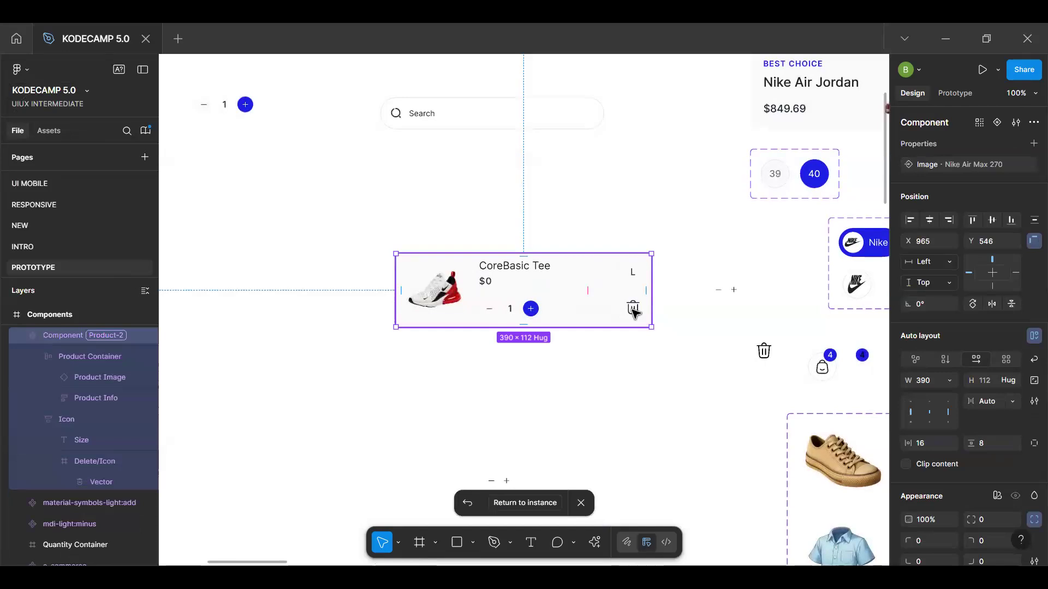
pyautogui.doubleClick(633, 310)
pyautogui.click(955, 92)
pyautogui.click(982, 146)
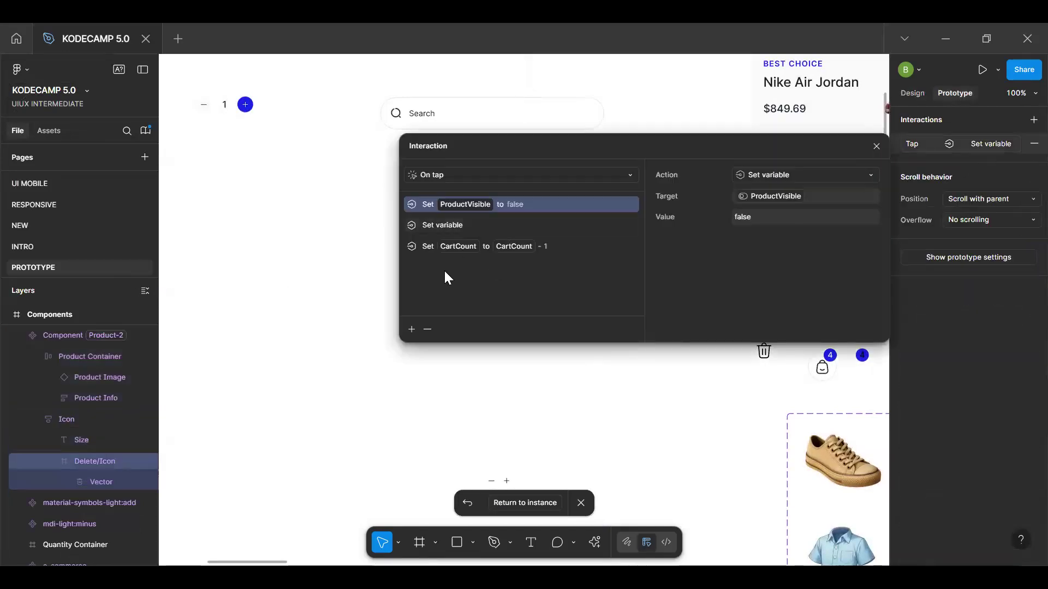
# Complete the empty CartTotal action with the expression CartTotal - ProductTotalPrice and return to the Nike Air Max 270 instance
pyautogui.click(459, 224)
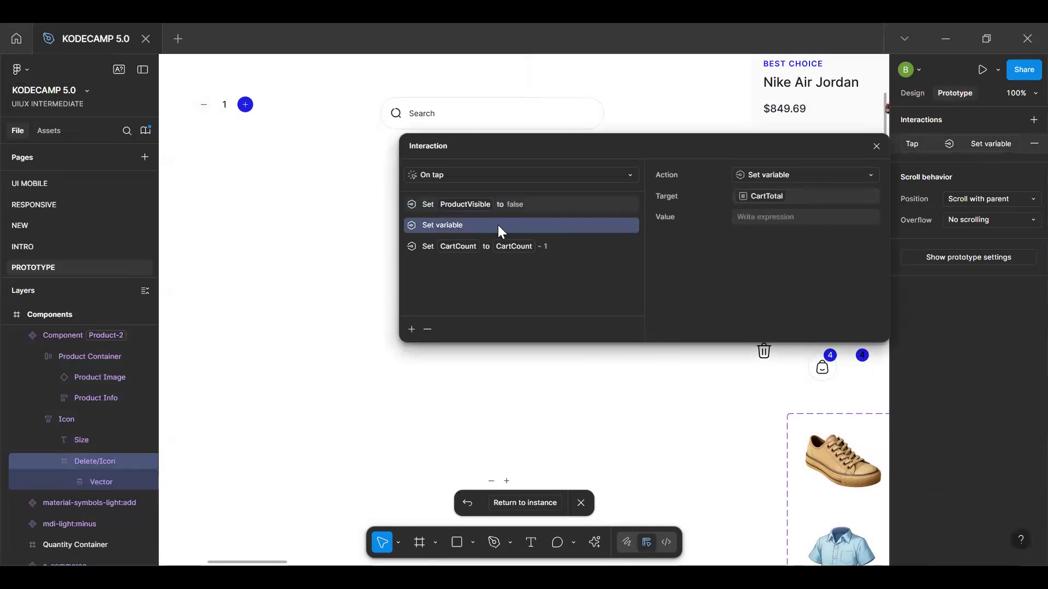
pyautogui.click(780, 217)
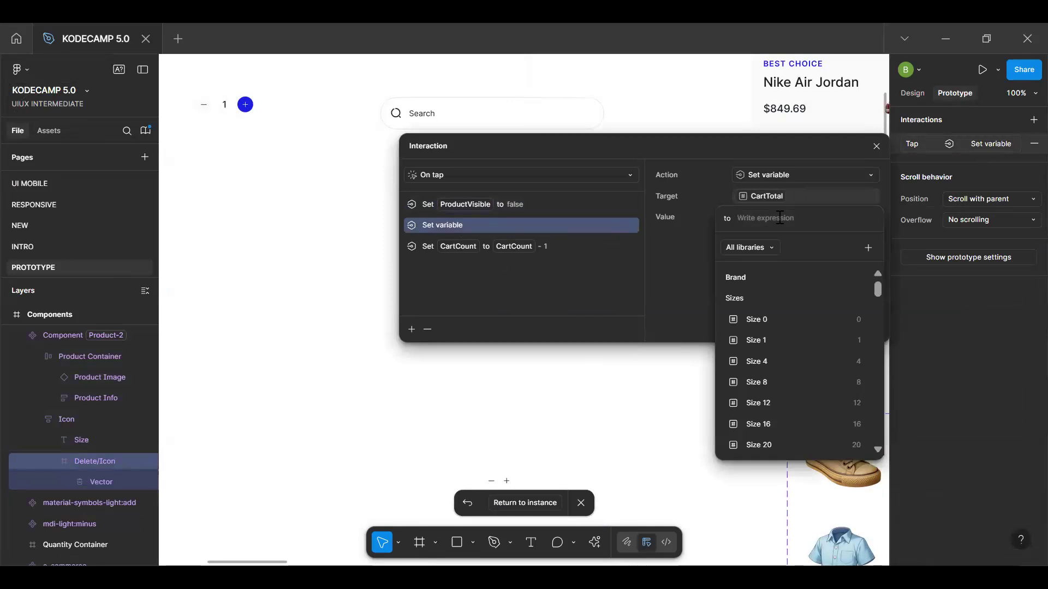
pyautogui.write('c')
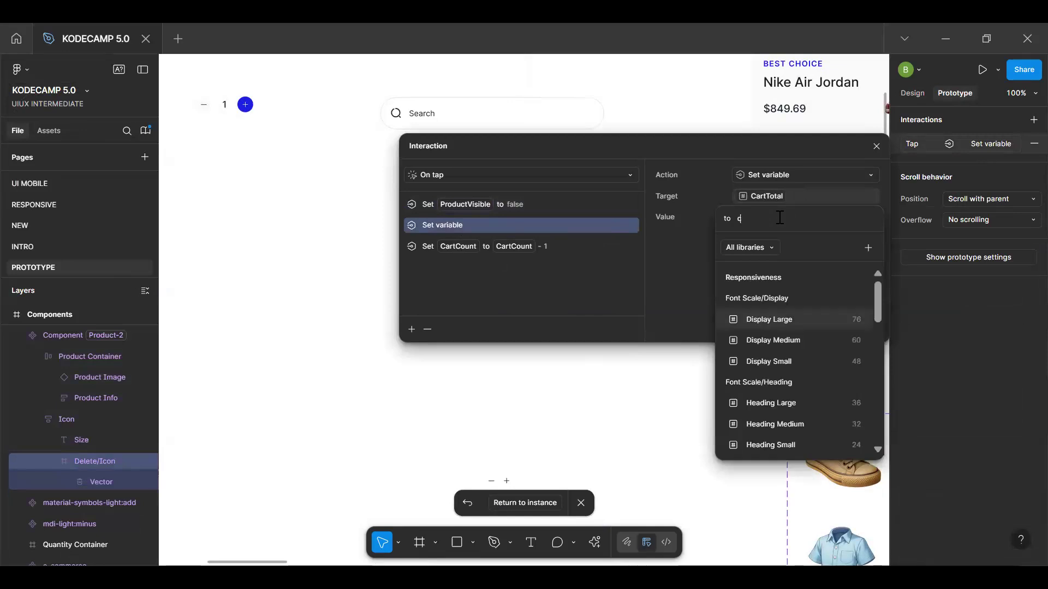
pyautogui.write('at')
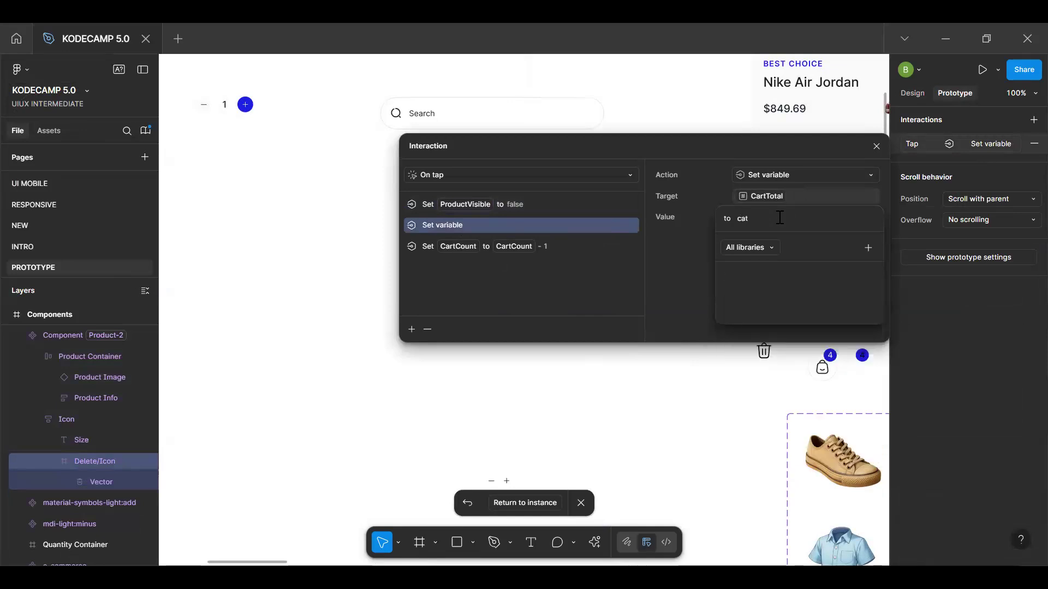
pyautogui.click(788, 356)
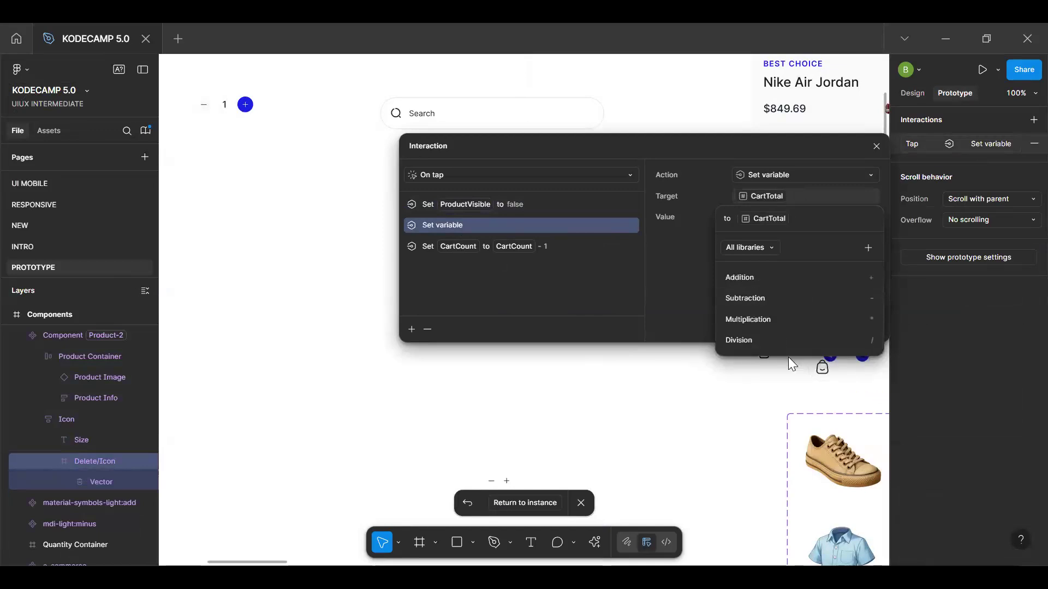
pyautogui.write('- pro')
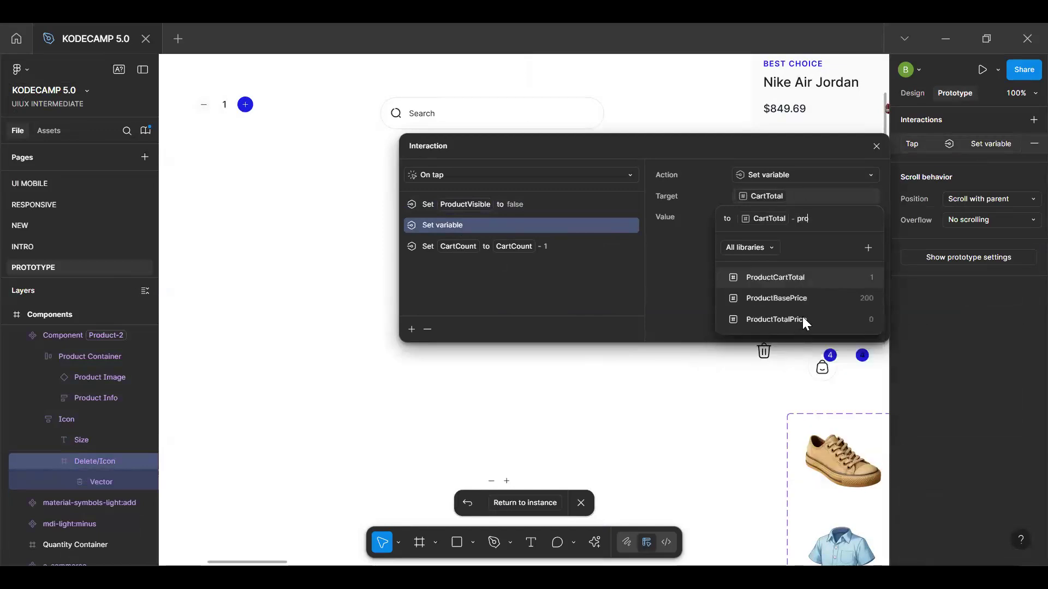
pyautogui.click(802, 319)
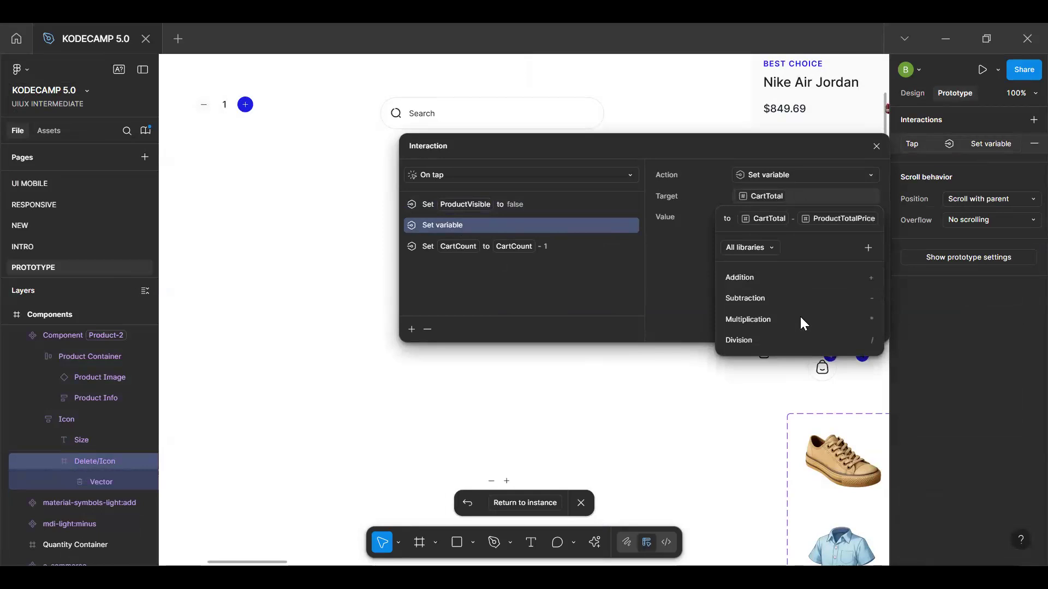
pyautogui.press('Escape')
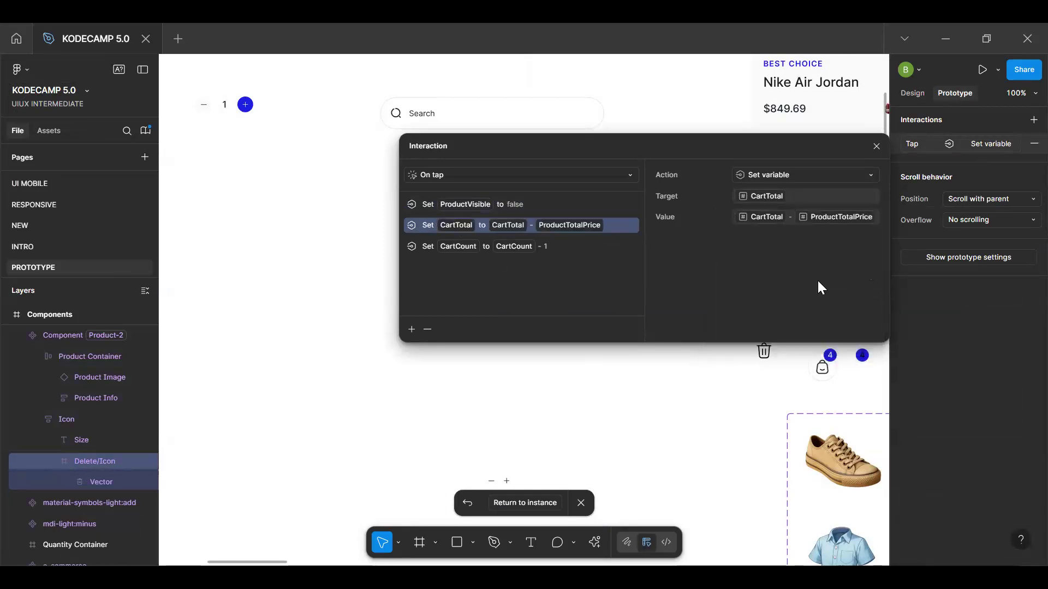
pyautogui.click(543, 463)
pyautogui.click(546, 502)
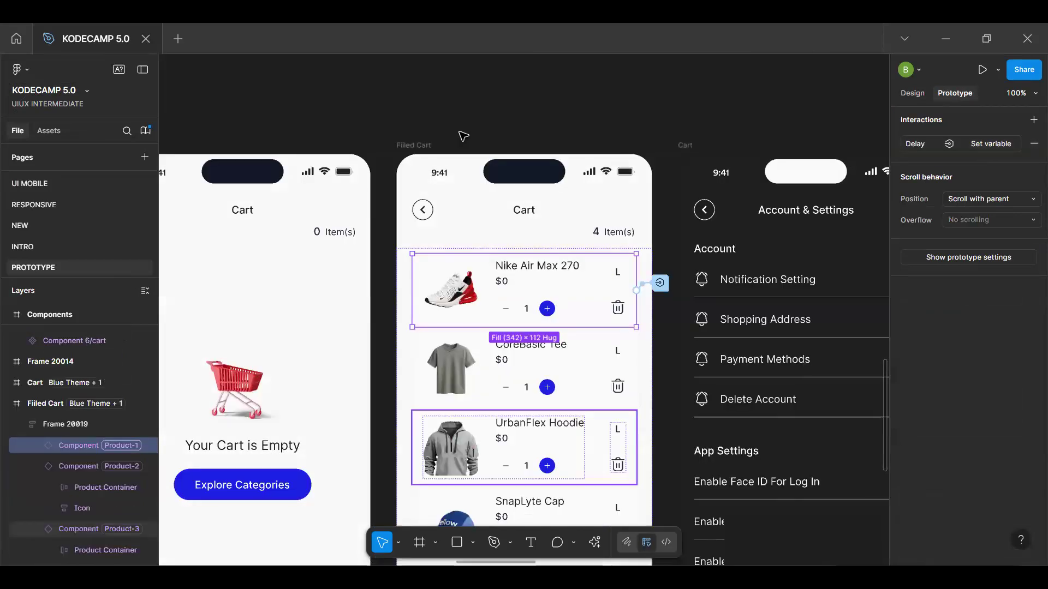
# Preview the Filled Cart and delete the Nike Air Max 270 and CoreBasic Tee to test the total cost
pyautogui.click(421, 145)
pyautogui.hotkey('shift', 'space')
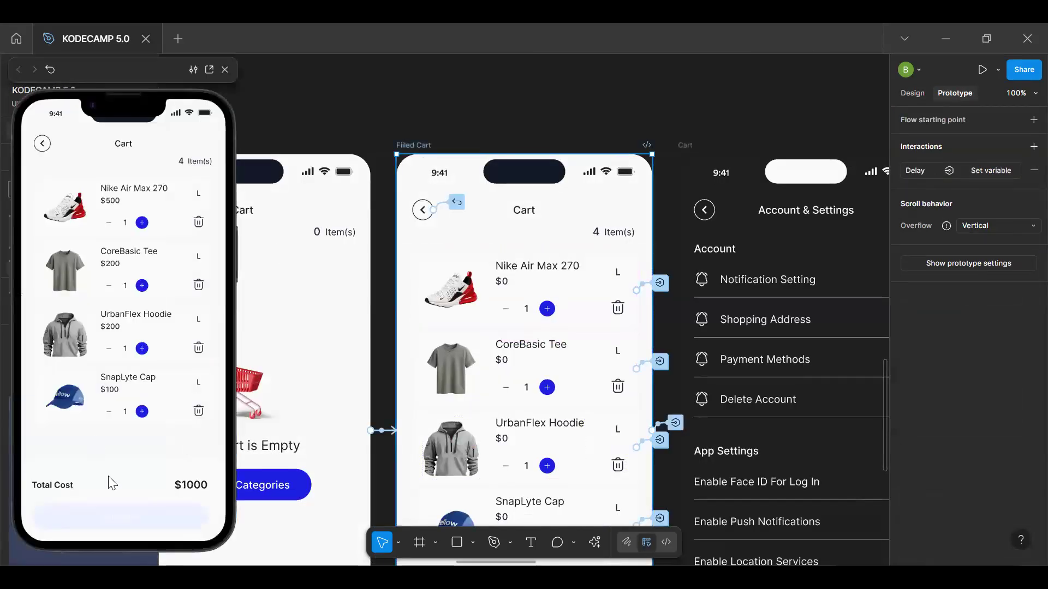
pyautogui.click(199, 222)
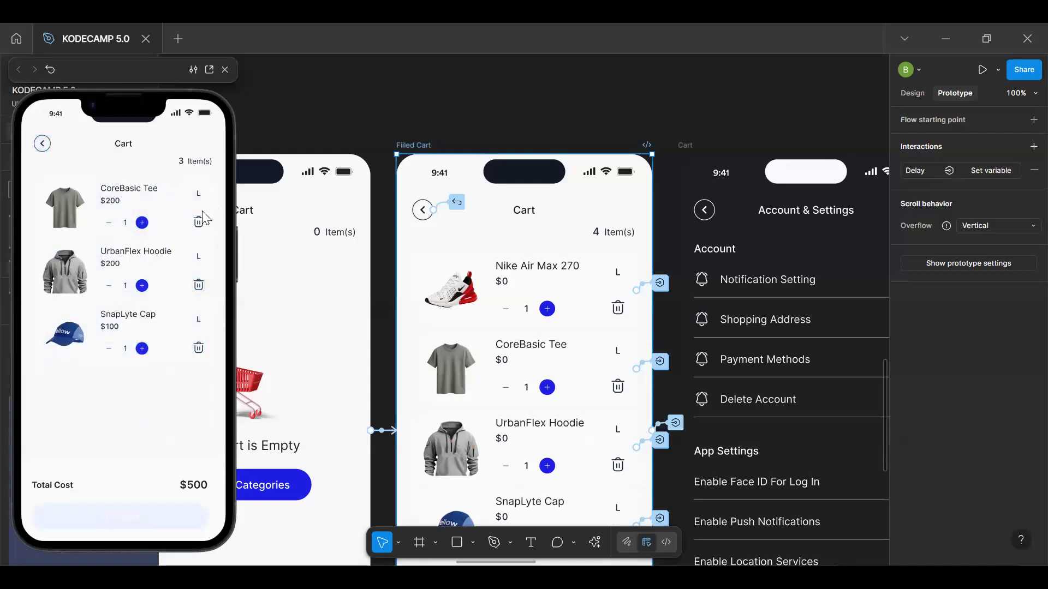
pyautogui.click(200, 221)
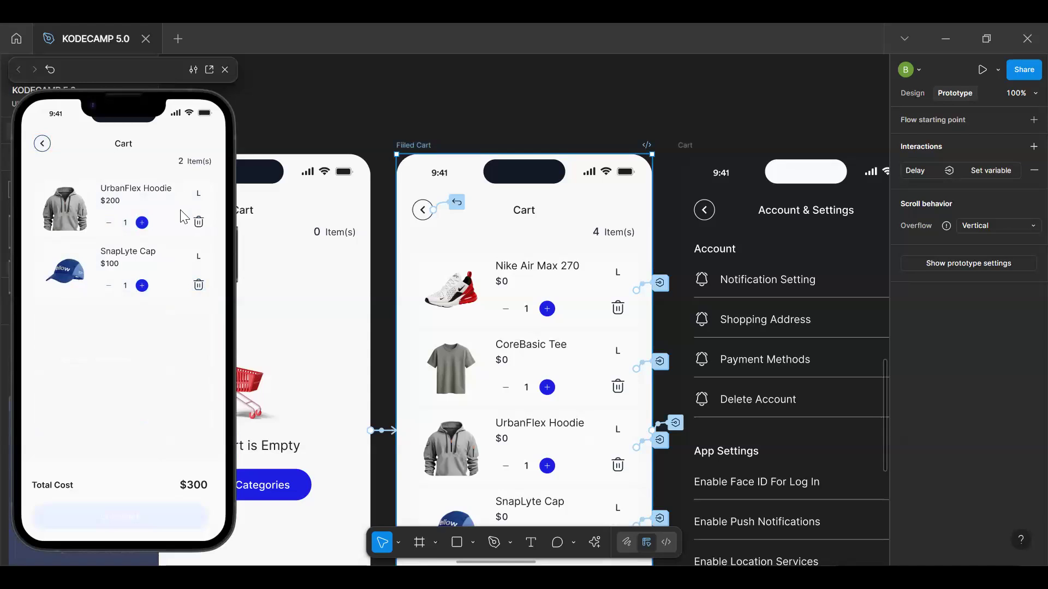
# Restart the preview and delete only the CoreBasic Tee to check the item count and total cost
pyautogui.press('r')
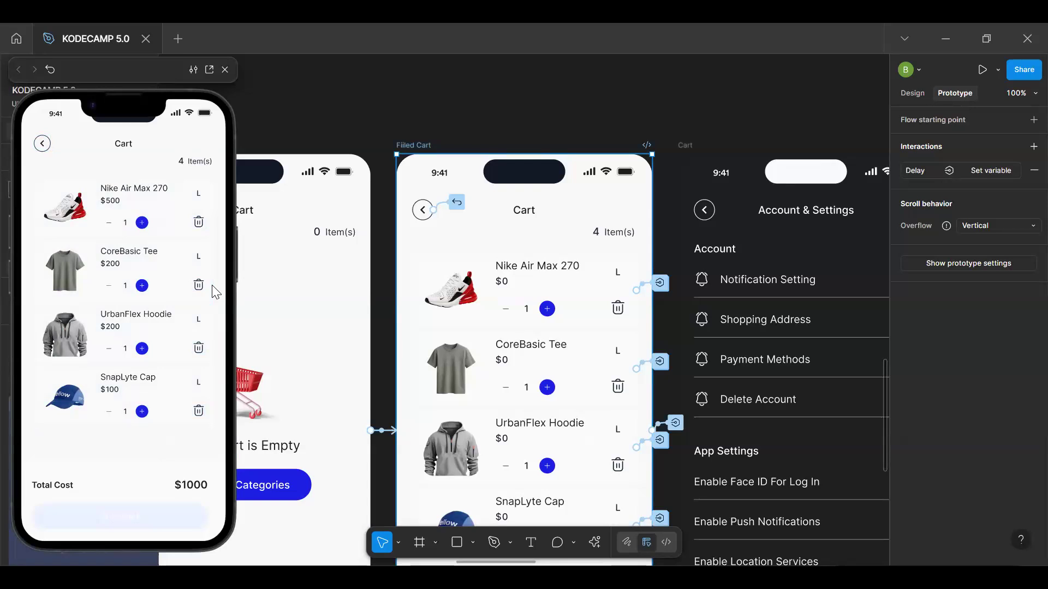
pyautogui.click(199, 285)
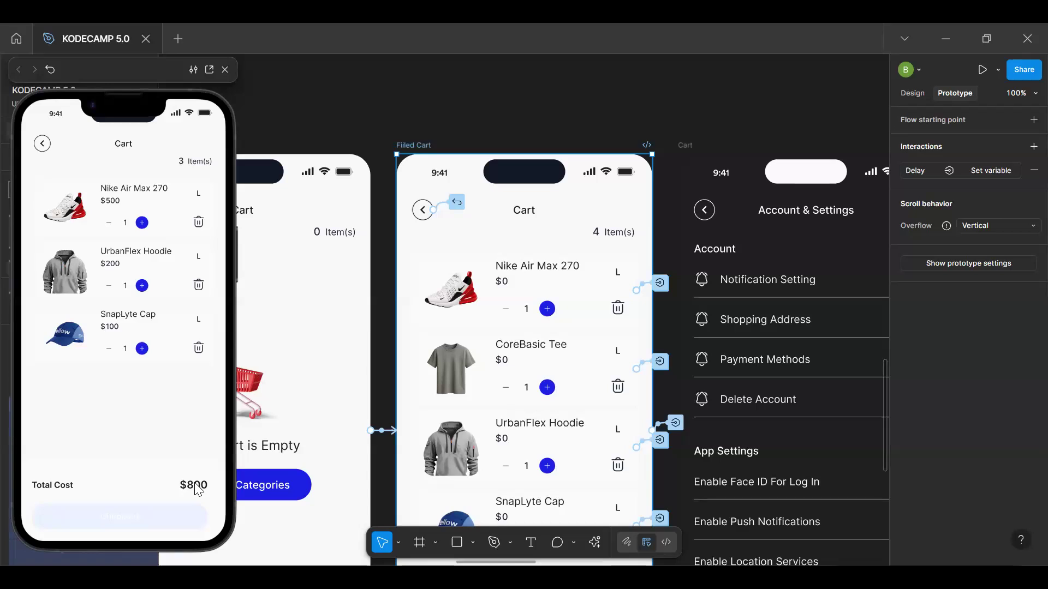
pyautogui.click(136, 452)
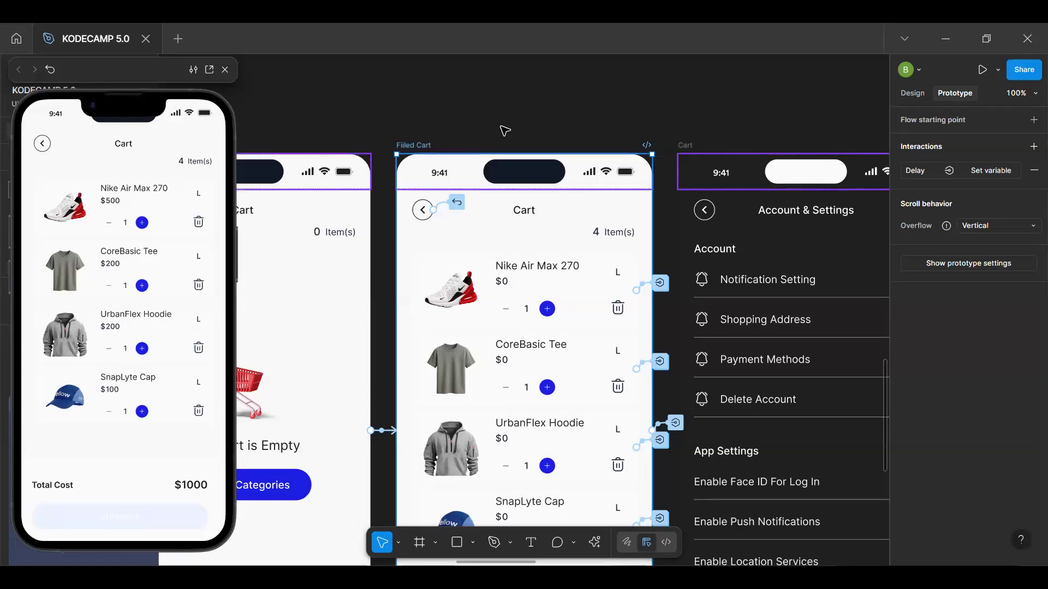
# Move the "Item removed" alert closer beneath the cart screens and detach it from its component
pyautogui.scroll(-10, 501, 120)
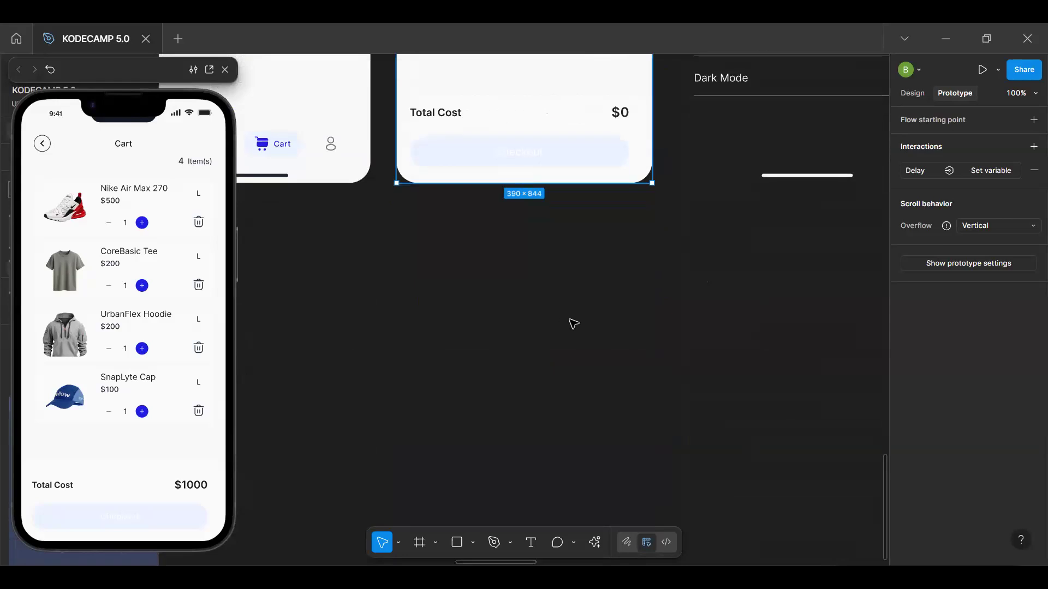
pyautogui.scroll(5, 513, 264)
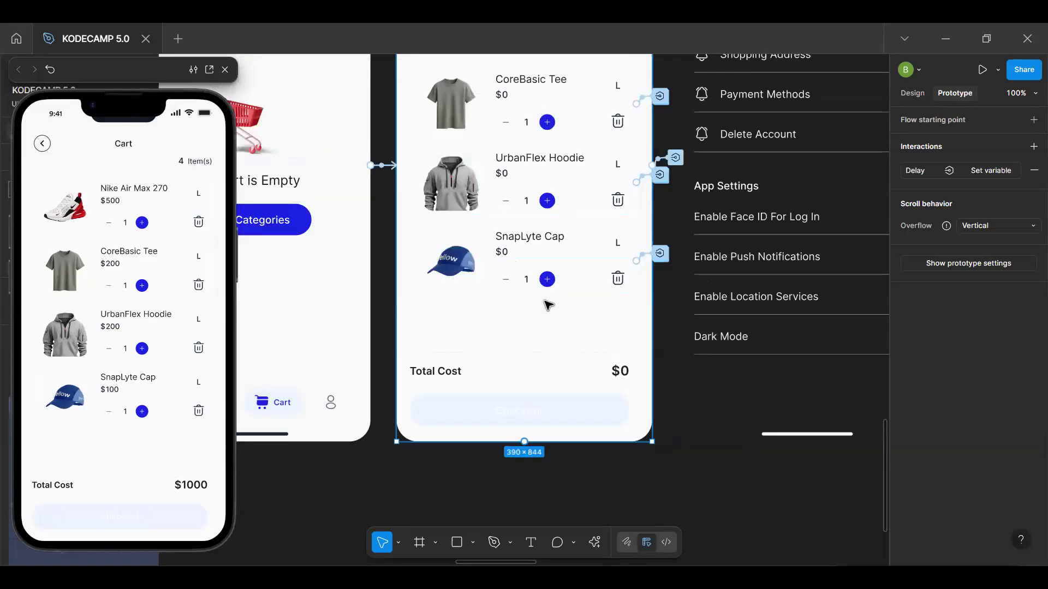
pyautogui.scroll(-5, 494, 341)
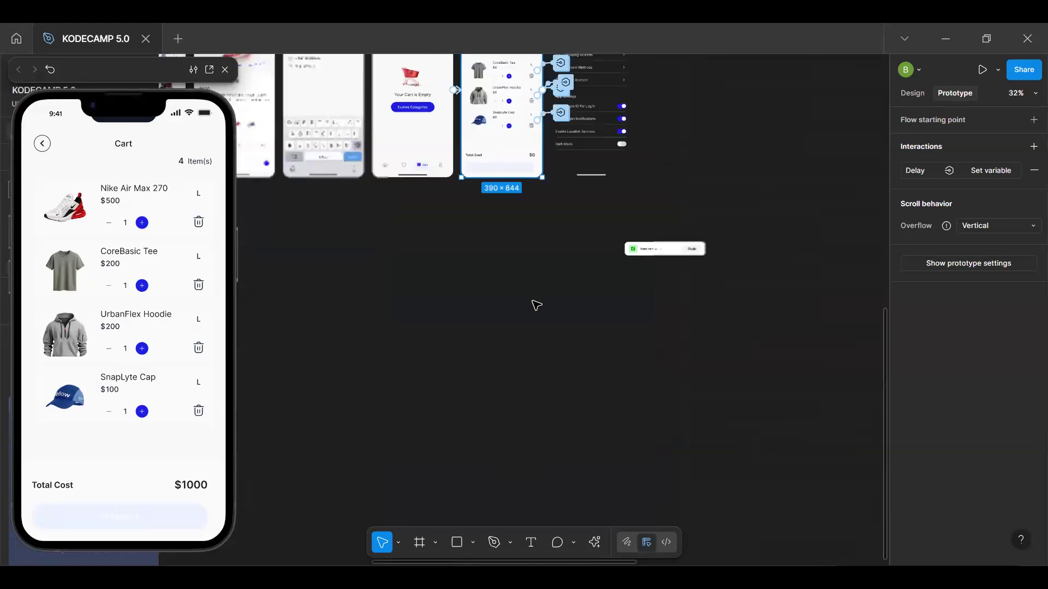
pyautogui.click(675, 252)
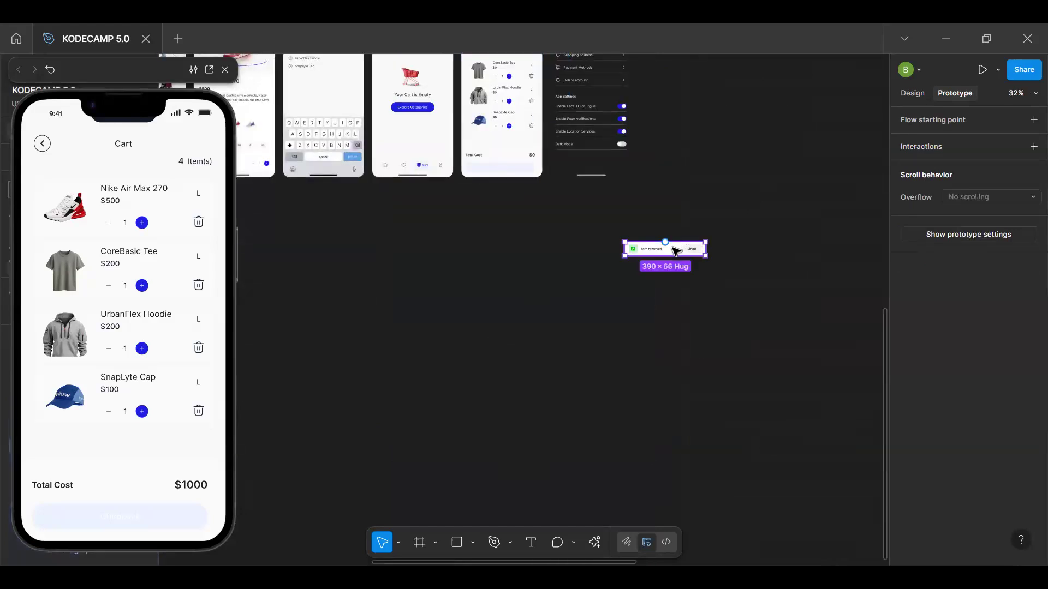
pyautogui.hotkey('alt', '8')
pyautogui.moveTo(677, 251); pyautogui.dragTo(375, 235)
pyautogui.scroll(5, 475, 245)
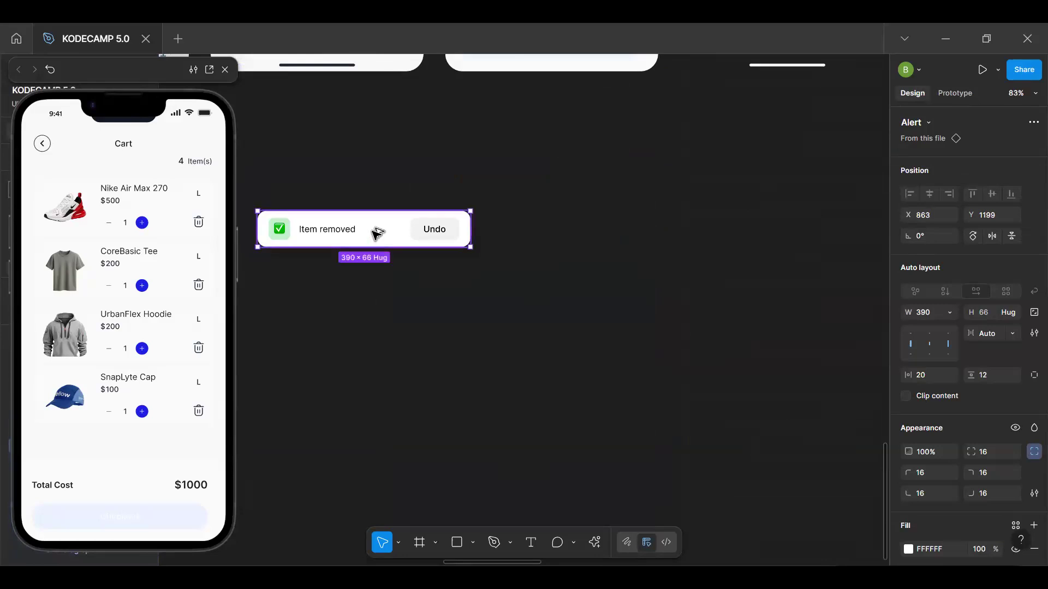
pyautogui.press('space')
pyautogui.moveTo(437, 161); pyautogui.dragTo(612, 385)
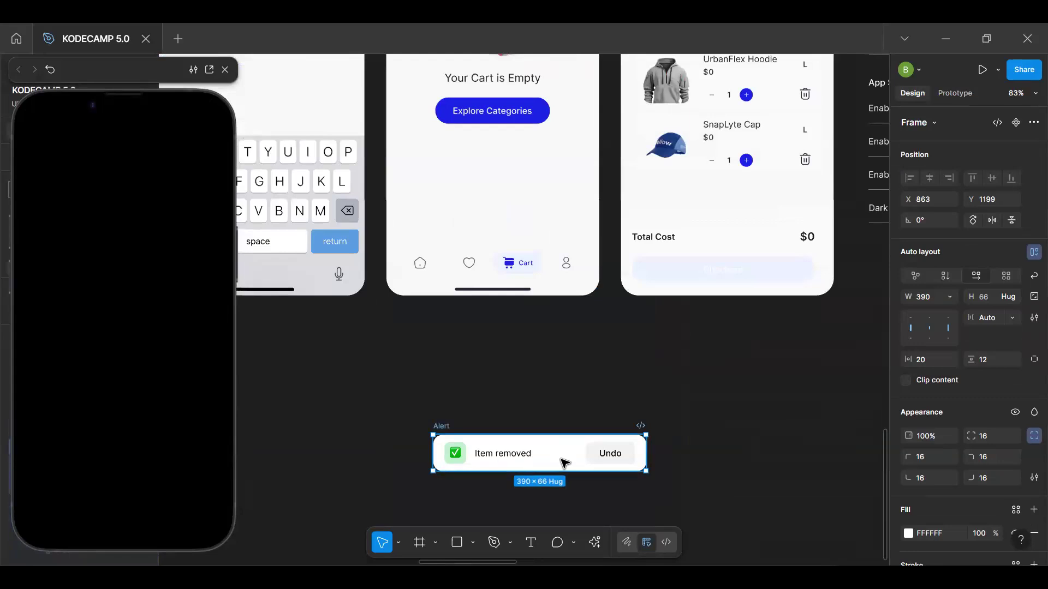
# Place the "Item removed" alert inside the Filled Cart frame, just above the Total Cost row
pyautogui.press('space')
pyautogui.hscroll(5, 509, 362)
pyautogui.scroll(2, 444, 402)
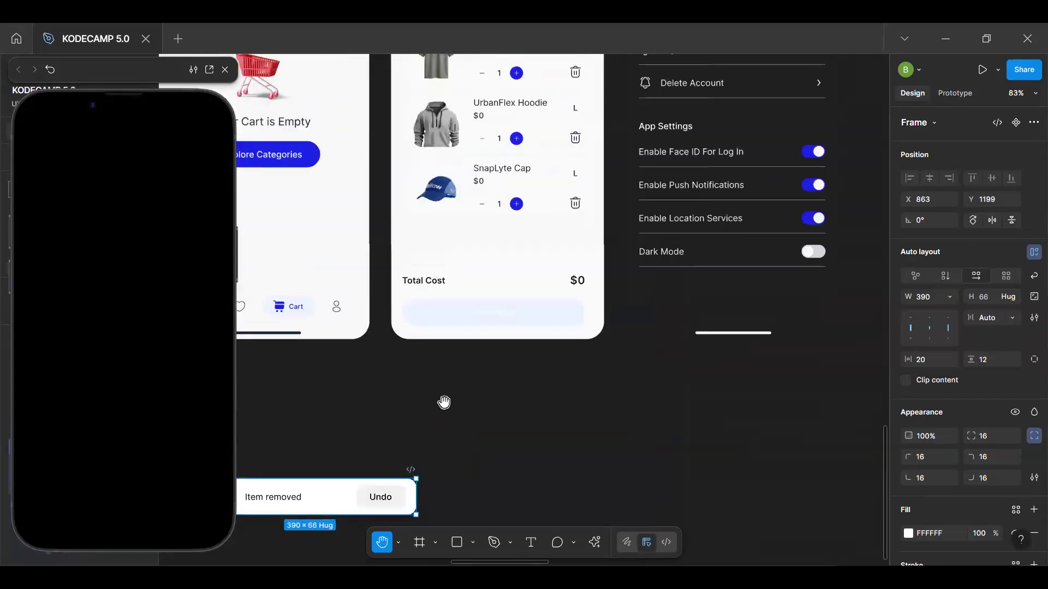
pyautogui.moveTo(316, 498); pyautogui.dragTo(509, 243)
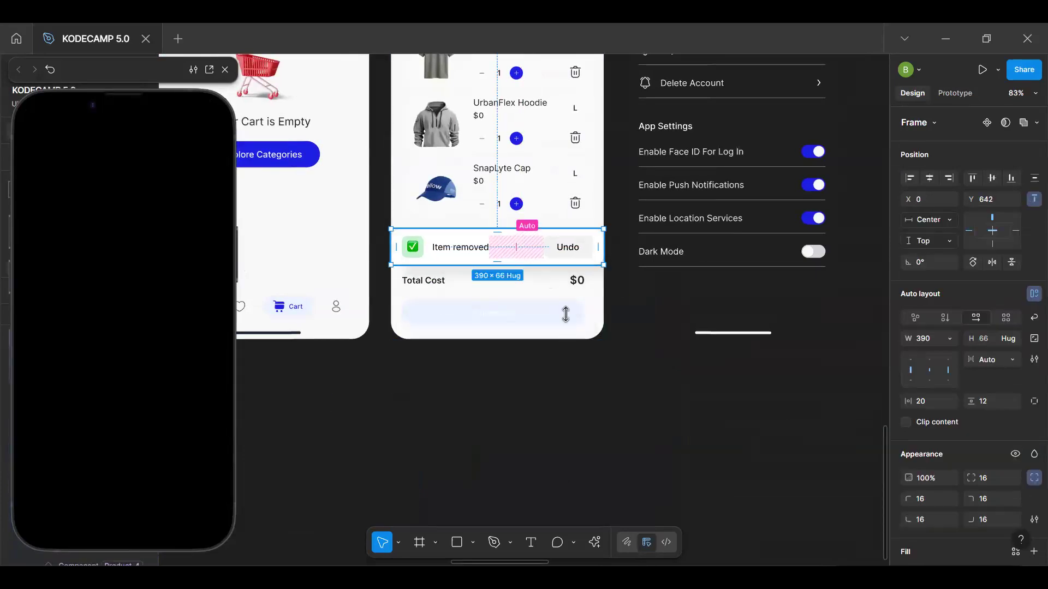
pyautogui.scroll(5, 570, 327)
pyautogui.moveTo(573, 281); pyautogui.dragTo(575, 284)
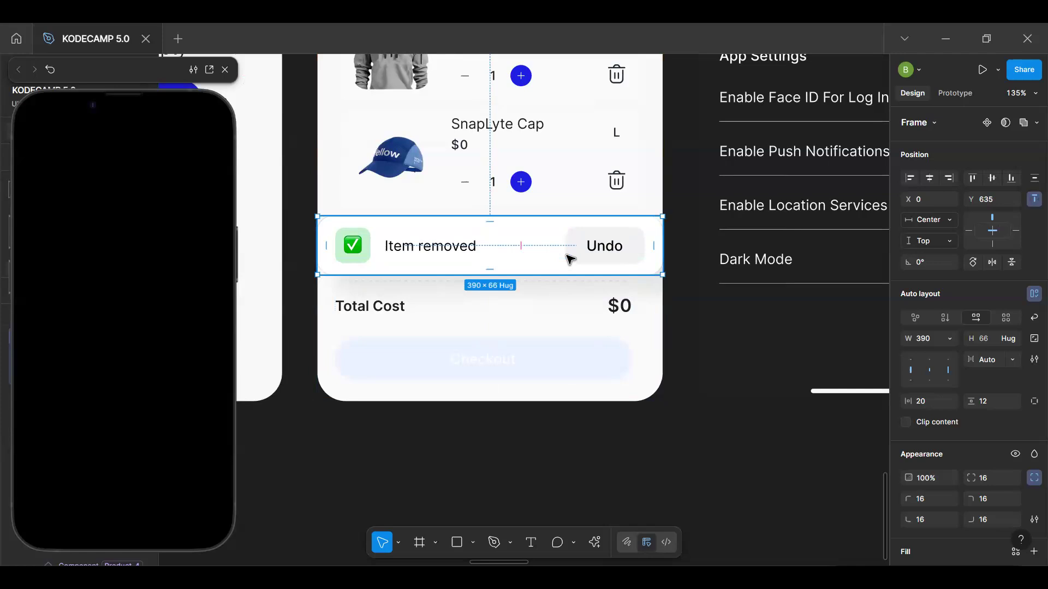
# Align the alert to the top edge of the Filled Cart and nudge it down to Y 19
pyautogui.click(973, 179)
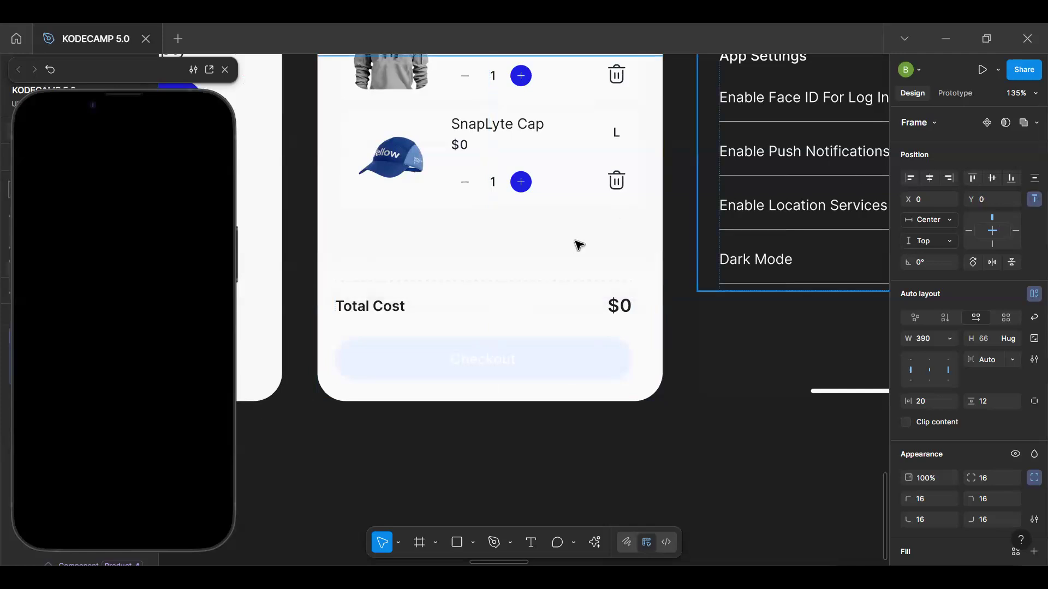
pyautogui.scroll(10, 573, 242)
pyautogui.scroll(-3, 570, 246)
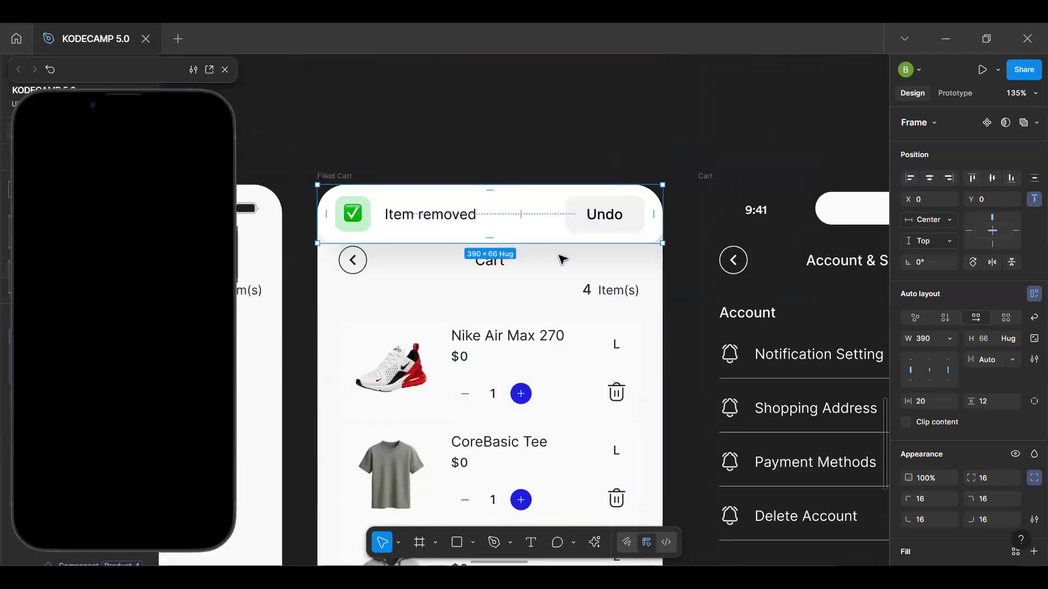
pyautogui.press('Down')
pyautogui.press('Down')
pyautogui.press('Down')
pyautogui.press('Down')
pyautogui.press('Down')
pyautogui.press('Down')
pyautogui.press('Down')
pyautogui.press('Down')
pyautogui.press('Down')
pyautogui.press('Down')
pyautogui.press('Down')
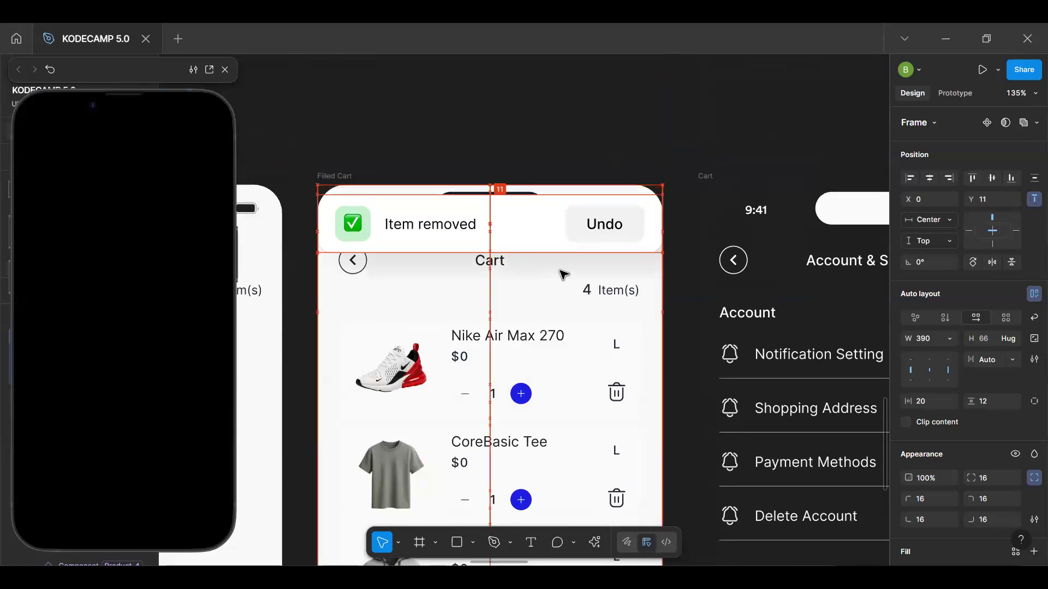
pyautogui.press('Down')
pyautogui.press('Down')
pyautogui.press('Down')
pyautogui.press('Down')
pyautogui.press('Down')
pyautogui.press('Down')
pyautogui.press('Down')
pyautogui.press('Down')
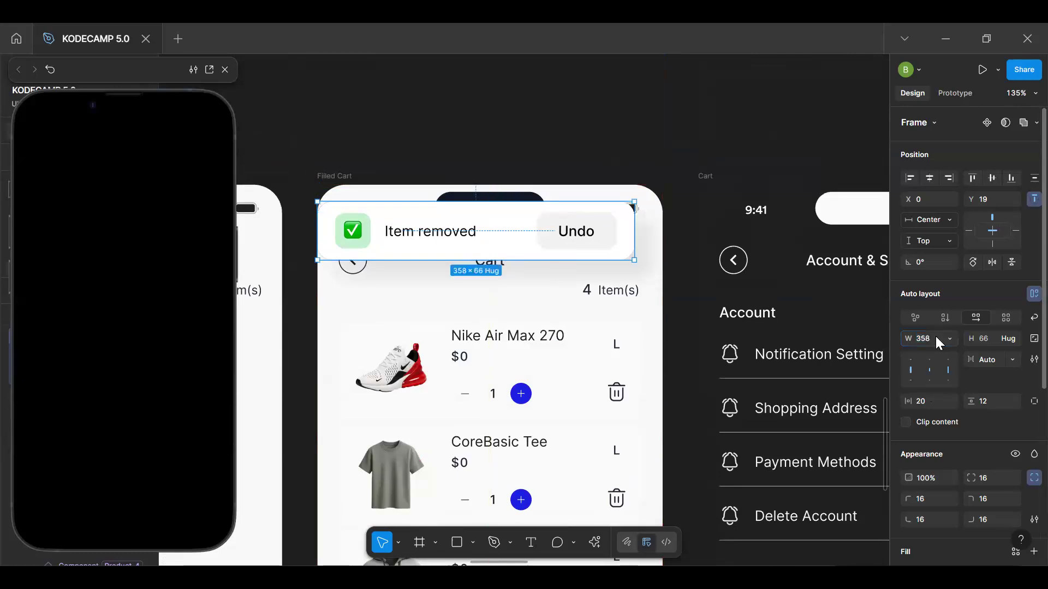
# Set the alert's width to 358, centre it horizontally in the Filled Cart, and select that frame to preview it
pyautogui.press('Return')
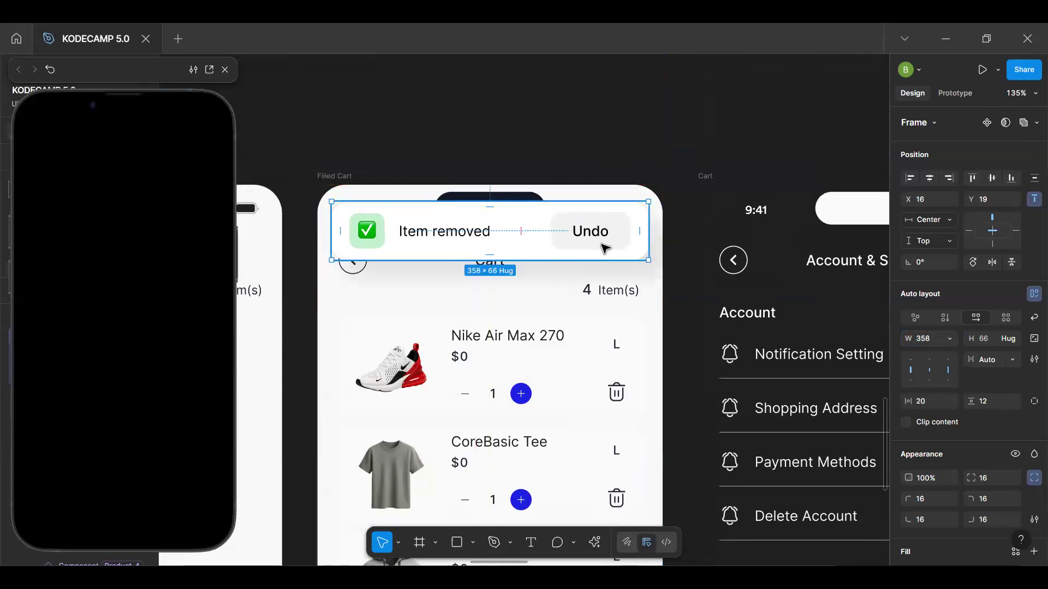
pyautogui.click(352, 176)
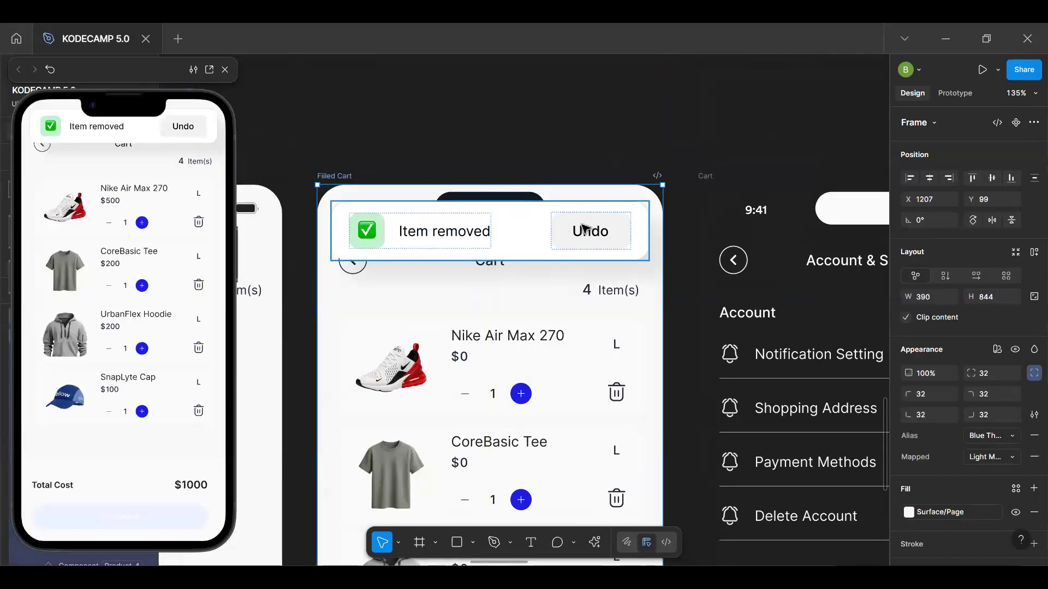
pyautogui.scroll(-3, 584, 229)
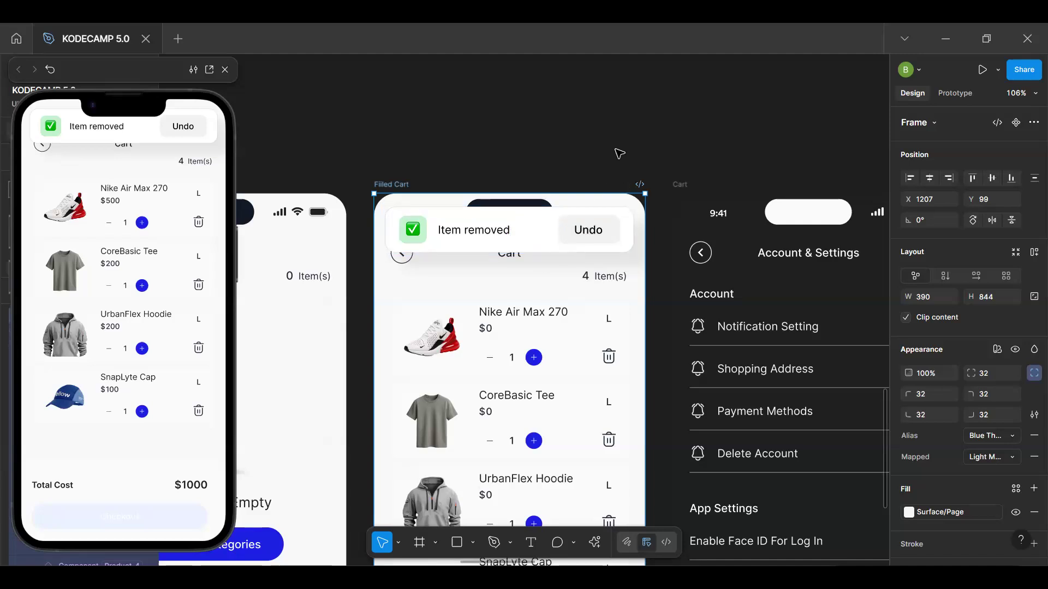
pyautogui.click(588, 245)
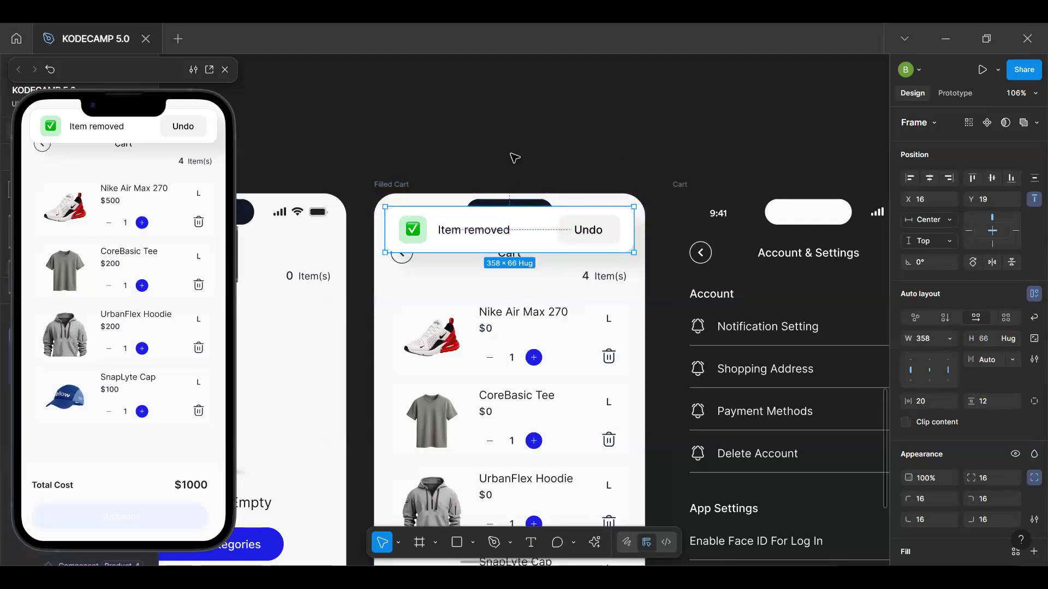
pyautogui.click(580, 162)
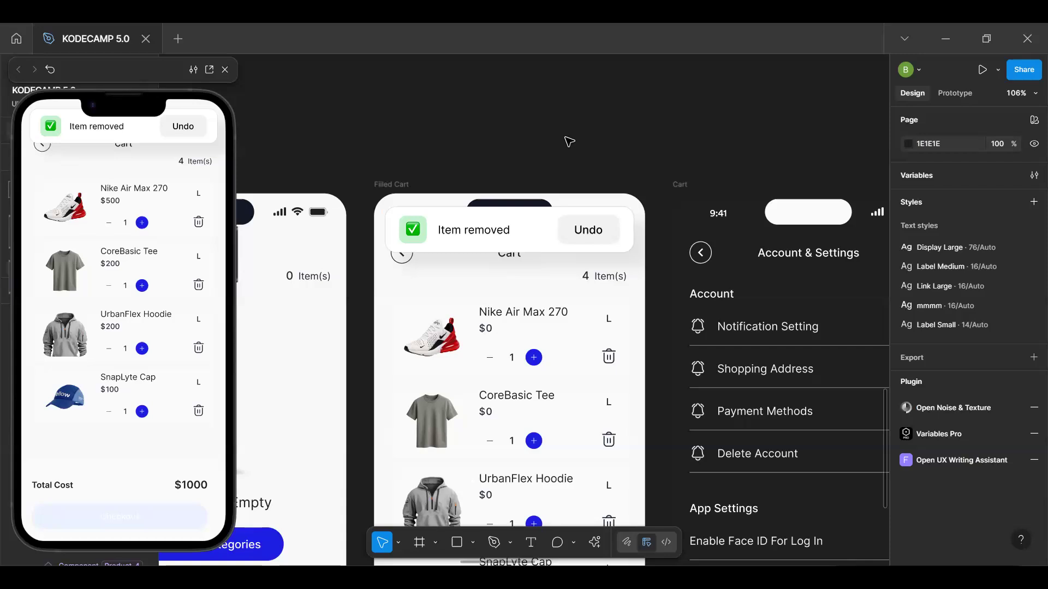
pyautogui.click(544, 232)
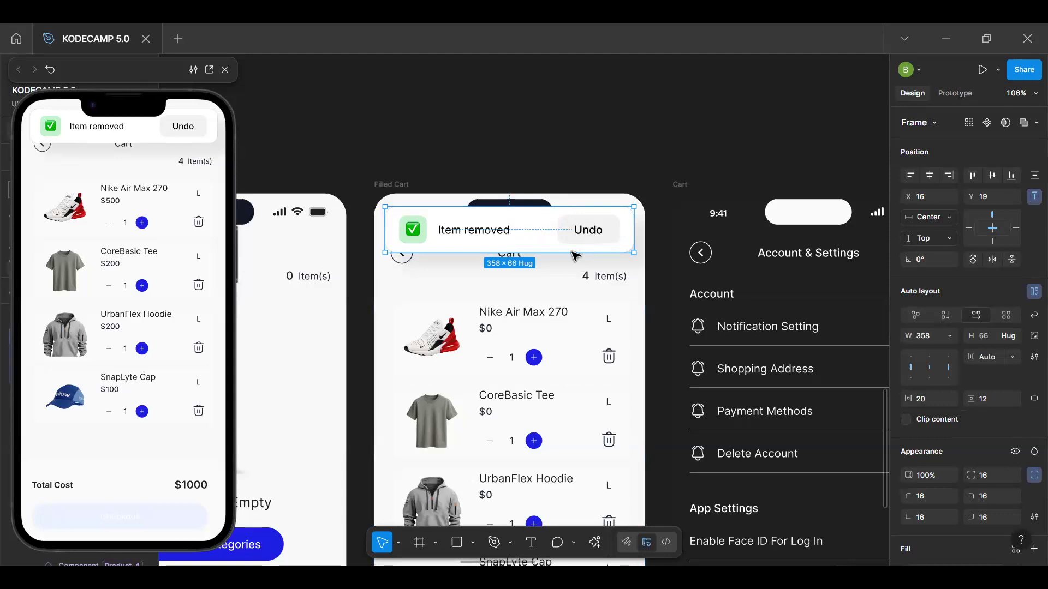
pyautogui.moveTo(577, 177); pyautogui.dragTo(699, 283)
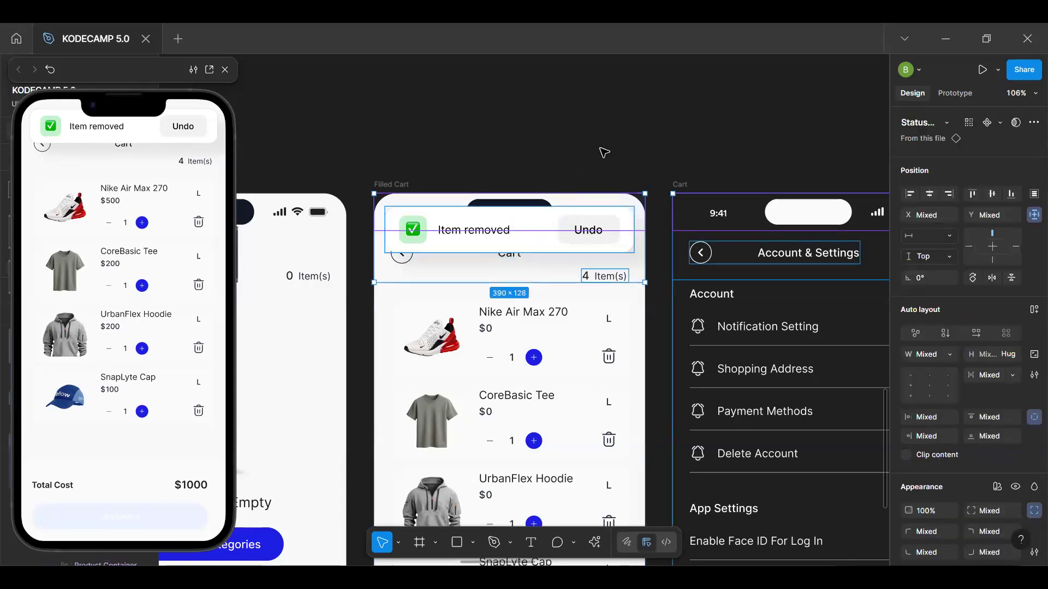
pyautogui.press('Escape')
pyautogui.click(590, 221)
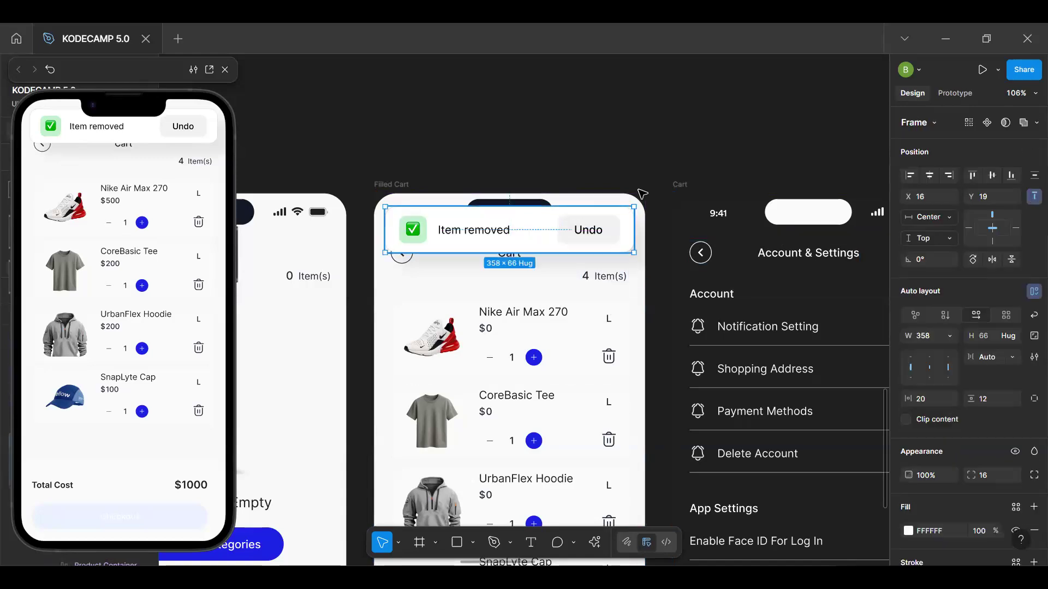
pyautogui.press('Escape')
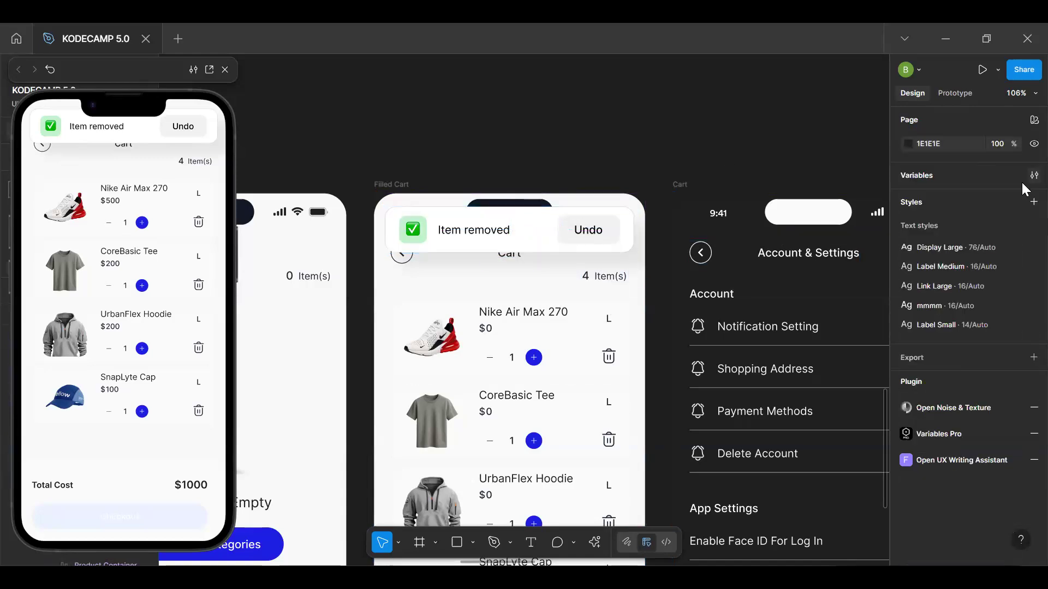
# Add a Boolean variable to the Product Variables collection
pyautogui.click(1034, 175)
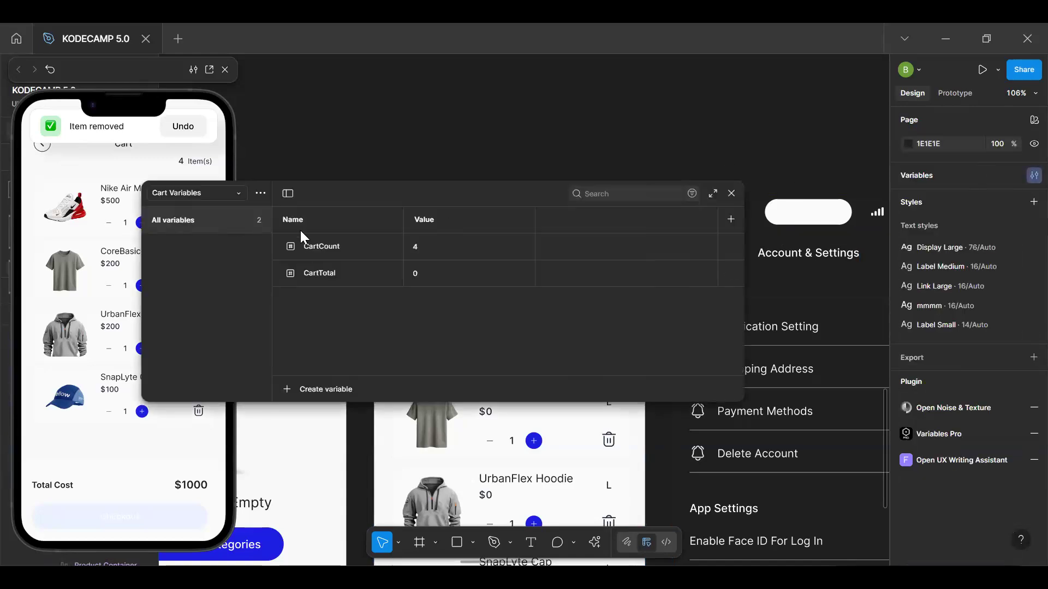
pyautogui.click(230, 190)
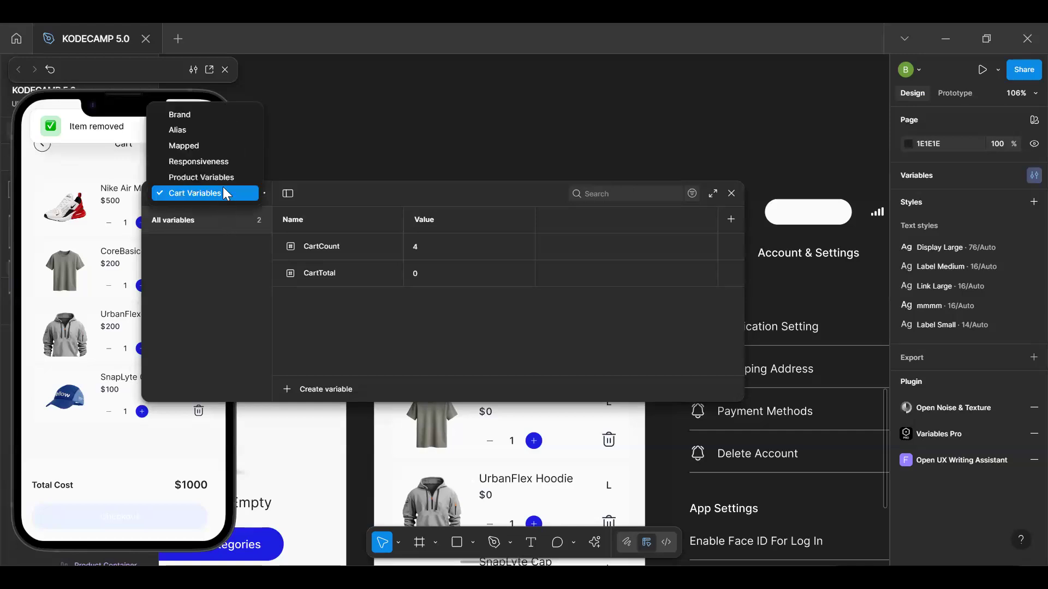
pyautogui.click(221, 180)
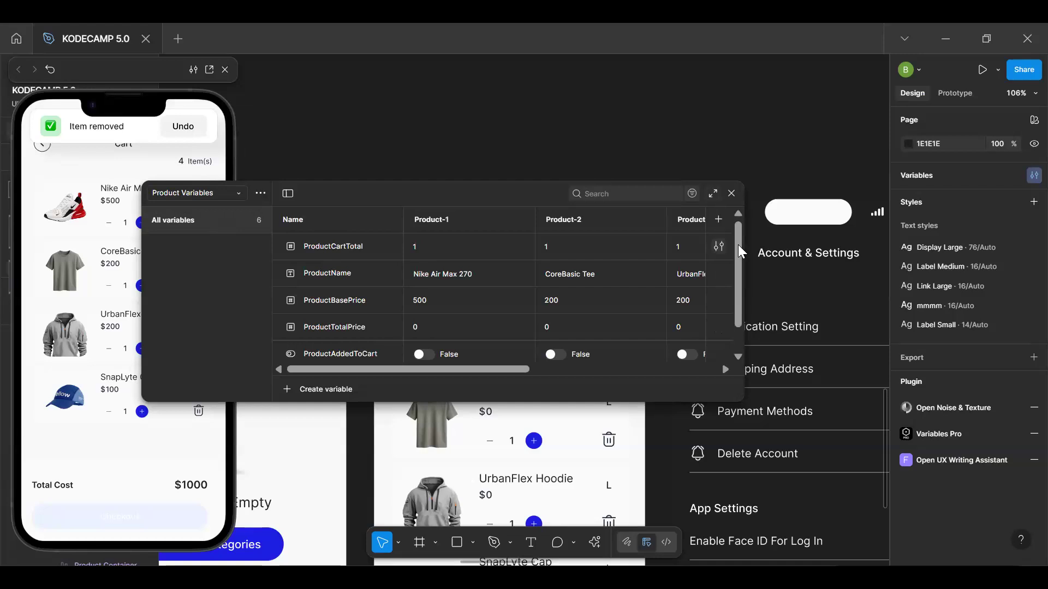
pyautogui.scroll(-1, 507, 301)
pyautogui.scroll(-1, 506, 297)
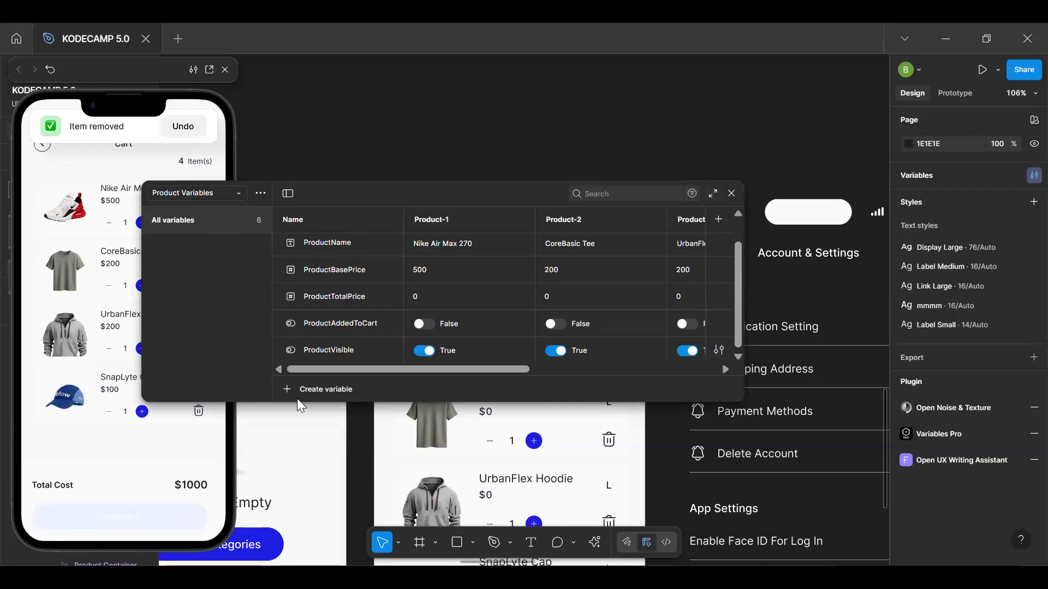
pyautogui.click(290, 388)
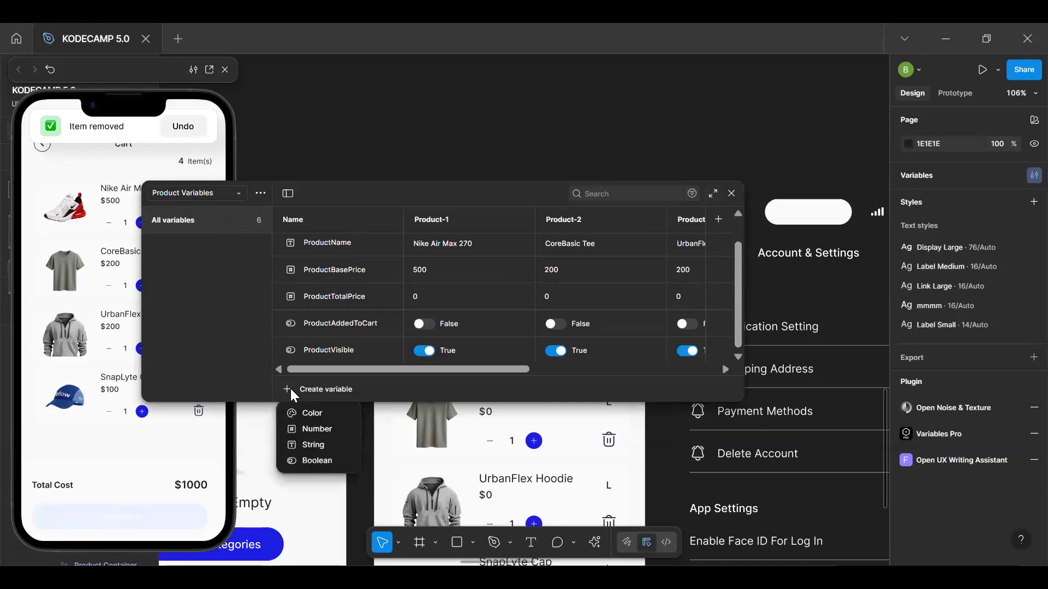
pyautogui.click(321, 456)
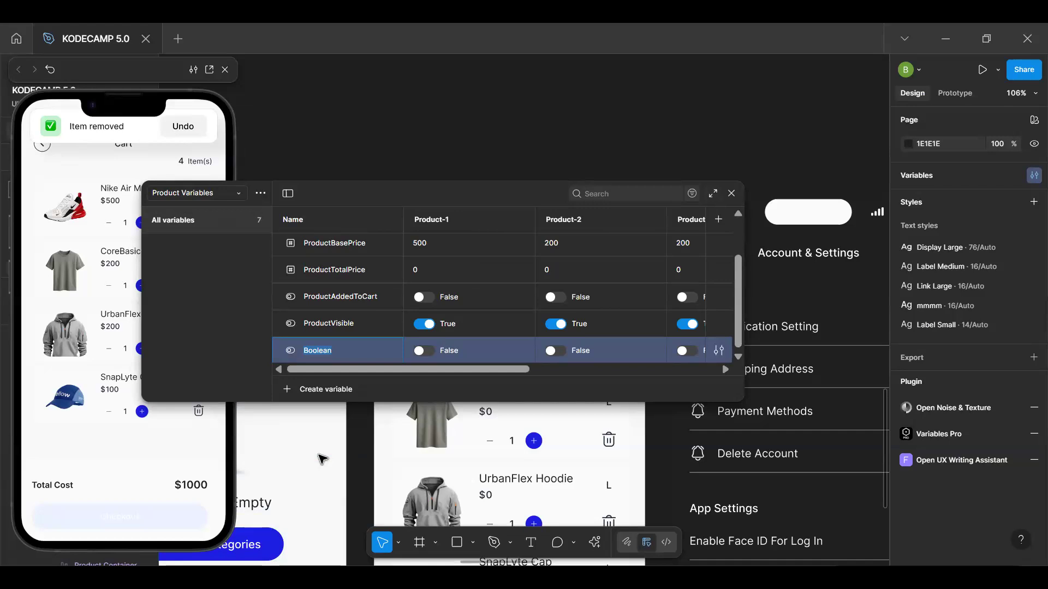
# Name the new Boolean variable ShowUndoModal and close the variables window
pyautogui.write('D')
pyautogui.press('BackSpace')
pyautogui.write('Sh')
pyautogui.write('ow')
pyautogui.write('Undp')
pyautogui.write('oMod')
pyautogui.write('al')
pyautogui.press('Return')
pyautogui.moveTo(494, 371)
pyautogui.mouseDown()
pyautogui.moveTo(626, 371)
pyautogui.moveTo(508, 374)
pyautogui.moveTo(604, 365)
pyautogui.moveTo(504, 341)
pyautogui.moveTo(512, 375)
pyautogui.mouseUp()
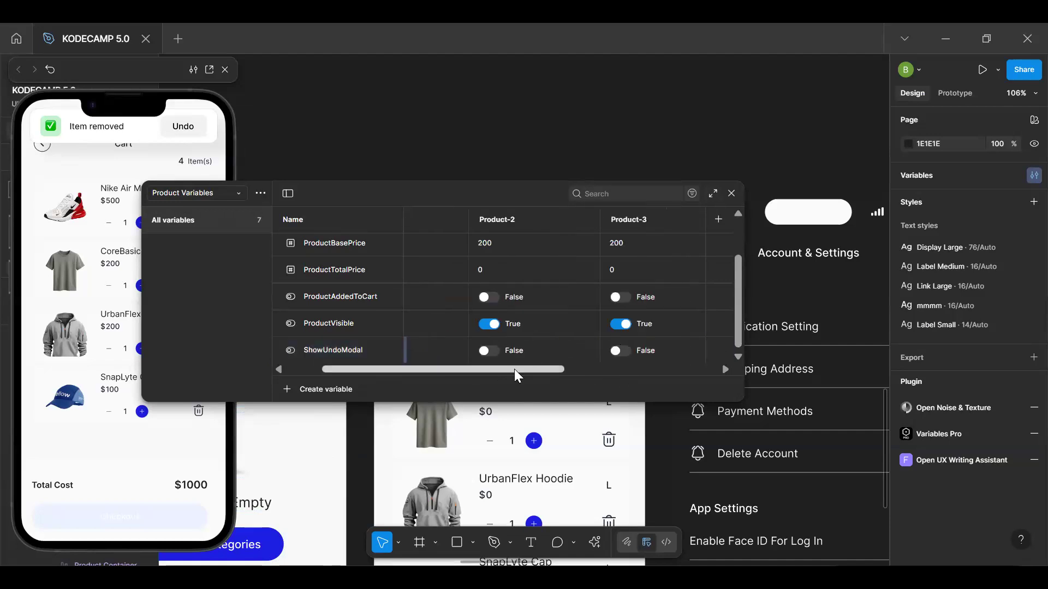
pyautogui.click(522, 359)
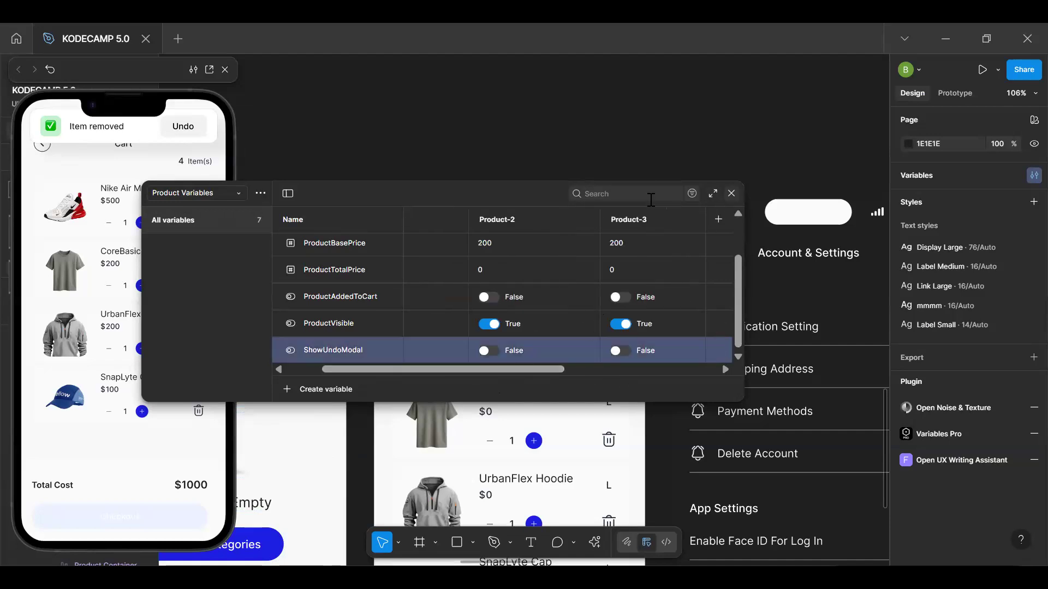
pyautogui.moveTo(420, 195); pyautogui.dragTo(336, 36)
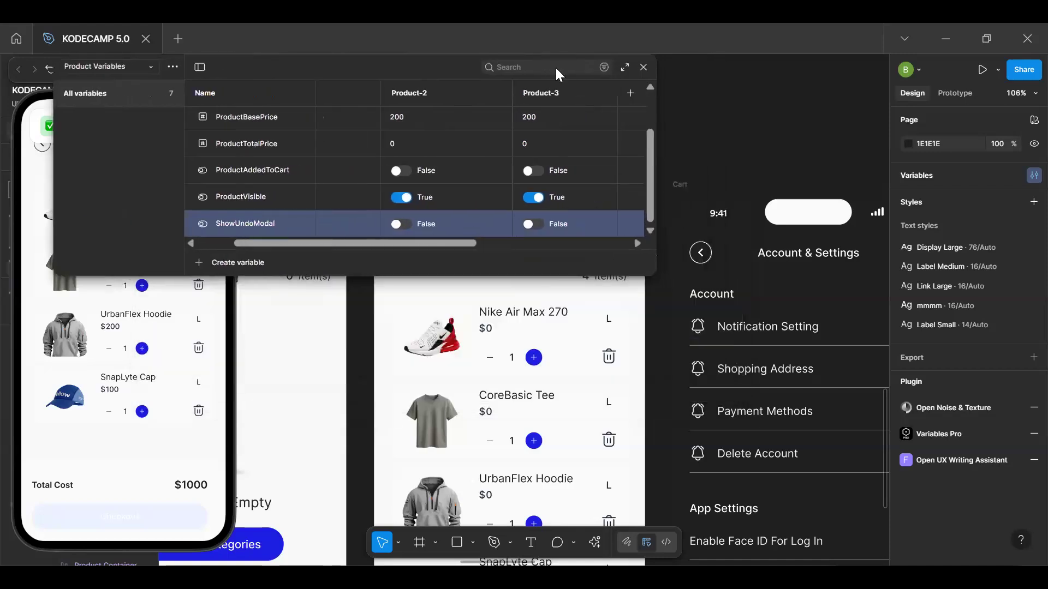
pyautogui.click(643, 67)
# Try binding the "Item removed" alert's visibility to the ShowUndoModal variable, and undo the binding
pyautogui.click(516, 230)
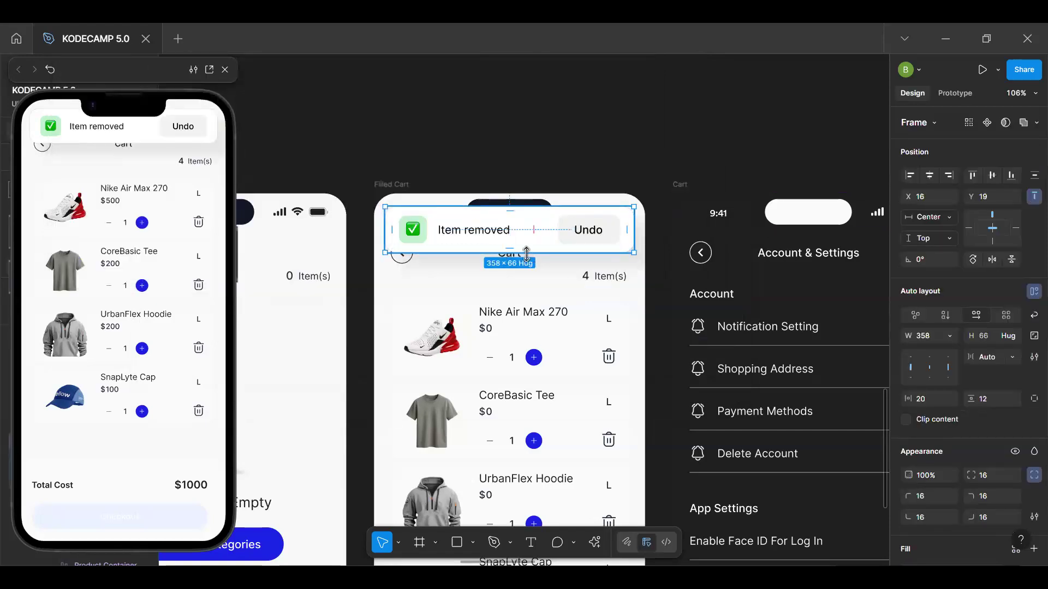
pyautogui.click(1015, 453)
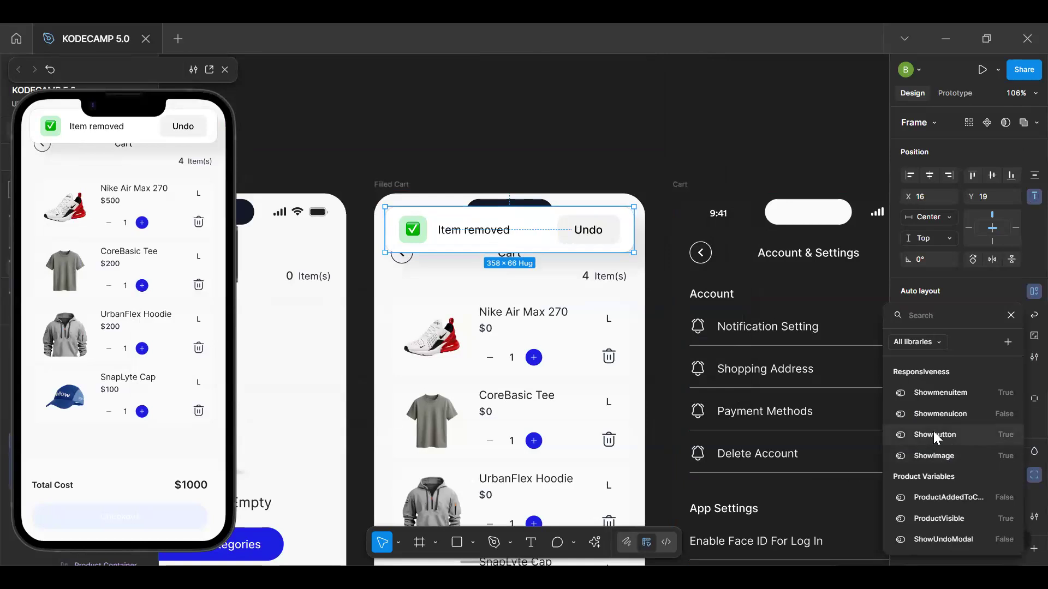
pyautogui.click(968, 539)
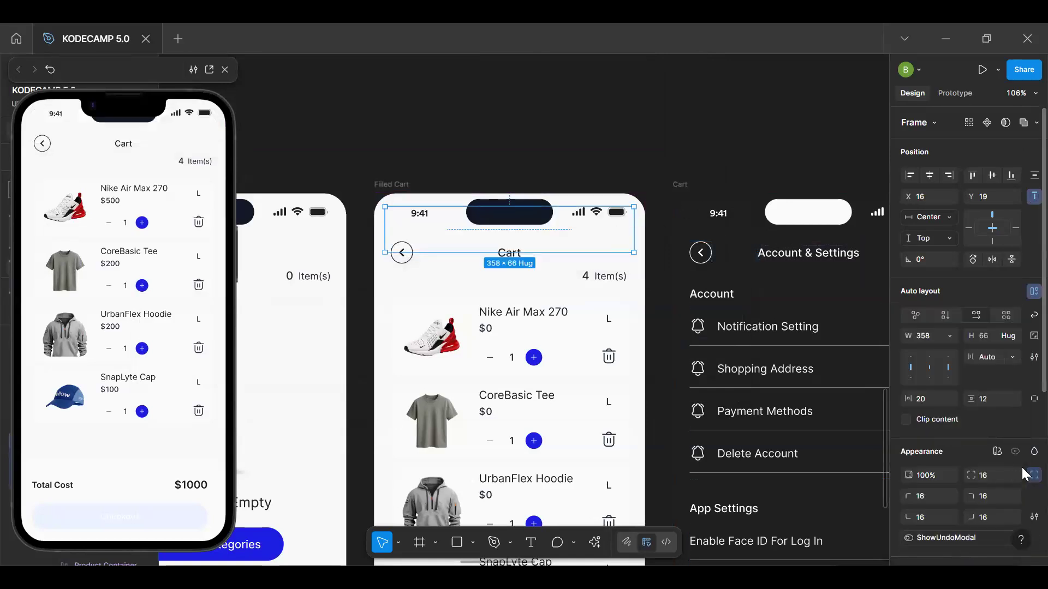
pyautogui.hotkey('ctrl', 'z')
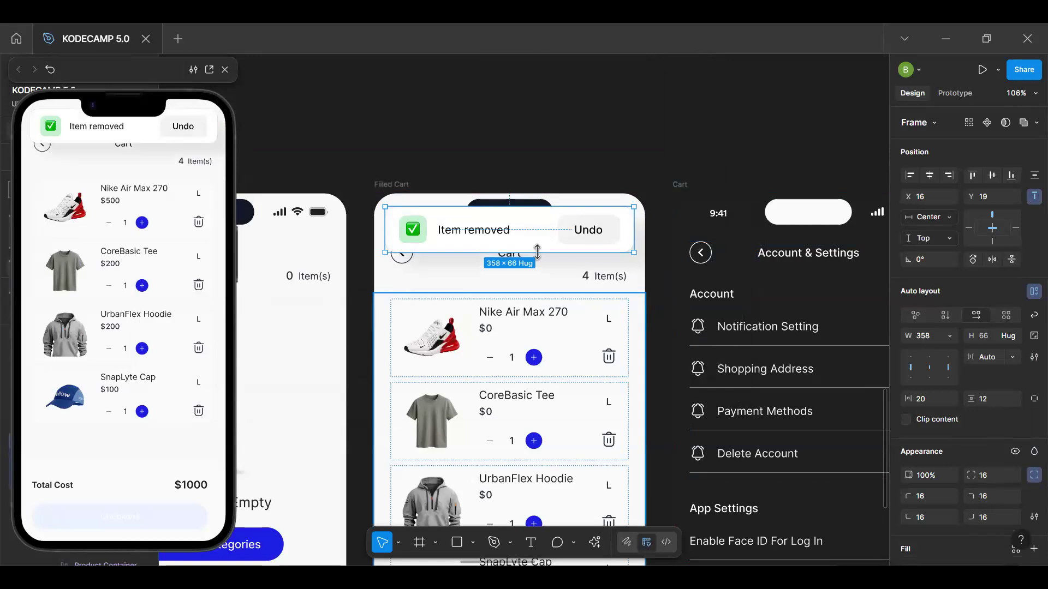
# Examine the properties of the alert's Undo button and review the variables in the Product Variables collection
pyautogui.click(587, 236)
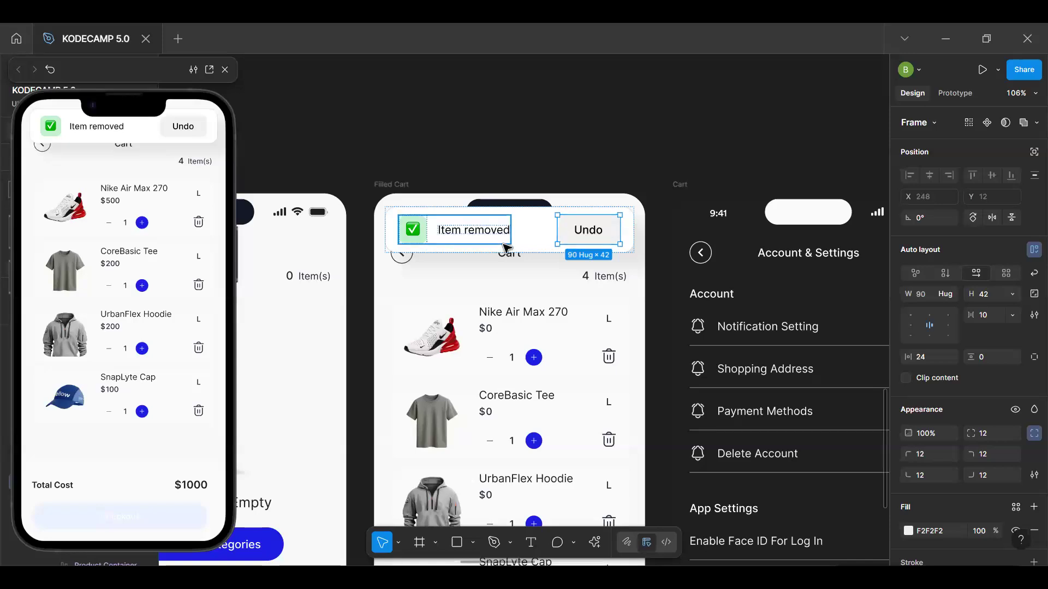
pyautogui.click(547, 235)
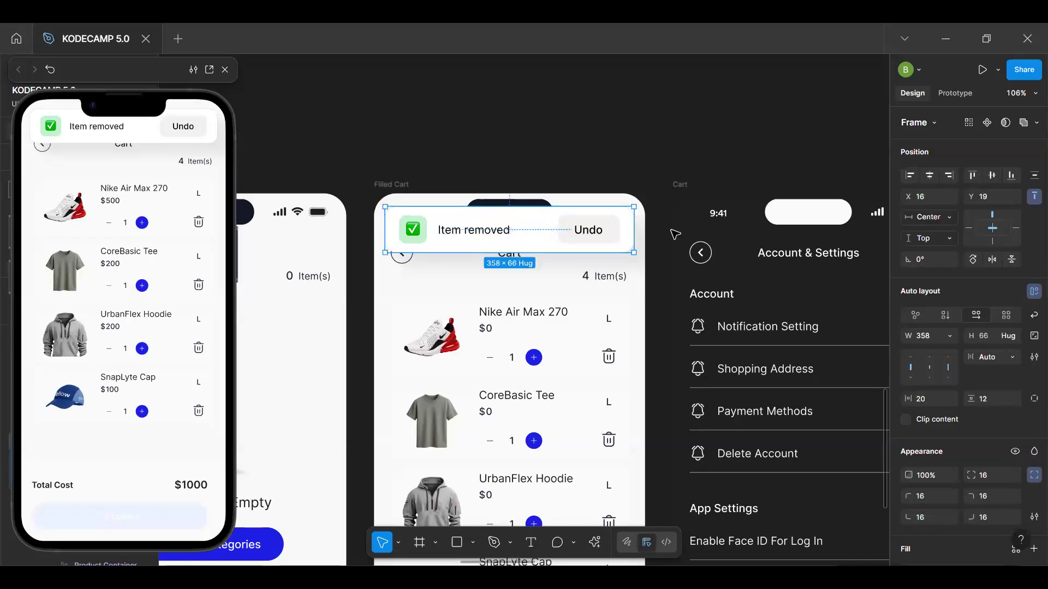
pyautogui.click(607, 234)
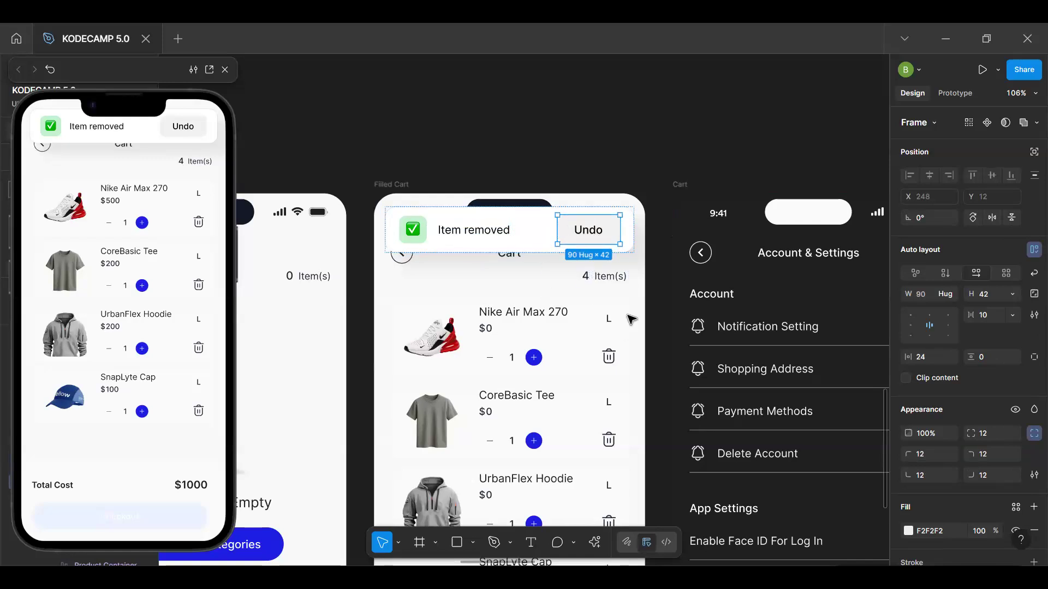
pyautogui.scroll(-4, 958, 430)
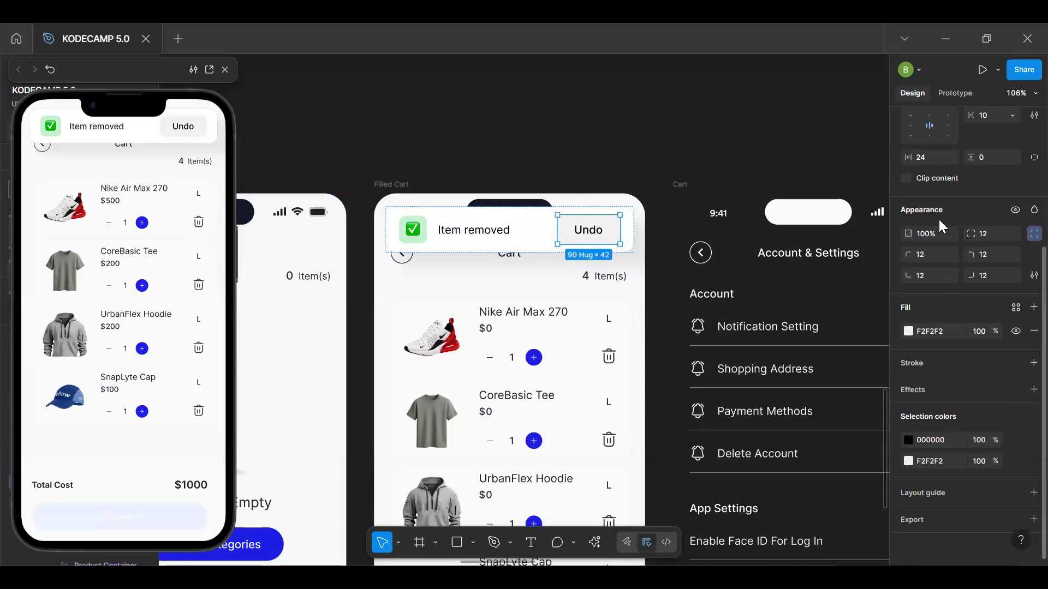
pyautogui.scroll(4, 977, 214)
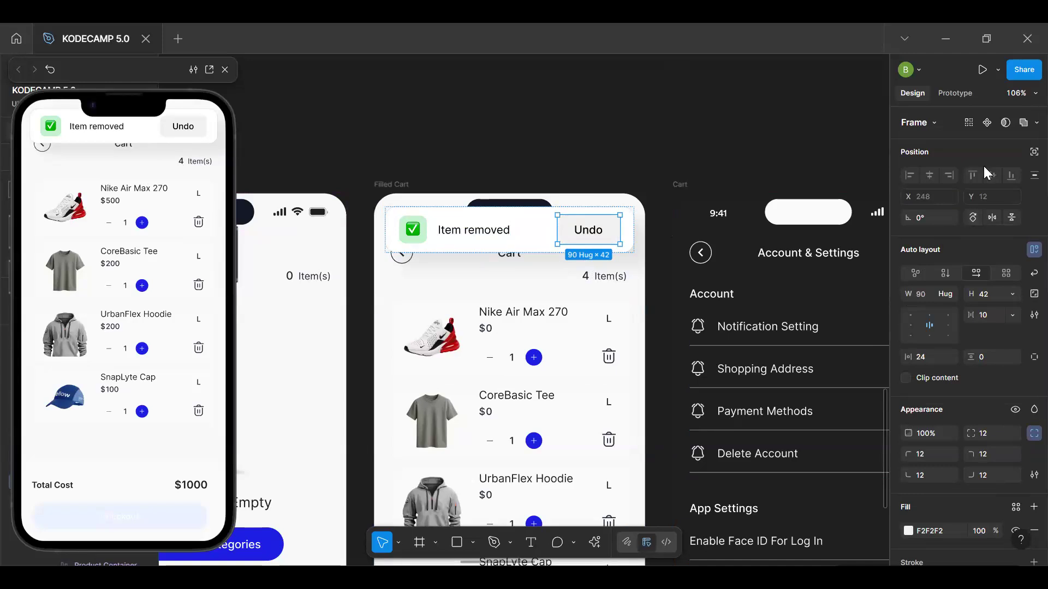
pyautogui.press('Escape')
pyautogui.click(1033, 175)
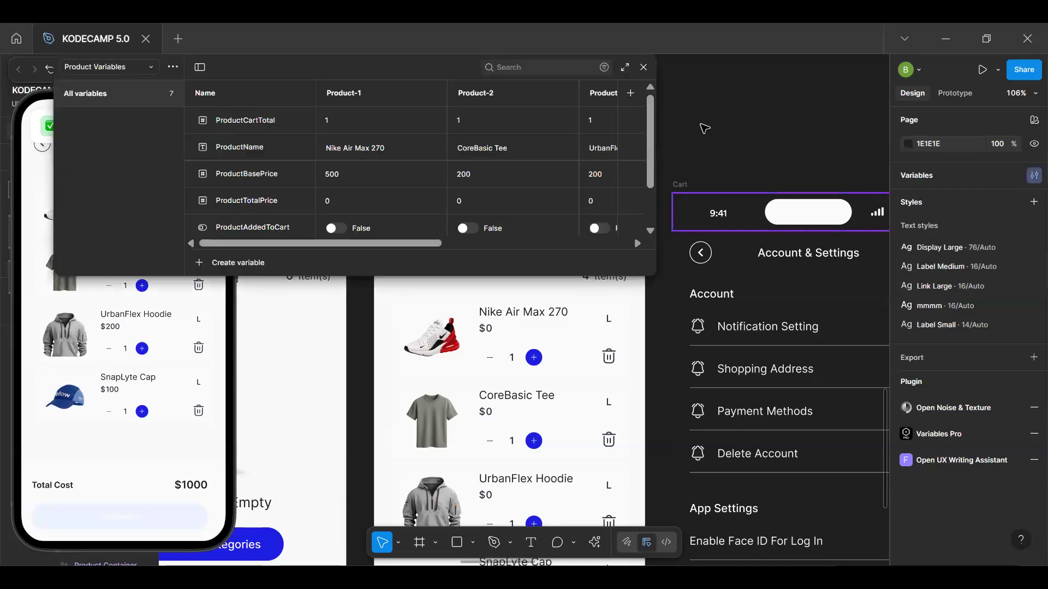
pyautogui.scroll(-2, 279, 150)
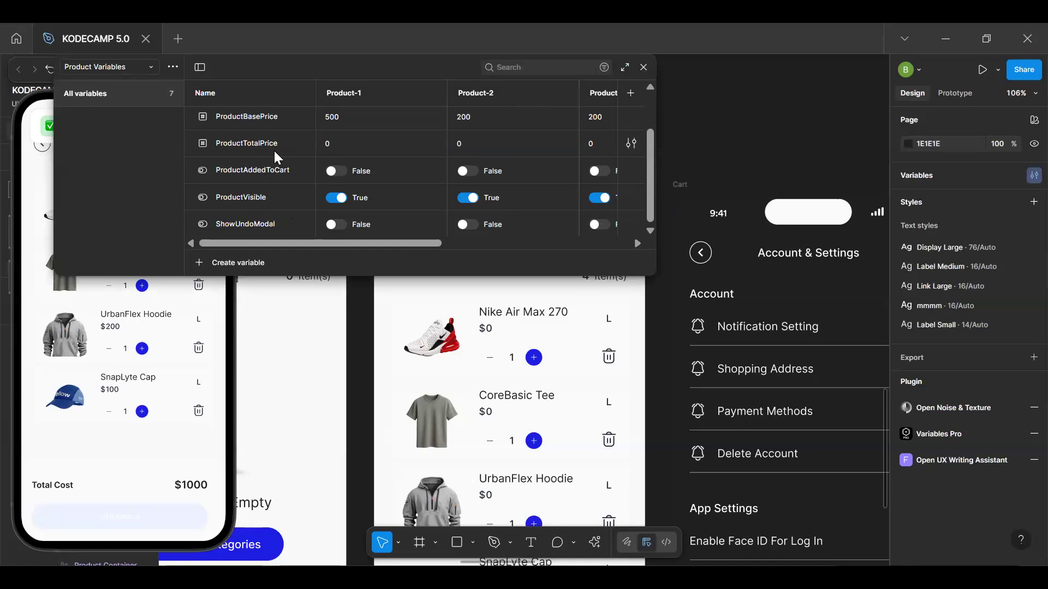
pyautogui.scroll(2, 273, 151)
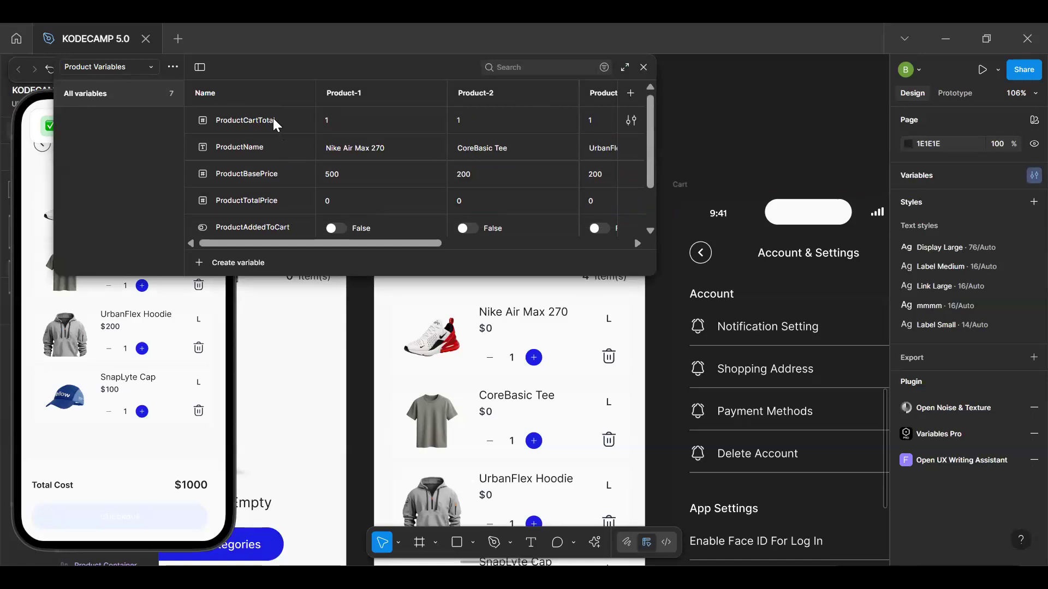
pyautogui.scroll(-2, 273, 178)
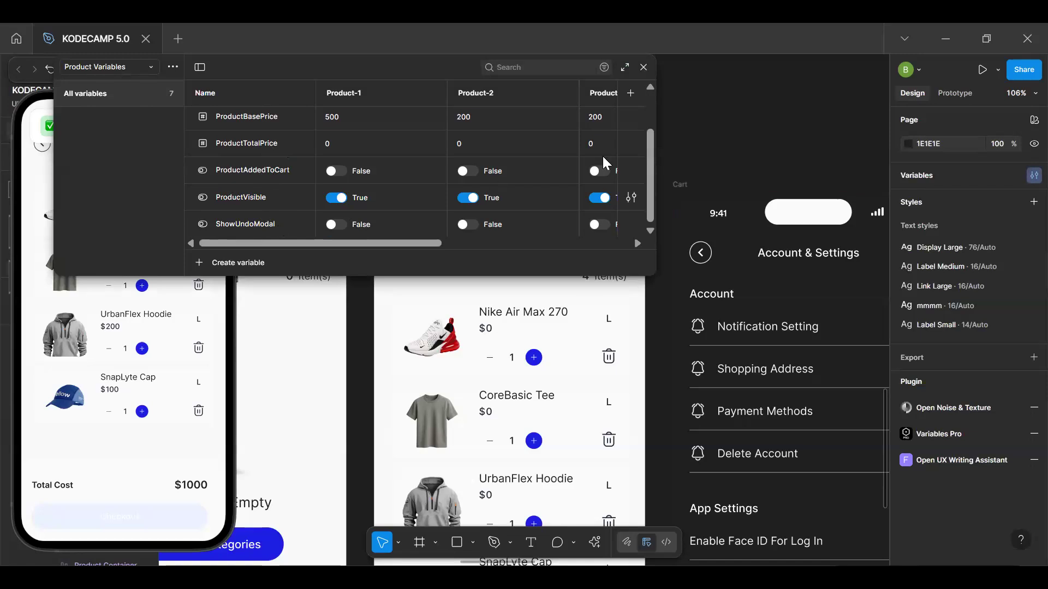
pyautogui.click(645, 67)
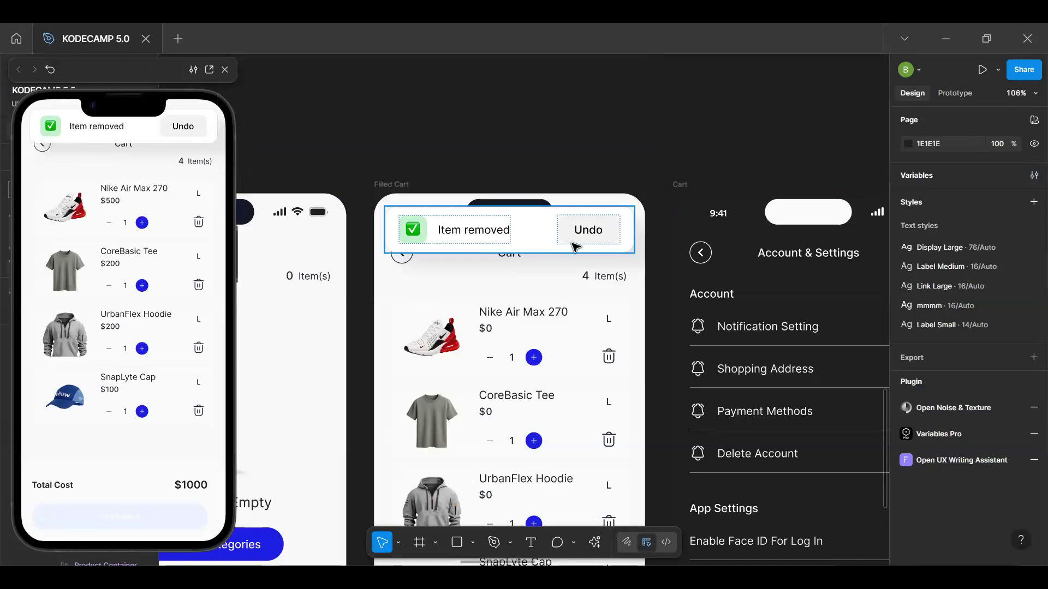
# Give the alert's Undo button an On tap interaction with a Set variable action
pyautogui.click(576, 246)
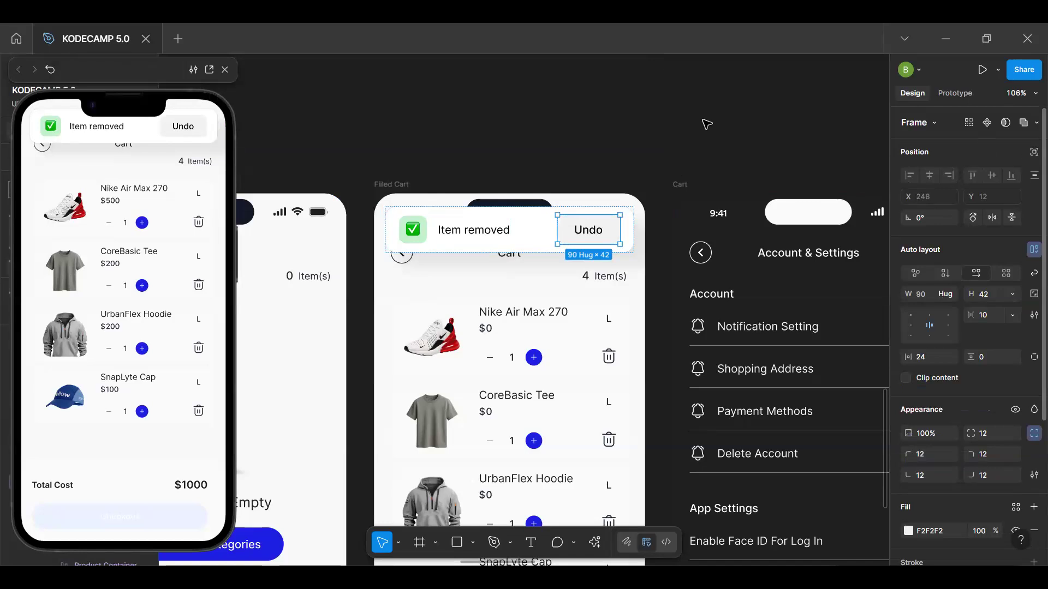
pyautogui.click(957, 94)
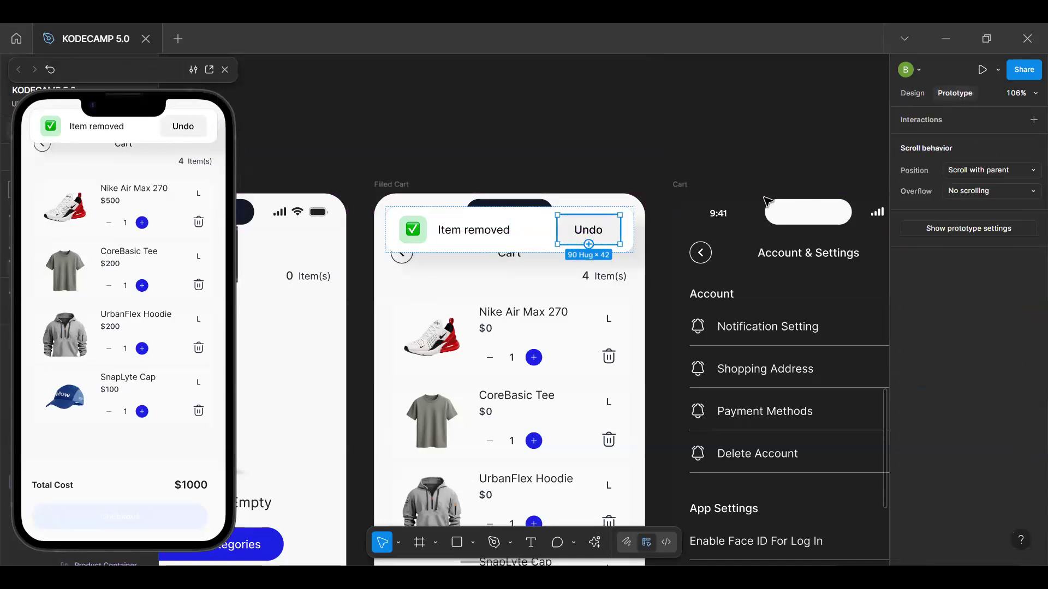
pyautogui.click(1022, 121)
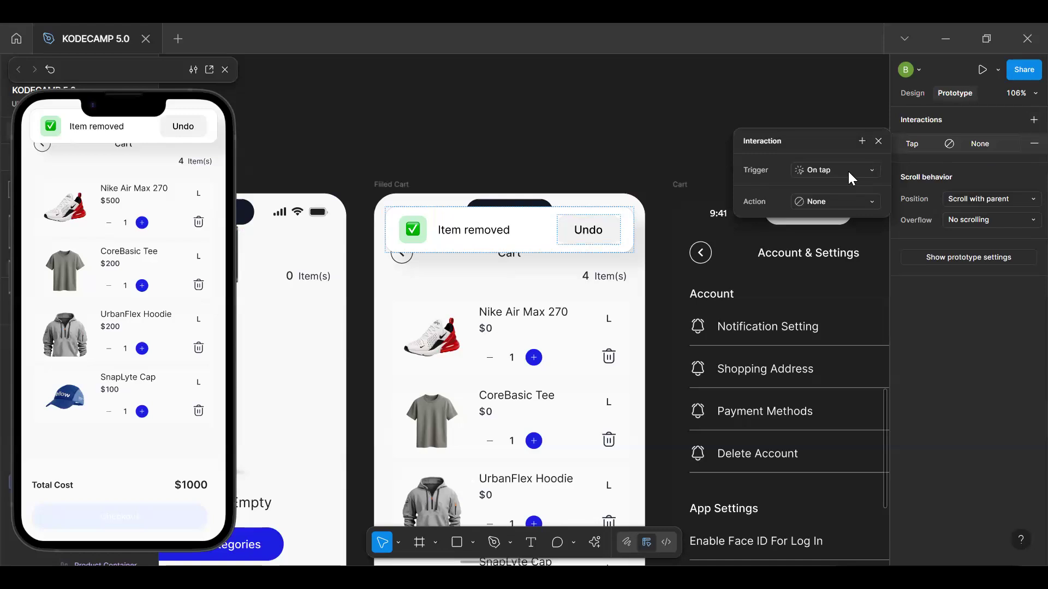
pyautogui.click(833, 200)
pyautogui.click(833, 201)
pyautogui.click(830, 203)
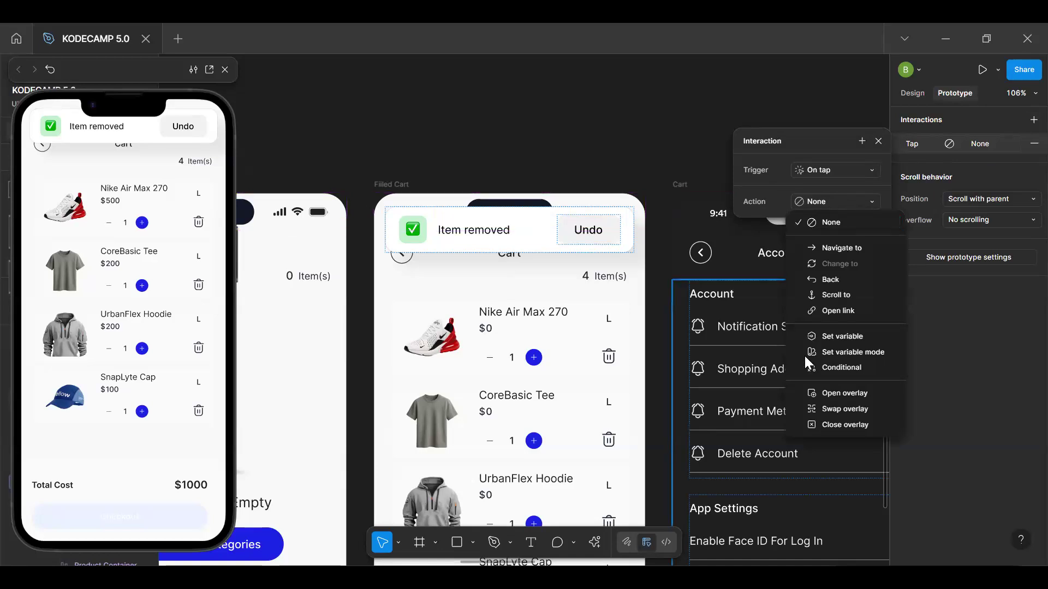
pyautogui.click(830, 336)
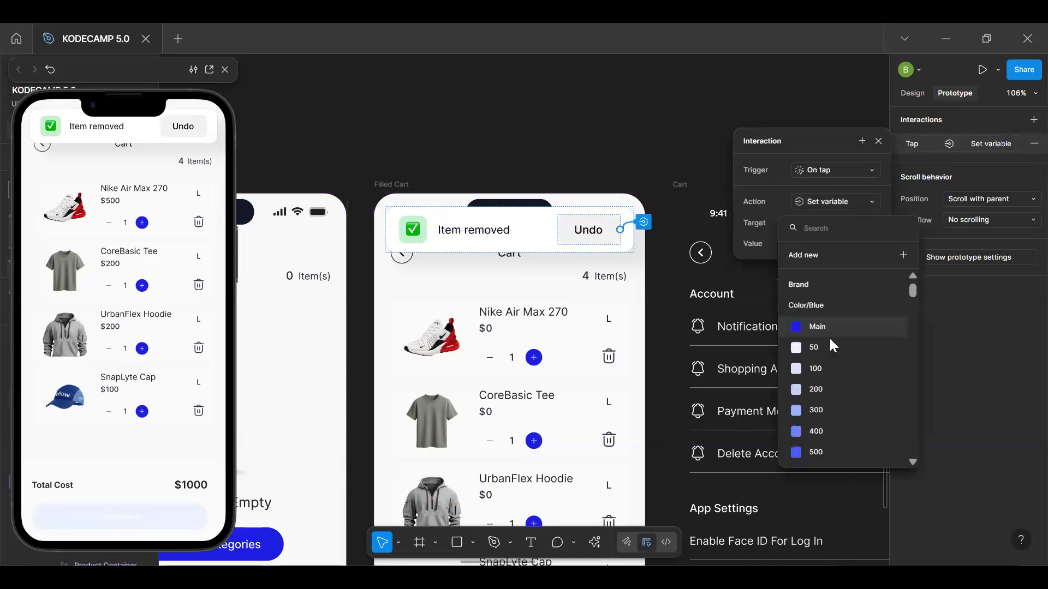
# Target the ProductVisible variable in the Undo button's Set variable action and try giving it the value True
pyautogui.write('pr')
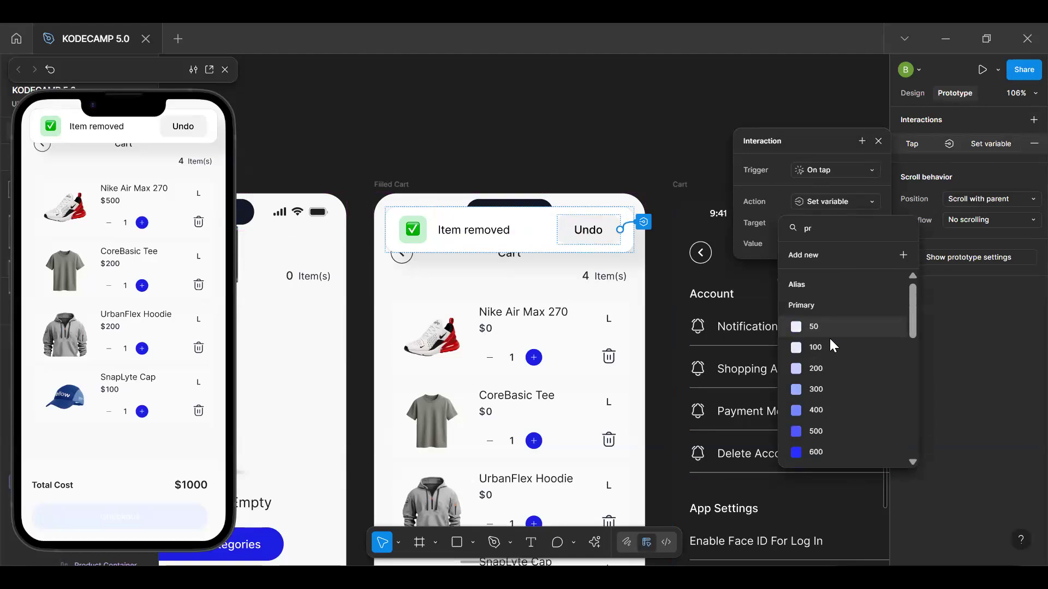
pyautogui.write('od')
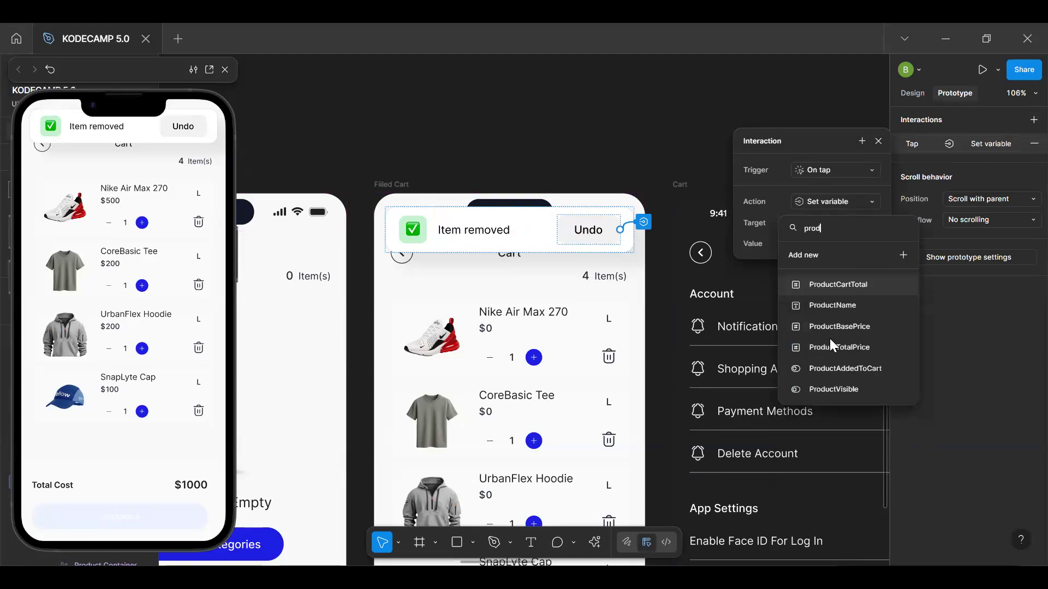
pyautogui.click(840, 390)
pyautogui.click(805, 244)
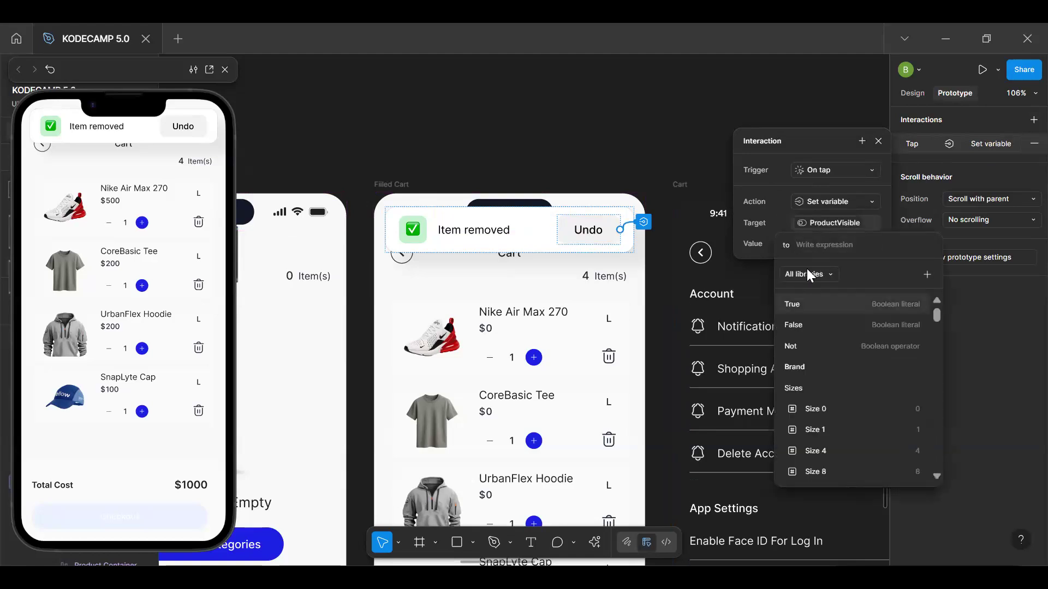
pyautogui.click(819, 308)
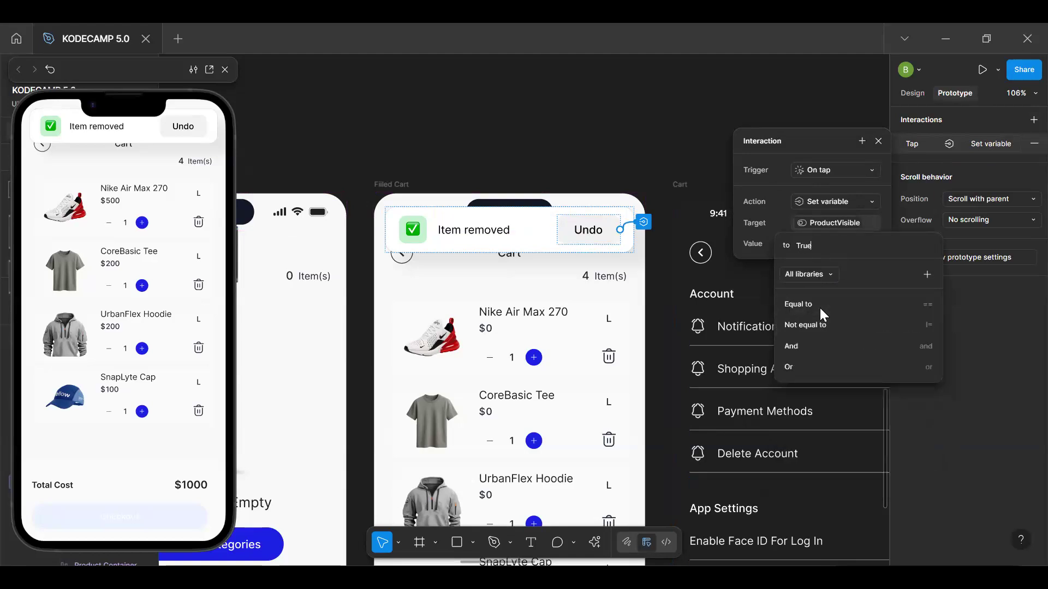
pyautogui.press('Escape')
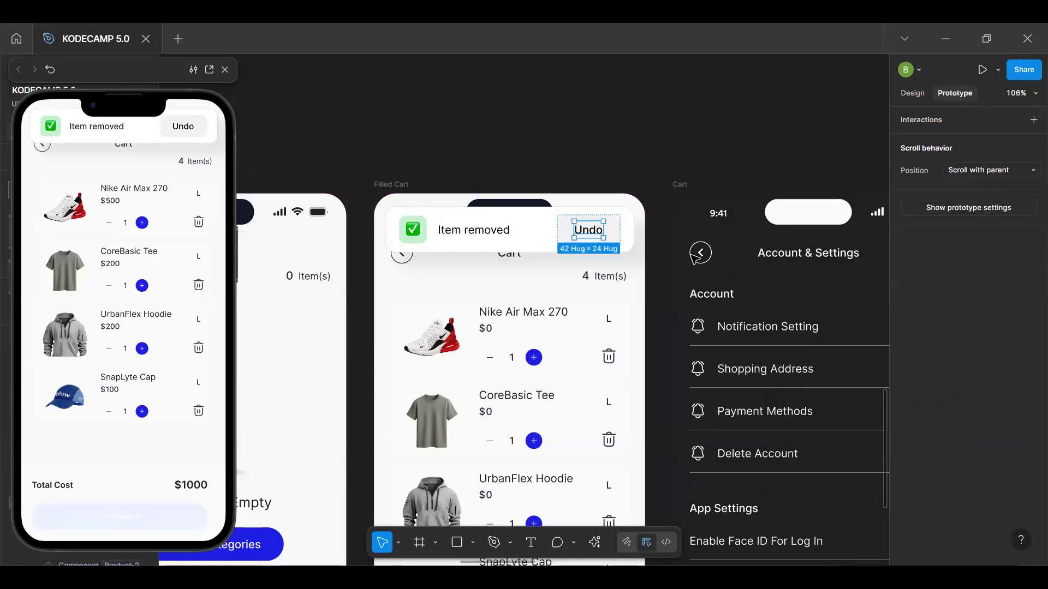
# Reopen the Undo button's tap interaction and set the ProductVisible value to true
pyautogui.click(614, 240)
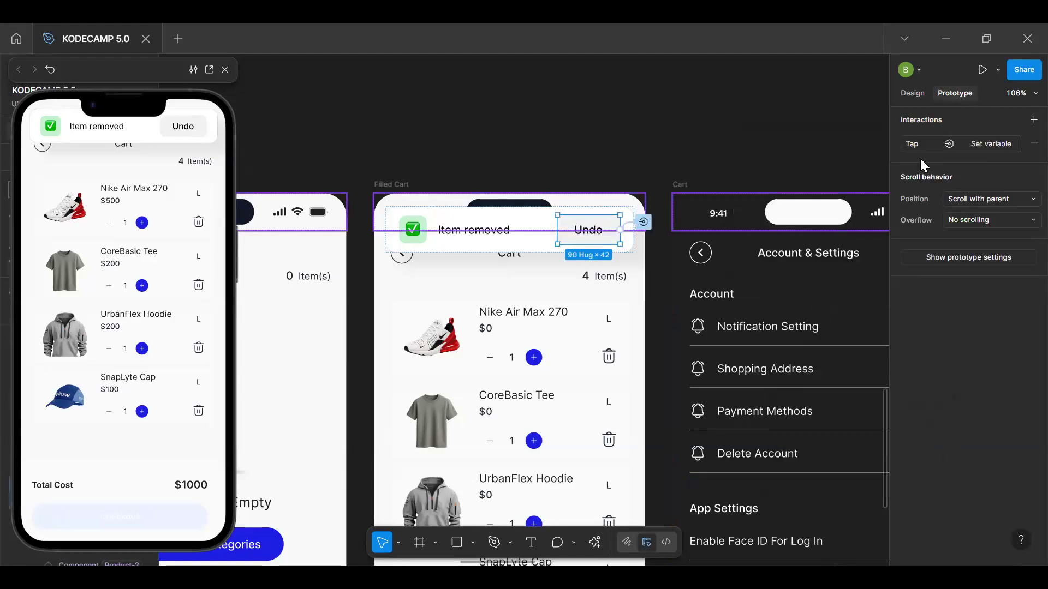
pyautogui.click(979, 146)
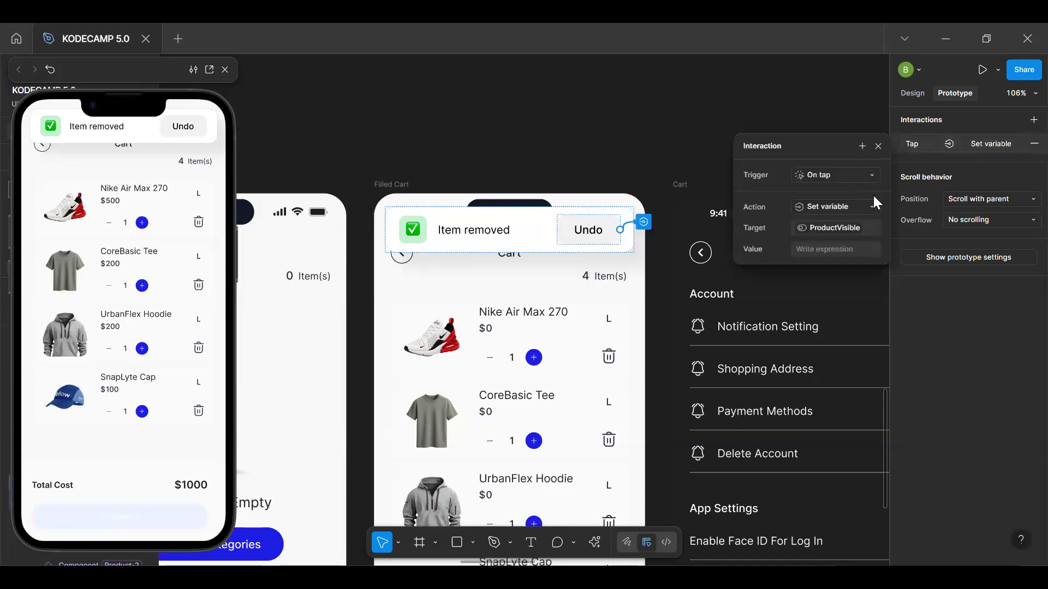
pyautogui.click(855, 232)
pyautogui.click(854, 386)
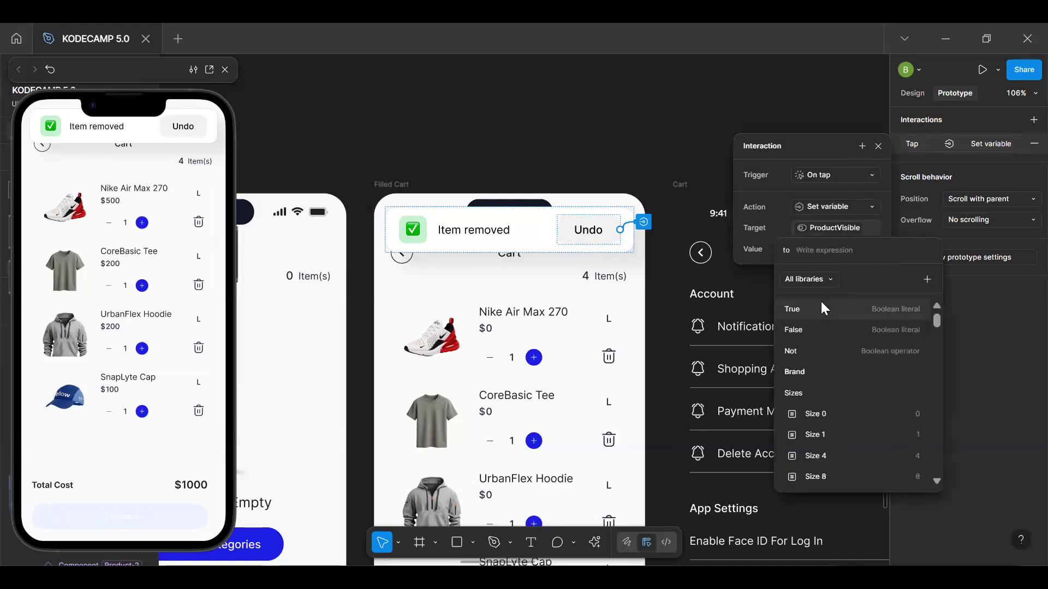
pyautogui.click(822, 305)
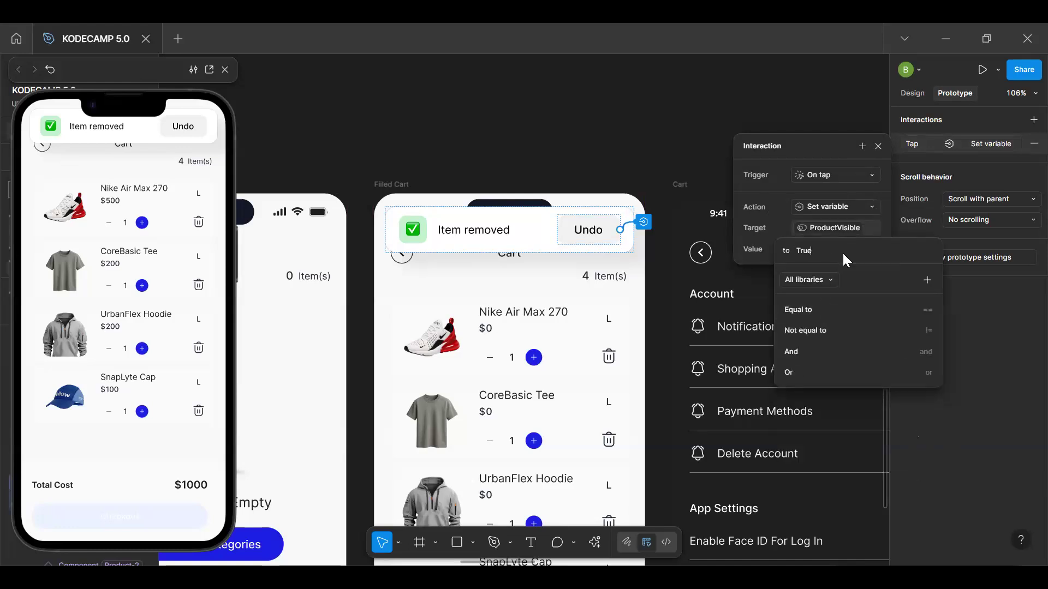
pyautogui.press('Return')
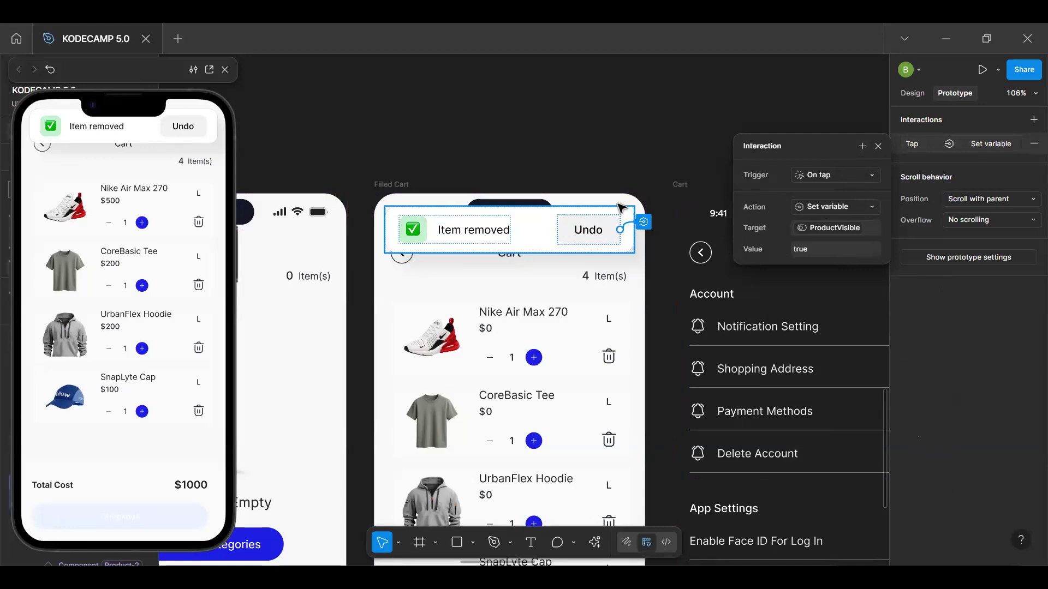
# Add a second Set variable action to the Undo interaction that sets ShowUndoModal to false
pyautogui.click(861, 149)
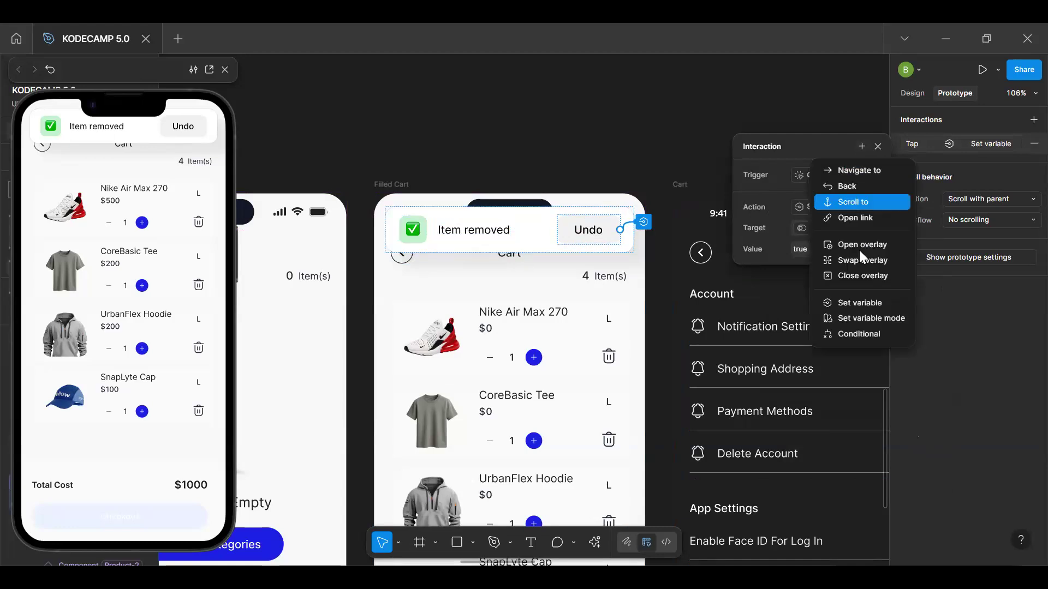
pyautogui.click(863, 303)
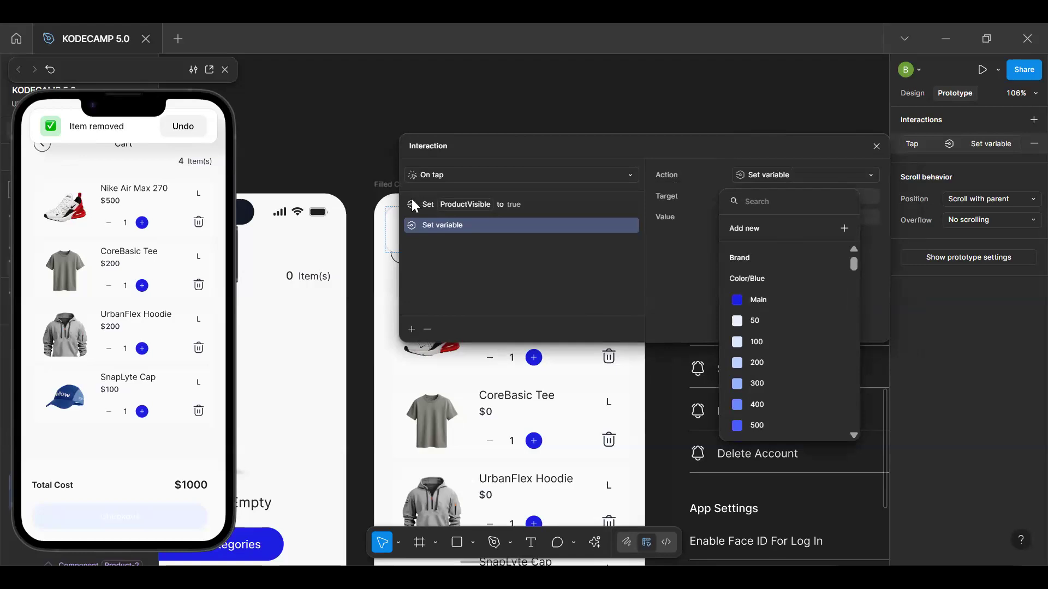
pyautogui.write('und')
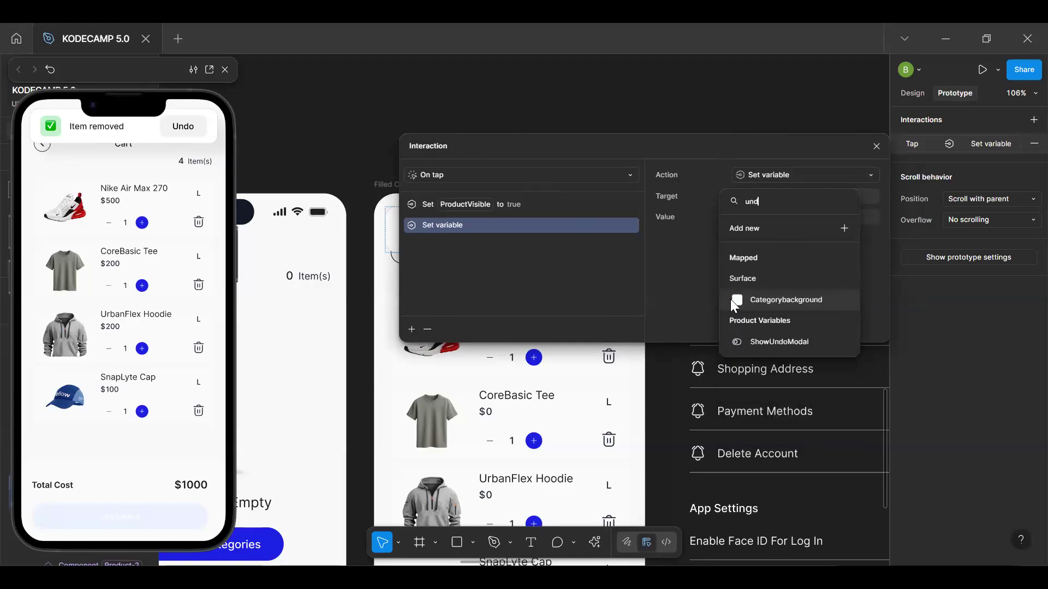
pyautogui.click(779, 341)
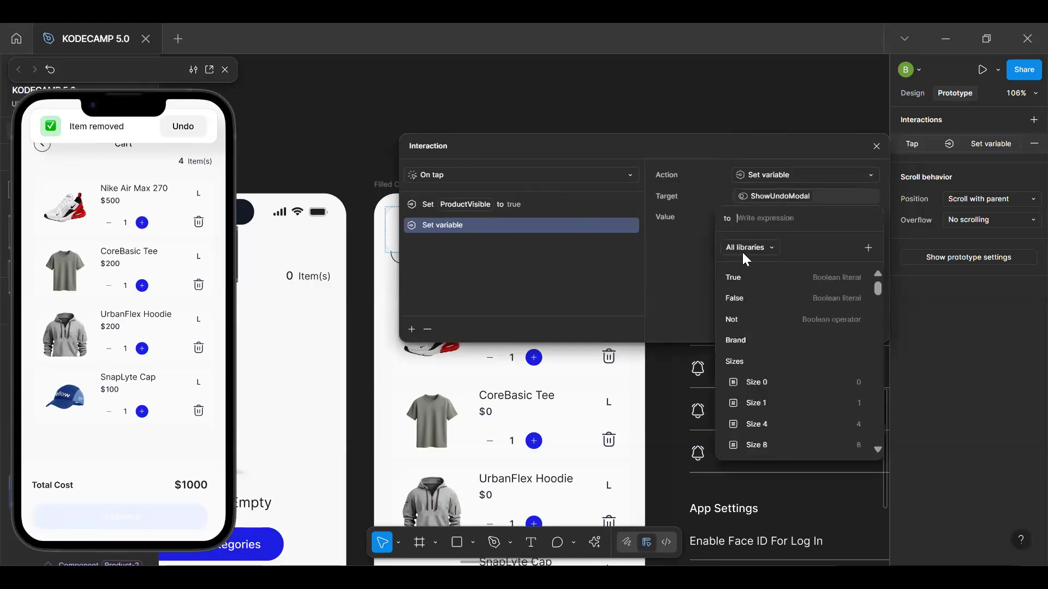
pyautogui.click(752, 298)
pyautogui.press('Return')
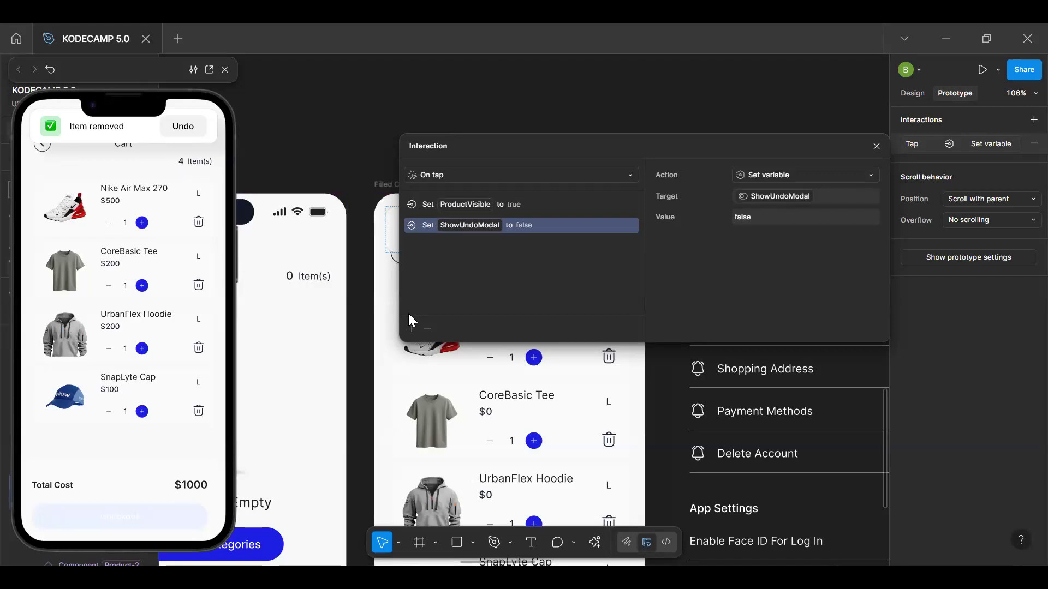
# Add a Set variable action to the Undo interaction that sets CartCount to CartCount + 1
pyautogui.click(412, 329)
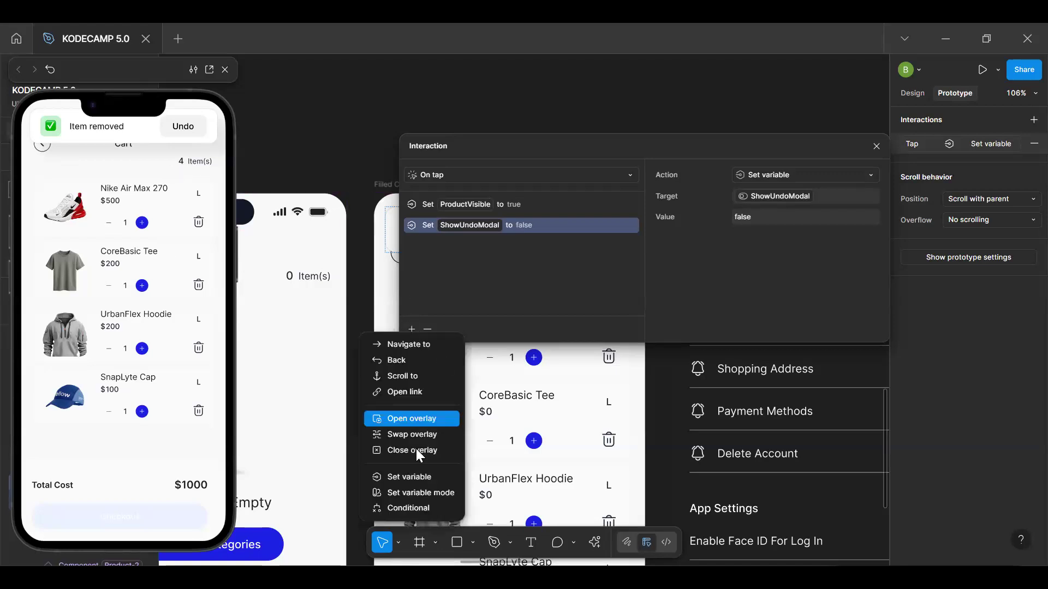
pyautogui.click(425, 477)
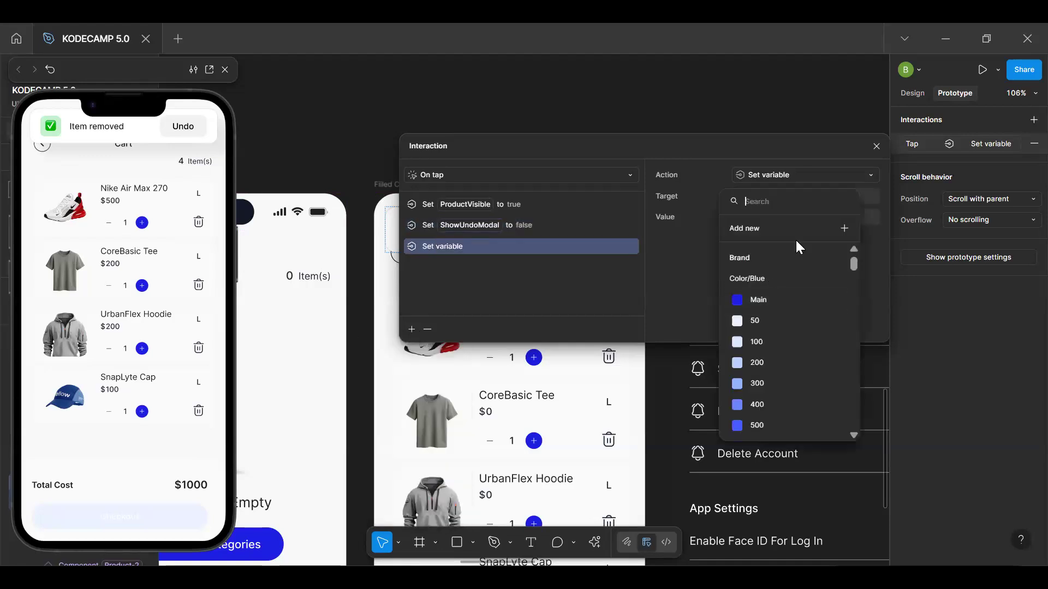
pyautogui.write('cart')
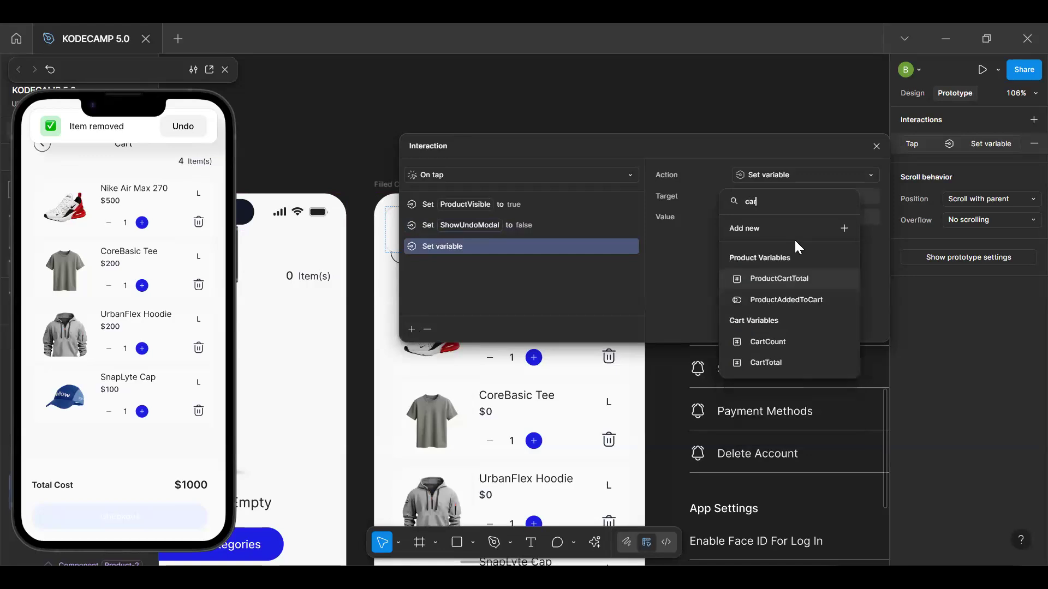
pyautogui.click(796, 340)
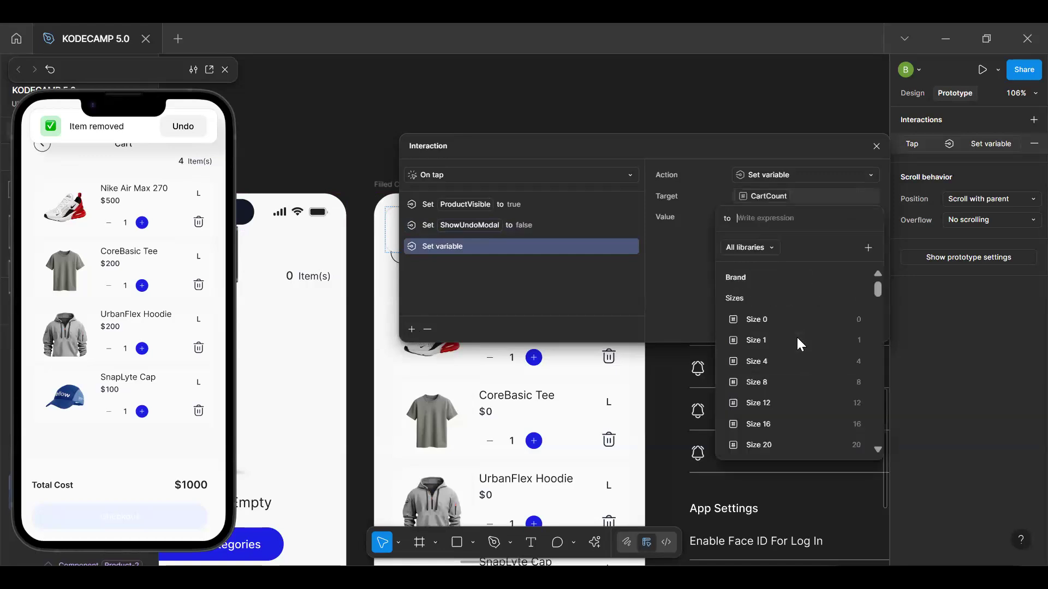
pyautogui.write('cart')
pyautogui.press('Return')
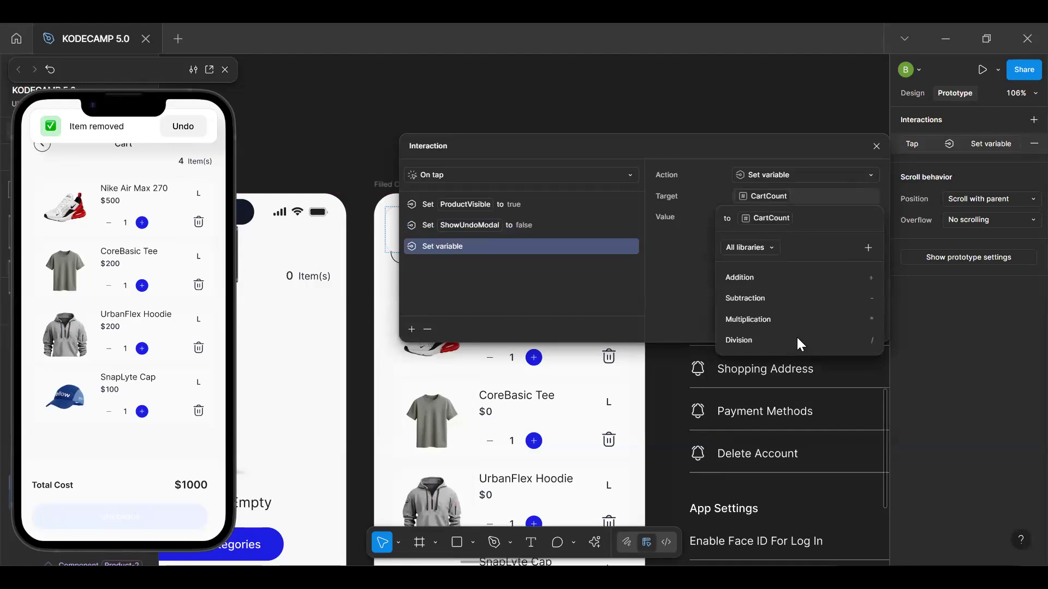
pyautogui.write('+1')
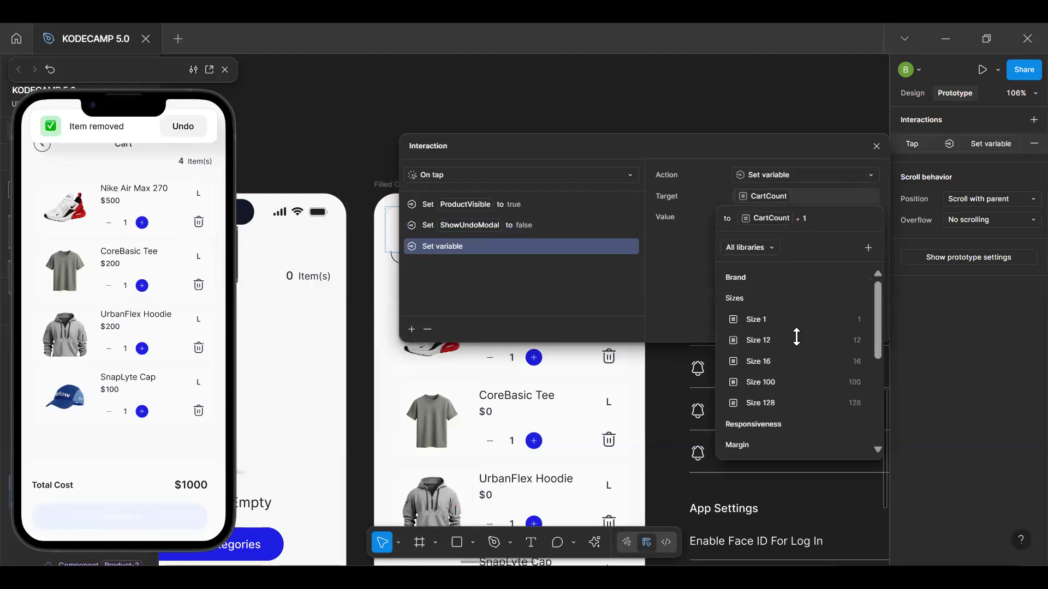
pyautogui.click(519, 305)
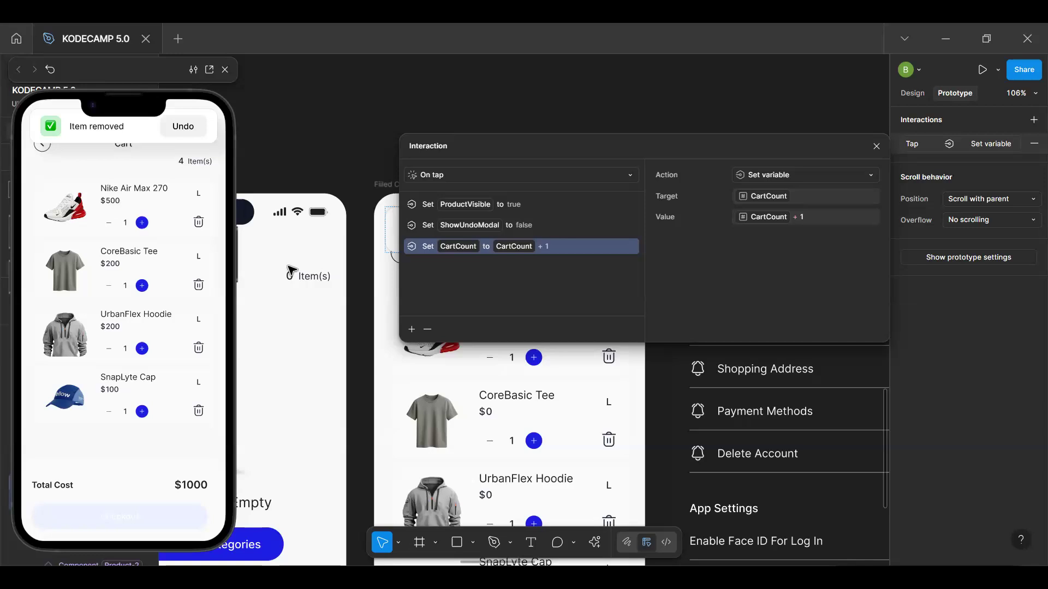
# Add a Set variable action to the Undo interaction that sets ProductTotalPrice to ProductBasePrice * ProductCartTotal
pyautogui.click(412, 337)
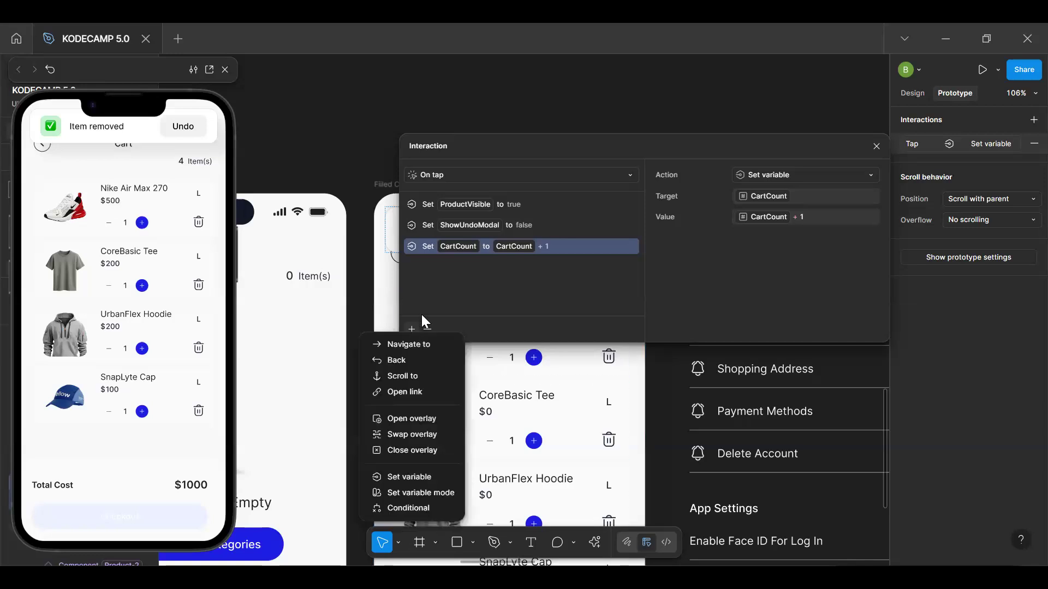
pyautogui.click(410, 477)
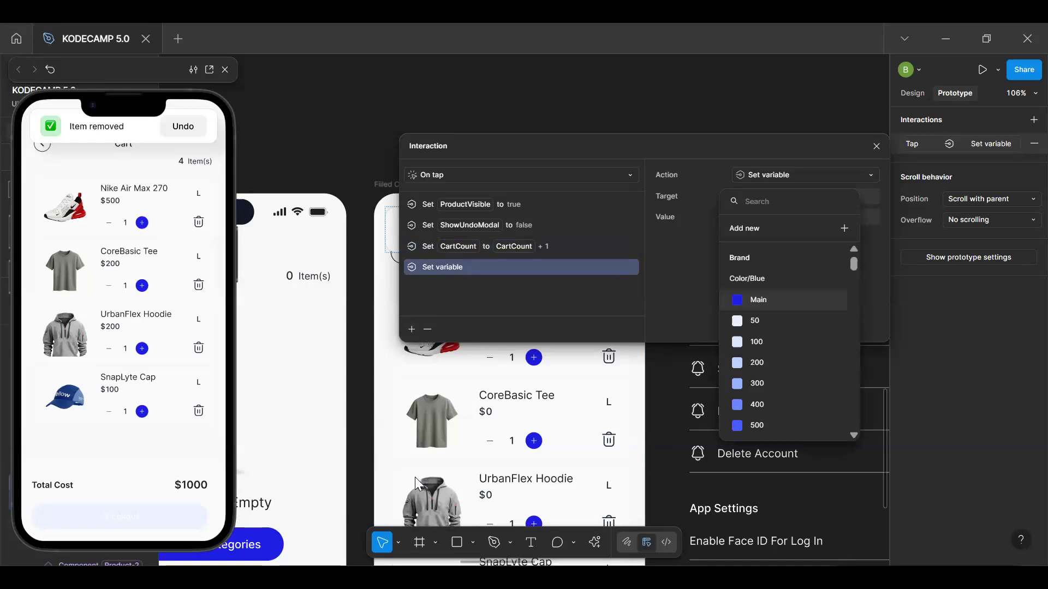
pyautogui.write('tot')
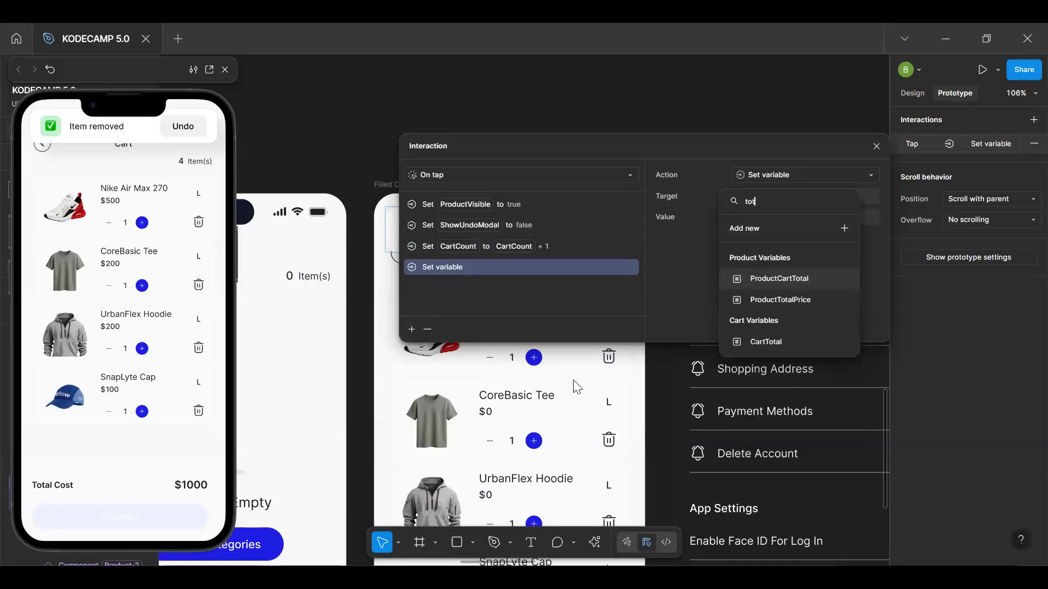
pyautogui.click(807, 304)
pyautogui.write('base')
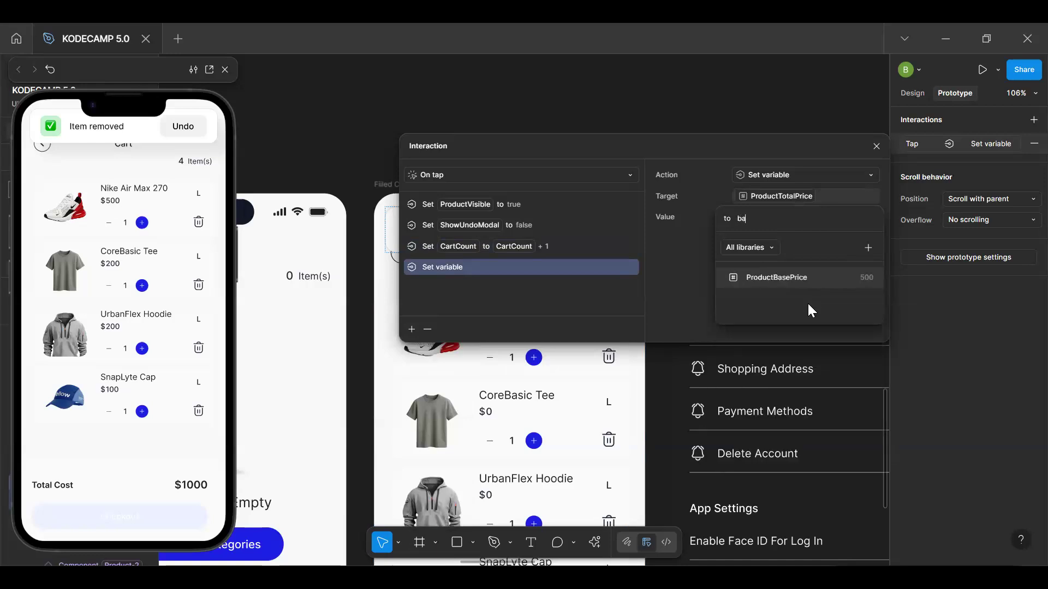
pyautogui.click(809, 283)
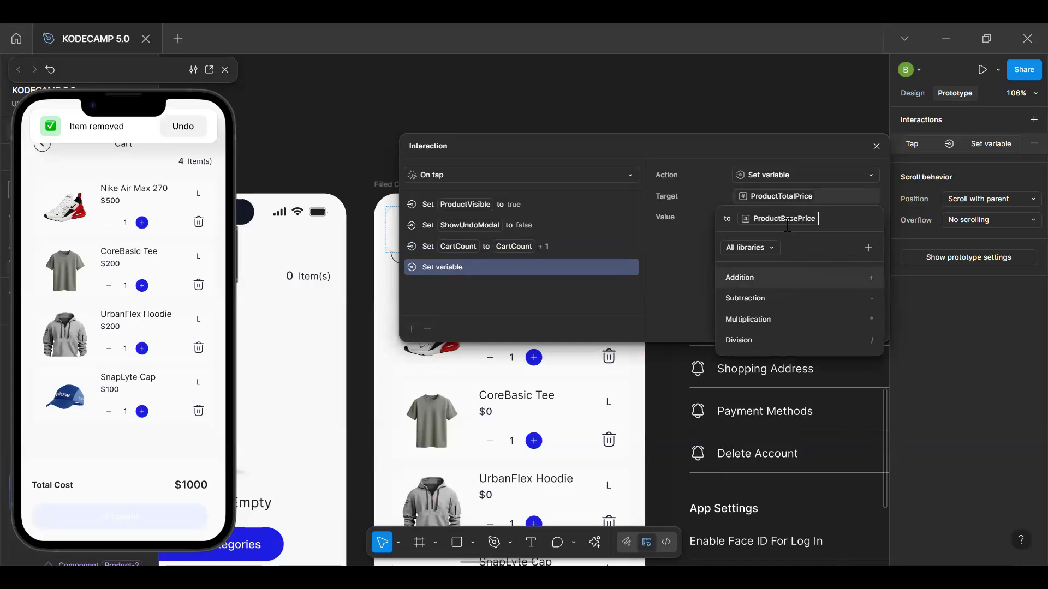
pyautogui.click(798, 315)
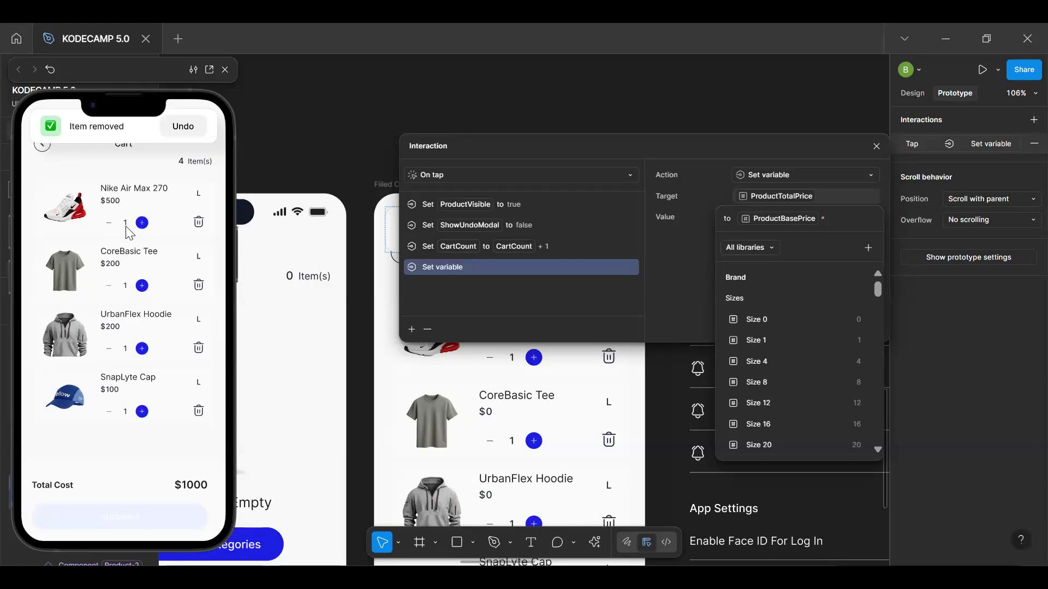
pyautogui.write('cart')
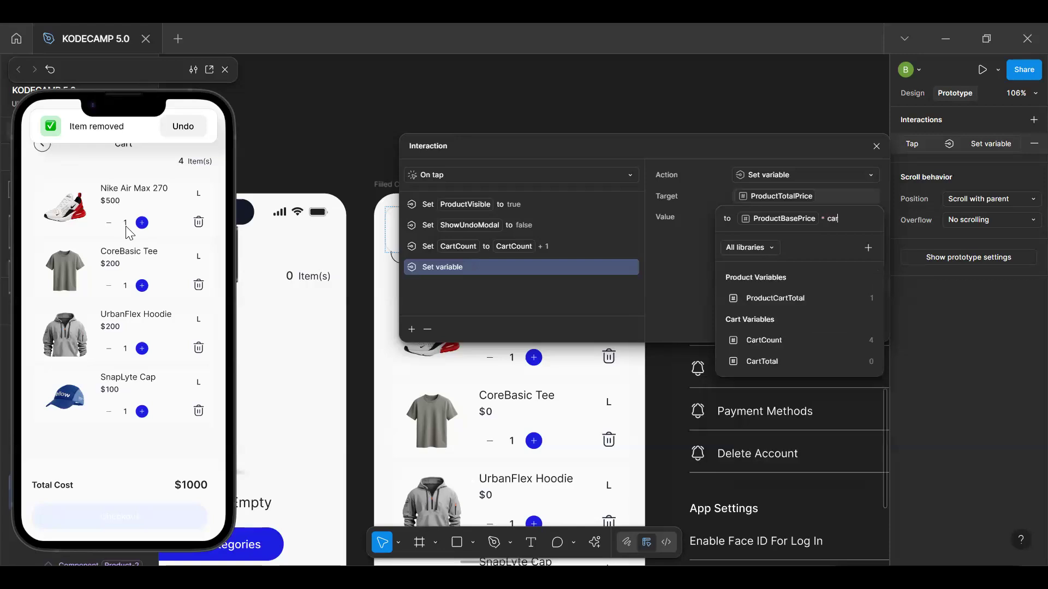
pyautogui.click(792, 299)
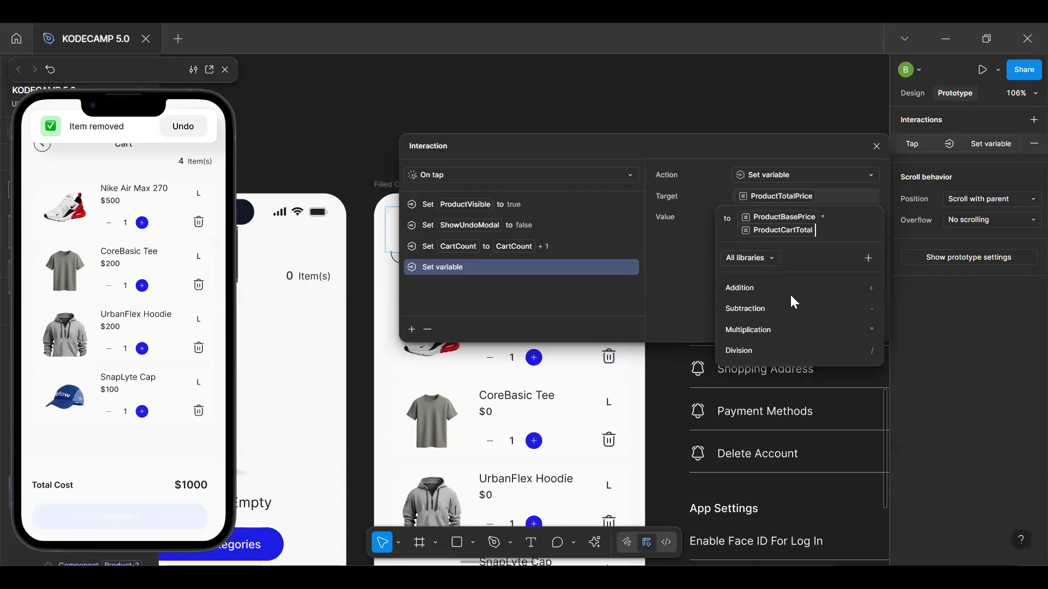
pyautogui.press('Escape')
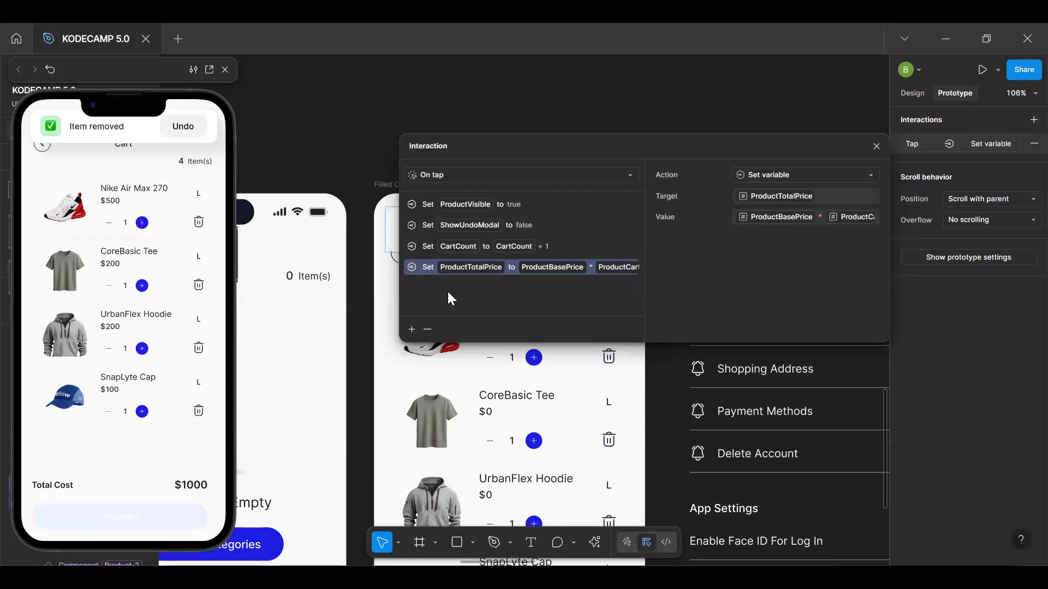
# Add a Set variable action to the Undo interaction that sets CartTotal to CartTotal + ProductTotalPrice
pyautogui.click(415, 329)
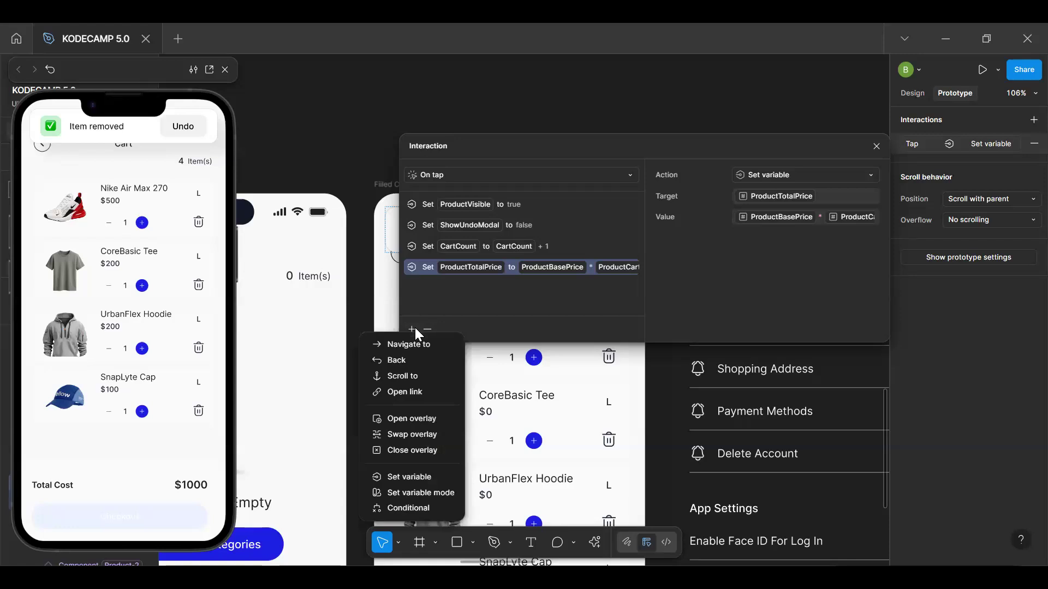
pyautogui.click(425, 477)
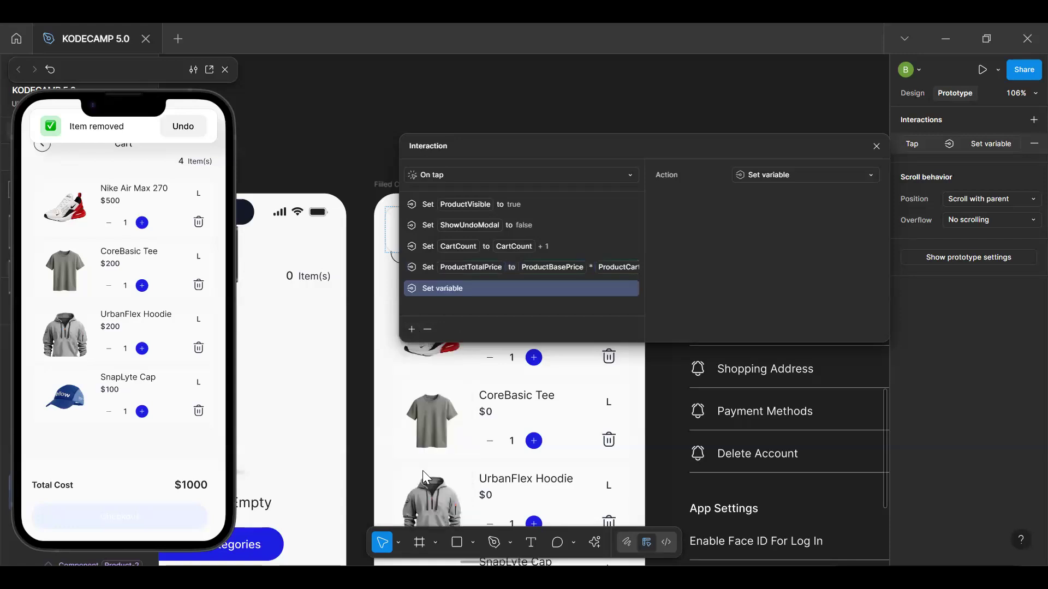
pyautogui.write('cart')
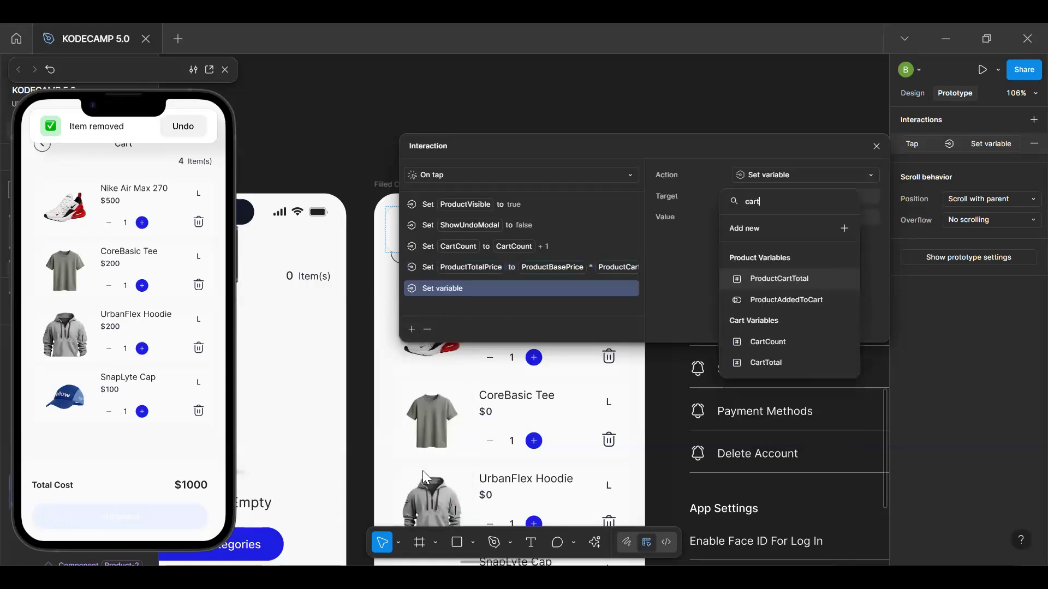
pyautogui.write('t')
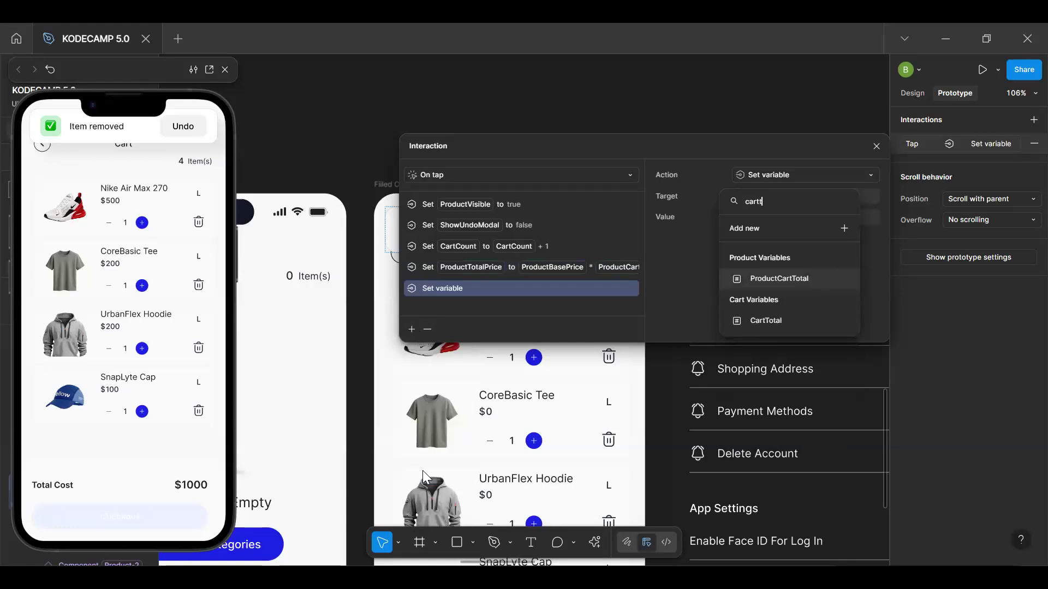
pyautogui.click(752, 322)
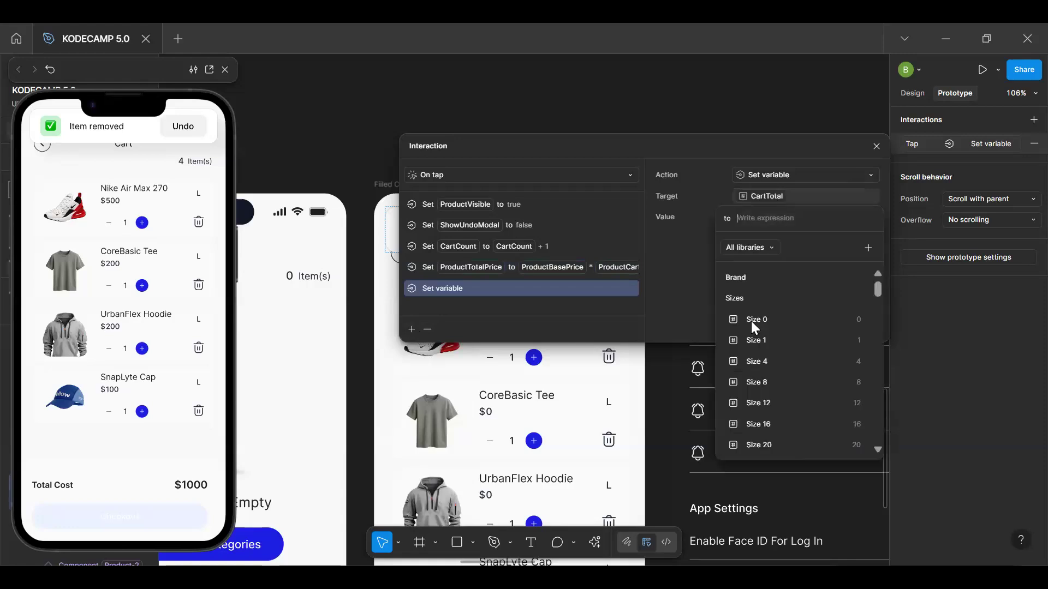
pyautogui.write('to')
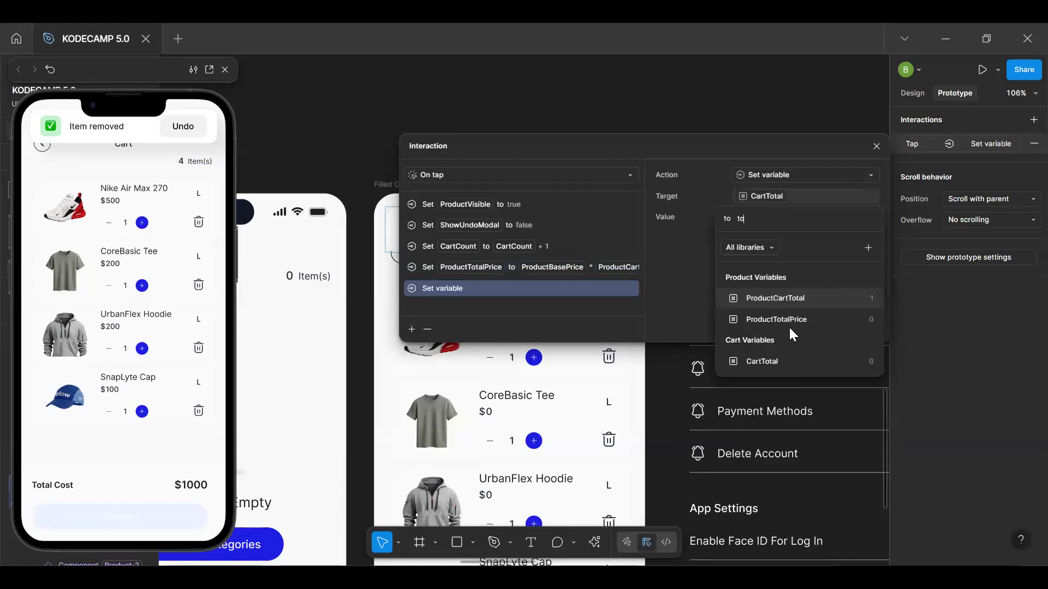
pyautogui.click(795, 363)
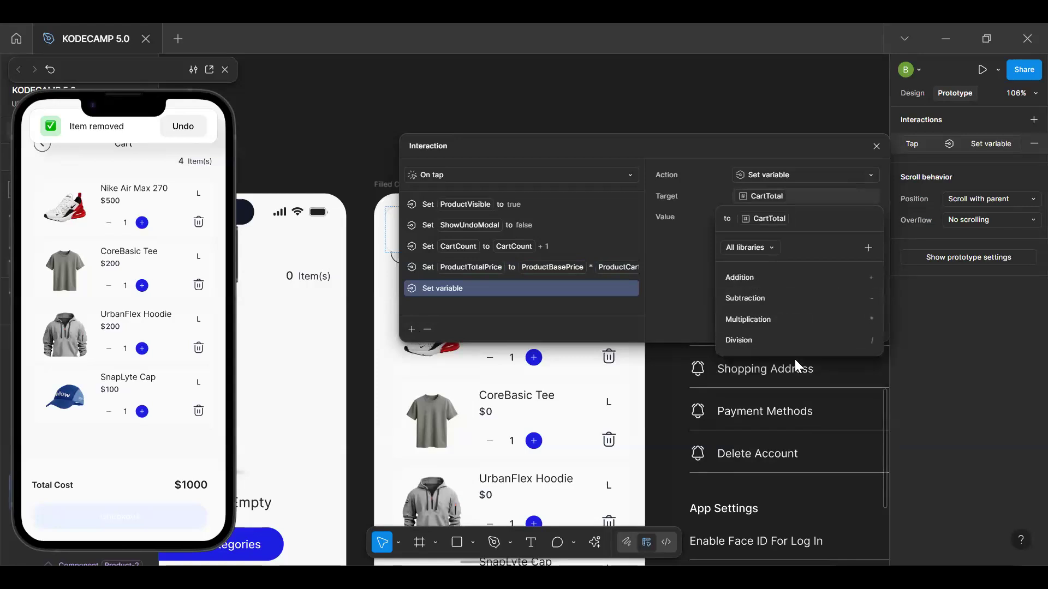
pyautogui.write('+ p')
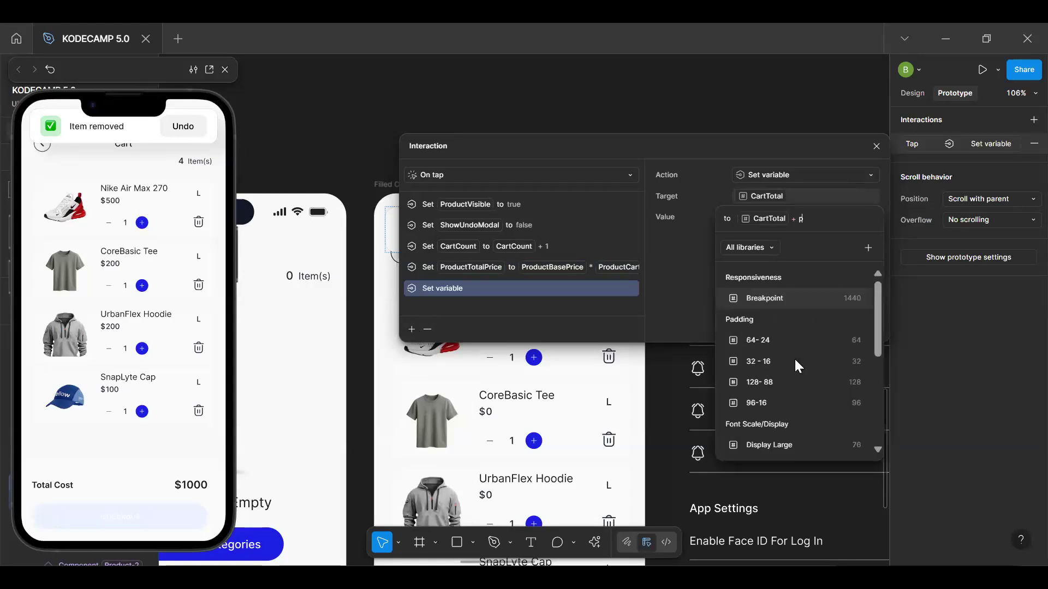
pyautogui.write('ro')
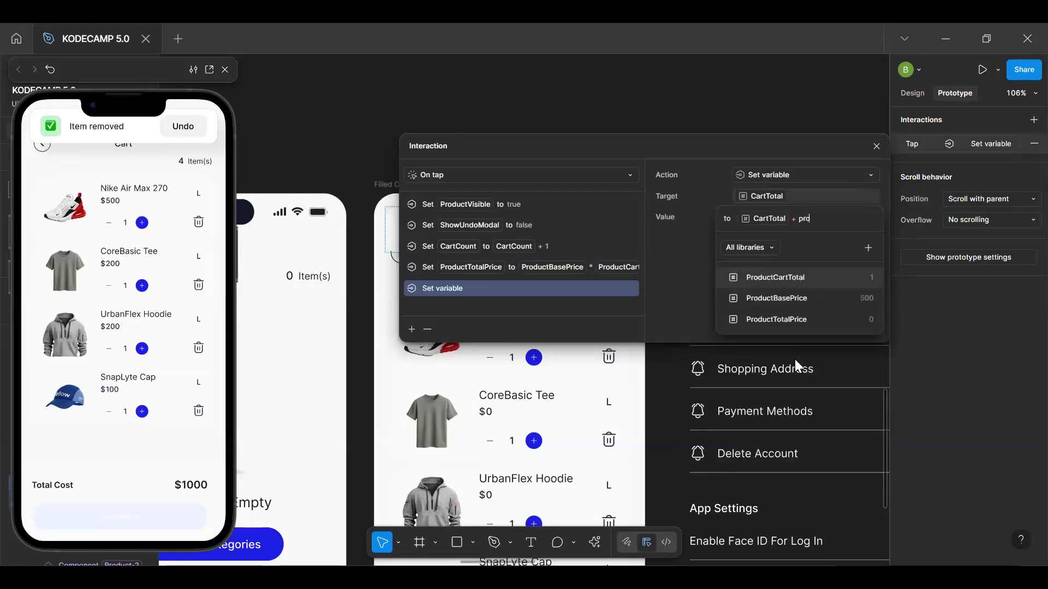
pyautogui.click(804, 320)
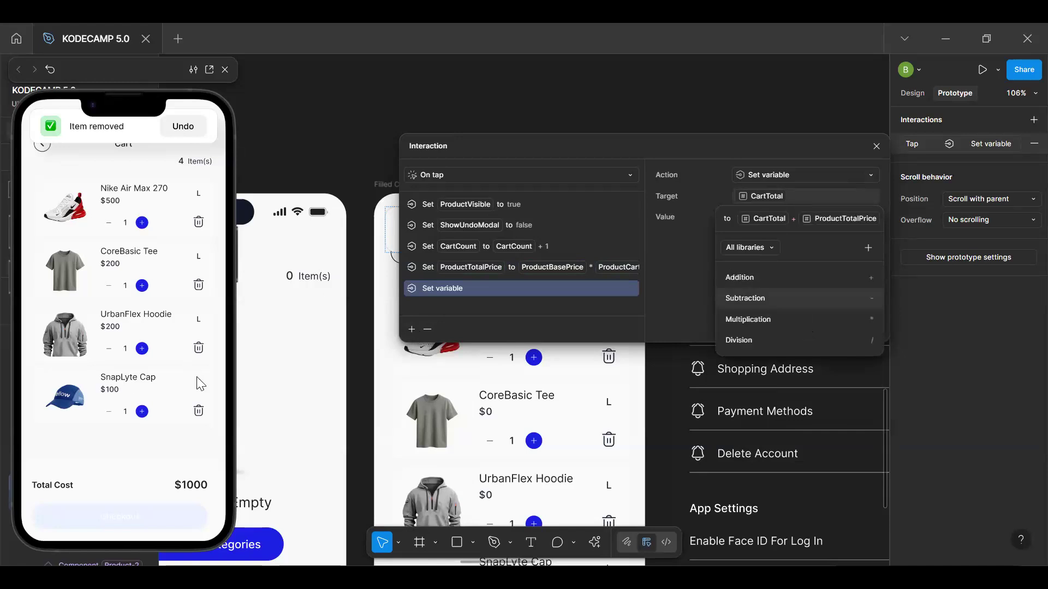
pyautogui.write('-')
pyautogui.press('BackSpace')
pyautogui.press('Escape')
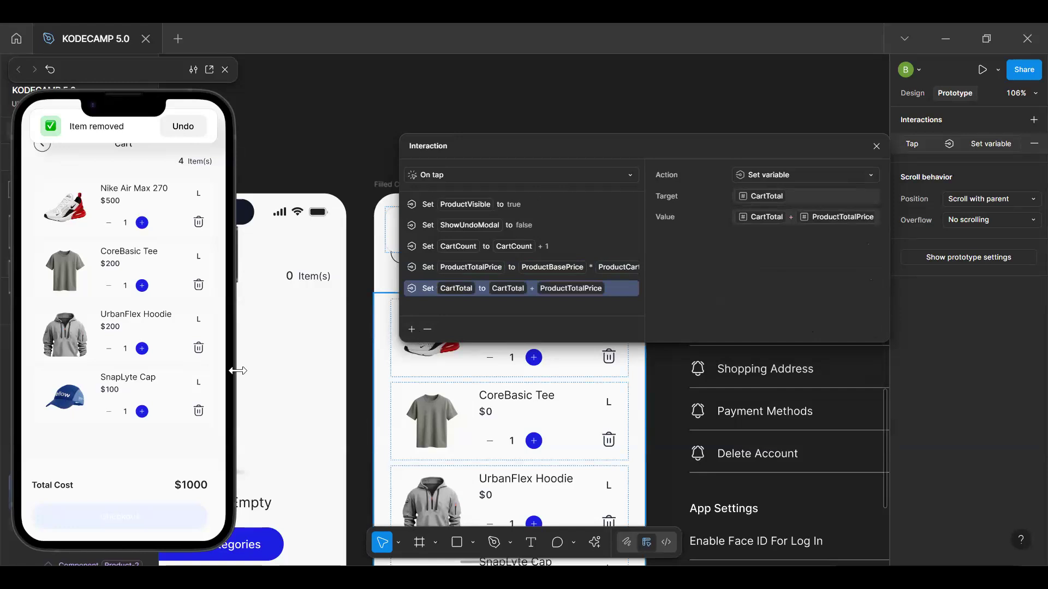
# In the preview, raise the Nike Air Max 270 quantity to 2, delete that item and restore it with Undo
pyautogui.hscroll(10, 322, 350)
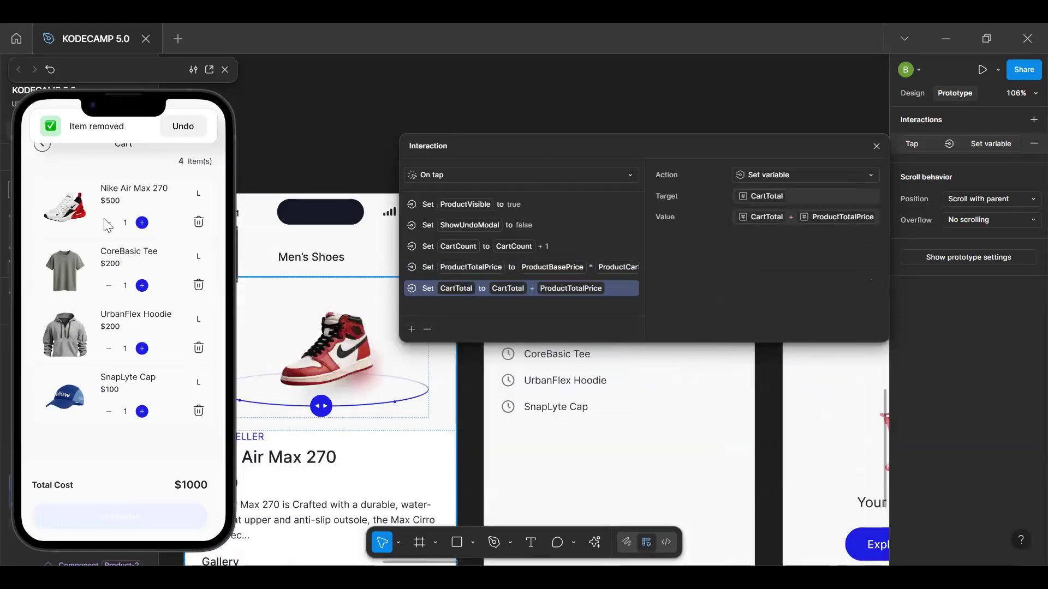
pyautogui.click(142, 223)
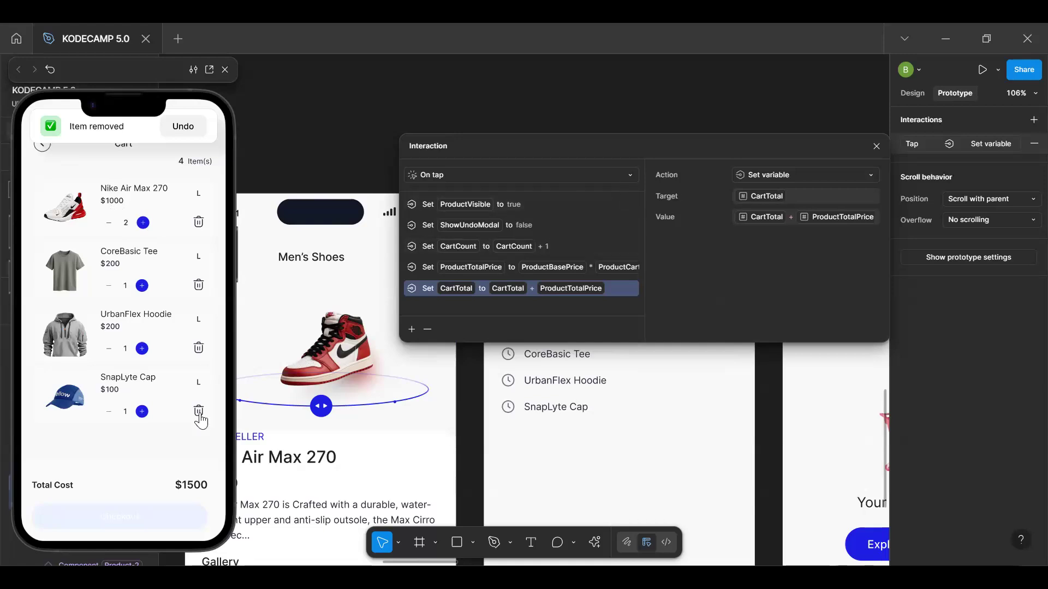
pyautogui.click(198, 233)
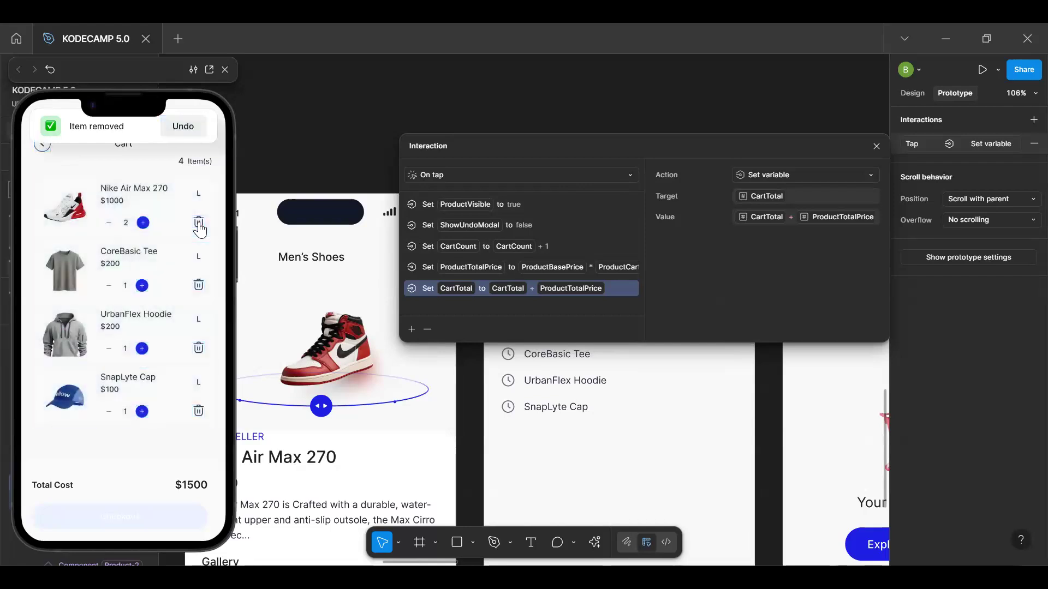
pyautogui.click(199, 228)
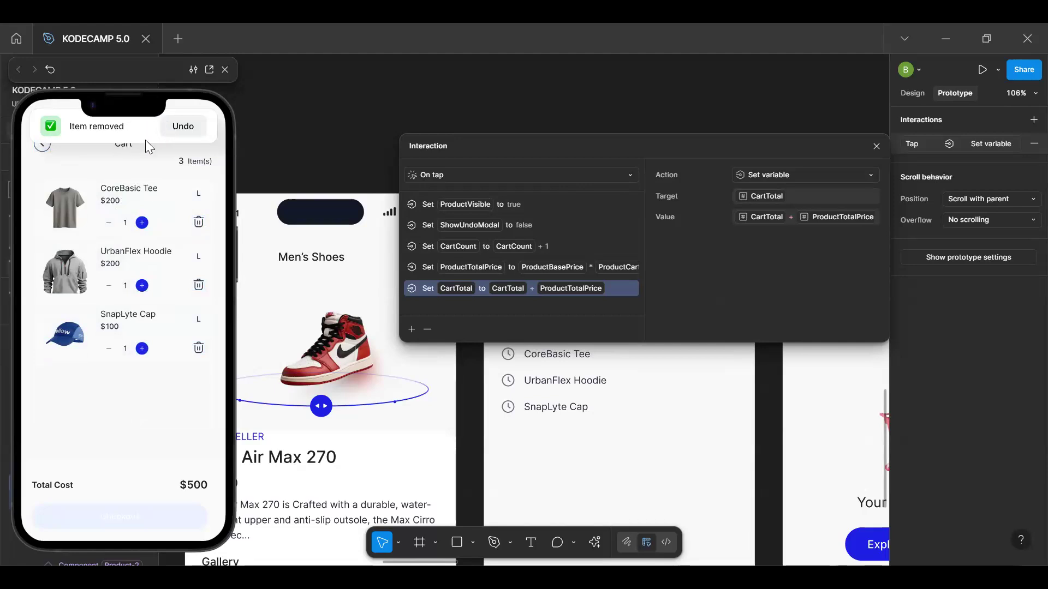
pyautogui.click(194, 133)
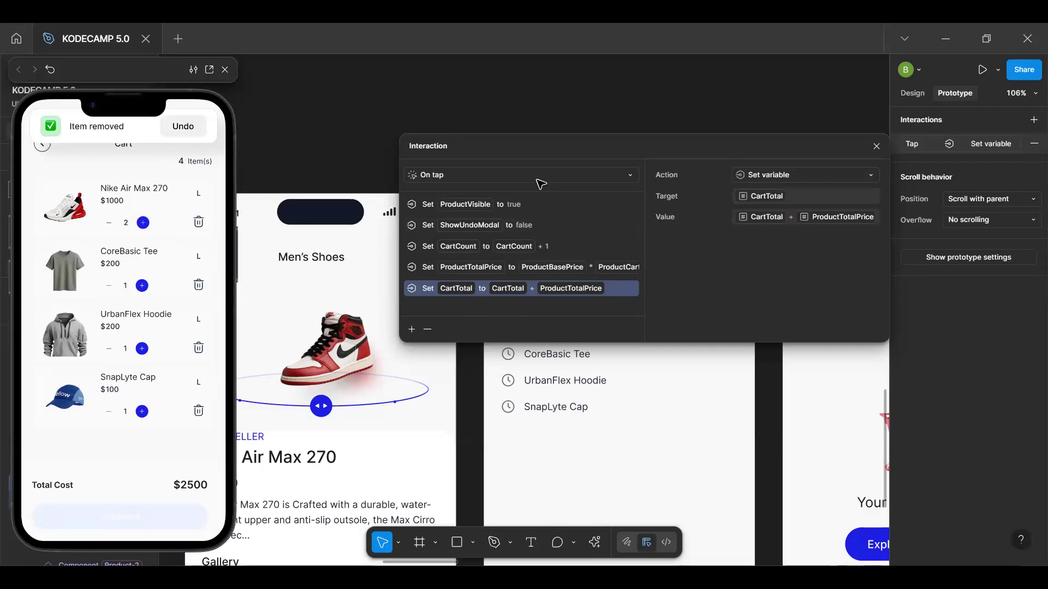
# Close the interaction settings and bind the visibility of the Filled Cart's "Item removed" alert to the ShowUndoModal variable
pyautogui.moveTo(588, 145); pyautogui.dragTo(528, 97)
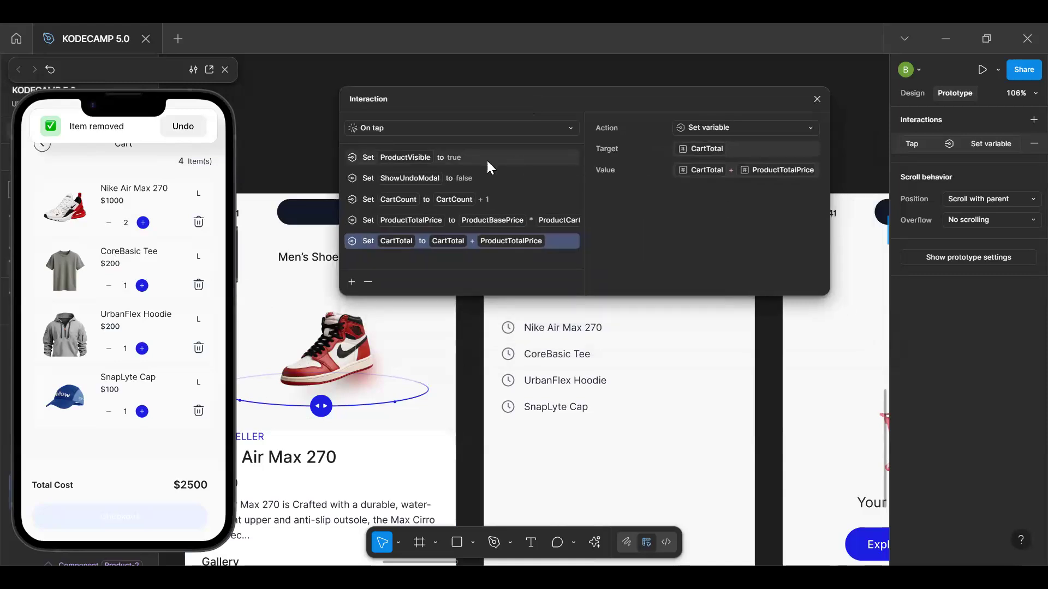
pyautogui.click(816, 100)
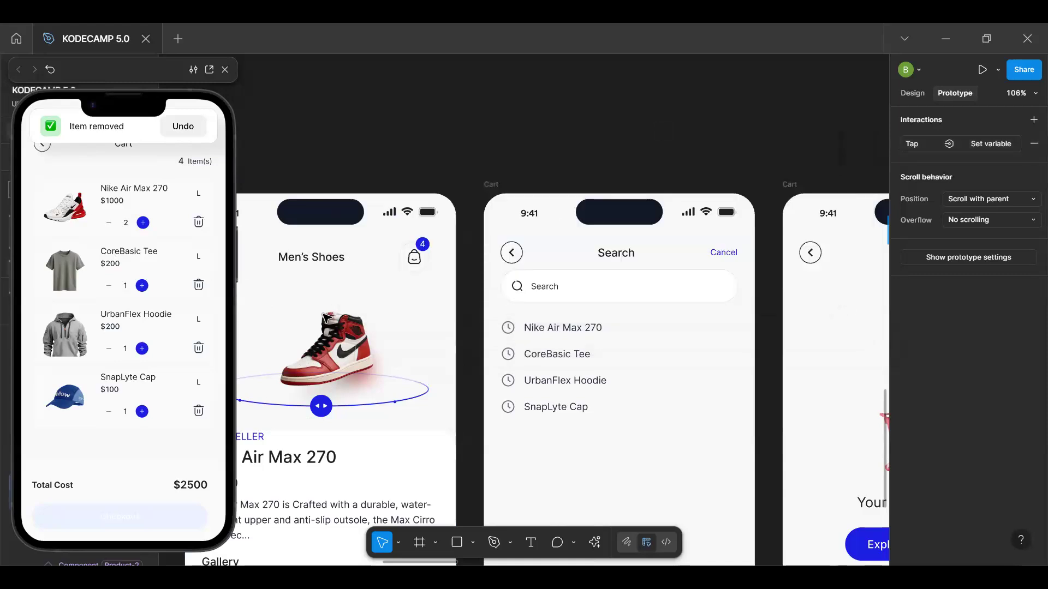
pyautogui.press('h')
pyautogui.hscroll(-5, 640, 140)
pyautogui.scroll(-1, 639, 140)
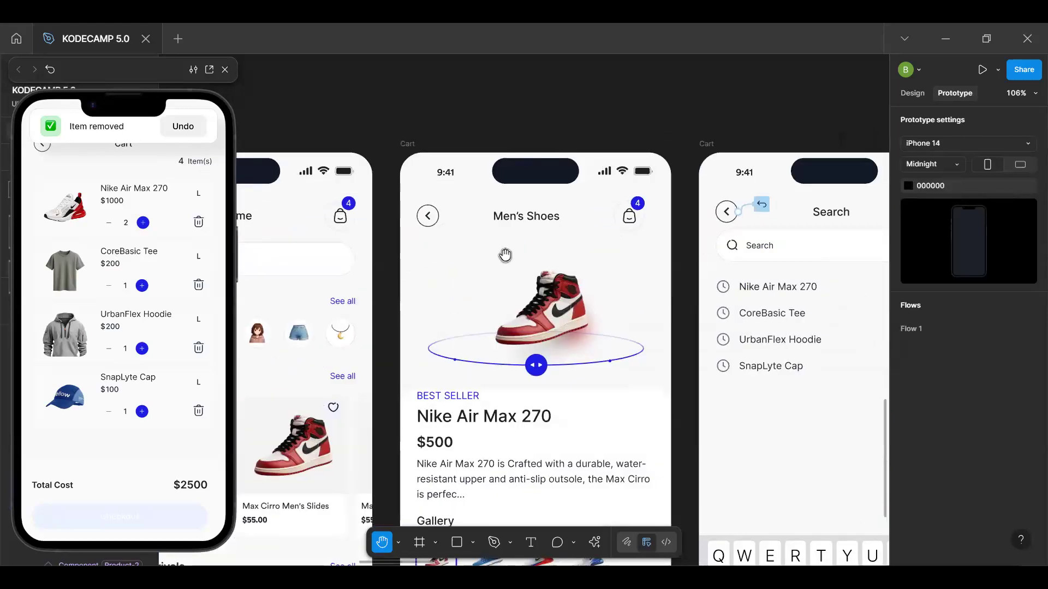
pyautogui.hscroll(13, 506, 252)
pyautogui.scroll(-1, 505, 253)
pyautogui.hscroll(6, 432, 247)
pyautogui.scroll(2, 432, 248)
pyautogui.press('v')
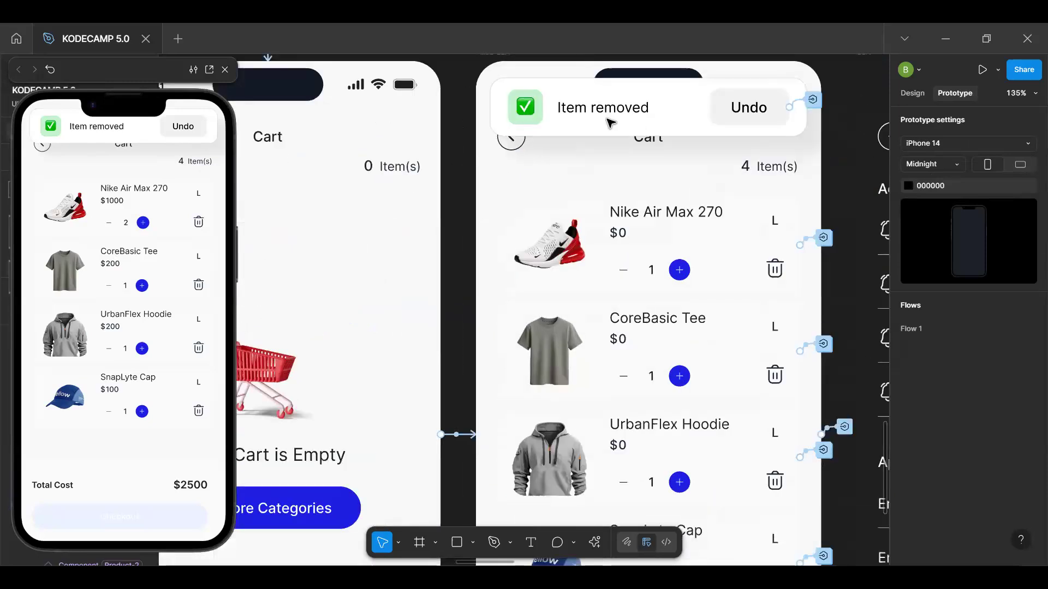
pyautogui.click(611, 125)
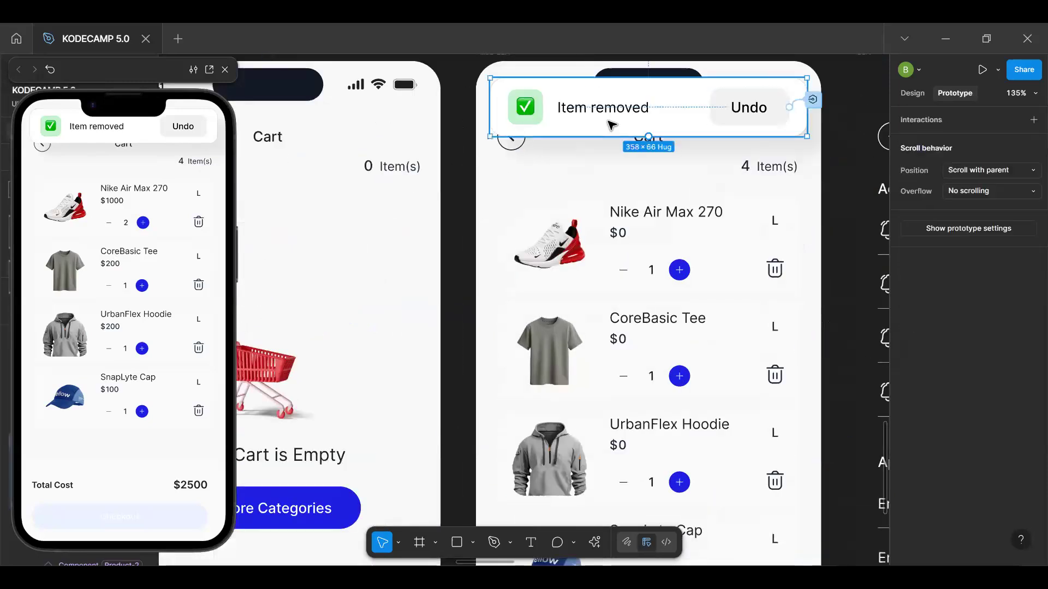
pyautogui.click(917, 98)
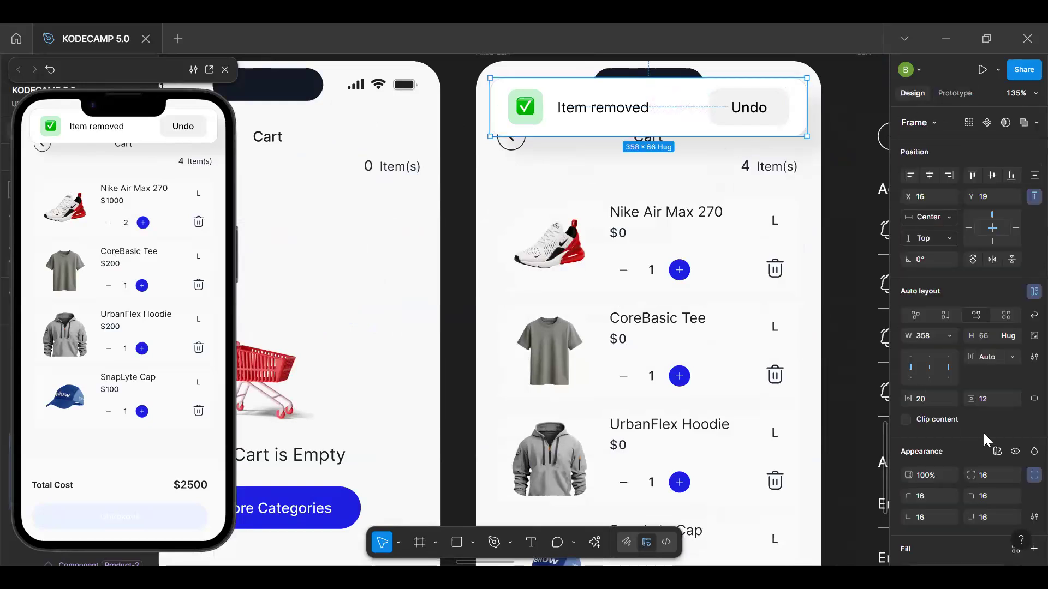
pyautogui.click(1013, 453)
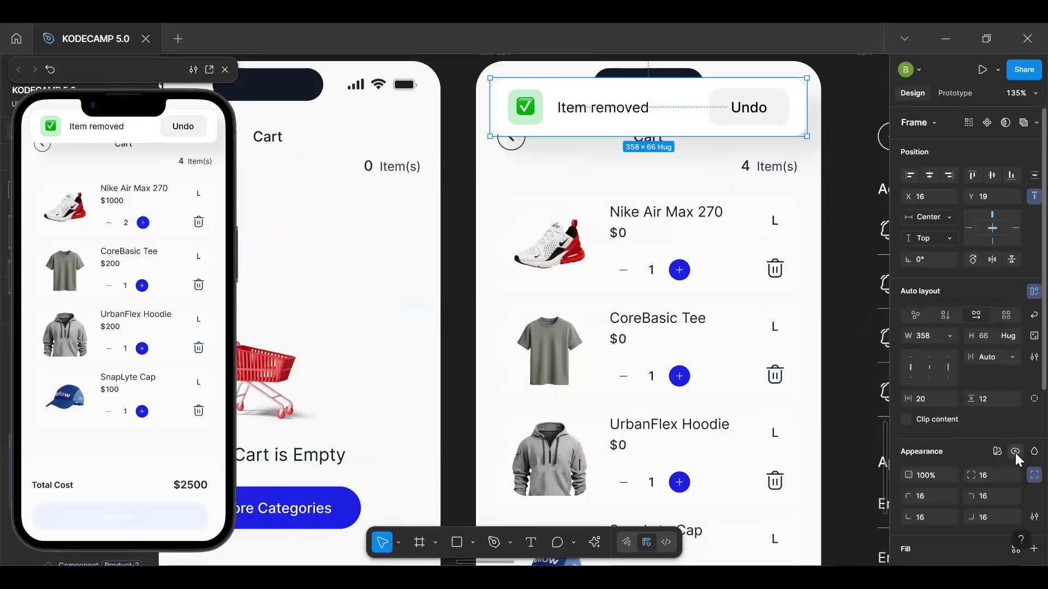
pyautogui.rightClick(1015, 454)
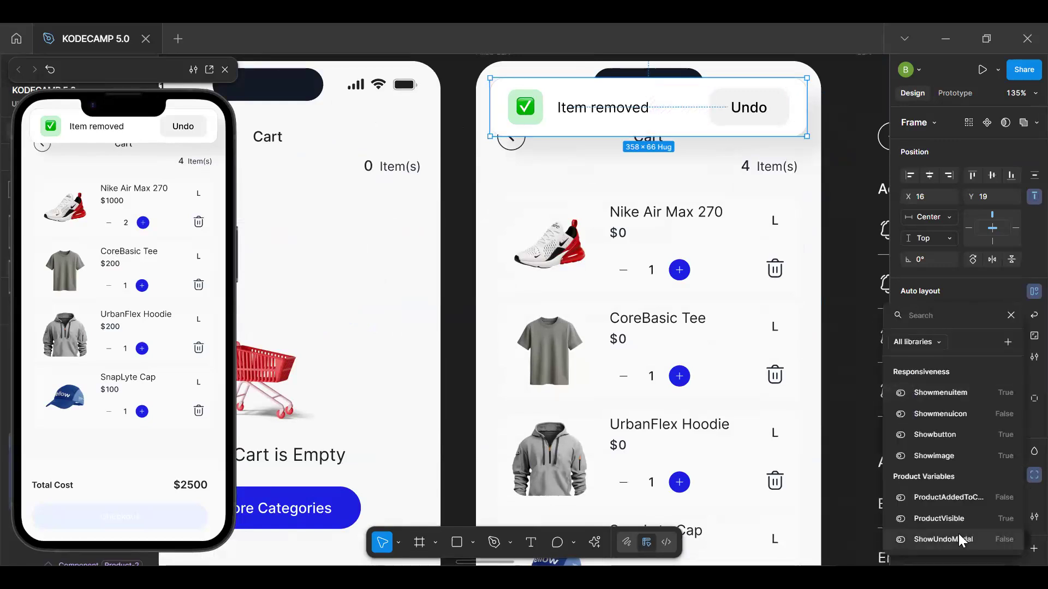
pyautogui.click(955, 537)
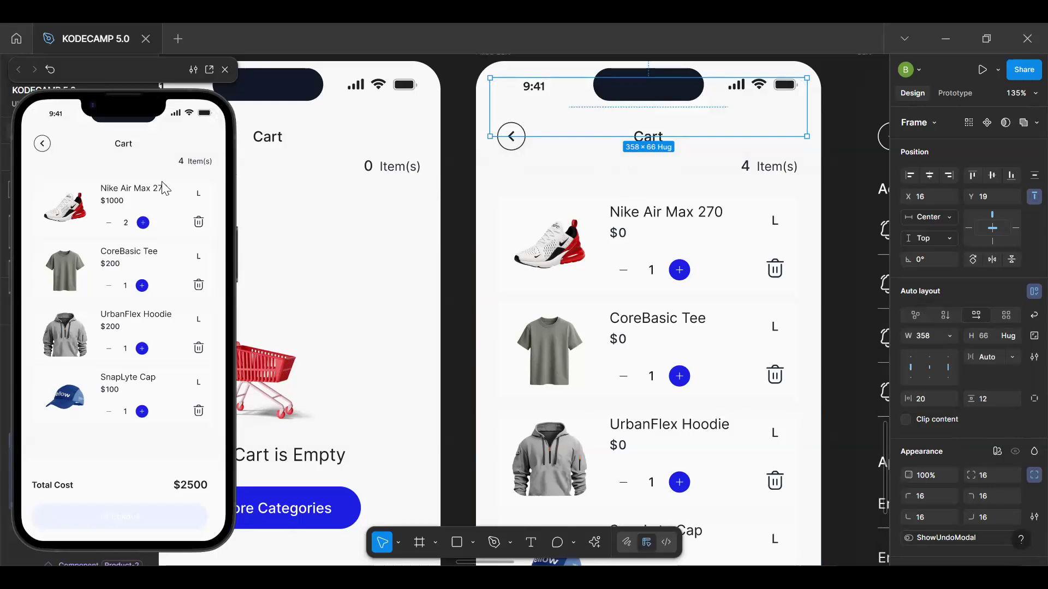
# Test the cart items' delete icons in the preview, restarting the prototype between attempts, to check whether the alert appears
pyautogui.click(159, 164)
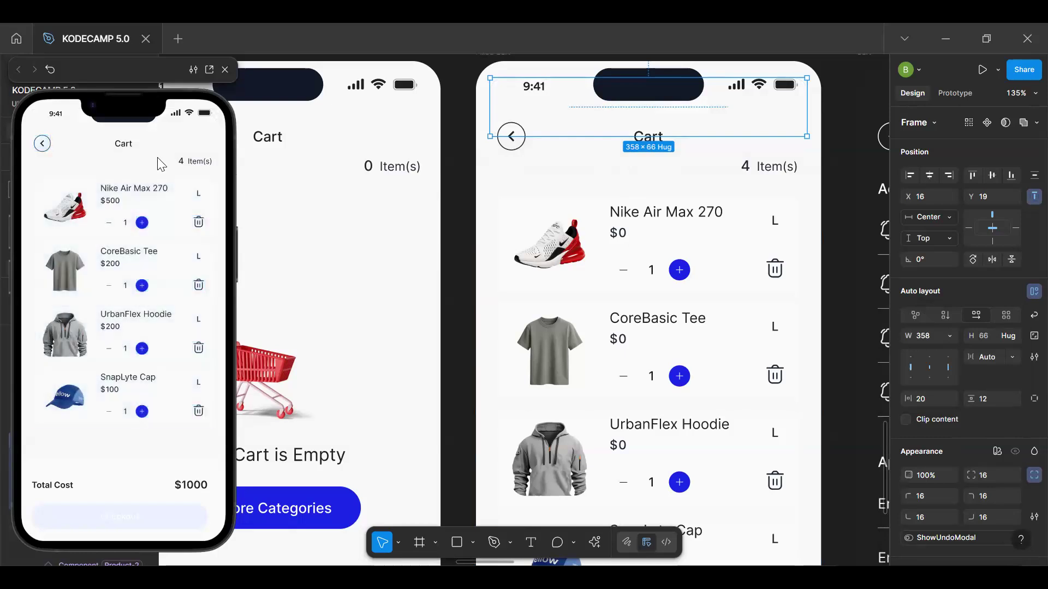
pyautogui.click(197, 224)
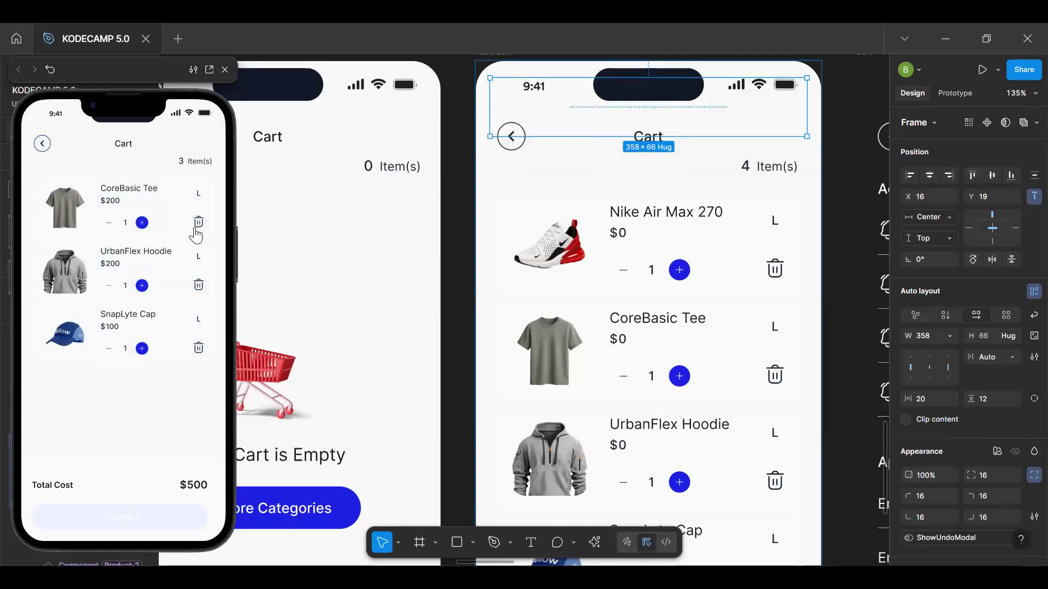
pyautogui.click(196, 227)
pyautogui.click(199, 226)
pyautogui.click(200, 225)
pyautogui.press('r')
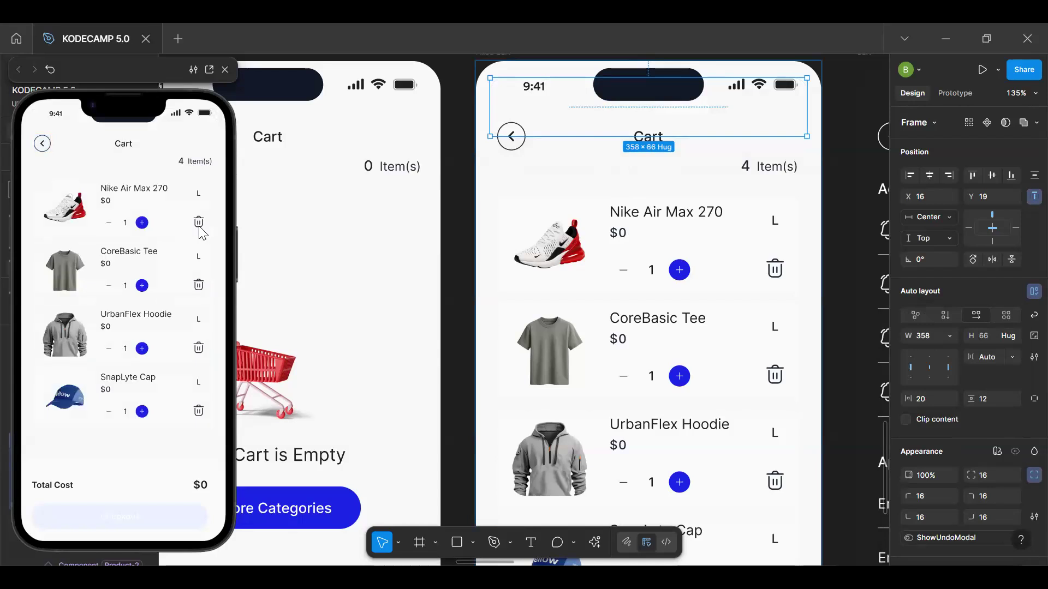
pyautogui.click(199, 413)
pyautogui.press('r')
pyautogui.click(198, 224)
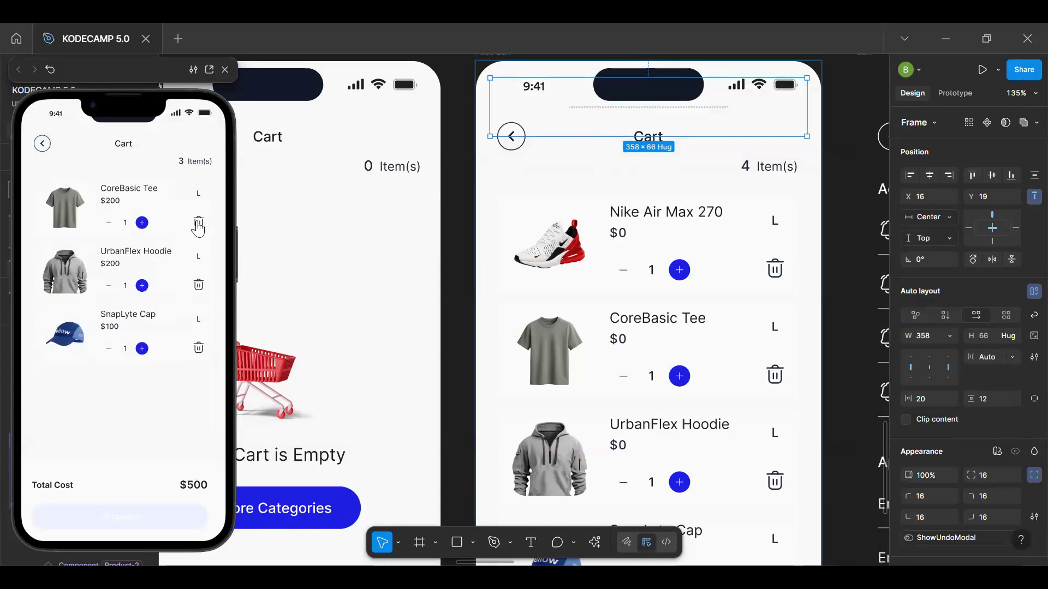
pyautogui.press('r')
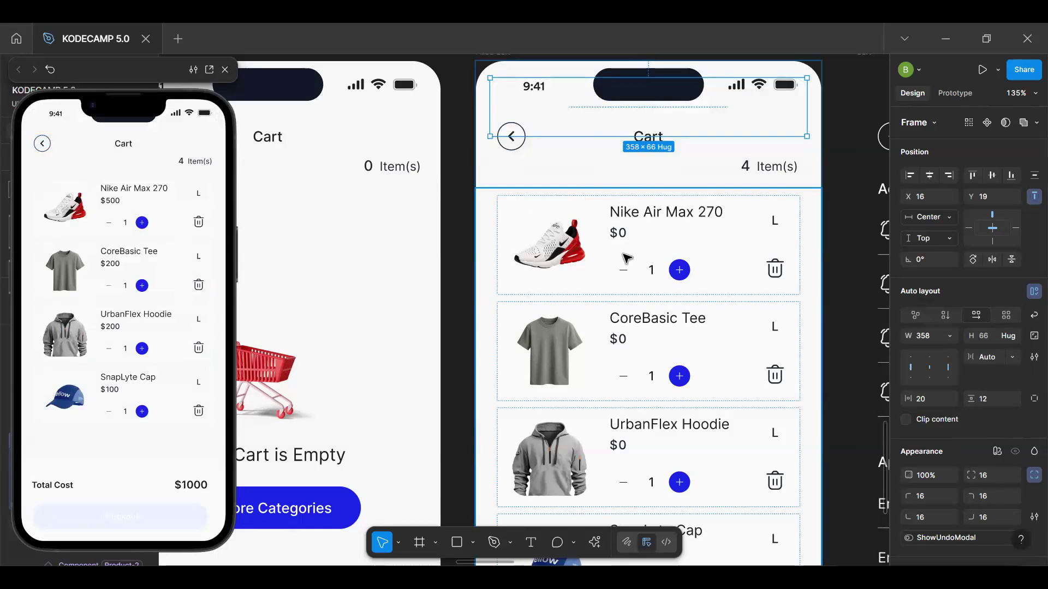
# Go to the main component of the CoreBasic Tee cart item and open its delete icon's tap interaction
pyautogui.click(777, 275)
pyautogui.click(764, 344)
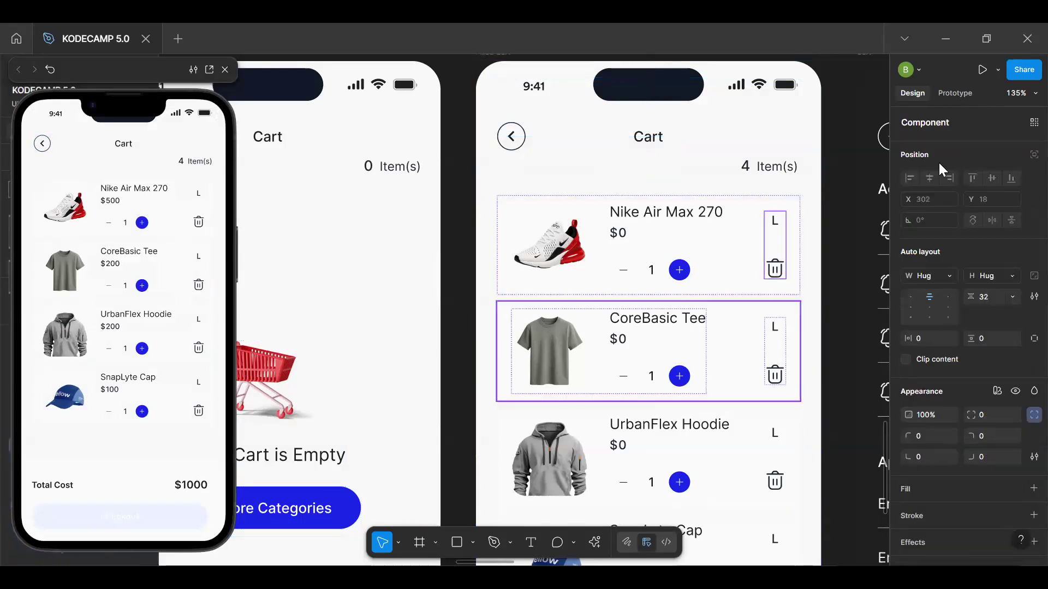
pyautogui.click(954, 93)
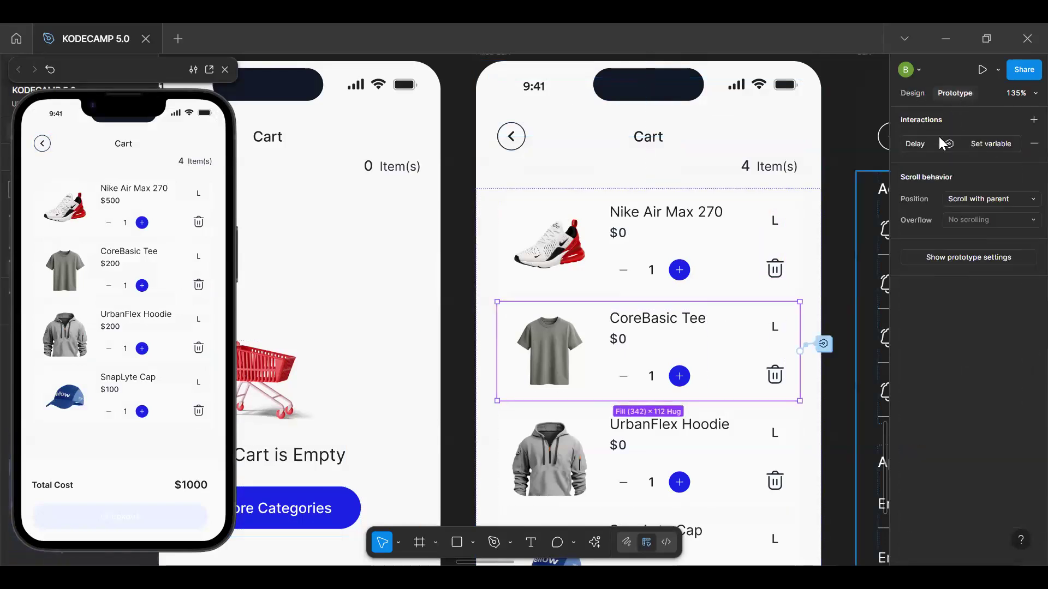
pyautogui.click(913, 94)
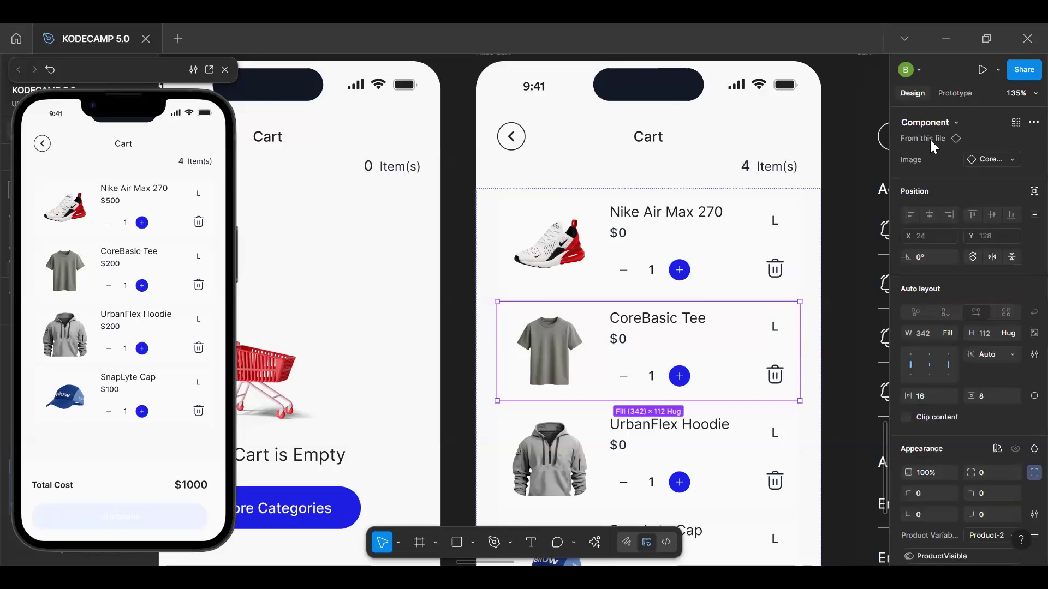
pyautogui.click(933, 138)
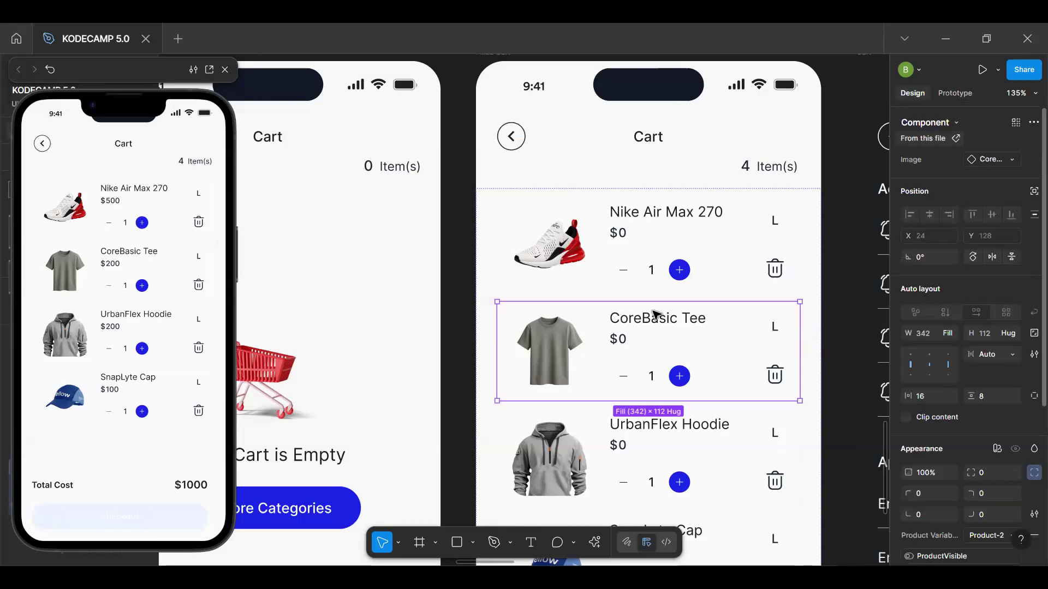
pyautogui.click(676, 316)
pyautogui.click(677, 316)
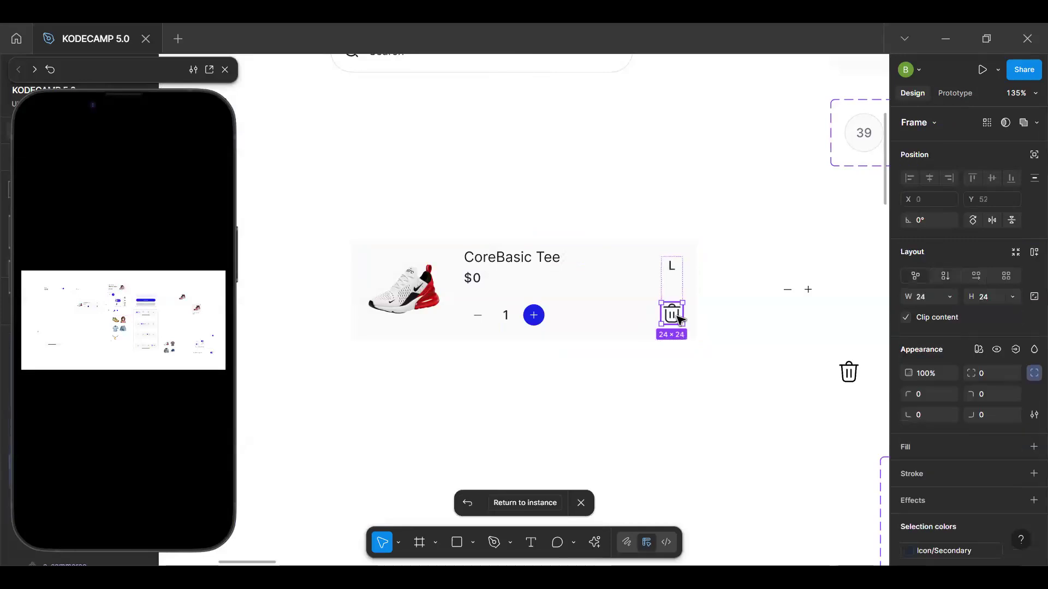
pyautogui.click(954, 93)
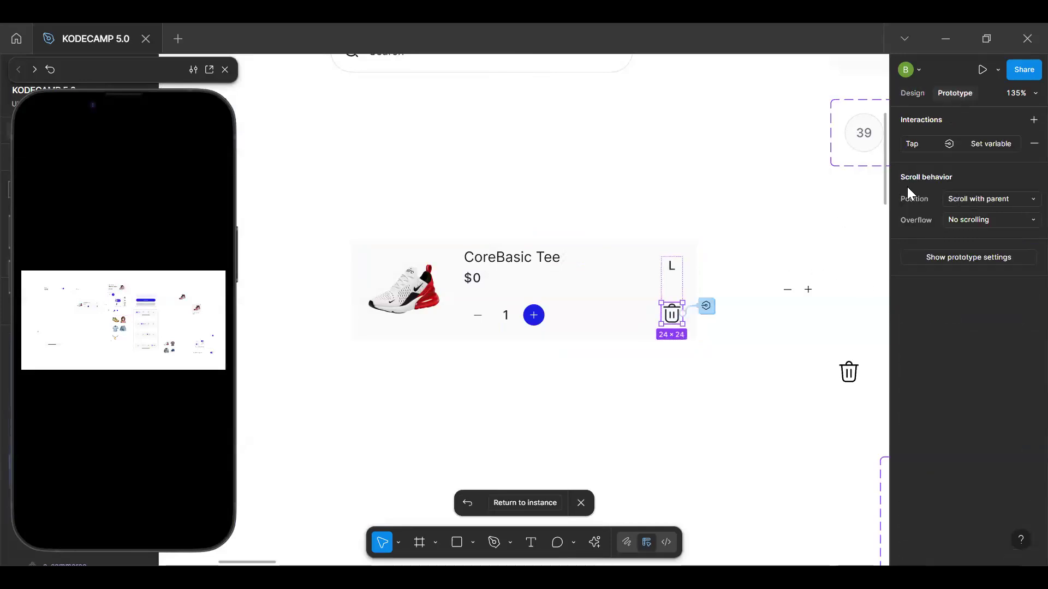
pyautogui.click(992, 143)
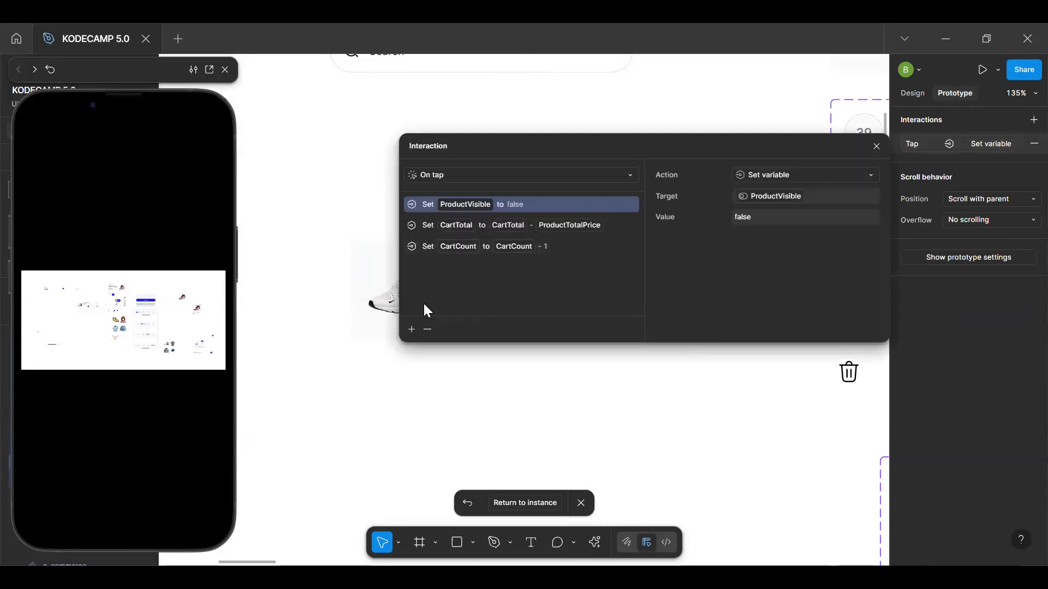
# Add a Set variable action to the delete icon's tap interaction that sets ShowUndoModal to true, and return to the instance
pyautogui.click(412, 329)
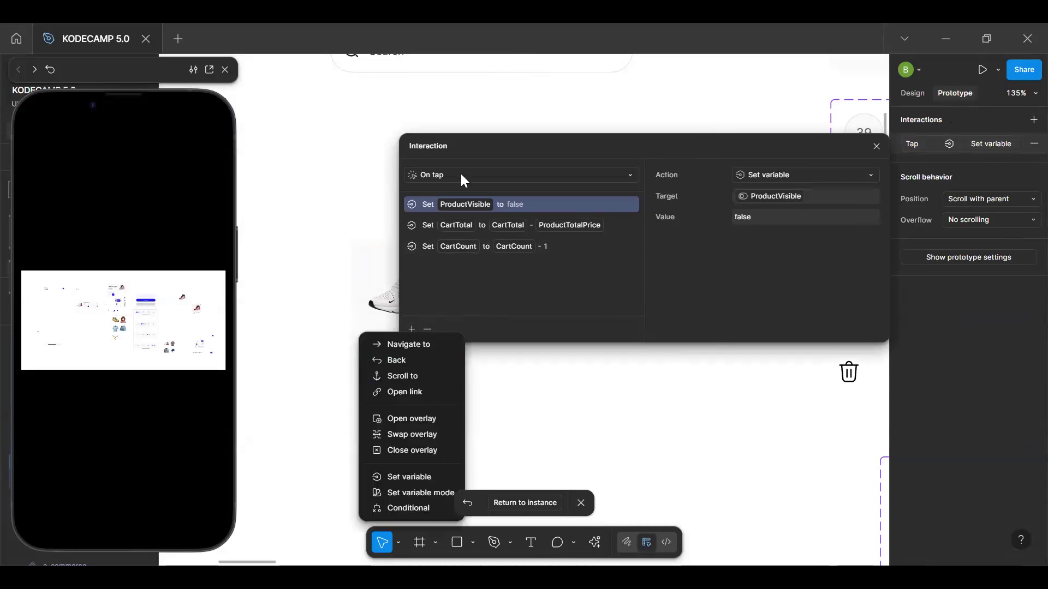
pyautogui.click(420, 478)
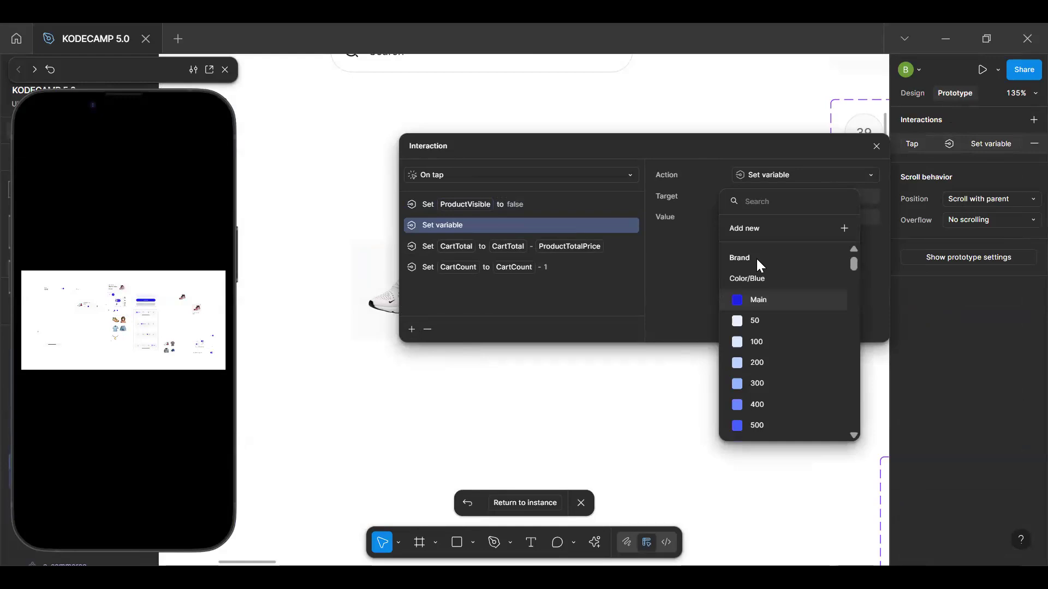
pyautogui.write('undo')
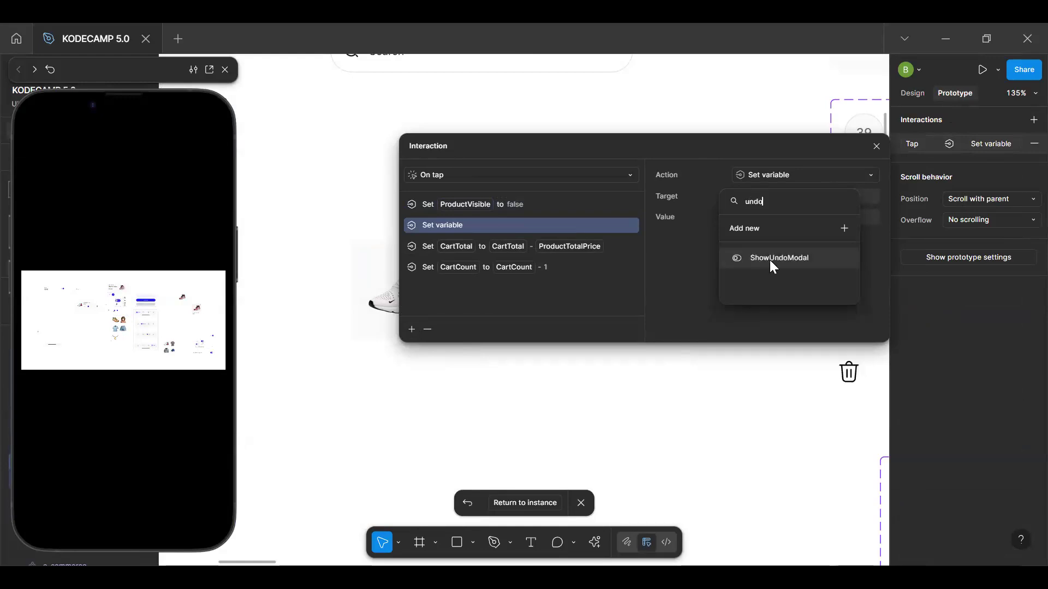
pyautogui.click(769, 259)
pyautogui.write('True')
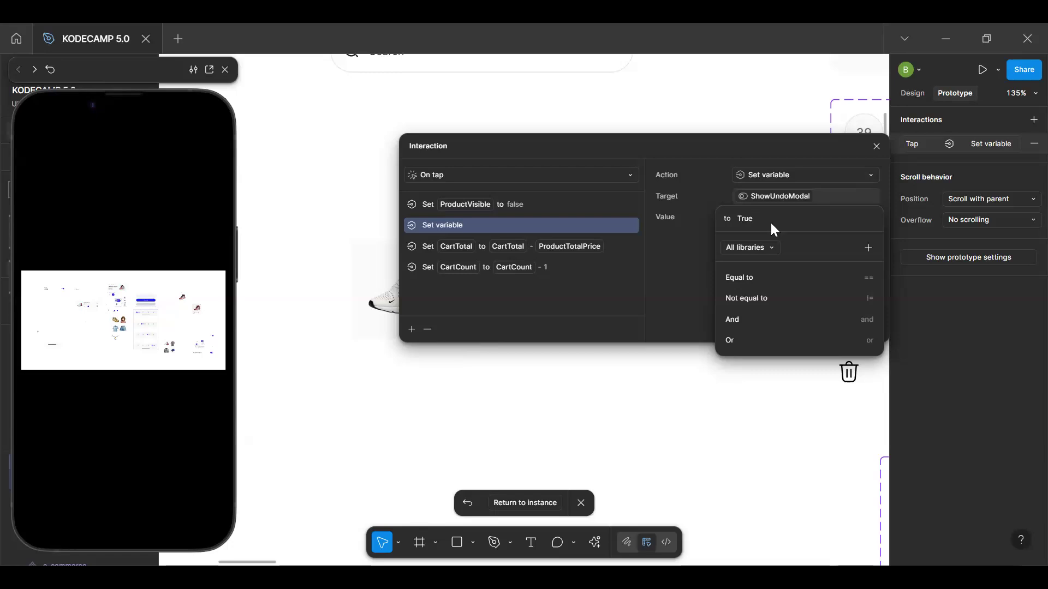
pyautogui.press('Return')
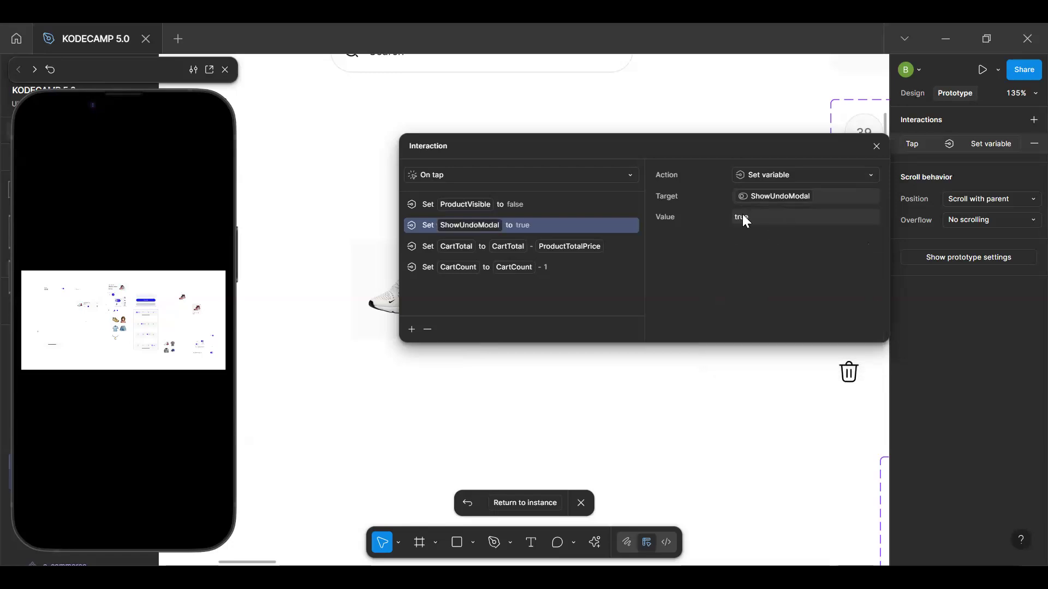
pyautogui.click(876, 147)
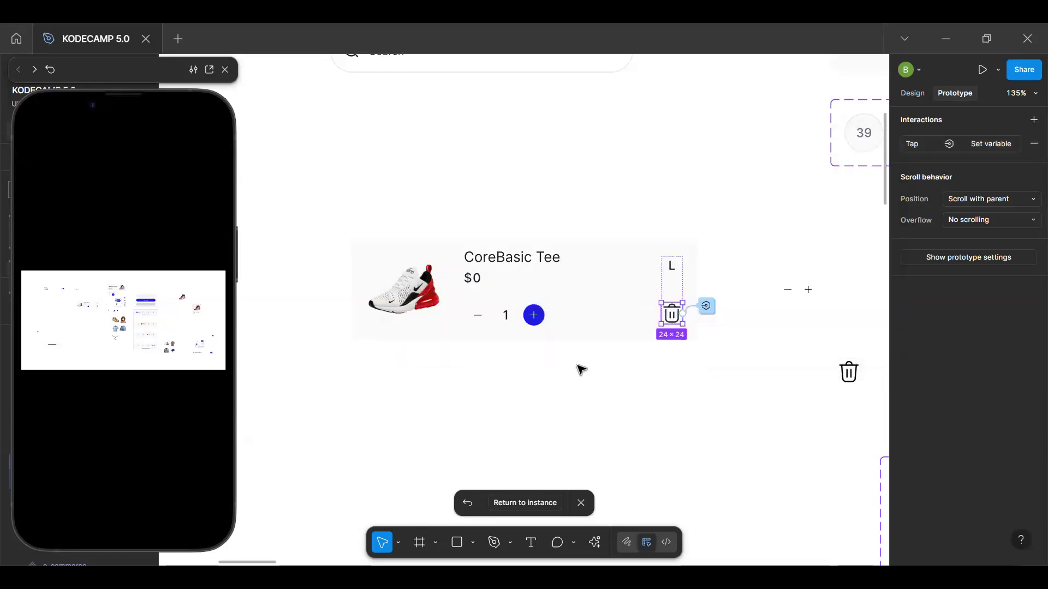
pyautogui.click(545, 502)
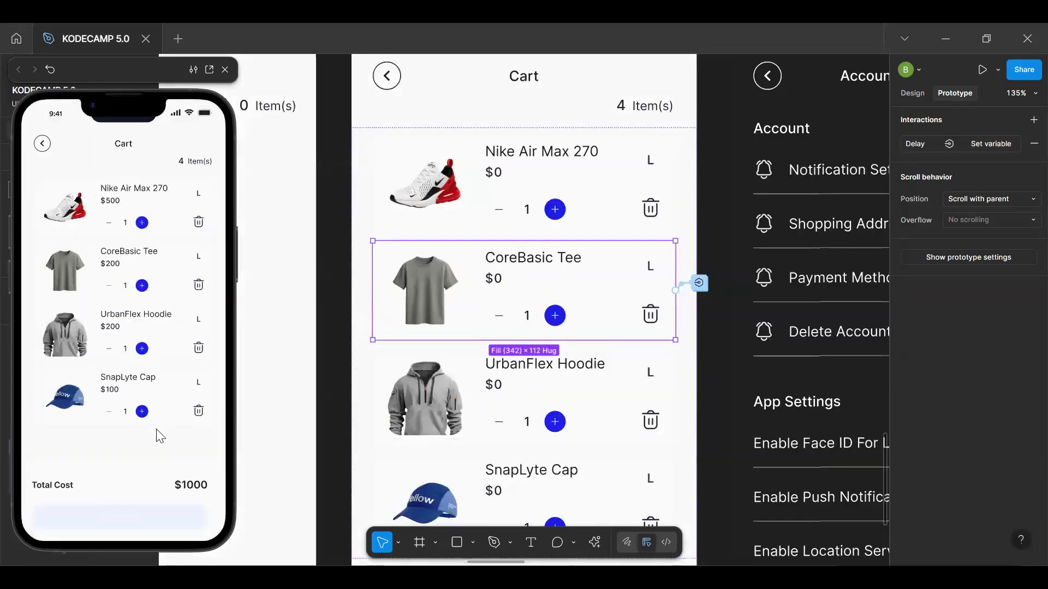
# In the preview, delete the Nike Air Max 270 and restore it with Undo, delete the SnapLyte Cap, and restart the prototype
pyautogui.click(160, 437)
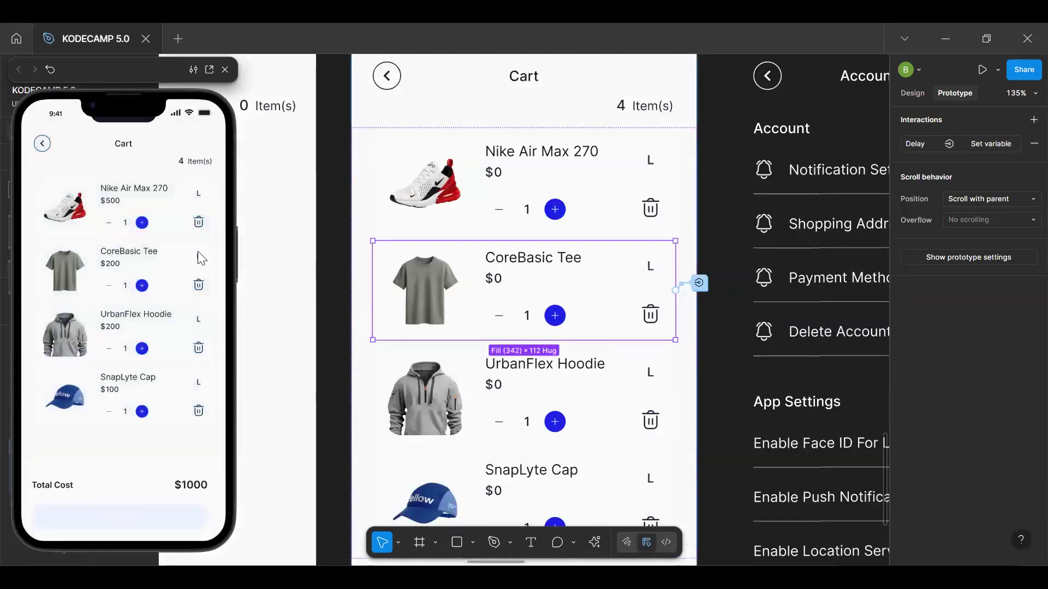
pyautogui.click(199, 222)
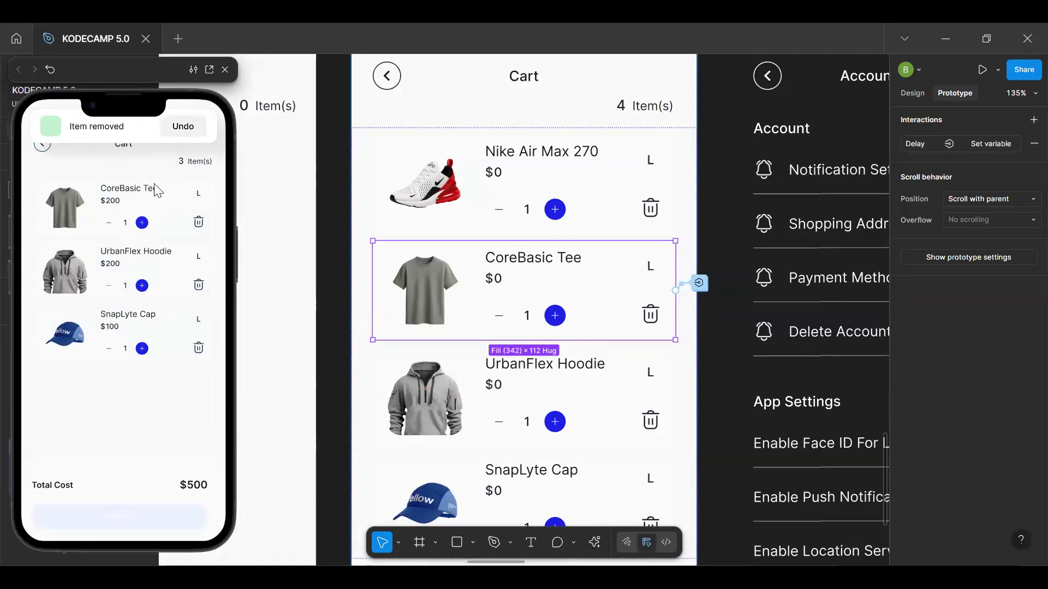
pyautogui.click(191, 127)
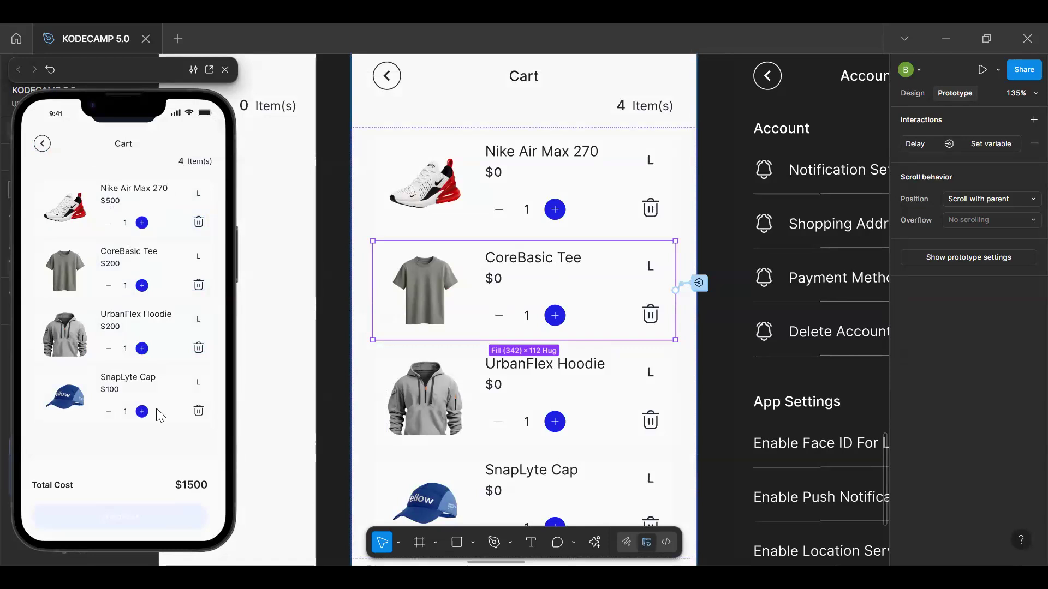
pyautogui.click(140, 453)
pyautogui.click(198, 411)
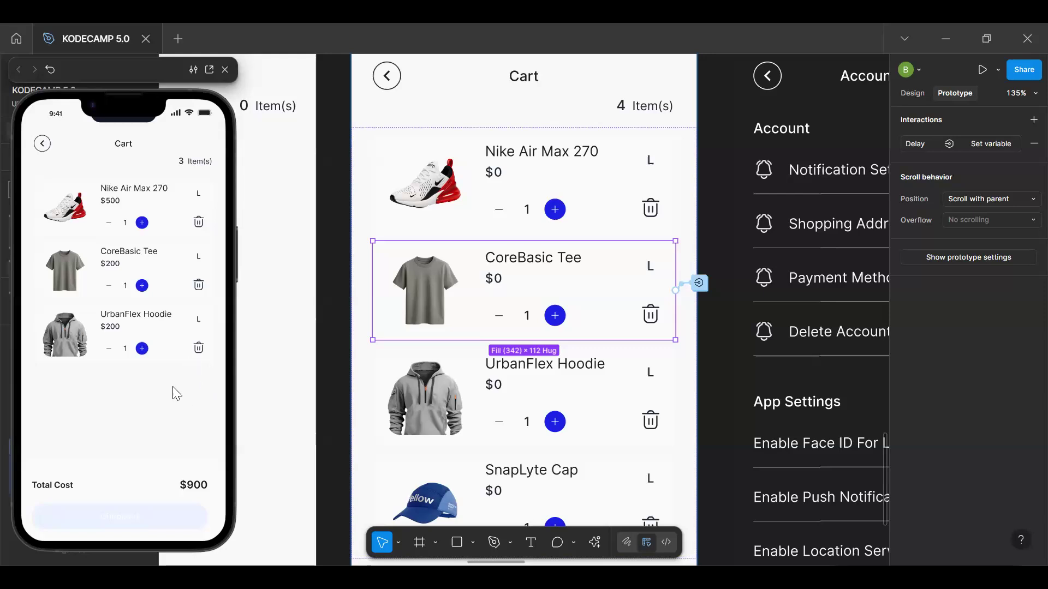
pyautogui.press('r')
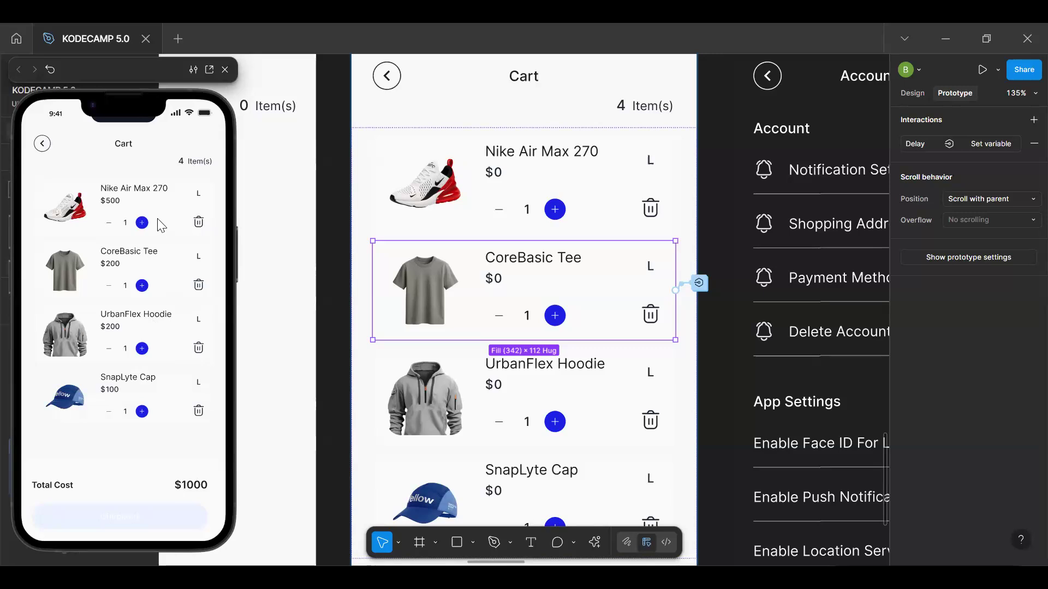
# Repeatedly delete the Nike Air Max 270 in the preview to check the "Item removed" alert, restarting the prototype after each attempt
pyautogui.click(198, 222)
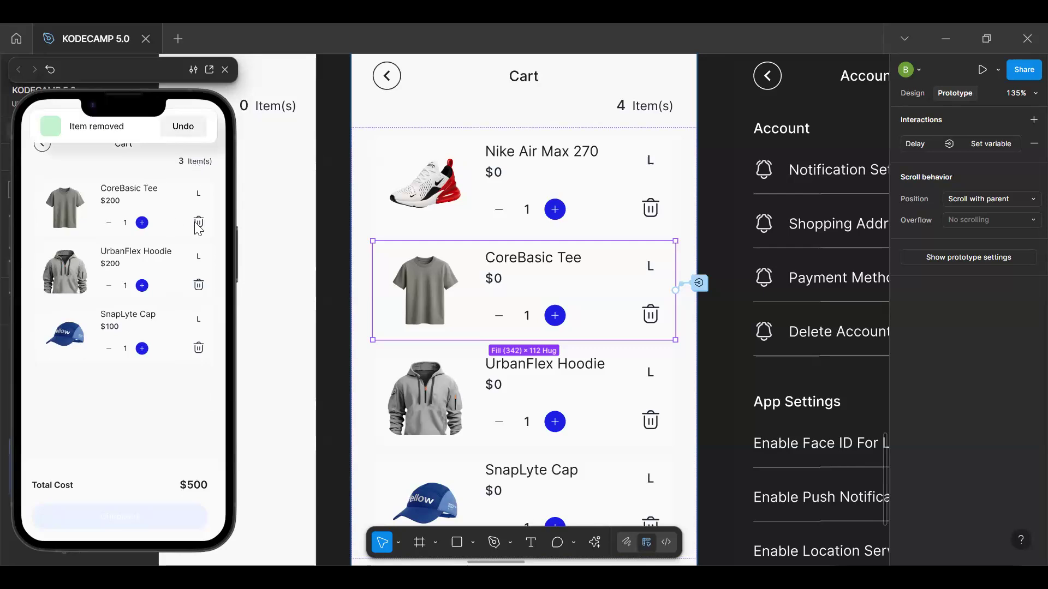
pyautogui.click(131, 374)
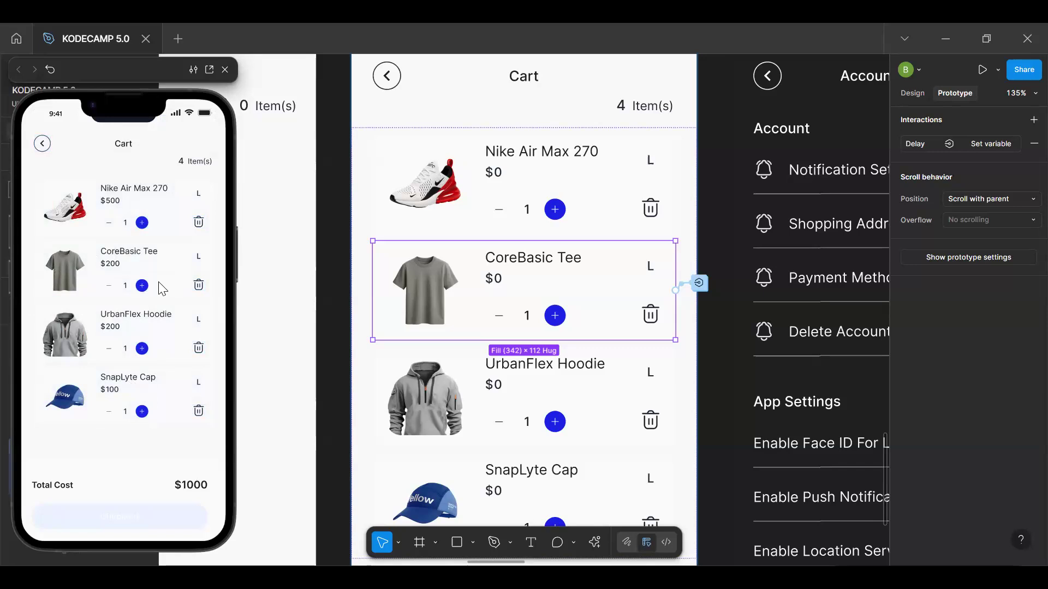
pyautogui.click(198, 222)
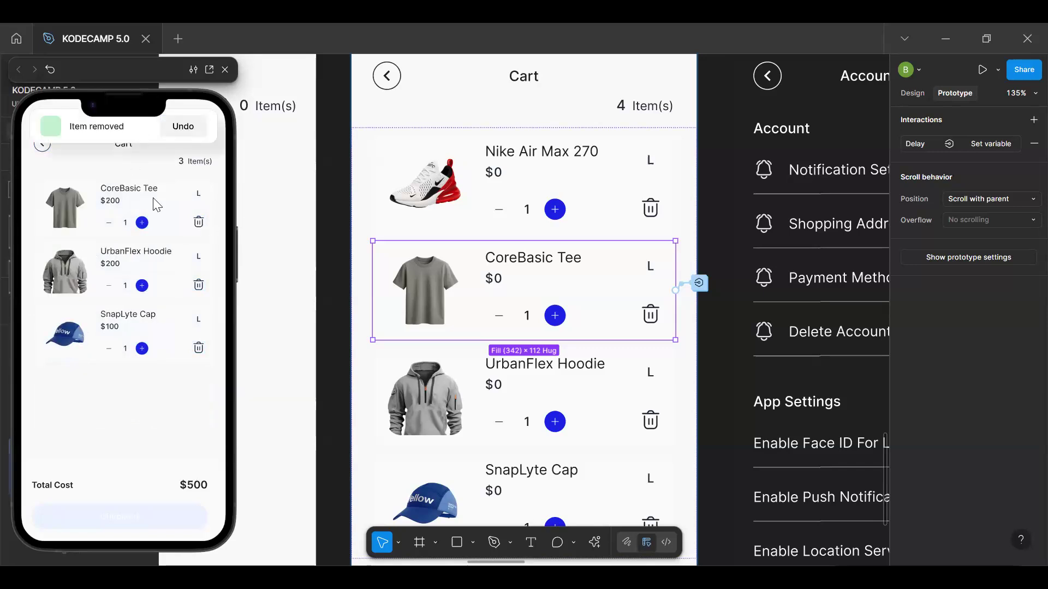
pyautogui.click(154, 406)
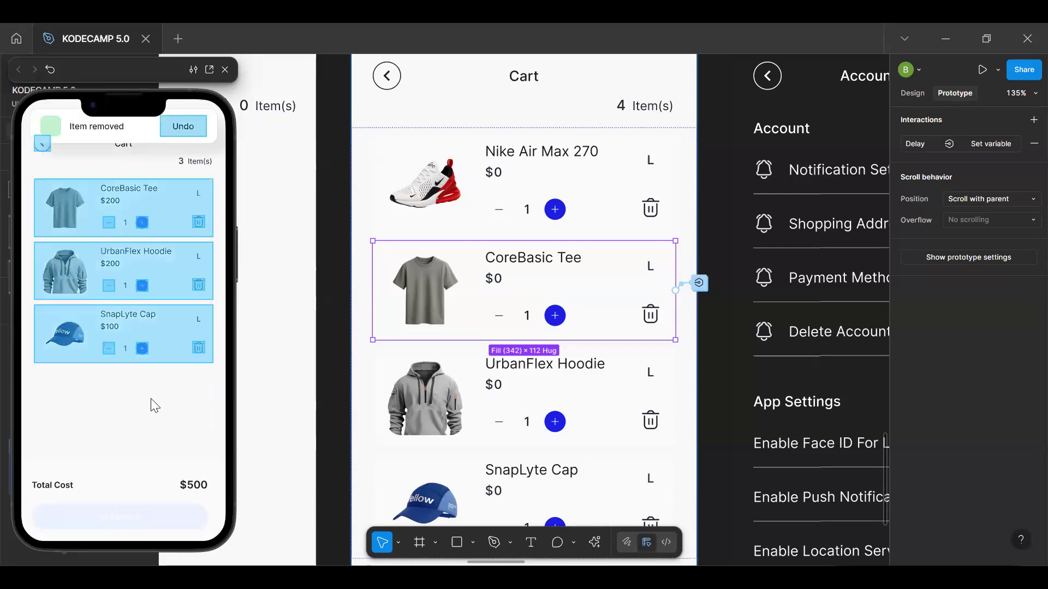
pyautogui.press('r')
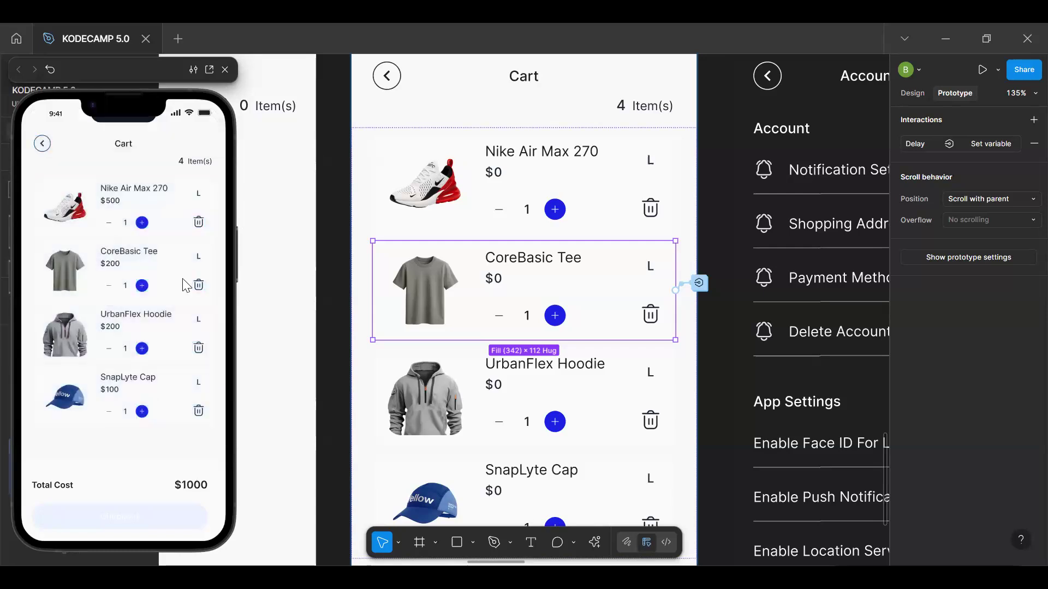
pyautogui.click(199, 225)
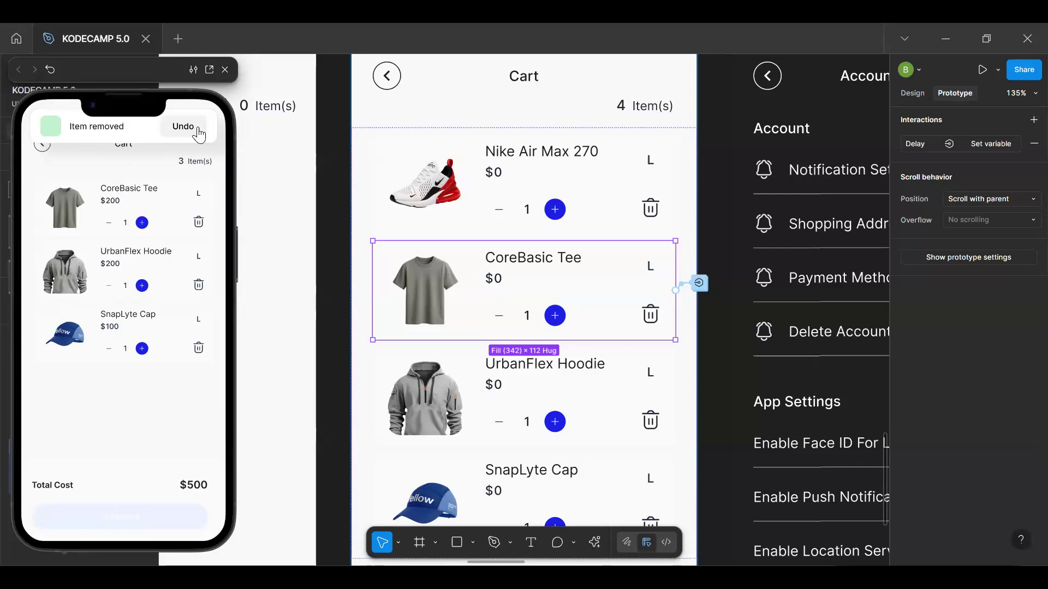
pyautogui.click(146, 436)
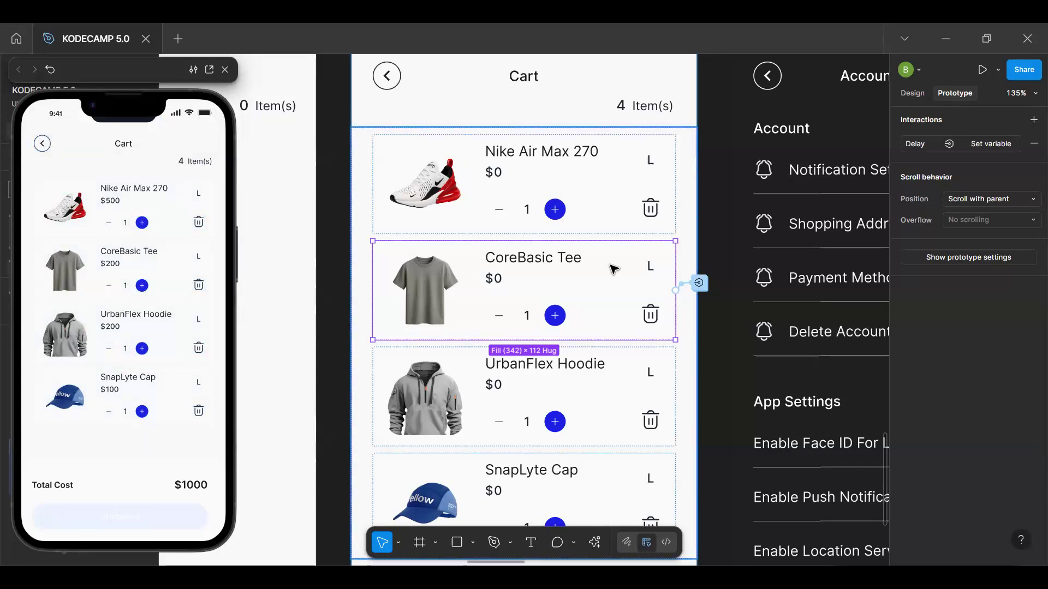
# Set the Product Variables mode of the cart item's main component to Product-1 and return to the instance
pyautogui.click(920, 94)
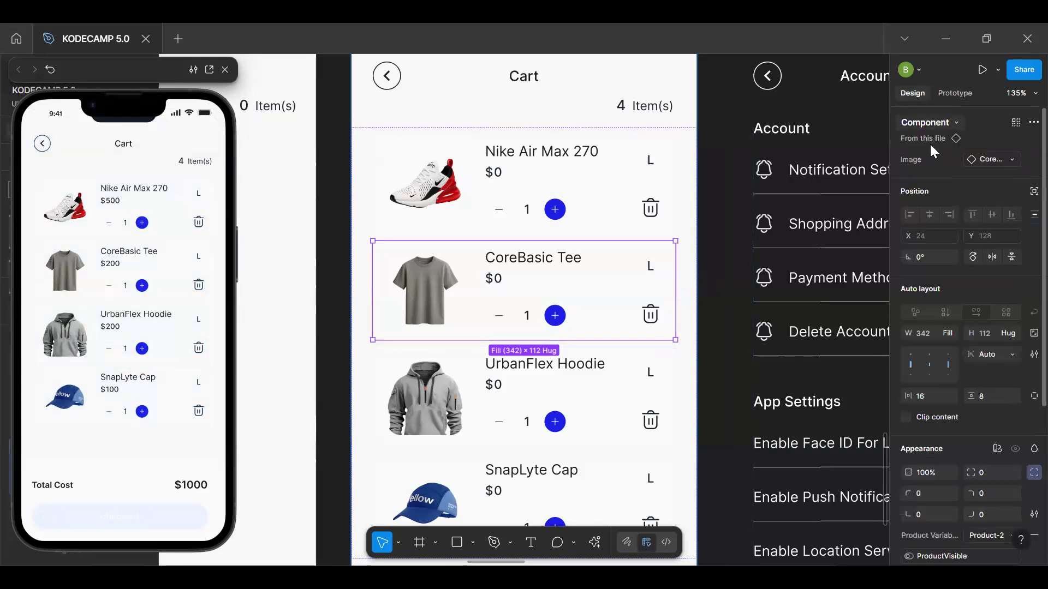
pyautogui.click(925, 142)
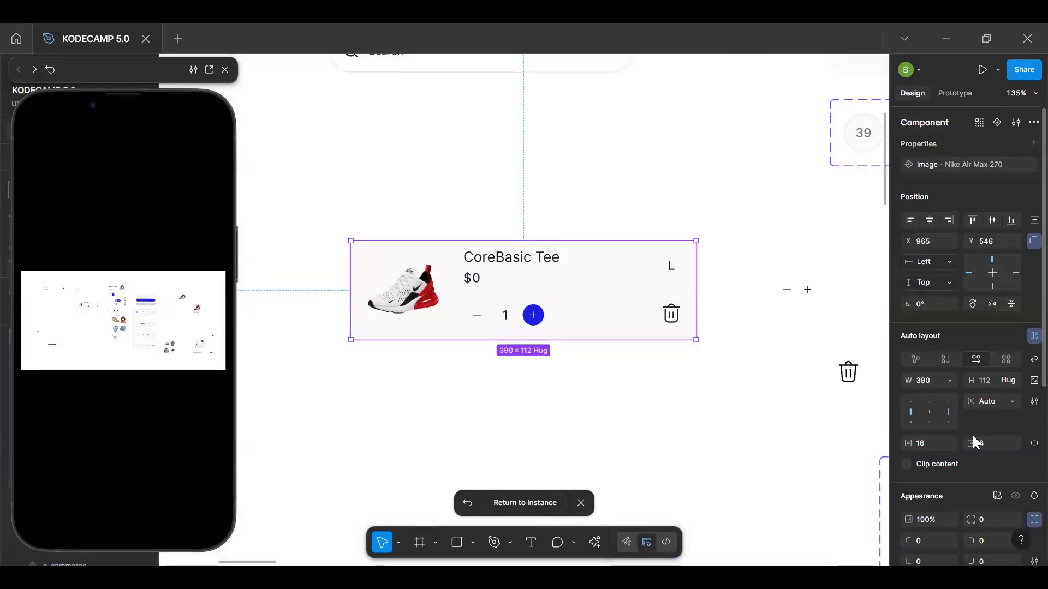
pyautogui.click(997, 496)
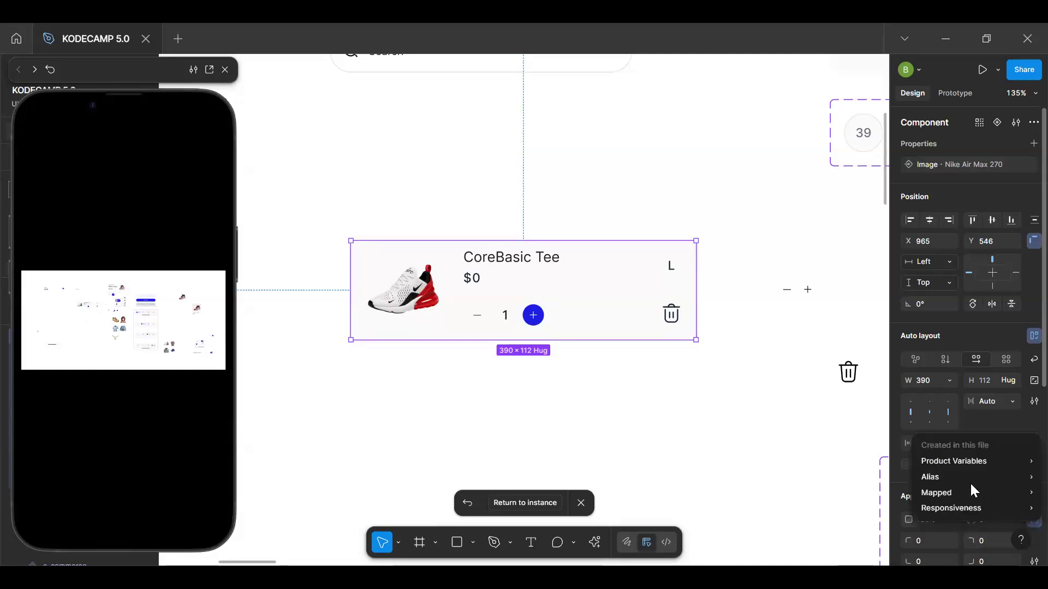
pyautogui.moveTo(975, 476)
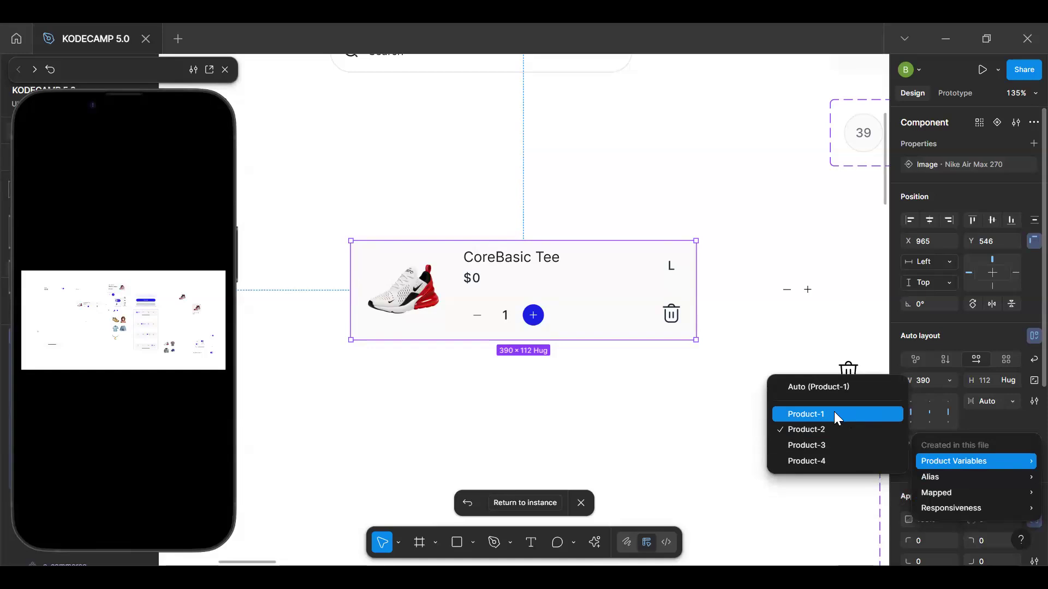
pyautogui.click(849, 413)
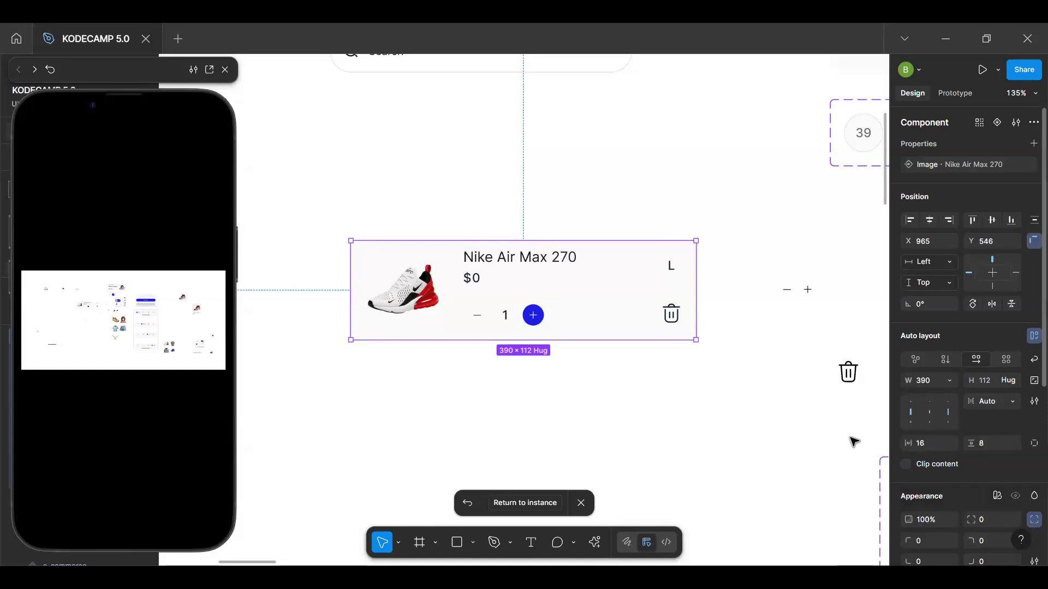
pyautogui.click(547, 505)
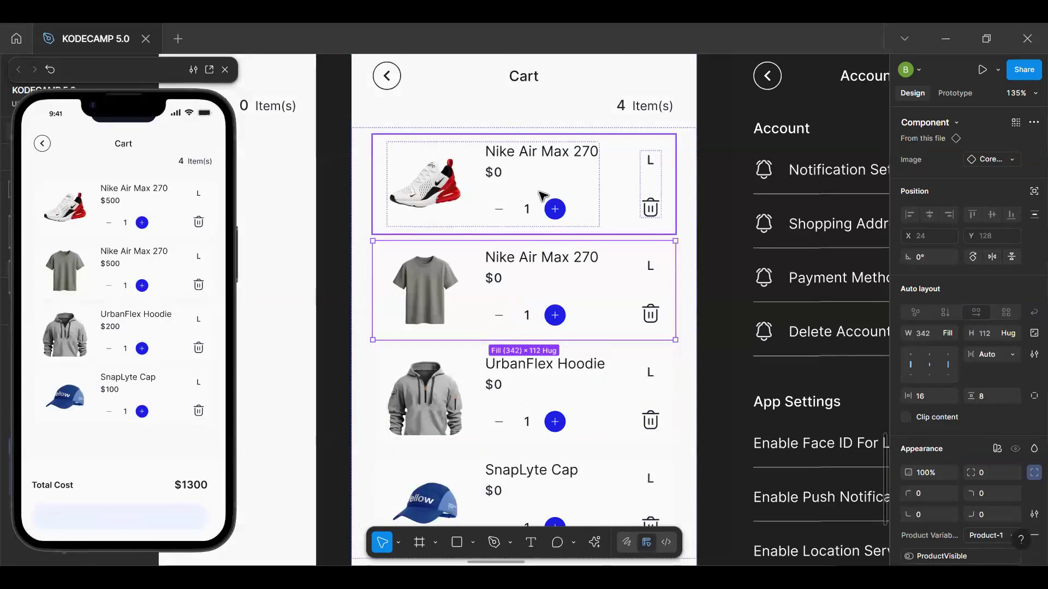
# Select the Nike Air Max 270 cart item, test its deletion in the preview with the new mode, and restart the prototype
pyautogui.click(516, 219)
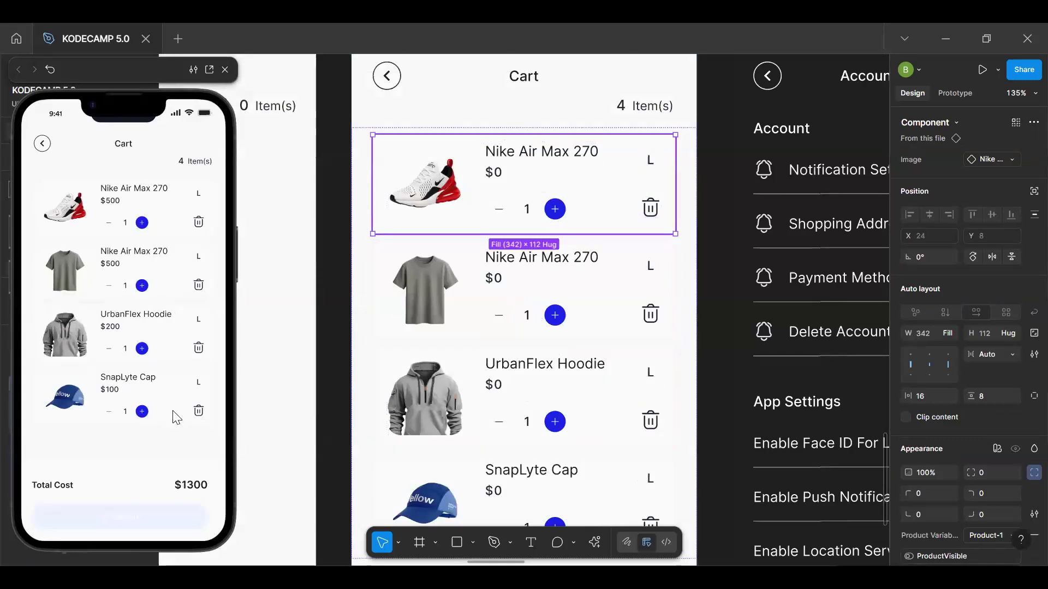
pyautogui.click(145, 444)
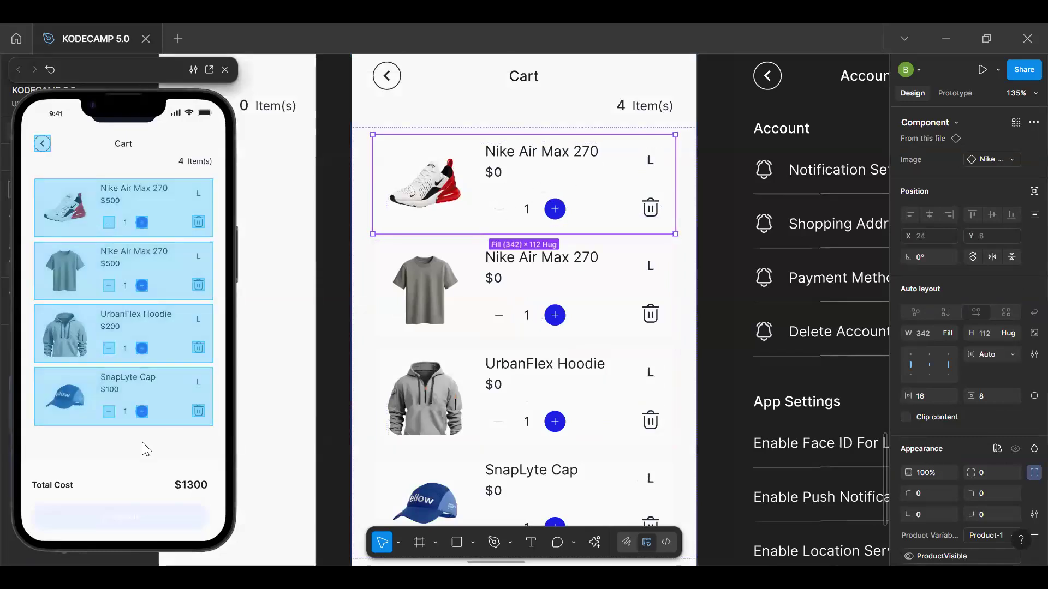
pyautogui.click(198, 225)
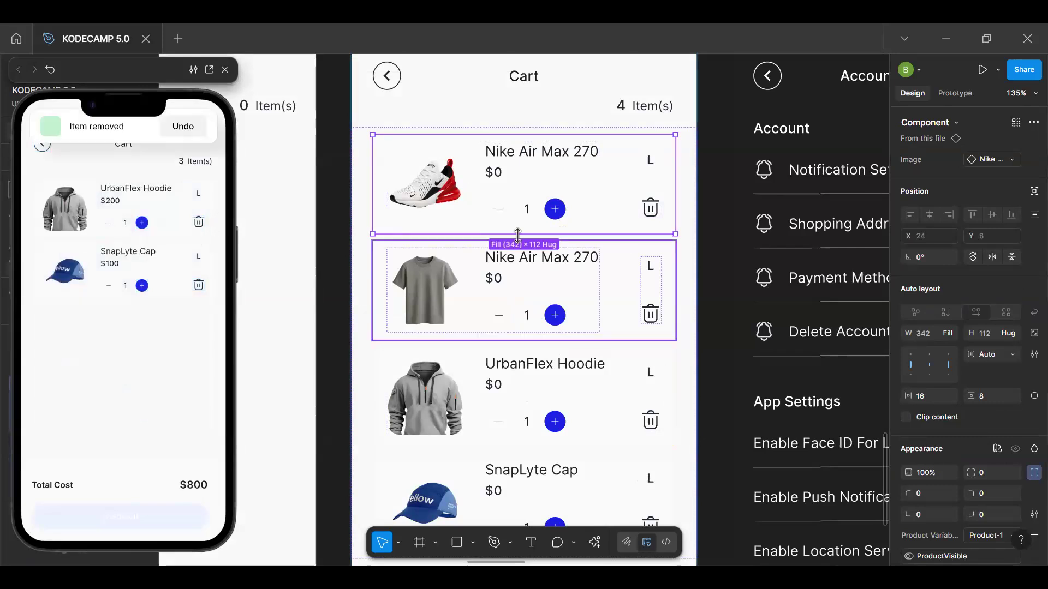
pyautogui.click(159, 384)
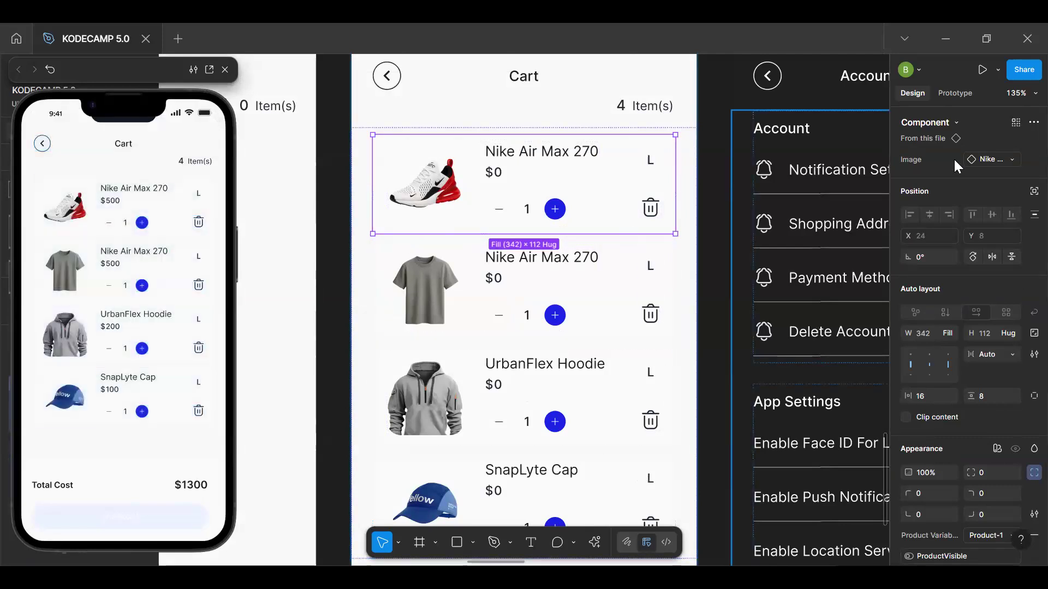
# Go to the main component of the Nike Air Max 270 cart item
pyautogui.click(930, 139)
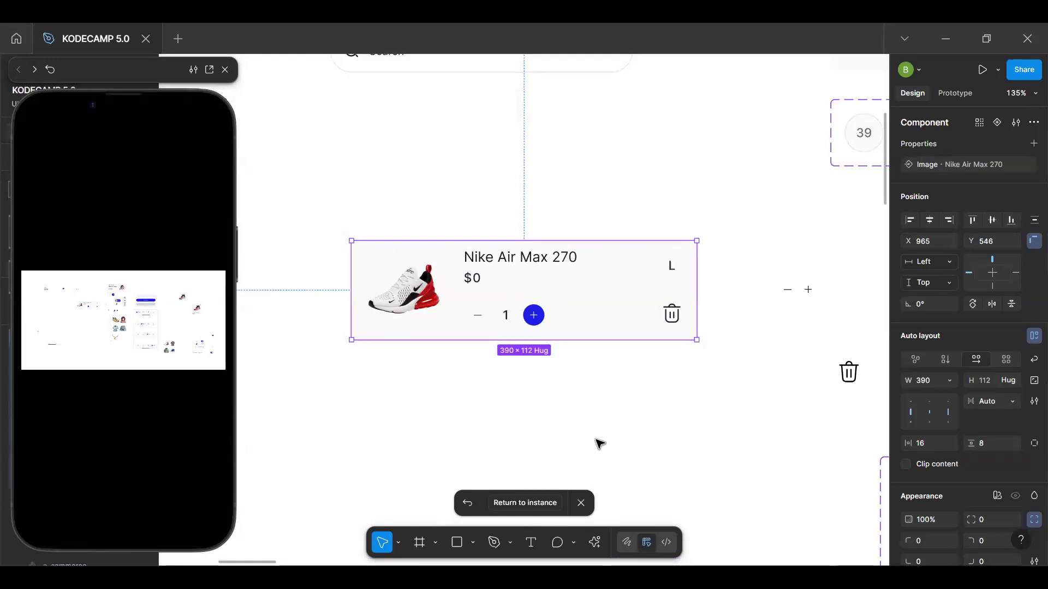
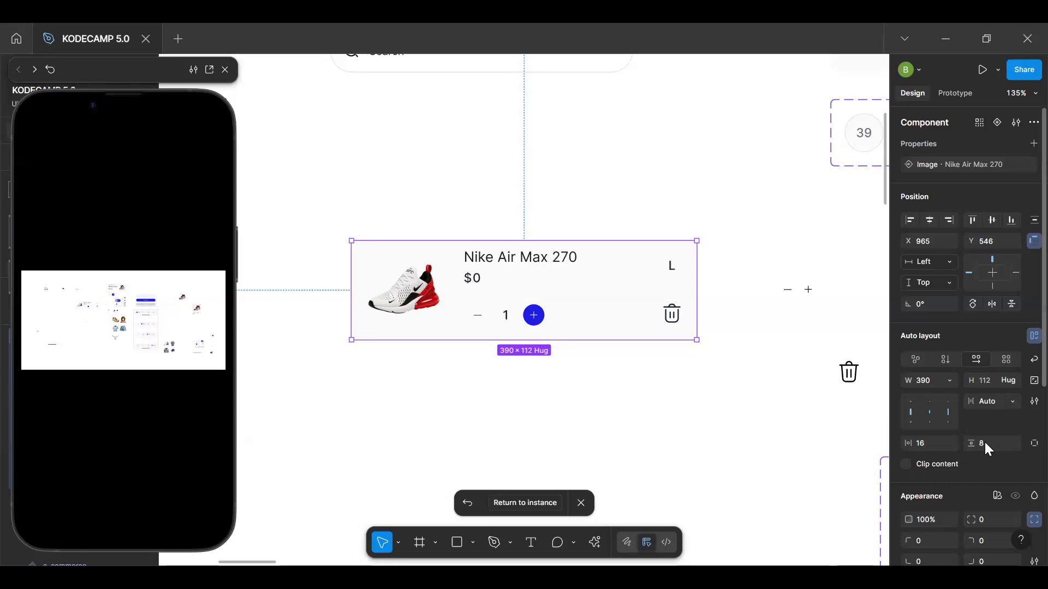
# Set the Product Variables mode of the cart item's main component to Product-2 and return to the instance
pyautogui.click(997, 496)
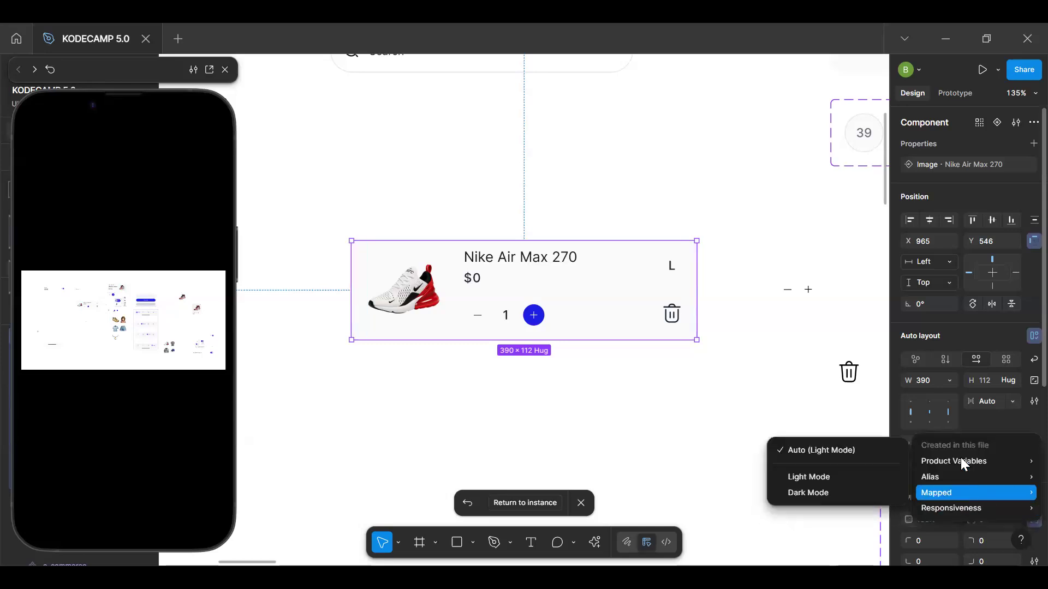
pyautogui.moveTo(959, 461)
pyautogui.click(831, 429)
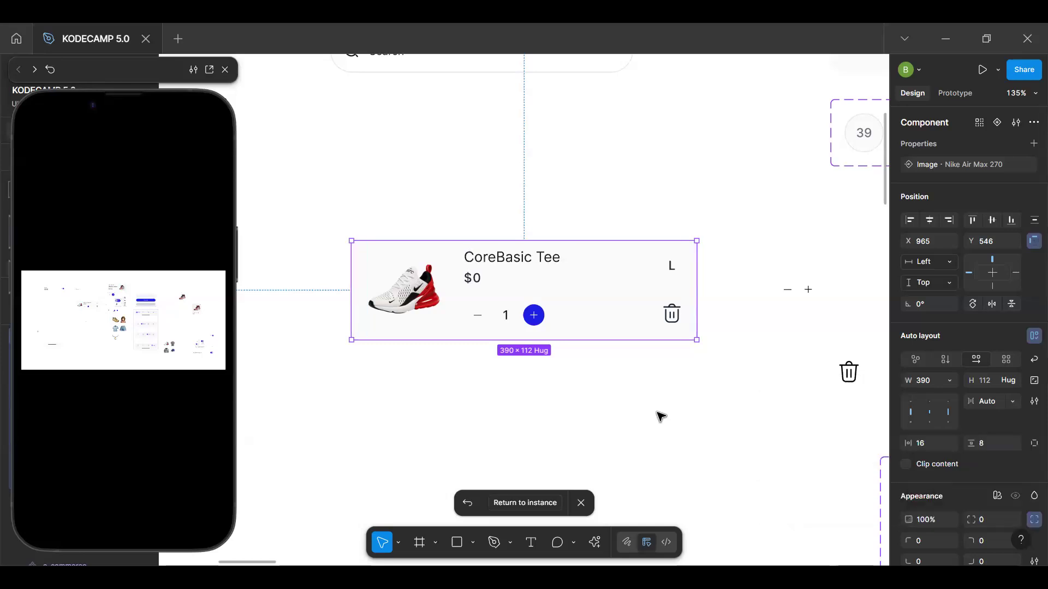
pyautogui.click(555, 445)
pyautogui.click(614, 335)
pyautogui.click(534, 505)
# Test deleting the CoreBasic Tee and the Nike Air Max 270 in the preview, restarting the prototype after each attempt
pyautogui.click(133, 474)
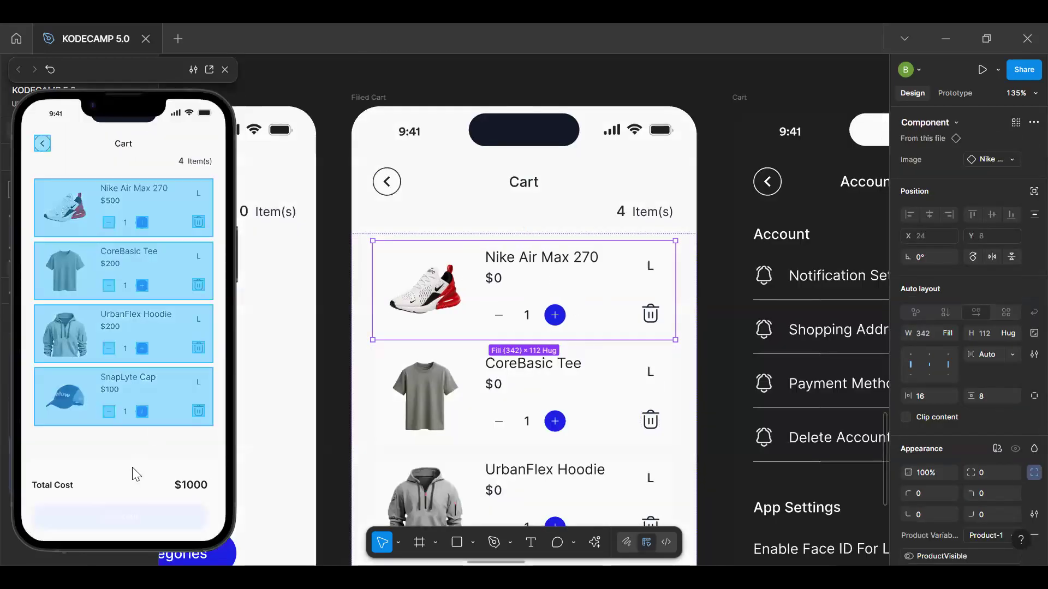
pyautogui.click(198, 285)
pyautogui.click(199, 222)
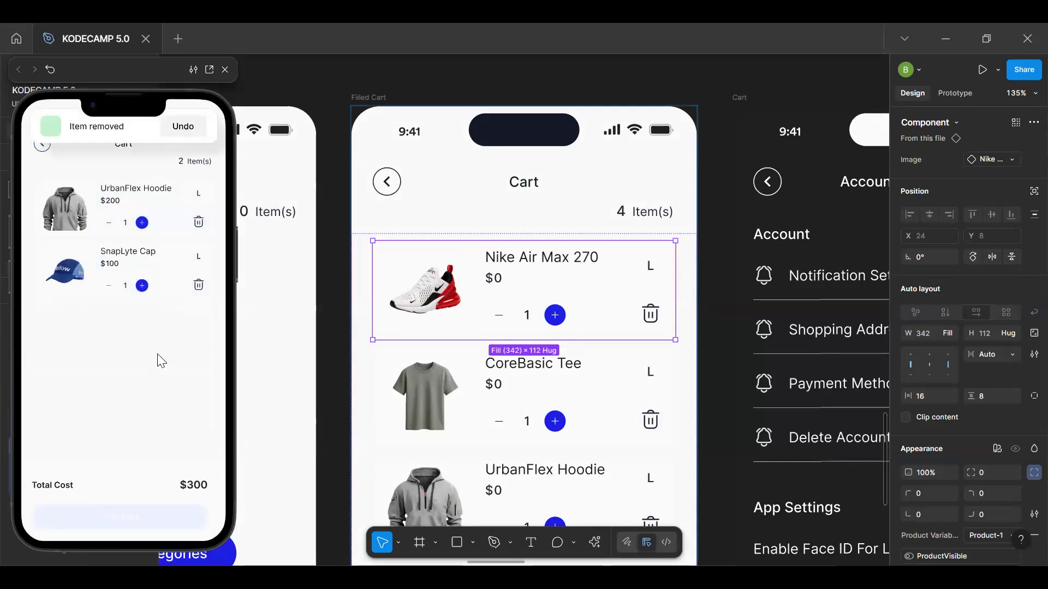
pyautogui.press('r')
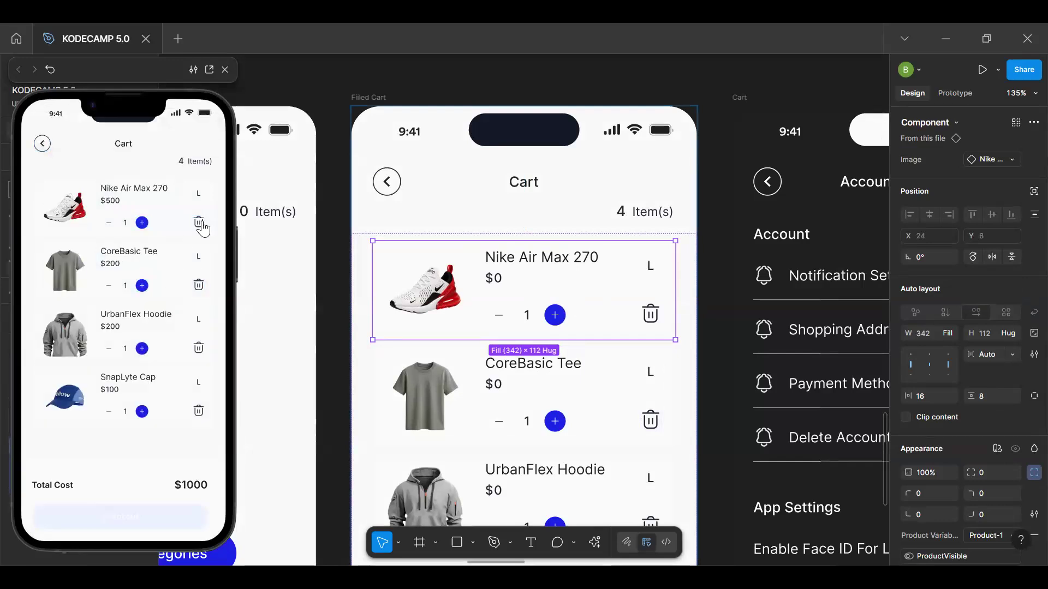
pyautogui.click(197, 224)
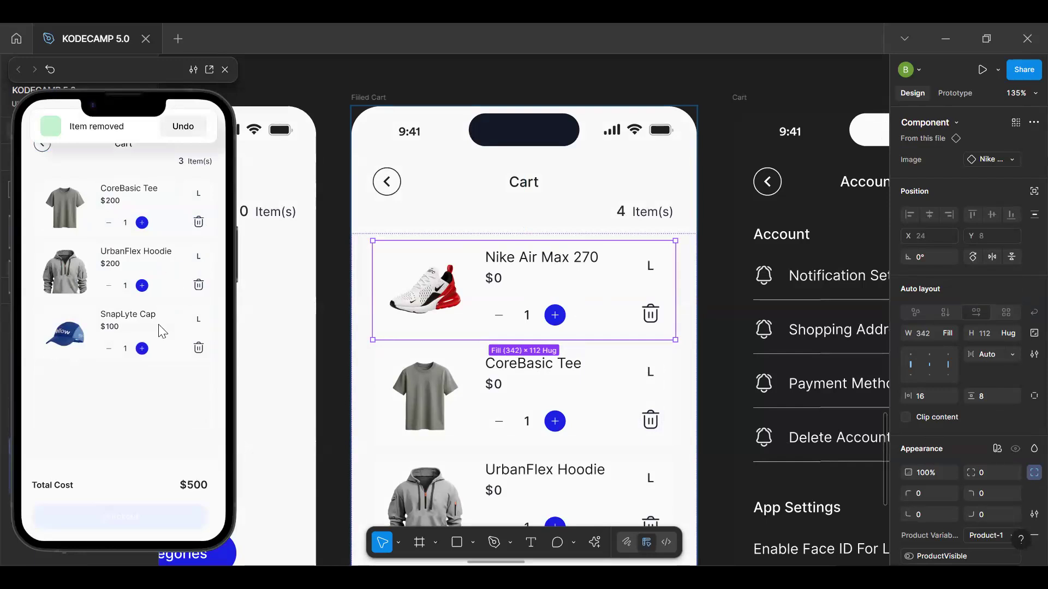
pyautogui.click(158, 436)
pyautogui.press('r')
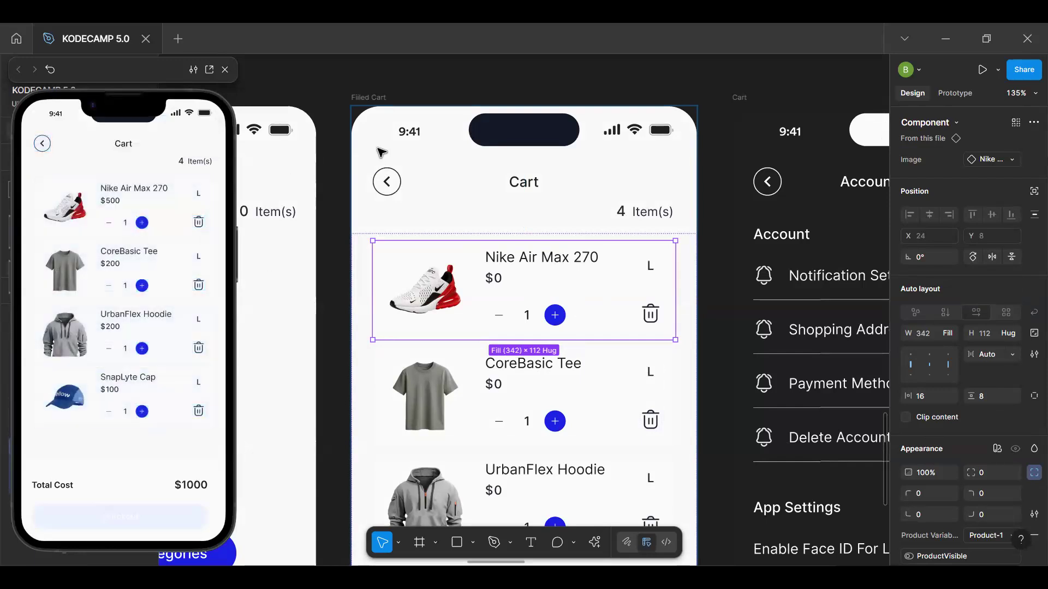
# Review the Product Variables table, including ProductVisible and ShowUndoModal across the product modes, and close it
pyautogui.press('Escape')
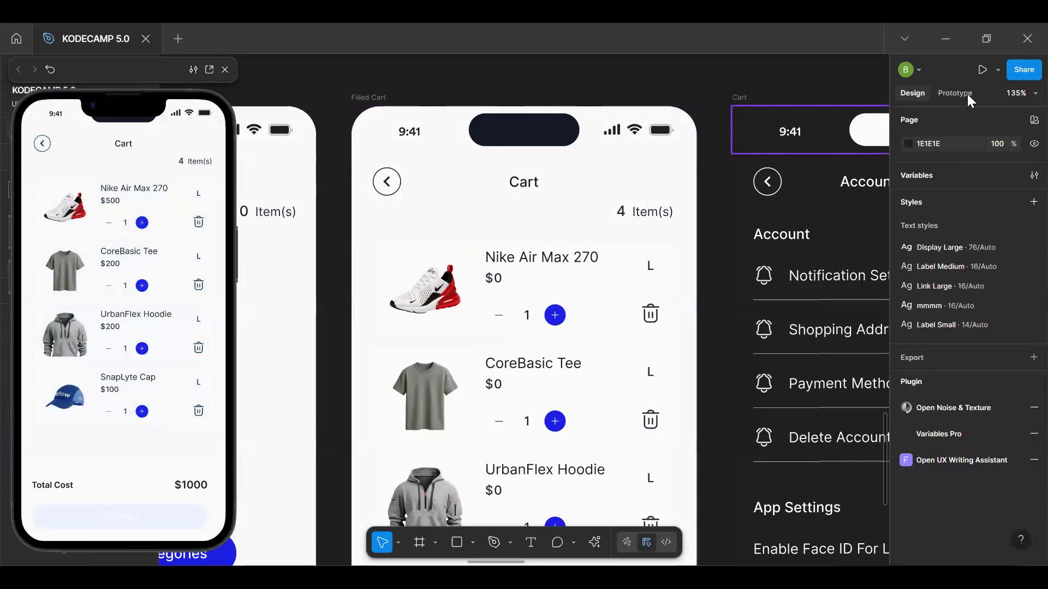
pyautogui.click(1032, 175)
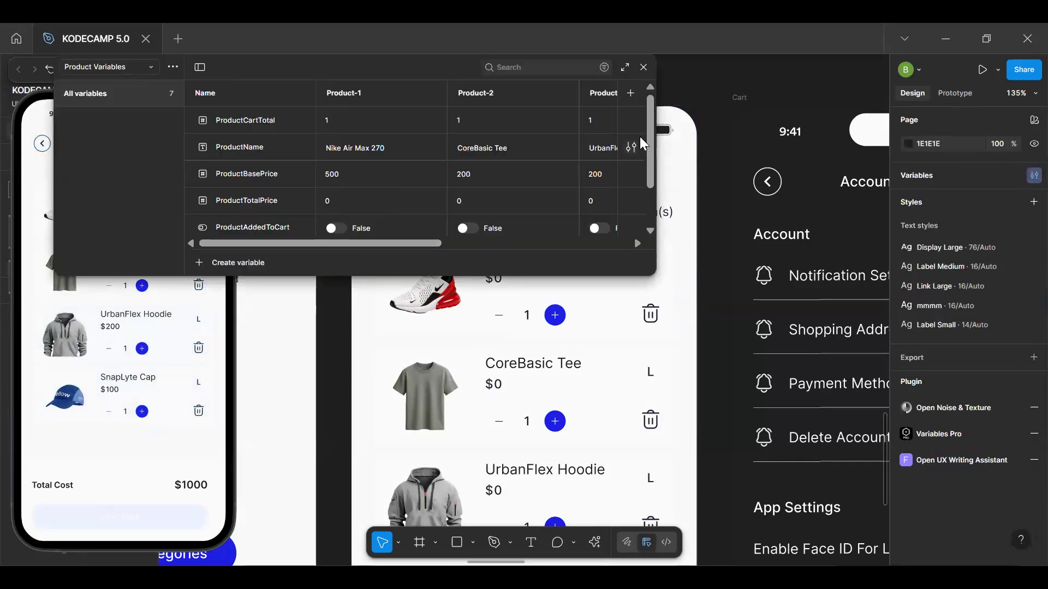
pyautogui.scroll(-2, 640, 136)
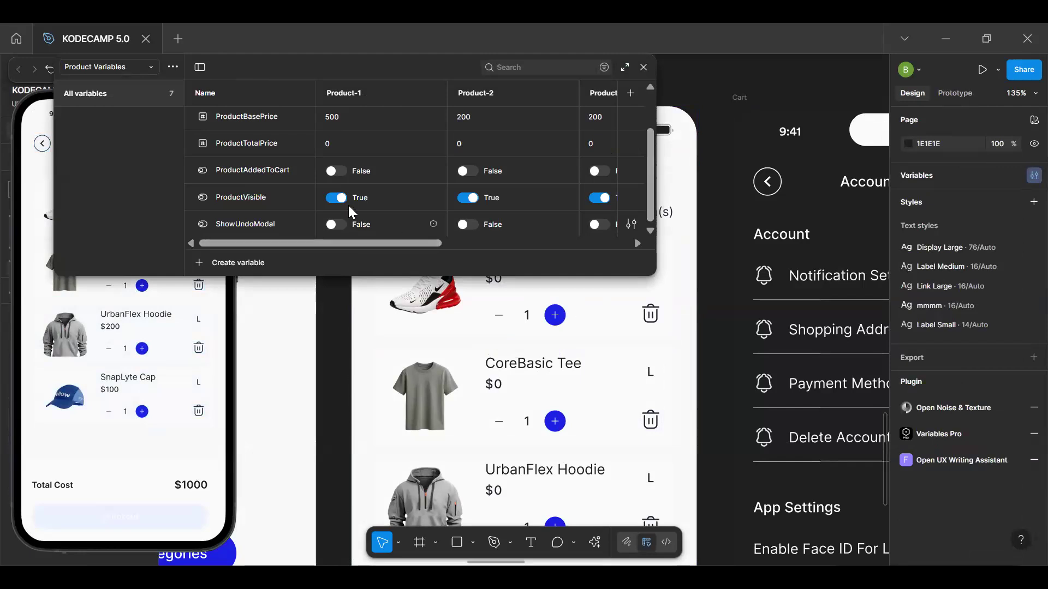
pyautogui.scroll(2, 478, 160)
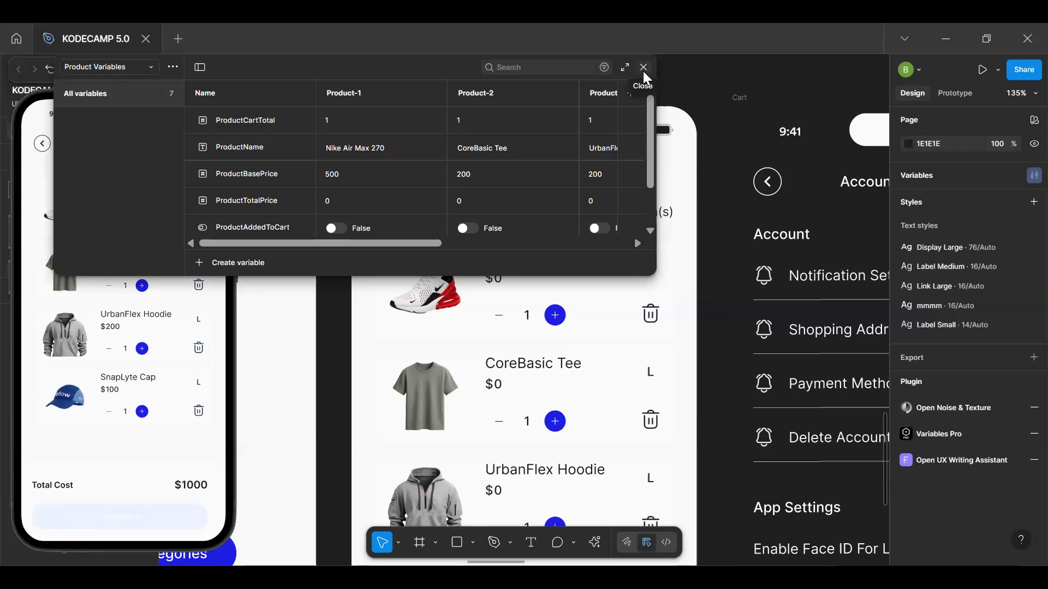
pyautogui.hscroll(3, 443, 241)
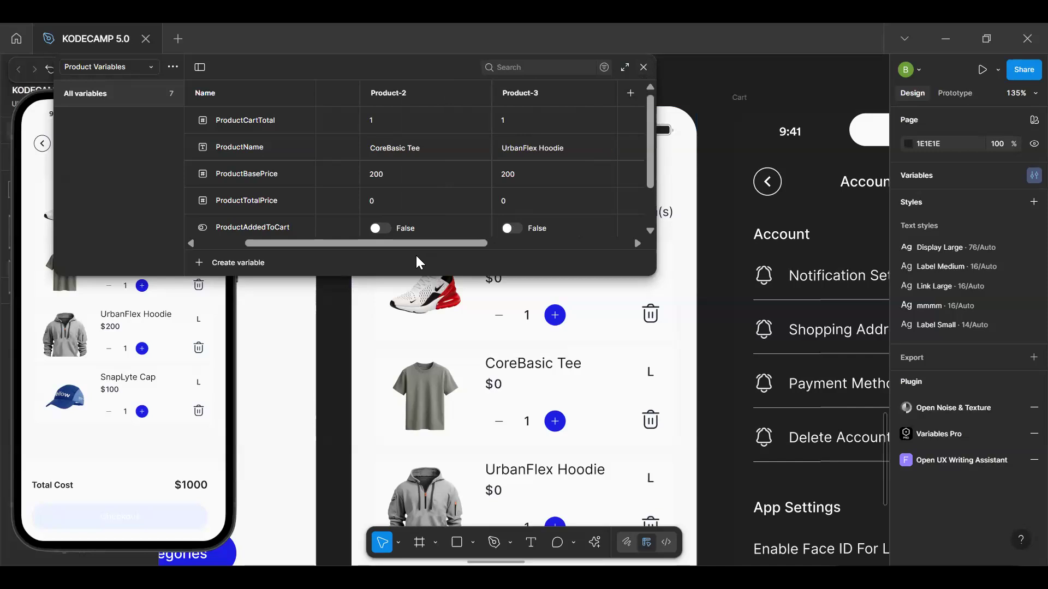
pyautogui.click(644, 68)
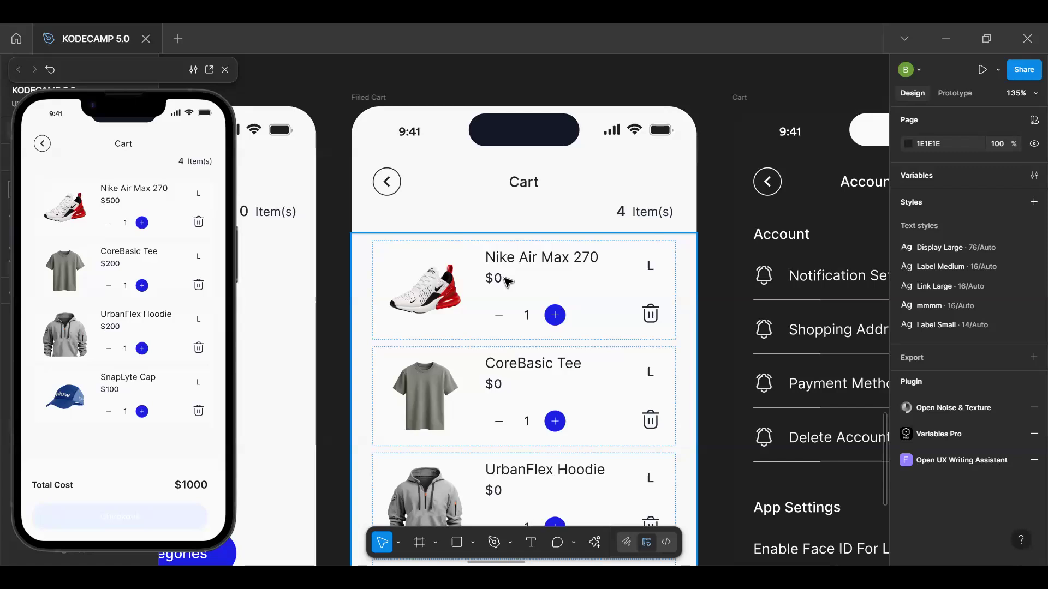
# Inspect the layout and variable modes of the Filled Cart frame and its product list frame
pyautogui.click(368, 98)
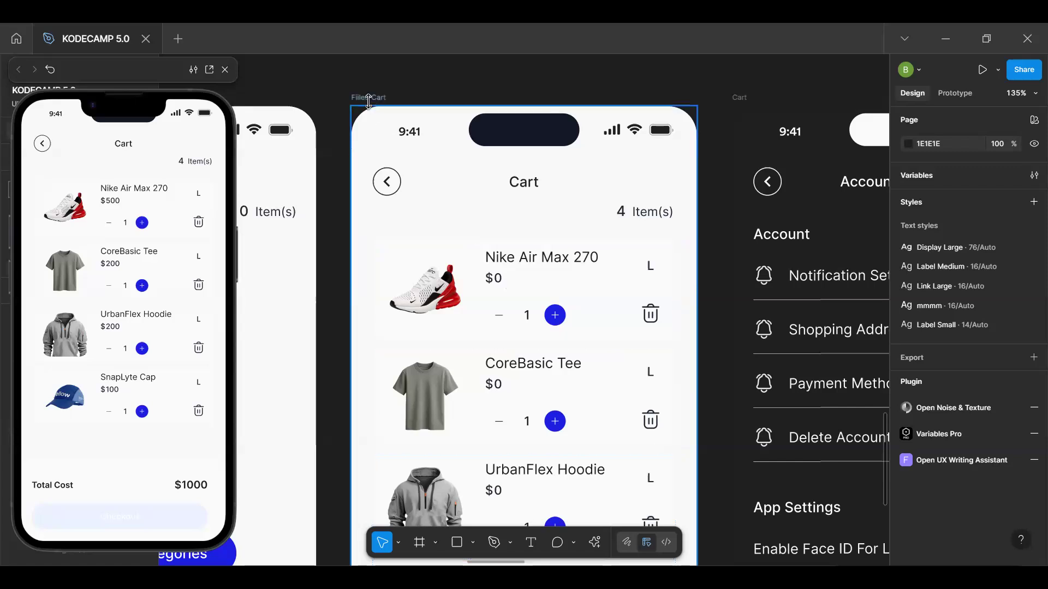
pyautogui.click(368, 98)
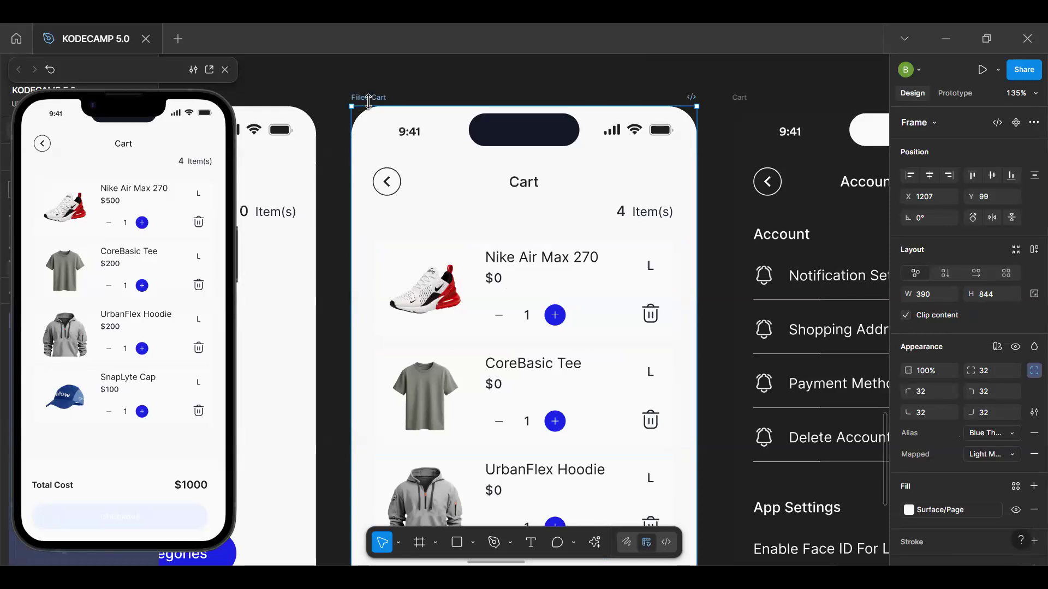
pyautogui.click(492, 299)
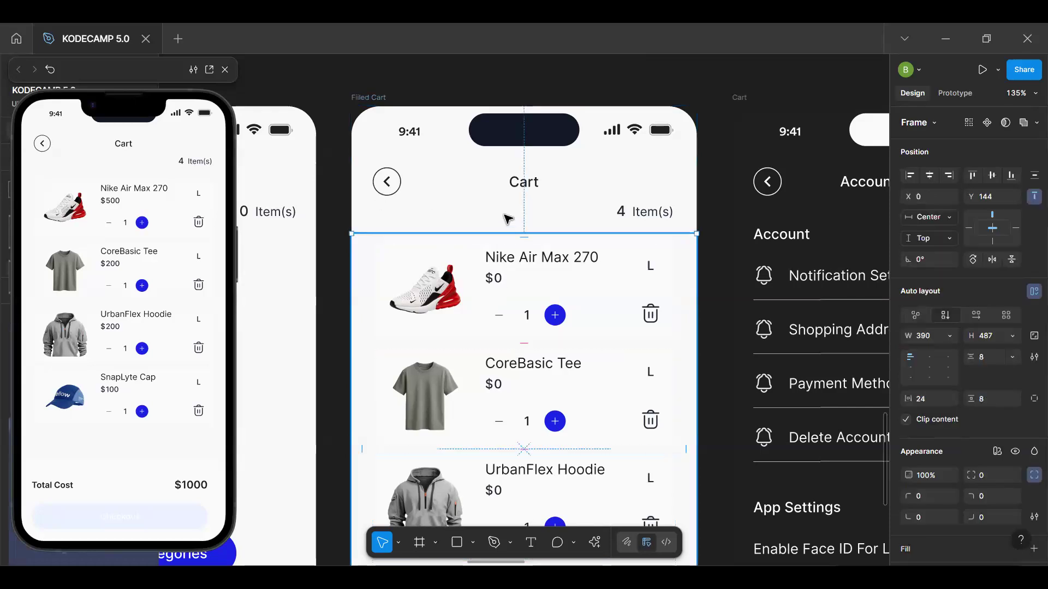
pyautogui.click(371, 100)
pyautogui.scroll(-5, 398, 123)
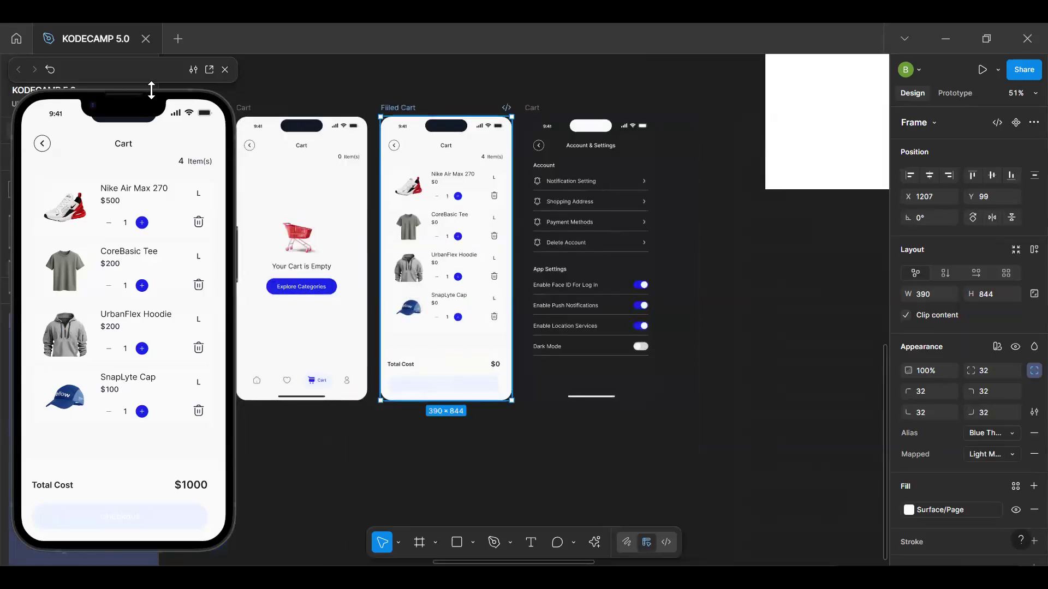
# Uncover the layers by moving the preview aside, and check the Alert's properties and the page's available variable modes
pyautogui.moveTo(214, 69); pyautogui.dragTo(351, 66)
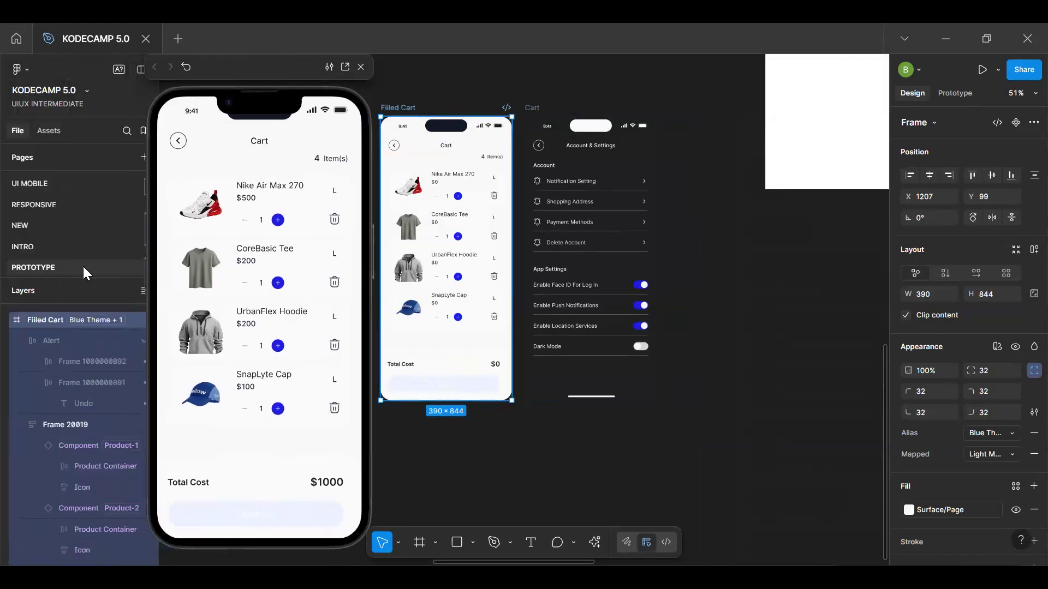
pyautogui.click(25, 340)
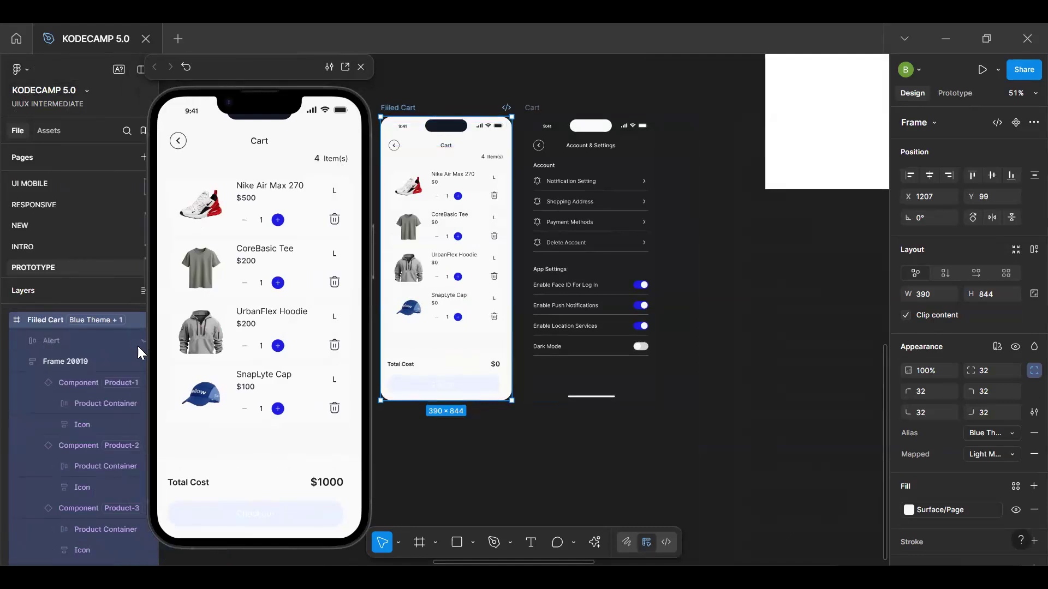
pyautogui.click(55, 337)
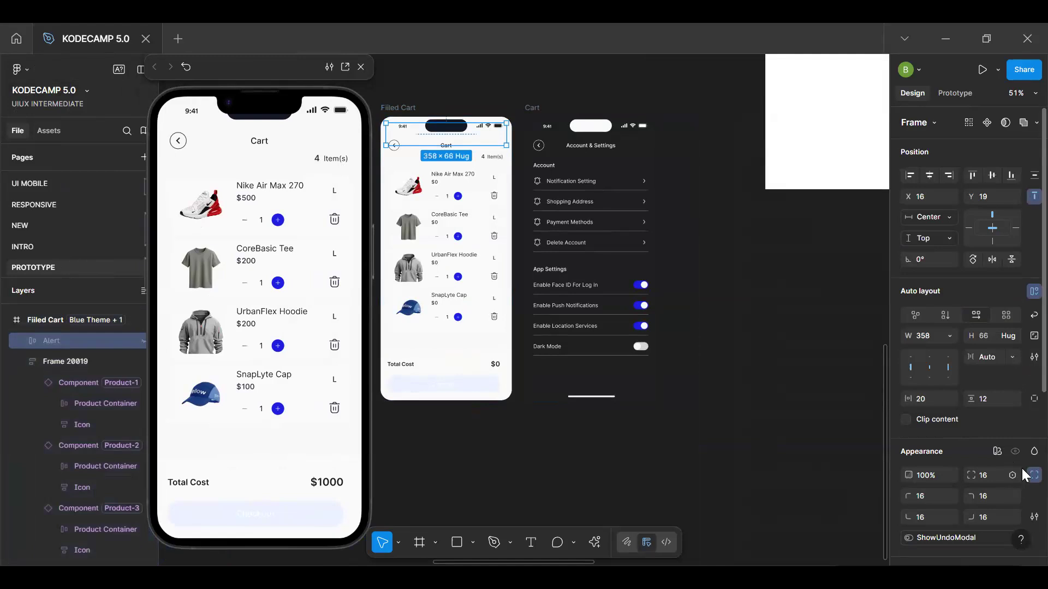
pyautogui.click(798, 268)
pyautogui.click(1024, 121)
pyautogui.moveTo(928, 249)
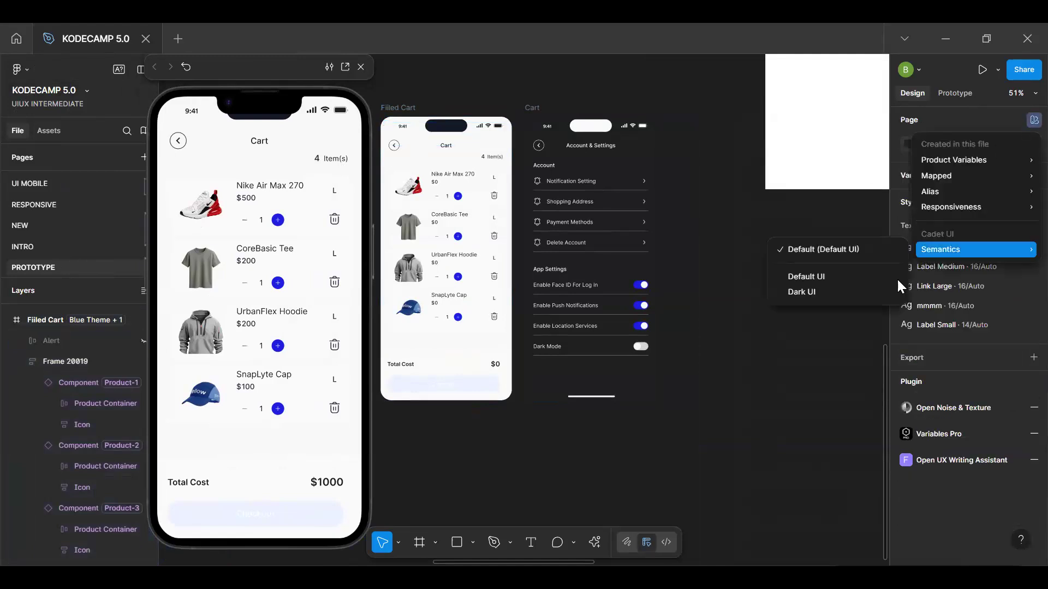
pyautogui.click(800, 369)
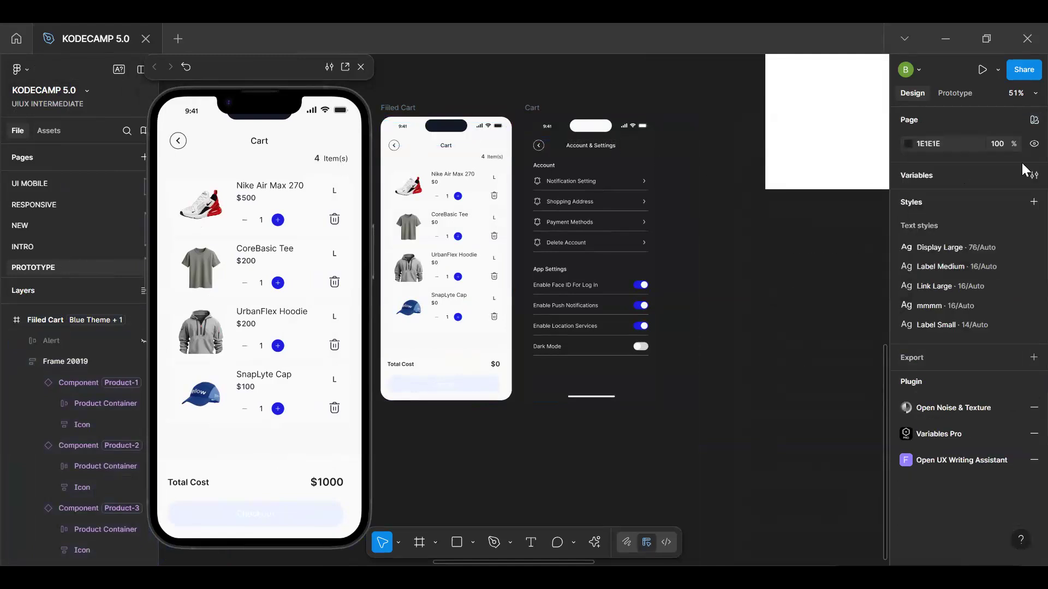
# Set ShowUndoModal to True for Product-1 and move the variables table clear of the alert on the Filled Cart
pyautogui.click(1033, 176)
pyautogui.scroll(-1, 312, 201)
pyautogui.scroll(-2, 312, 201)
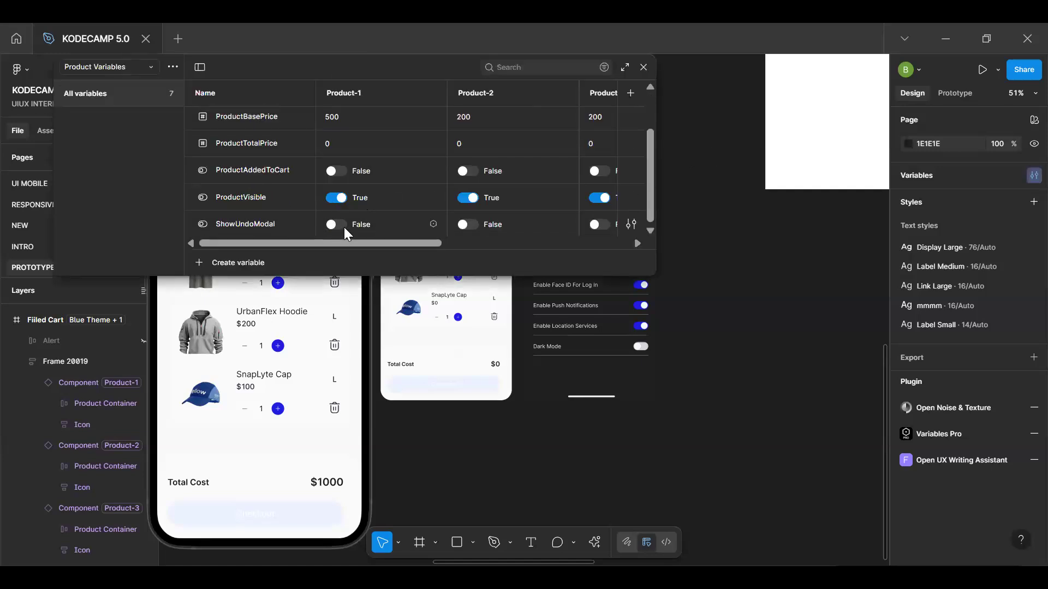
pyautogui.click(336, 224)
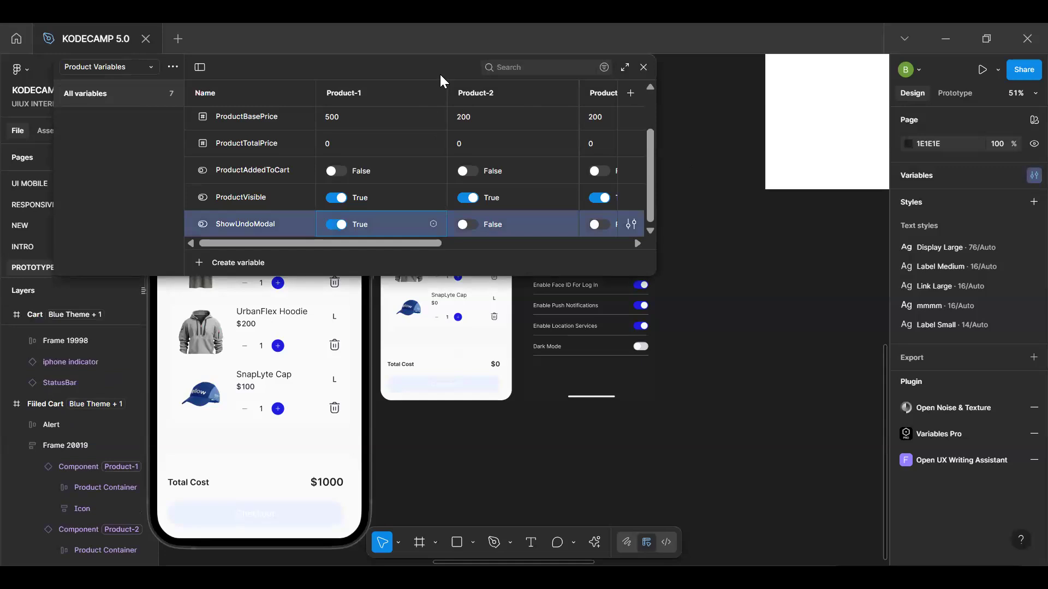
pyautogui.moveTo(458, 296); pyautogui.dragTo(481, 355)
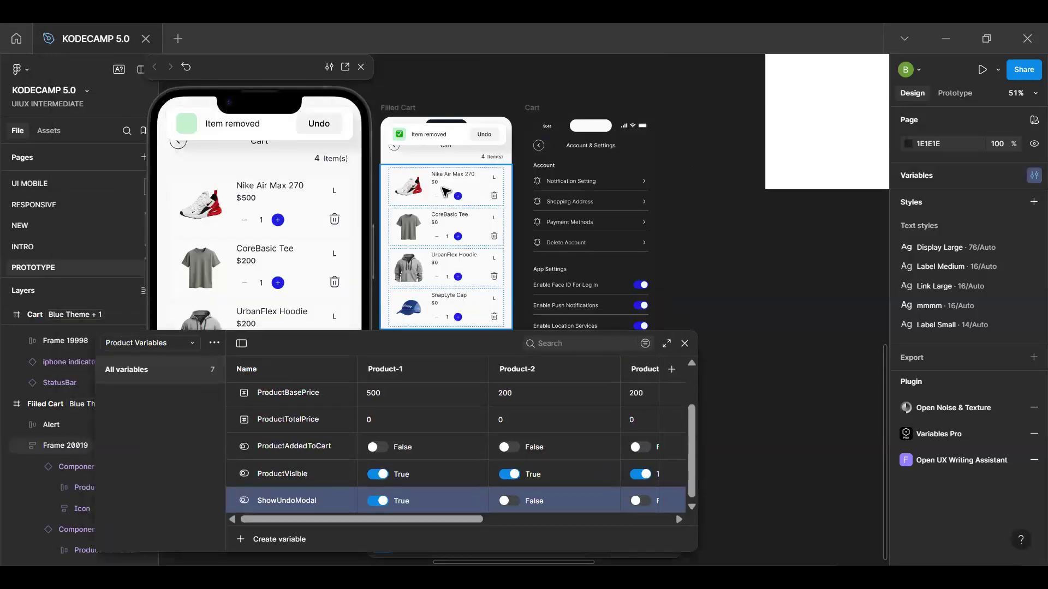
# Try moving the "Item removed" alert into the Filled Cart's product list, undoing each attempt
pyautogui.scroll(3, 442, 183)
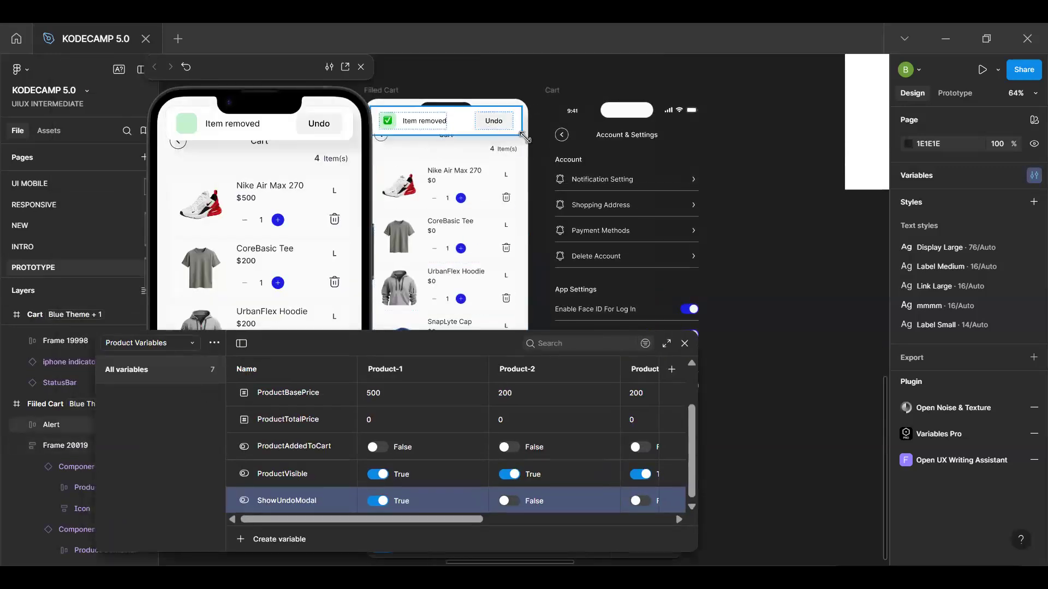
pyautogui.click(479, 117)
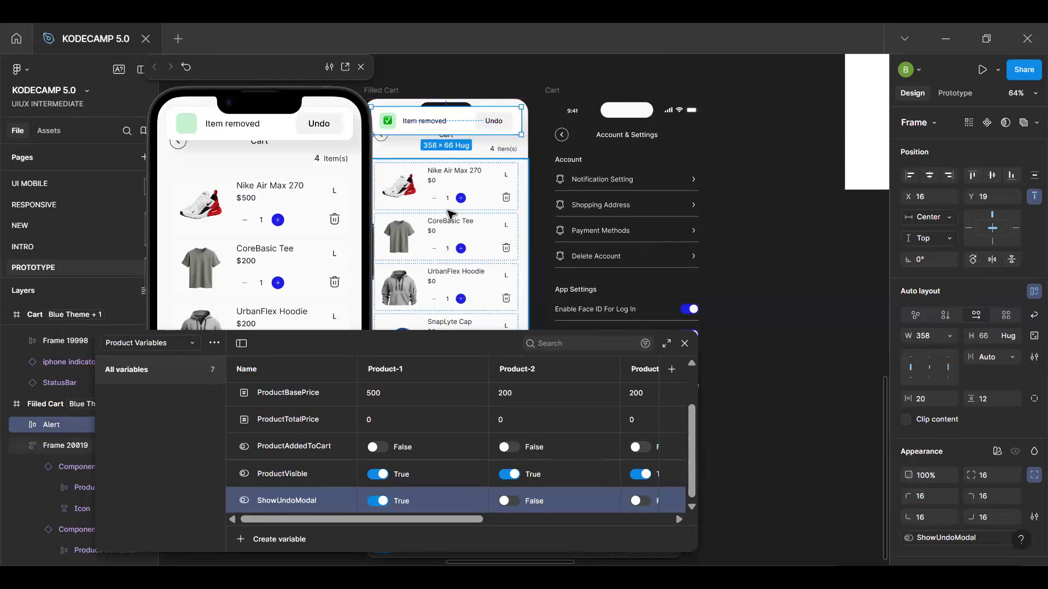
pyautogui.moveTo(469, 132); pyautogui.dragTo(470, 175)
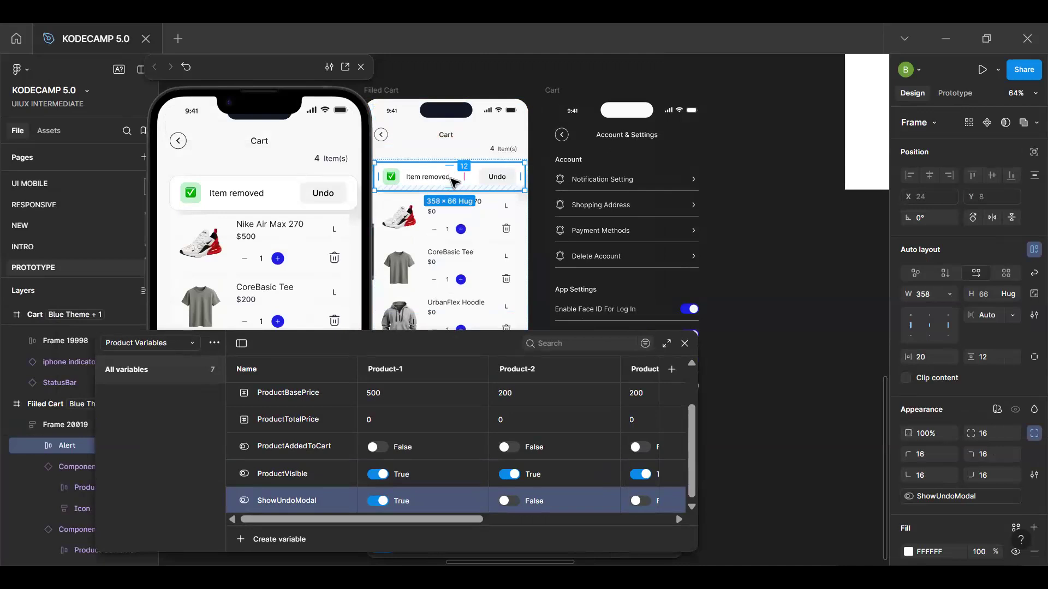
pyautogui.hotkey('ctrl', 'z')
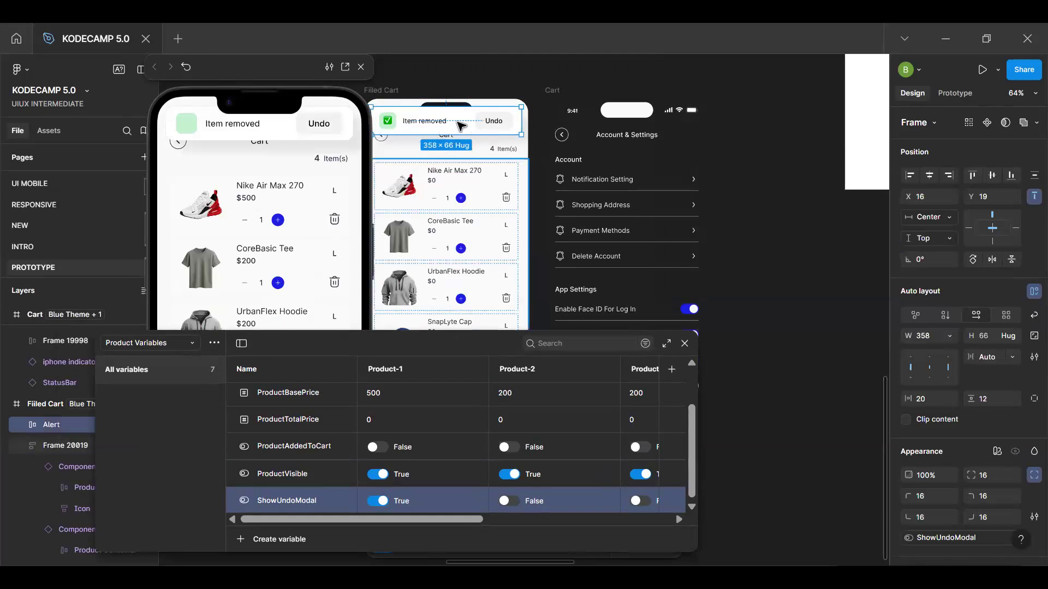
pyautogui.click(384, 91)
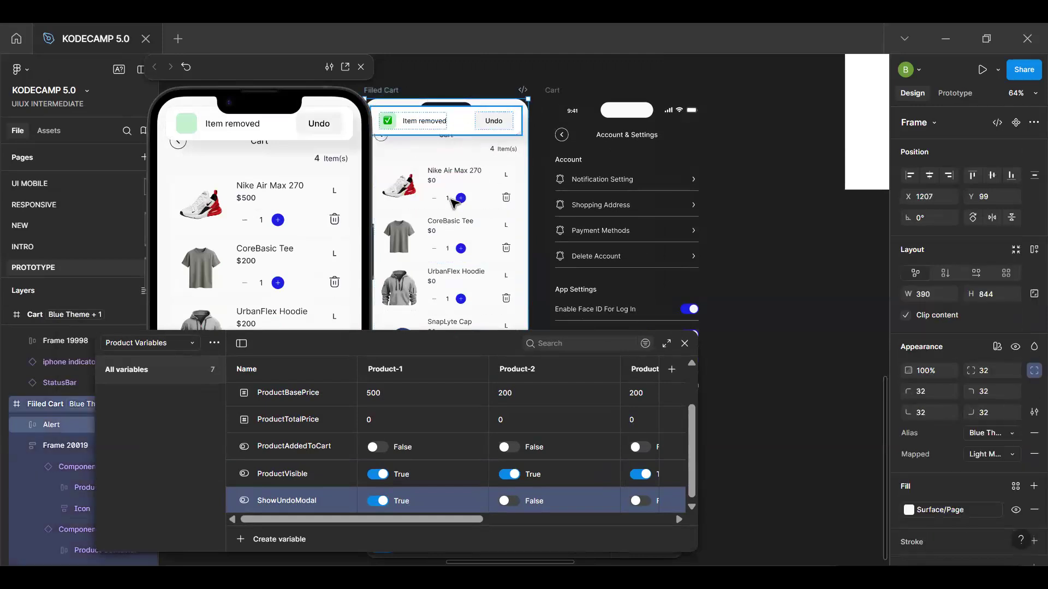
pyautogui.click(478, 132)
pyautogui.moveTo(464, 127); pyautogui.dragTo(462, 176)
pyautogui.hotkey('ctrl', 'z')
# Move the "Item removed" alert into the product list frame and make it ignore the frame's auto layout
pyautogui.click(461, 127)
pyautogui.moveTo(461, 126); pyautogui.dragTo(458, 181)
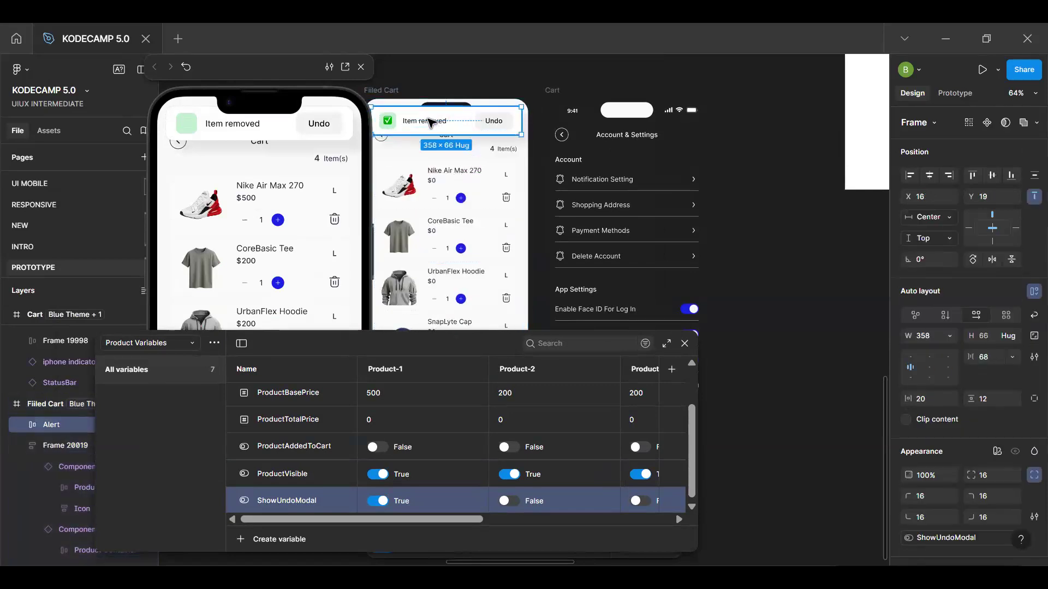
pyautogui.moveTo(436, 128); pyautogui.dragTo(430, 187)
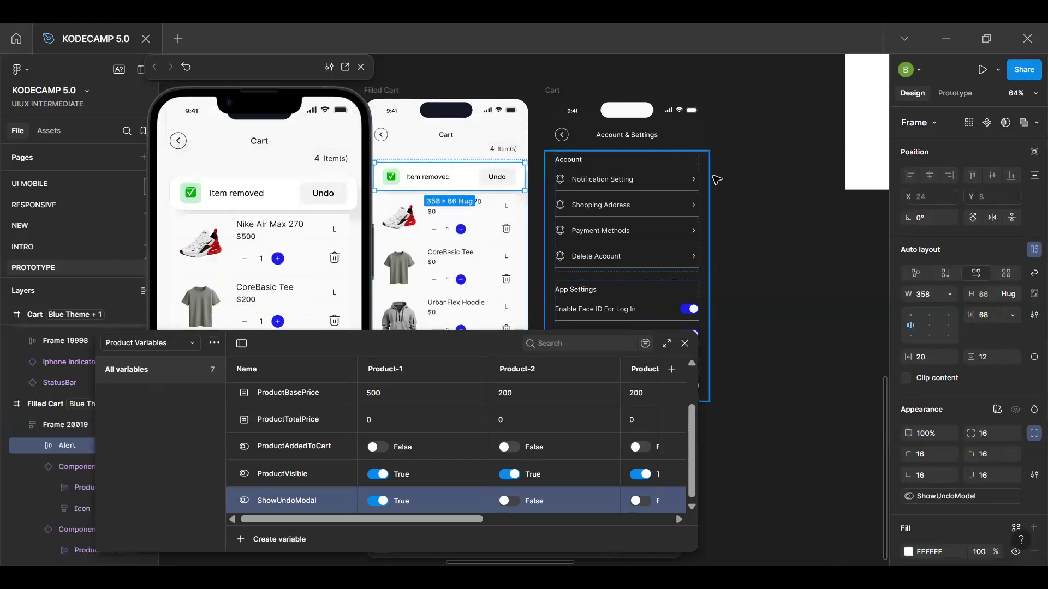
pyautogui.click(1033, 152)
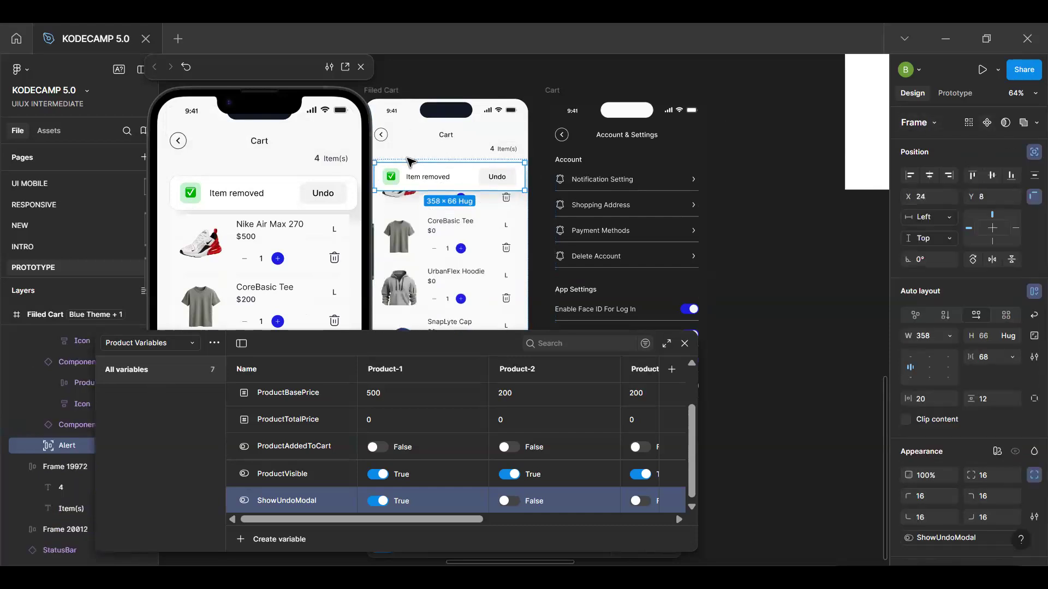
# Try moving the alert above the product list to Y -82, and undo the move
pyautogui.moveTo(442, 179)
pyautogui.mouseDown()
pyautogui.moveTo(443, 170)
pyautogui.moveTo(444, 180)
pyautogui.mouseUp()
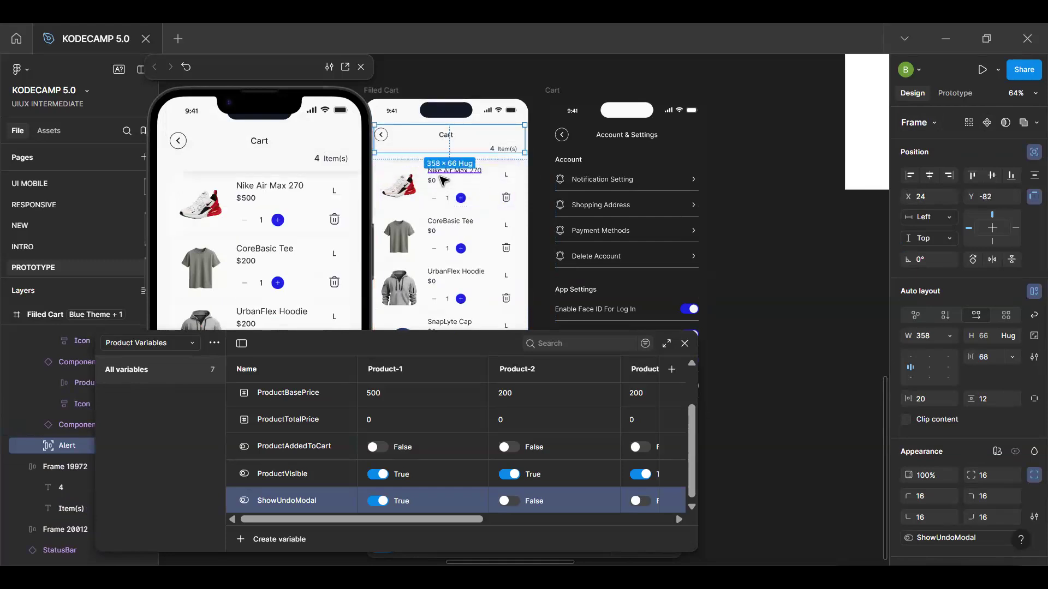
pyautogui.hotkey('ctrl', 'z')
# Undo moving the "Item removed" alert into the product list and setting ShowUndoModal to True for Product-1, and close the variables table
pyautogui.hotkey('ctrl', 'z')
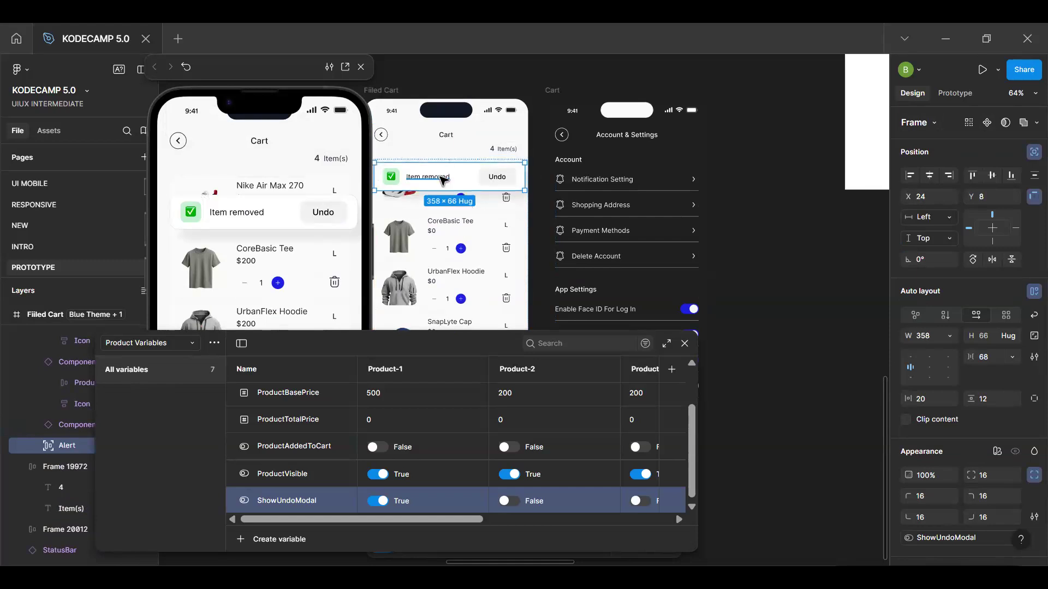
pyautogui.hotkey('ctrl', 'z')
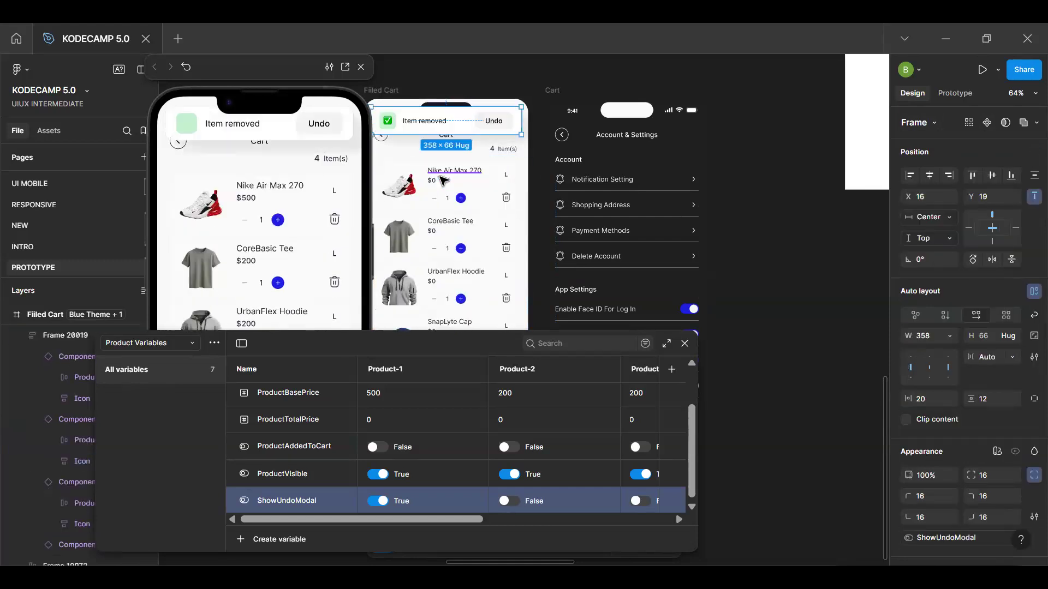
pyautogui.press('Escape')
pyautogui.press('Return')
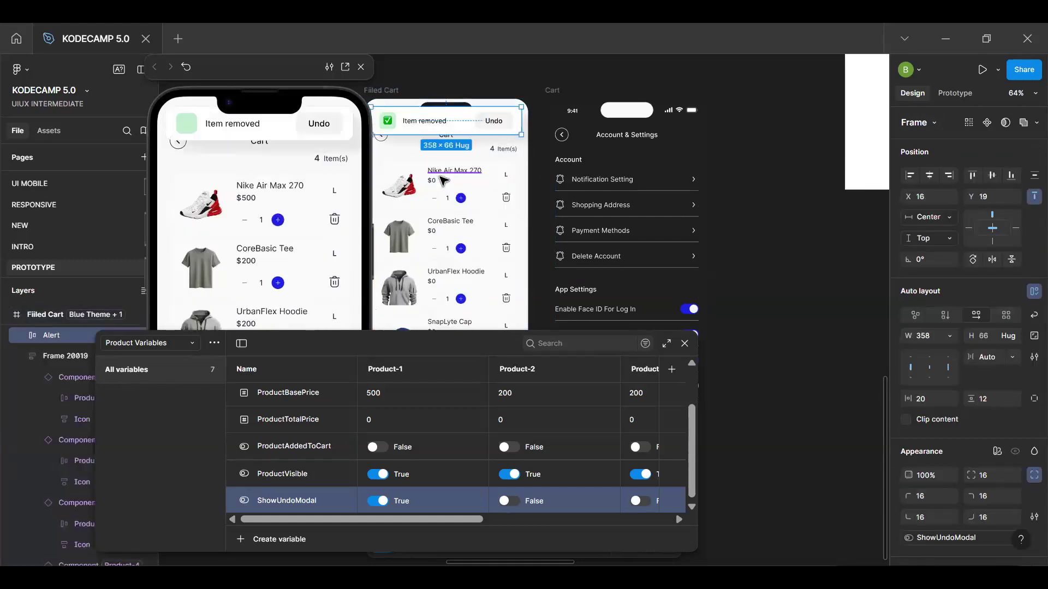
pyautogui.hotkey('ctrl', 'z')
pyautogui.hotkey('ctrl', 'z')
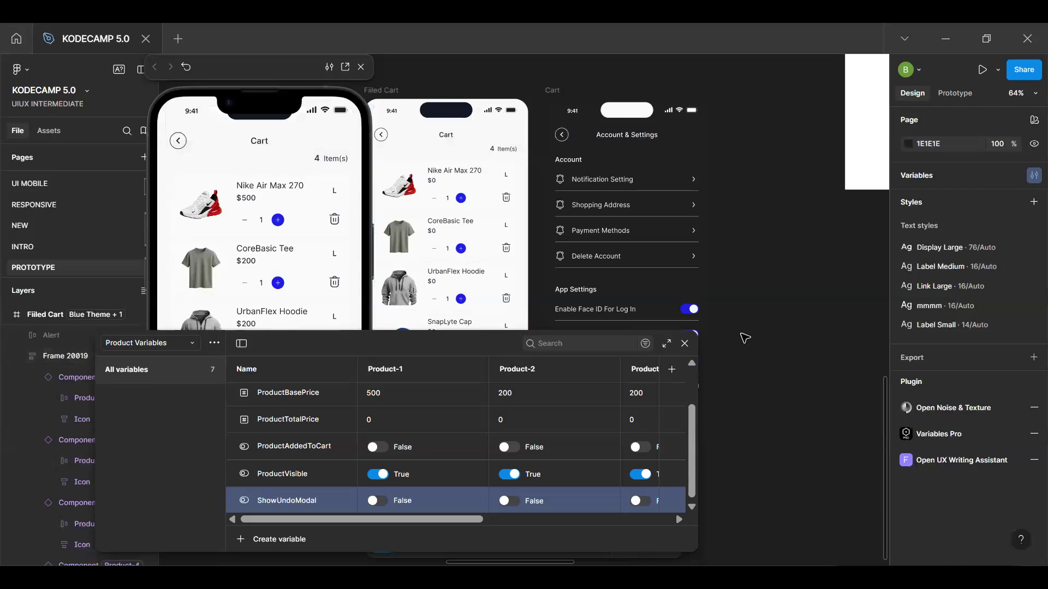
pyautogui.click(684, 344)
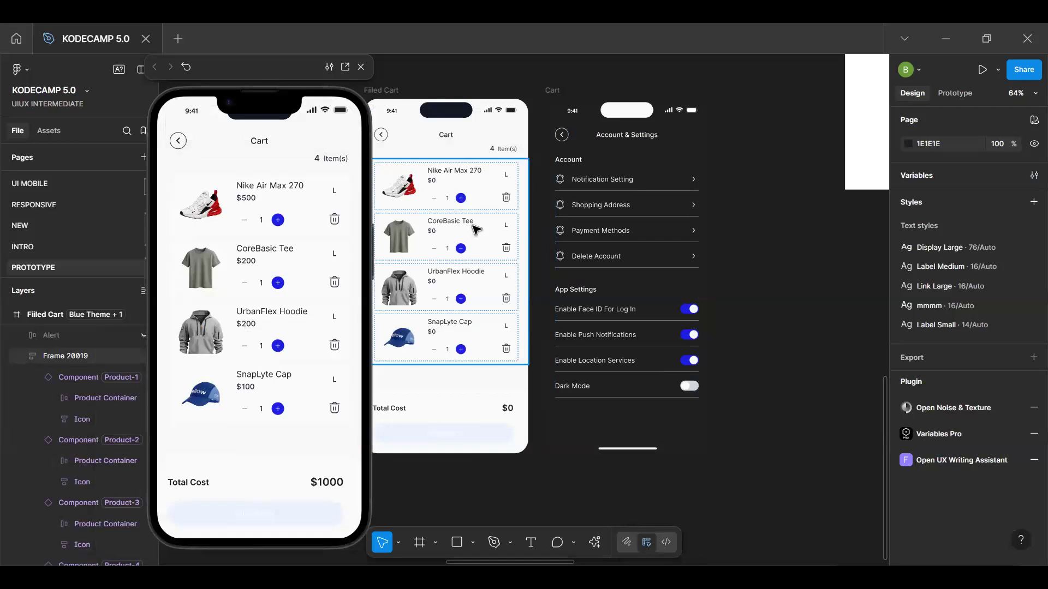
# Test deleting the SnapLyte Cap and the Nike Air Max 270 in the cart preview, and restore the shoe with Undo
pyautogui.doubleClick(487, 204)
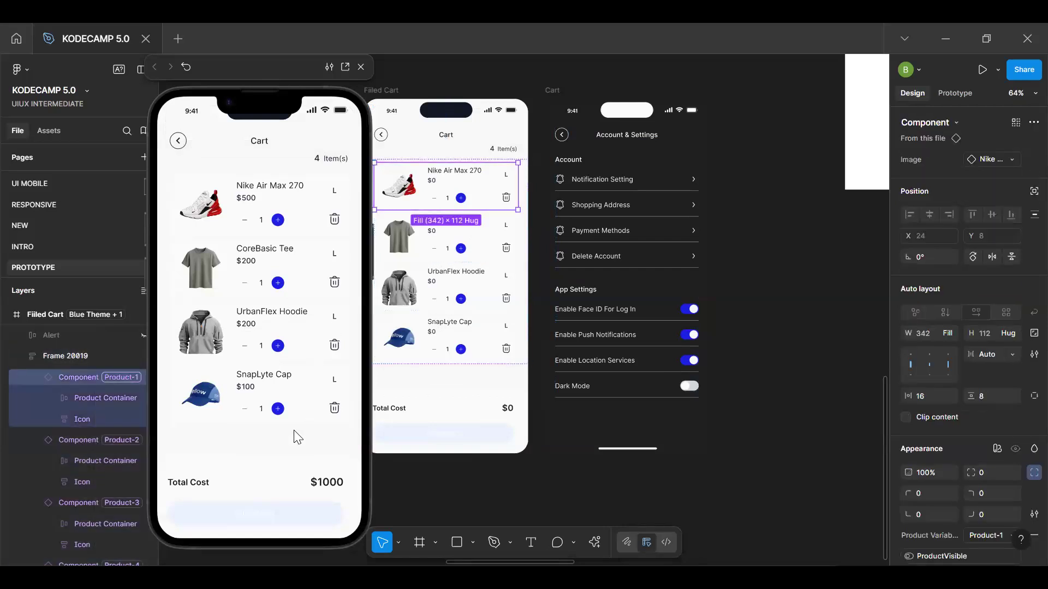
pyautogui.click(335, 410)
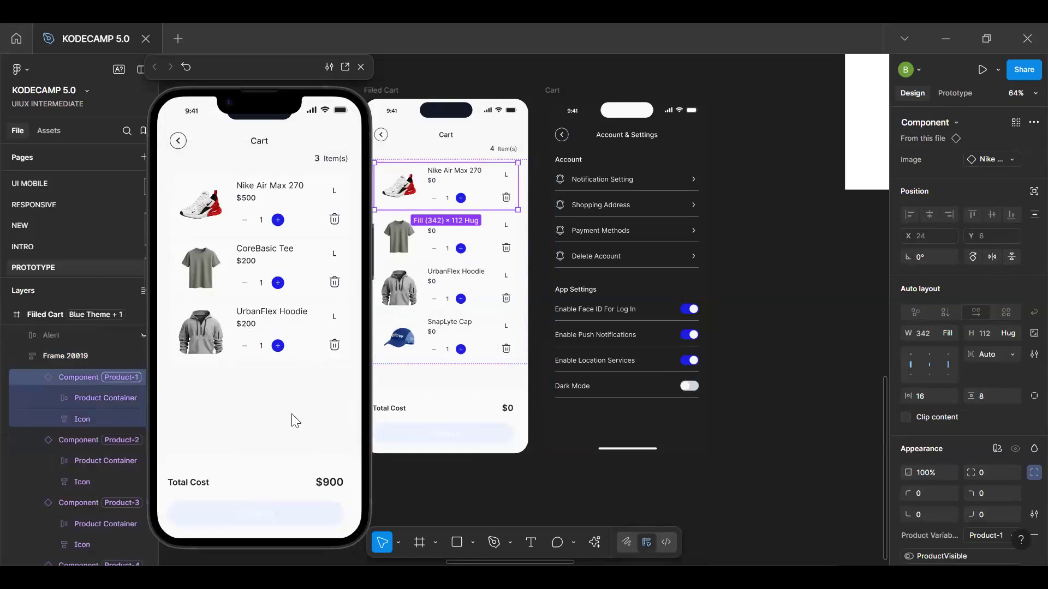
pyautogui.click(334, 223)
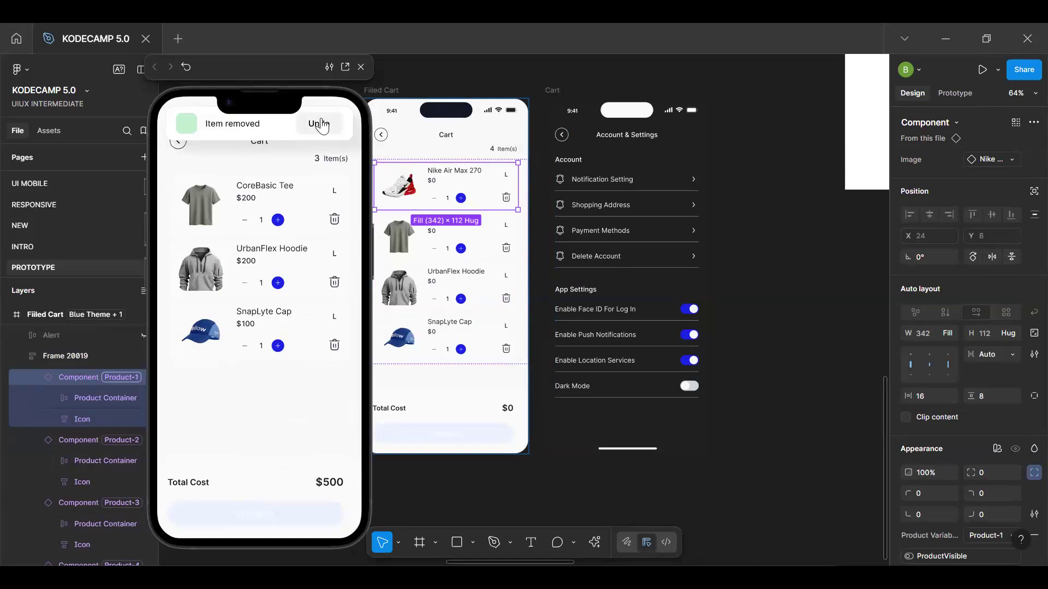
pyautogui.click(321, 124)
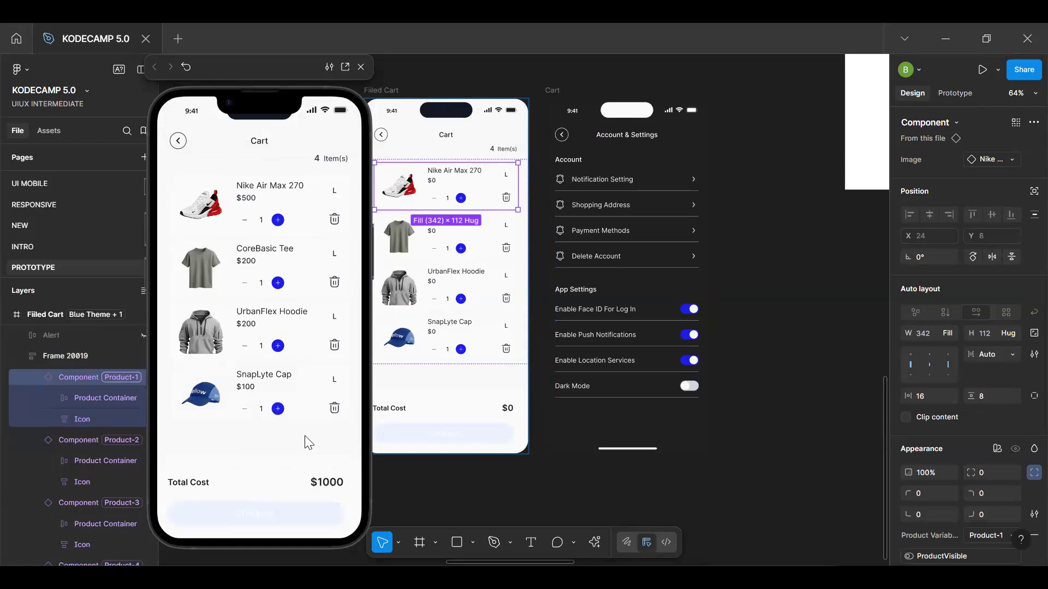
# Add an After delay interaction with a 10000 ms delay to the delete icon in the cart item's main component
pyautogui.click(926, 141)
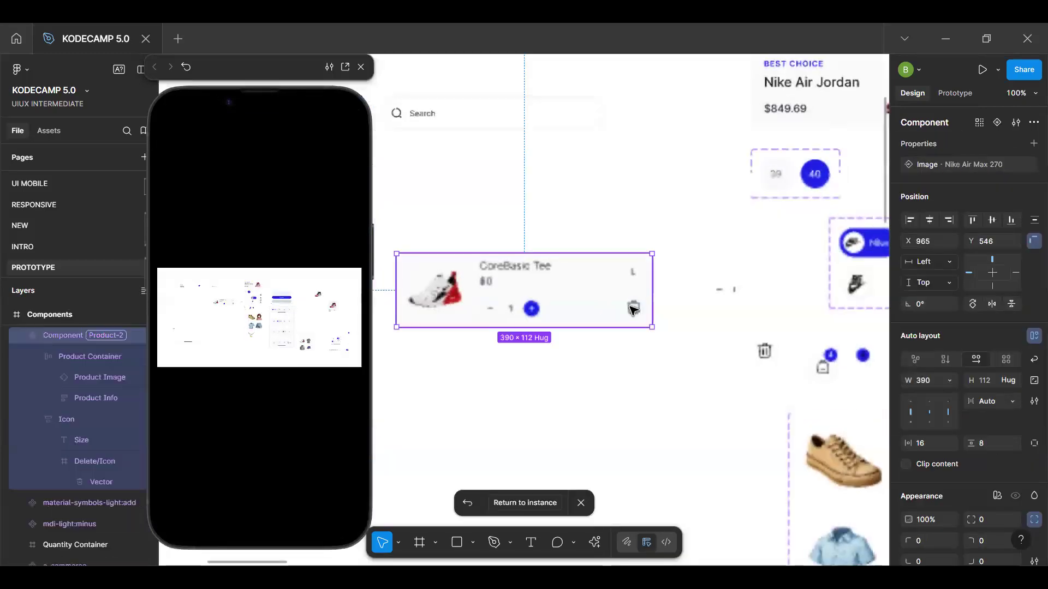
pyautogui.click(633, 310)
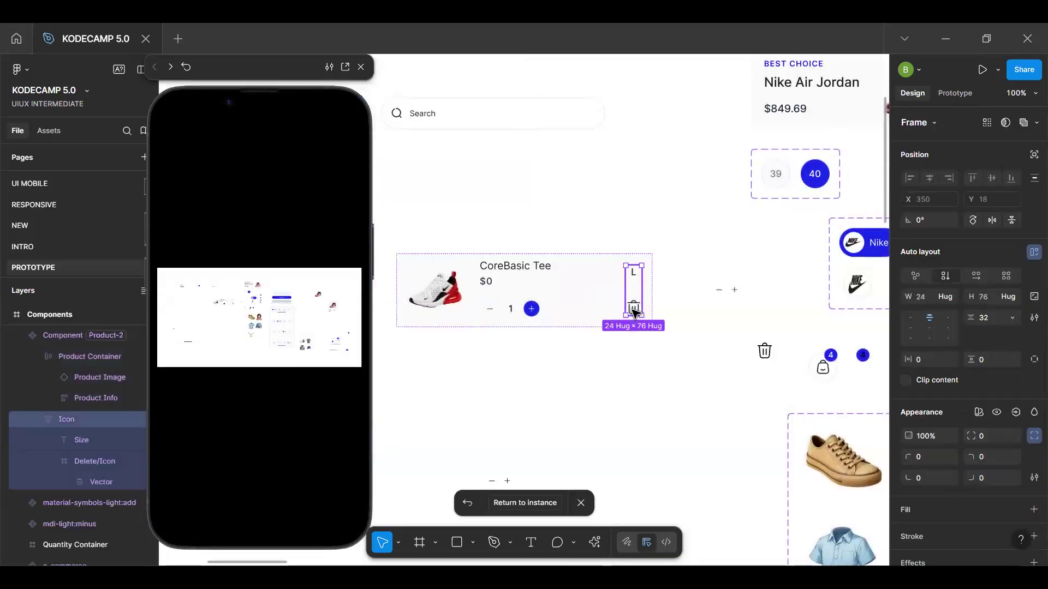
pyautogui.click(633, 310)
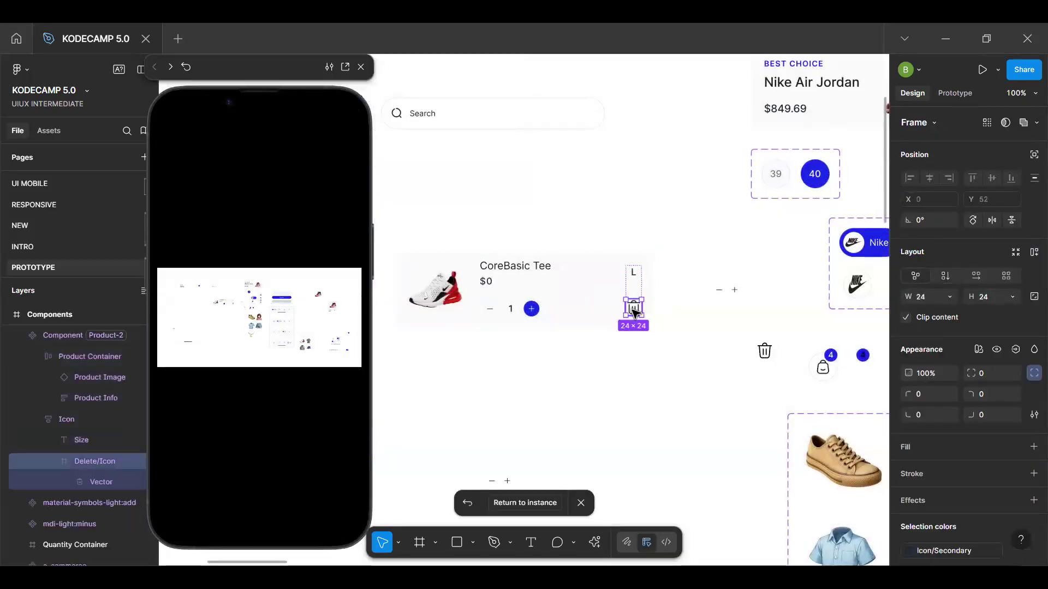
pyautogui.click(958, 93)
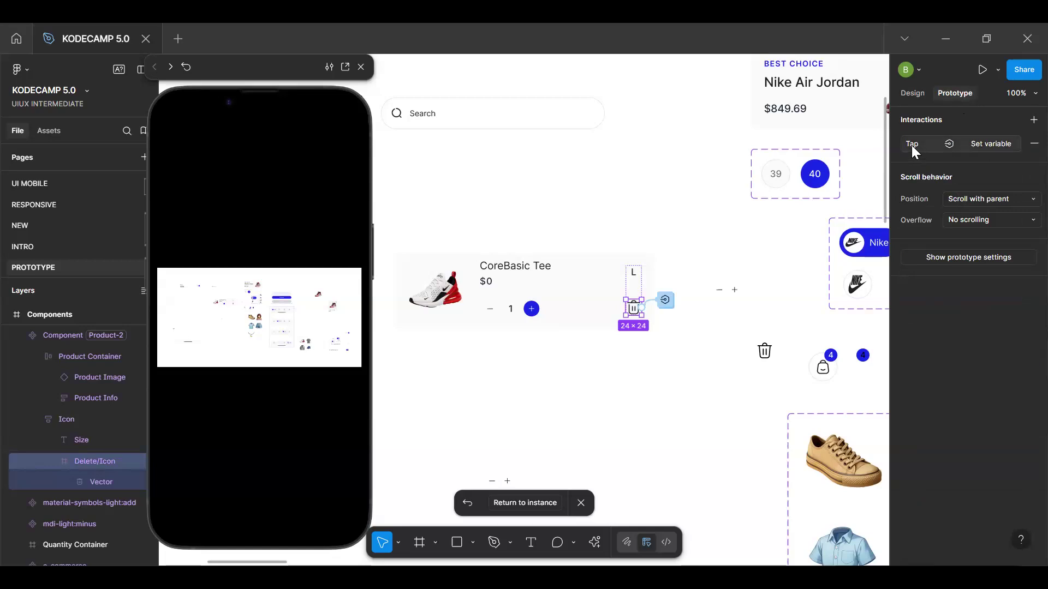
pyautogui.click(1033, 120)
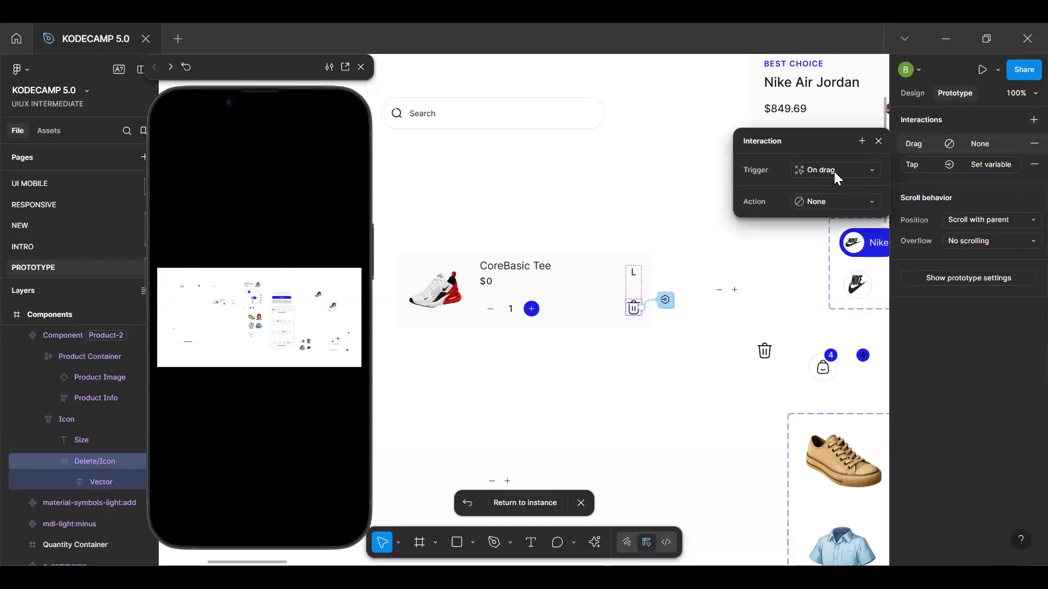
pyautogui.click(832, 316)
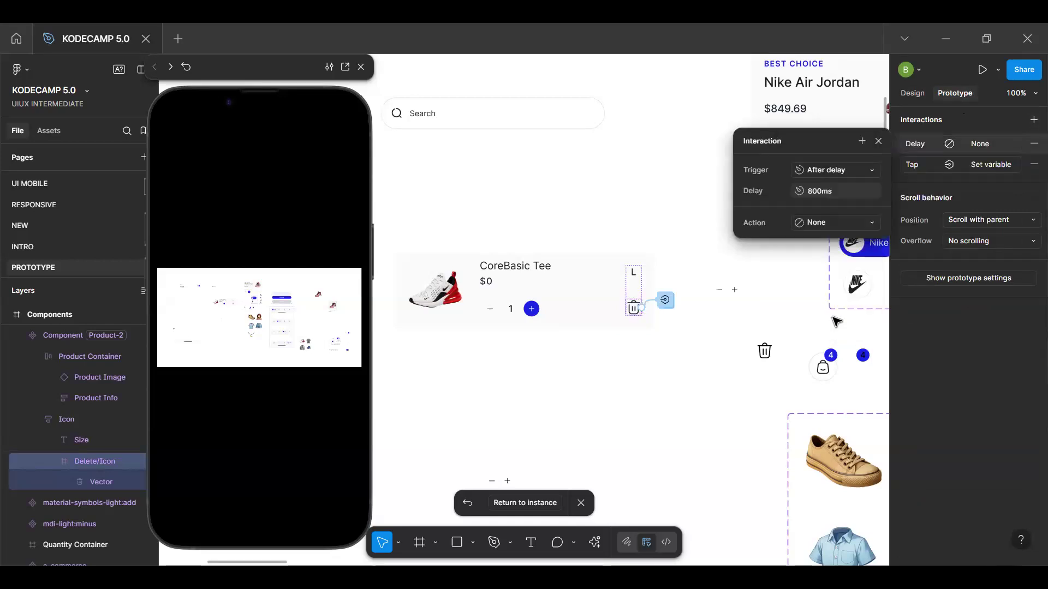
pyautogui.click(840, 190)
pyautogui.write('10000')
pyautogui.press('Return')
# Make the delayed interaction set the ShowUndoModal variable to false
pyautogui.click(834, 226)
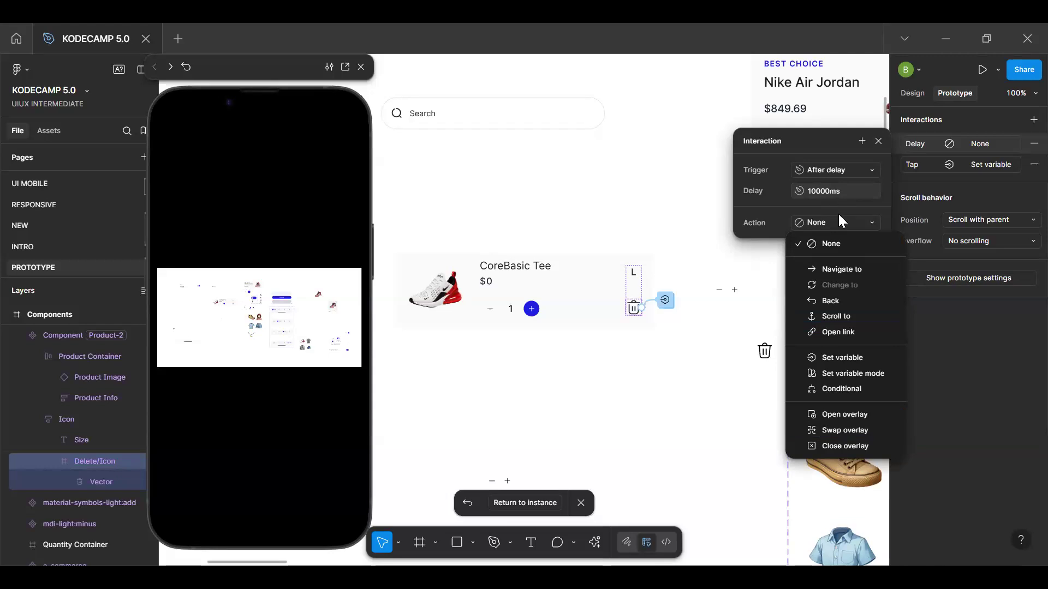
pyautogui.click(853, 359)
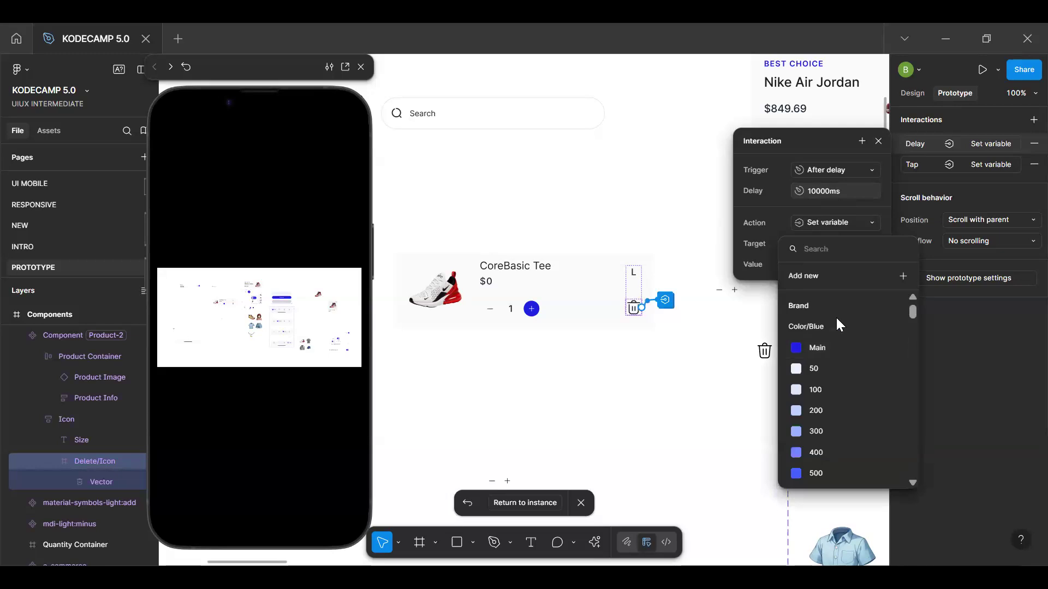
pyautogui.write('und')
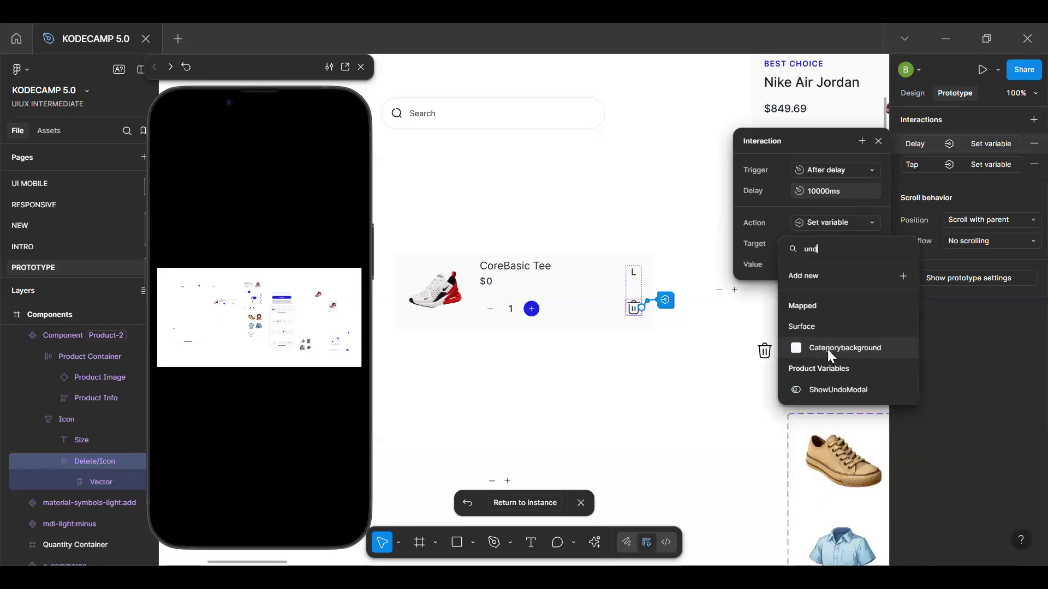
pyautogui.press('Return')
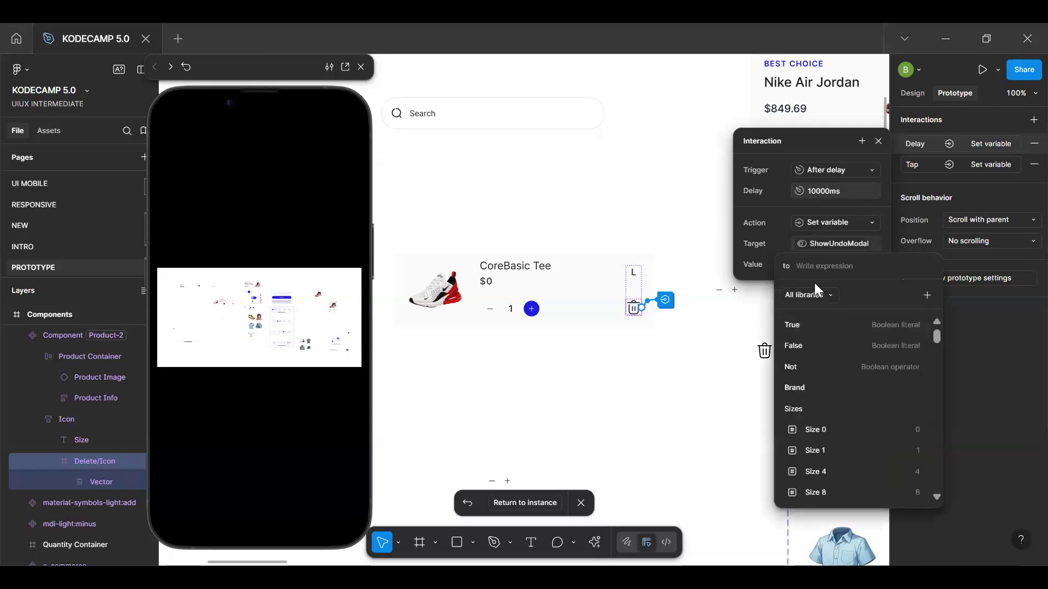
pyautogui.write('F')
pyautogui.click(815, 323)
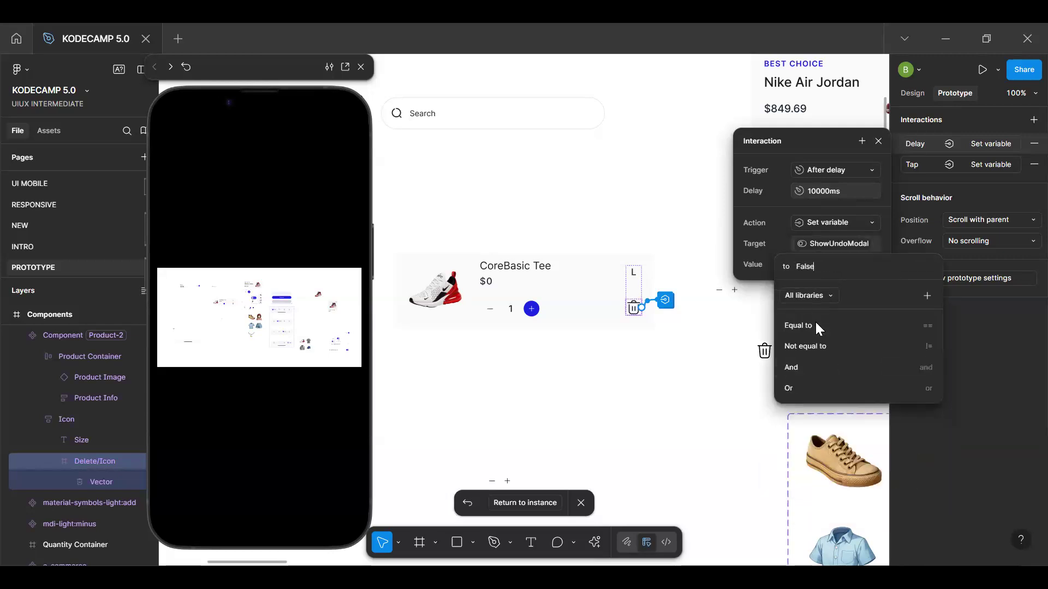
pyautogui.press('Return')
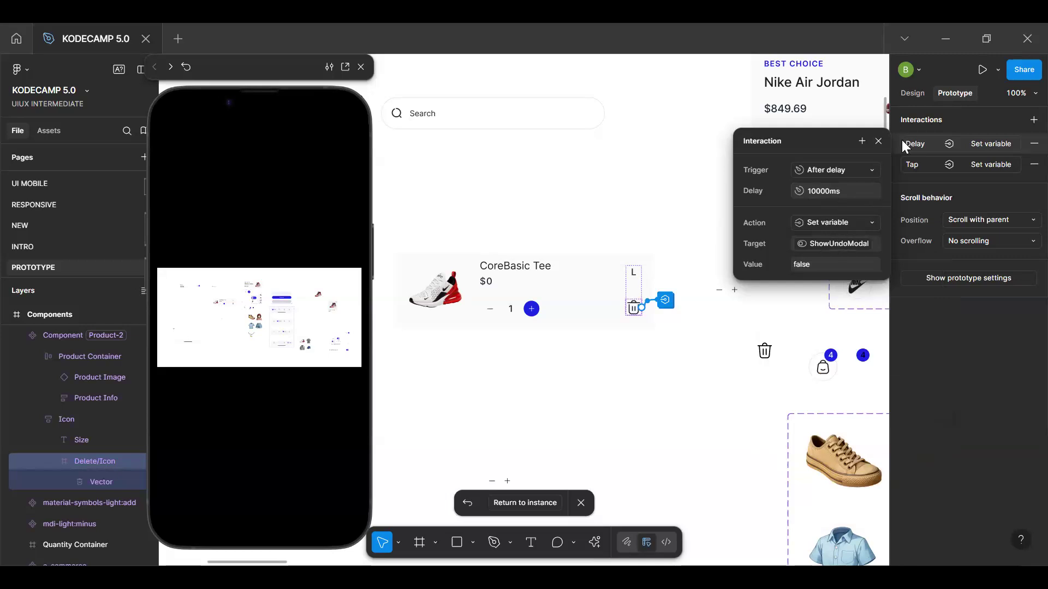
pyautogui.click(878, 142)
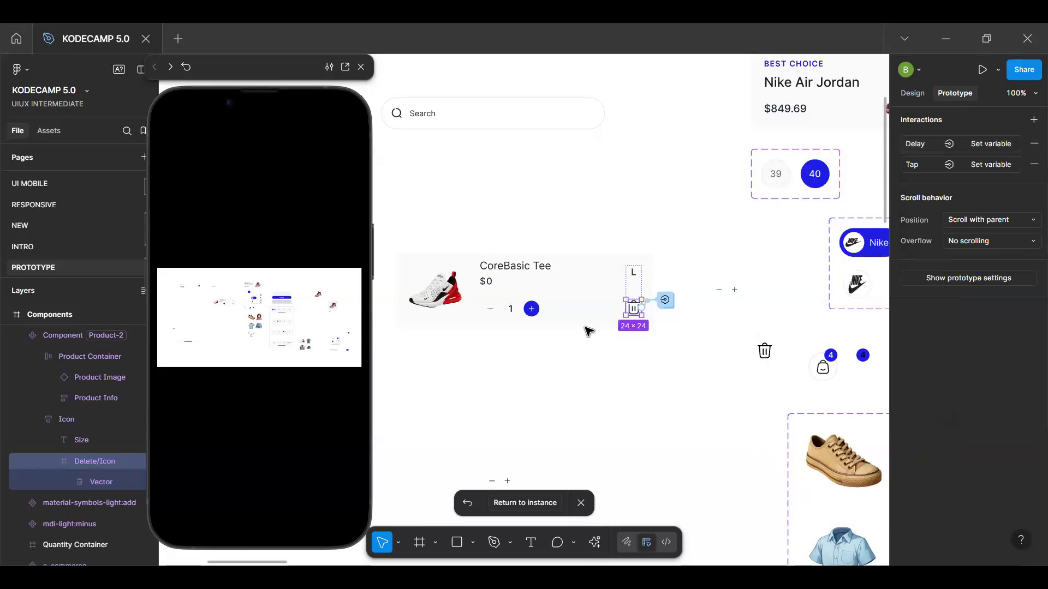
# Return to the Filled Cart instance and test deleting the Nike Air Max 270 in the preview twice, restarting the prototype between tries
pyautogui.click(578, 312)
pyautogui.click(542, 507)
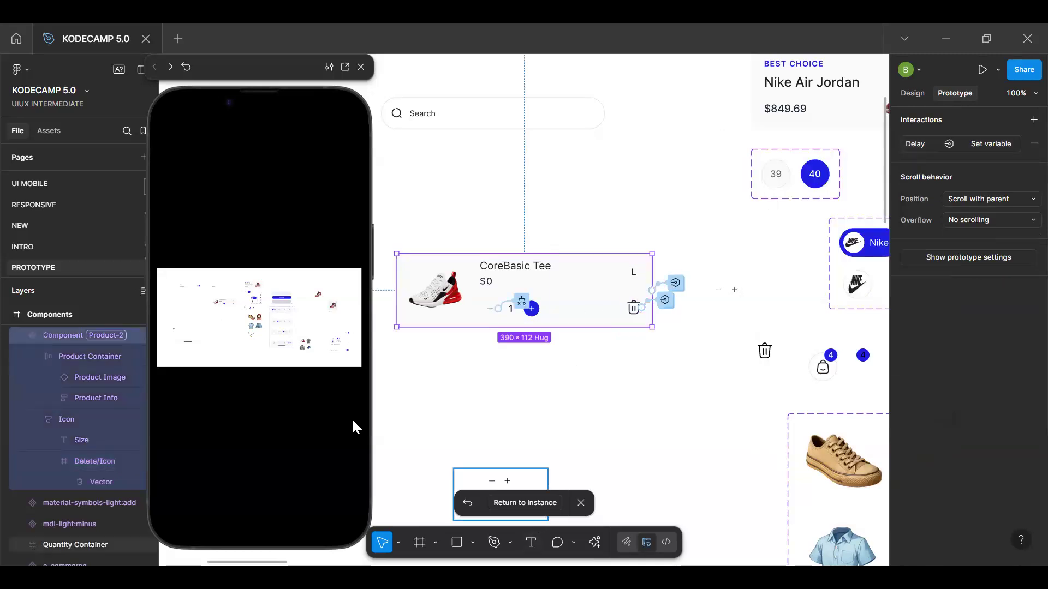
pyautogui.click(287, 447)
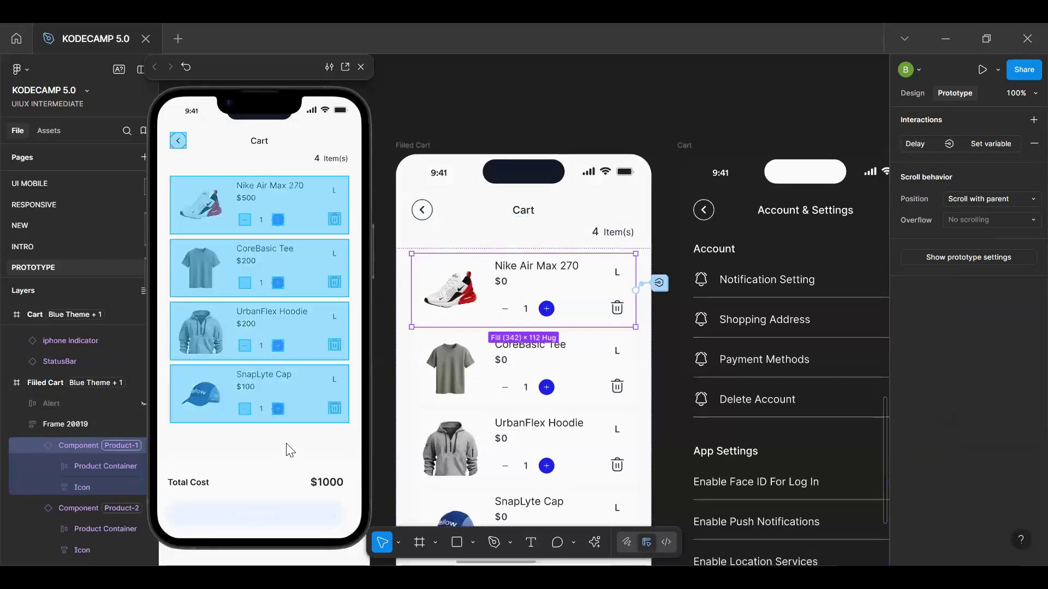
pyautogui.click(333, 221)
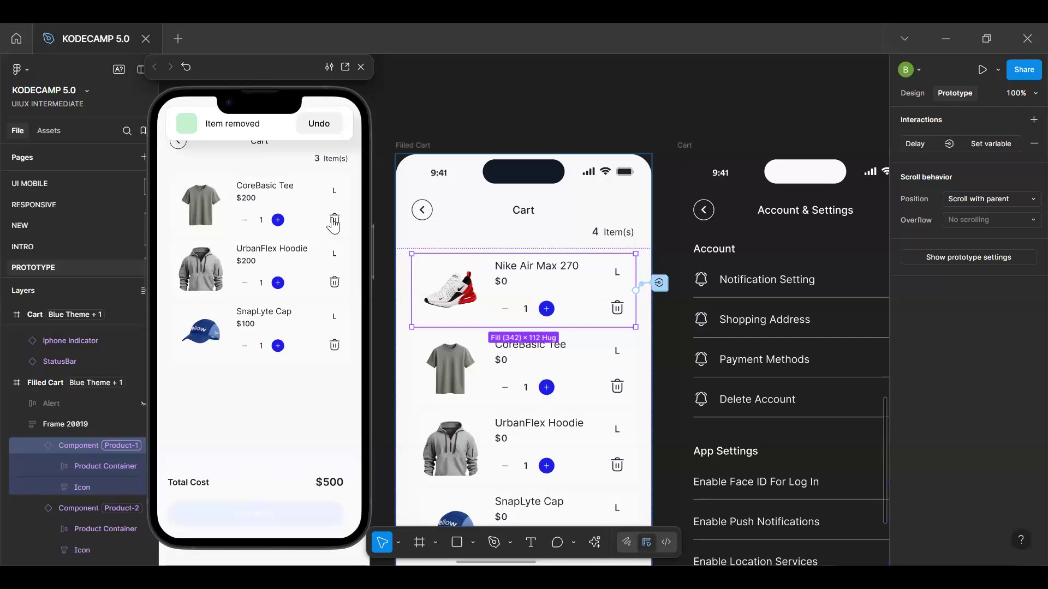
pyautogui.click(304, 409)
pyautogui.press('r')
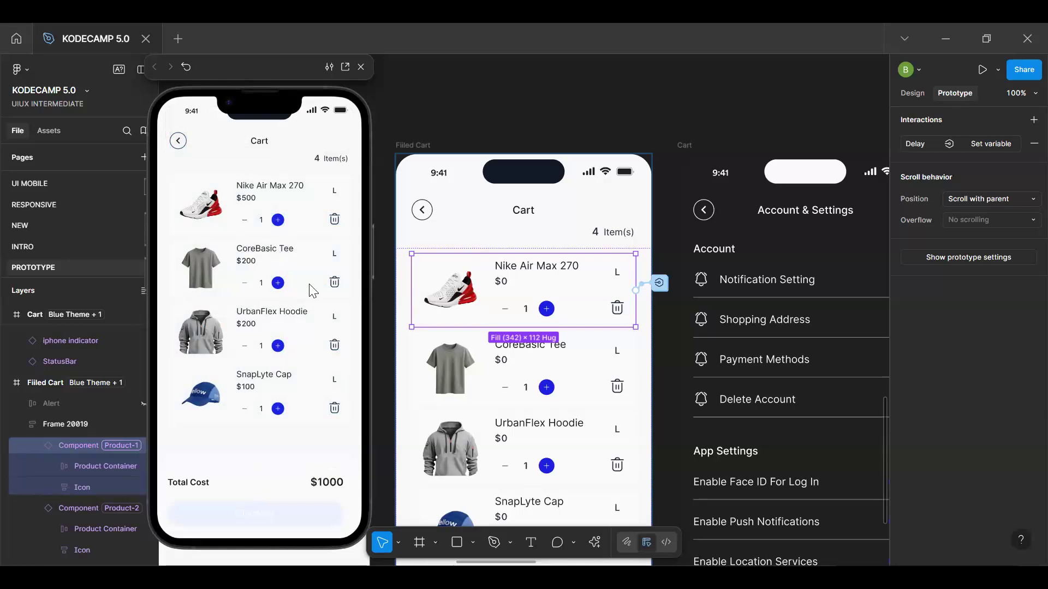
pyautogui.click(335, 223)
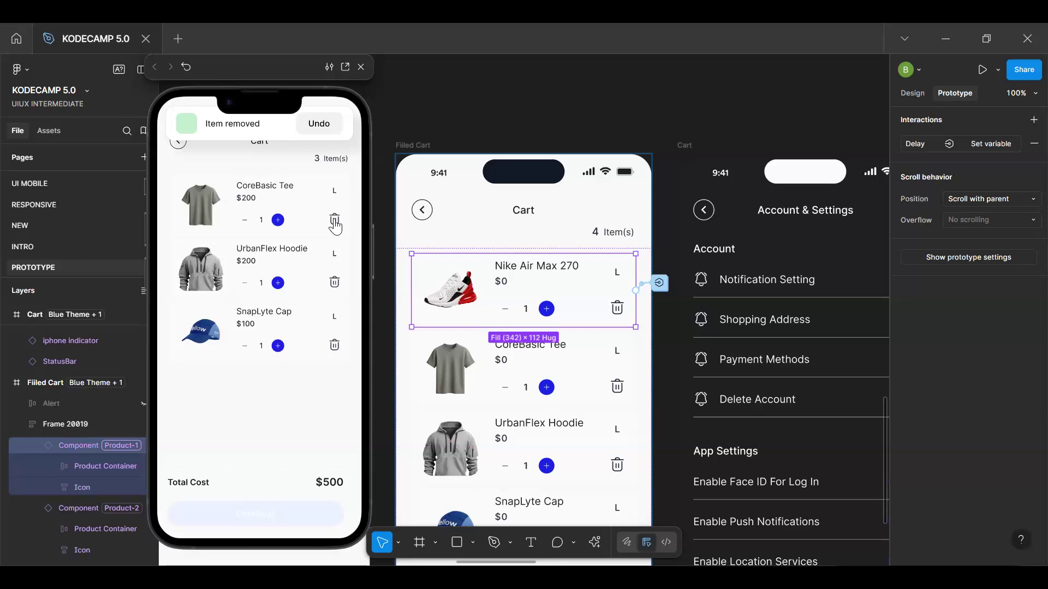
pyautogui.click(335, 224)
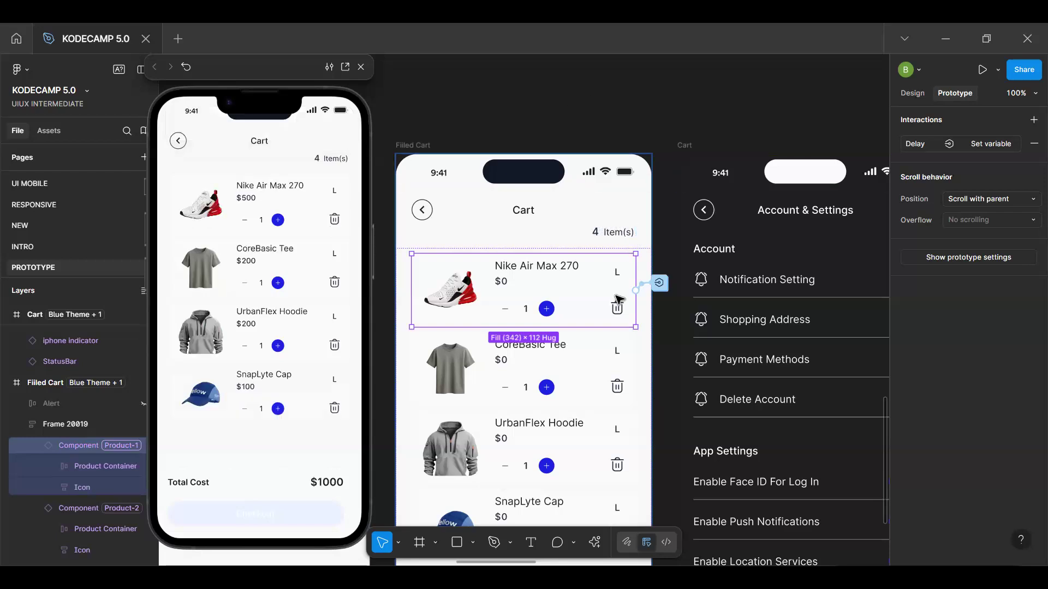
# Set the After delay interaction on the main component's delete icon to 1000 ms
pyautogui.click(914, 93)
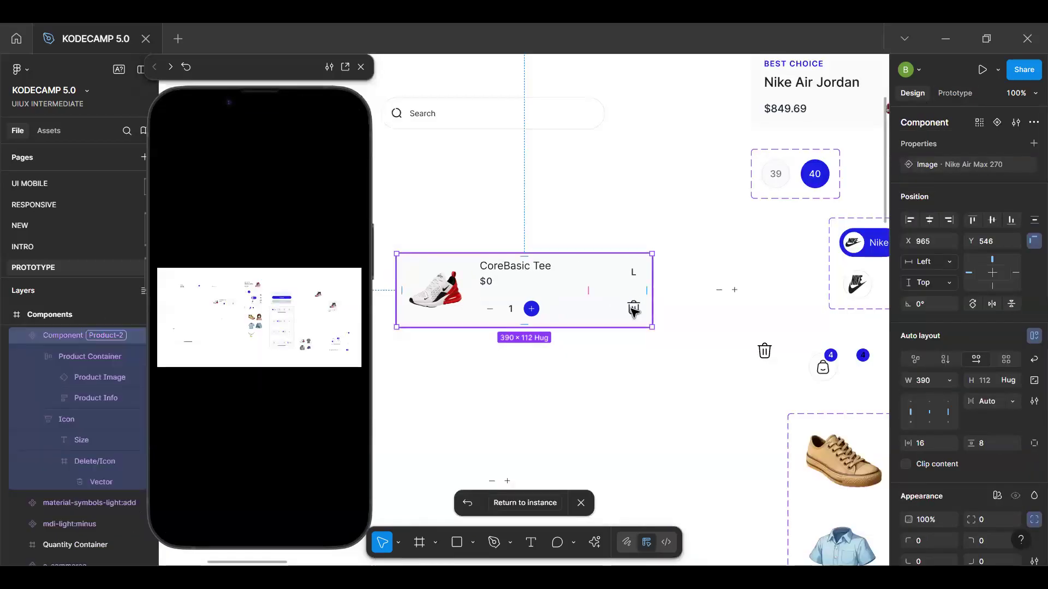
pyautogui.click(633, 311)
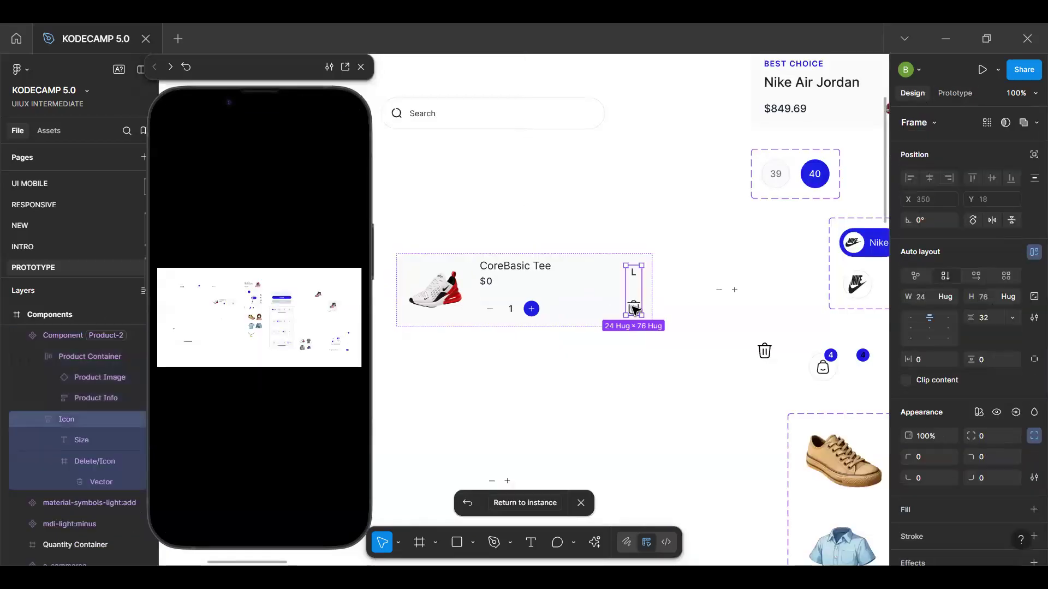
pyautogui.doubleClick(633, 310)
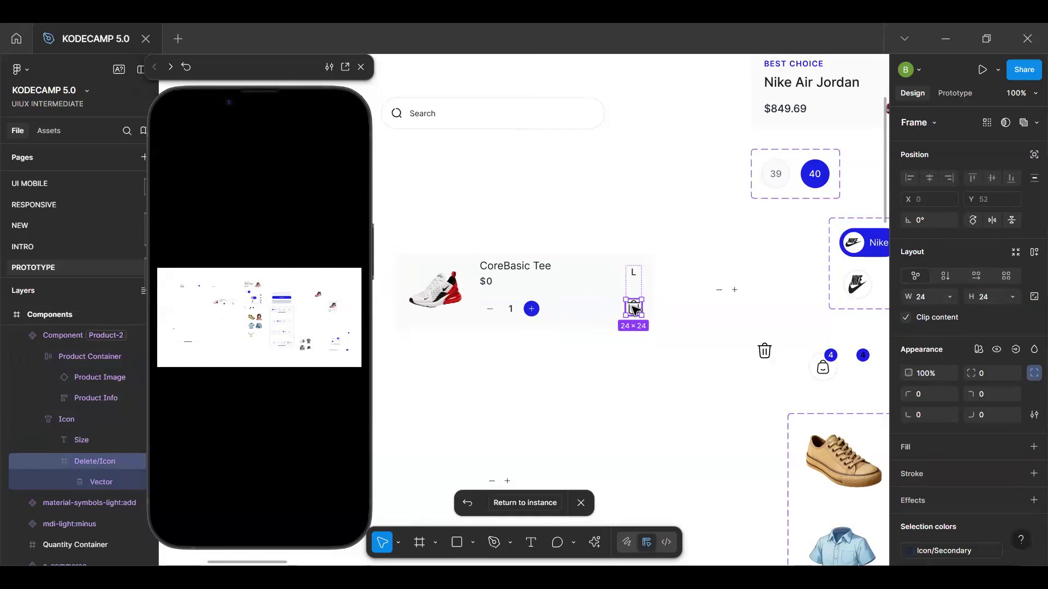
pyautogui.click(950, 94)
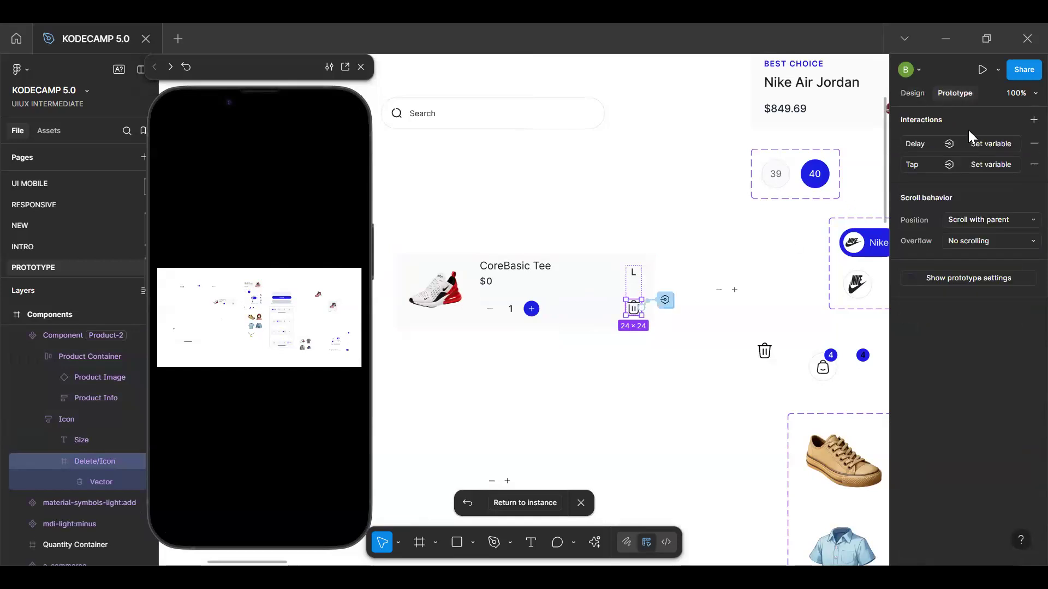
pyautogui.click(976, 144)
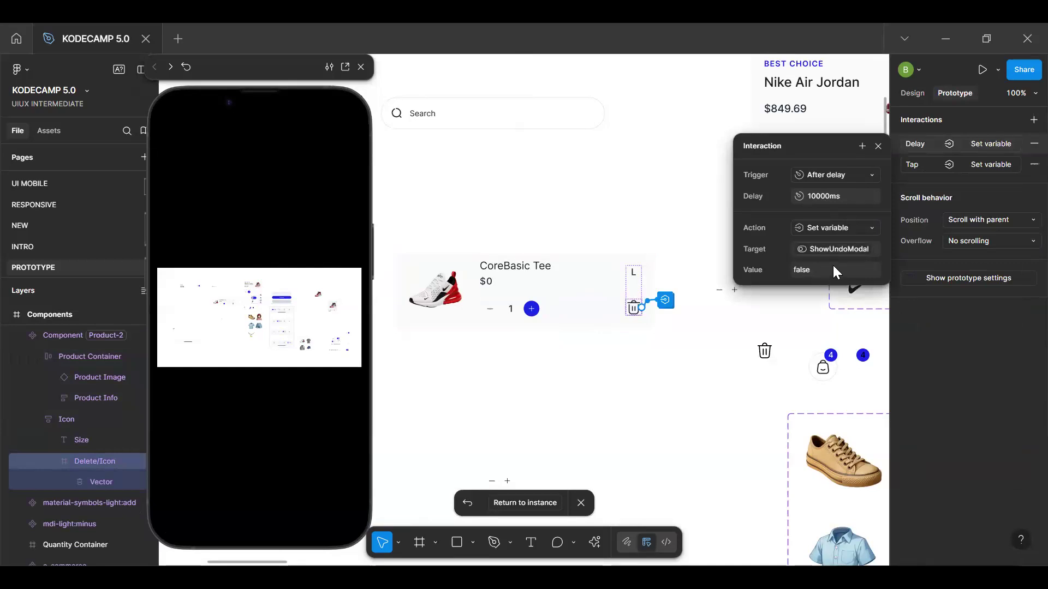
pyautogui.click(829, 197)
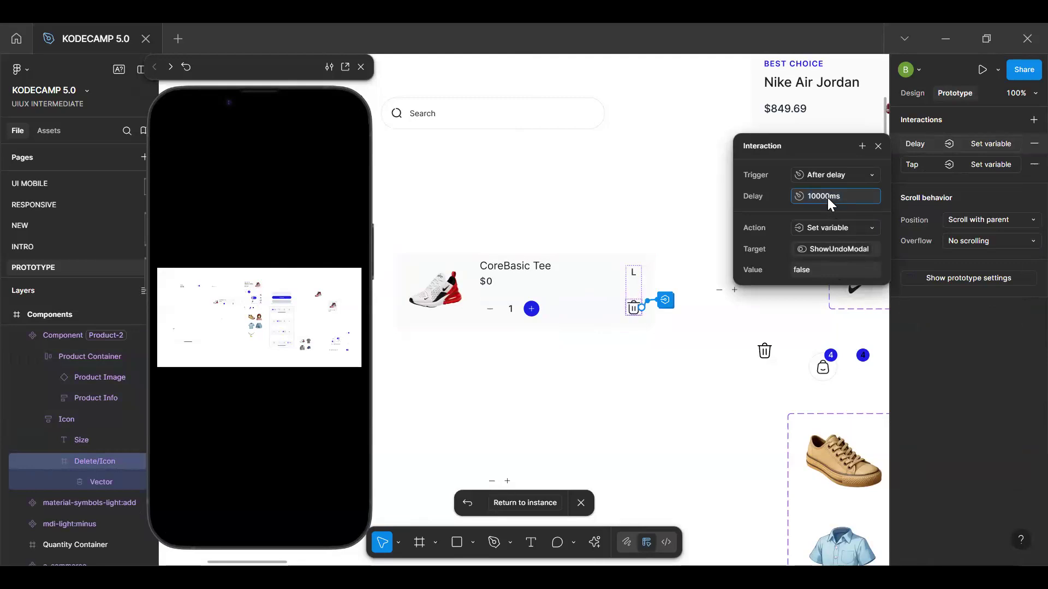
pyautogui.press('Return')
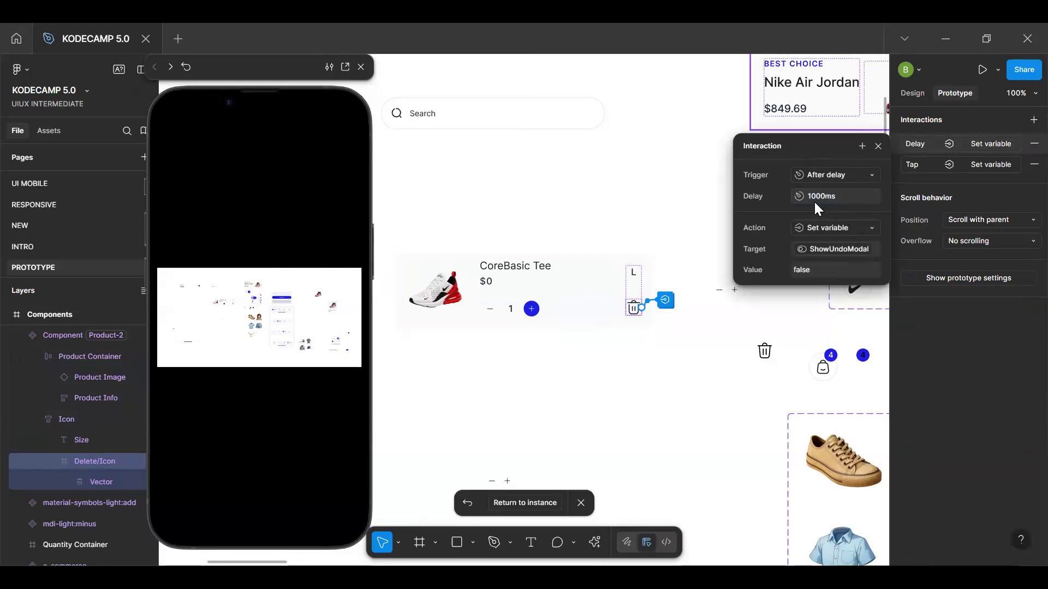
pyautogui.click(878, 147)
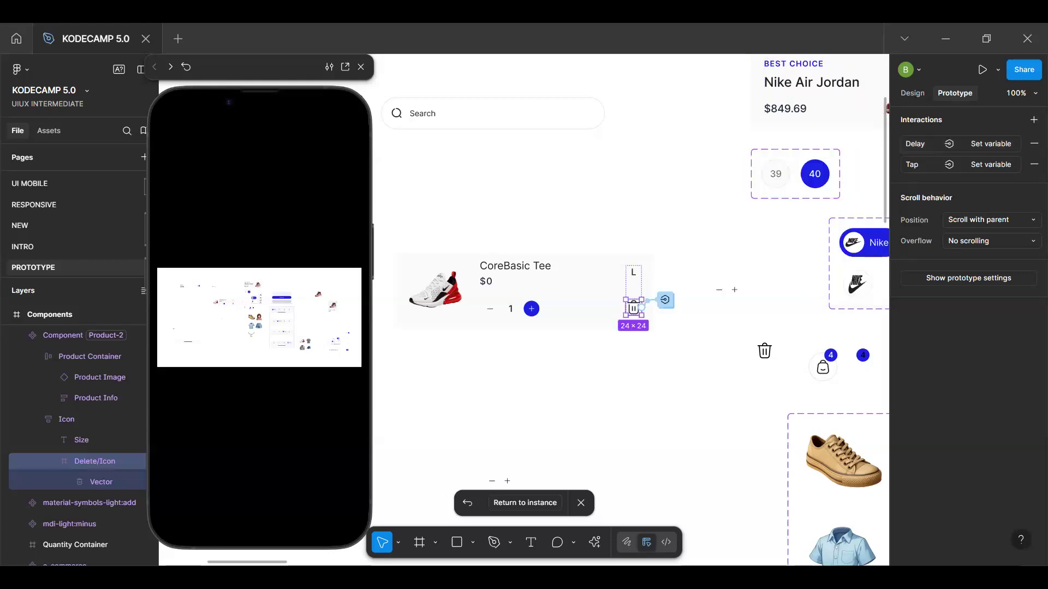
# Return to the Filled Cart instance and test deleting the Nike Air Max 270 in the preview
pyautogui.click(535, 501)
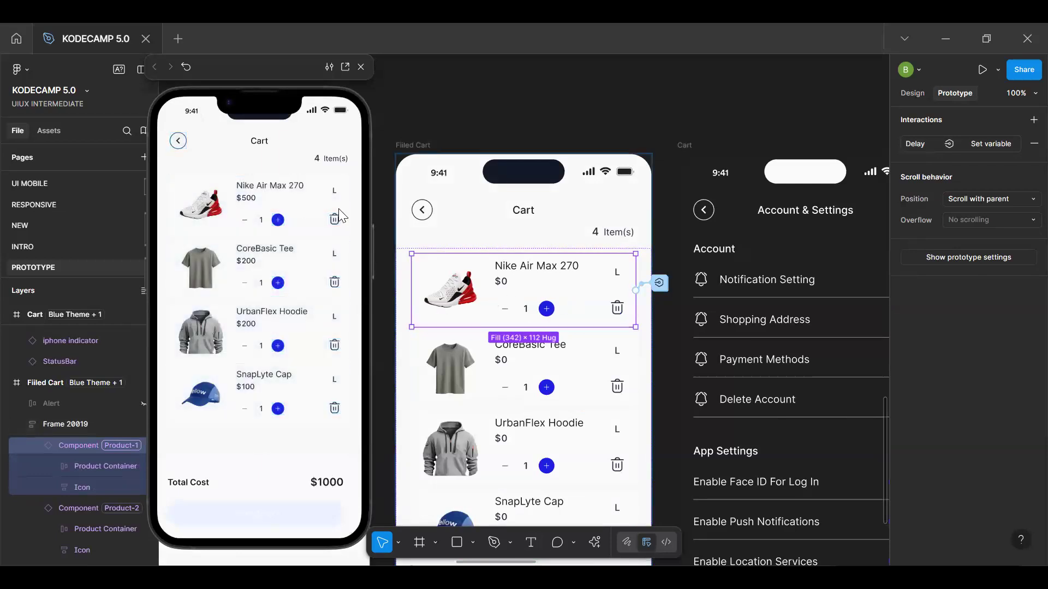
pyautogui.click(333, 221)
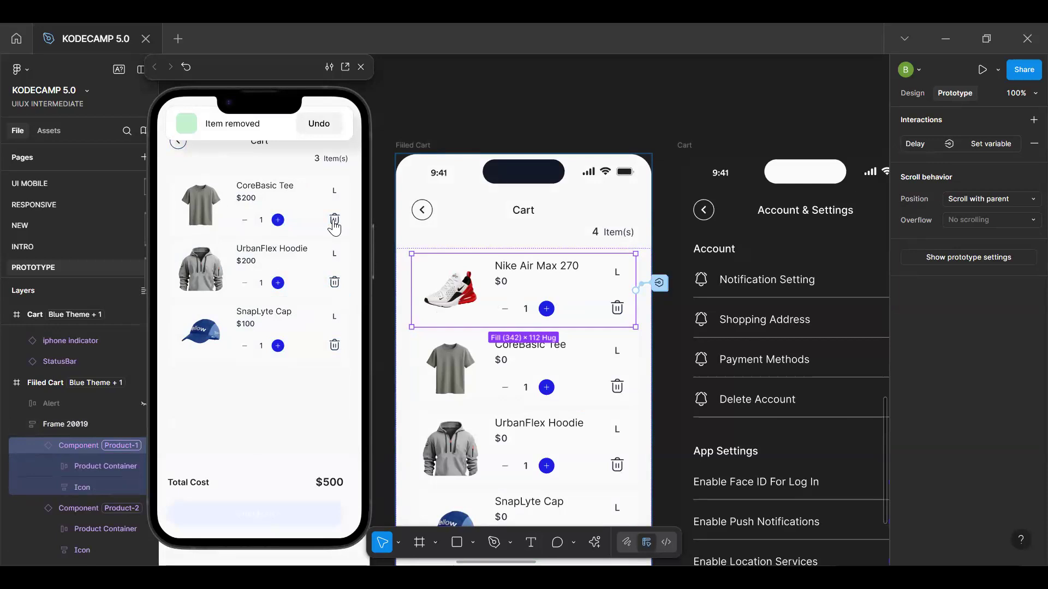
pyautogui.click(657, 291)
pyautogui.doubleClick(575, 301)
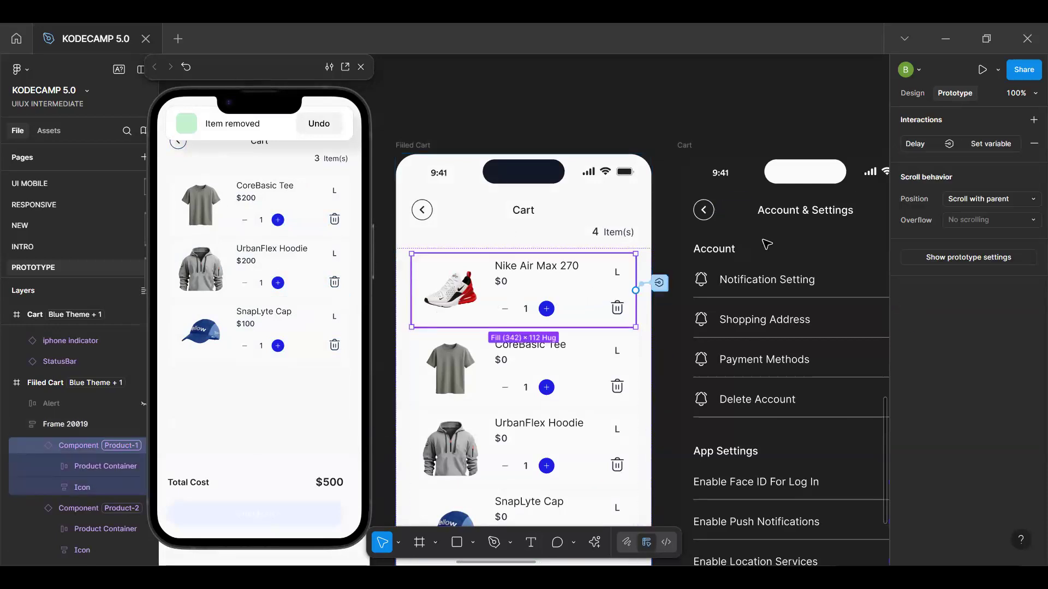
# Open the cart item's main component and set its Product Variables mode to Product-1
pyautogui.click(922, 95)
pyautogui.click(930, 135)
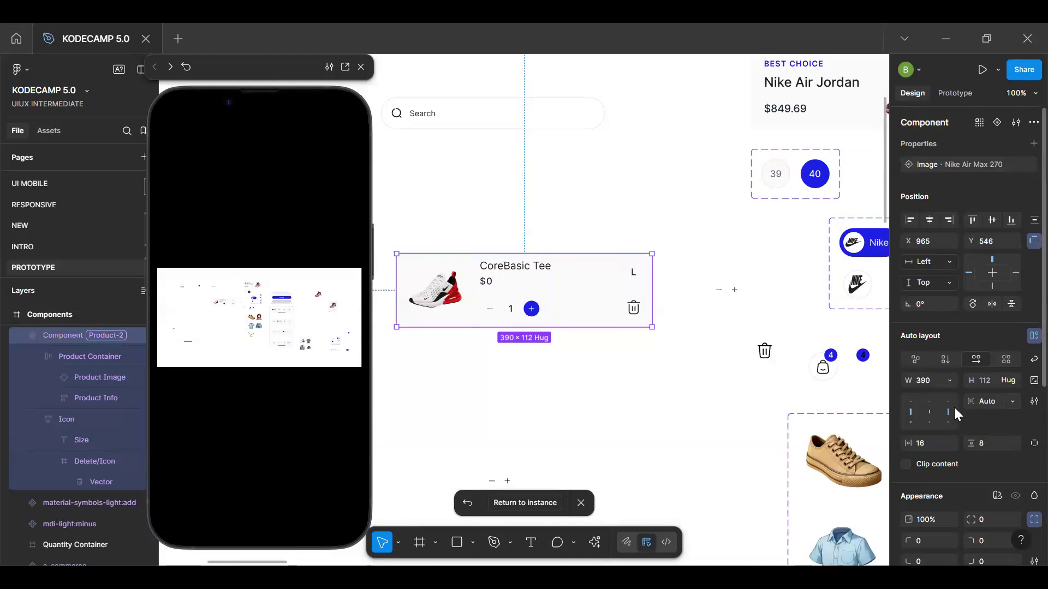
pyautogui.scroll(-5, 953, 405)
pyautogui.click(999, 338)
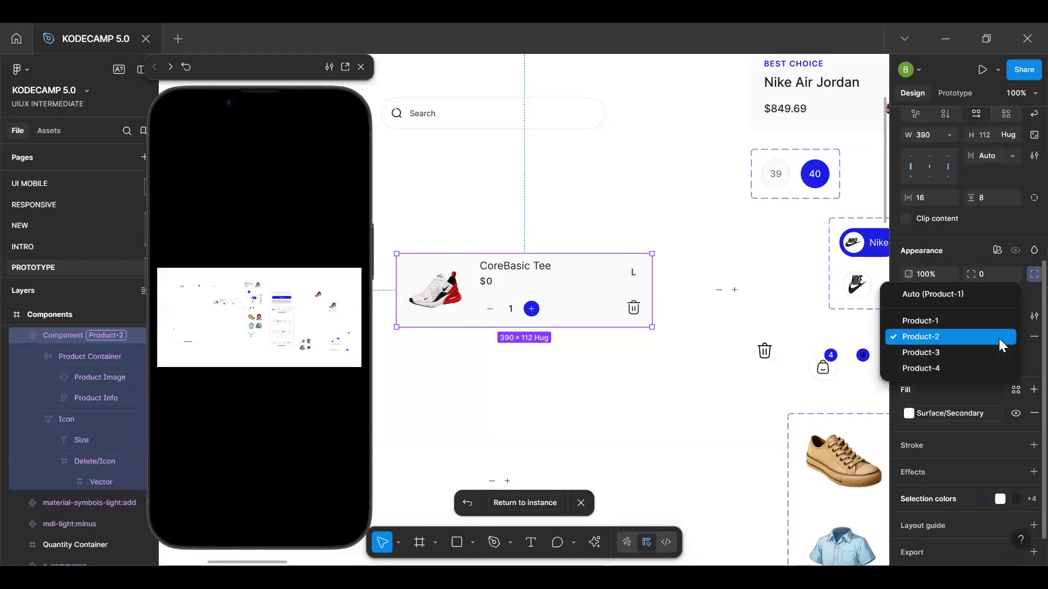
pyautogui.click(983, 323)
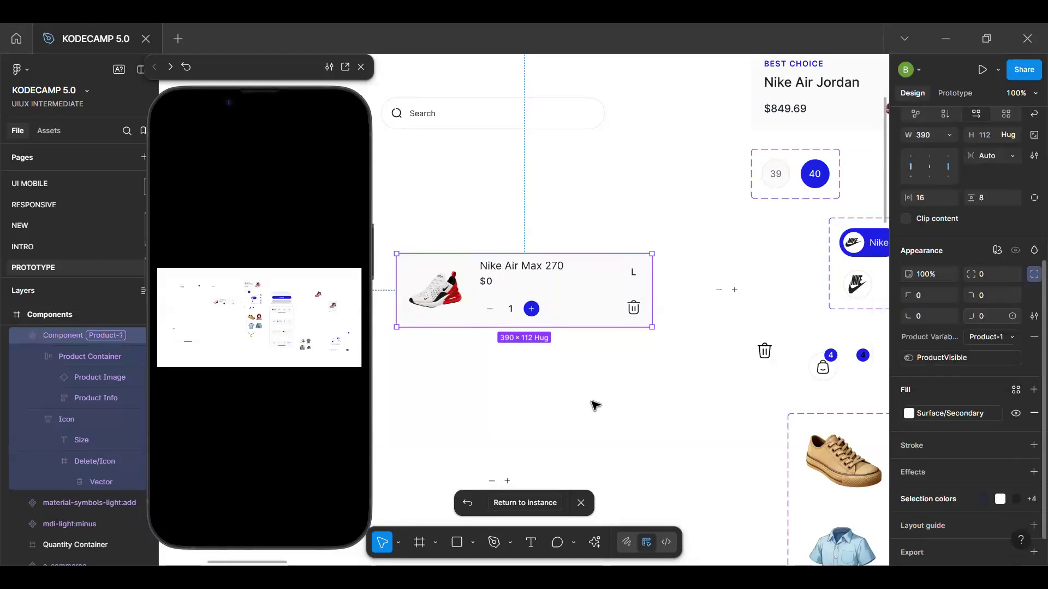
# Inspect the After delay interaction on the main component's delete icon
pyautogui.doubleClick(633, 309)
pyautogui.doubleClick(633, 309)
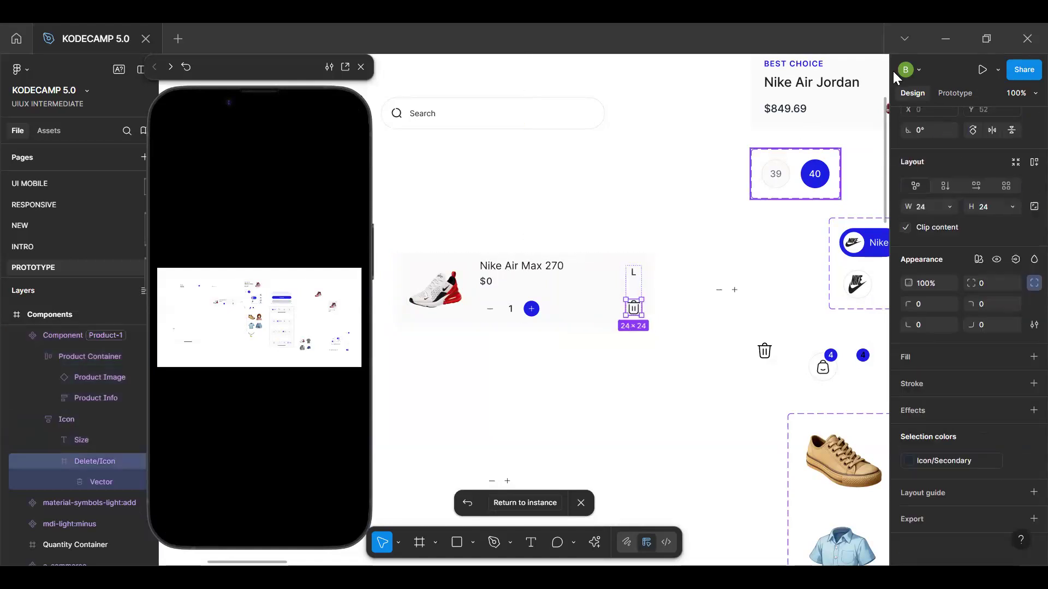
pyautogui.click(954, 94)
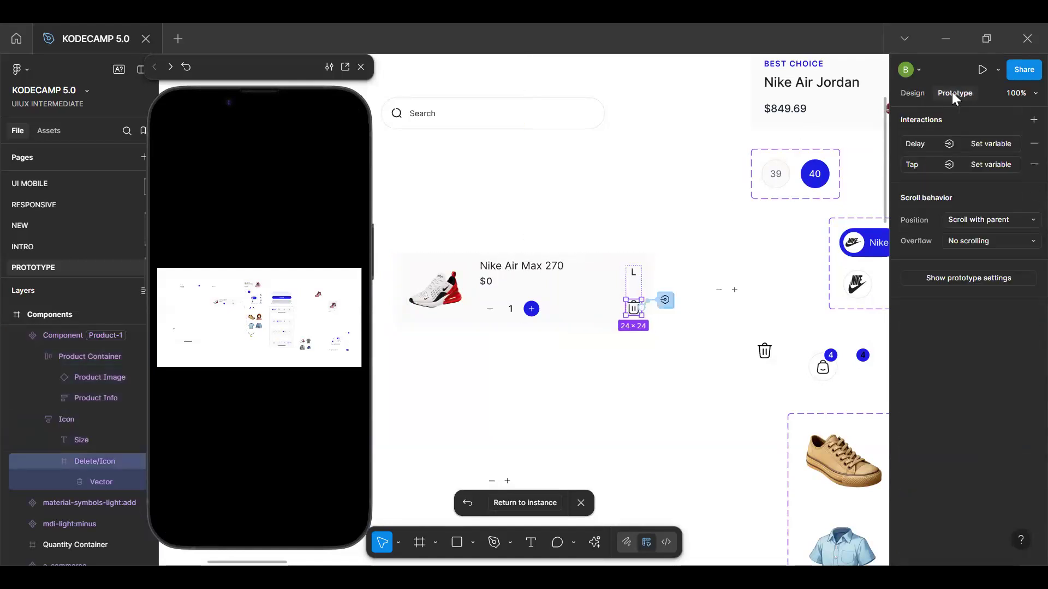
pyautogui.click(979, 146)
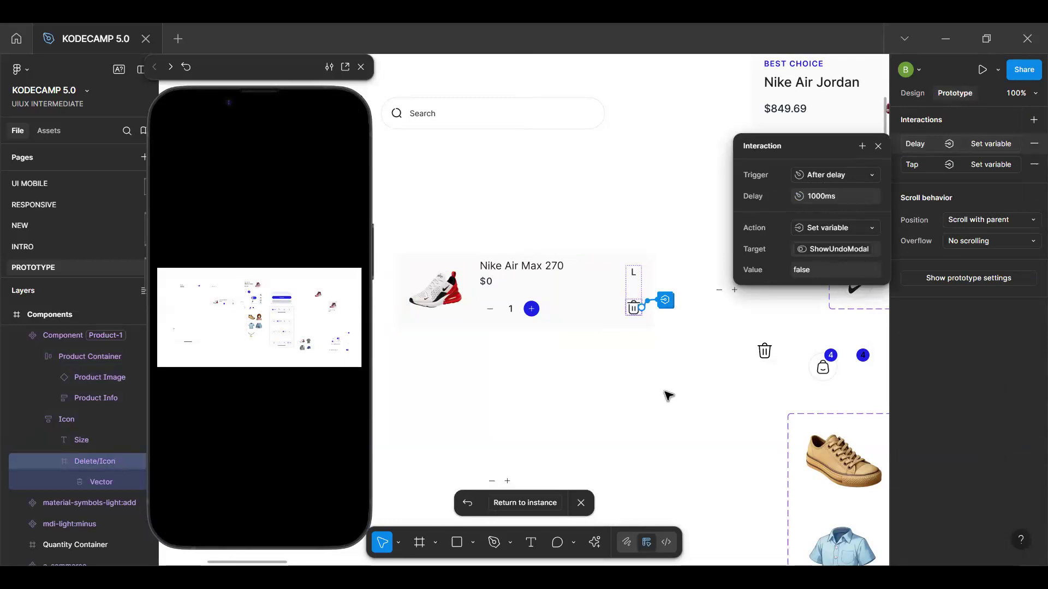
# Return to the Filled Cart instance, then test deleting cart items and the alert's Undo in the preview
pyautogui.click(531, 506)
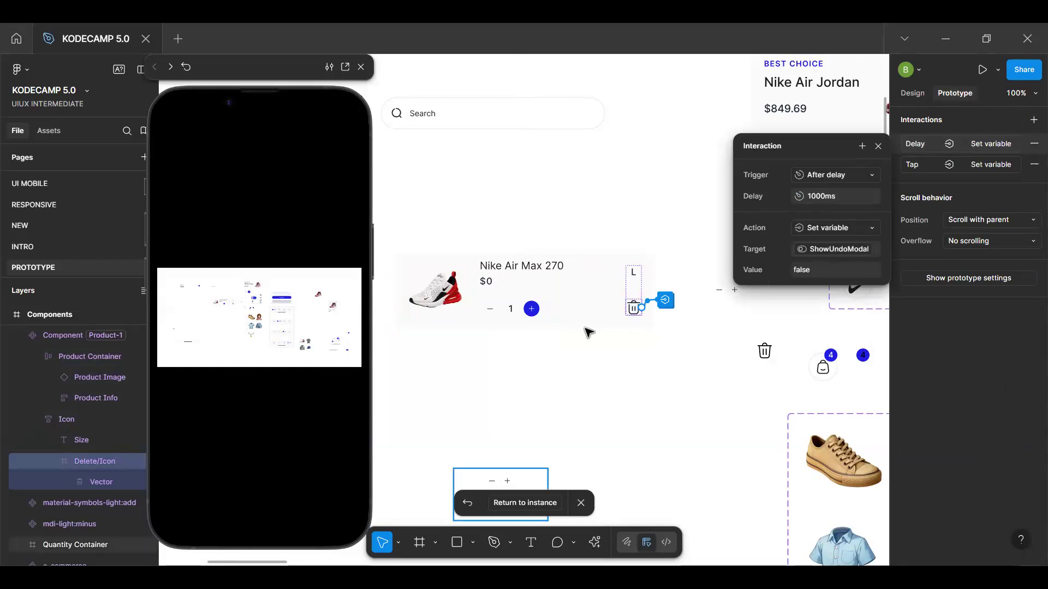
pyautogui.click(335, 224)
pyautogui.click(334, 223)
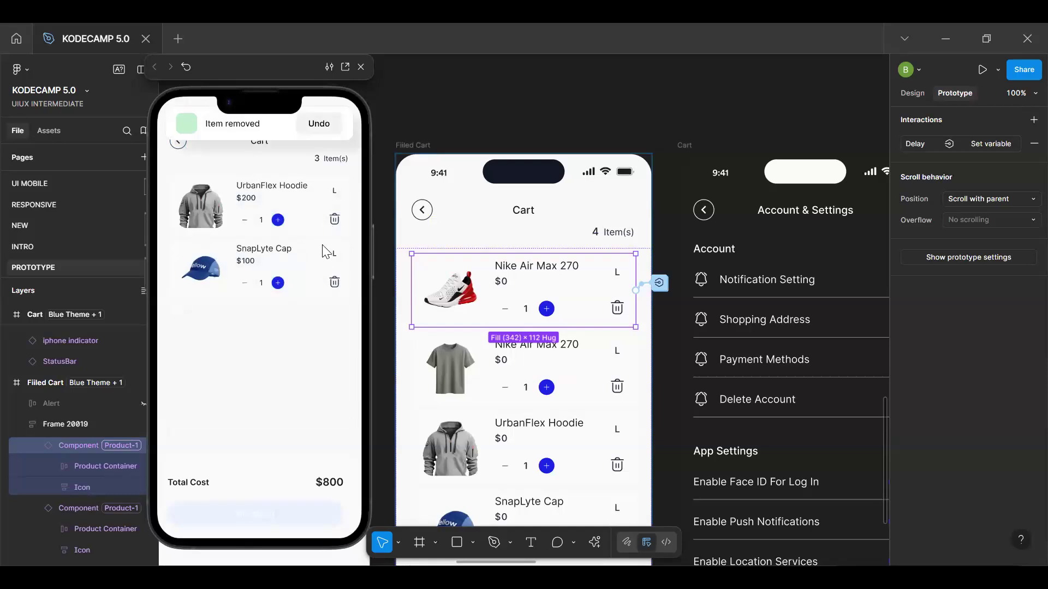
pyautogui.click(327, 127)
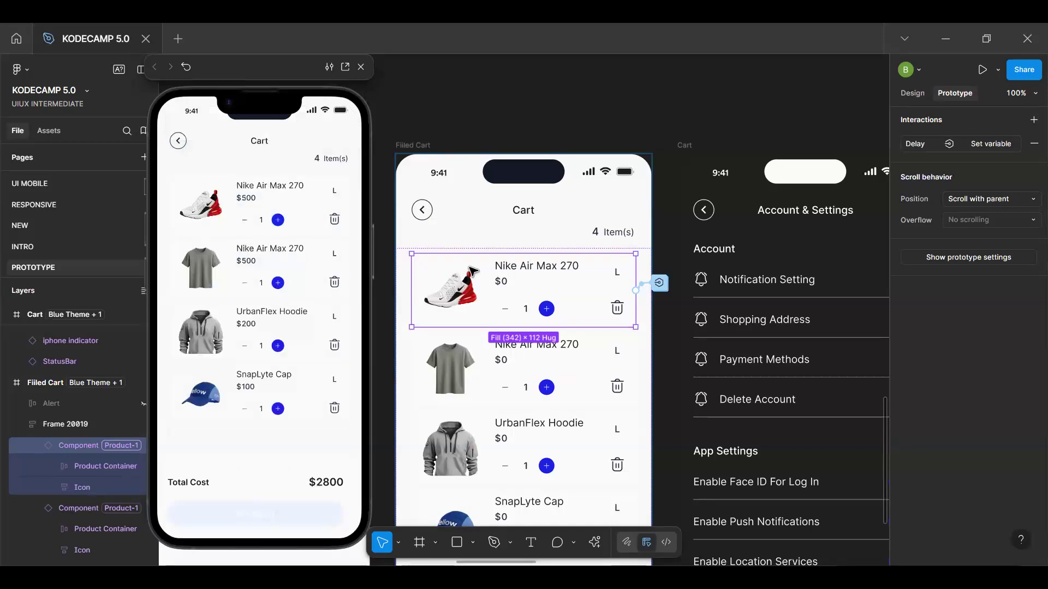
# Remove the delay interaction from the first cart item instance and set its main component's Product Variables mode to Product-2
pyautogui.click(1034, 143)
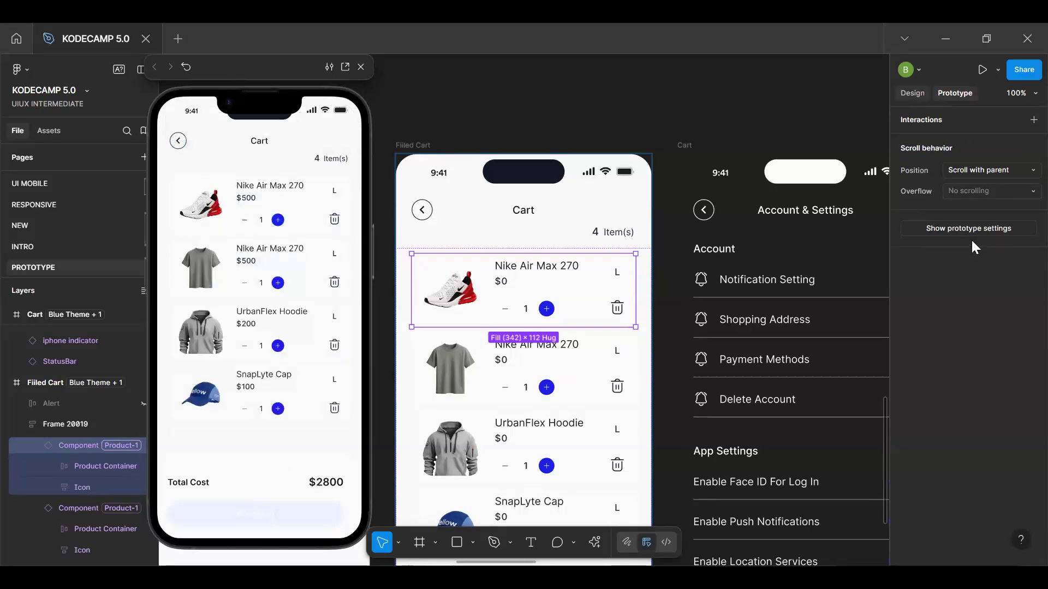
pyautogui.click(913, 94)
pyautogui.click(927, 139)
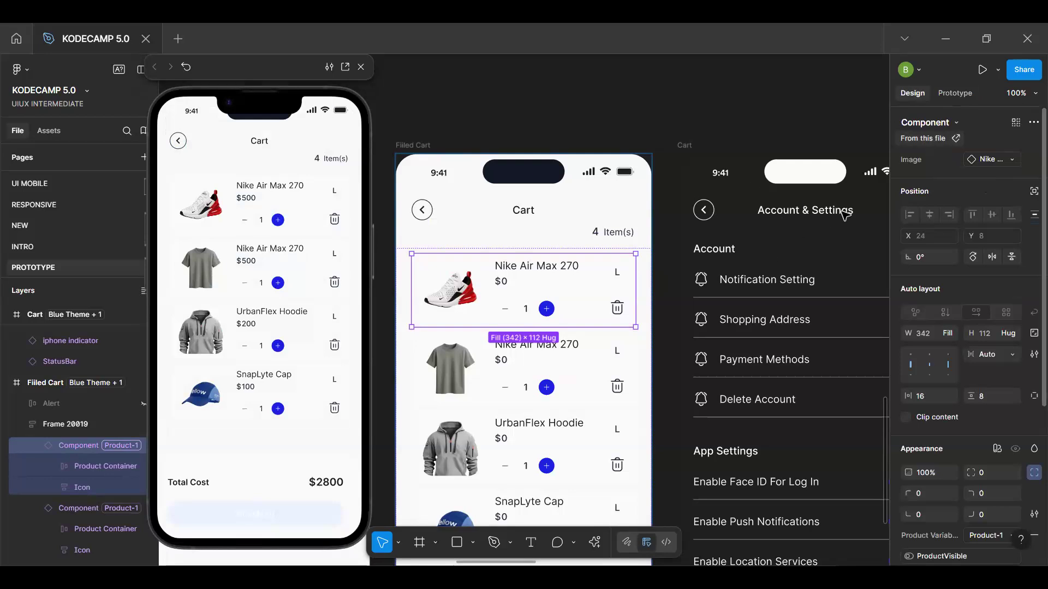
pyautogui.scroll(-3, 979, 428)
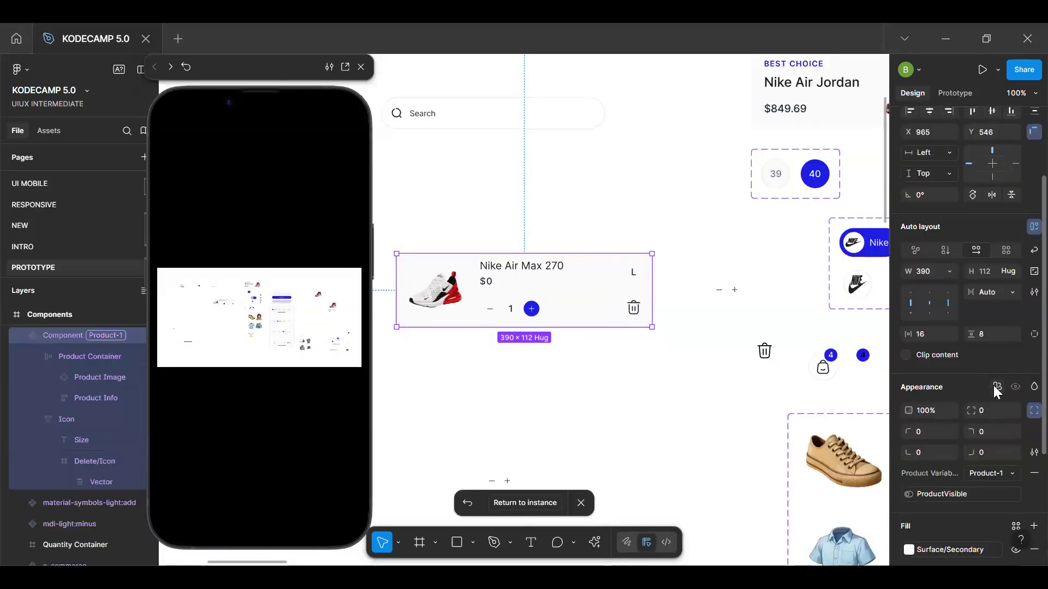
pyautogui.click(995, 387)
pyautogui.moveTo(972, 430)
pyautogui.click(835, 469)
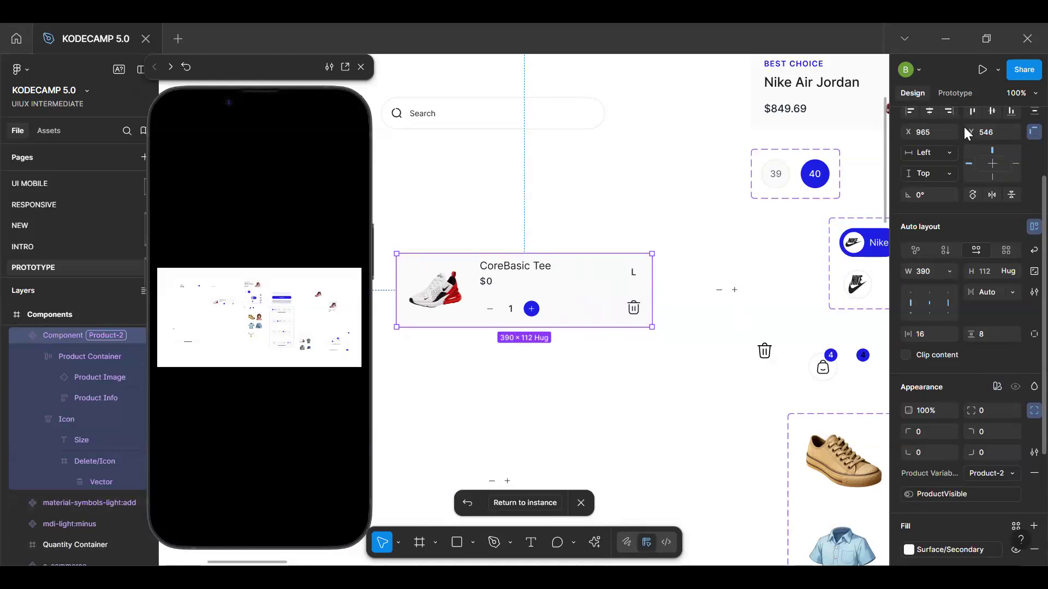
pyautogui.scroll(3, 964, 127)
pyautogui.click(958, 92)
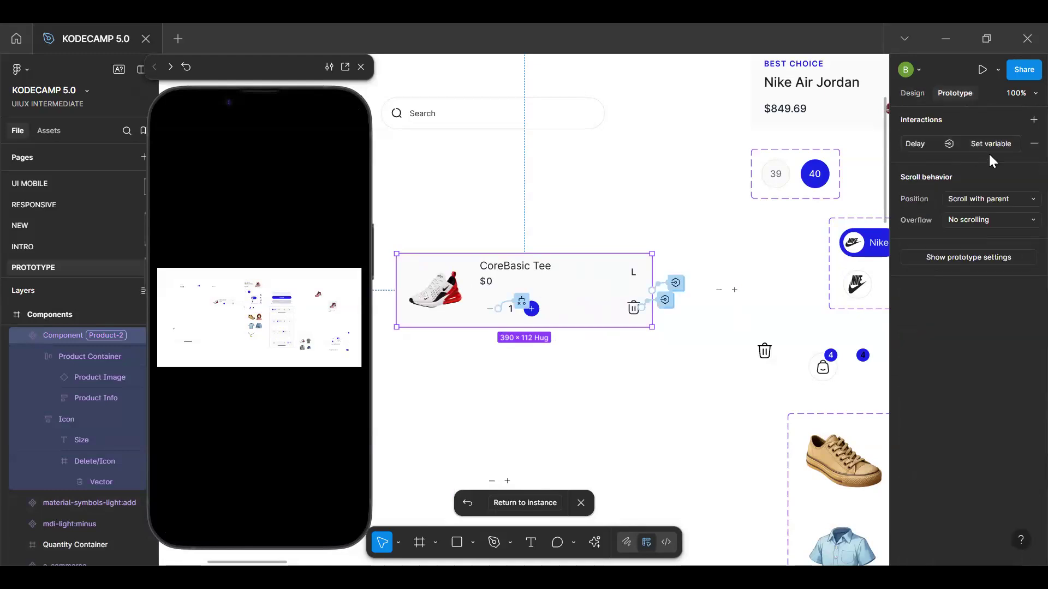
pyautogui.click(677, 284)
pyautogui.moveTo(640, 315); pyautogui.dragTo(591, 198)
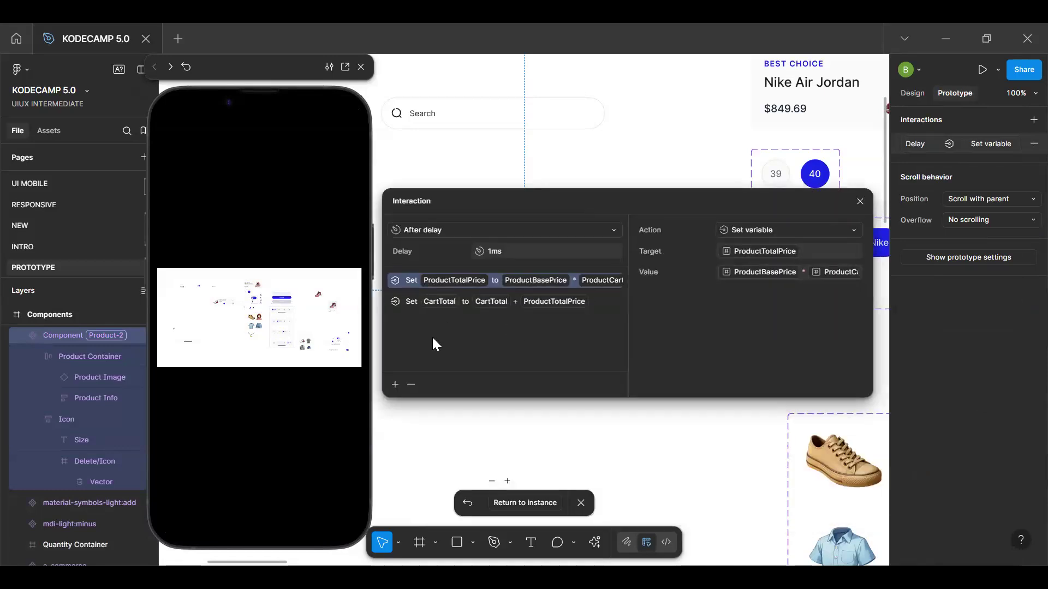
pyautogui.click(394, 387)
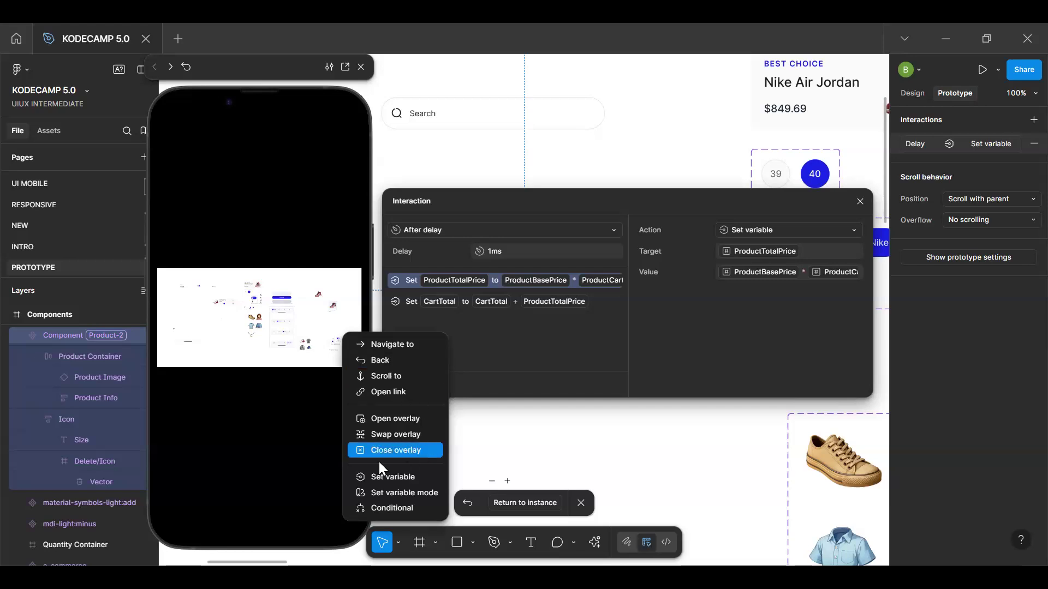
pyautogui.click(398, 476)
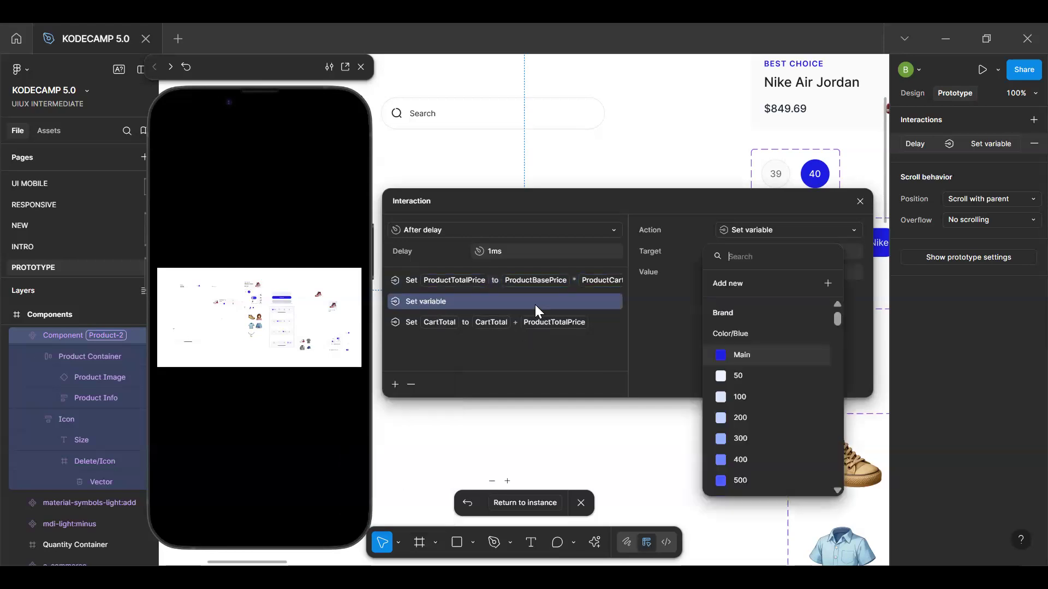
pyautogui.write('shoe')
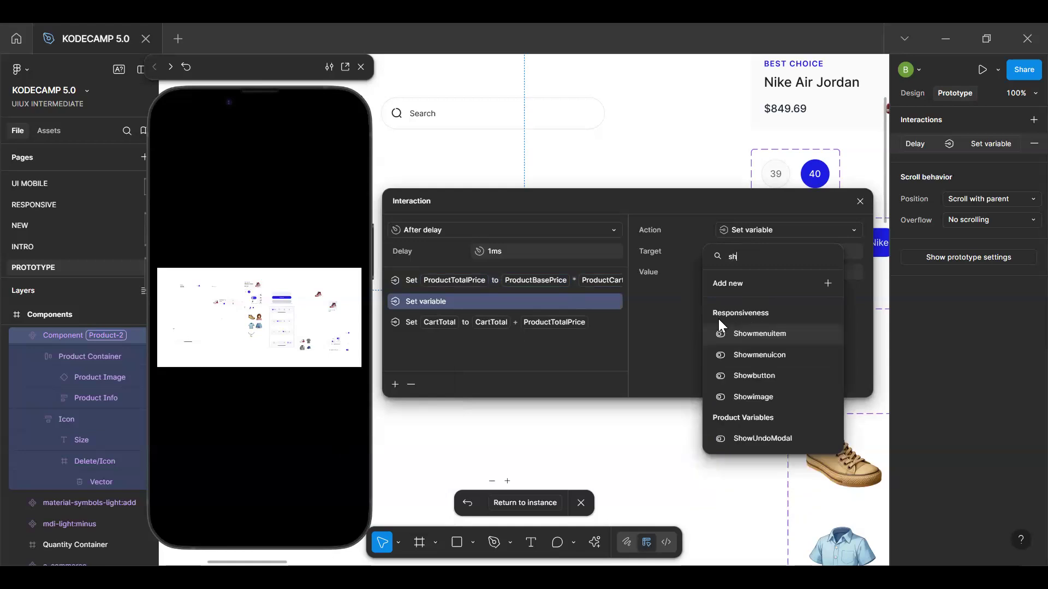
pyautogui.press('BackSpace')
pyautogui.press('BackSpace')
pyautogui.press('BackSpace')
pyautogui.press('BackSpace')
pyautogui.click(474, 308)
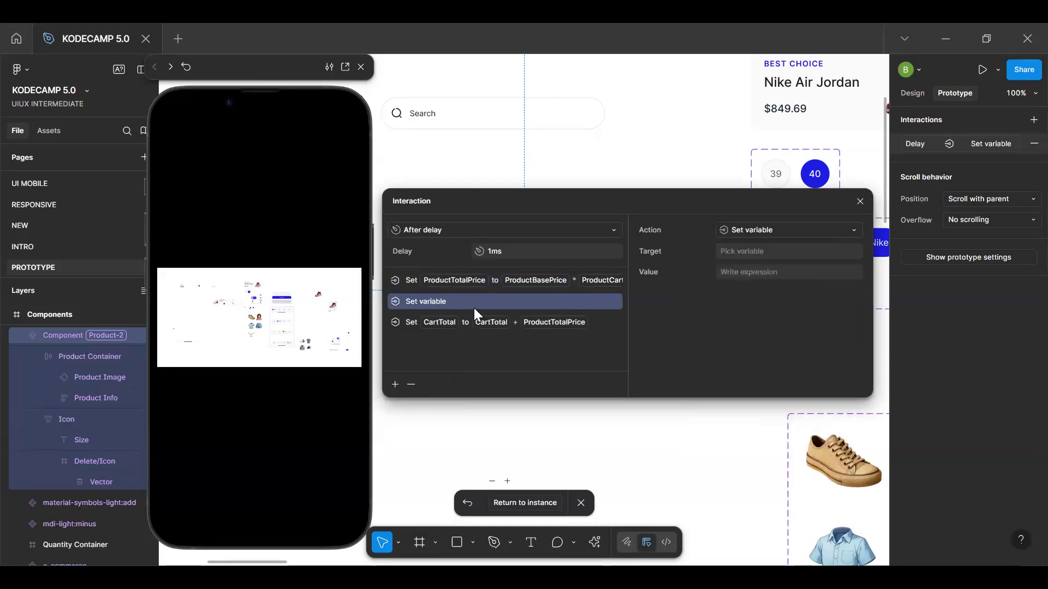
pyautogui.click(411, 385)
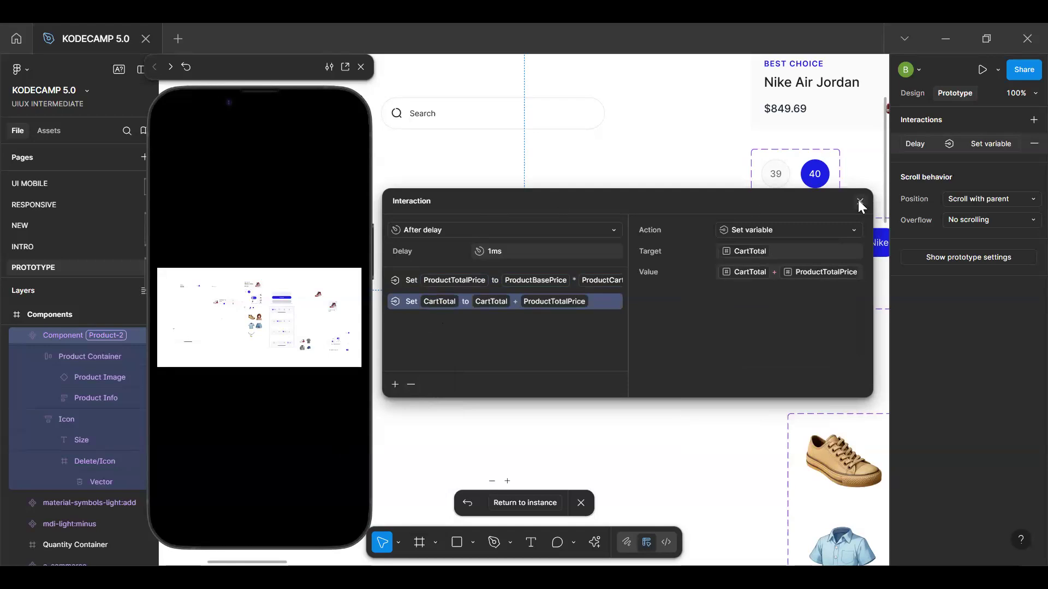
# Return to the Filled Cart and remove the frame's After delay interaction that targets CartCount
pyautogui.click(541, 506)
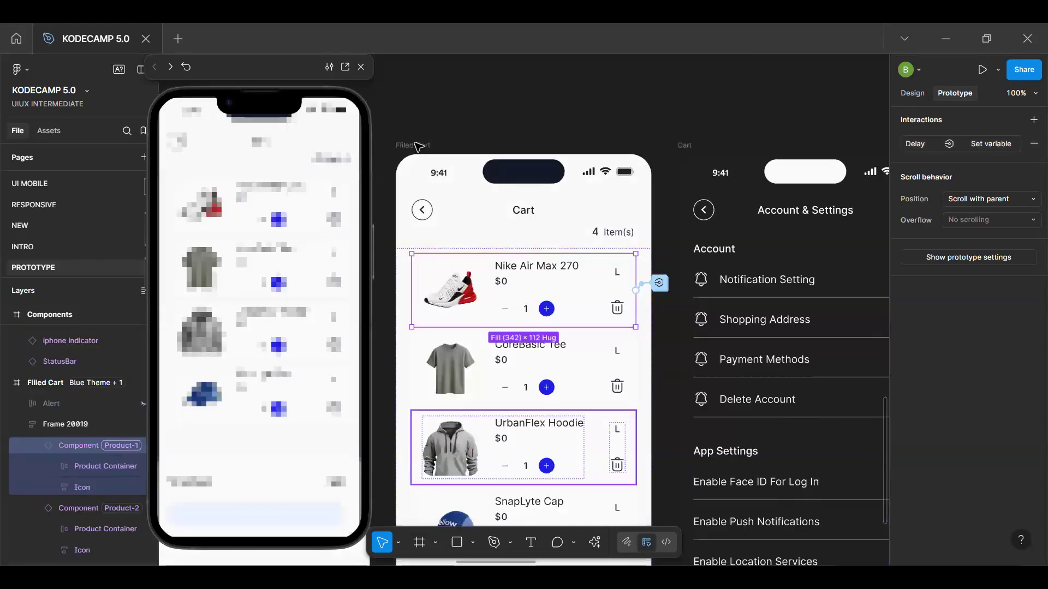
pyautogui.click(417, 146)
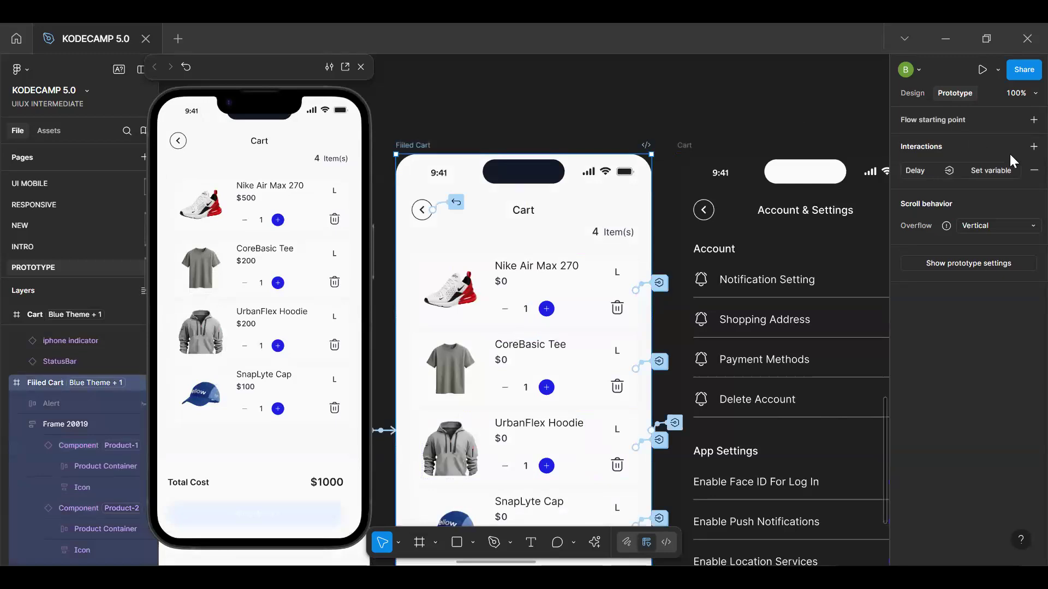
pyautogui.click(908, 172)
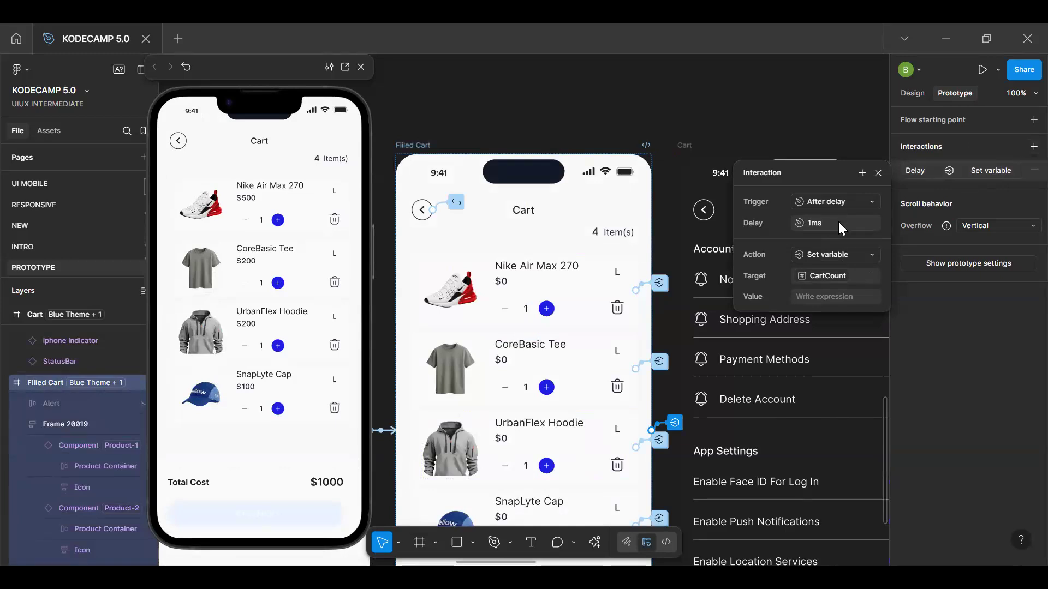
pyautogui.click(1031, 172)
# Add an After delay interaction with an 800 ms delay to the Filled Cart frame
pyautogui.click(1033, 147)
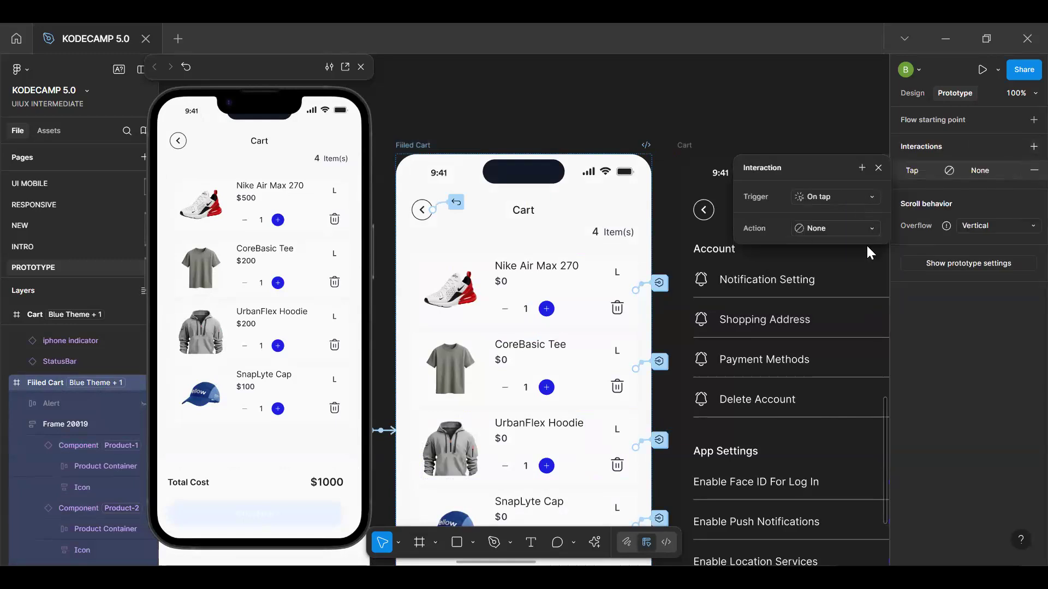
pyautogui.click(868, 196)
pyautogui.click(845, 361)
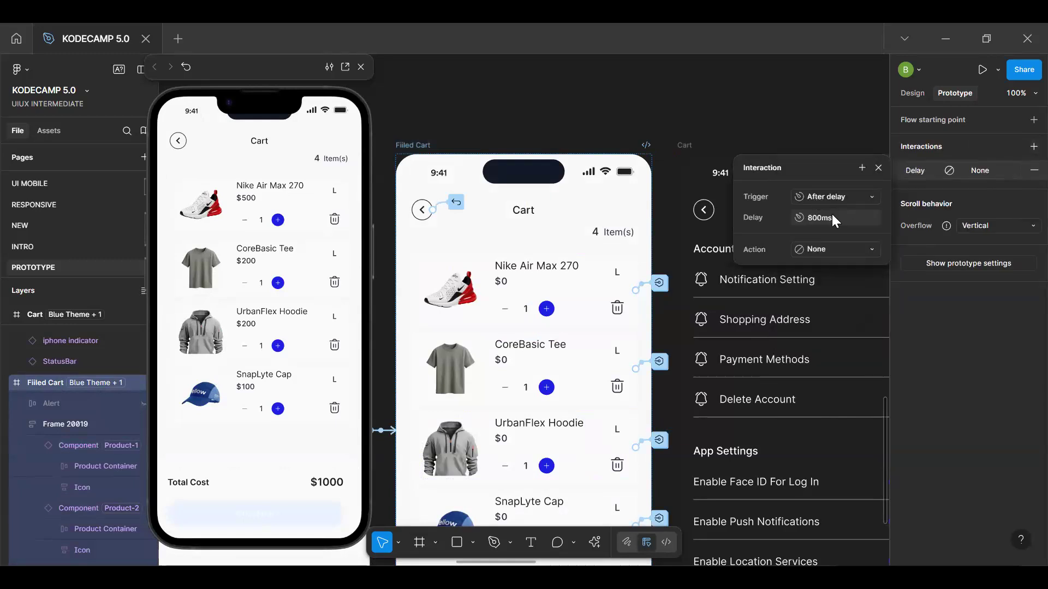
pyautogui.click(838, 215)
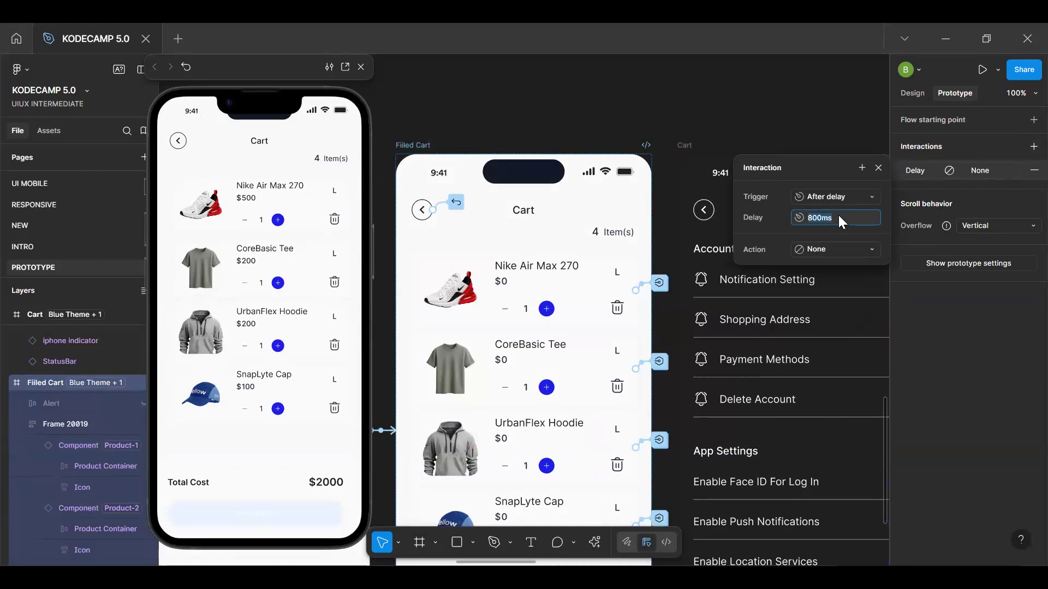
# Make the Filled Cart frame's delayed interaction set the ShowUndoModal variable to false
pyautogui.click(839, 257)
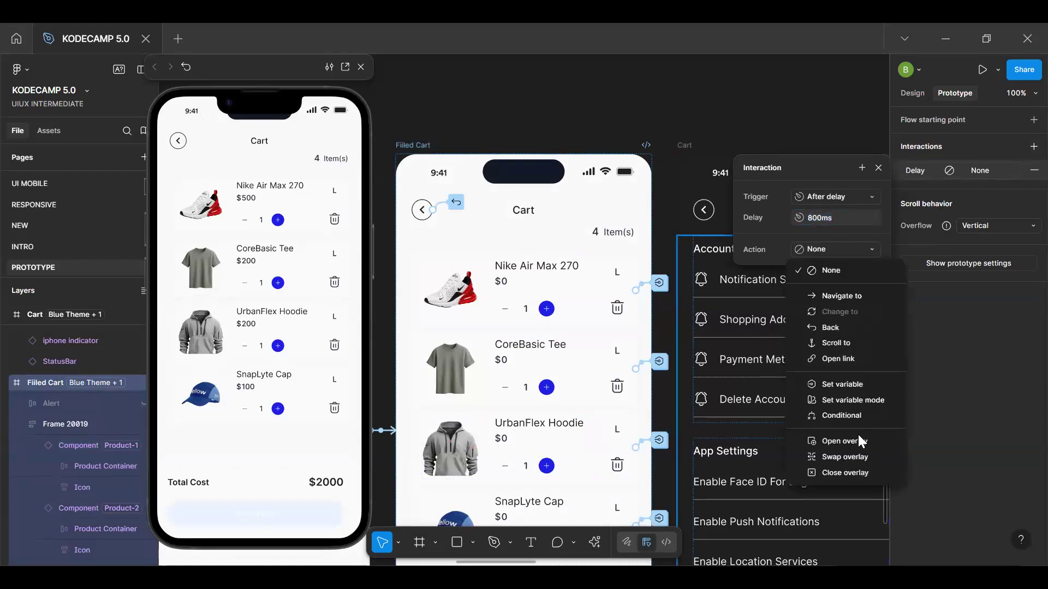
pyautogui.click(852, 381)
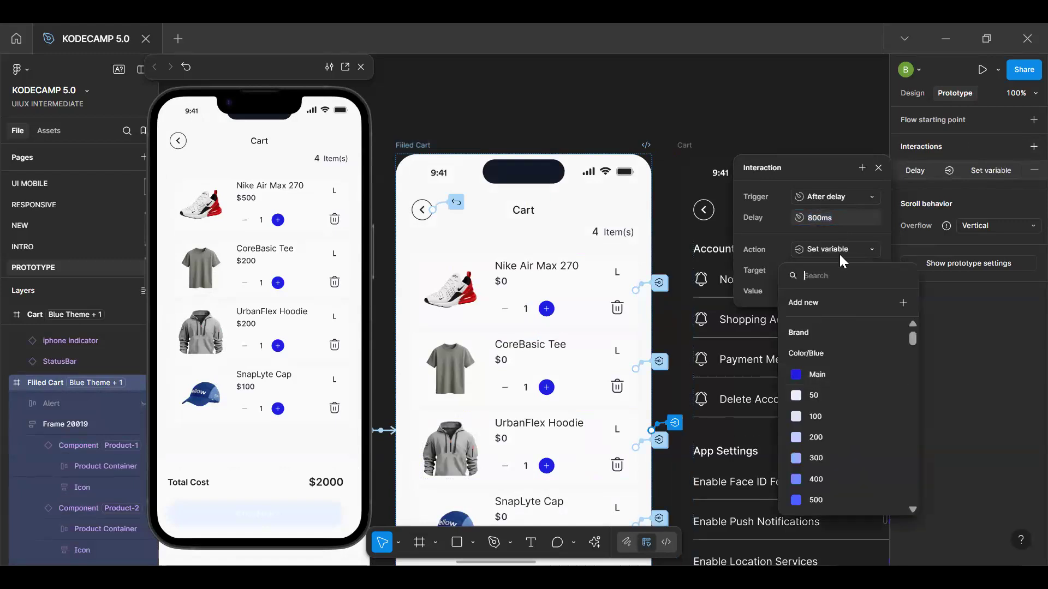
pyautogui.write('und')
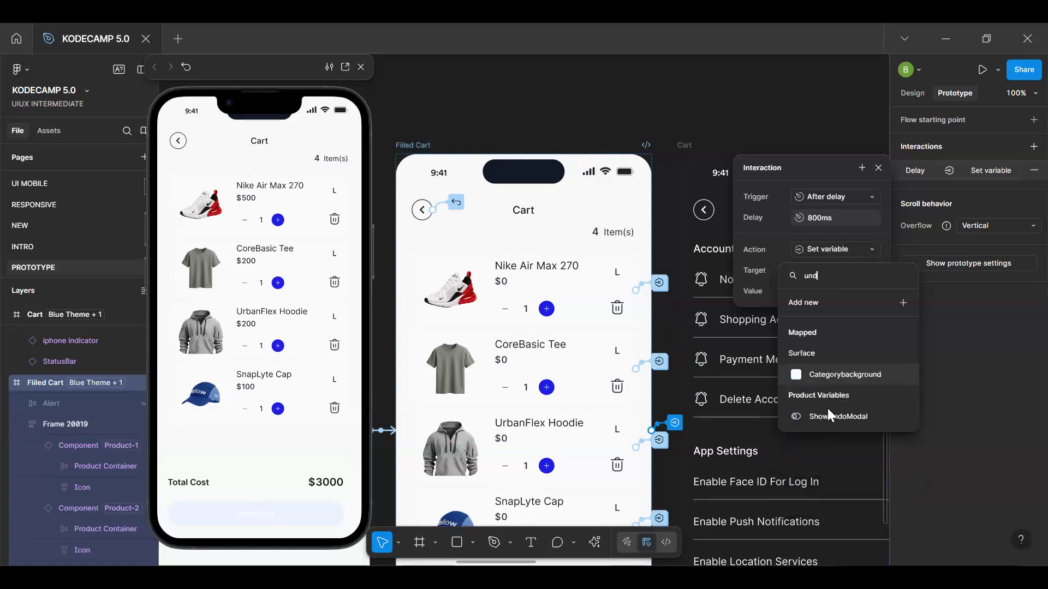
pyautogui.click(829, 416)
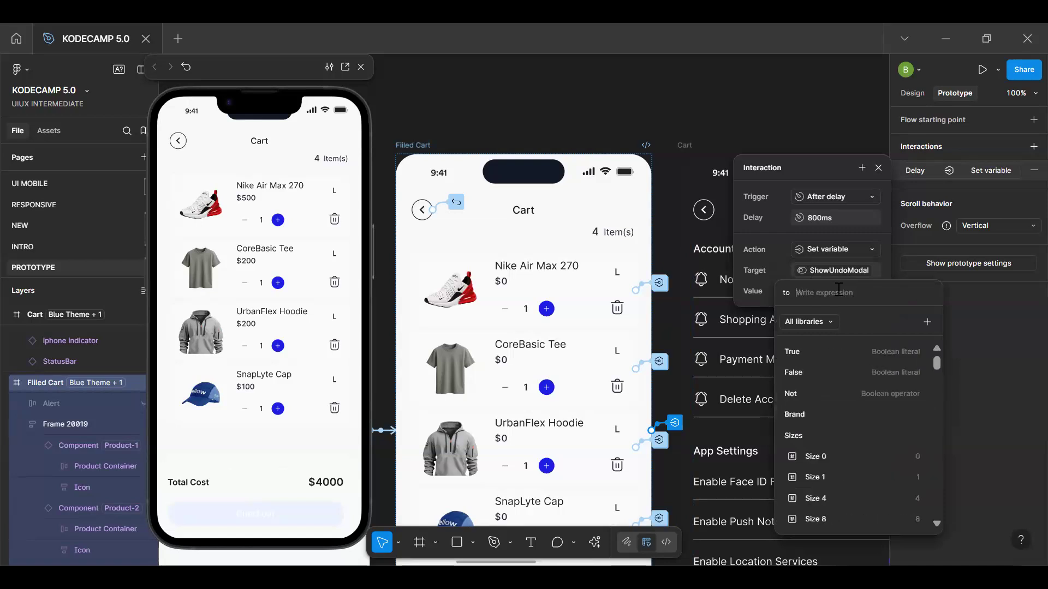
pyautogui.write('fa')
pyautogui.click(815, 351)
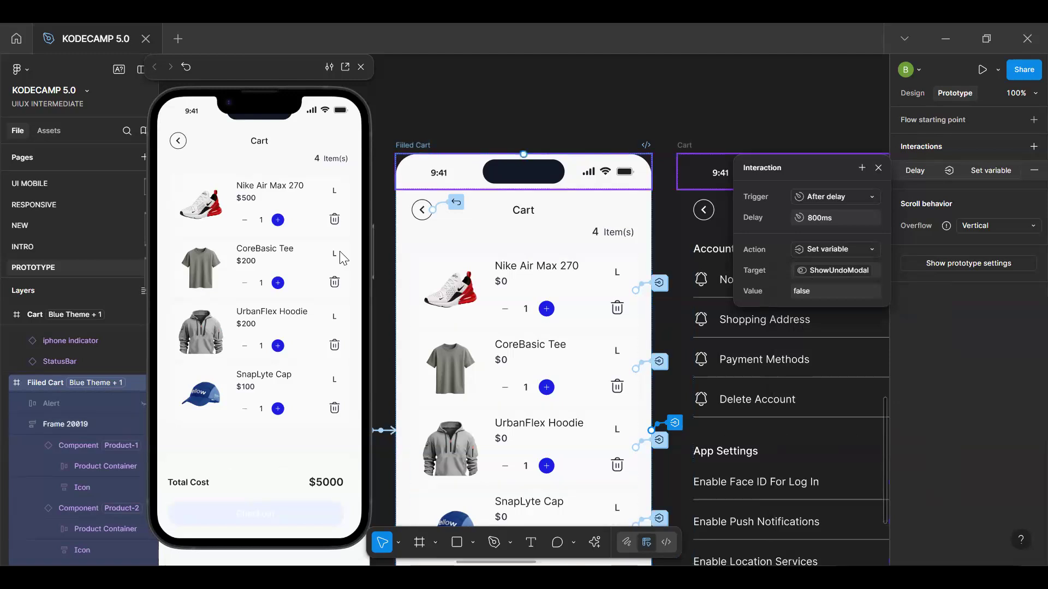
# Test the frame's delayed interaction by deleting the Nike Air Max 270 in the preview
pyautogui.click(295, 451)
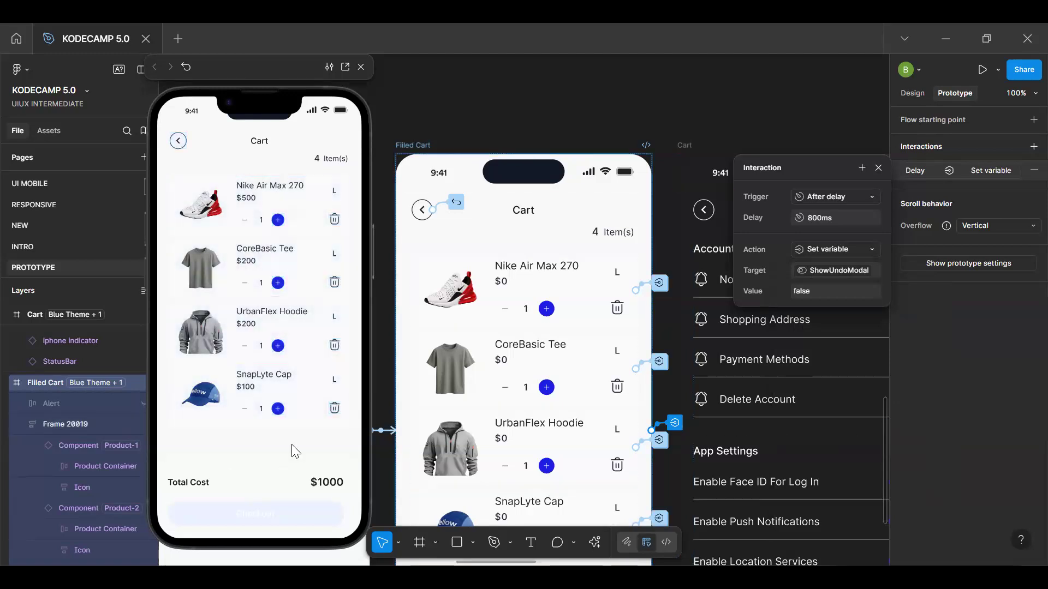
pyautogui.click(332, 222)
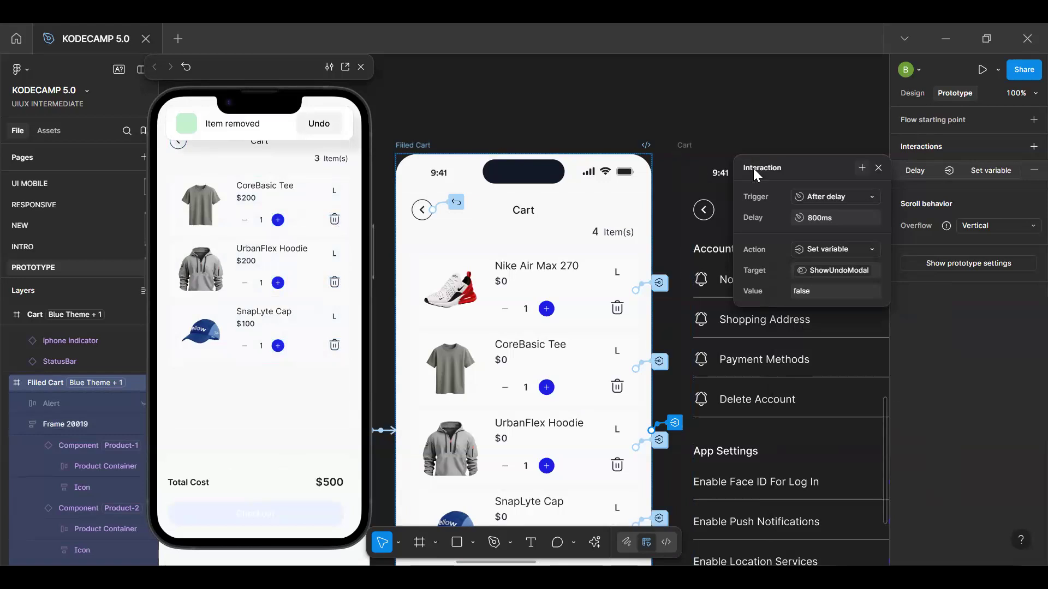
# Close the Filled Cart's delayed interaction settings and restart the cart preview with all four items
pyautogui.click(878, 168)
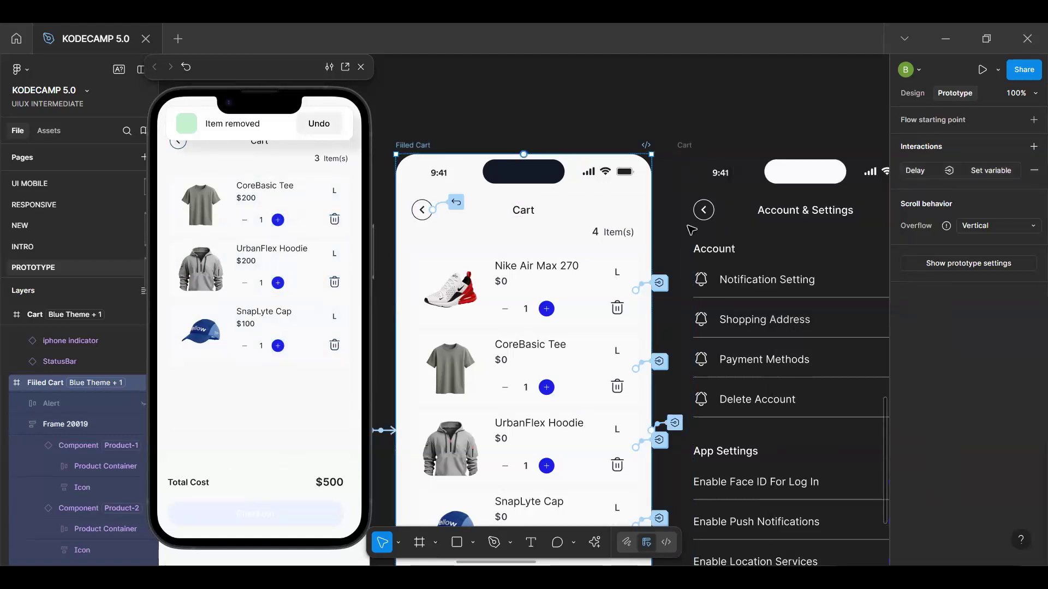
pyautogui.scroll(-5, 535, 319)
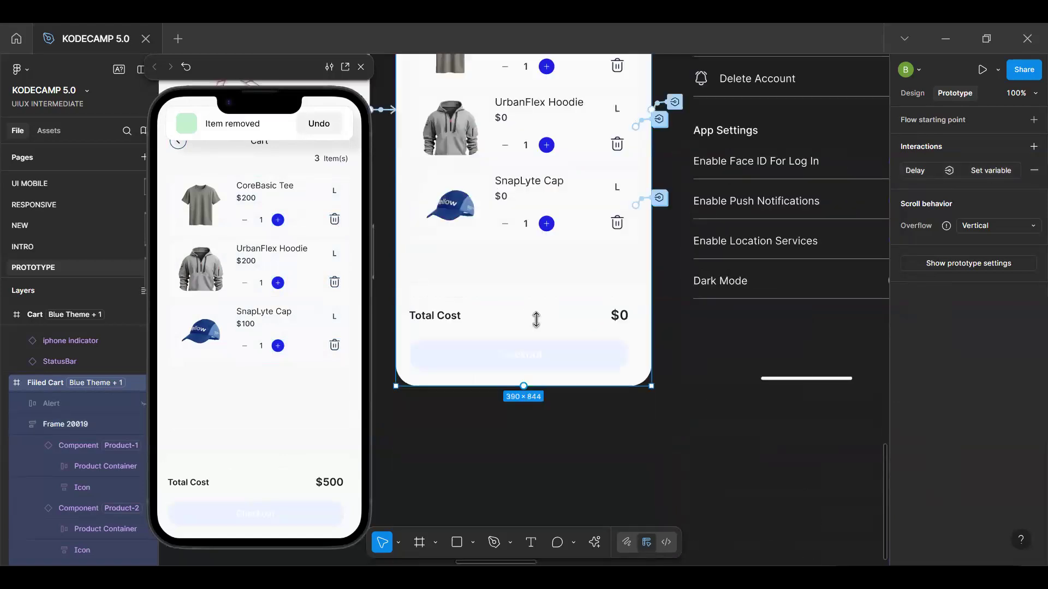
pyautogui.scroll(2, 538, 322)
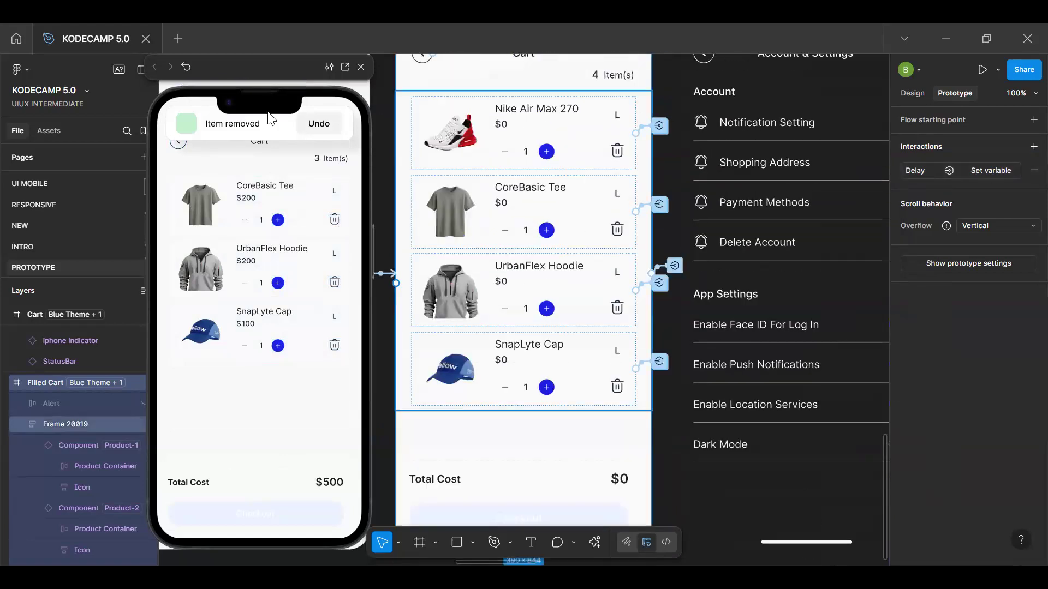
pyautogui.scroll(6, 550, 217)
pyautogui.click(295, 411)
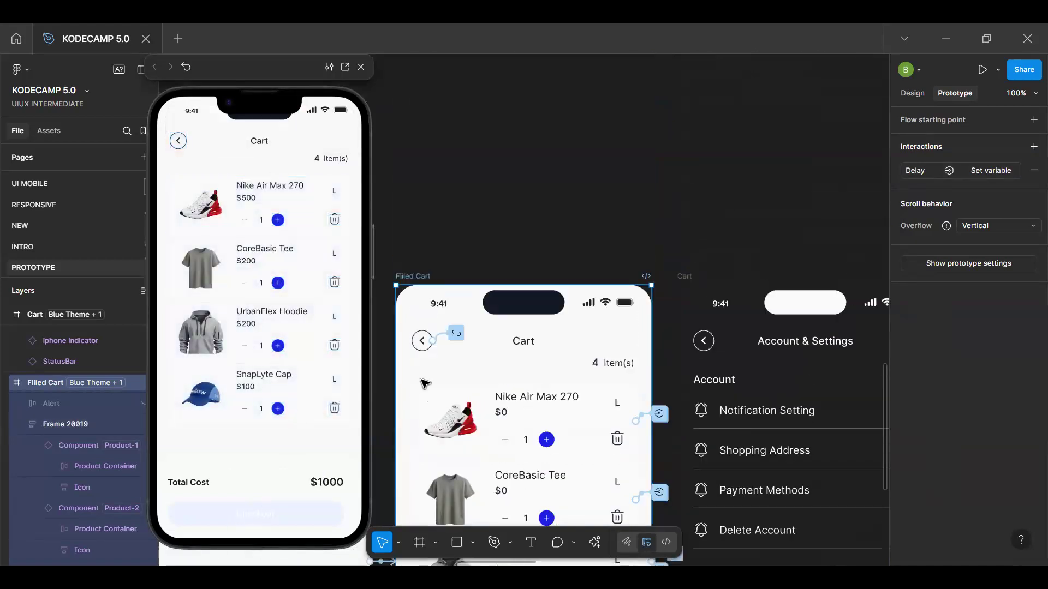
# Select the Checkout button instance under Total Cost in the Filled Cart and review its design properties and place in the frame
pyautogui.scroll(-10, 424, 381)
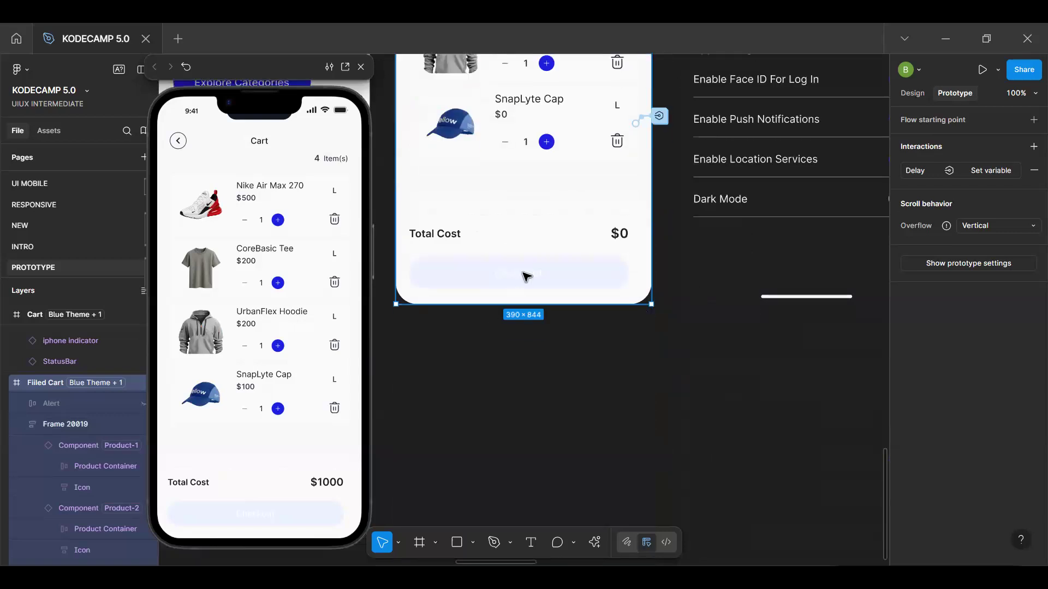
pyautogui.click(525, 278)
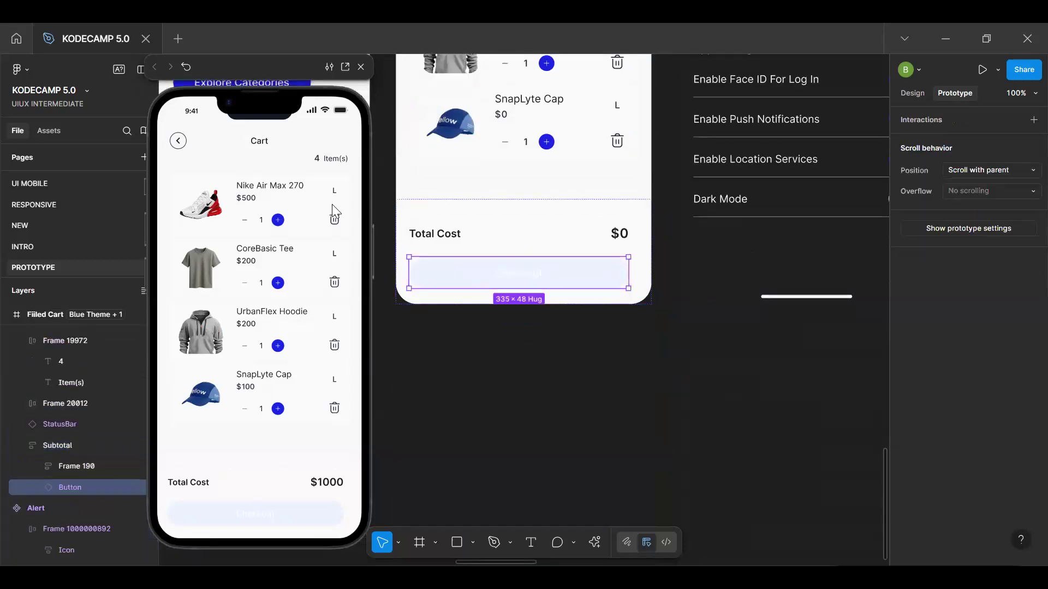
pyautogui.hotkey('shift', 'e')
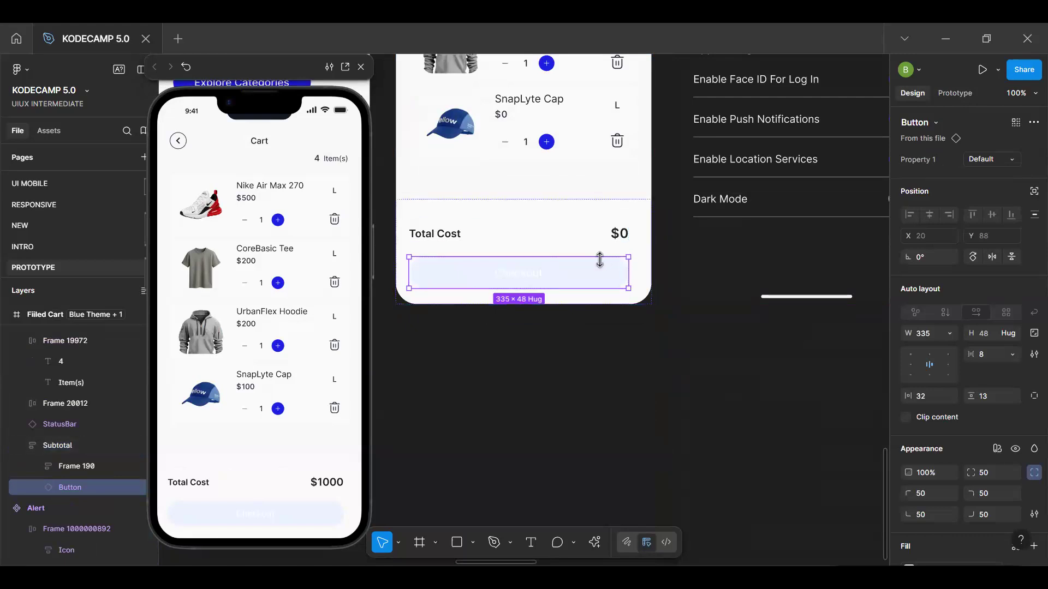
pyautogui.scroll(3, 596, 141)
pyautogui.scroll(8, 596, 141)
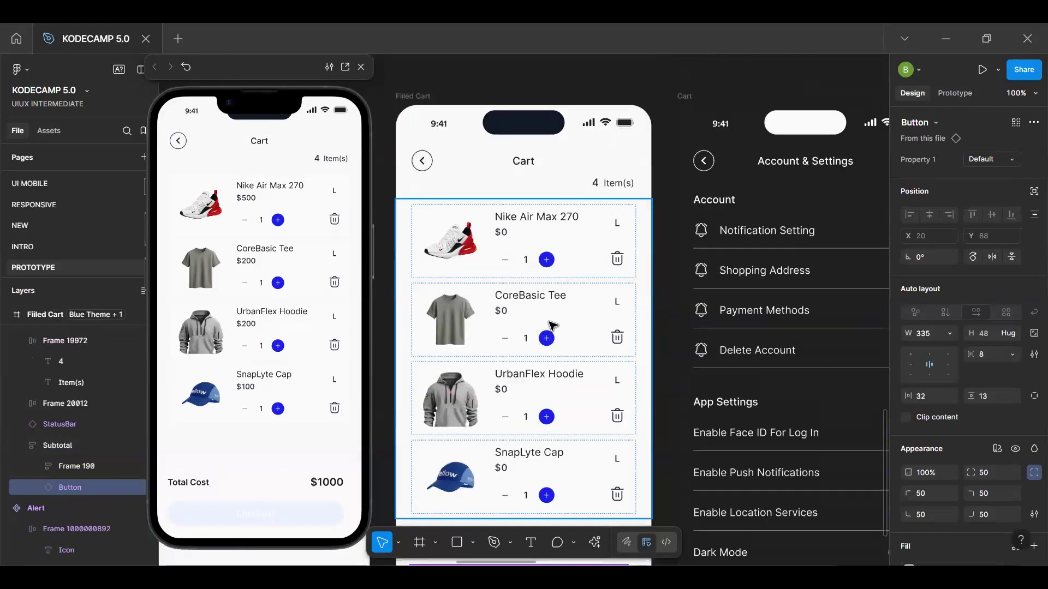
pyautogui.scroll(-9, 553, 349)
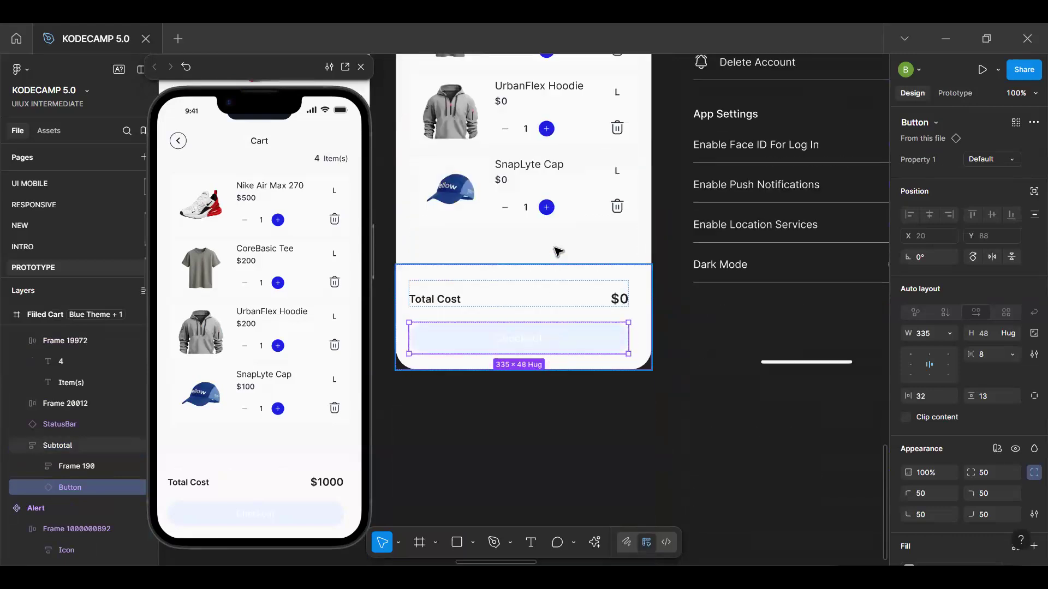
pyautogui.scroll(7, 557, 250)
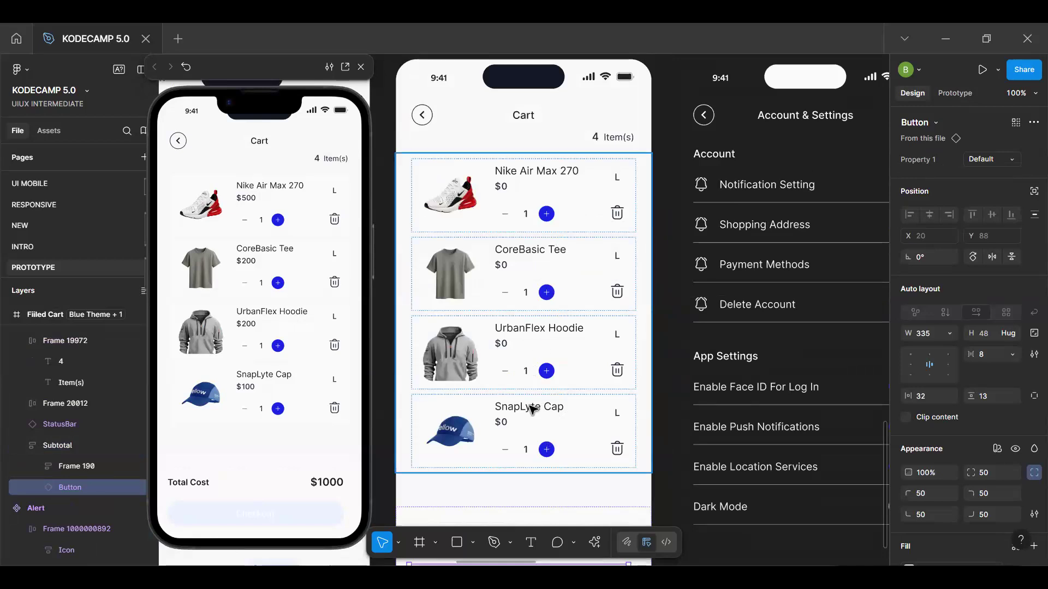
pyautogui.scroll(-8, 542, 345)
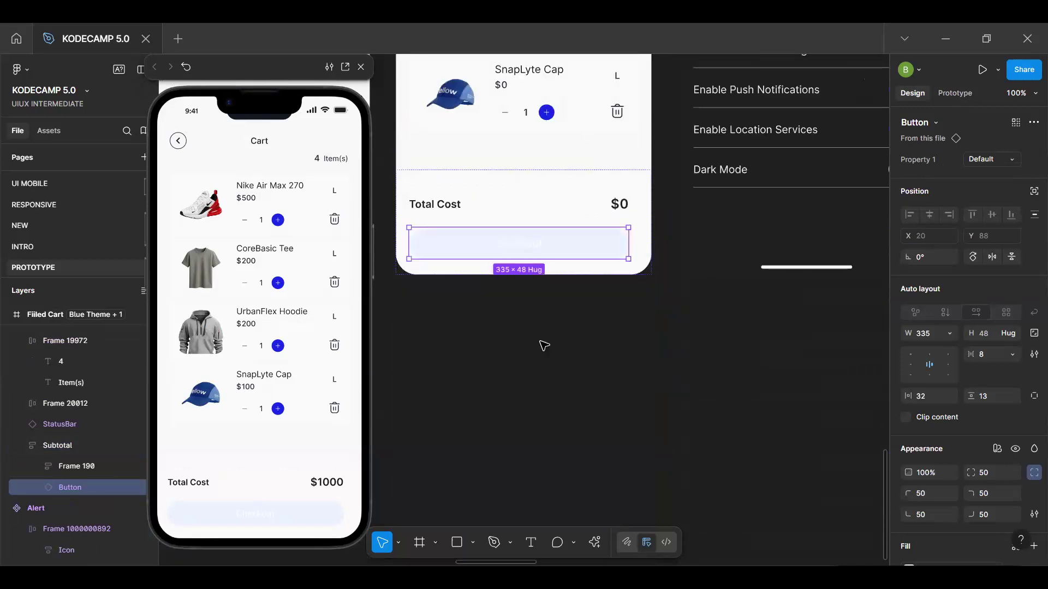
pyautogui.scroll(3, 544, 346)
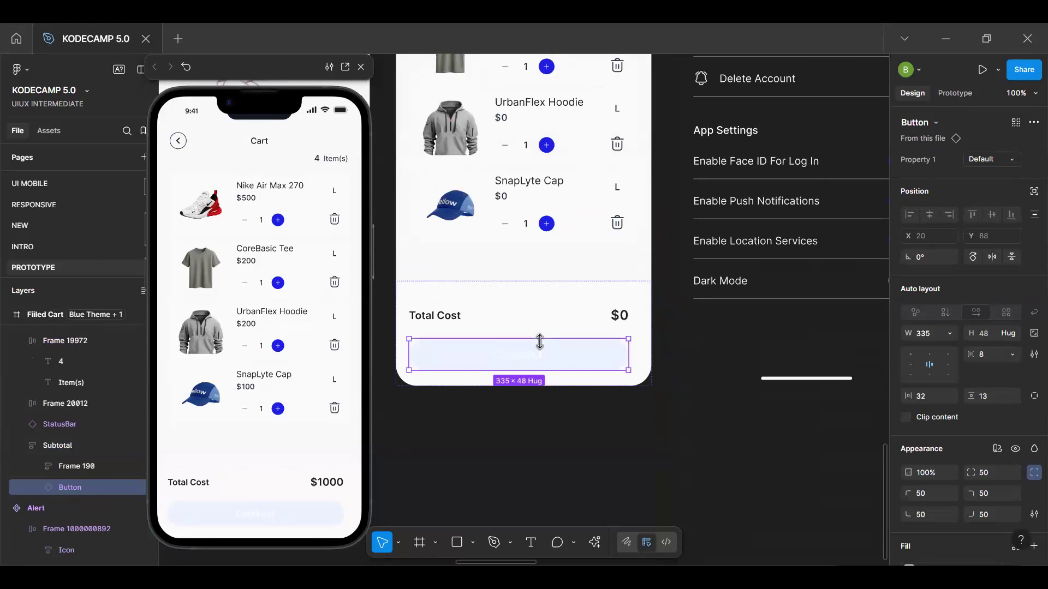
pyautogui.scroll(6, 535, 318)
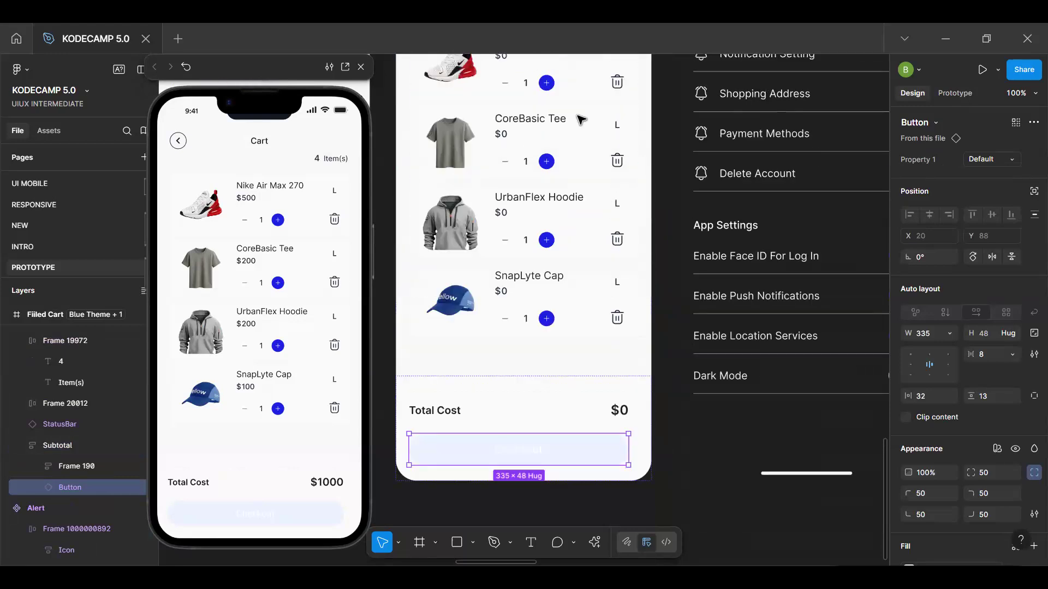
pyautogui.scroll(-1, 581, 120)
pyautogui.scroll(-3, 580, 120)
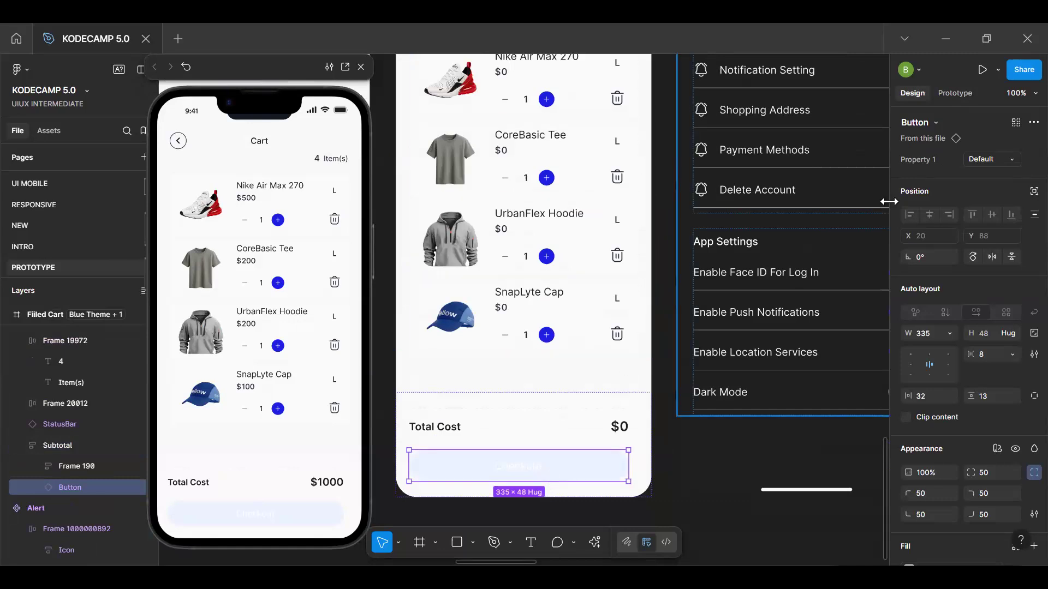
# Go to the Checkout button's main component and examine its Default, Active and Disabled variants
pyautogui.click(930, 142)
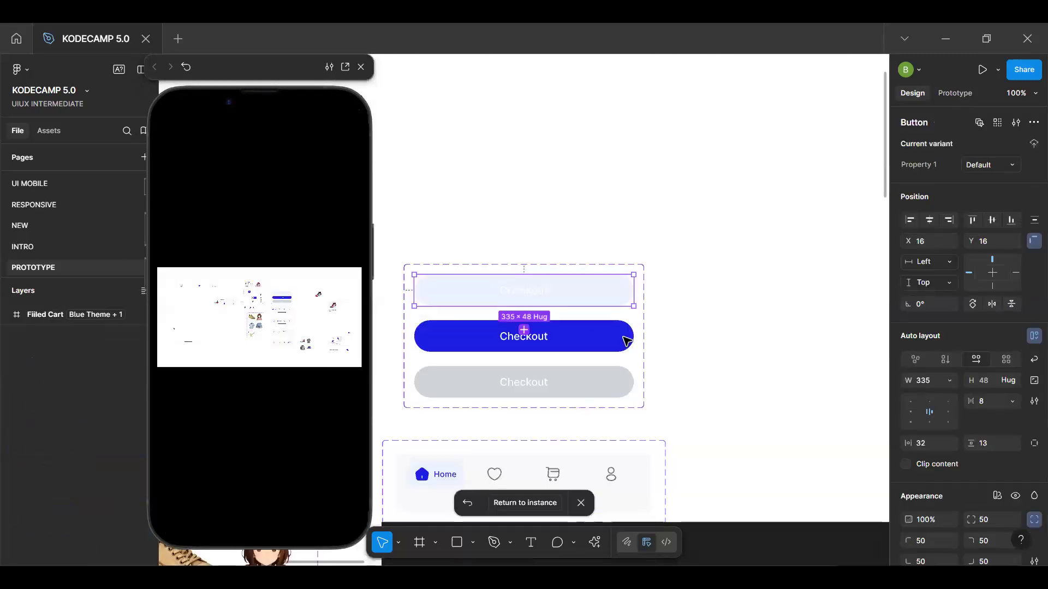
pyautogui.scroll(-1, 592, 393)
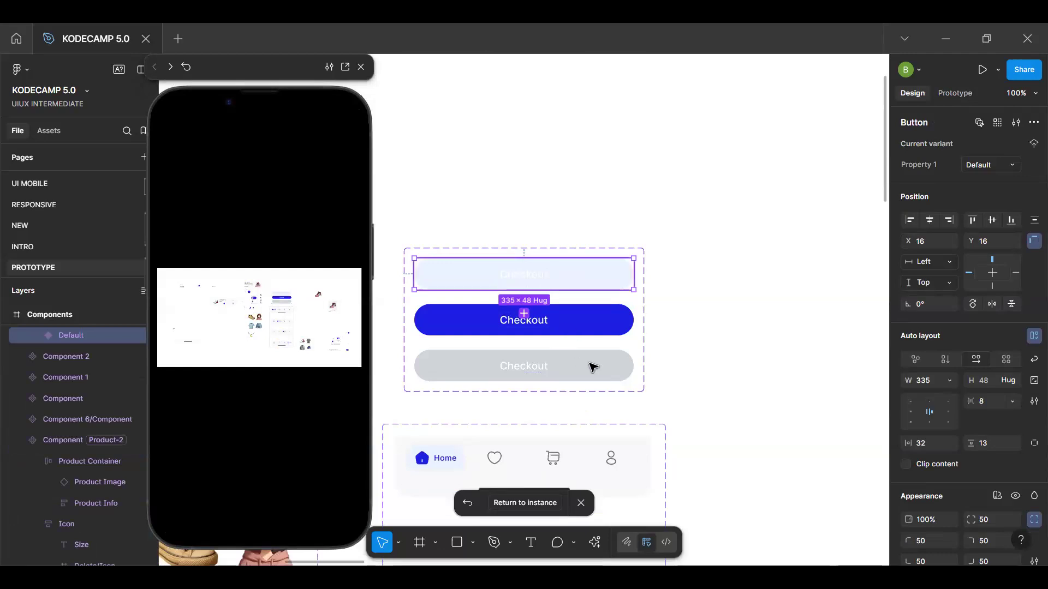
pyautogui.click(599, 340)
pyautogui.click(597, 367)
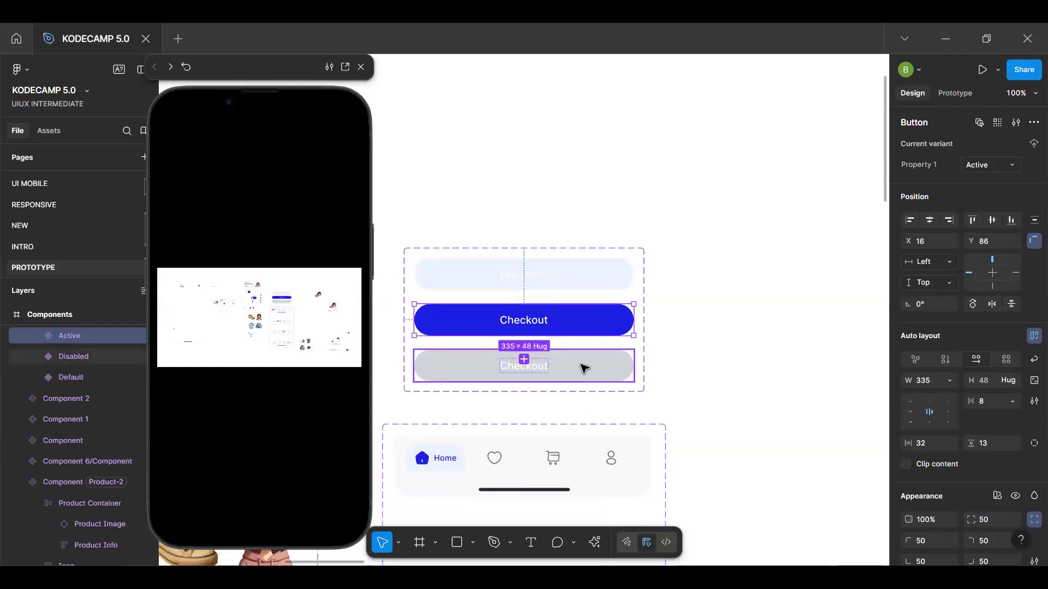
pyautogui.click(589, 281)
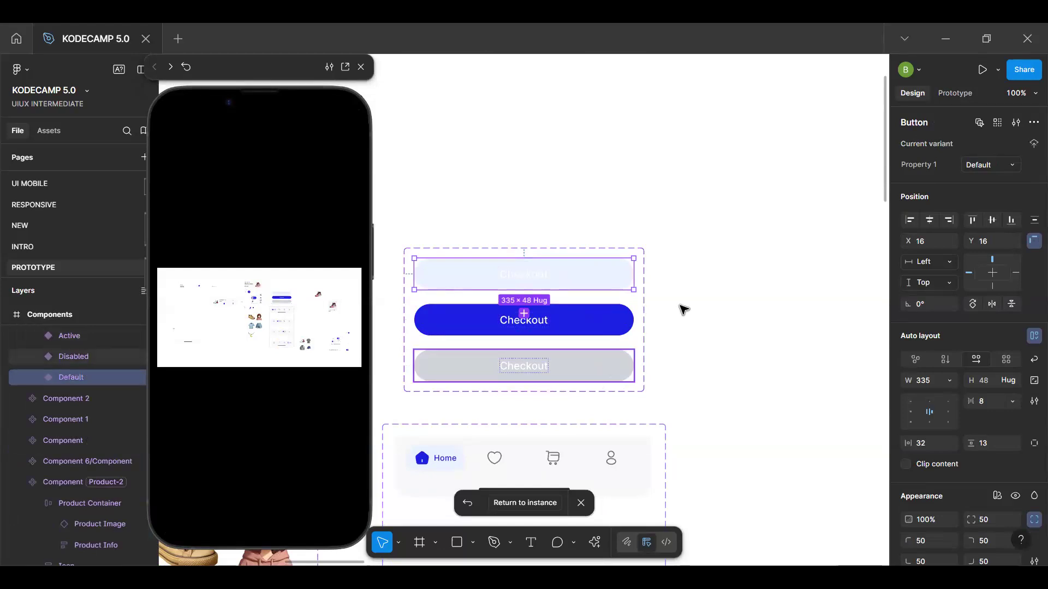
pyautogui.click(723, 310)
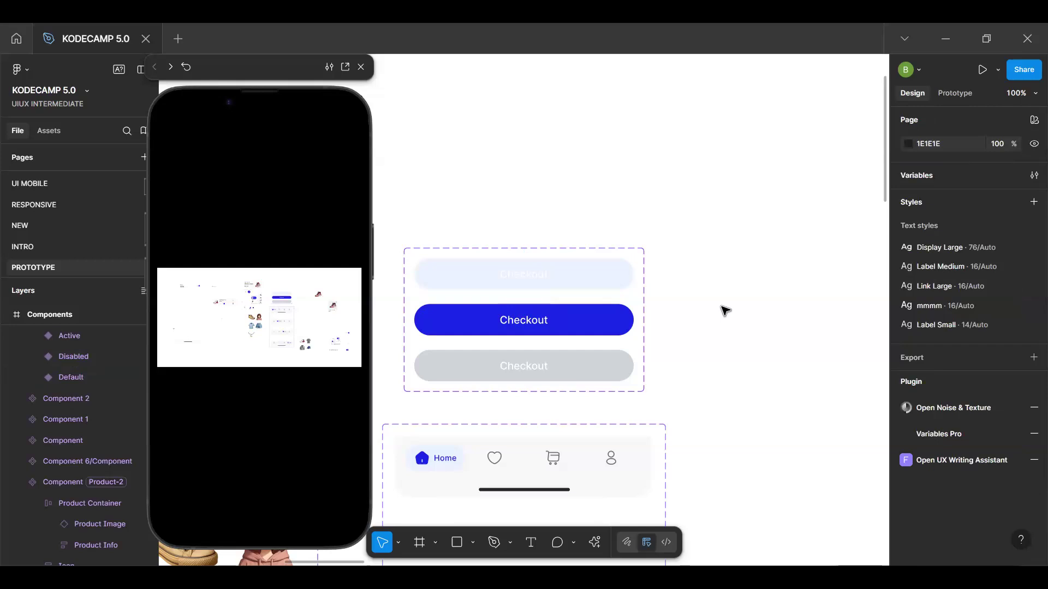
# Create a string variable named ButtonState in the Cart Variables collection
pyautogui.click(959, 93)
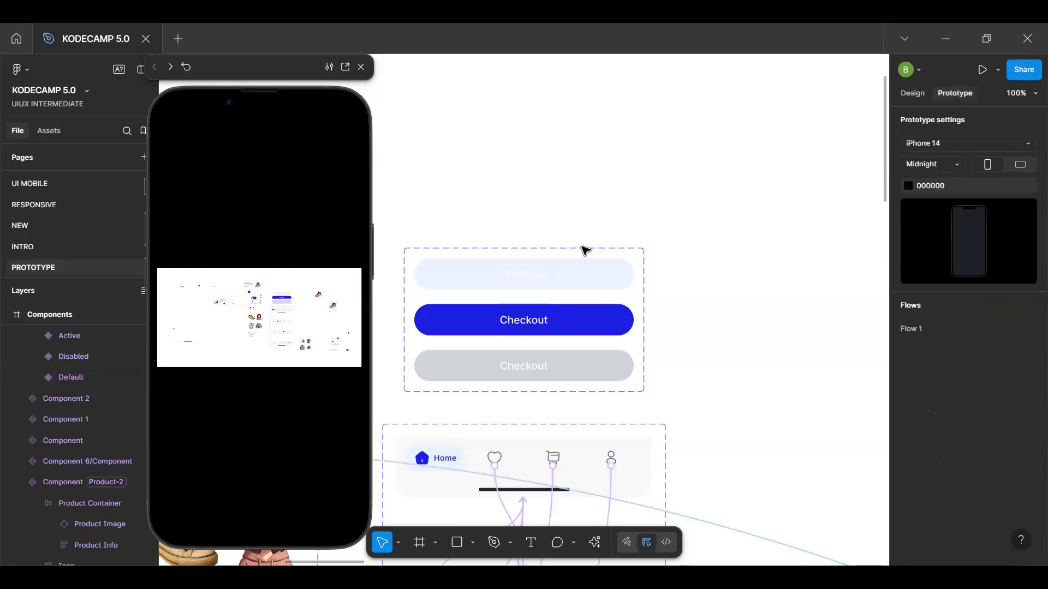
pyautogui.click(915, 93)
pyautogui.click(1033, 175)
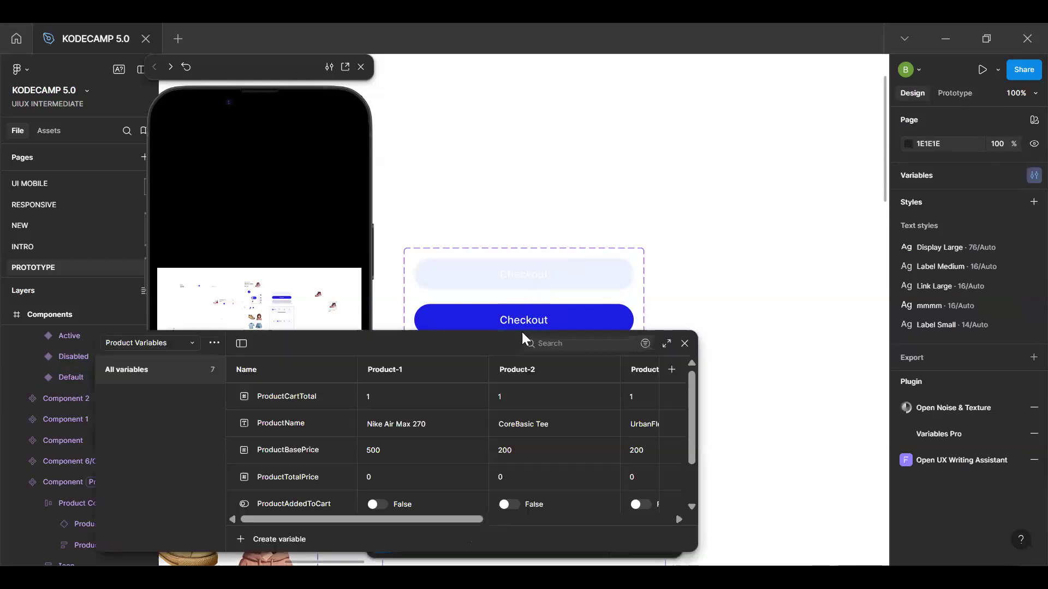
pyautogui.moveTo(456, 351); pyautogui.dragTo(572, 193)
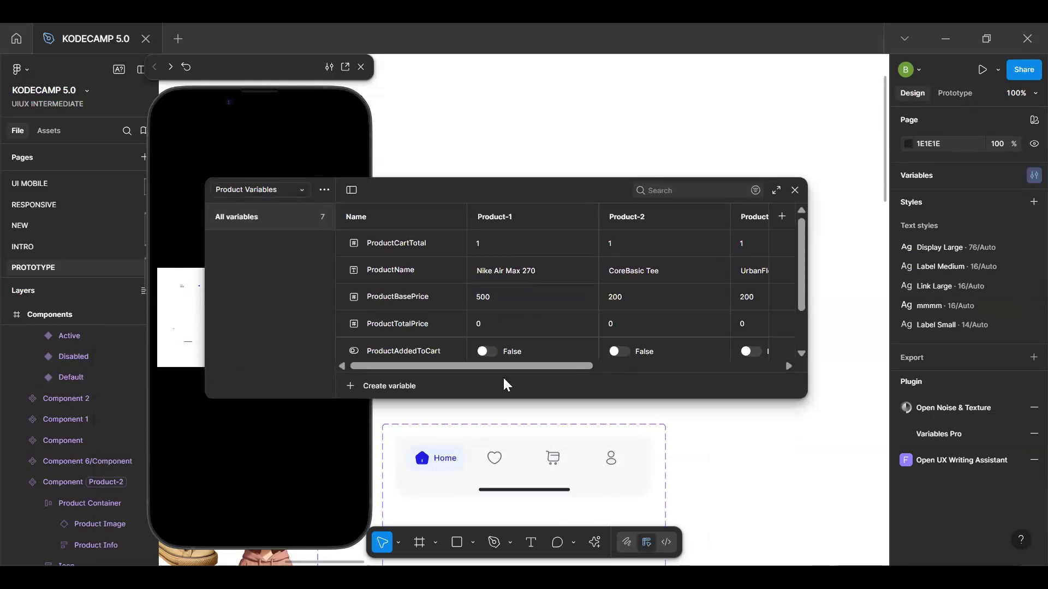
pyautogui.click(281, 191)
pyautogui.click(280, 206)
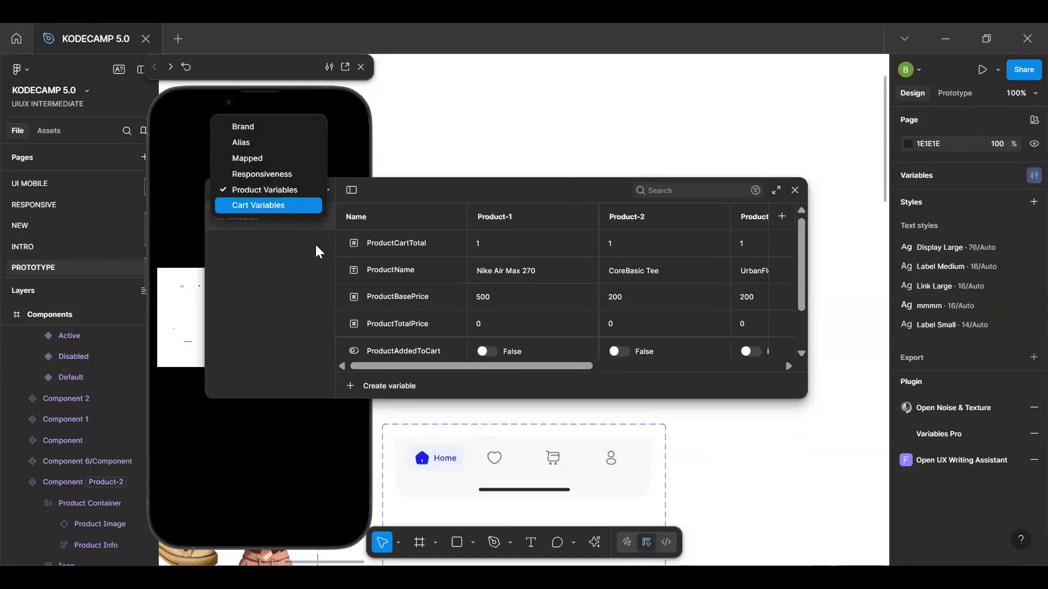
pyautogui.click(350, 384)
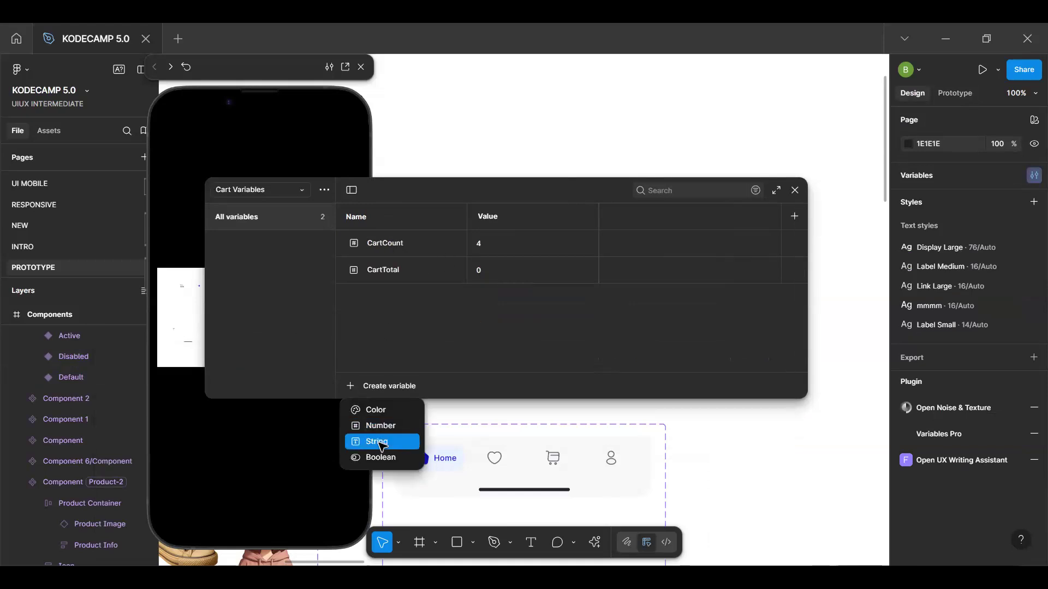
pyautogui.click(382, 441)
pyautogui.write('ButtonState')
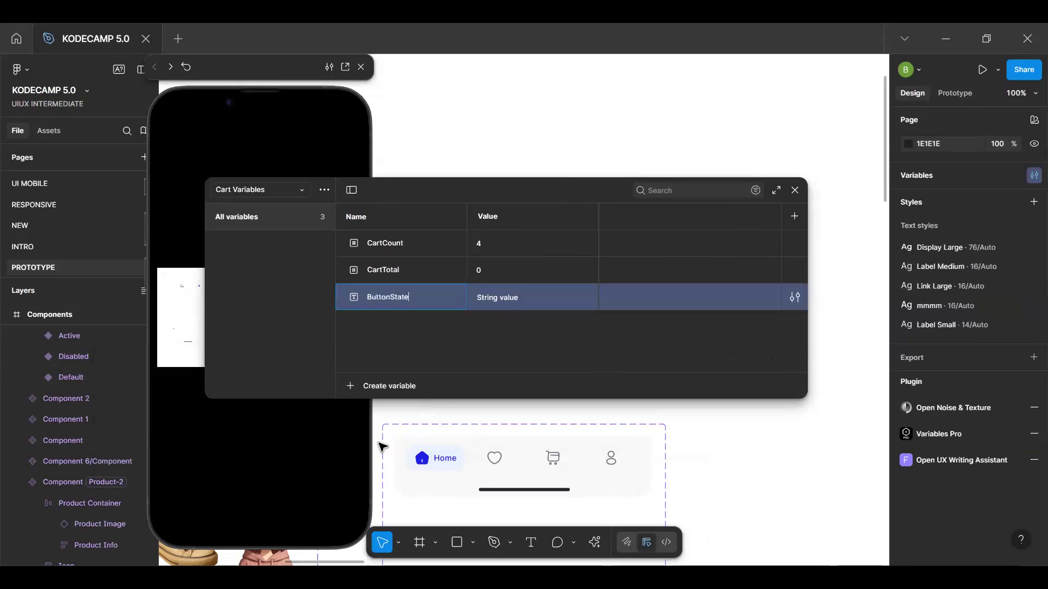
pyautogui.press('Return')
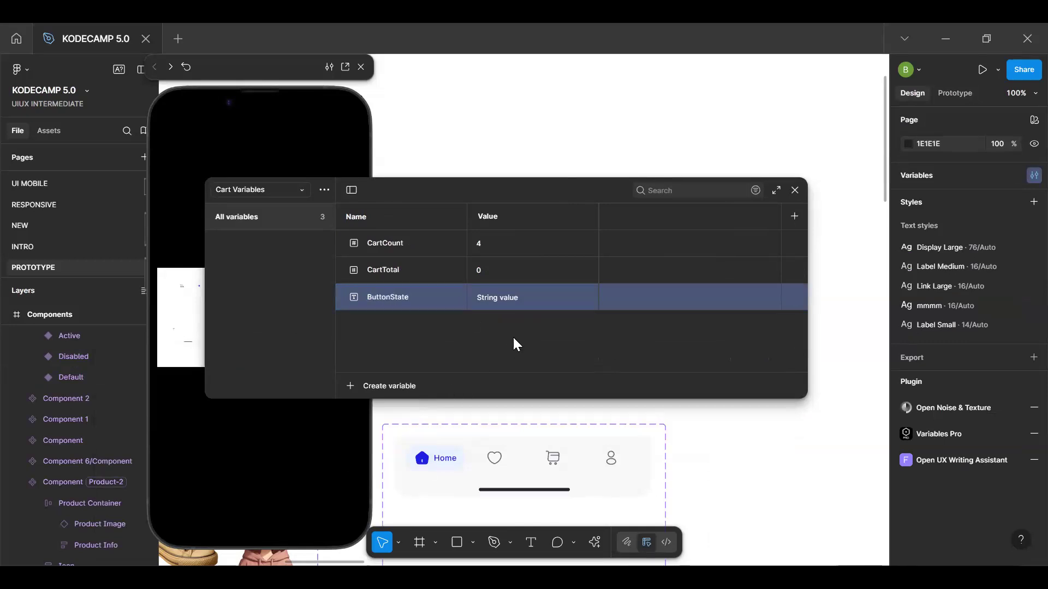
# Set the ButtonState variable's value to Default and close the variables window
pyautogui.click(520, 298)
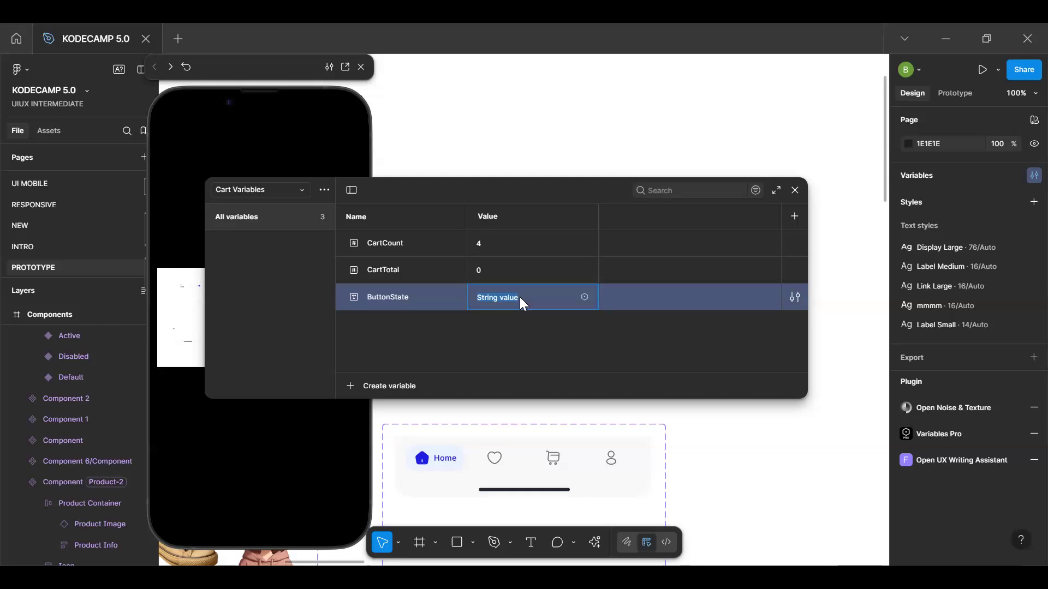
pyautogui.write('Default')
pyautogui.press('Return')
pyautogui.click(794, 192)
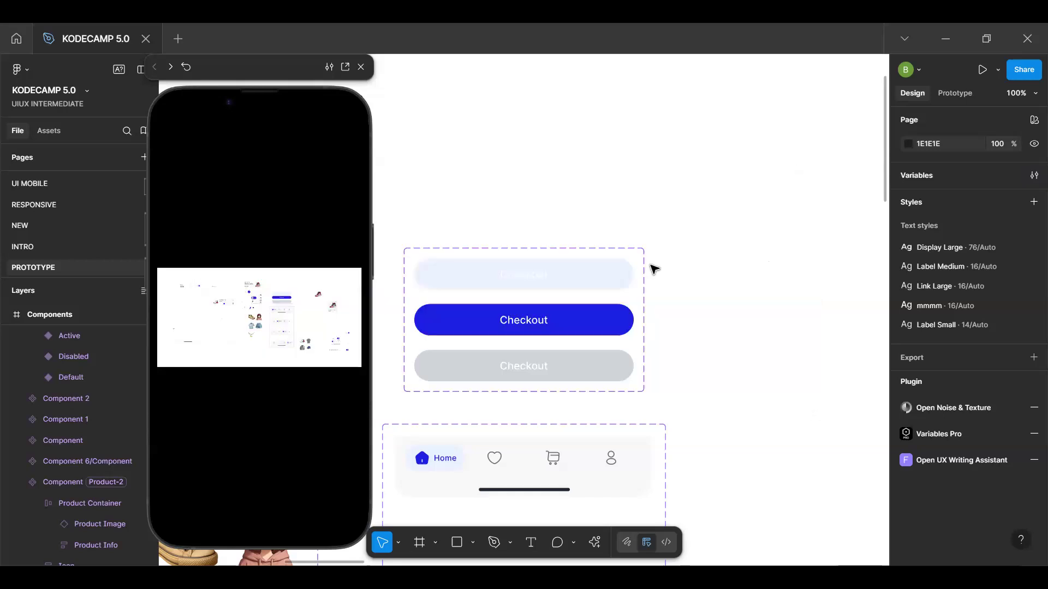
# Return from the Default variant to the Checkout button instance in the Filled Cart to check its variant property
pyautogui.scroll(-1, 599, 298)
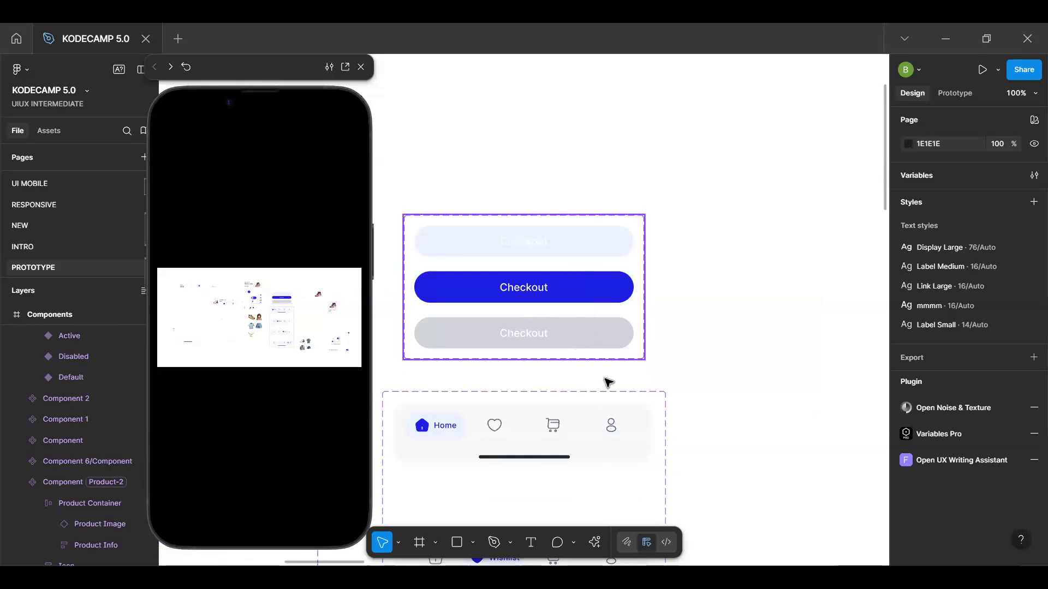
pyautogui.click(561, 252)
pyautogui.click(545, 512)
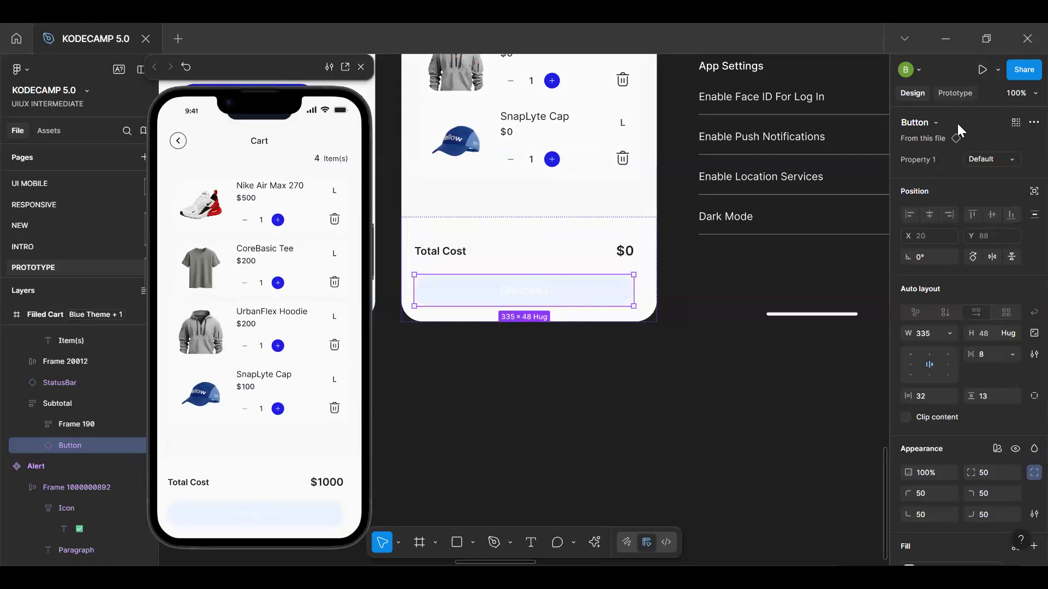
# Rename the Checkout button component set's variant property from Property 1 to State
pyautogui.click(908, 141)
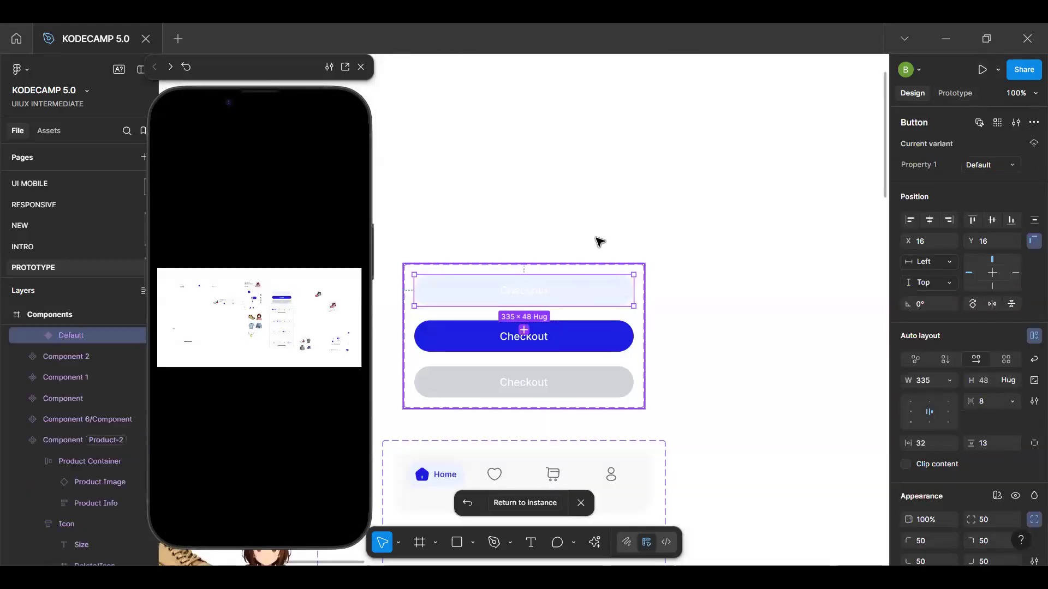
pyautogui.press('Escape')
pyautogui.doubleClick(937, 167)
pyautogui.write('Sa')
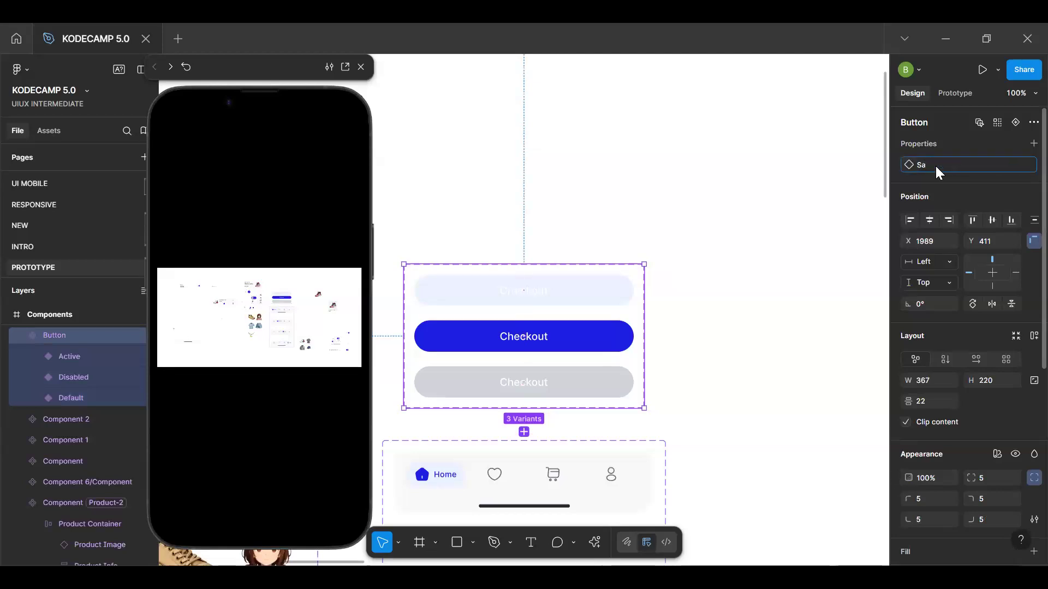
pyautogui.press('BackSpace')
pyautogui.write('tate')
pyautogui.press('Return')
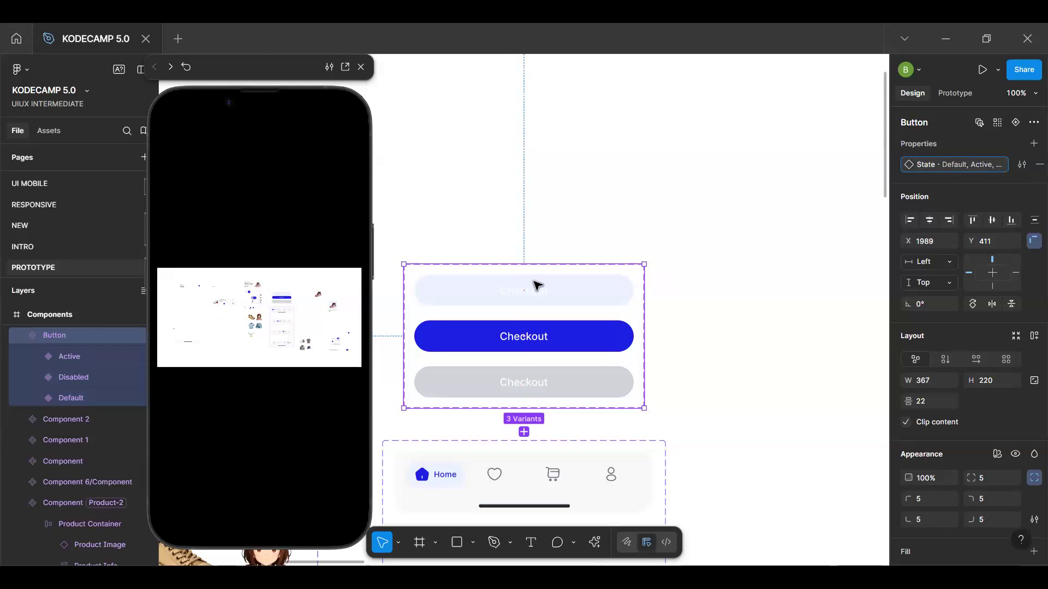
# Bind the State property of the Filled Cart's Checkout button instance to the ButtonState variable
pyautogui.click(560, 302)
pyautogui.click(529, 503)
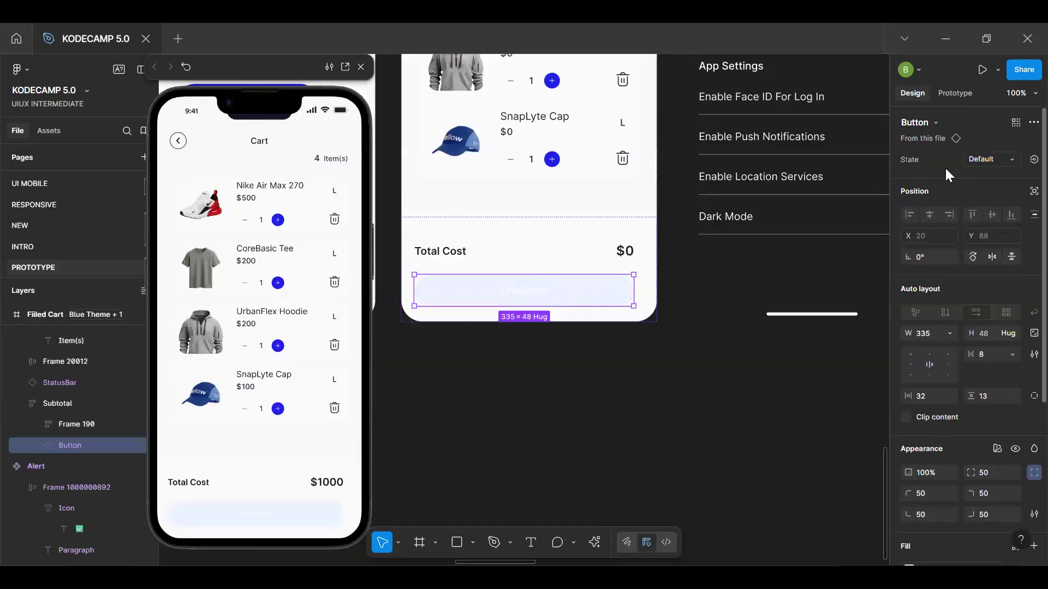
pyautogui.click(1033, 159)
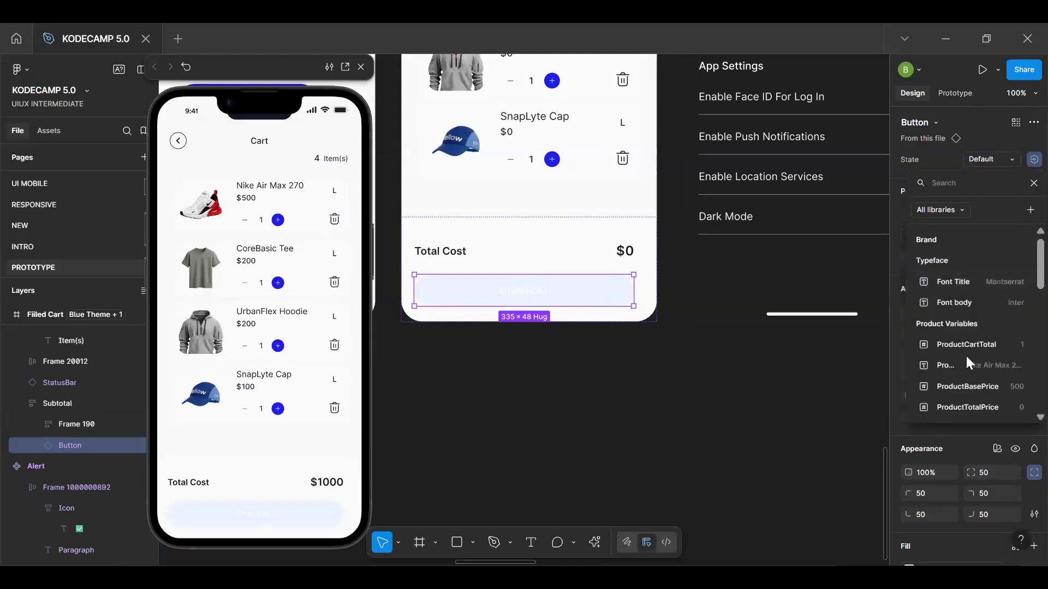
pyautogui.write('bu')
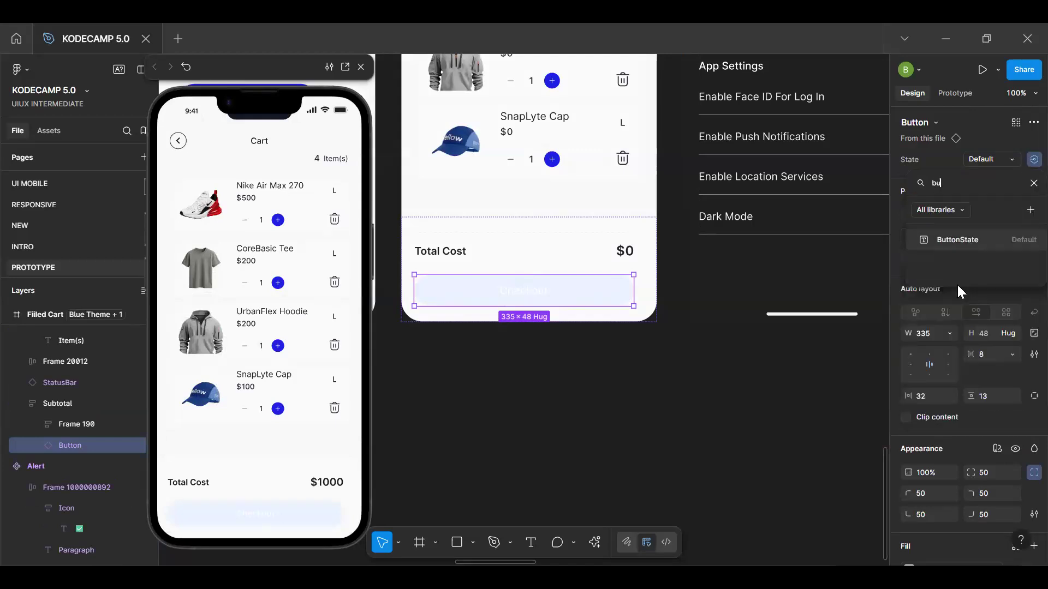
pyautogui.click(955, 240)
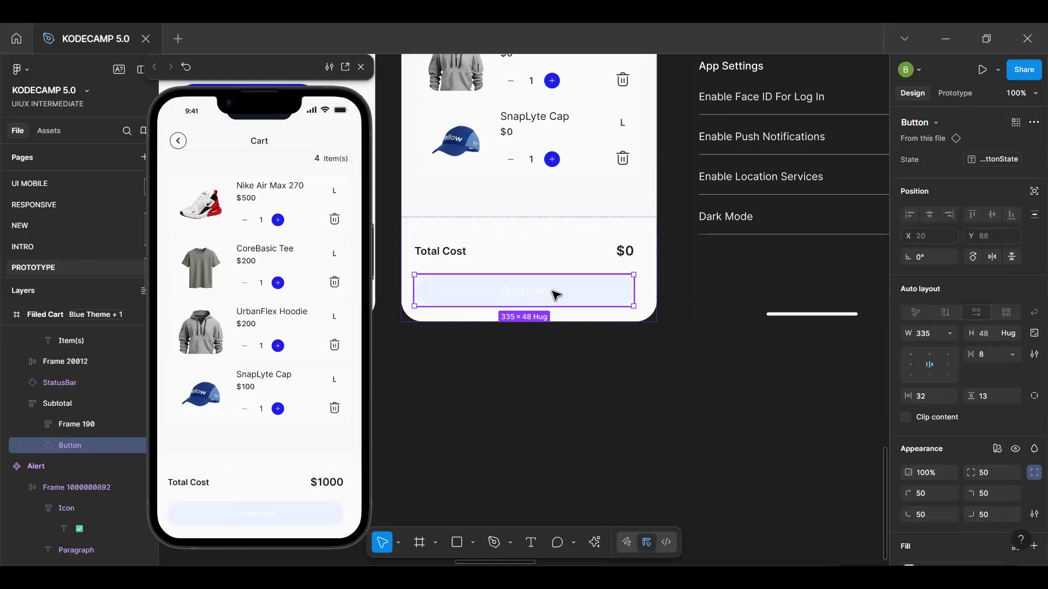
pyautogui.click(955, 94)
pyautogui.click(1033, 119)
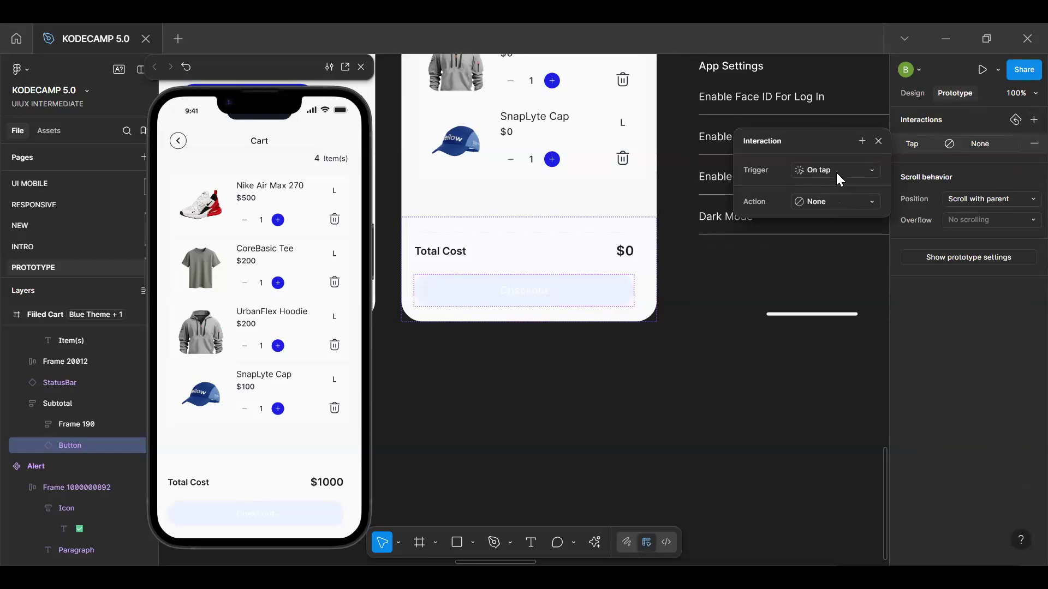
pyautogui.click(835, 203)
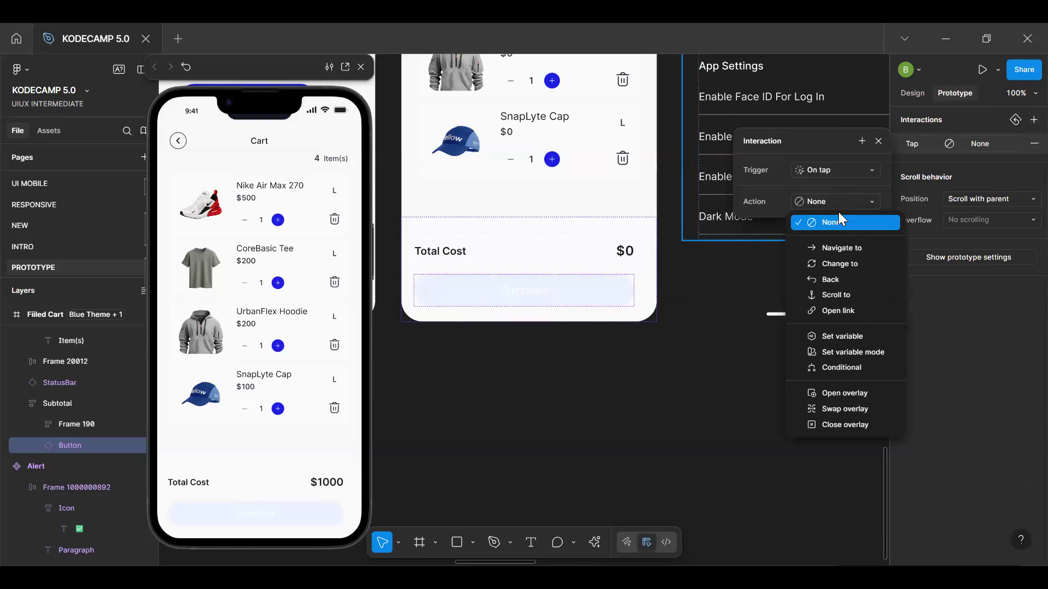
pyautogui.click(847, 339)
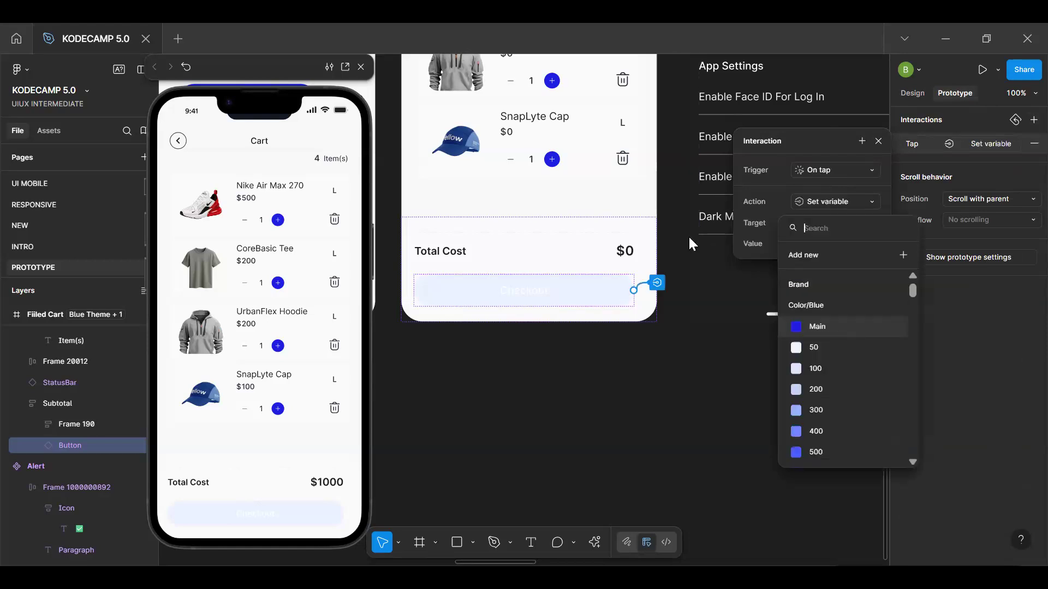
pyautogui.click(856, 200)
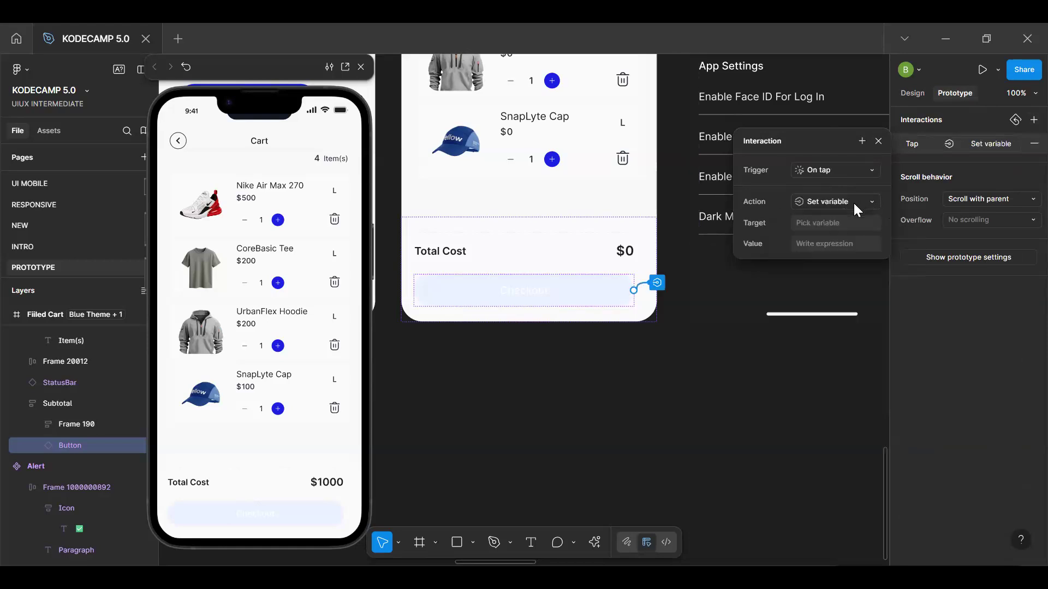
pyautogui.click(853, 201)
pyautogui.click(855, 235)
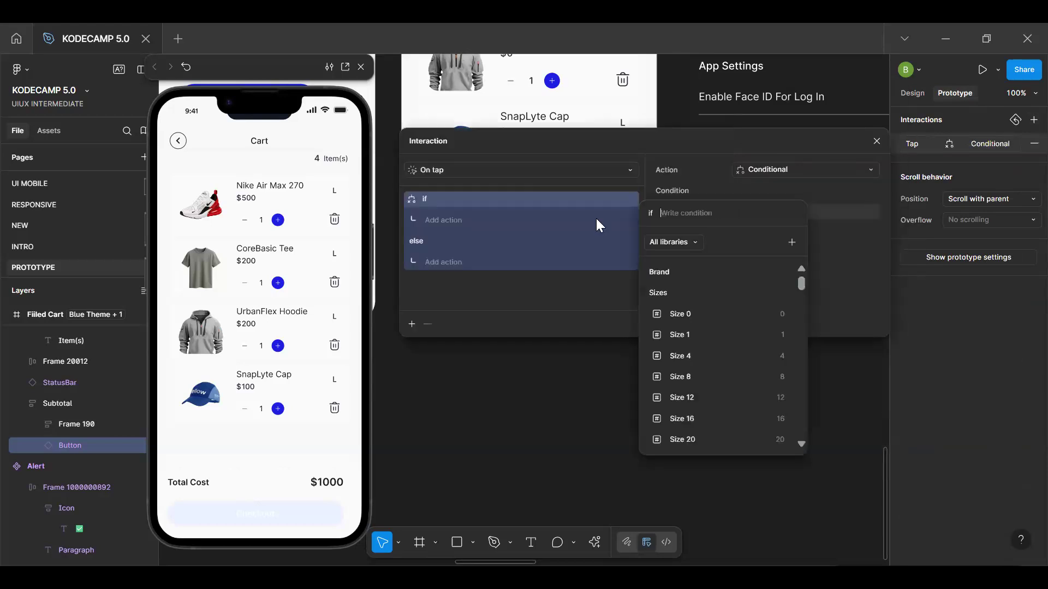
pyautogui.click(685, 212)
pyautogui.write('but')
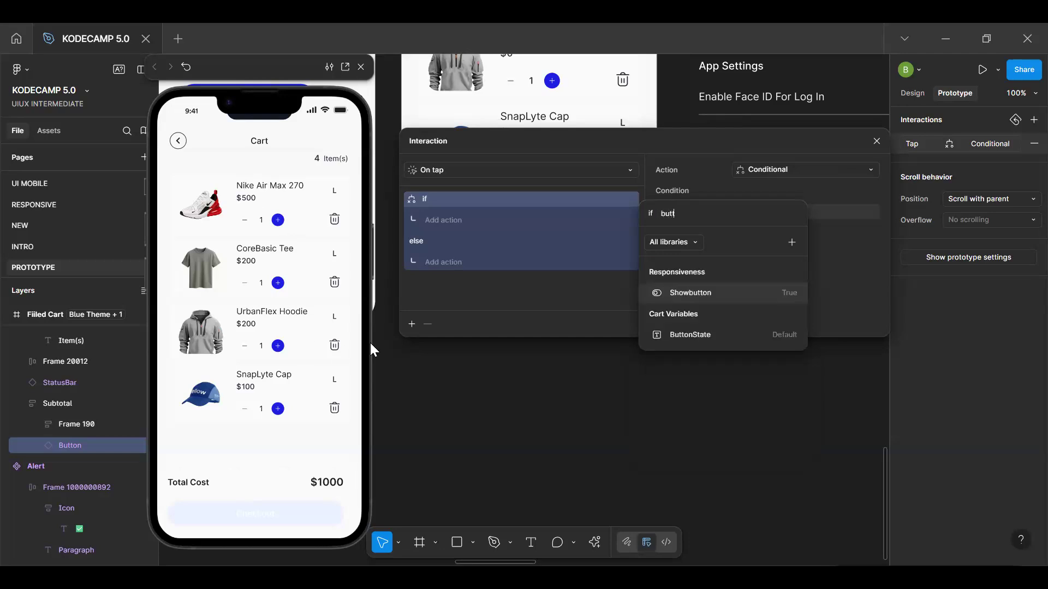
pyautogui.write('t')
pyautogui.click(694, 335)
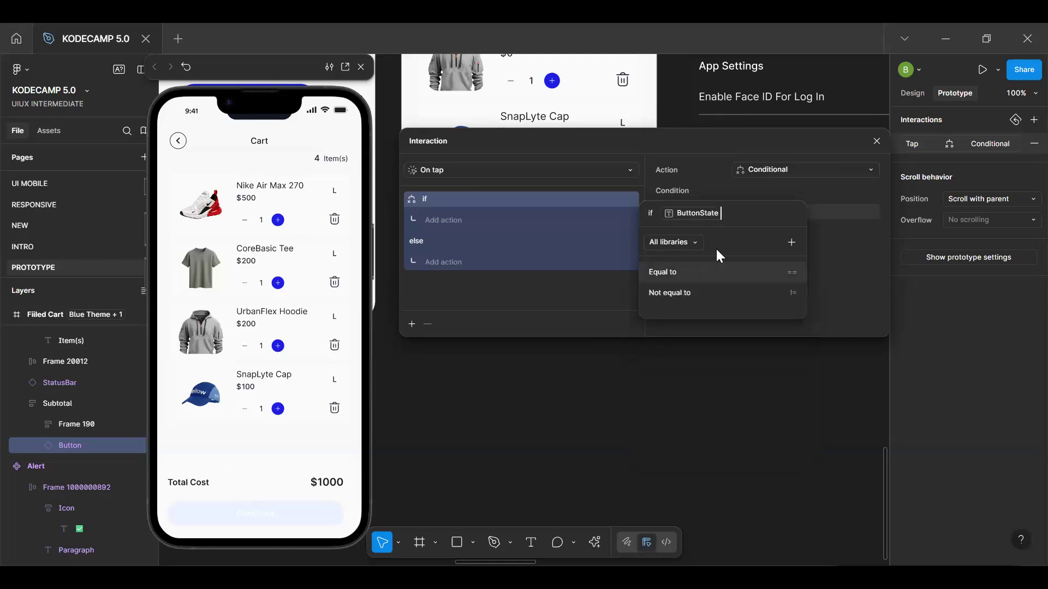
pyautogui.click(700, 271)
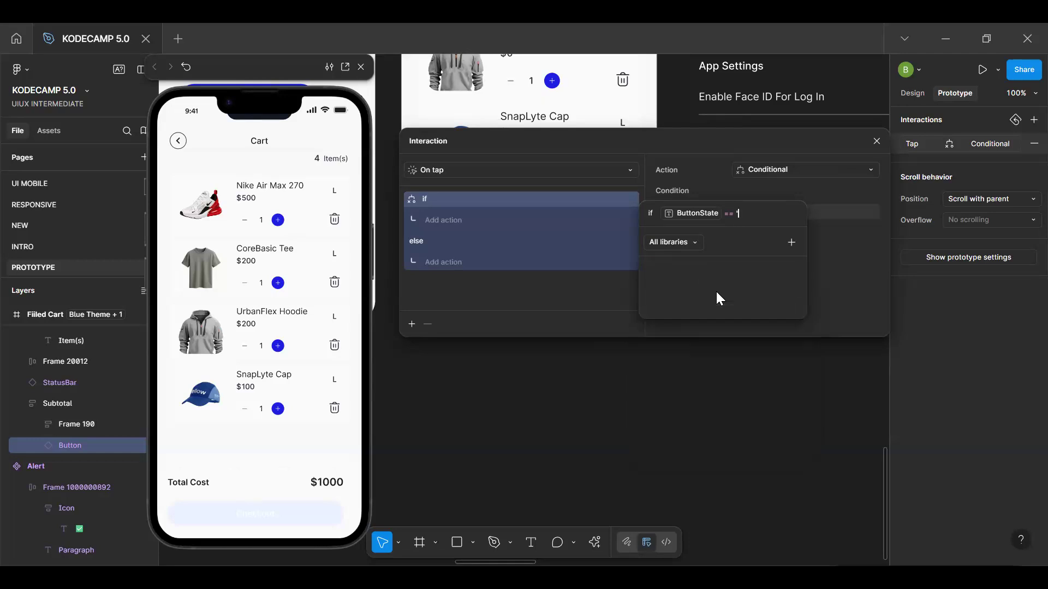
pyautogui.write('Active')
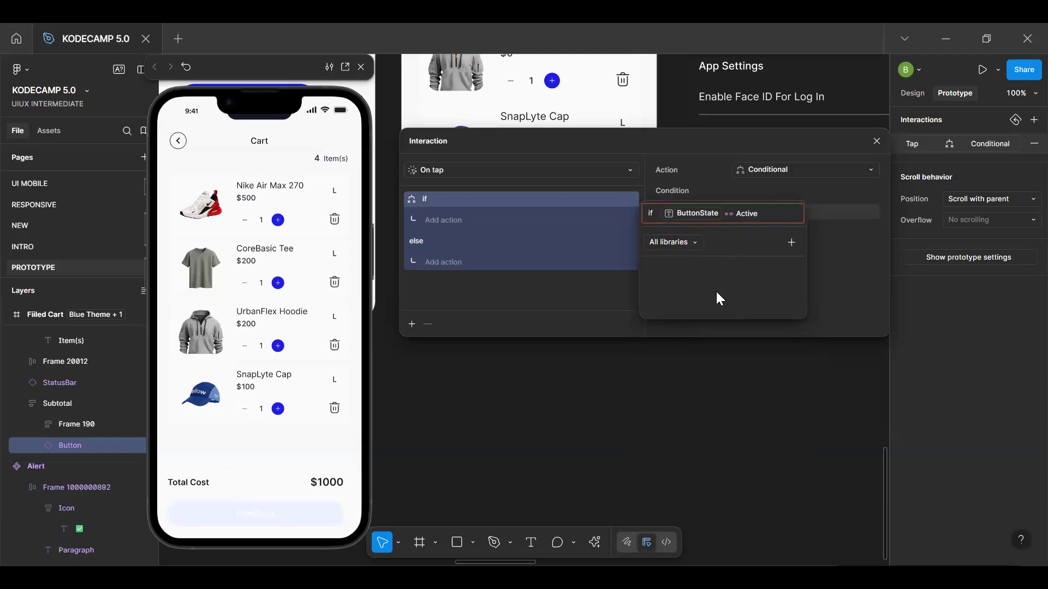
pyautogui.write('"')
pyautogui.press('Left')
pyautogui.press('Left')
pyautogui.press('Left')
pyautogui.press('Left')
pyautogui.press('Left')
pyautogui.press('Left')
pyautogui.write('"')
pyautogui.press('Return')
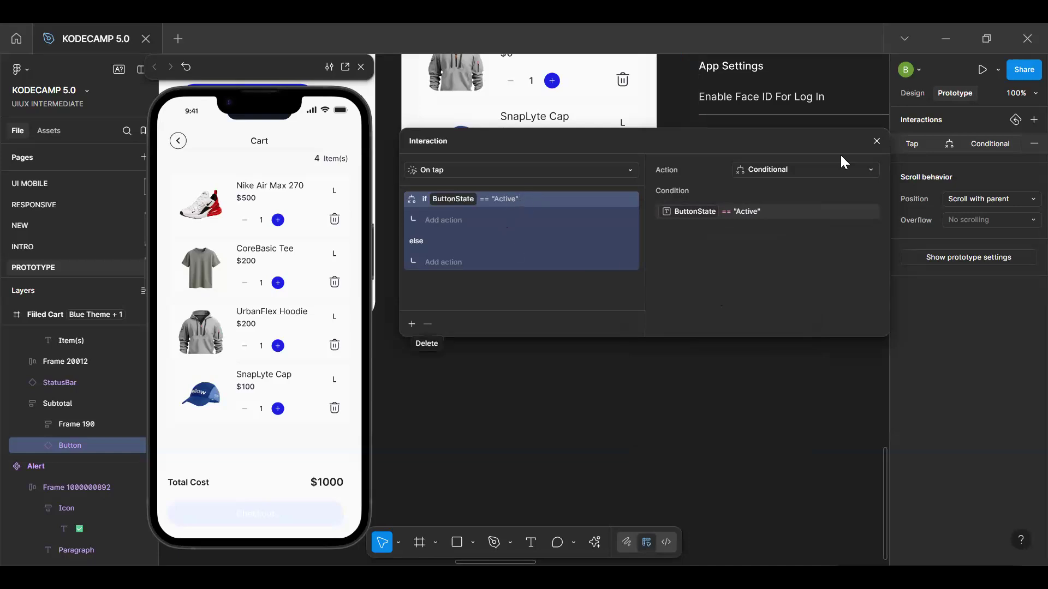
pyautogui.click(1033, 144)
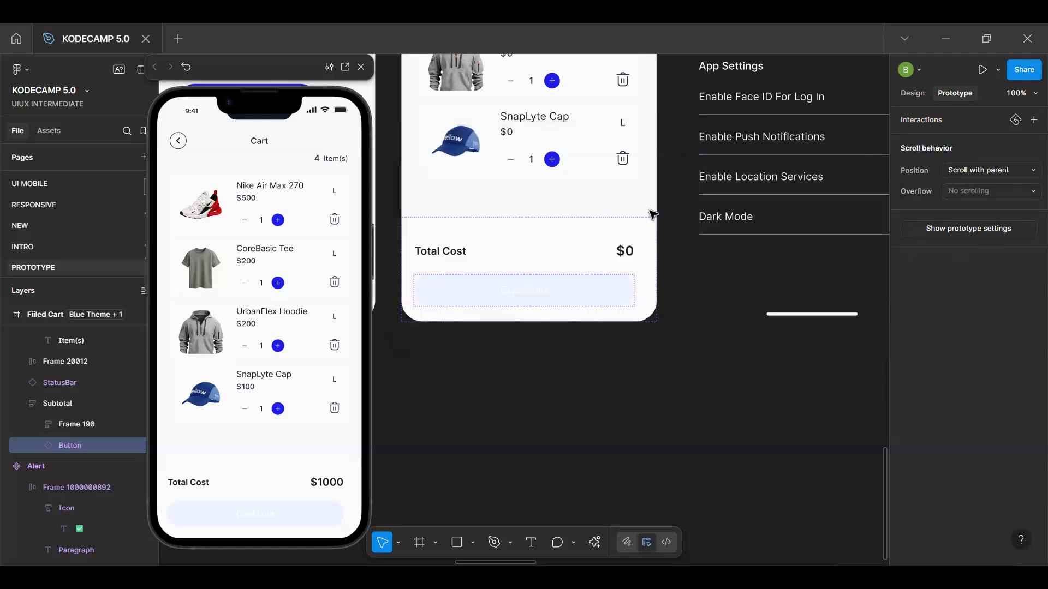
# Add an on-tap conditional interaction to the Filled Cart's Checkout button with the condition CartCount == 0
pyautogui.click(590, 299)
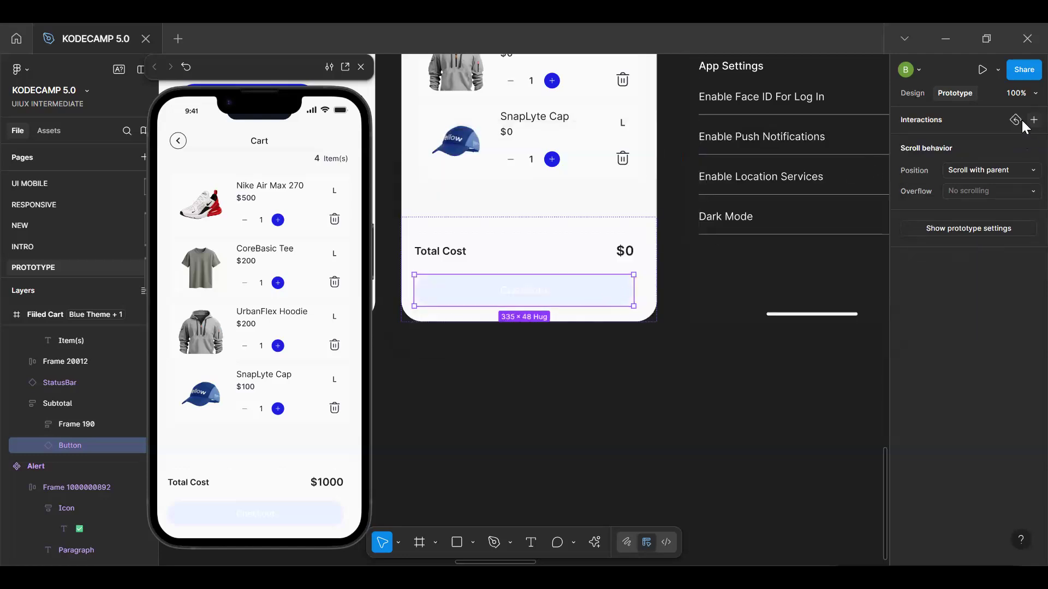
pyautogui.click(1028, 121)
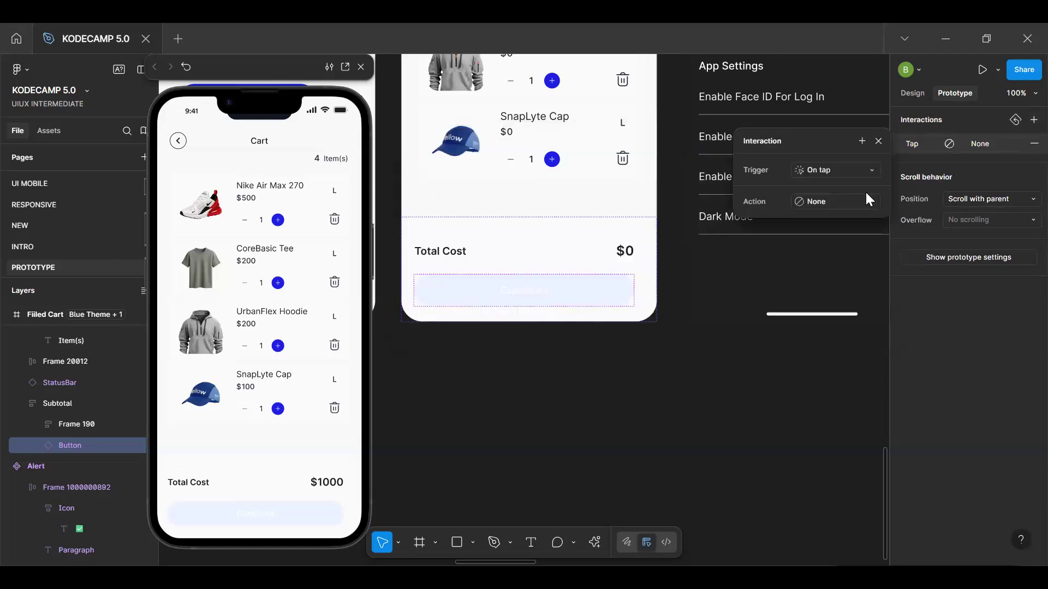
pyautogui.click(831, 202)
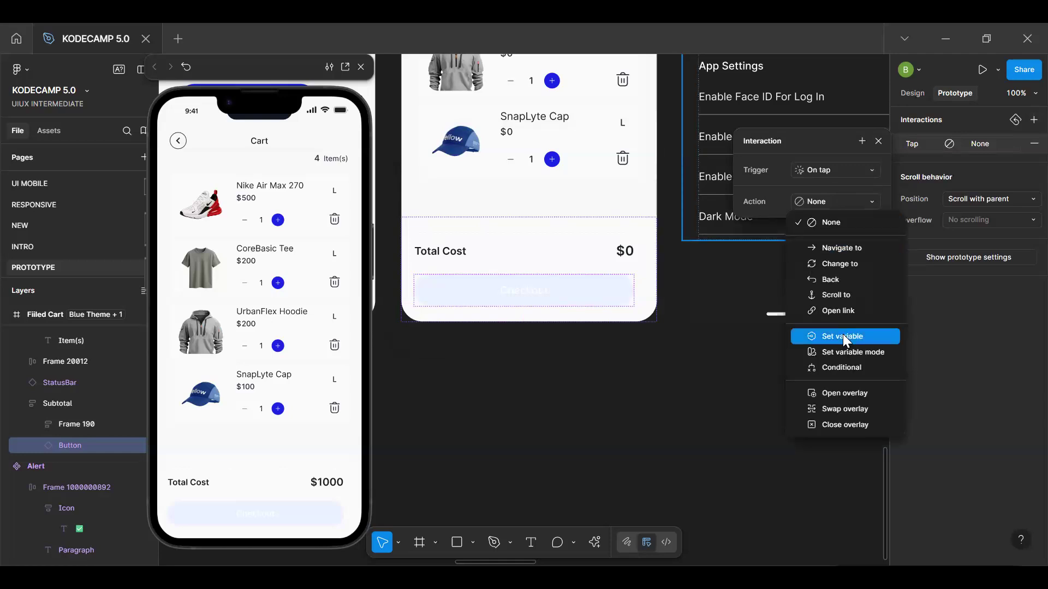
pyautogui.click(847, 368)
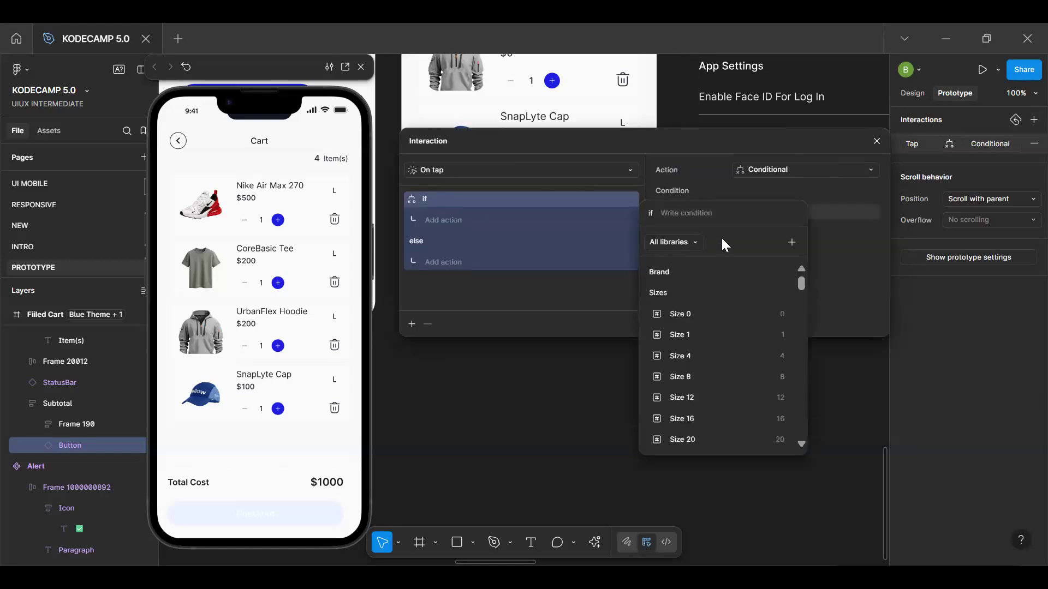
pyautogui.write('cart')
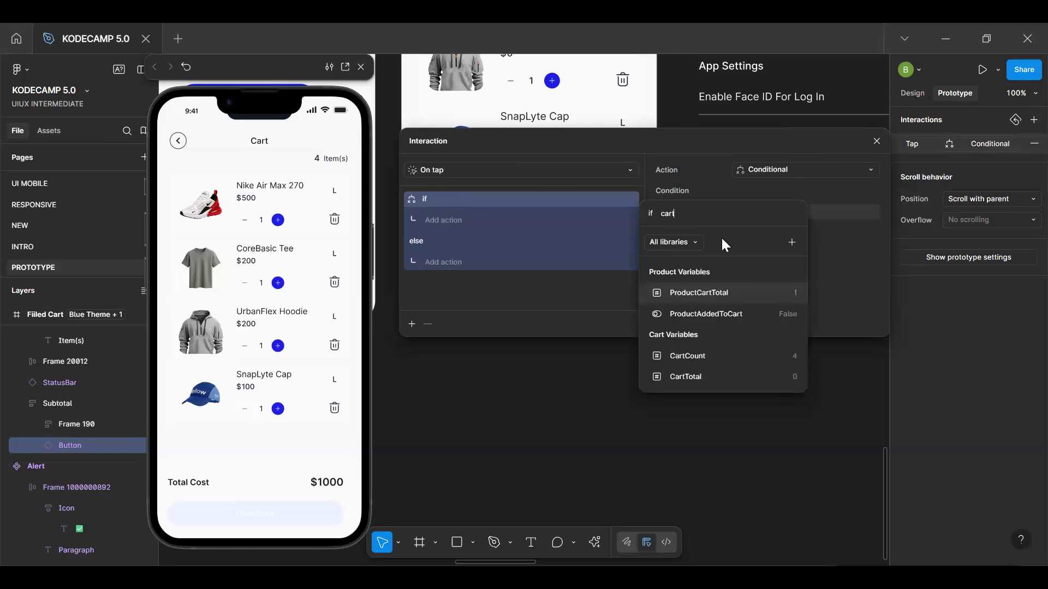
pyautogui.click(725, 359)
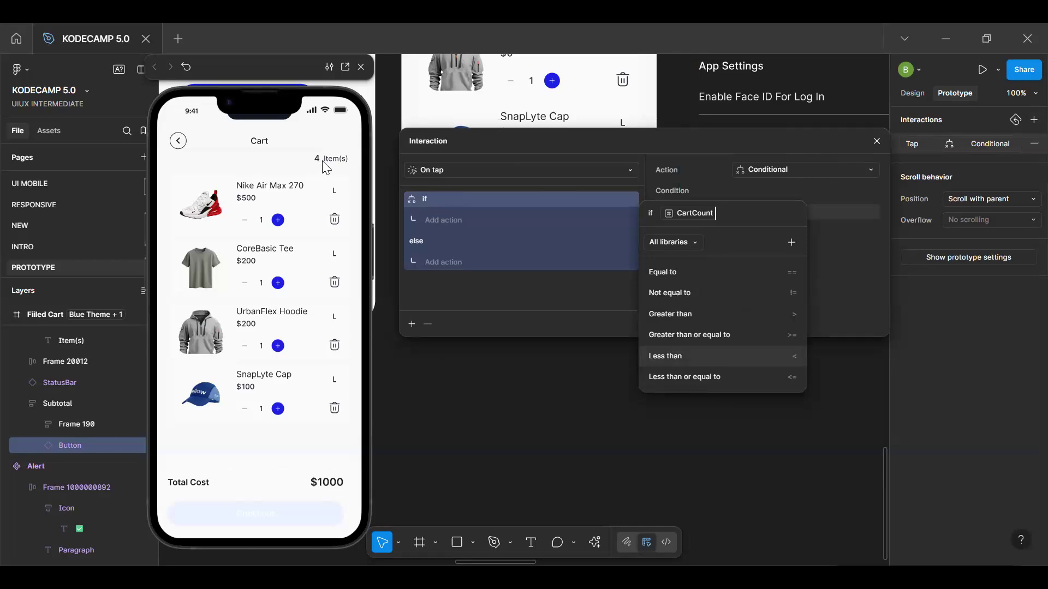
pyautogui.write('==')
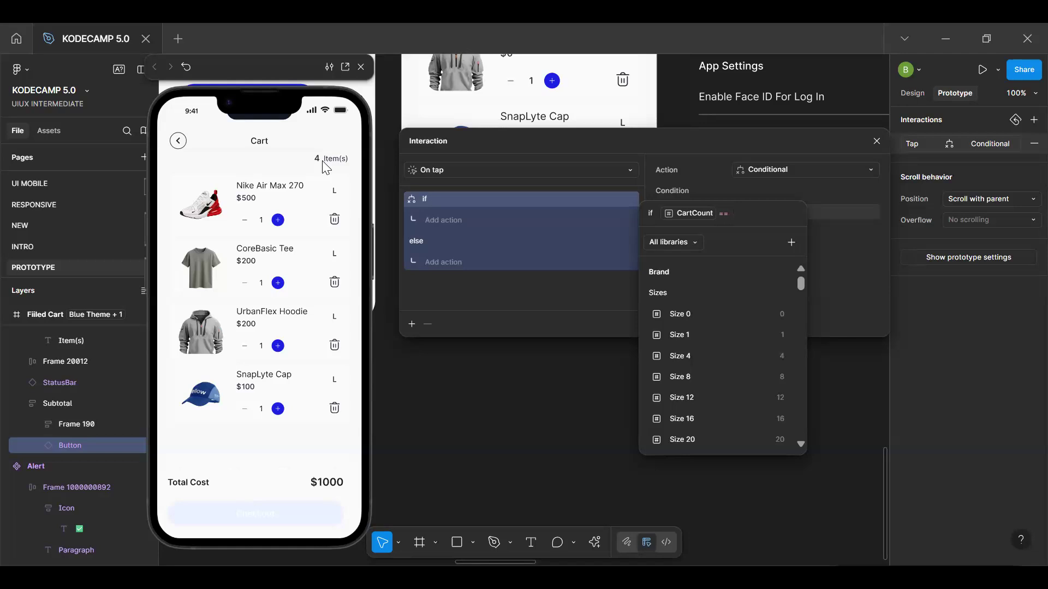
pyautogui.write('0')
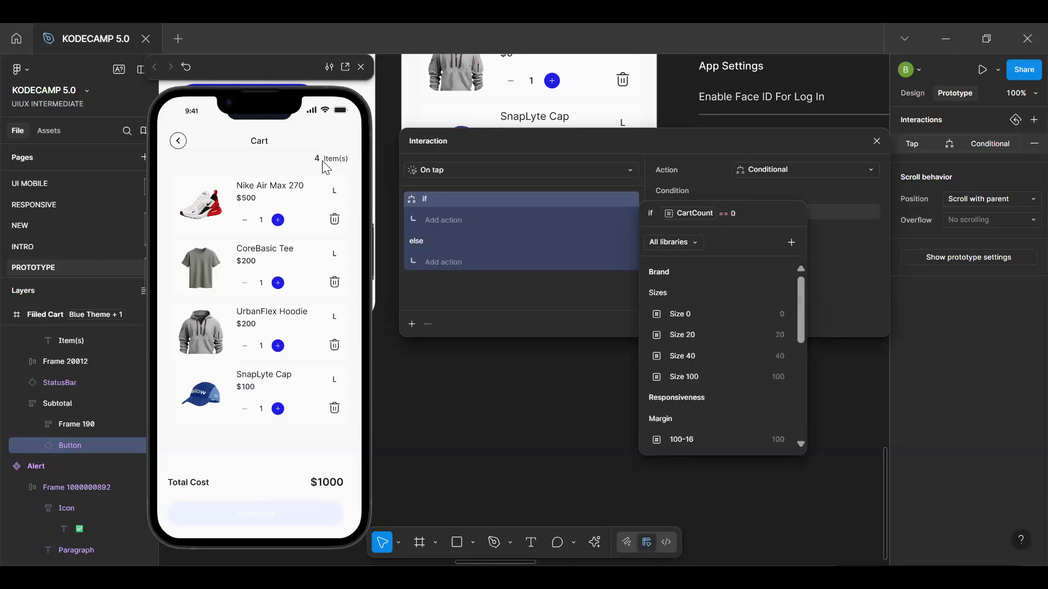
pyautogui.press('Return')
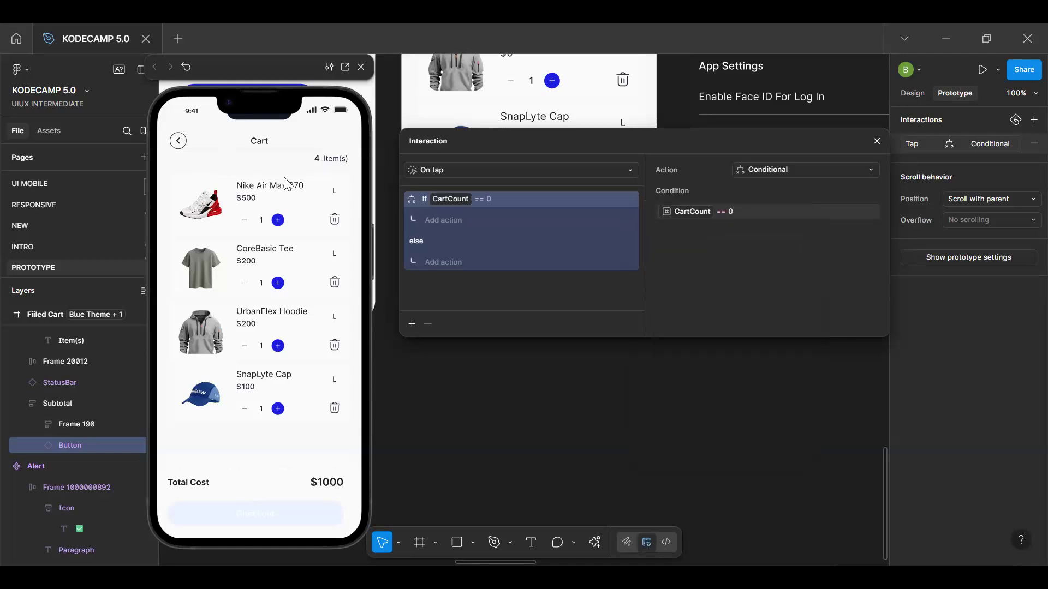
# Add a Set variable action under the CartCount condition that sets ButtonState to "Default"
pyautogui.click(444, 219)
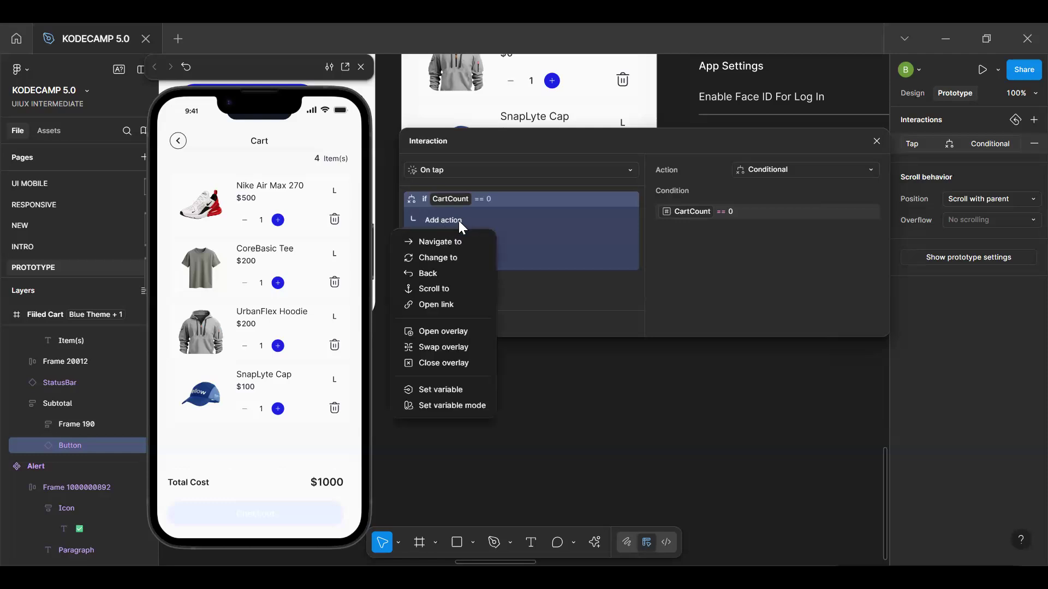
pyautogui.click(442, 389)
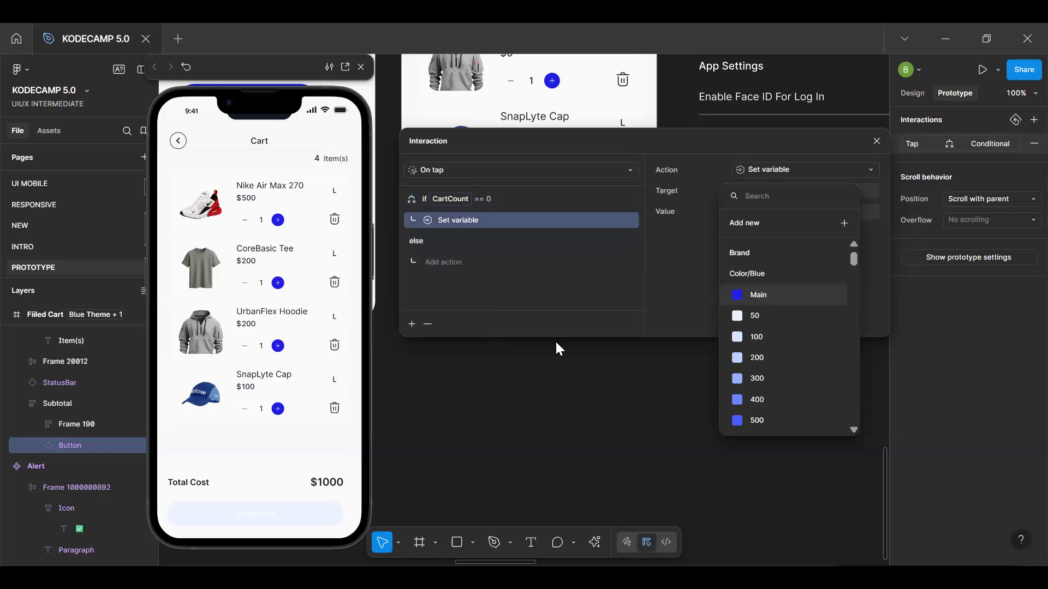
pyautogui.write('butt')
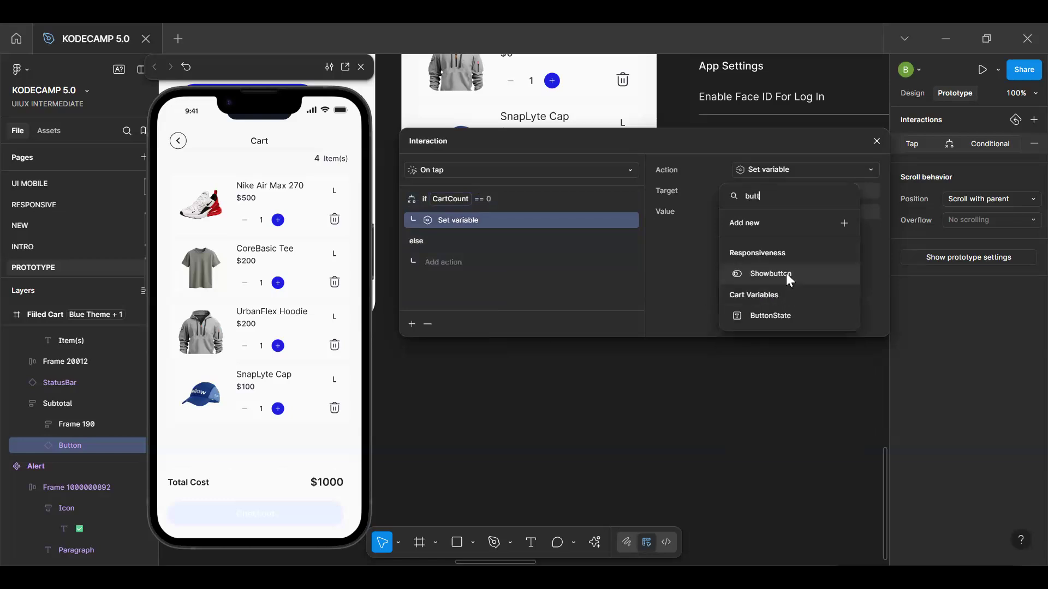
pyautogui.click(779, 316)
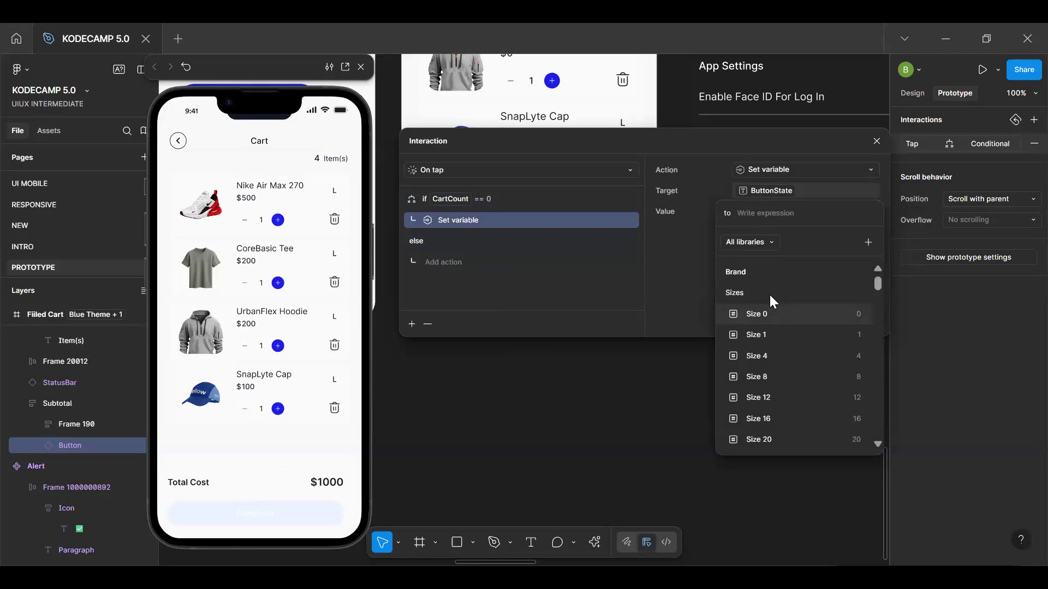
pyautogui.write("'")
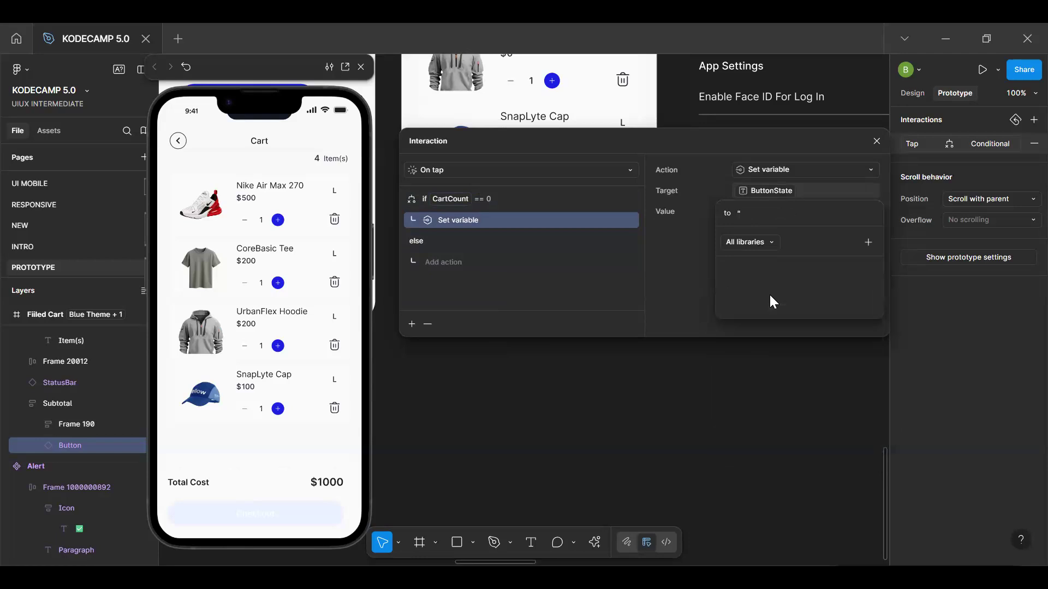
pyautogui.write('Defau')
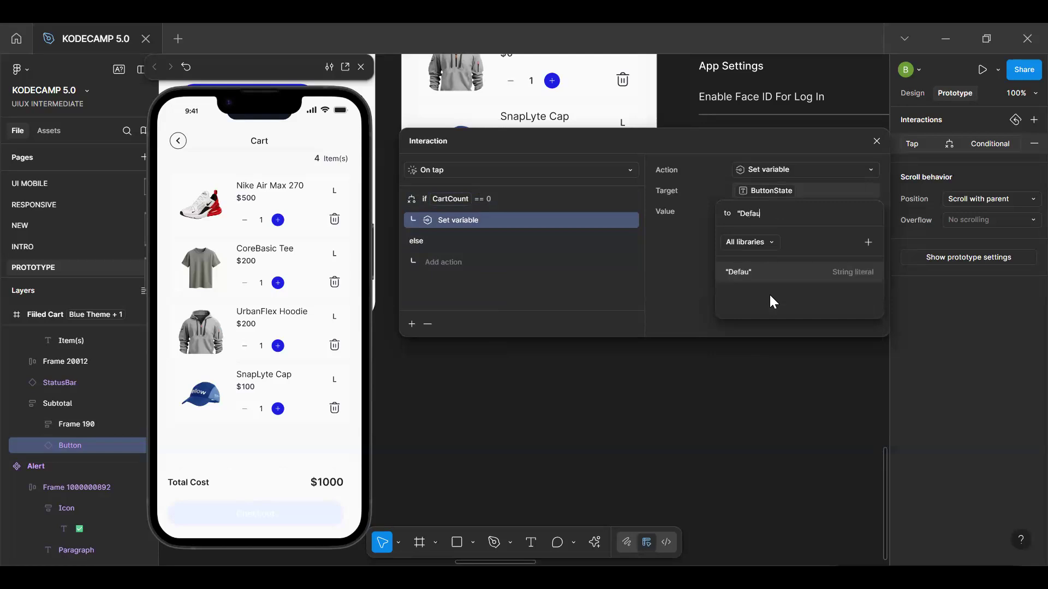
pyautogui.write('lt"')
pyautogui.press('Return')
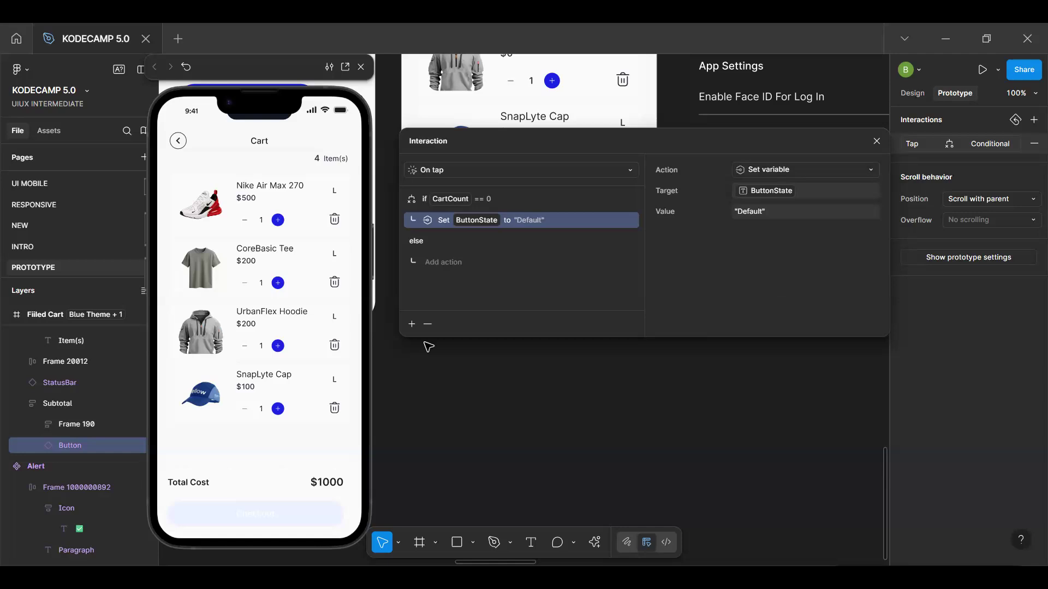
# Close the current prototype preview and reopen it from the Filled Cart frame
pyautogui.click(307, 447)
pyautogui.click(366, 64)
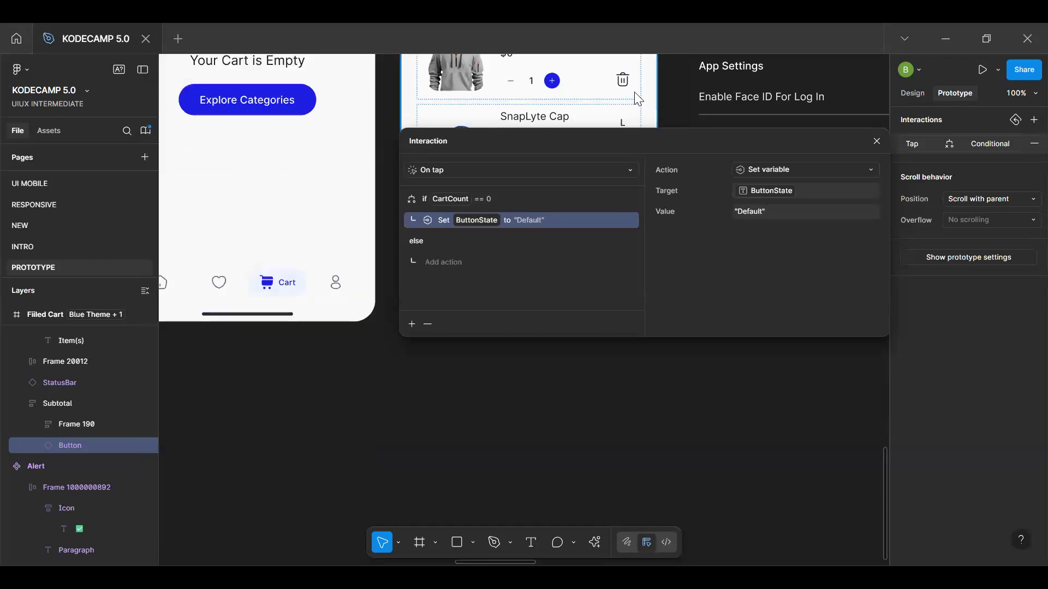
pyautogui.scroll(3, 646, 109)
pyautogui.scroll(2, 646, 109)
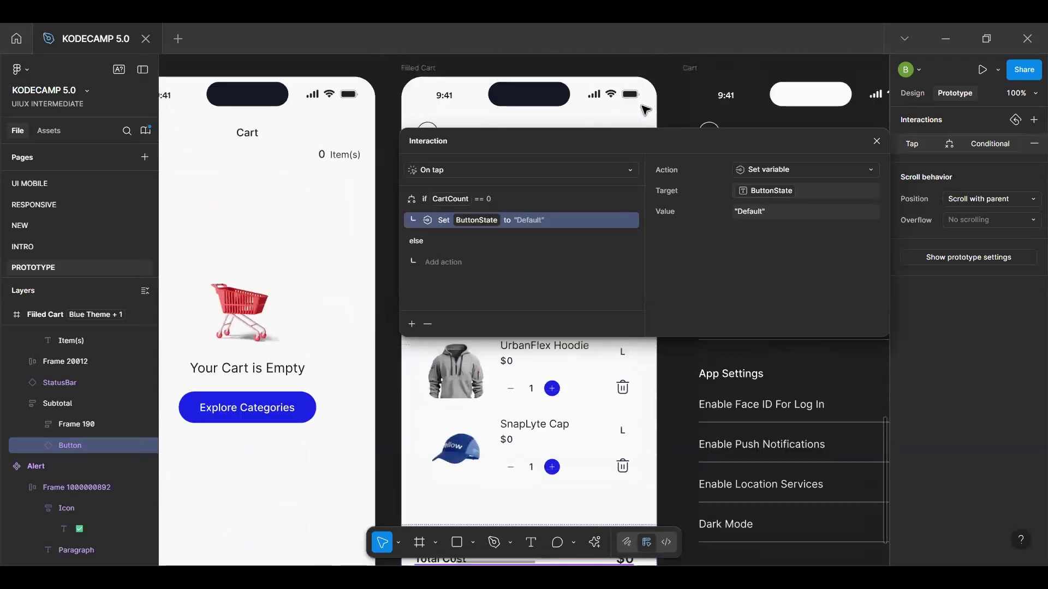
pyautogui.click(431, 67)
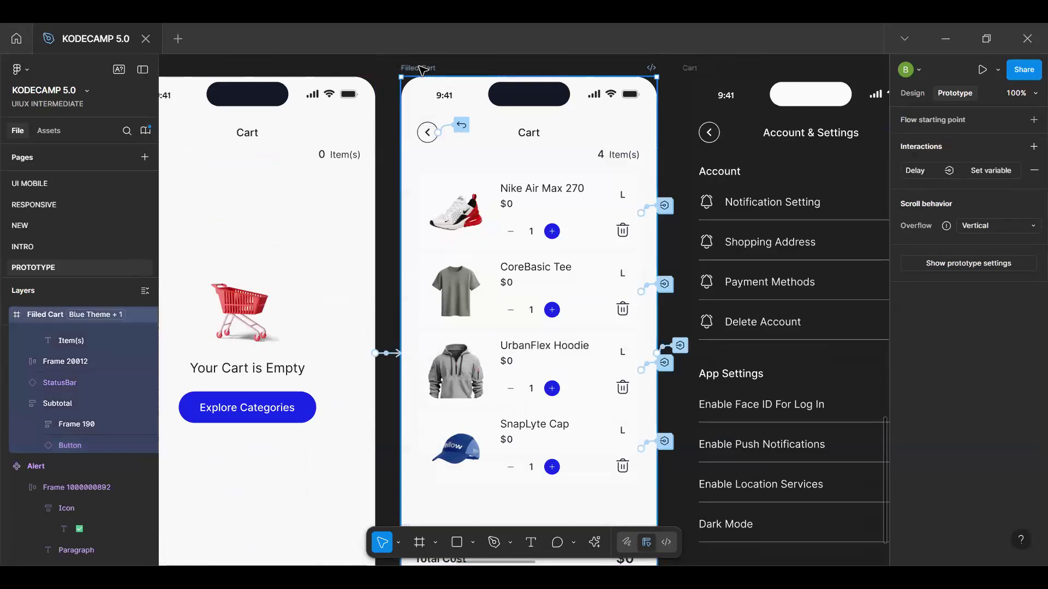
pyautogui.hotkey('shift', 'space')
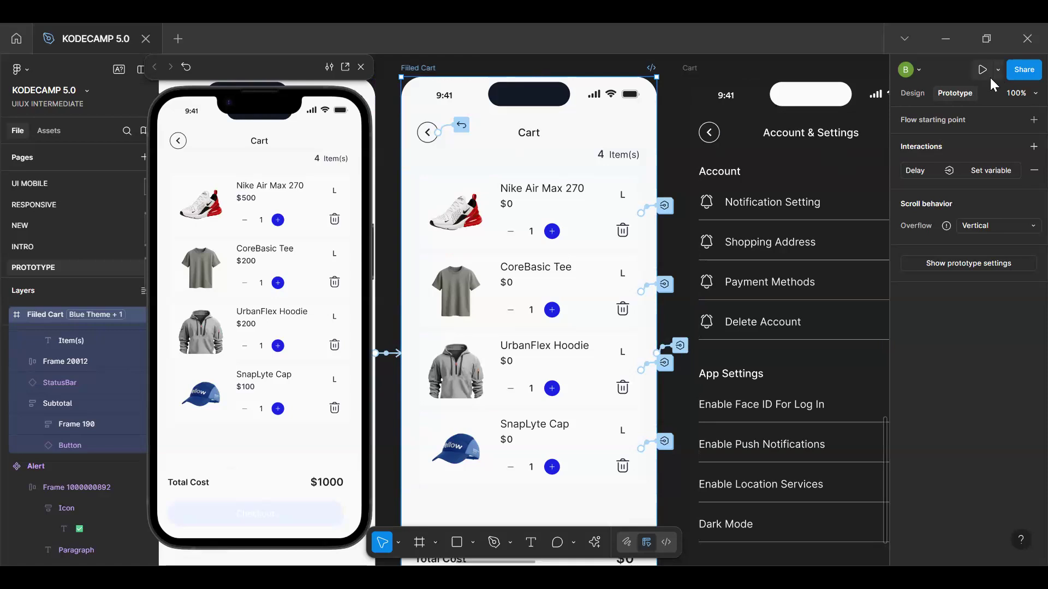
# Select the Checkout button instance of the Filled Cart to edit its design properties
pyautogui.click(914, 96)
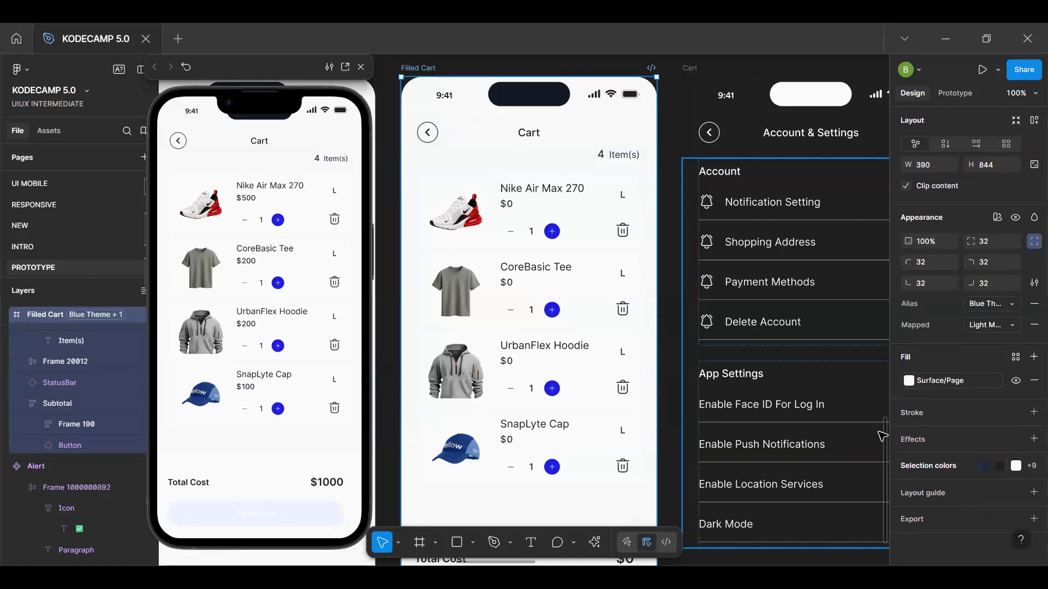
pyautogui.scroll(-4, 551, 418)
pyautogui.click(549, 416)
pyautogui.click(550, 415)
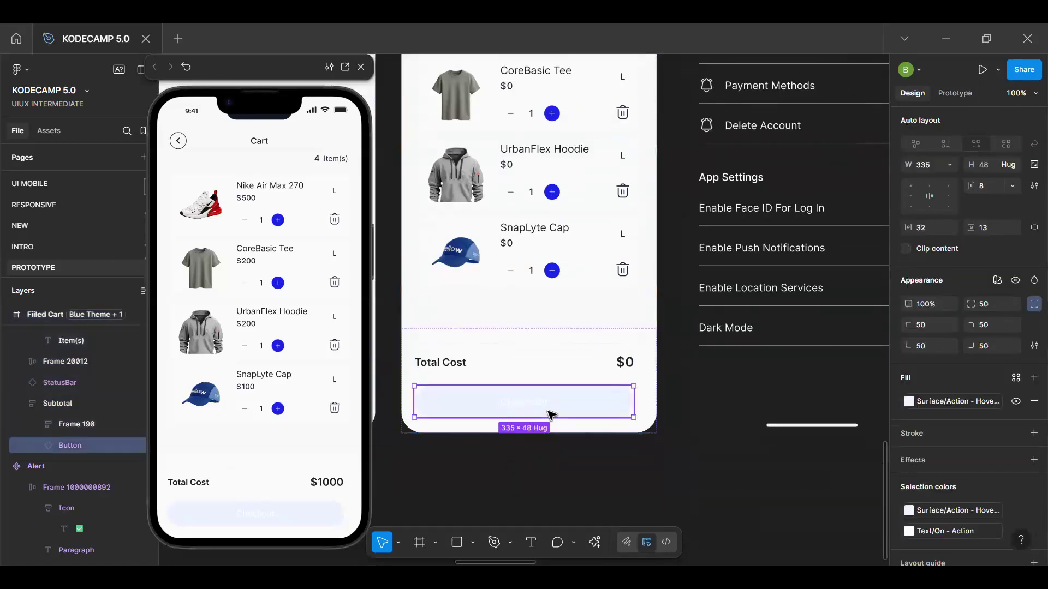
pyautogui.click(1016, 281)
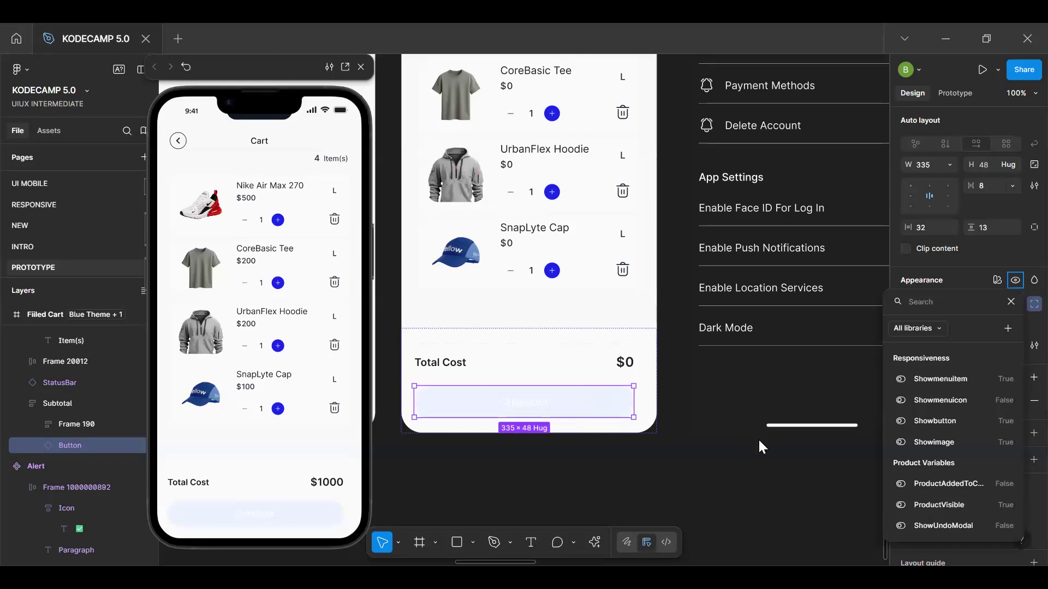
pyautogui.click(958, 421)
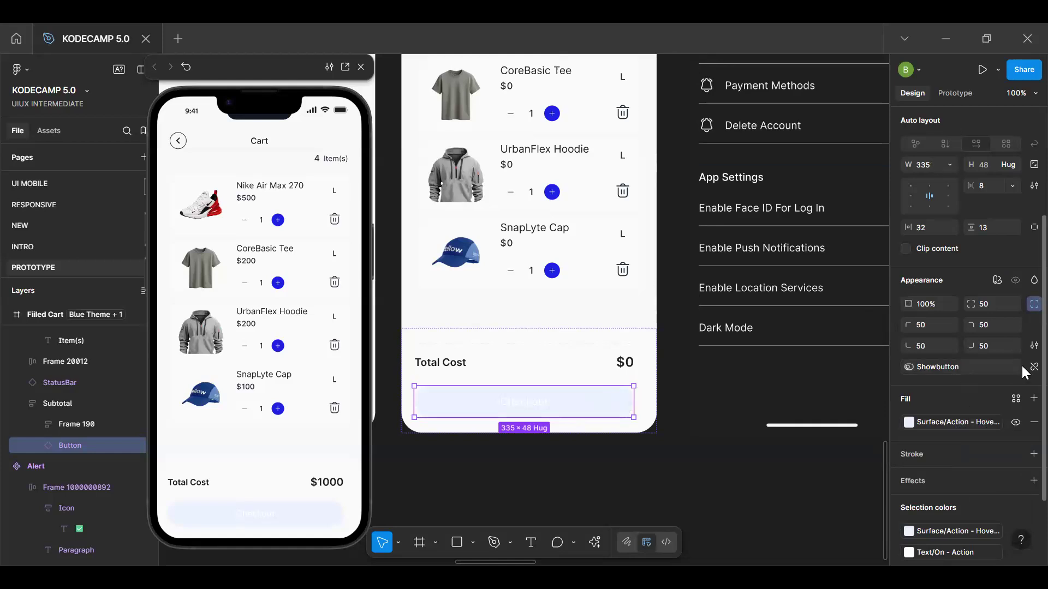
pyautogui.click(1026, 367)
# Bind the visibility of the Filled Cart's Checkout button to the ButtonState variable
pyautogui.click(1015, 279)
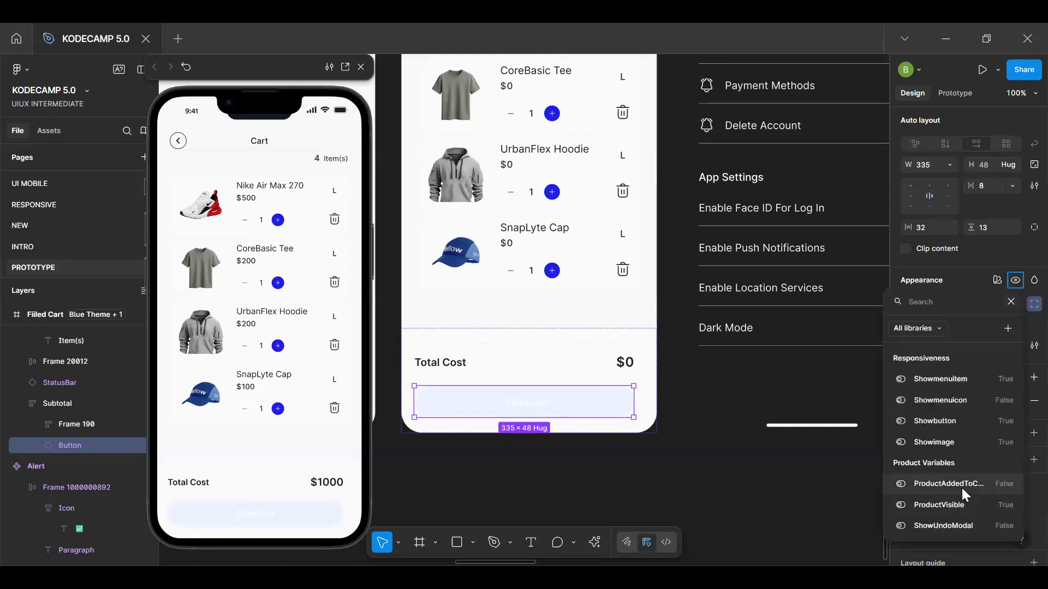
pyautogui.write('sta')
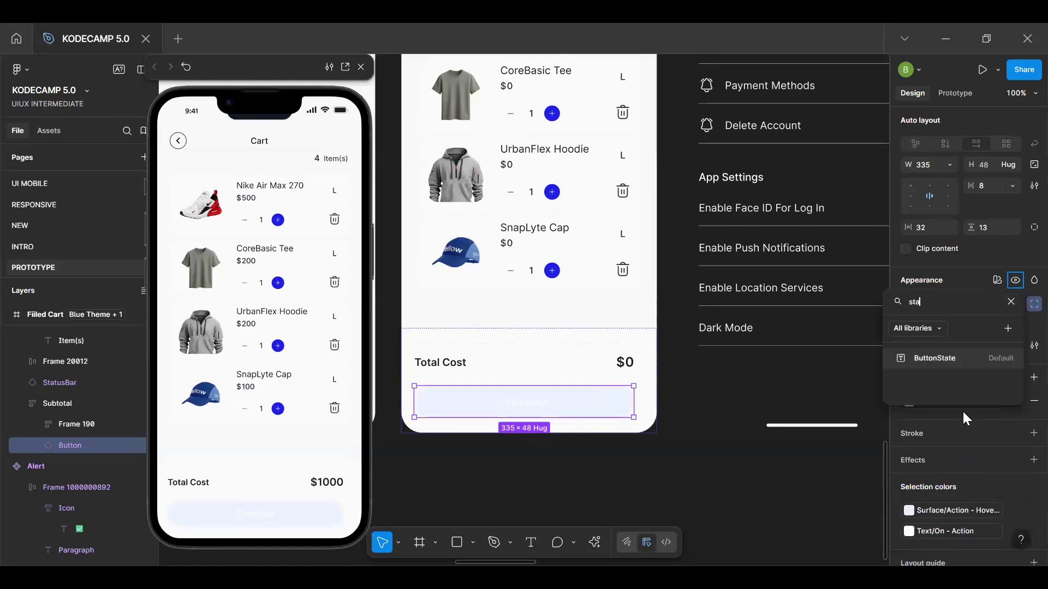
pyautogui.click(968, 359)
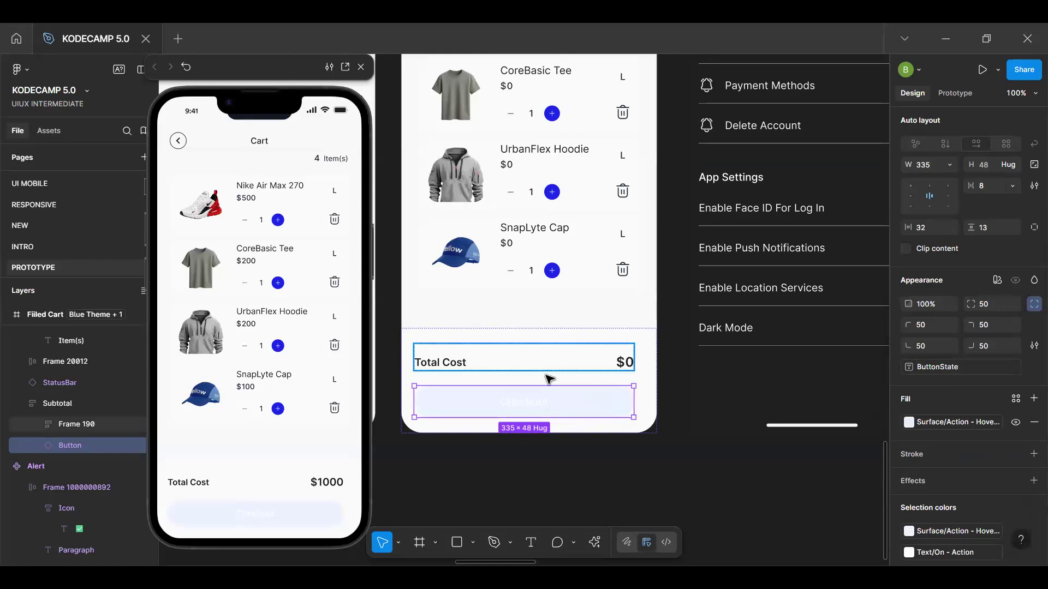
# Restart the prototype preview from the Filled Cart frame and test removing the SnapLyte Cap
pyautogui.click(256, 445)
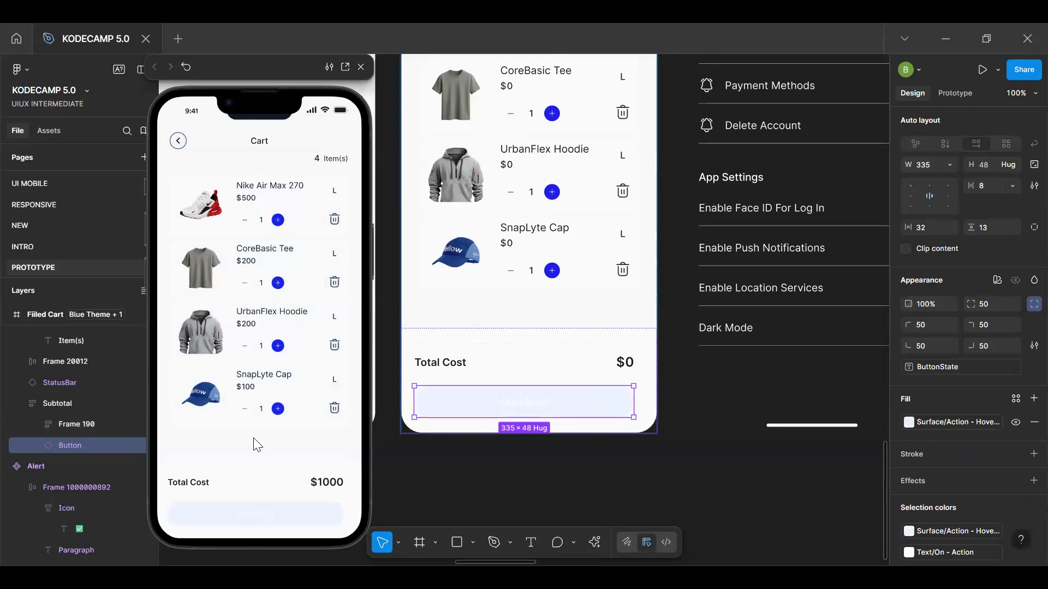
pyautogui.scroll(6, 543, 347)
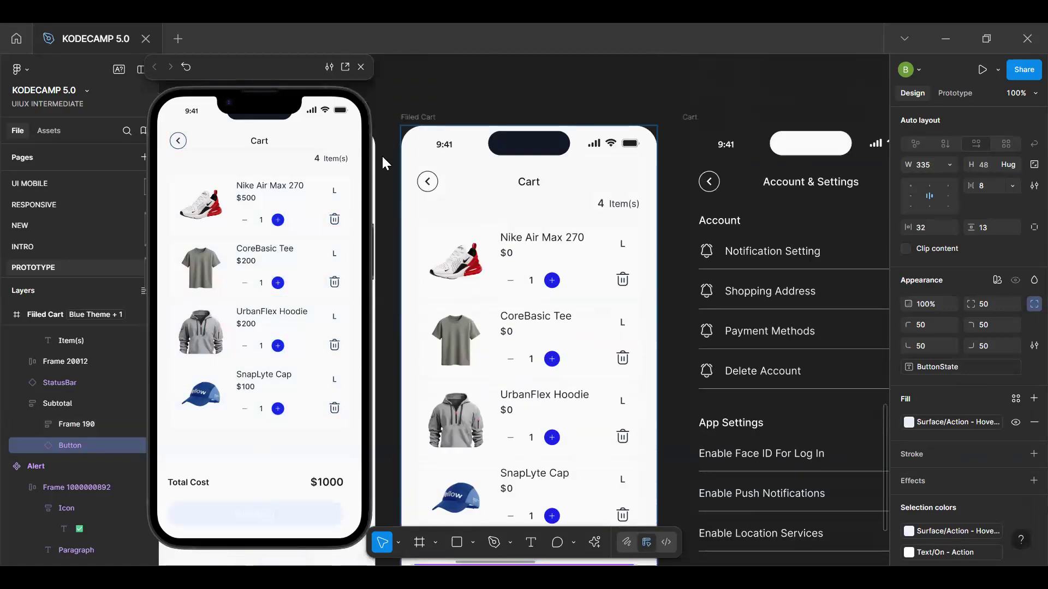
pyautogui.click(361, 66)
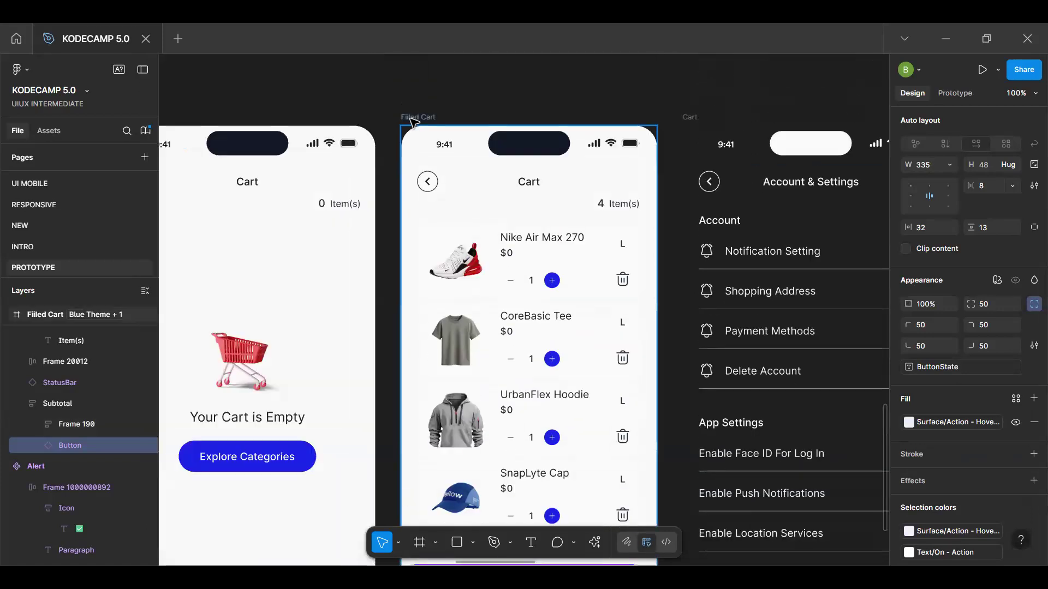
pyautogui.click(413, 118)
pyautogui.hotkey('shift', 'space')
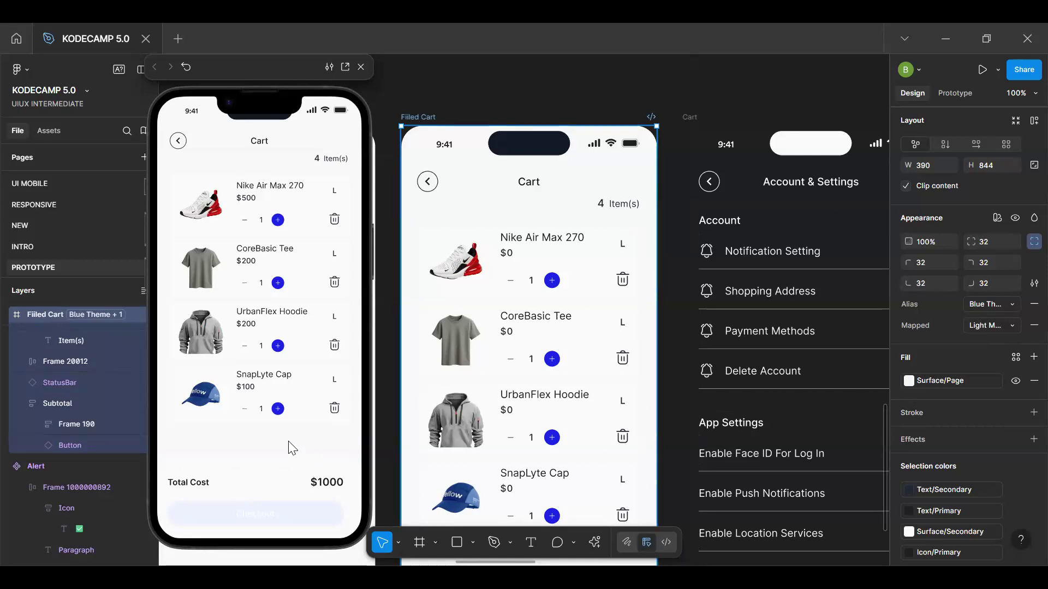
pyautogui.click(334, 408)
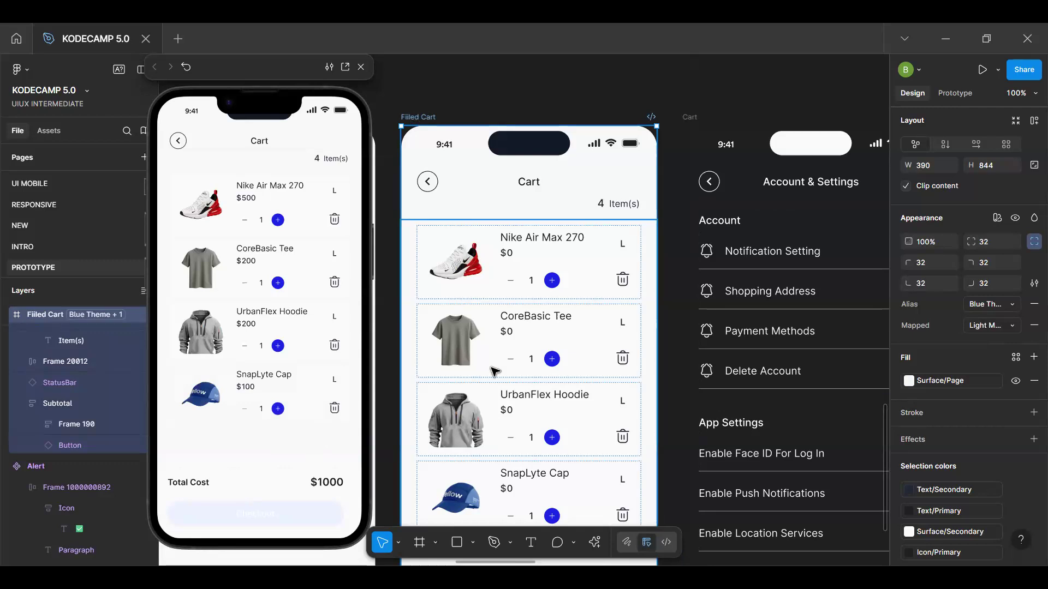
# Add a Set variable action to the else branch of the Checkout button's on-tap CartCount condition
pyautogui.scroll(-6, 494, 367)
pyautogui.doubleClick(516, 313)
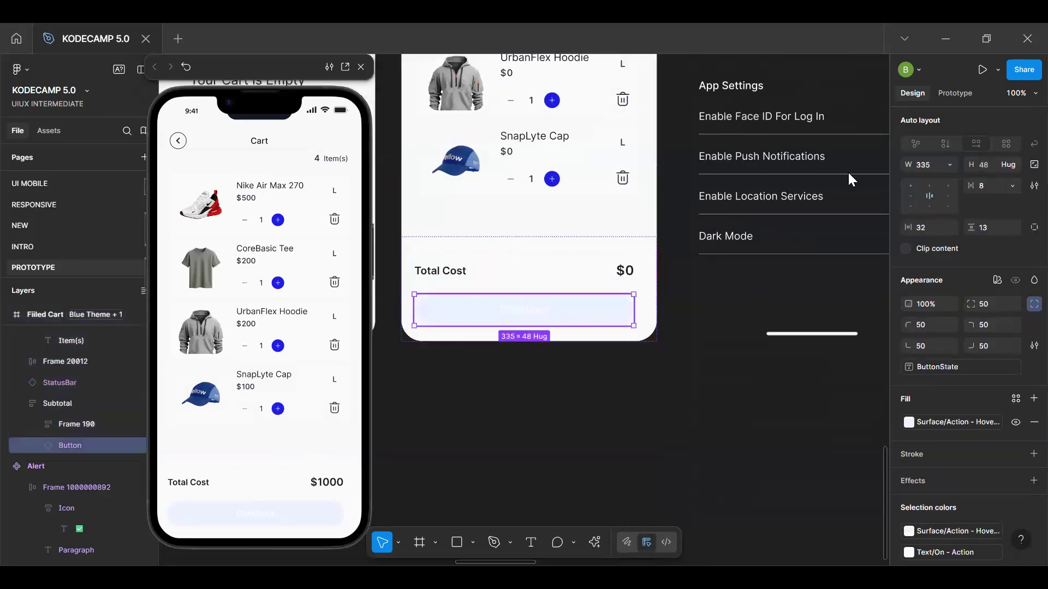
pyautogui.click(957, 94)
pyautogui.click(996, 144)
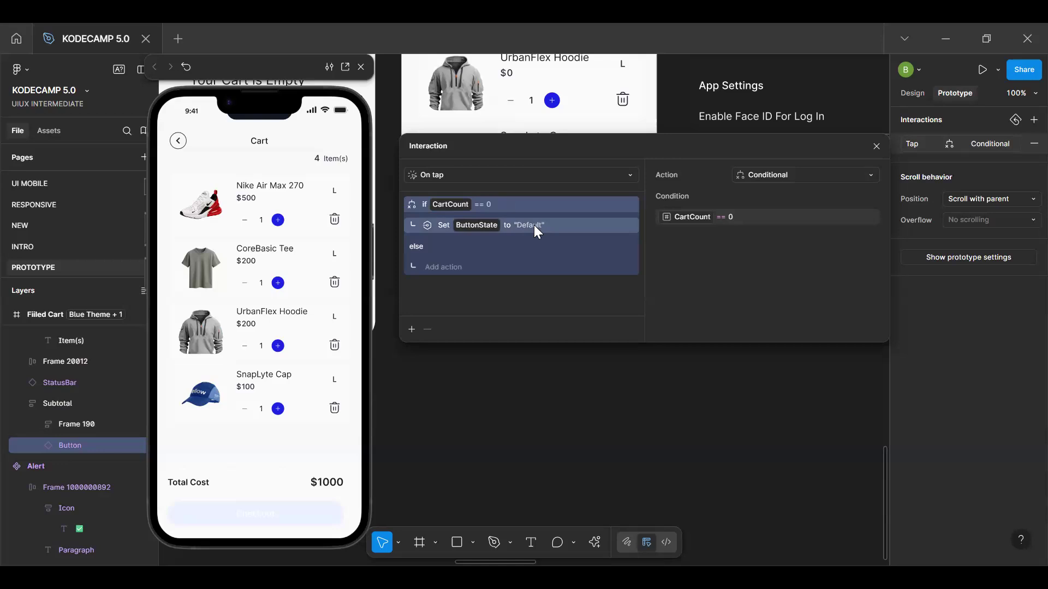
pyautogui.click(445, 268)
pyautogui.click(448, 437)
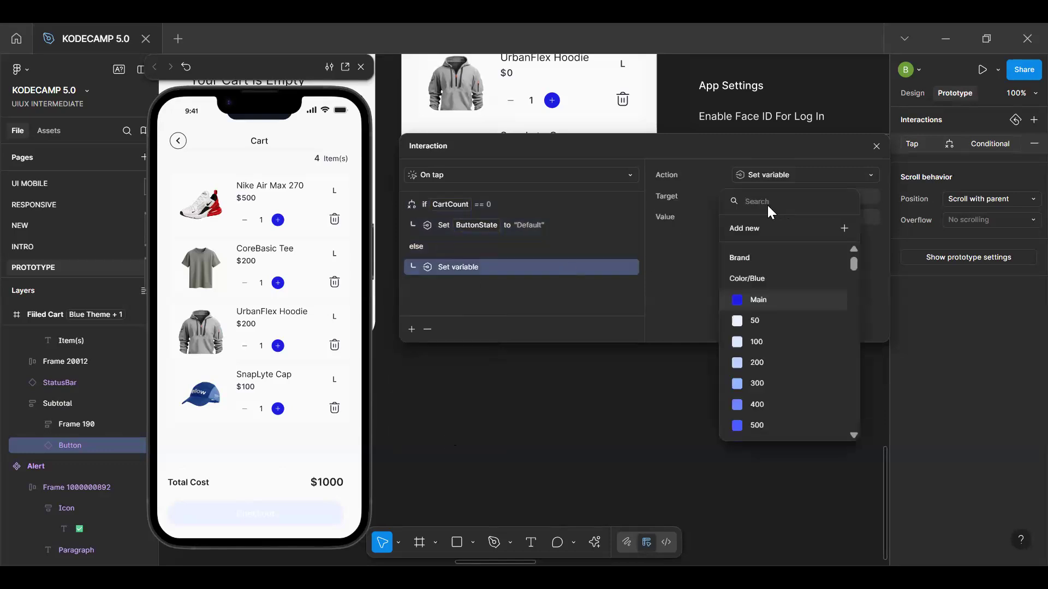
# Make the else action set ButtonState to "Active" and close the interaction settings
pyautogui.write('butt')
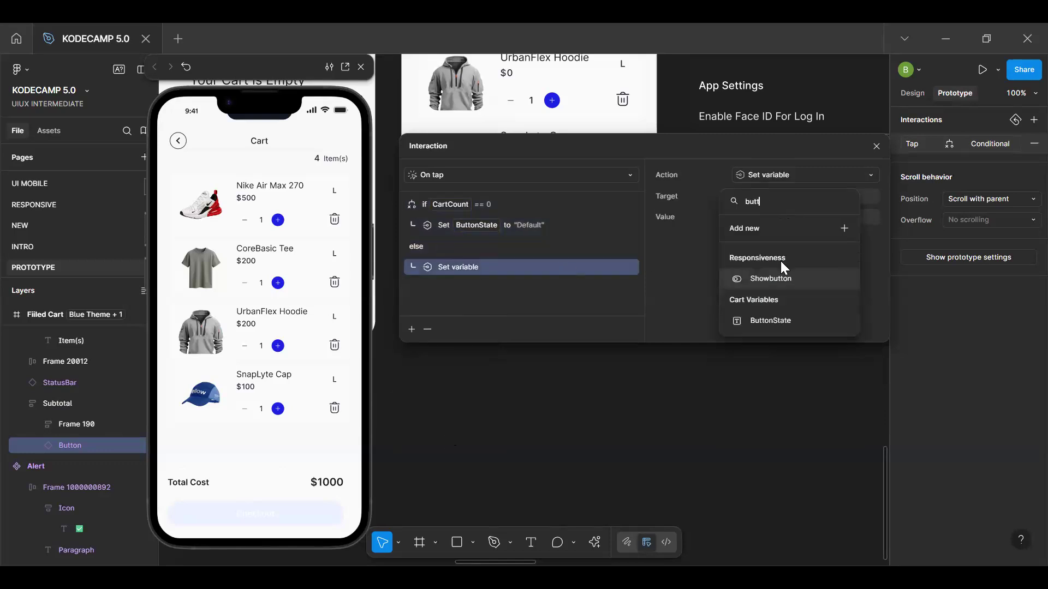
pyautogui.click(779, 320)
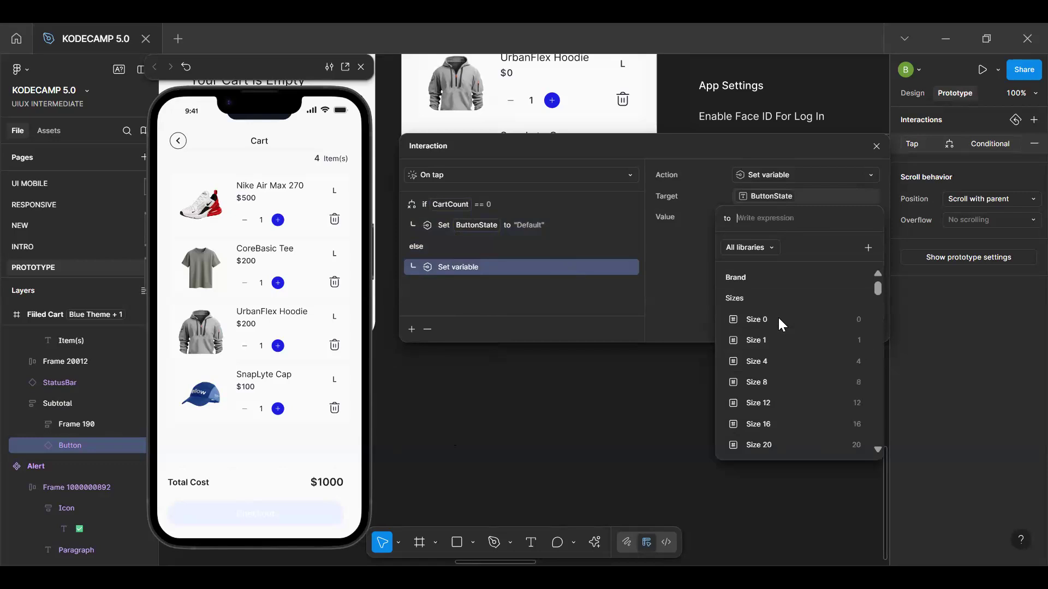
pyautogui.write('"Active')
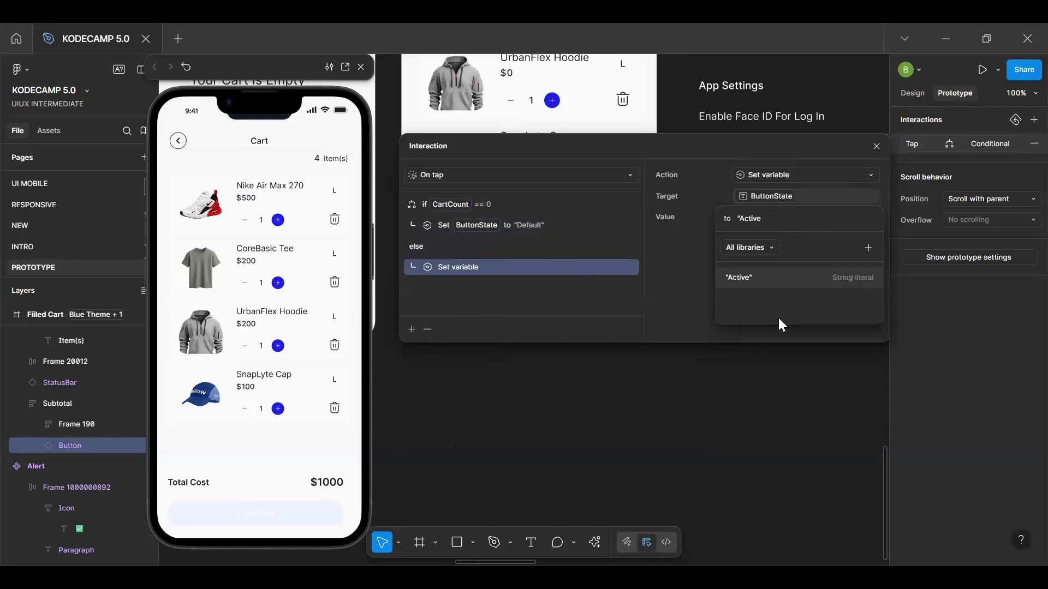
pyautogui.write('"')
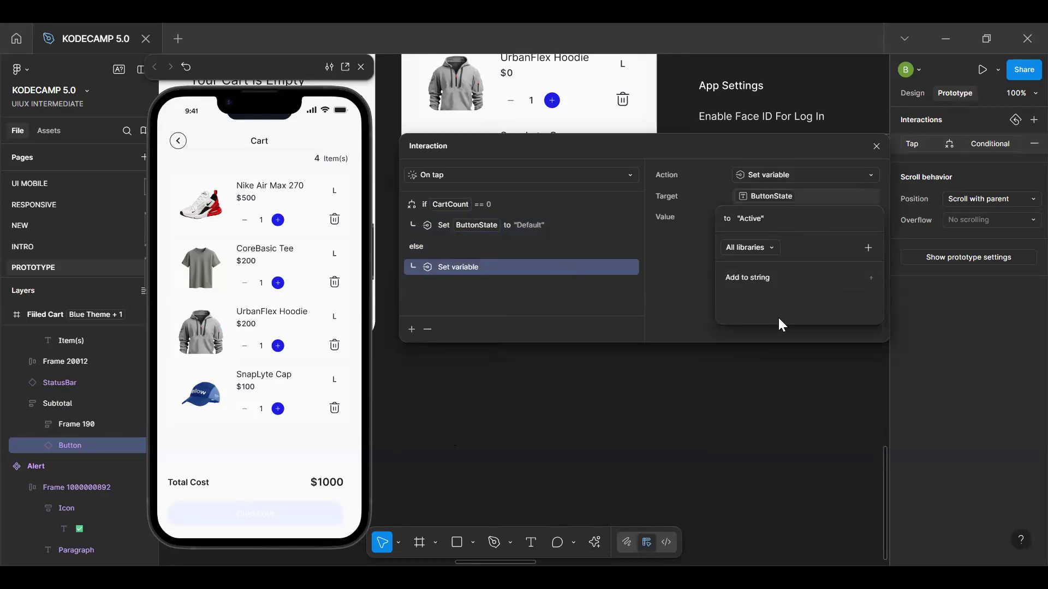
pyautogui.press('Return')
pyautogui.hotkey('shift', '1')
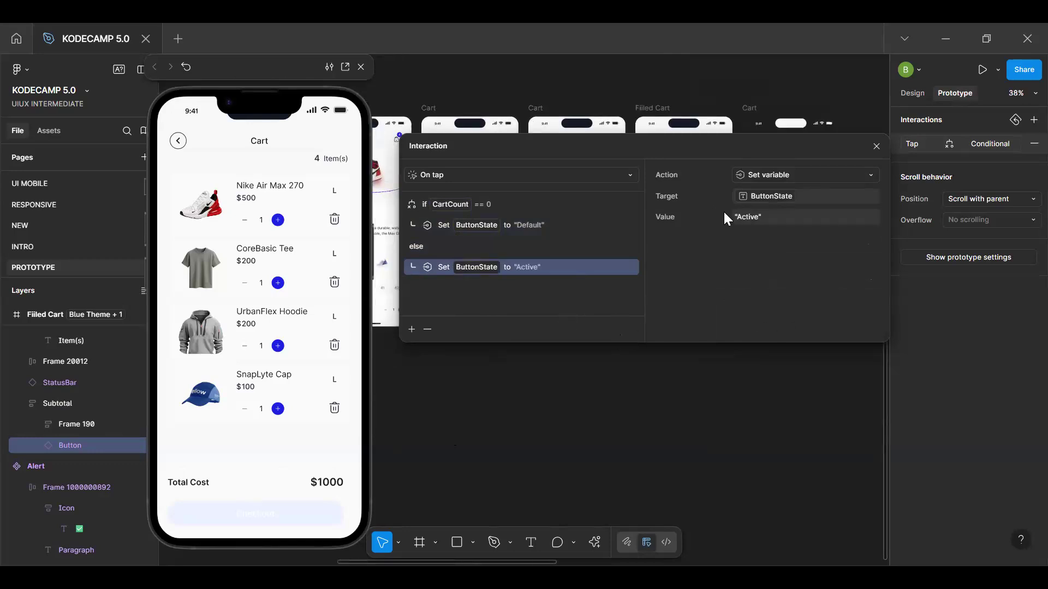
pyautogui.click(876, 147)
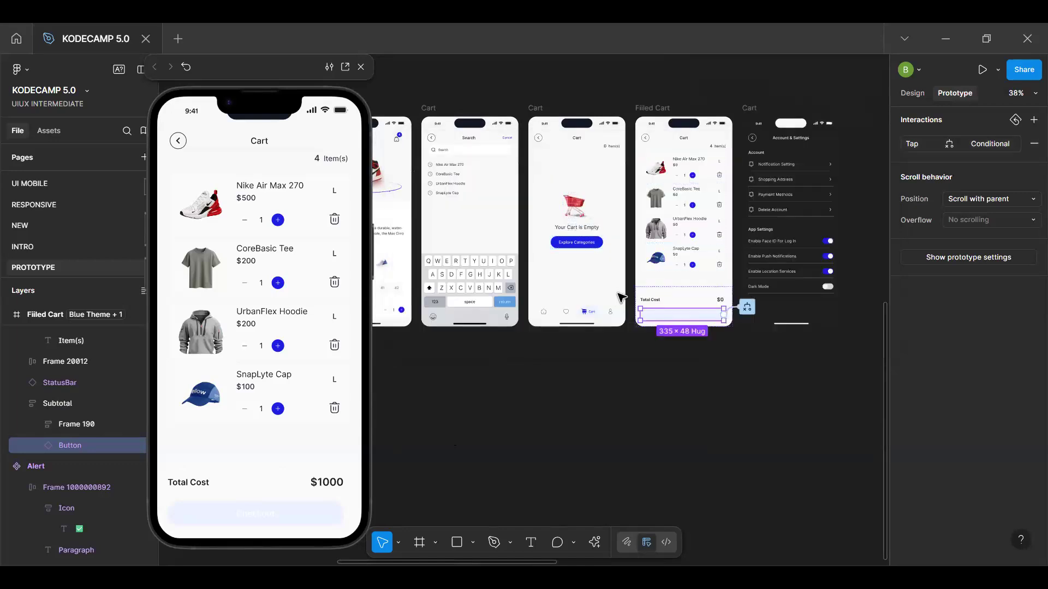
# Inspect the State variants of the Checkout button's main component, then return to the instance in the Filled Cart
pyautogui.scroll(3, 621, 292)
pyautogui.click(912, 95)
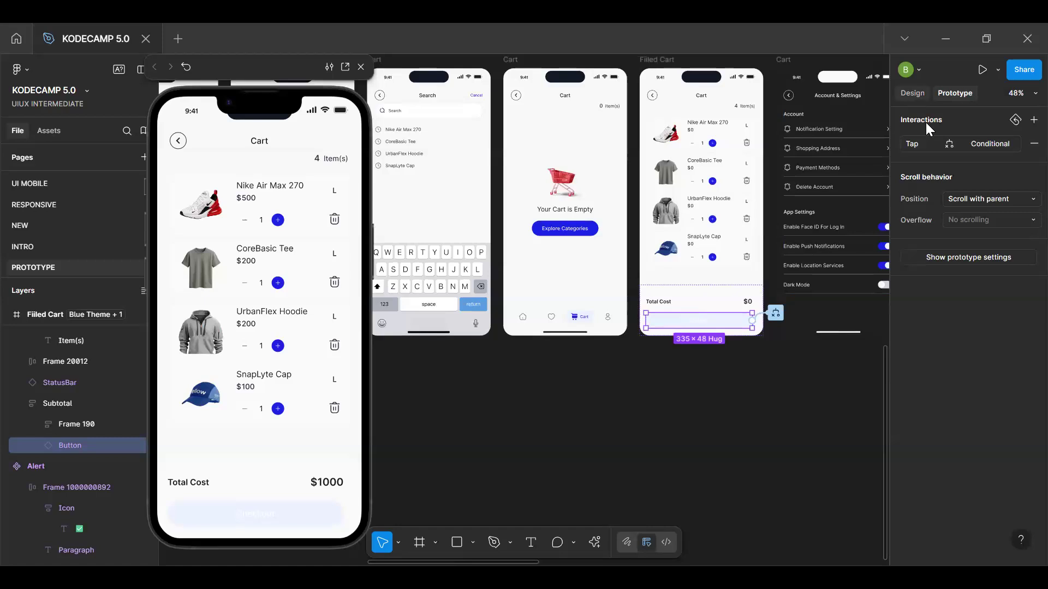
pyautogui.click(929, 139)
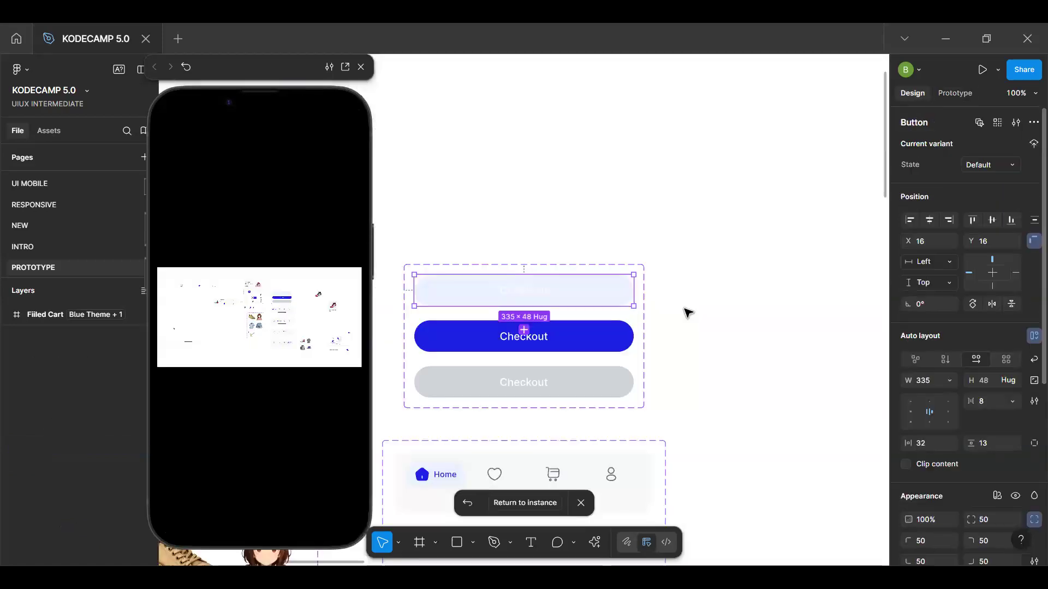
pyautogui.click(578, 342)
pyautogui.click(581, 387)
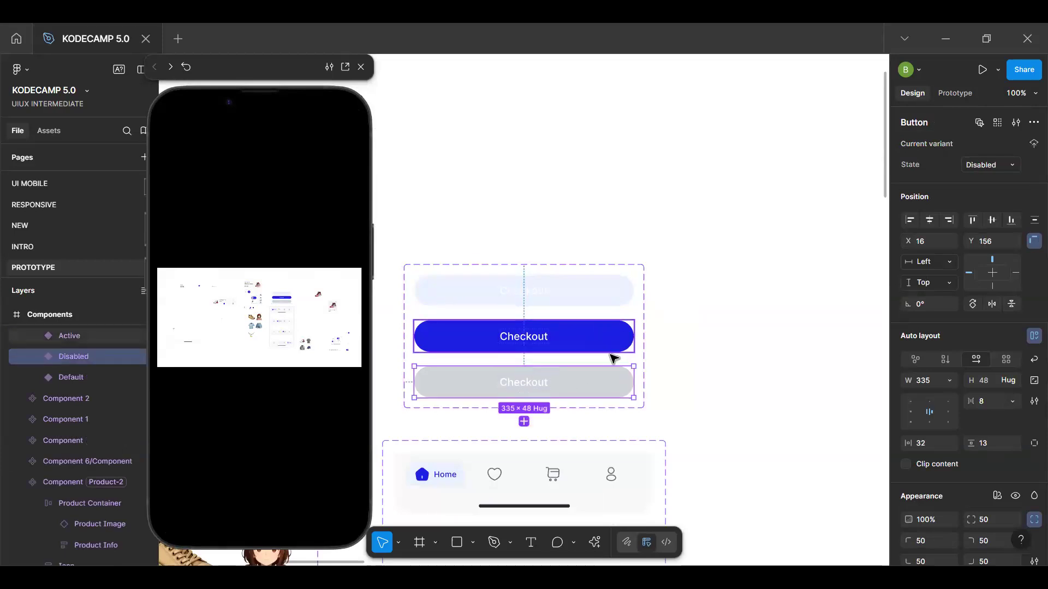
pyautogui.hotkey('ctrl', 'z')
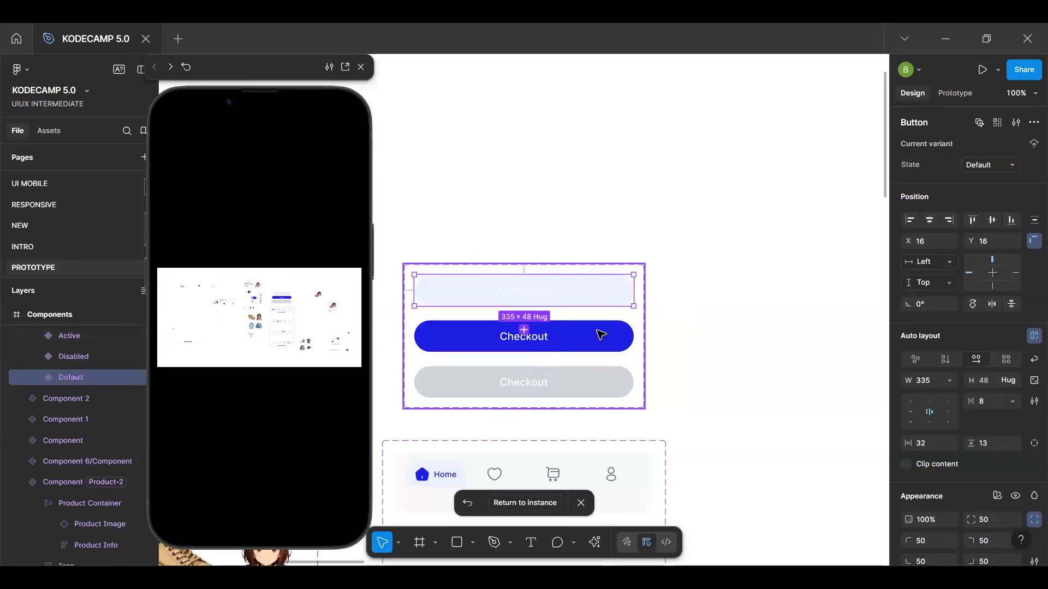
pyautogui.click(646, 286)
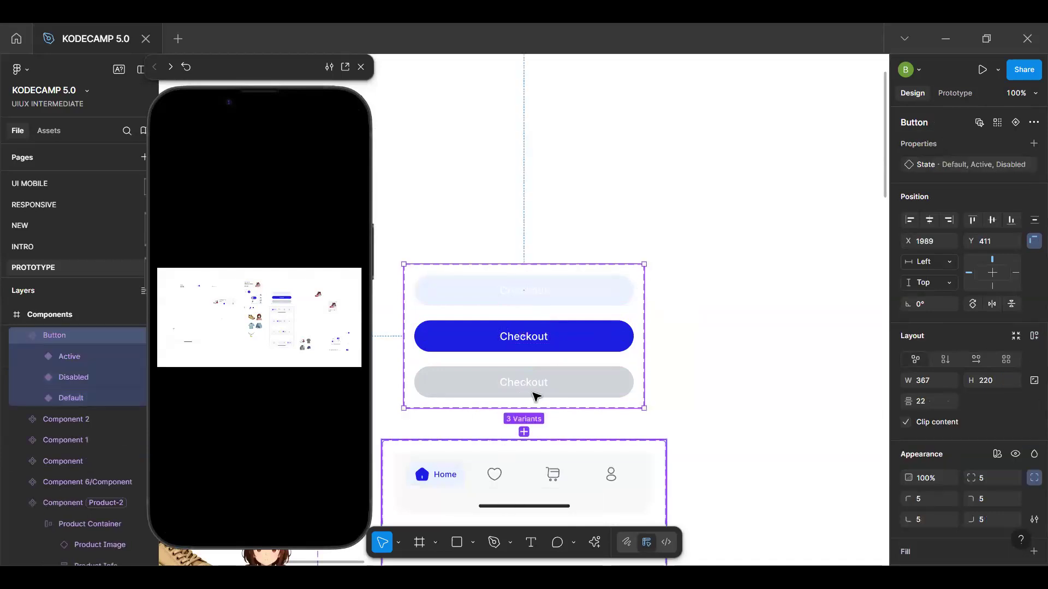
pyautogui.doubleClick(552, 293)
pyautogui.click(530, 505)
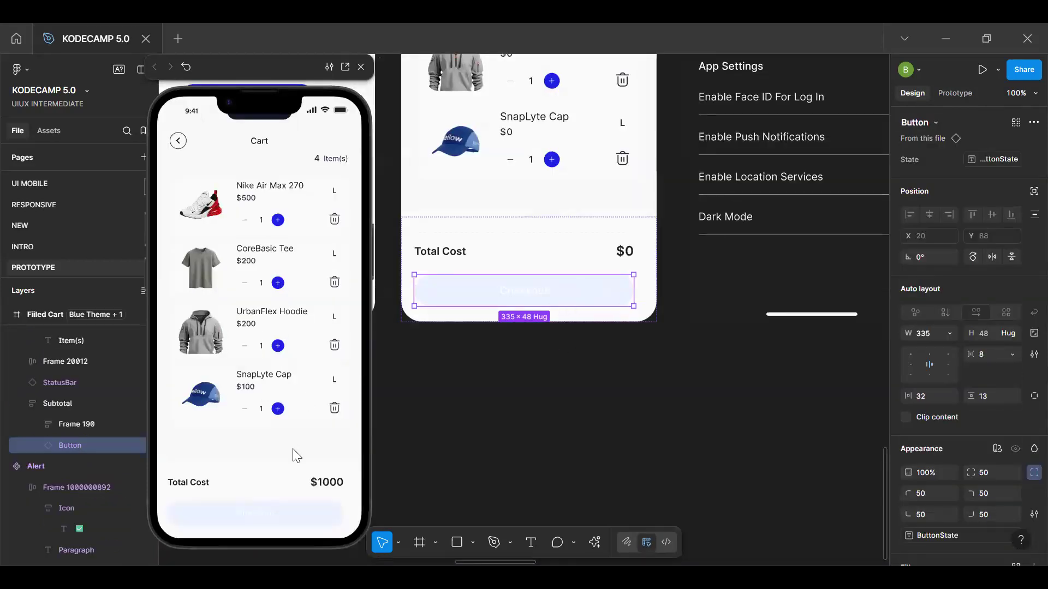
# Check the prototype preview and review the Checkout button instance's State and visibility bindings
pyautogui.click(294, 456)
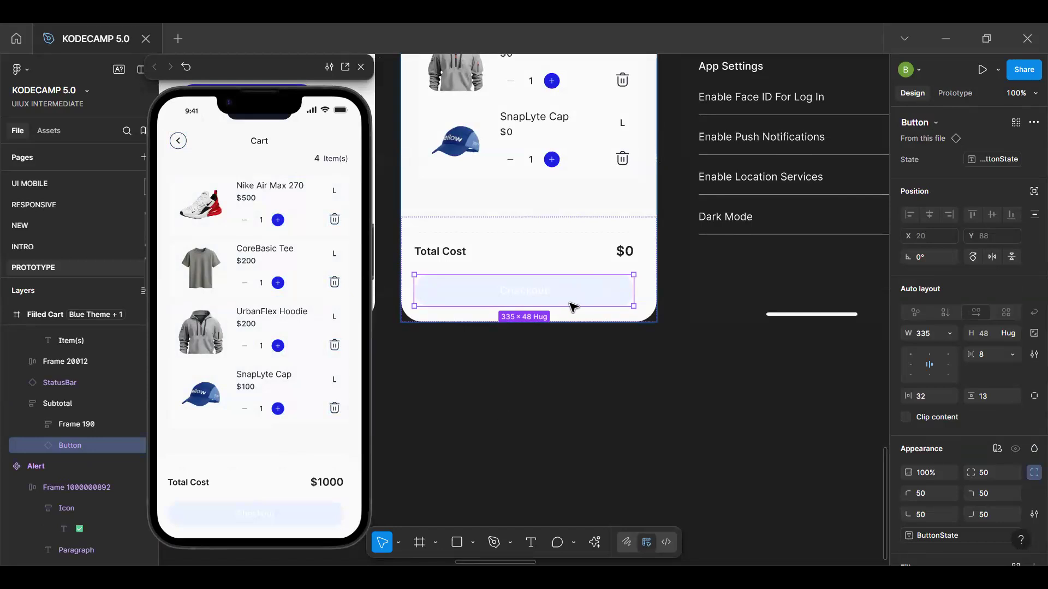
pyautogui.scroll(3, 573, 307)
pyautogui.scroll(2, 573, 307)
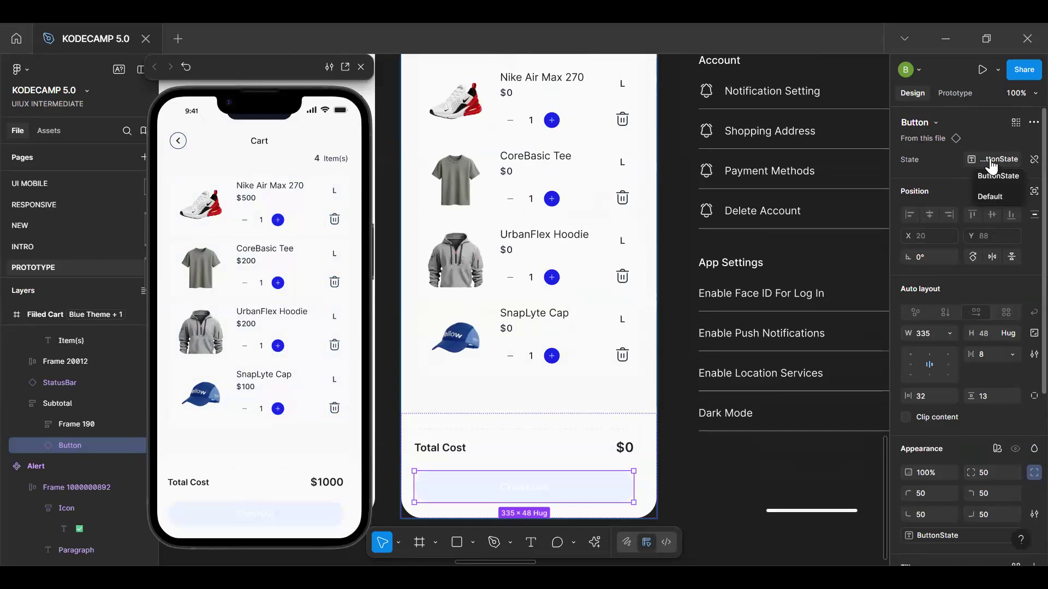
pyautogui.scroll(-3, 1004, 385)
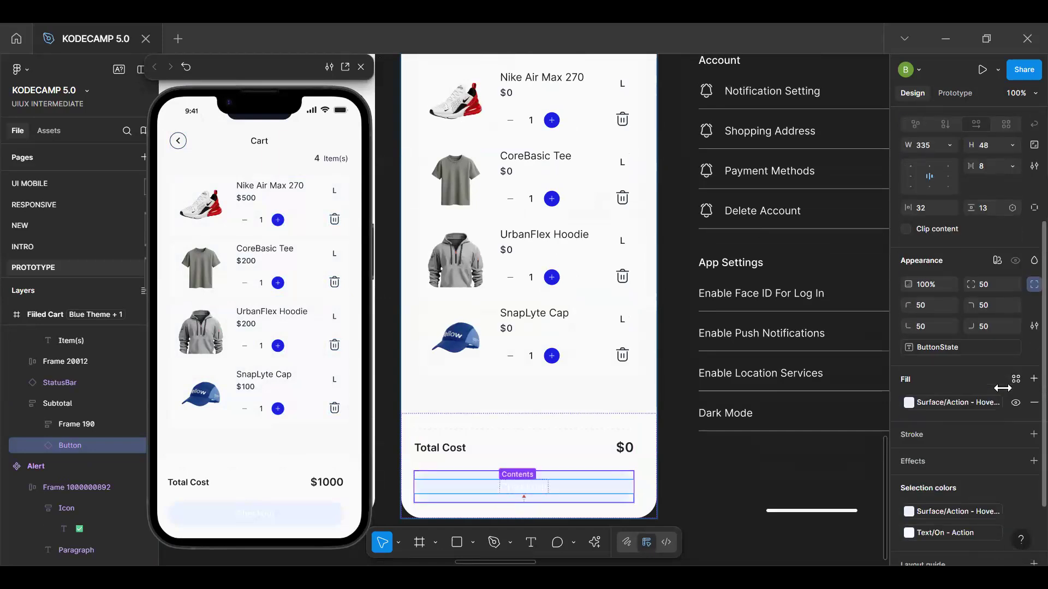
pyautogui.scroll(3, 1003, 388)
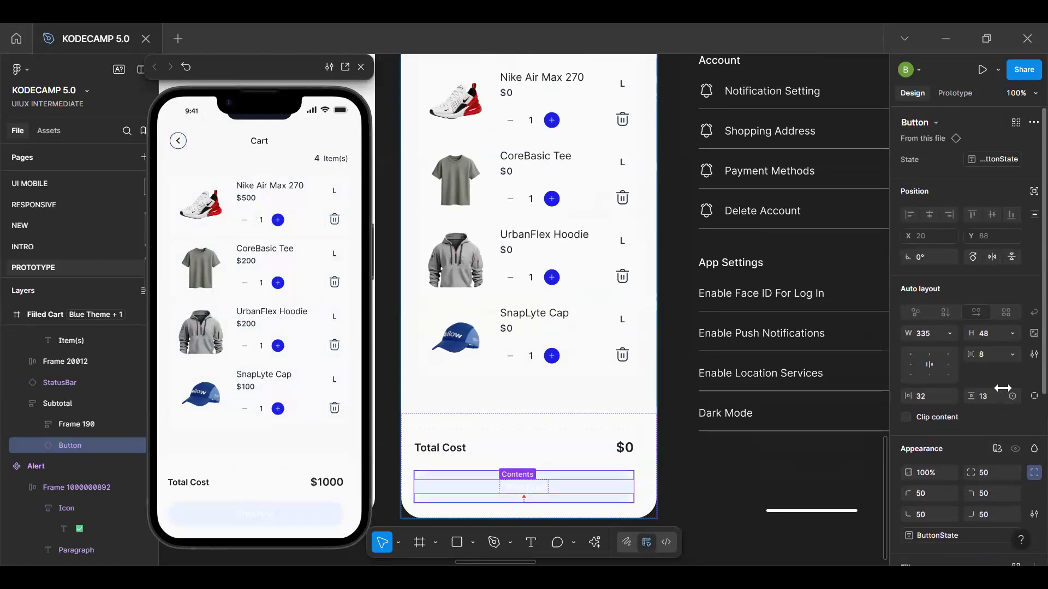
# Delete the Filled Cart frame's after-delay interaction that sets ShowUndoModal to false
pyautogui.scroll(5, 600, 289)
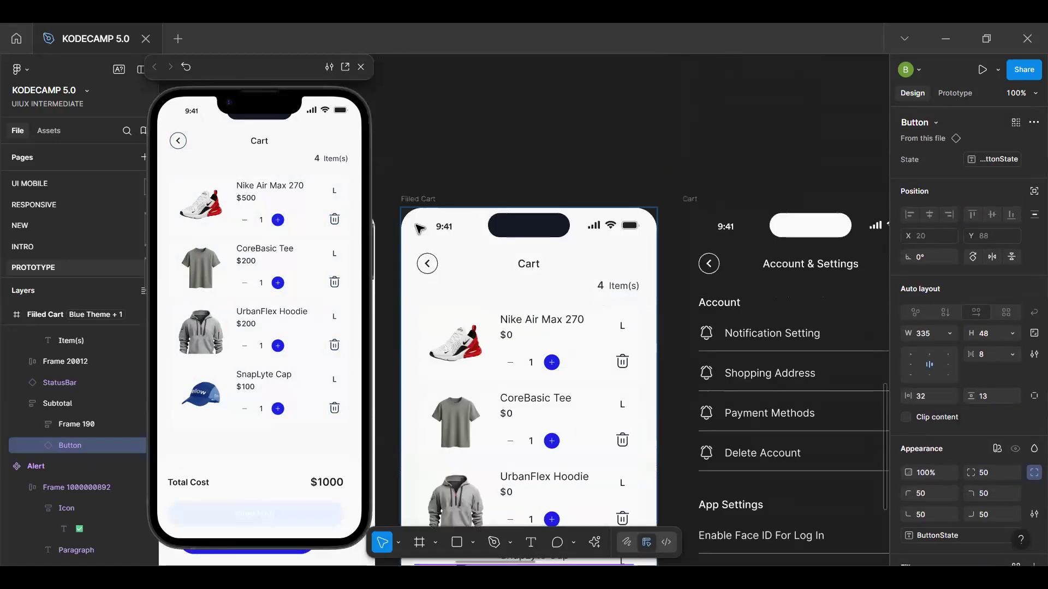
pyautogui.click(413, 199)
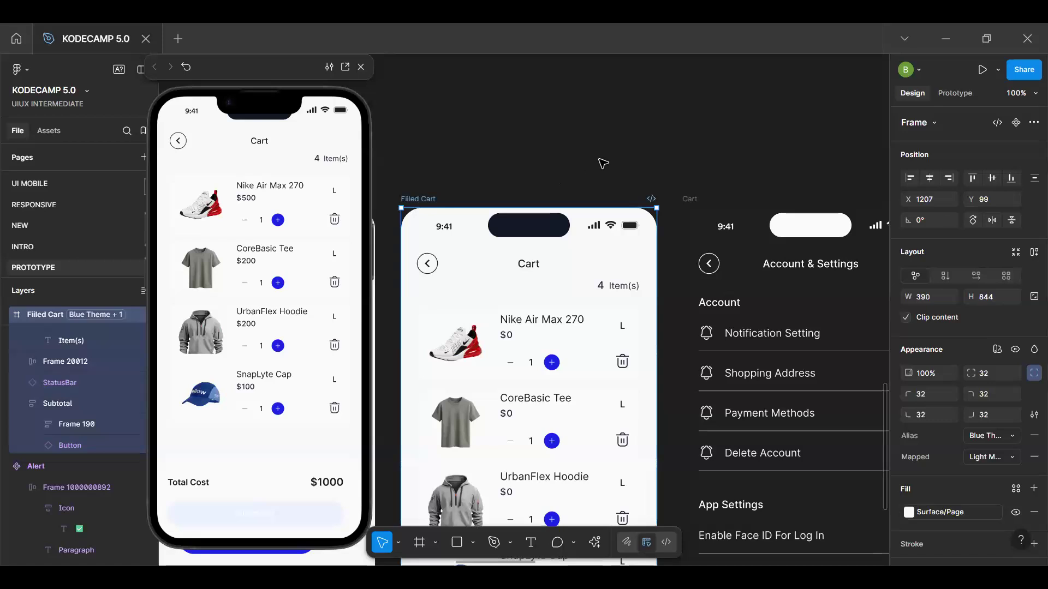
pyautogui.click(968, 95)
pyautogui.click(927, 171)
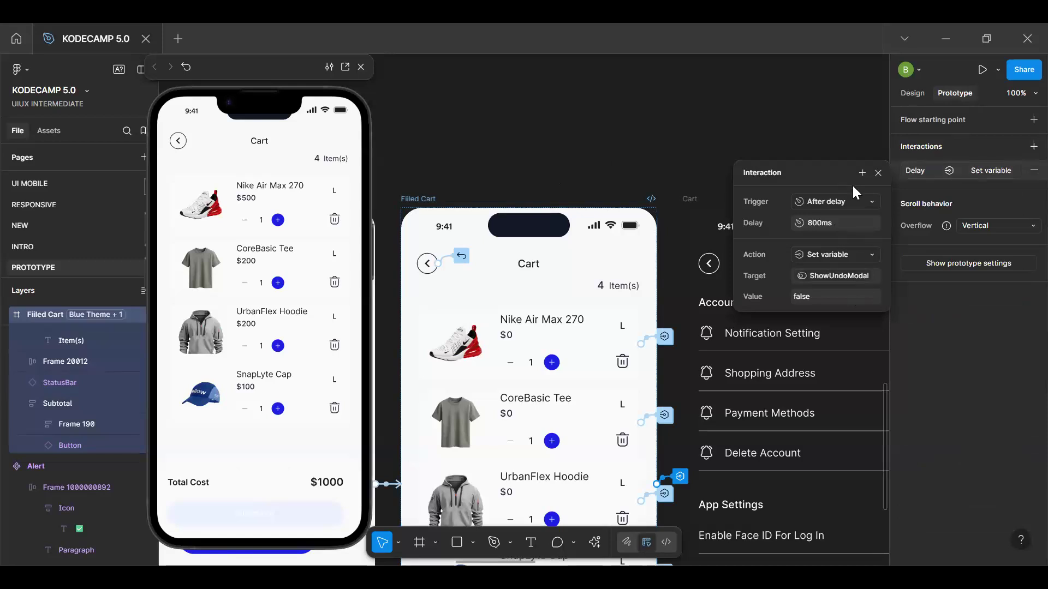
pyautogui.click(1033, 170)
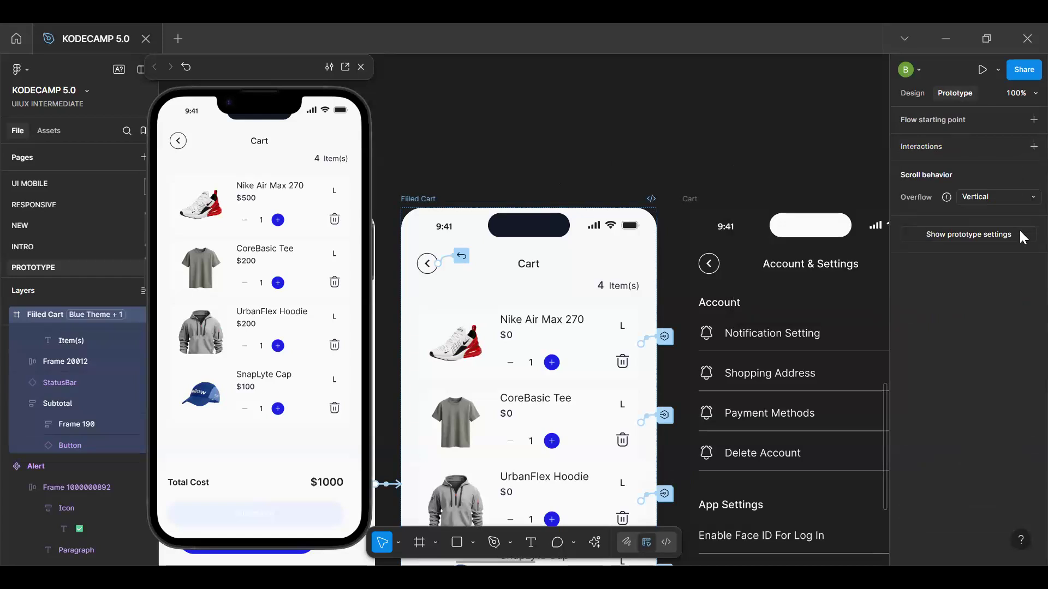
pyautogui.click(1029, 147)
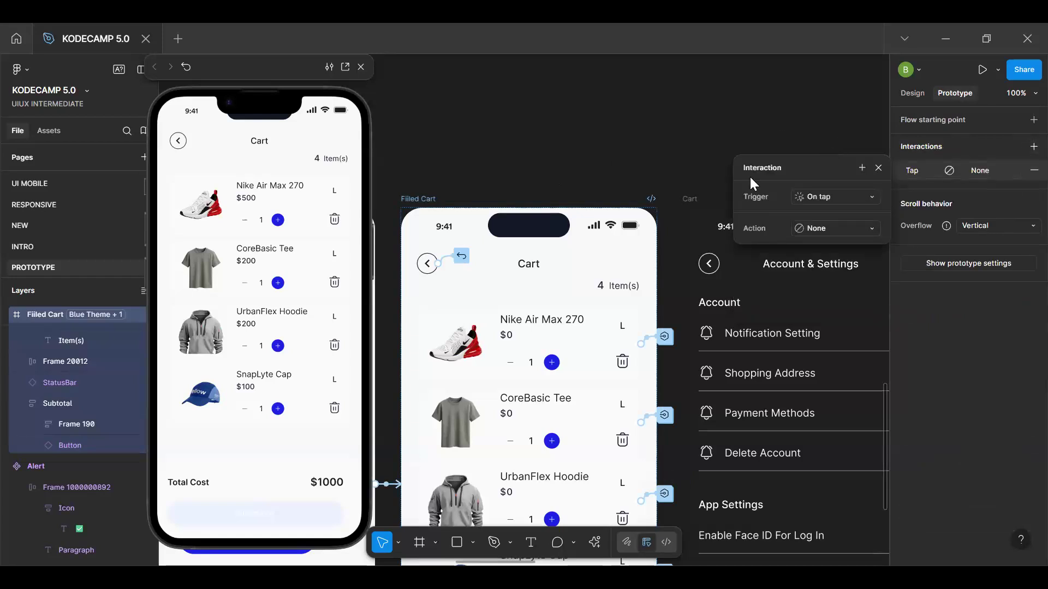
pyautogui.click(827, 195)
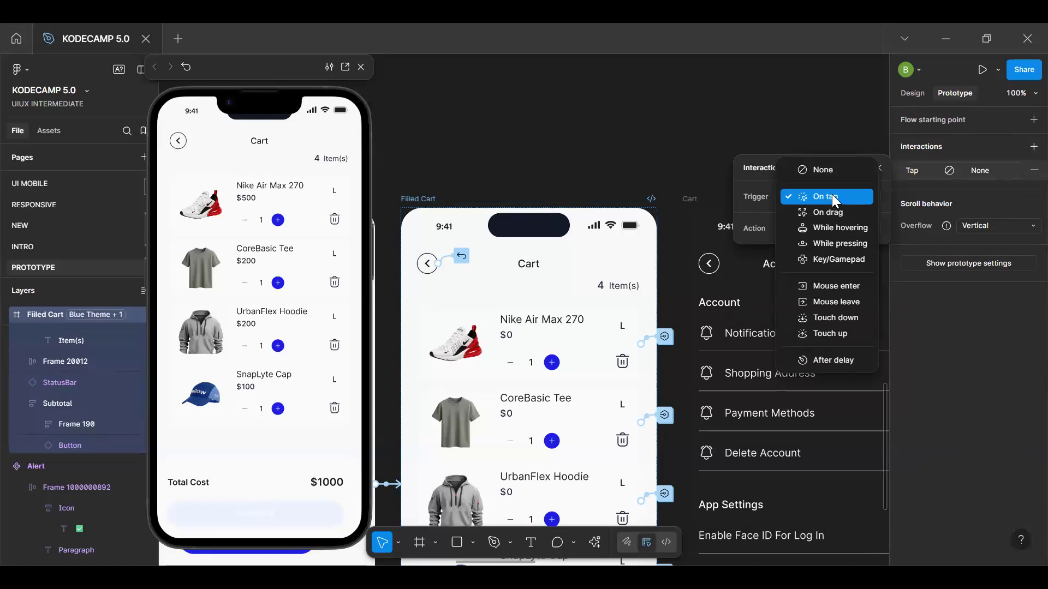
pyautogui.click(790, 124)
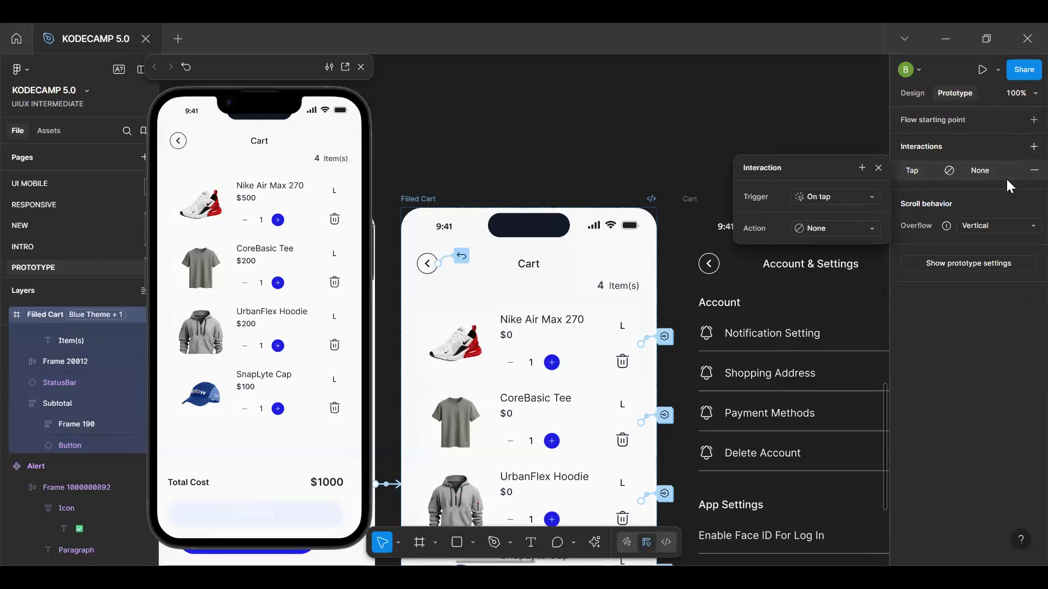
pyautogui.click(1033, 170)
# Change the trigger of the Checkout button's conditional ButtonState interaction to After delay and close the interaction settings
pyautogui.scroll(-9, 562, 351)
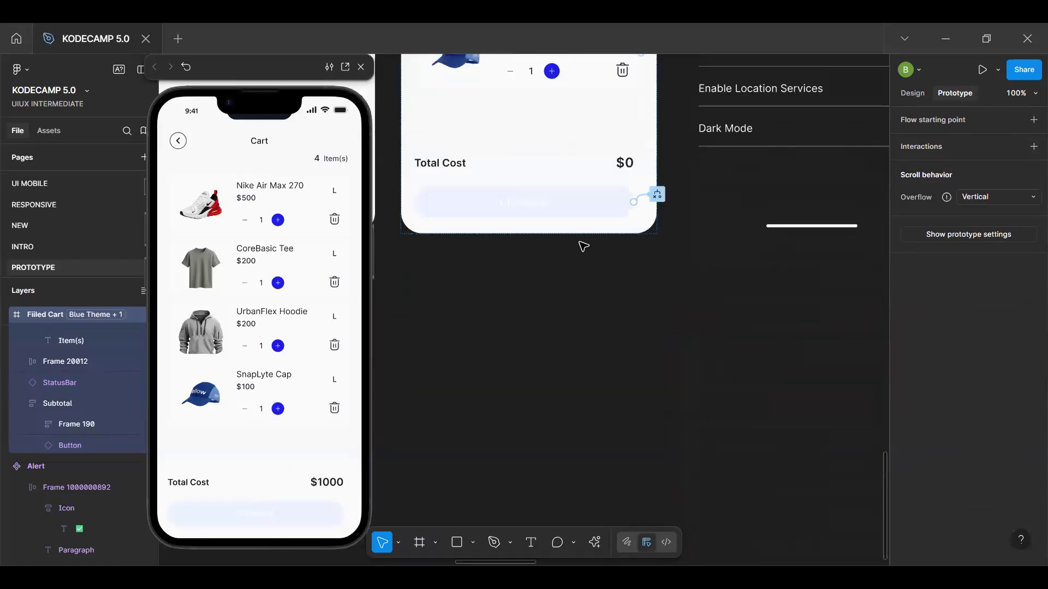
pyautogui.click(658, 195)
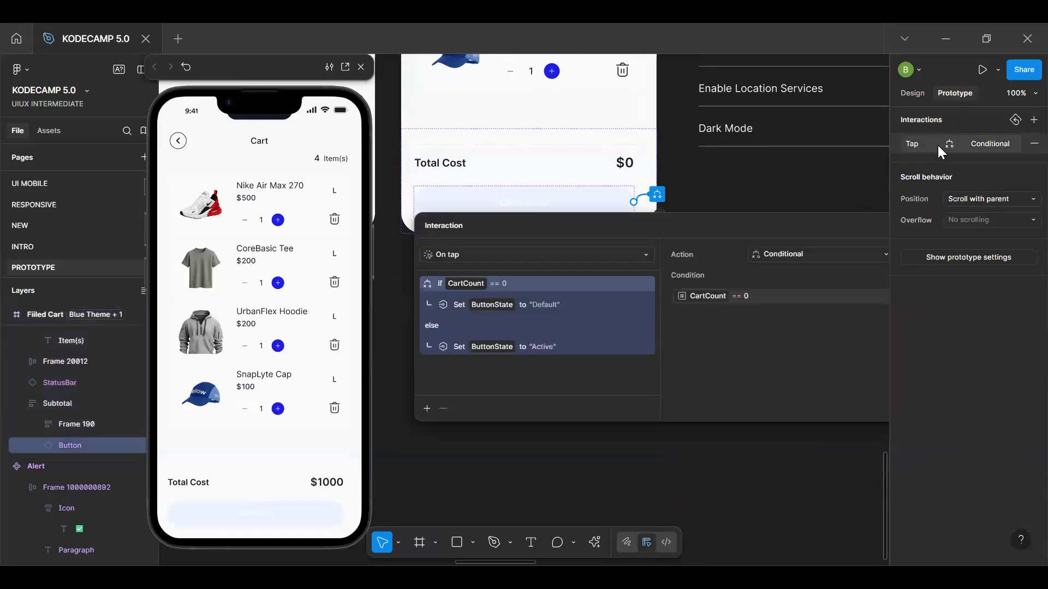
pyautogui.click(917, 147)
pyautogui.click(440, 176)
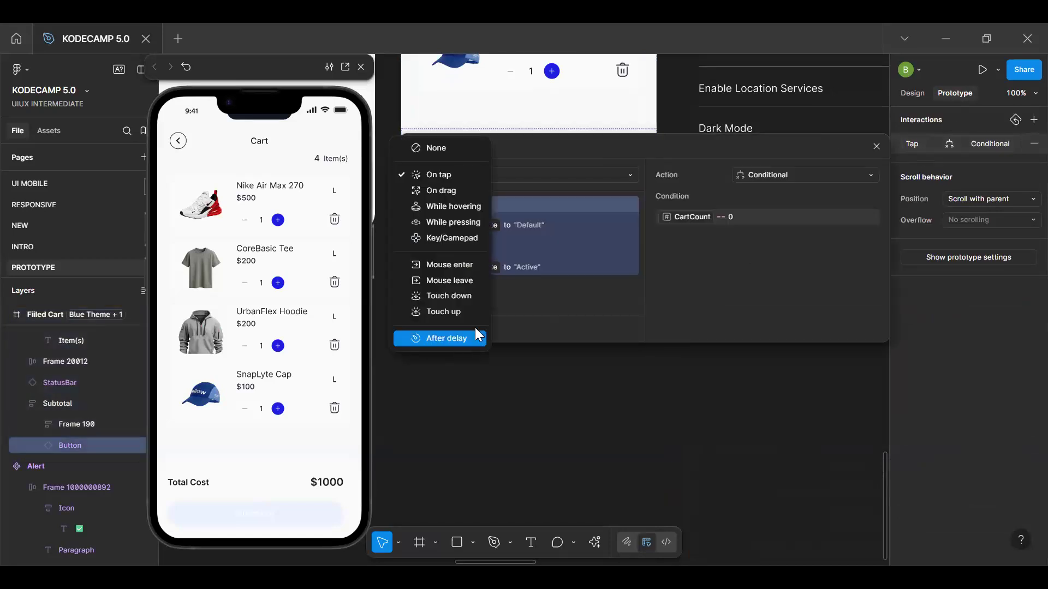
pyautogui.click(464, 340)
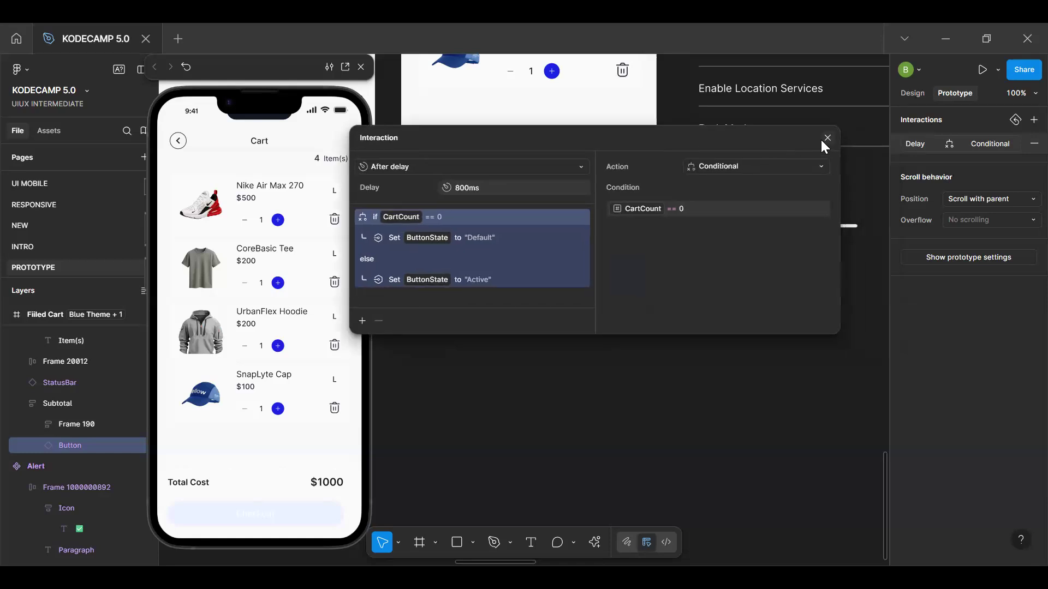
pyautogui.click(821, 145)
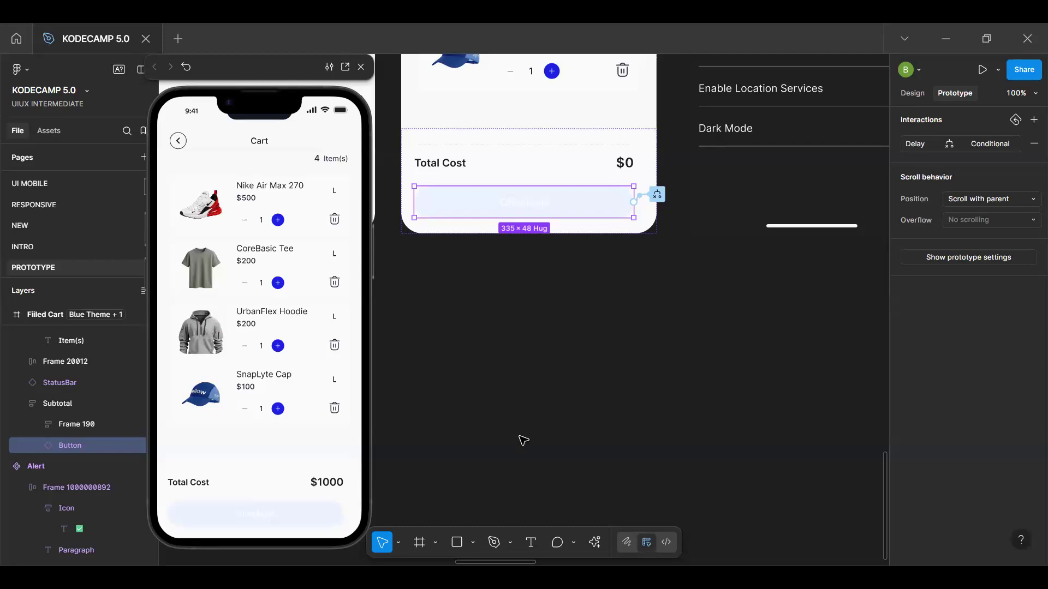
# Delete the after-delay conditional interaction from the Checkout button in the Filled Cart frame
pyautogui.scroll(3, 552, 409)
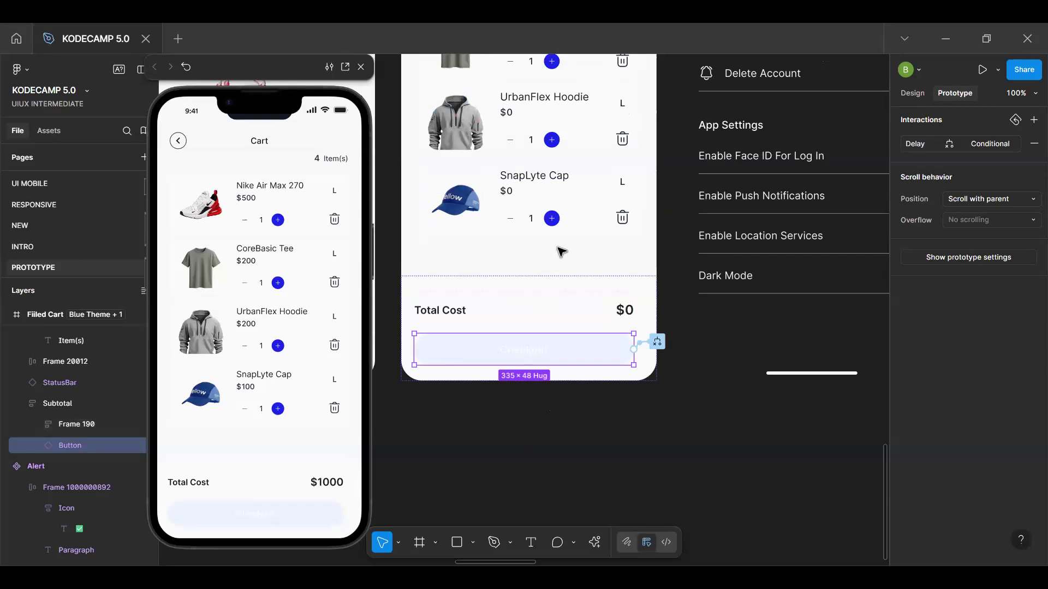
pyautogui.scroll(5, 557, 250)
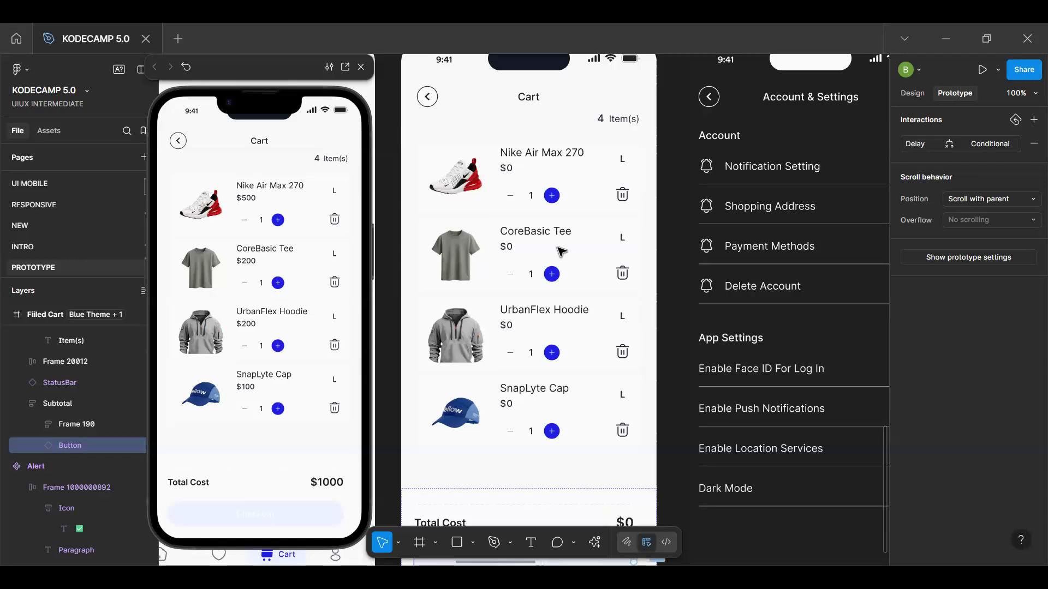
pyautogui.scroll(1, 562, 251)
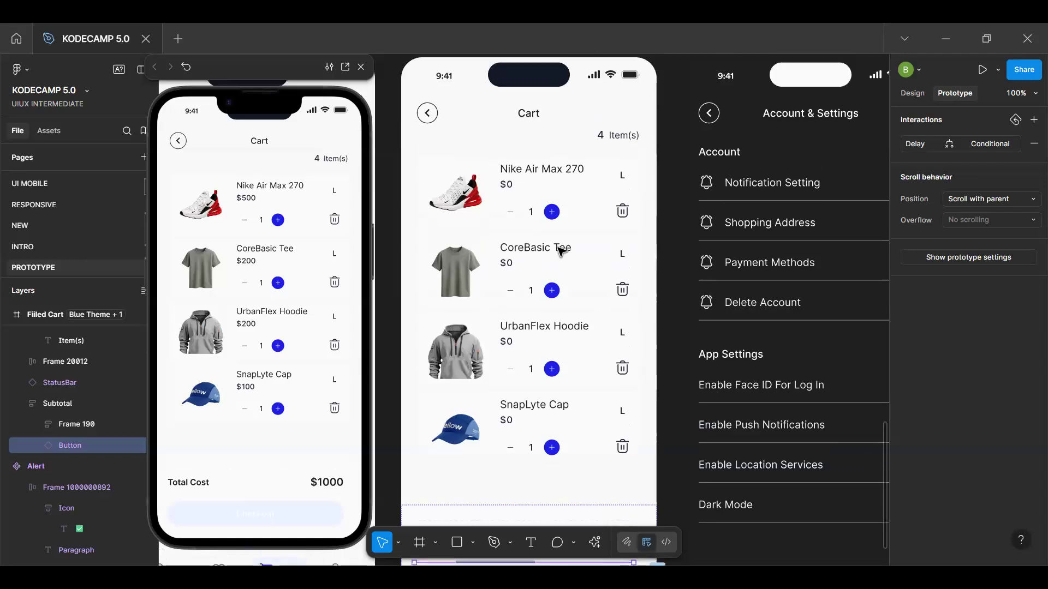
pyautogui.scroll(-2, 560, 250)
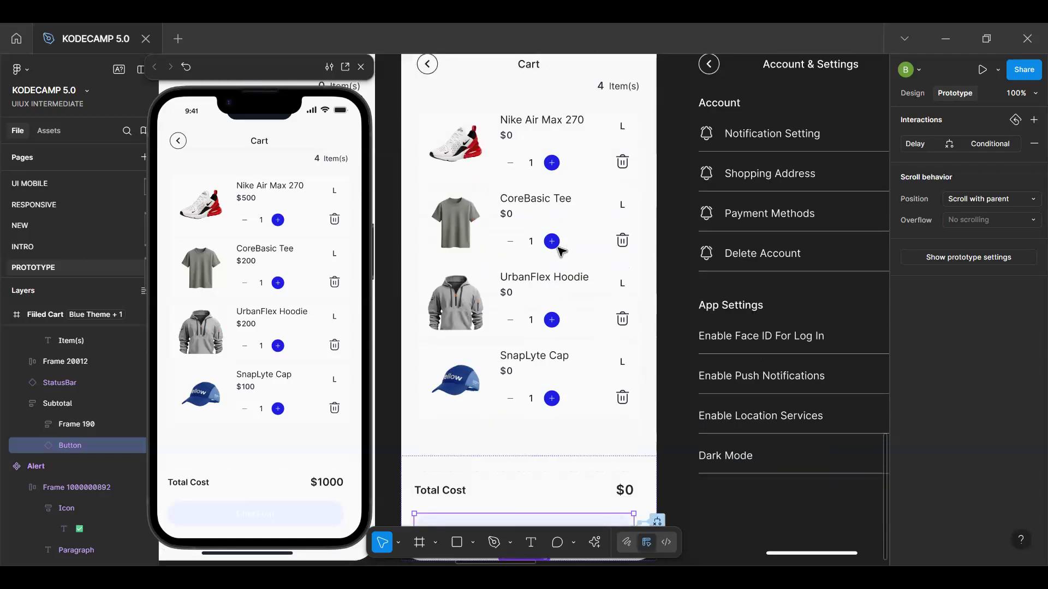
pyautogui.scroll(2, 560, 250)
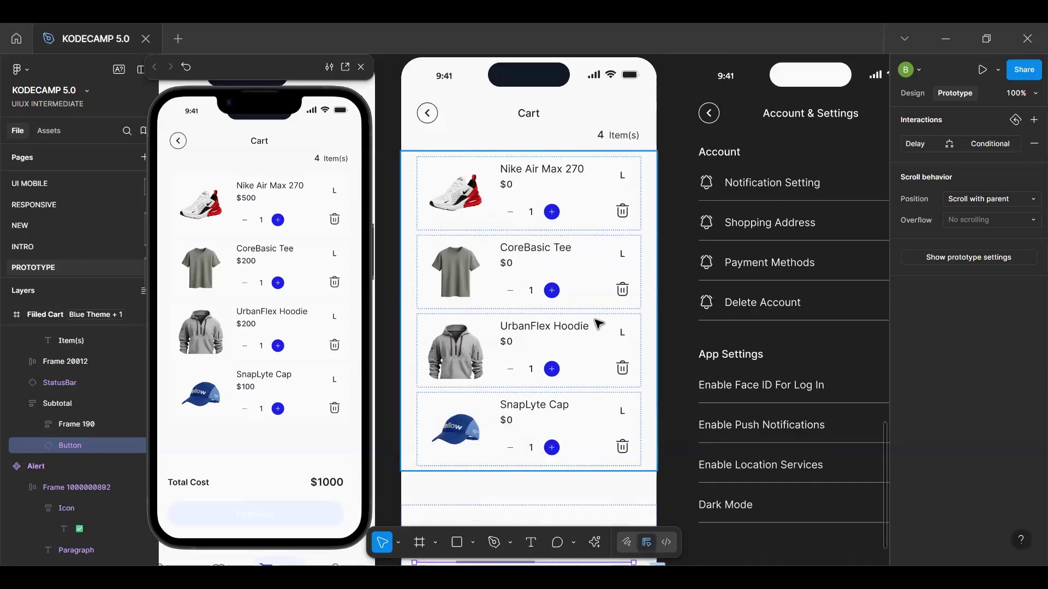
pyautogui.scroll(-8, 599, 328)
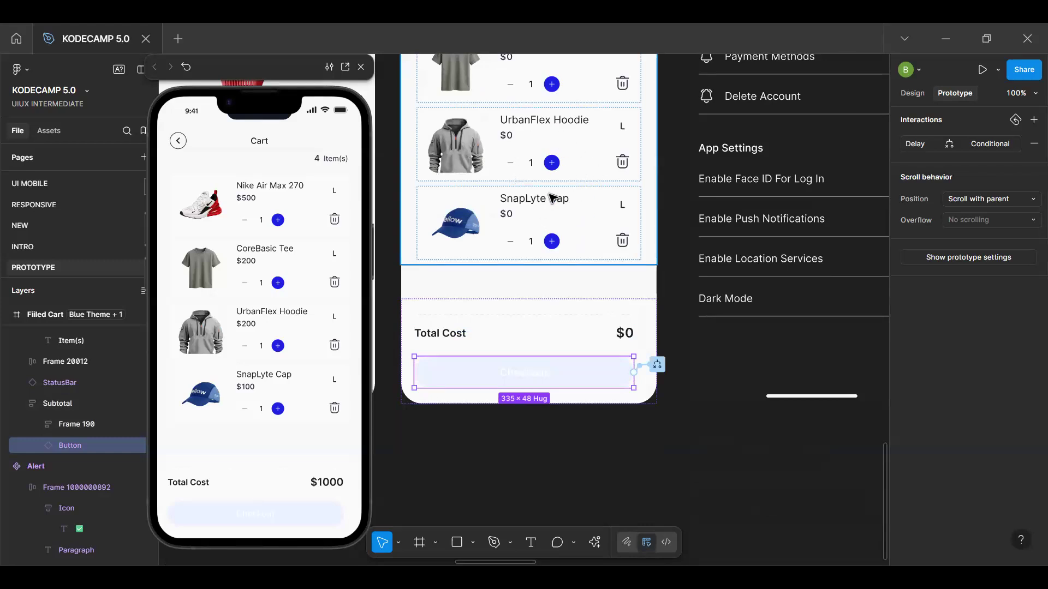
pyautogui.scroll(3, 555, 193)
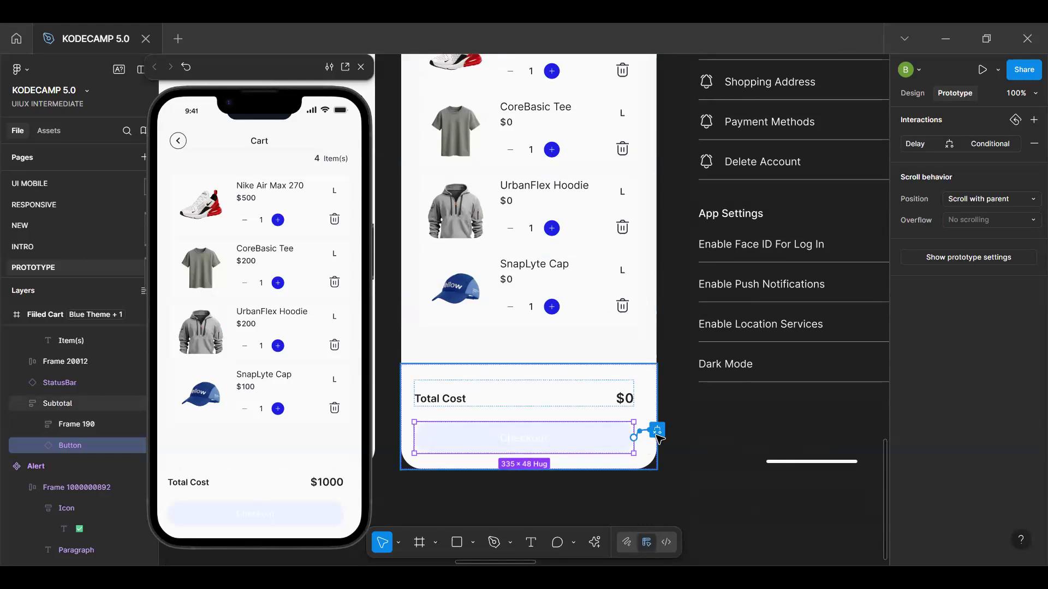
pyautogui.click(658, 431)
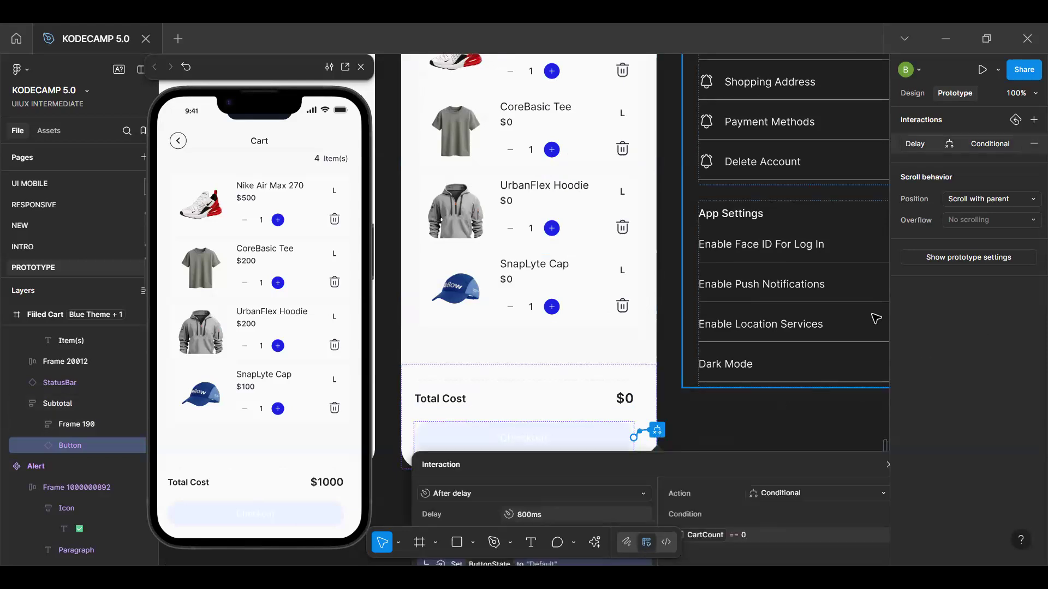
pyautogui.click(1034, 143)
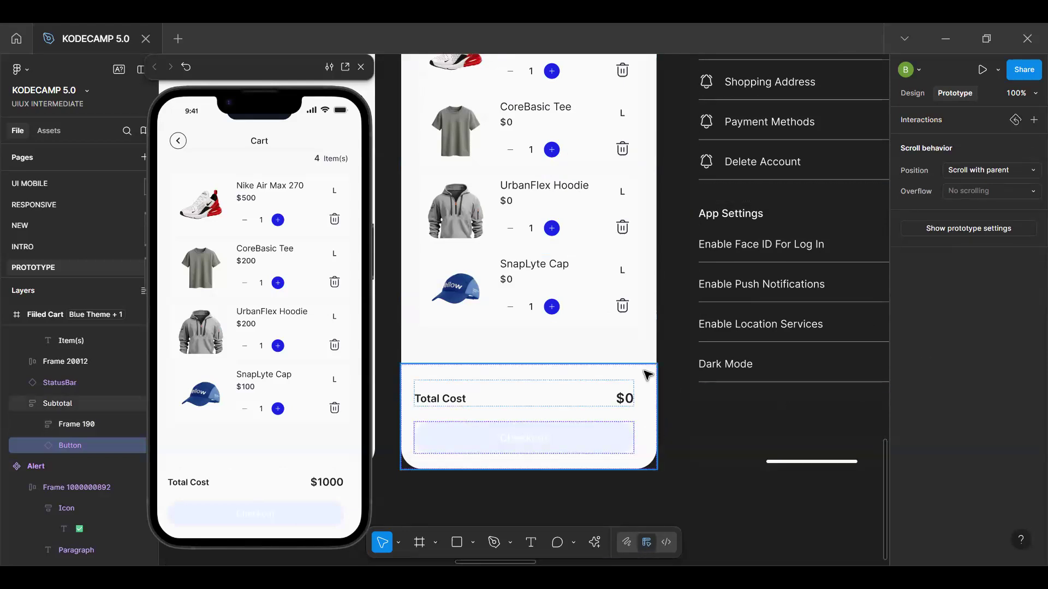
# Go to the cart product card's main component and open the delete icon's On tap interaction
pyautogui.scroll(5, 629, 269)
pyautogui.scroll(-5, 628, 269)
pyautogui.click(616, 245)
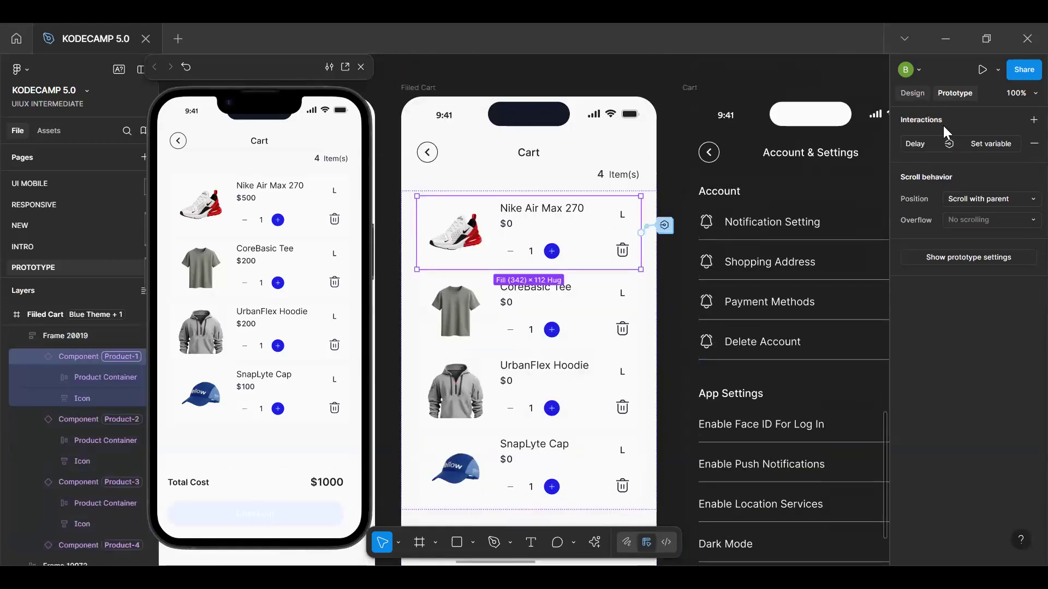
pyautogui.click(913, 93)
pyautogui.click(922, 140)
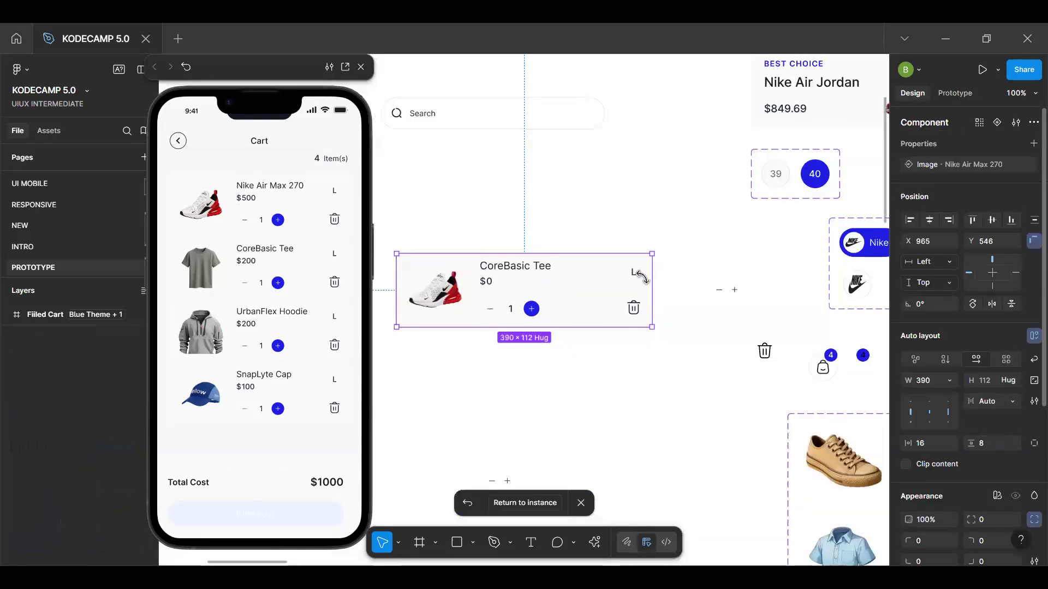
pyautogui.doubleClick(633, 310)
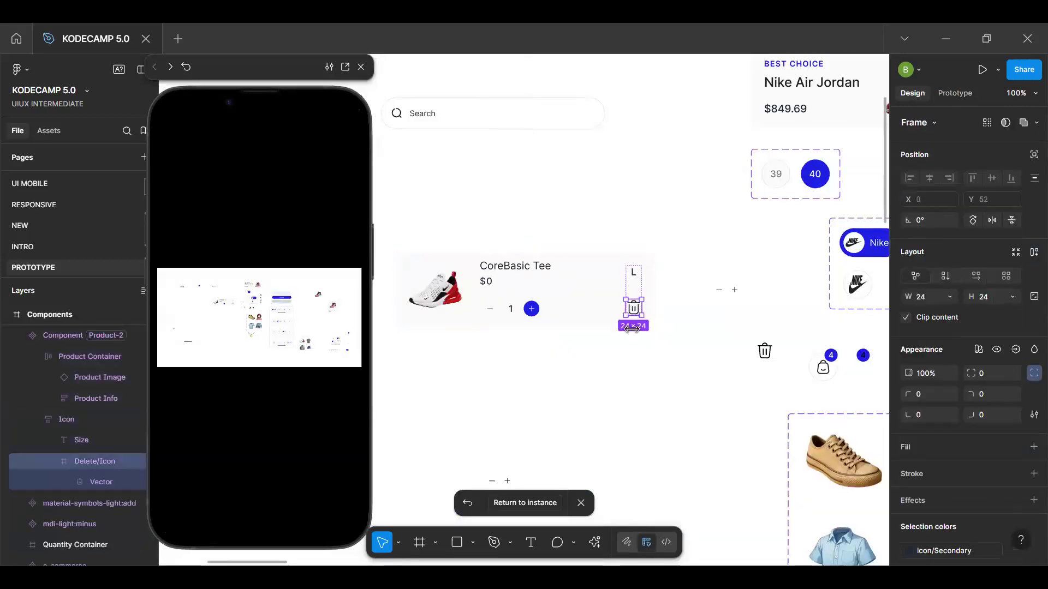
pyautogui.click(966, 94)
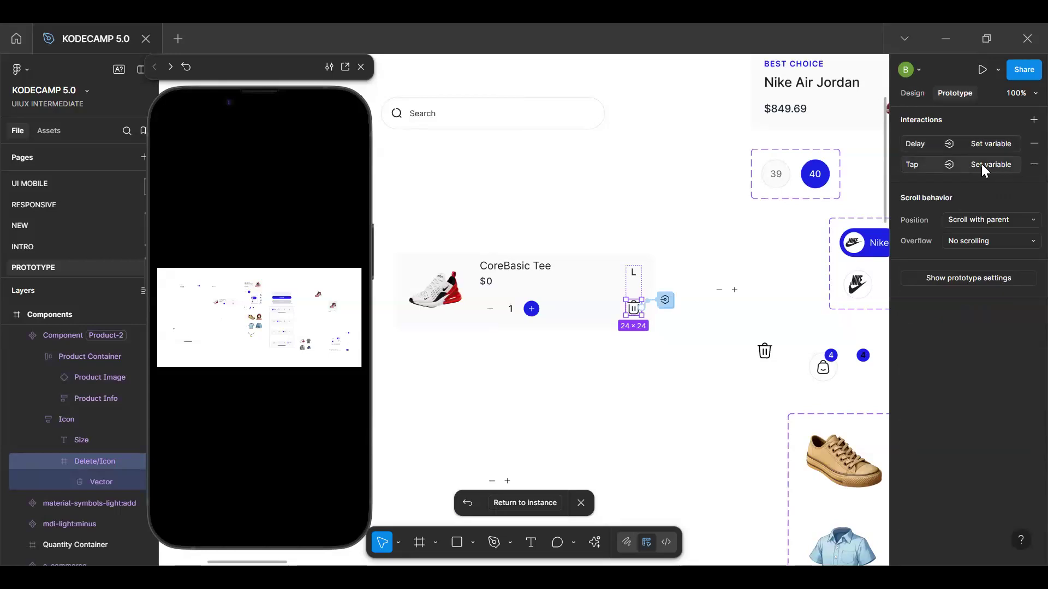
pyautogui.click(982, 163)
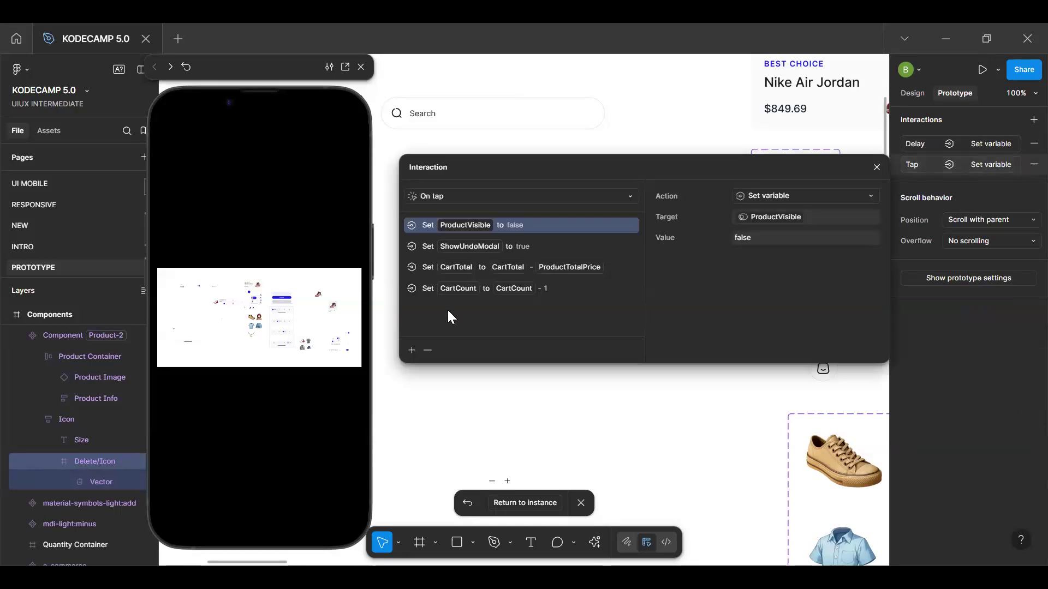
pyautogui.click(412, 349)
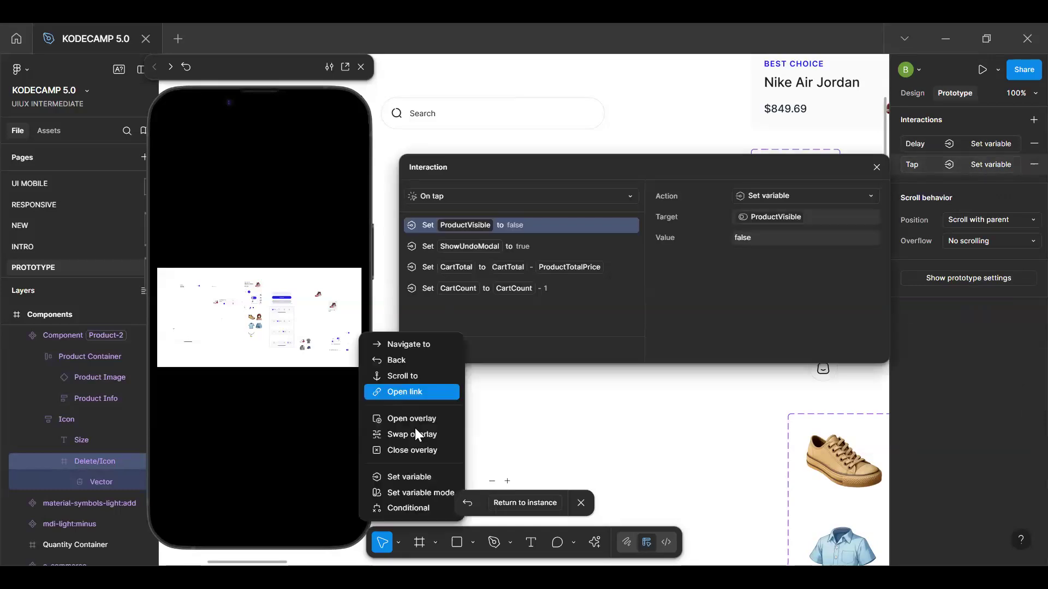
pyautogui.click(415, 478)
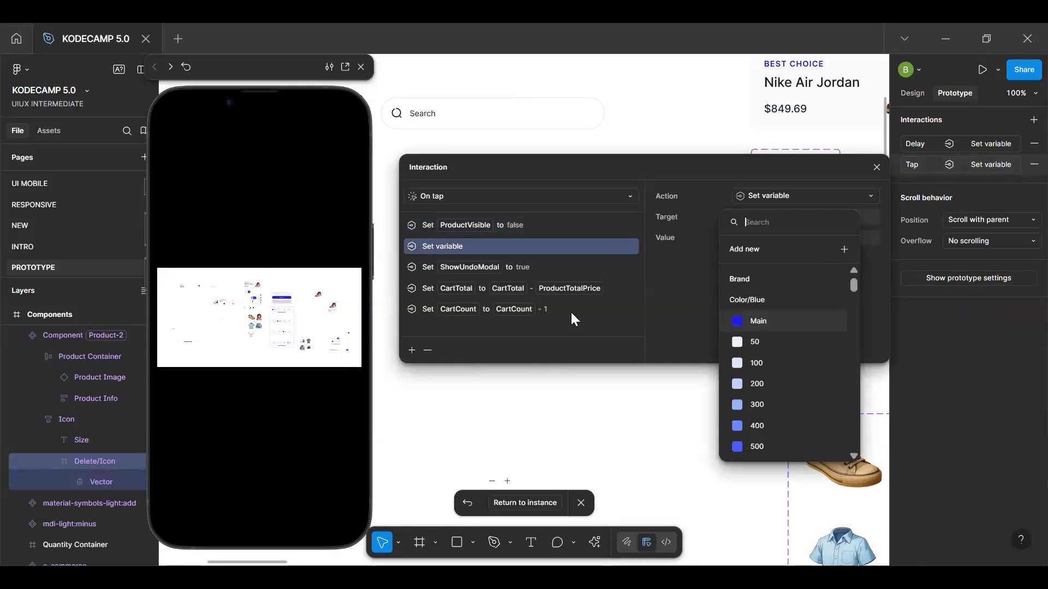
pyautogui.click(413, 333)
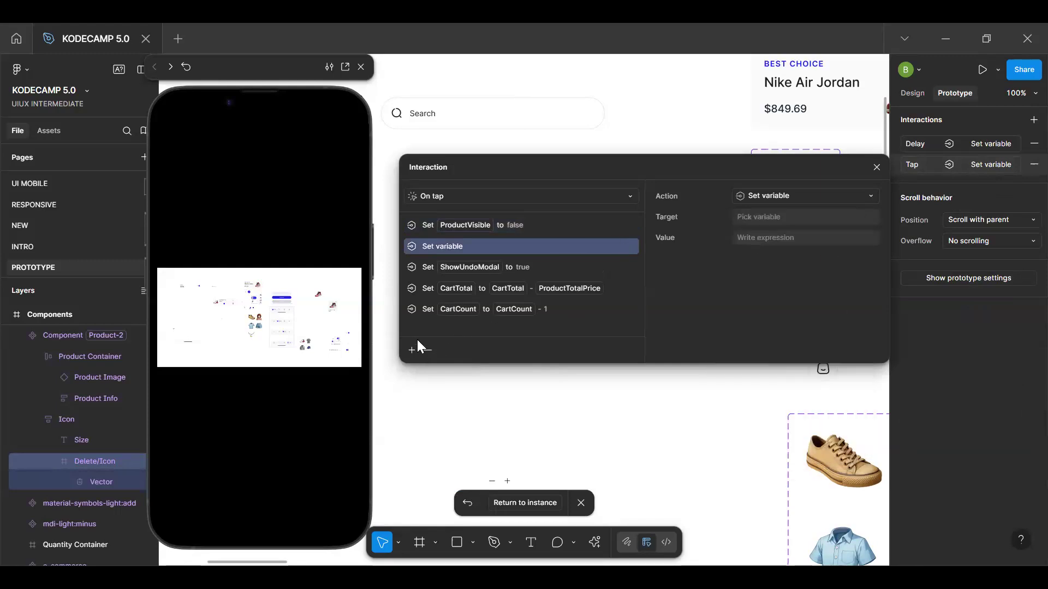
pyautogui.click(426, 350)
# Add a conditional action to the delete icon's On tap interaction with the condition CartCount == 0
pyautogui.click(412, 352)
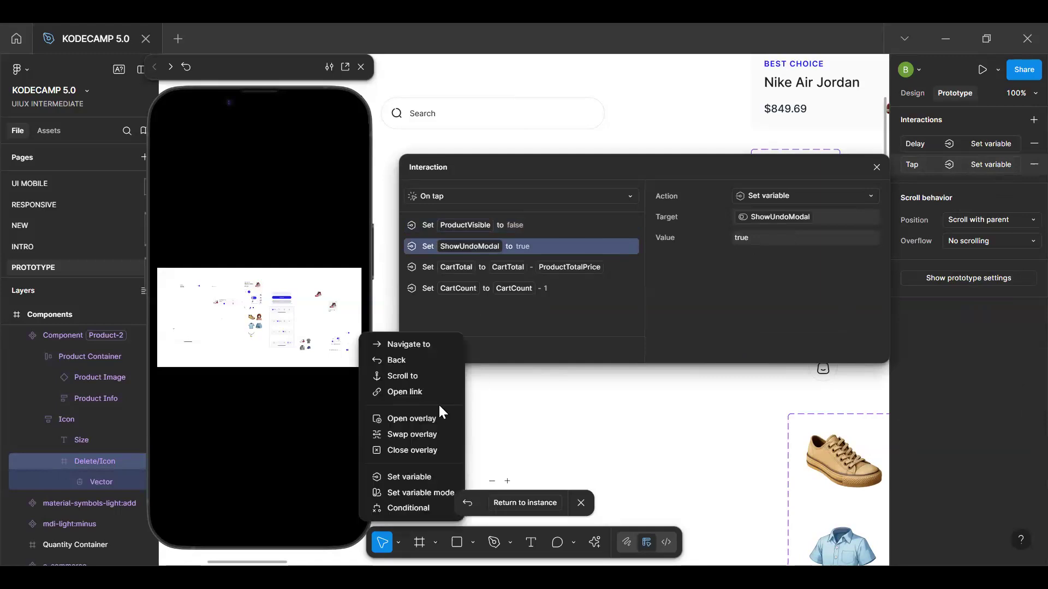
pyautogui.click(409, 504)
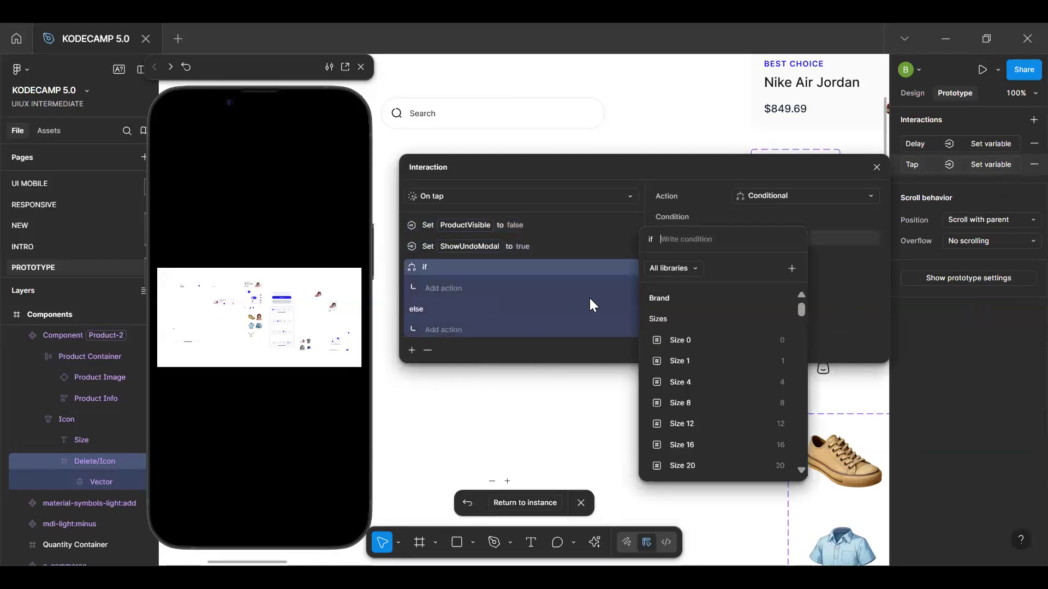
pyautogui.write('c')
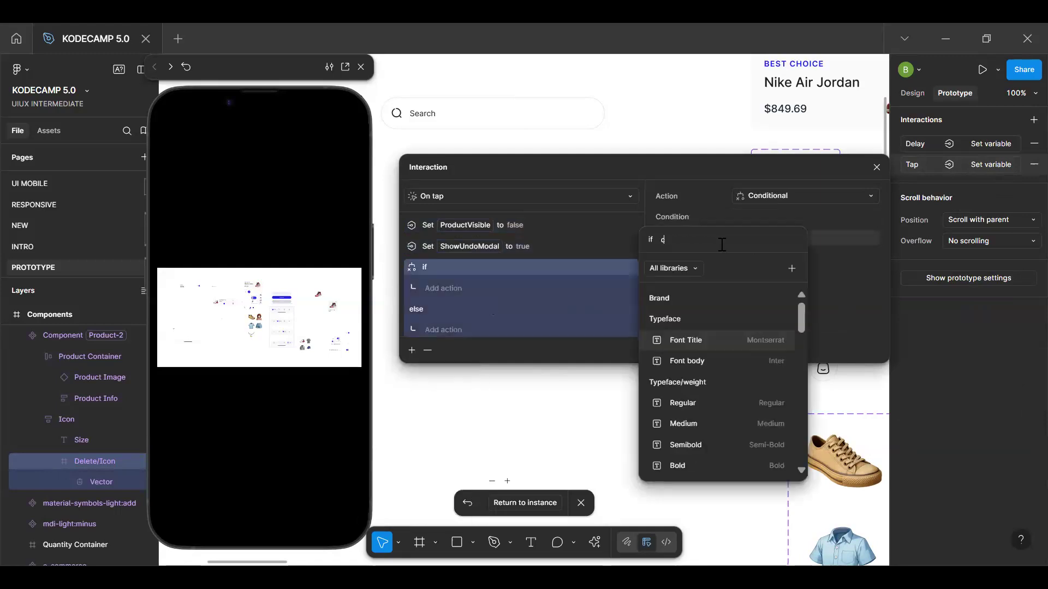
pyautogui.write('ount')
pyautogui.click(709, 299)
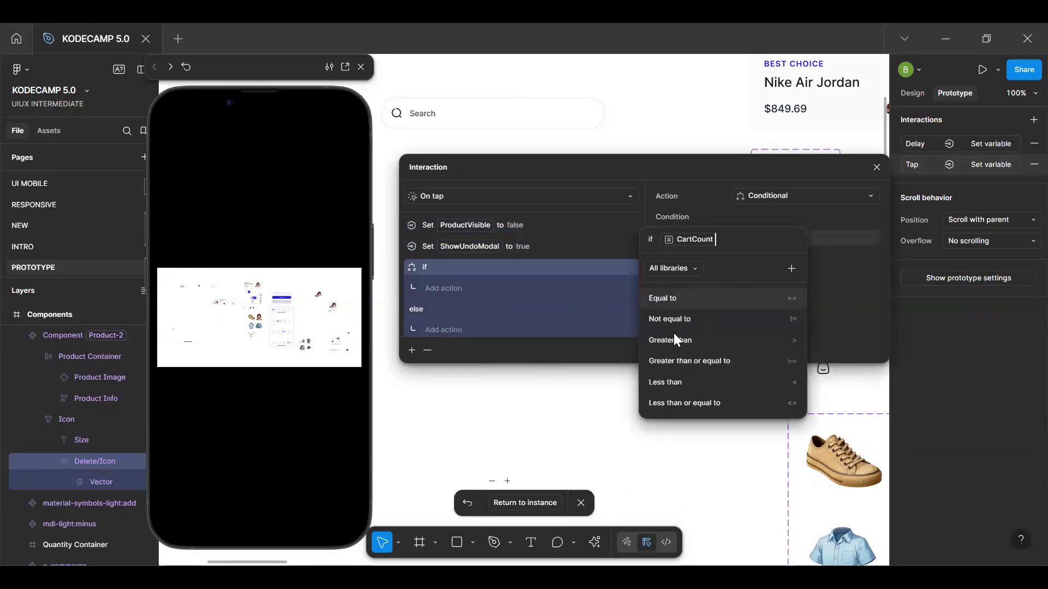
pyautogui.click(696, 297)
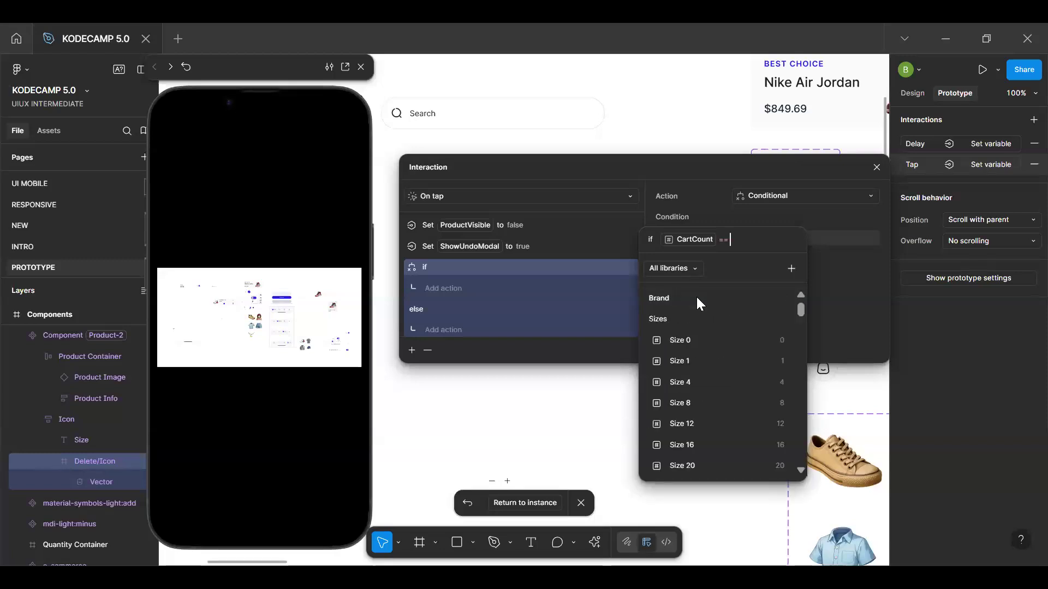
pyautogui.write('0')
pyautogui.press('Return')
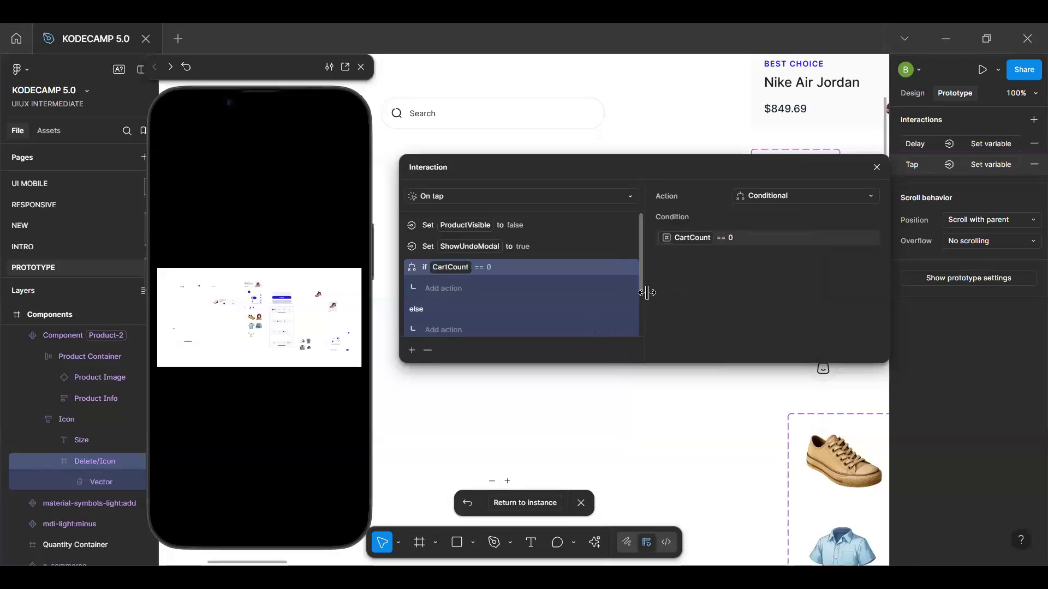
# Under the CartCount == 0 condition, add a Set variable action that sets ButtonState to "Default"
pyautogui.click(443, 288)
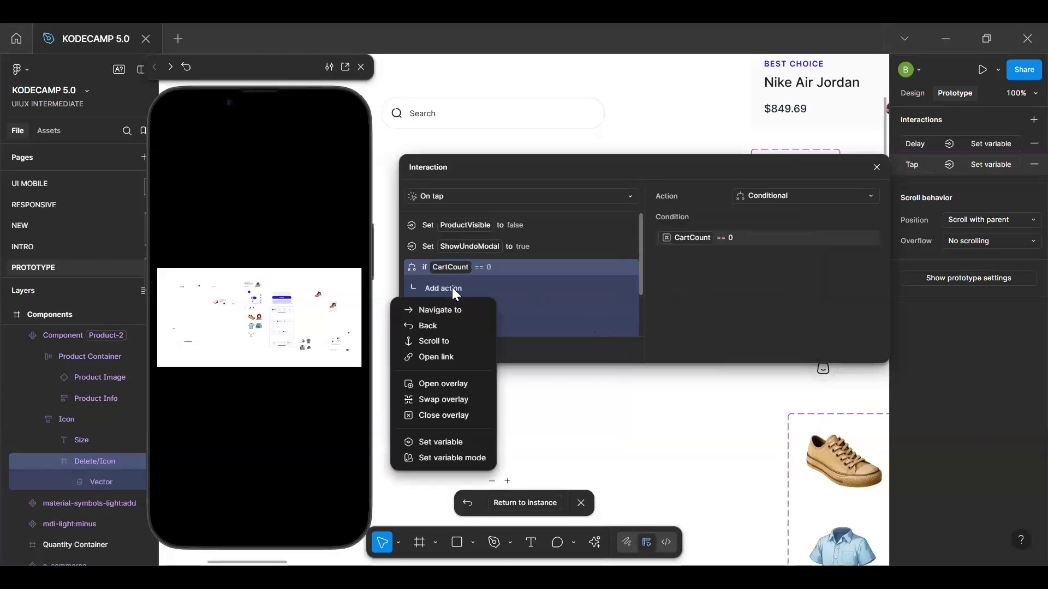
pyautogui.click(446, 440)
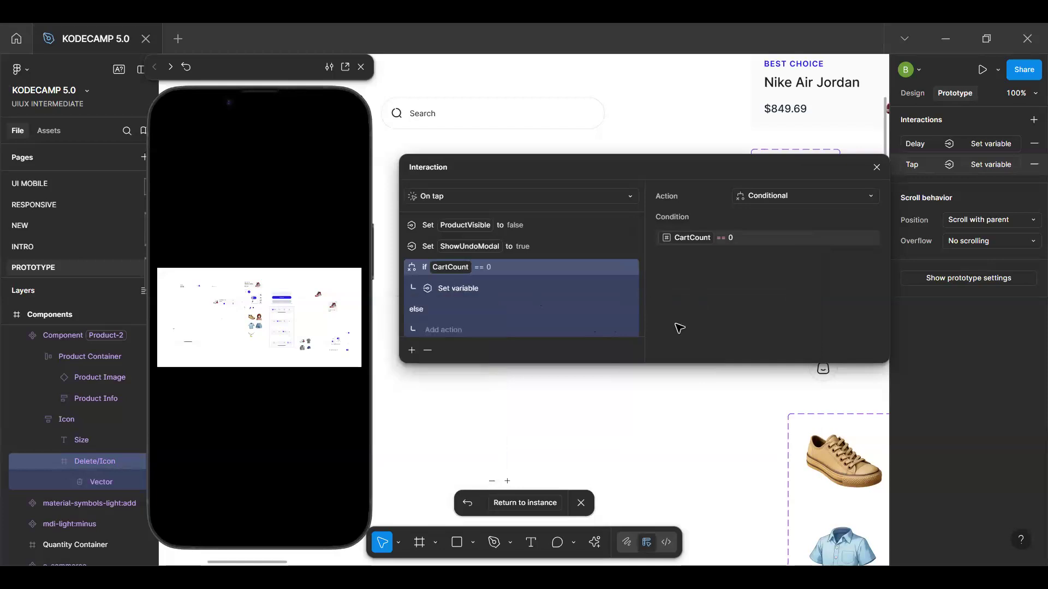
pyautogui.write('butt')
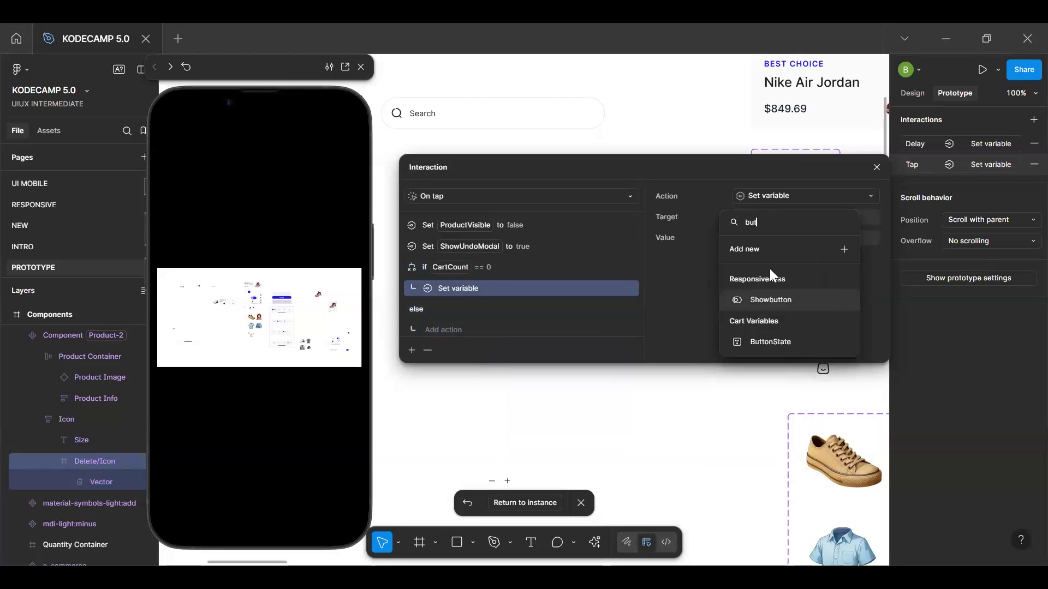
pyautogui.click(776, 342)
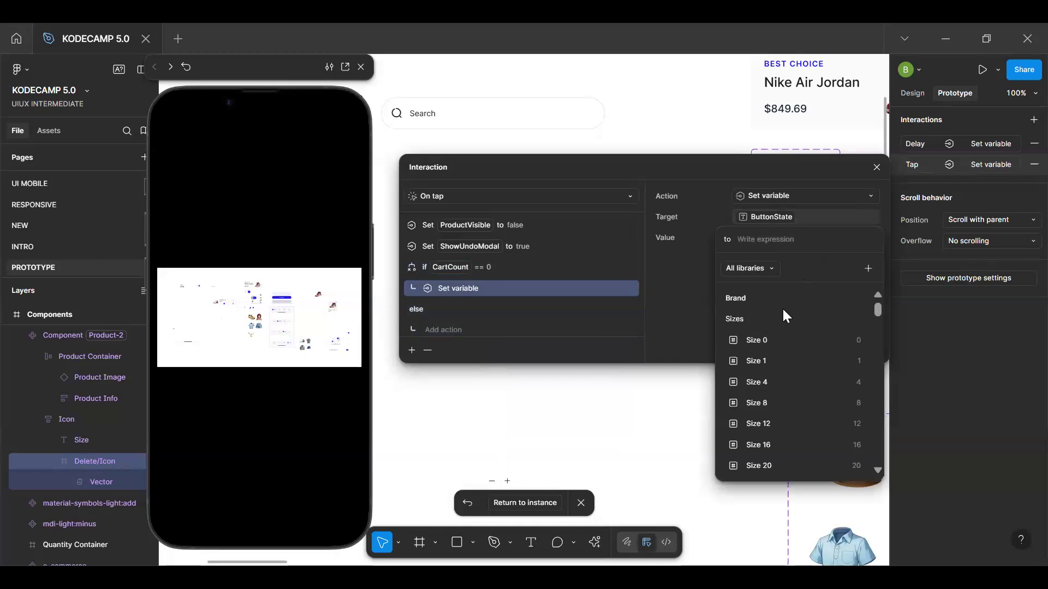
pyautogui.write("'")
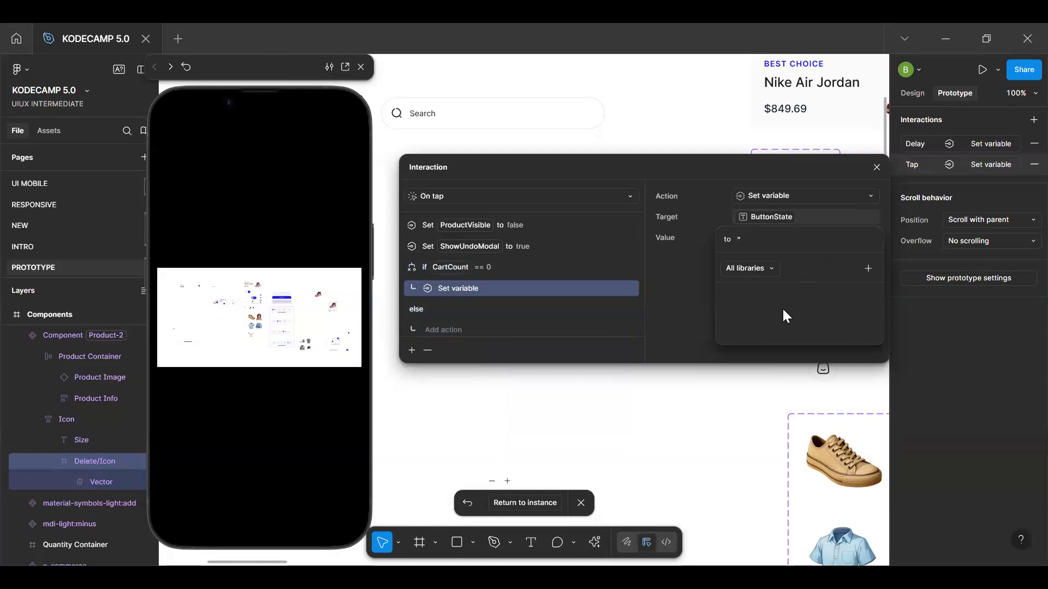
pyautogui.write('Default')
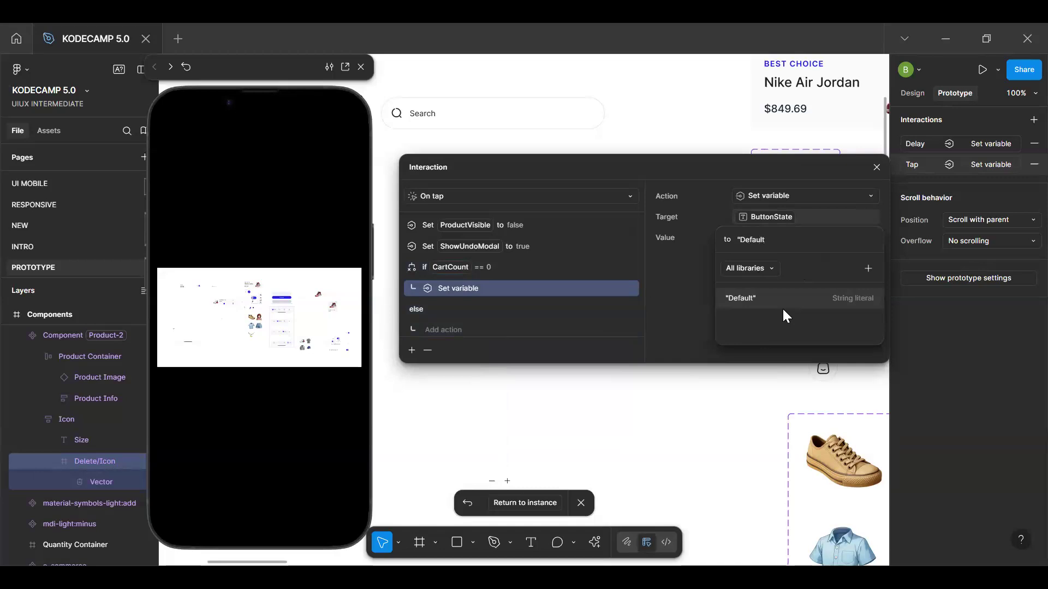
pyautogui.write('"')
pyautogui.press('Return')
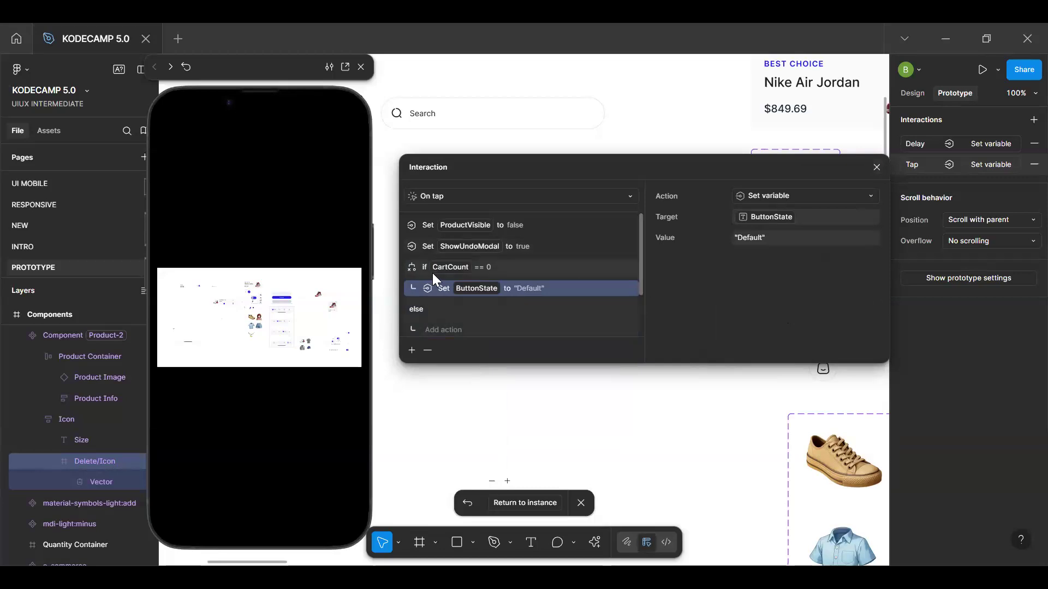
# Move the CartTotal and CartCount update actions above the conditional, then close the interaction settings and return to the product instance
pyautogui.scroll(-2, 438, 313)
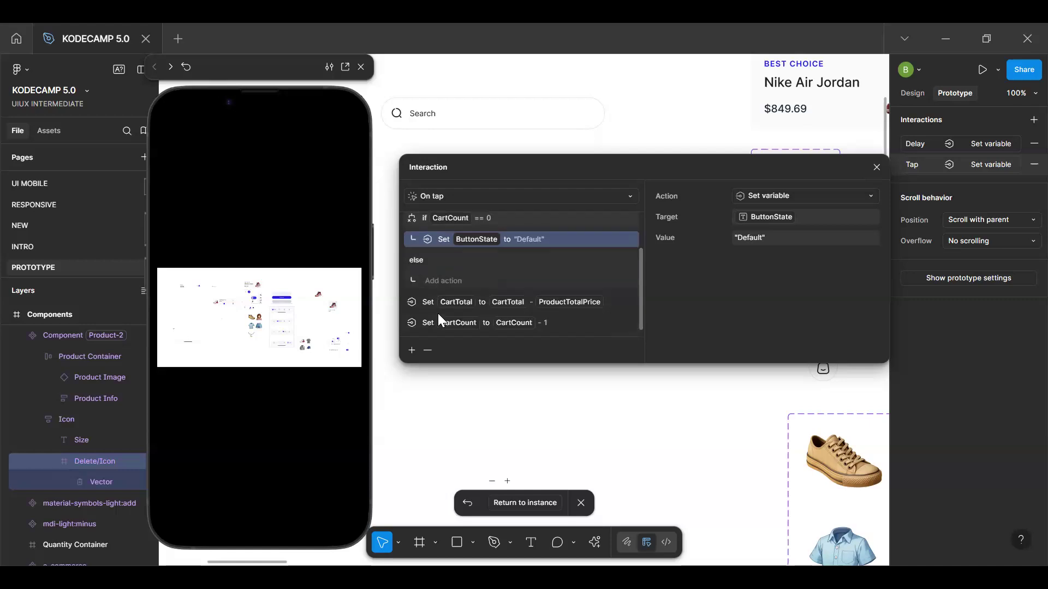
pyautogui.moveTo(439, 308); pyautogui.dragTo(444, 226)
pyautogui.click(456, 321)
pyautogui.moveTo(459, 235); pyautogui.dragTo(458, 238)
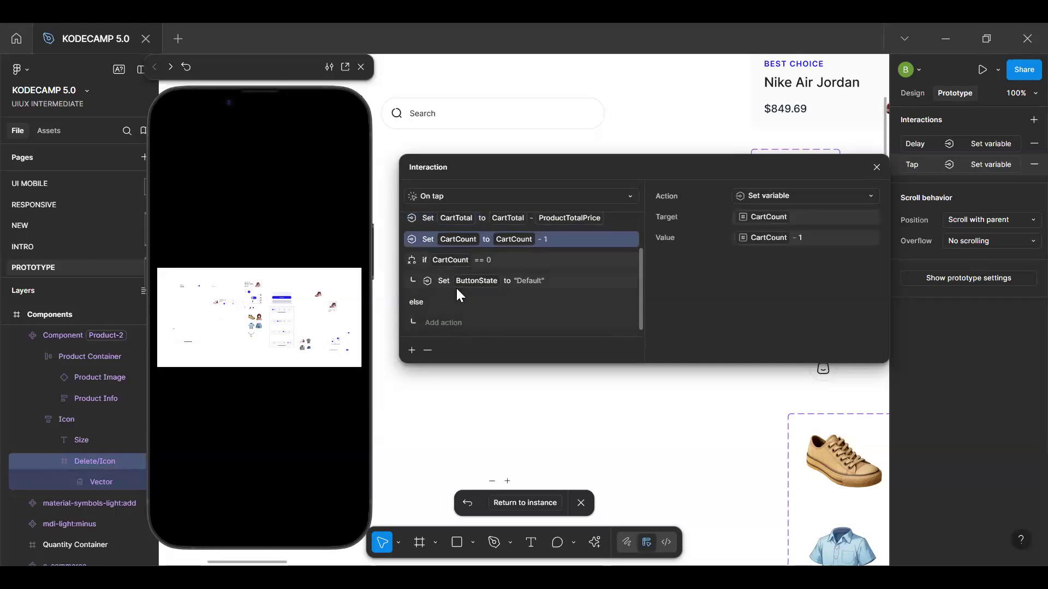
pyautogui.scroll(2, 473, 259)
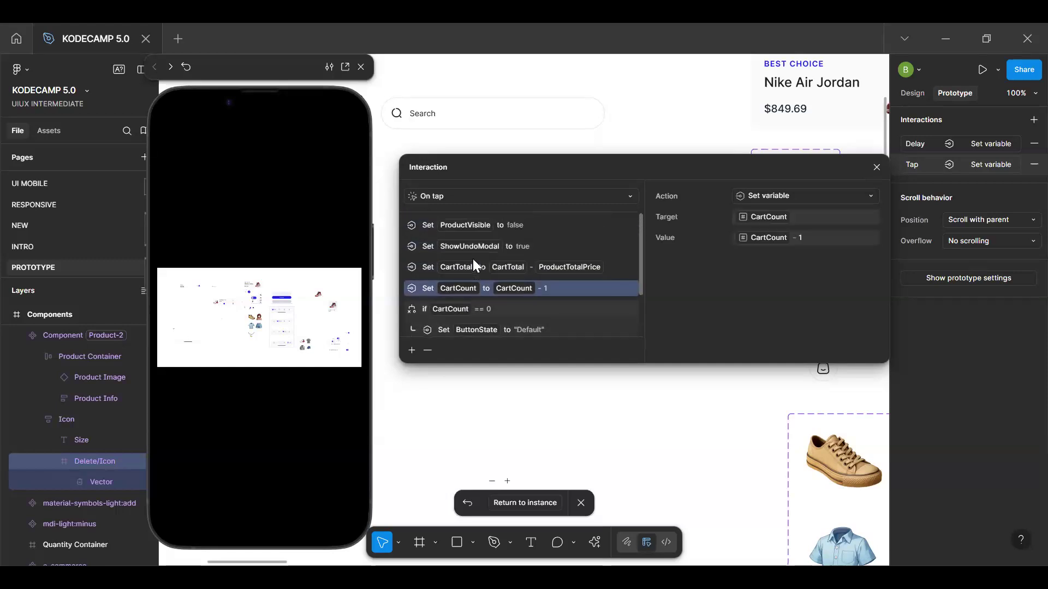
pyautogui.scroll(-2, 473, 258)
pyautogui.scroll(2, 473, 259)
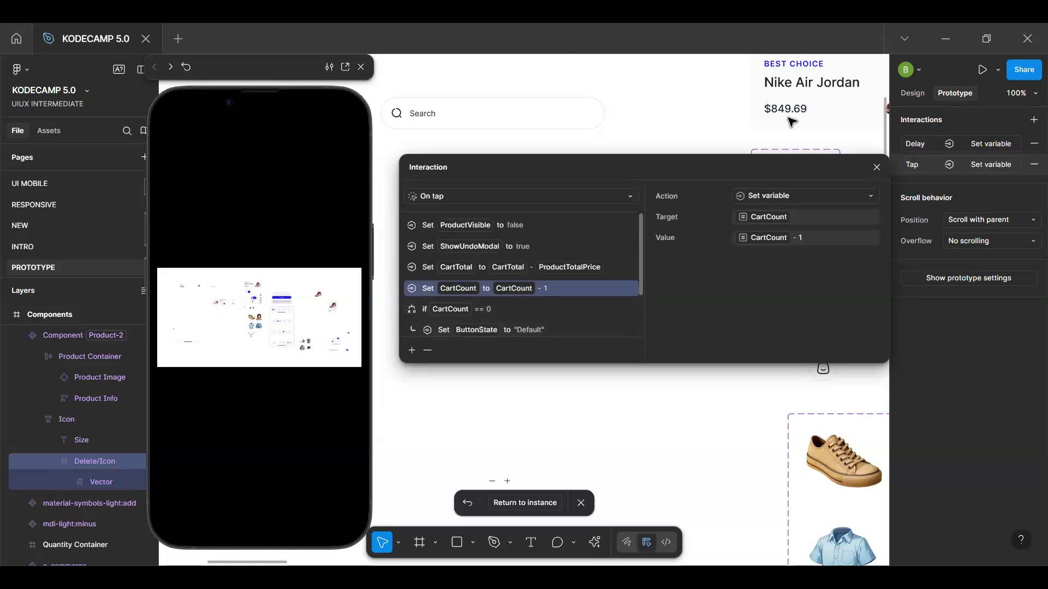
pyautogui.click(876, 167)
pyautogui.click(528, 504)
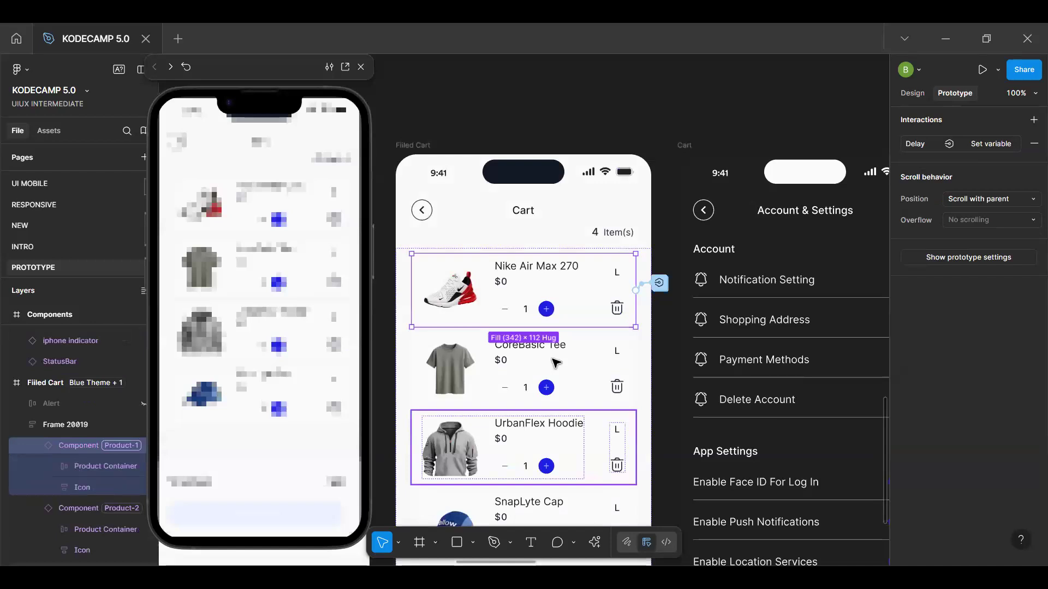
# Restart the cart preview, test deleting all four products with their delete icons, and restart the preview
pyautogui.click(277, 459)
pyautogui.press('r')
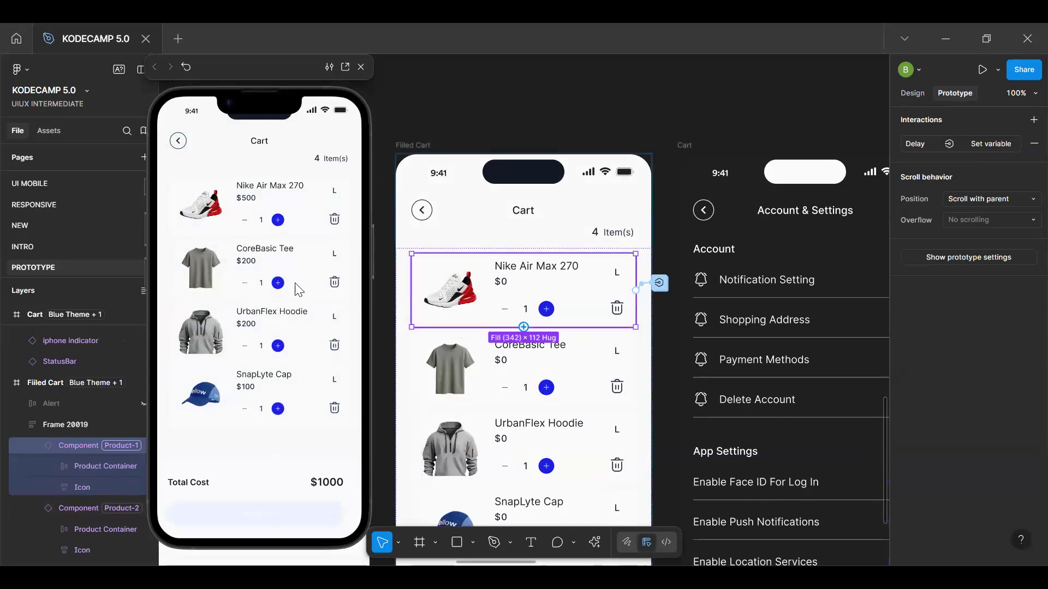
pyautogui.click(335, 284)
pyautogui.click(335, 283)
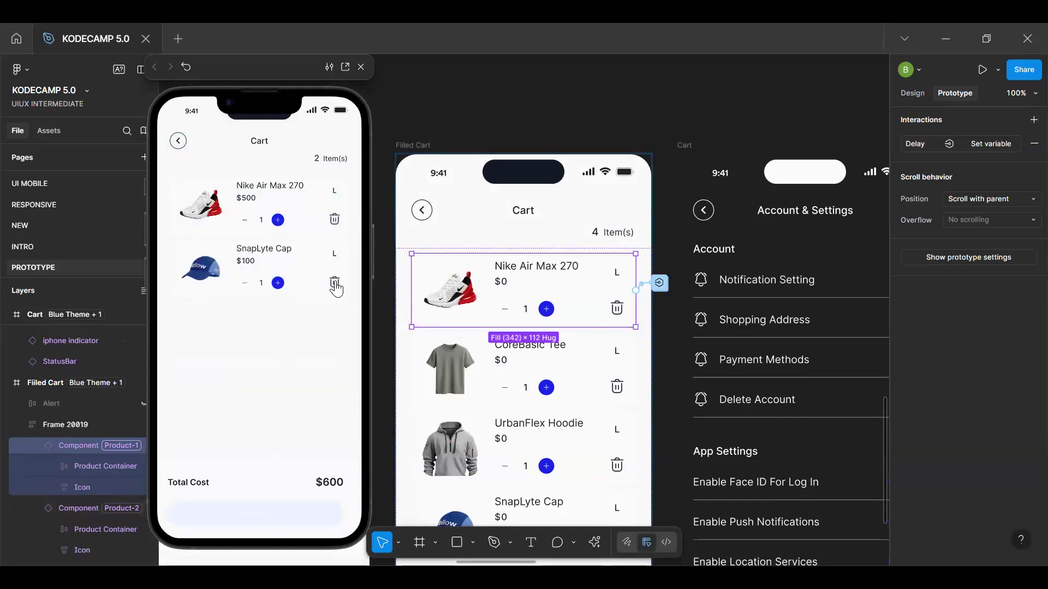
pyautogui.click(335, 283)
pyautogui.click(335, 219)
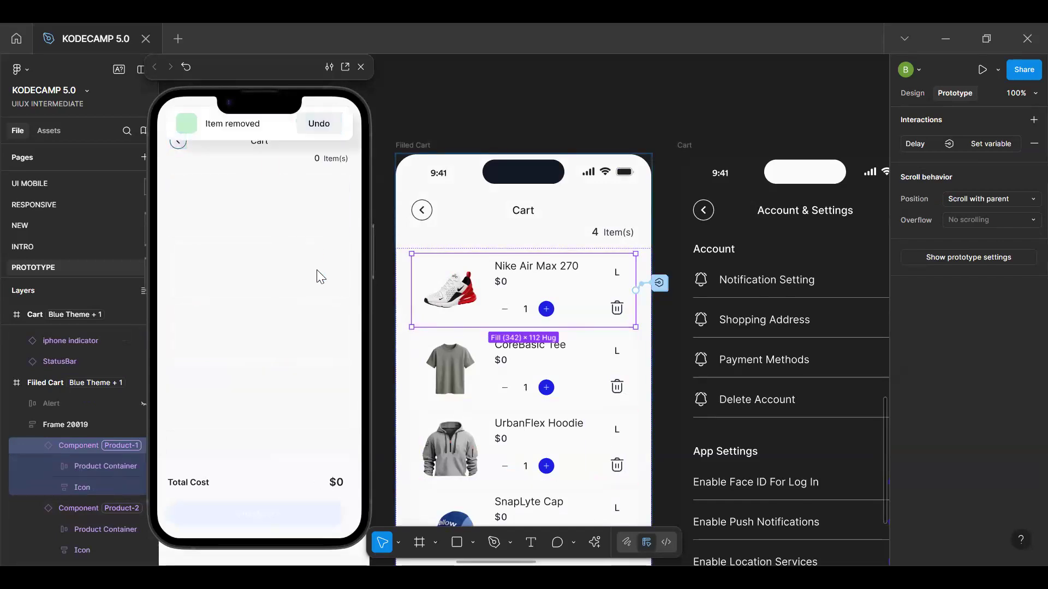
pyautogui.click(295, 340)
pyautogui.press('r')
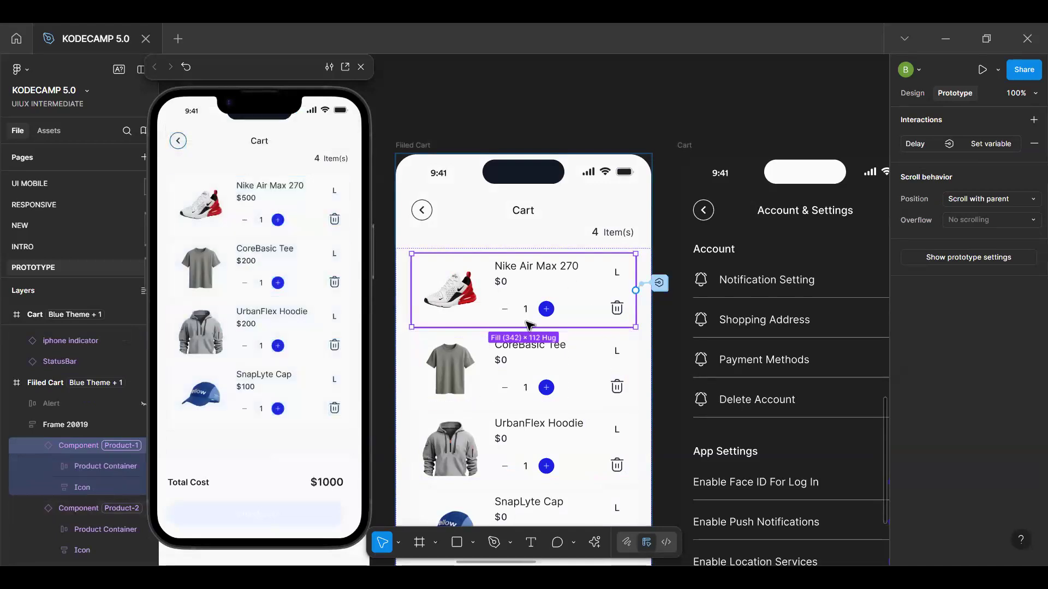
# Go to the cart product card's main component and select its Icon frame containing the size and delete icon
pyautogui.scroll(-5, 590, 311)
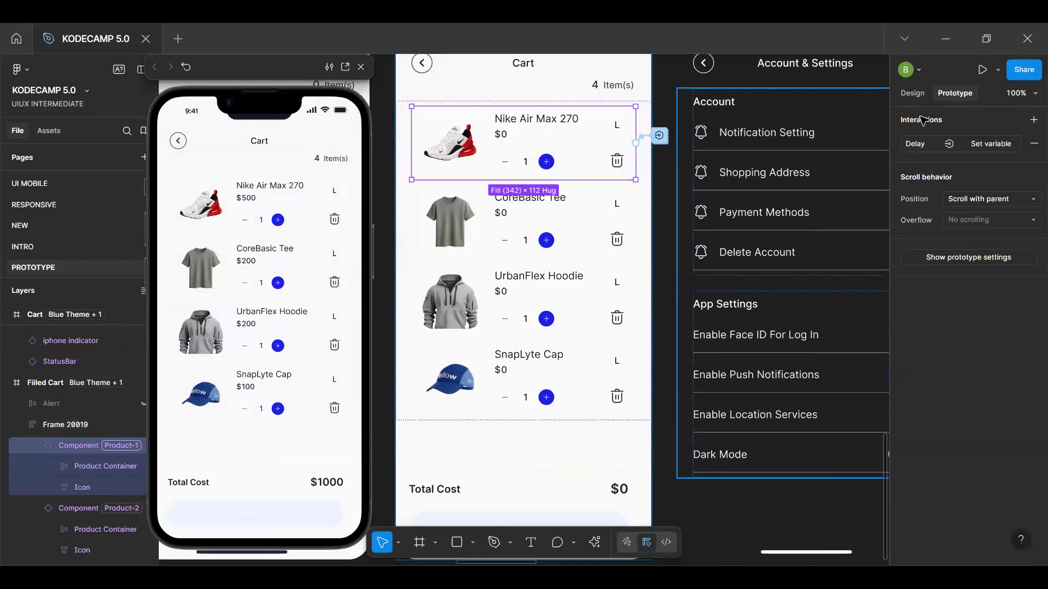
pyautogui.click(914, 93)
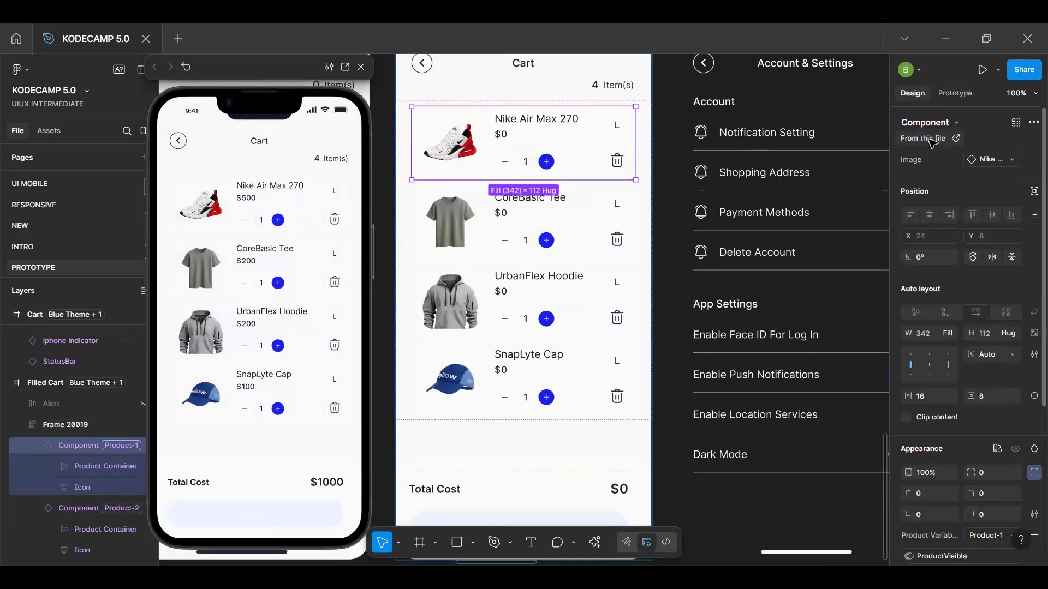
pyautogui.click(932, 143)
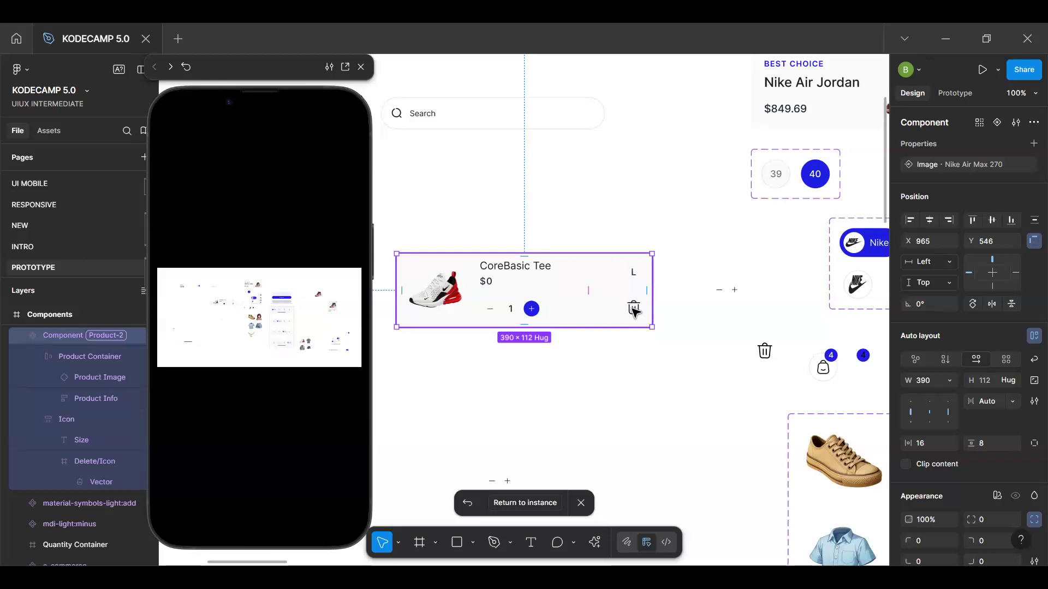
pyautogui.scroll(5, 634, 309)
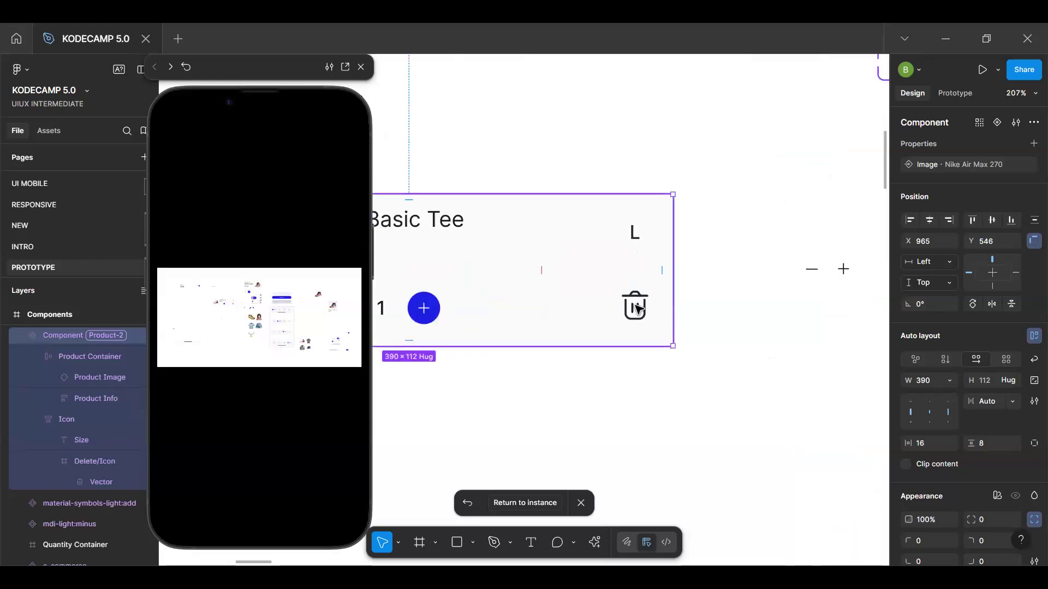
pyautogui.scroll(-5, 635, 310)
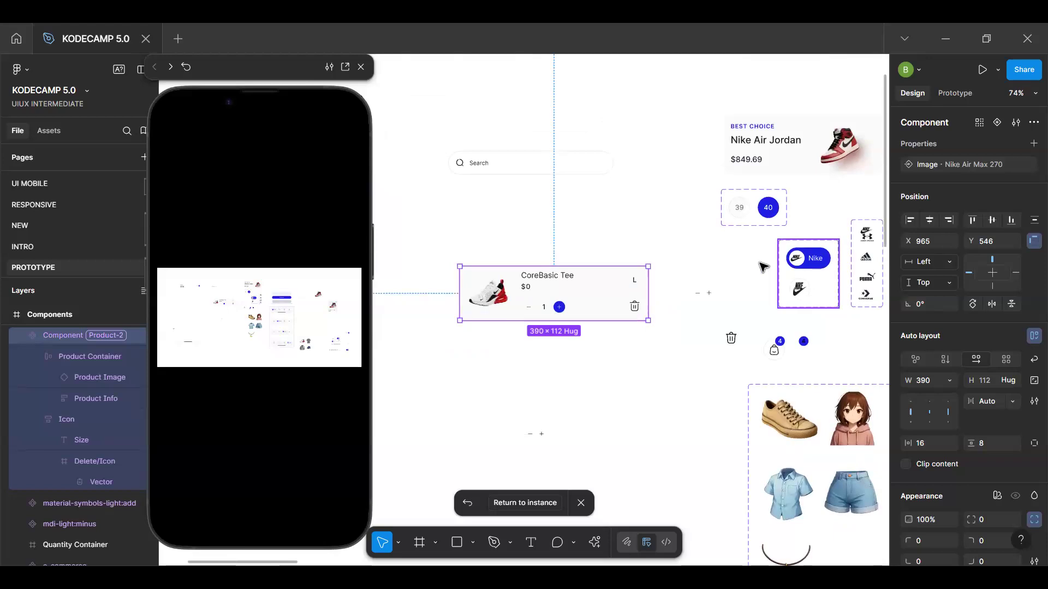
pyautogui.click(635, 309)
# Find the Button component set on the Components frame and select its Default variant
pyautogui.scroll(-5, 667, 363)
pyautogui.scroll(-8, 772, 336)
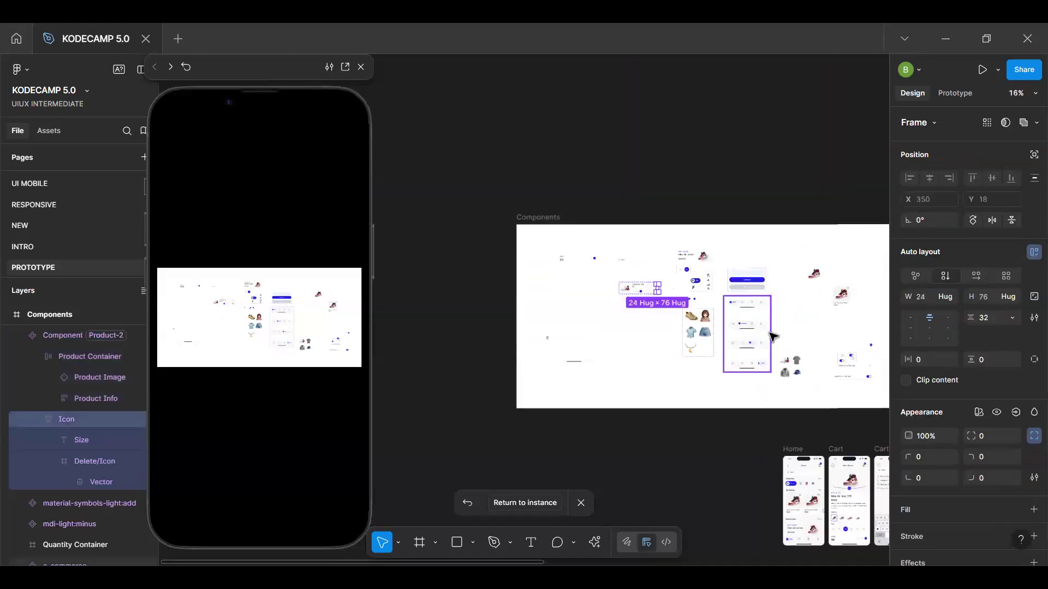
pyautogui.scroll(-3, 773, 335)
pyautogui.scroll(6, 731, 425)
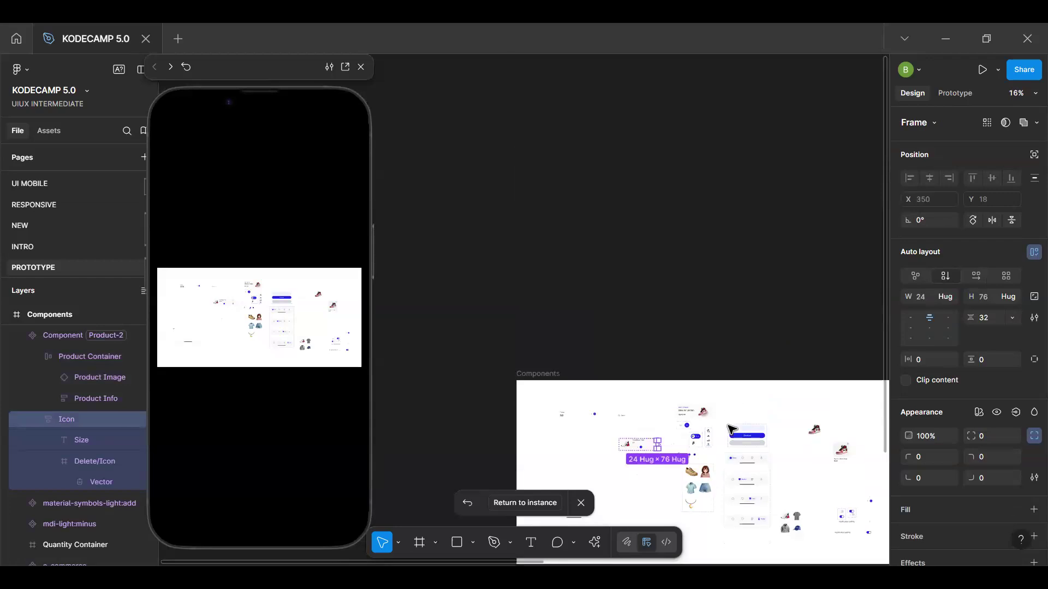
pyautogui.scroll(-2, 731, 430)
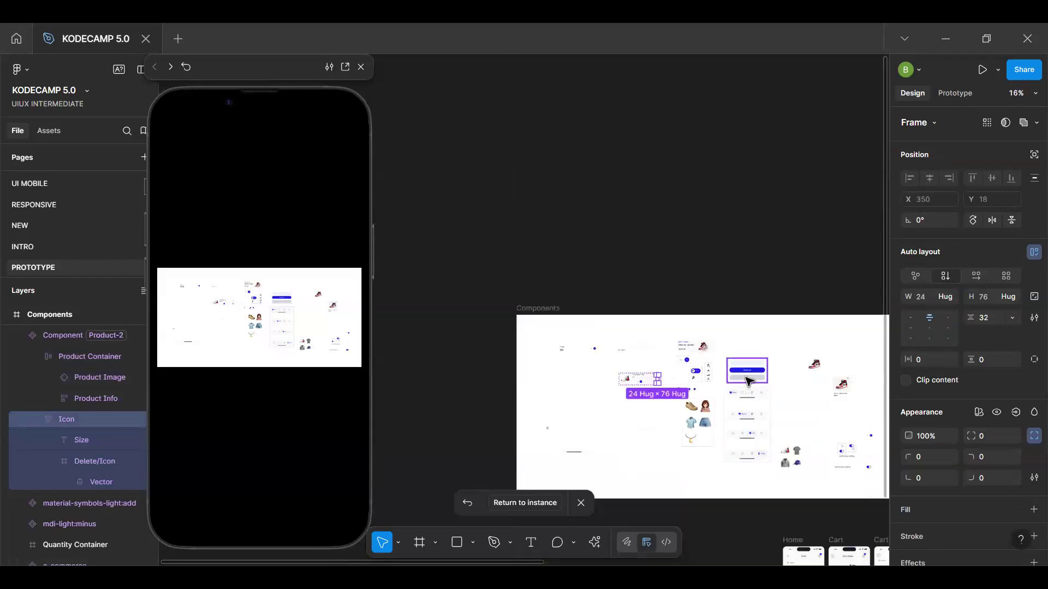
pyautogui.scroll(4, 759, 364)
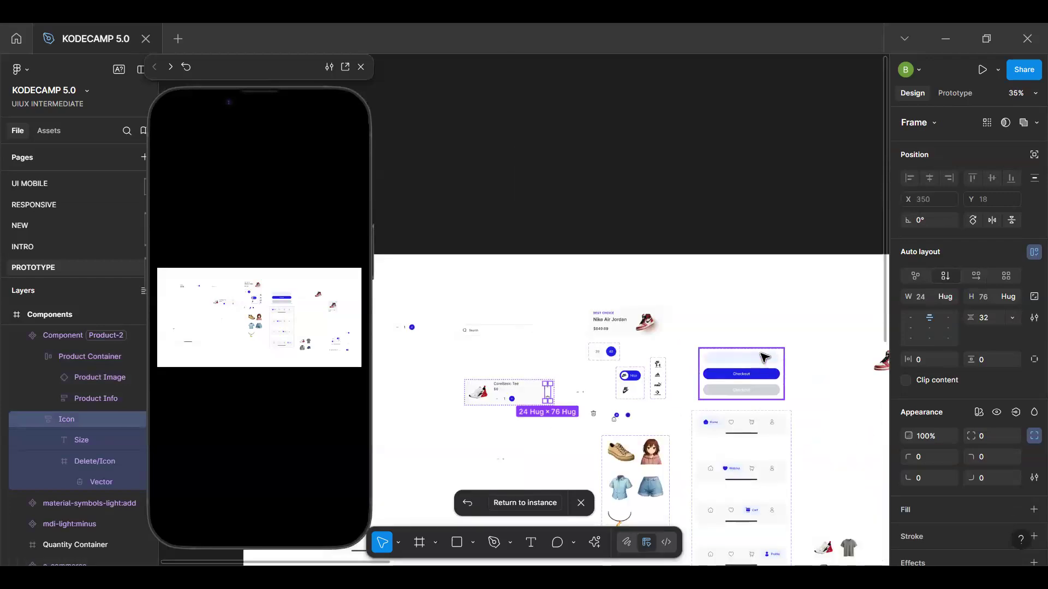
pyautogui.click(762, 359)
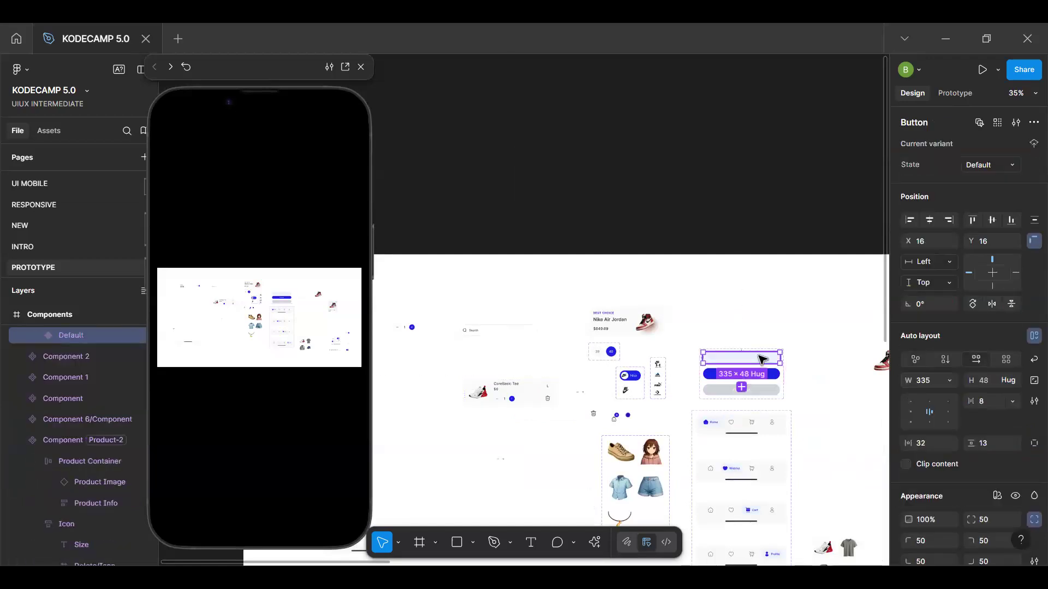
# Return to the Filled Cart frame and select the button instance below Total Cost
pyautogui.scroll(-5, 742, 402)
pyautogui.scroll(-4, 766, 391)
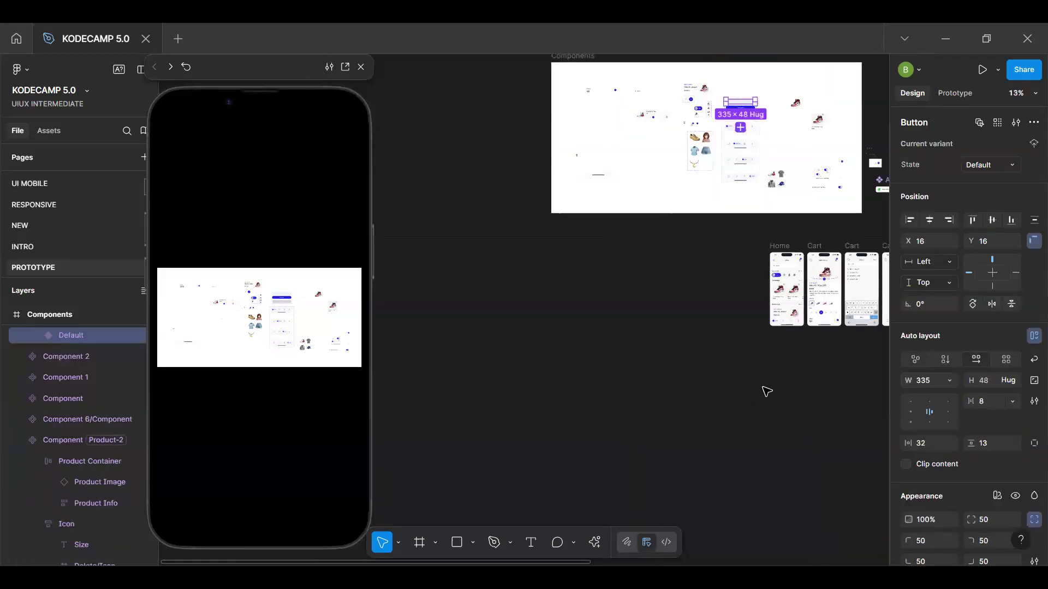
pyautogui.hscroll(5, 767, 391)
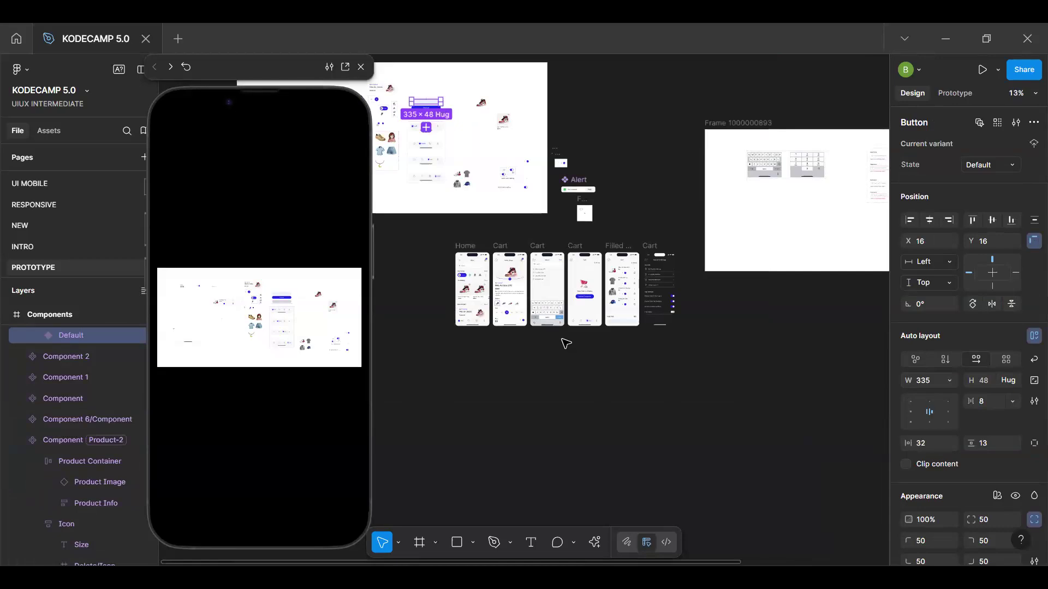
pyautogui.scroll(4, 562, 343)
pyautogui.hscroll(-4, 563, 345)
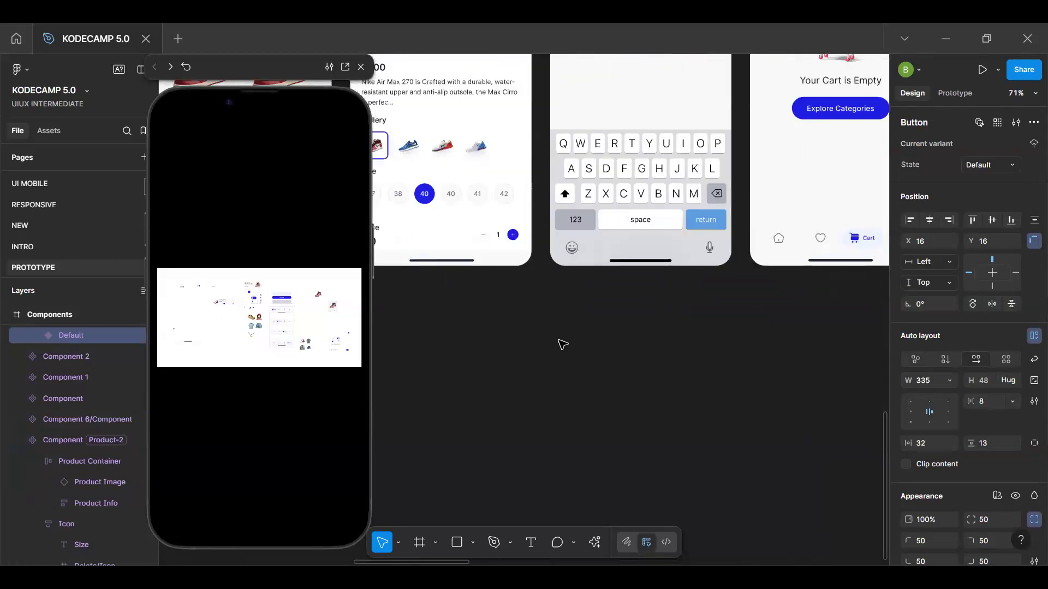
pyautogui.hscroll(5, 563, 345)
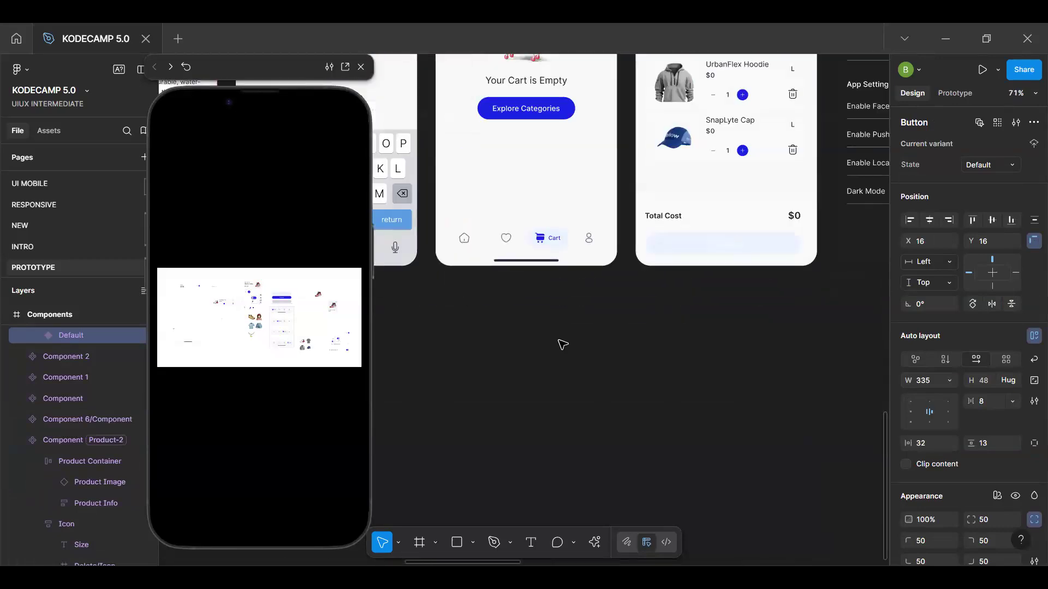
pyautogui.click(707, 248)
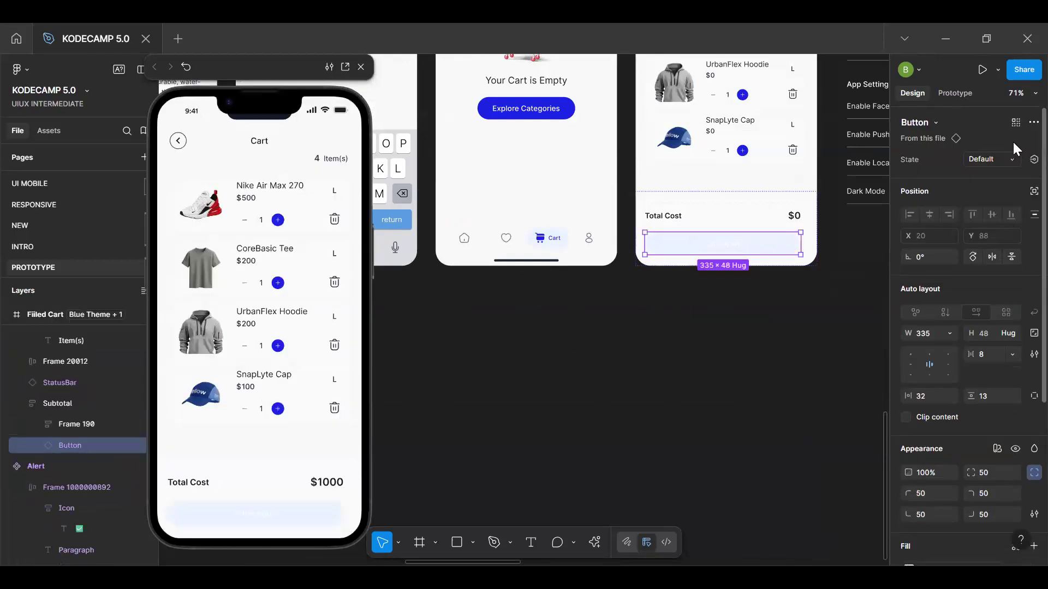
# Apply the ButtonState variable to the Filled Cart button through its visibility setting
pyautogui.scroll(-3, 1009, 396)
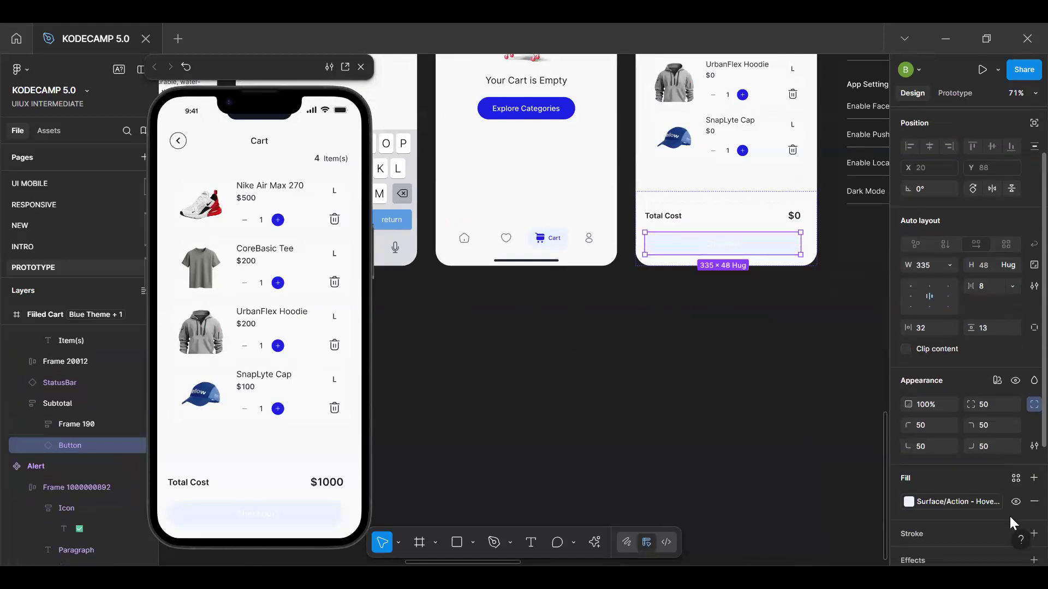
pyautogui.click(1015, 380)
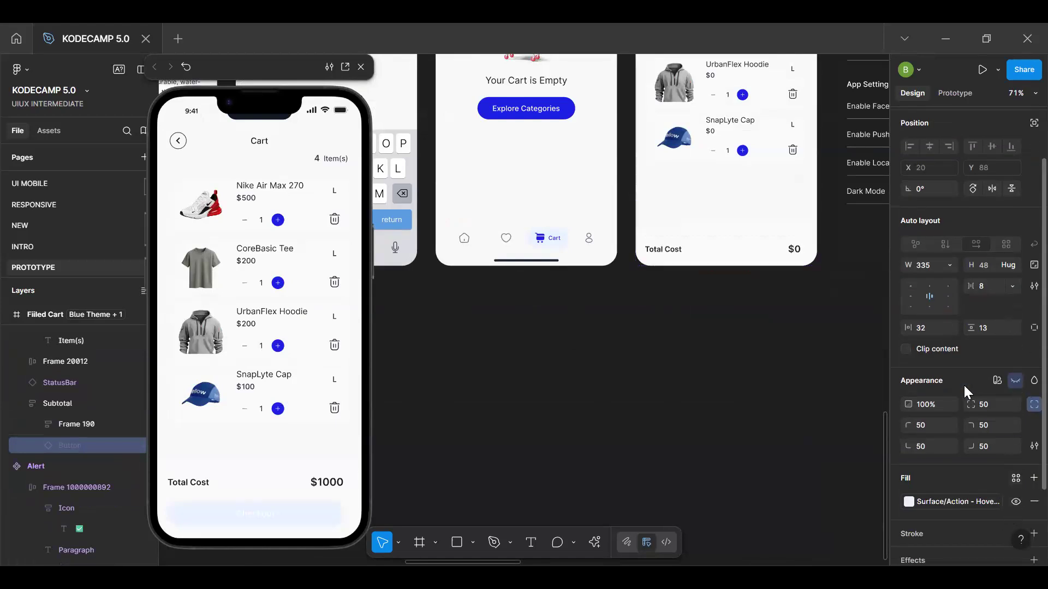
pyautogui.click(1016, 381)
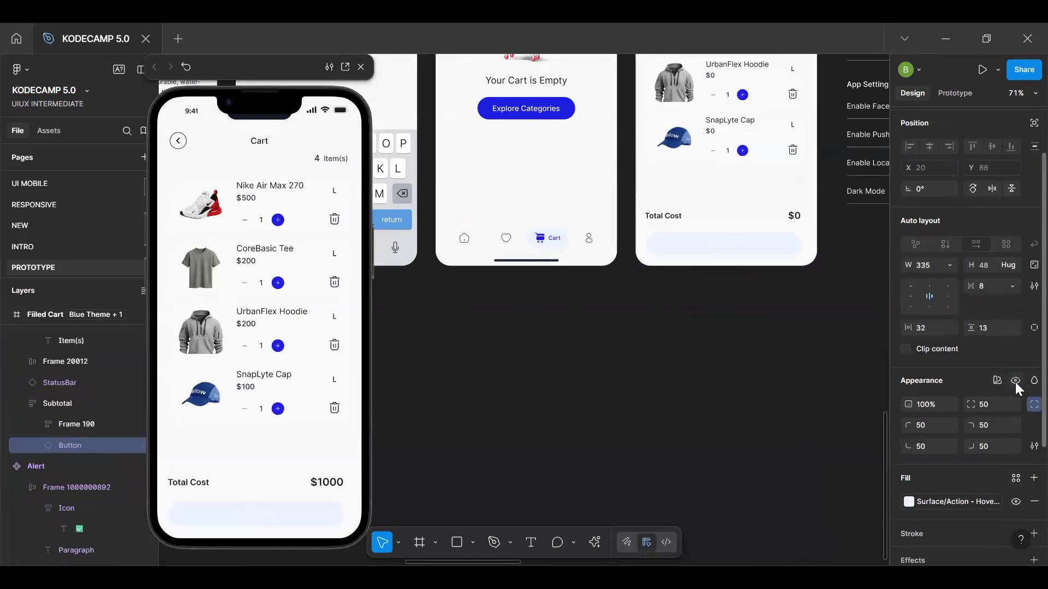
pyautogui.rightClick(1015, 381)
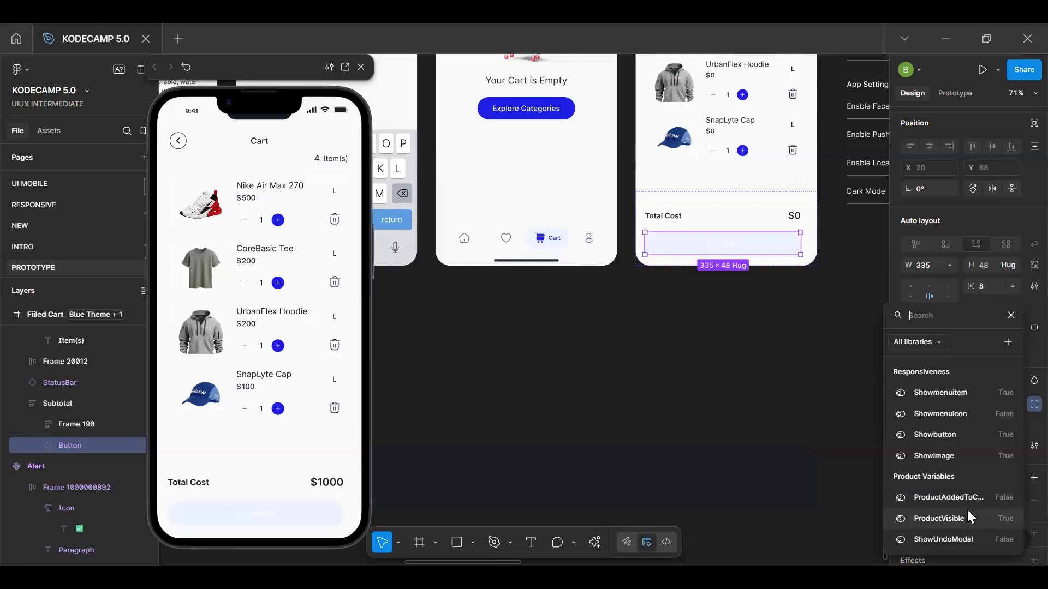
pyautogui.write('sho')
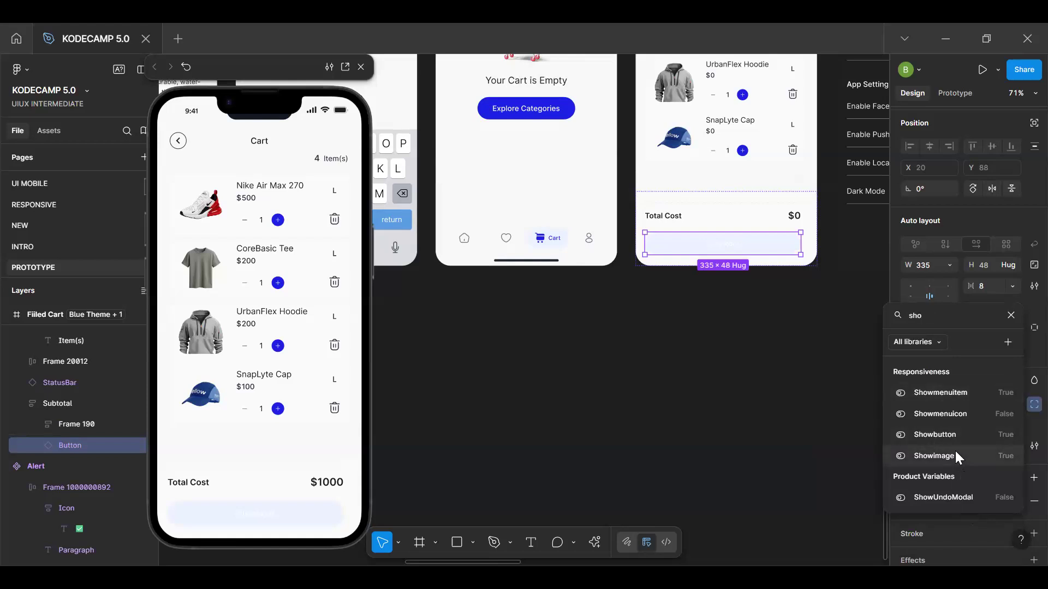
pyautogui.press('BackSpace')
pyautogui.press('BackSpace')
pyautogui.write('ta')
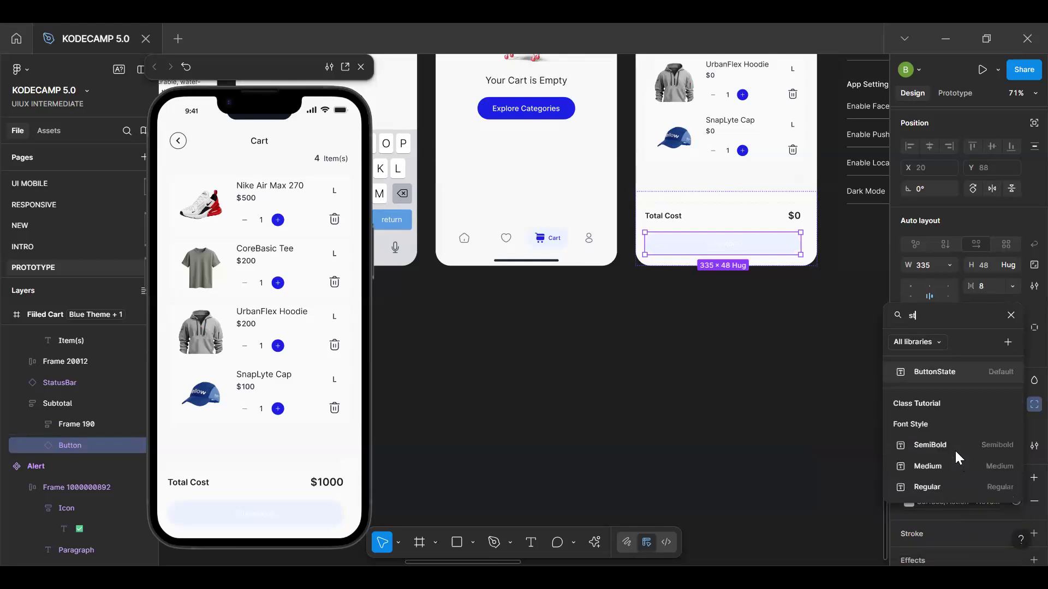
pyautogui.click(952, 372)
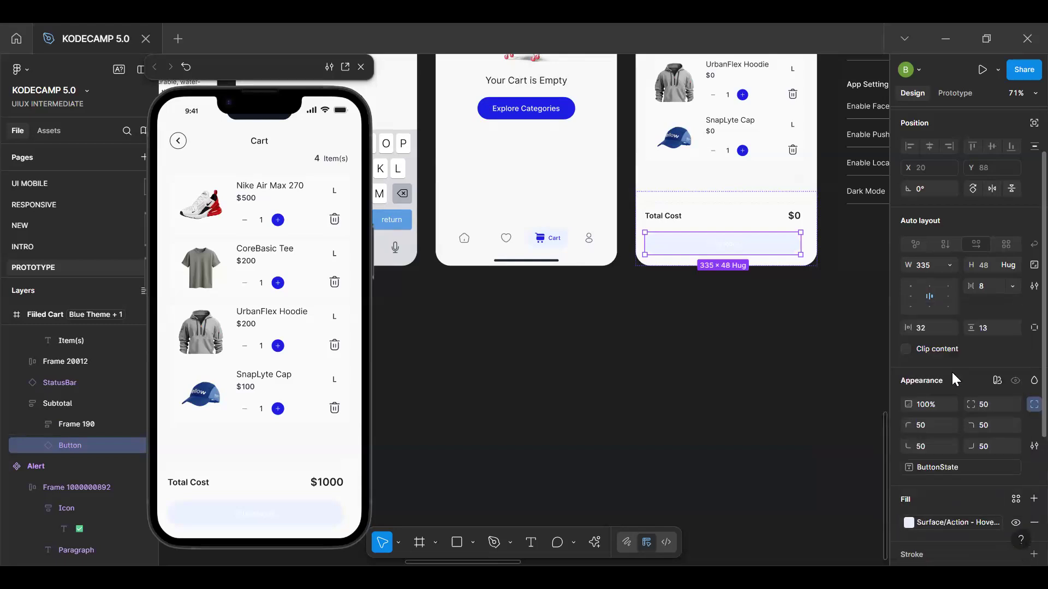
pyautogui.click(271, 447)
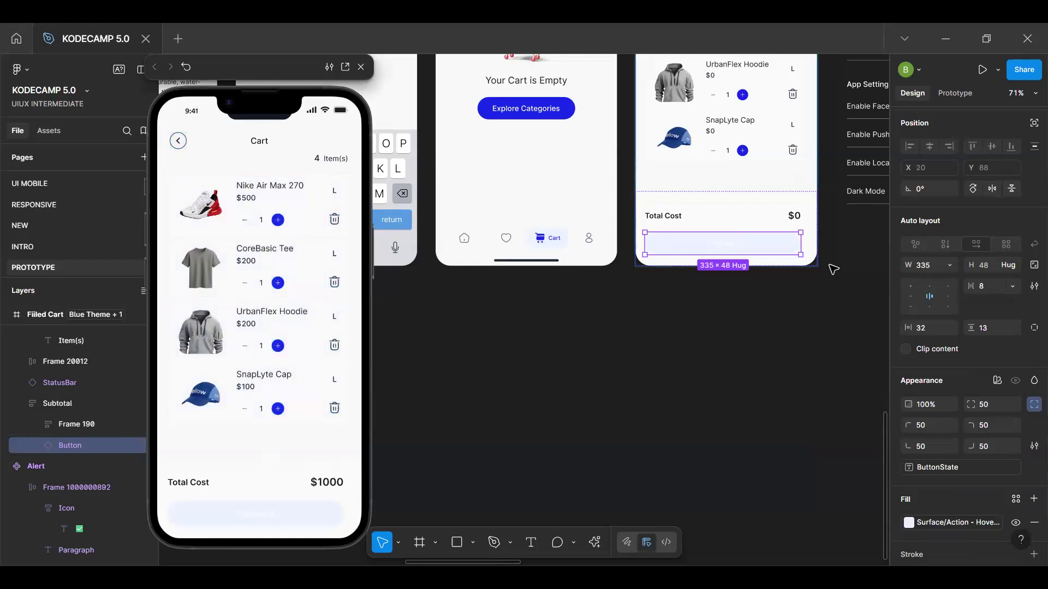
# Select the delete icon in the product card's main component and open its On tap interaction
pyautogui.scroll(5, 833, 267)
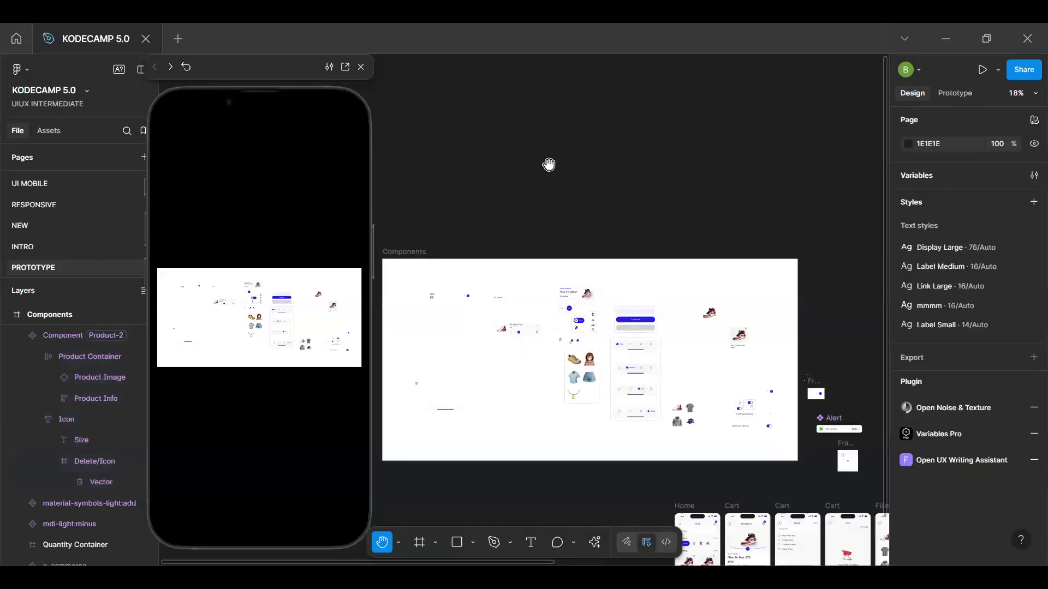
pyautogui.moveTo(555, 277); pyautogui.dragTo(587, 102)
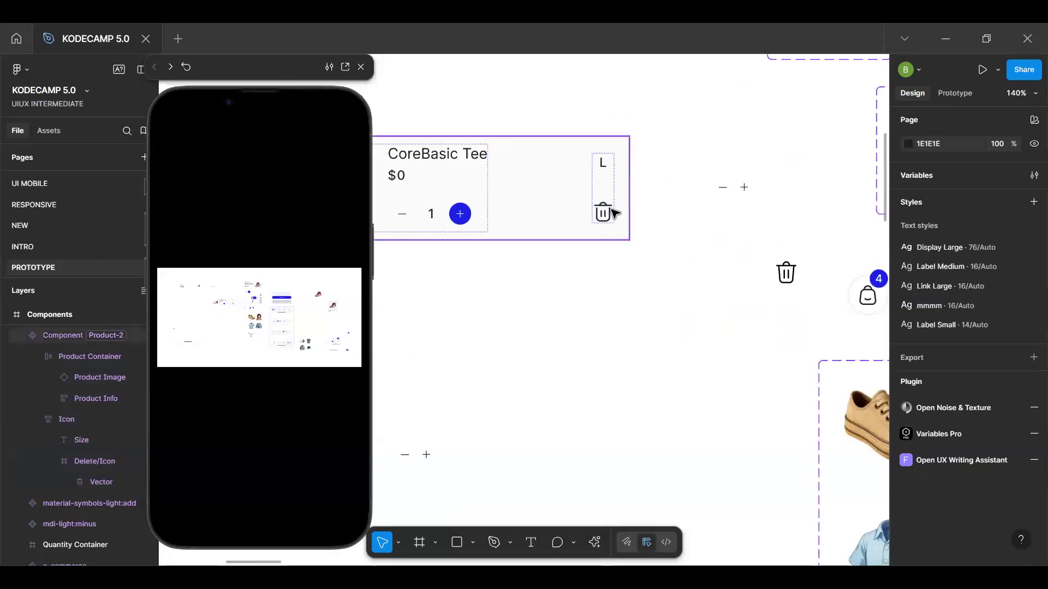
pyautogui.click(615, 213)
pyautogui.click(620, 212)
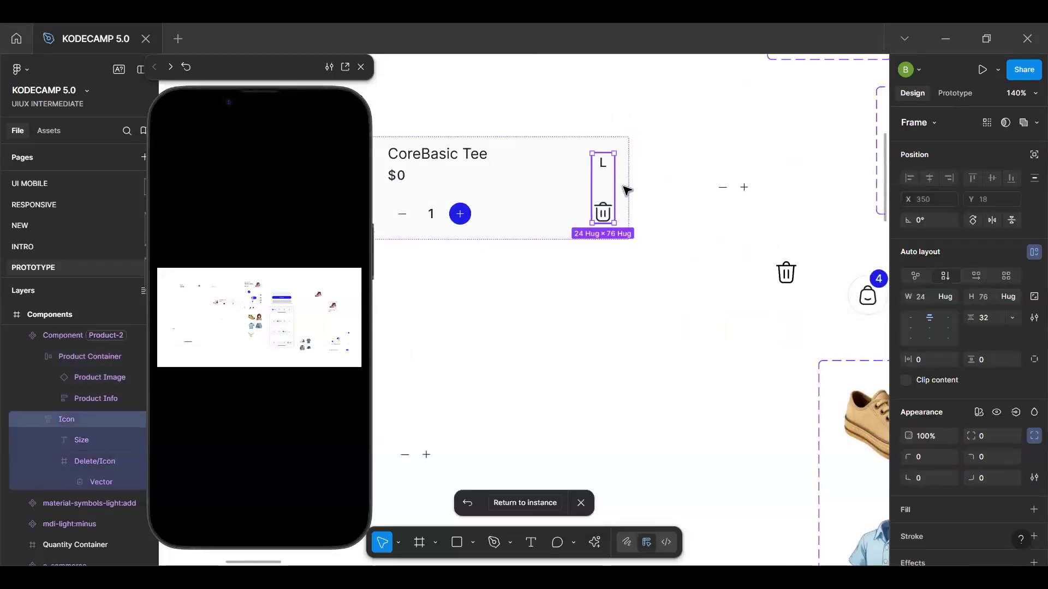
pyautogui.doubleClick(605, 213)
pyautogui.click(957, 91)
pyautogui.click(637, 205)
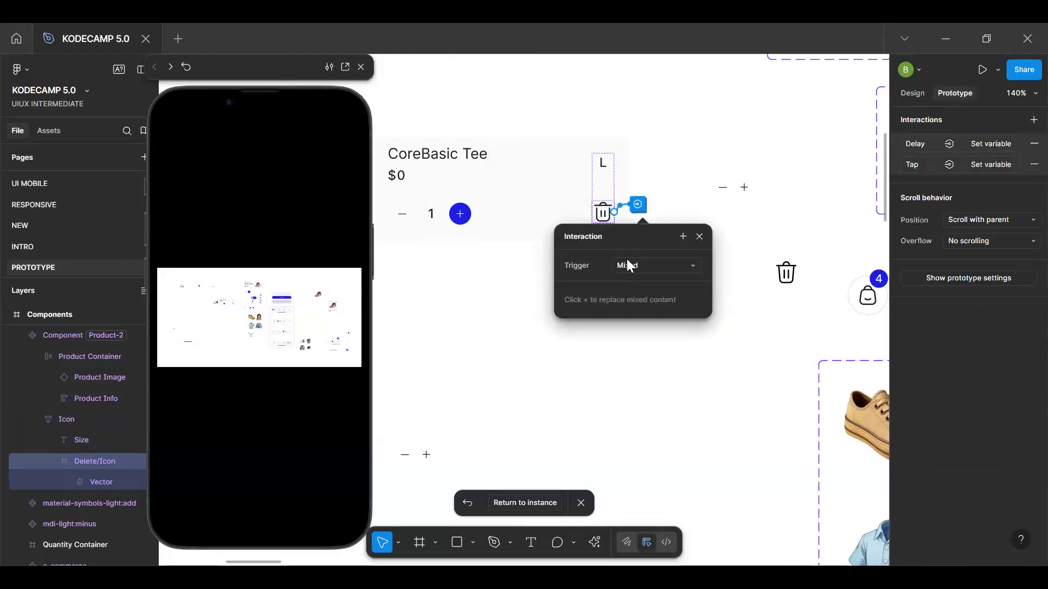
pyautogui.click(990, 164)
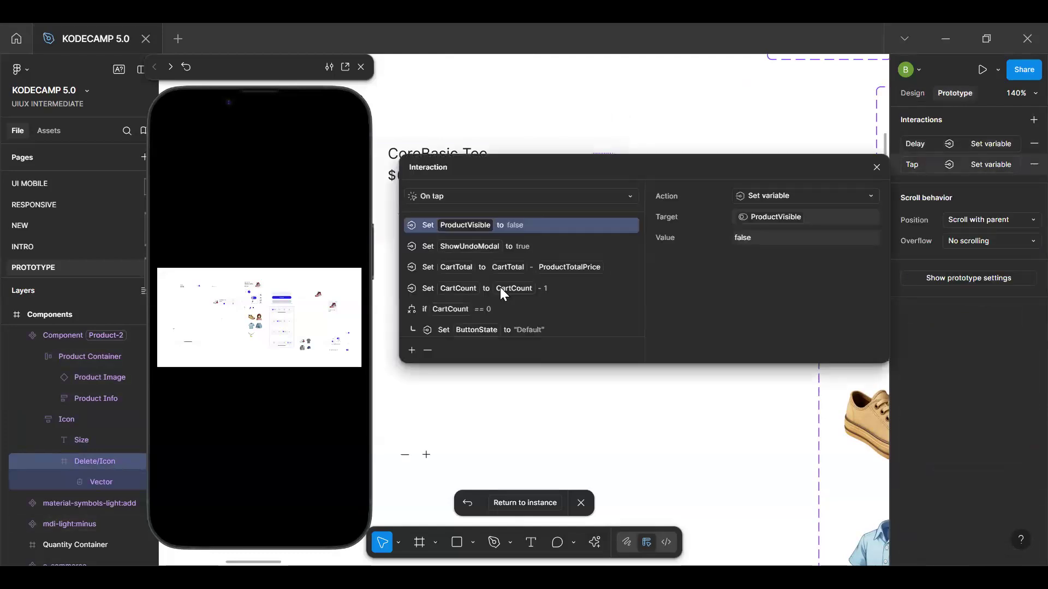
# Review the CartCount and ButtonState actions in the delete icon's On tap interaction, then close the settings
pyautogui.scroll(-2, 522, 317)
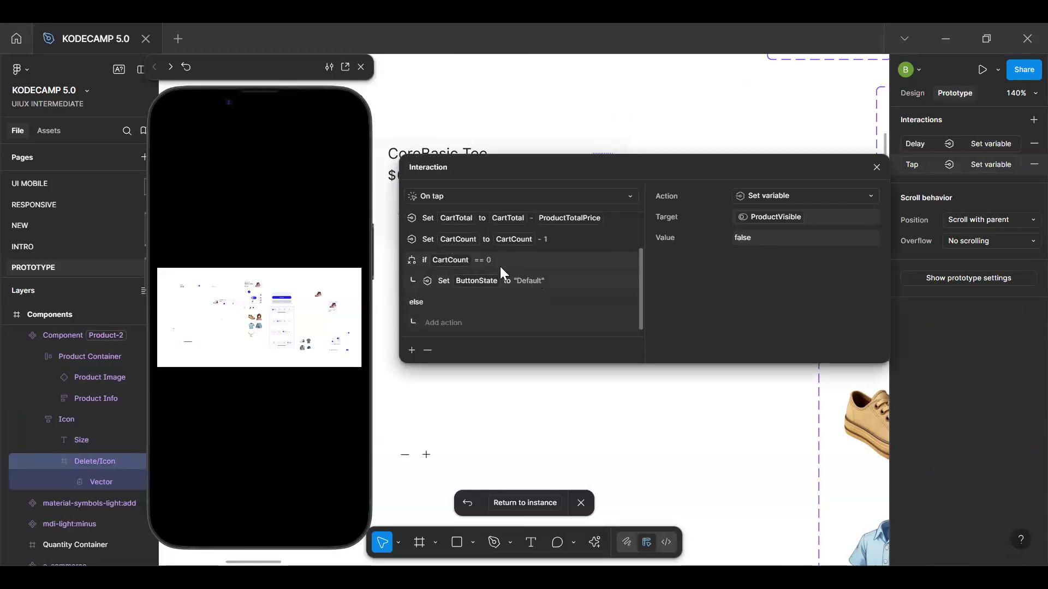
pyautogui.click(877, 167)
pyautogui.scroll(-5, 648, 271)
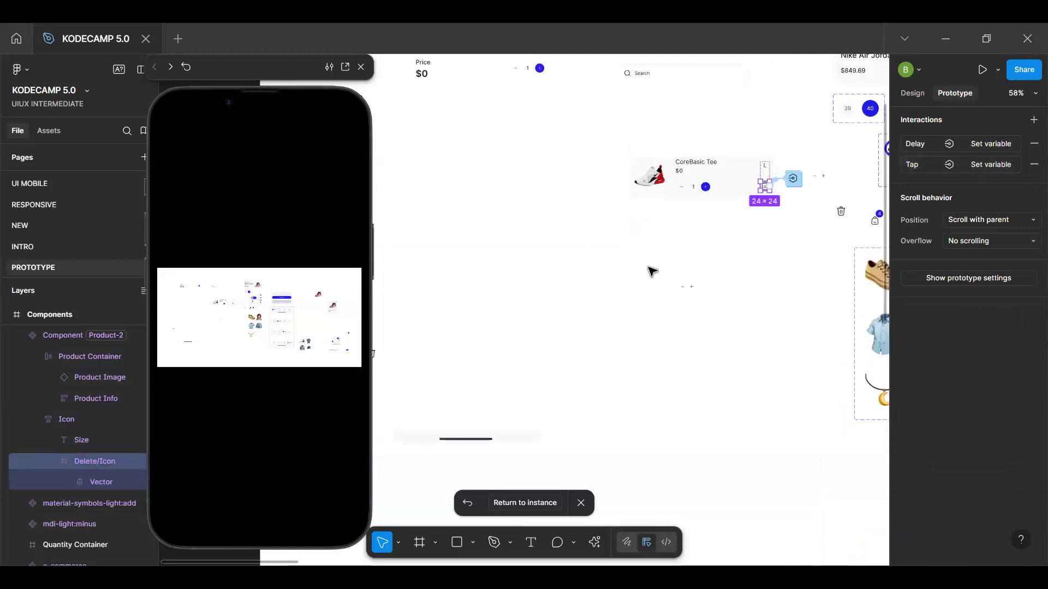
pyautogui.scroll(-4, 648, 271)
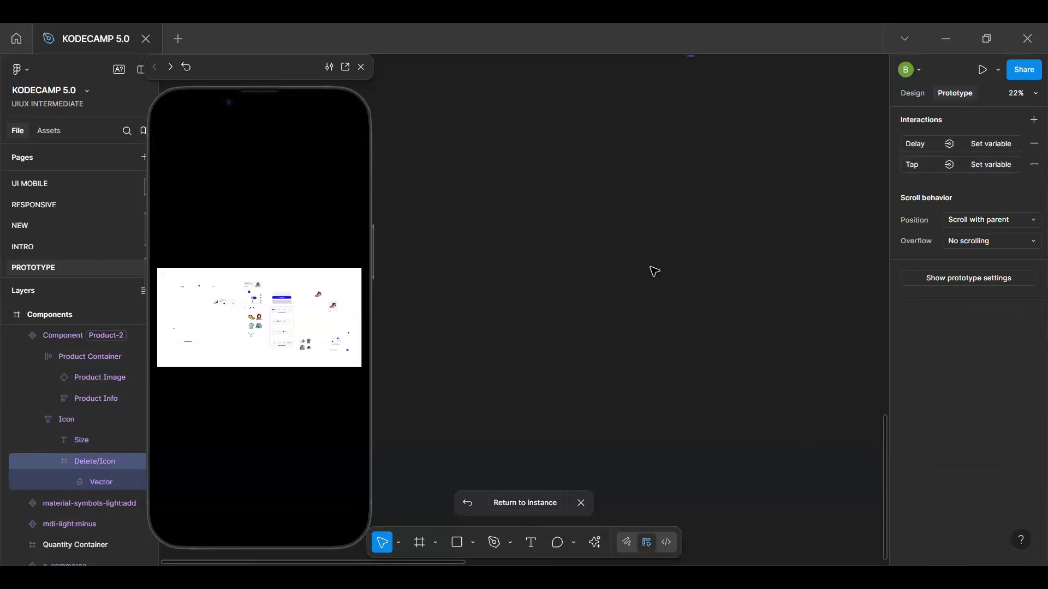
# Return to the Filled Cart instance and test the preview by deleting every product and undoing the last removal
pyautogui.click(522, 503)
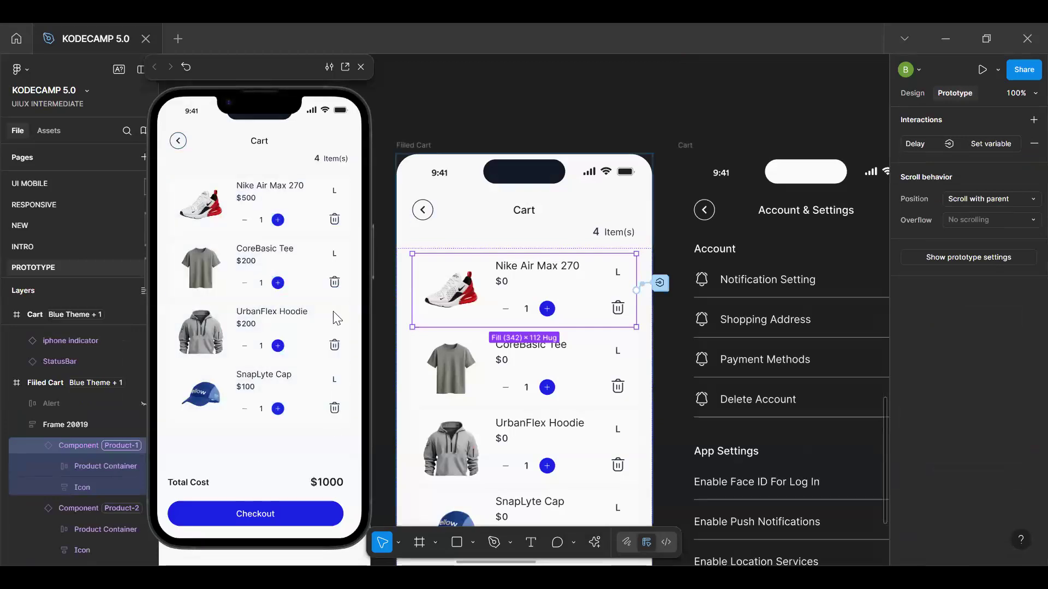
pyautogui.click(335, 283)
pyautogui.click(335, 283)
pyautogui.click(334, 219)
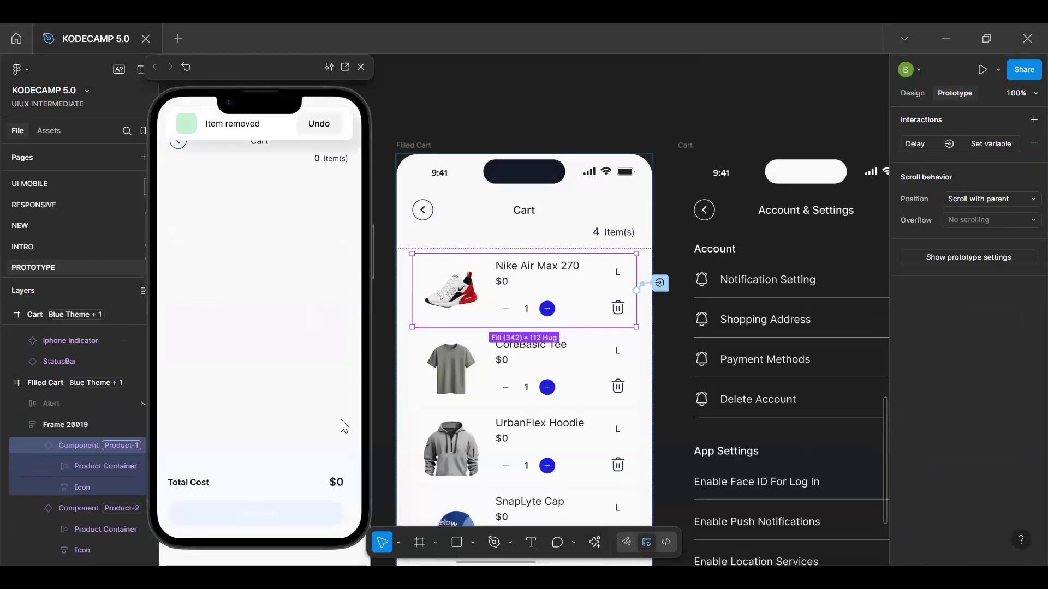
pyautogui.click(318, 137)
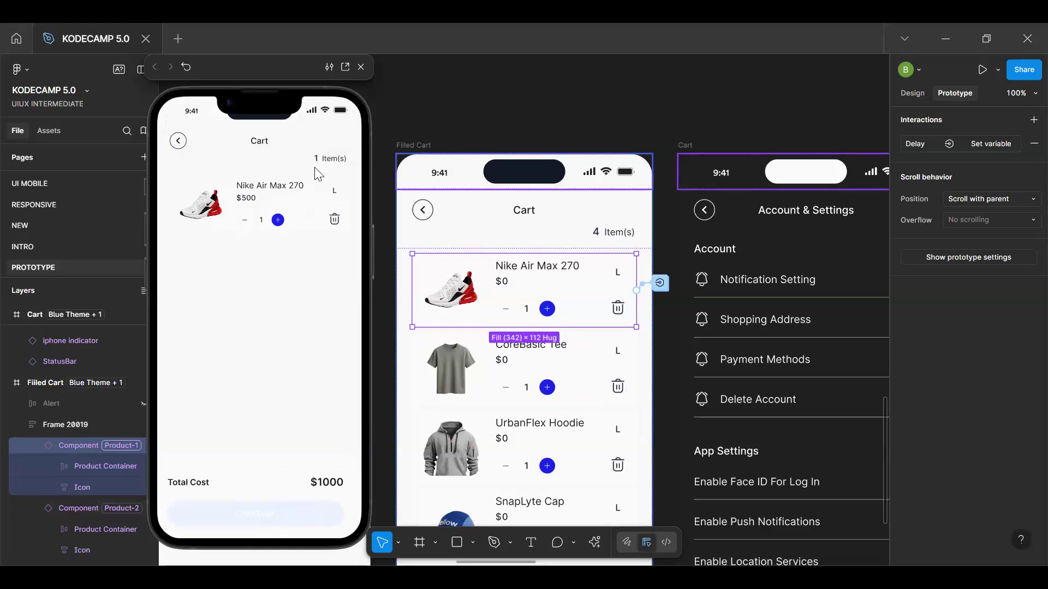
# Select the Undo button frame inside the Filled Cart's Alert and review the actions in its On tap interaction
pyautogui.click(612, 73)
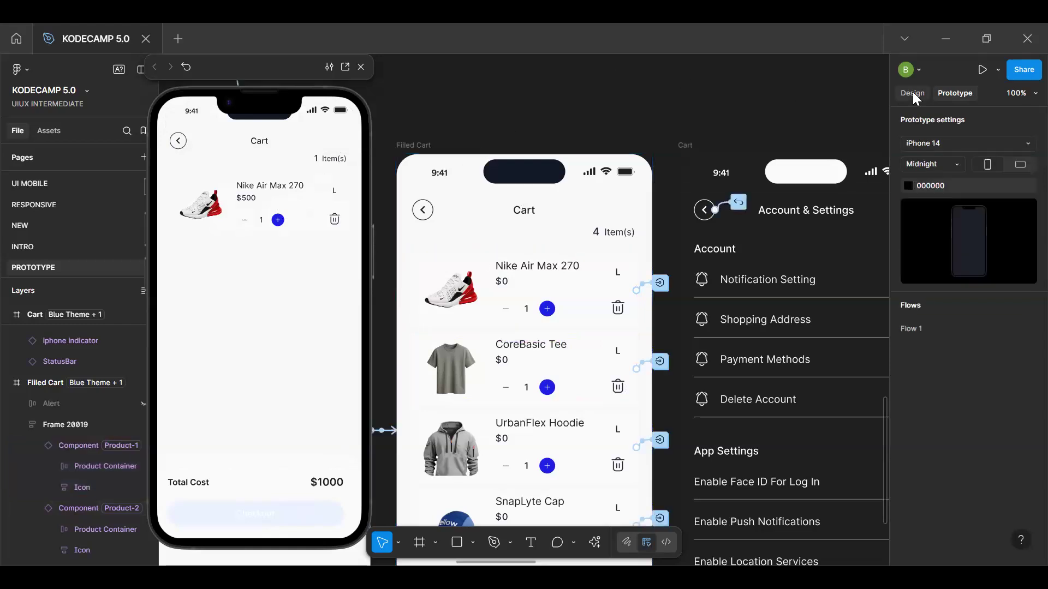
pyautogui.click(913, 94)
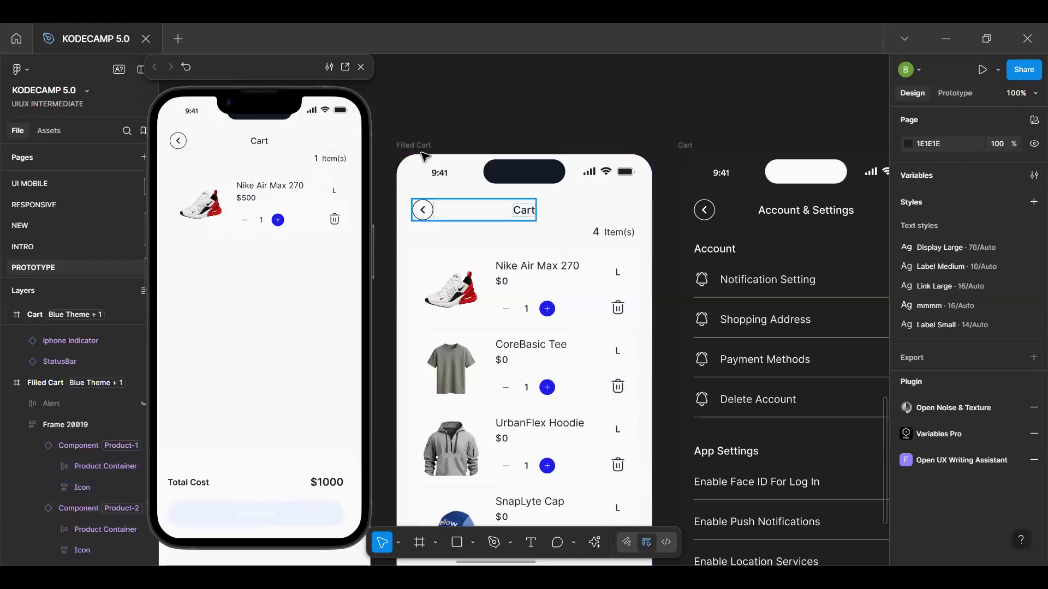
pyautogui.click(92, 382)
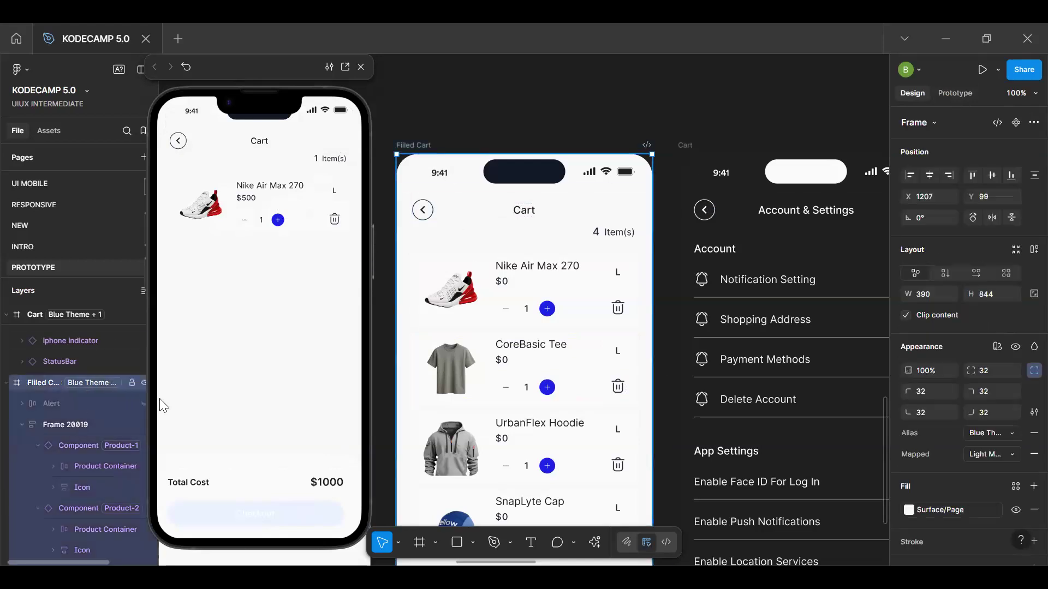
pyautogui.click(55, 403)
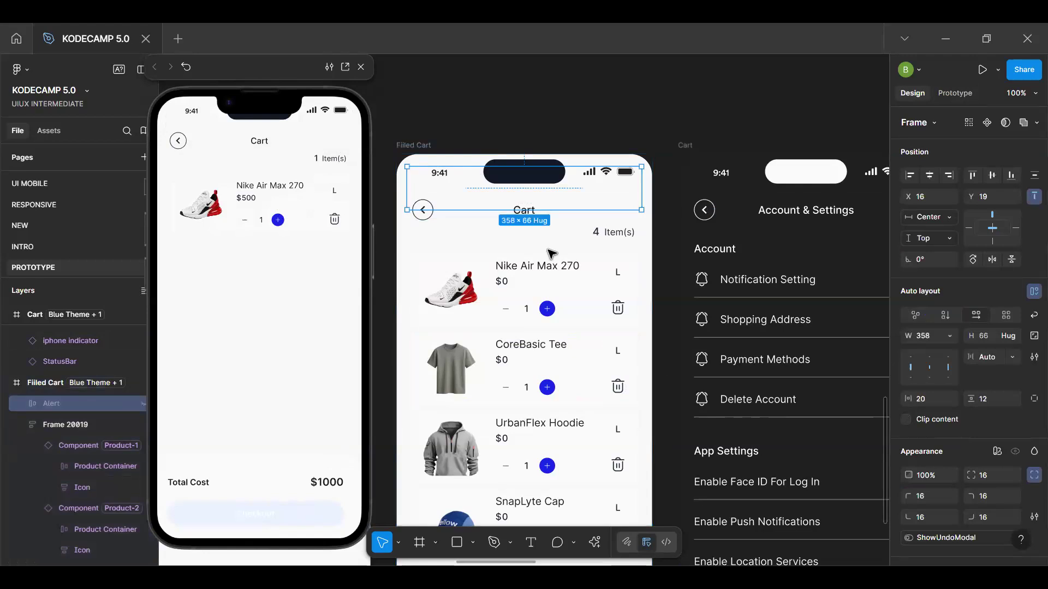
pyautogui.click(21, 405)
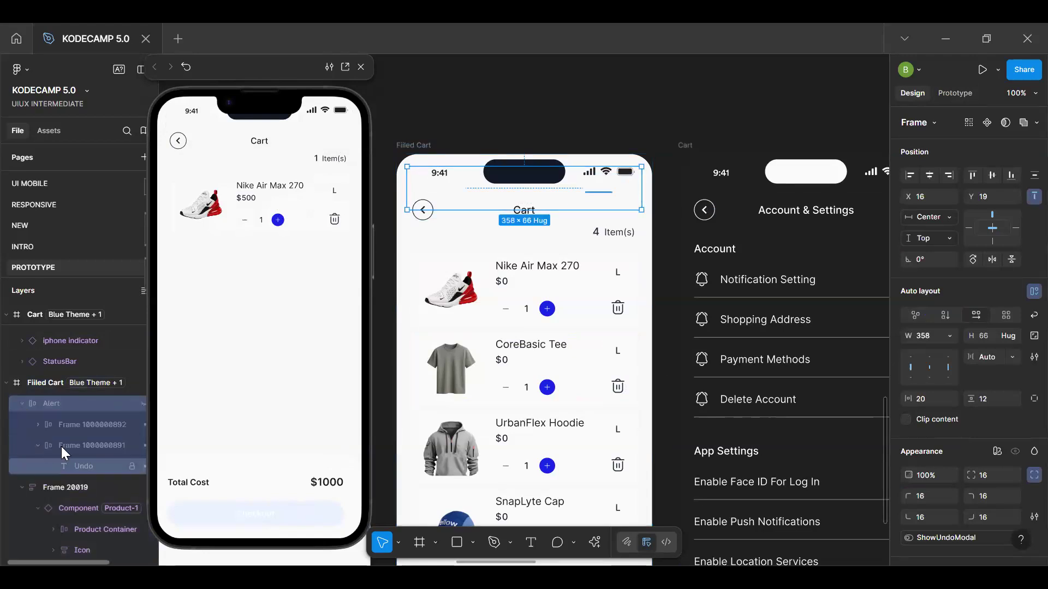
pyautogui.click(64, 447)
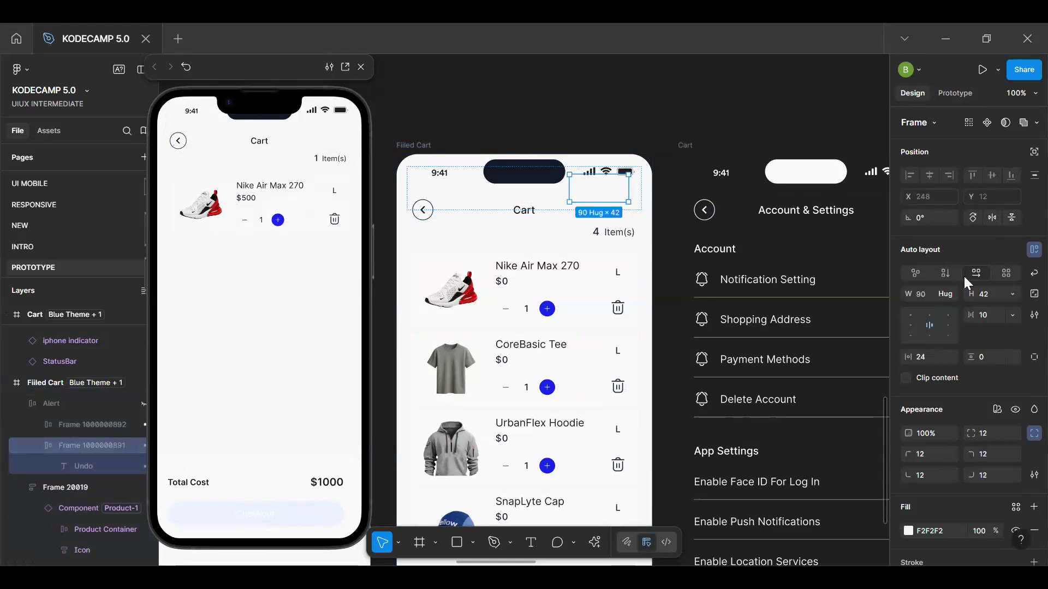
pyautogui.click(962, 94)
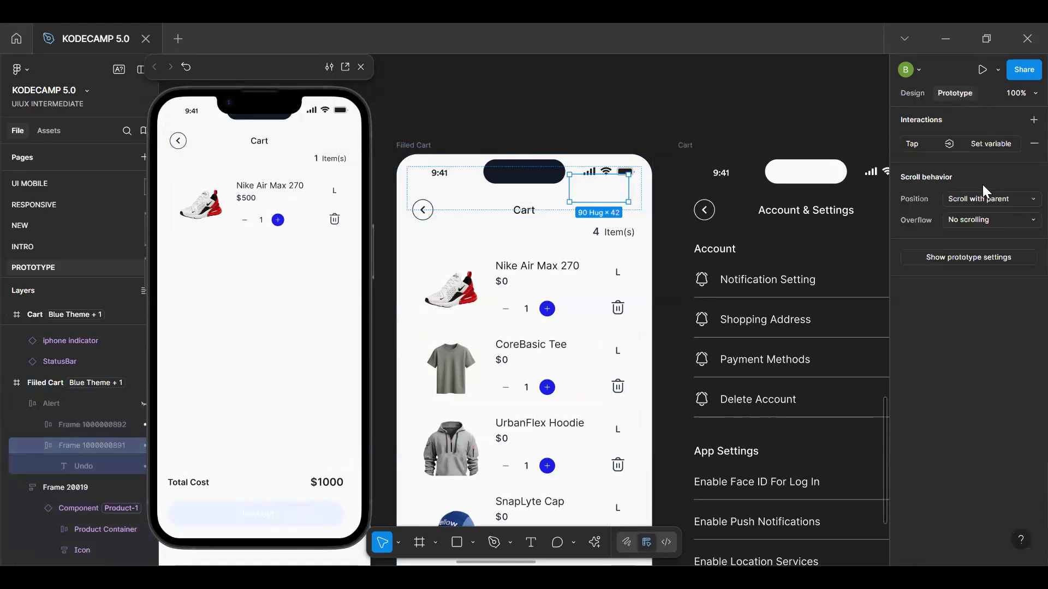
pyautogui.click(992, 143)
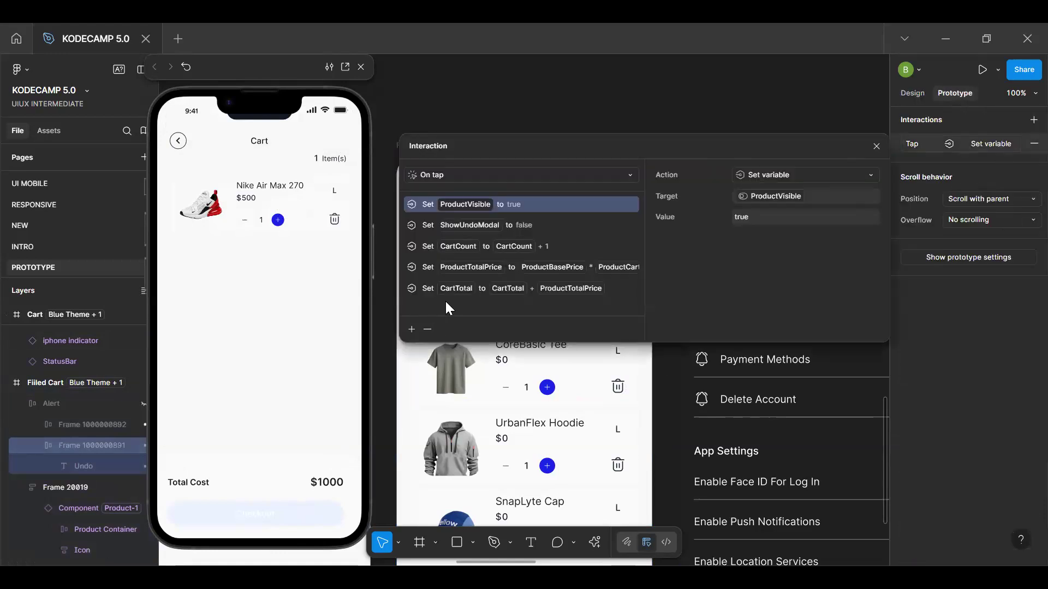
pyautogui.scroll(-7, 445, 301)
pyautogui.scroll(1, 421, 316)
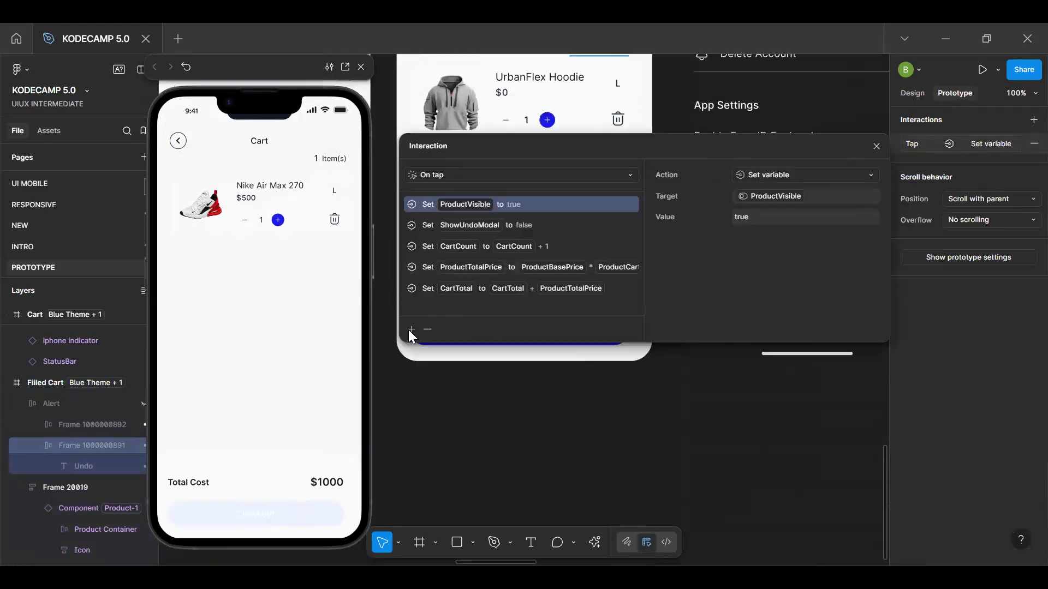
pyautogui.click(412, 329)
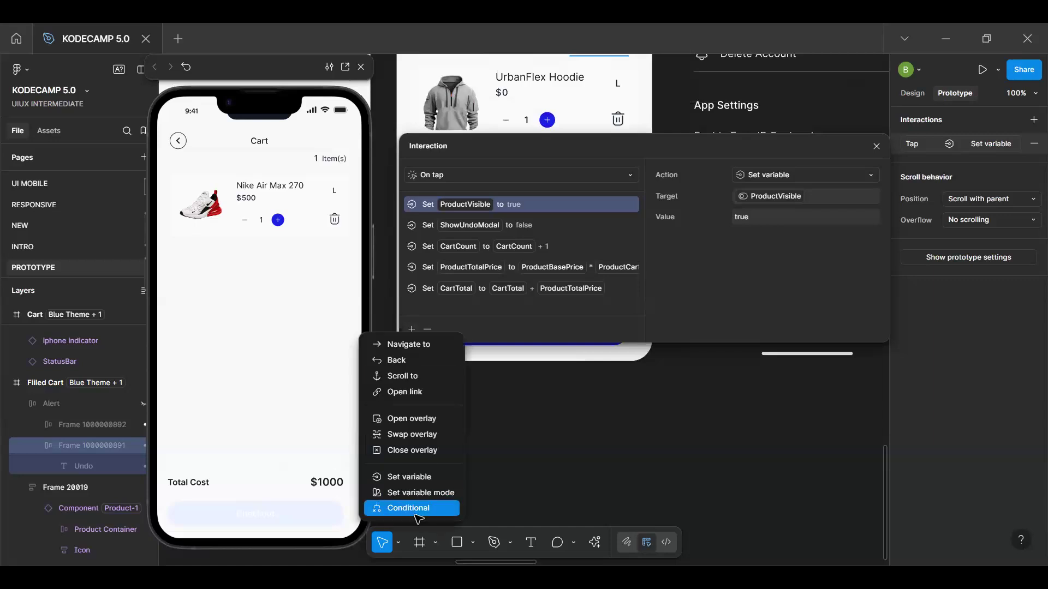
pyautogui.click(420, 508)
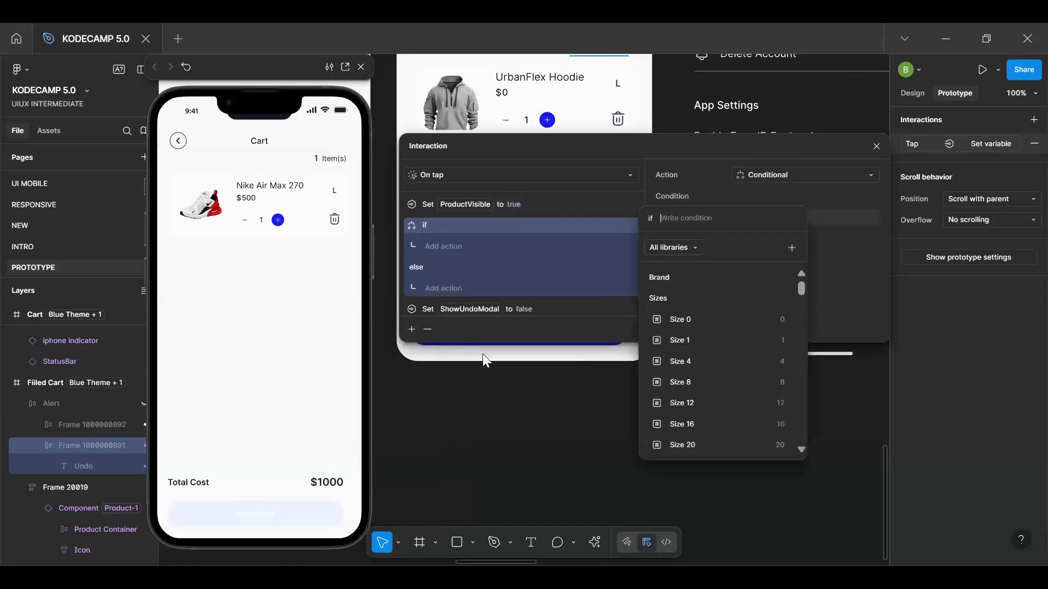
pyautogui.click(603, 240)
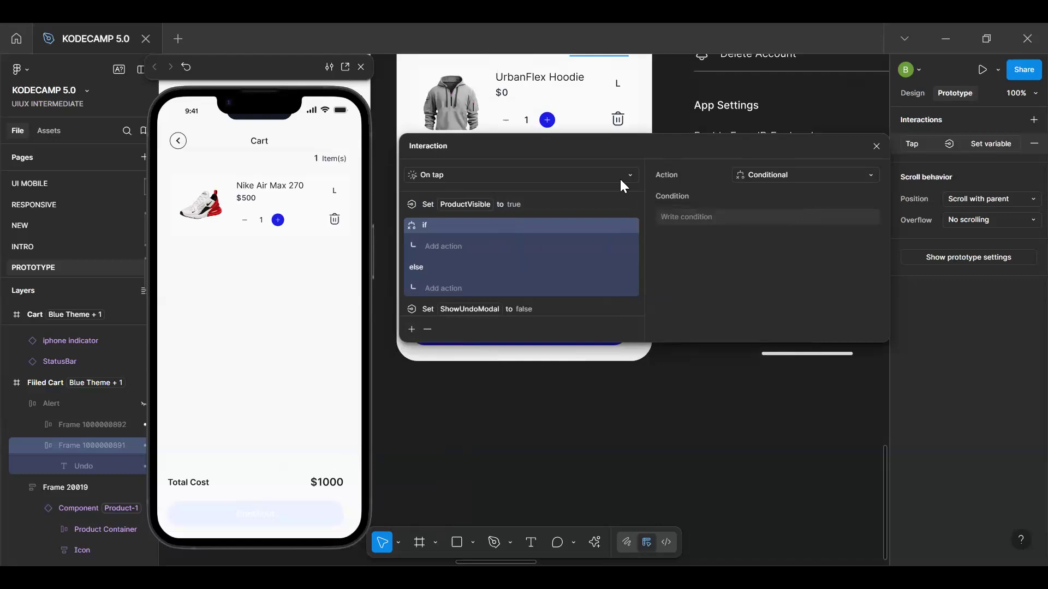
pyautogui.click(427, 329)
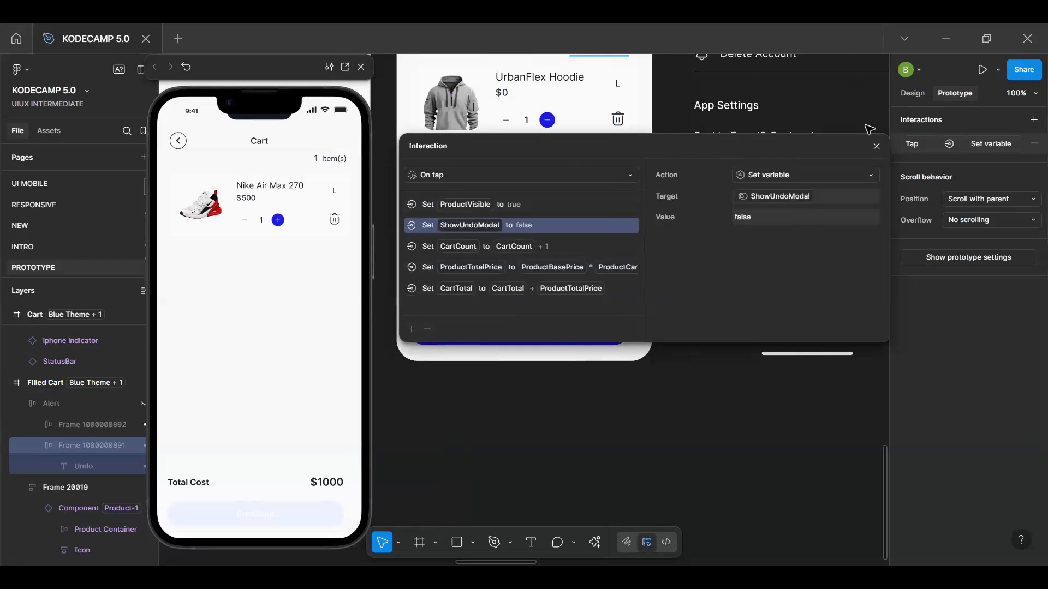
pyautogui.click(877, 145)
# Go to the product card's main component, select its delete icon and open the icon's On tap interaction
pyautogui.doubleClick(542, 165)
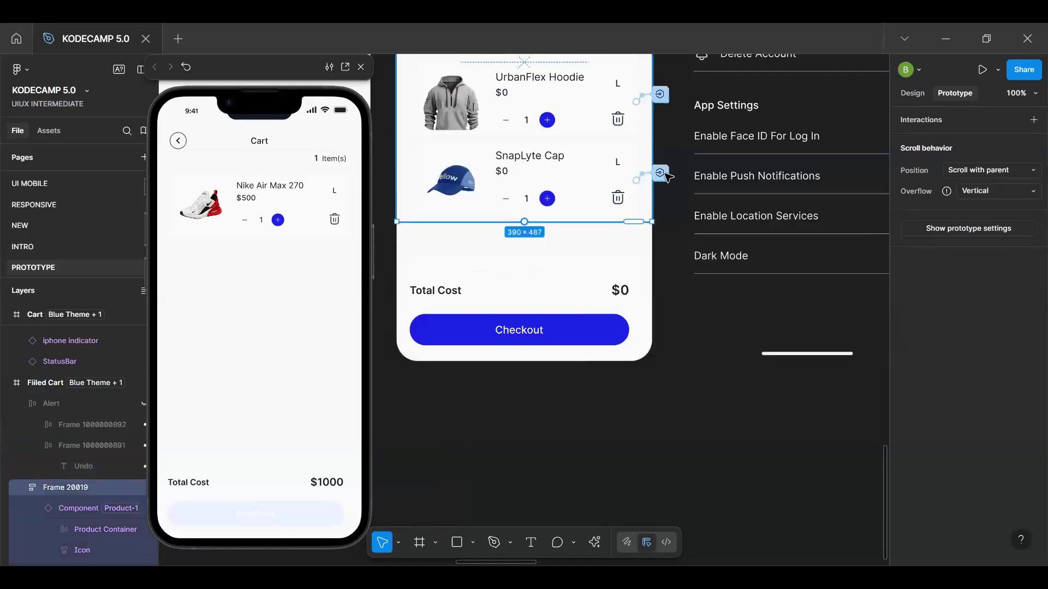
pyautogui.click(912, 93)
pyautogui.click(921, 141)
pyautogui.scroll(4, 606, 309)
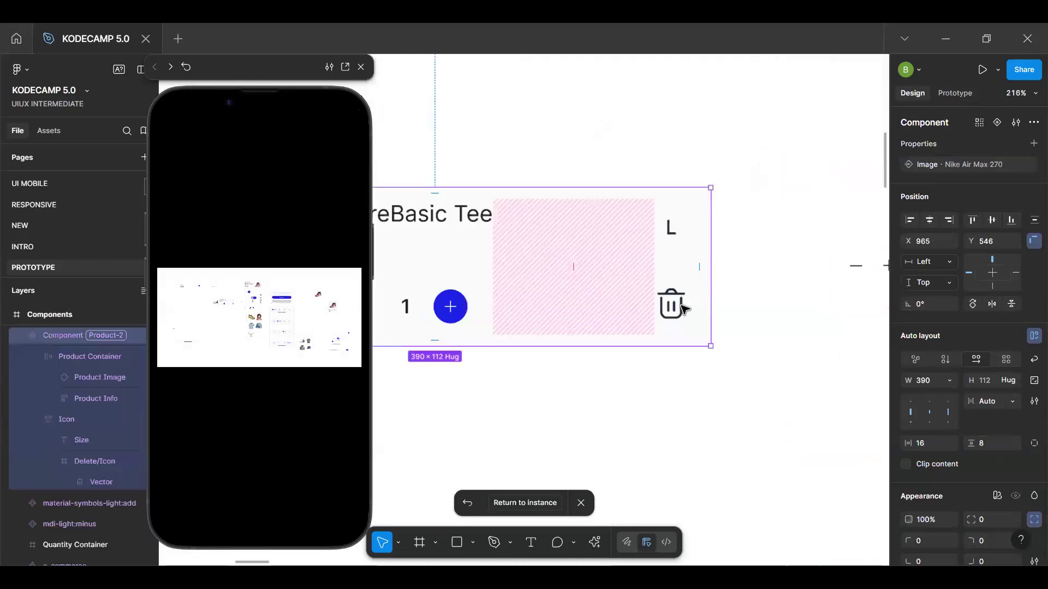
pyautogui.doubleClick(680, 305)
pyautogui.click(956, 92)
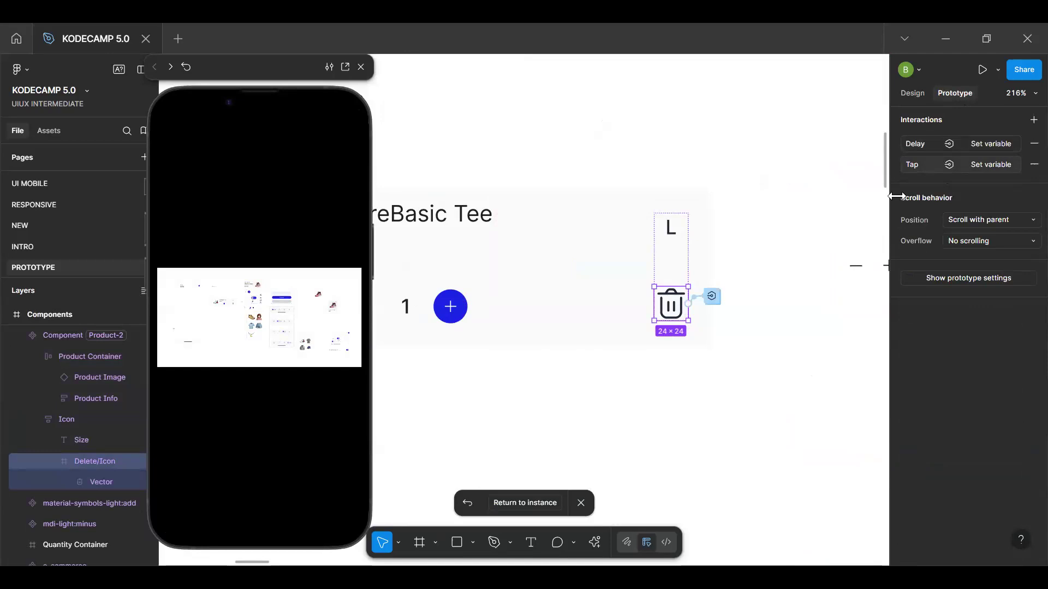
pyautogui.click(919, 165)
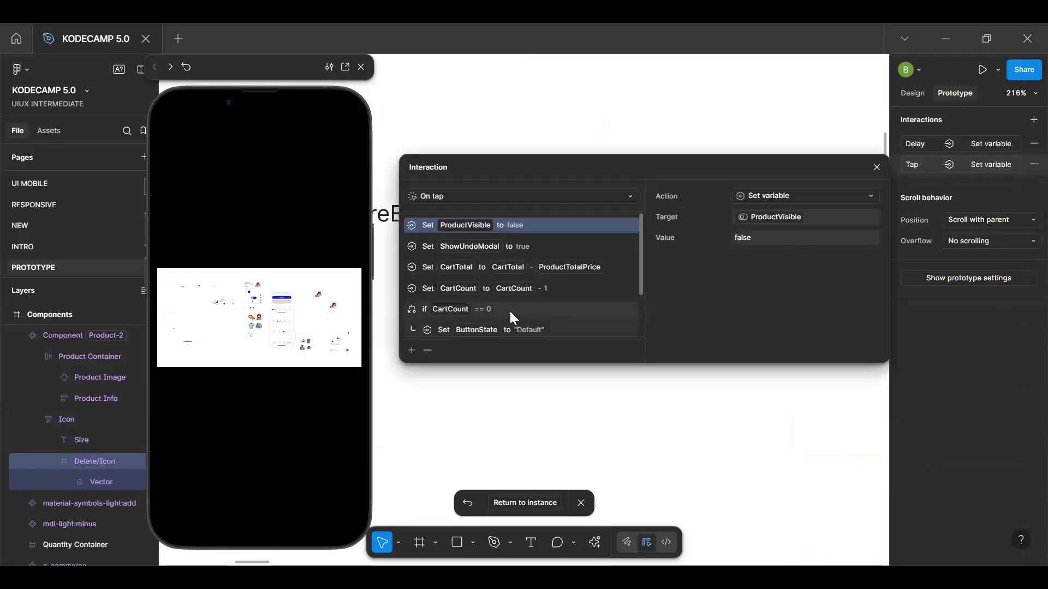
# Add a Set variable action to the else branch of the CartCount == 0 conditional, setting ButtonState to "Active"
pyautogui.scroll(-2, 509, 310)
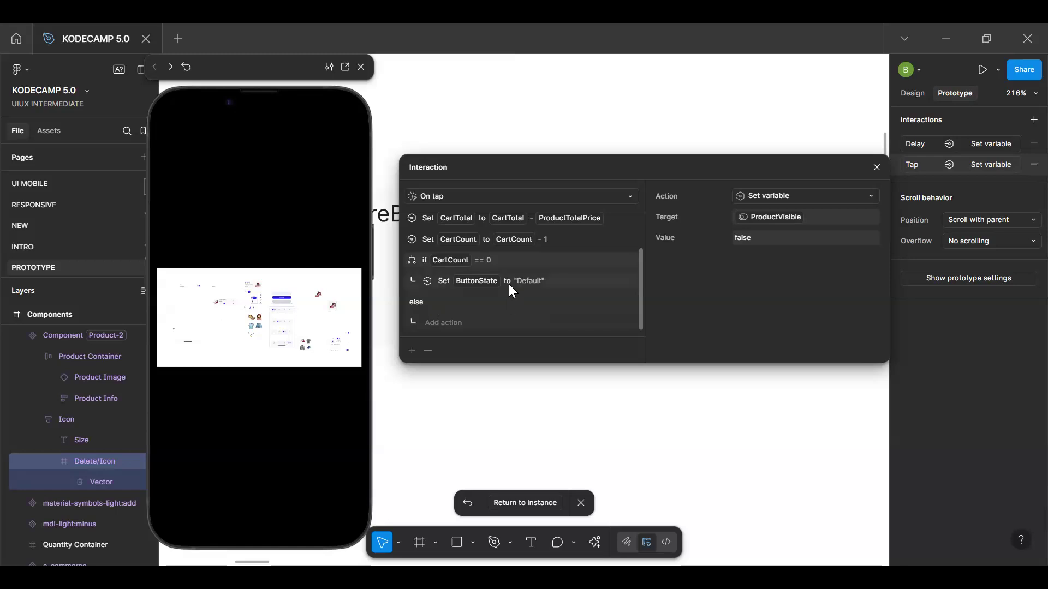
pyautogui.click(432, 322)
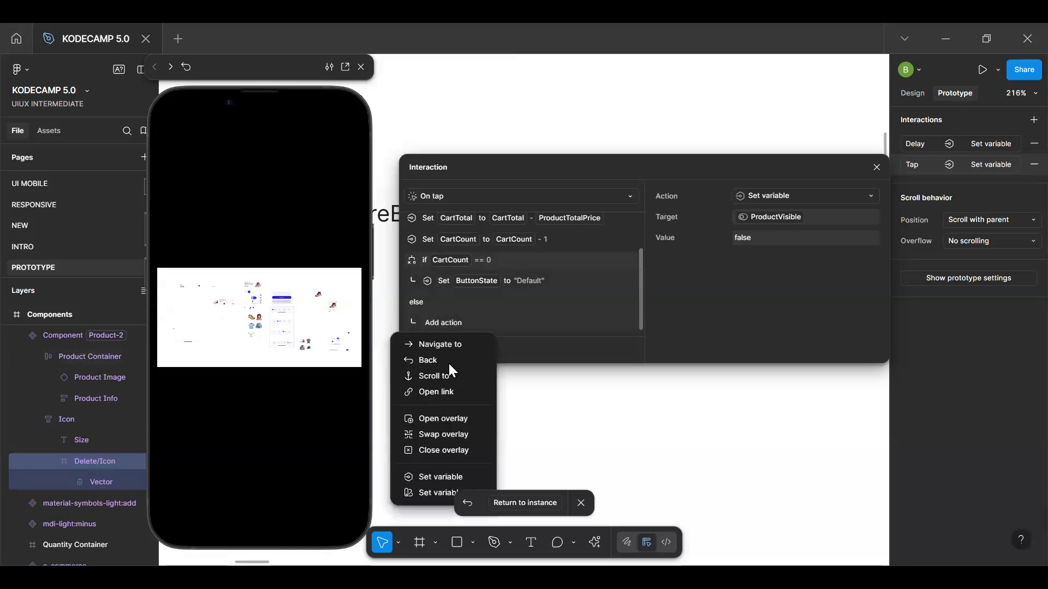
pyautogui.click(441, 477)
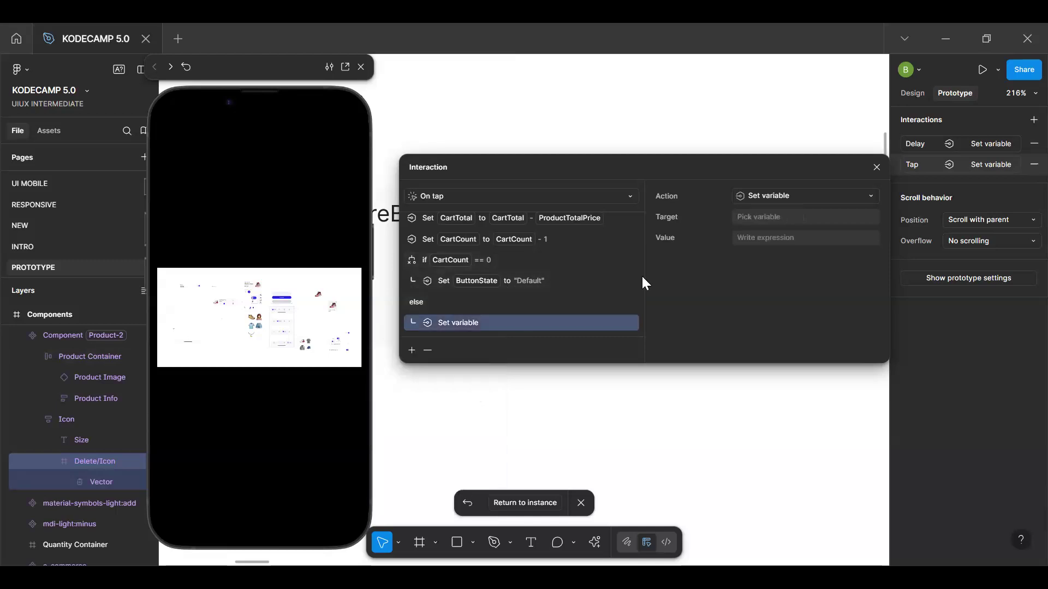
pyautogui.click(752, 216)
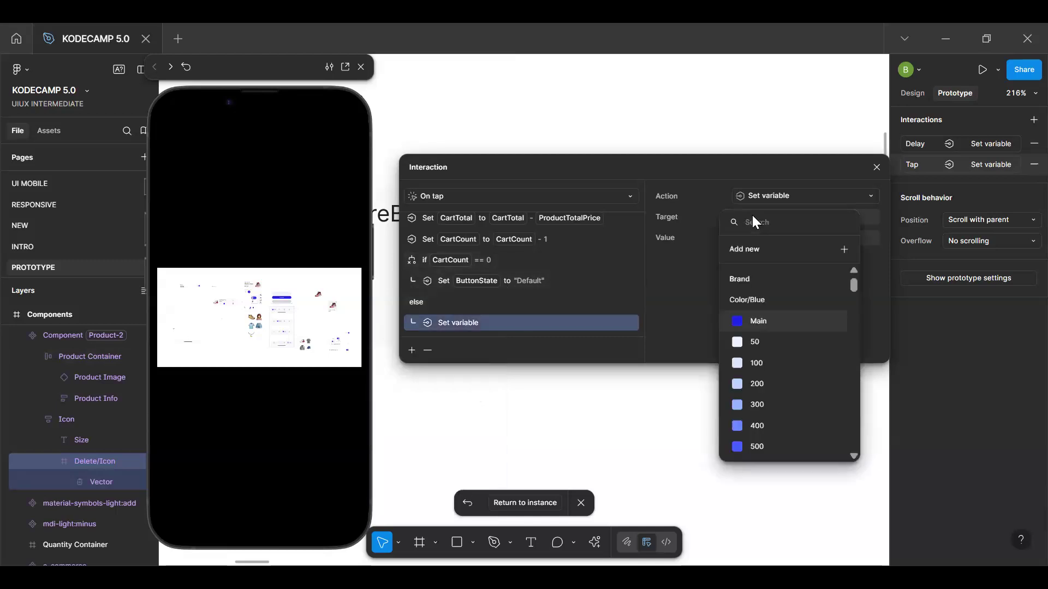
pyautogui.write('butt')
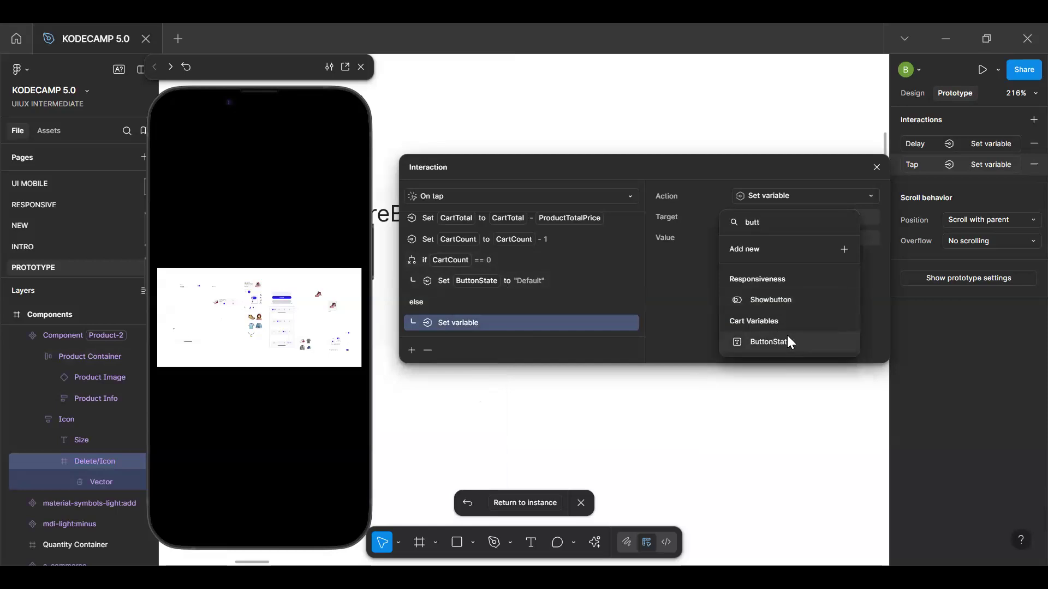
pyautogui.click(788, 340)
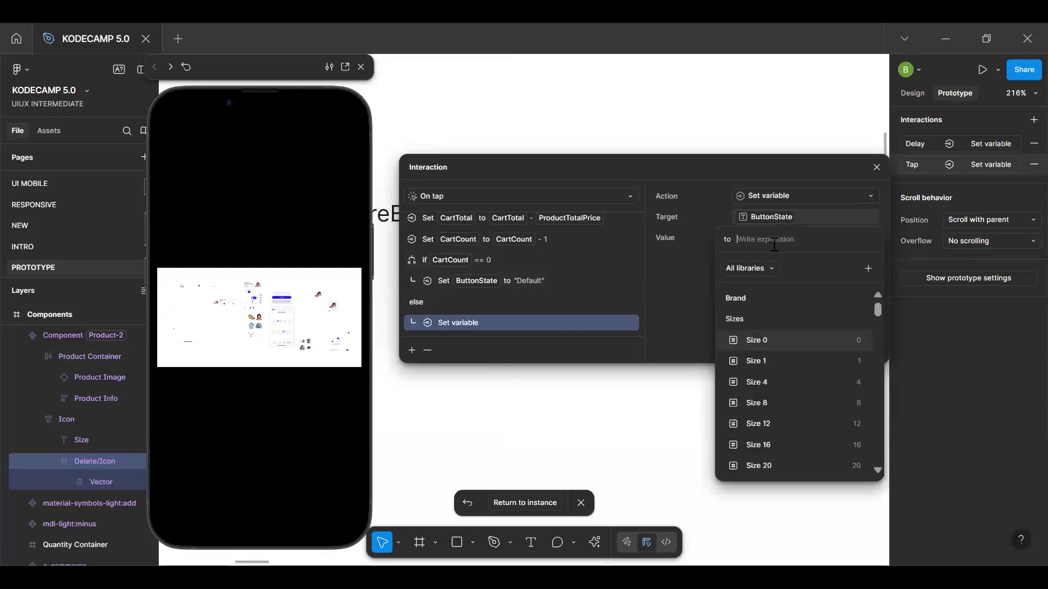
pyautogui.write('"')
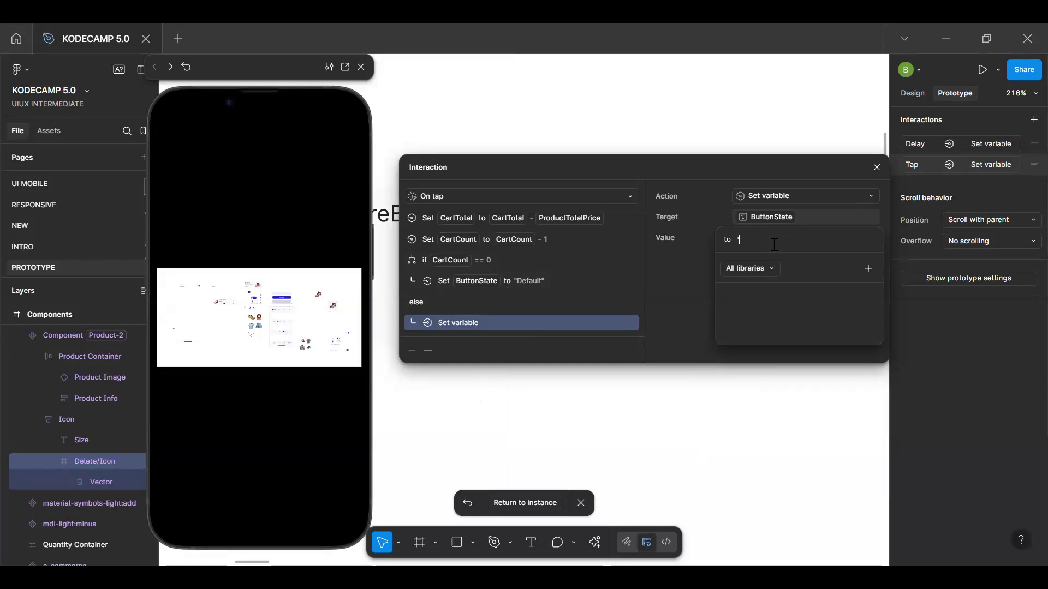
pyautogui.write('Active"')
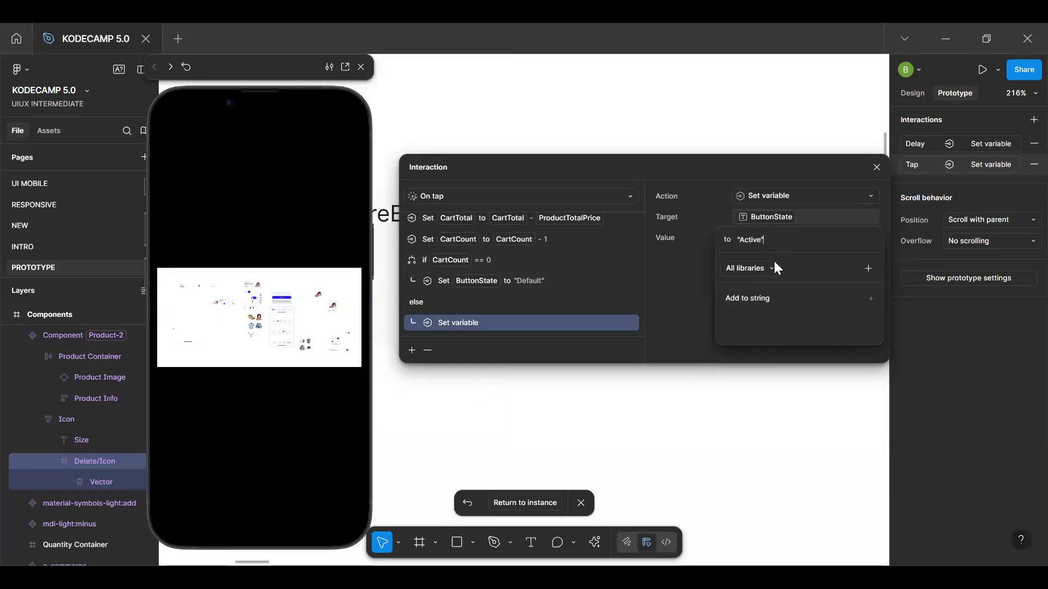
pyautogui.press('Return')
# Return to the Filled Cart instance and retest the preview by removing all products and restoring the last one with Undo
pyautogui.click(501, 508)
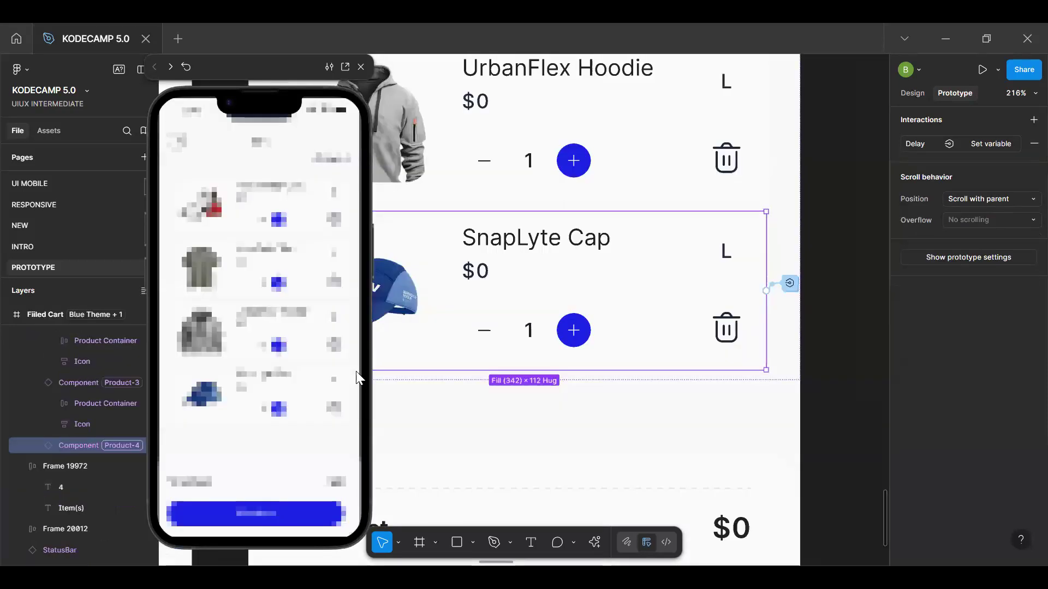
pyautogui.click(335, 367)
pyautogui.click(333, 350)
pyautogui.click(333, 349)
pyautogui.click(334, 285)
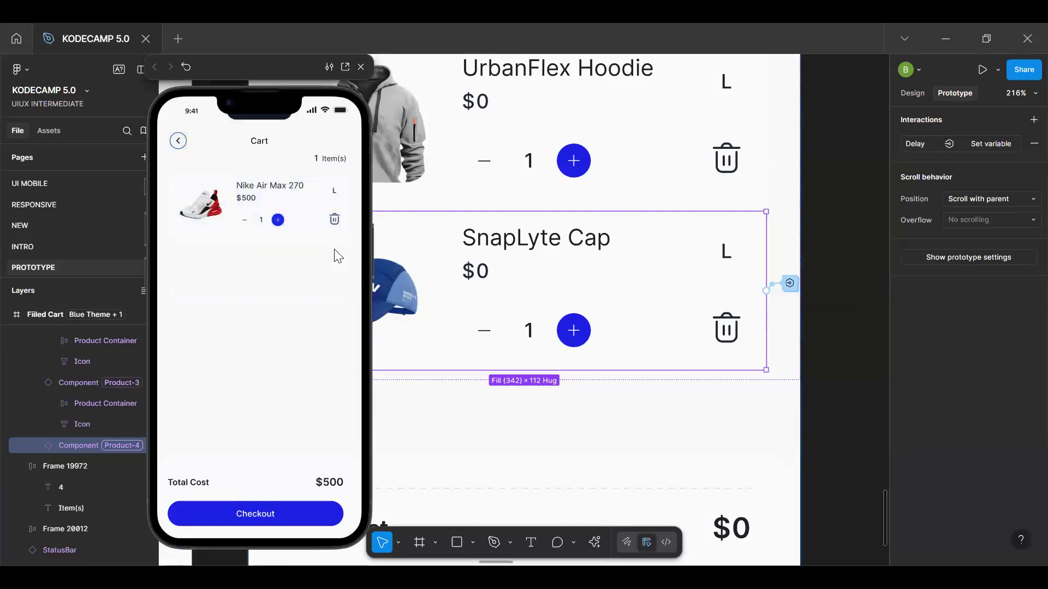
pyautogui.click(335, 220)
pyautogui.click(321, 123)
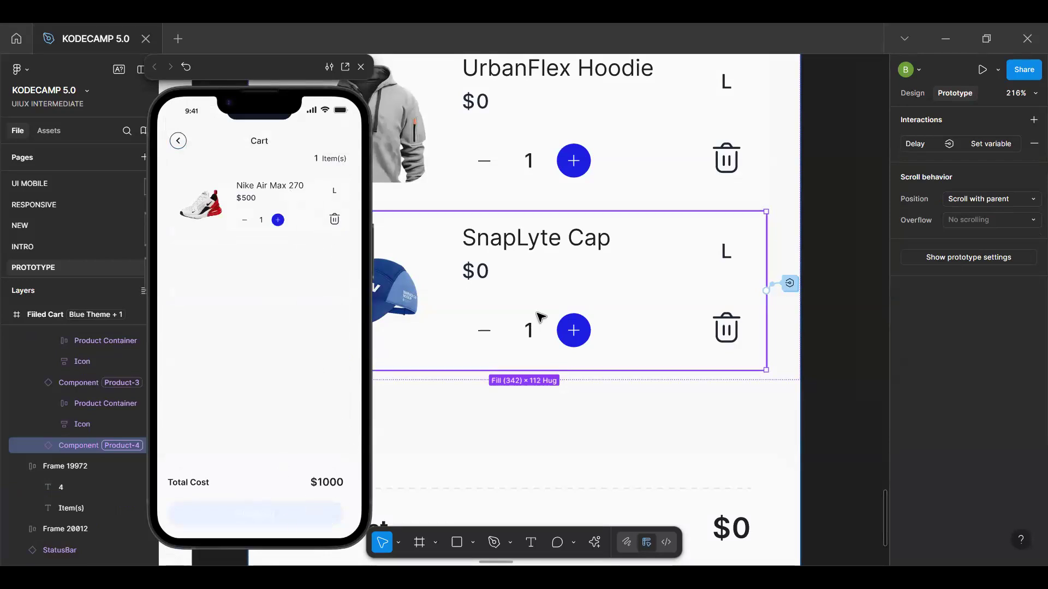
# Close the prototype preview and relaunch it from the Filled Cart frame
pyautogui.scroll(-5, 540, 317)
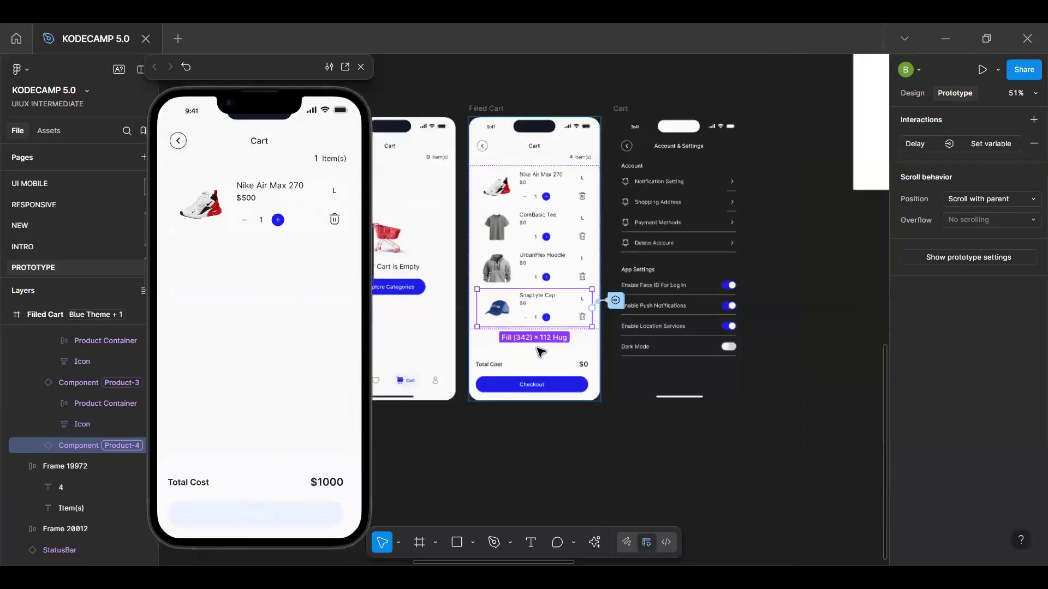
pyautogui.click(486, 399)
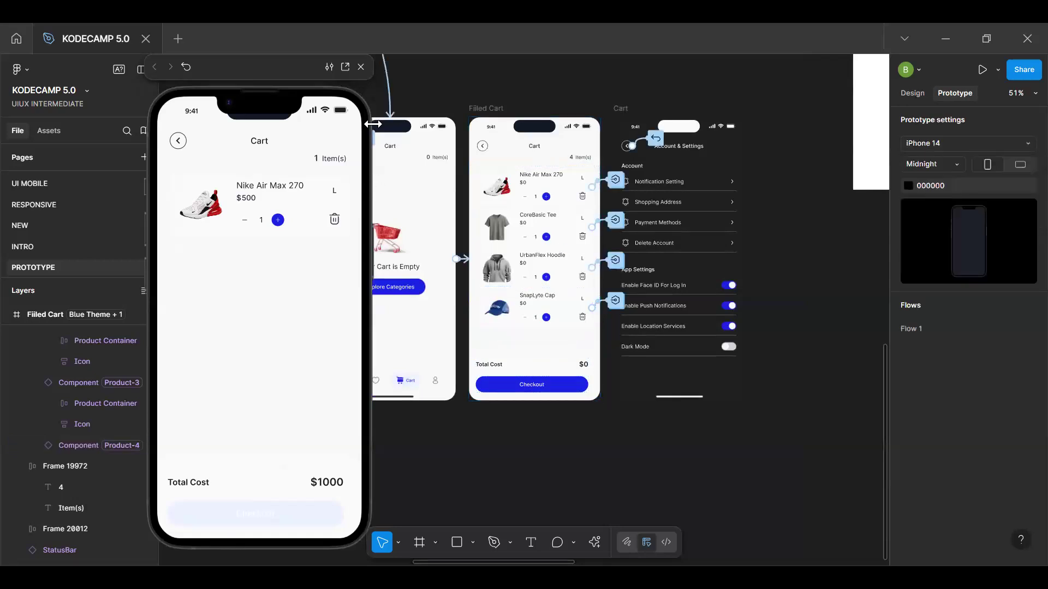
pyautogui.click(361, 67)
pyautogui.click(480, 109)
pyautogui.hotkey('shift', 'space')
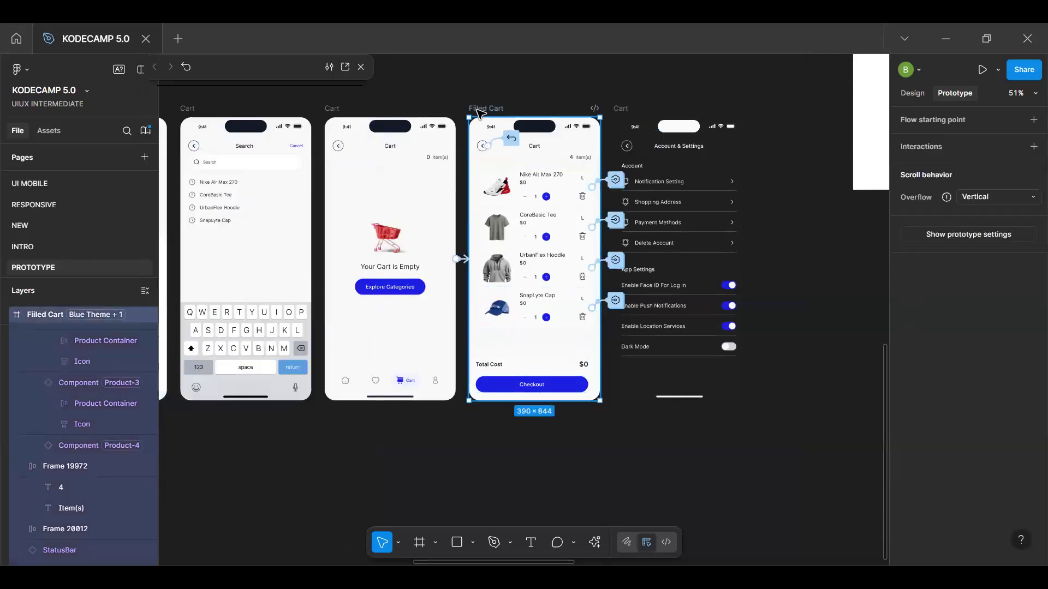
pyautogui.click(259, 420)
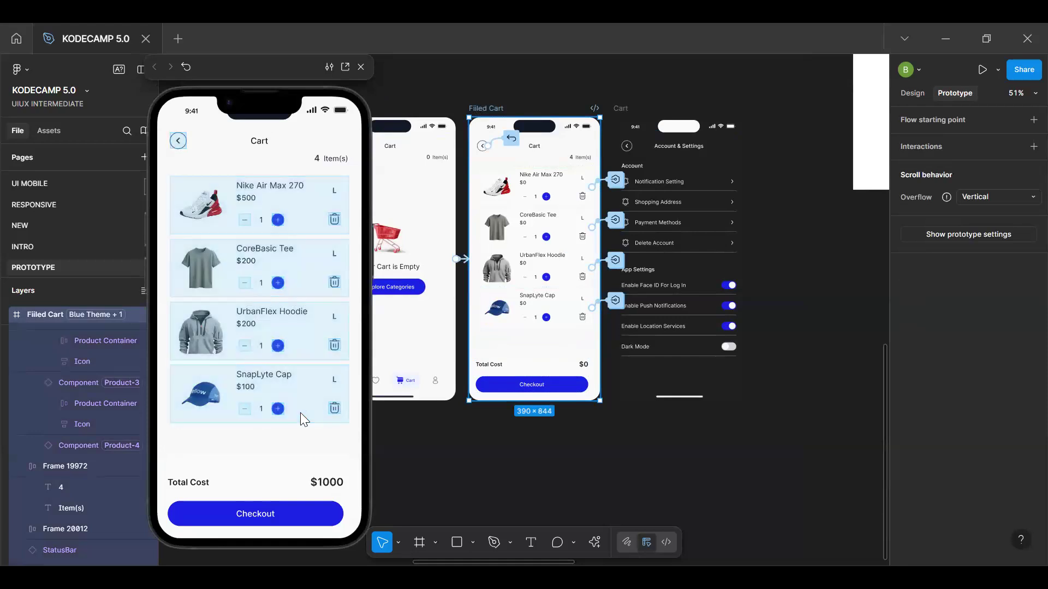
# Test the Checkout button state in the preview by deleting three of the cart's products
pyautogui.click(335, 345)
pyautogui.click(334, 282)
pyautogui.click(334, 228)
pyautogui.click(321, 130)
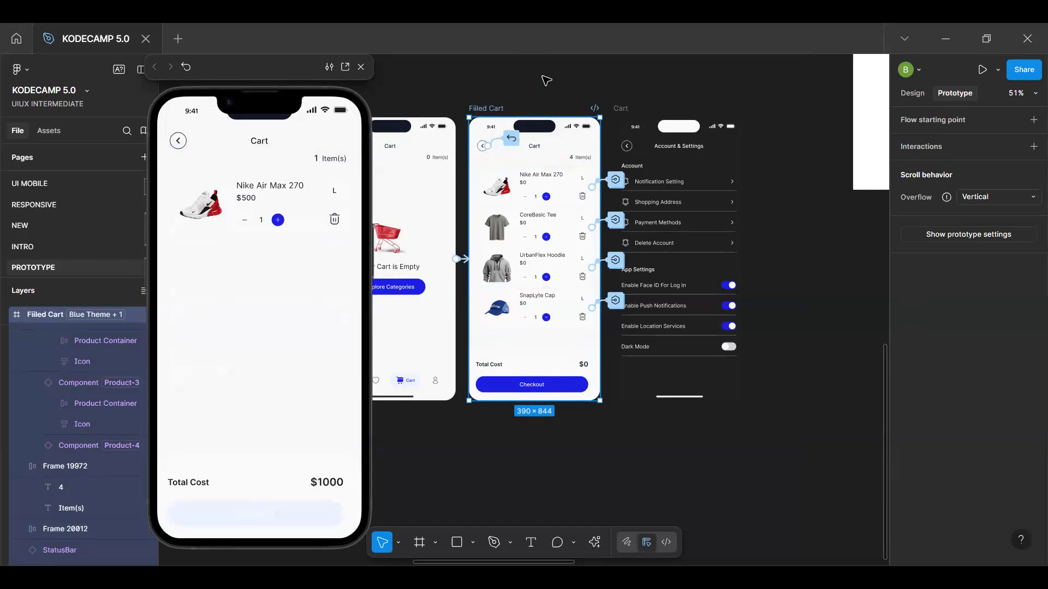
# Go from the Nike Air Max 270 card to its main component and open the delete icon's On tap interaction
pyautogui.click(545, 204)
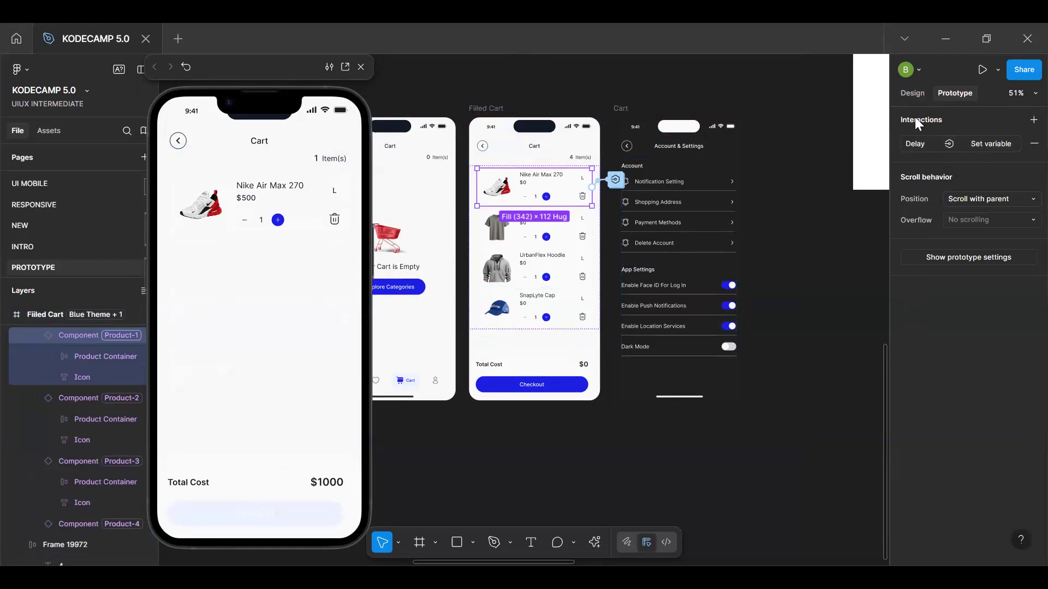
pyautogui.hotkey('ctrl', 'z')
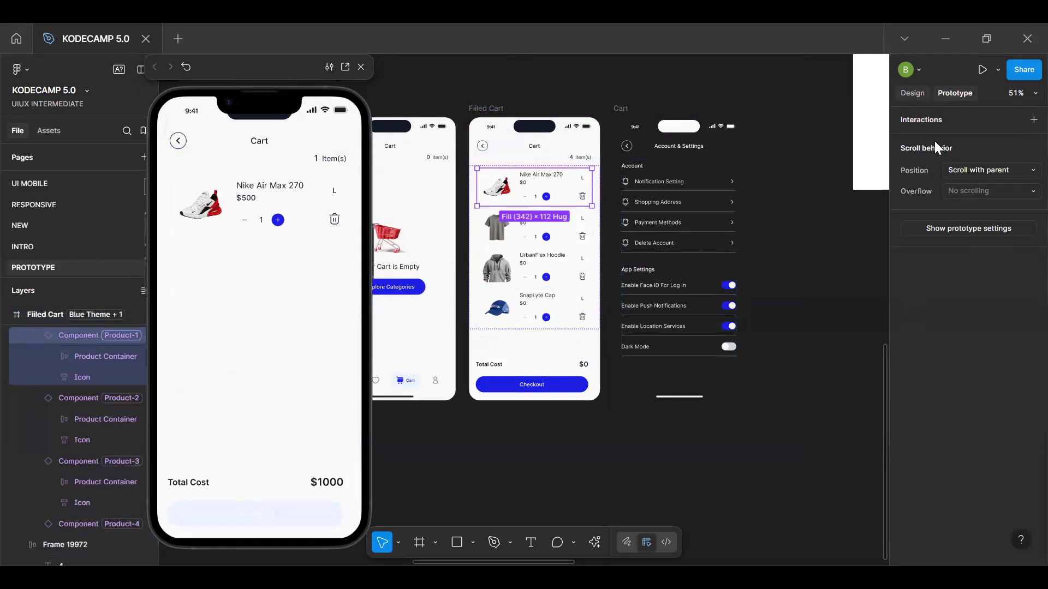
pyautogui.click(912, 93)
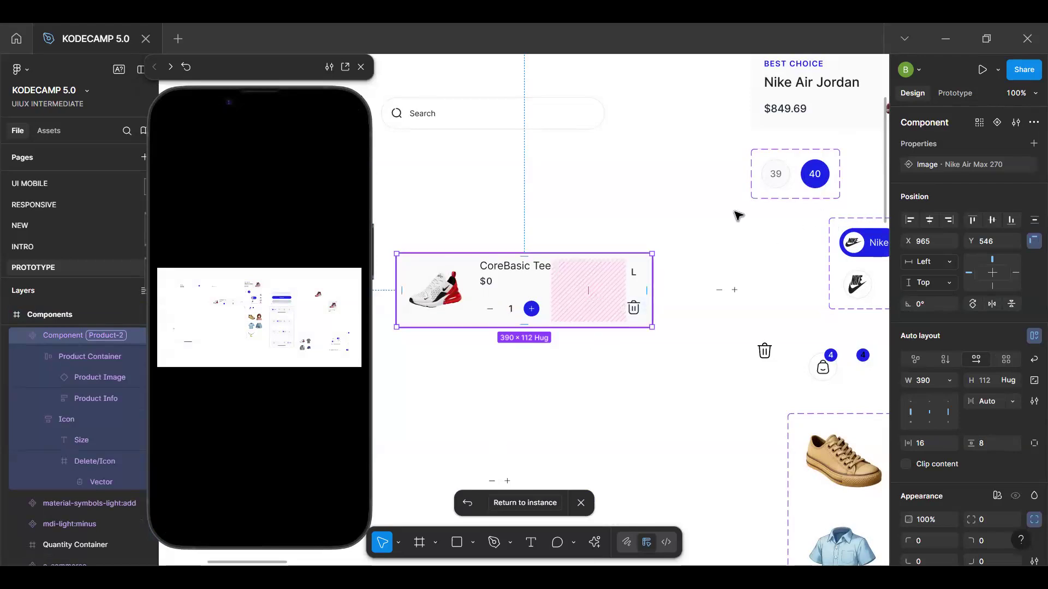
pyautogui.click(947, 92)
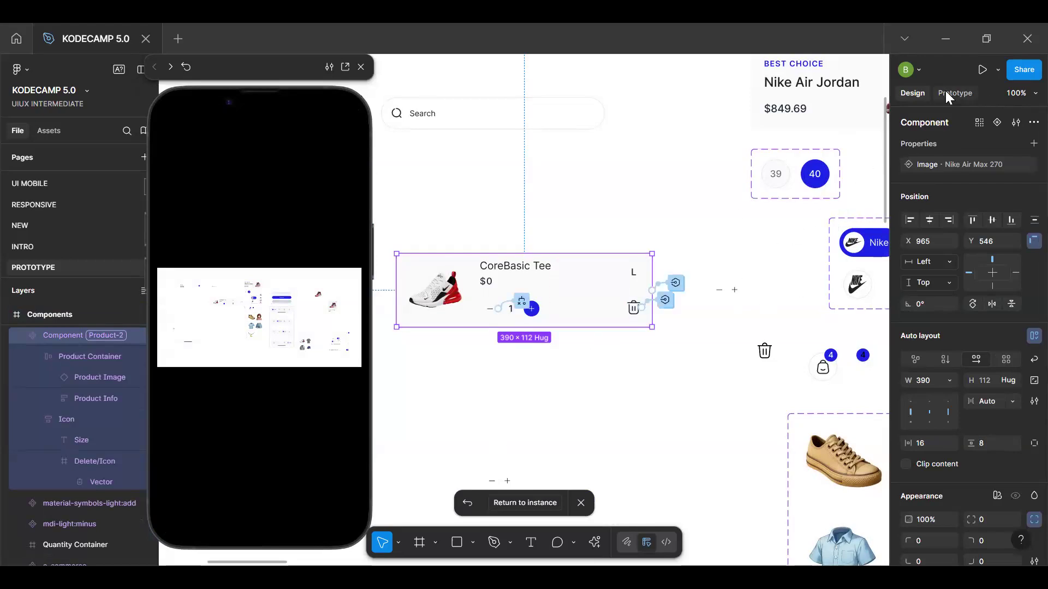
pyautogui.click(665, 301)
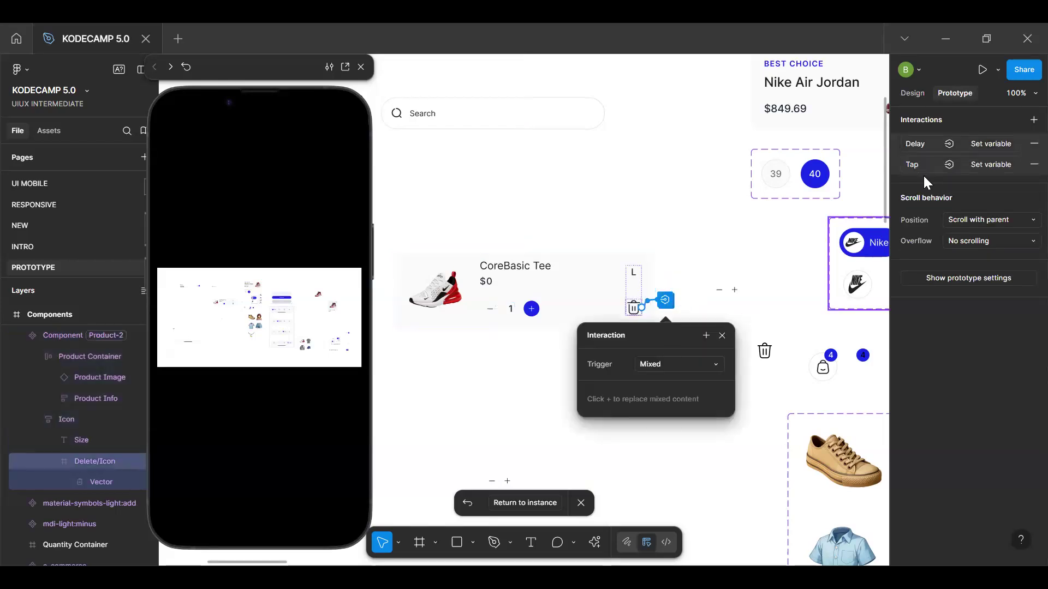
pyautogui.click(983, 164)
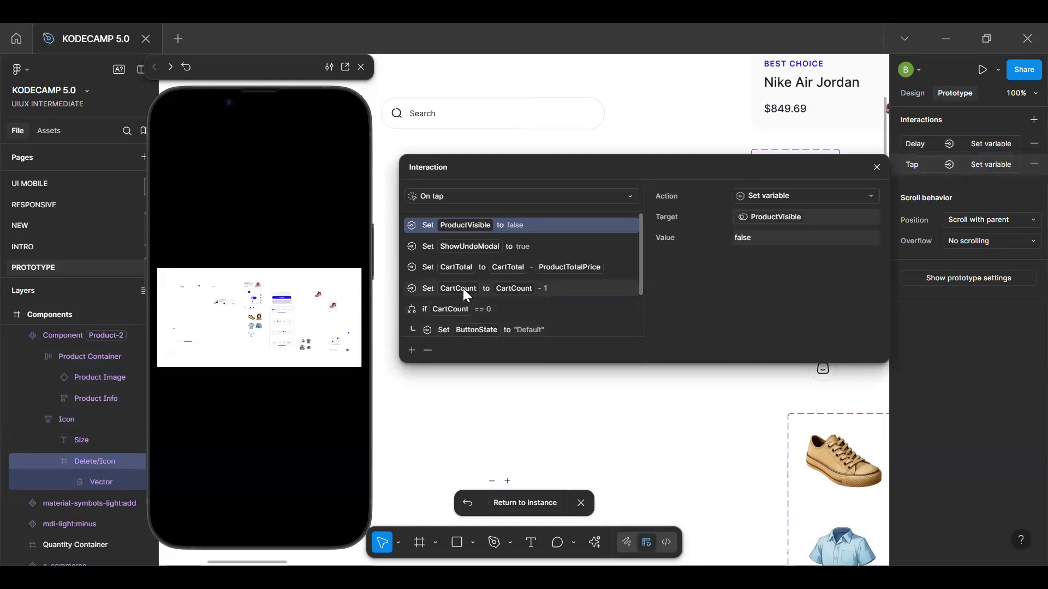
# Remove the Set ButtonState to "Active" action from the else branch of the CartCount == 0 conditional
pyautogui.scroll(-2, 463, 288)
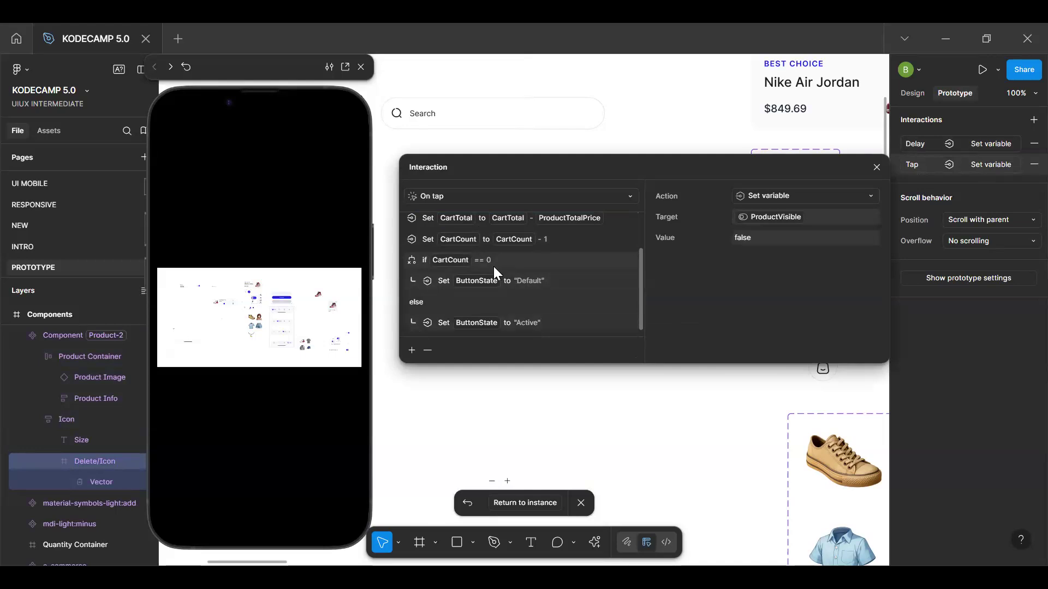
pyautogui.click(532, 327)
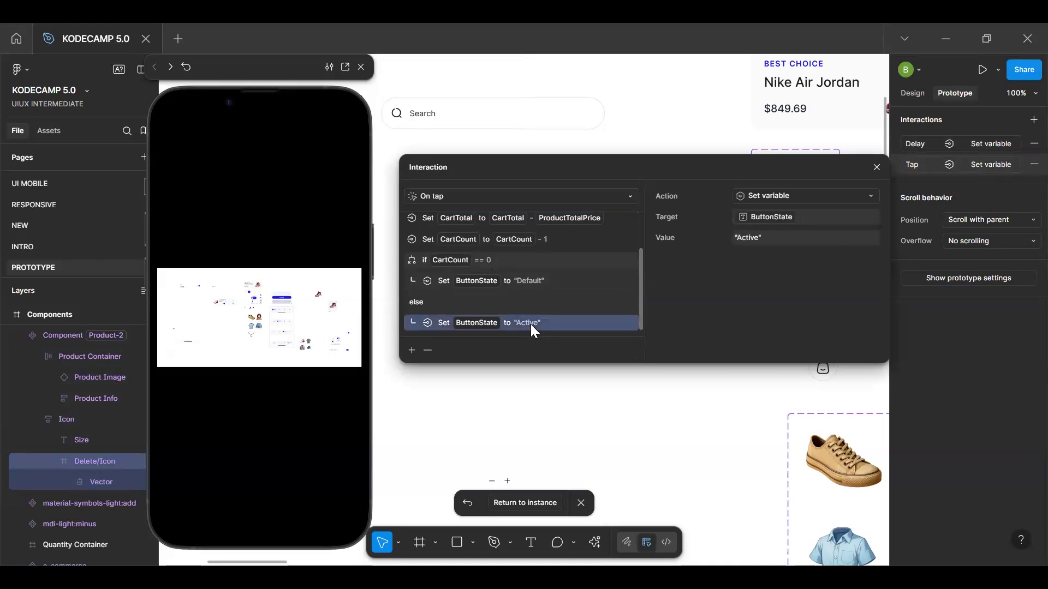
pyautogui.click(428, 351)
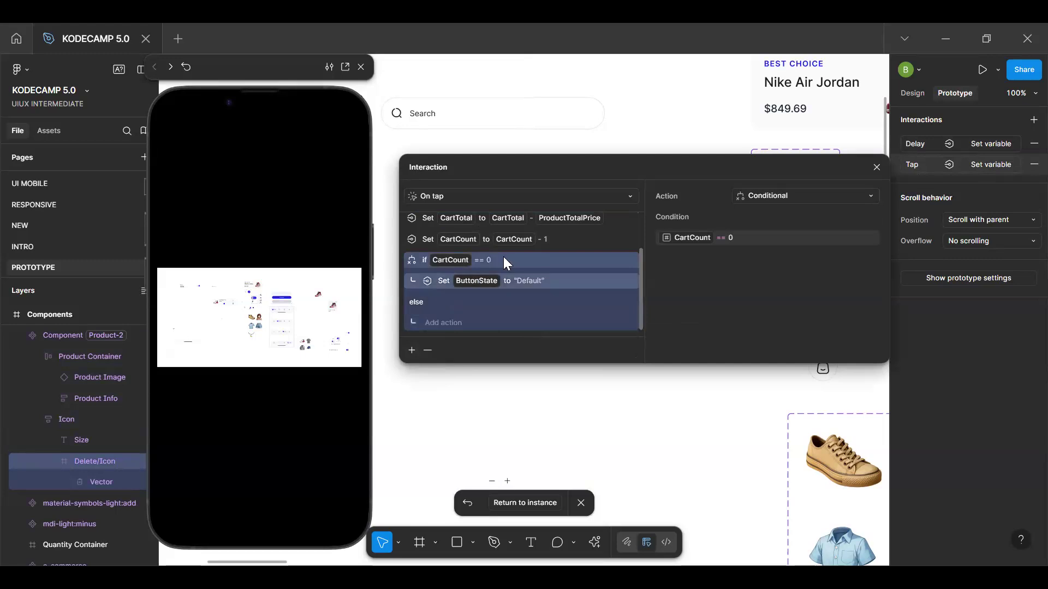
# Insert a blank Set variable action directly after the action that sets CartCount to CartCount - 1
pyautogui.click(543, 241)
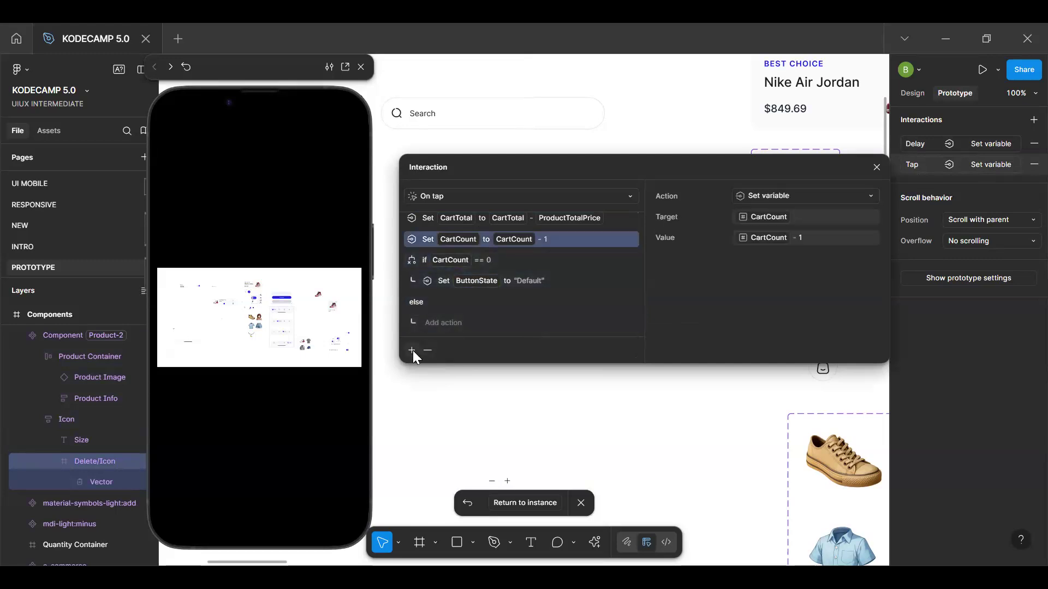
pyautogui.click(412, 350)
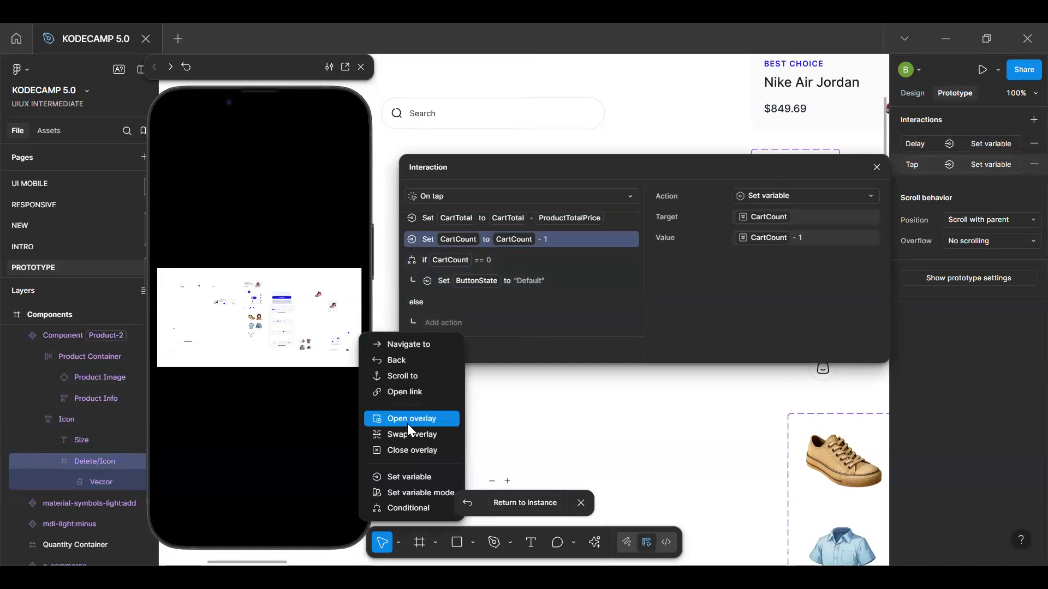
pyautogui.click(414, 475)
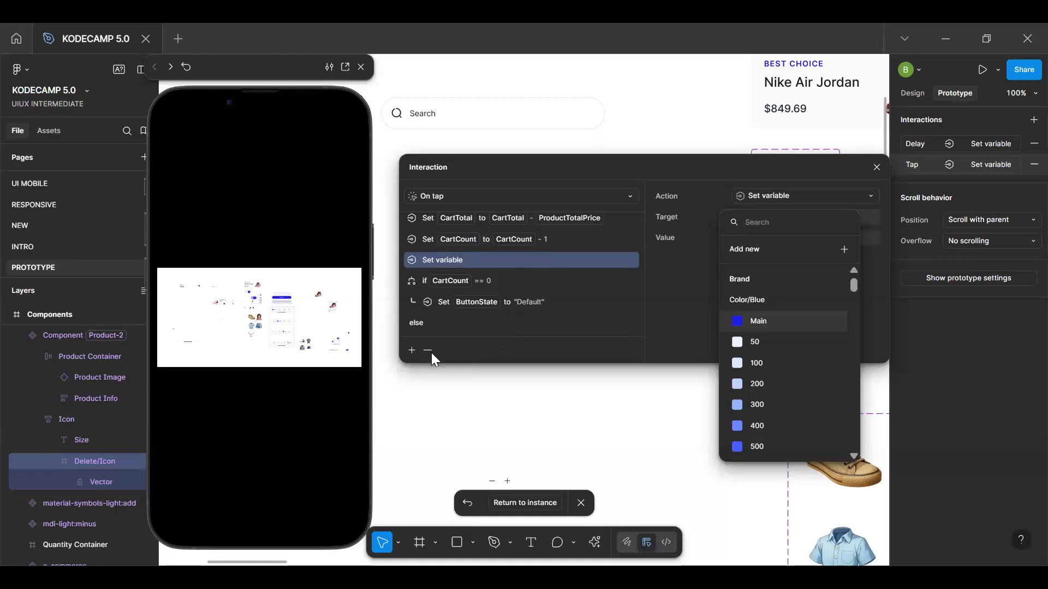
# Change the conditional's expression in the delete icon's On tap interaction to CartCount >= 0
pyautogui.click(475, 279)
pyautogui.click(515, 279)
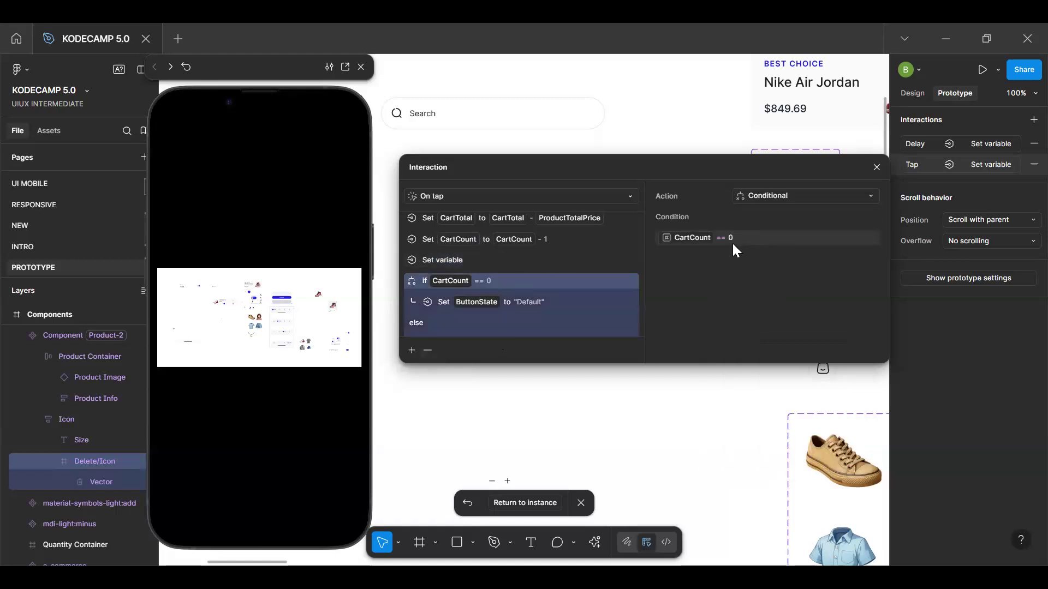
pyautogui.click(720, 240)
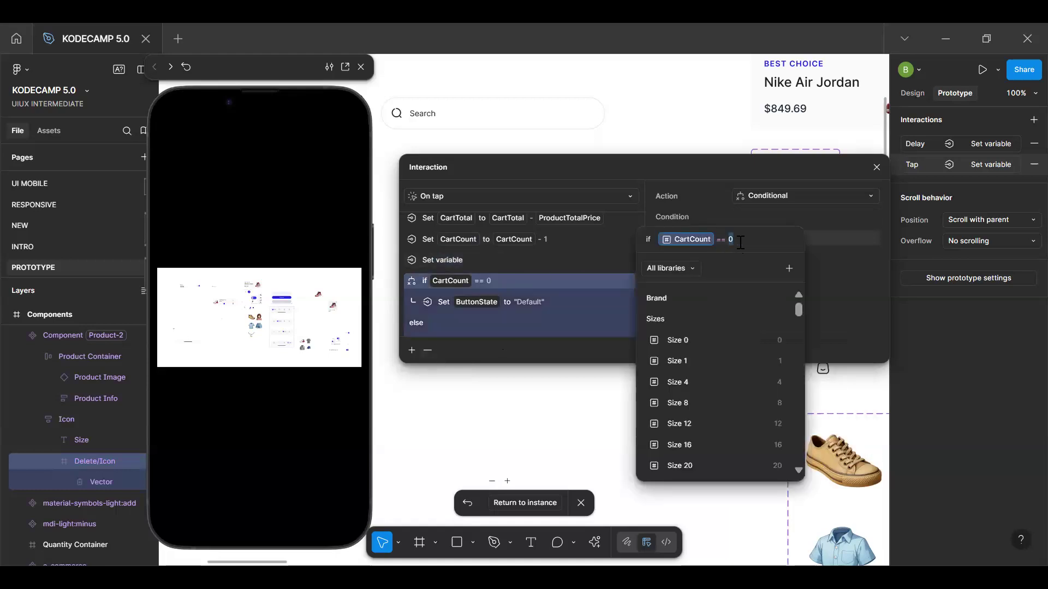
pyautogui.press('BackSpace')
pyautogui.write('c')
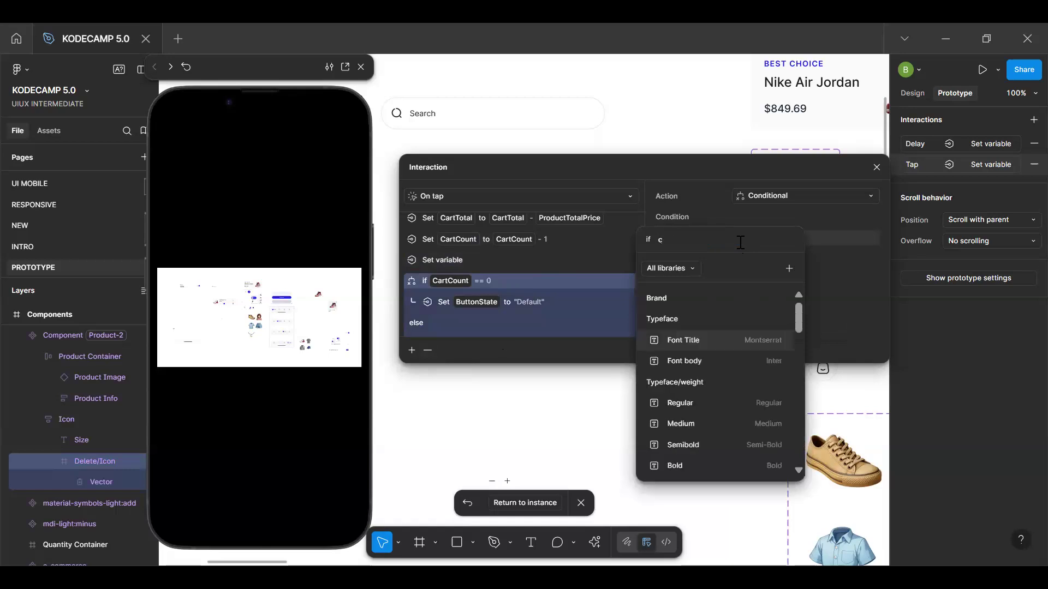
pyautogui.write('art')
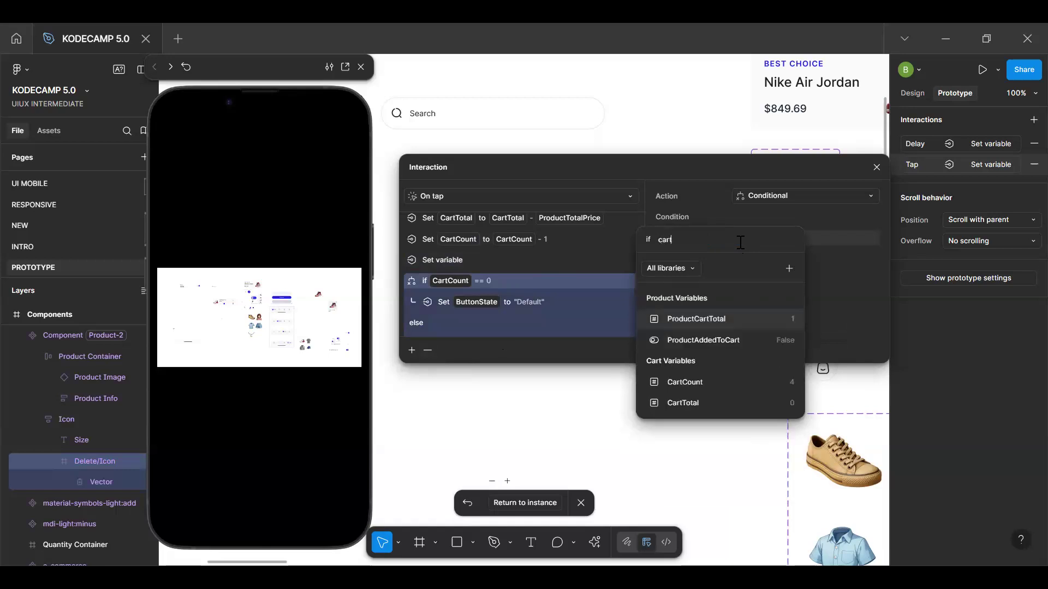
pyautogui.click(715, 381)
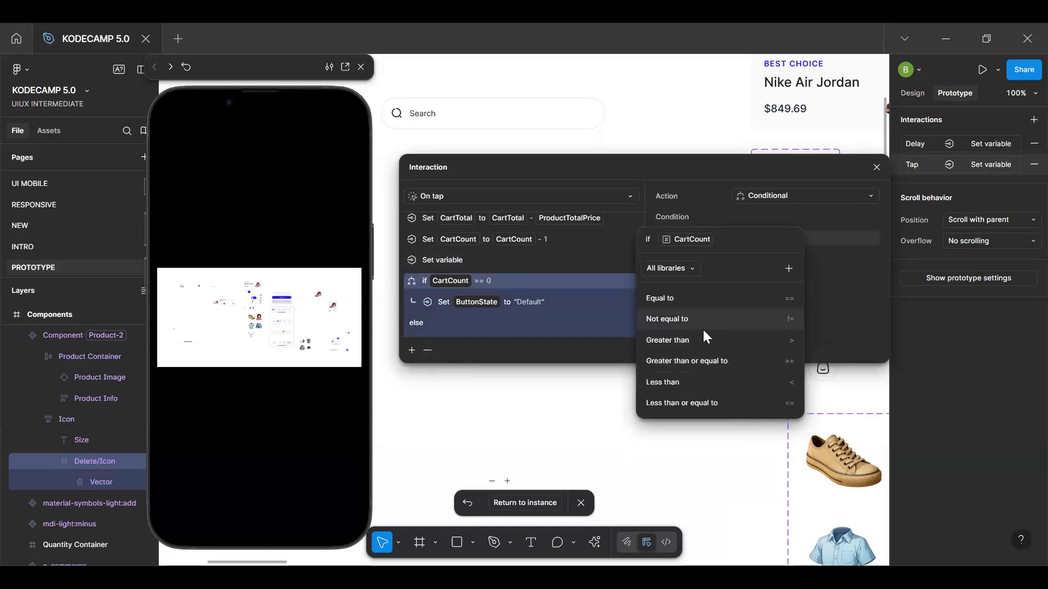
pyautogui.click(709, 362)
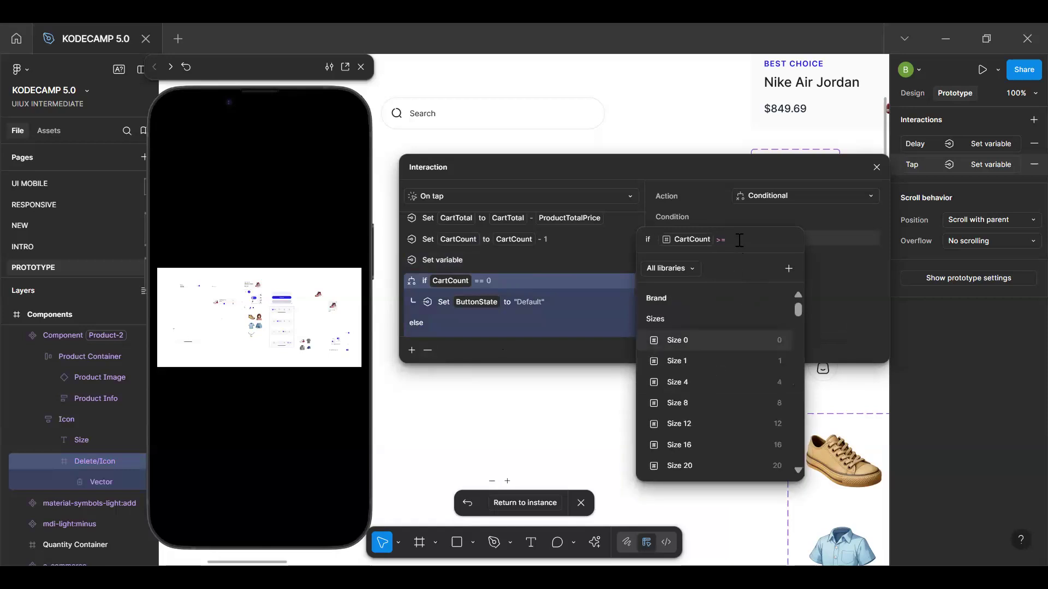
pyautogui.write('0')
pyautogui.press('Return')
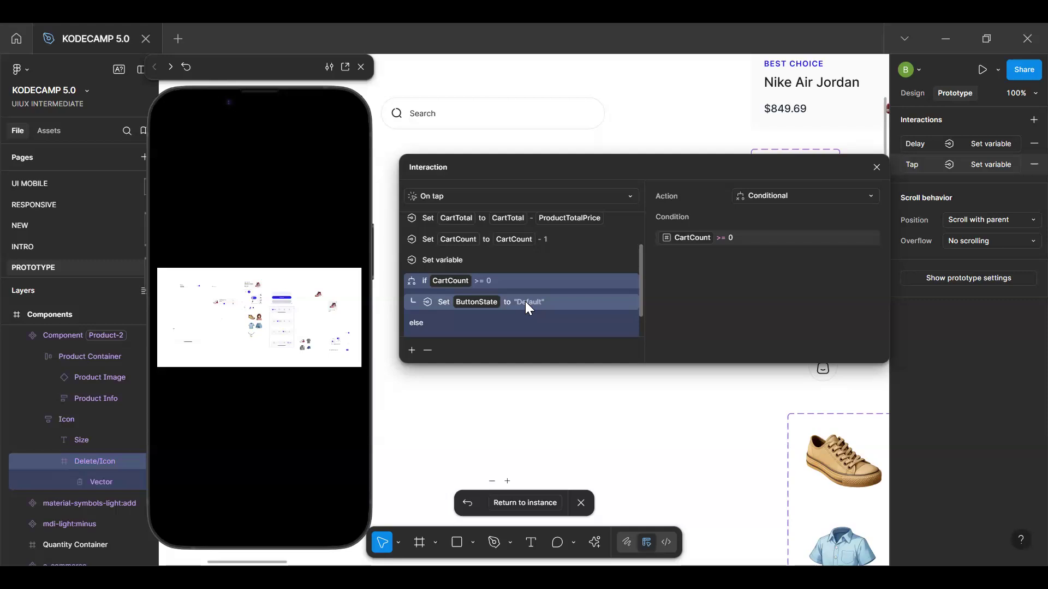
# Return to the Filled Cart instance and test deleting products in the preview, restarting the prototype after each test
pyautogui.click(531, 505)
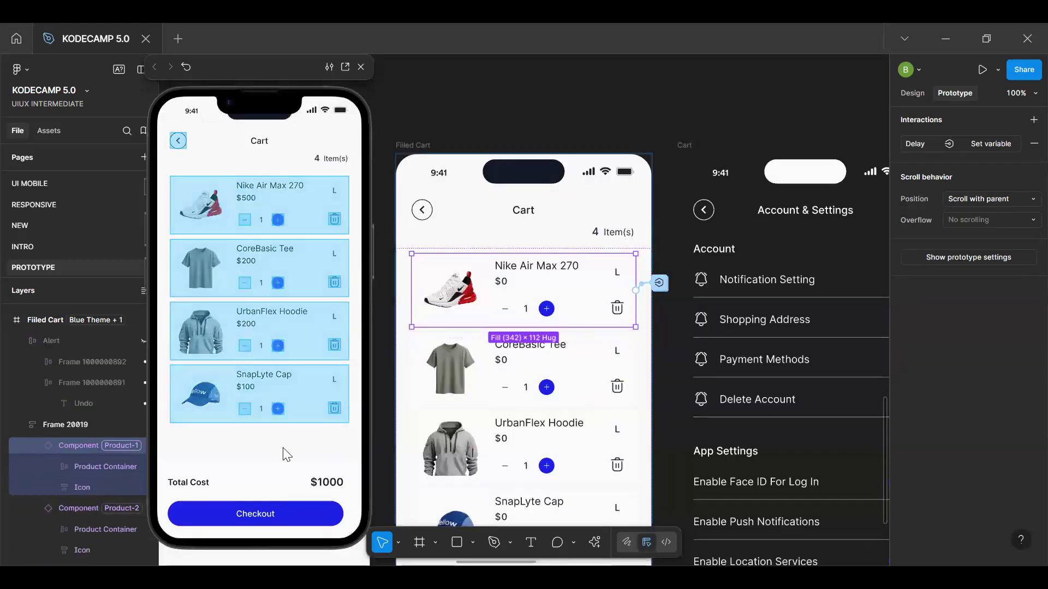
pyautogui.click(335, 409)
pyautogui.click(334, 346)
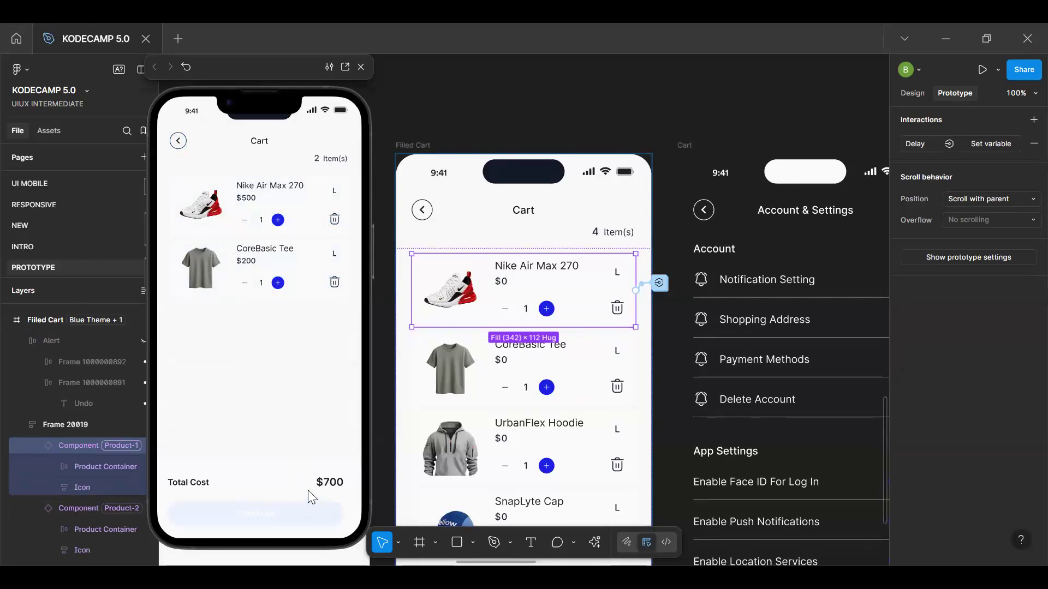
pyautogui.click(315, 407)
pyautogui.press('r')
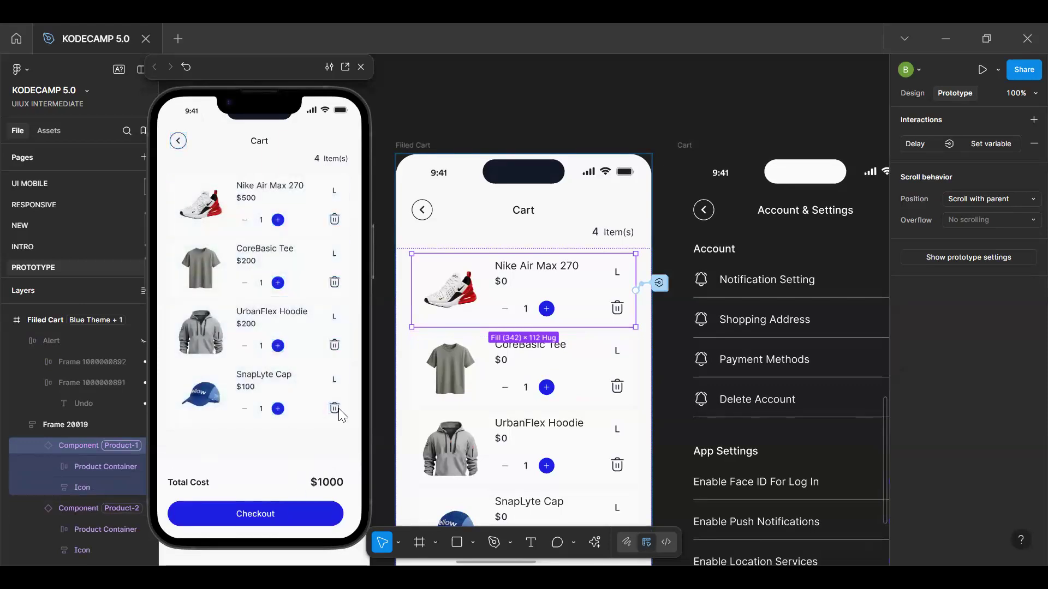
pyautogui.click(338, 408)
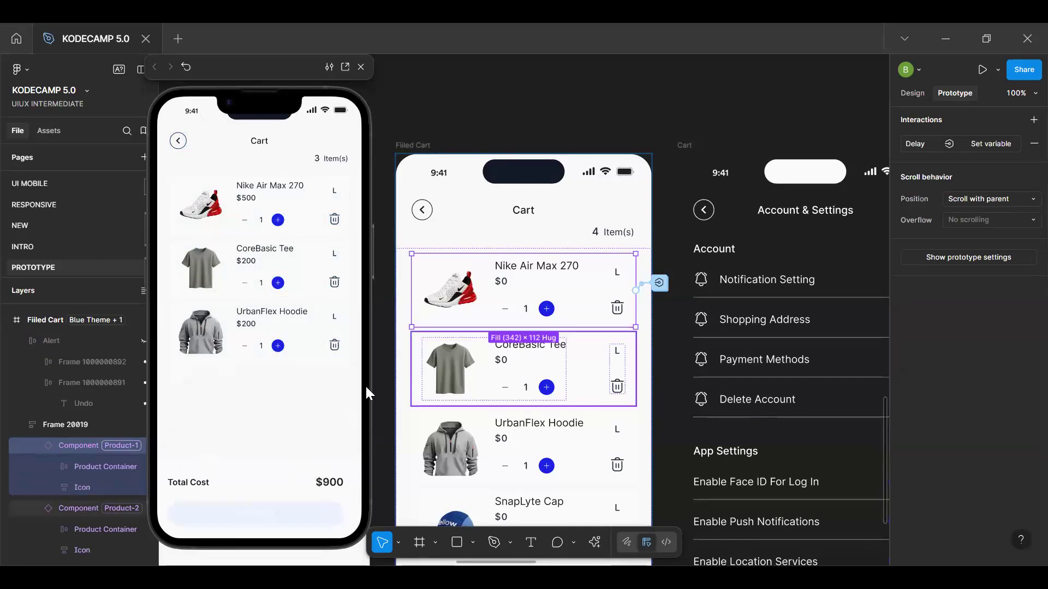
pyautogui.click(269, 437)
pyautogui.press('r')
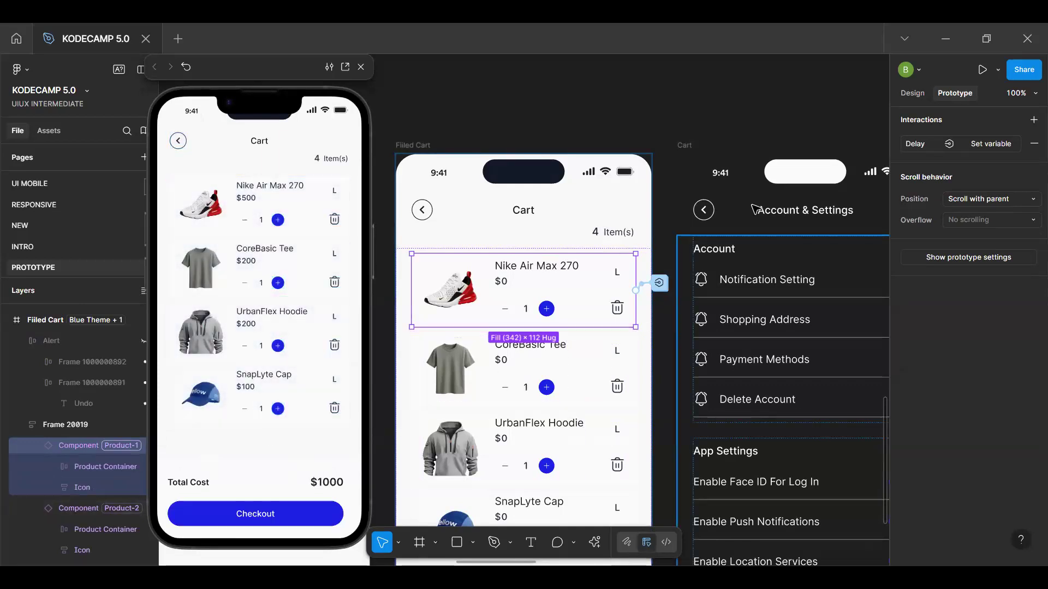
# Go back to the product card's main component, select its delete icon and reopen the On tap interaction
pyautogui.click(913, 93)
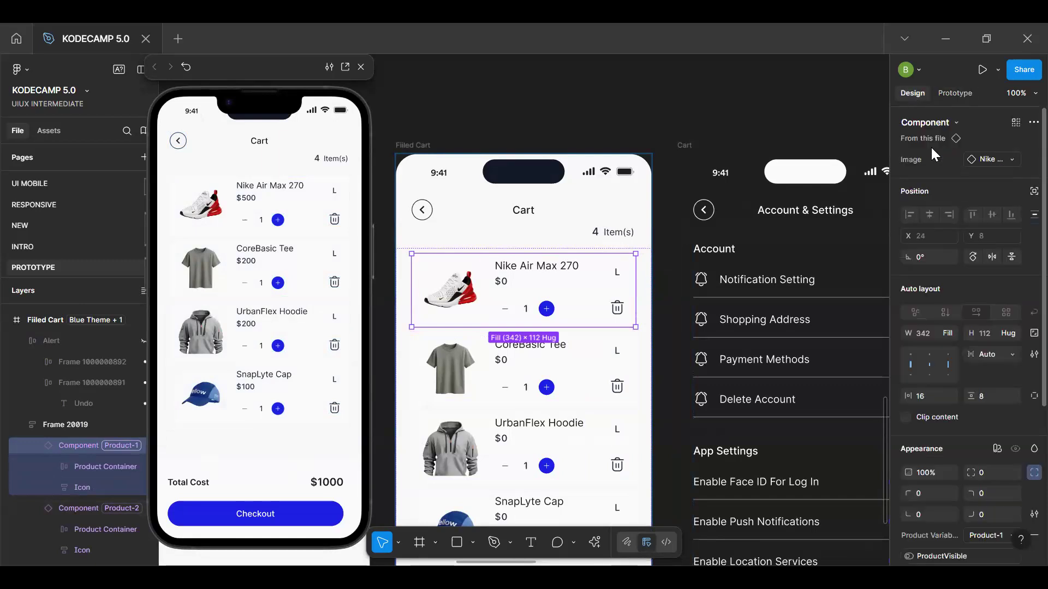
pyautogui.click(922, 139)
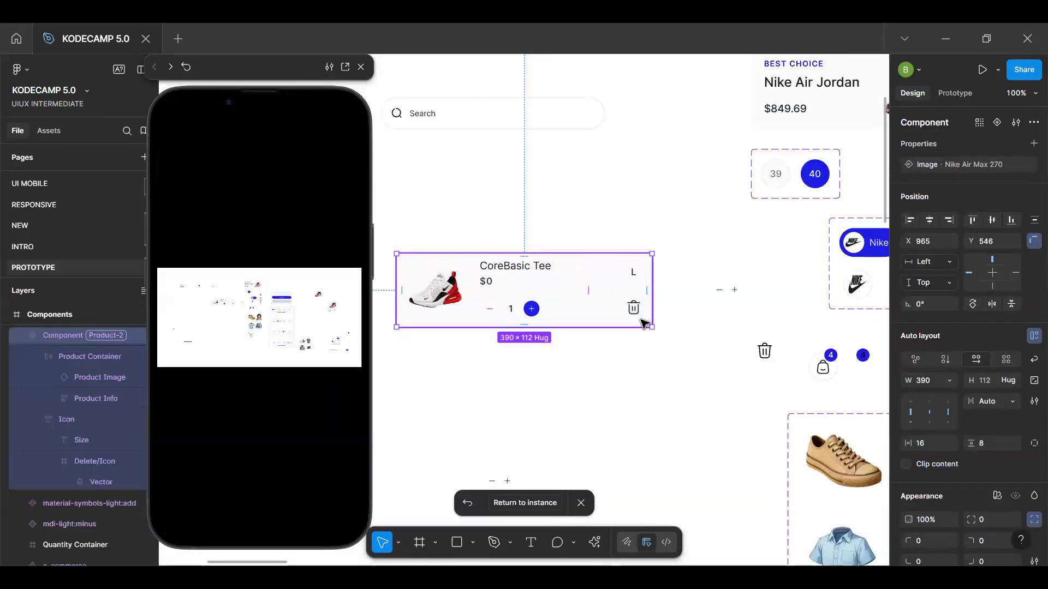
pyautogui.scroll(5, 643, 323)
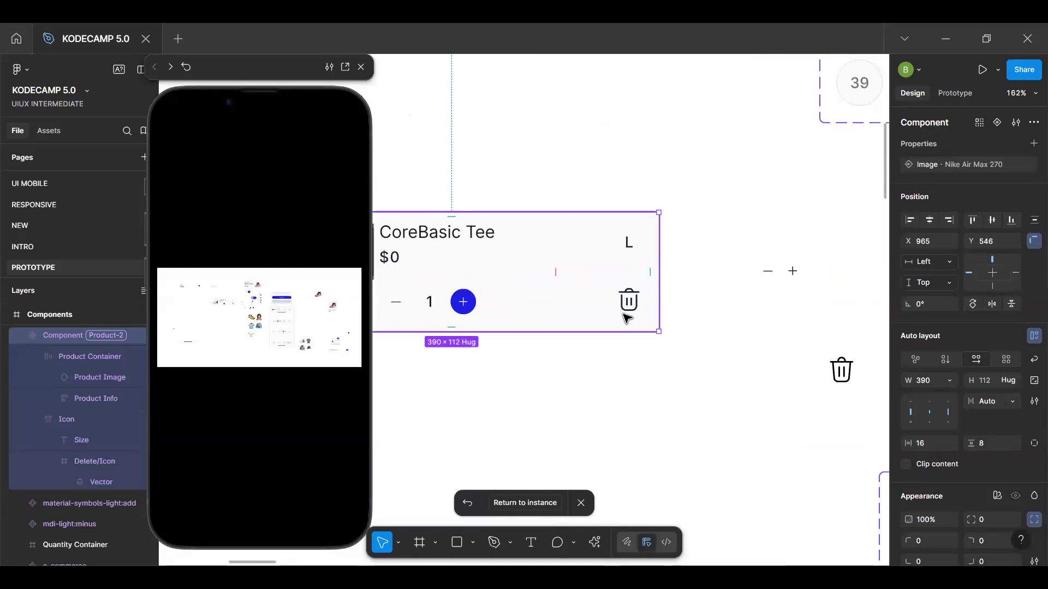
pyautogui.click(630, 310)
pyautogui.click(630, 310)
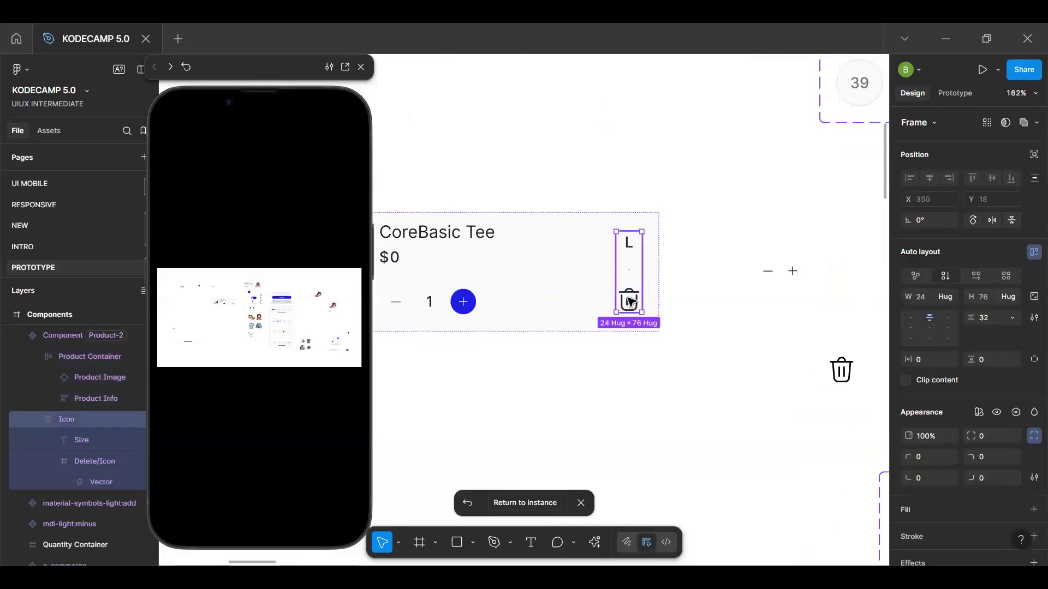
pyautogui.click(962, 88)
pyautogui.click(978, 164)
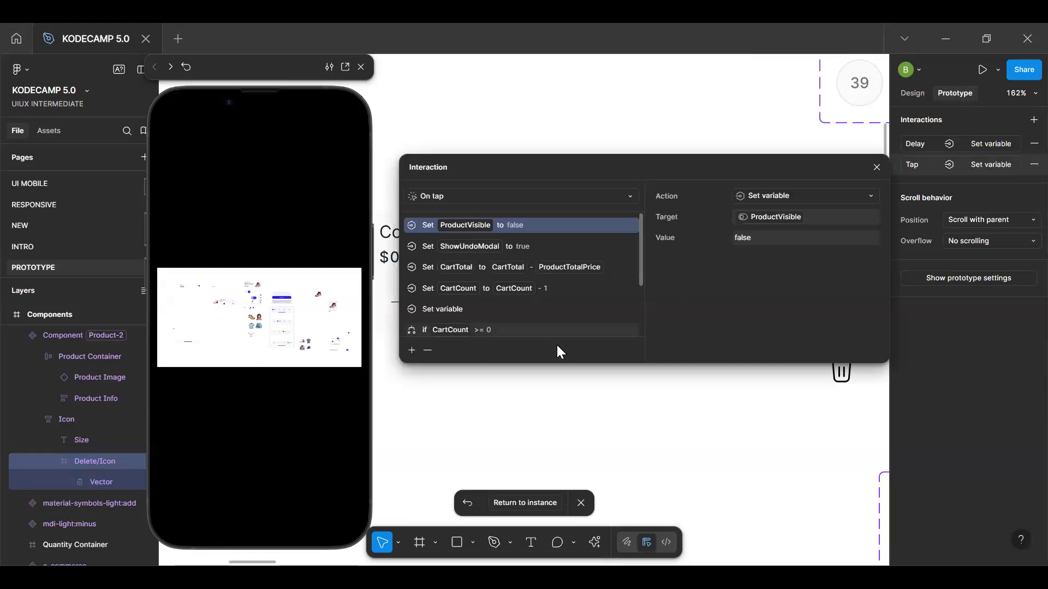
# Set the expression of the On tap interaction's conditional to CartCount == 0
pyautogui.scroll(-5, 552, 339)
pyautogui.click(528, 331)
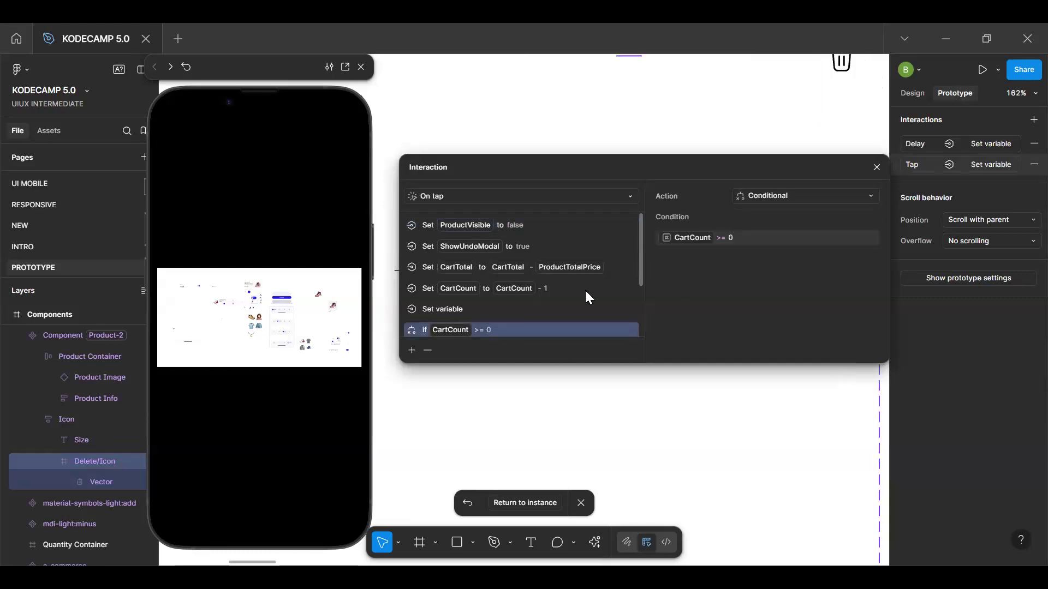
pyautogui.click(742, 238)
pyautogui.press('BackSpace')
pyautogui.write('cart -')
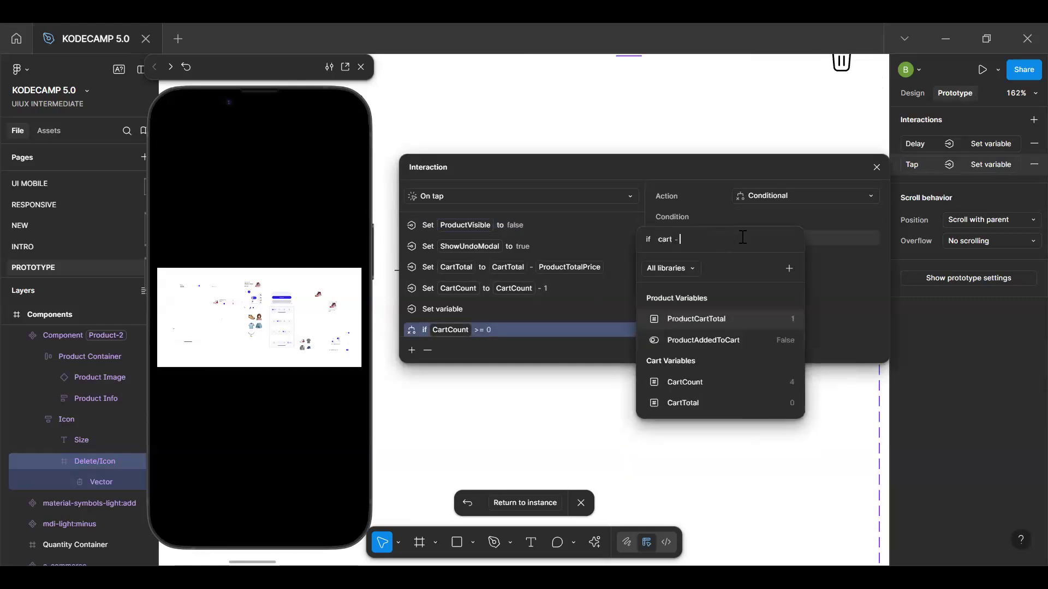
pyautogui.click(694, 384)
pyautogui.write('== 0')
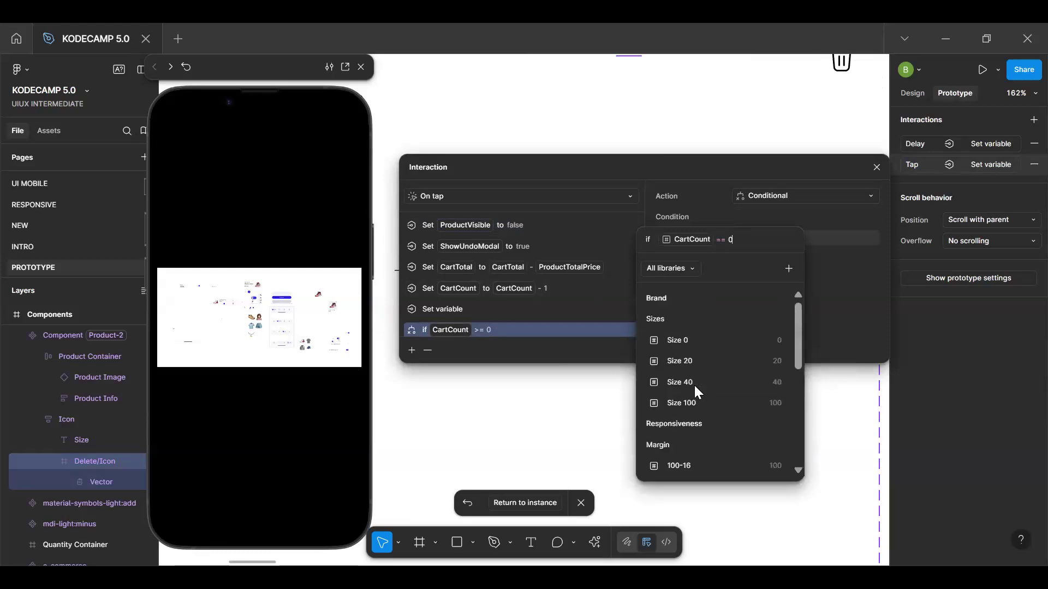
pyautogui.press('Return')
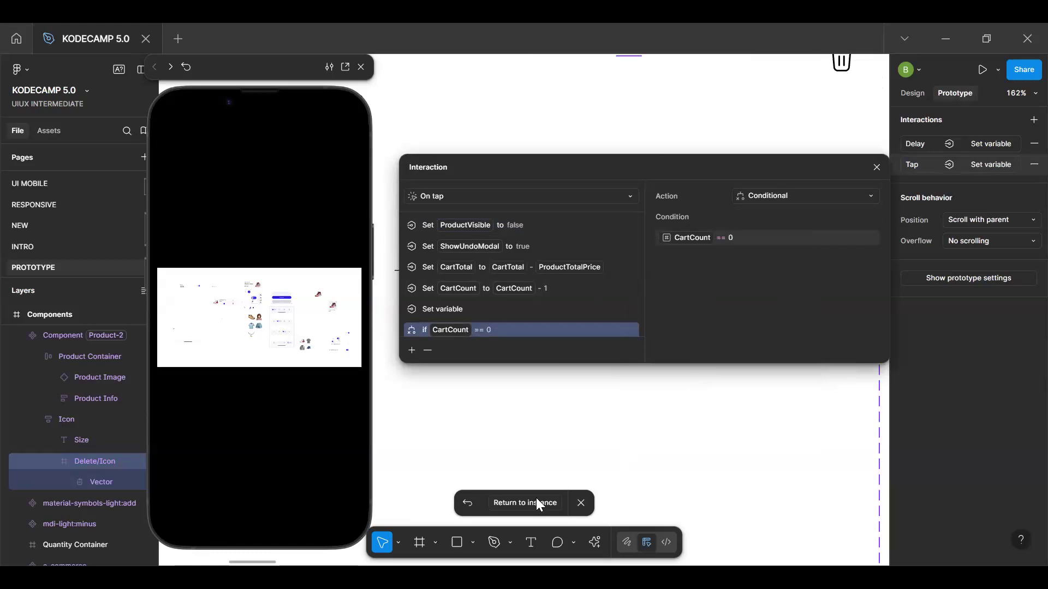
pyautogui.scroll(-2, 508, 323)
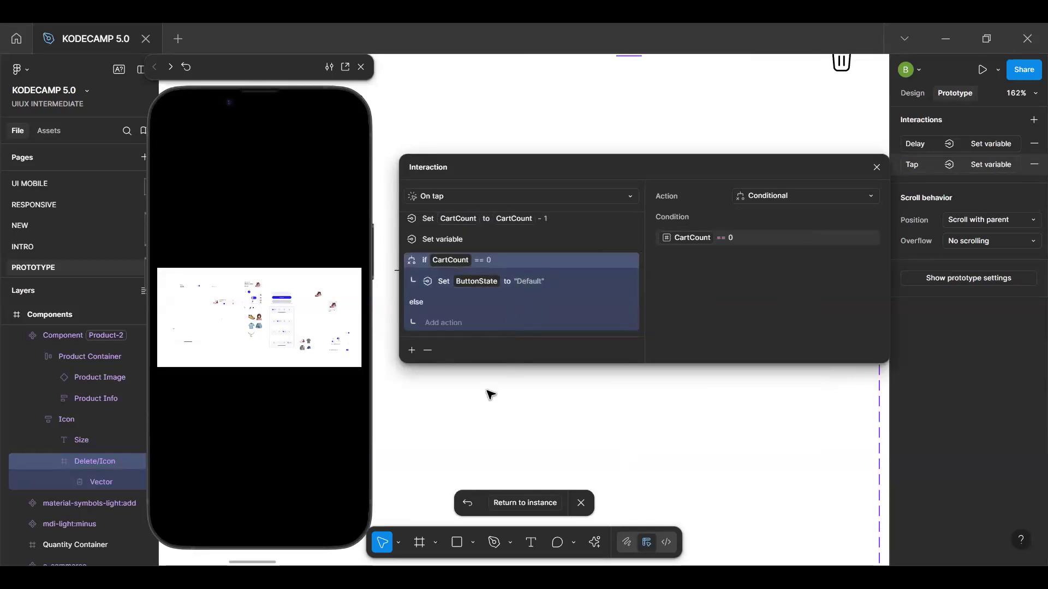
# Return to the Filled Cart instance, test deleting all four products in the preview, and restart the prototype
pyautogui.click(525, 505)
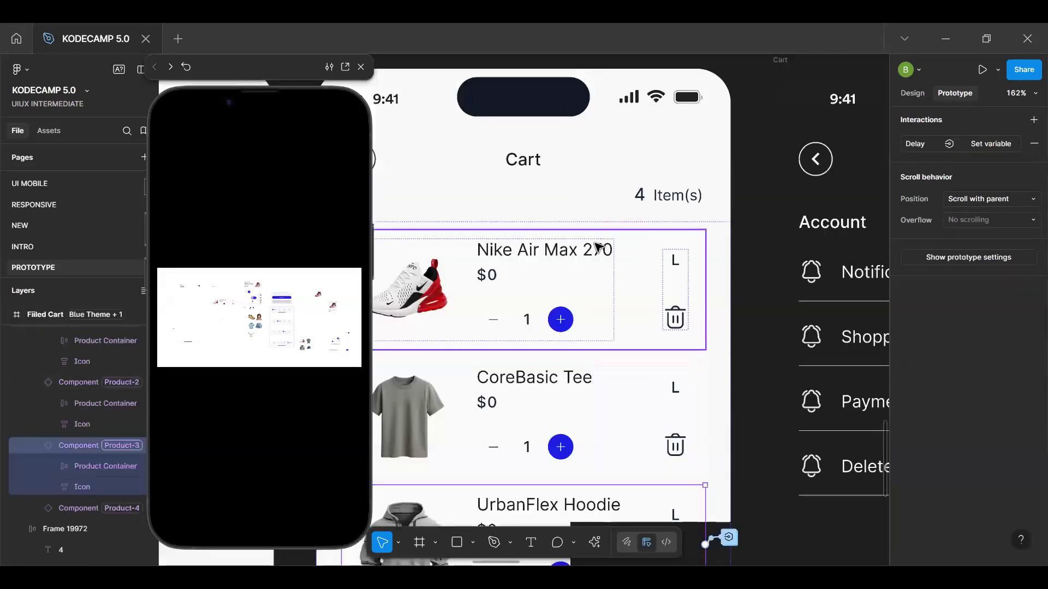
pyautogui.click(449, 187)
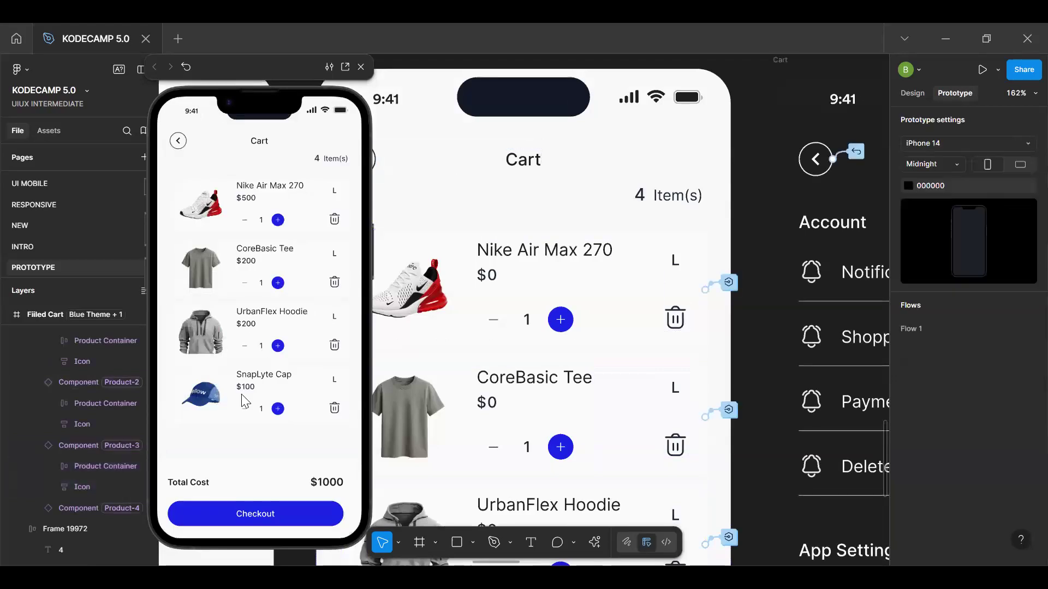
pyautogui.click(236, 447)
pyautogui.click(335, 408)
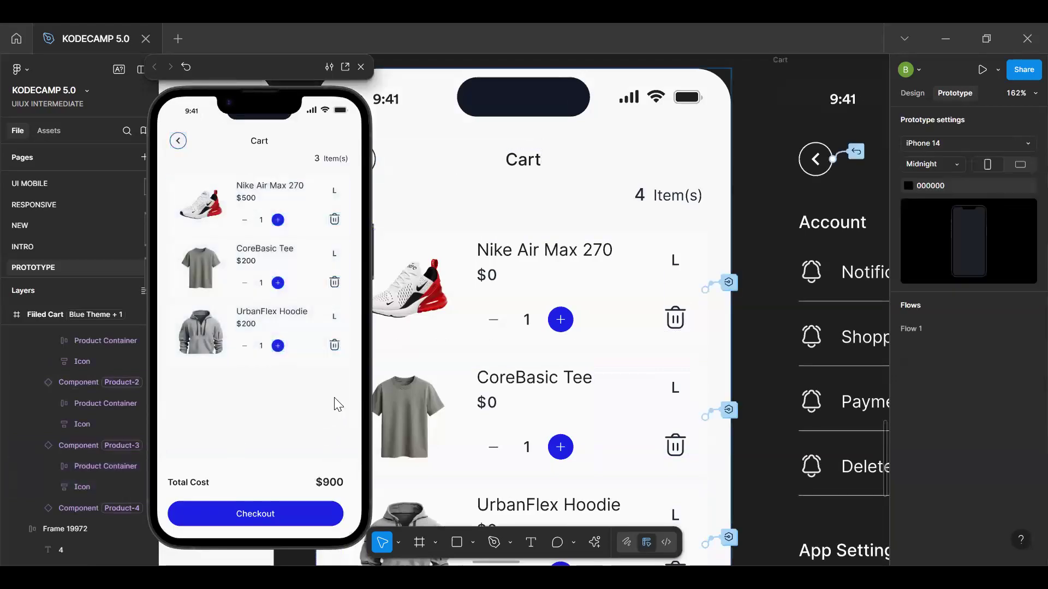
pyautogui.click(335, 345)
pyautogui.click(335, 282)
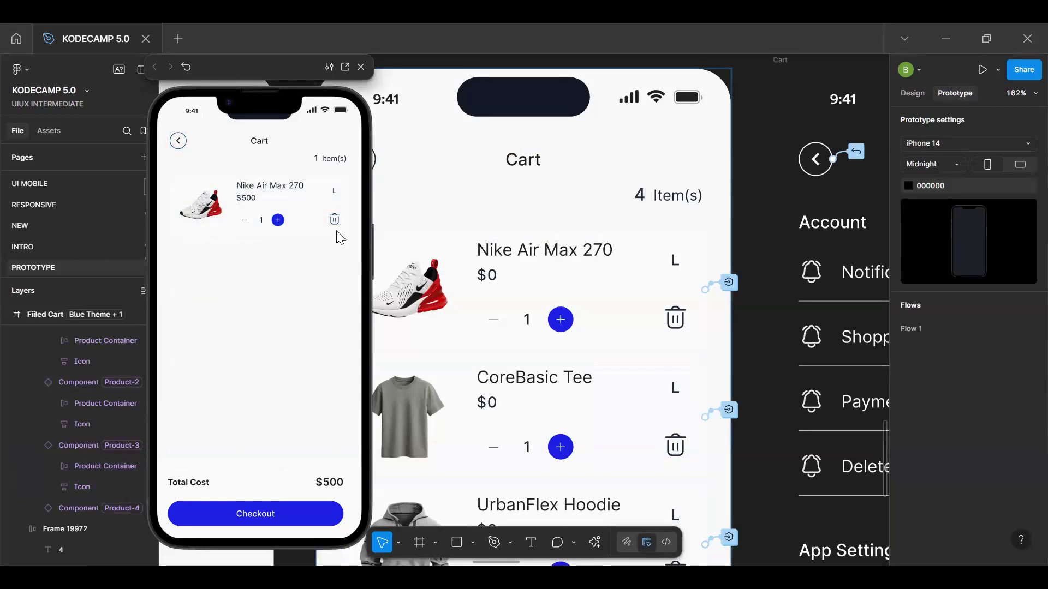
pyautogui.click(335, 220)
pyautogui.press('r')
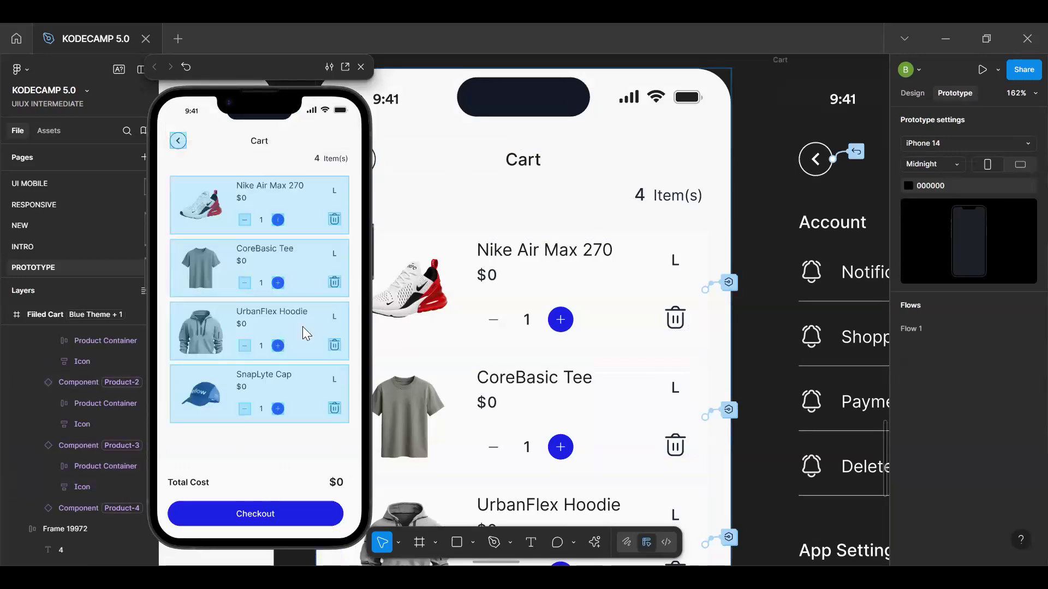
# Examine the Search screen and its on-screen keyboard among the prototype frames
pyautogui.scroll(-5, 760, 294)
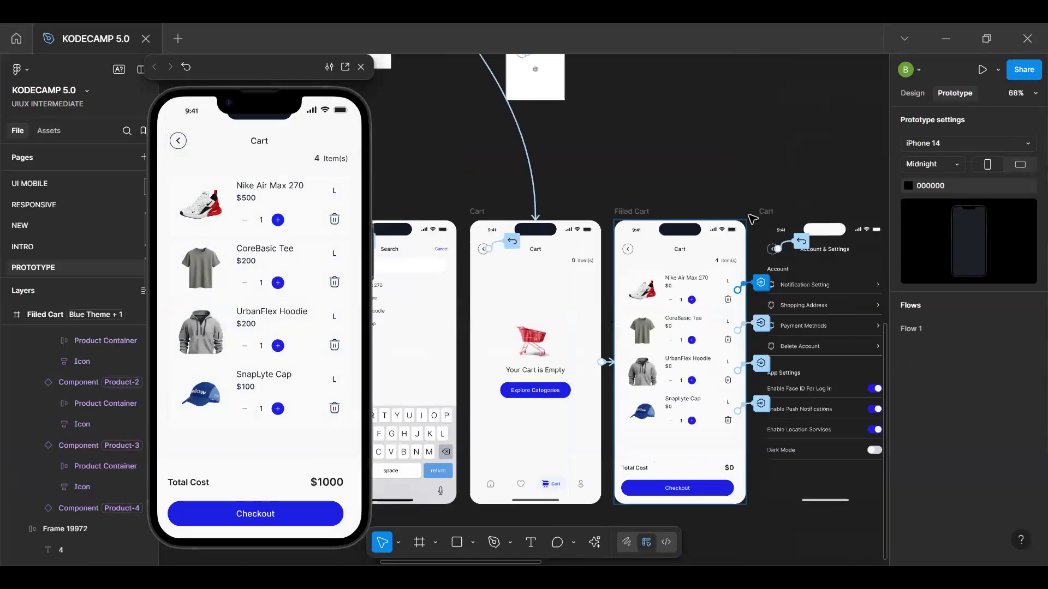
pyautogui.scroll(-2, 550, 276)
pyautogui.moveTo(552, 274); pyautogui.dragTo(657, 133)
pyautogui.scroll(2, 634, 224)
pyautogui.moveTo(598, 201); pyautogui.dragTo(688, 313)
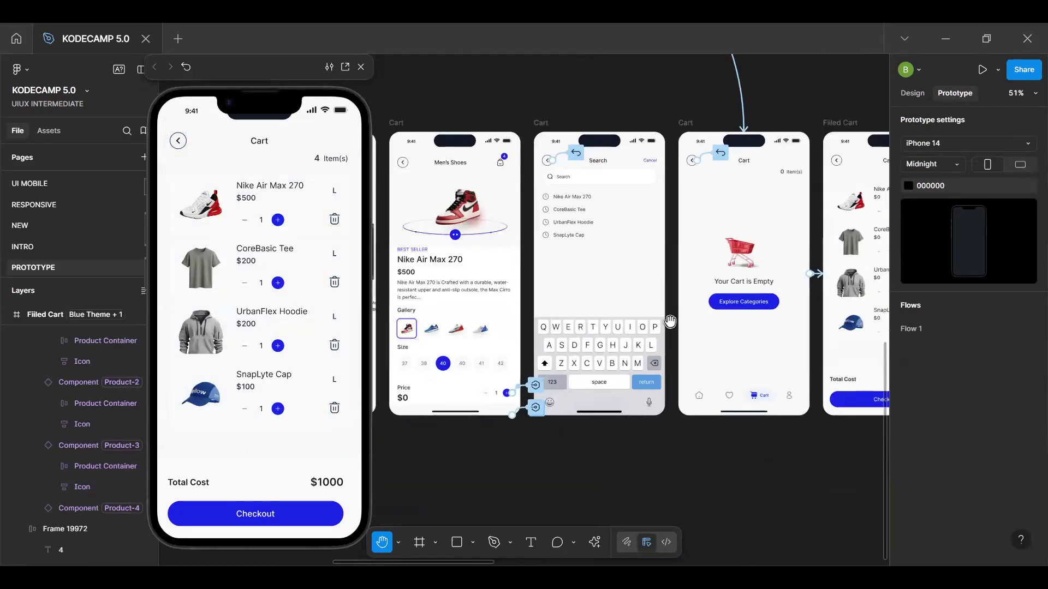
pyautogui.press('v')
pyautogui.click(585, 381)
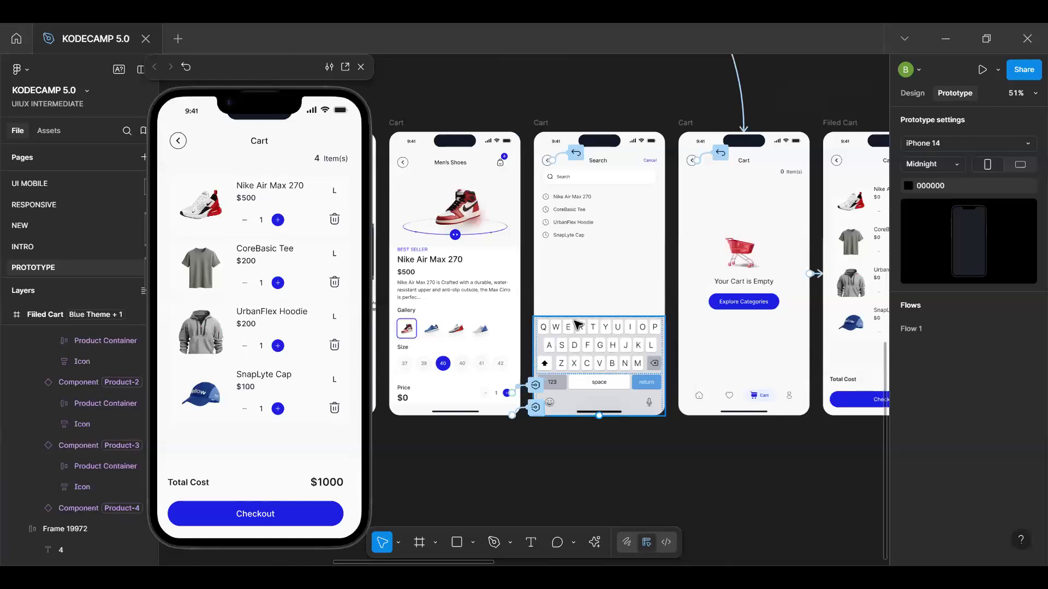
pyautogui.click(692, 437)
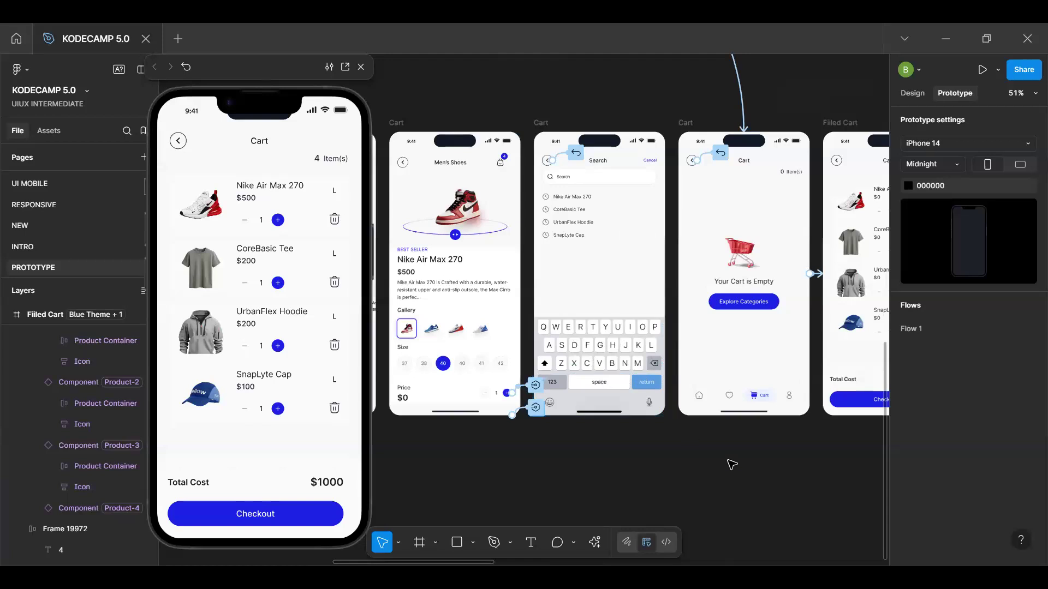
pyautogui.click(588, 356)
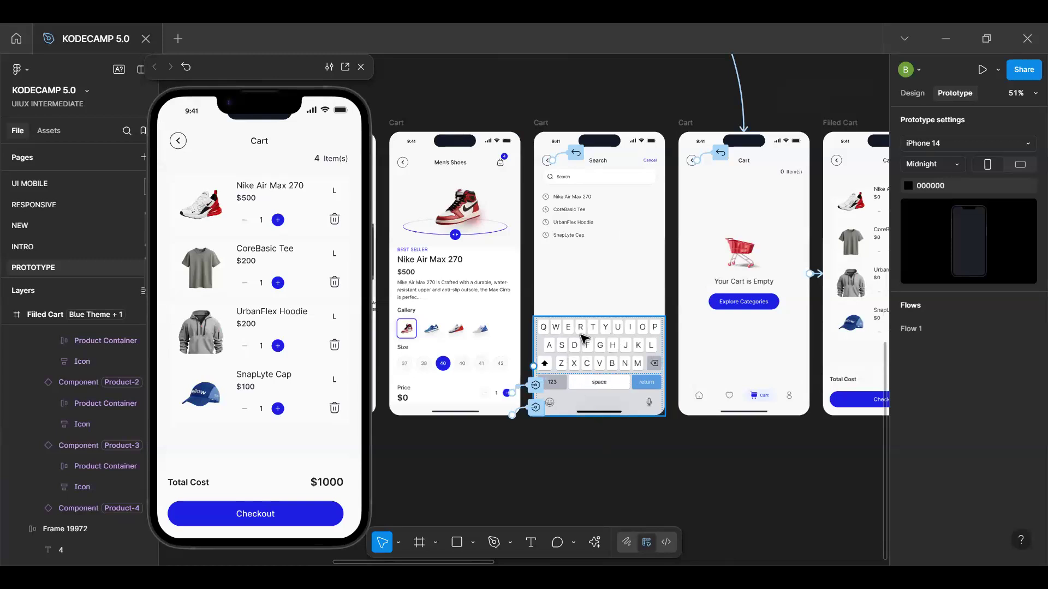
pyautogui.press('space')
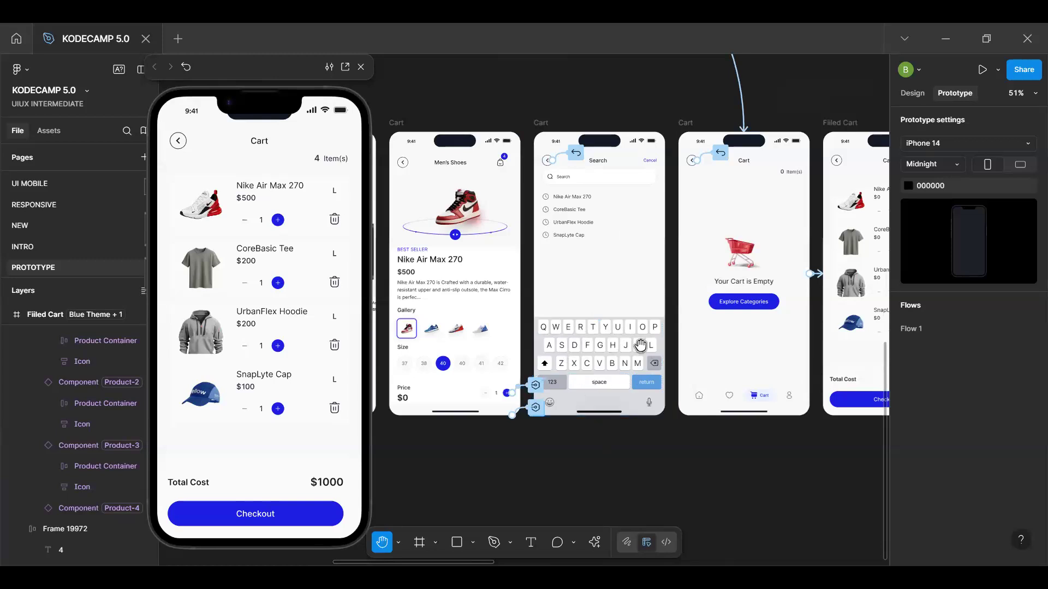
pyautogui.moveTo(647, 375); pyautogui.dragTo(617, 381)
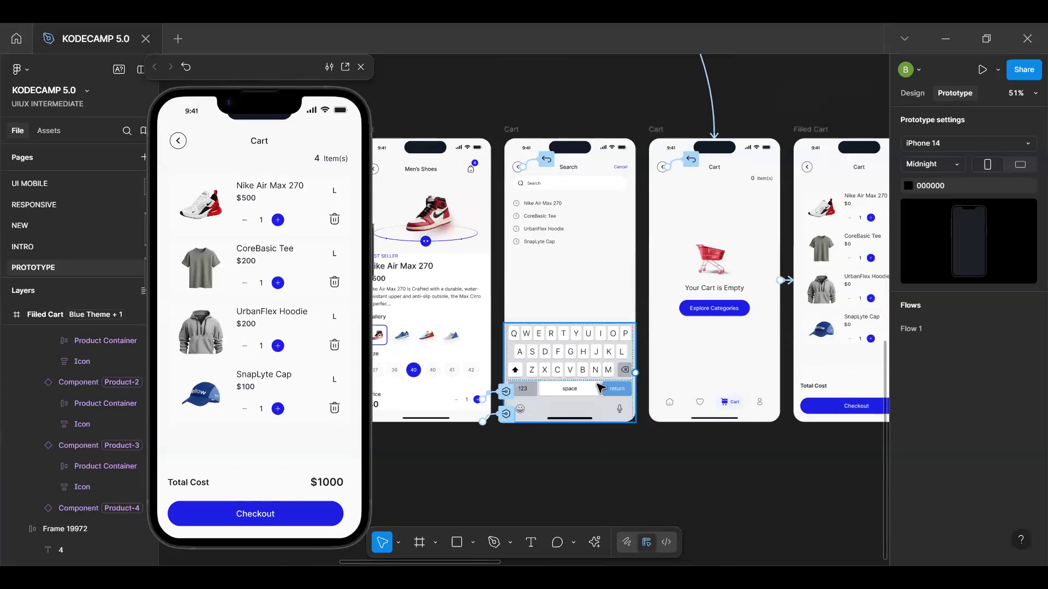
# Locate the keyboard components and the Username input field variants in the components frame
pyautogui.scroll(-5, 695, 473)
pyautogui.press('space')
pyautogui.moveTo(863, 195); pyautogui.dragTo(461, 253)
pyautogui.scroll(4, 591, 309)
pyautogui.scroll(-4, 594, 308)
pyautogui.moveTo(793, 293); pyautogui.dragTo(658, 229)
pyautogui.scroll(8, 620, 234)
pyautogui.scroll(-4, 696, 229)
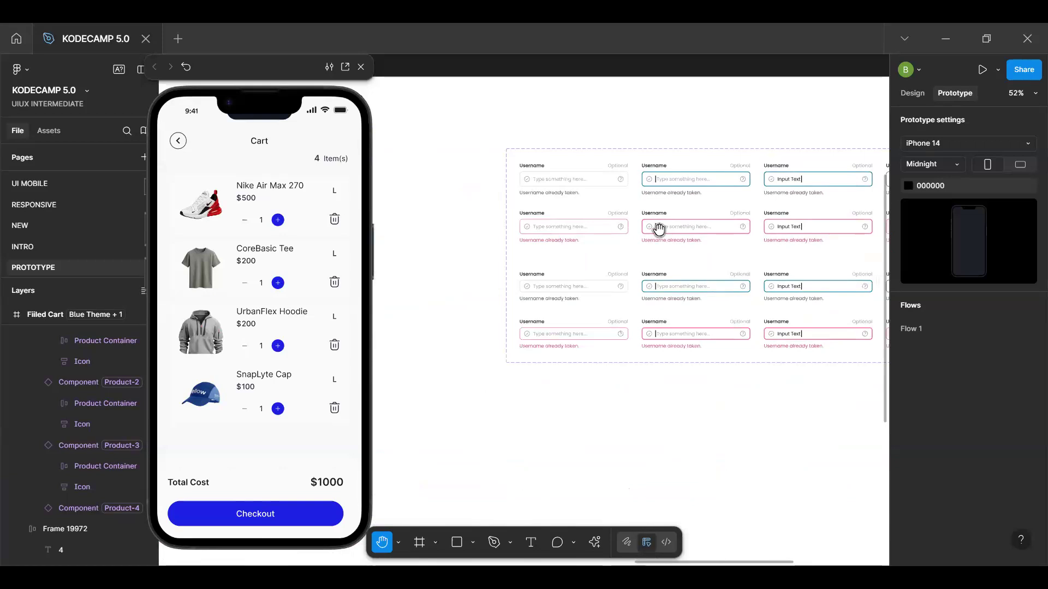
pyautogui.moveTo(575, 254); pyautogui.dragTo(675, 243)
pyautogui.moveTo(781, 250); pyautogui.dragTo(791, 249)
pyautogui.moveTo(553, 264); pyautogui.dragTo(711, 259)
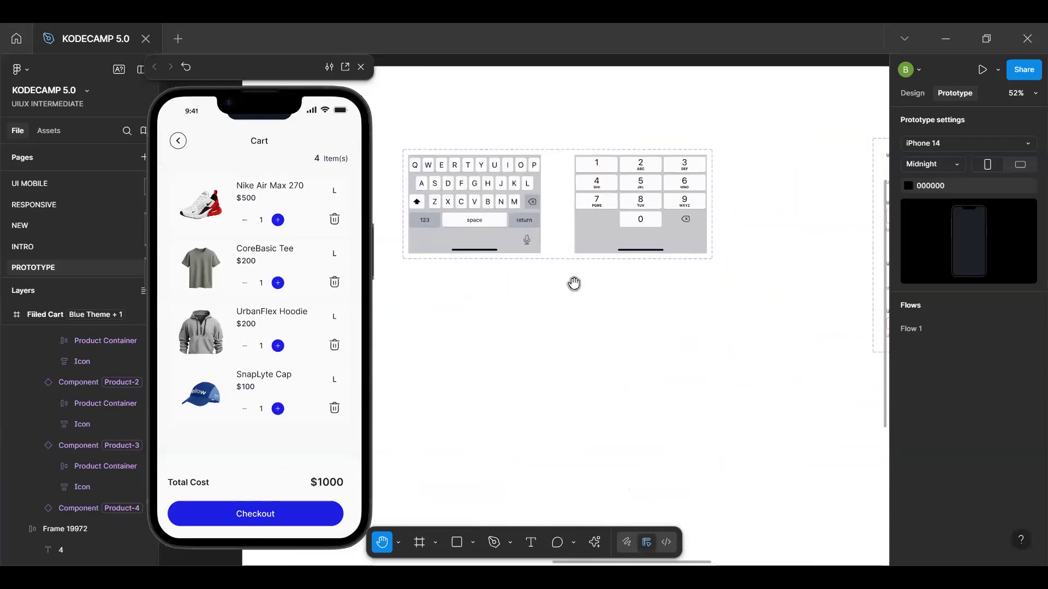
pyautogui.scroll(-2, 574, 284)
pyautogui.scroll(4, 575, 297)
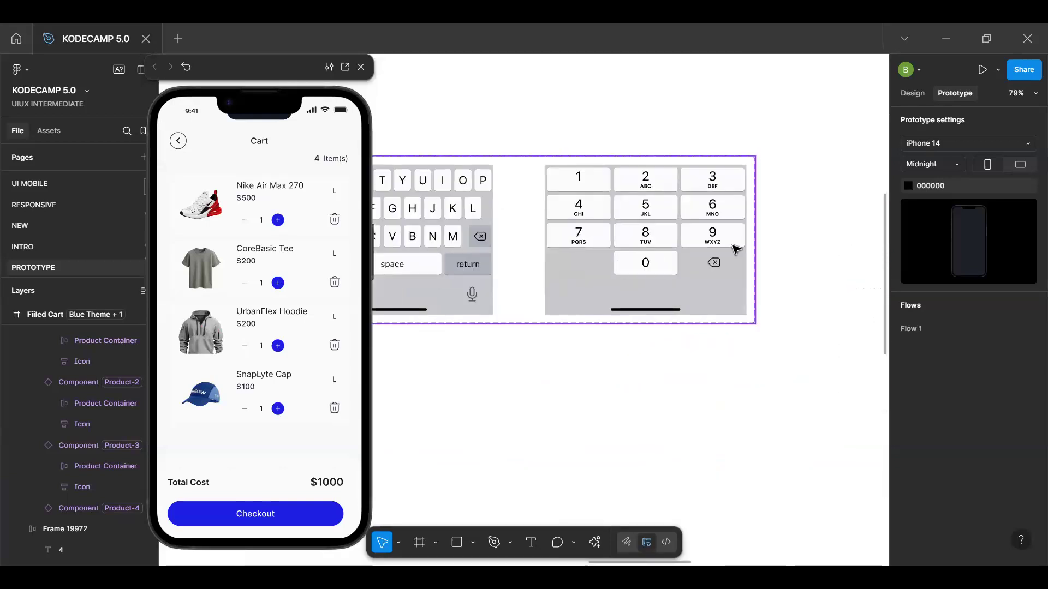
pyautogui.scroll(-3, 730, 244)
# Create a new variable collection named Keyboard
pyautogui.press('v')
pyautogui.click(911, 89)
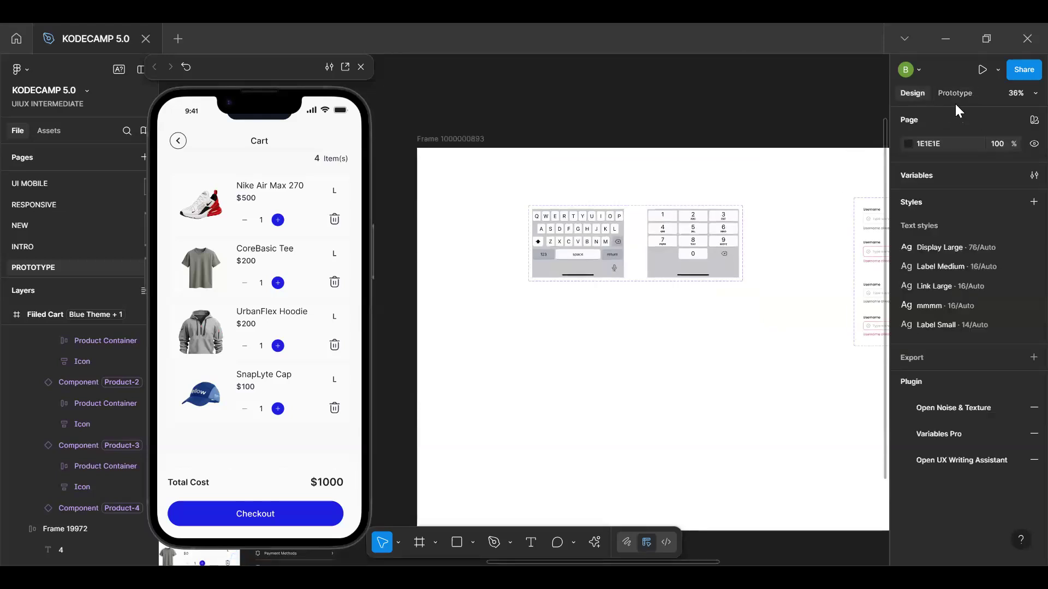
pyautogui.click(1034, 175)
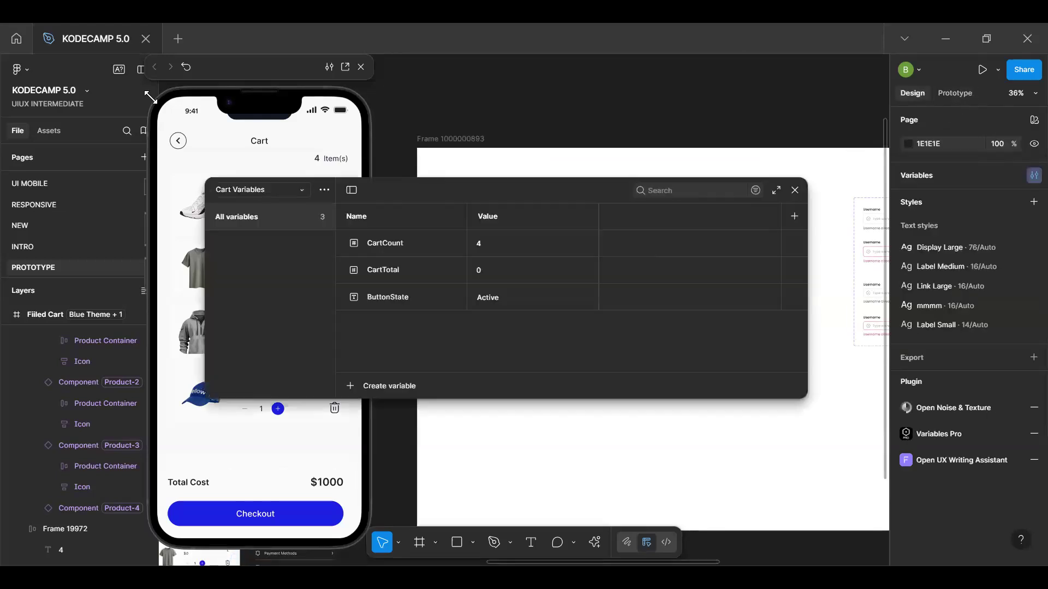
pyautogui.click(324, 190)
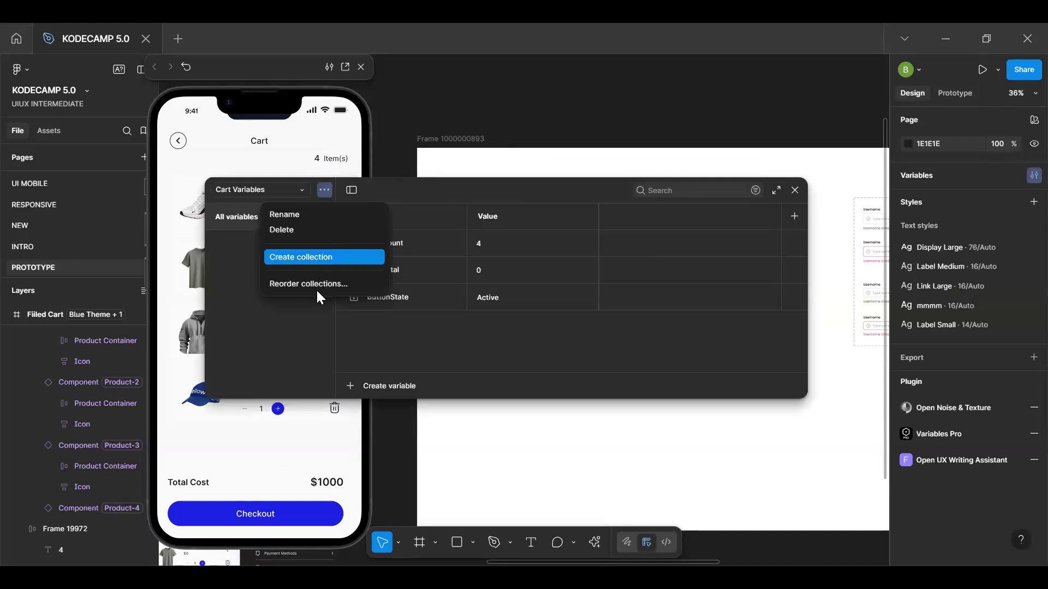
pyautogui.click(320, 260)
pyautogui.hotkey('ctrl', 'a')
pyautogui.write('K')
pyautogui.press('BackSpace')
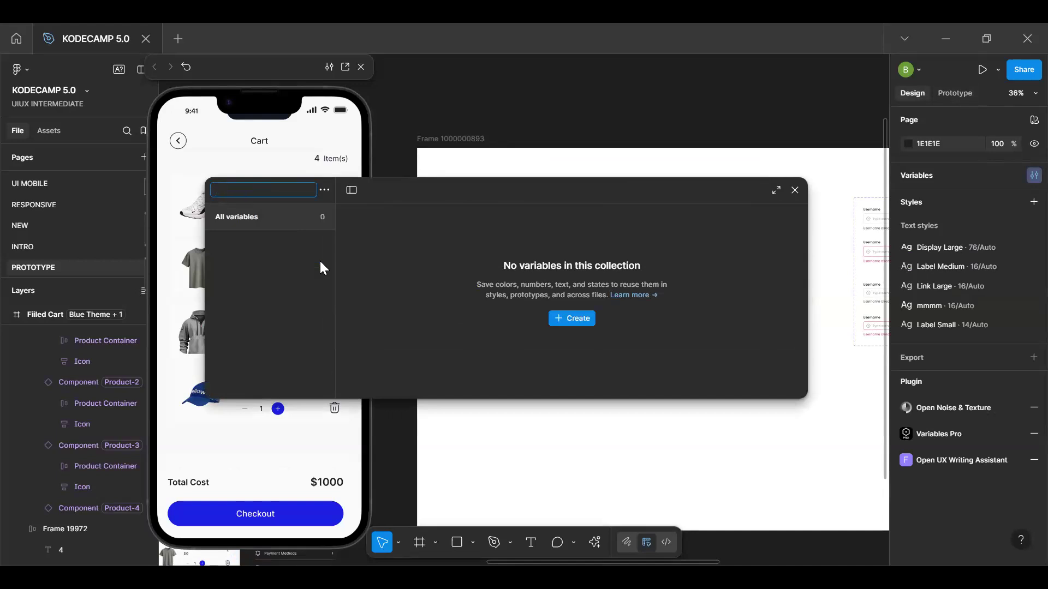
pyautogui.write('Keyboard')
pyautogui.press('Return')
# Create a string variable named DisplayName in the Keyboard collection
pyautogui.moveTo(534, 195); pyautogui.dragTo(502, 148)
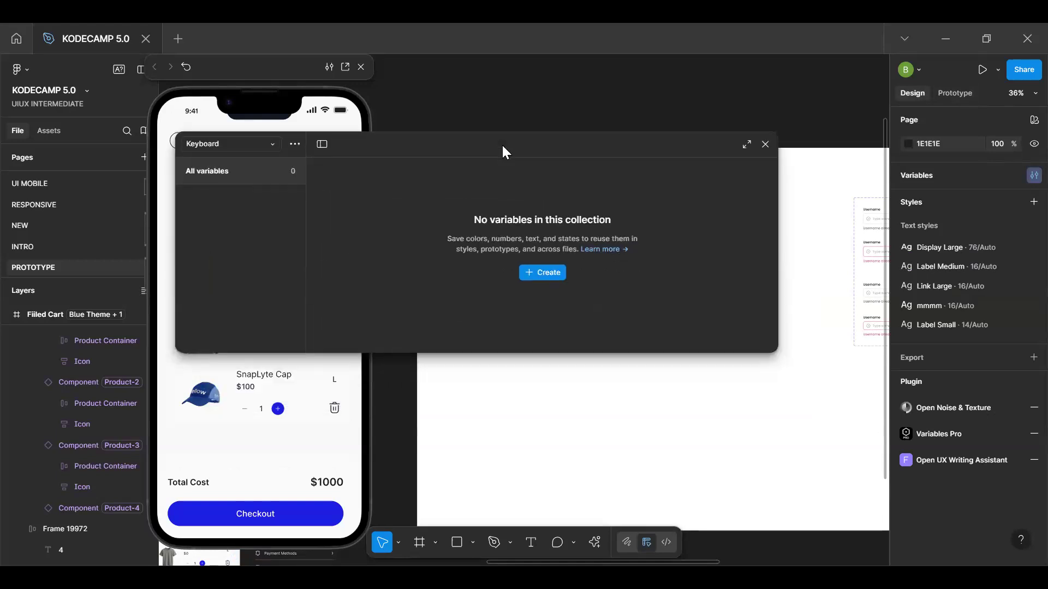
pyautogui.click(554, 273)
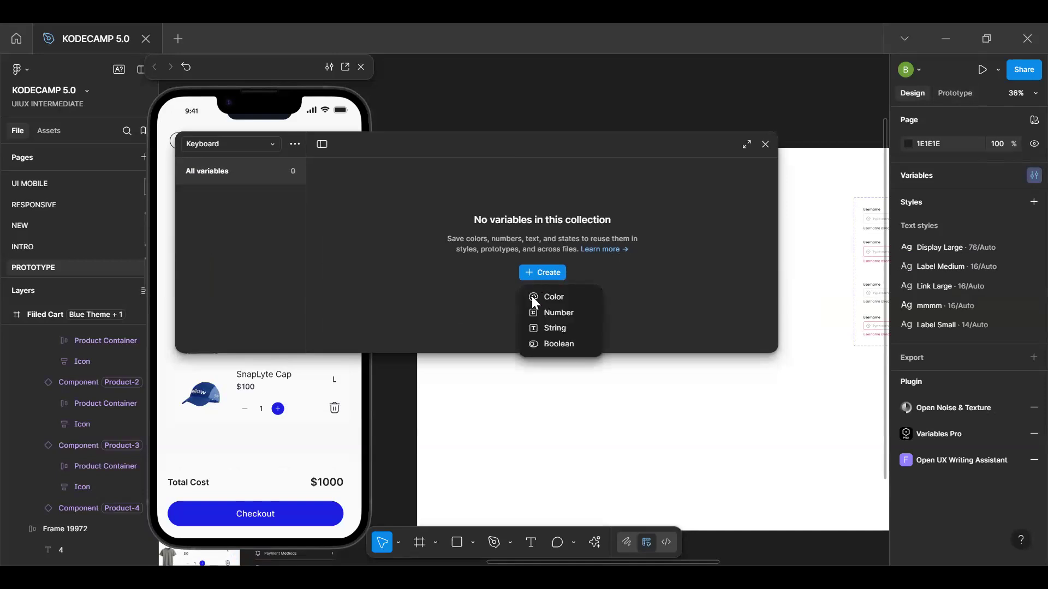
pyautogui.click(561, 326)
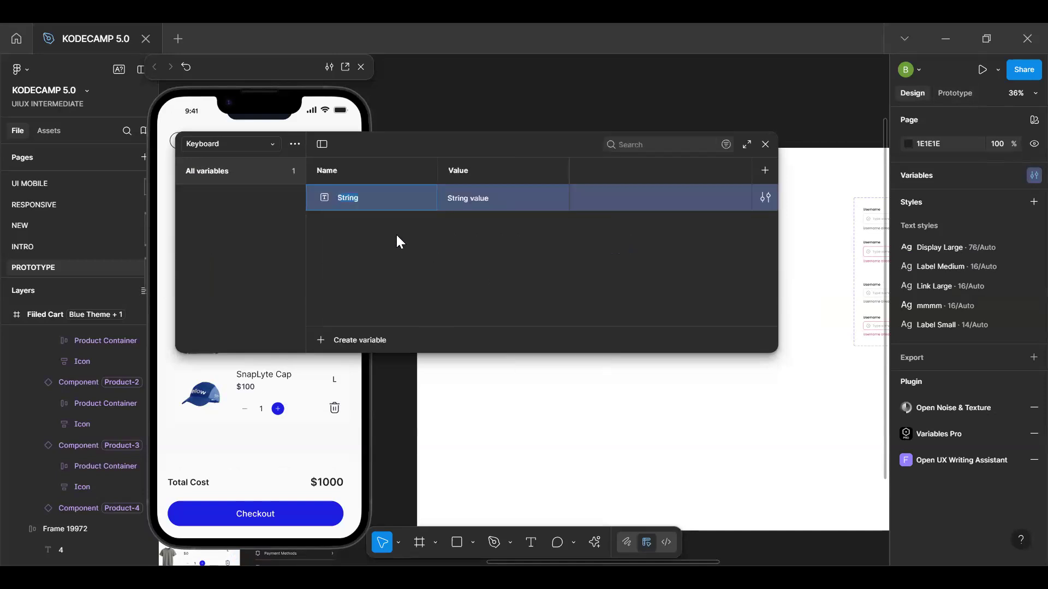
pyautogui.write('NAme')
pyautogui.write('Dis')
pyautogui.write('pal')
pyautogui.write('yname')
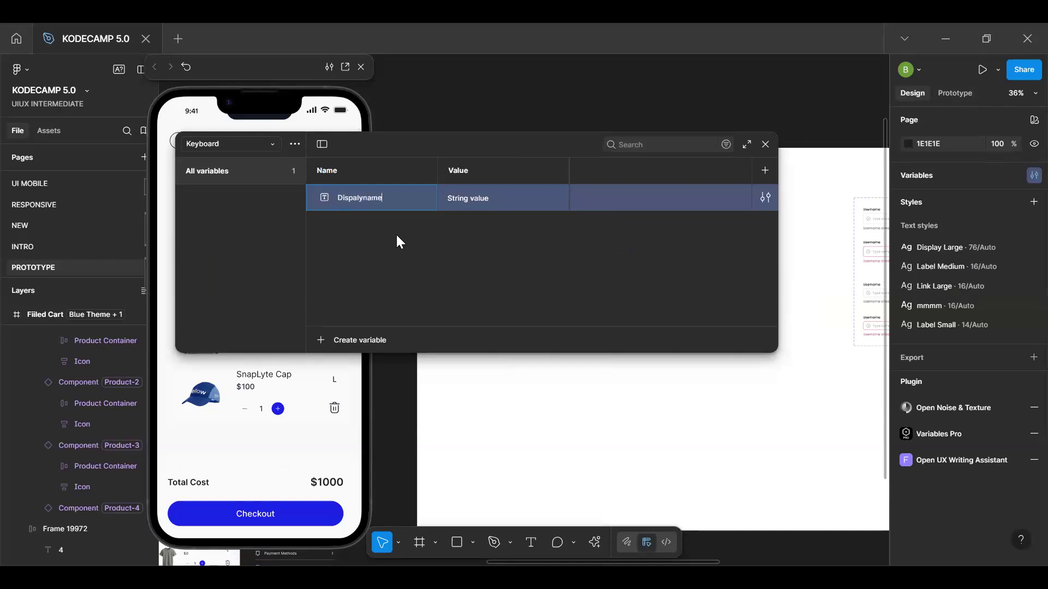
pyautogui.press('BackSpace')
pyautogui.write('M')
pyautogui.press('BackSpace')
pyautogui.write('N')
pyautogui.press('Return')
pyautogui.doubleClick(358, 201)
# Set the DisplayName variable's value to the Username input's placeholder text, "Type something here..."
pyautogui.click(483, 199)
pyautogui.hotkey('ctrl', 'a')
pyautogui.press('BackSpace')
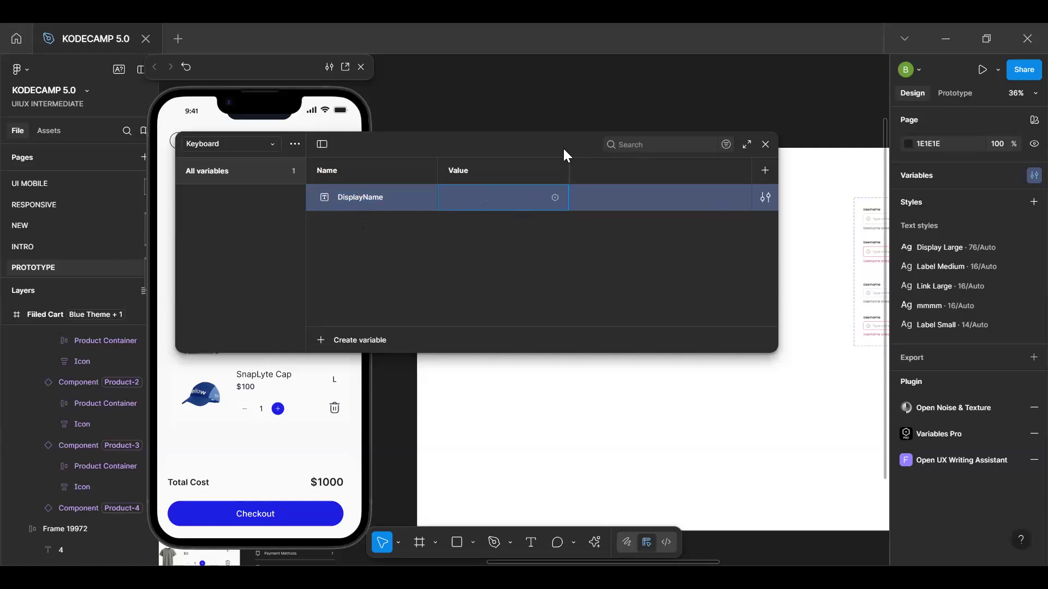
pyautogui.moveTo(564, 156); pyautogui.dragTo(411, 23)
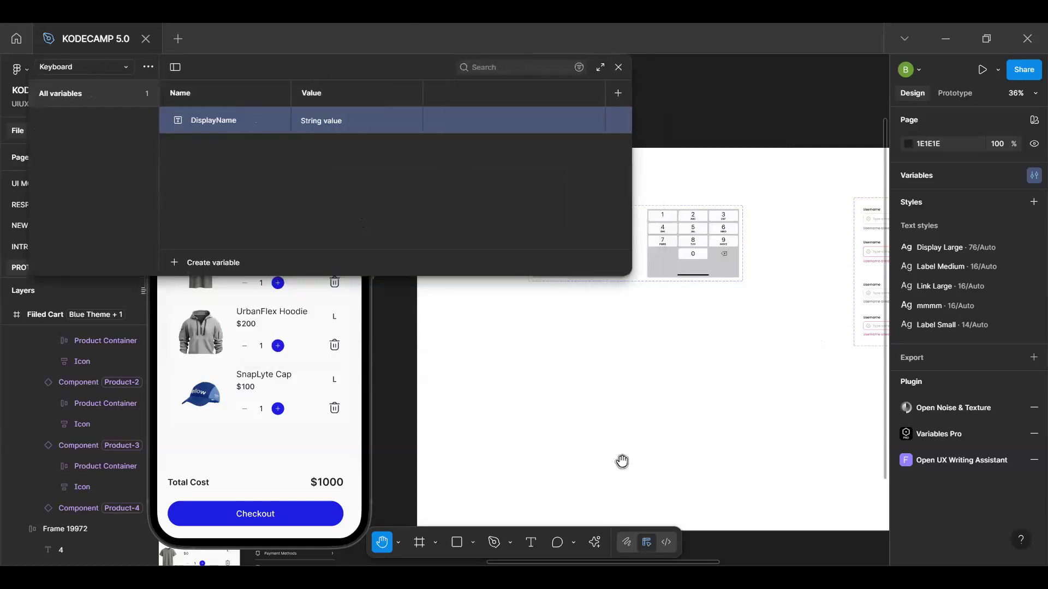
pyautogui.moveTo(789, 235); pyautogui.dragTo(573, 428)
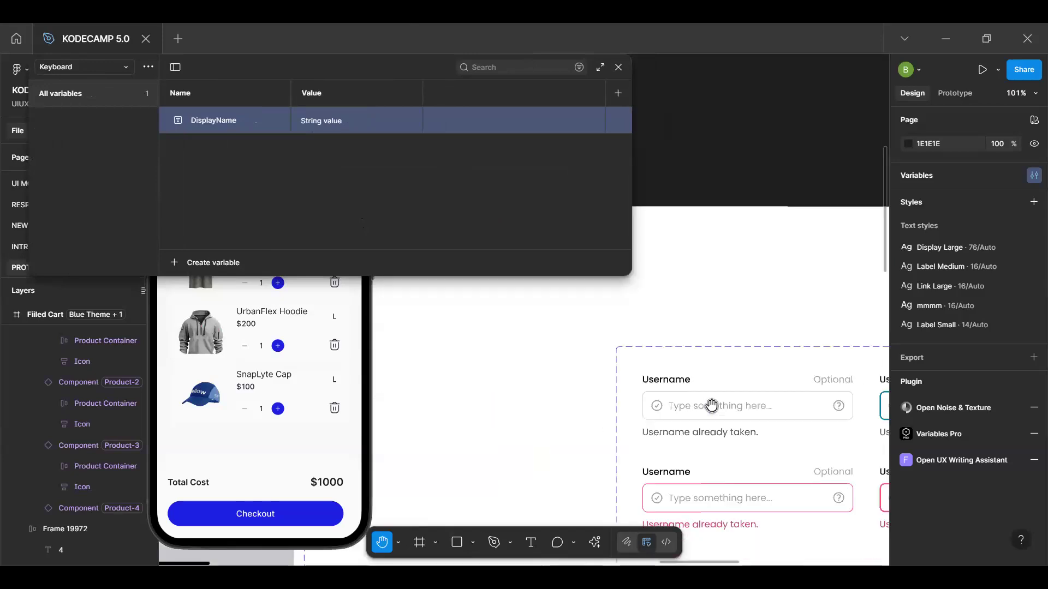
pyautogui.scroll(5, 649, 411)
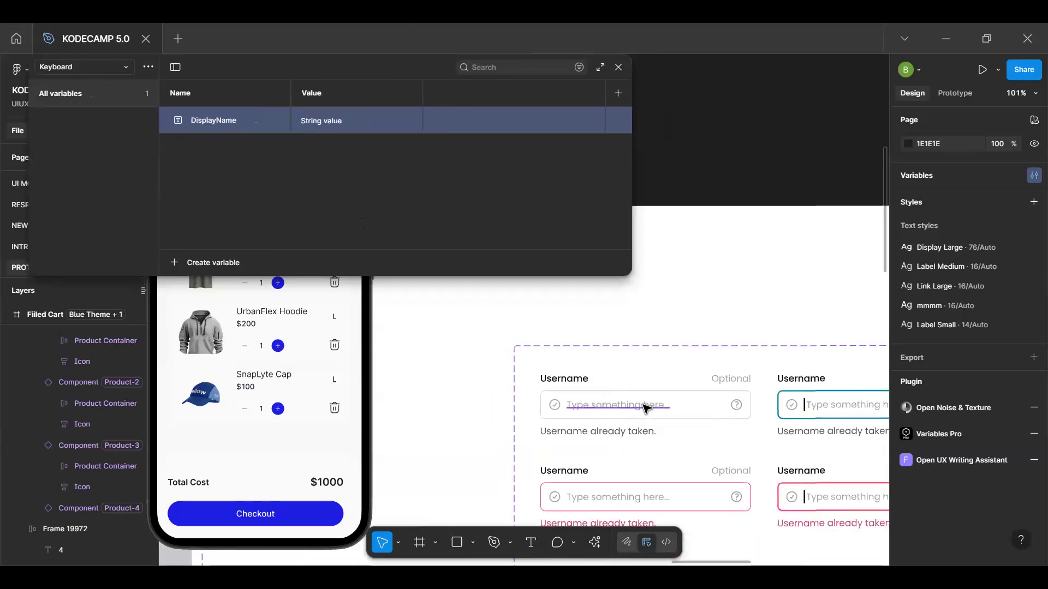
pyautogui.click(646, 408)
pyautogui.click(345, 120)
pyautogui.write('Type something here...')
pyautogui.press('Return')
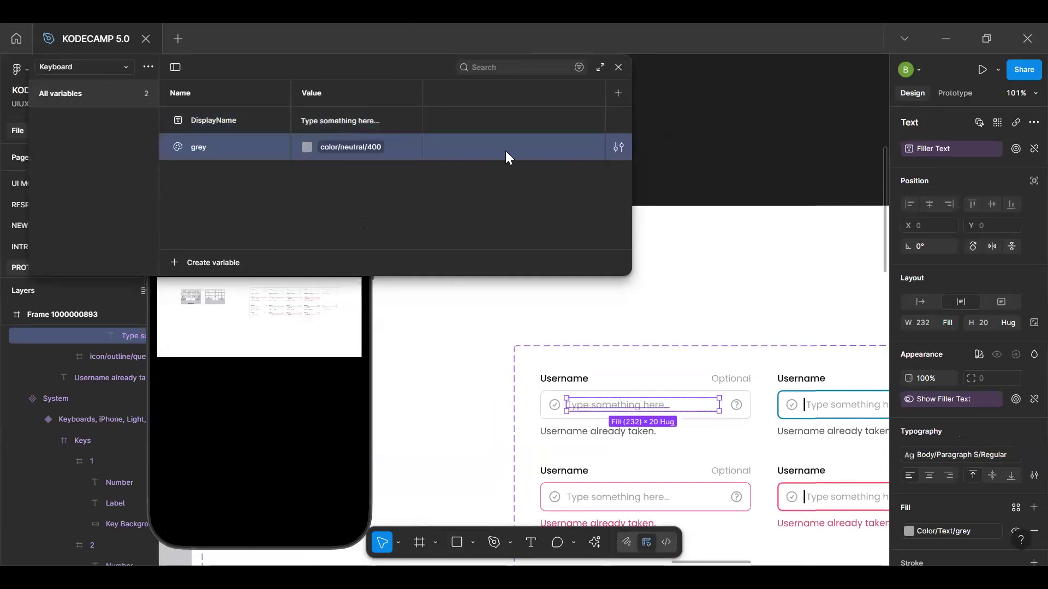
# Delete the stray grey color variable from the Keyboard collection and deselect the placeholder text
pyautogui.rightClick(239, 151)
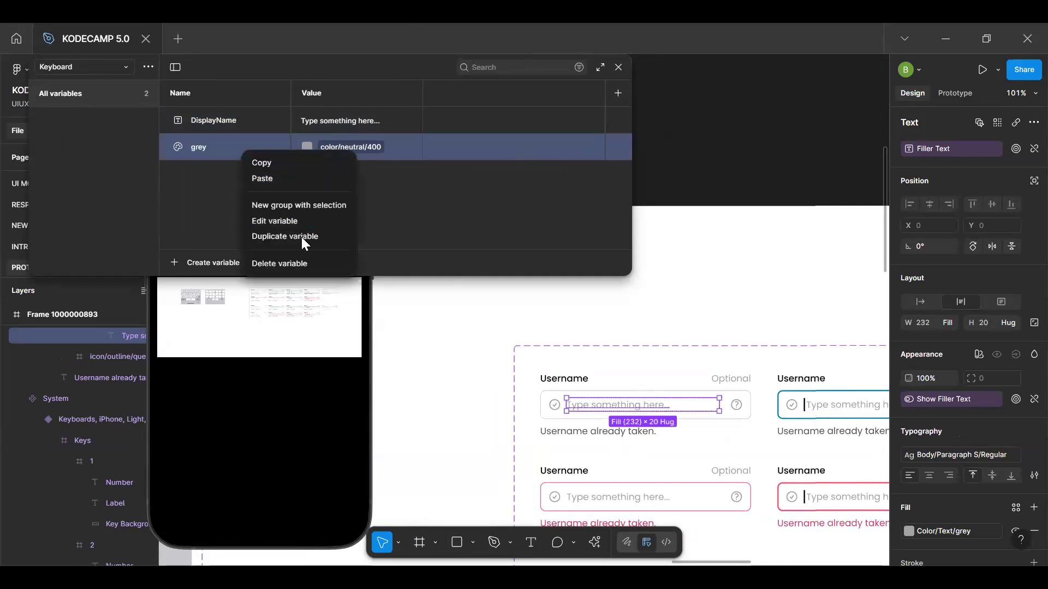
pyautogui.click(290, 264)
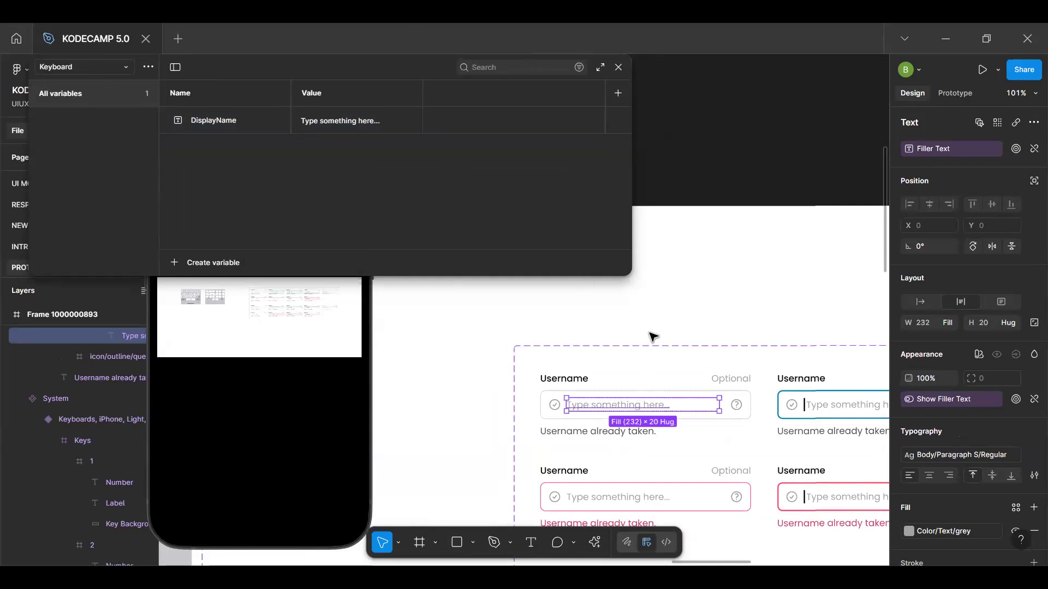
pyautogui.scroll(-5, 653, 337)
pyautogui.click(697, 302)
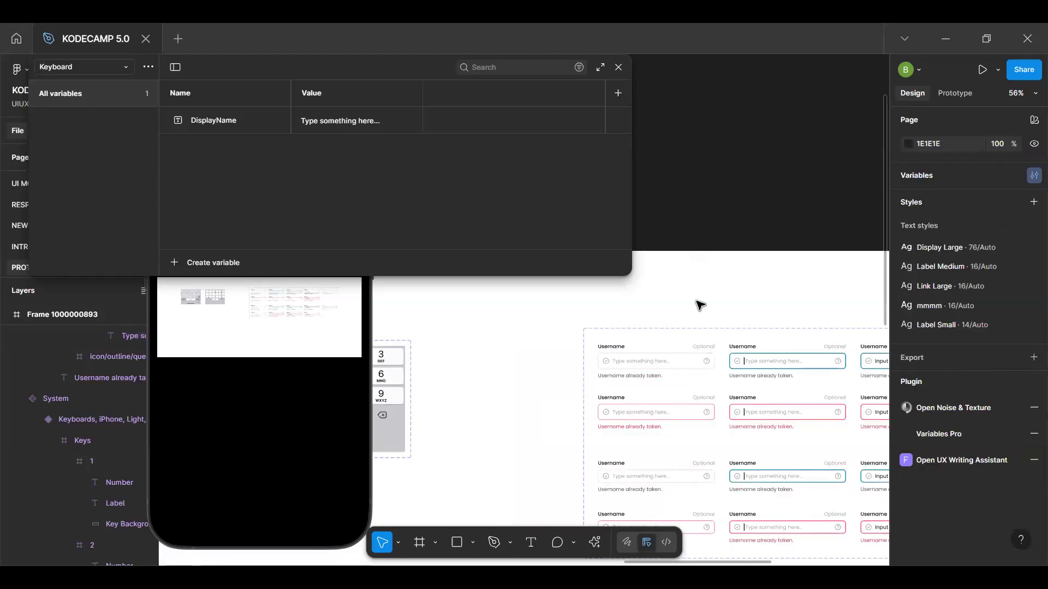
# Put the DisplayName variable into a new variable group named HintText
pyautogui.press('h')
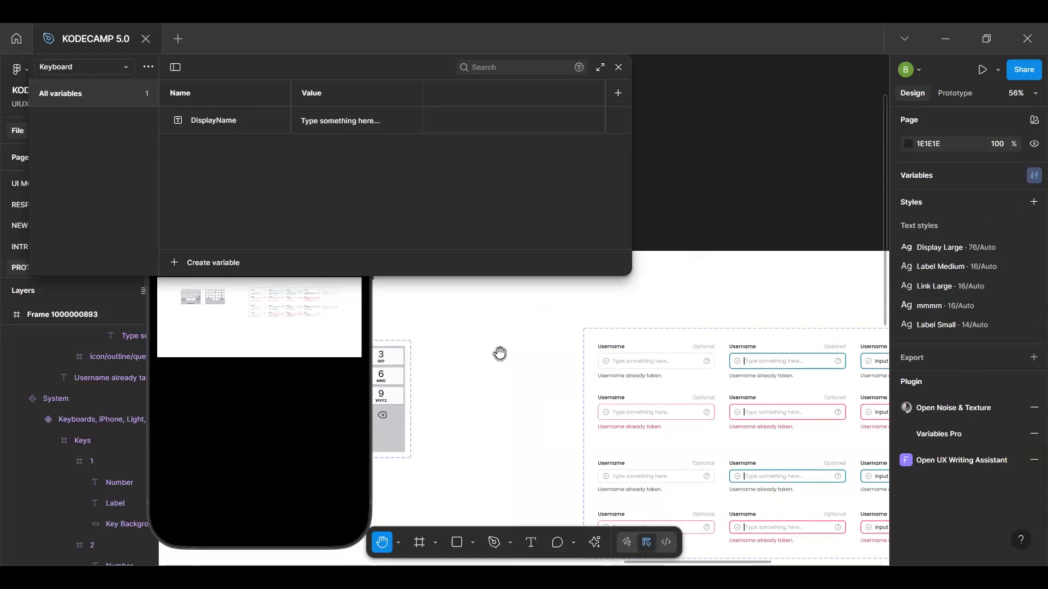
pyautogui.hscroll(-6, 562, 353)
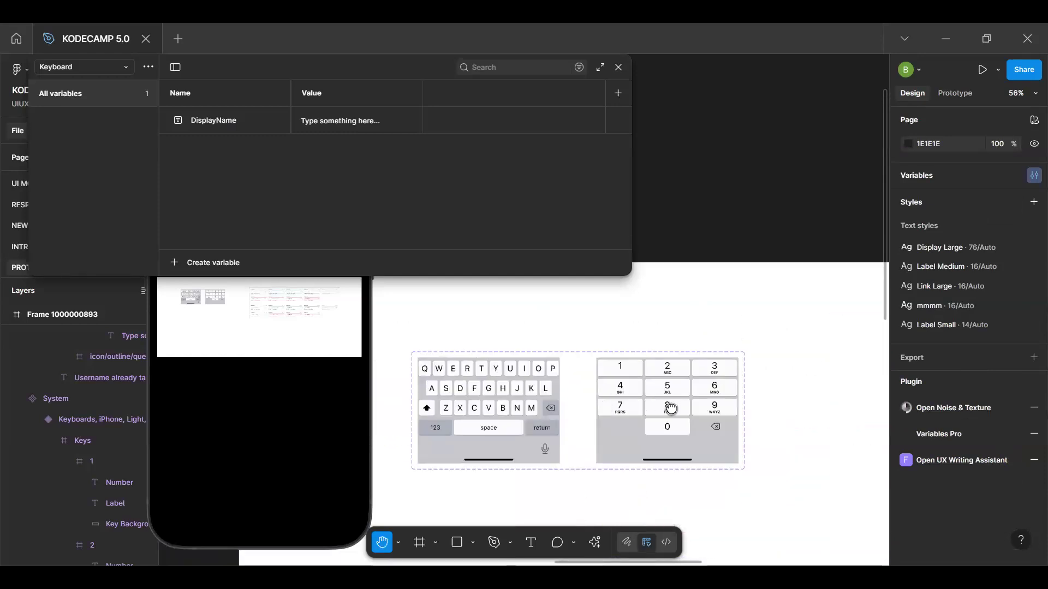
pyautogui.hscroll(-3, 670, 409)
pyautogui.scroll(4, 484, 410)
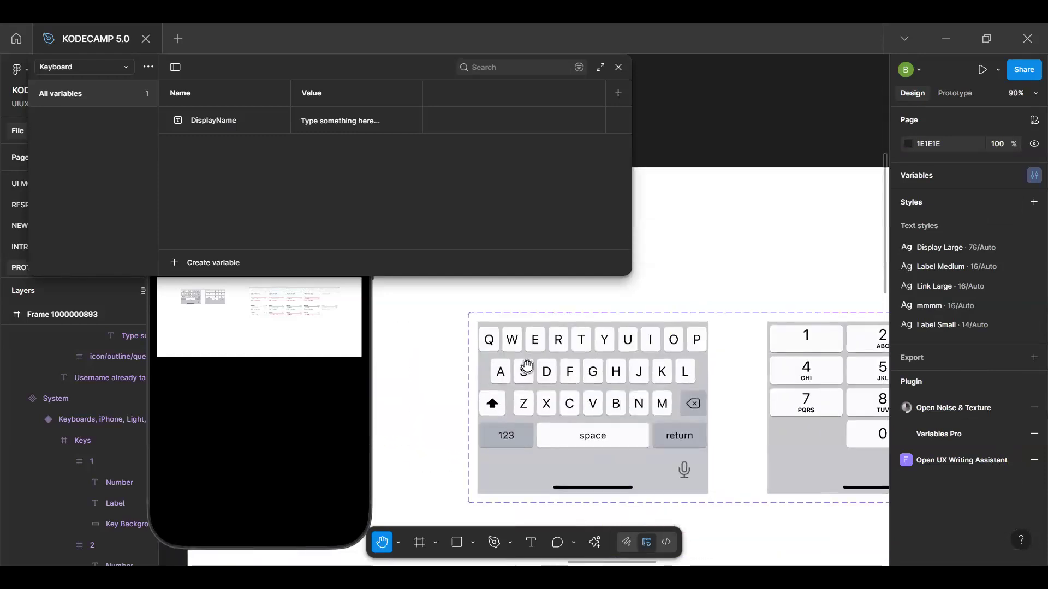
pyautogui.scroll(2, 543, 402)
pyautogui.scroll(2, 536, 402)
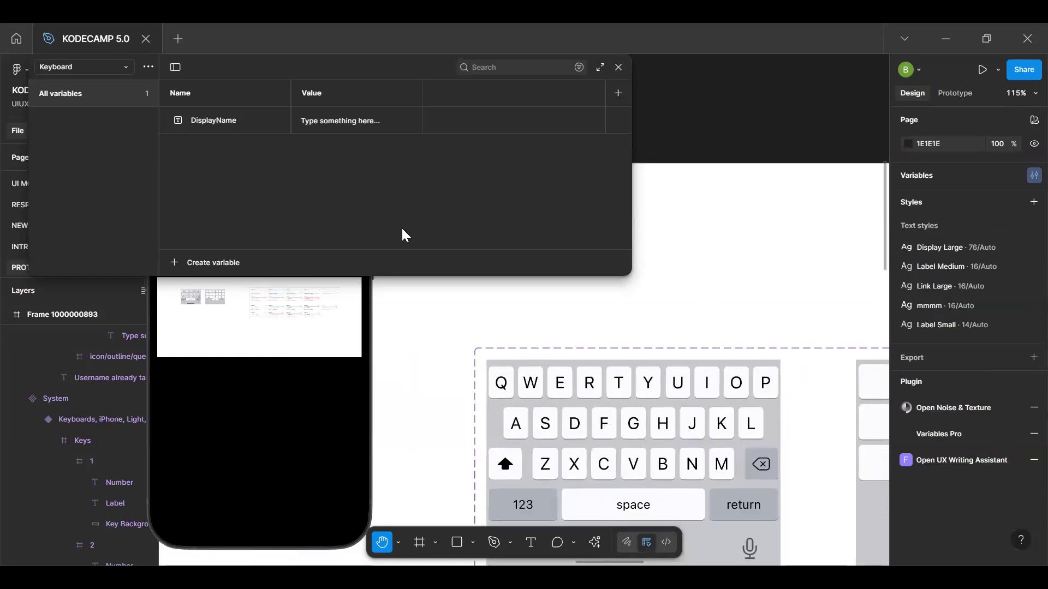
pyautogui.press('v')
pyautogui.click(213, 125)
pyautogui.rightClick(212, 120)
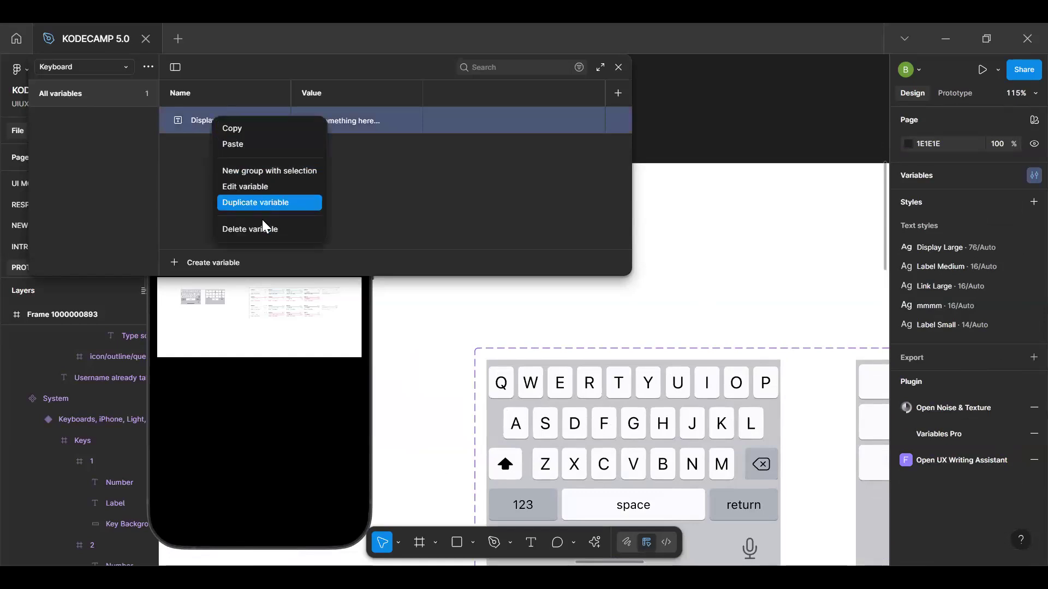
pyautogui.click(262, 171)
pyautogui.doubleClick(80, 123)
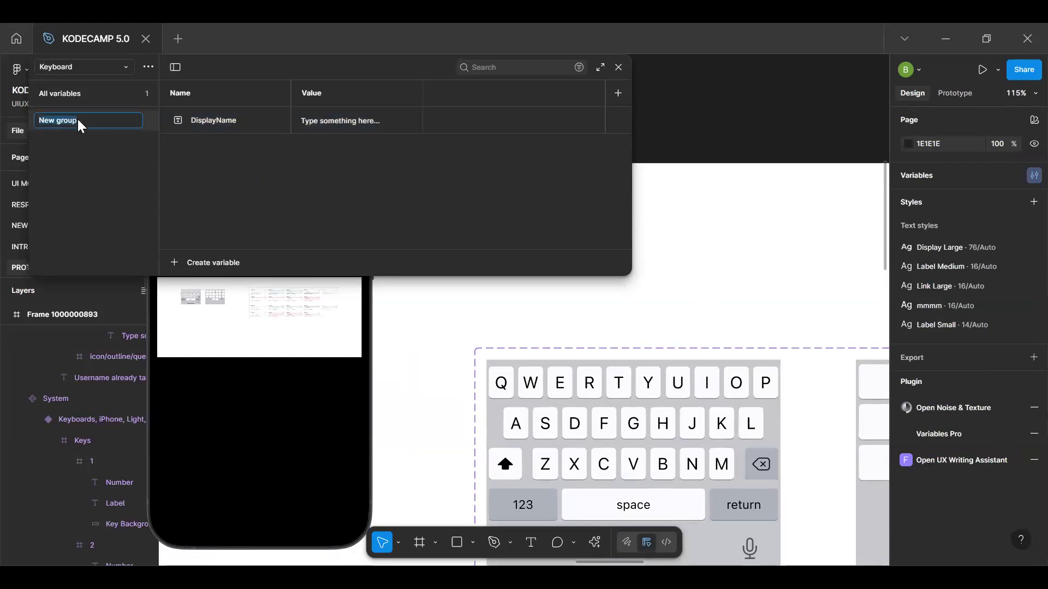
pyautogui.write('INput')
pyautogui.doubleClick(80, 125)
pyautogui.write('Hint')
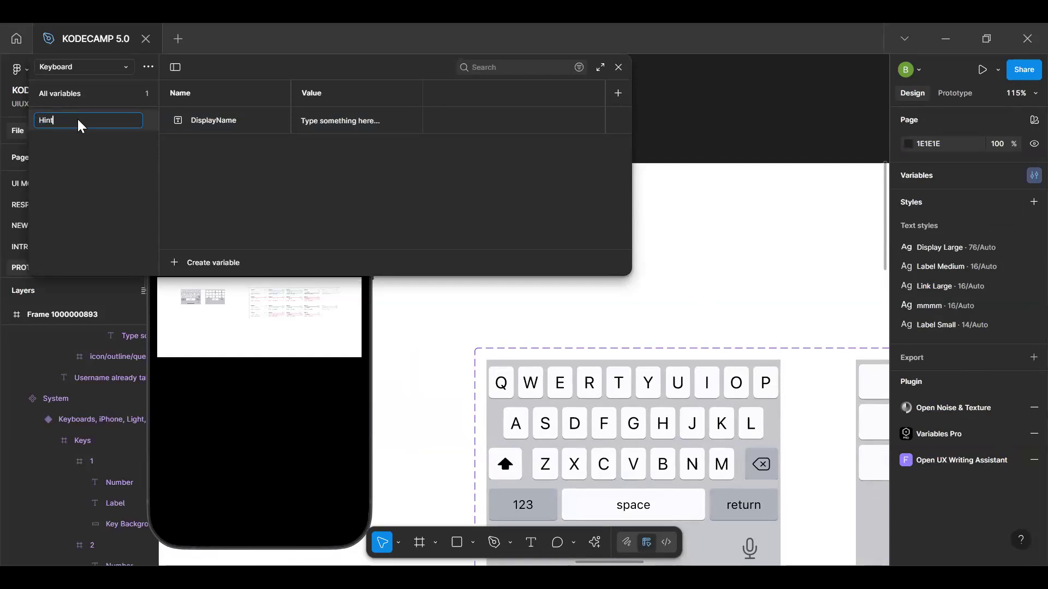
pyautogui.write('Text')
pyautogui.press('Return')
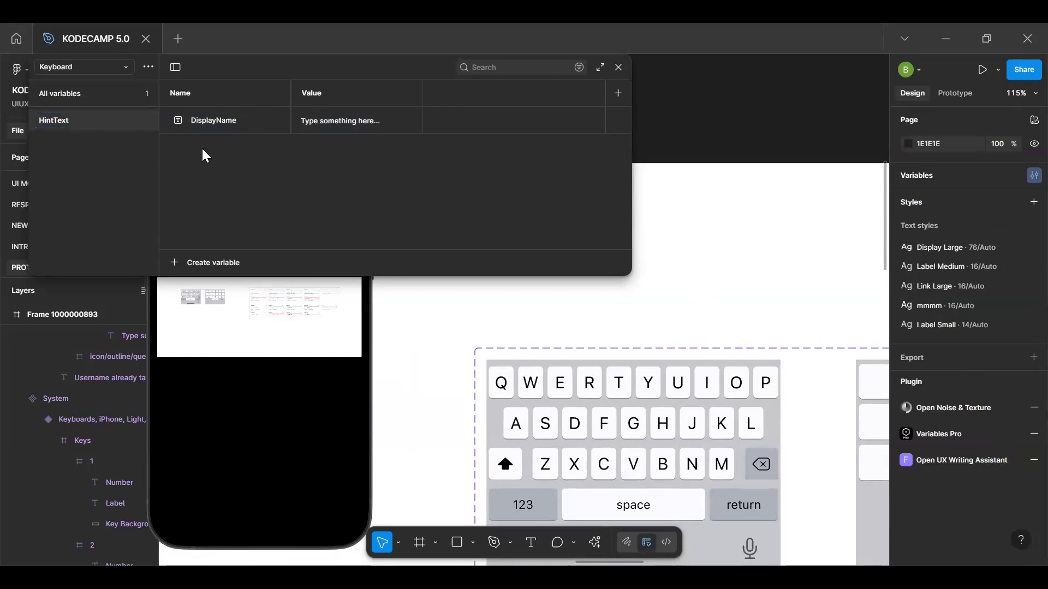
# Create a string variable named Text/Q in the HintText group and close the variables window
pyautogui.click(214, 264)
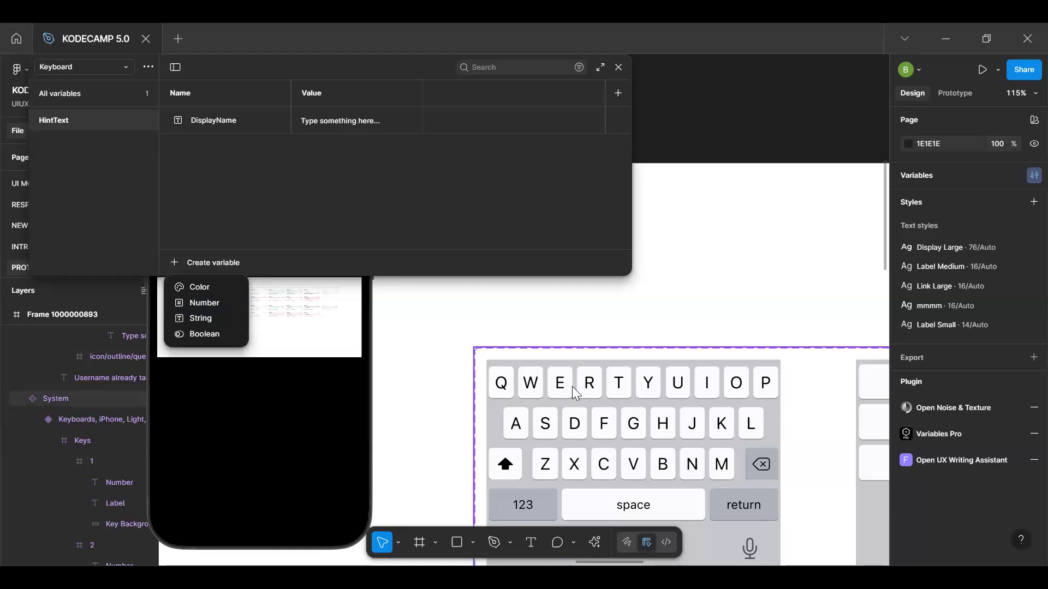
pyautogui.click(201, 318)
pyautogui.write('Keyboarf')
pyautogui.hotkey('ctrl', 'a')
pyautogui.write('Tex')
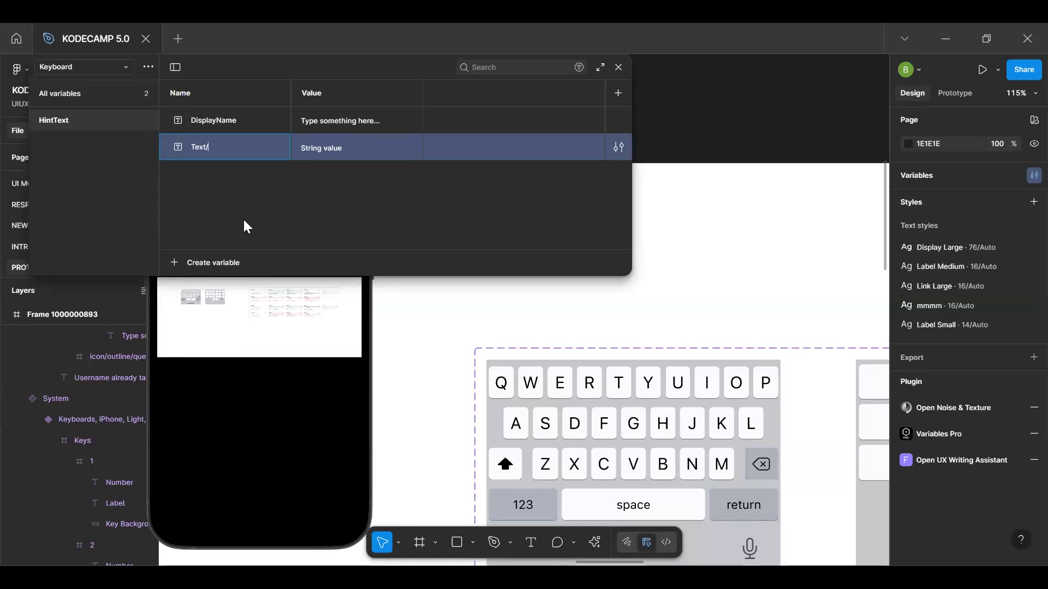
pyautogui.write('Q')
pyautogui.press('Return')
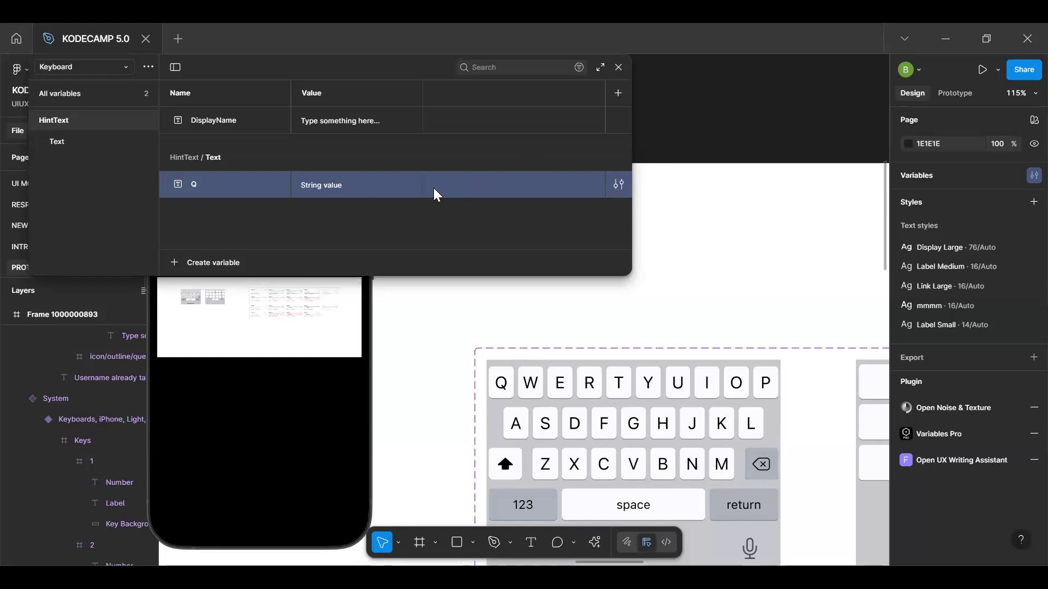
pyautogui.rightClick(271, 199)
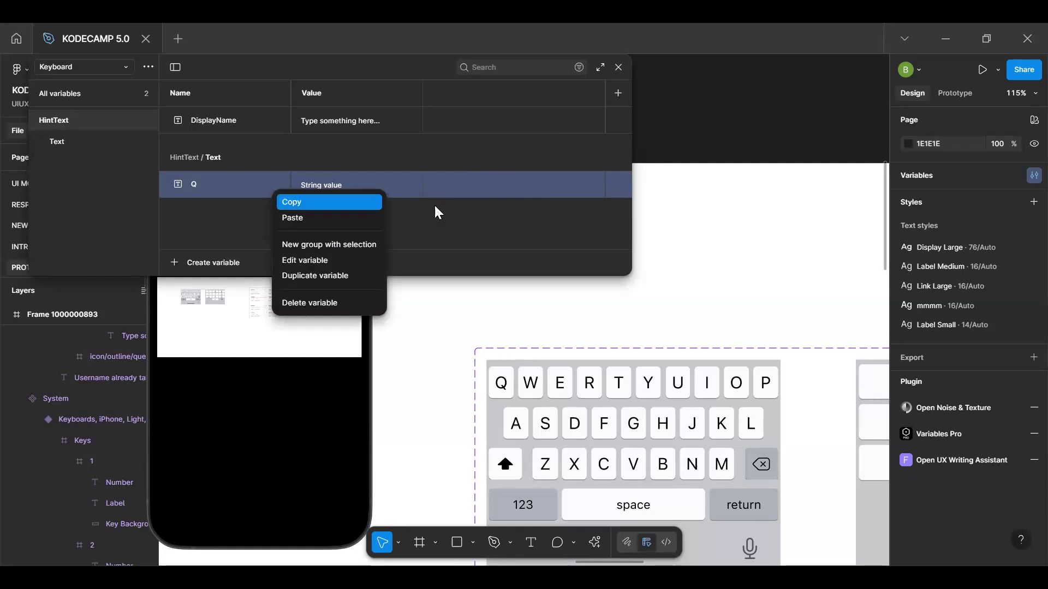
pyautogui.click(617, 69)
pyautogui.click(617, 70)
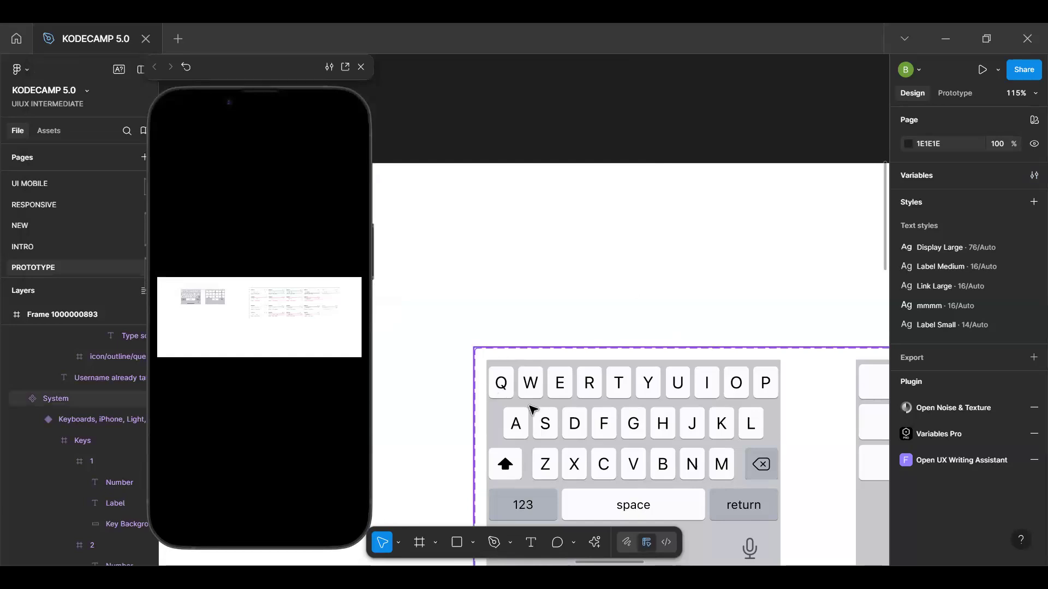
# Select the Q key frame inside the alphabetic keyboard variant and show its prototype settings
pyautogui.click(533, 371)
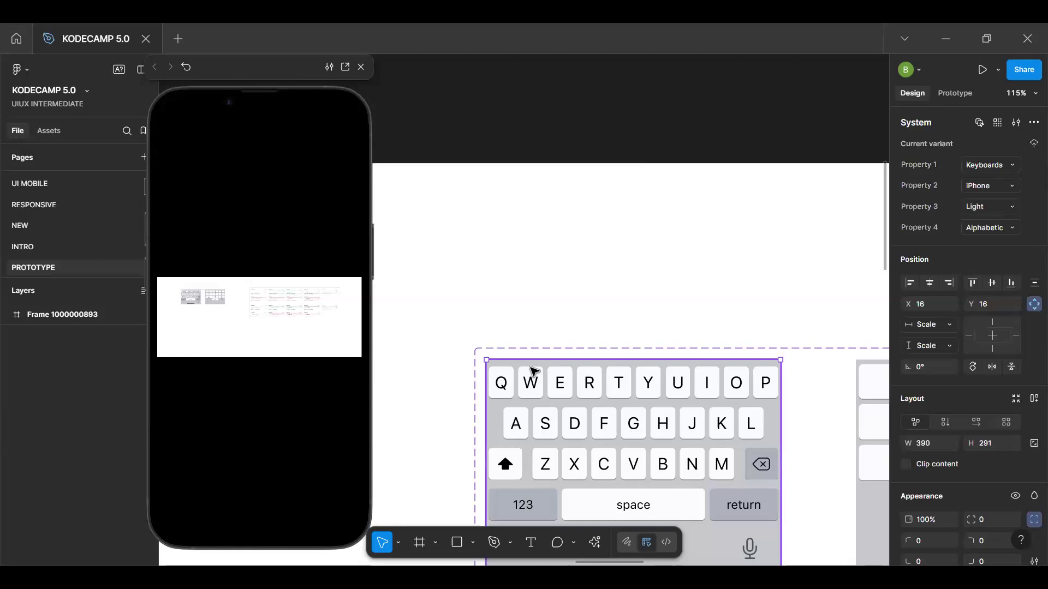
pyautogui.doubleClick(534, 371)
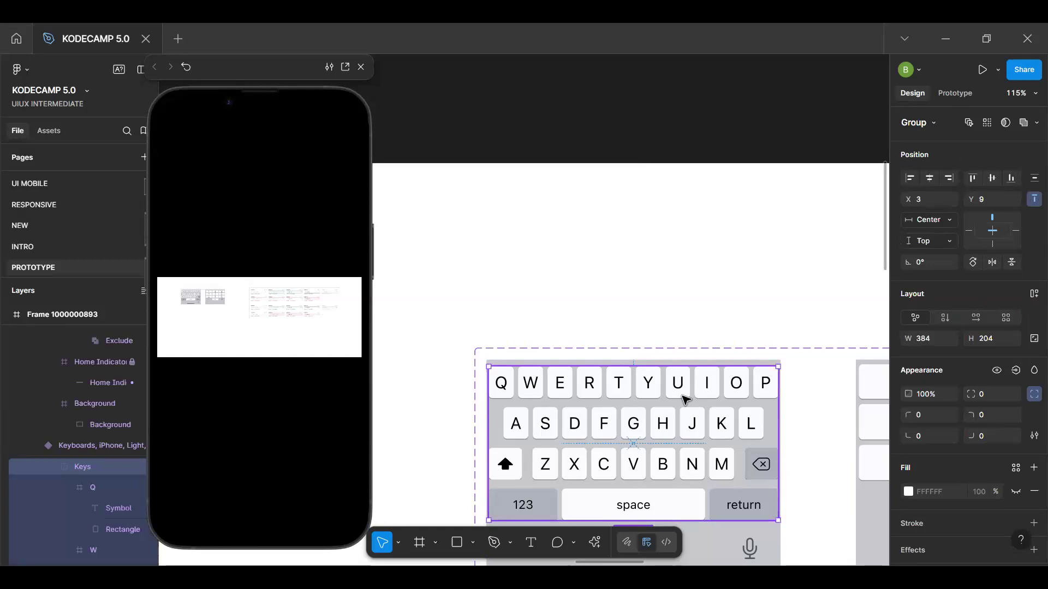
pyautogui.doubleClick(502, 384)
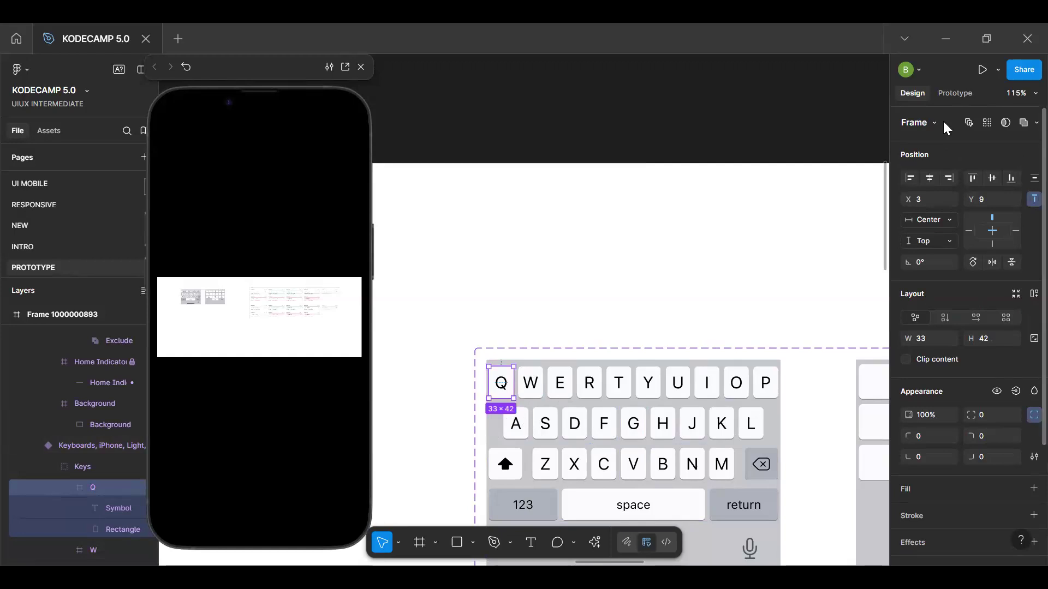
pyautogui.click(963, 99)
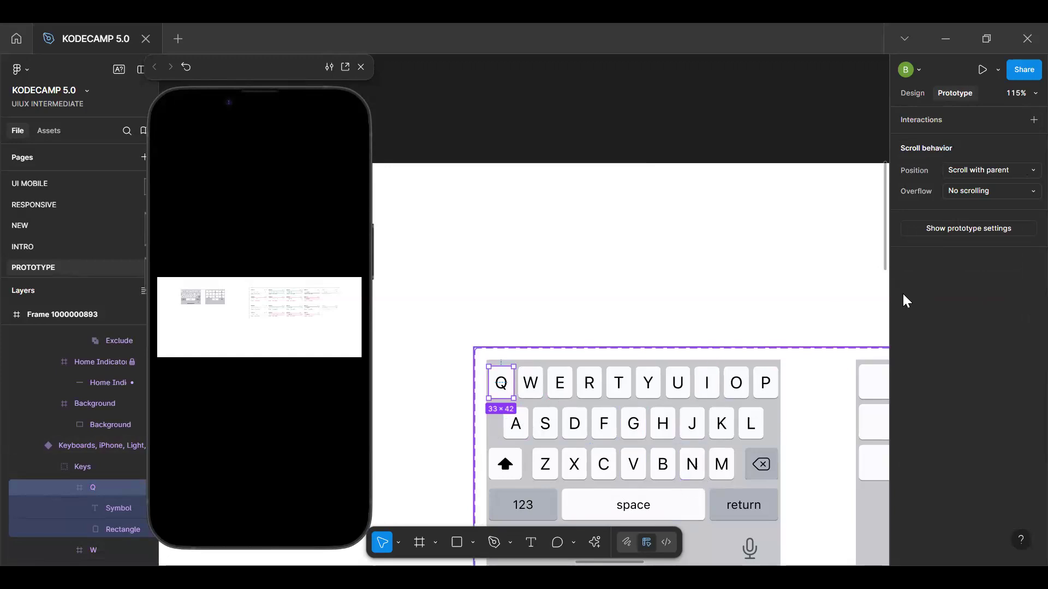
pyautogui.click(1025, 127)
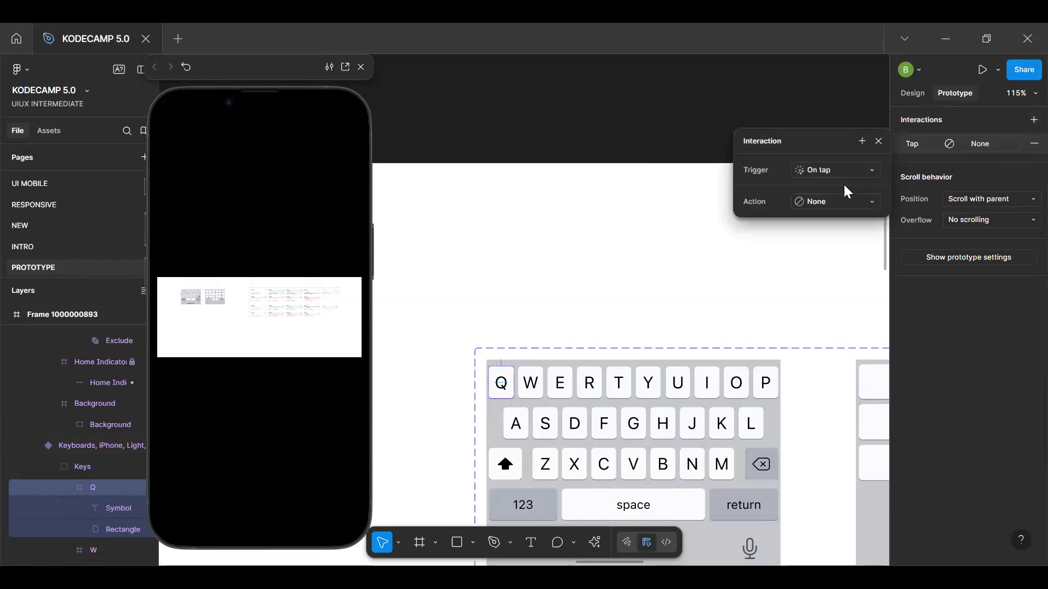
pyautogui.click(845, 210)
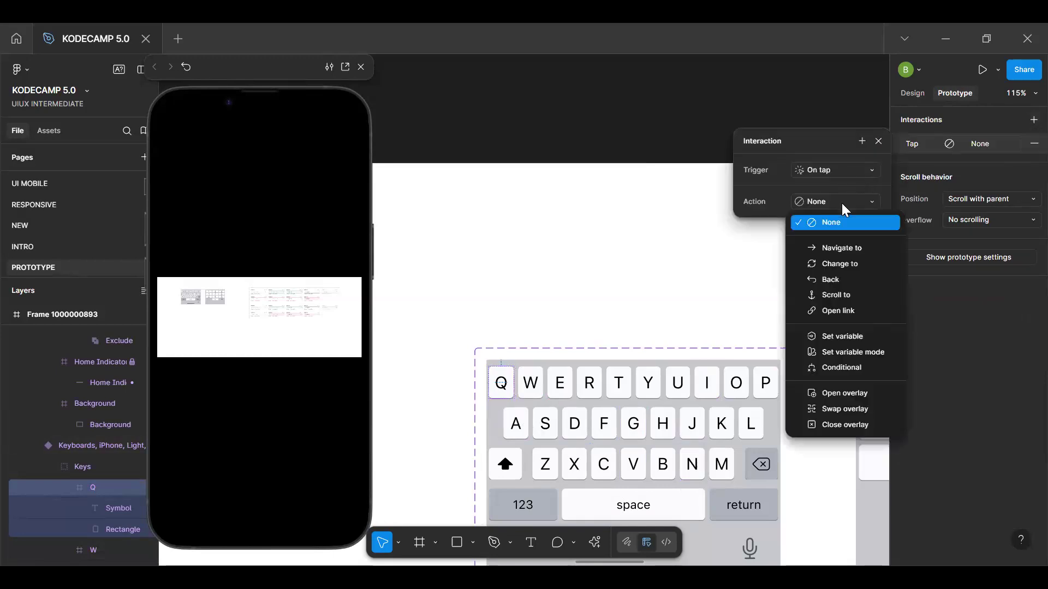
pyautogui.click(860, 339)
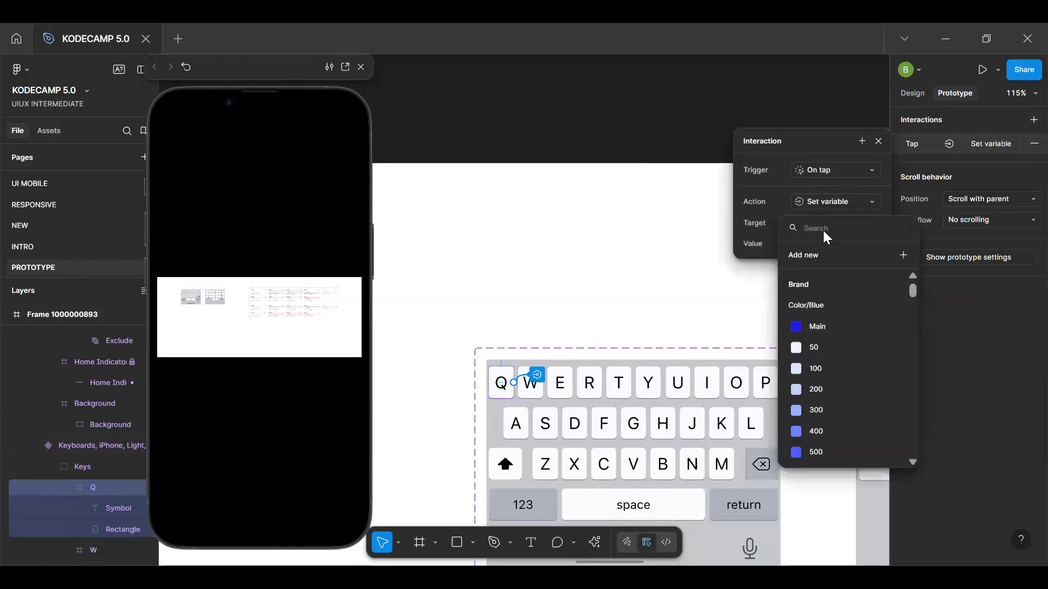
pyautogui.write('NA')
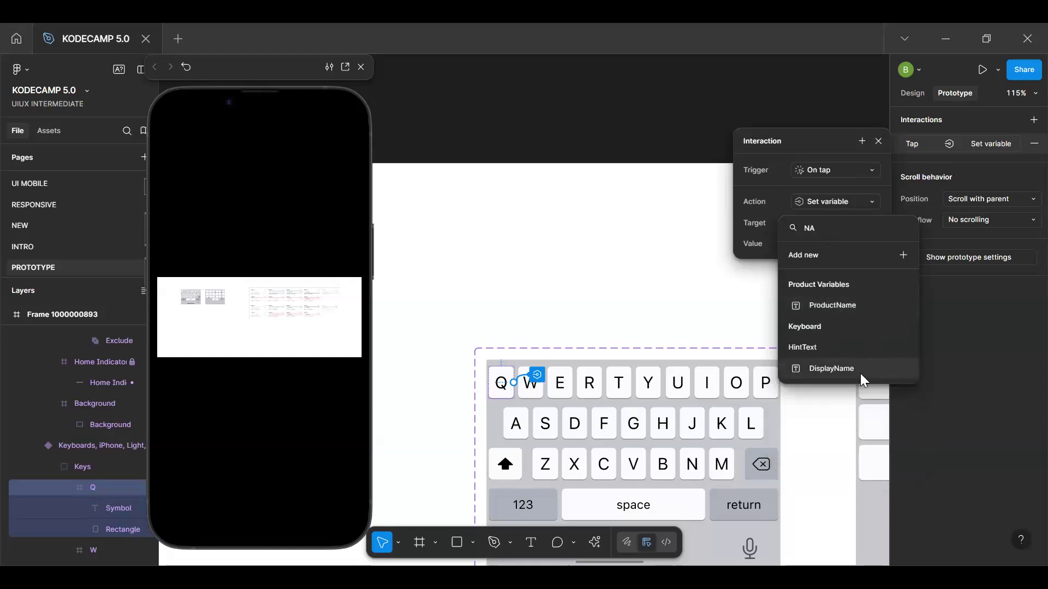
pyautogui.click(858, 373)
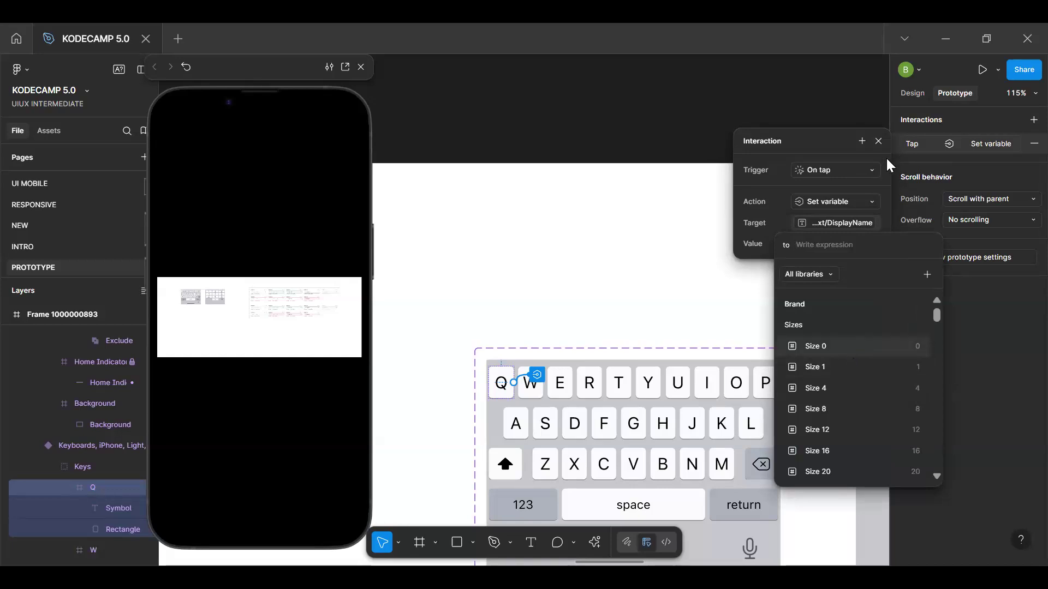
pyautogui.click(1026, 145)
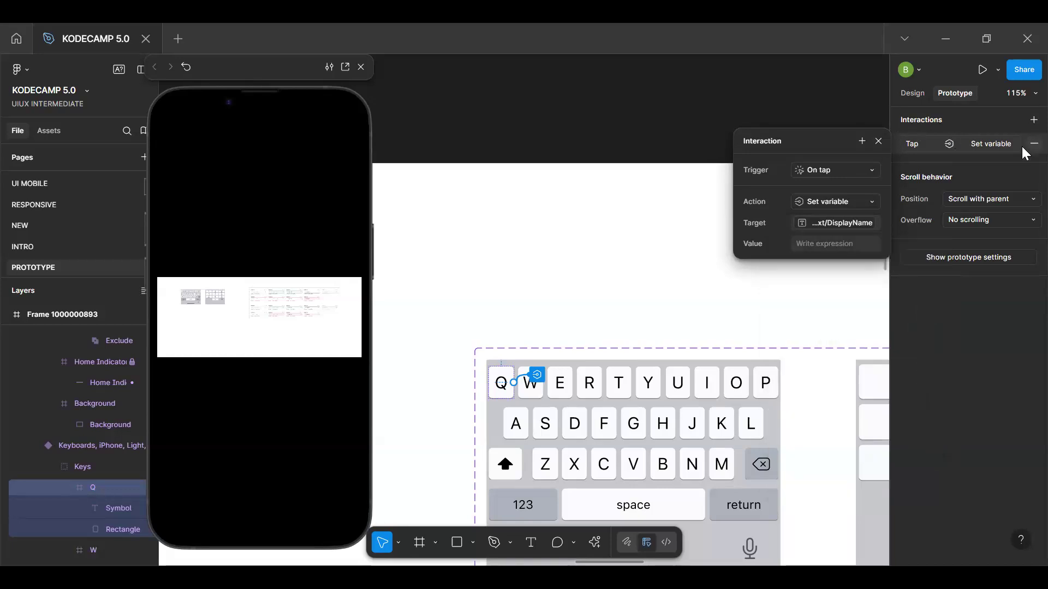
pyautogui.click(1026, 145)
# Add an On tap interaction with a Conditional action to the Q key
pyautogui.click(1031, 119)
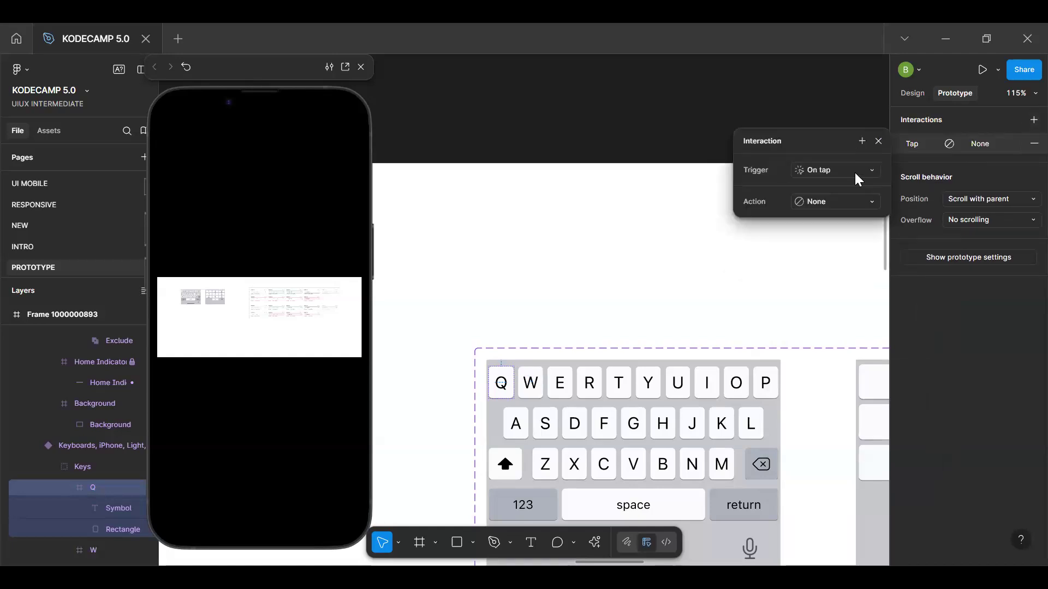
pyautogui.click(847, 201)
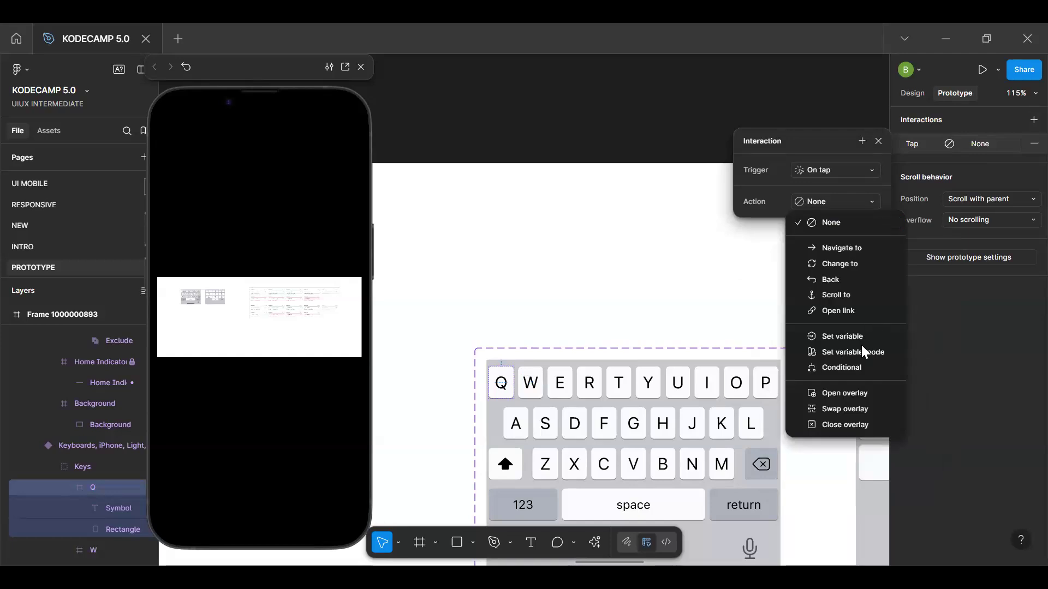
pyautogui.click(840, 368)
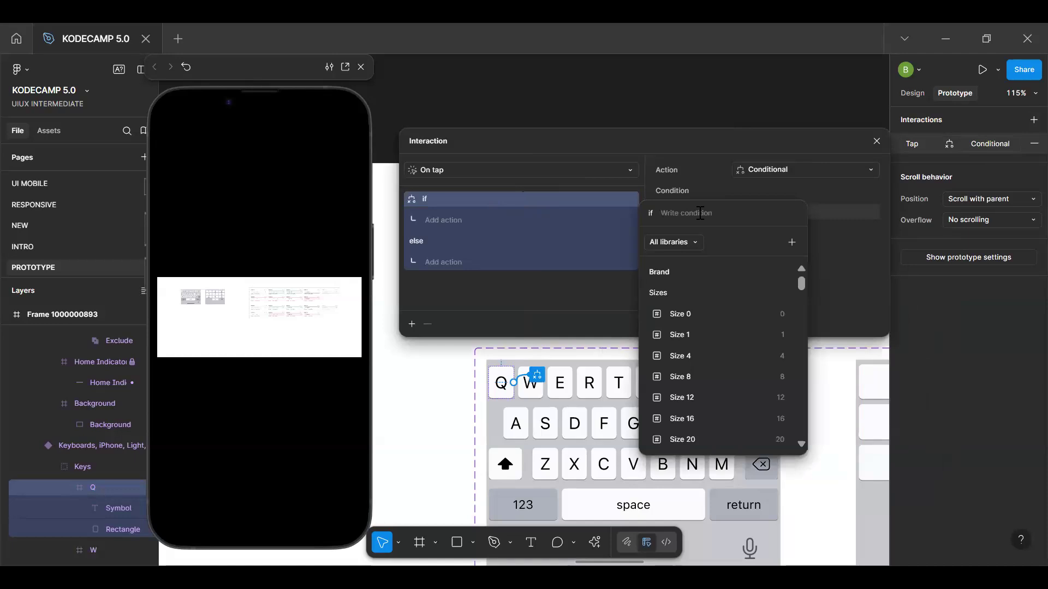
pyautogui.write('Di')
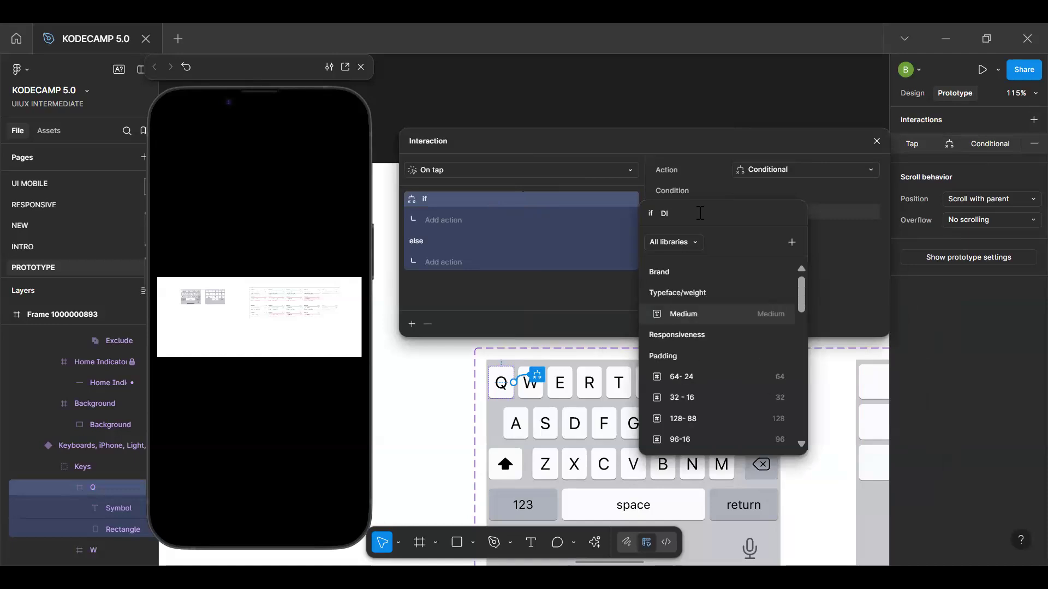
pyautogui.write('sp')
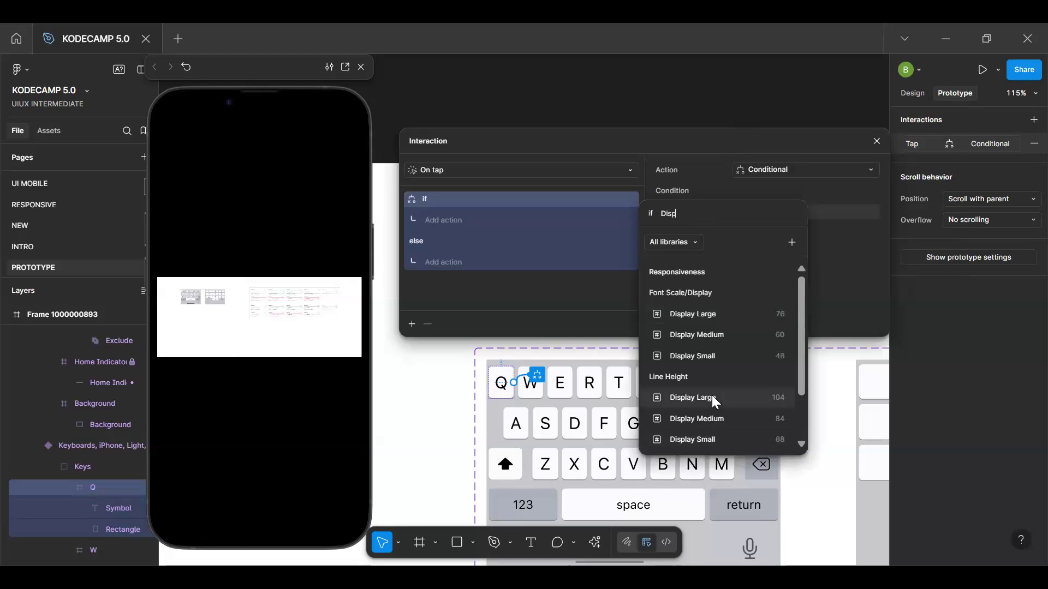
pyautogui.scroll(-1, 712, 395)
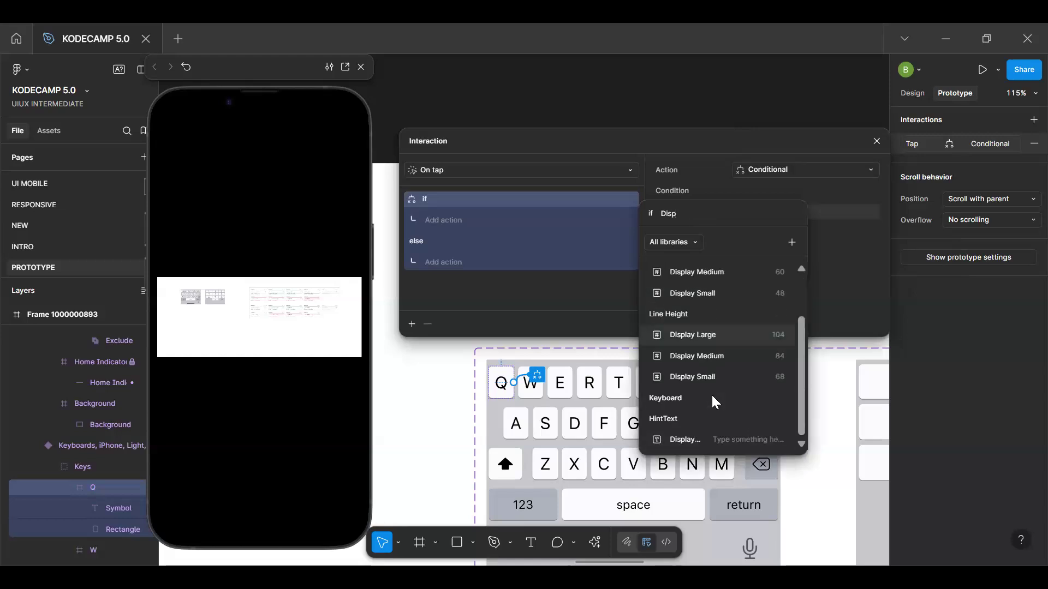
pyautogui.click(713, 437)
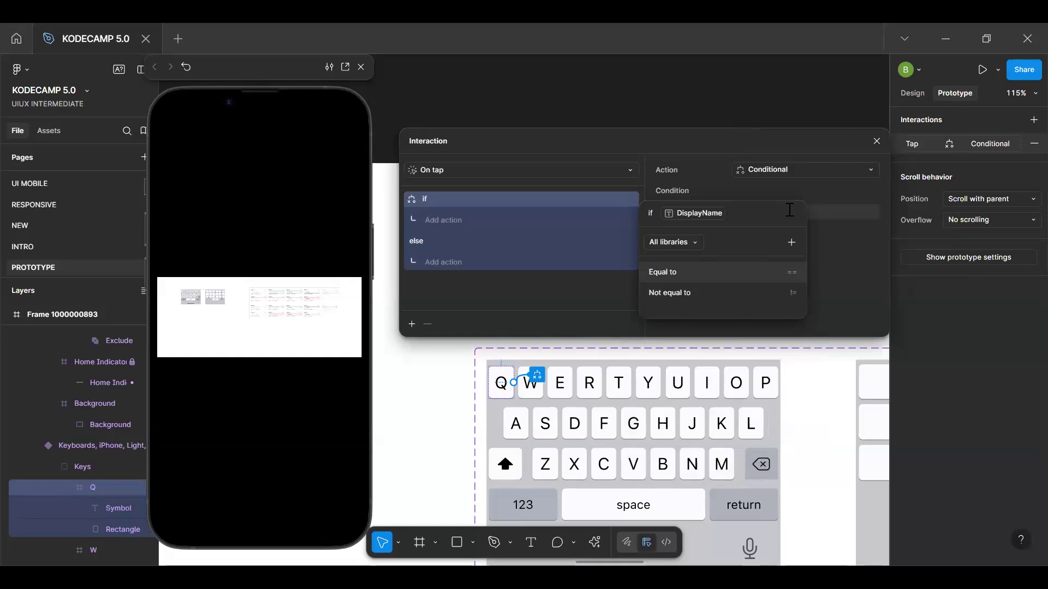
pyautogui.write('=')
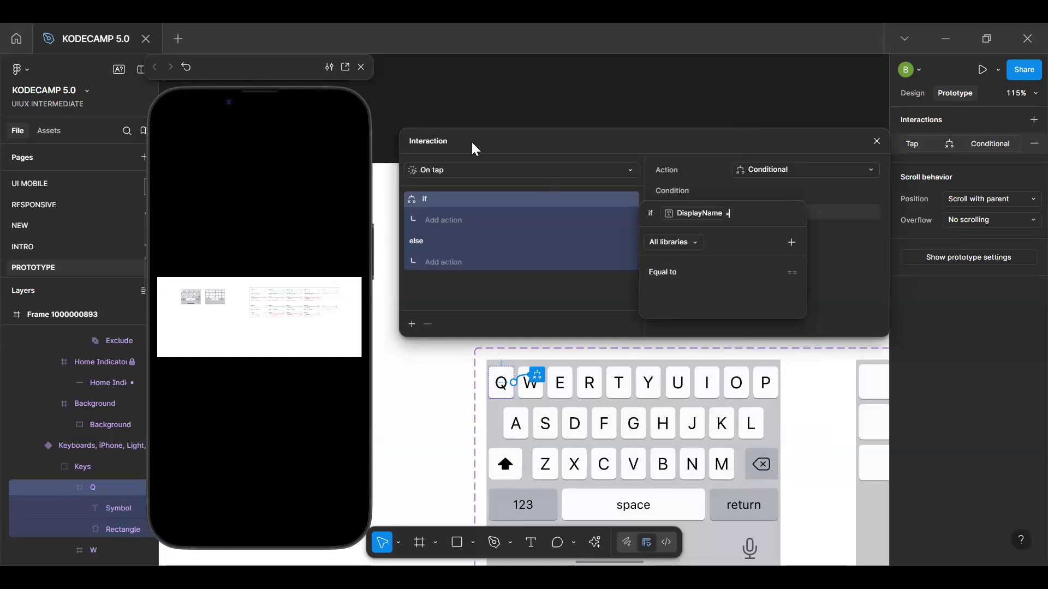
pyautogui.click(612, 85)
pyautogui.click(1022, 134)
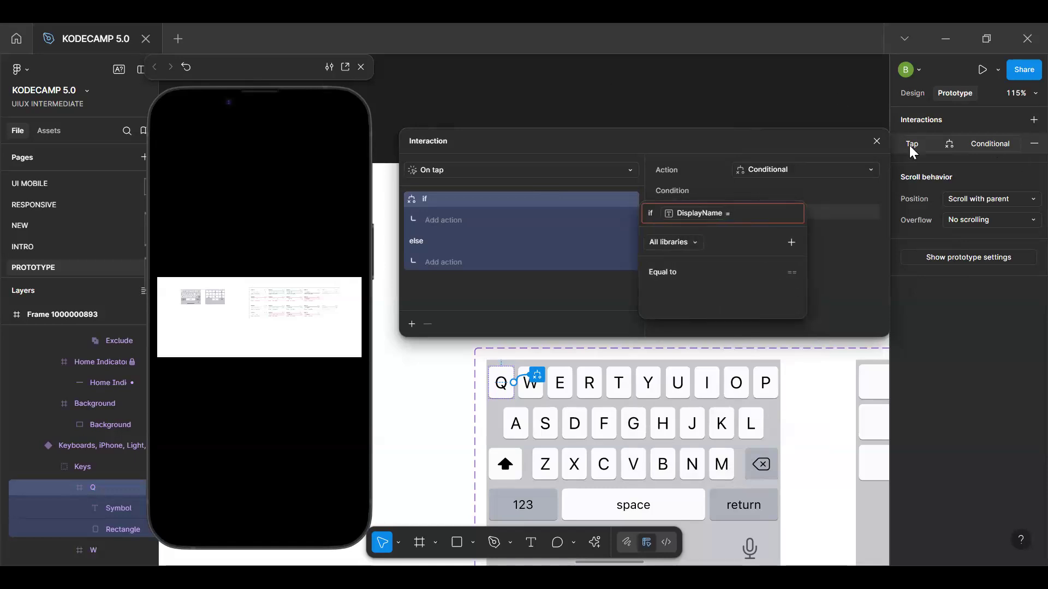
pyautogui.press('Escape')
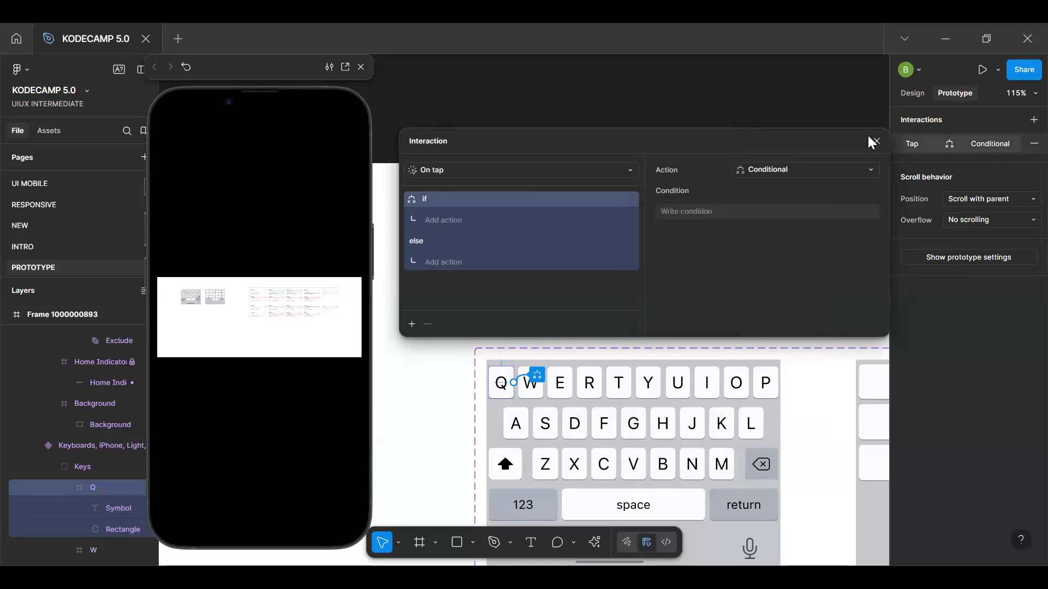
pyautogui.click(876, 141)
pyautogui.click(907, 95)
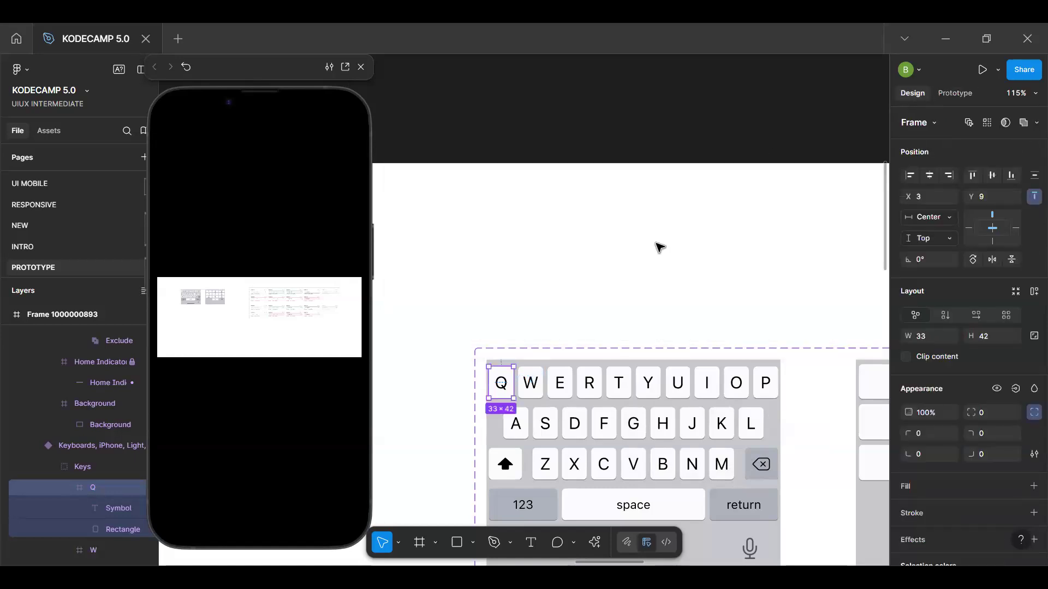
pyautogui.press('t')
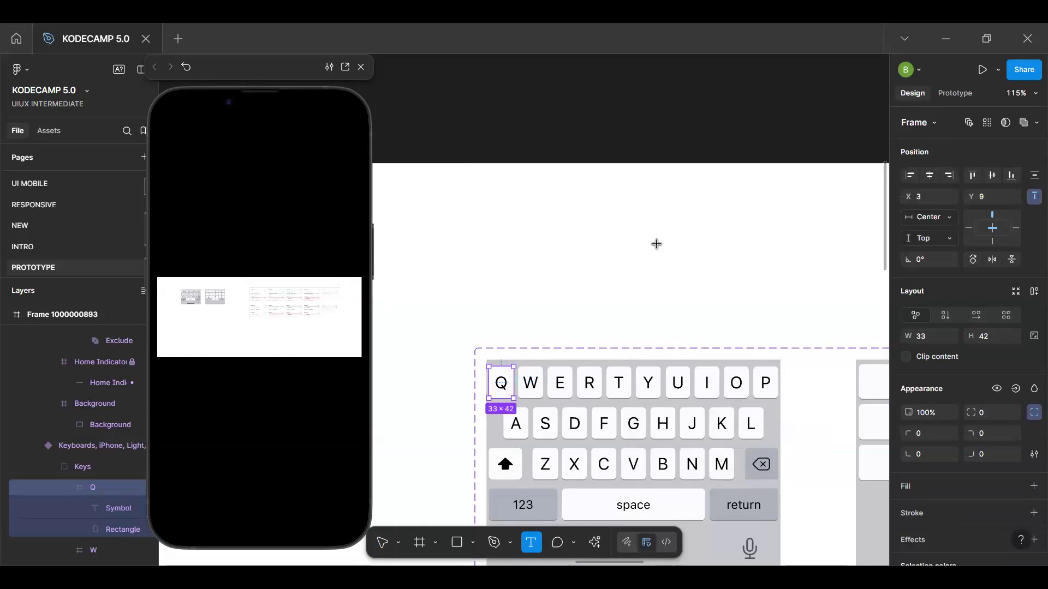
pyautogui.hotkey('ctrl', 'v')
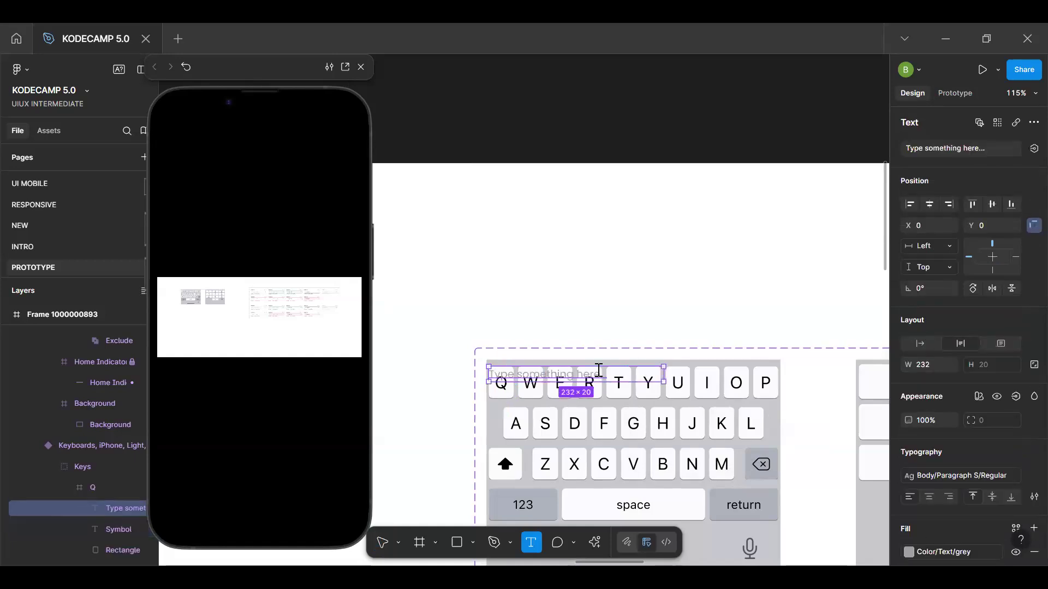
pyautogui.click(581, 275)
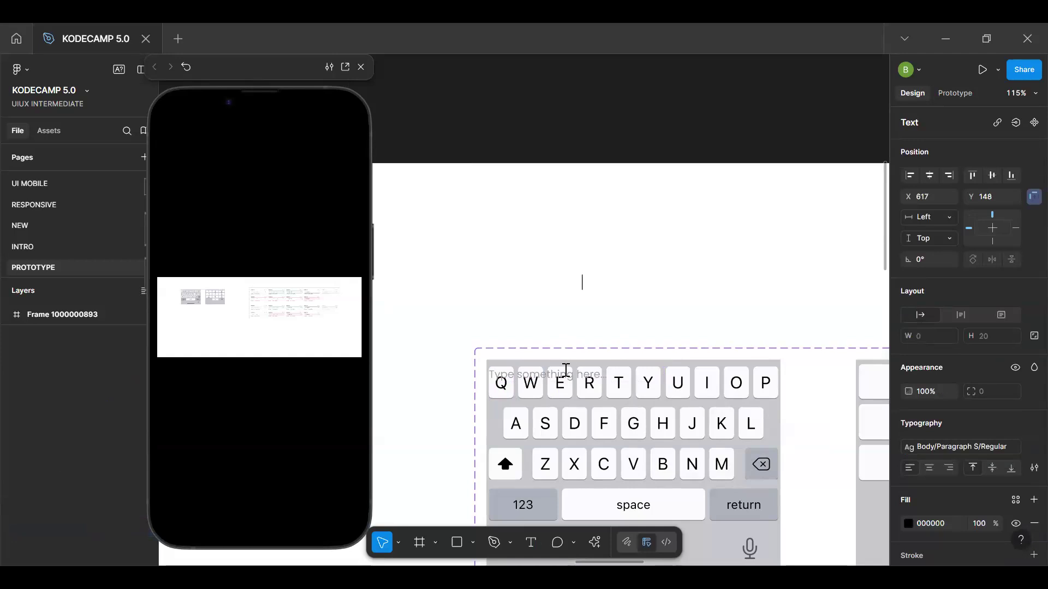
pyautogui.press('Escape')
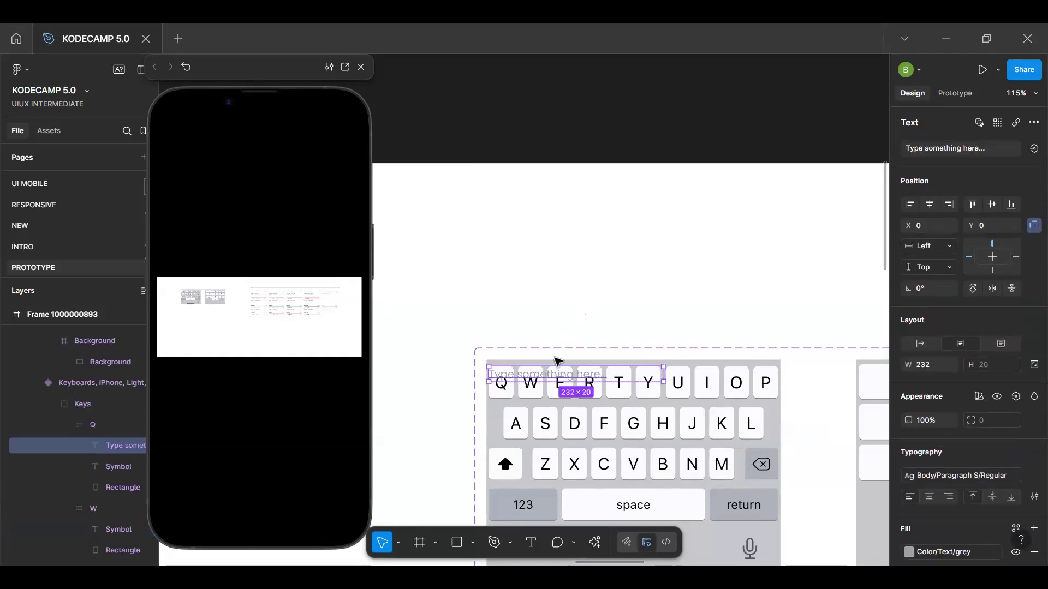
pyautogui.press('Delete')
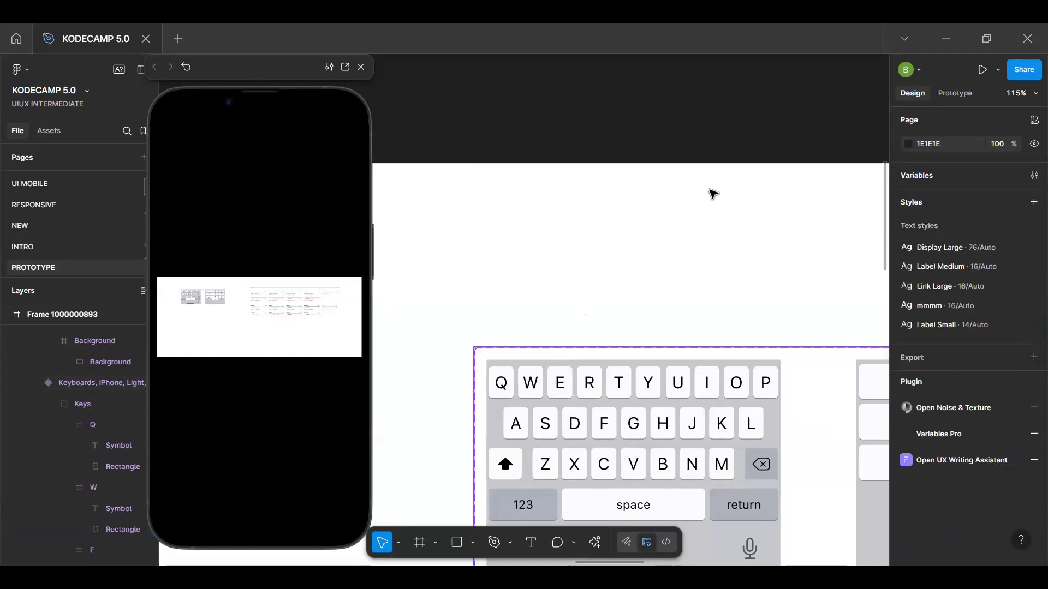
# Try to start the Q key's tap condition with the DisplayName variable and the Equal to operator
pyautogui.click(514, 388)
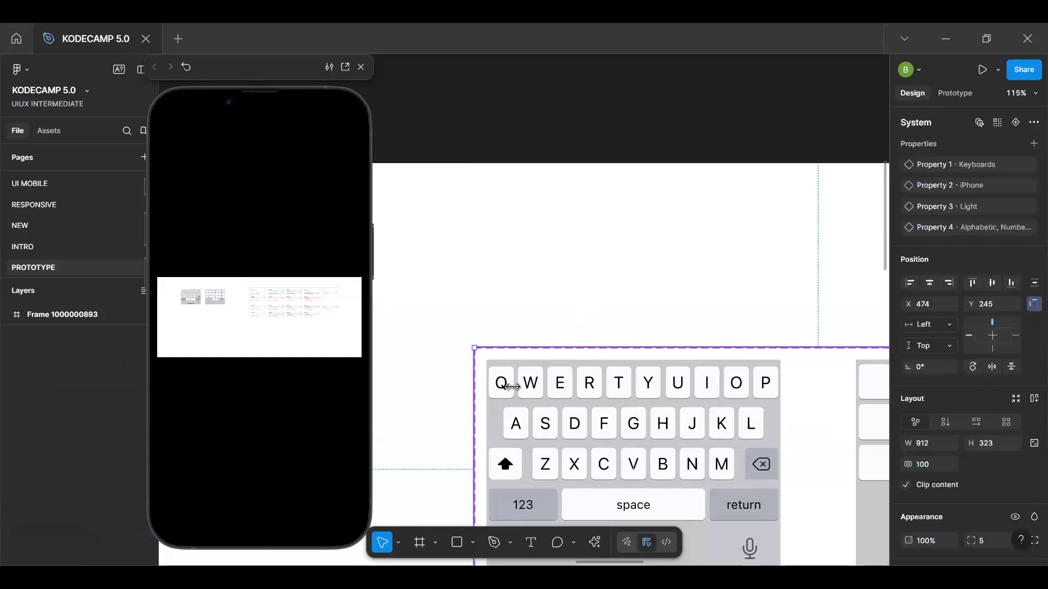
pyautogui.click(512, 387)
pyautogui.click(964, 89)
pyautogui.click(993, 144)
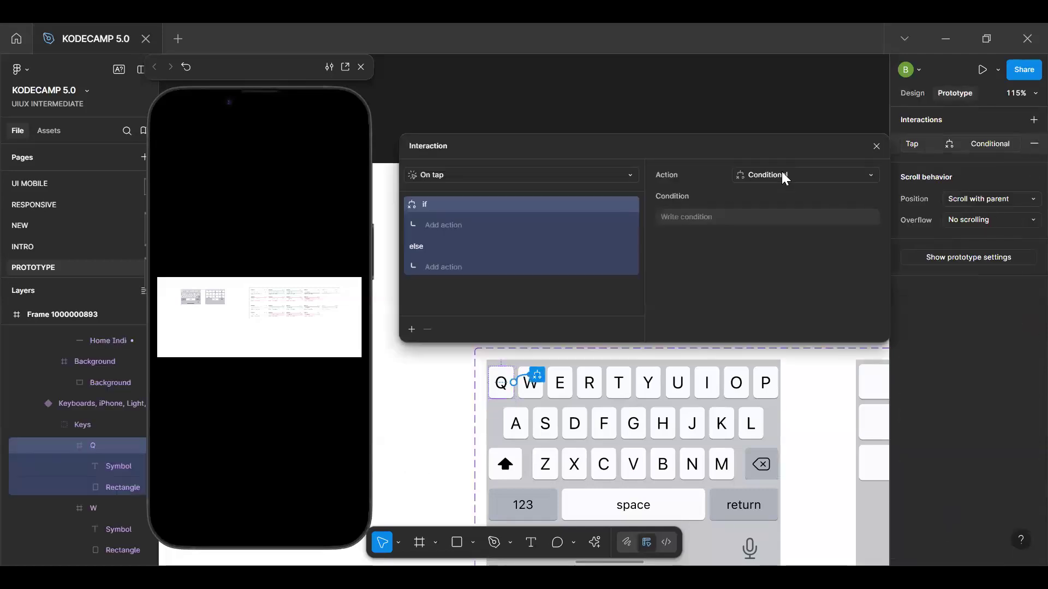
pyautogui.click(784, 177)
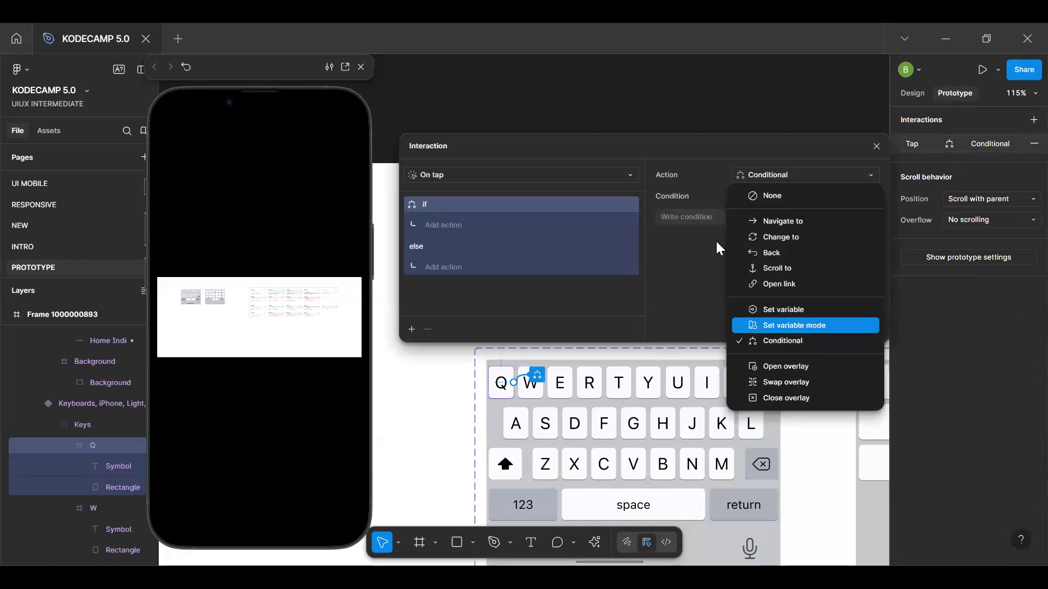
pyautogui.click(704, 219)
pyautogui.write('dis')
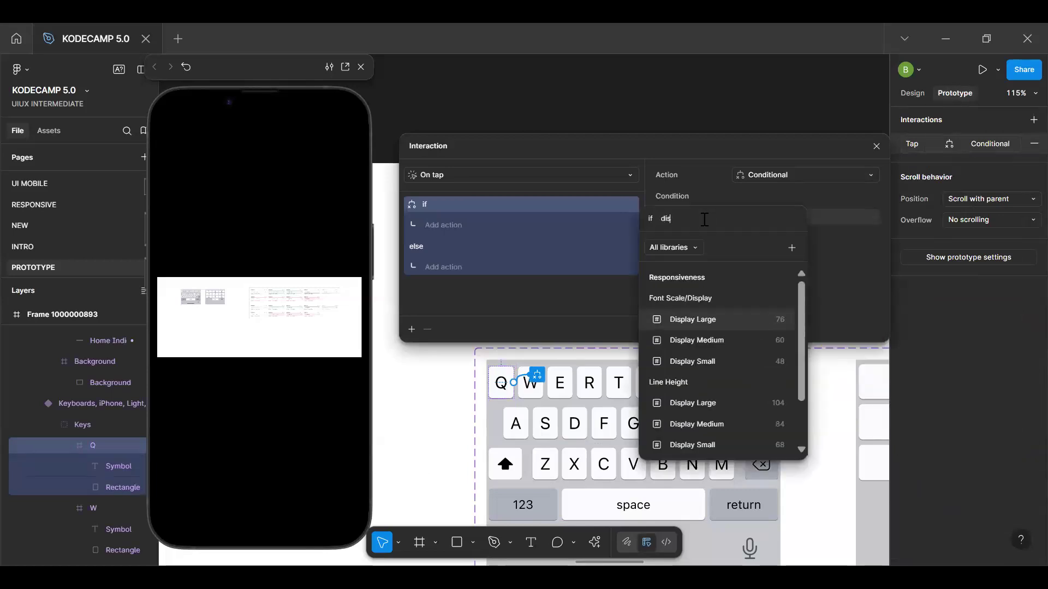
pyautogui.write('pla')
pyautogui.scroll(-2, 708, 442)
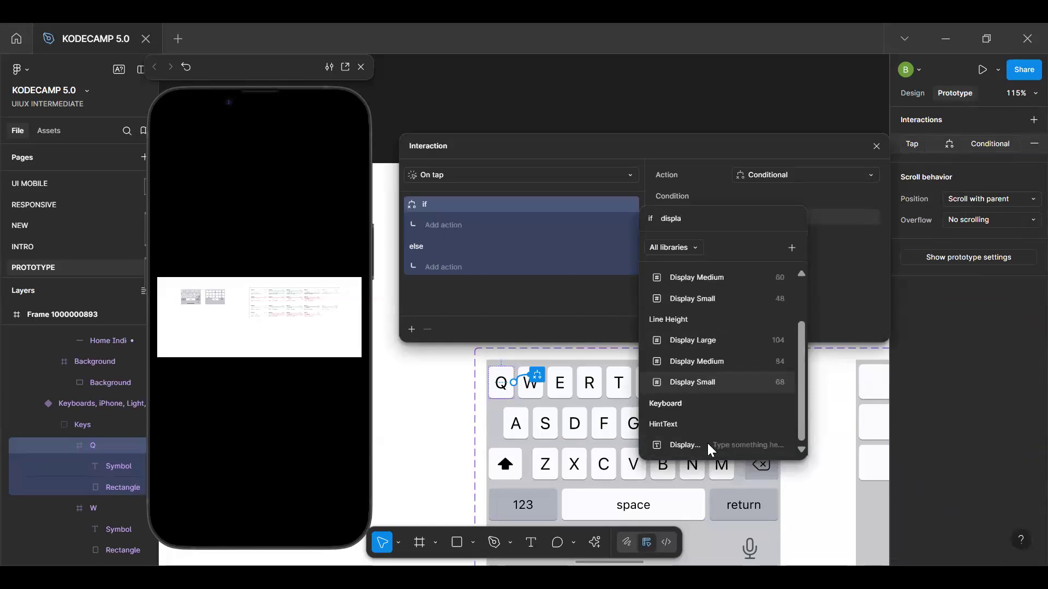
pyautogui.click(708, 444)
pyautogui.click(724, 277)
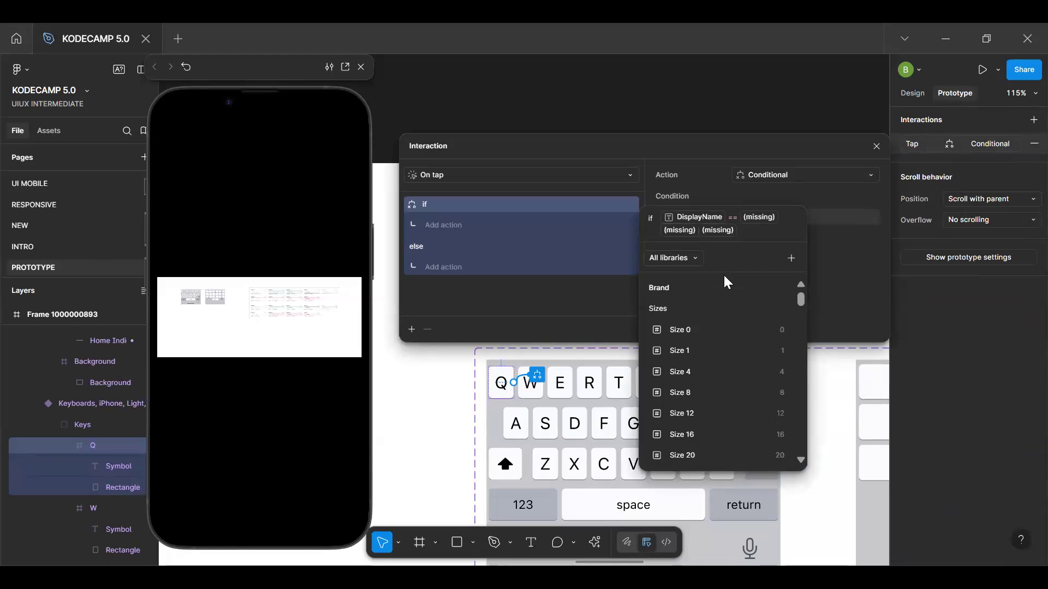
pyautogui.press('BackSpace')
pyautogui.press('BackSpace')
pyautogui.press('BackSpace')
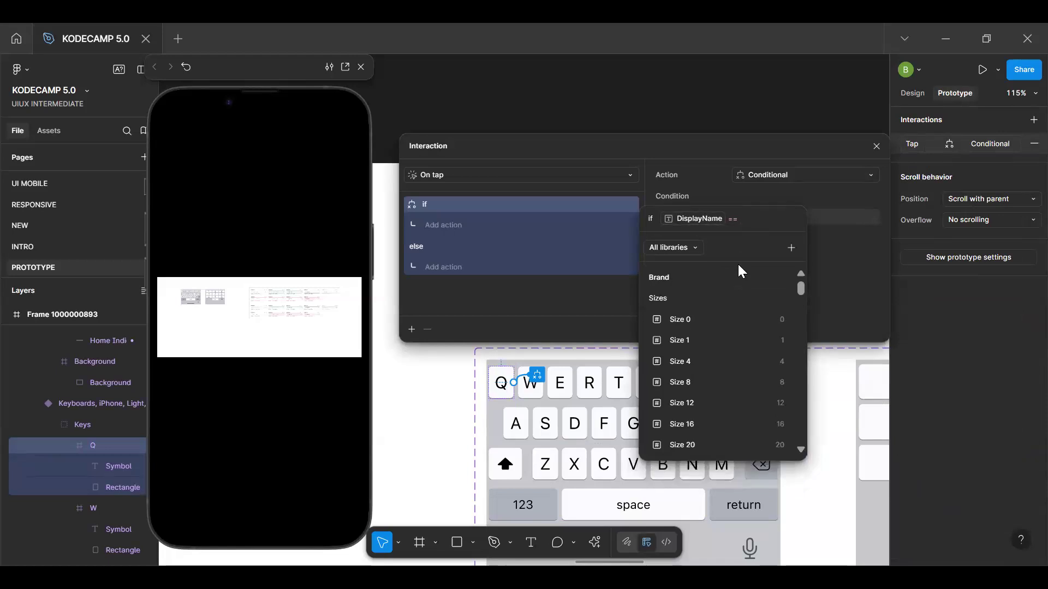
# Try to enter the hint text as the value compared with DisplayName and discard the unfinished condition
pyautogui.write('ty')
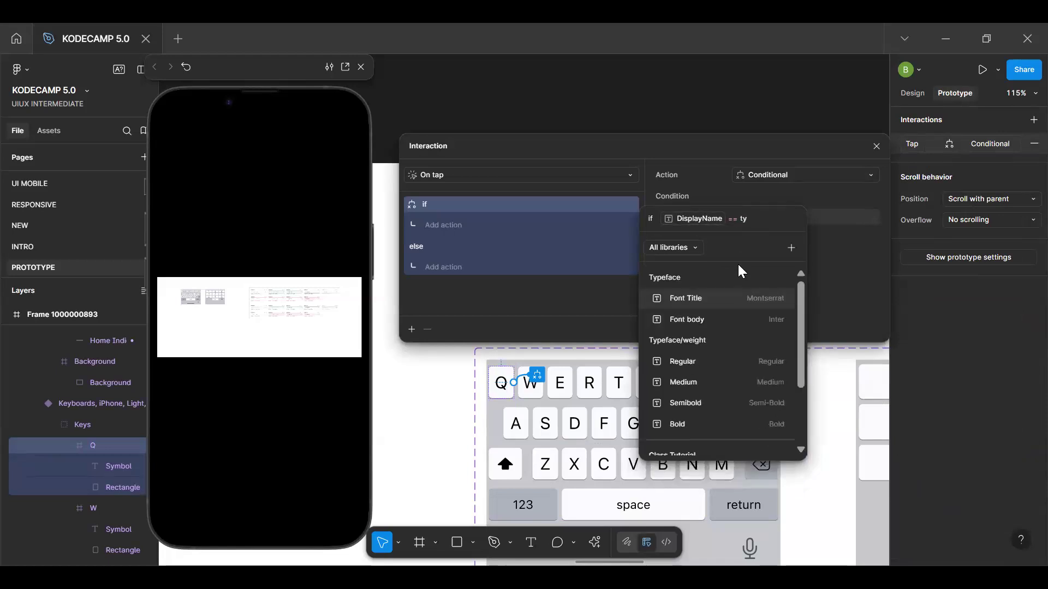
pyautogui.write('pesc')
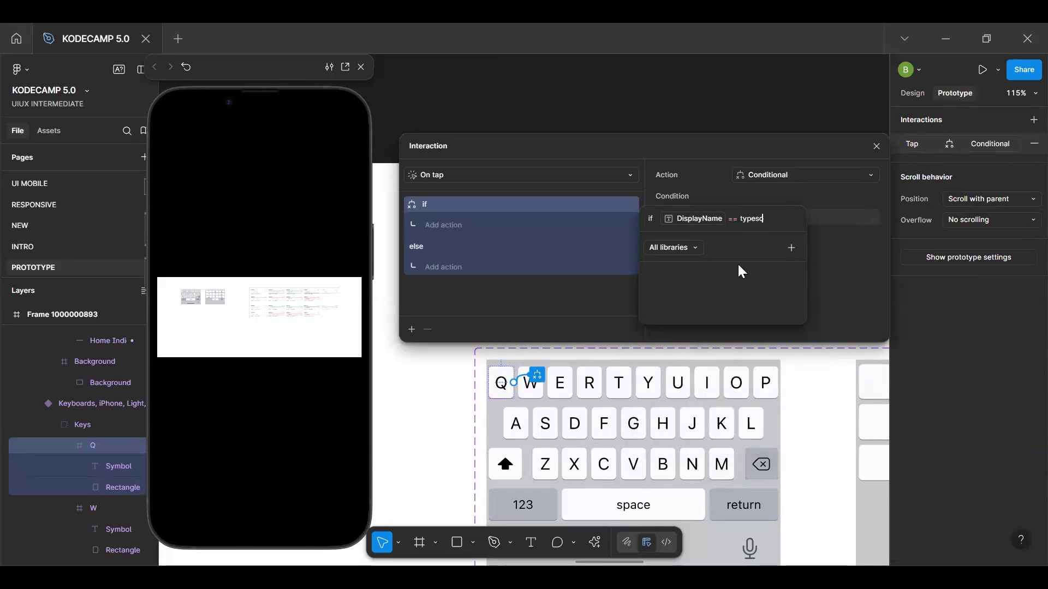
pyautogui.press('BackSpace')
pyautogui.press('BackSpace')
pyautogui.press('BackSpace')
pyautogui.press('BackSpace')
pyautogui.press('BackSpace')
pyautogui.press('BackSpace')
pyautogui.press('BackSpace')
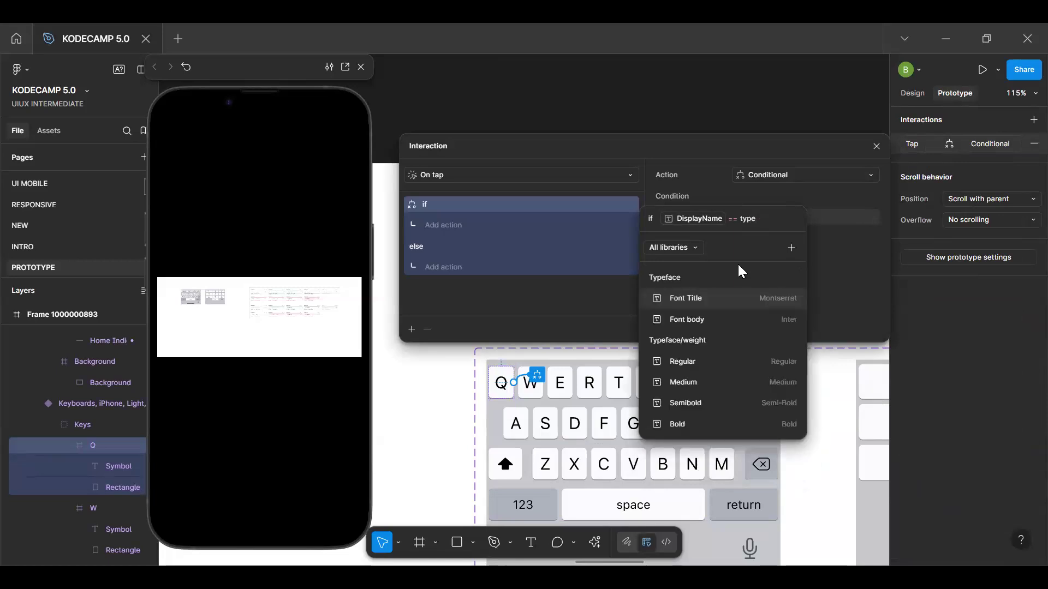
pyautogui.press('BackSpace')
pyautogui.press('BackSpace')
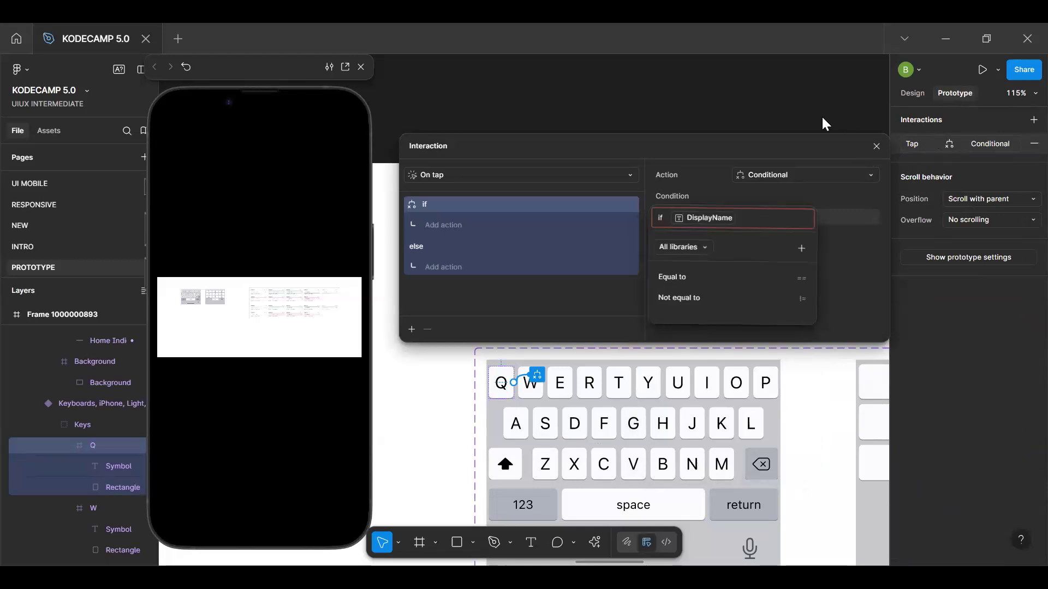
pyautogui.click(876, 147)
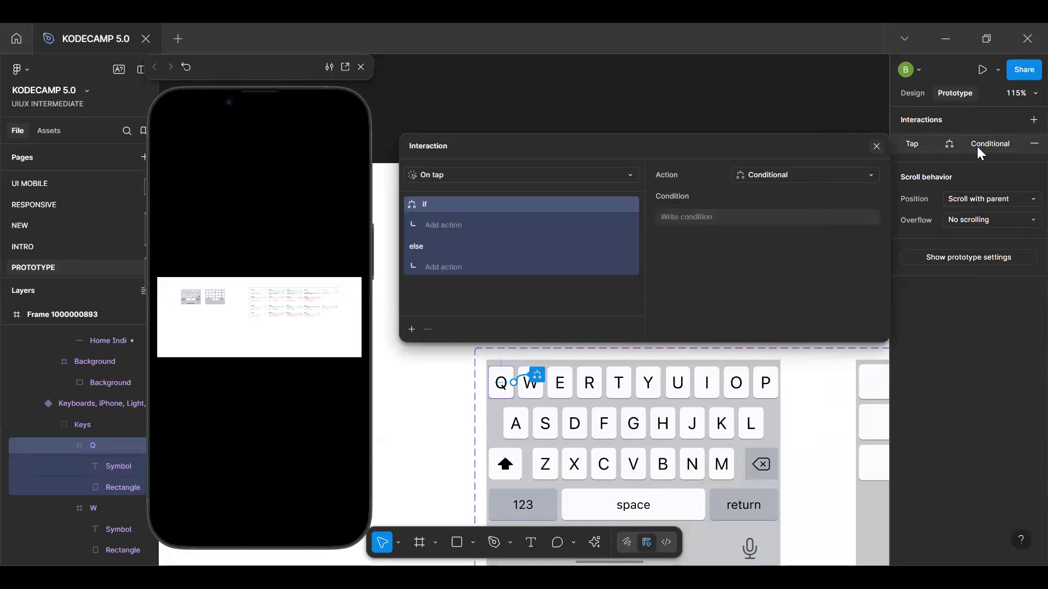
pyautogui.press('Escape')
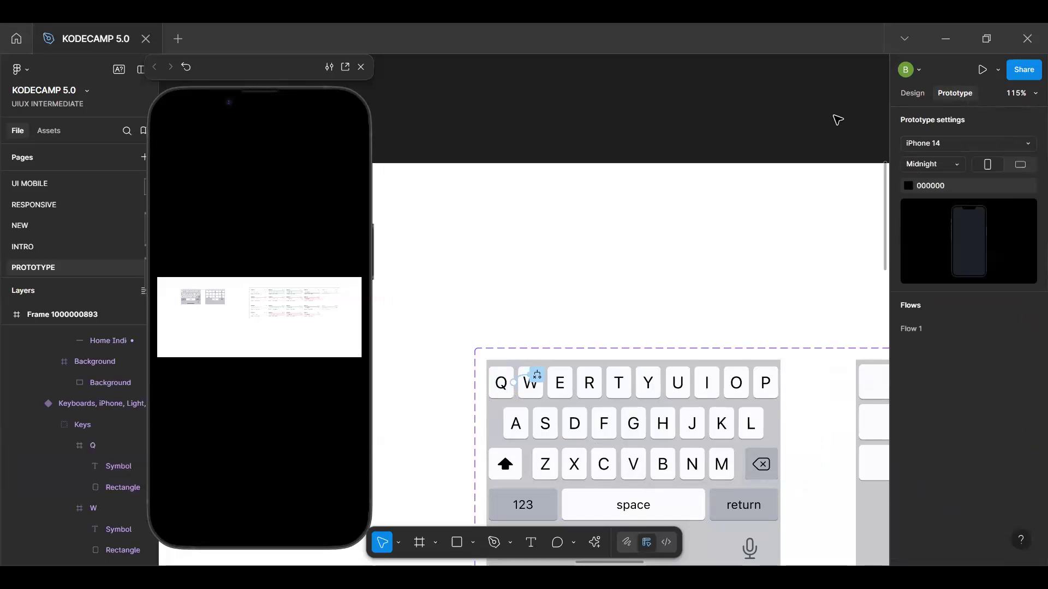
# Open the Keyboard variable collection and select the DisplayName variable in the HintText group
pyautogui.click(909, 93)
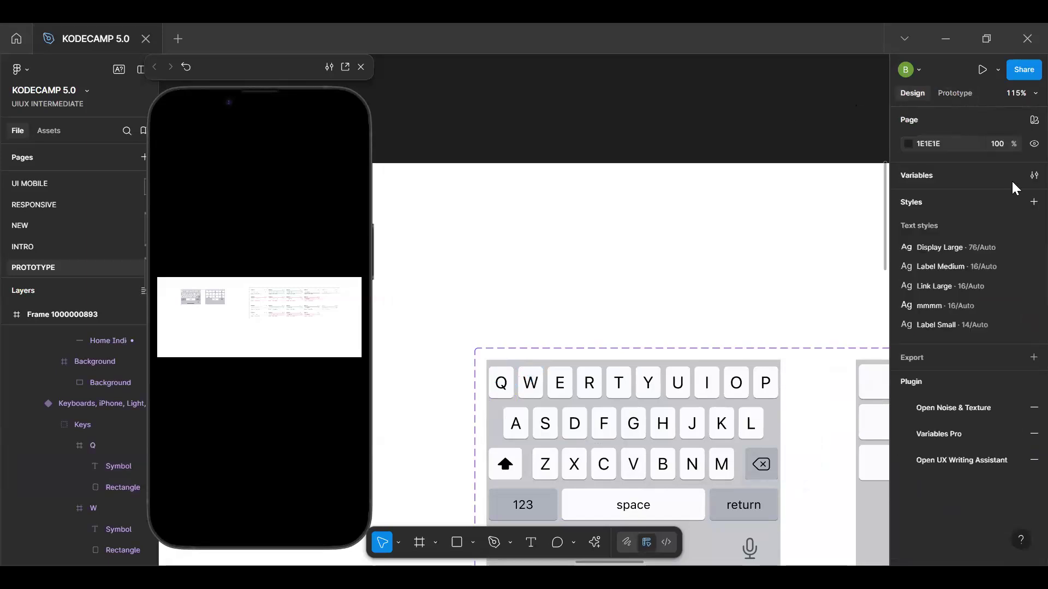
pyautogui.click(1034, 175)
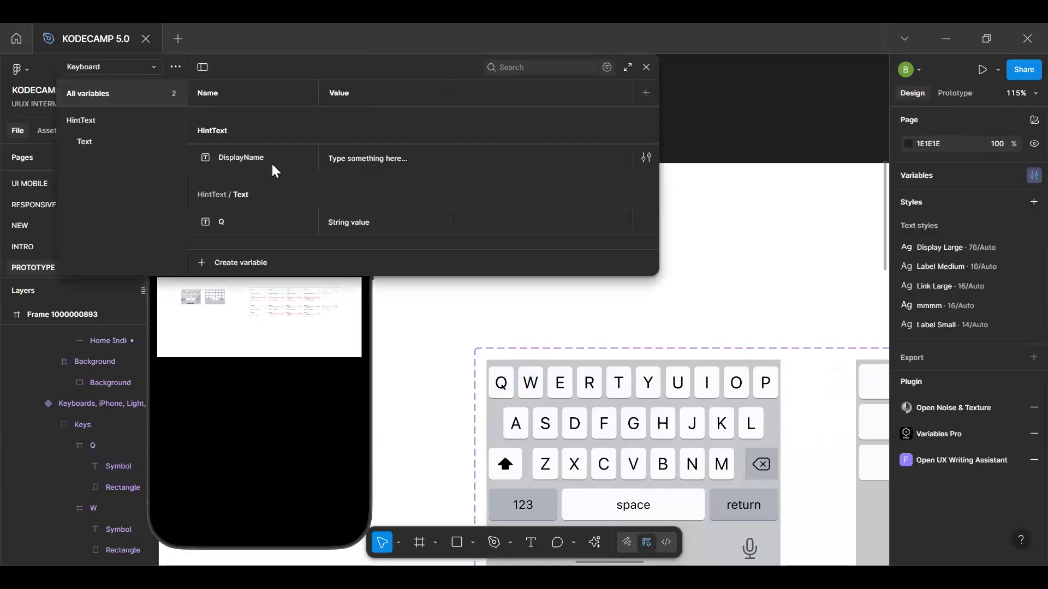
pyautogui.click(272, 170)
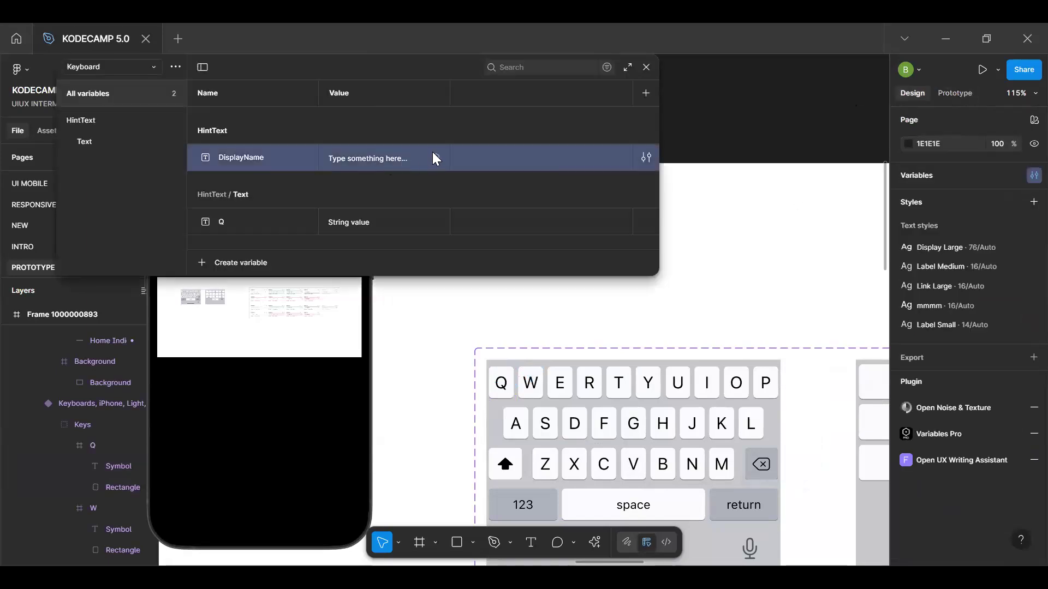
# Set the DisplayName variable's value to "txt-input"
pyautogui.doubleClick(410, 158)
pyautogui.write('text')
pyautogui.press('BackSpace')
pyautogui.press('BackSpace')
pyautogui.press('BackSpace')
pyautogui.write('xt-input')
pyautogui.press('Return')
# Set the DisplayName variable's value to "Type Here"
pyautogui.click(411, 156)
pyautogui.write('Type Here')
pyautogui.press('Return')
# Rename the DisplayName variable to "Txt Input" and close the variables window
pyautogui.doubleClick(266, 160)
pyautogui.write('Txt')
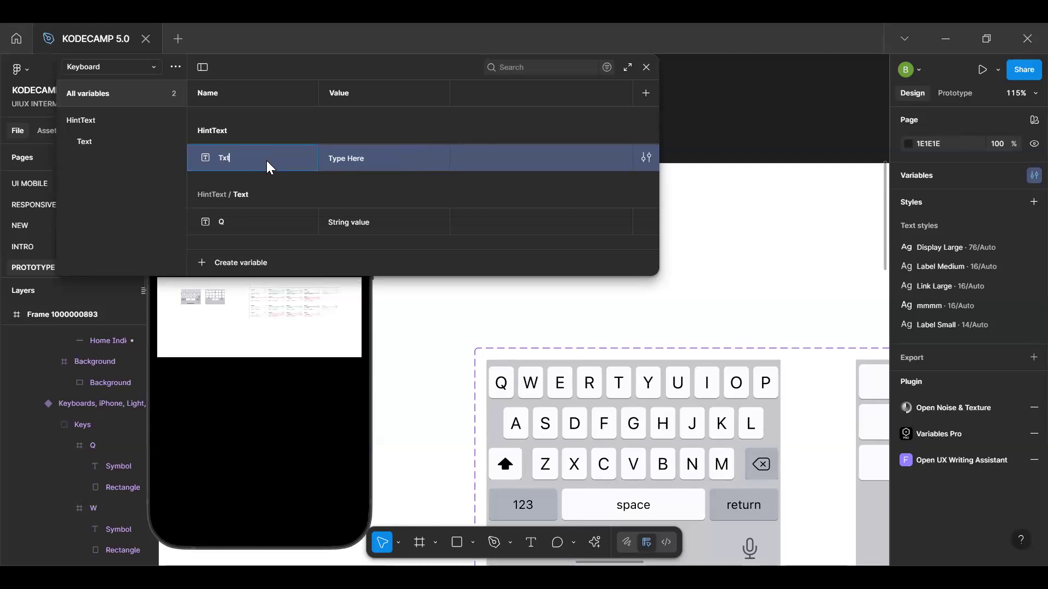
pyautogui.write(' Input')
pyautogui.press('Return')
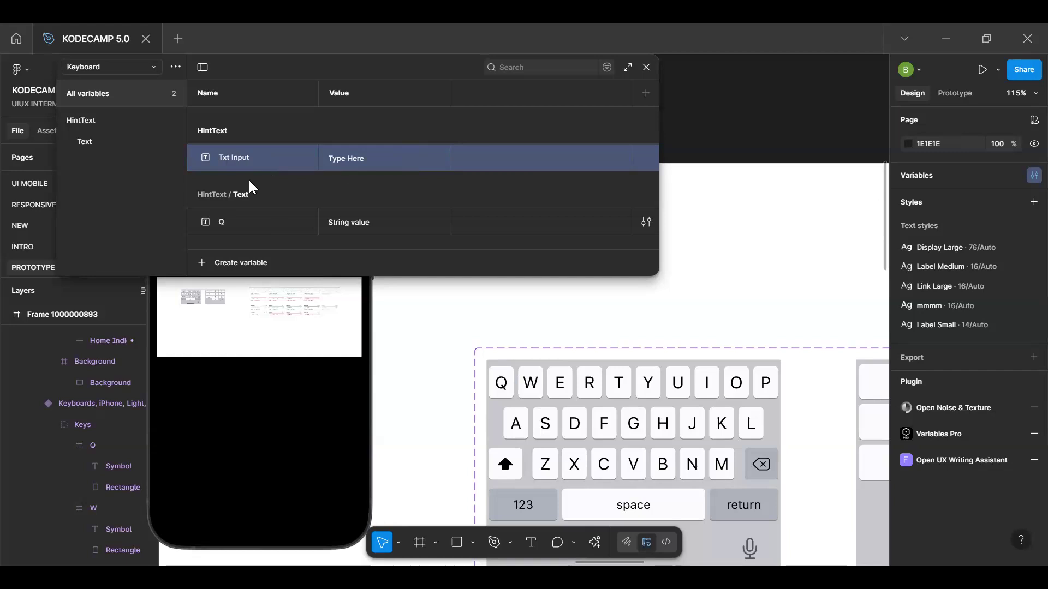
pyautogui.click(646, 67)
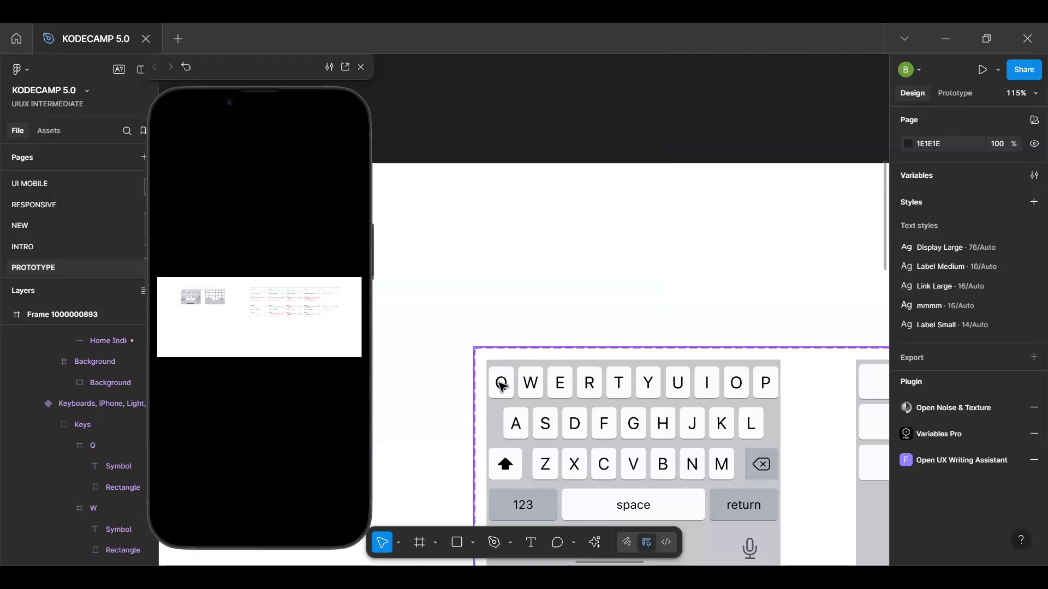
# Start the condition of the Q key's tap interaction with the Txt Input variable and the Equal to operator
pyautogui.click(502, 386)
pyautogui.click(955, 93)
pyautogui.click(1003, 143)
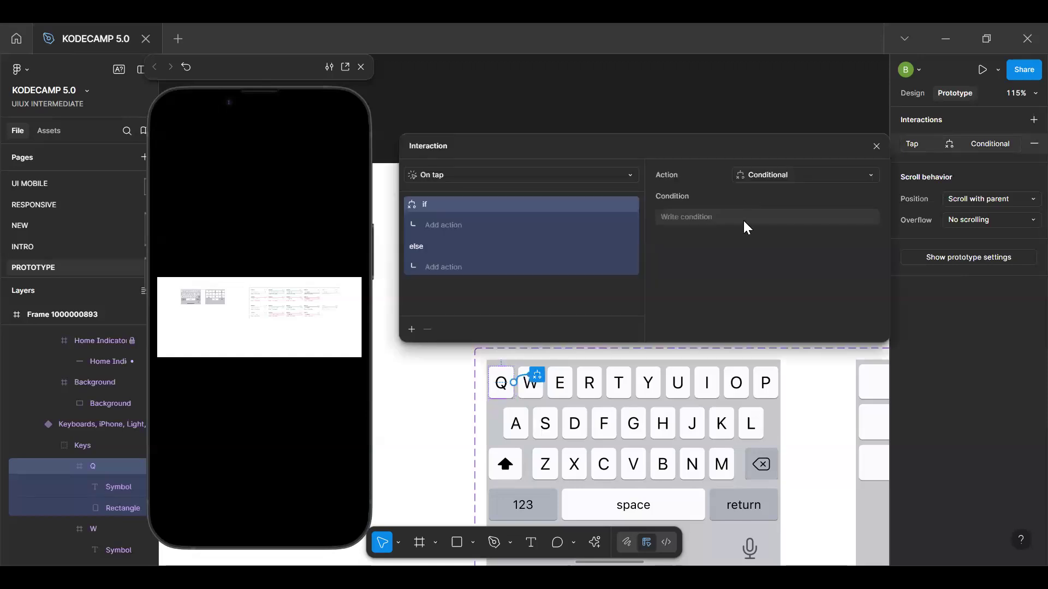
pyautogui.click(745, 221)
pyautogui.write('txt')
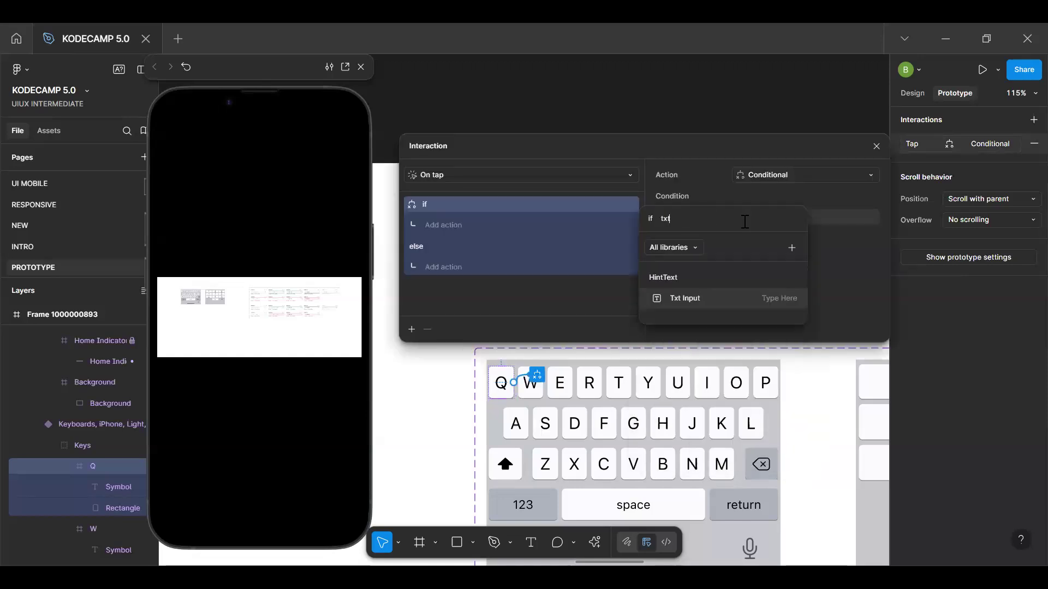
pyautogui.click(730, 292)
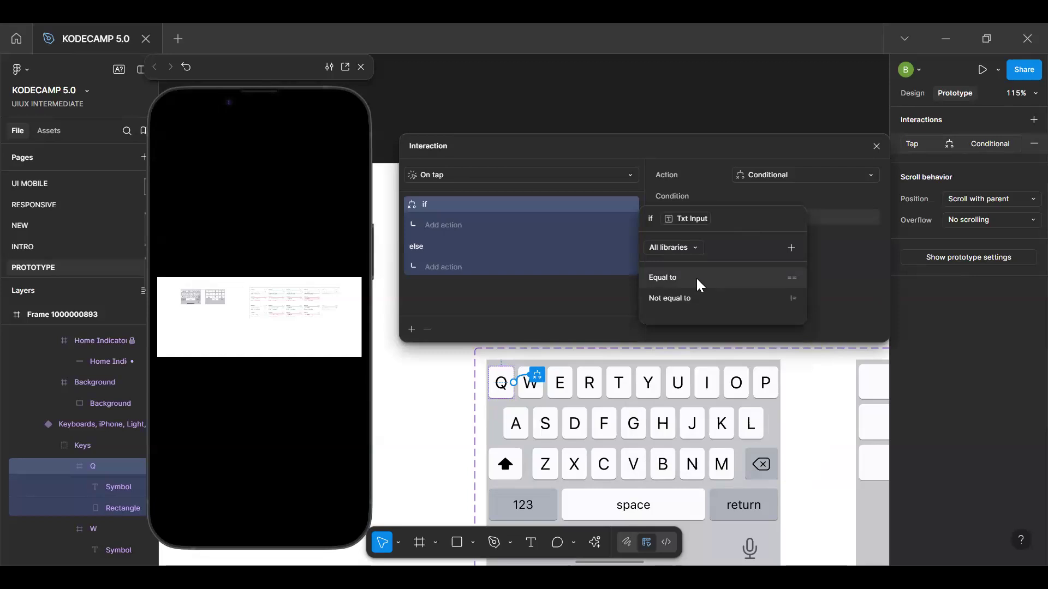
pyautogui.click(698, 278)
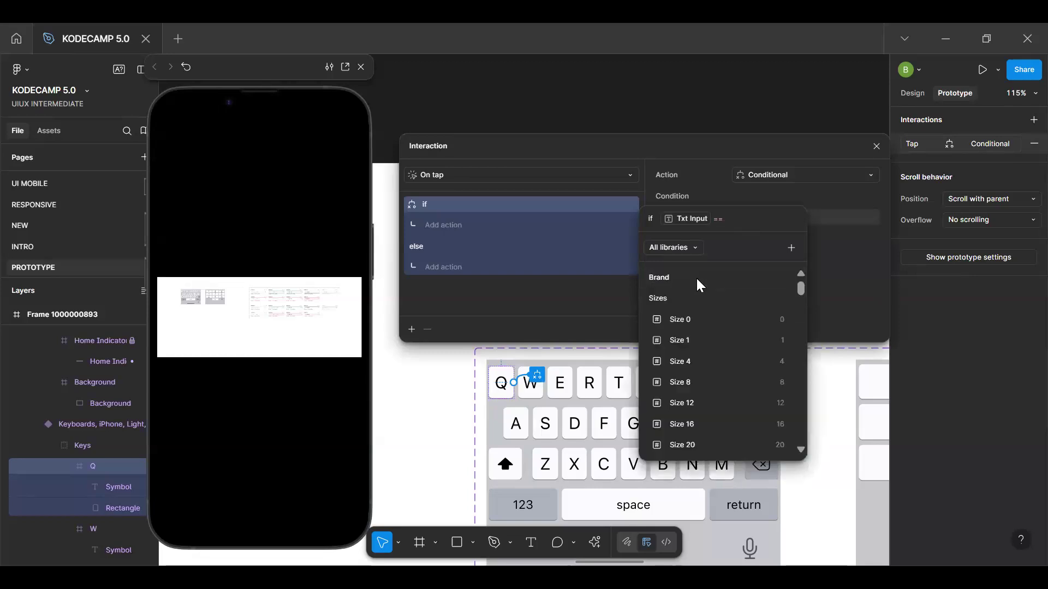
# Complete the Q key's condition with the quoted string "Type Here" as the comparison value
pyautogui.write('Type')
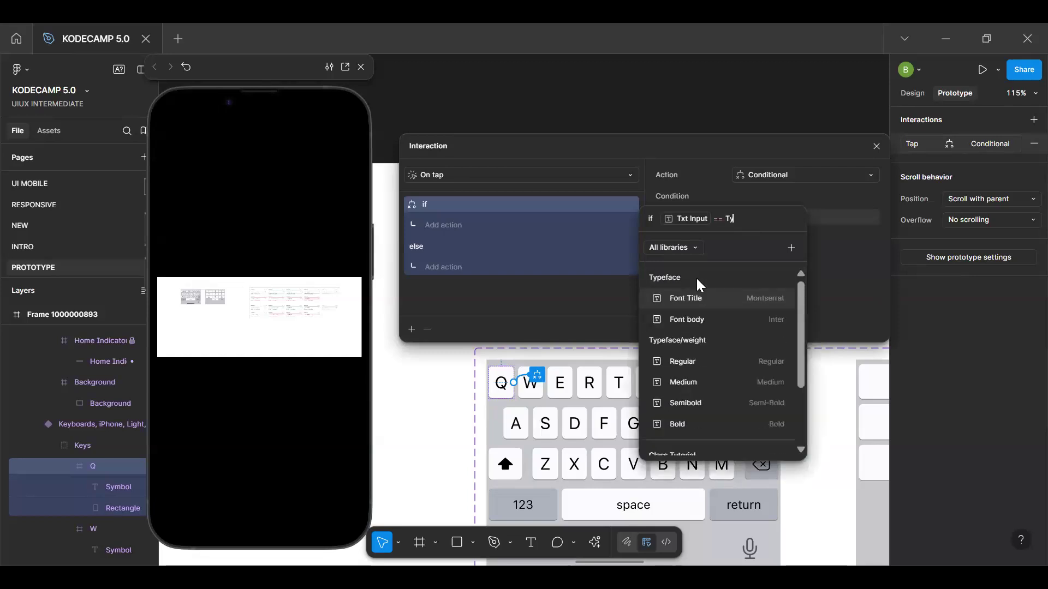
pyautogui.write(' h')
pyautogui.press('BackSpace')
pyautogui.press('BackSpace')
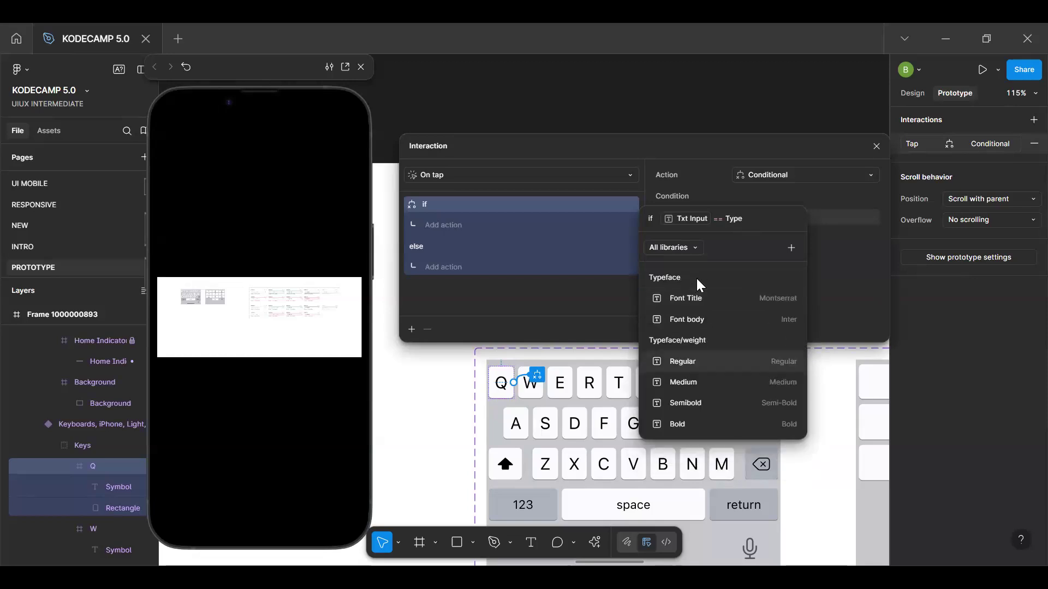
pyautogui.write('HE')
pyautogui.press('BackSpace')
pyautogui.write('ere')
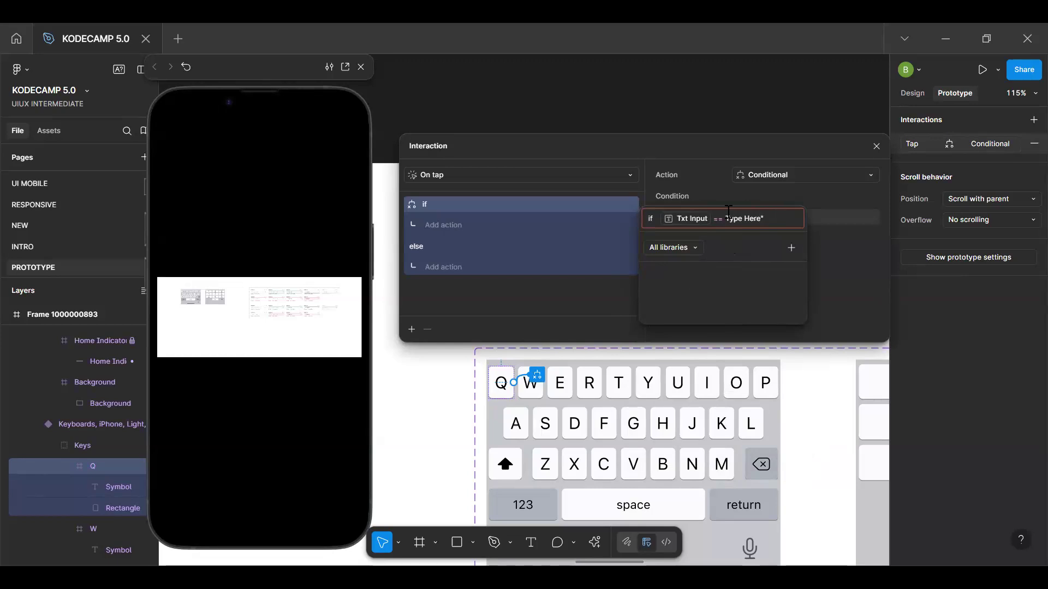
pyautogui.write('"')
pyautogui.press('Return')
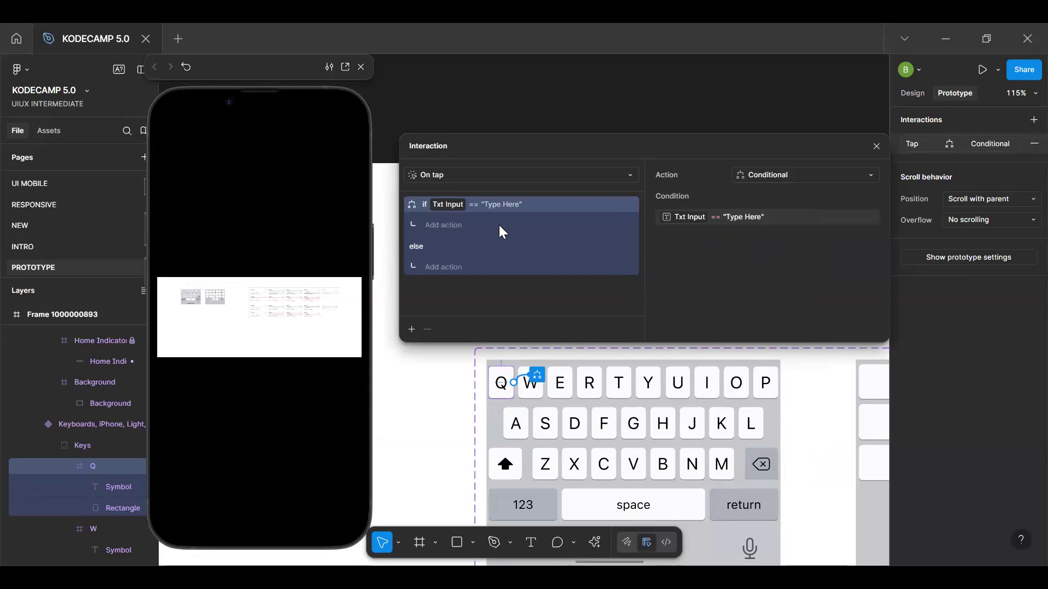
# Add a Set variable action to the condition's if branch that sets Txt Input to the Q string variable
pyautogui.click(454, 225)
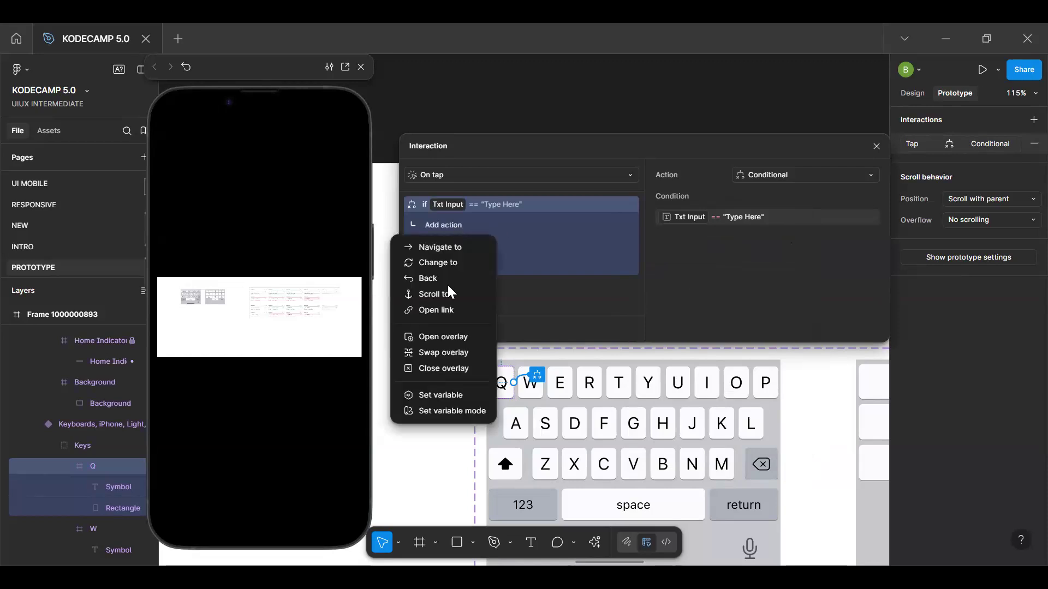
pyautogui.click(453, 396)
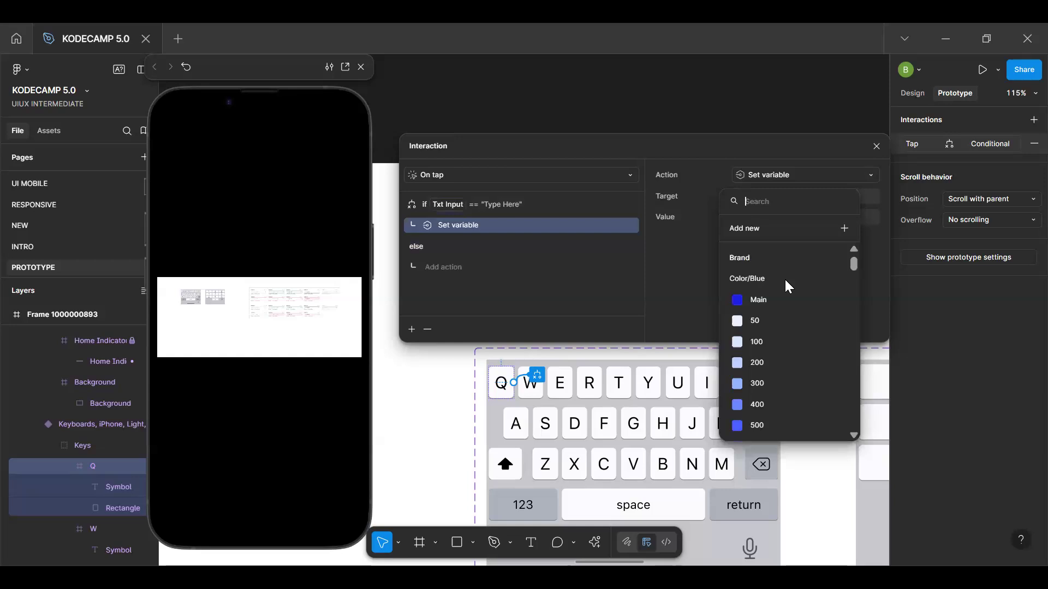
pyautogui.write('txt')
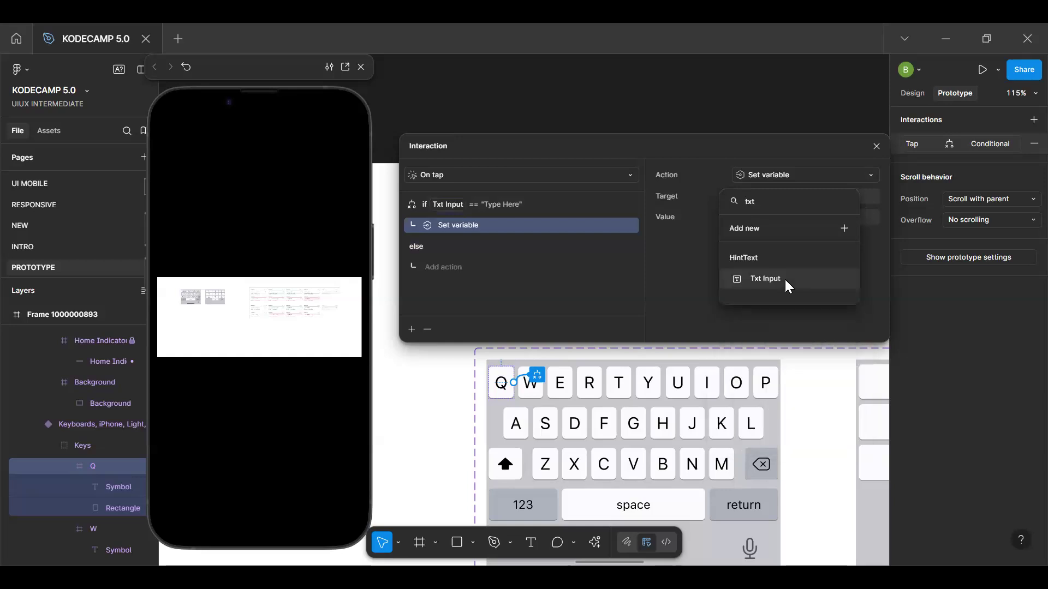
pyautogui.click(787, 283)
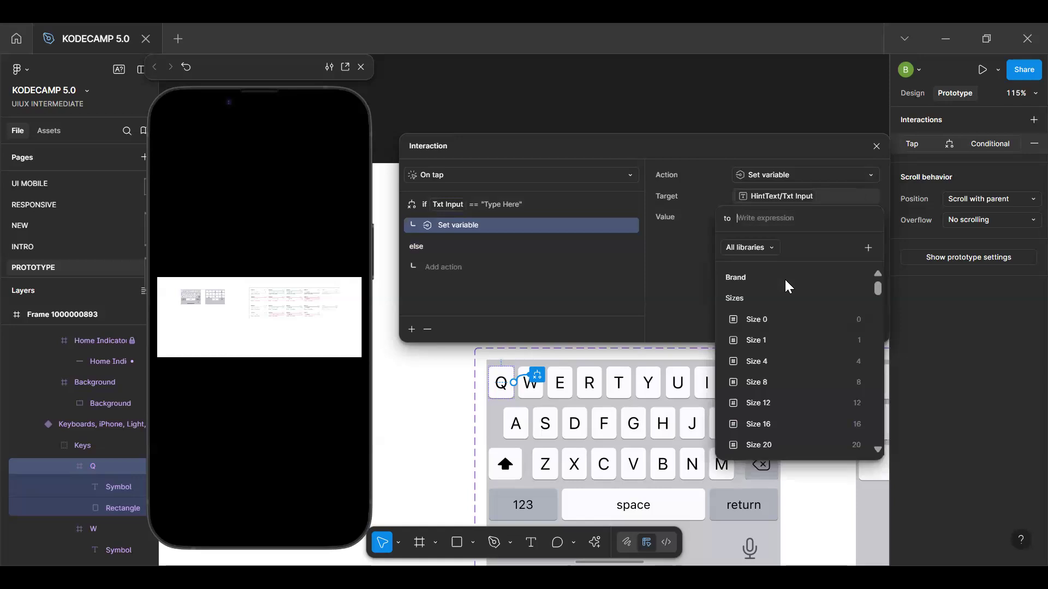
pyautogui.write('Q')
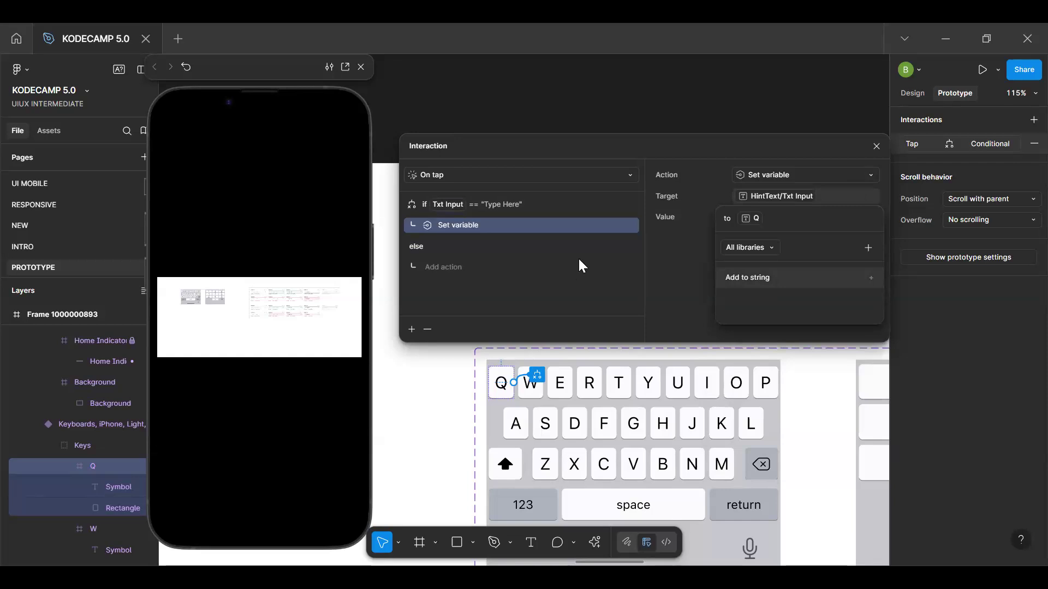
pyautogui.click(763, 279)
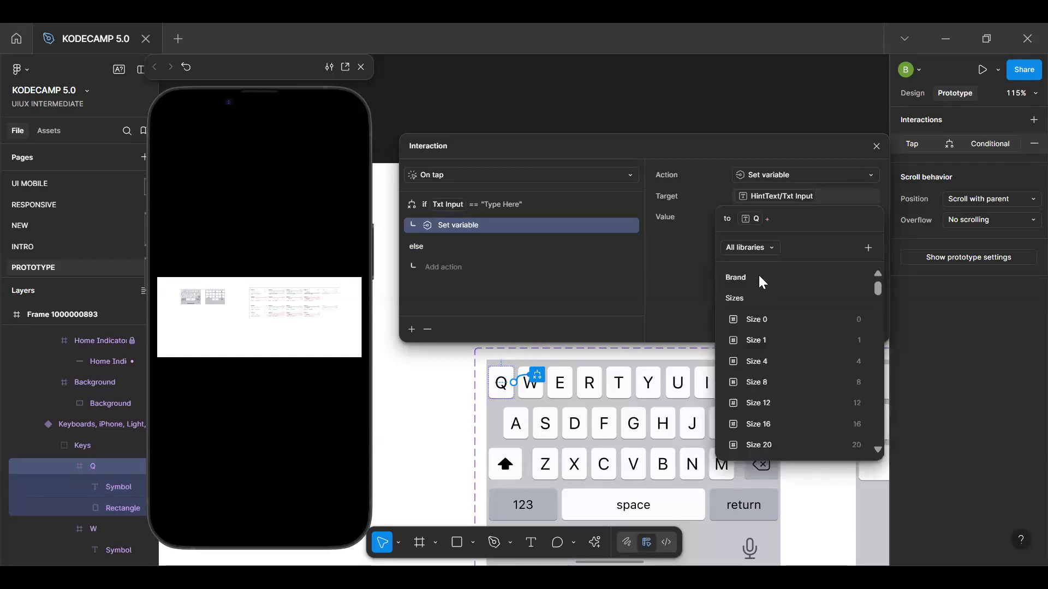
pyautogui.press('BackSpace')
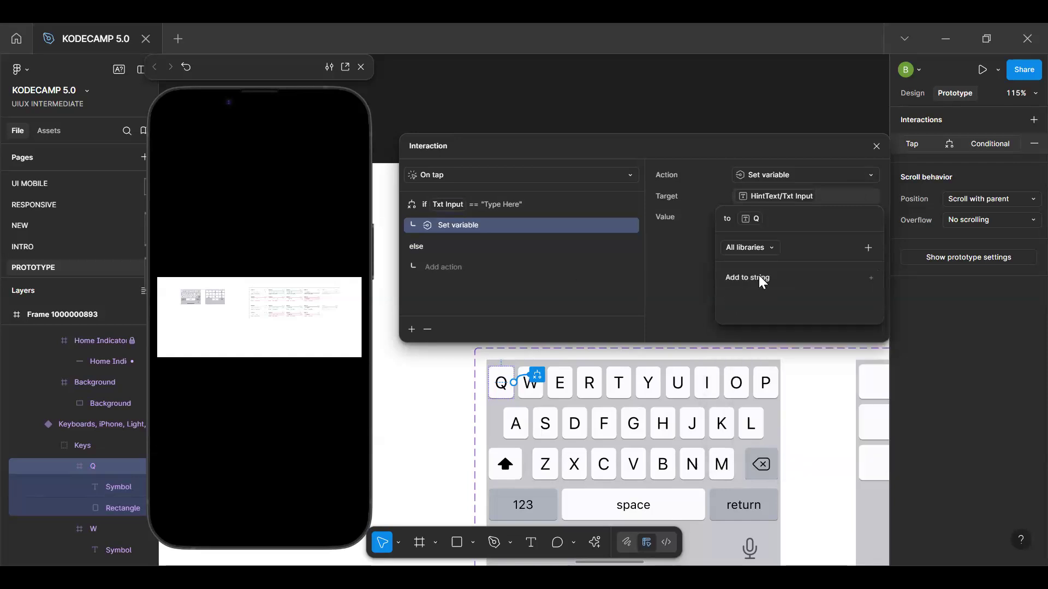
pyautogui.click(451, 279)
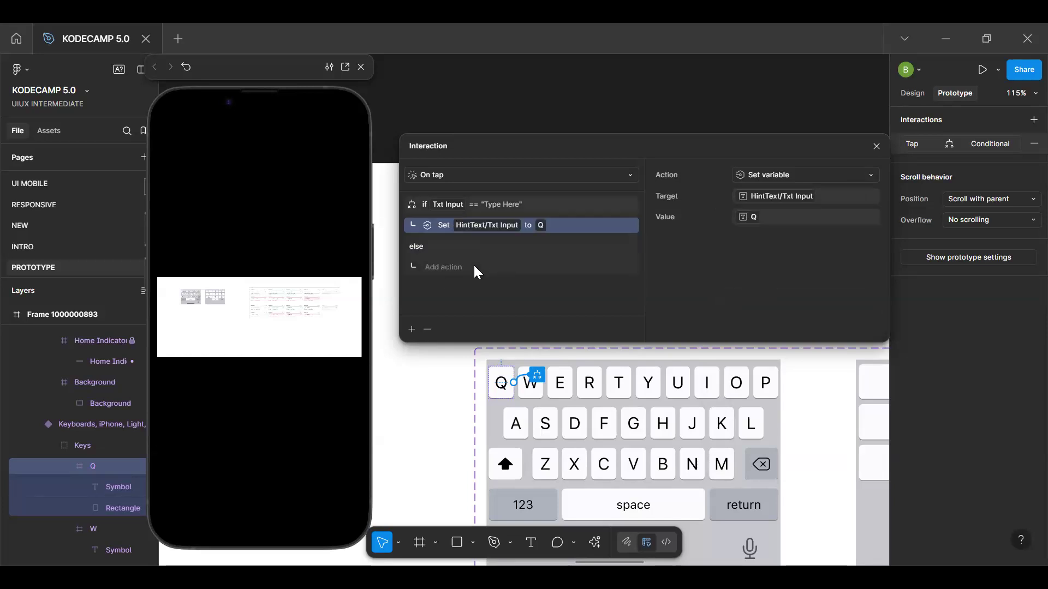
# Add a Set variable action to the else branch with Txt Input as its target
pyautogui.click(458, 274)
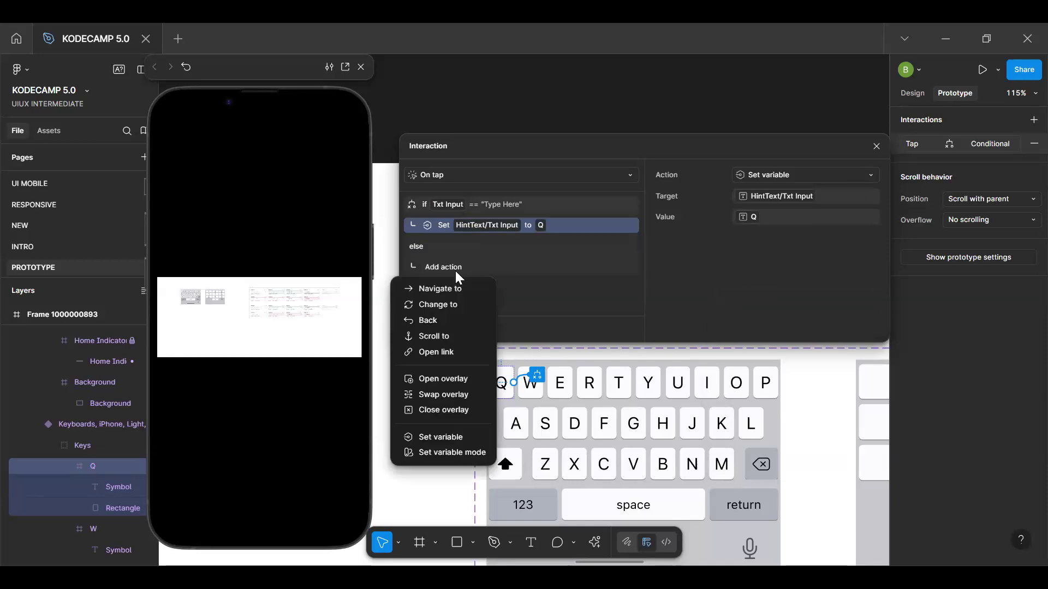
pyautogui.click(455, 438)
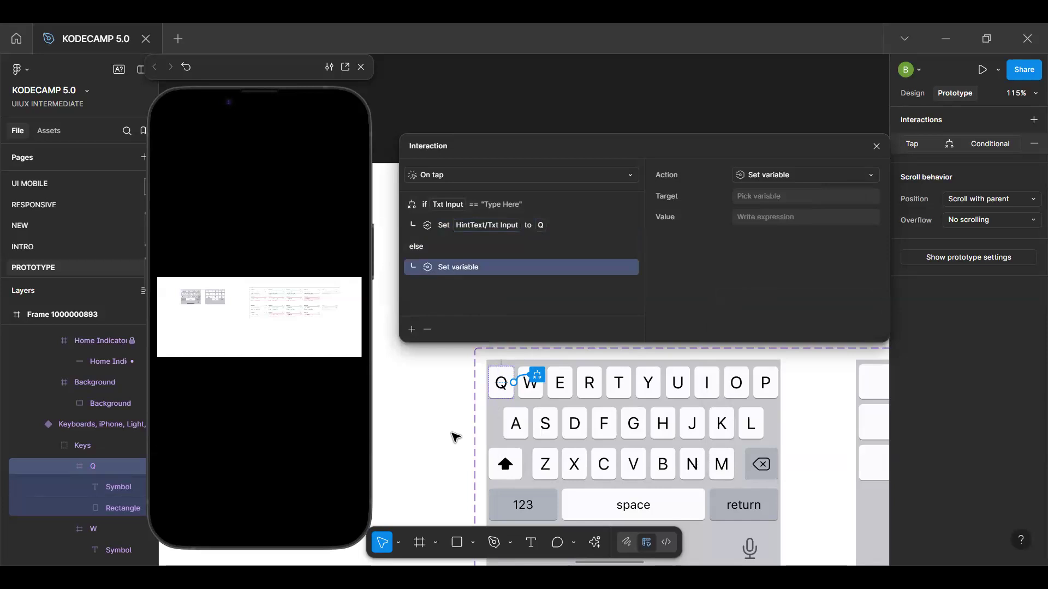
pyautogui.click(788, 195)
pyautogui.click(787, 223)
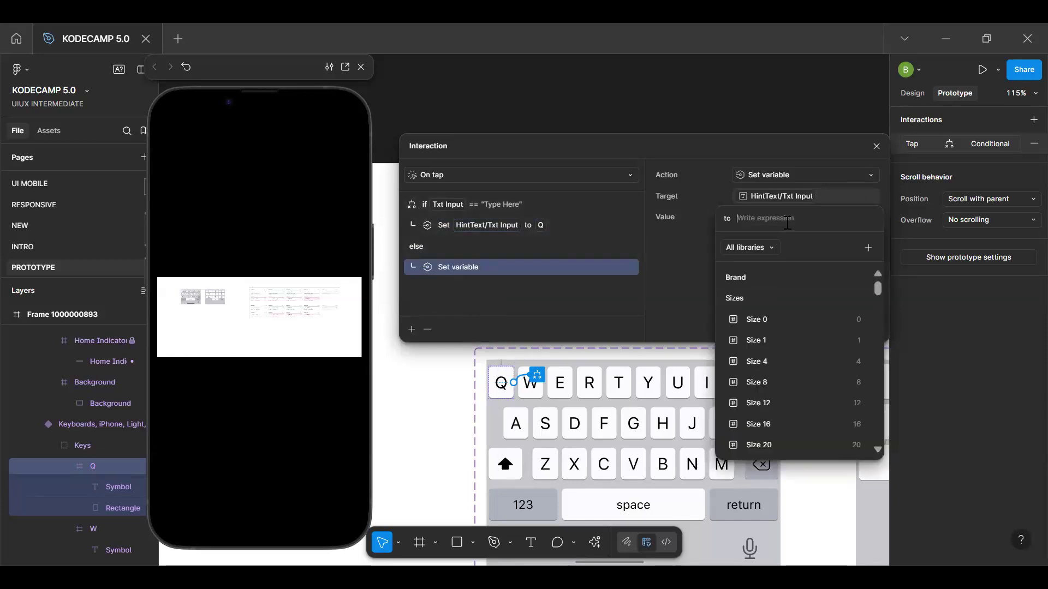
pyautogui.click(810, 200)
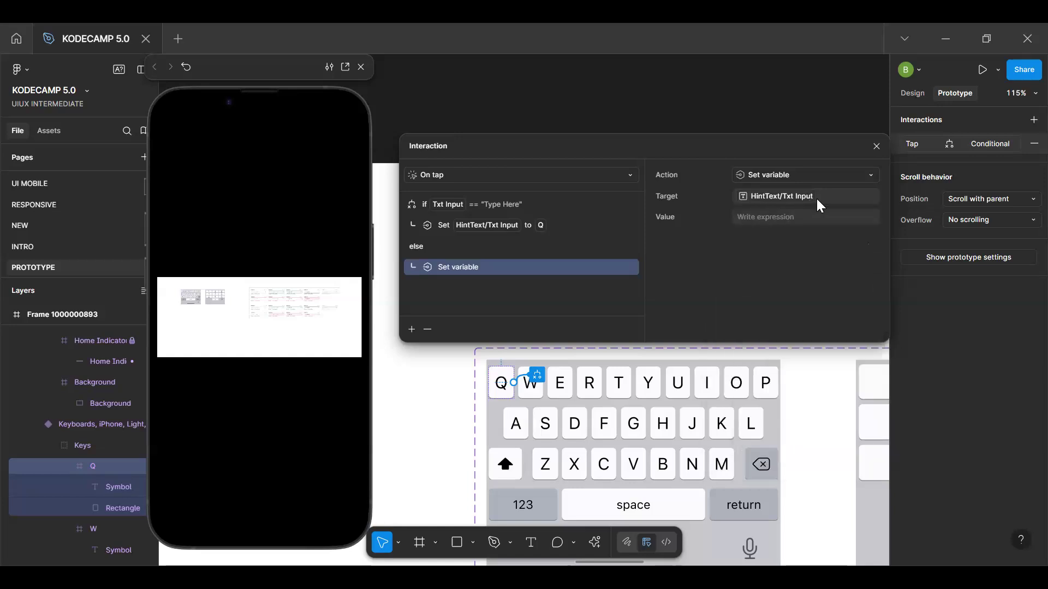
# Set the else action's value to the expression Txt Input + Q, using the existing string variables
pyautogui.click(781, 221)
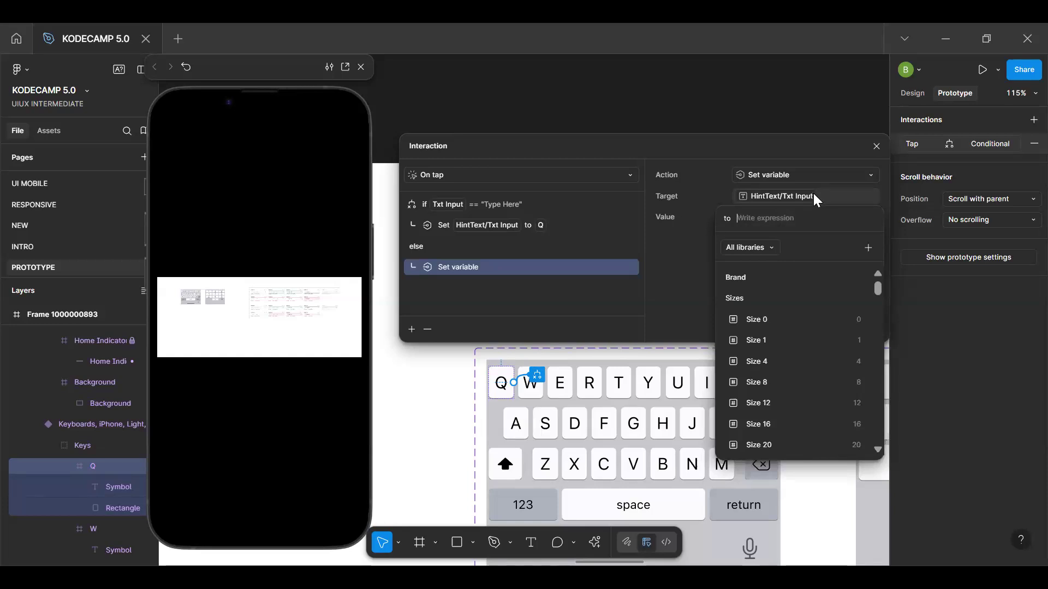
pyautogui.write('T')
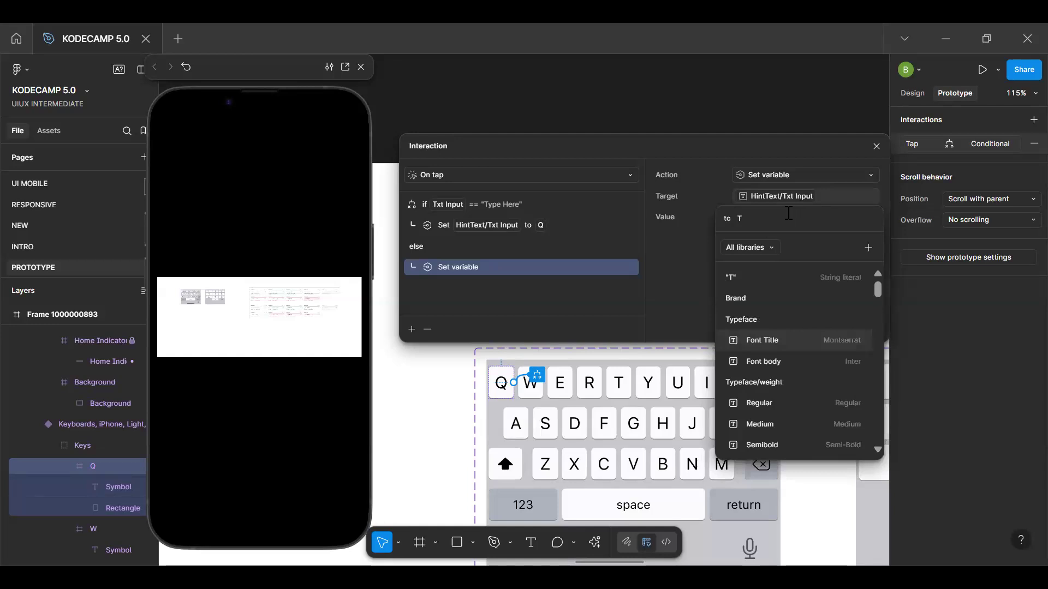
pyautogui.write('xt')
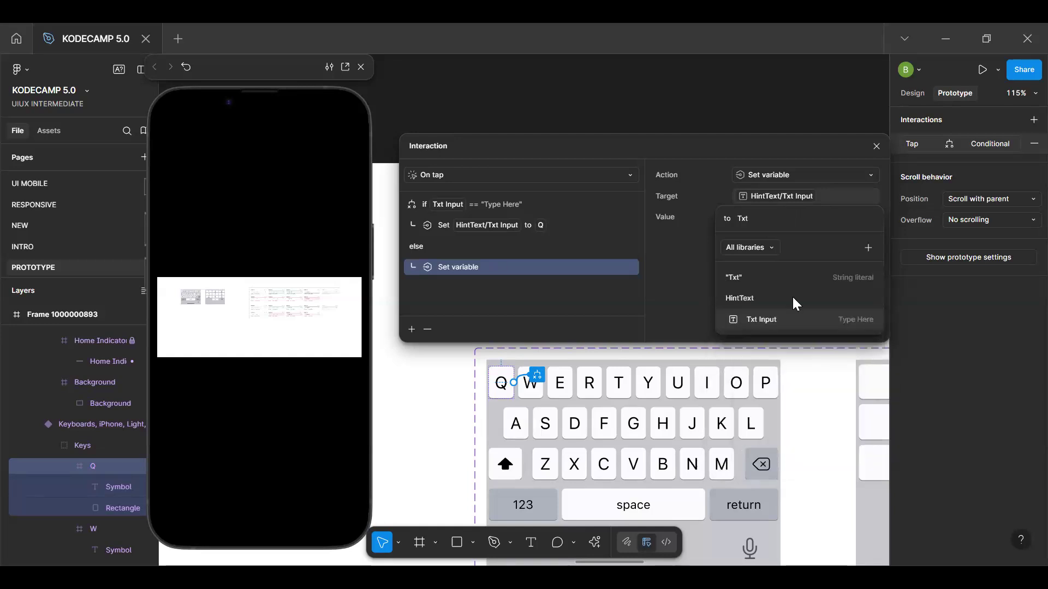
pyautogui.click(798, 321)
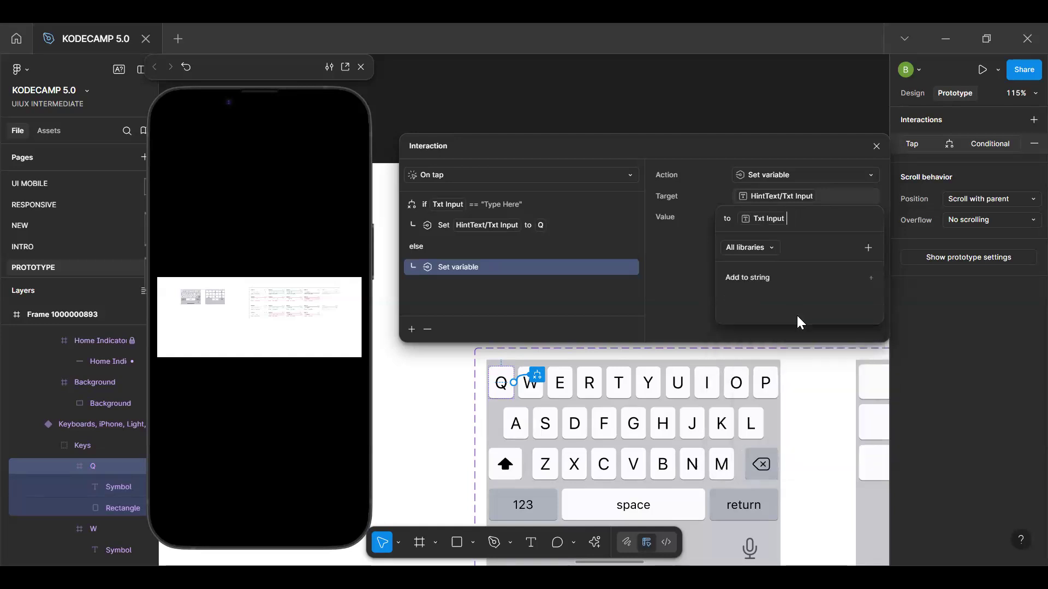
pyautogui.write('+ Q')
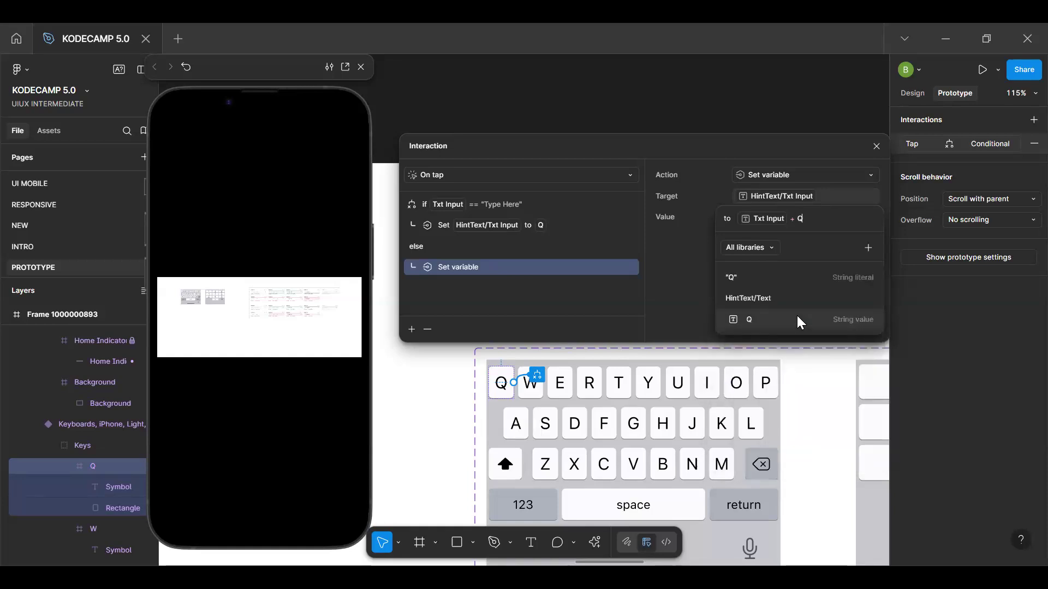
pyautogui.click(800, 322)
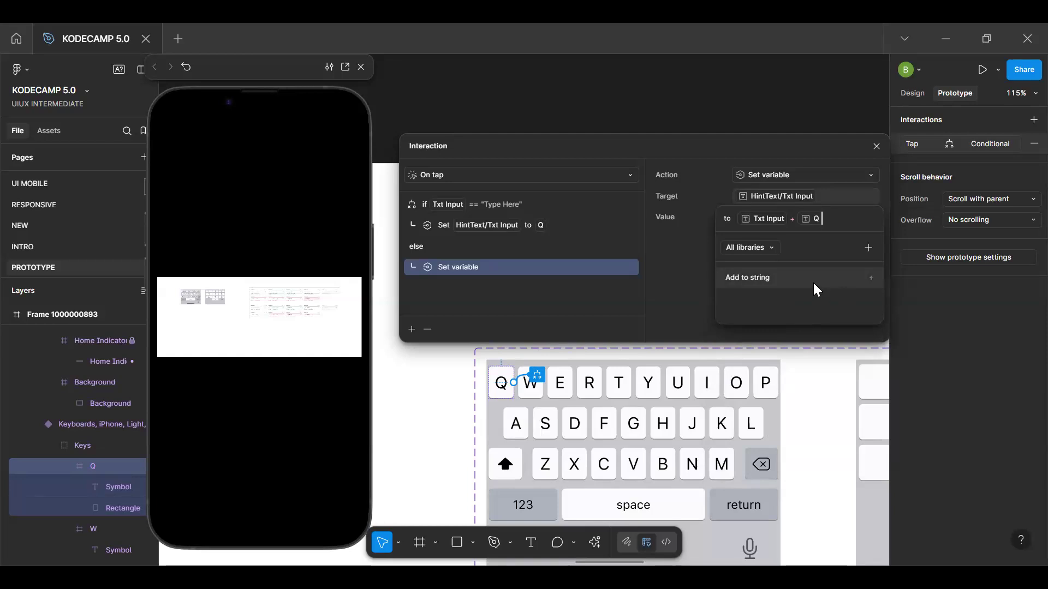
pyautogui.click(876, 148)
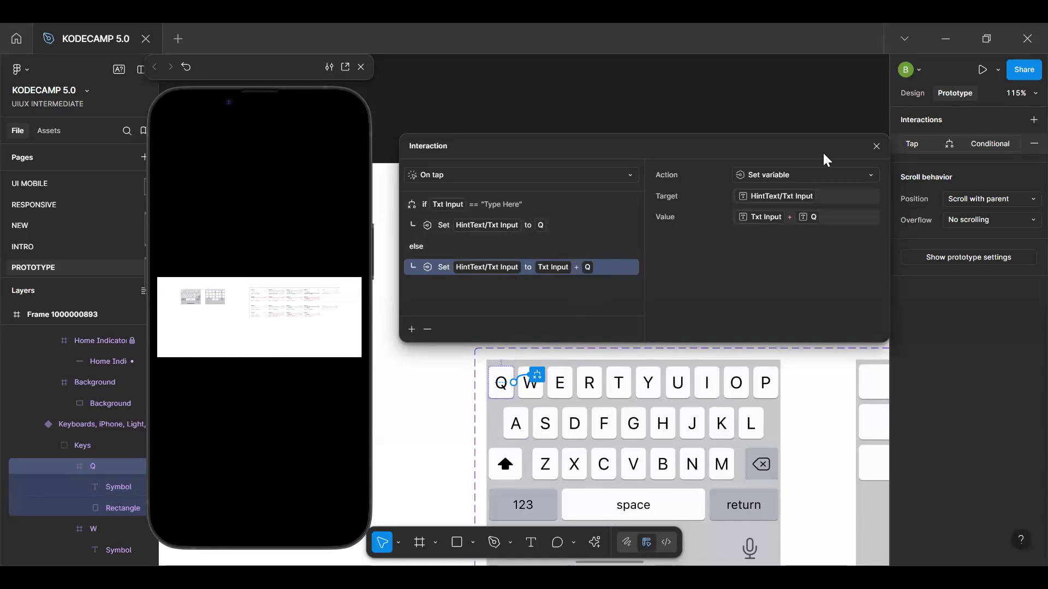
# Close the Q key's interaction settings and copy the letter keyboard component
pyautogui.click(876, 147)
pyautogui.scroll(-4, 618, 278)
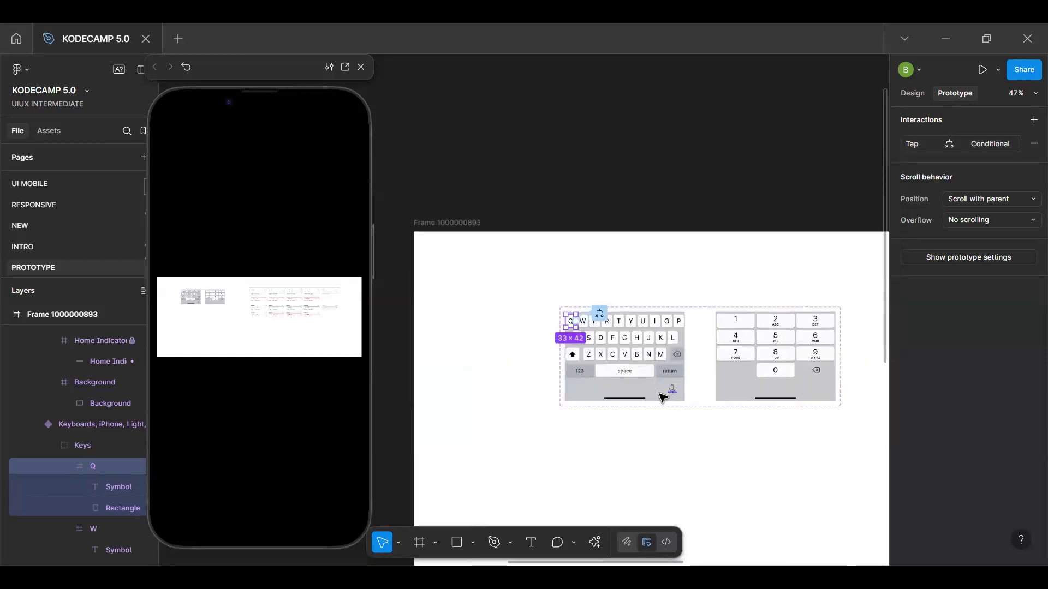
pyautogui.click(653, 390)
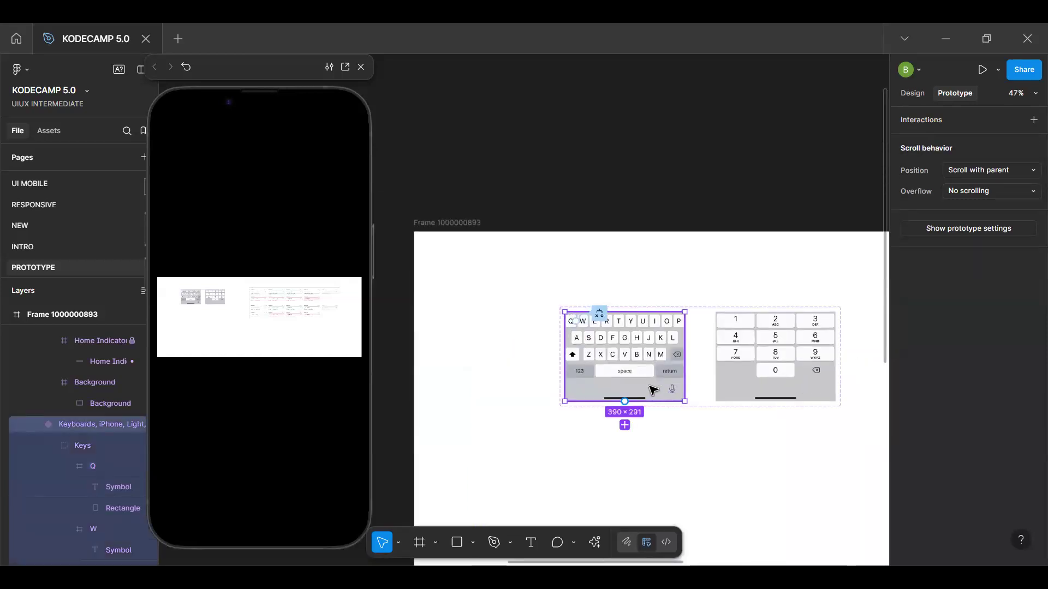
pyautogui.click(634, 201)
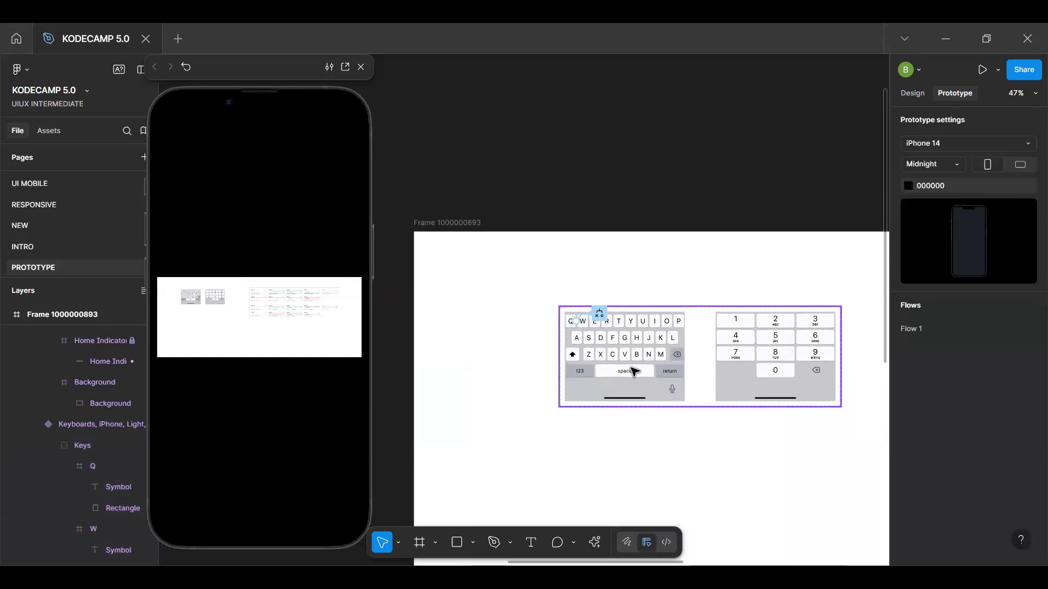
pyautogui.click(633, 371)
pyautogui.click(633, 371)
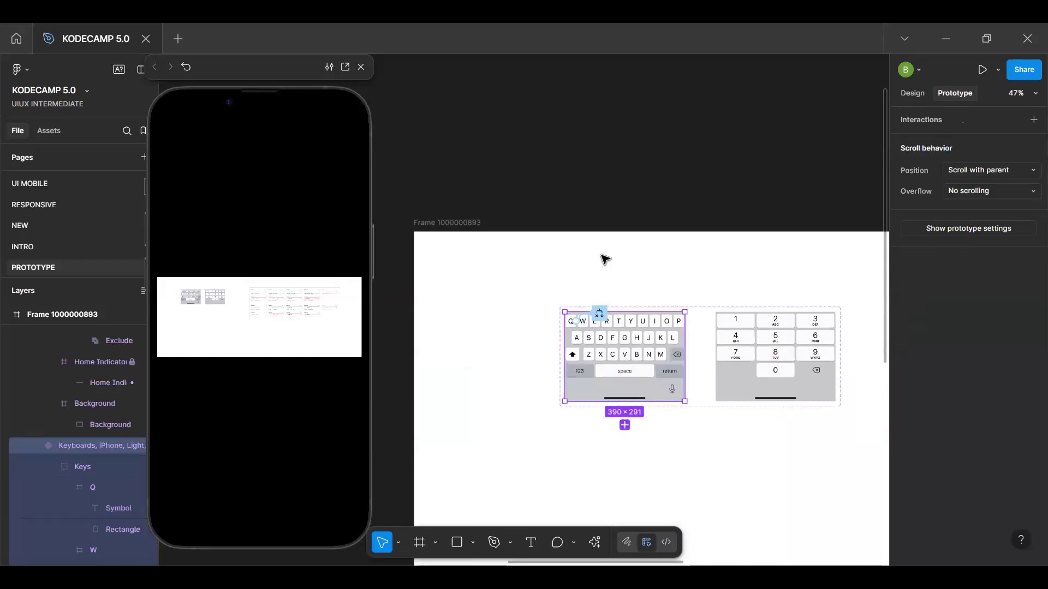
# Replace the keyboard on the Search screen with the copied letter keyboard component
pyautogui.click(498, 281)
pyautogui.moveTo(494, 294); pyautogui.dragTo(736, 239)
pyautogui.scroll(-5, 646, 275)
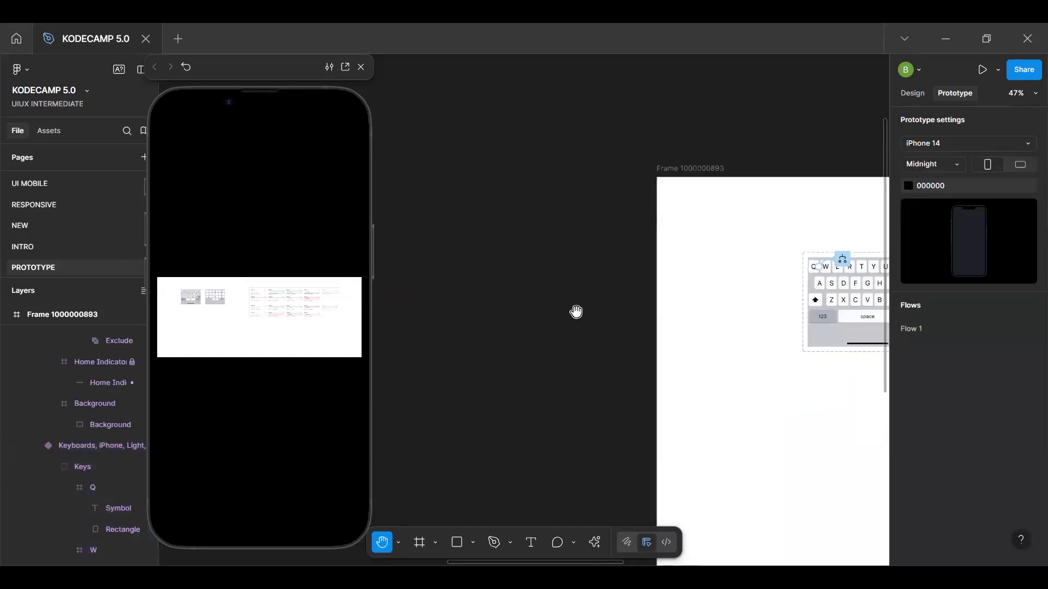
pyautogui.scroll(3, 713, 318)
pyautogui.scroll(3, 706, 370)
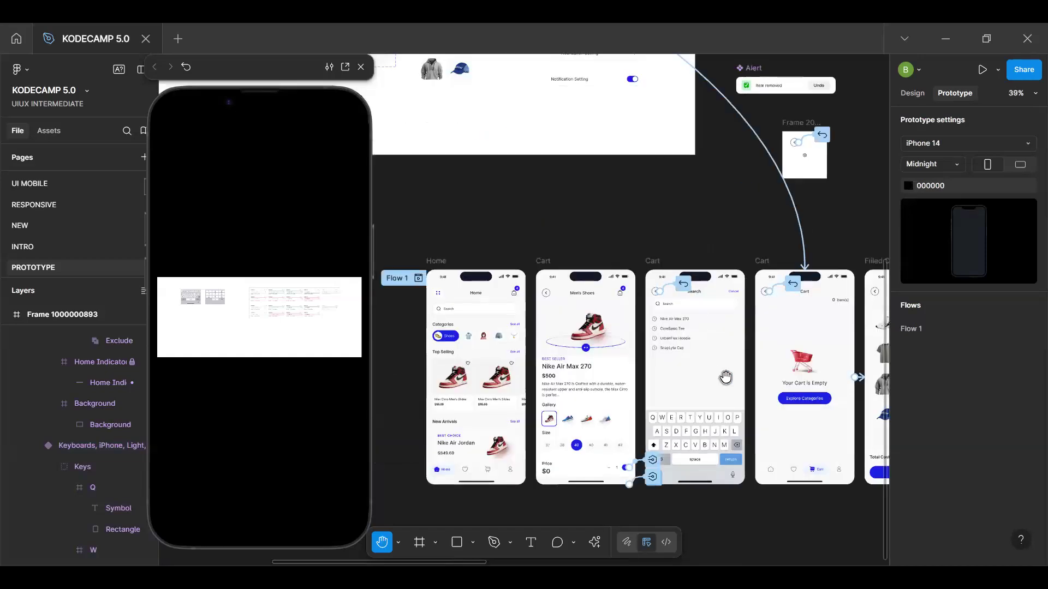
pyautogui.scroll(2, 721, 372)
pyautogui.scroll(2, 557, 380)
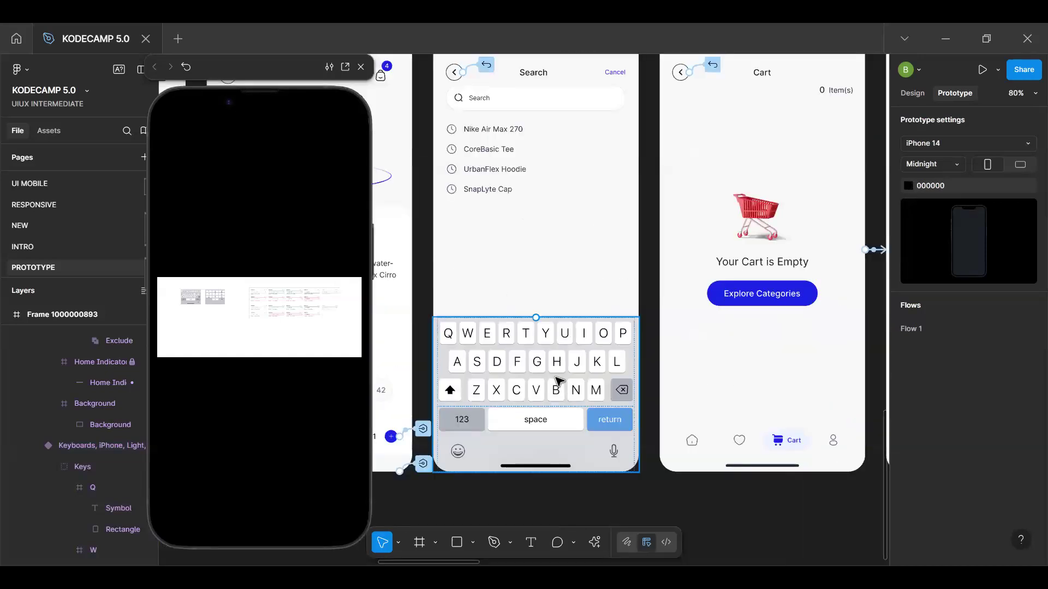
pyautogui.click(558, 380)
pyautogui.click(558, 368)
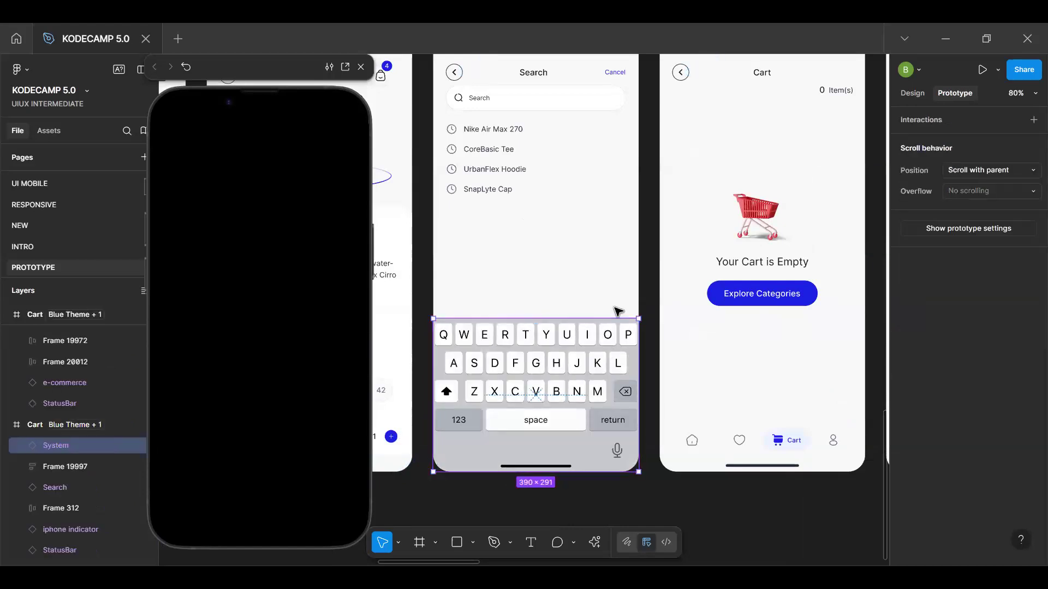
# Select the "Type something here..." placeholder text in all matching variants of the text input field component
pyautogui.scroll(-5, 678, 496)
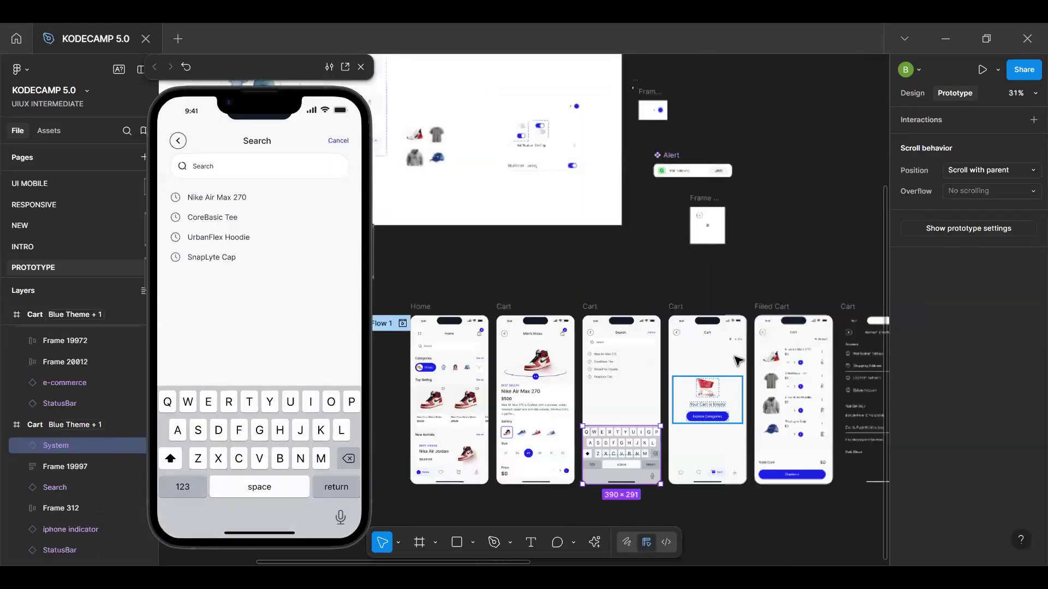
pyautogui.hscroll(10, 737, 361)
pyautogui.hscroll(4, 582, 186)
pyautogui.hscroll(5, 582, 185)
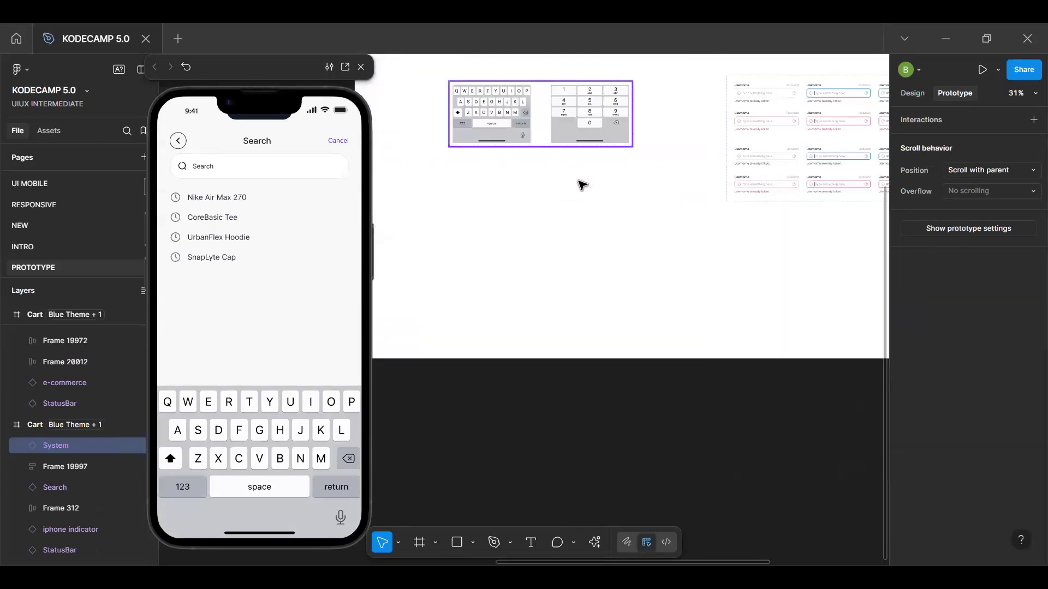
pyautogui.scroll(3, 776, 115)
pyautogui.scroll(1, 776, 115)
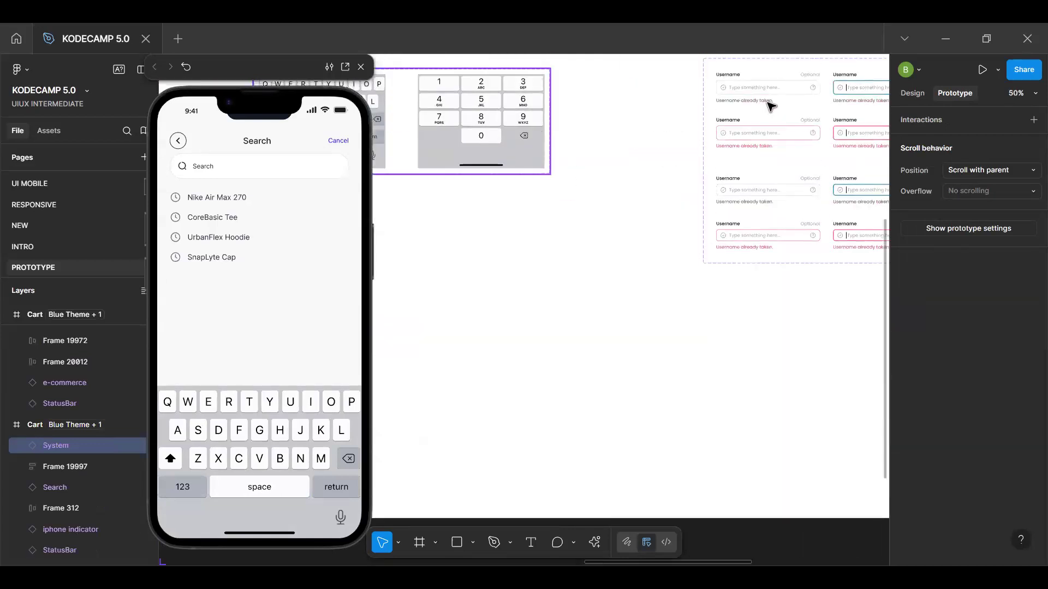
pyautogui.keyDown('ctrl'); pyautogui.click(768, 95); pyautogui.keyUp('ctrl')
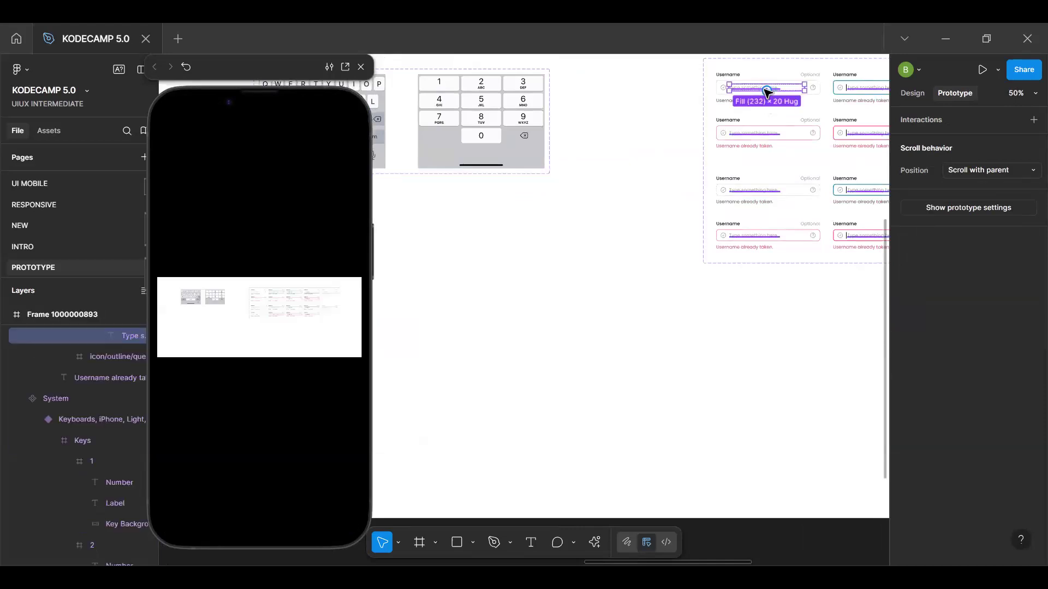
pyautogui.press('Escape')
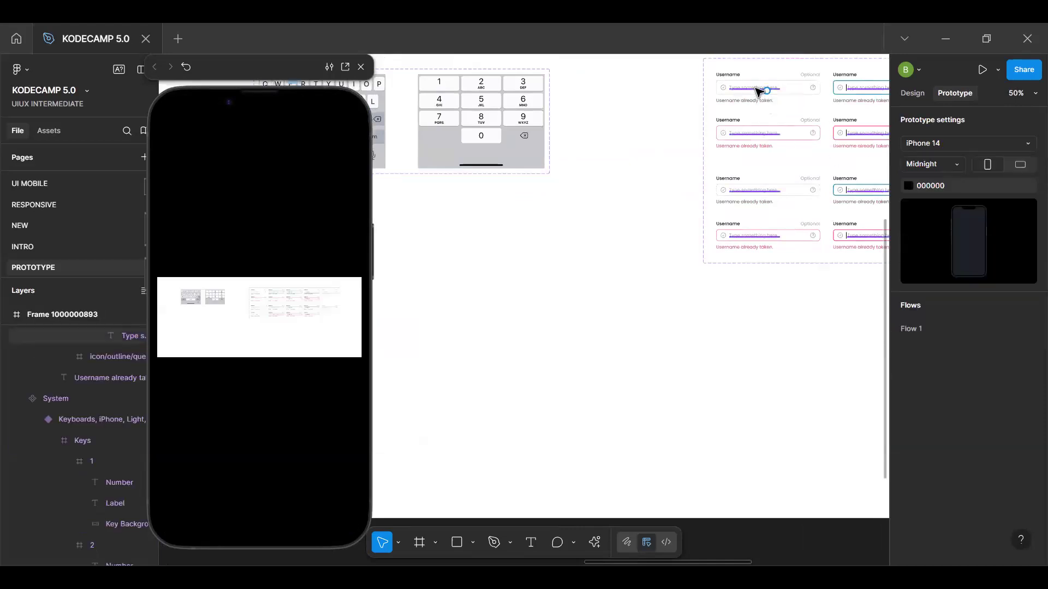
pyautogui.keyDown('ctrl'); pyautogui.click(759, 91); pyautogui.keyUp('ctrl')
pyautogui.hotkey('ctrl', 'alt', 'a')
pyautogui.press('space')
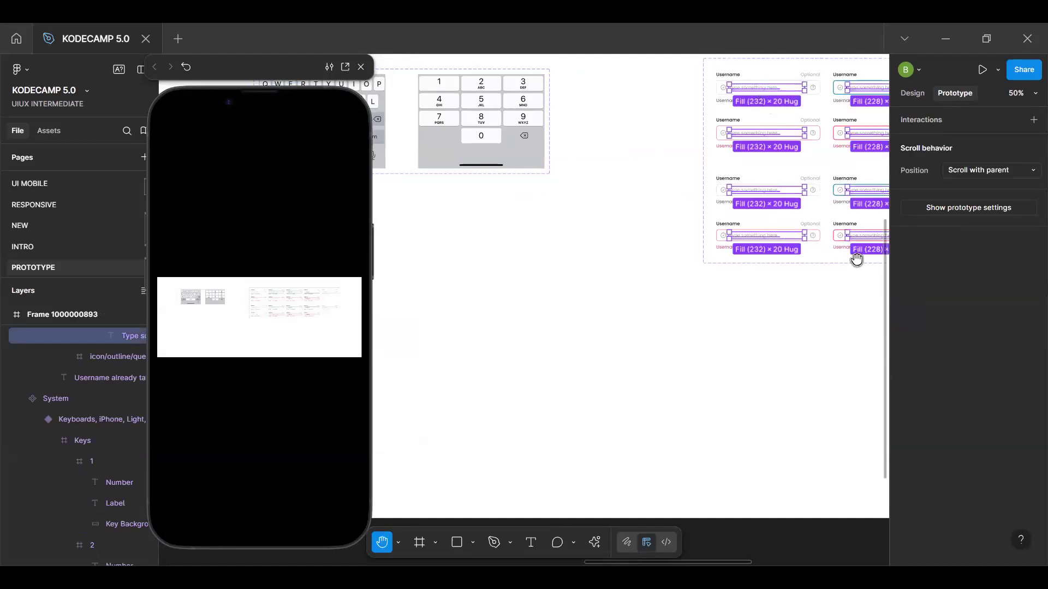
pyautogui.hscroll(7, 856, 259)
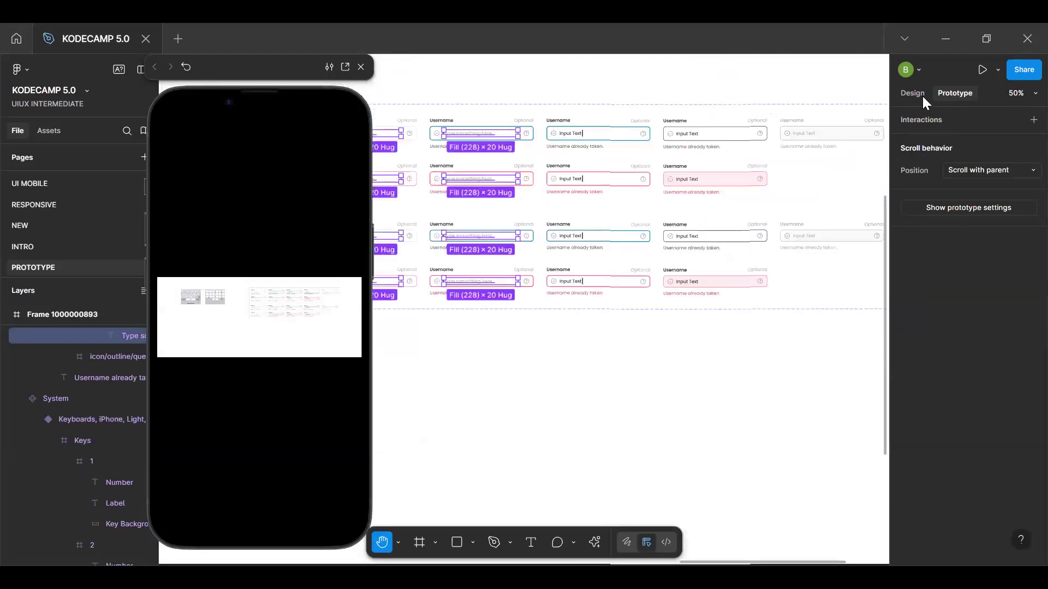
# Detach the selected placeholder texts from the Filler Text property and bind them to the HintText/Txt Input variable
pyautogui.click(912, 93)
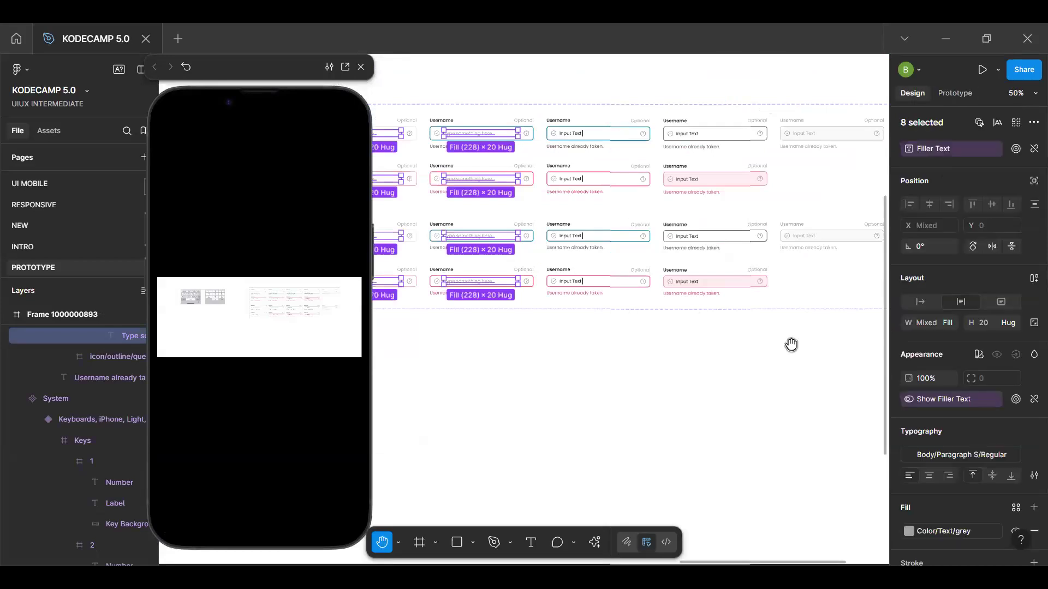
pyautogui.hscroll(-2, 790, 346)
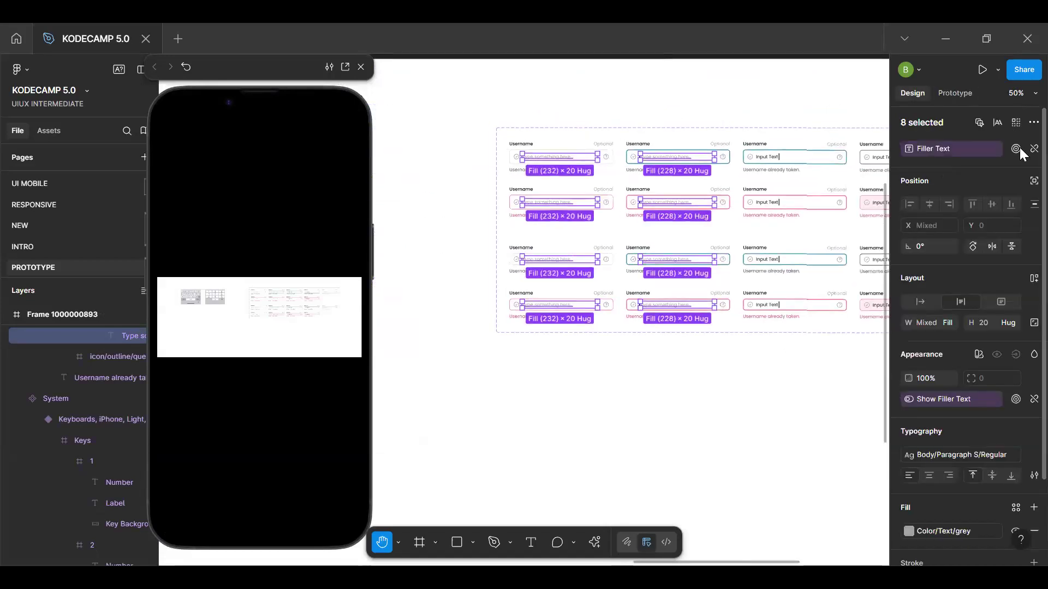
pyautogui.click(1033, 148)
pyautogui.click(1024, 150)
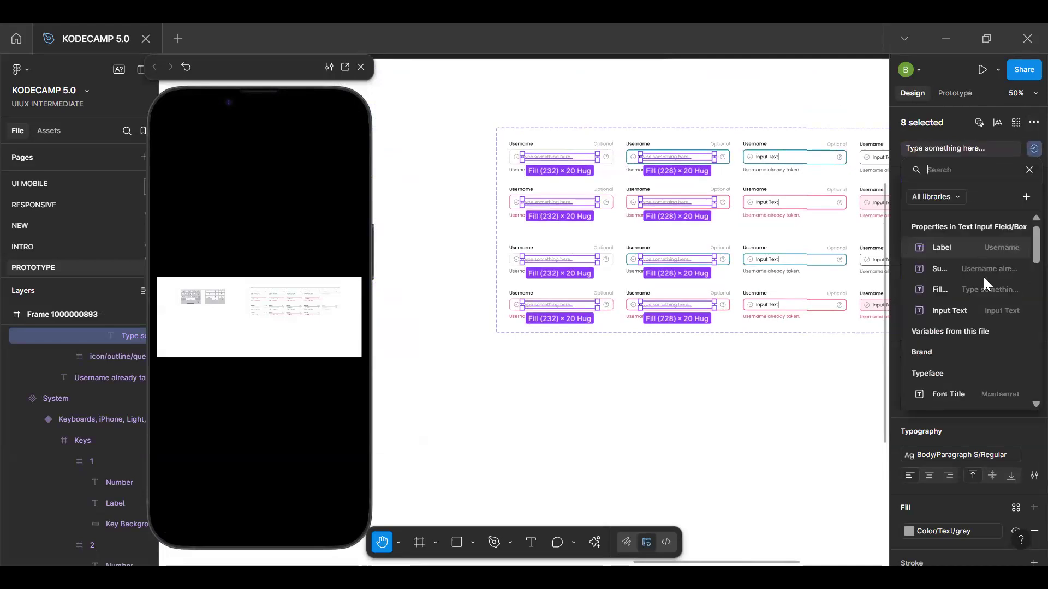
pyautogui.scroll(-1, 973, 389)
pyautogui.write('T')
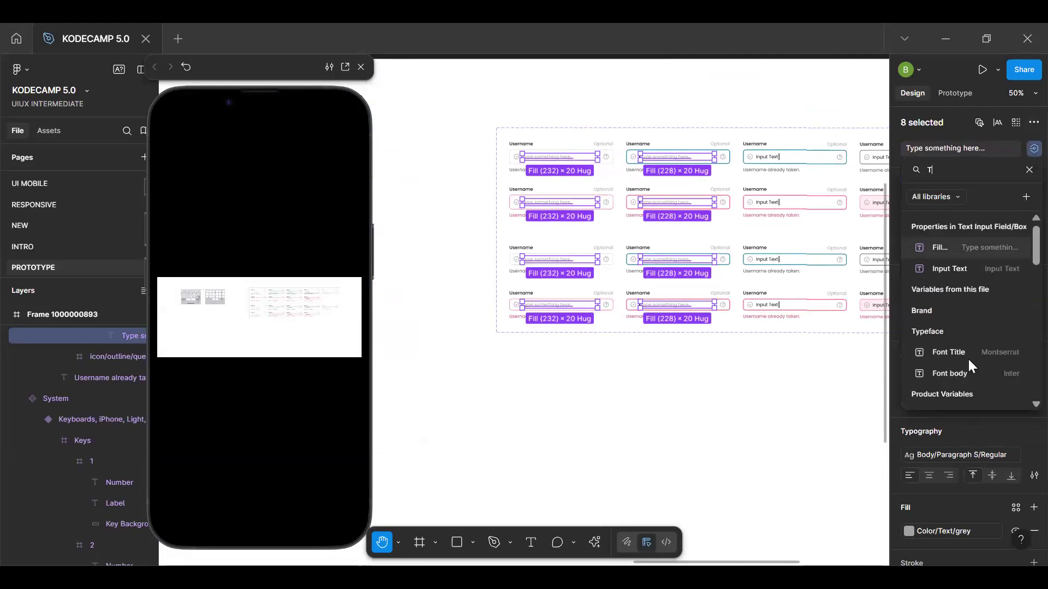
pyautogui.write('XT')
pyautogui.click(956, 247)
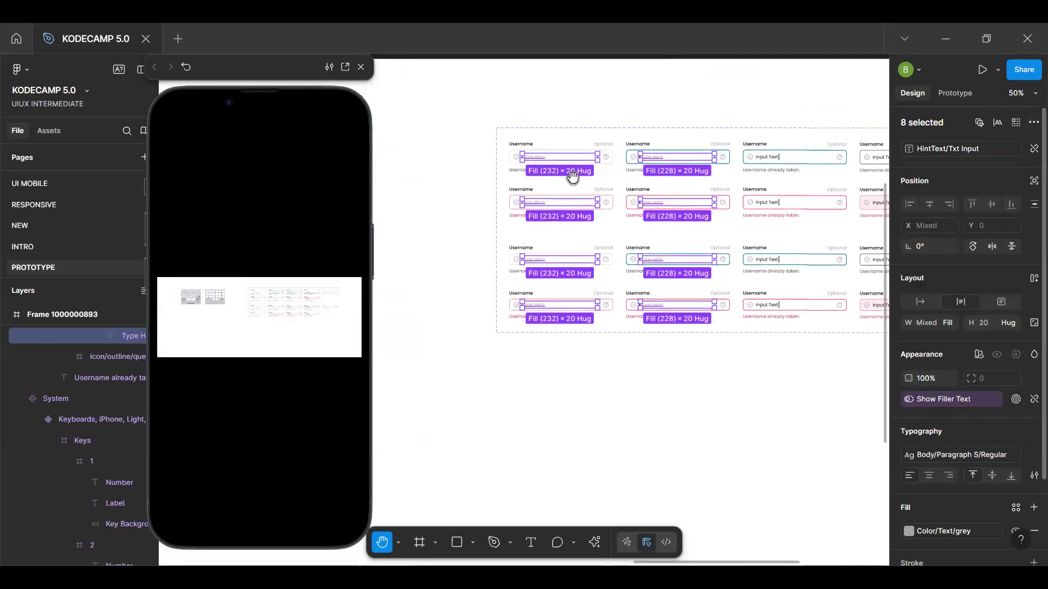
# Copy the text input field variant with size M, Destructive No and Default state
pyautogui.scroll(5, 550, 160)
pyautogui.moveTo(505, 154); pyautogui.dragTo(624, 210)
pyautogui.scroll(-10, 623, 211)
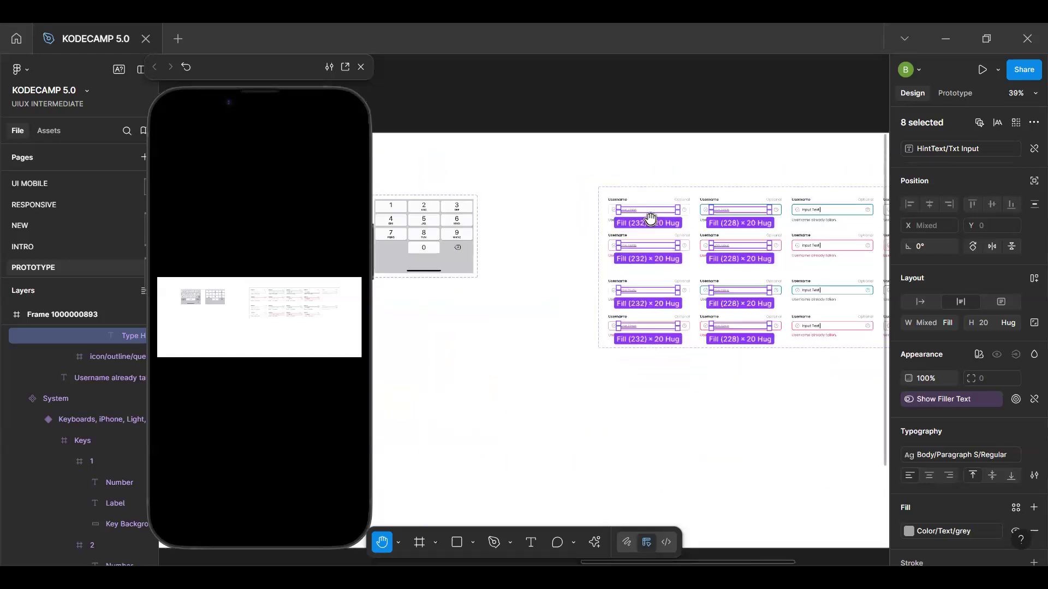
pyautogui.press('v')
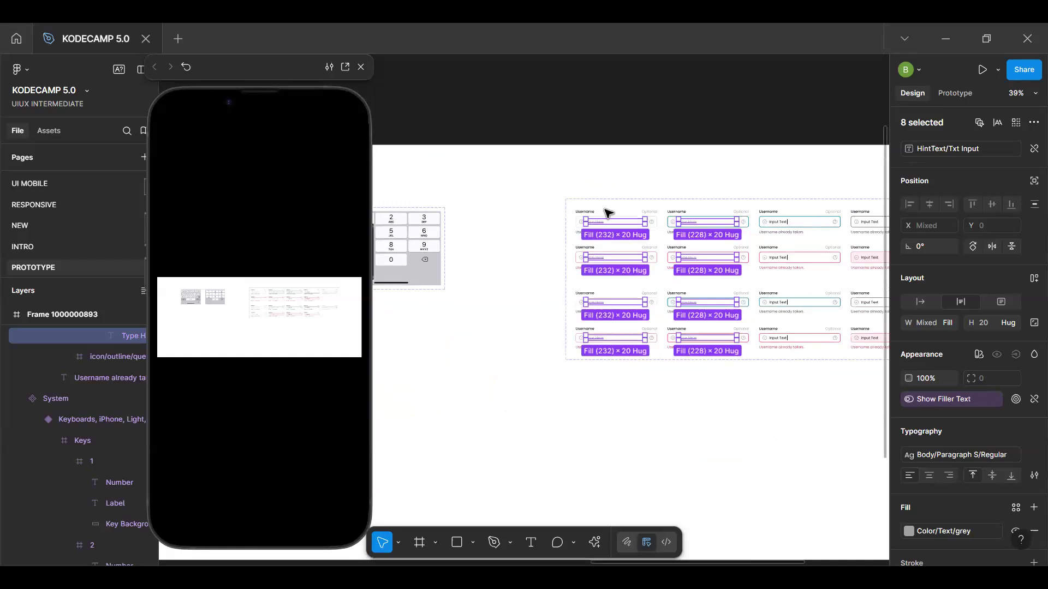
pyautogui.press('Escape')
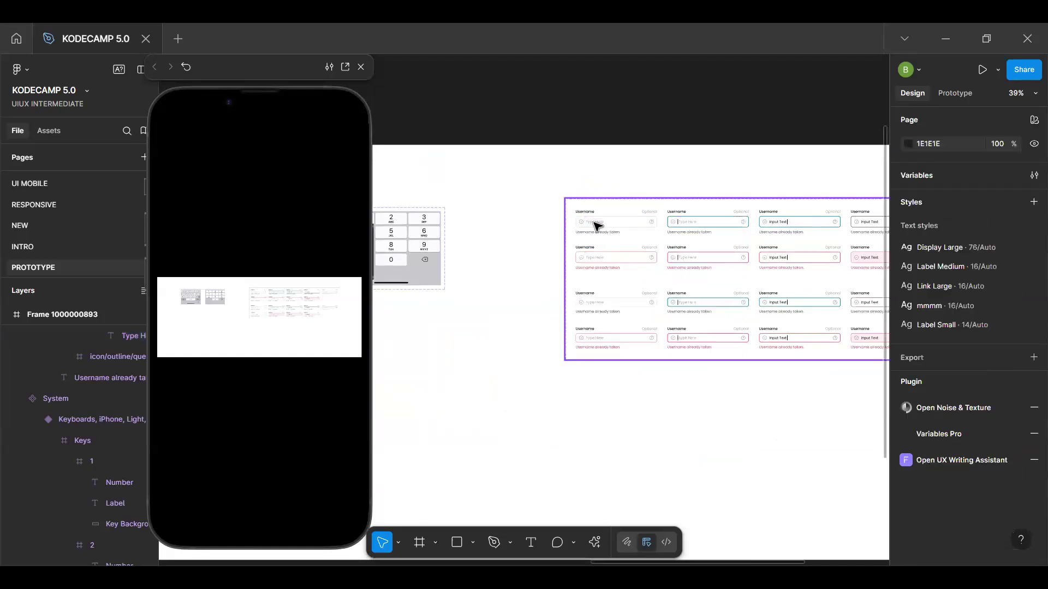
pyautogui.click(598, 226)
pyautogui.press('Escape')
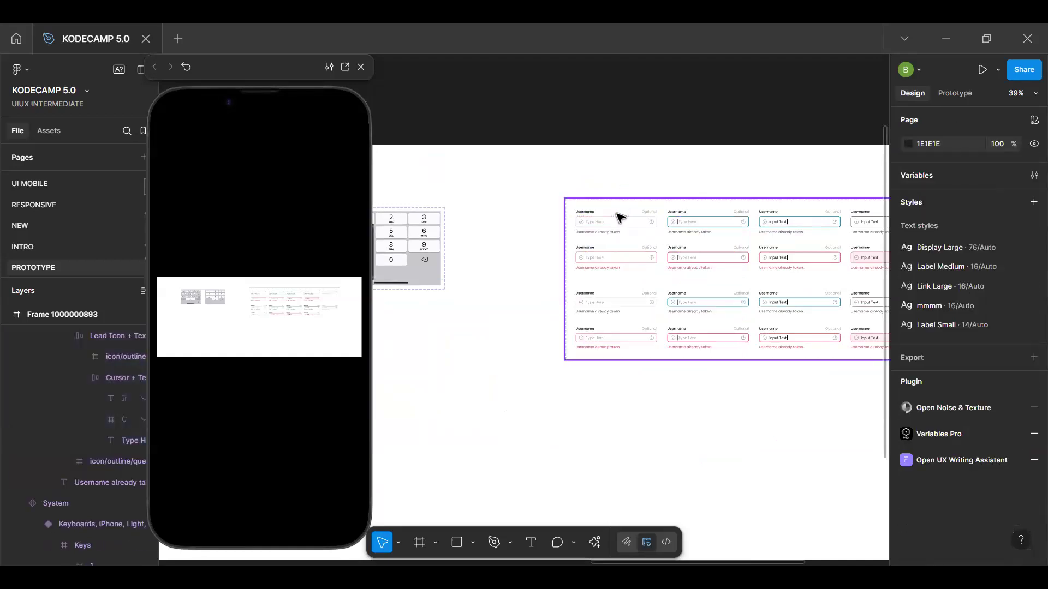
pyautogui.click(621, 218)
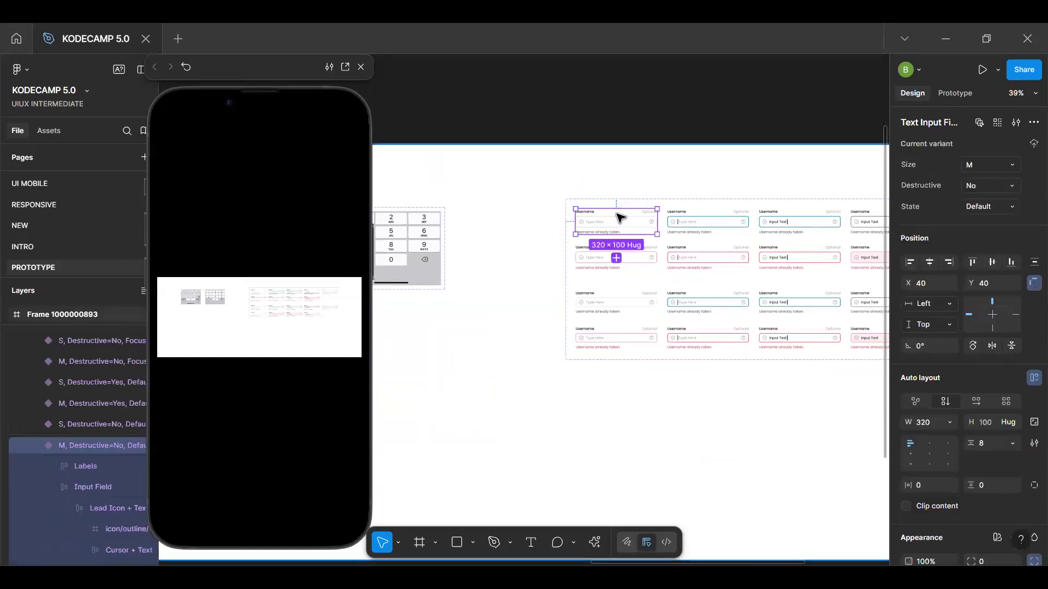
pyautogui.click(544, 137)
# Duplicate the Search screen and delete the recent searches list from the first of the two screens
pyautogui.press('space')
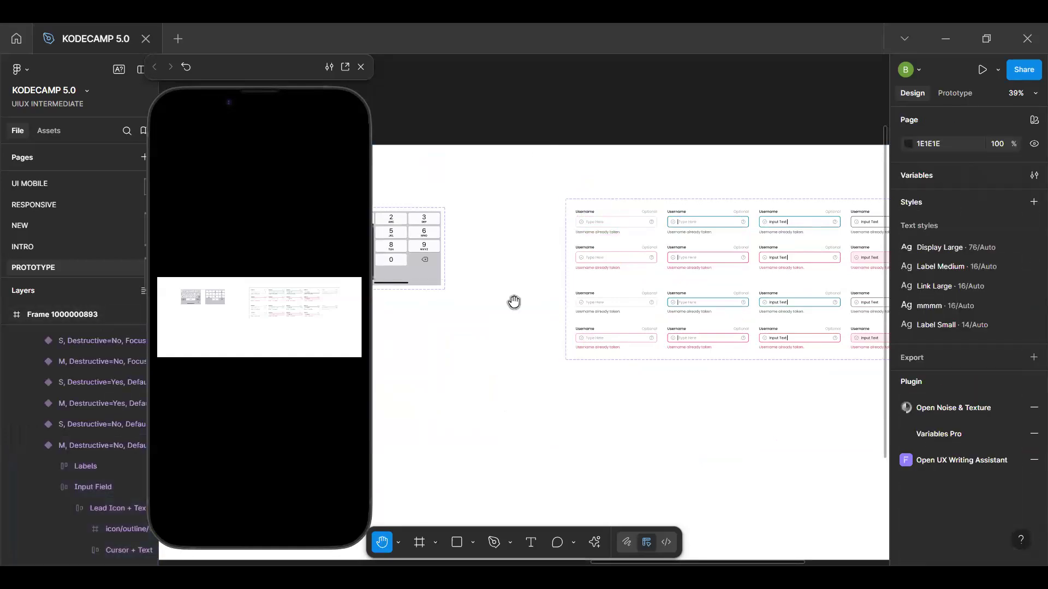
pyautogui.moveTo(514, 303); pyautogui.dragTo(816, 320)
pyautogui.scroll(-5, 816, 320)
pyautogui.moveTo(550, 395); pyautogui.dragTo(748, 358)
pyautogui.scroll(8, 748, 358)
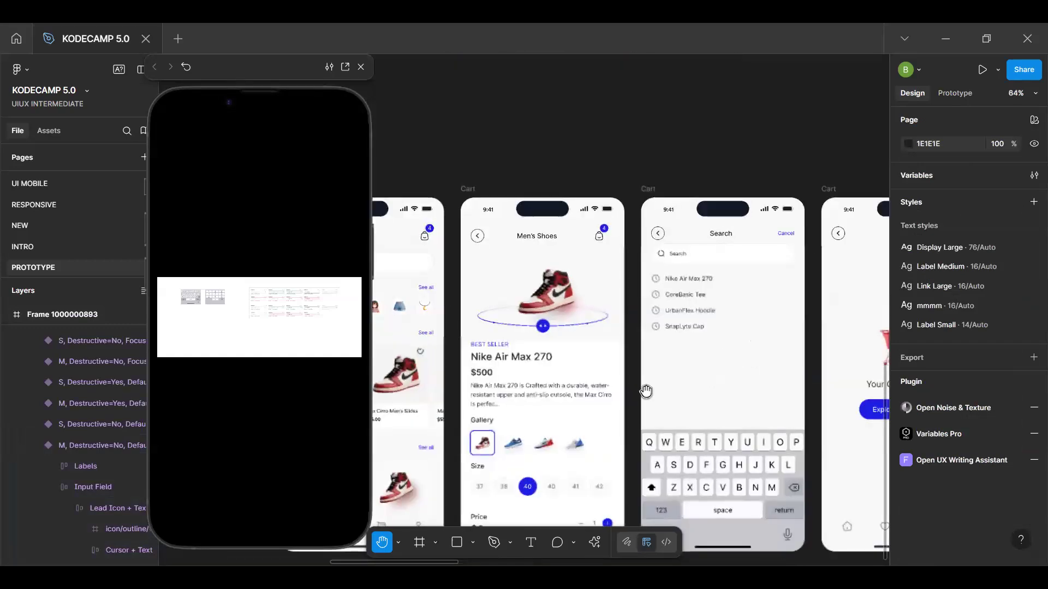
pyautogui.moveTo(646, 391); pyautogui.dragTo(562, 433)
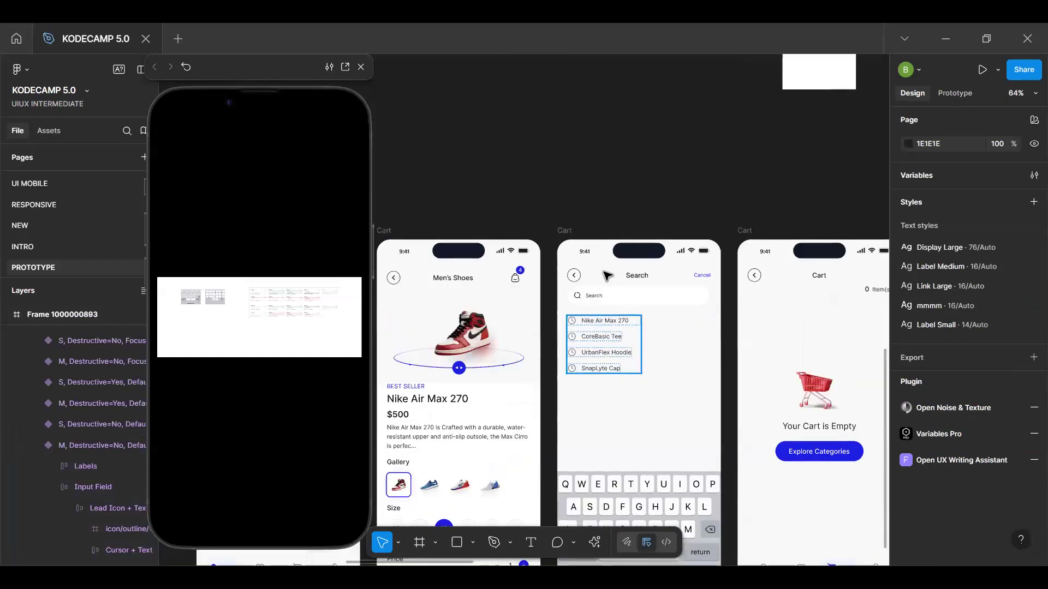
pyautogui.click(565, 231)
pyautogui.press('f')
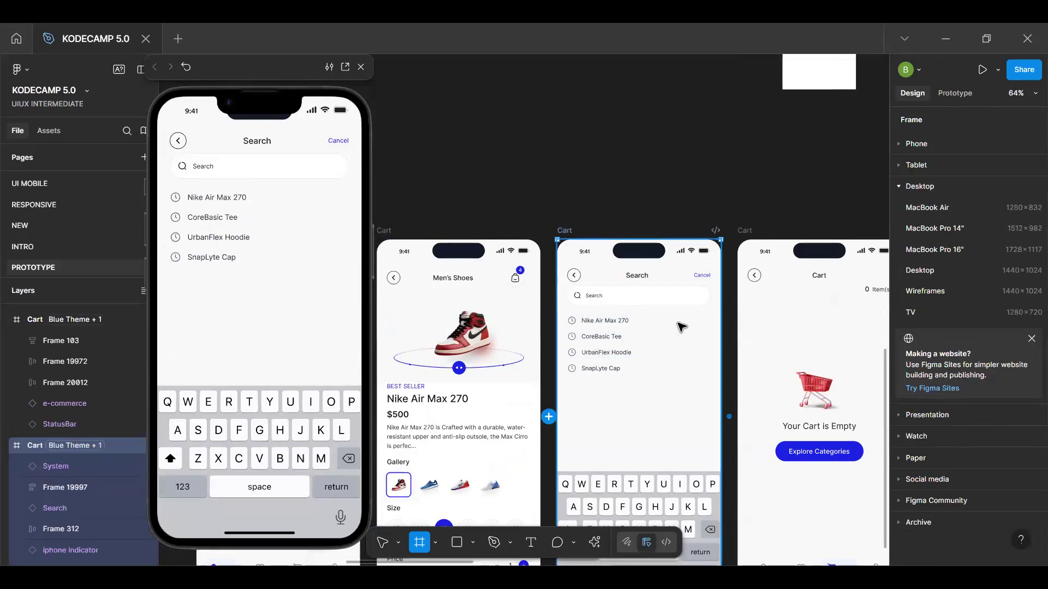
pyautogui.press('Escape')
pyautogui.scroll(-2, 679, 323)
pyautogui.click(633, 280)
pyautogui.press('Delete')
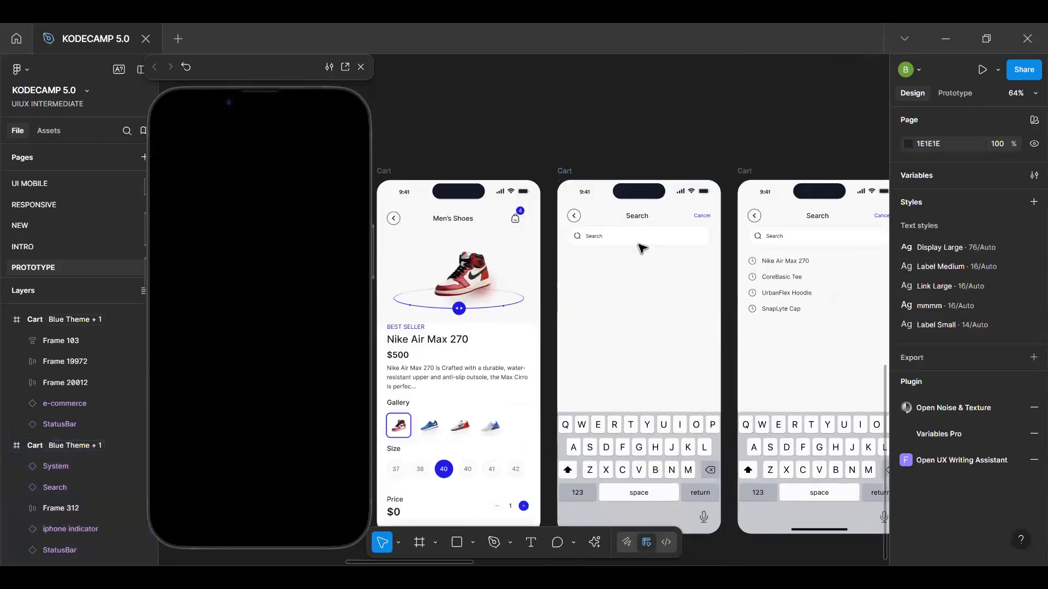
# Replace the search bar on the screen without recent searches with the copied text input field and move it down to Y 117
pyautogui.click(638, 242)
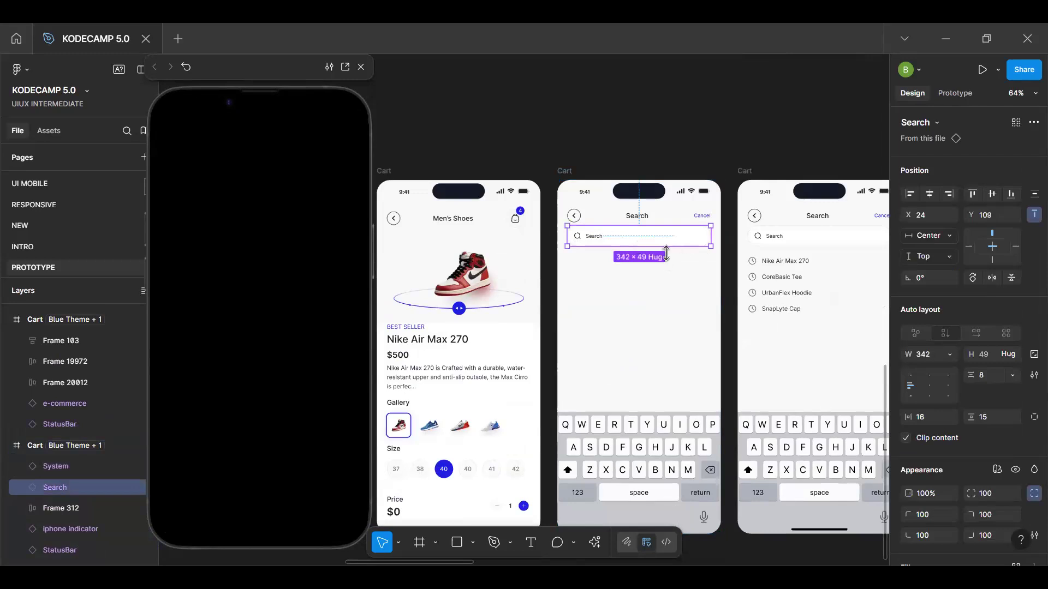
pyautogui.hotkey('ctrl', 'shift', 'r')
pyautogui.scroll(4, 652, 252)
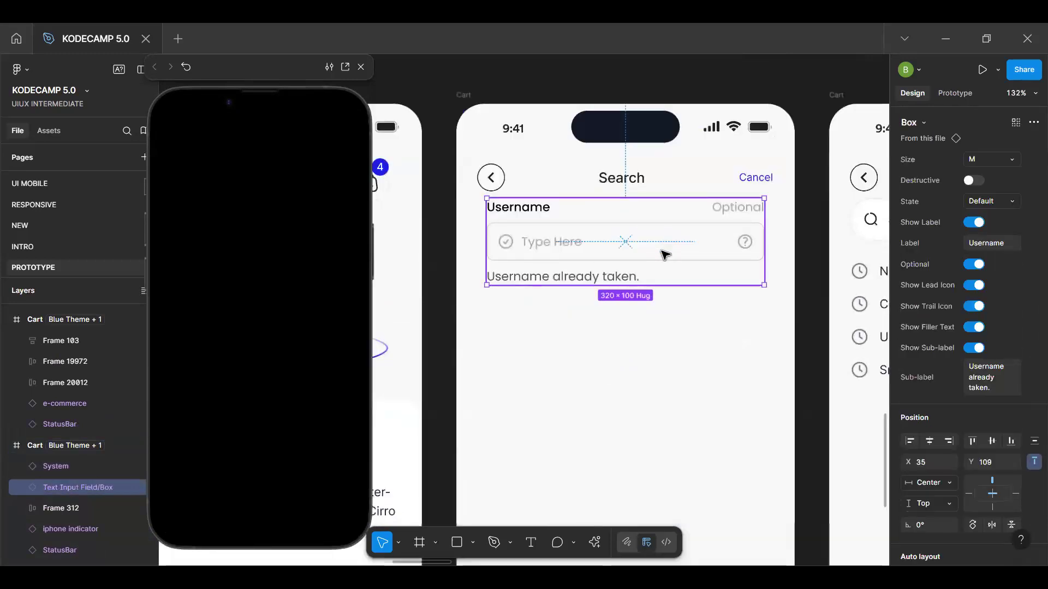
pyautogui.moveTo(665, 251); pyautogui.dragTo(665, 257)
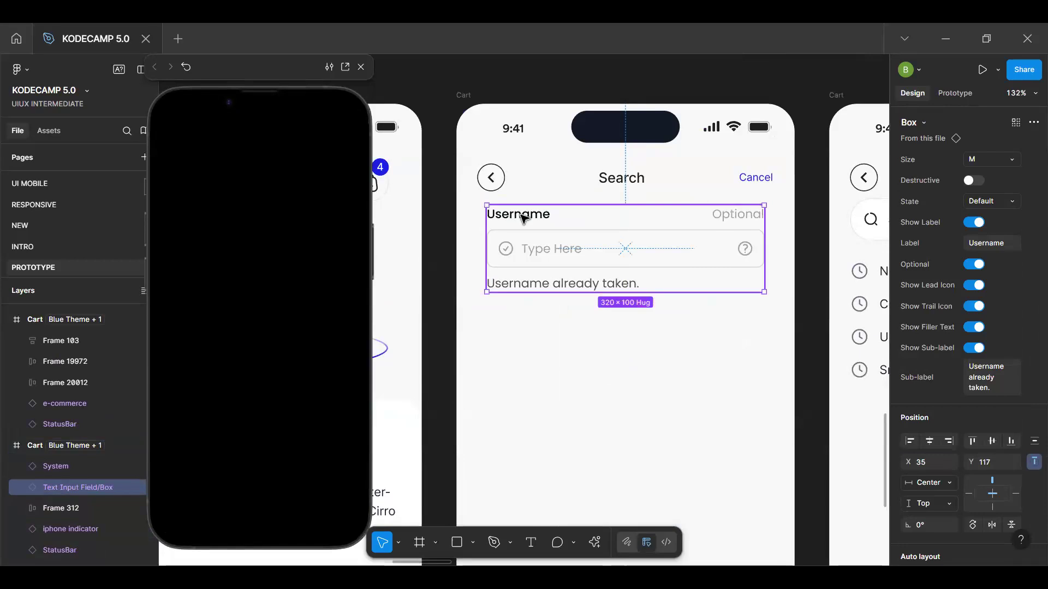
pyautogui.scroll(-5, 526, 307)
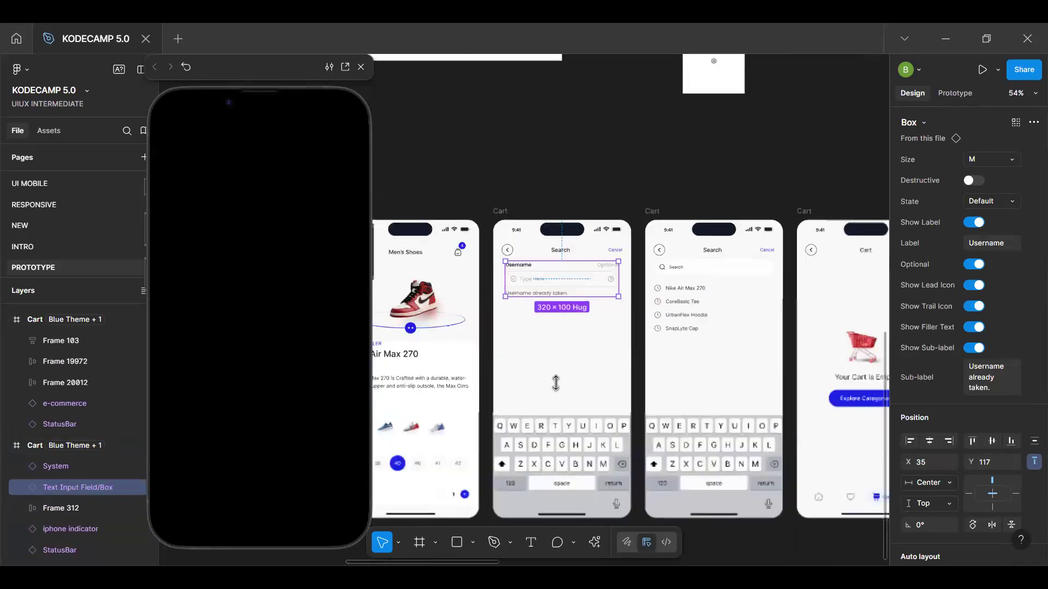
pyautogui.press('Escape')
pyautogui.scroll(4, 573, 285)
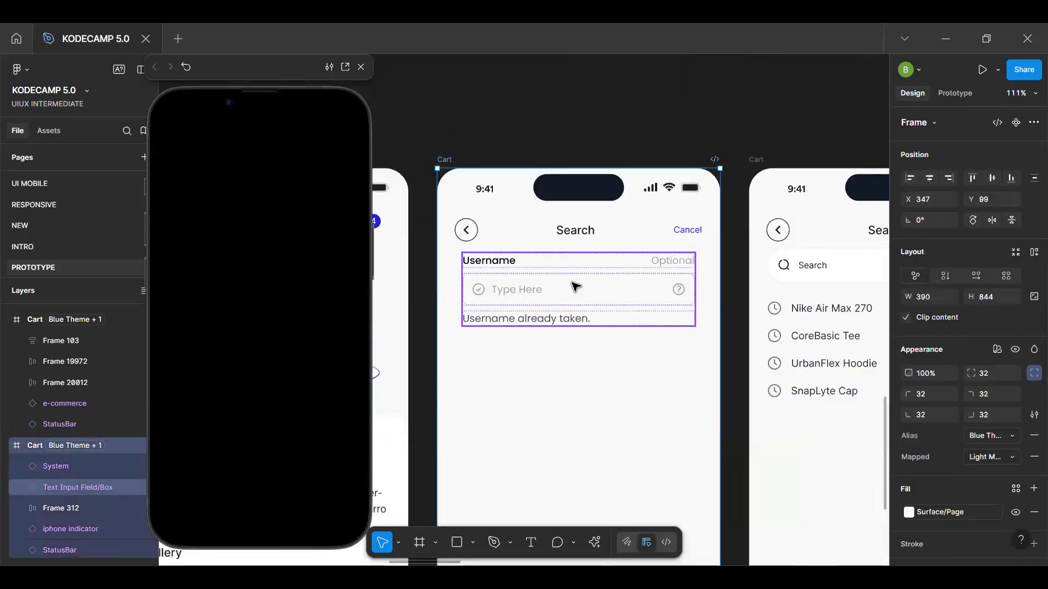
# Move the keyboard off the Search screen without recent searches onto the canvas below the screens and check its Q key's interaction
pyautogui.click(576, 286)
pyautogui.scroll(-4, 576, 286)
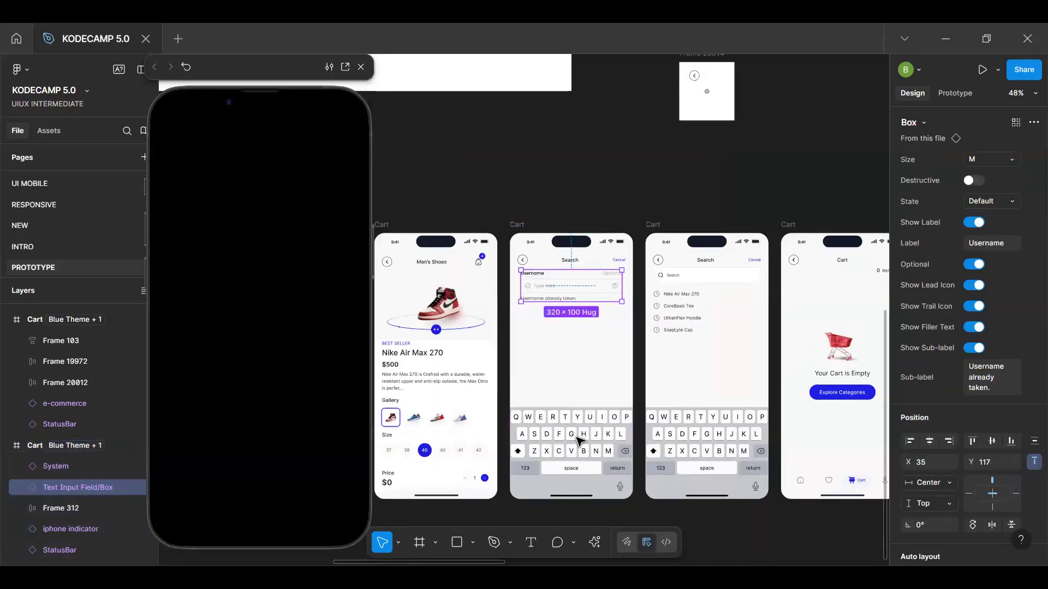
pyautogui.click(580, 441)
pyautogui.scroll(-5, 580, 441)
pyautogui.moveTo(577, 444); pyautogui.dragTo(617, 484)
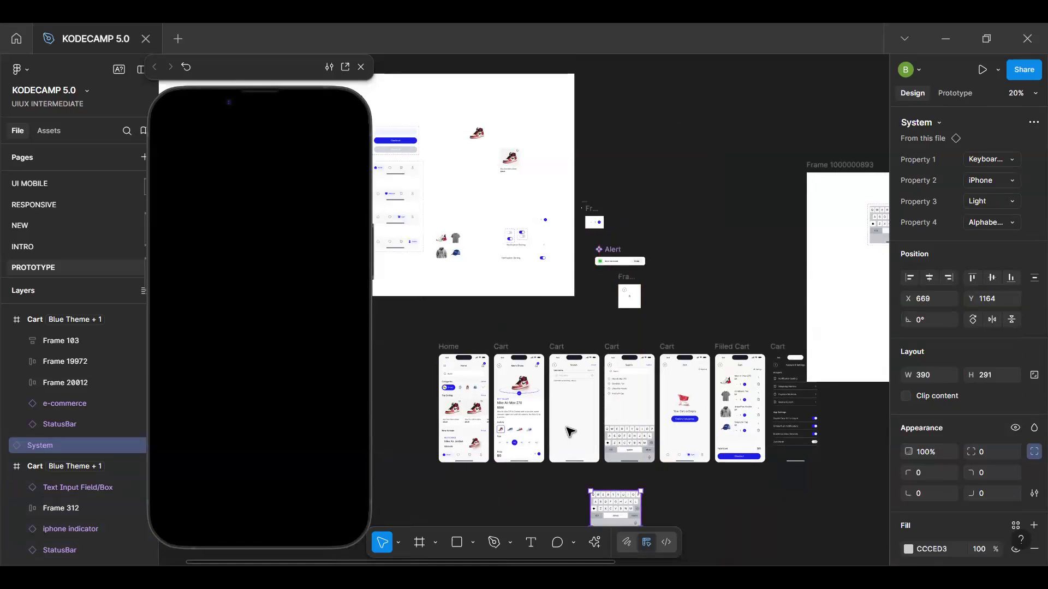
pyautogui.hotkey('shift', 'e')
pyautogui.scroll(8, 595, 503)
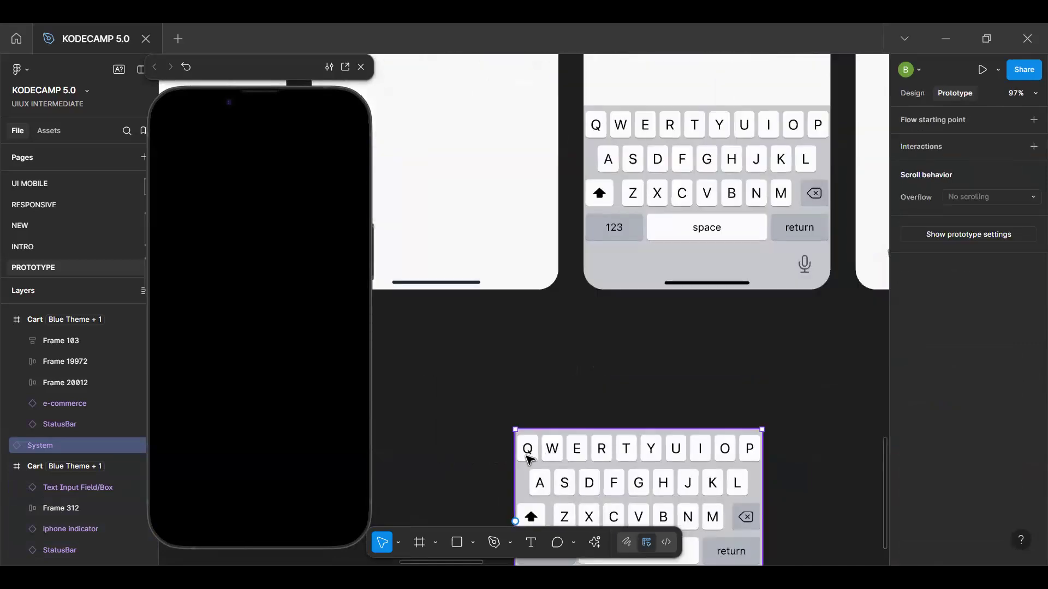
pyautogui.doubleClick(528, 459)
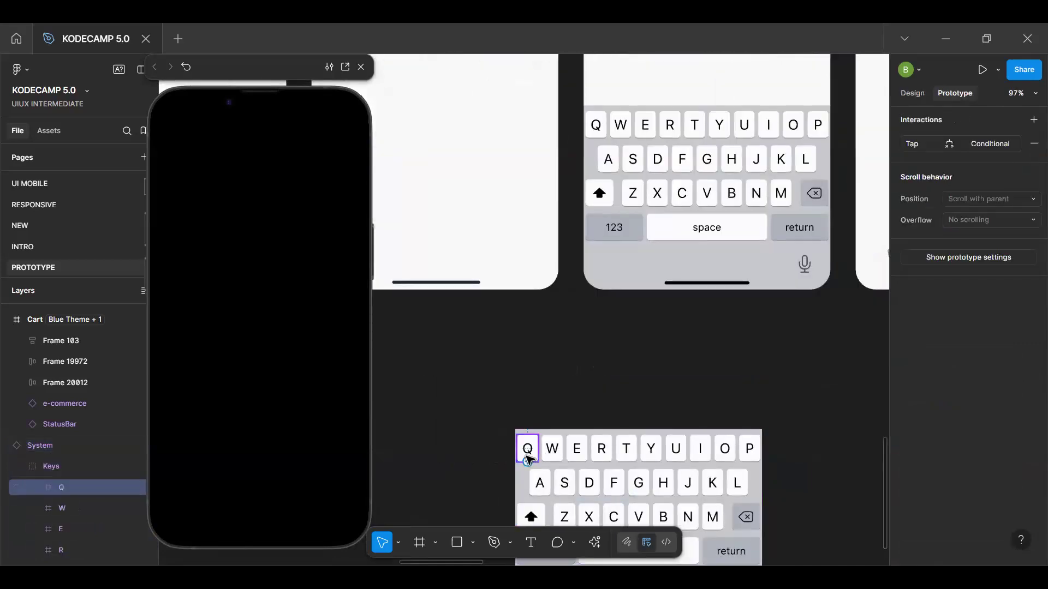
pyautogui.hotkey('shift', 'e')
pyautogui.scroll(-6, 569, 441)
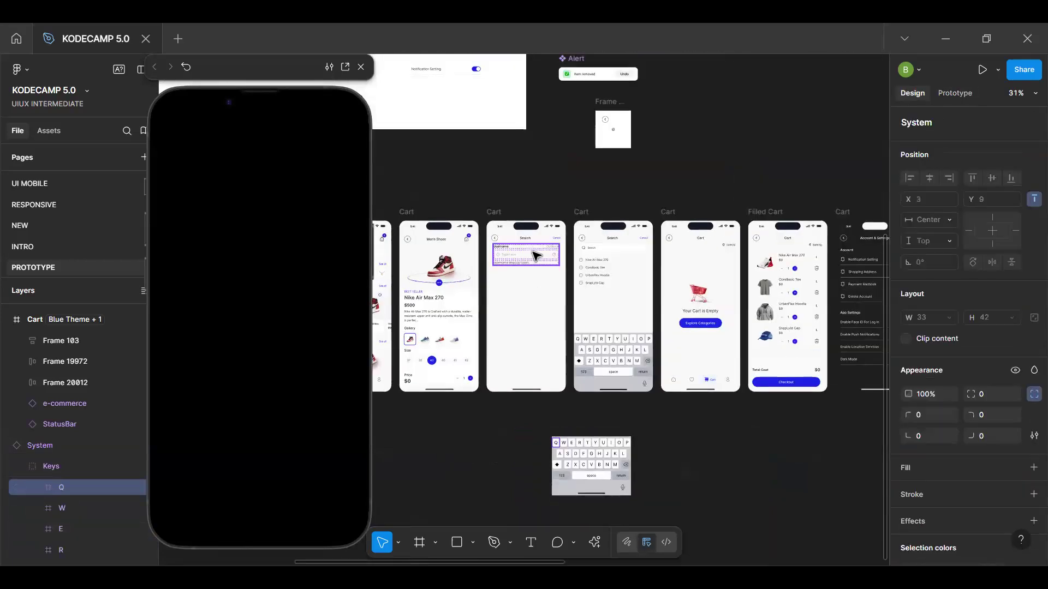
pyautogui.scroll(3, 535, 255)
pyautogui.doubleClick(534, 253)
pyautogui.click(950, 91)
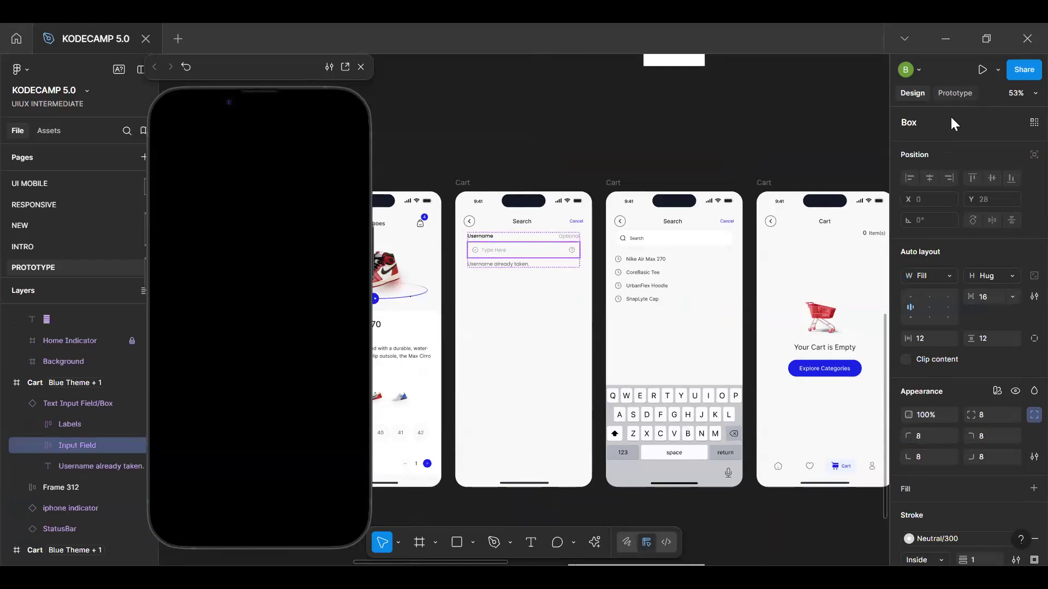
pyautogui.click(1022, 125)
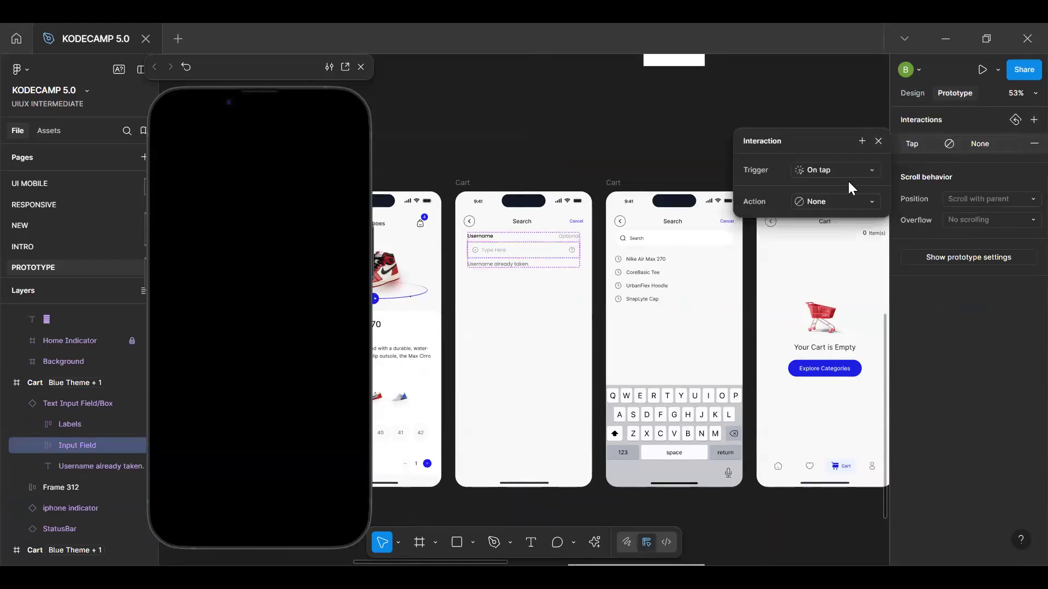
pyautogui.click(827, 200)
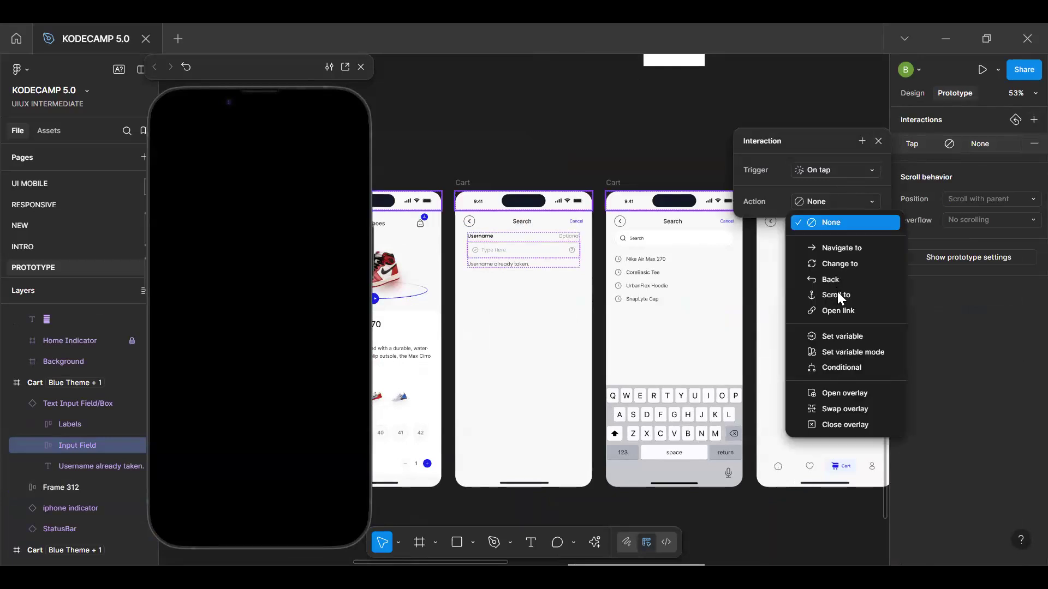
pyautogui.click(844, 393)
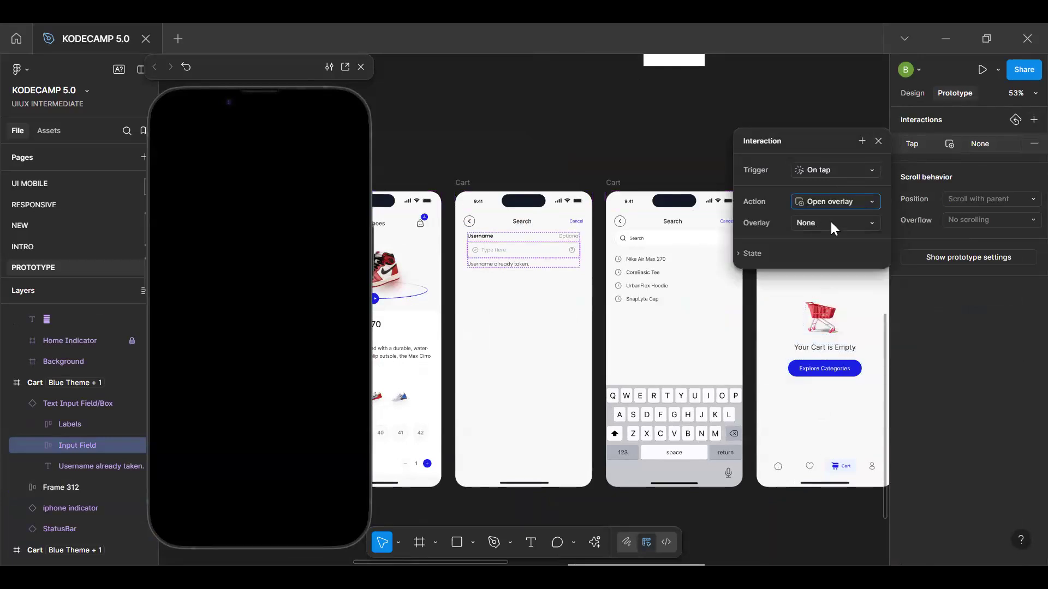
pyautogui.click(830, 223)
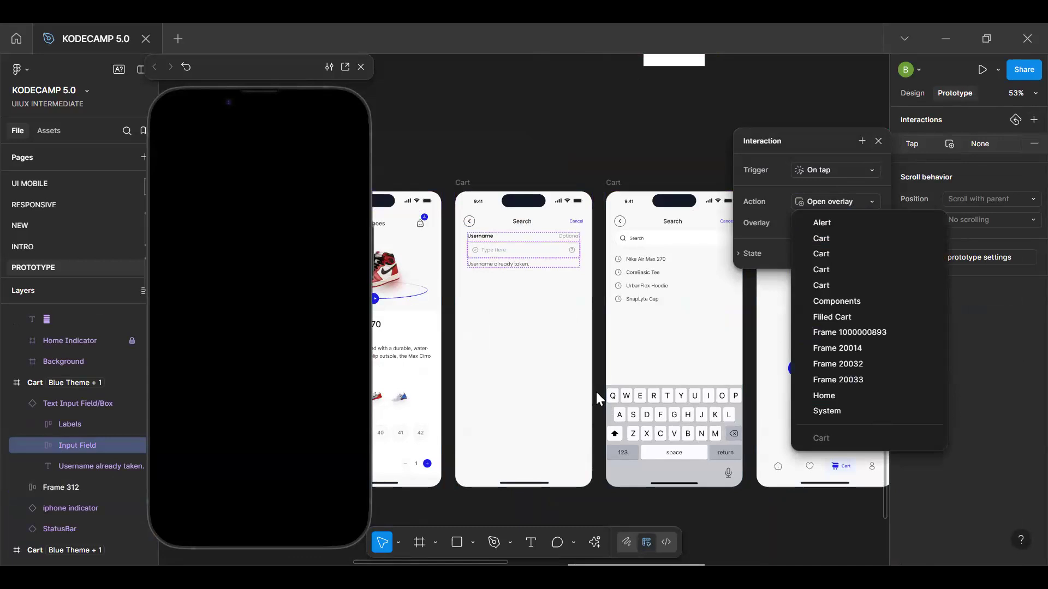
pyautogui.click(836, 300)
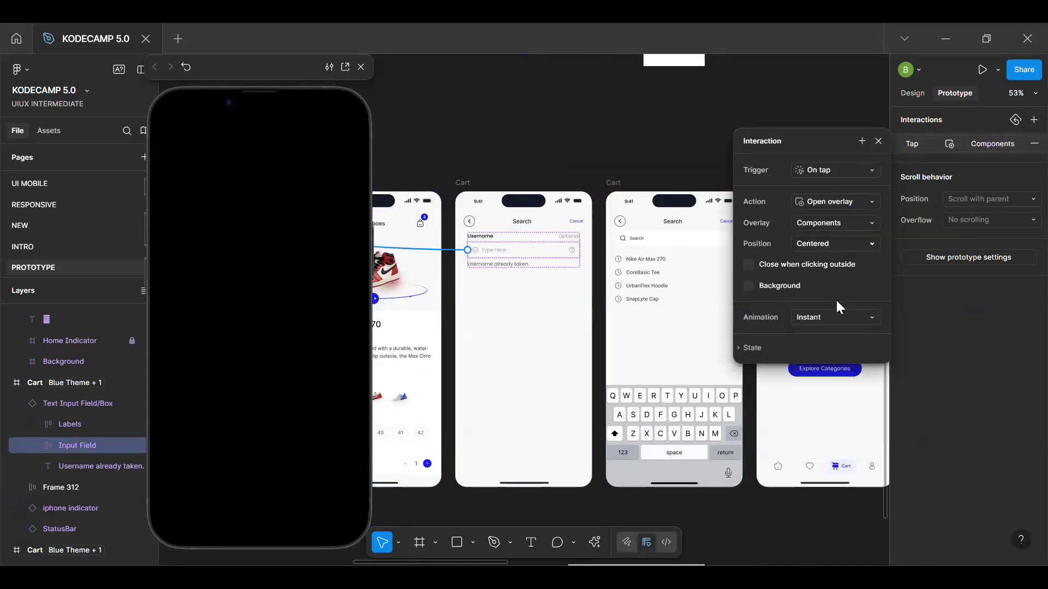
pyautogui.click(450, 251)
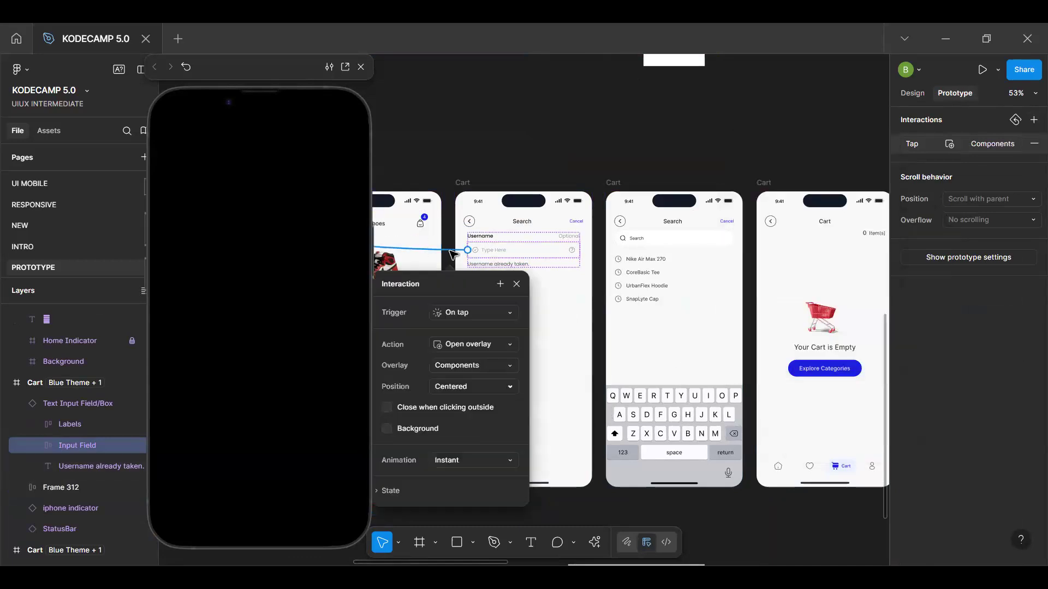
pyautogui.press('Delete')
# Examine the main component of the keyboard placed on the canvas and return to the instance
pyautogui.scroll(-6, 557, 369)
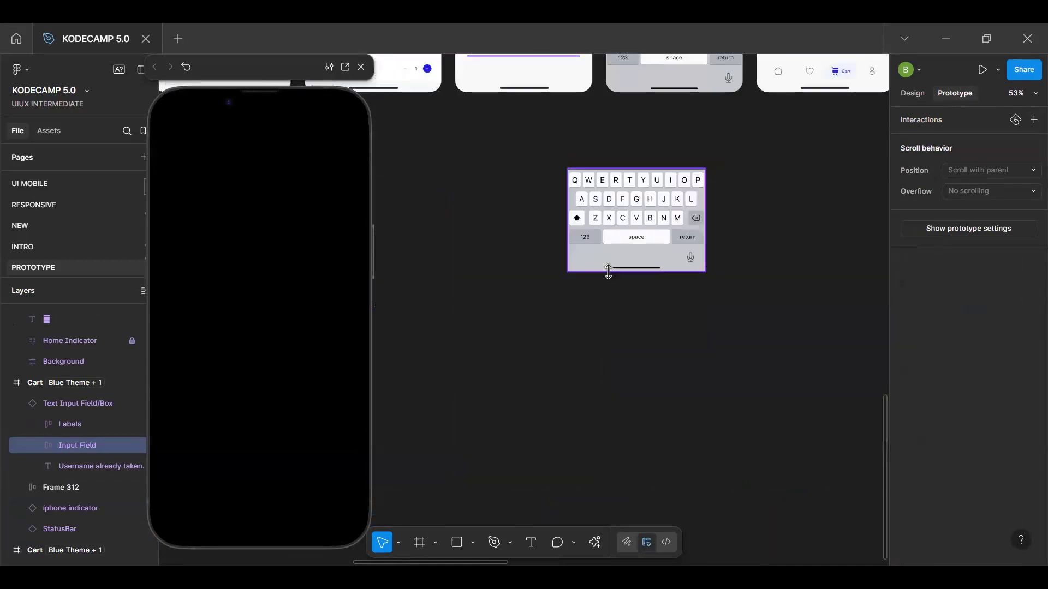
pyautogui.click(606, 265)
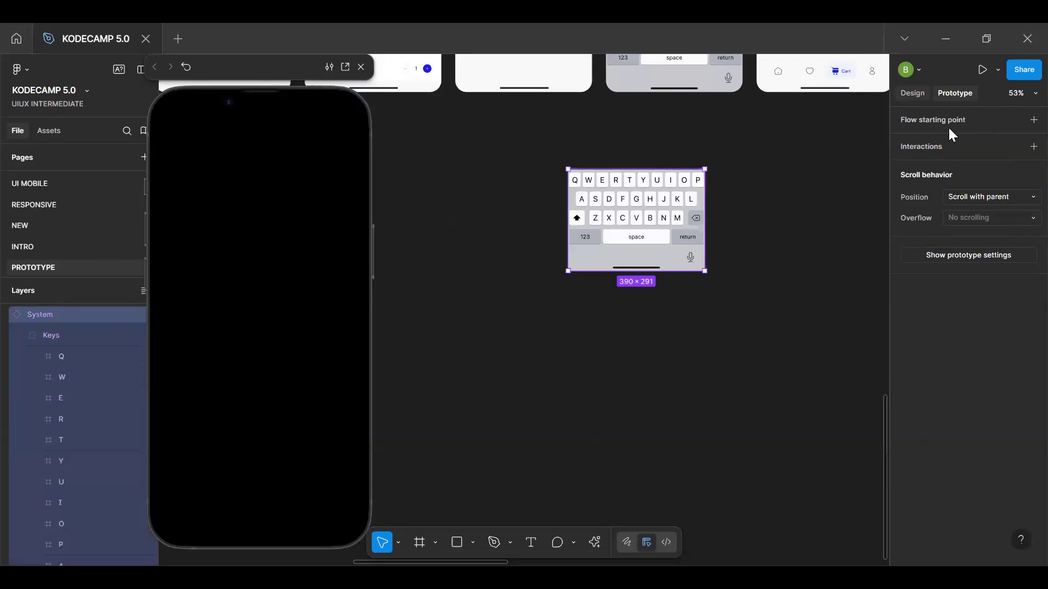
pyautogui.click(929, 138)
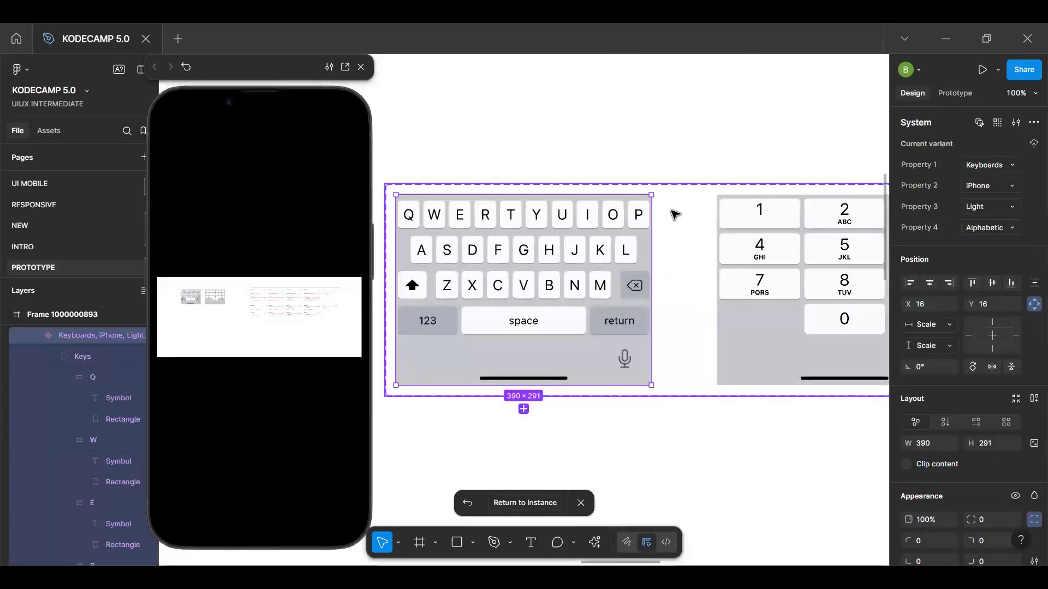
pyautogui.press('Escape')
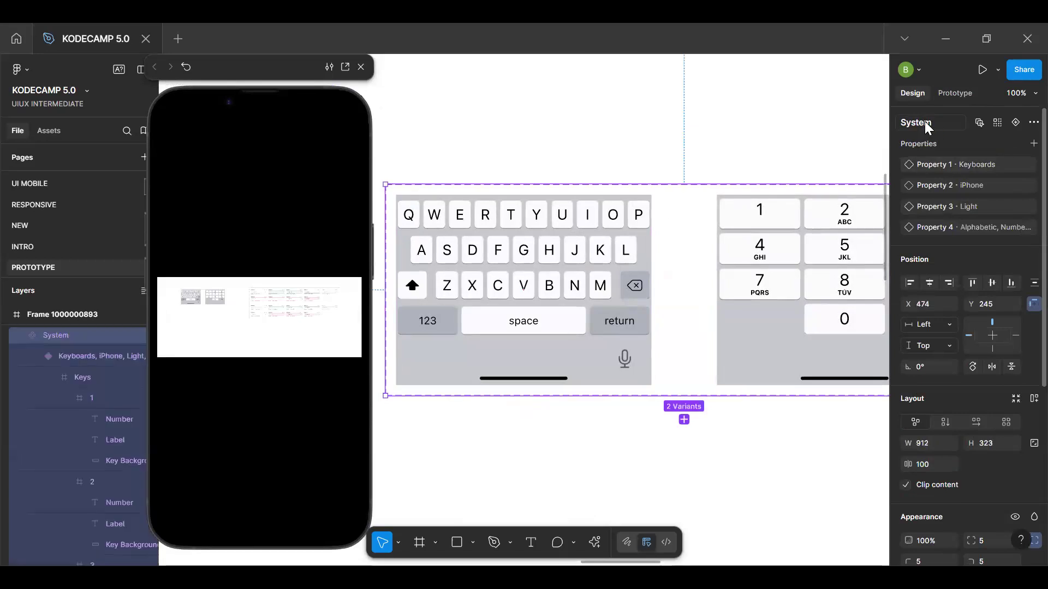
pyautogui.click(587, 288)
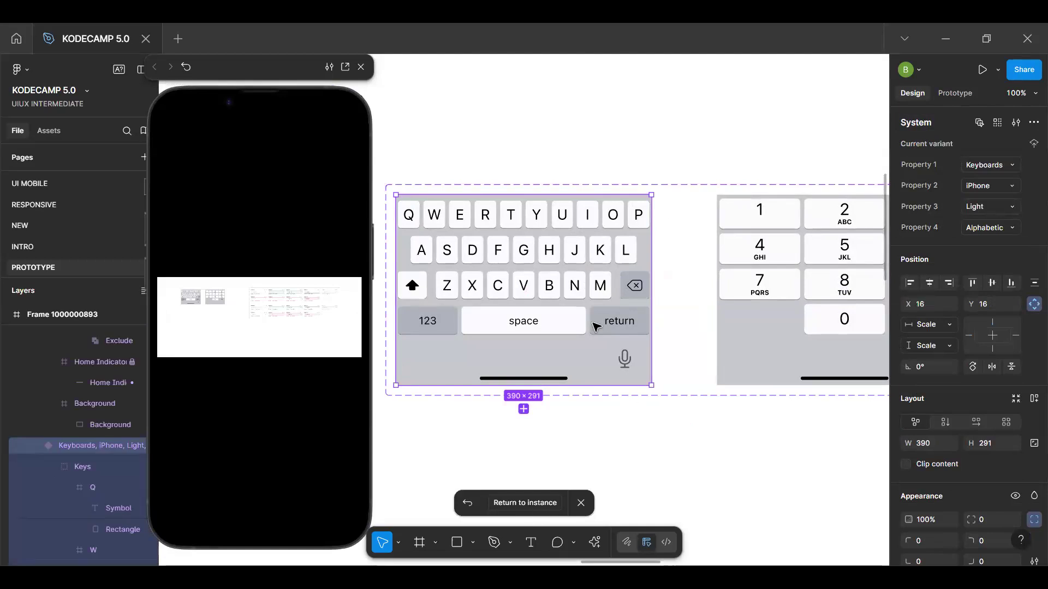
pyautogui.scroll(-6, 590, 300)
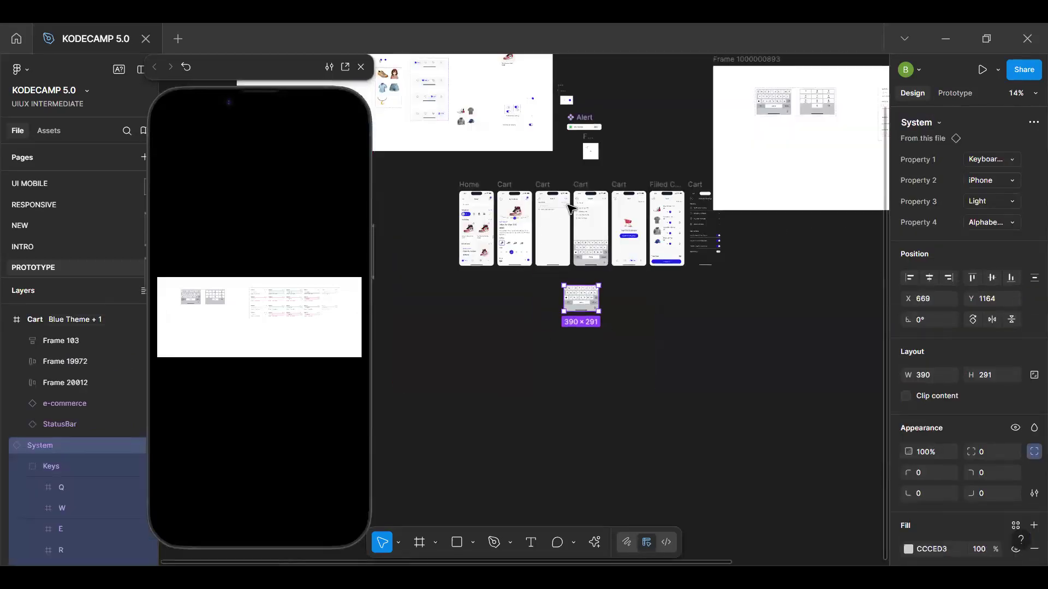
# Add an On tap interaction to the Input Field on the first Search screen that opens System as an overlay
pyautogui.scroll(3, 555, 206)
pyautogui.click(541, 212)
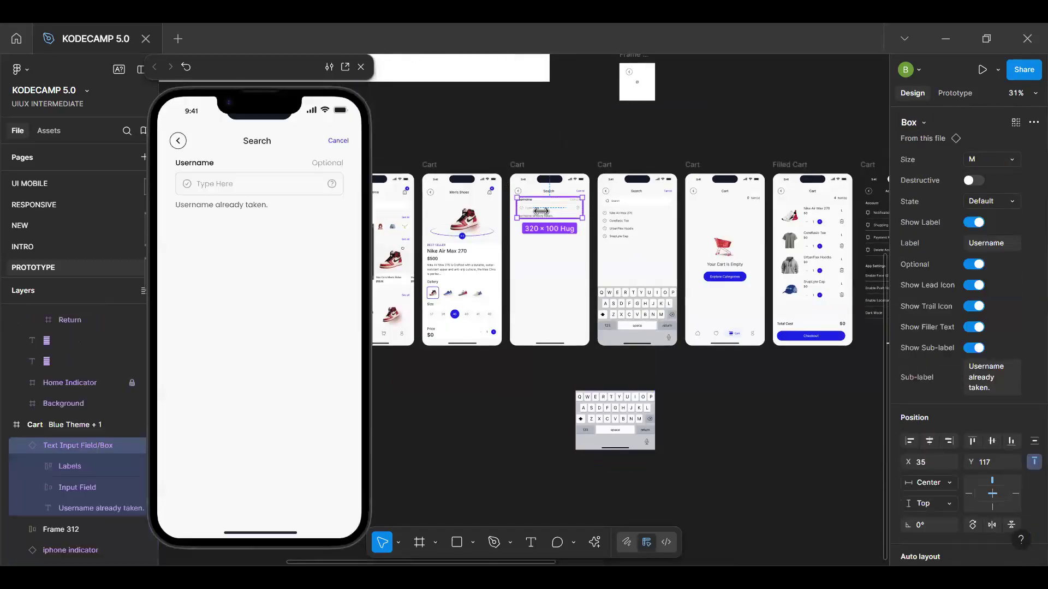
pyautogui.scroll(3, 541, 211)
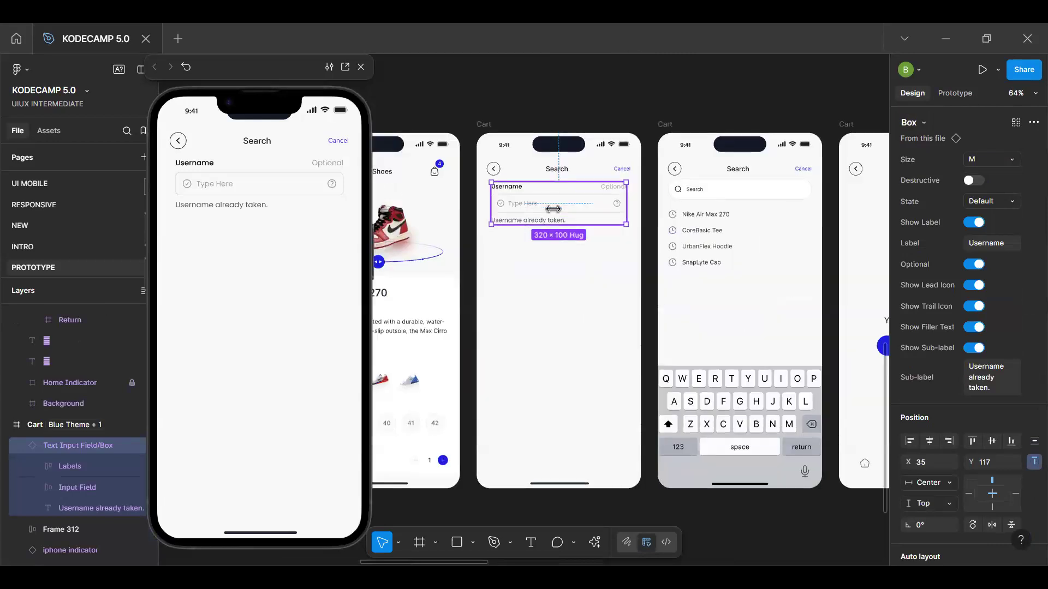
pyautogui.doubleClick(554, 210)
pyautogui.click(956, 92)
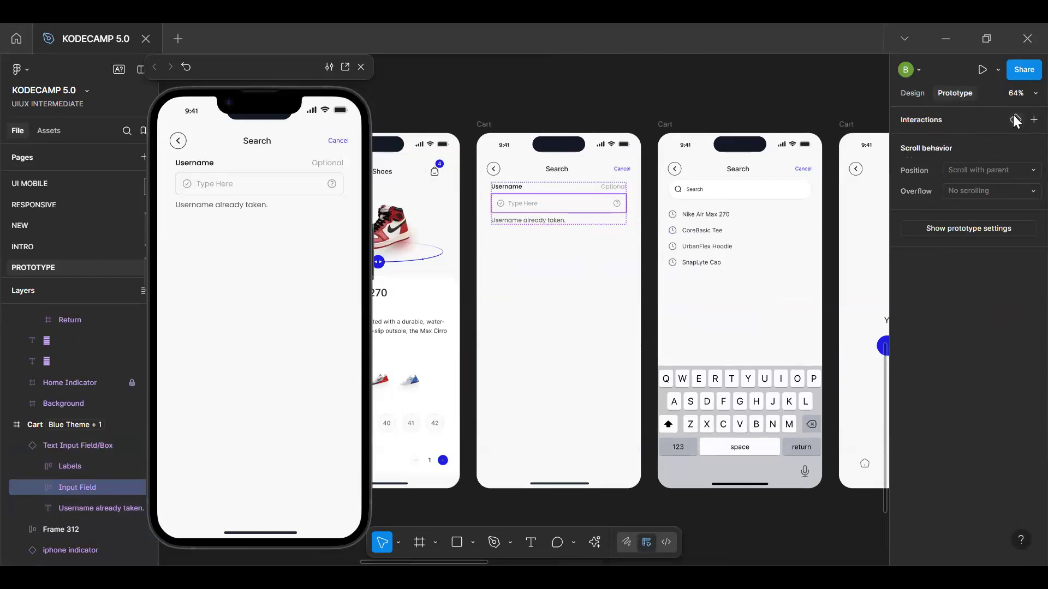
pyautogui.click(1034, 119)
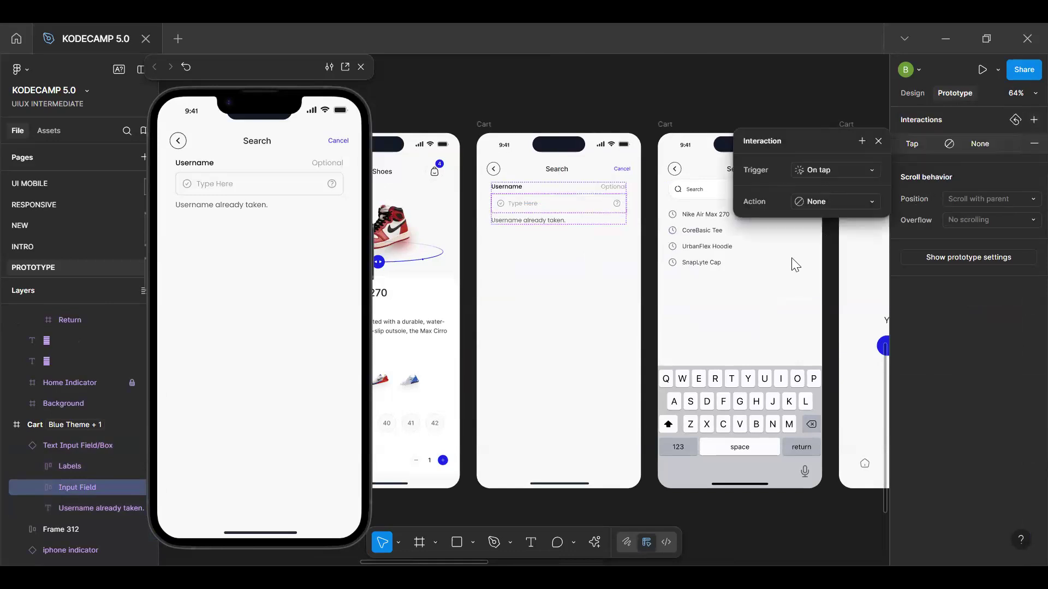
pyautogui.click(835, 201)
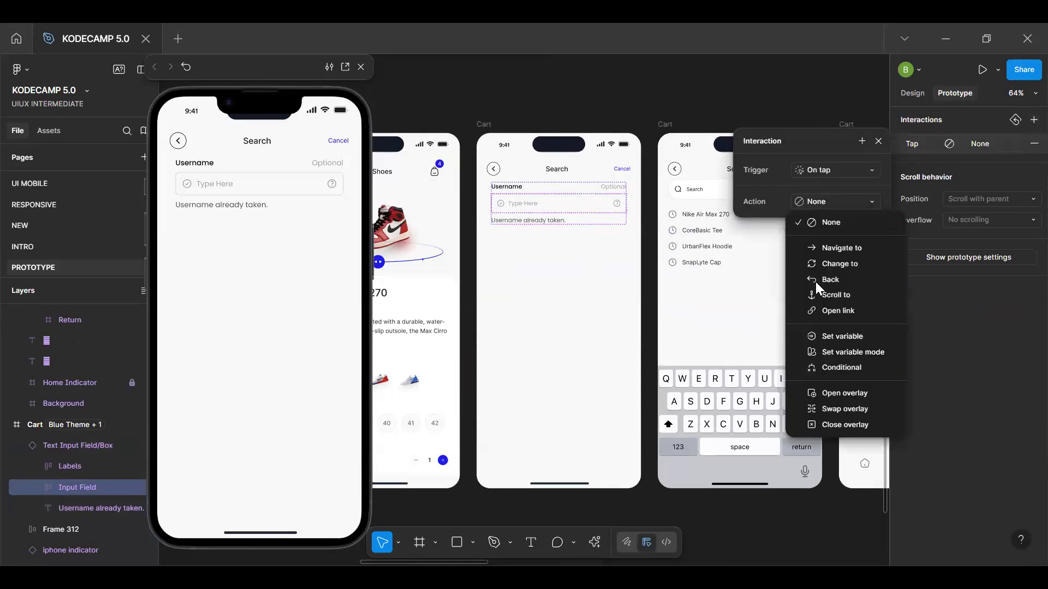
pyautogui.click(846, 393)
pyautogui.click(819, 223)
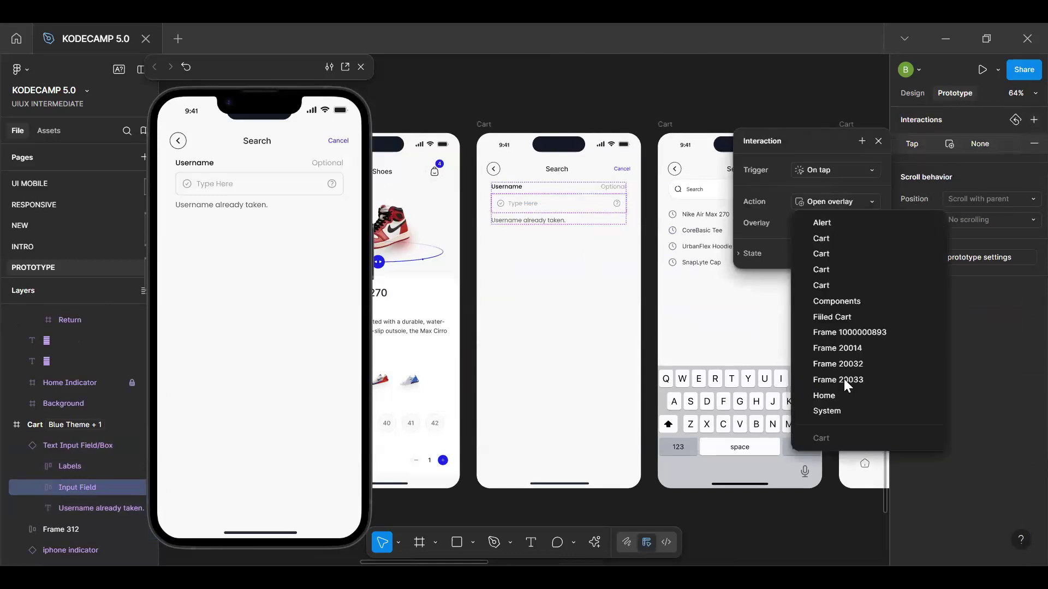
pyautogui.click(826, 411)
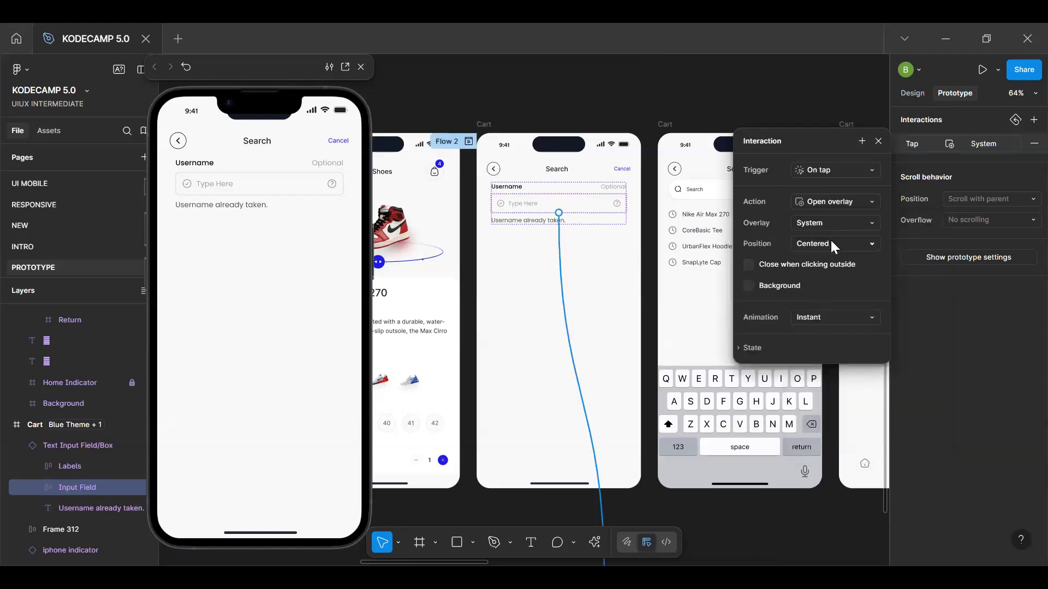
# Set the System overlay's position to Manual and place the keyboard flush with the bottom edge of the Search screen
pyautogui.click(830, 243)
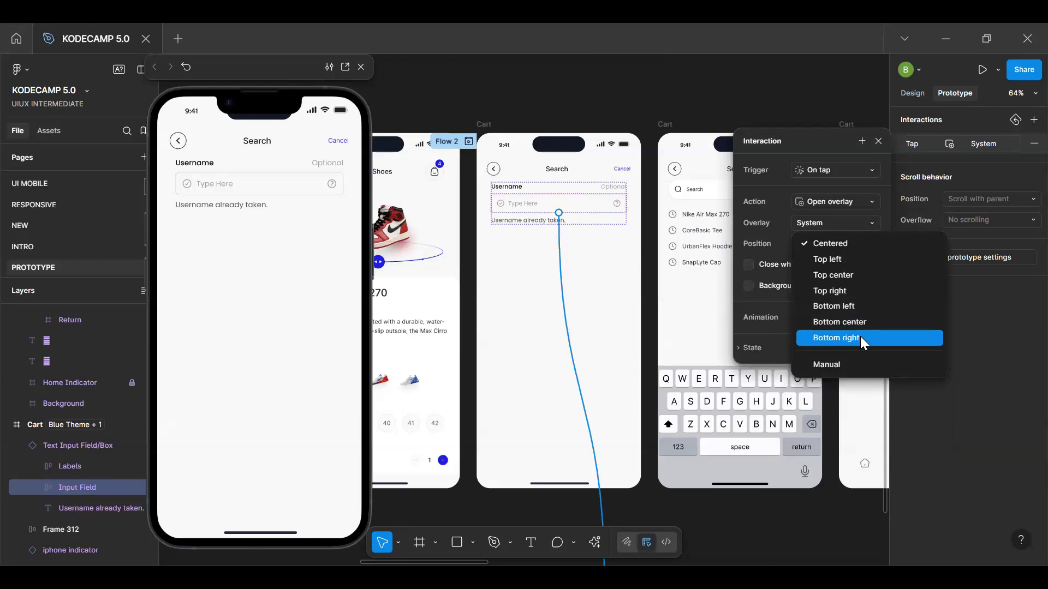
pyautogui.click(863, 319)
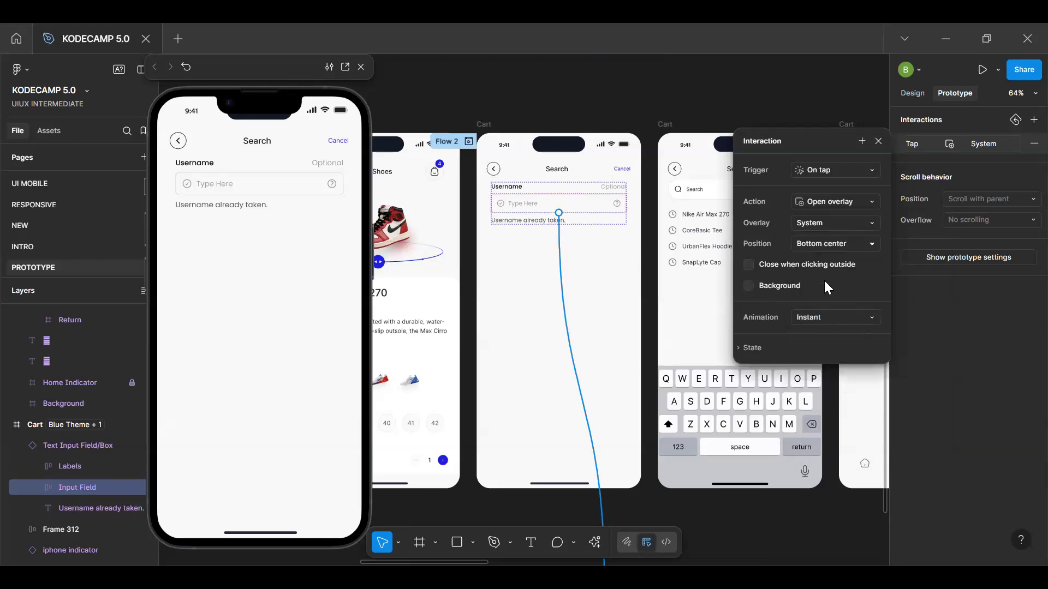
pyautogui.click(831, 244)
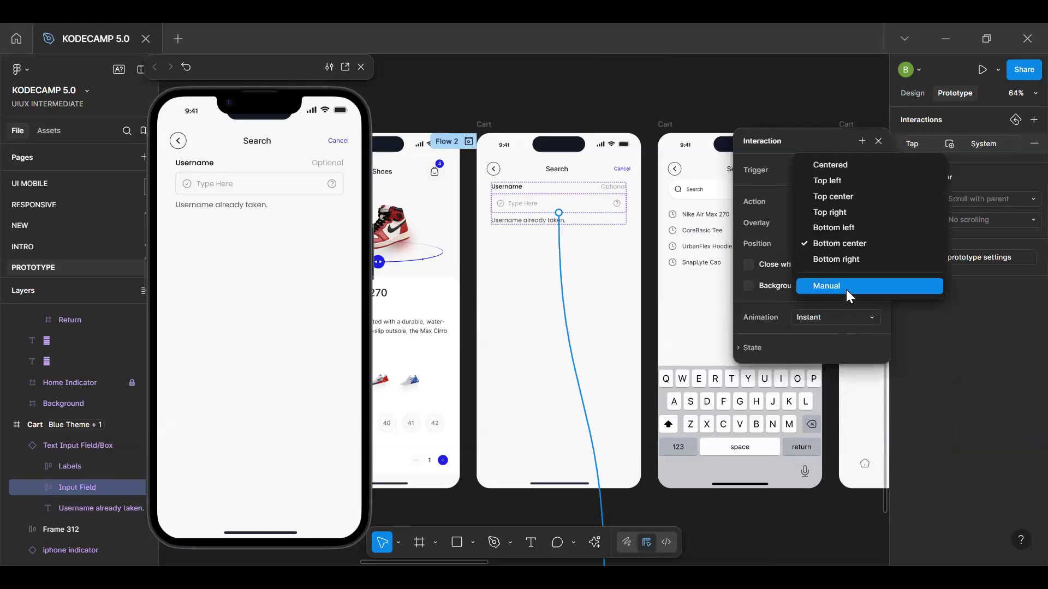
pyautogui.click(846, 288)
pyautogui.moveTo(574, 289)
pyautogui.mouseDown()
pyautogui.moveTo(565, 390)
pyautogui.moveTo(576, 404)
pyautogui.moveTo(566, 415)
pyautogui.mouseUp()
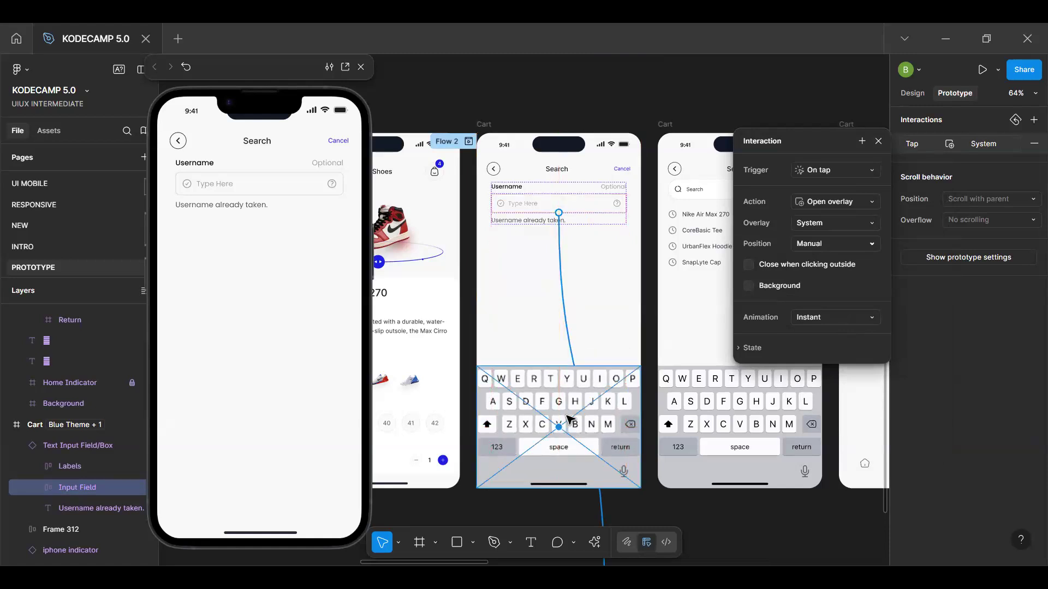
pyautogui.press('Return')
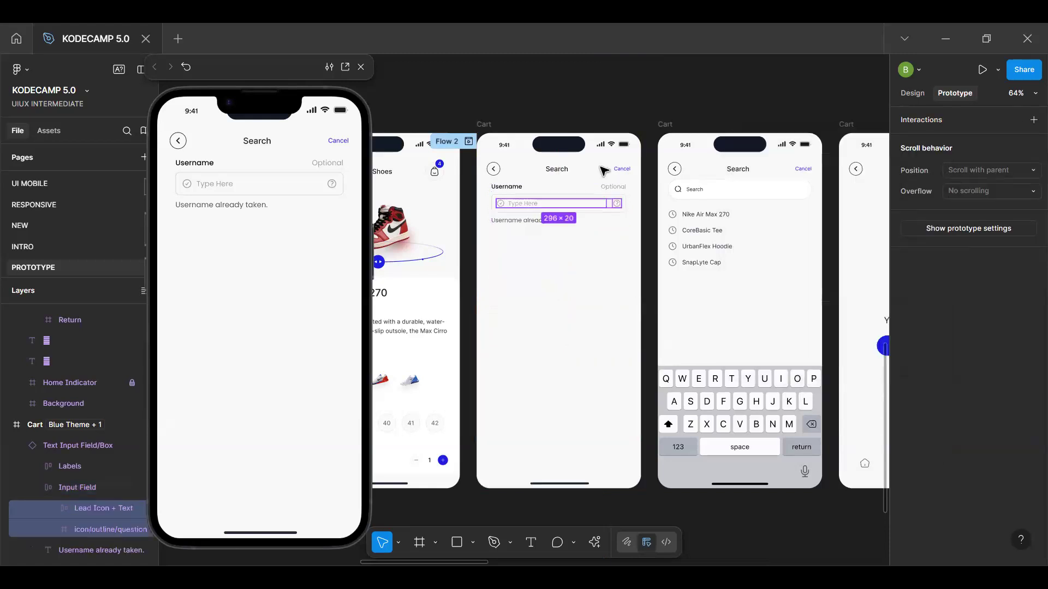
pyautogui.click(576, 297)
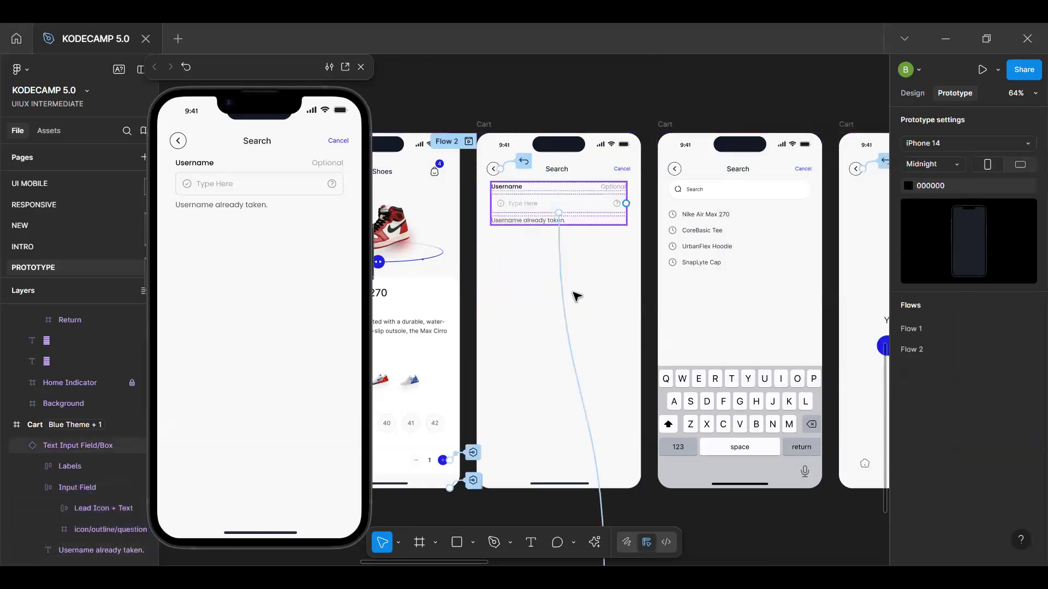
pyautogui.click(577, 210)
pyautogui.click(576, 210)
pyautogui.click(988, 142)
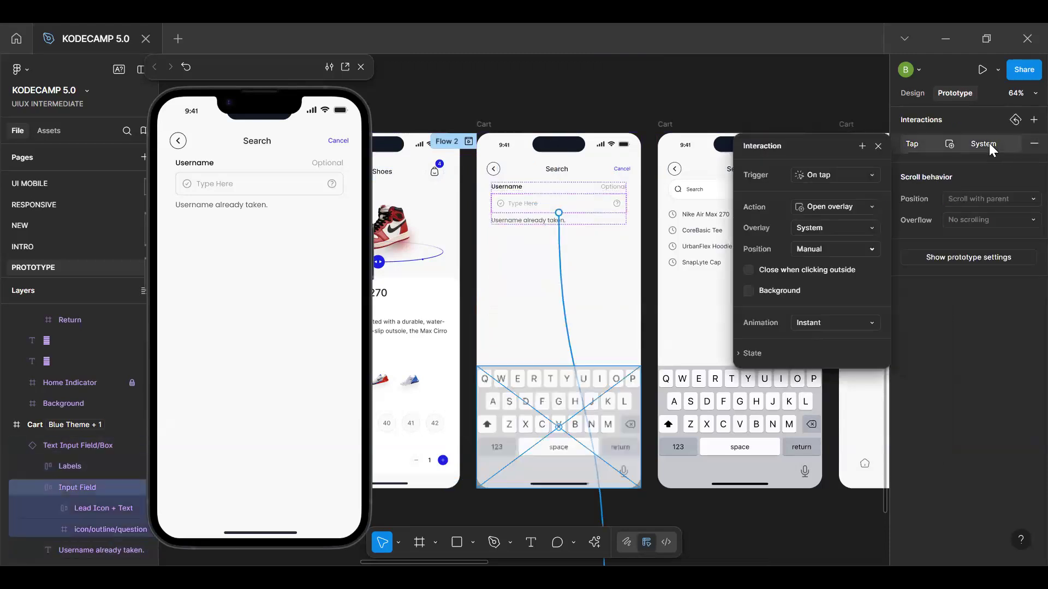
pyautogui.click(877, 146)
# Test the input field in the preview by opening the keyboard and entering Q and W repeatedly, finishing with a prototype restart
pyautogui.click(247, 187)
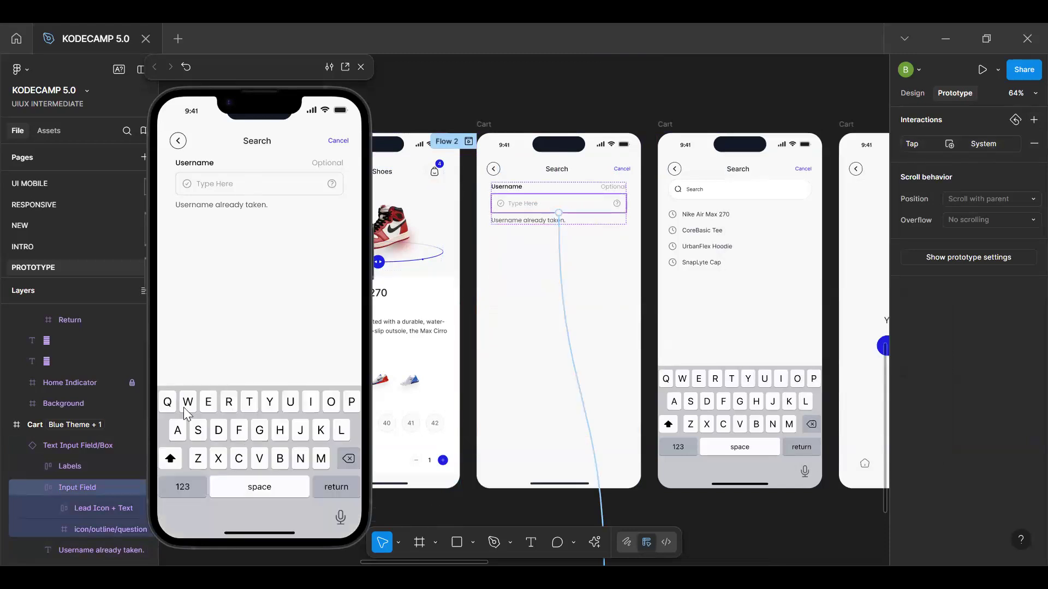
pyautogui.click(165, 404)
pyautogui.click(168, 409)
pyautogui.click(169, 409)
pyautogui.click(169, 410)
pyautogui.click(169, 409)
pyautogui.doubleClick(169, 407)
pyautogui.click(169, 407)
pyautogui.click(168, 407)
pyautogui.click(169, 407)
pyautogui.click(168, 407)
pyautogui.click(169, 407)
pyautogui.click(168, 407)
pyautogui.click(191, 404)
pyautogui.click(168, 407)
pyautogui.doubleClick(168, 407)
pyautogui.click(168, 406)
pyautogui.click(168, 407)
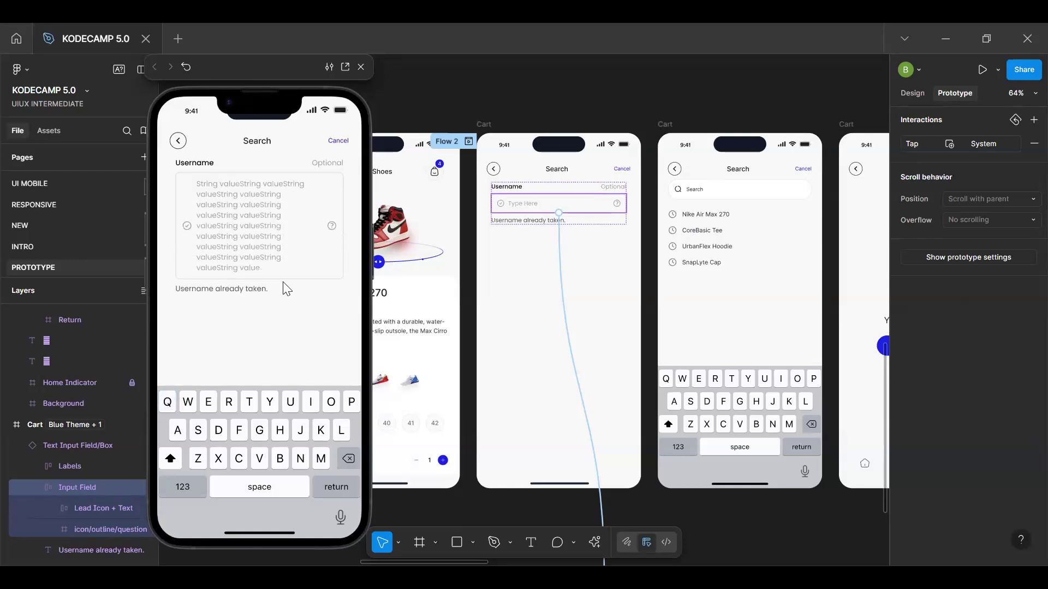
pyautogui.press('r')
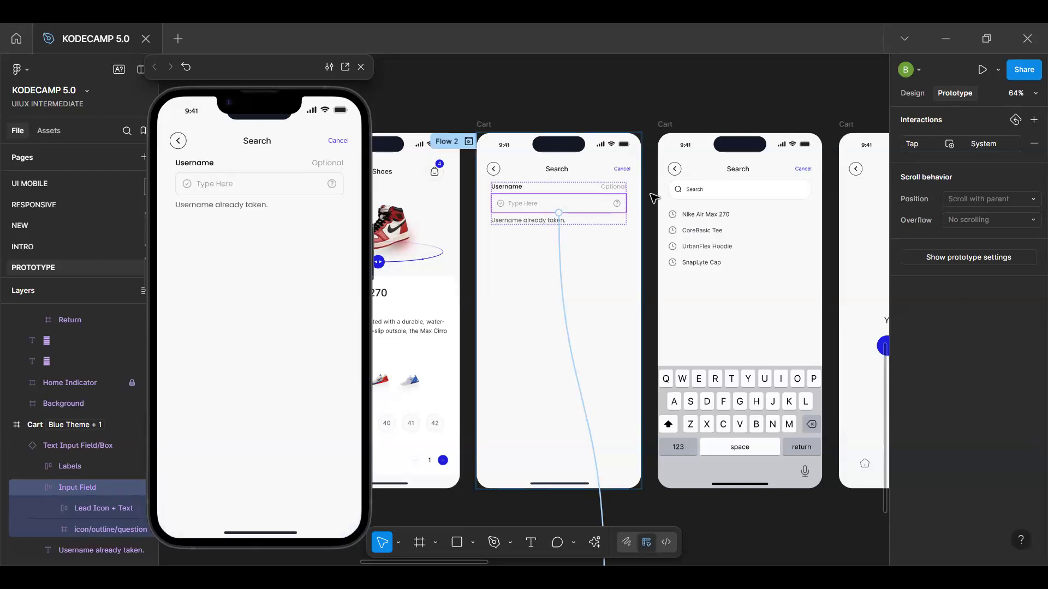
# Move the alphabetic keyboard's main component out of its slot in the white frame and cut it from there
pyautogui.scroll(-5, 650, 245)
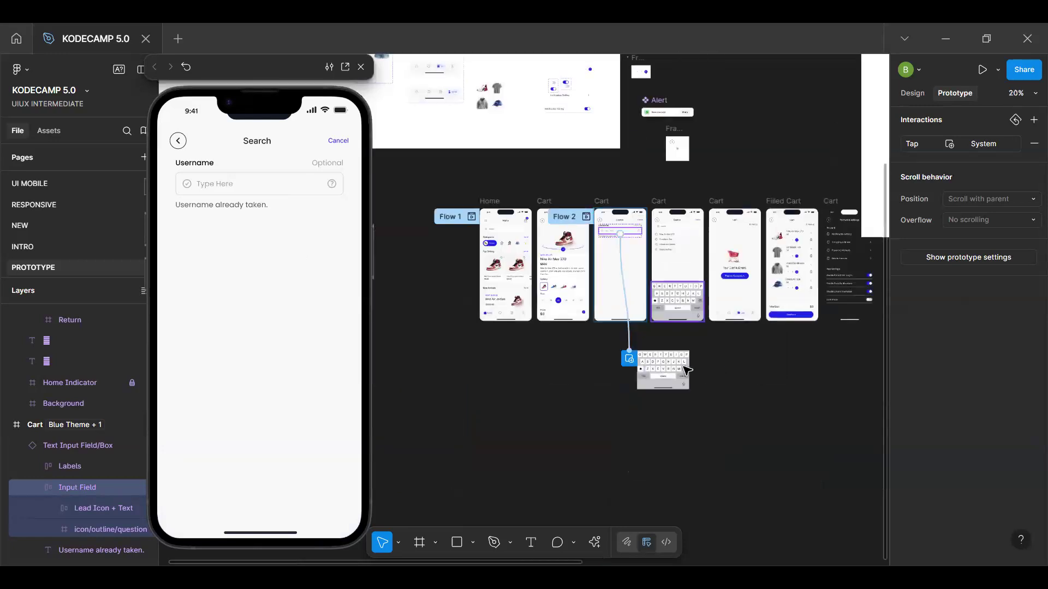
pyautogui.click(732, 367)
pyautogui.press('h')
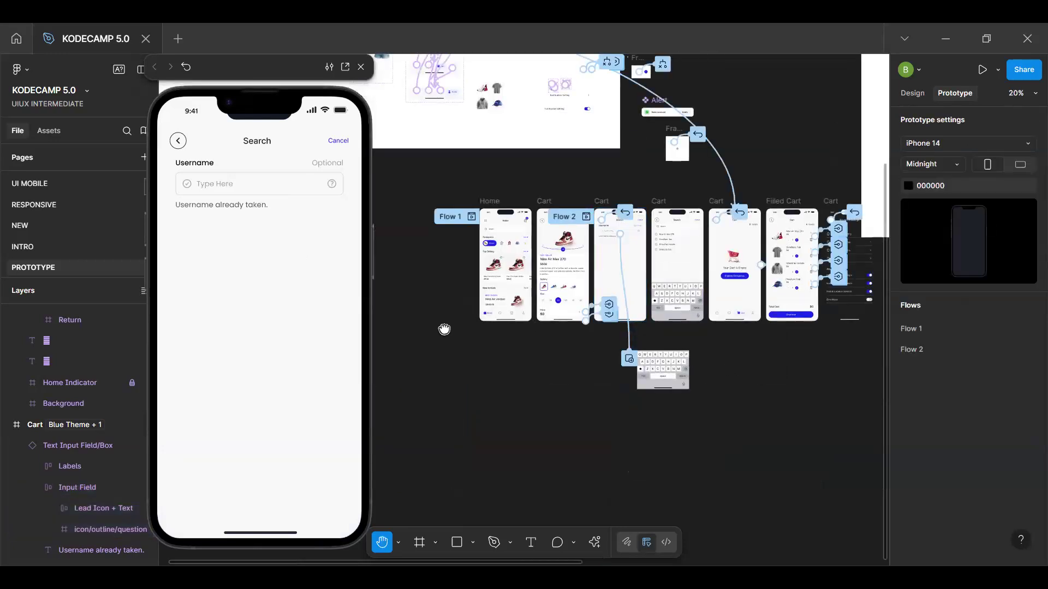
pyautogui.moveTo(444, 330); pyautogui.dragTo(378, 335)
pyautogui.moveTo(727, 255); pyautogui.dragTo(577, 286)
pyautogui.press('v')
pyautogui.click(742, 112)
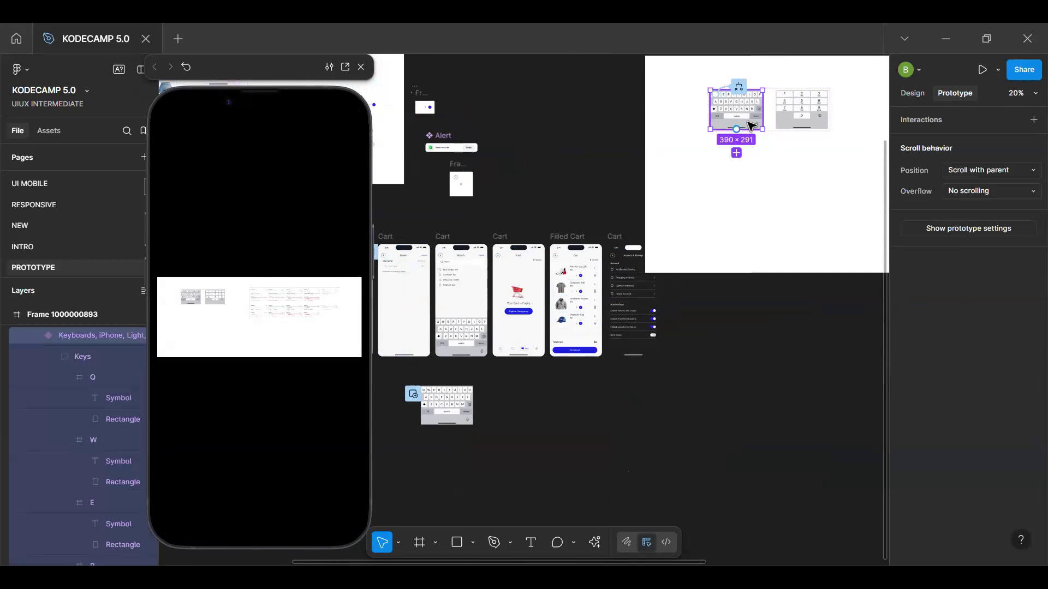
pyautogui.moveTo(750, 125); pyautogui.dragTo(731, 199)
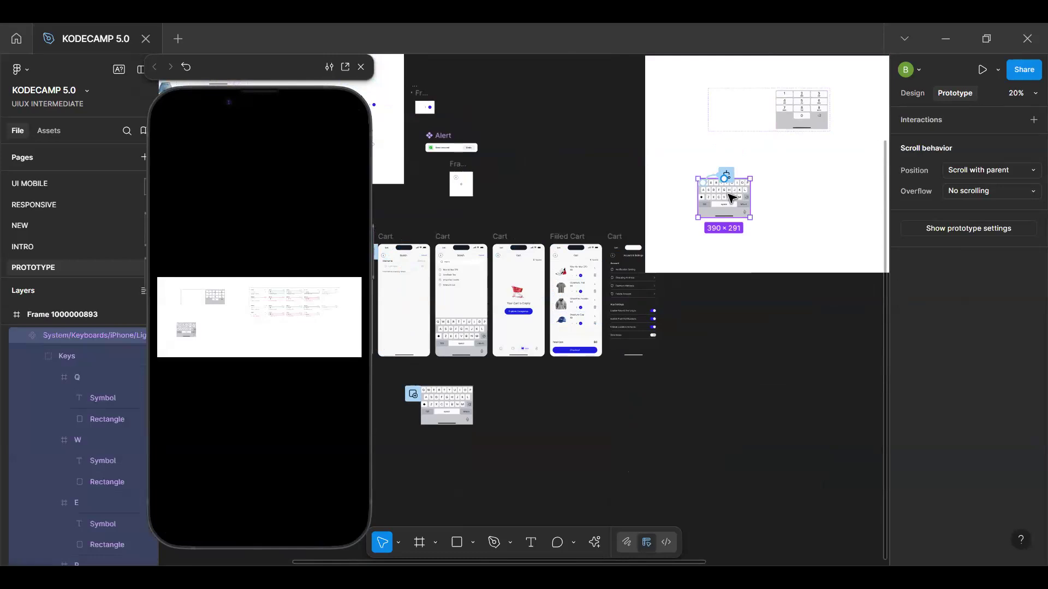
pyautogui.press('Delete')
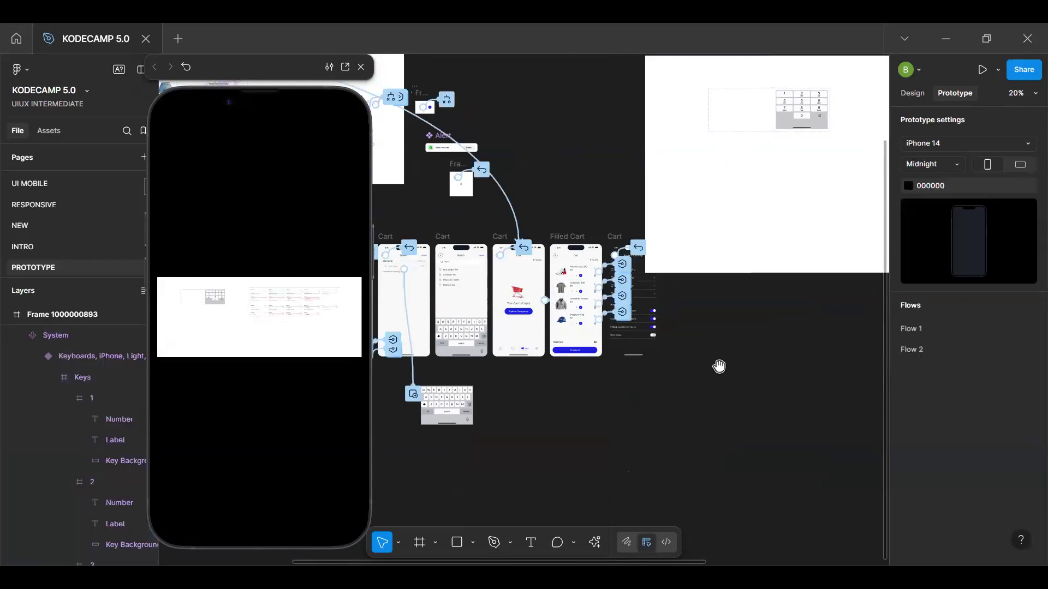
# Replace the keyboard instance below the Search screens with the cut main component
pyautogui.moveTo(539, 375); pyautogui.dragTo(716, 257)
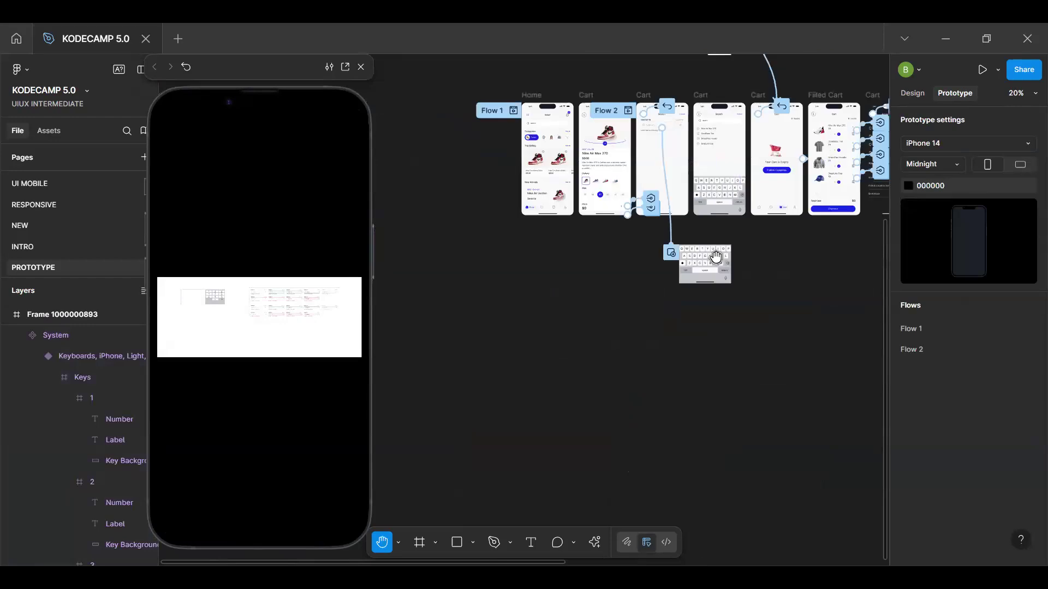
pyautogui.scroll(5, 716, 256)
pyautogui.press('v')
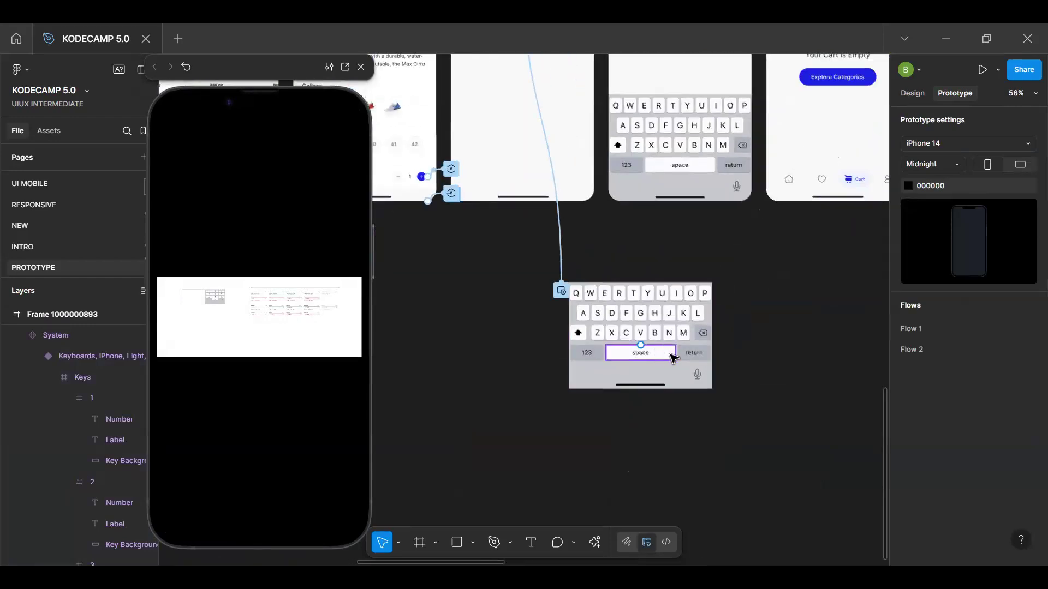
pyautogui.click(640, 331)
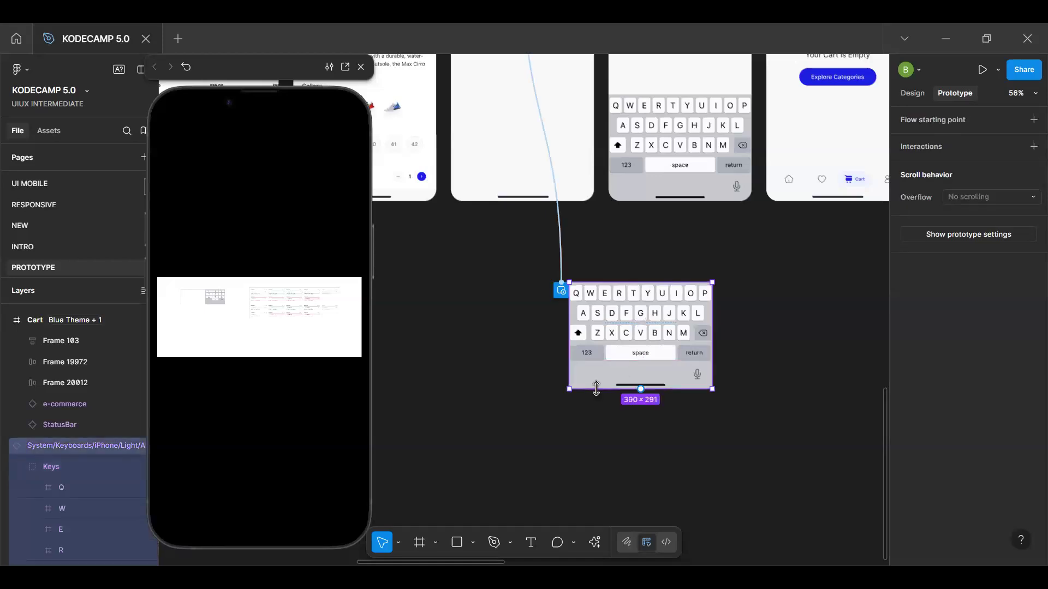
pyautogui.hotkey('ctrl', 'z')
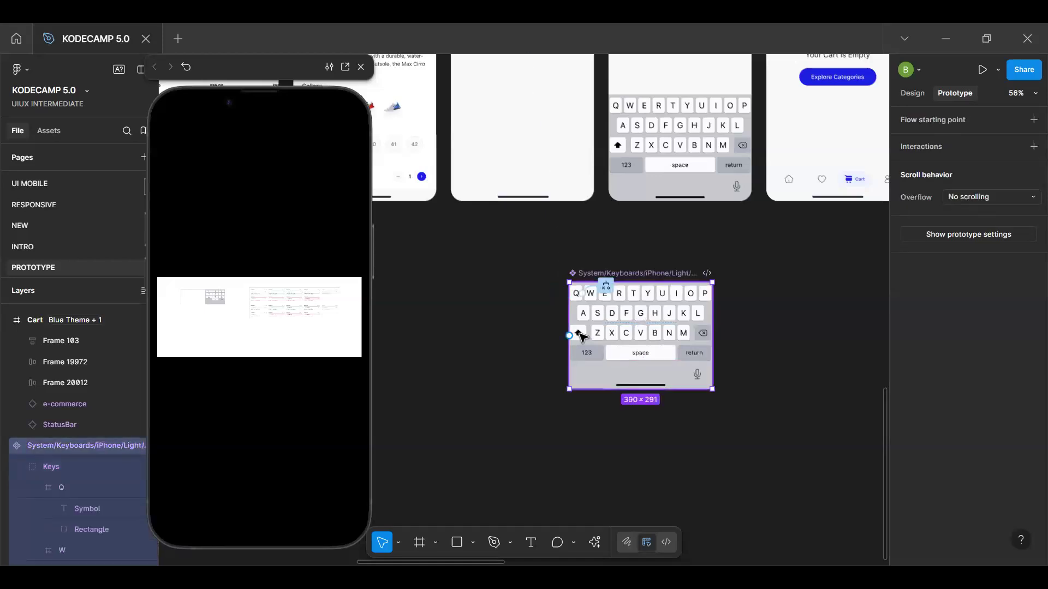
# Select the first Search screen and test its input field in the preview
pyautogui.press('Escape')
pyautogui.click(551, 136)
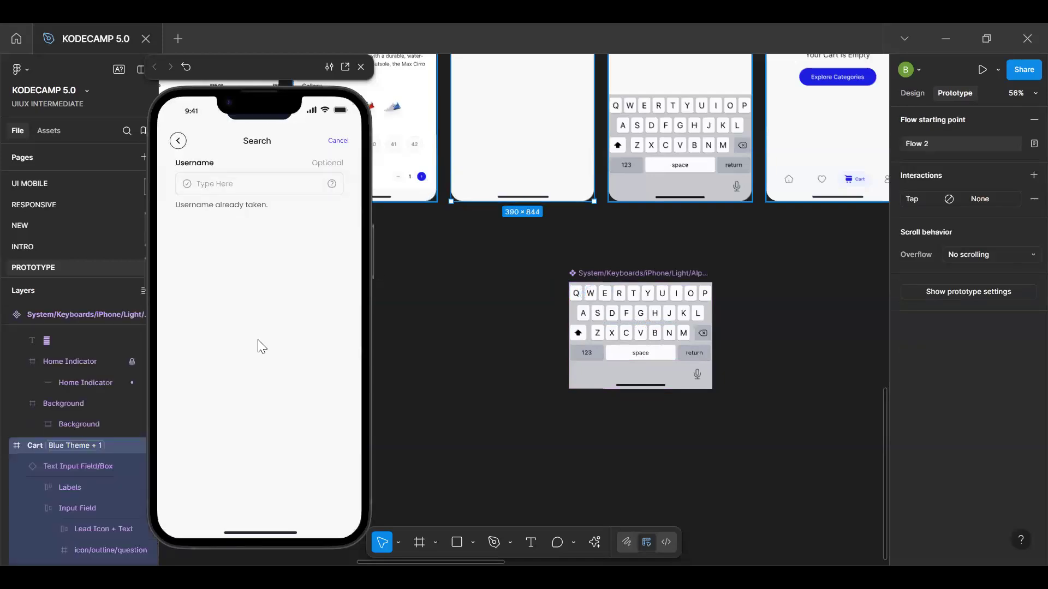
pyautogui.click(239, 177)
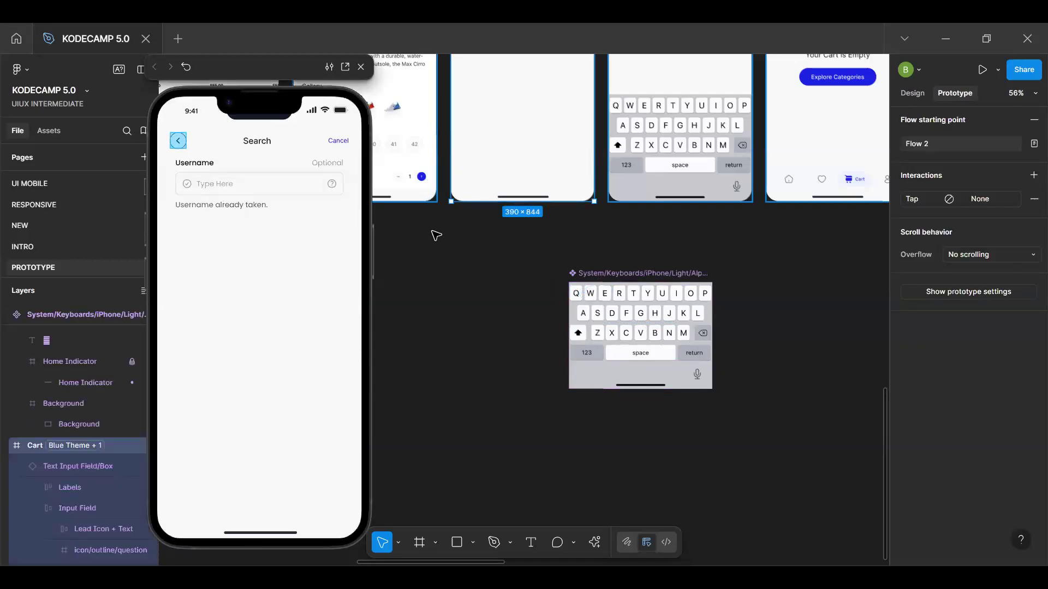
# Add an On tap interaction to the first Search screen's Input Field that opens the System/Keyboards/iPhone/Light/Alphabetic component as an overlay
pyautogui.scroll(5, 551, 207)
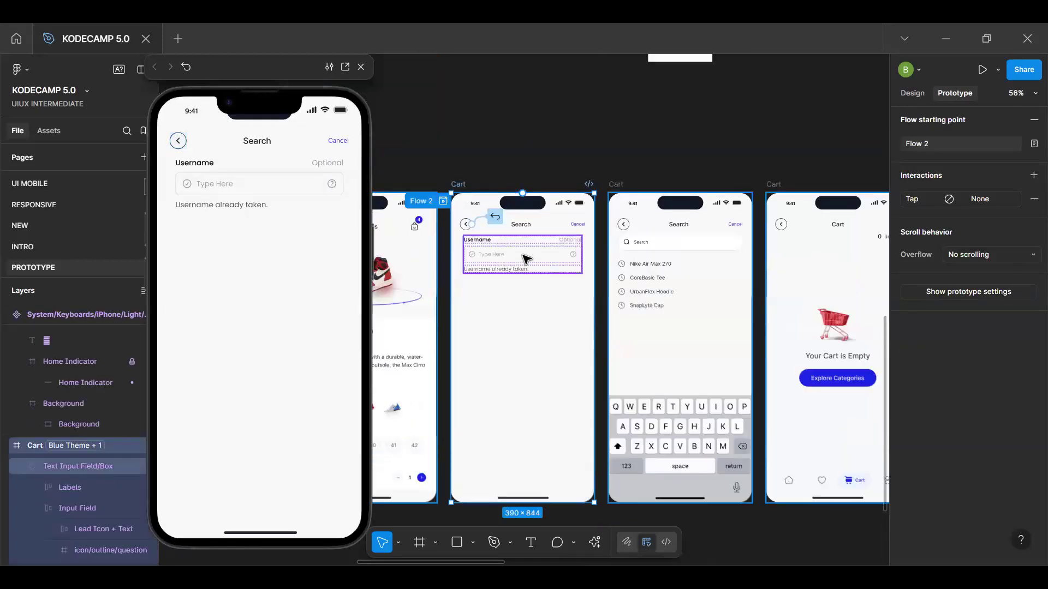
pyautogui.doubleClick(526, 259)
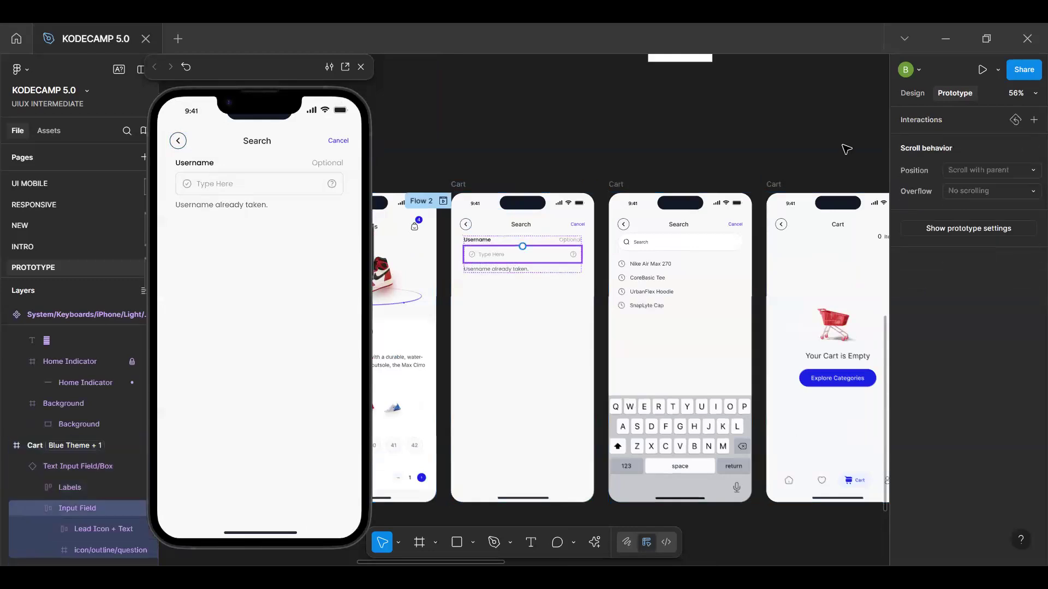
pyautogui.click(1033, 120)
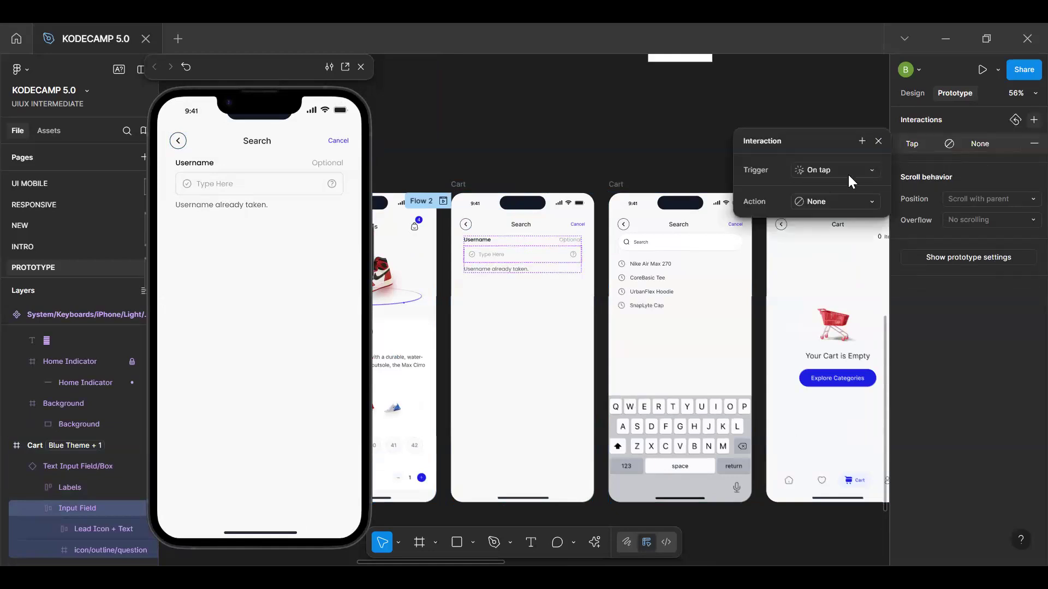
pyautogui.click(835, 201)
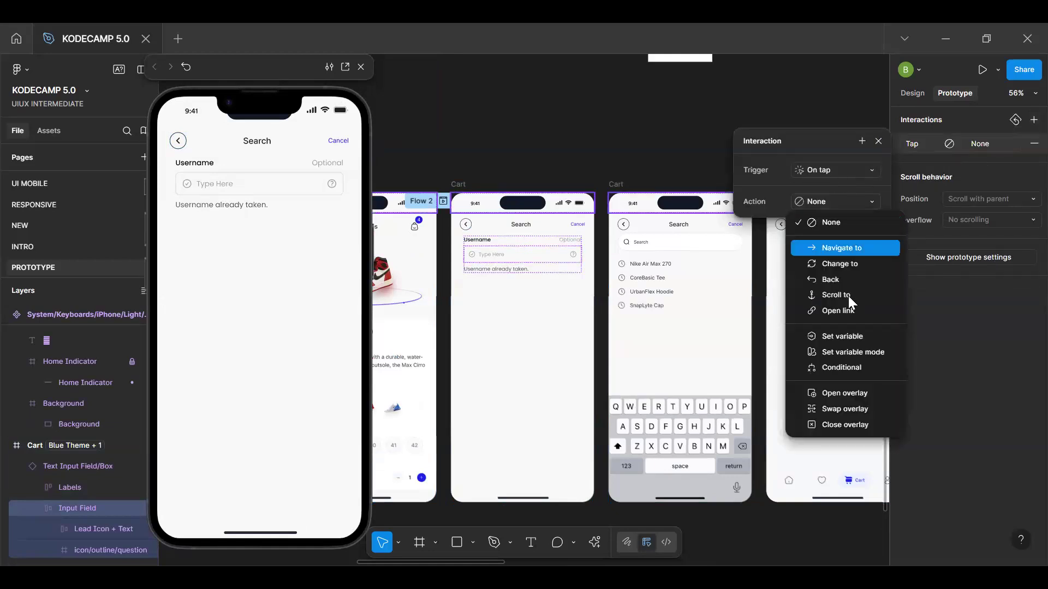
pyautogui.click(849, 391)
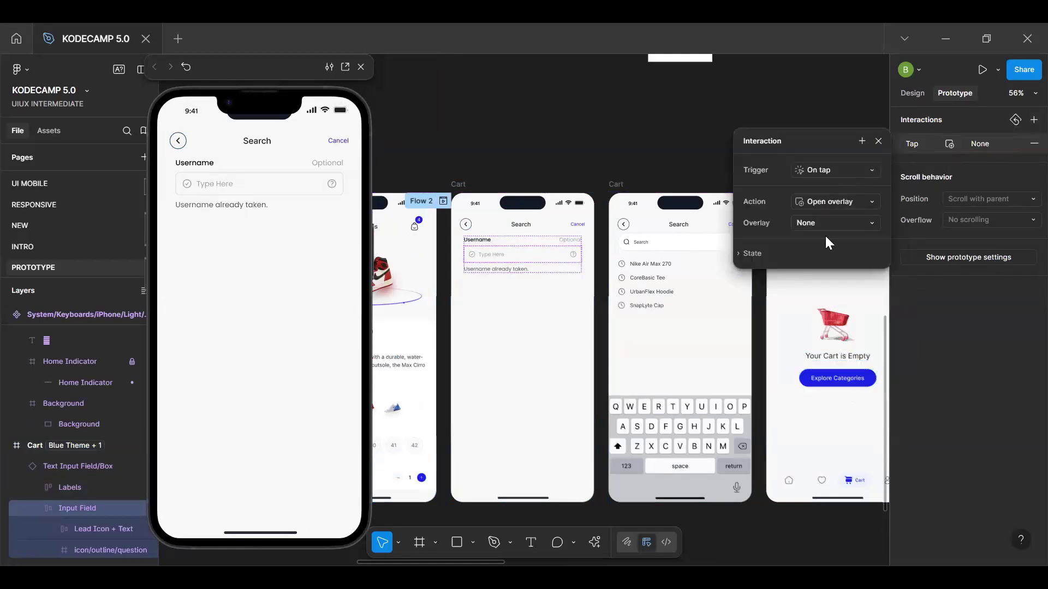
pyautogui.click(833, 217)
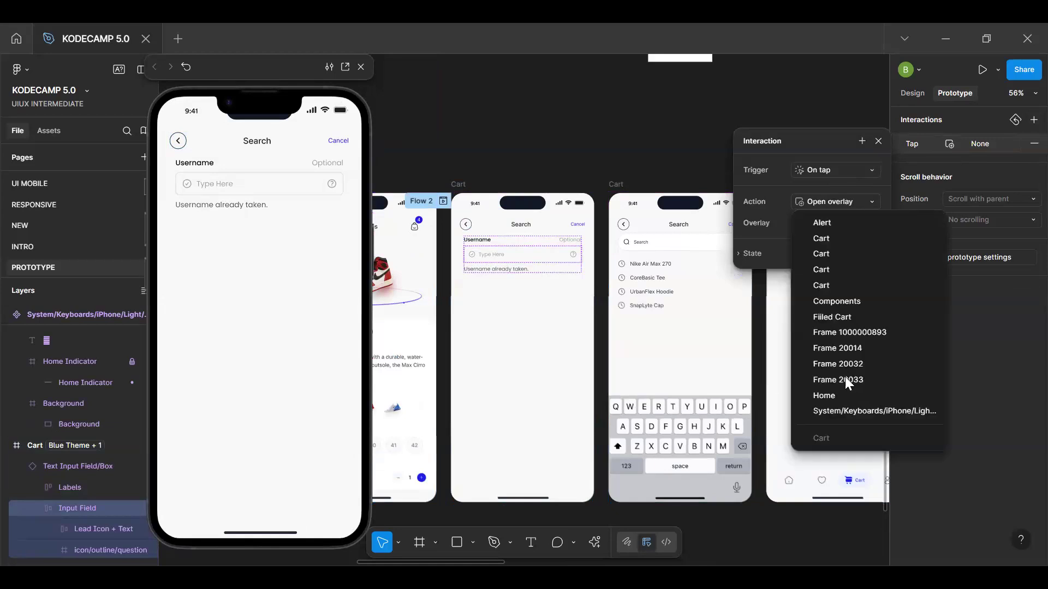
pyautogui.click(851, 409)
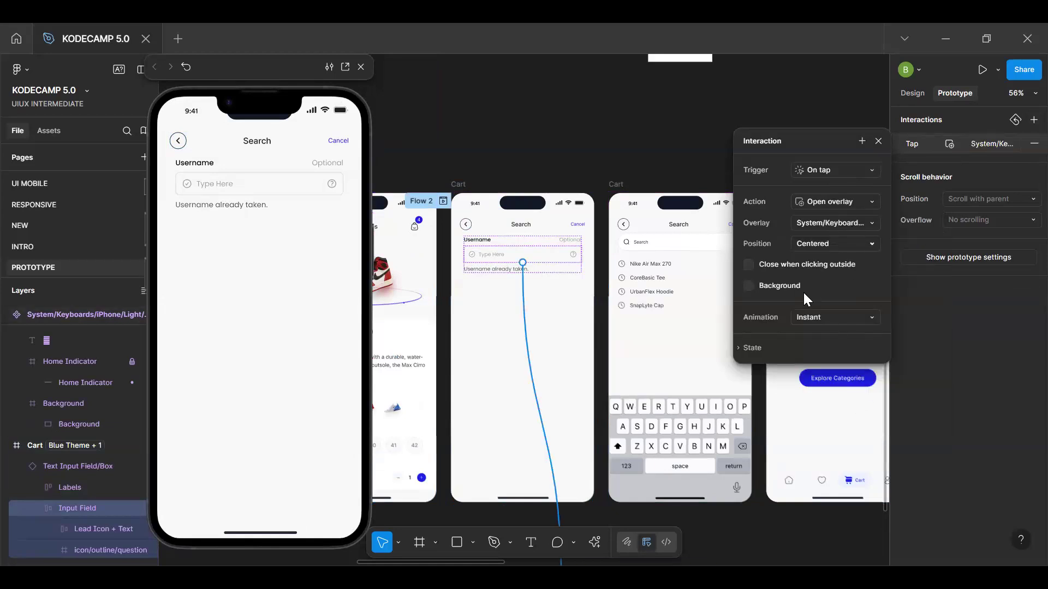
# Set the keyboard overlay to close when clicking outside and position it at Bottom center
pyautogui.click(816, 261)
pyautogui.click(835, 244)
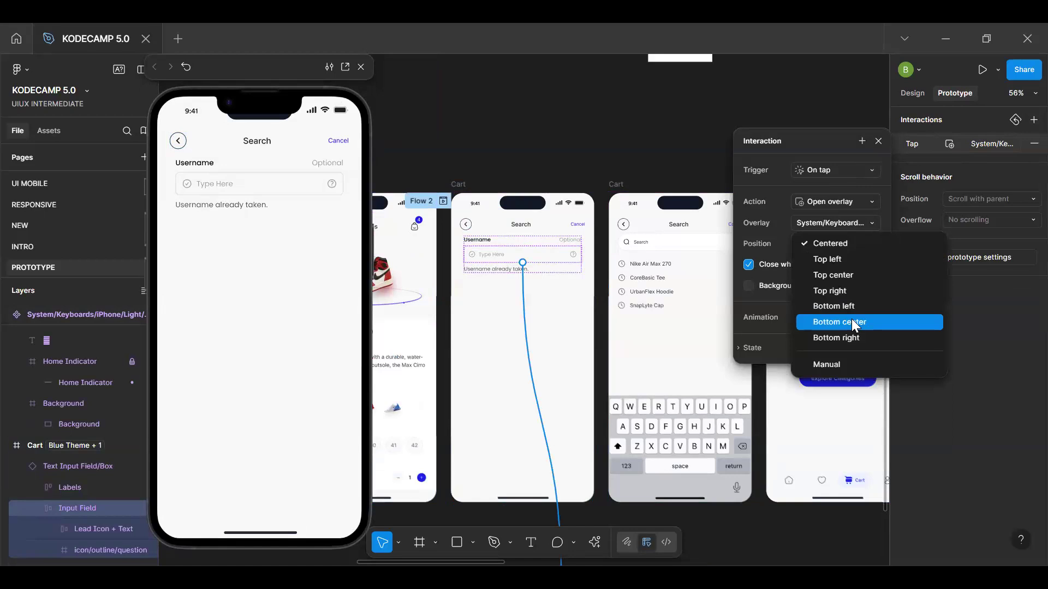
pyautogui.click(851, 322)
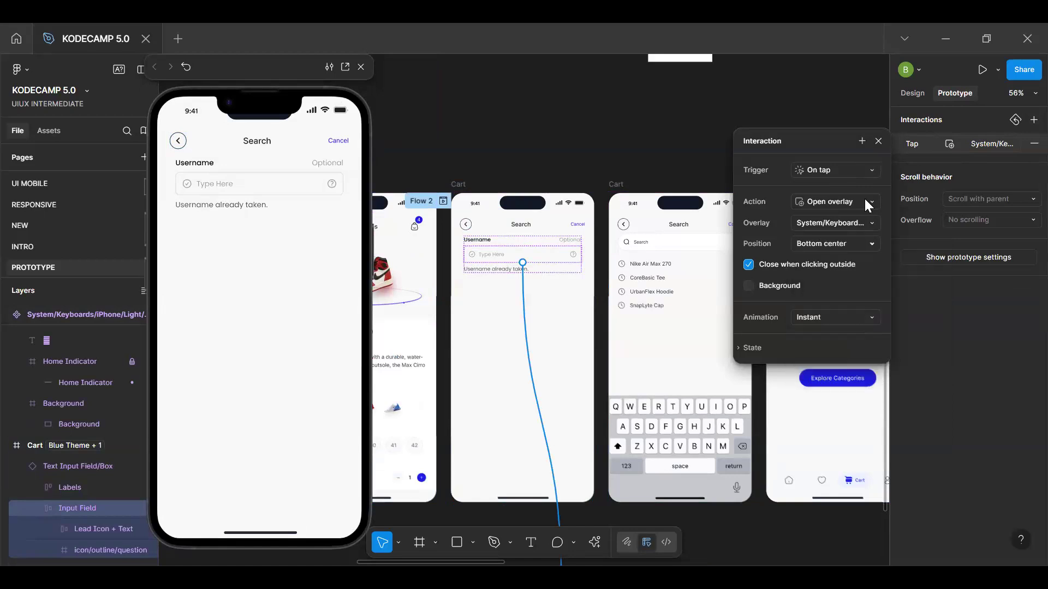
pyautogui.click(878, 141)
# Test the preview by opening the keyboard from the input field, entering Q three times and dismissing the keyboard by tapping outside it
pyautogui.click(232, 205)
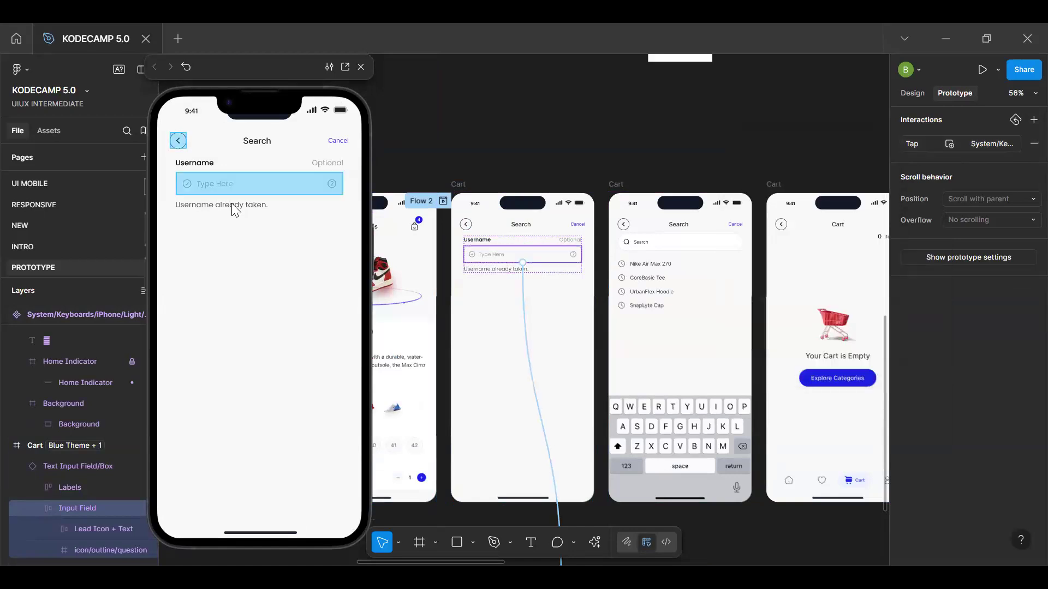
pyautogui.click(254, 184)
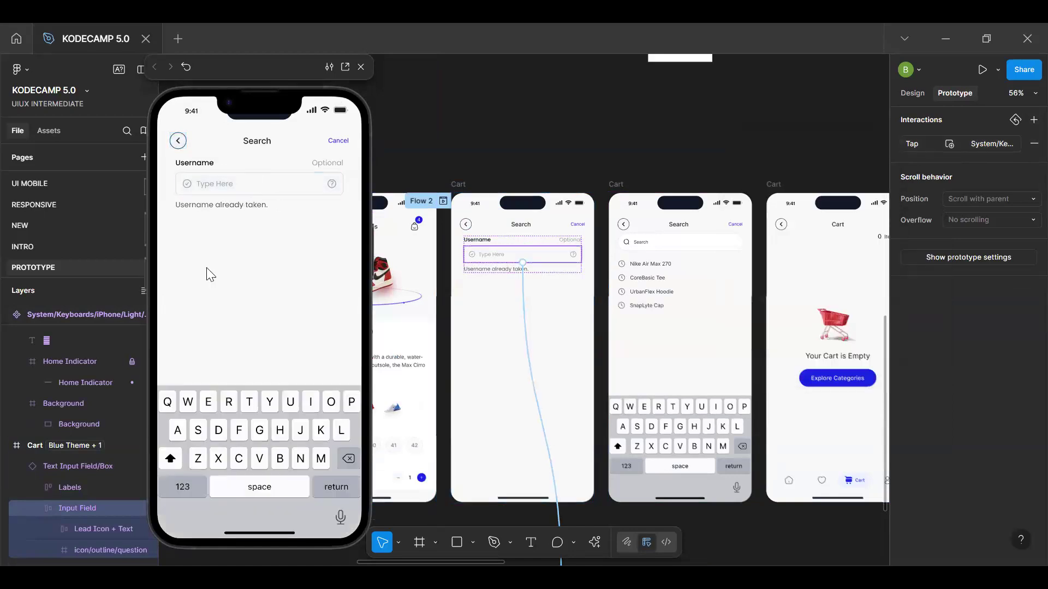
pyautogui.click(171, 407)
pyautogui.click(171, 407)
pyautogui.click(169, 405)
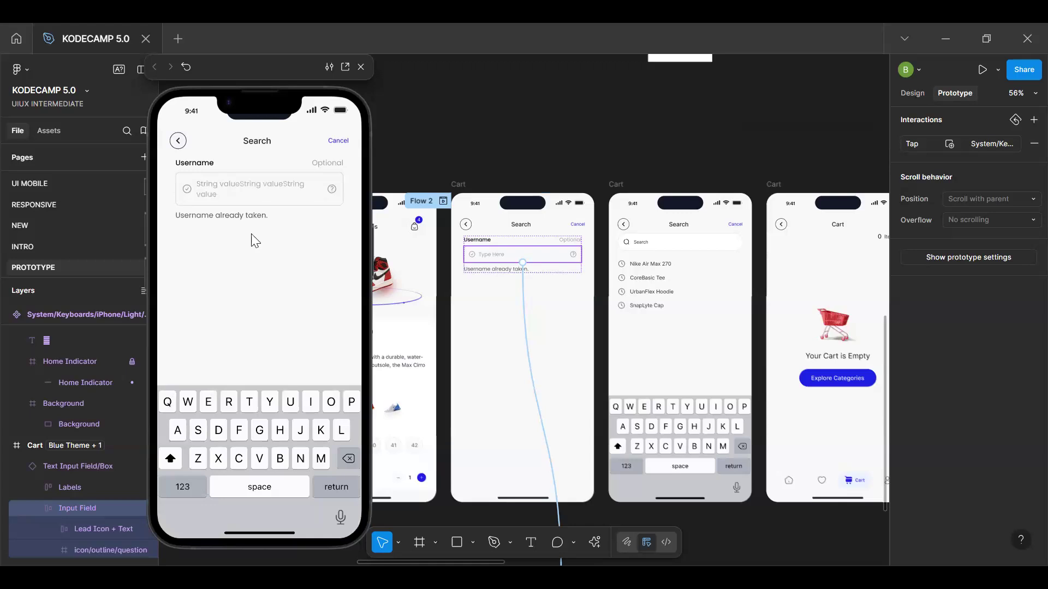
pyautogui.click(257, 285)
# Examine the conditional On tap interaction on the Q key of the keyboard main component
pyautogui.click(664, 175)
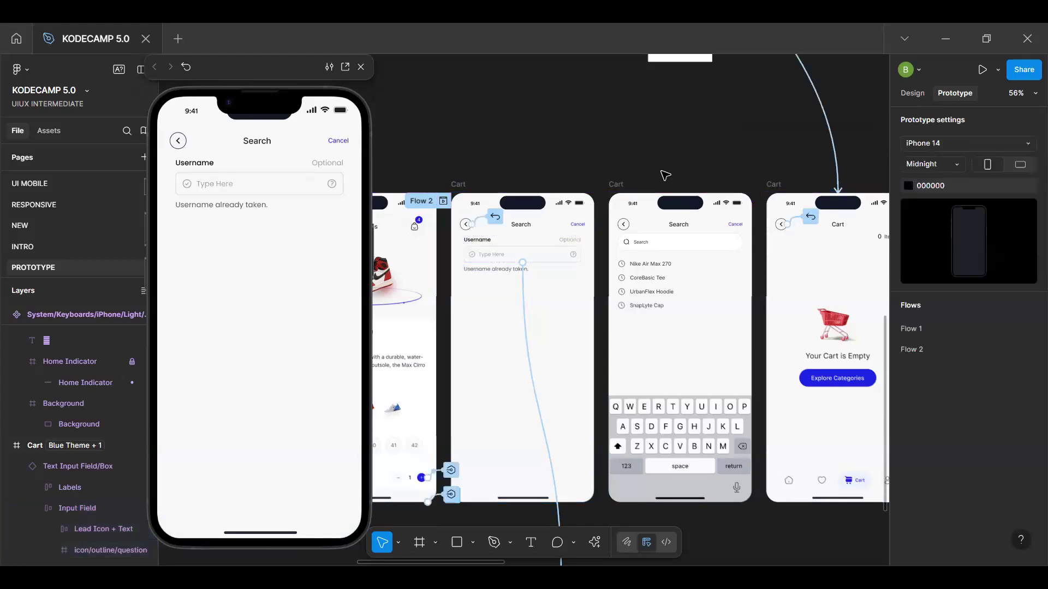
pyautogui.scroll(-5, 652, 357)
pyautogui.scroll(5, 633, 362)
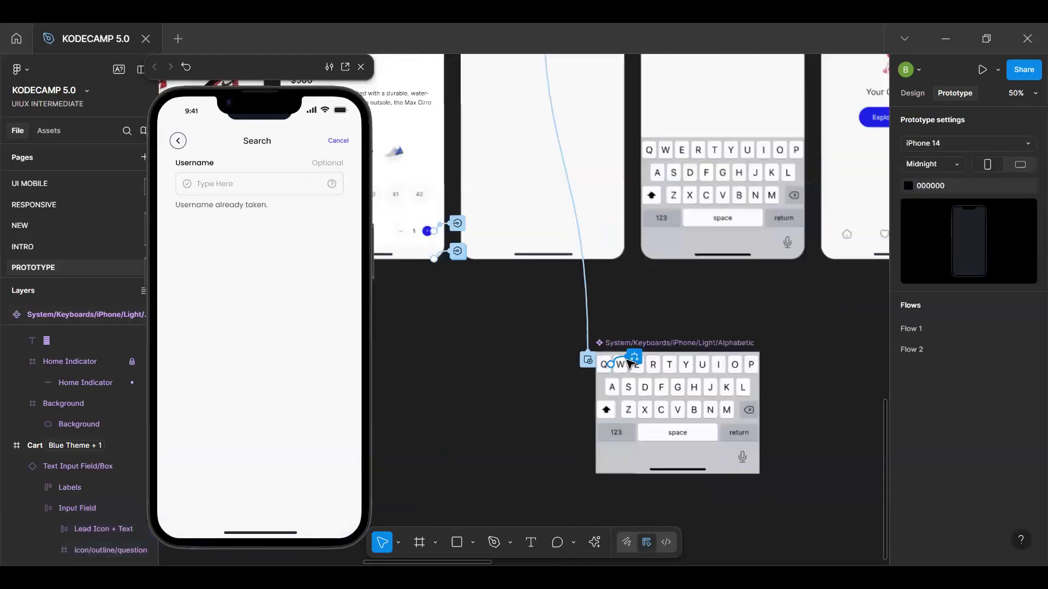
pyautogui.scroll(2, 629, 363)
pyautogui.click(626, 361)
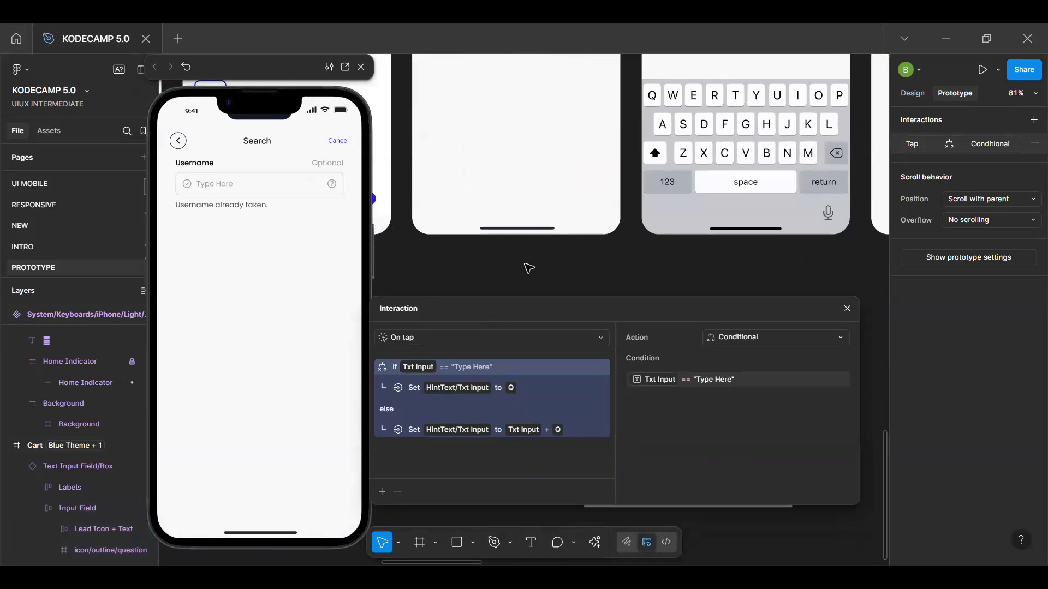
pyautogui.press('Escape')
# Ungroup the HintText group in the Keyboard variable collection
pyautogui.hotkey('shift', 'e')
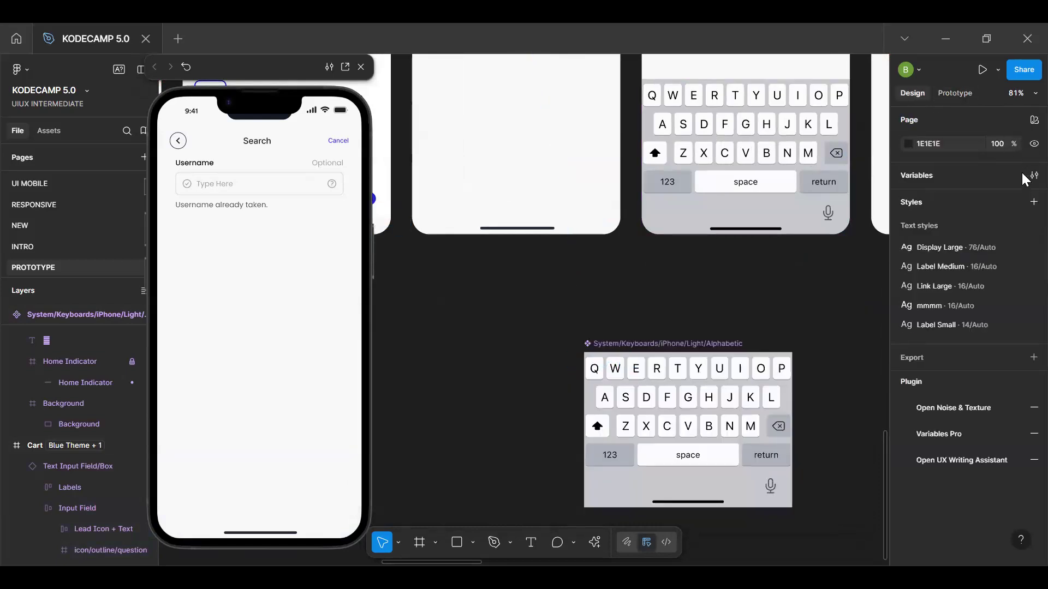
pyautogui.click(1027, 176)
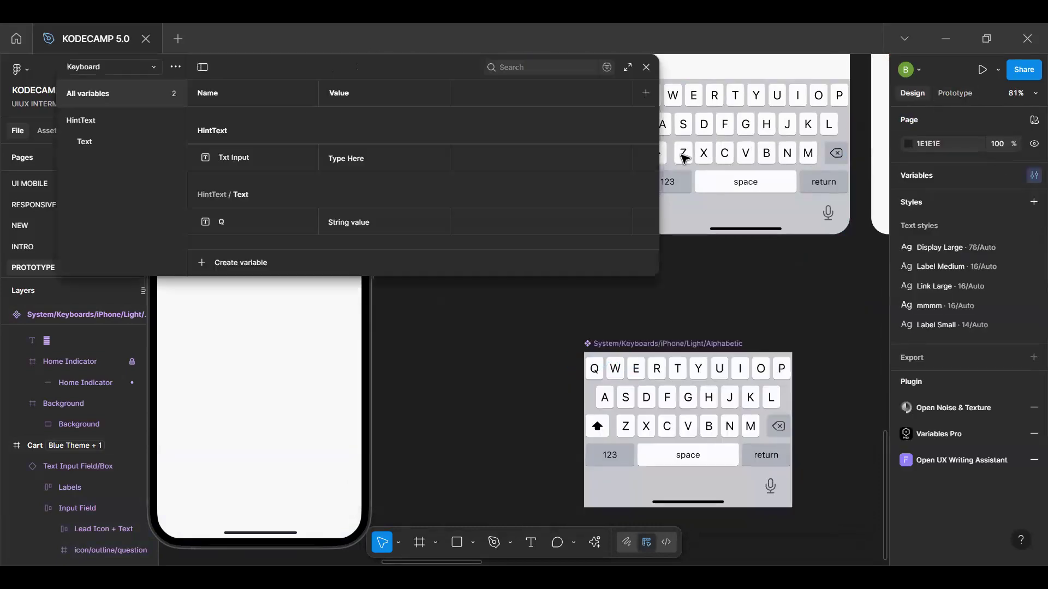
pyautogui.click(85, 123)
pyautogui.rightClick(85, 122)
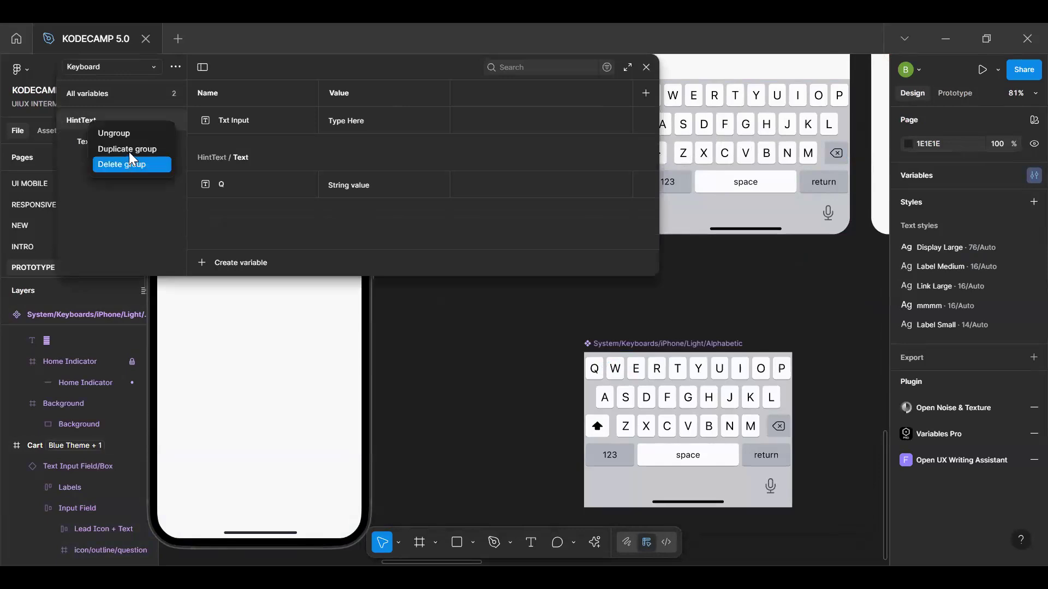
pyautogui.click(128, 133)
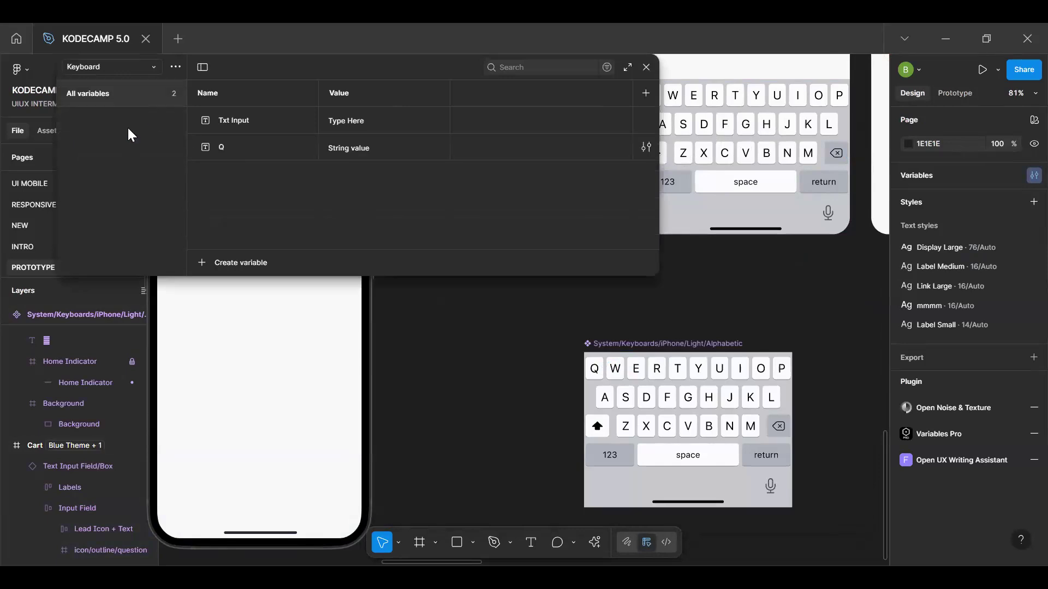
# Set the value of the Q string variable to Q
pyautogui.click(260, 122)
pyautogui.click(264, 150)
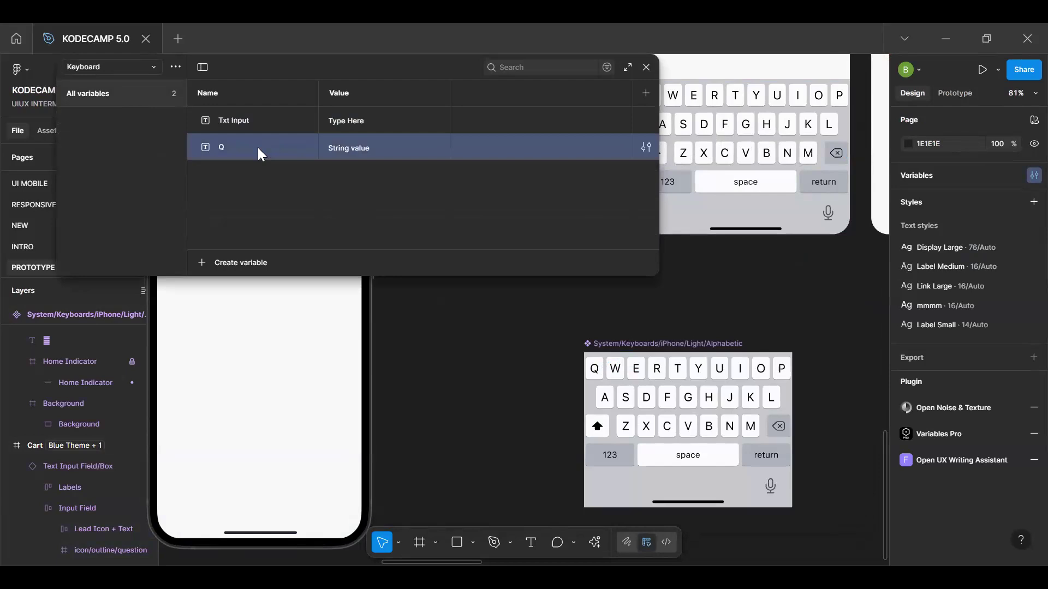
pyautogui.rightClick(258, 147)
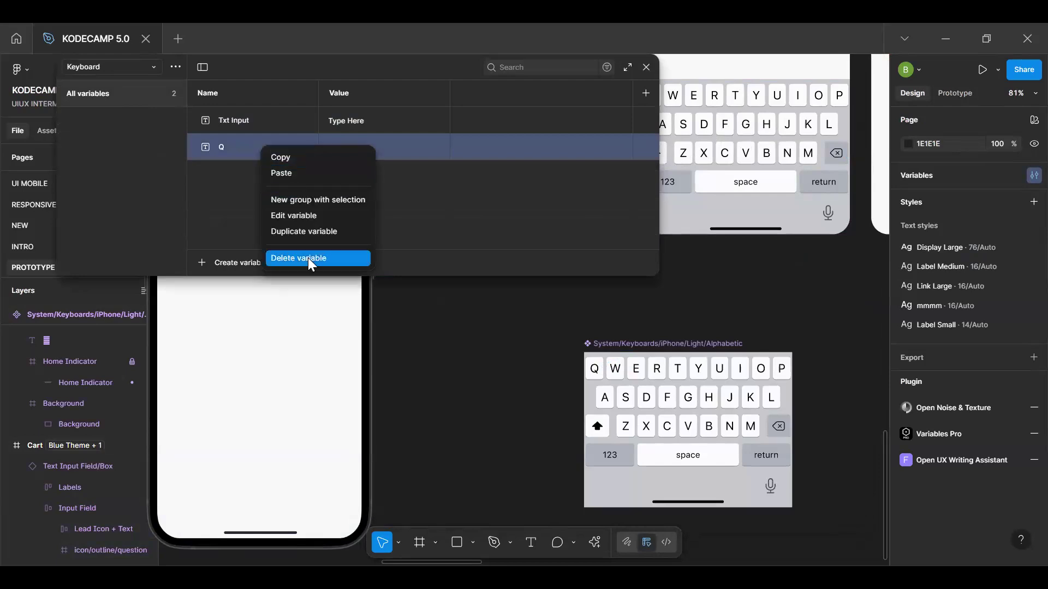
pyautogui.click(377, 156)
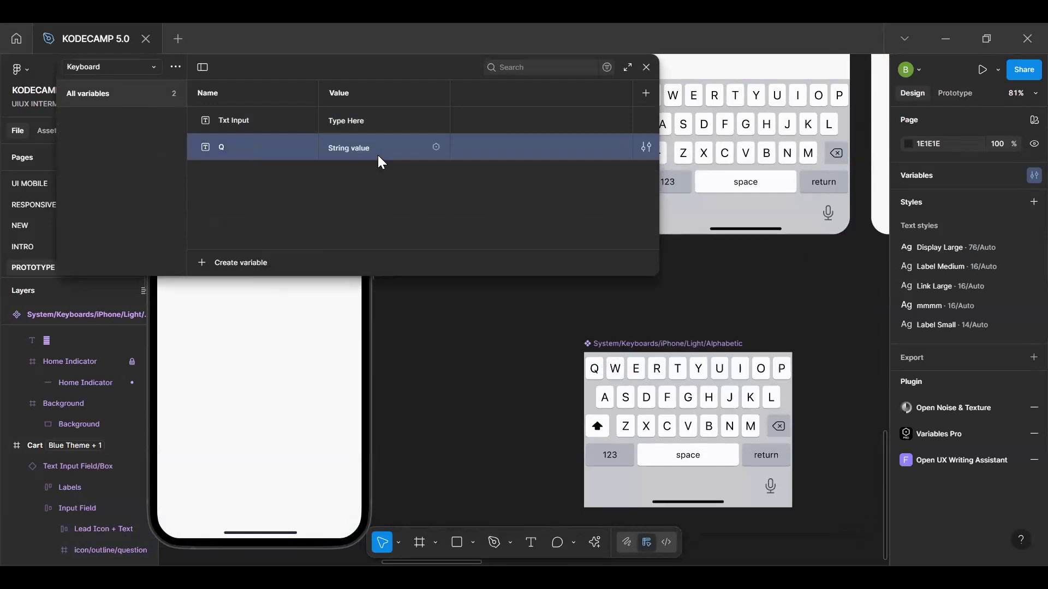
pyautogui.click(372, 151)
pyautogui.write('Q')
pyautogui.press('Return')
# Move the variables window off the preview and test entering Q in the input field with the overlay keyboard
pyautogui.moveTo(473, 66); pyautogui.dragTo(708, 49)
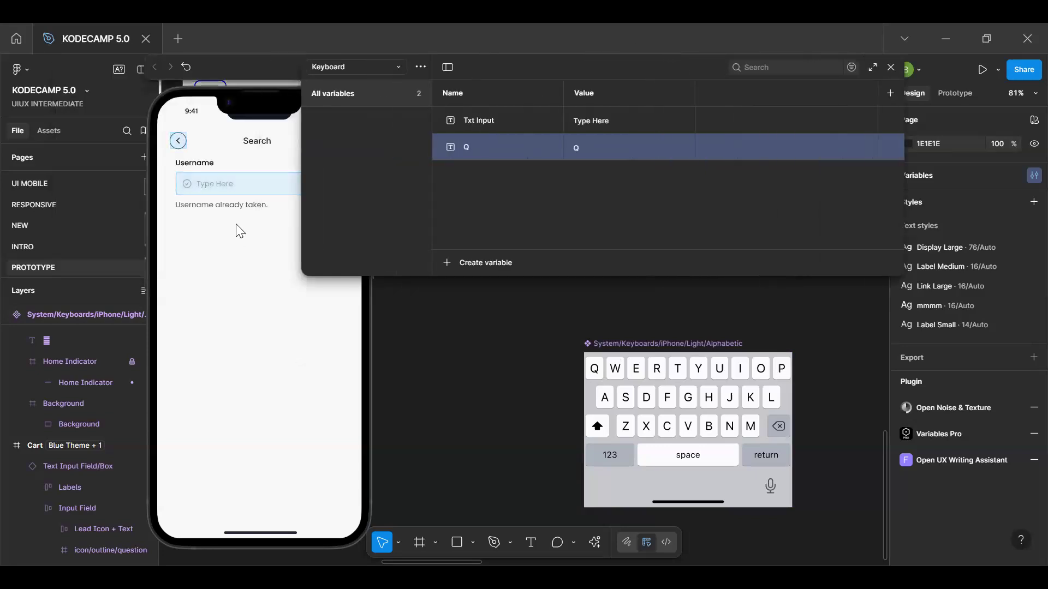
pyautogui.click(245, 188)
pyautogui.click(167, 404)
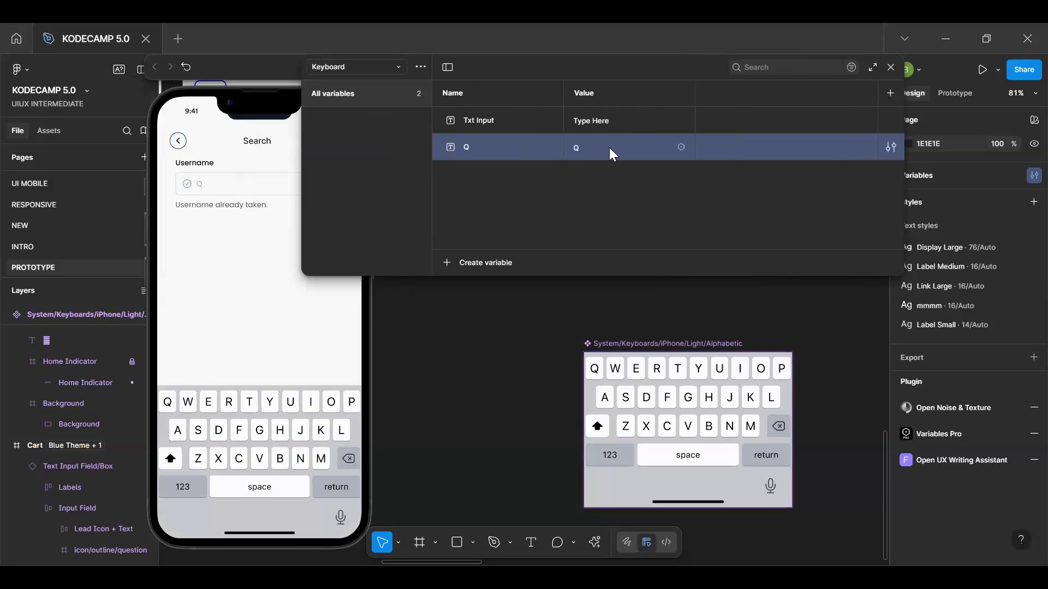
# Test entering Q repeatedly in the preview's Username field, and dismiss the keyboard overlay
pyautogui.doubleClick(167, 404)
pyautogui.doubleClick(167, 404)
pyautogui.click(167, 403)
pyautogui.click(168, 404)
pyautogui.click(167, 404)
pyautogui.click(168, 404)
pyautogui.click(168, 404)
pyautogui.doubleClick(168, 403)
pyautogui.moveTo(437, 65); pyautogui.dragTo(613, 65)
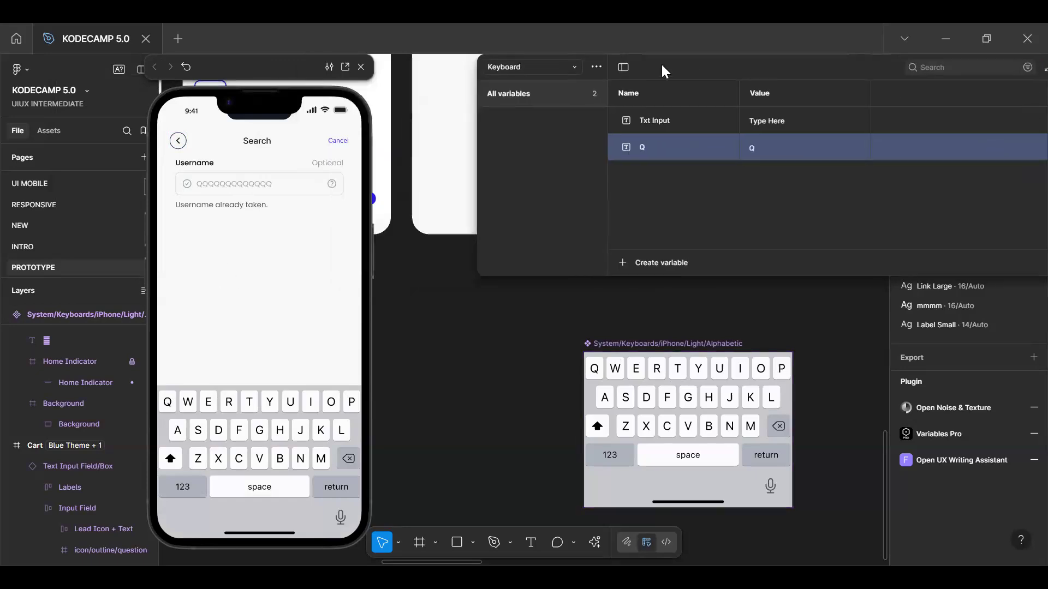
pyautogui.click(308, 277)
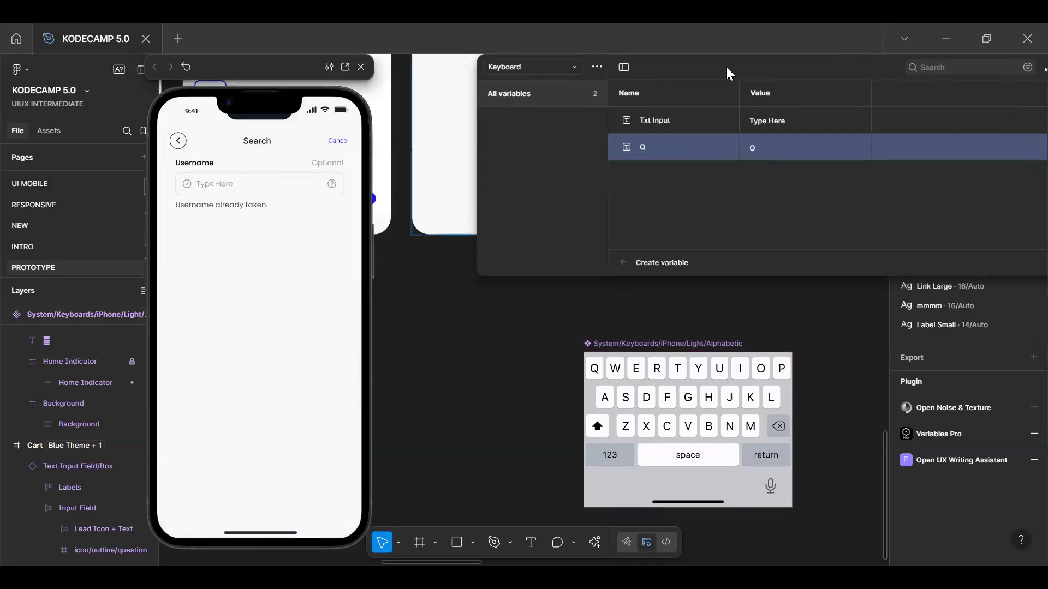
# Duplicate the Q string variable in the Keyboard collection, naming the copy W and setting its value to W
pyautogui.moveTo(651, 71); pyautogui.dragTo(245, 123)
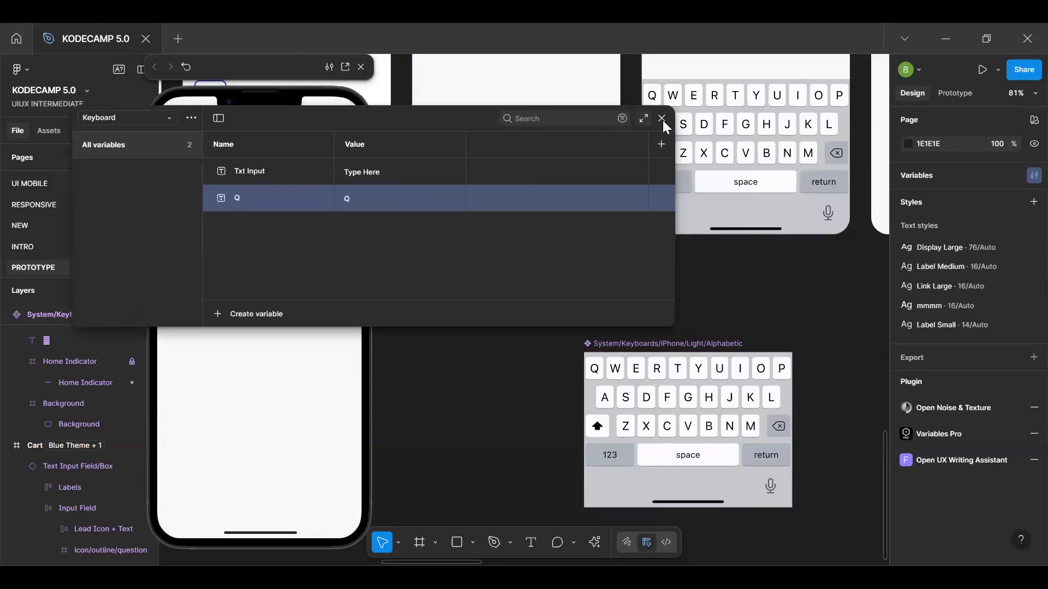
pyautogui.click(662, 119)
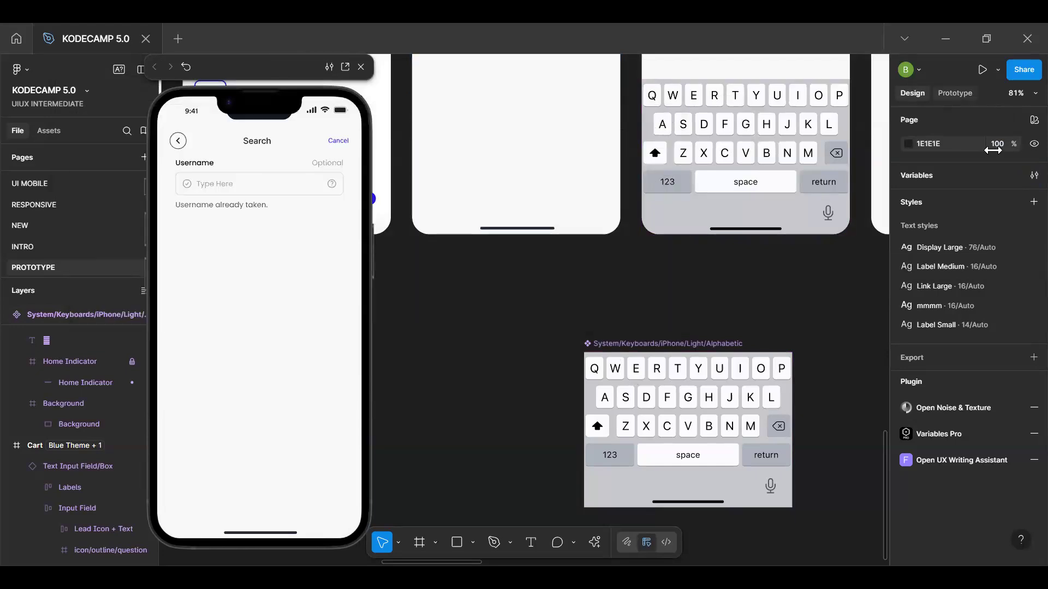
pyautogui.click(1035, 175)
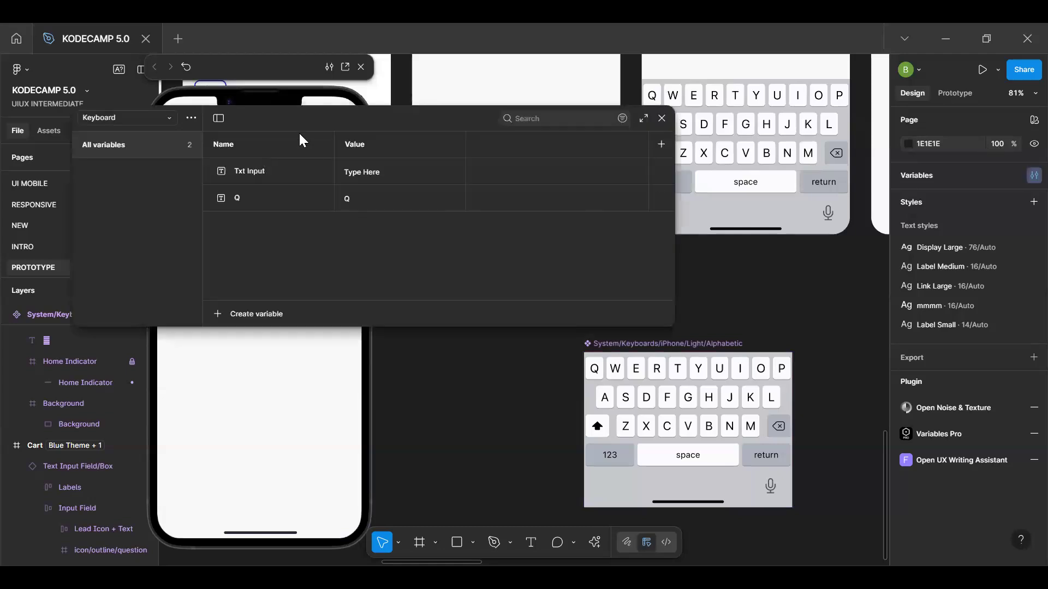
pyautogui.click(280, 208)
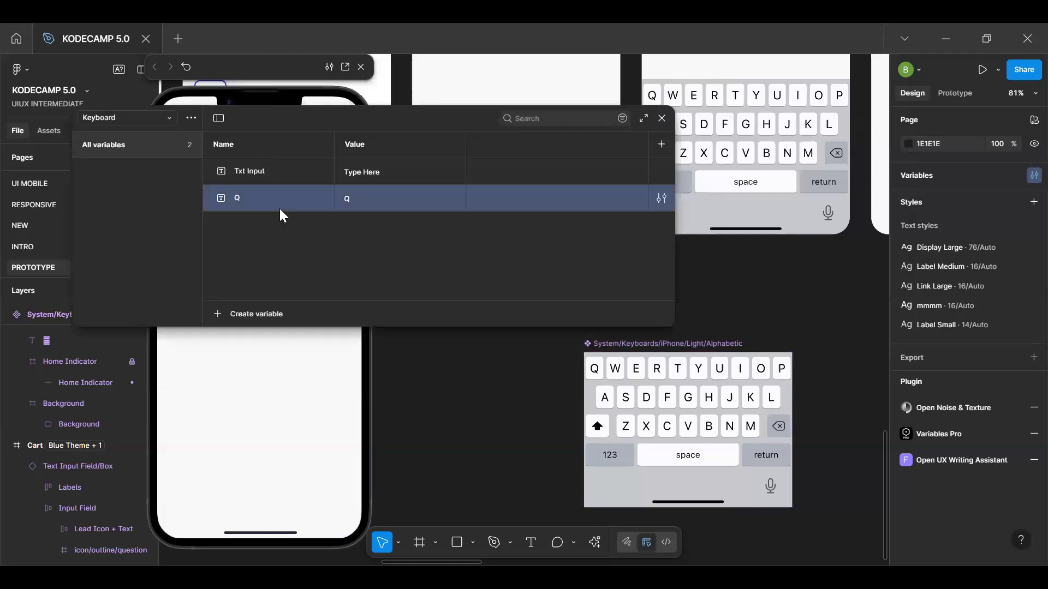
pyautogui.hotkey('ctrl', 'd')
pyautogui.press('BackSpace')
pyautogui.write('W')
pyautogui.click(353, 231)
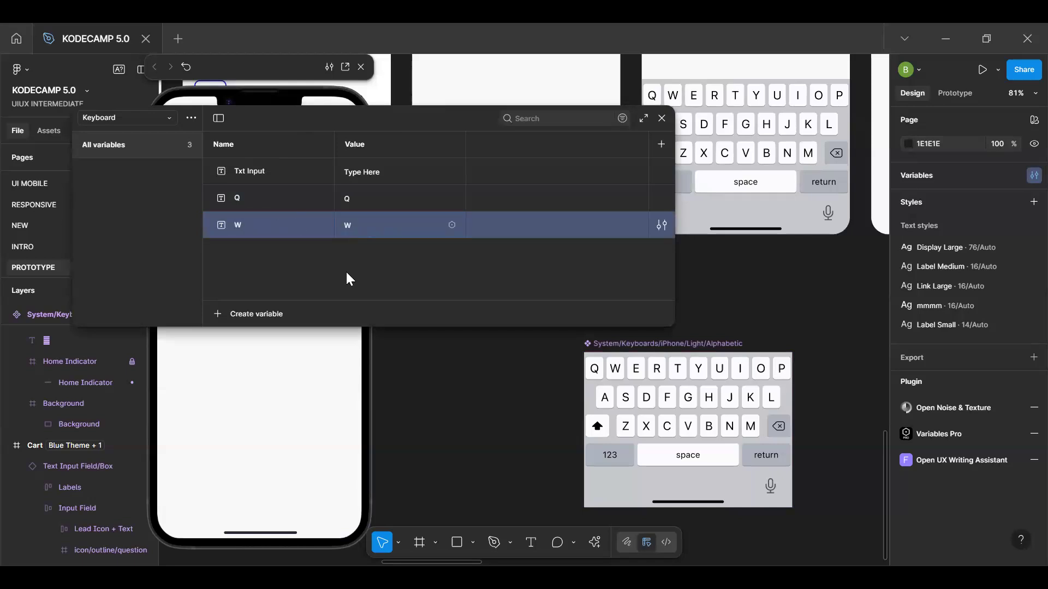
# Duplicate the W string variable, naming the copy E and setting its value to E
pyautogui.hotkey('ctrl', 'd')
pyautogui.write('E')
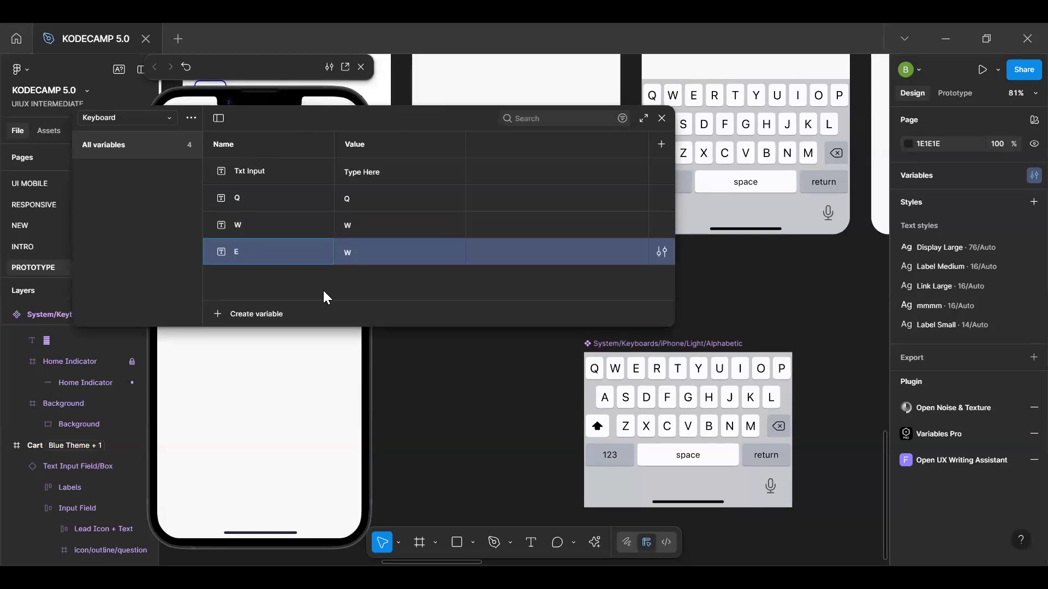
pyautogui.click(381, 254)
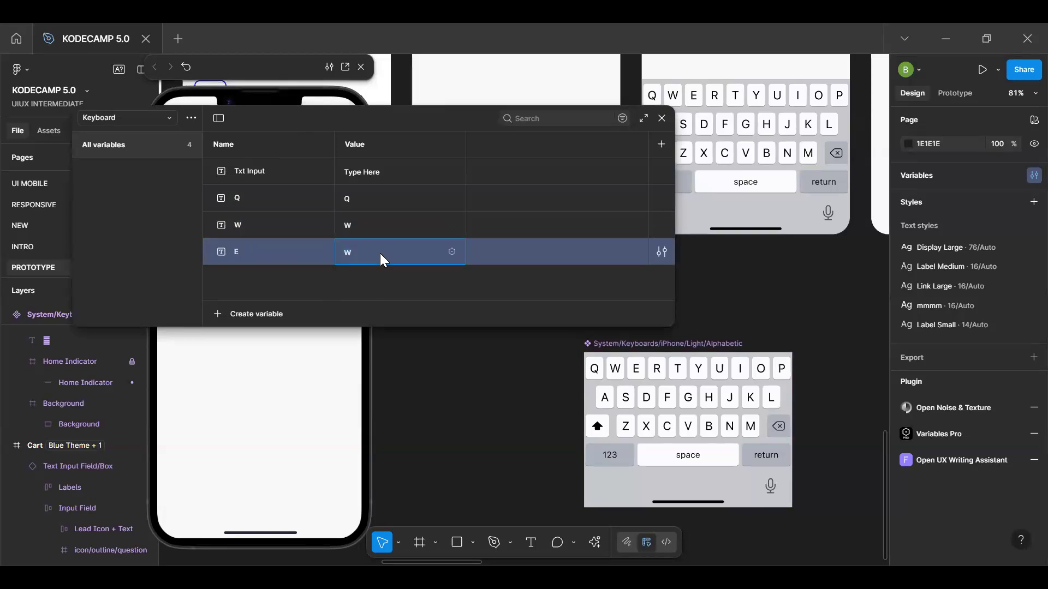
pyautogui.write('E')
pyautogui.press('Return')
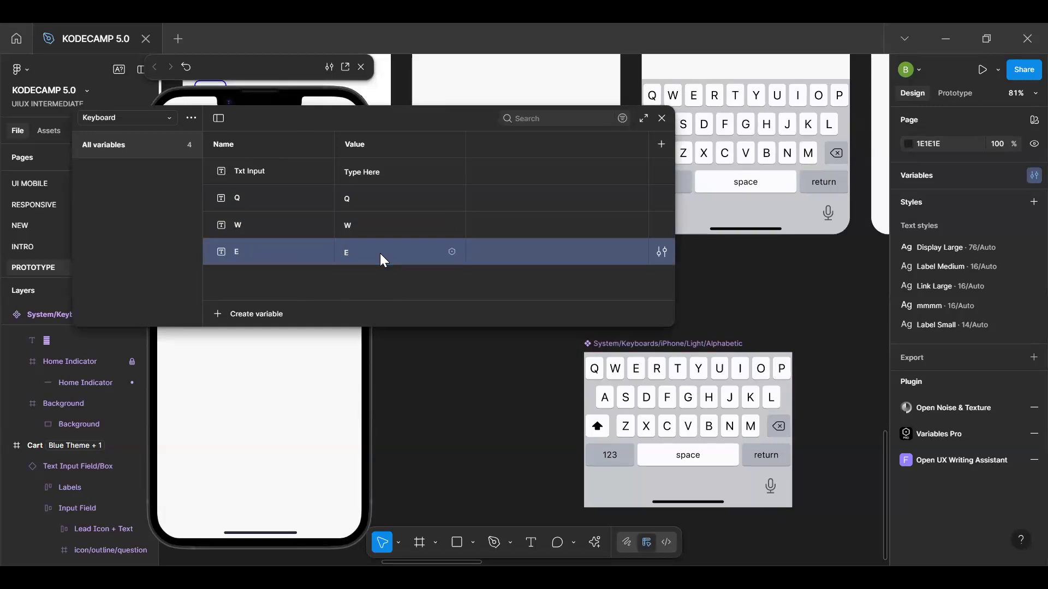
# Duplicate the E string variable, naming the copy R and setting its value to R
pyautogui.hotkey('ctrl', 'd')
pyautogui.write('R')
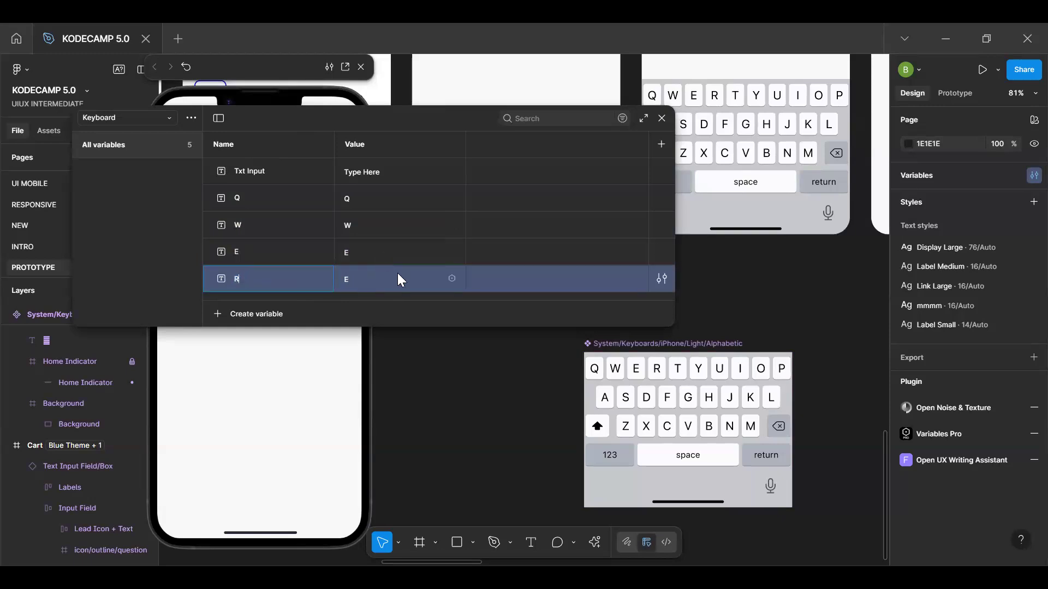
pyautogui.click(386, 278)
pyautogui.write('R')
pyautogui.press('Return')
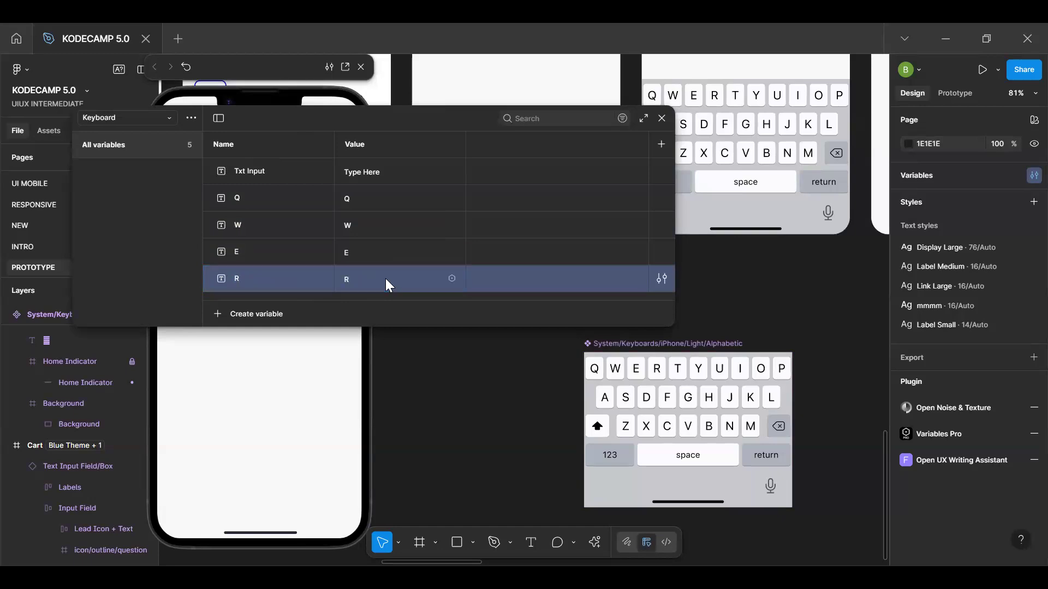
# Duplicate the R string variable, naming the copy Y and setting its value to Y
pyautogui.hotkey('ctrl', 'd')
pyautogui.write('Y')
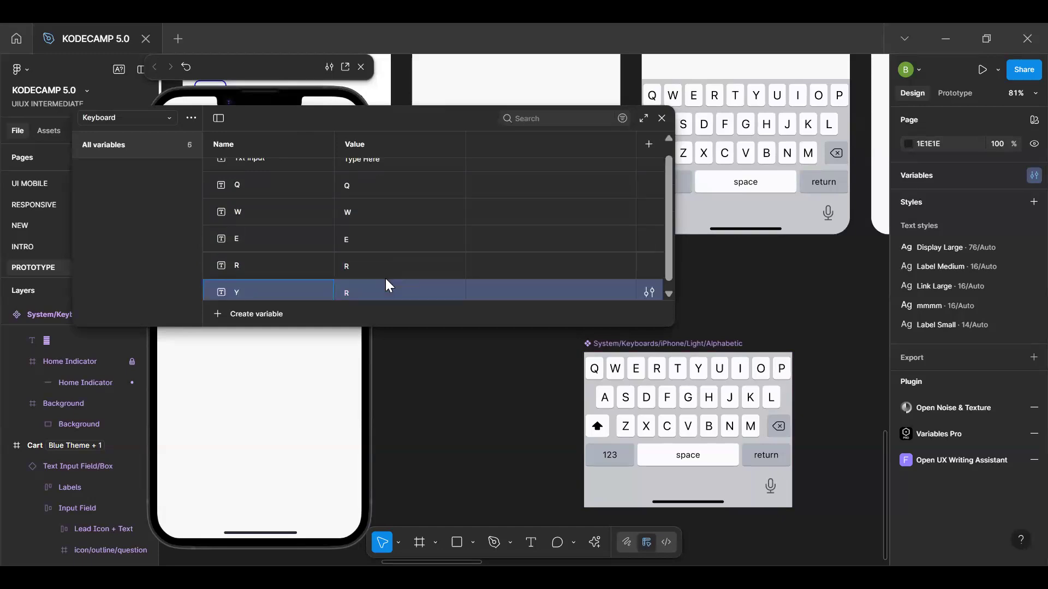
pyautogui.click(379, 294)
pyautogui.scroll(-1, 309, 260)
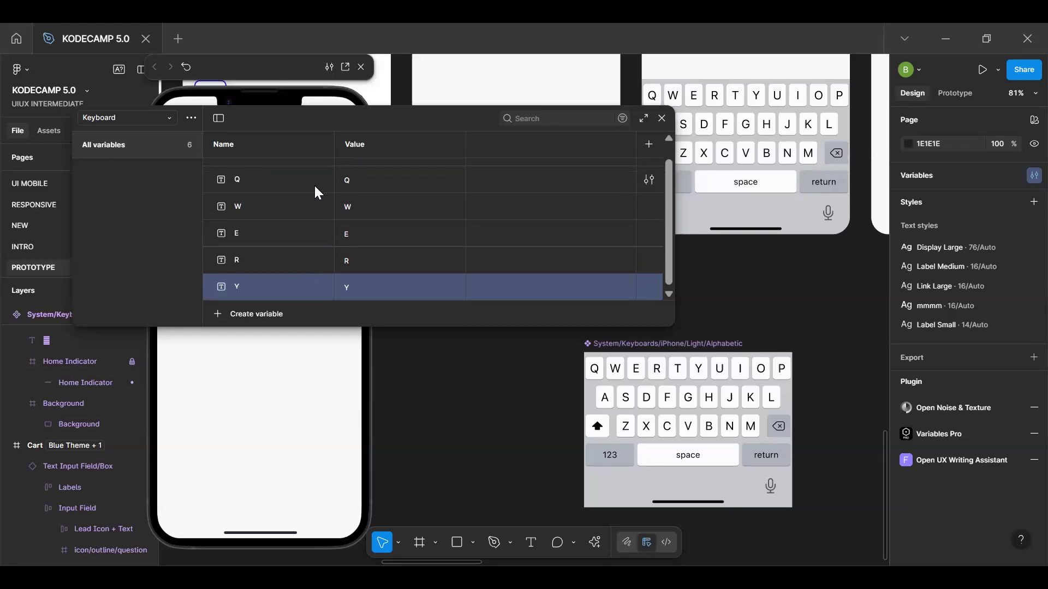
# Duplicate the Y string variable, naming the copy Space and giving it a blank value
pyautogui.scroll(1, 315, 253)
pyautogui.scroll(-1, 316, 232)
pyautogui.hotkey('ctrl', 'd')
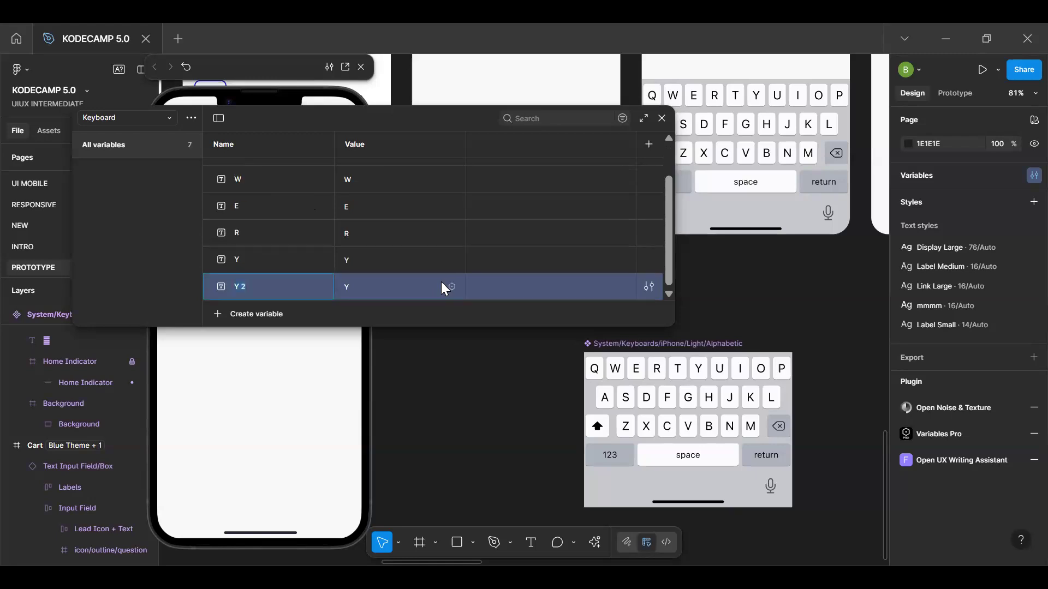
pyautogui.write('sPACE')
pyautogui.press('BackSpace')
pyautogui.press('BackSpace')
pyautogui.press('BackSpace')
pyautogui.press('BackSpace')
pyautogui.press('BackSpace')
pyautogui.write('Space')
pyautogui.press('Return')
pyautogui.click(579, 310)
pyautogui.click(359, 295)
pyautogui.click(512, 282)
# Add a string variable named Question below Space and set its value to ?
pyautogui.hotkey('shift', 'Return')
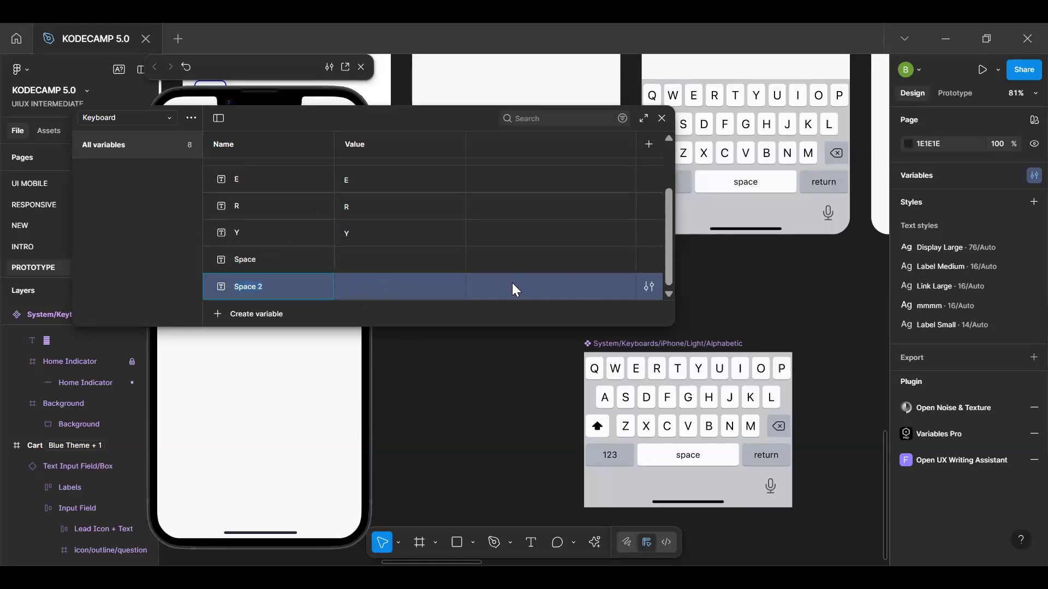
pyautogui.write('Question')
pyautogui.press('Return')
pyautogui.click(388, 290)
pyautogui.click(448, 305)
# Examine the if and else actions of the Q key's conditional interaction in the keyboard main component
pyautogui.doubleClick(615, 369)
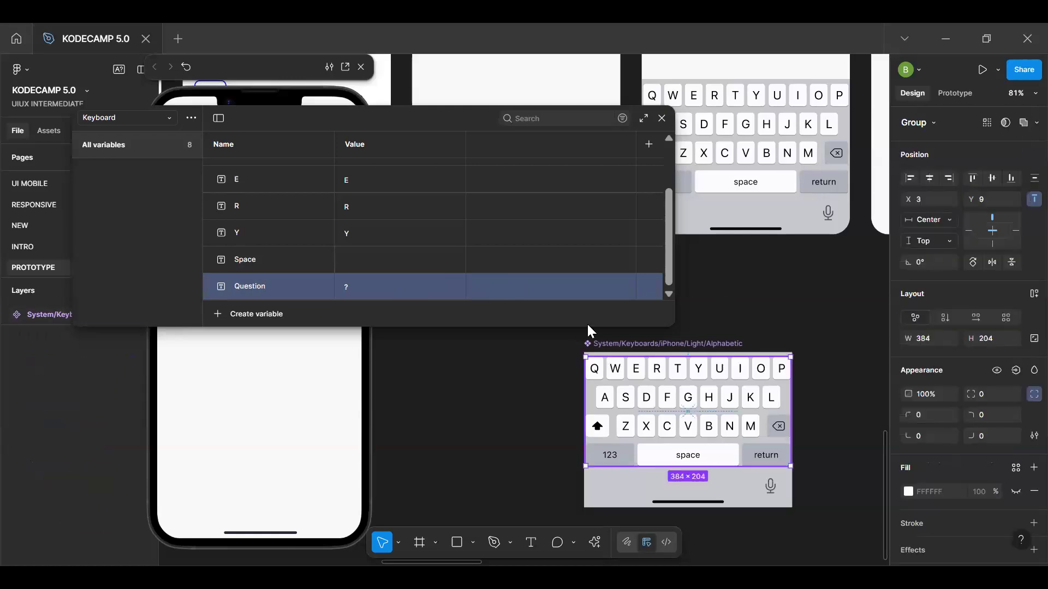
pyautogui.click(594, 369)
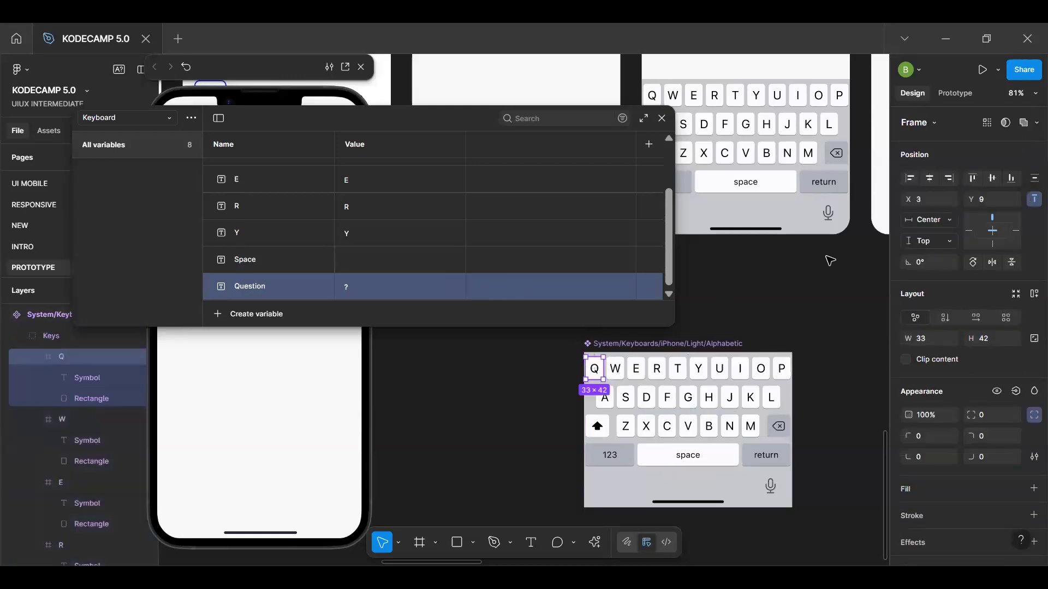
pyautogui.click(954, 92)
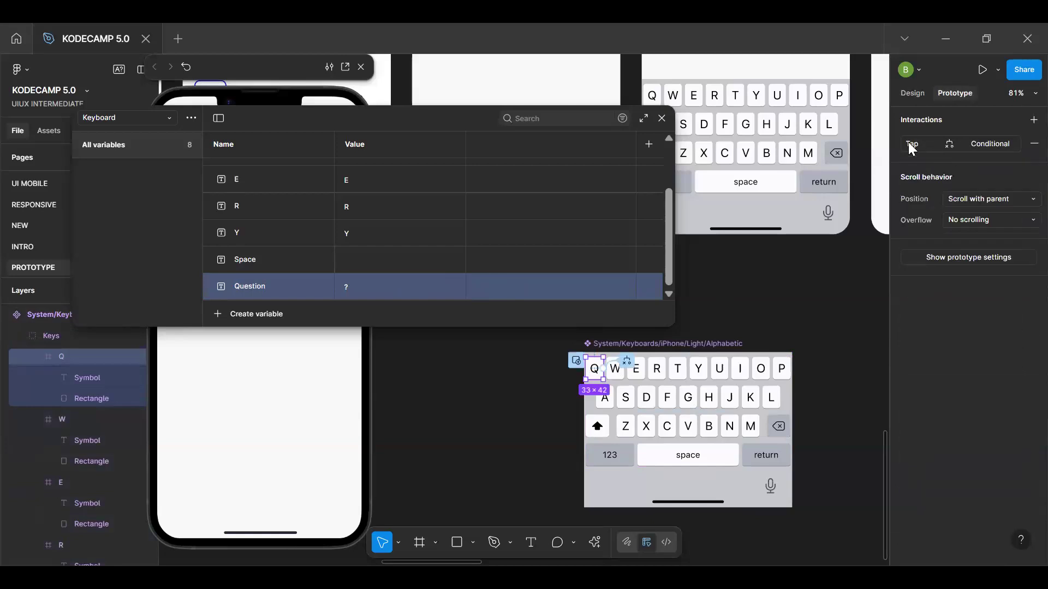
pyautogui.click(977, 145)
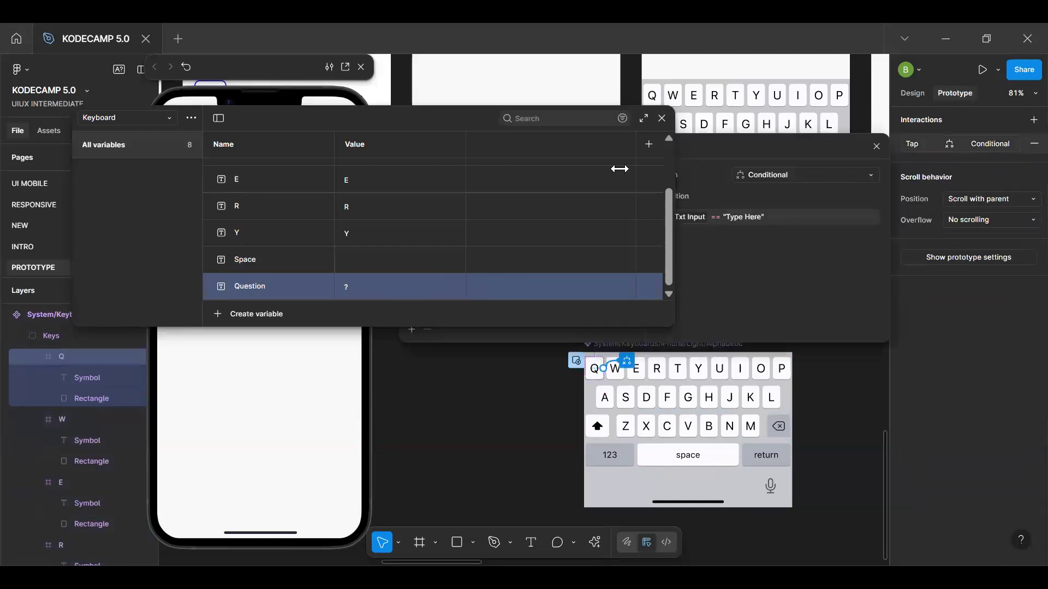
pyautogui.click(690, 192)
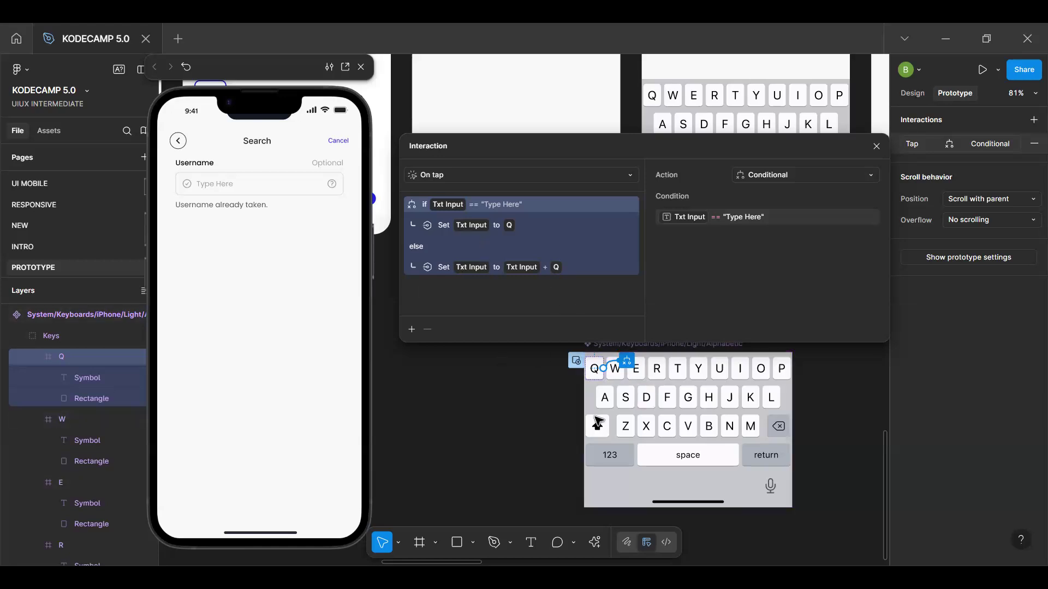
# Add an On tap interaction with a Conditional action to the P key of the keyboard main component
pyautogui.click(783, 371)
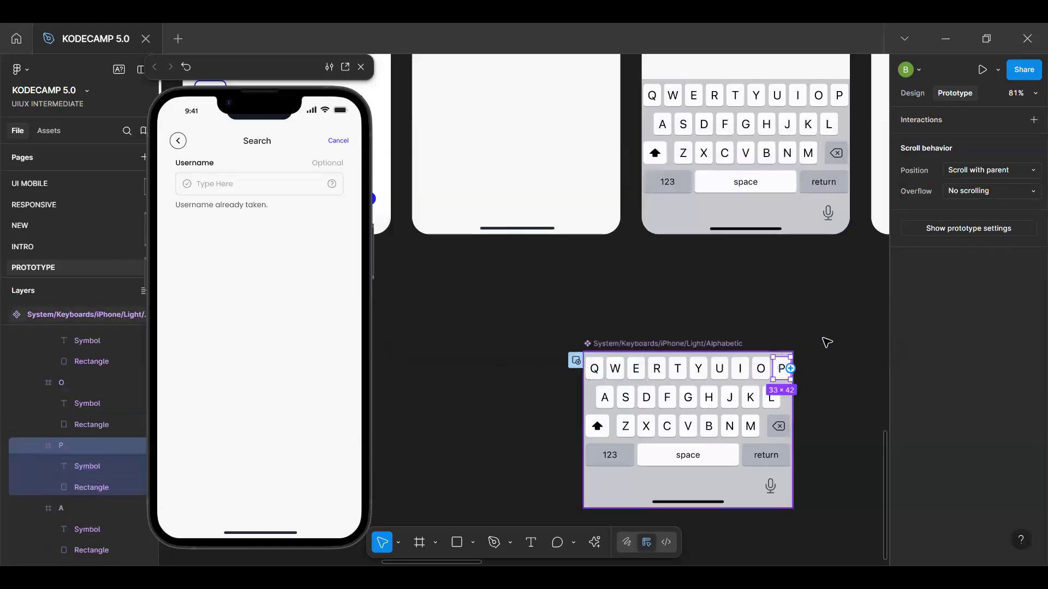
pyautogui.click(1033, 120)
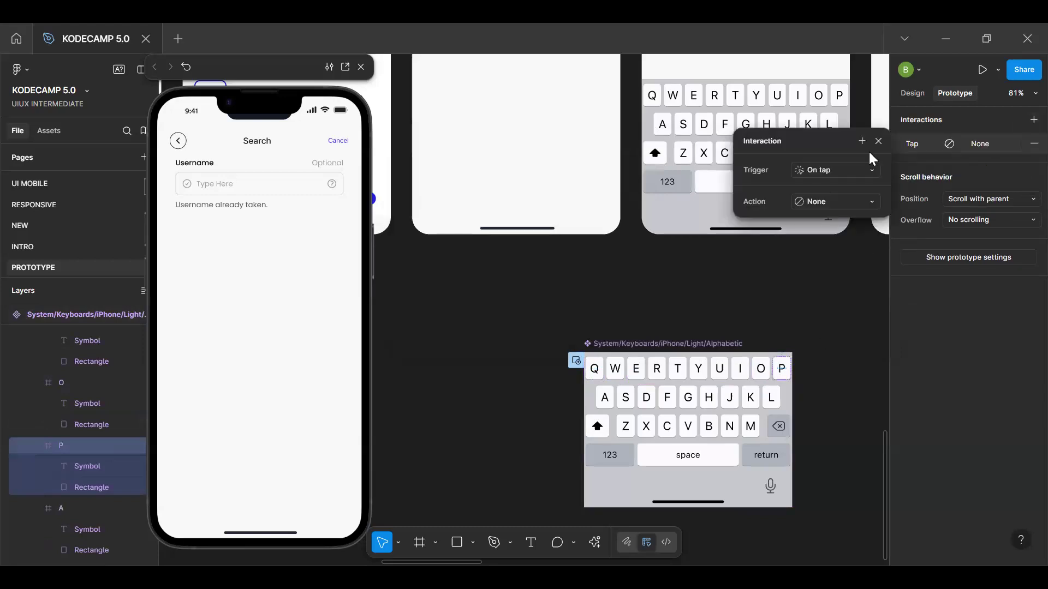
pyautogui.click(835, 202)
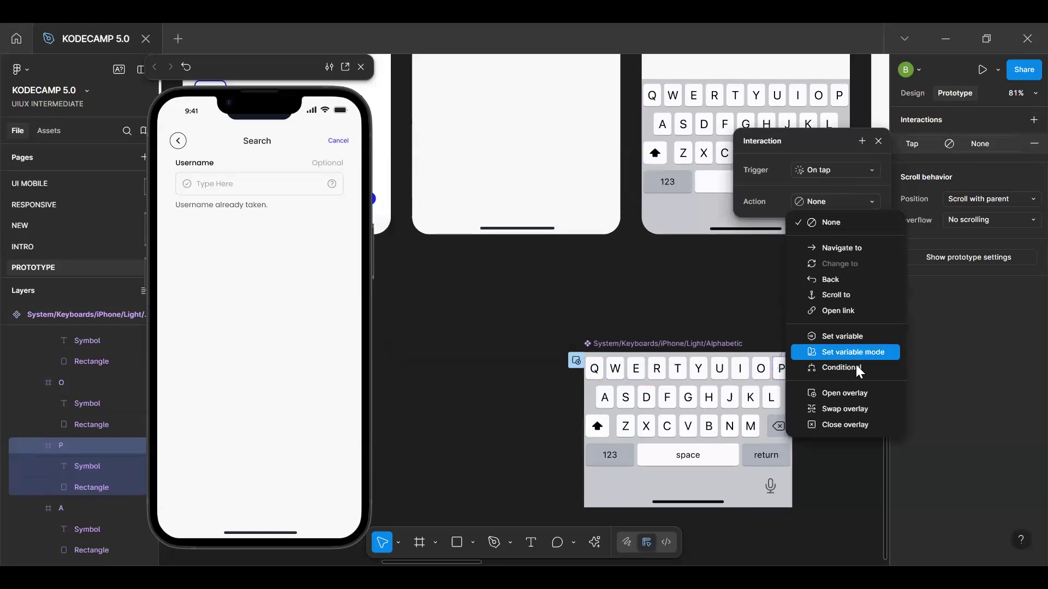
pyautogui.click(858, 371)
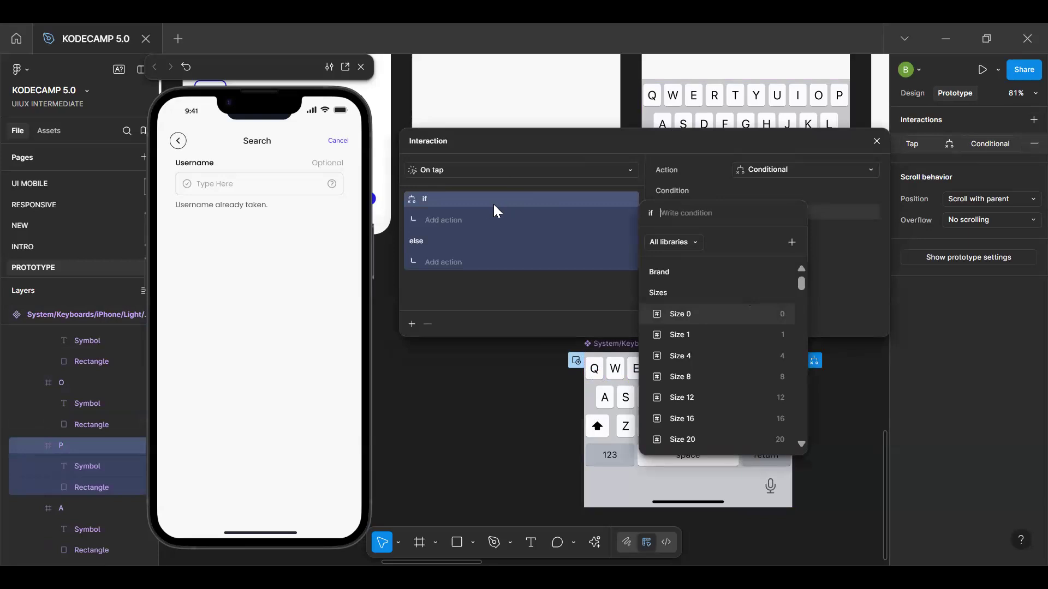
# Set the P key interaction's condition to Txt Input == "Type Here"
pyautogui.click(685, 222)
pyautogui.write('txt')
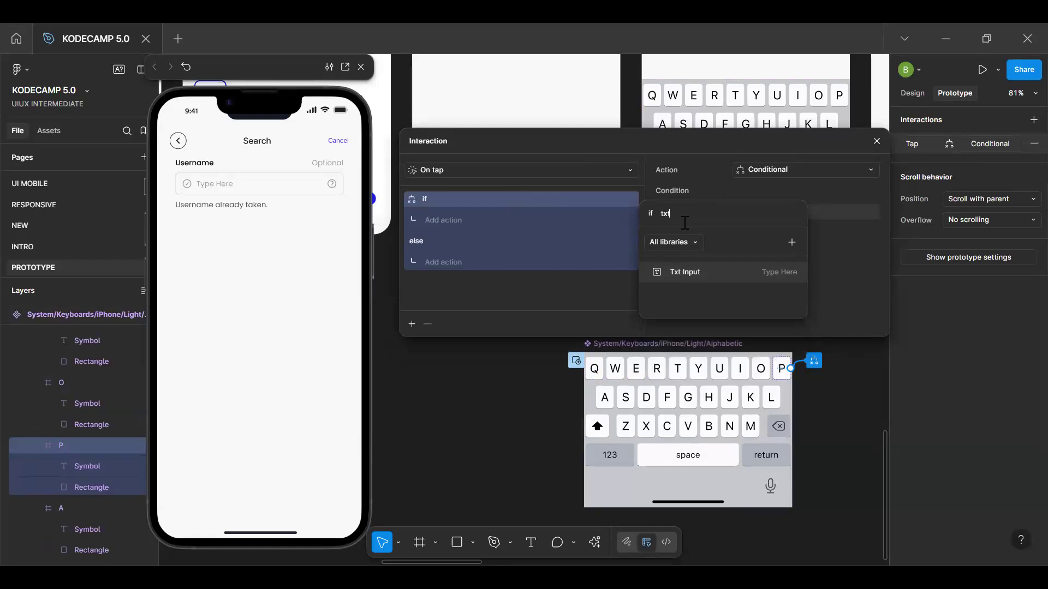
pyautogui.click(701, 271)
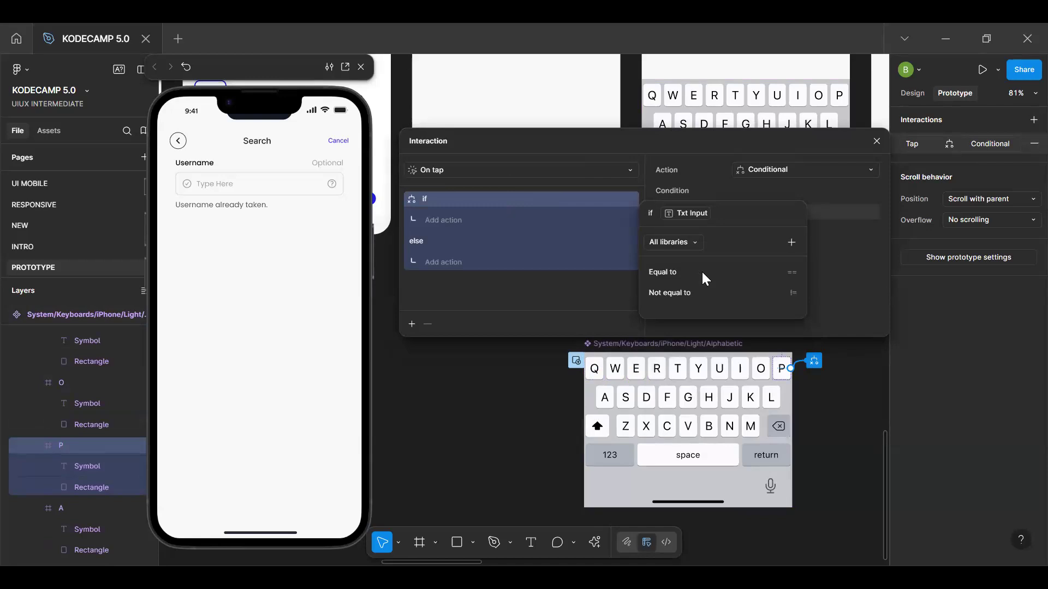
pyautogui.click(685, 274)
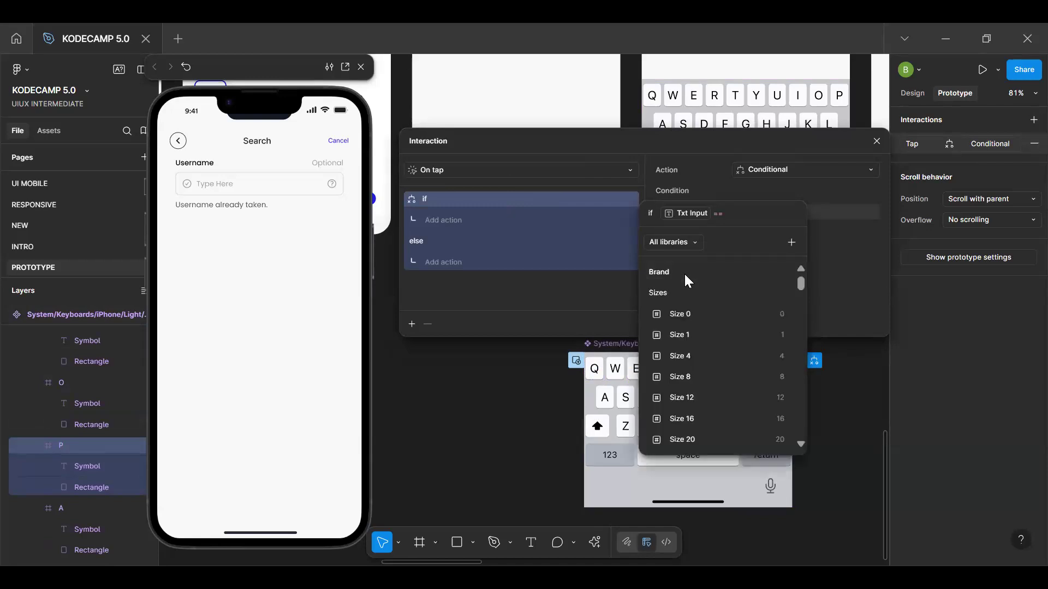
pyautogui.write('Type')
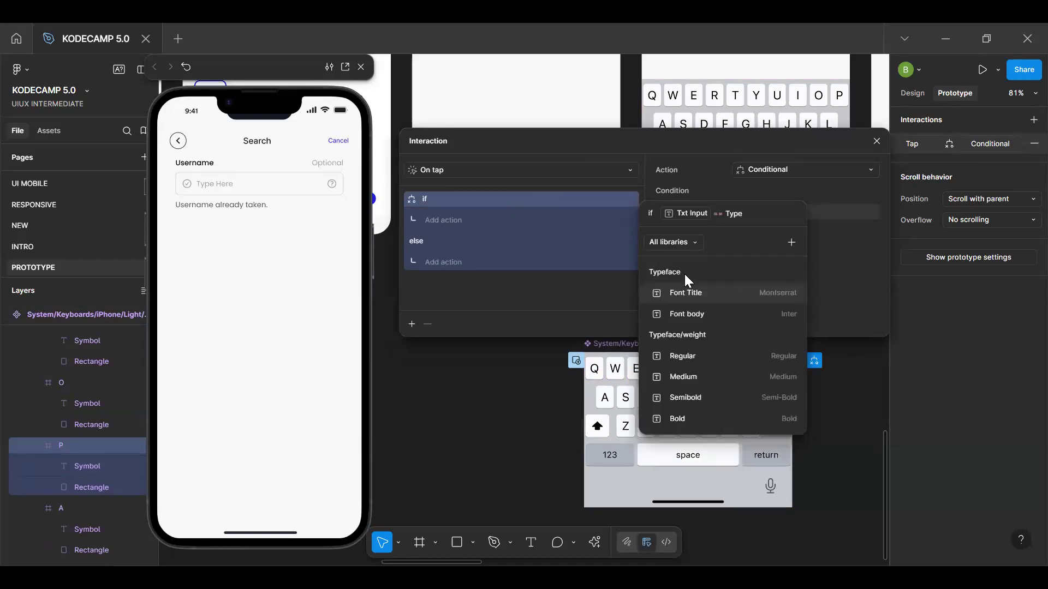
pyautogui.write(' Here')
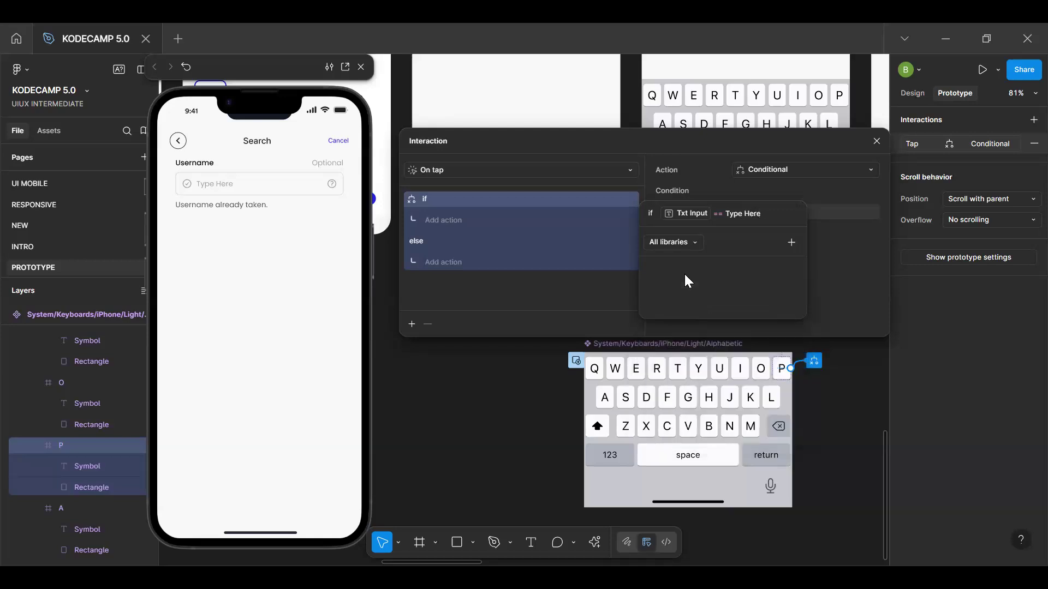
pyautogui.press('Return')
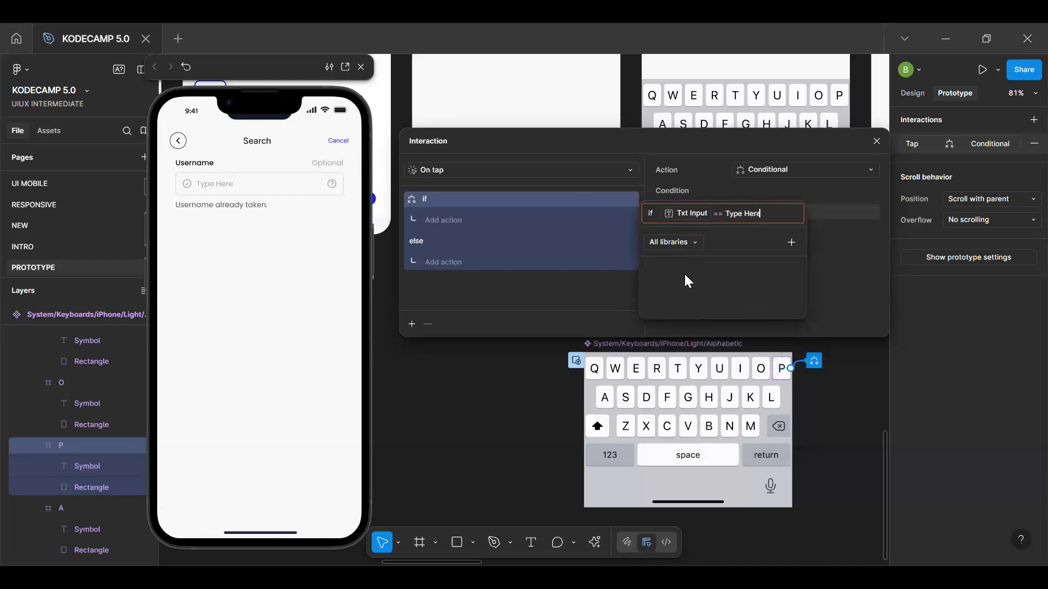
pyautogui.click(728, 213)
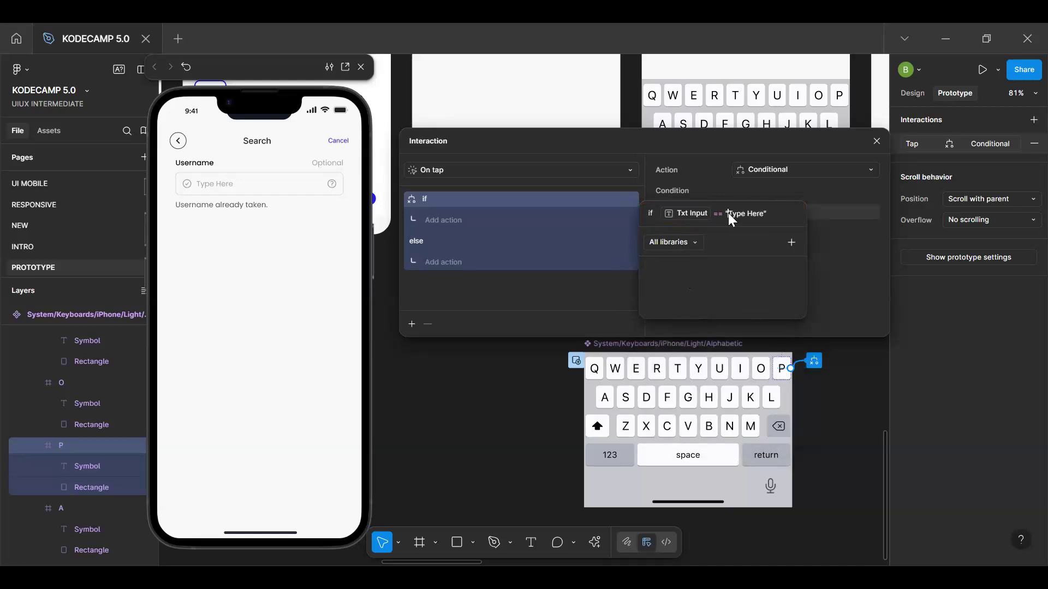
# Add a Set variable action to the if branch of the P key's conditional interaction, targeting Txt Input
pyautogui.click(427, 221)
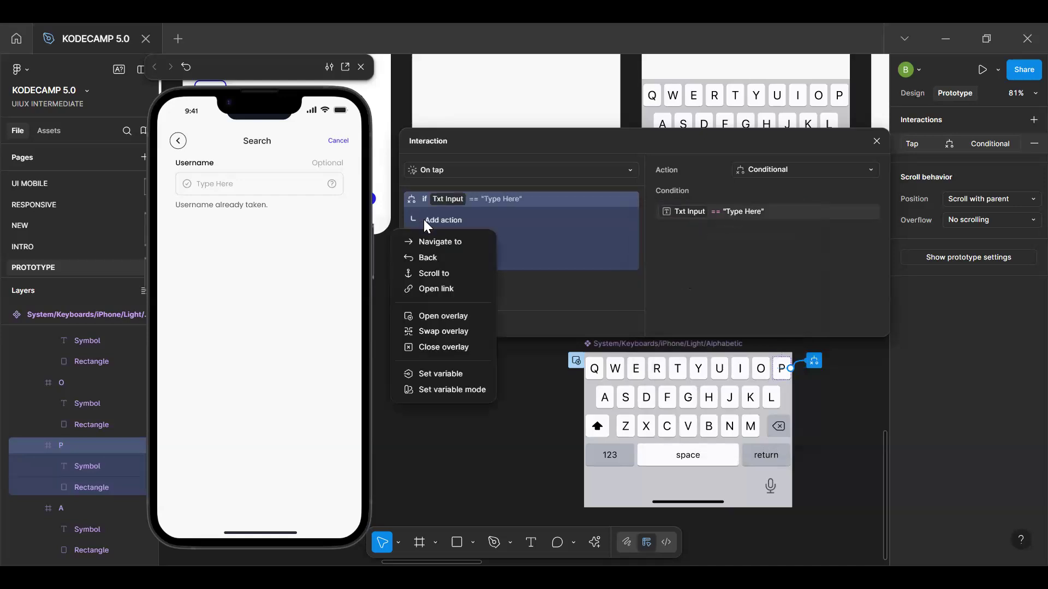
pyautogui.click(541, 270)
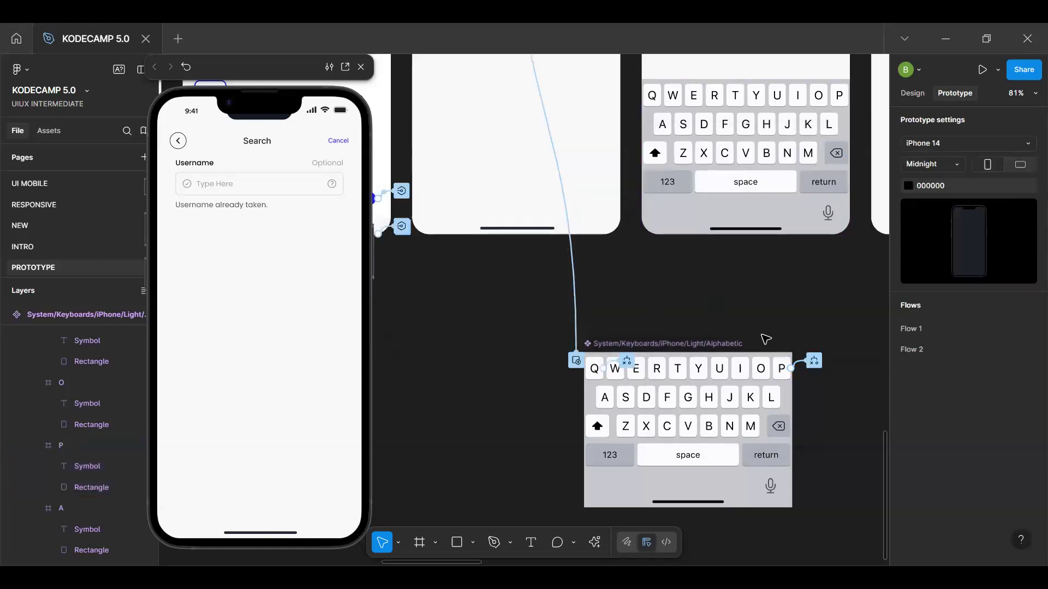
pyautogui.click(816, 361)
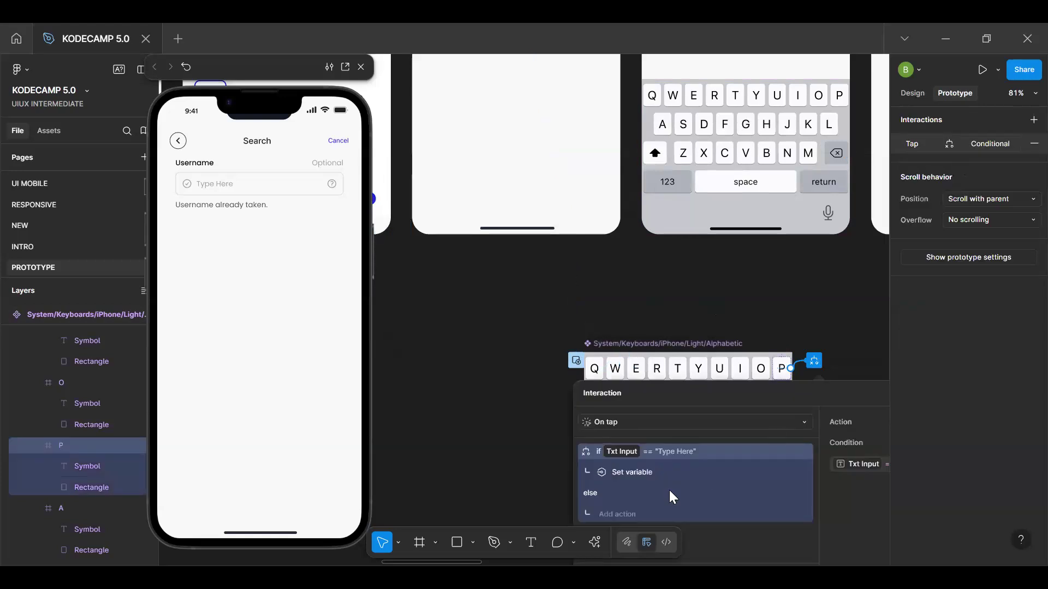
pyautogui.moveTo(687, 391); pyautogui.dragTo(480, 184)
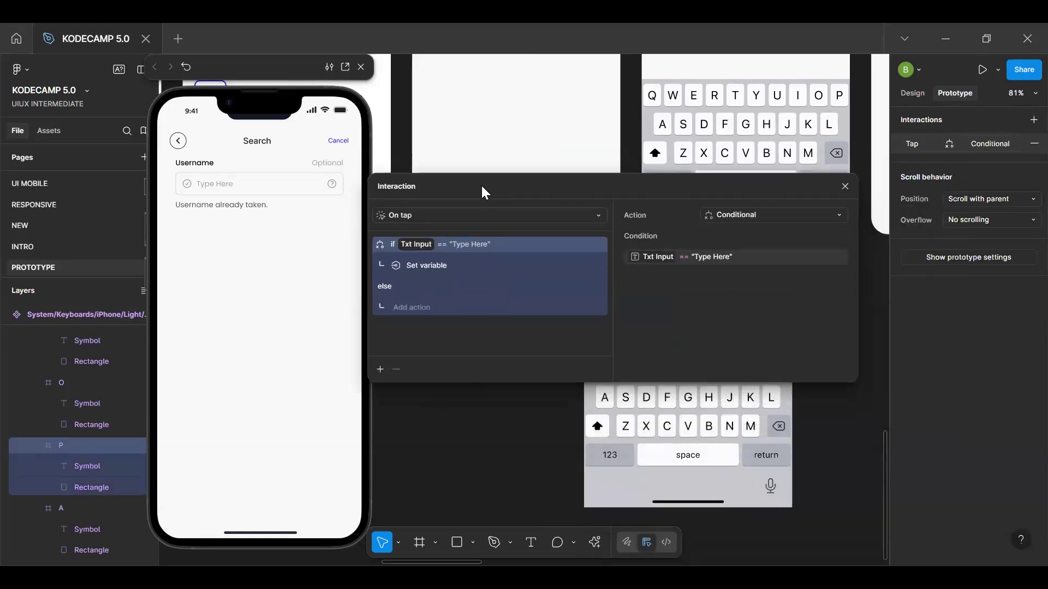
pyautogui.click(429, 267)
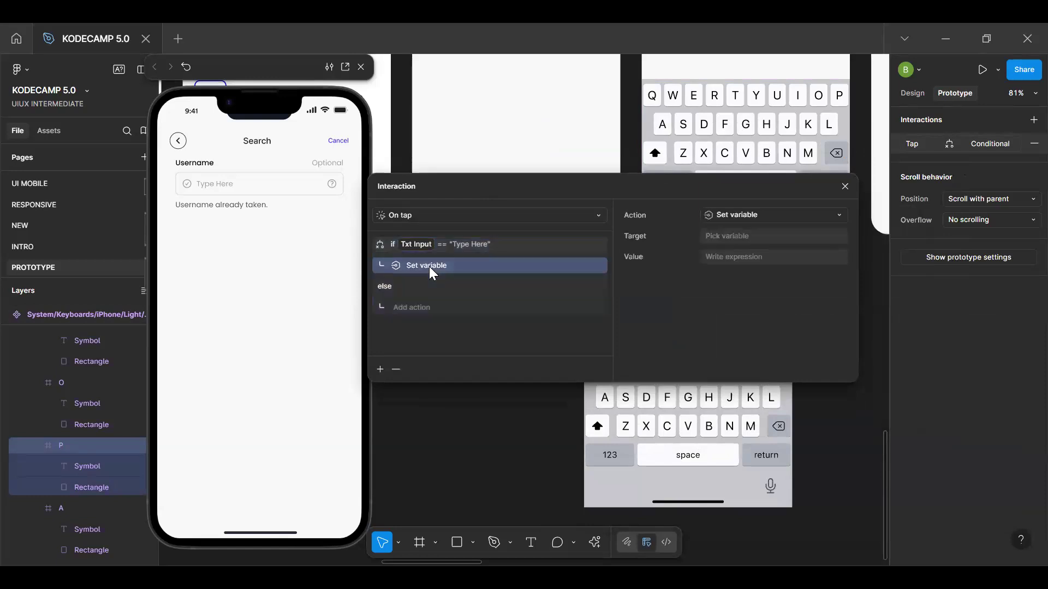
pyautogui.click(721, 236)
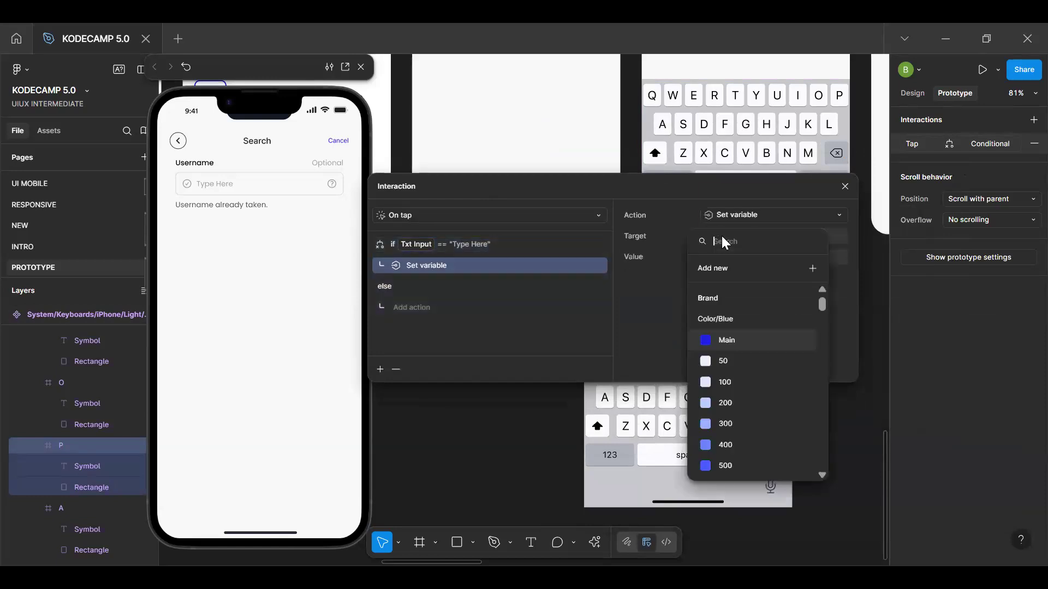
pyautogui.write('tx')
pyautogui.click(743, 299)
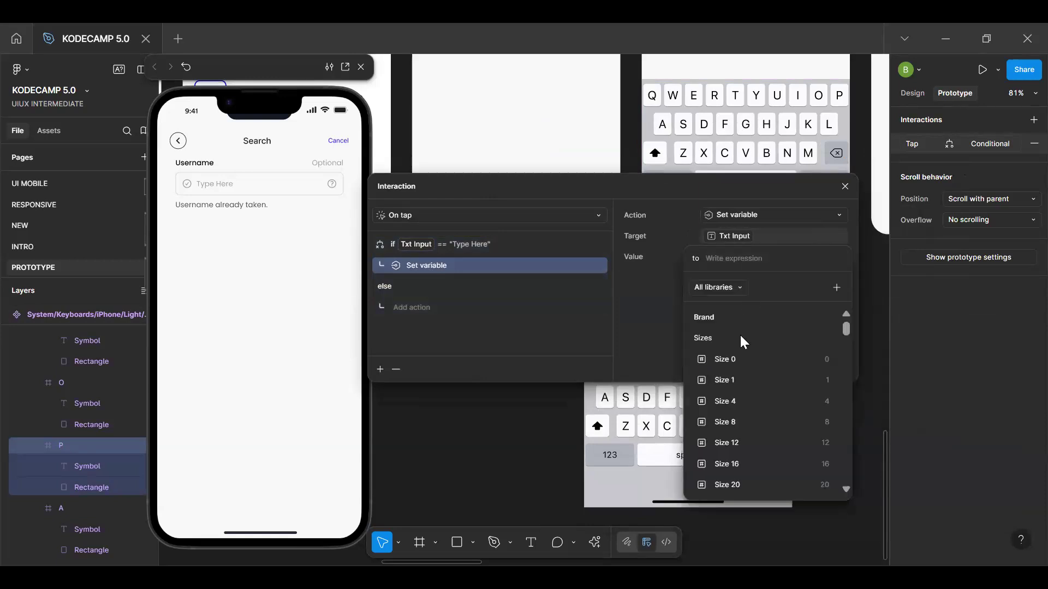
pyautogui.write('P')
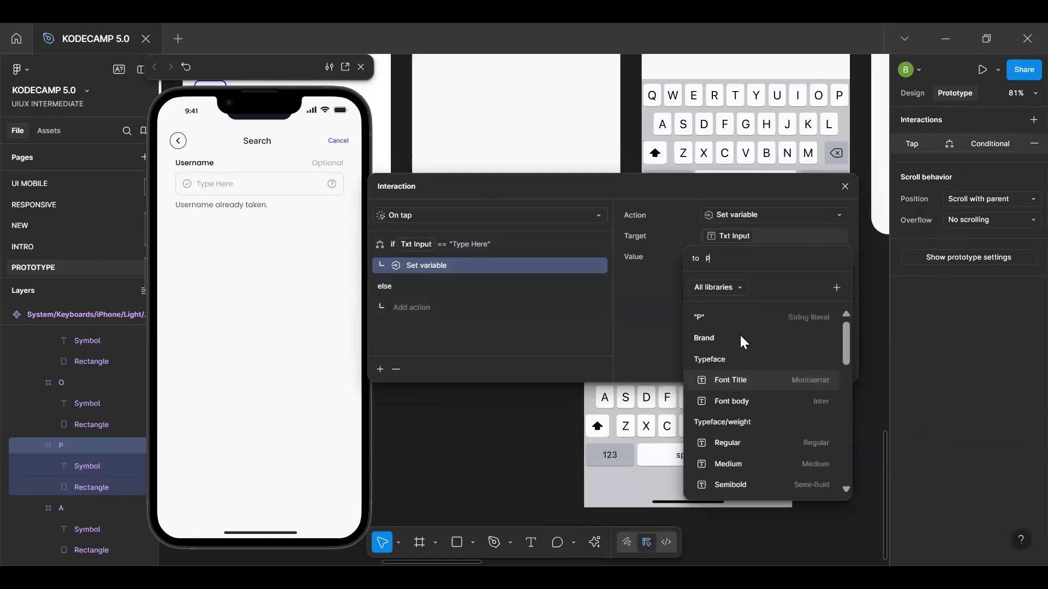
pyautogui.press('Return')
pyautogui.press('BackSpace')
pyautogui.press('BackSpace')
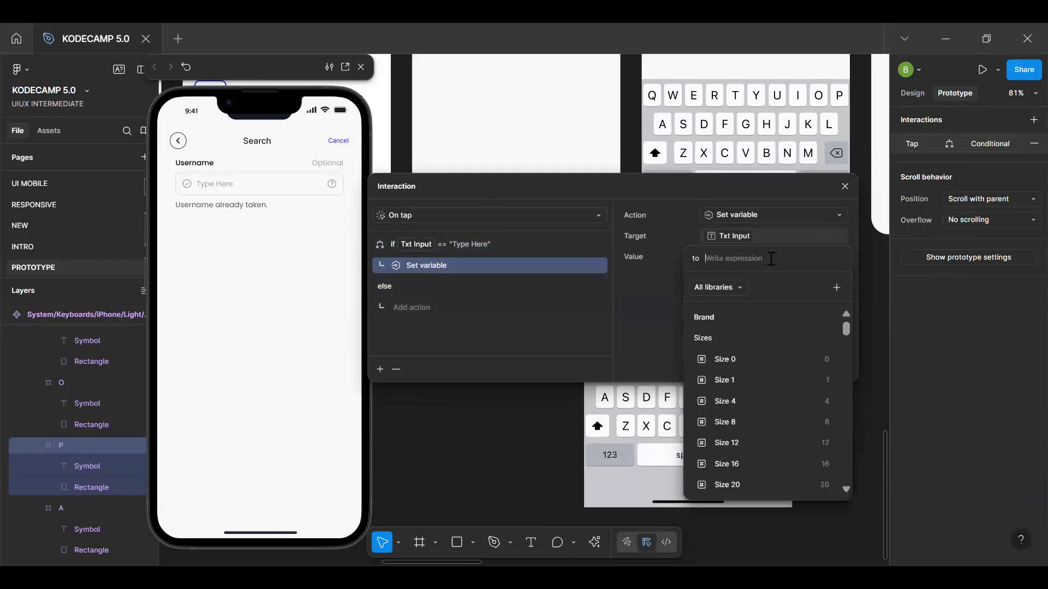
pyautogui.write('P')
pyautogui.press('Return')
pyautogui.press('BackSpace')
pyautogui.press('BackSpace')
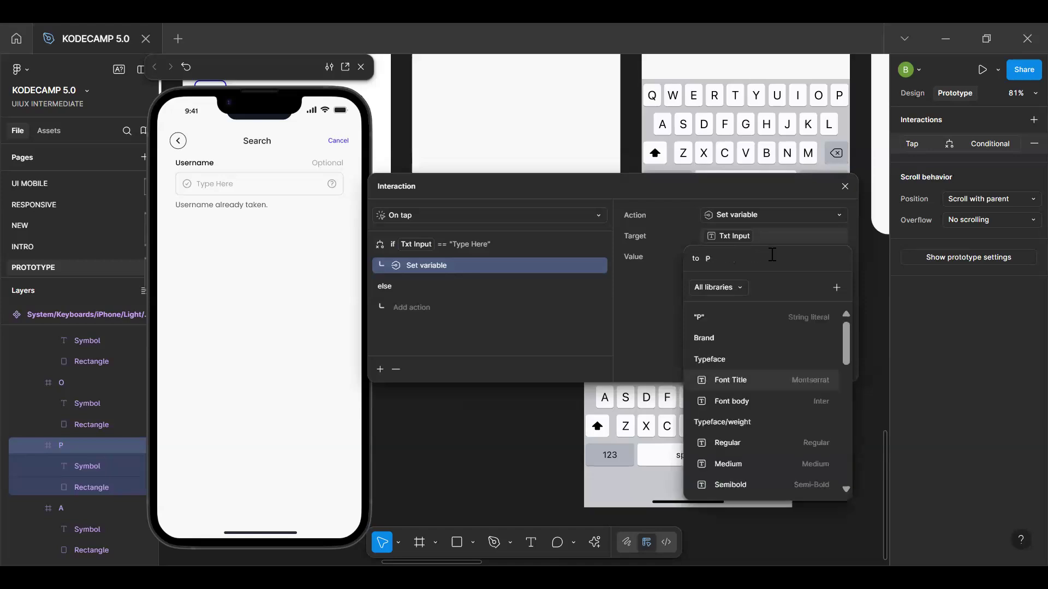
pyautogui.press('Return')
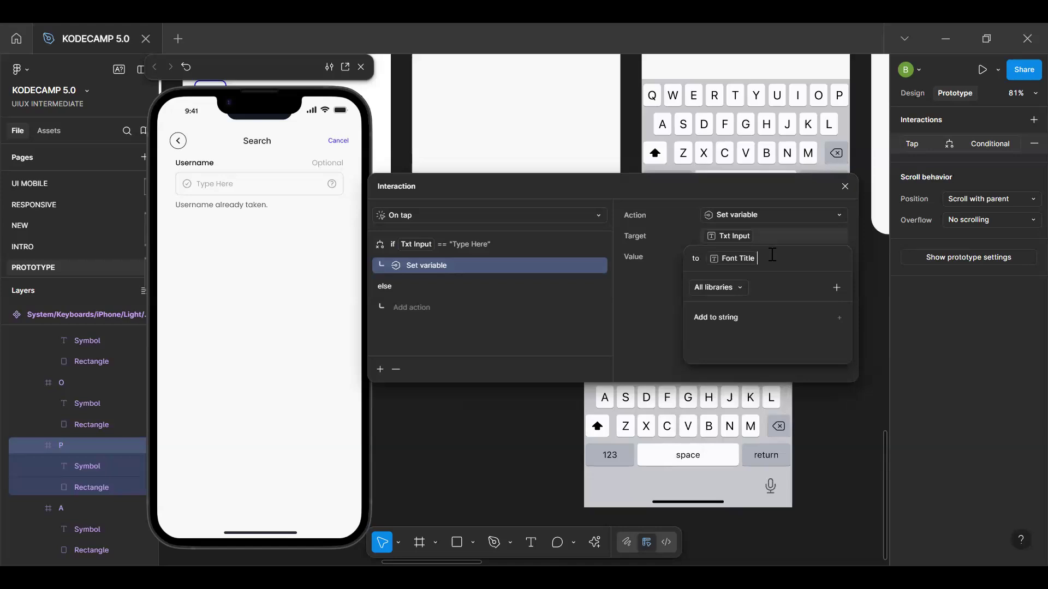
pyautogui.press('BackSpace')
# Set the value of the P key's if action to the string "P"
pyautogui.write('"P"')
pyautogui.press('Return')
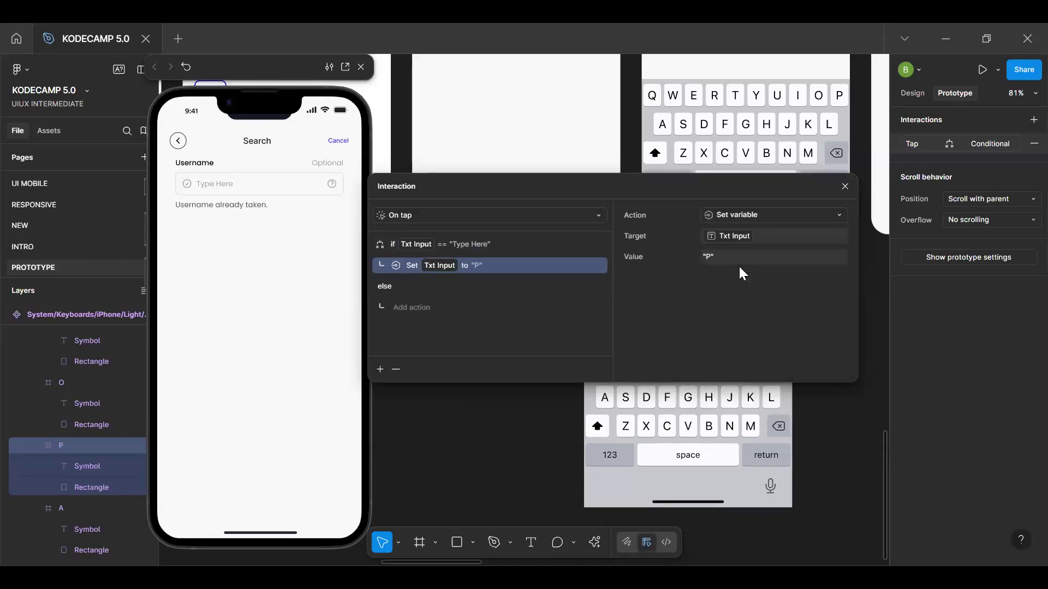
# Add a Set variable action targeting Txt Input to the P key's else branch and begin its value with Txt Input +
pyautogui.click(419, 306)
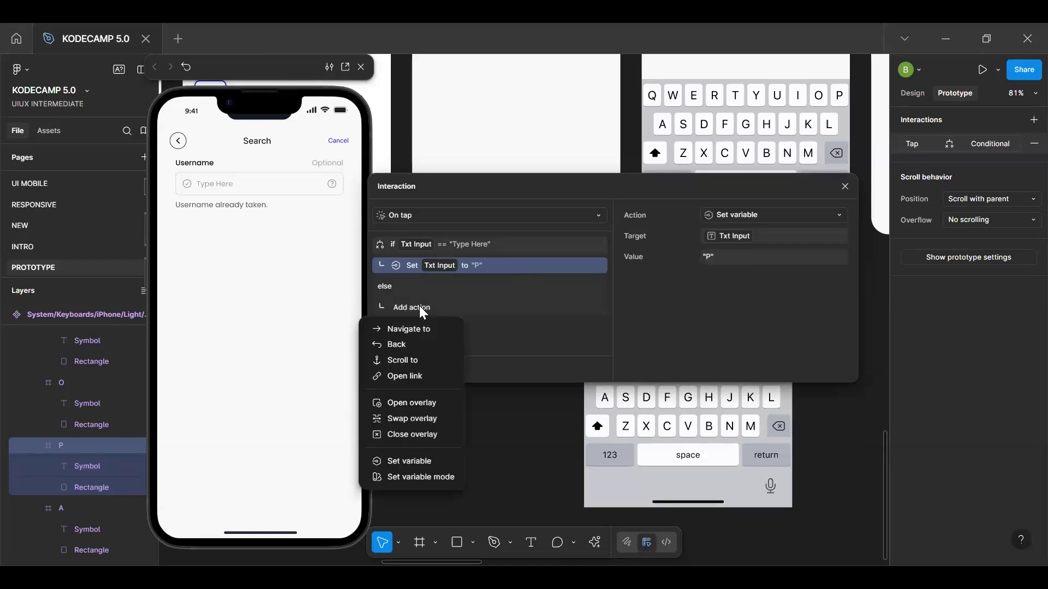
pyautogui.click(425, 461)
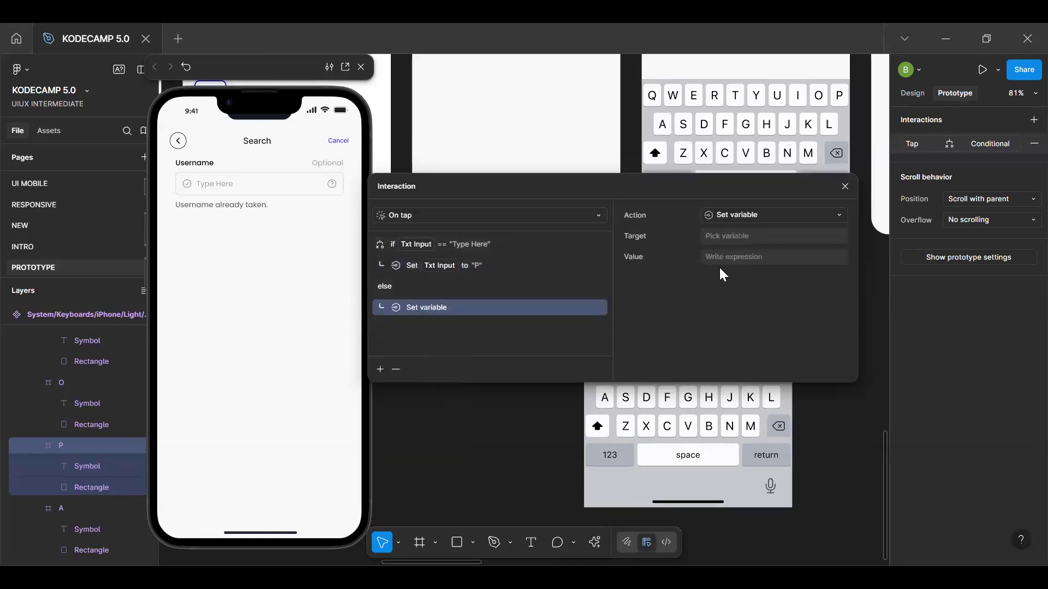
pyautogui.click(739, 238)
pyautogui.write('tx')
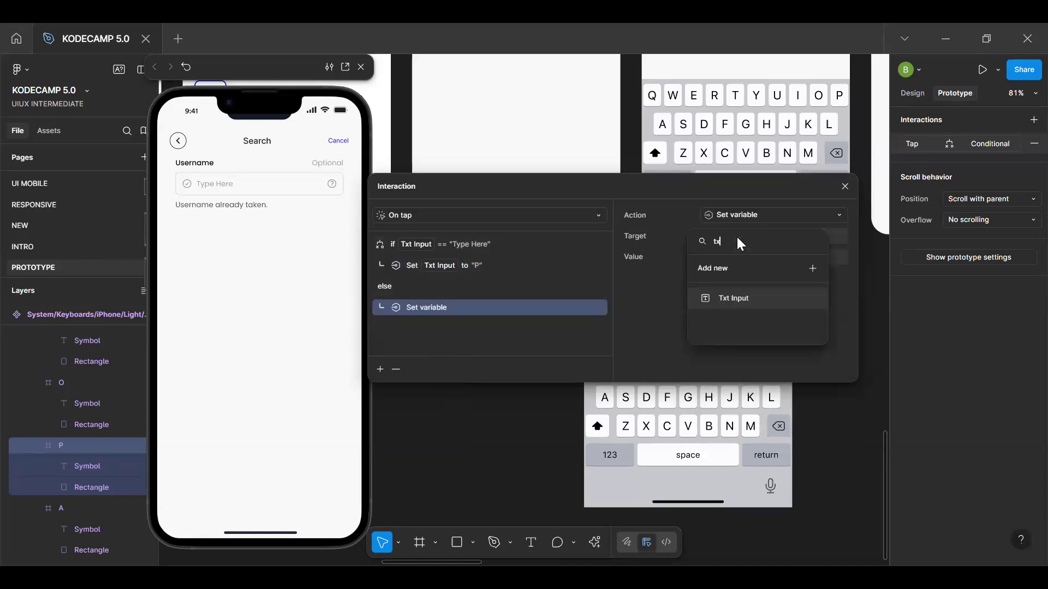
pyautogui.click(746, 300)
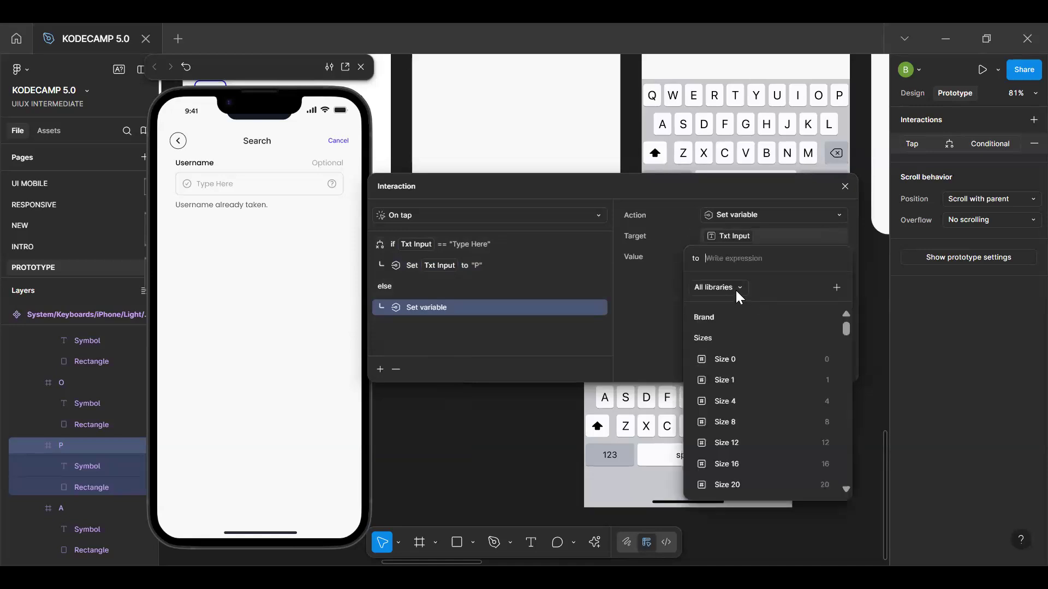
pyautogui.write('tx')
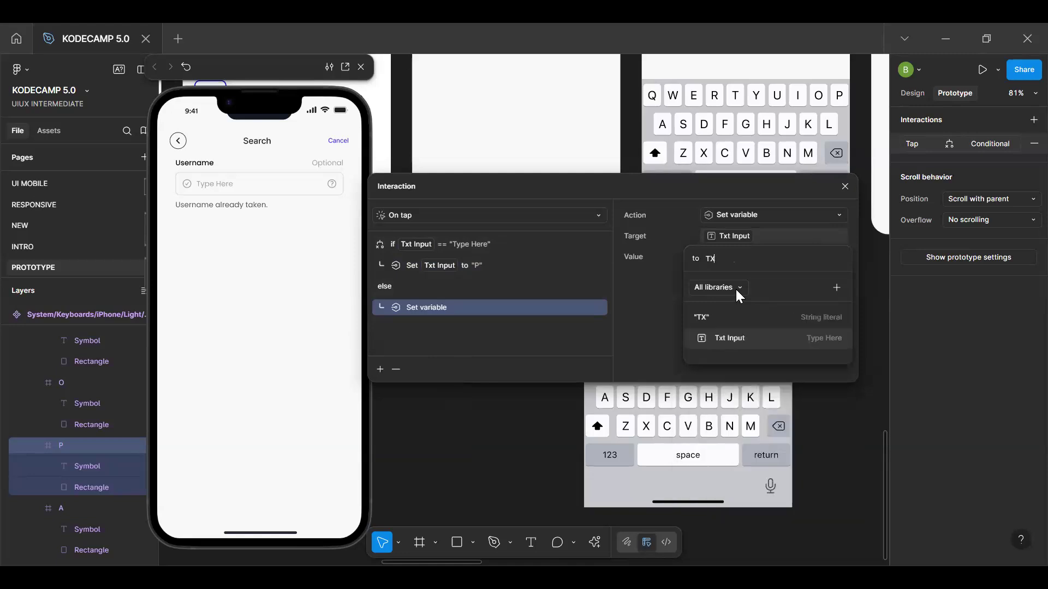
pyautogui.click(746, 336)
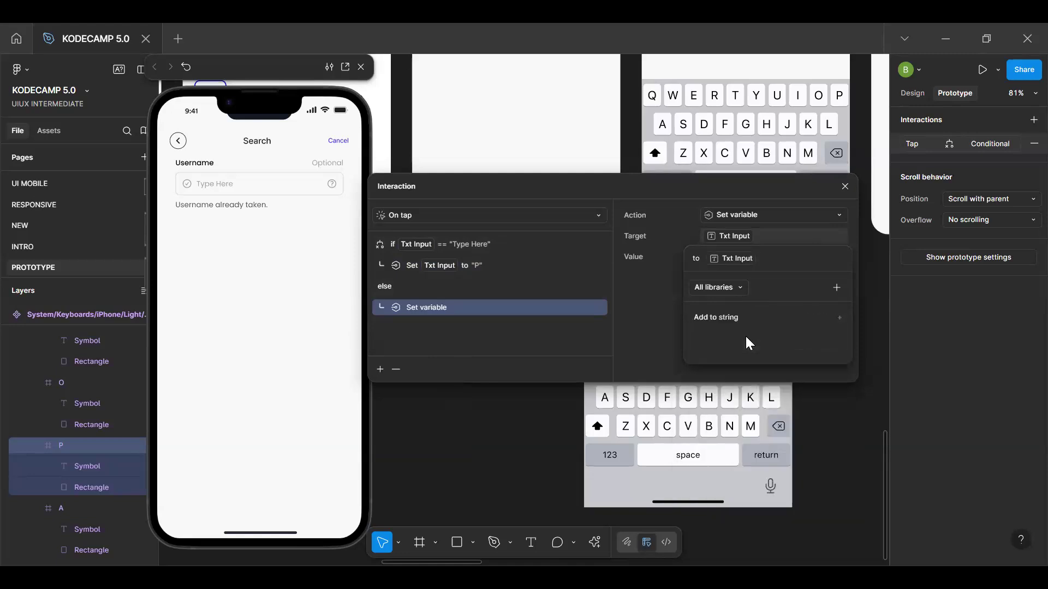
pyautogui.write('+')
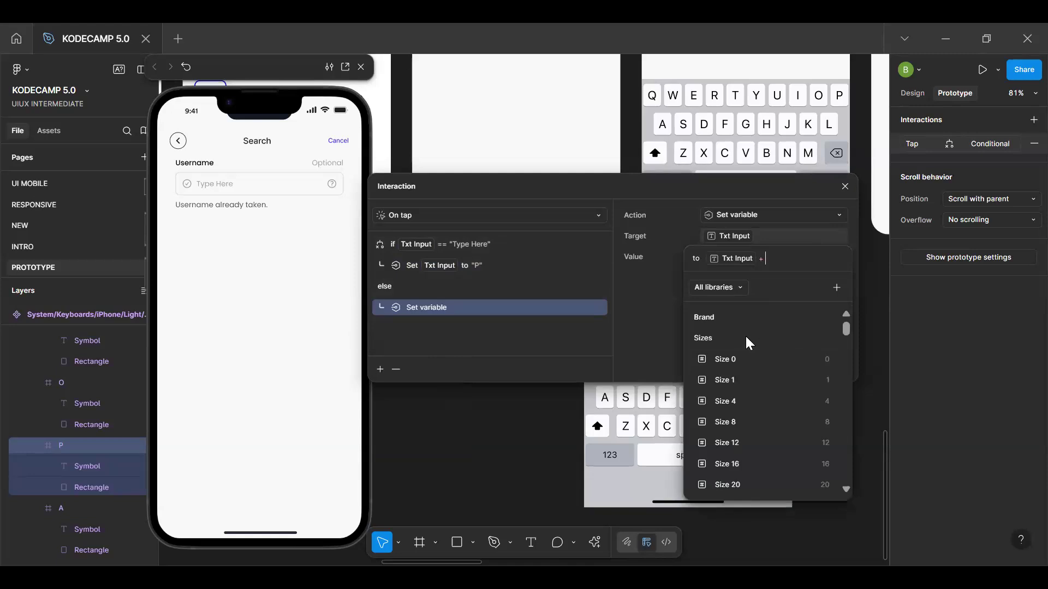
pyautogui.write('P')
pyautogui.press('Return')
pyautogui.press('BackSpace')
pyautogui.write('P')
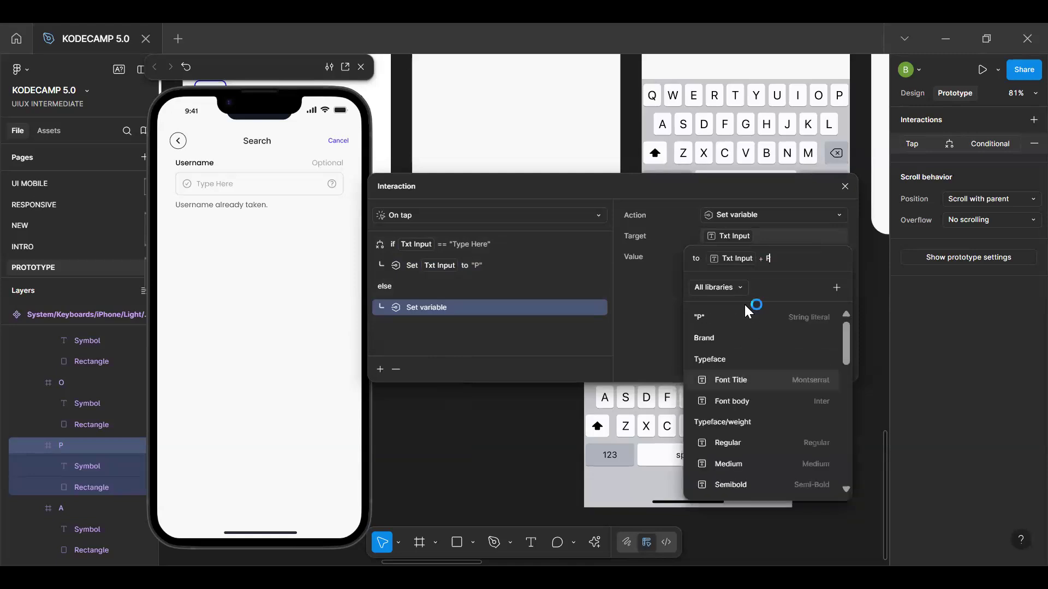
# Complete the else action's value expression by appending the string literal "P"
pyautogui.click(745, 312)
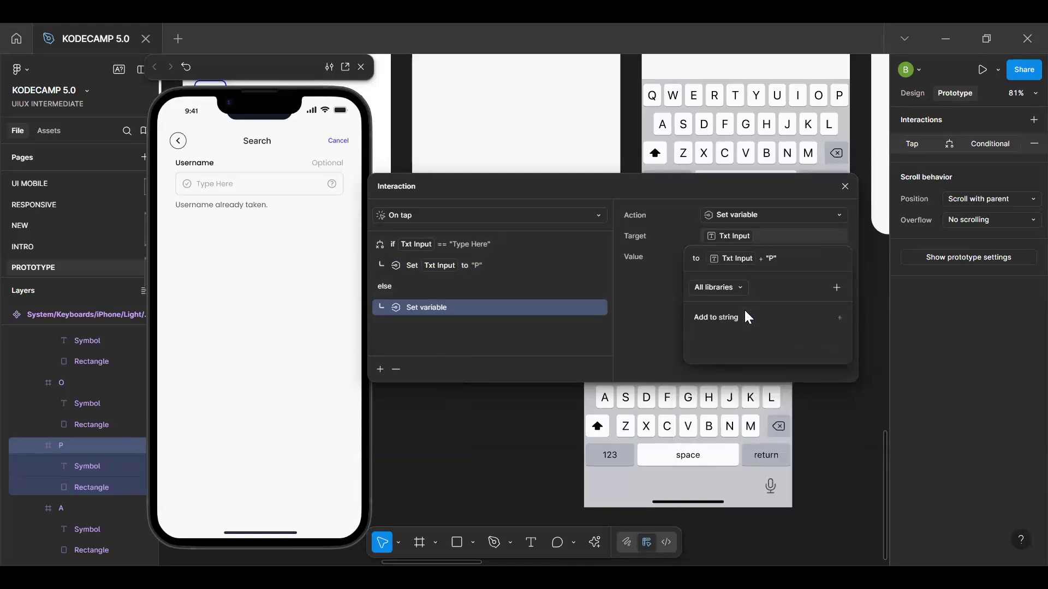
pyautogui.press('Return')
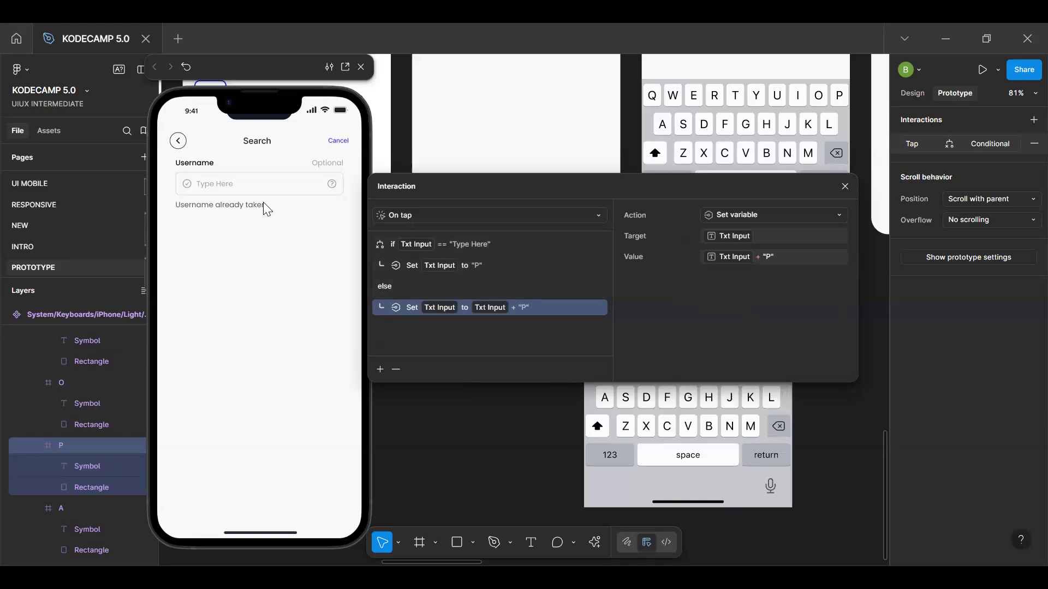
# Test the P key in the prototype preview by opening the keyboard from the Username input and tapping P repeatedly
pyautogui.click(269, 185)
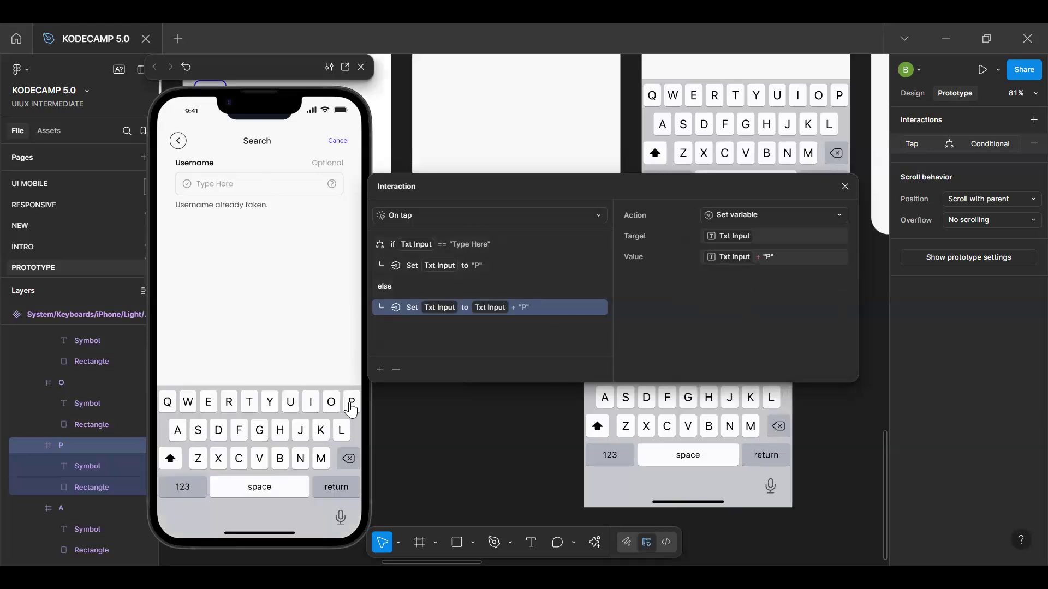
pyautogui.click(351, 408)
pyautogui.click(352, 408)
pyautogui.click(351, 408)
pyautogui.click(352, 408)
pyautogui.click(352, 408)
pyautogui.click(351, 408)
pyautogui.click(352, 408)
pyautogui.click(352, 408)
pyautogui.click(351, 408)
pyautogui.click(352, 408)
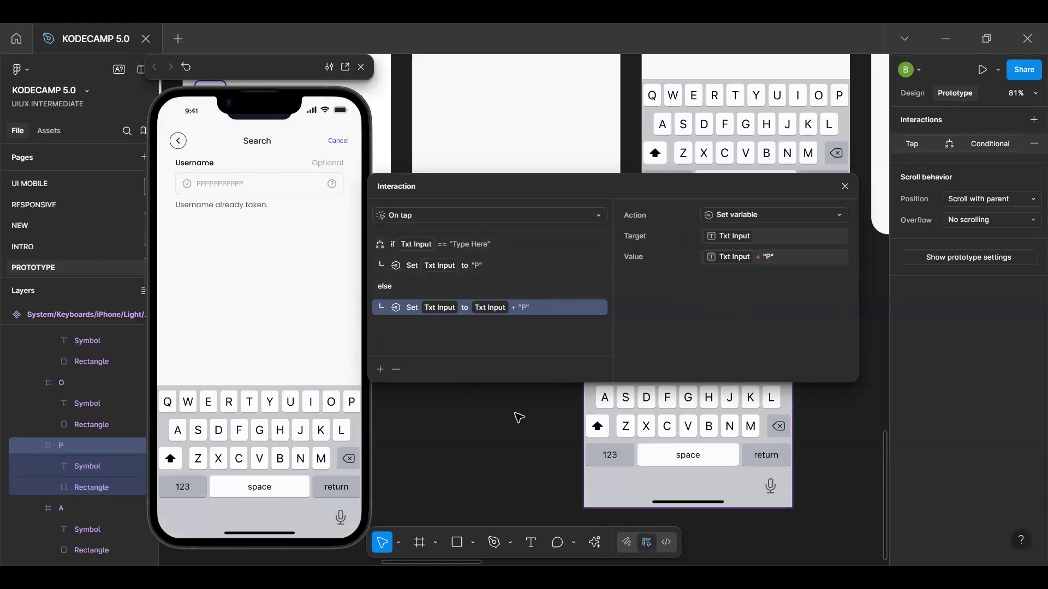
# Add an On tap interaction to the W key of the keyboard main component
pyautogui.moveTo(657, 178); pyautogui.dragTo(658, 58)
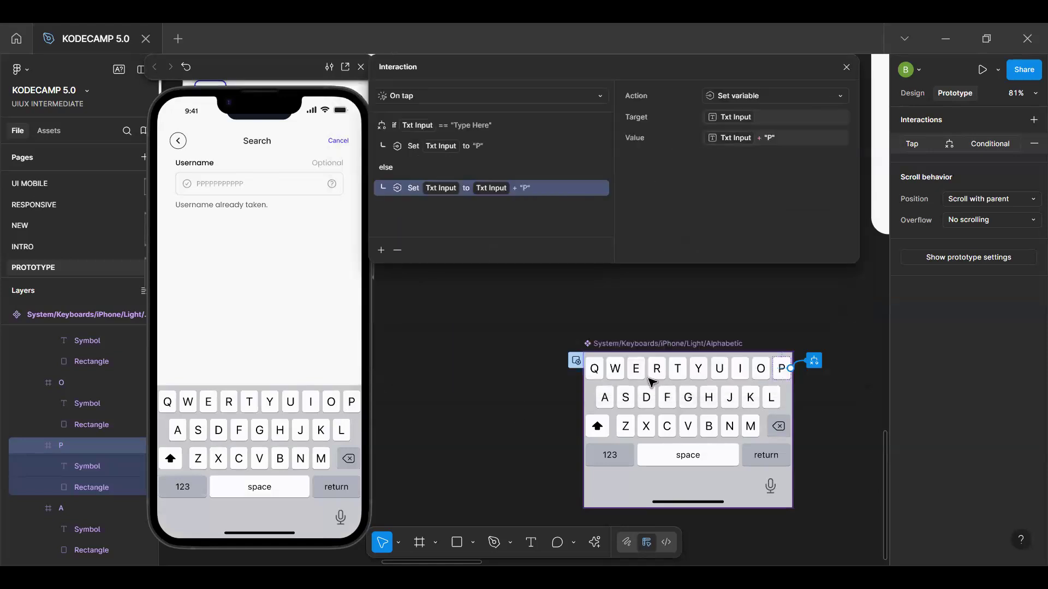
pyautogui.click(615, 369)
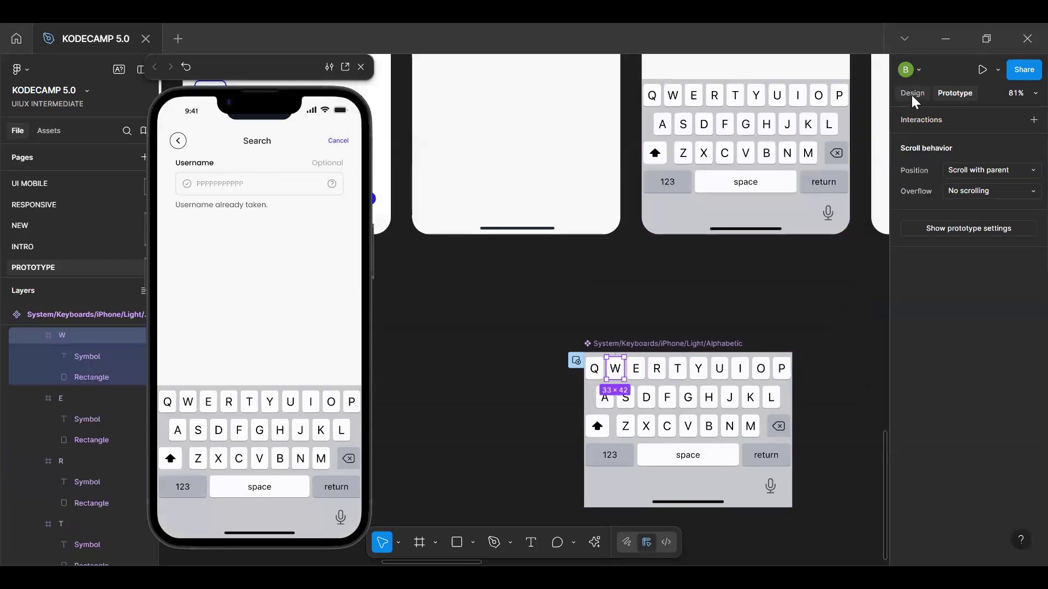
pyautogui.click(1033, 120)
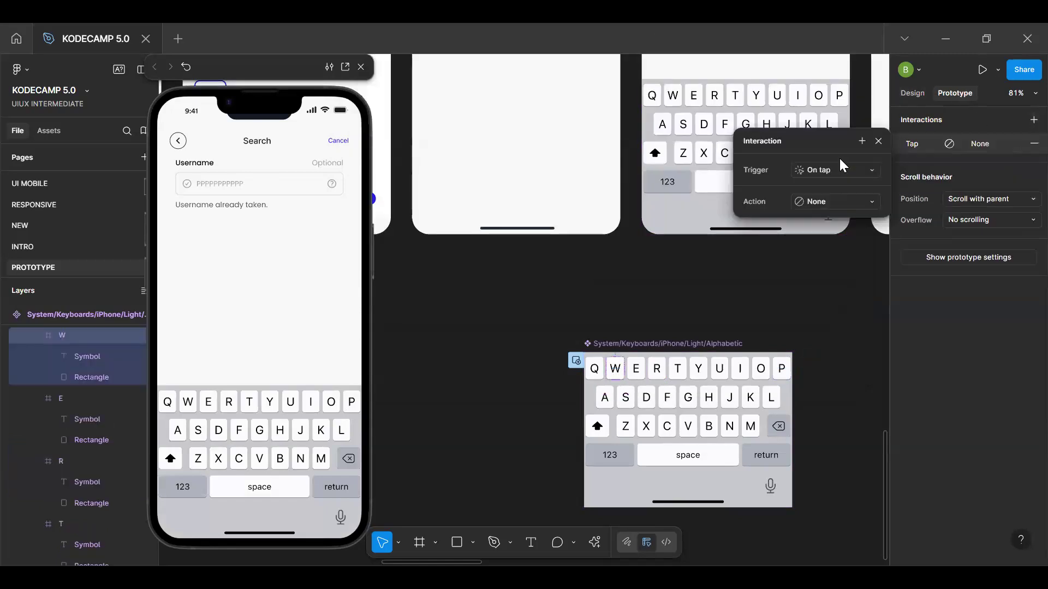
pyautogui.click(835, 201)
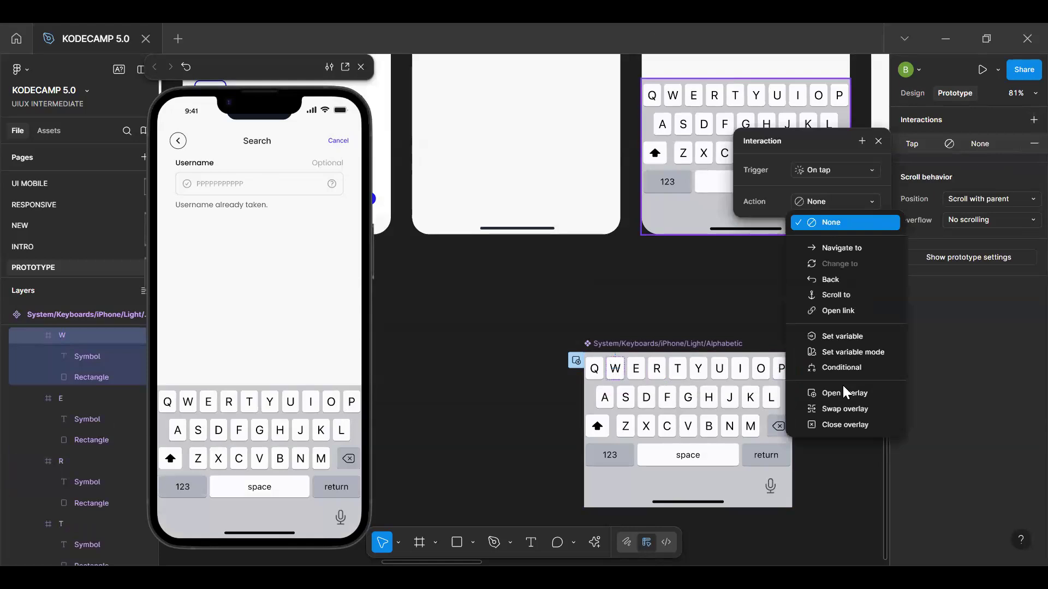
pyautogui.click(841, 335)
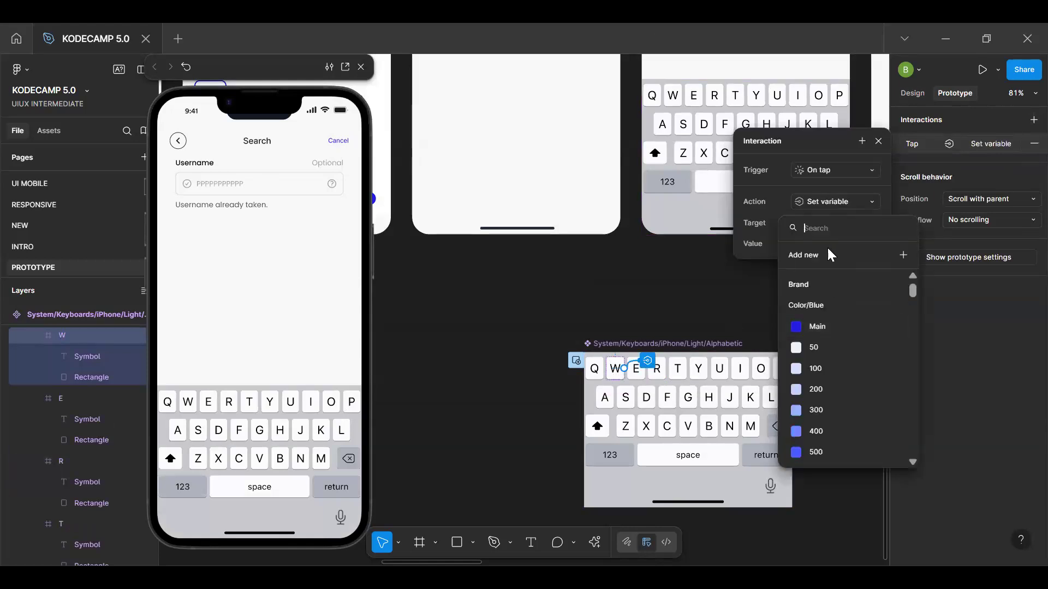
pyautogui.write('T')
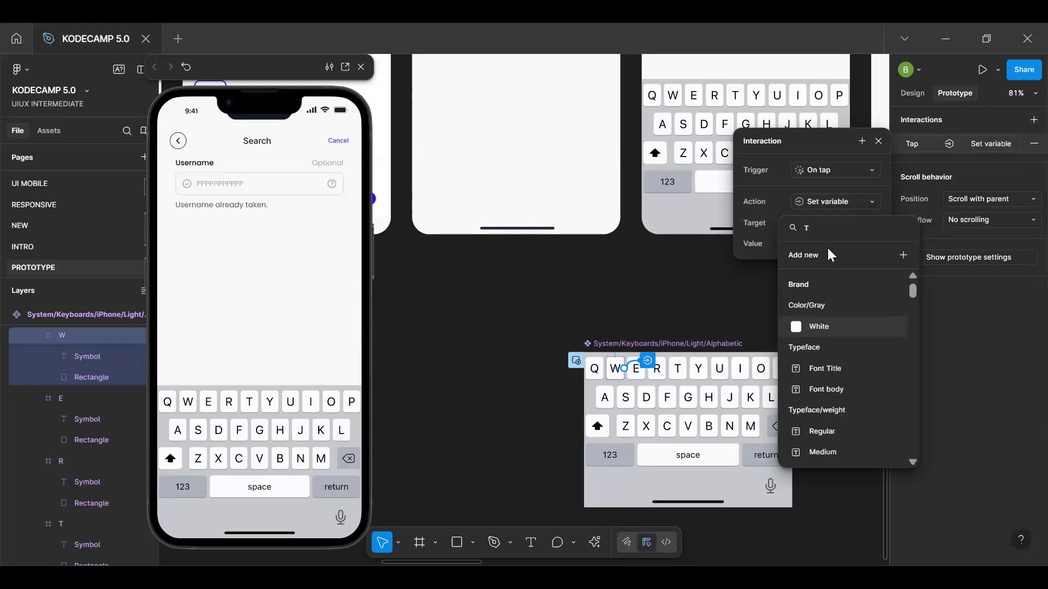
pyautogui.press('BackSpace')
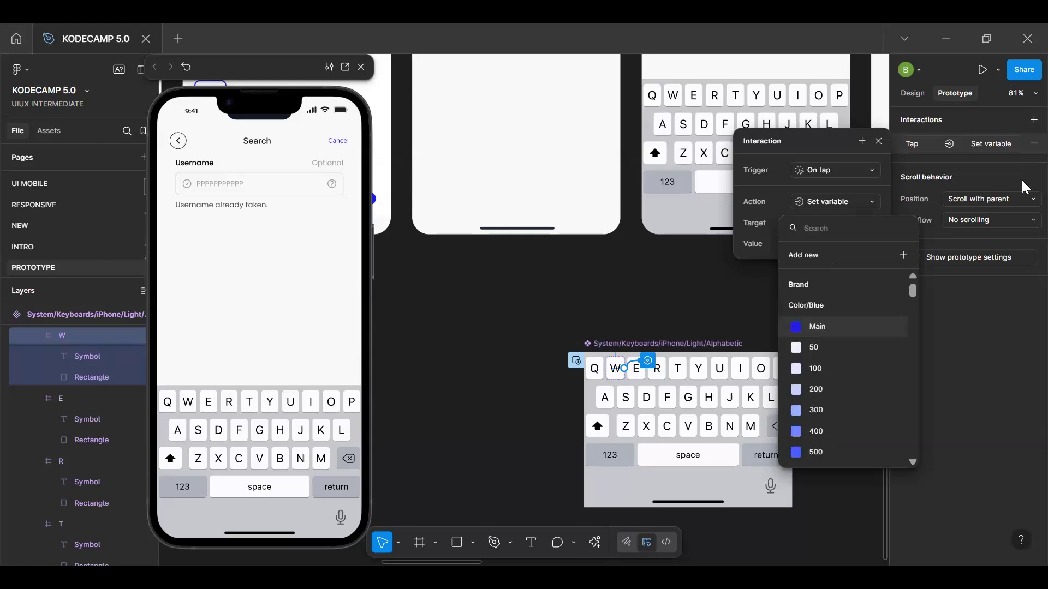
pyautogui.click(1022, 145)
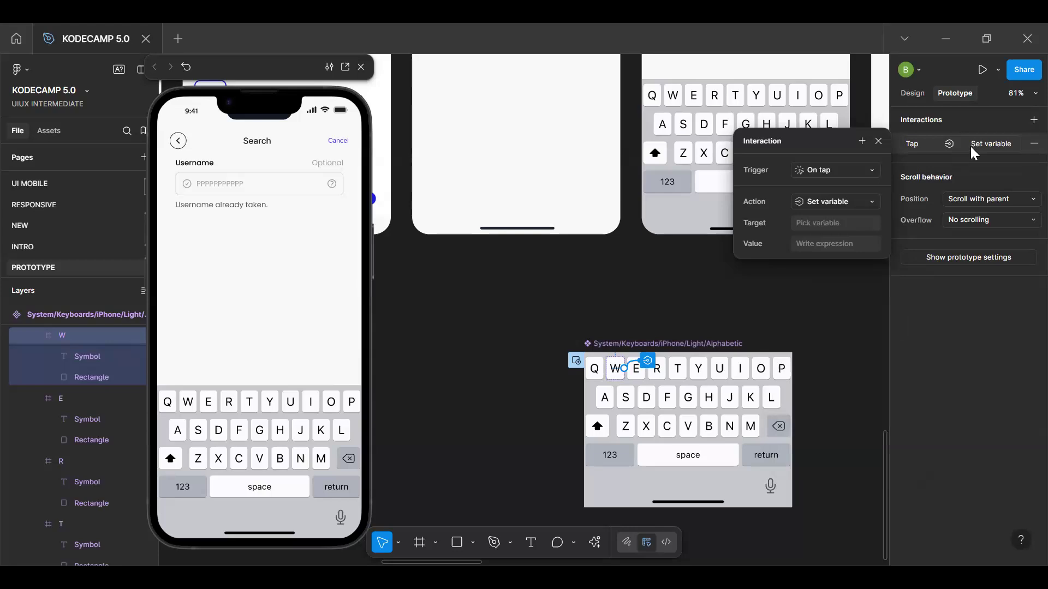
# Change the W key's tap action to Conditional and begin its condition with Txt Input ==
pyautogui.click(852, 202)
pyautogui.click(846, 234)
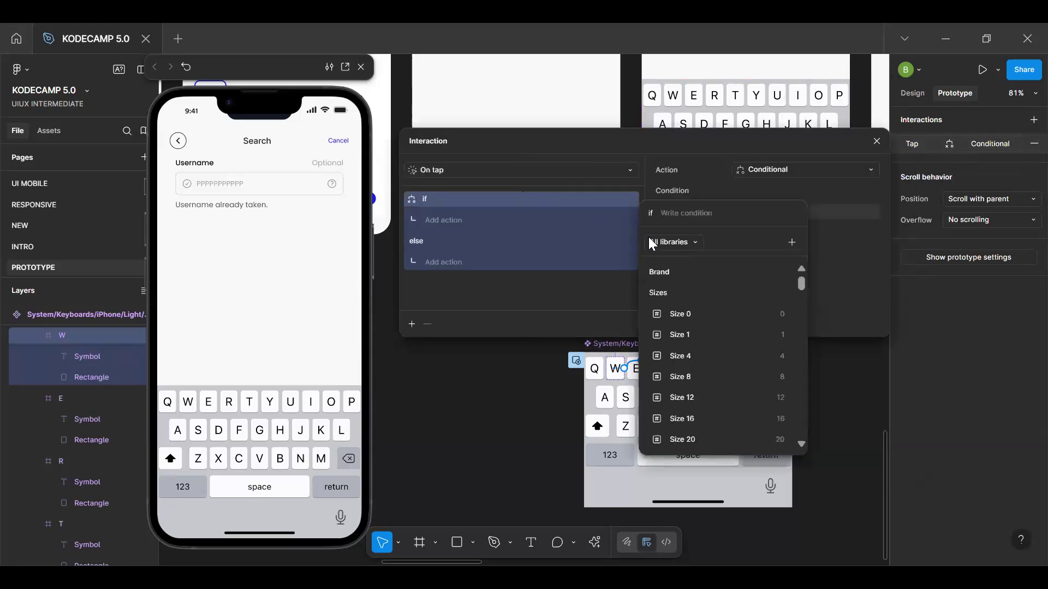
pyautogui.write('txt')
pyautogui.click(696, 268)
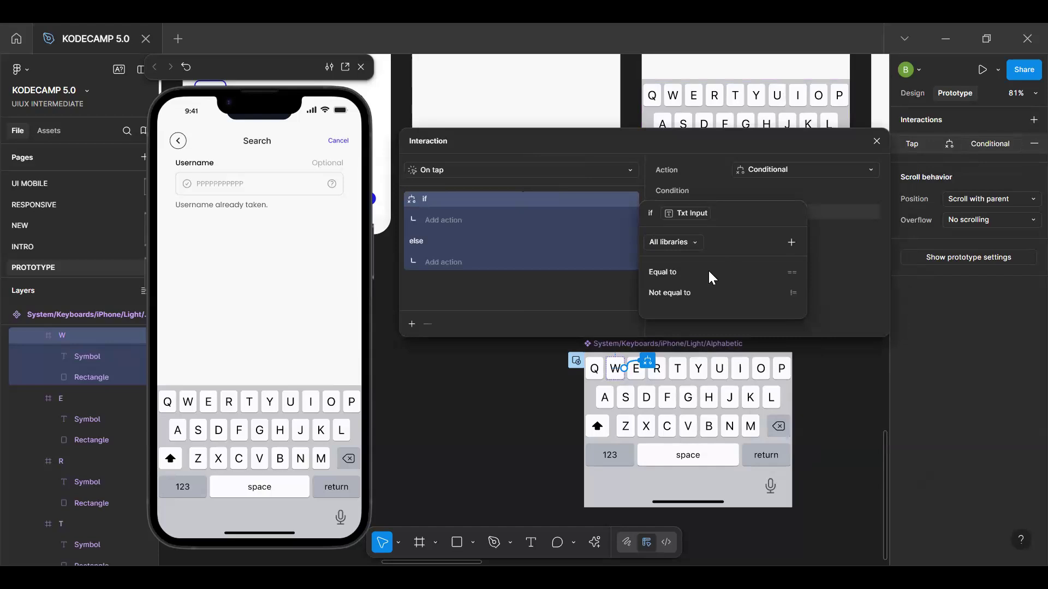
pyautogui.click(732, 272)
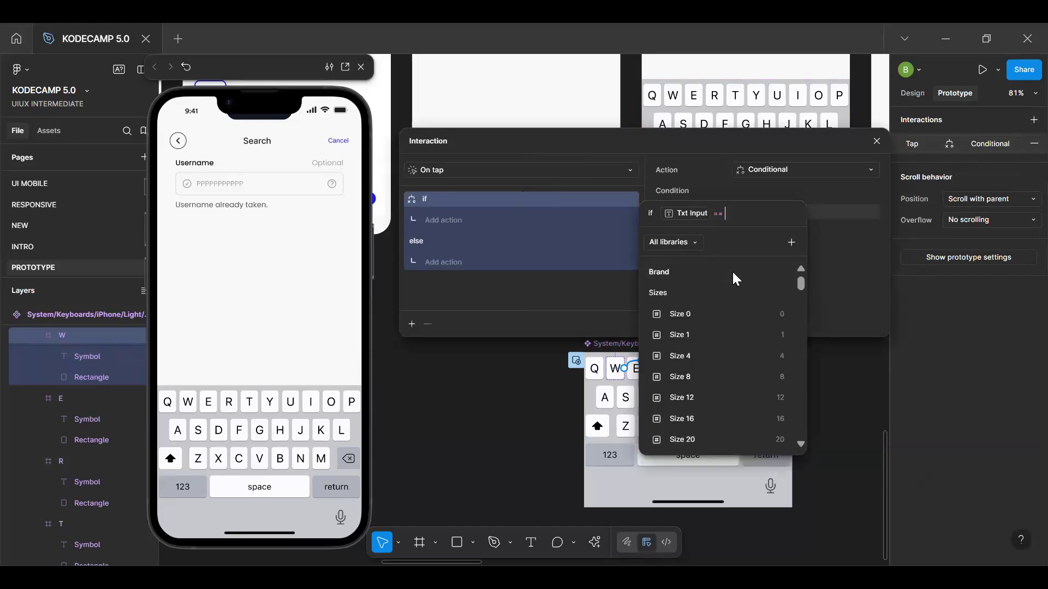
# Complete the W key's condition by comparing Txt Input with the string "Type Here"
pyautogui.write('T')
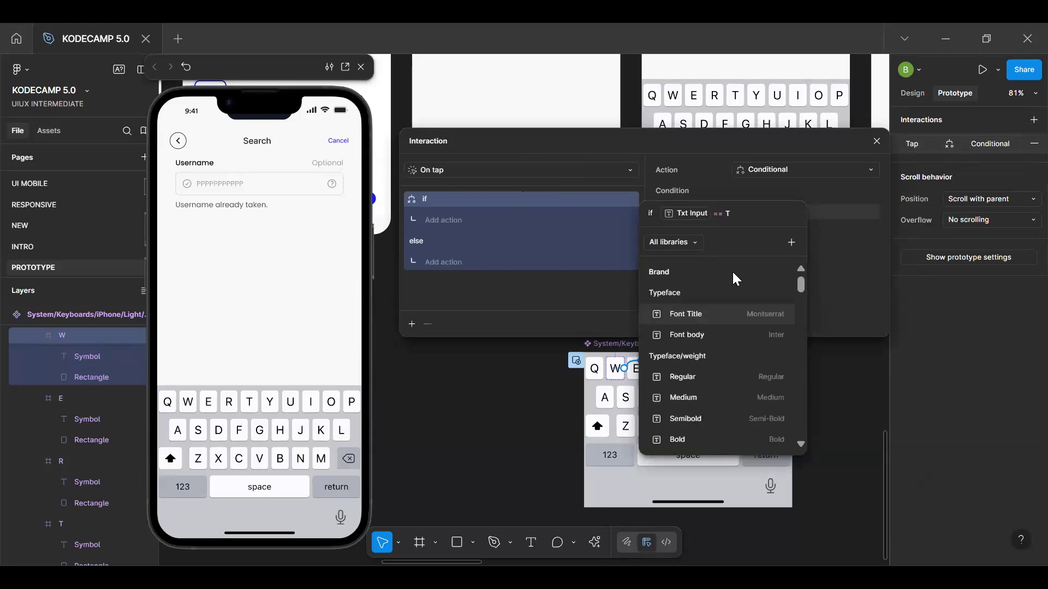
pyautogui.write('p')
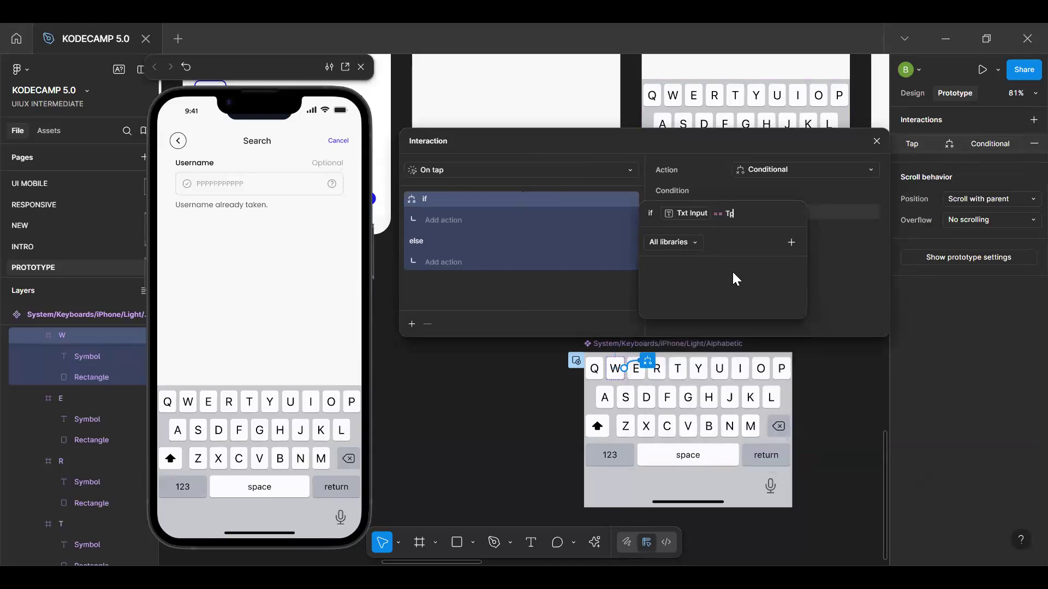
pyautogui.press('BackSpace')
pyautogui.press('BackSpace')
pyautogui.write('"Type Here" ==')
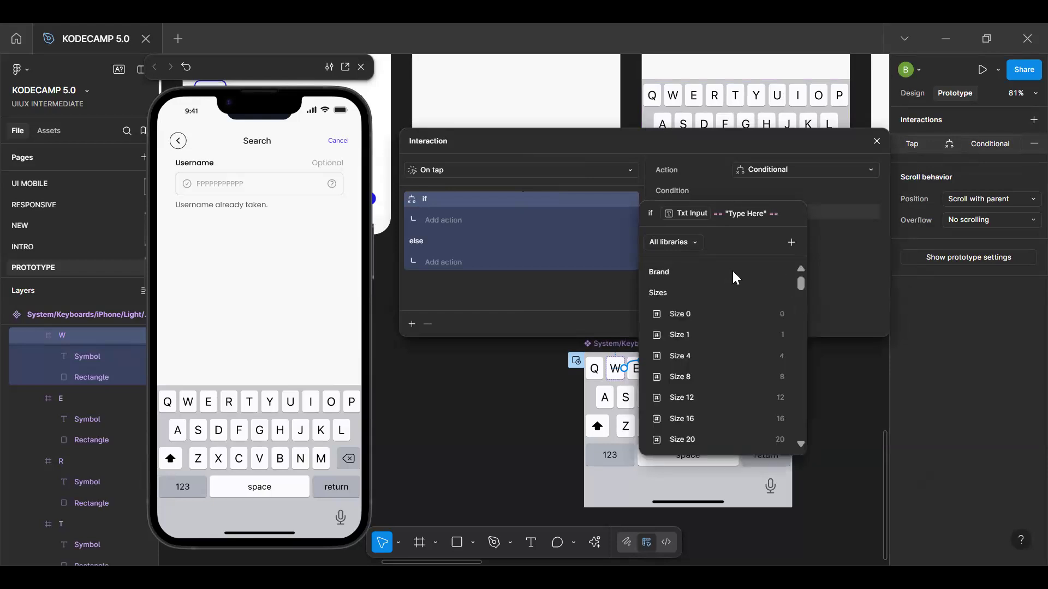
pyautogui.press('Return')
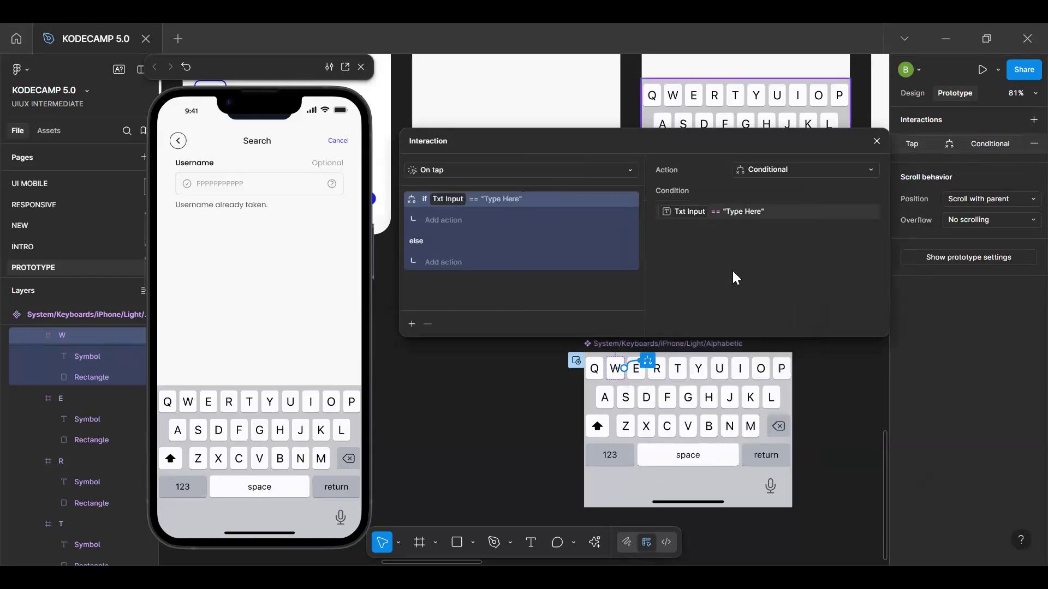
# Add a Set variable action to the W key's if branch that sets Txt Input to "W"
pyautogui.click(448, 220)
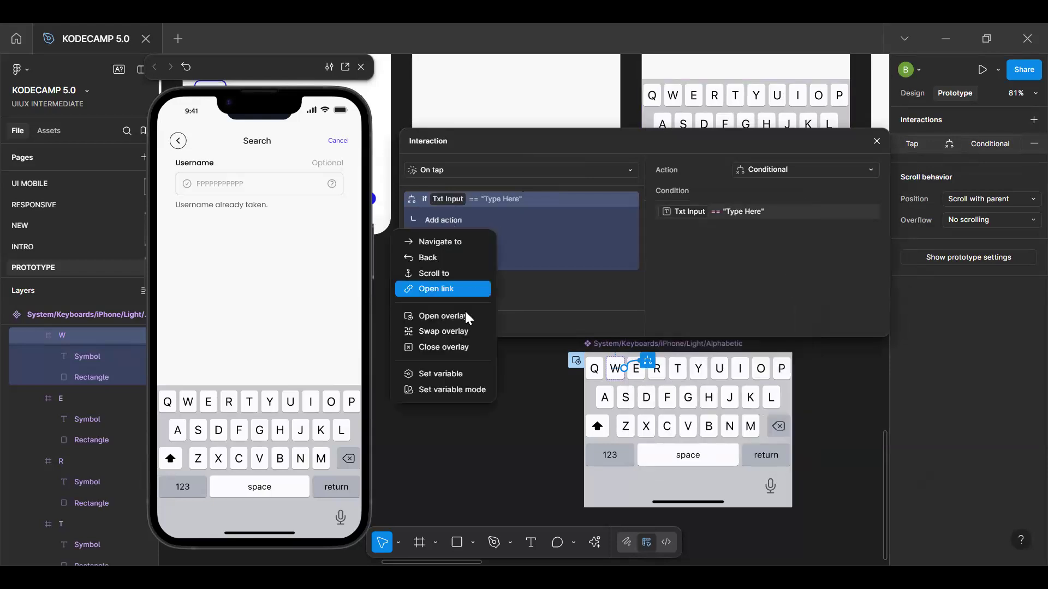
pyautogui.click(453, 373)
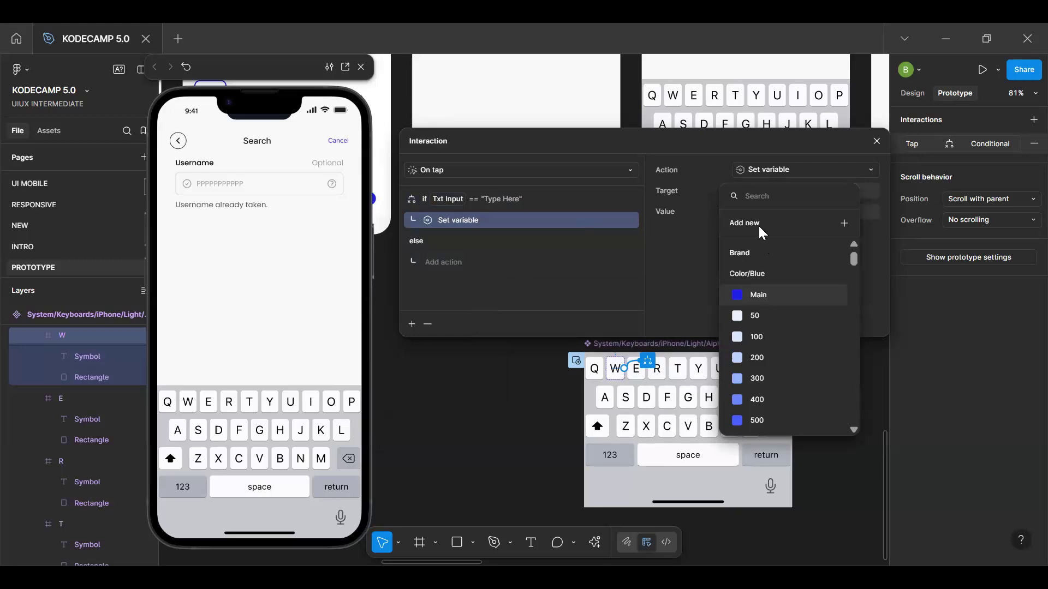
pyautogui.write('txt')
pyautogui.click(761, 252)
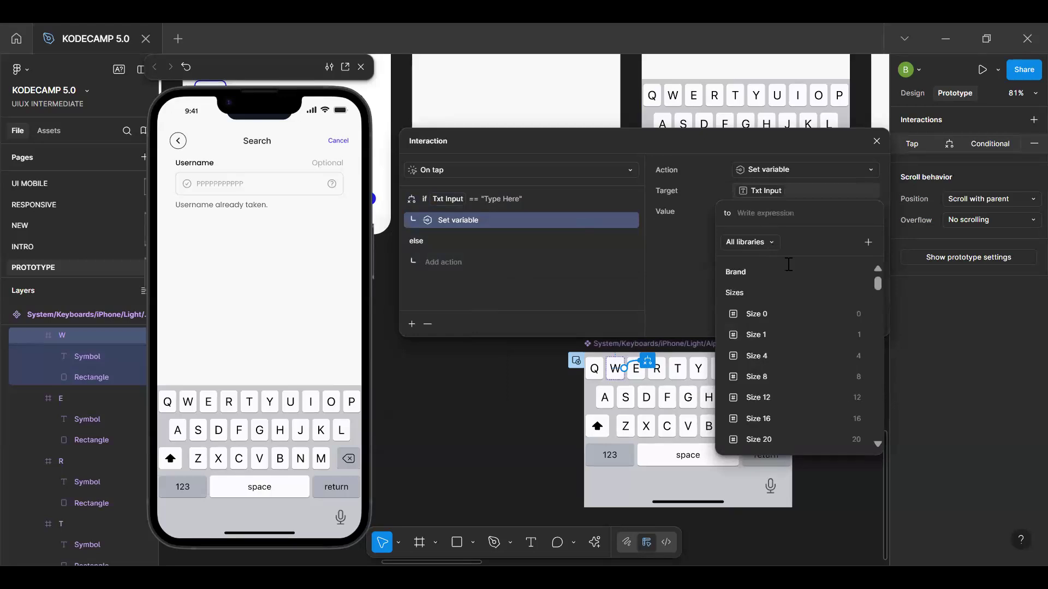
pyautogui.write('"W"')
pyautogui.press('Return')
pyautogui.press('BackSpace')
pyautogui.press('Return')
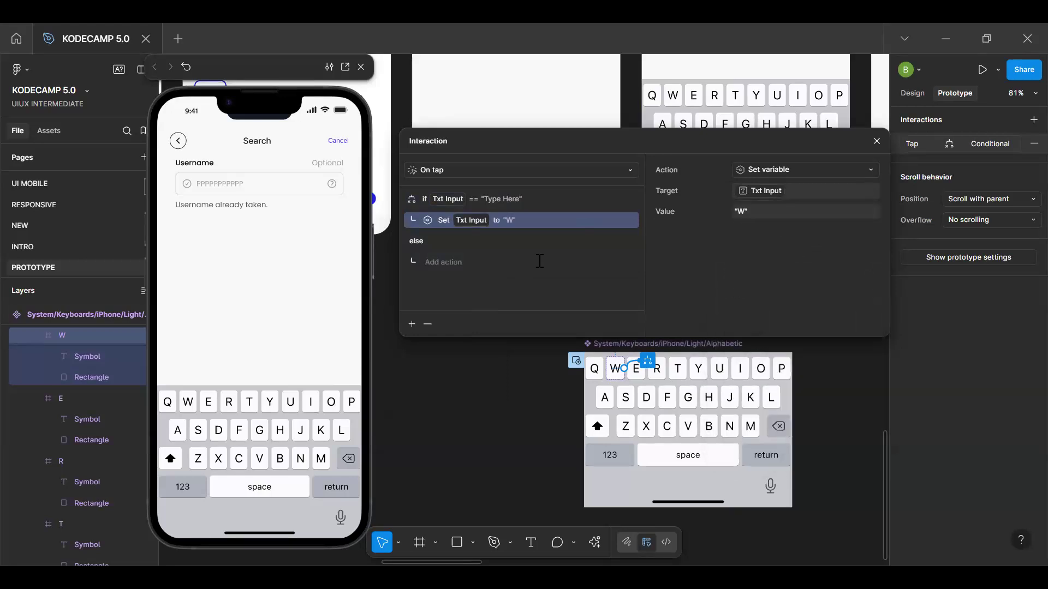
# Test the W and Q keys in the prototype preview by opening the keyboard from the Username input and tapping them
pyautogui.click(454, 262)
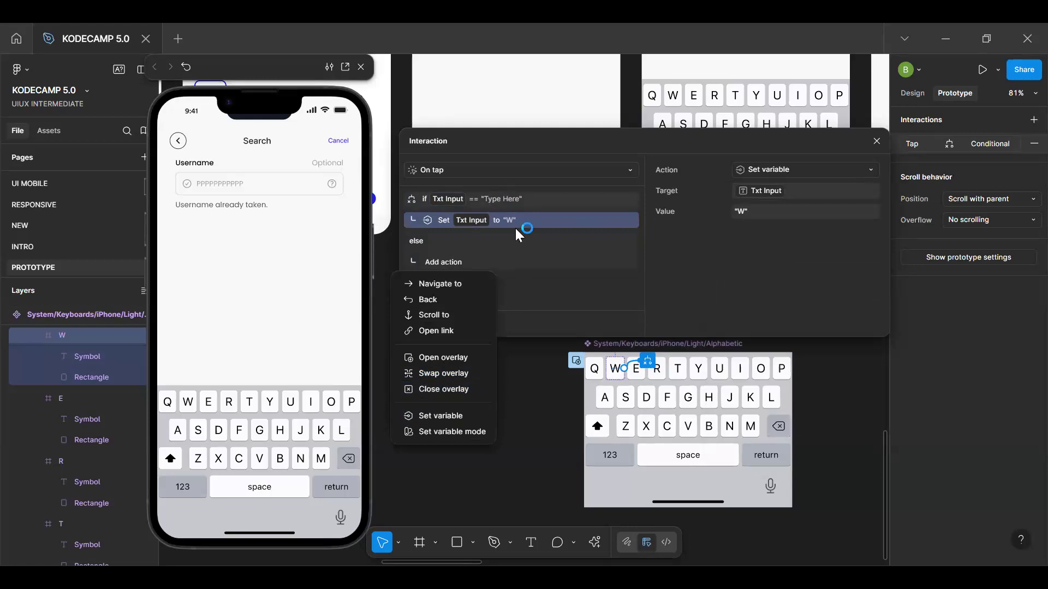
pyautogui.click(244, 366)
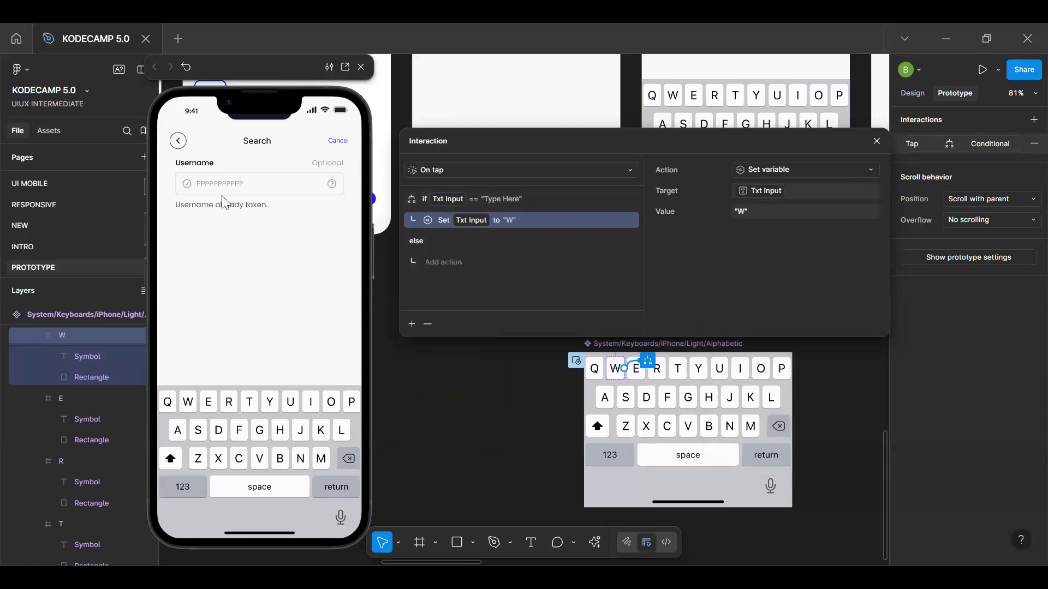
pyautogui.click(225, 175)
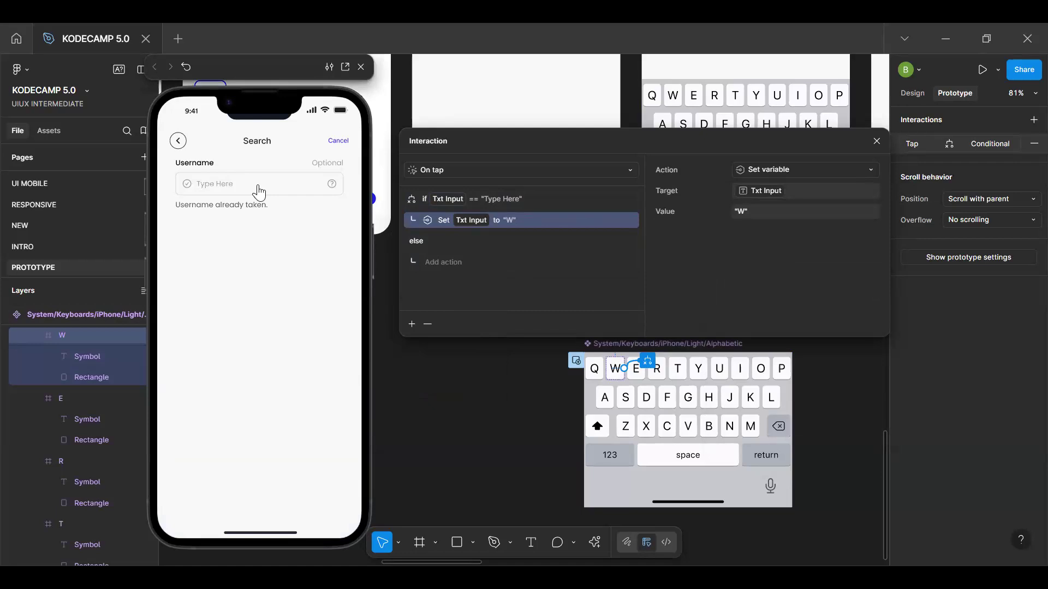
pyautogui.click(250, 191)
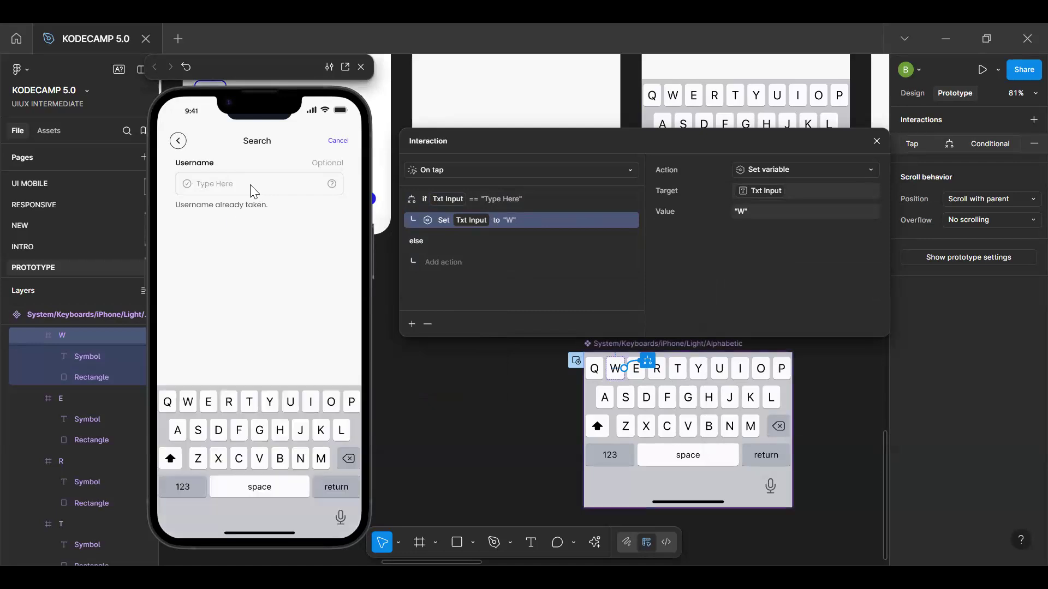
pyautogui.click(188, 404)
pyautogui.click(168, 403)
pyautogui.click(272, 188)
pyautogui.click(189, 406)
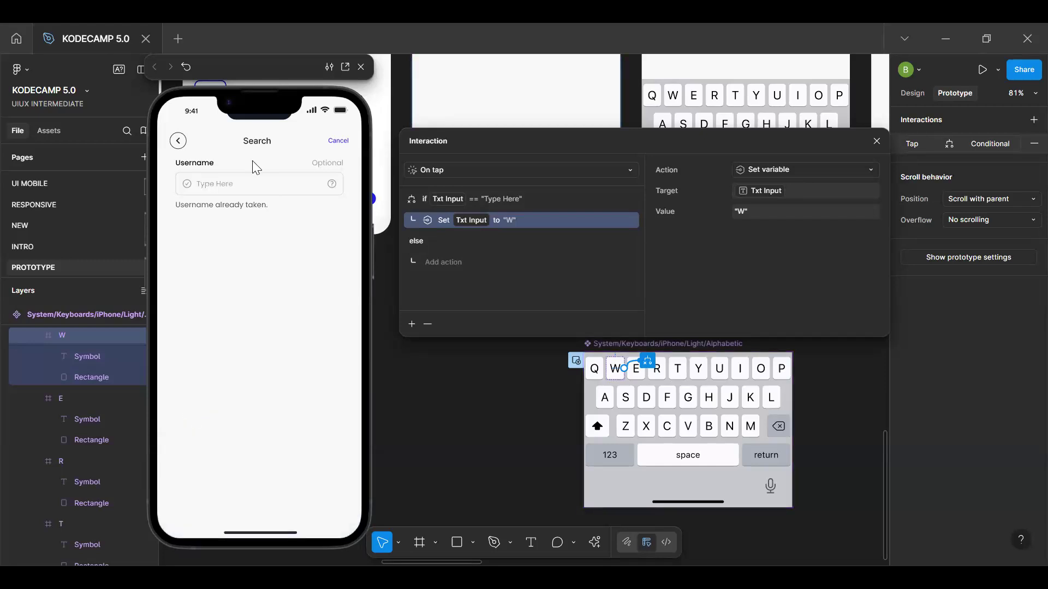
pyautogui.click(246, 191)
pyautogui.click(189, 406)
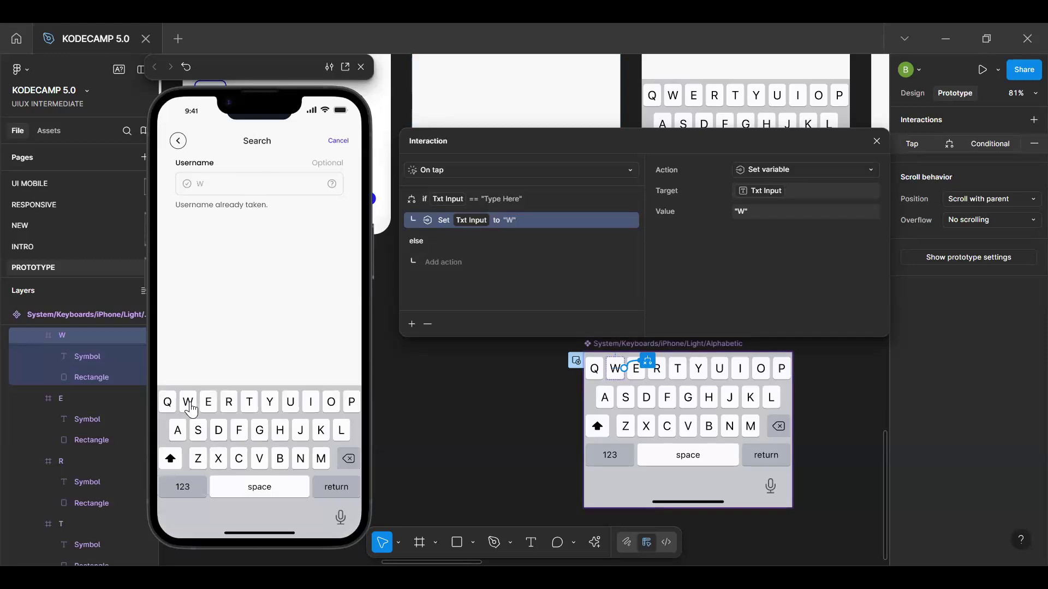
# Tap the Q key repeatedly after W in the preview, close the keyboard overlay and restart the prototype
pyautogui.click(169, 410)
pyautogui.click(169, 410)
pyautogui.click(169, 410)
pyautogui.click(169, 410)
pyautogui.click(169, 410)
pyautogui.click(170, 411)
pyautogui.click(169, 410)
pyautogui.click(169, 410)
pyautogui.click(169, 410)
pyautogui.click(170, 410)
pyautogui.click(170, 411)
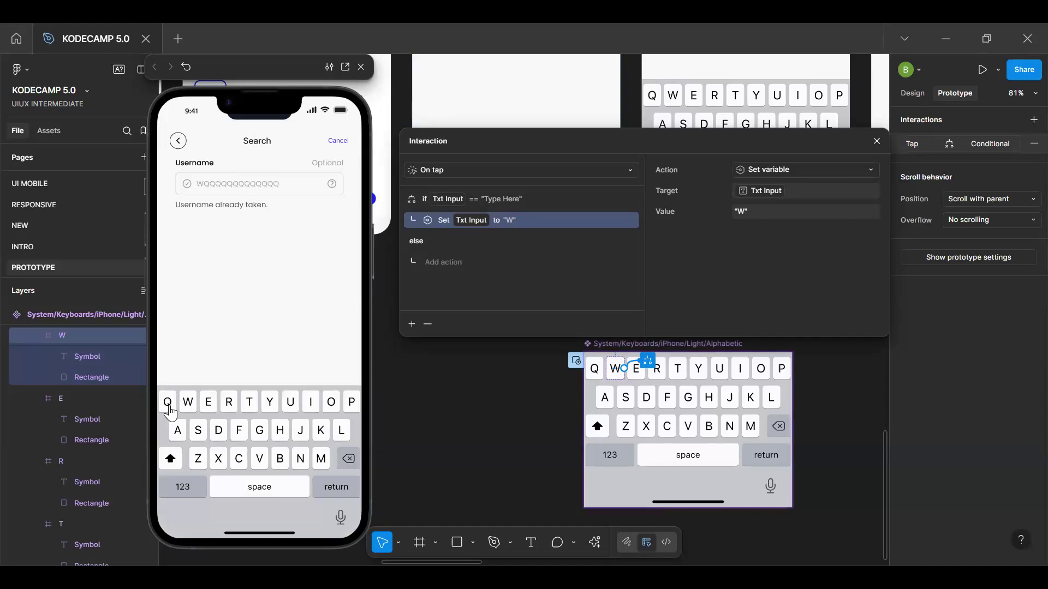
pyautogui.click(287, 302)
pyautogui.press('r')
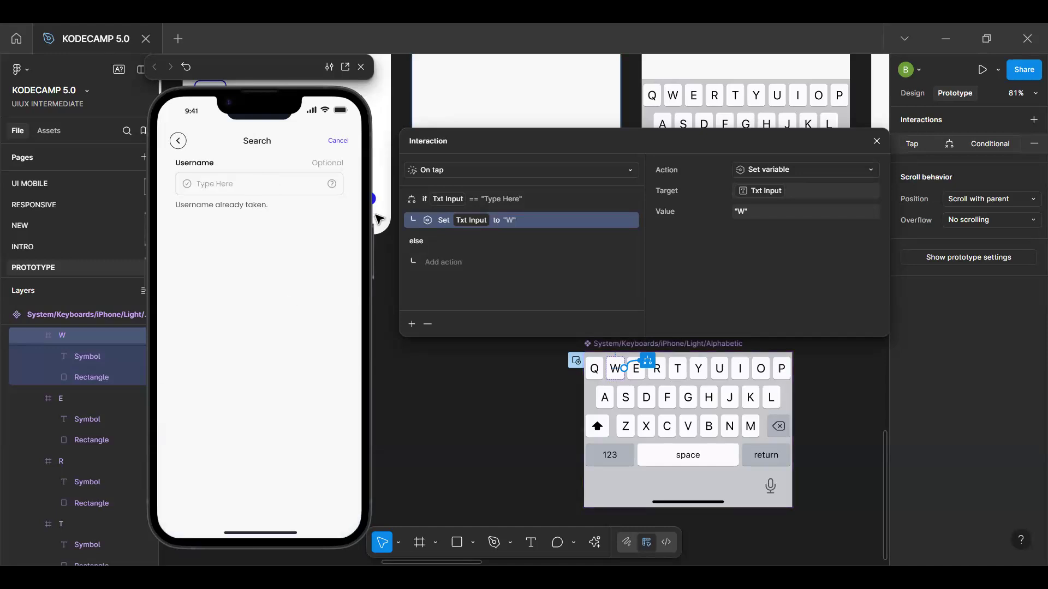
# Test the P, Q and W keys one after another in the preview, restarting the prototype between keys
pyautogui.click(279, 189)
pyautogui.click(350, 402)
pyautogui.click(350, 402)
pyautogui.click(350, 403)
pyautogui.click(350, 402)
pyautogui.click(350, 402)
pyautogui.click(350, 403)
pyautogui.click(350, 402)
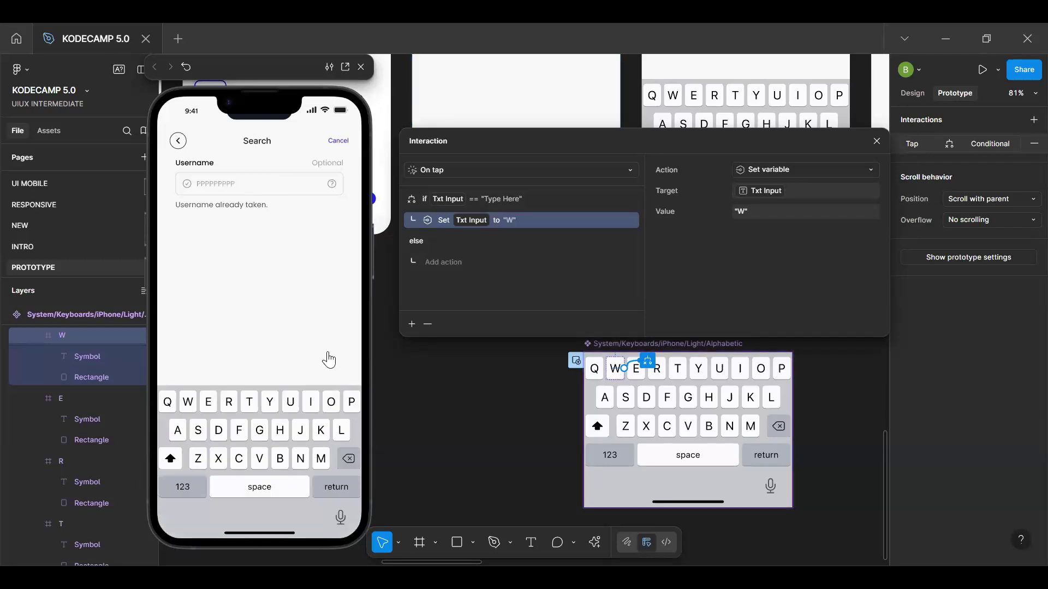
pyautogui.press('r')
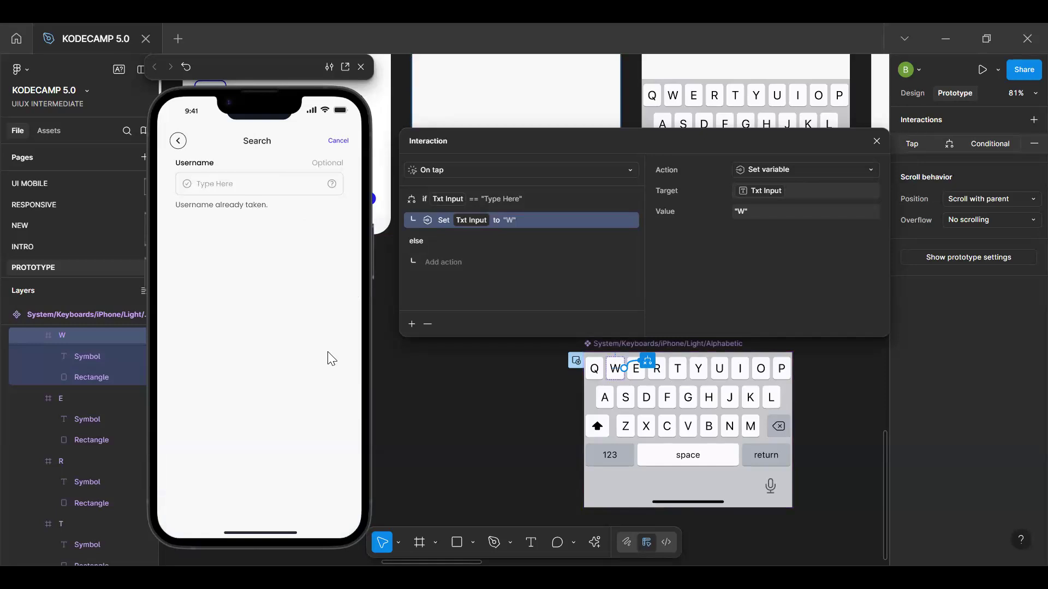
pyautogui.click(284, 191)
pyautogui.click(169, 404)
pyautogui.click(169, 406)
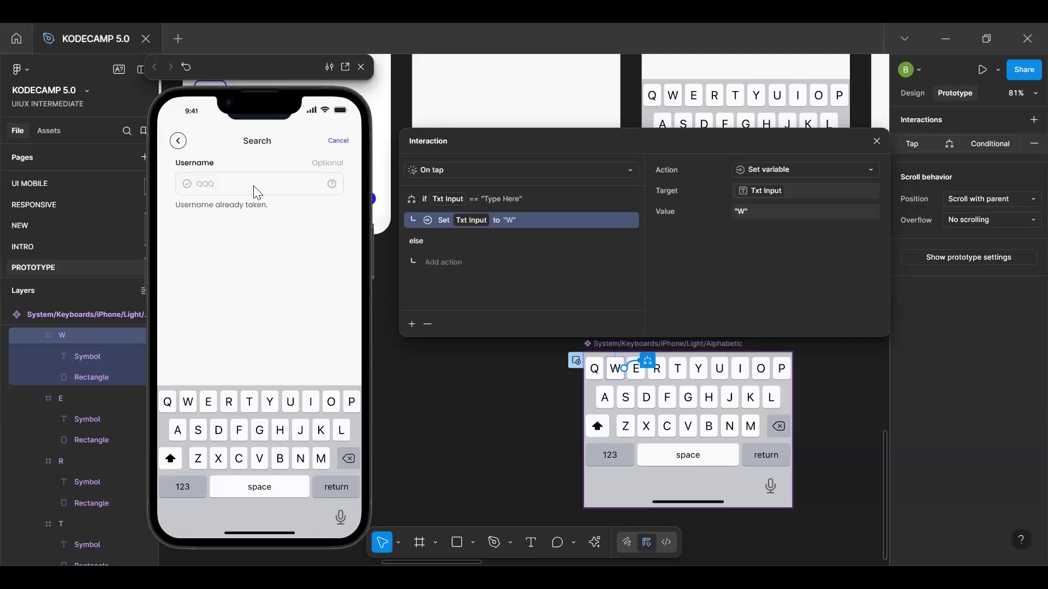
pyautogui.press('r')
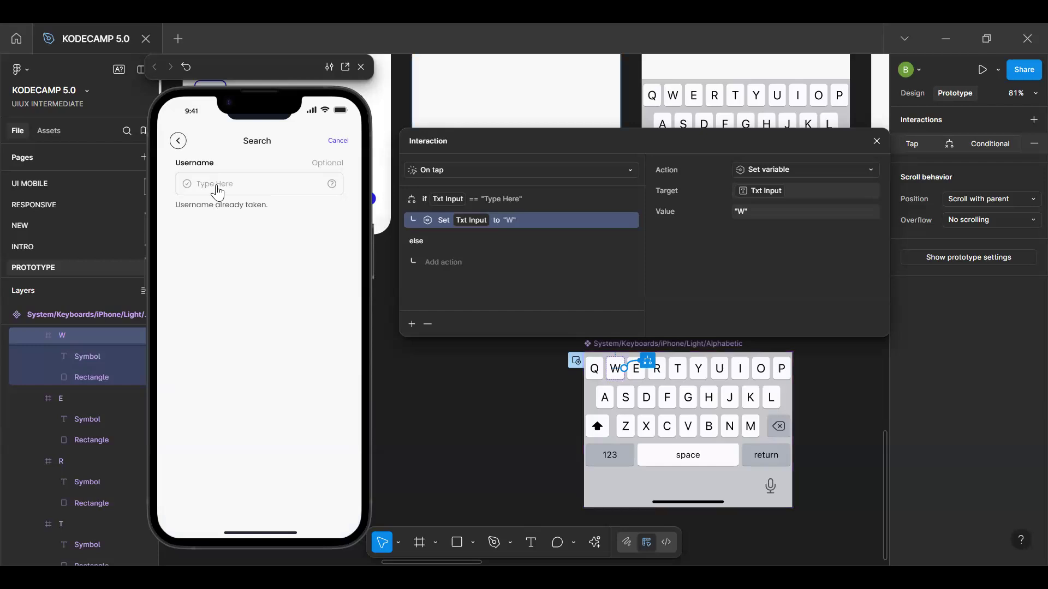
pyautogui.click(217, 192)
pyautogui.click(188, 408)
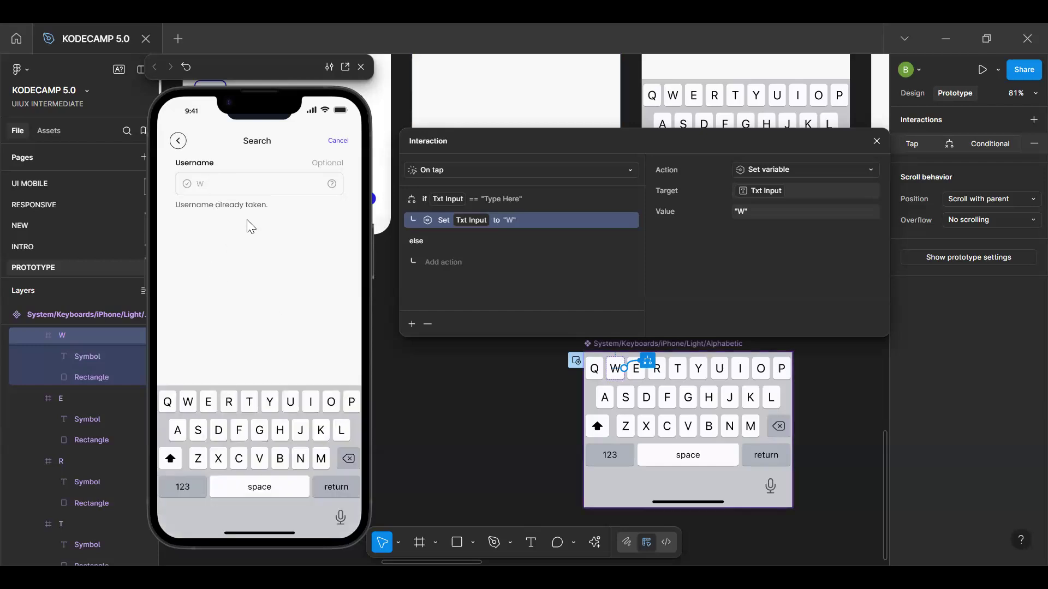
# Add a Set variable action to the W key's else branch that sets Txt Input to Txt Input + "W"
pyautogui.click(440, 261)
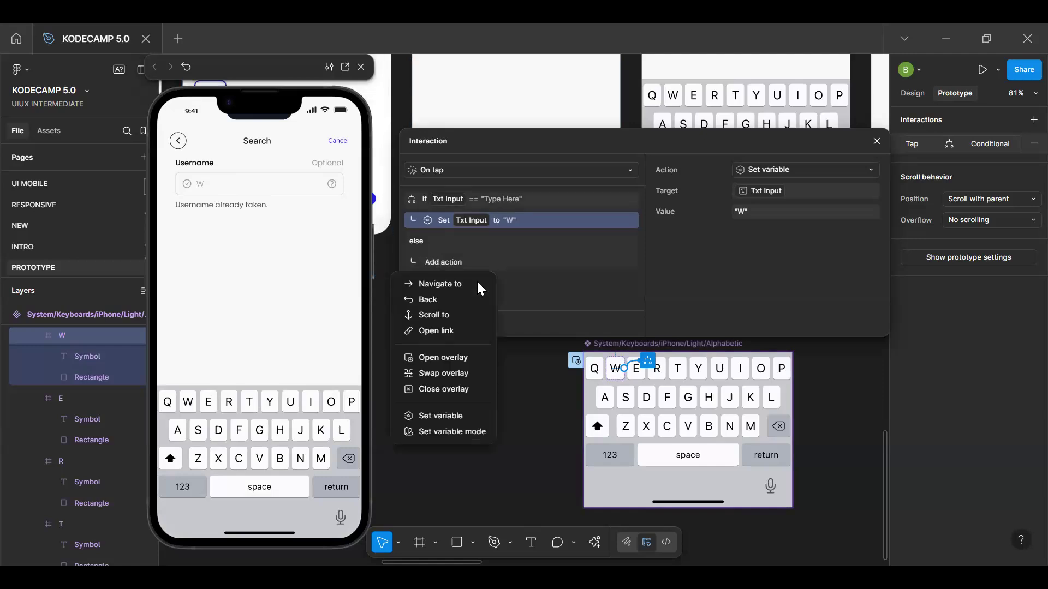
pyautogui.click(451, 417)
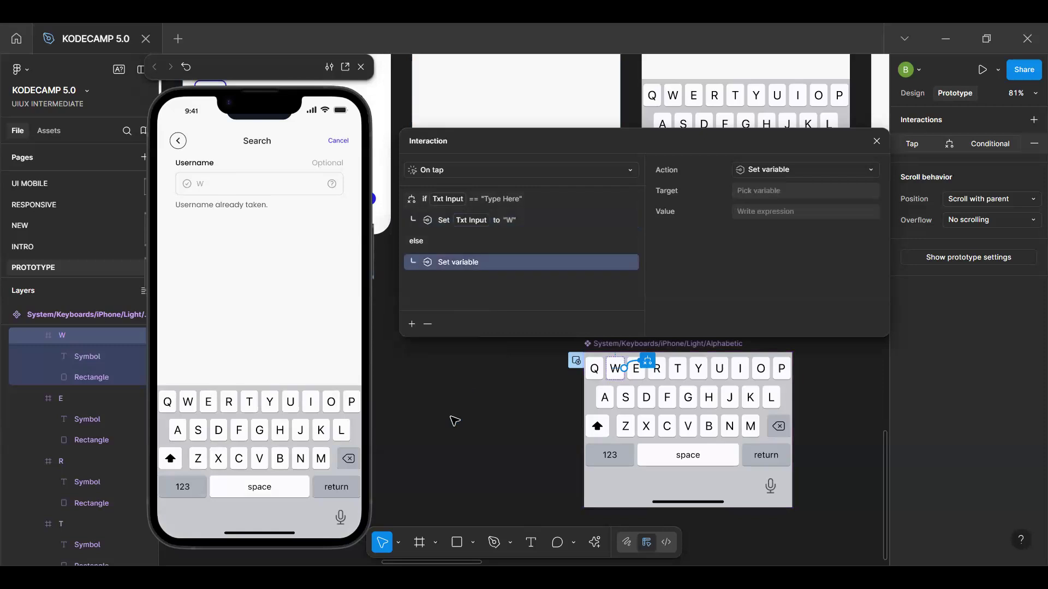
pyautogui.click(773, 190)
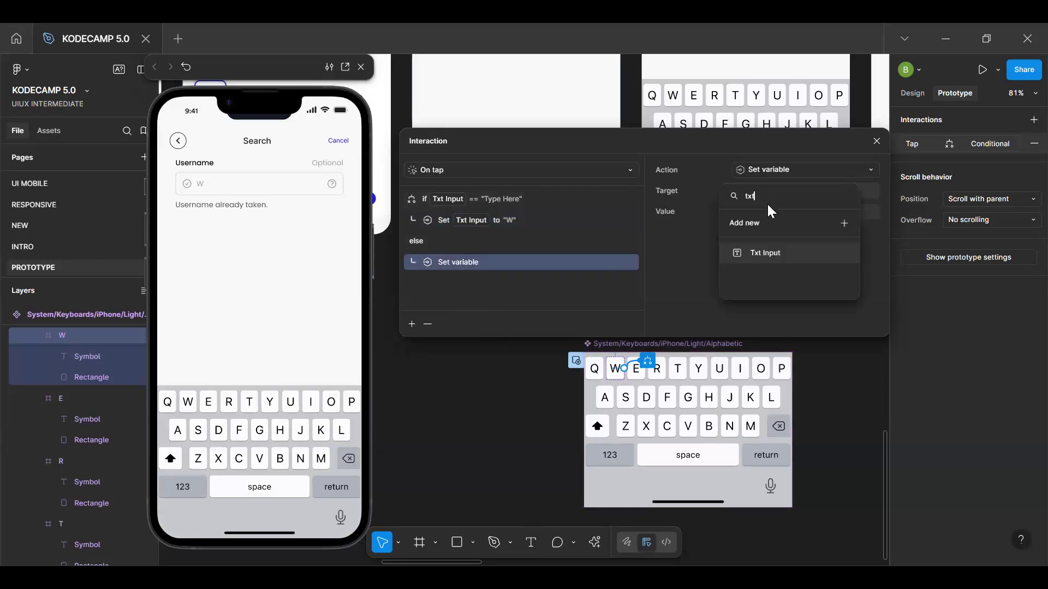
pyautogui.click(775, 254)
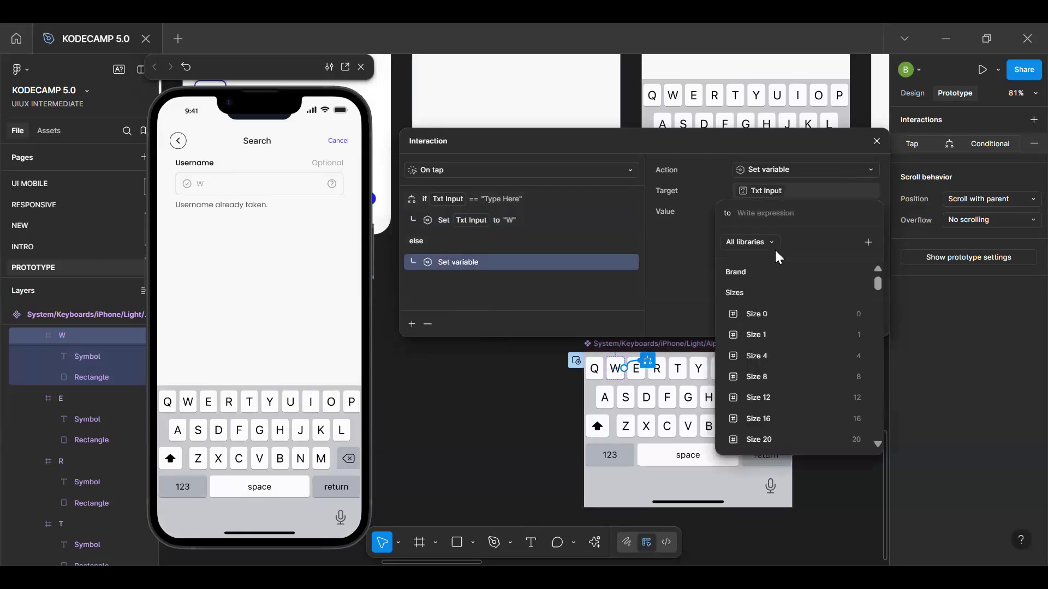
pyautogui.write('TXT')
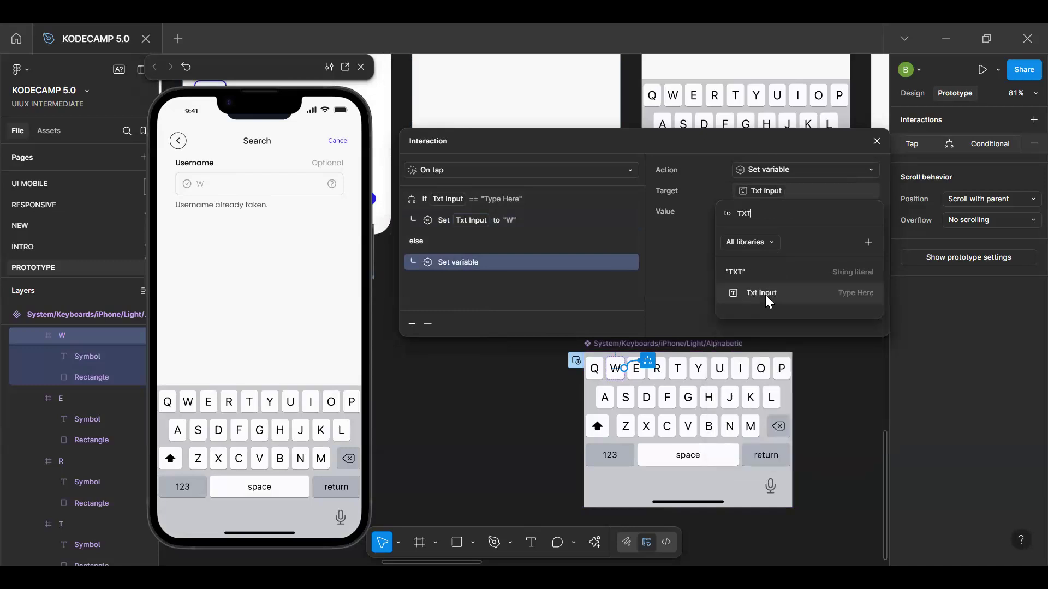
pyautogui.click(765, 295)
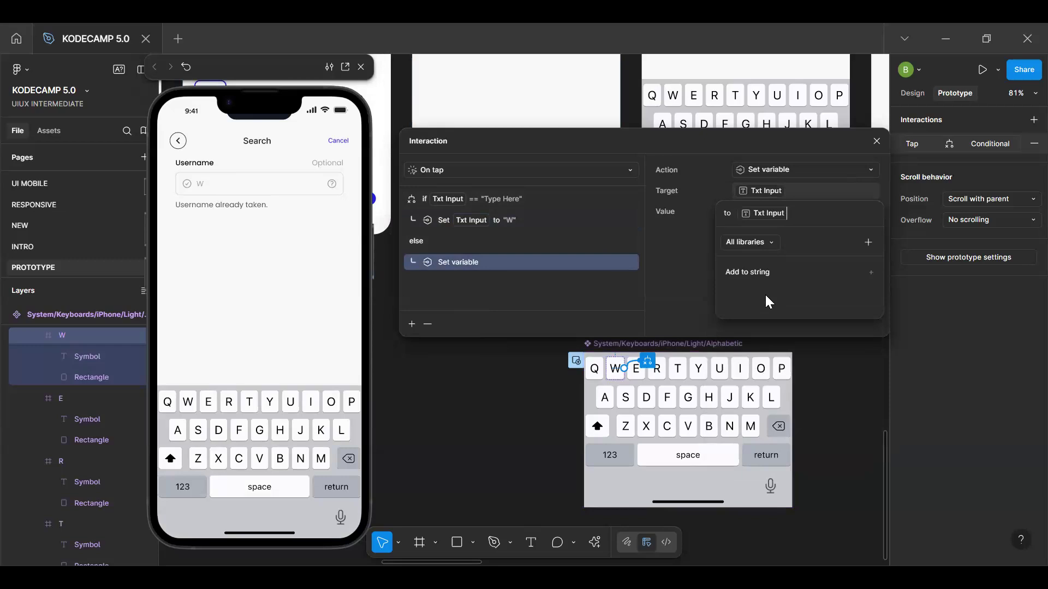
pyautogui.write('+W')
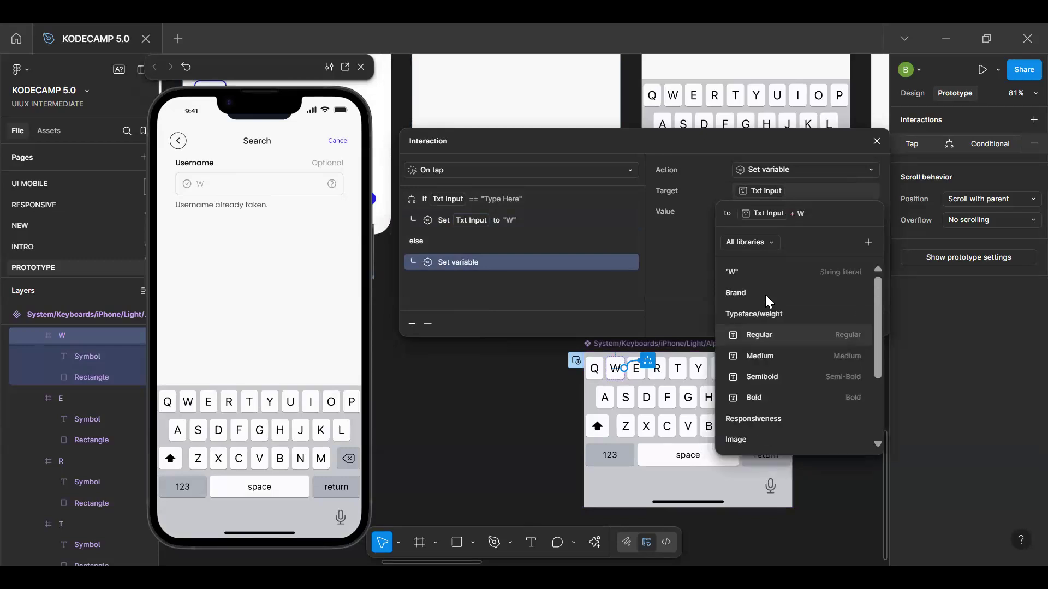
pyautogui.click(777, 272)
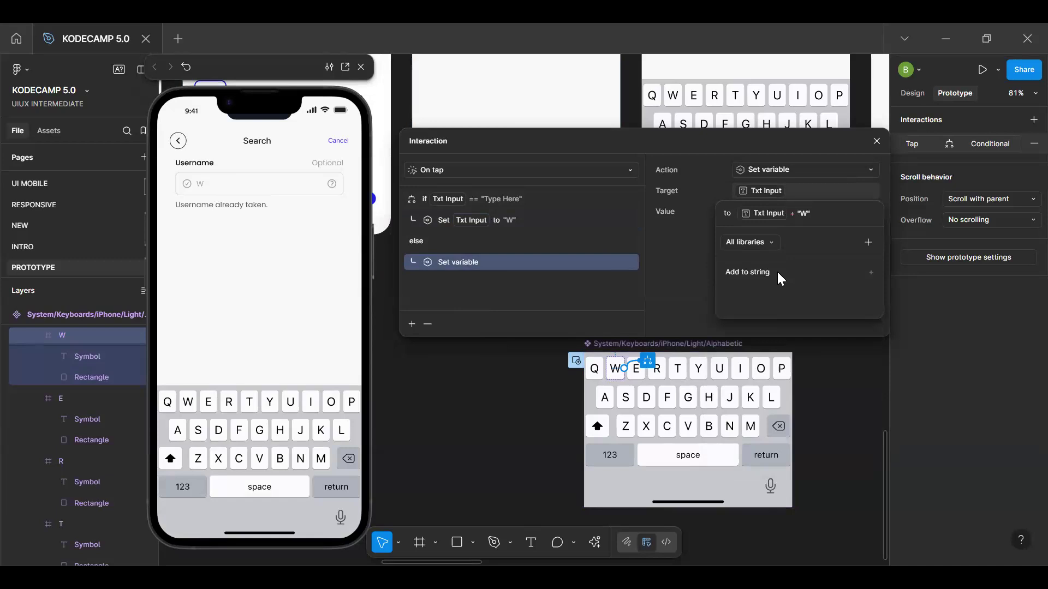
pyautogui.press('Return')
# Test the W key in the preview with repeated taps, dismiss the keyboard overlay, and close the key's interaction settings
pyautogui.click(186, 404)
pyautogui.click(186, 404)
pyautogui.click(186, 404)
pyautogui.click(186, 404)
pyautogui.click(186, 403)
pyautogui.click(186, 404)
pyautogui.click(187, 404)
pyautogui.click(186, 404)
pyautogui.click(186, 403)
pyautogui.click(186, 404)
pyautogui.click(186, 404)
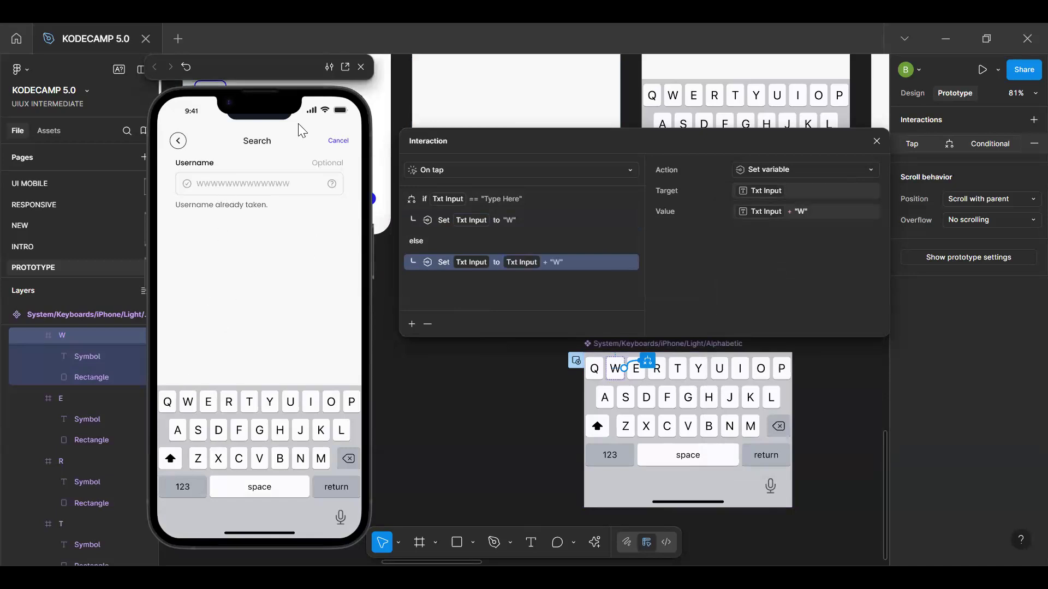
pyautogui.click(301, 280)
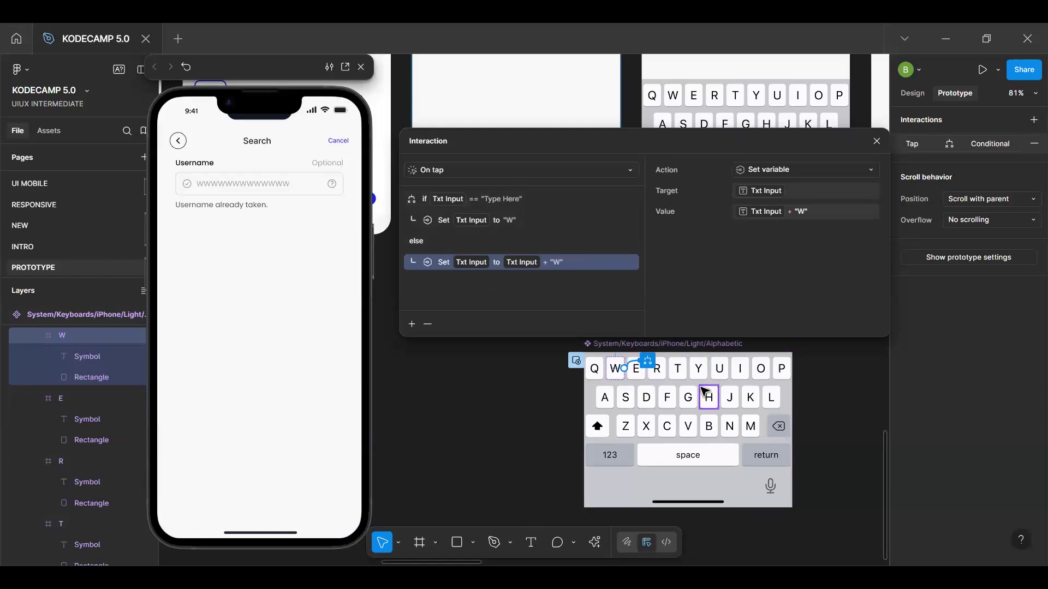
pyautogui.click(877, 143)
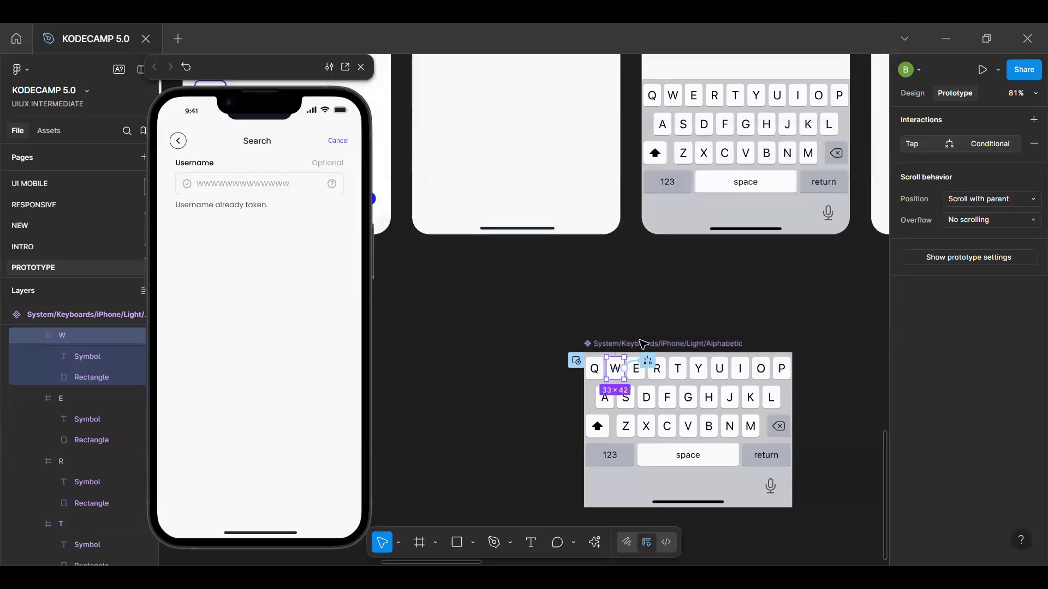
pyautogui.click(667, 311)
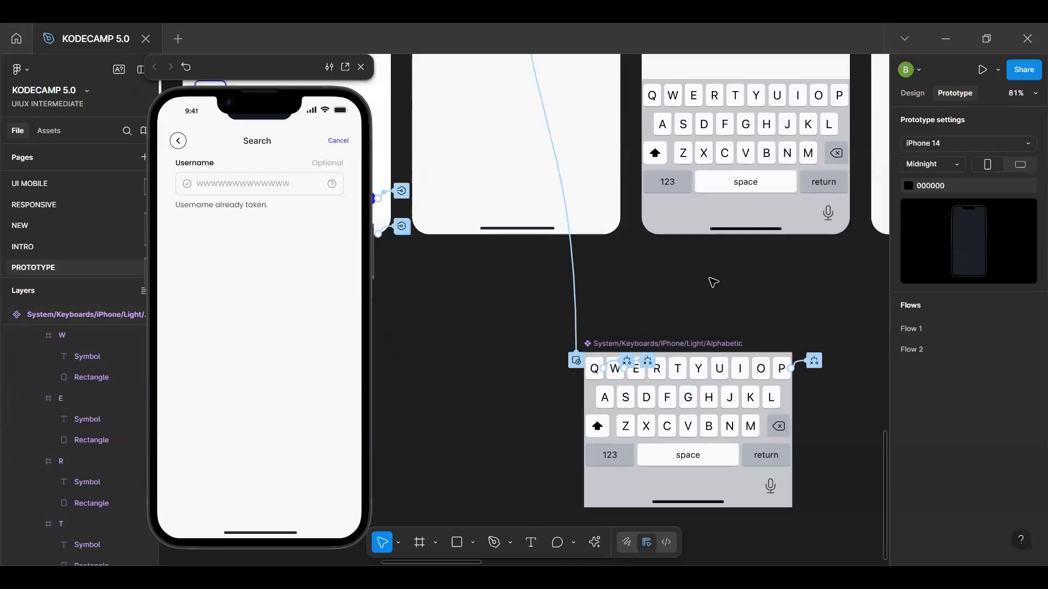
# Copy the W key's conditional tap interaction and paste it onto the E key
pyautogui.scroll(8, 713, 282)
pyautogui.scroll(-6, 610, 290)
pyautogui.hscroll(-11, 608, 289)
pyautogui.hscroll(12, 608, 290)
pyautogui.hscroll(-10, 609, 289)
pyautogui.hscroll(6, 608, 288)
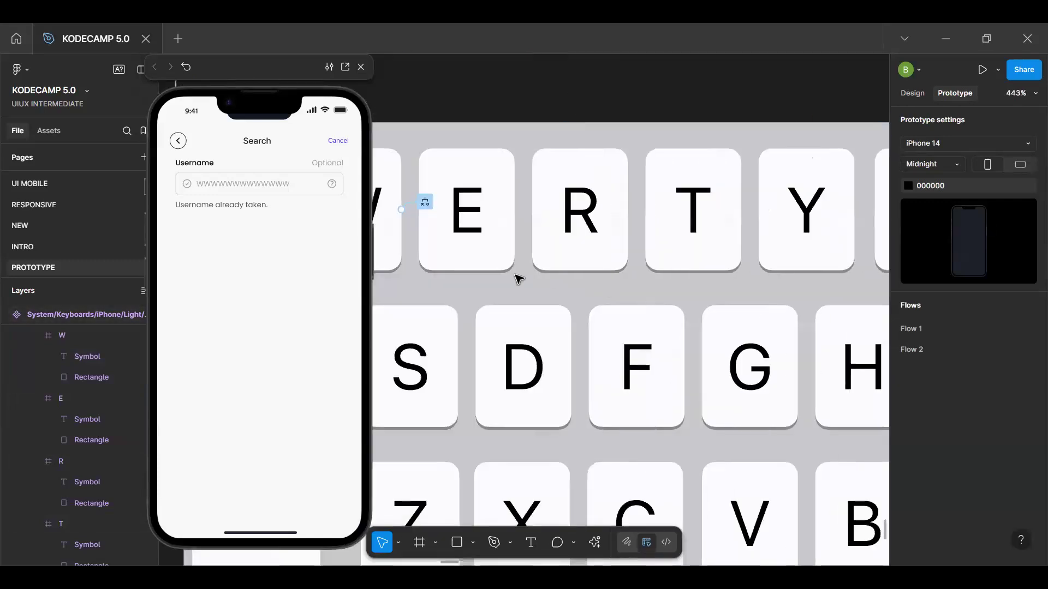
pyautogui.click(497, 269)
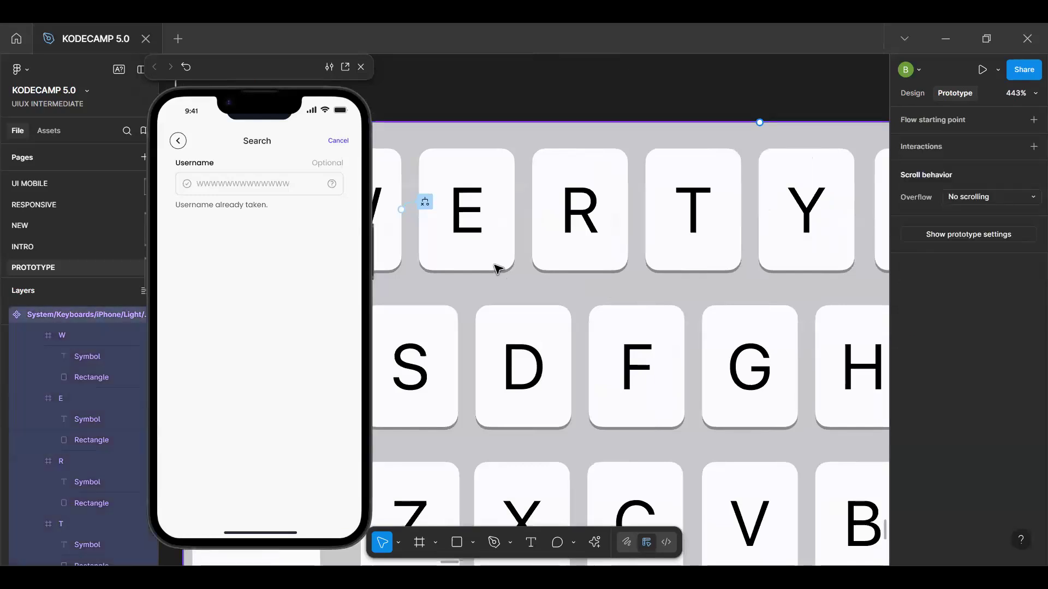
pyautogui.click(498, 268)
pyautogui.click(499, 269)
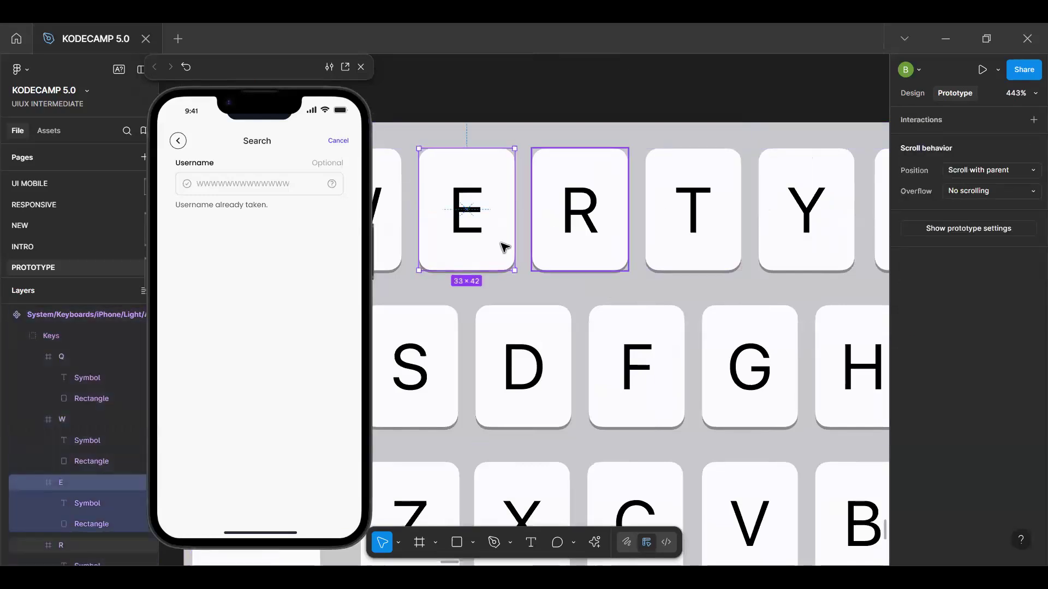
pyautogui.hscroll(-5, 505, 248)
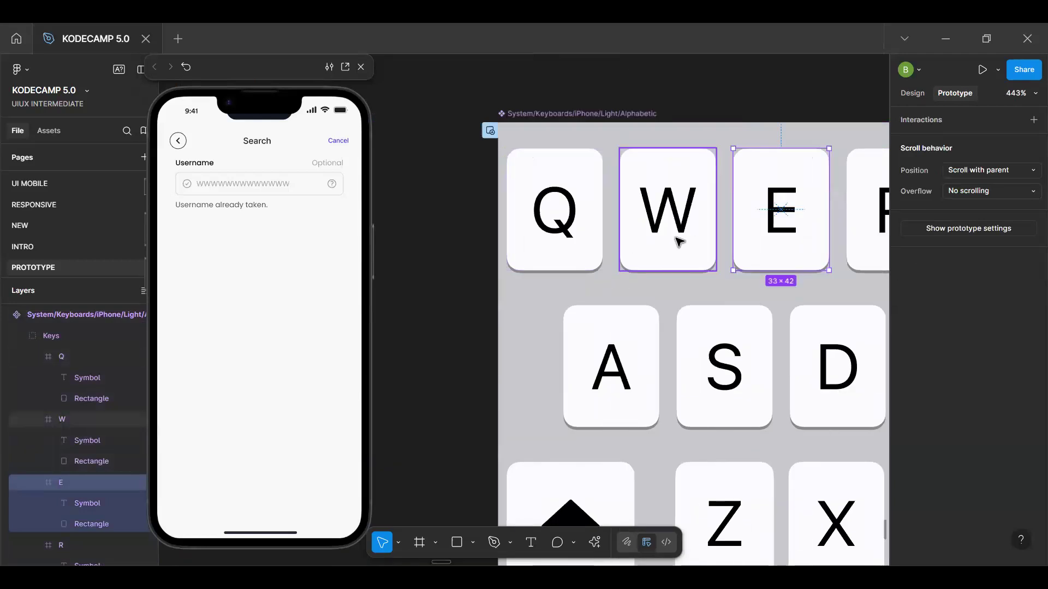
pyautogui.click(671, 210)
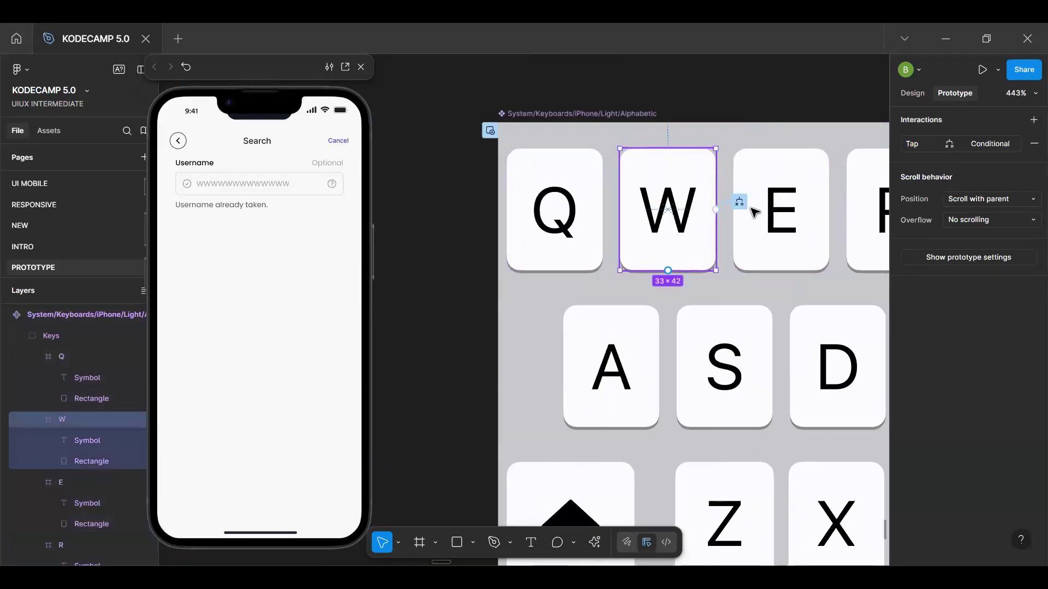
pyautogui.click(899, 140)
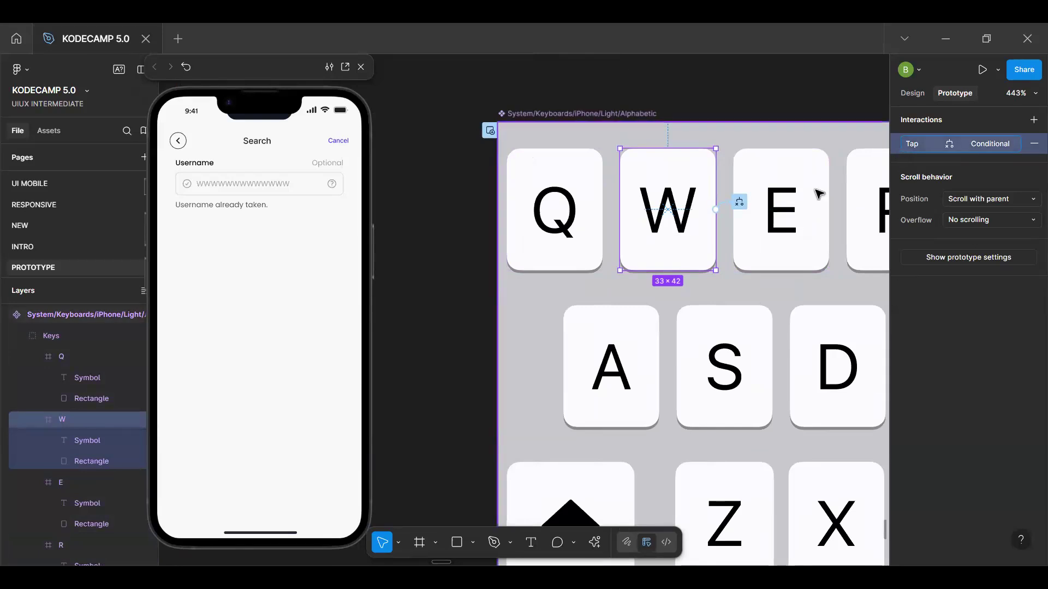
pyautogui.click(794, 225)
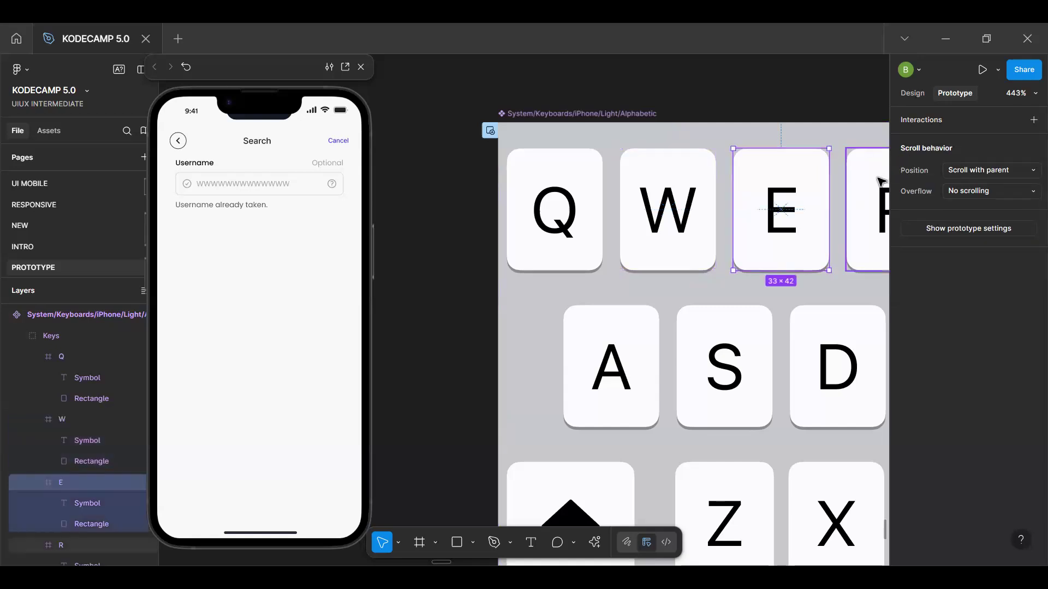
pyautogui.press('h')
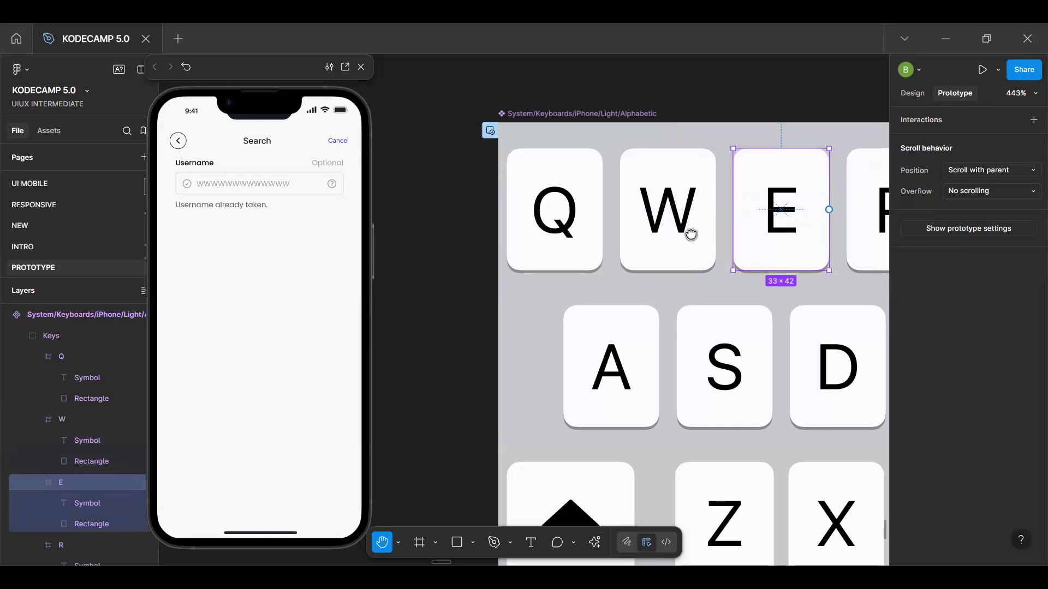
pyautogui.moveTo(691, 234); pyautogui.dragTo(634, 187)
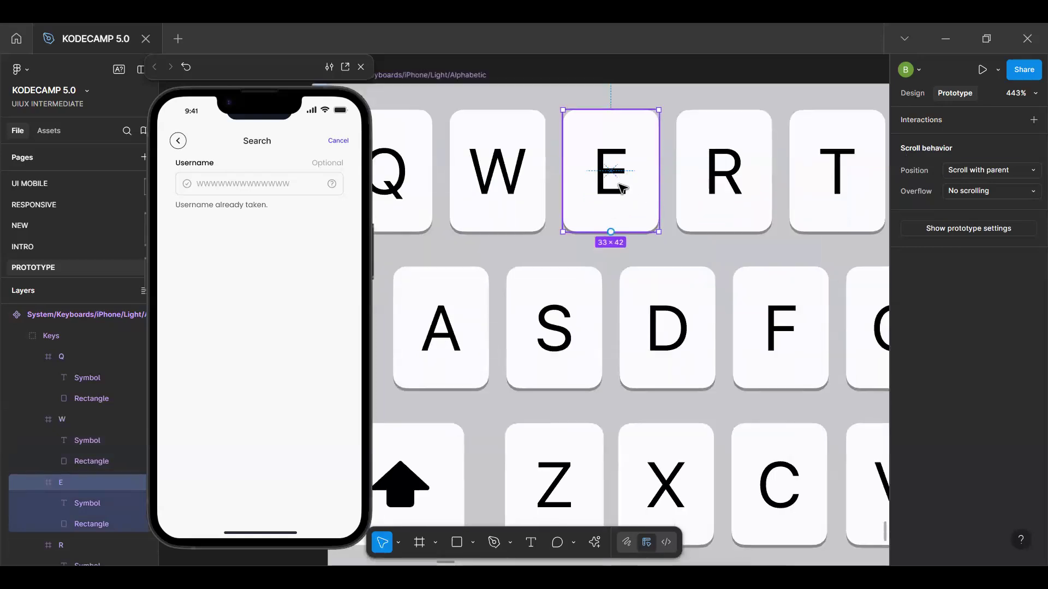
pyautogui.hotkey('ctrl', 'v')
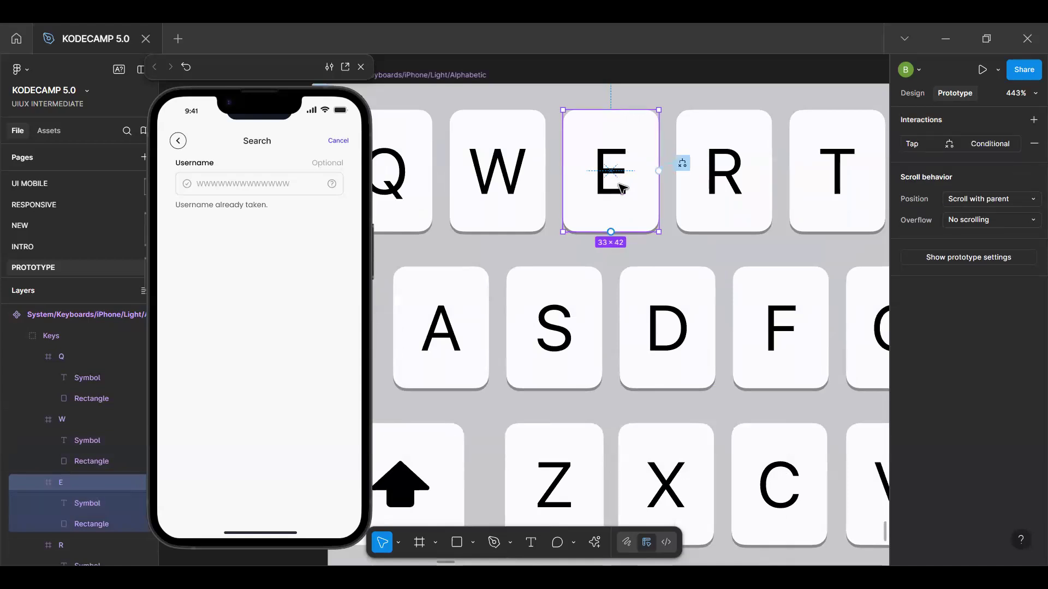
# Change the Set variable action in the E key's if branch to set Txt Input to "E"
pyautogui.click(908, 146)
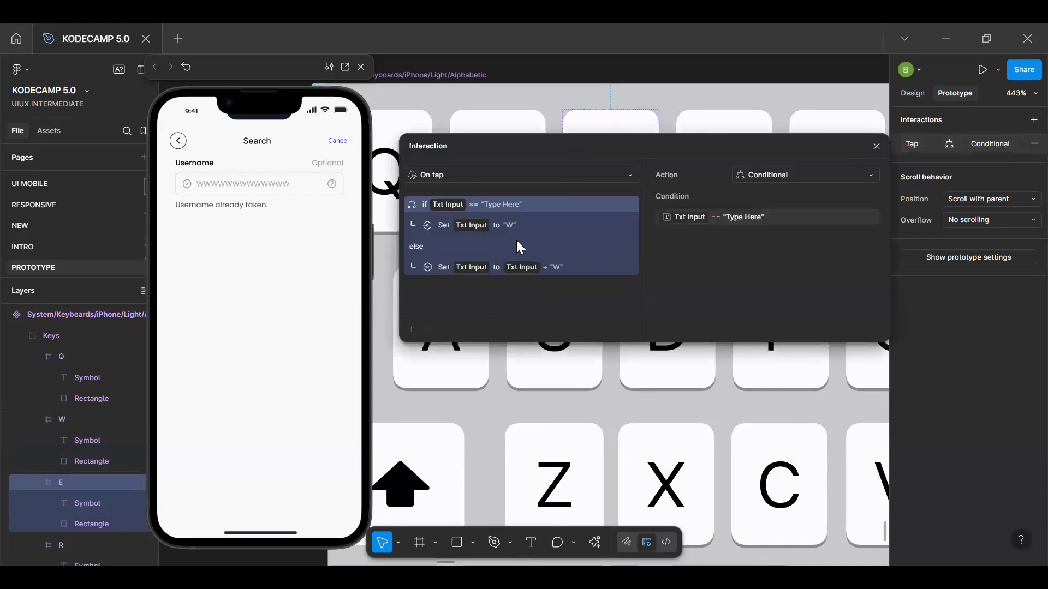
pyautogui.click(510, 226)
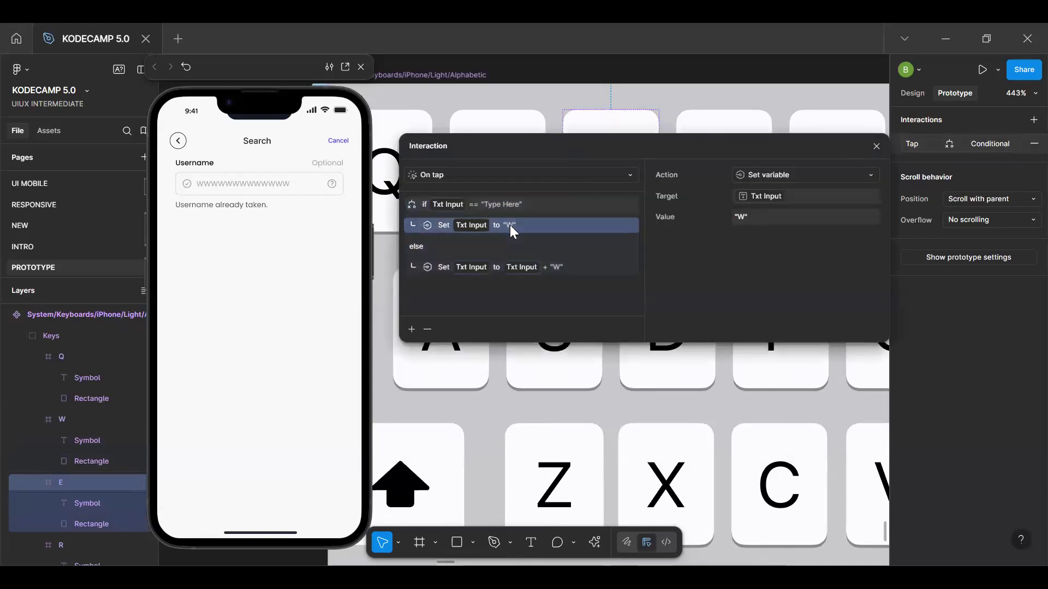
pyautogui.click(746, 216)
pyautogui.press('BackSpace')
pyautogui.press('BackSpace')
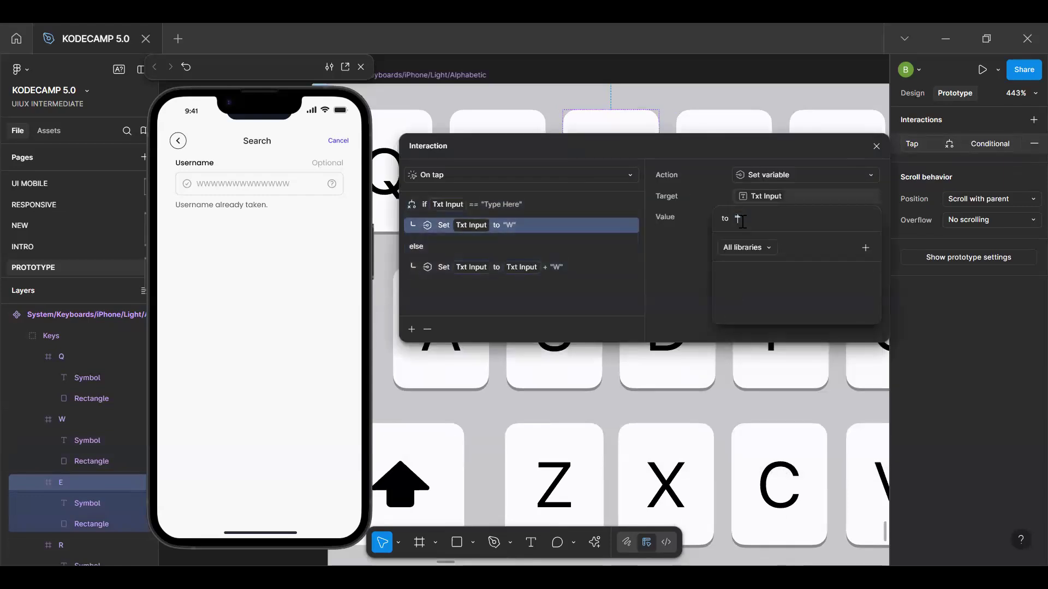
pyautogui.write('P')
pyautogui.click(669, 143)
pyautogui.moveTo(664, 138); pyautogui.dragTo(619, 277)
pyautogui.click(695, 359)
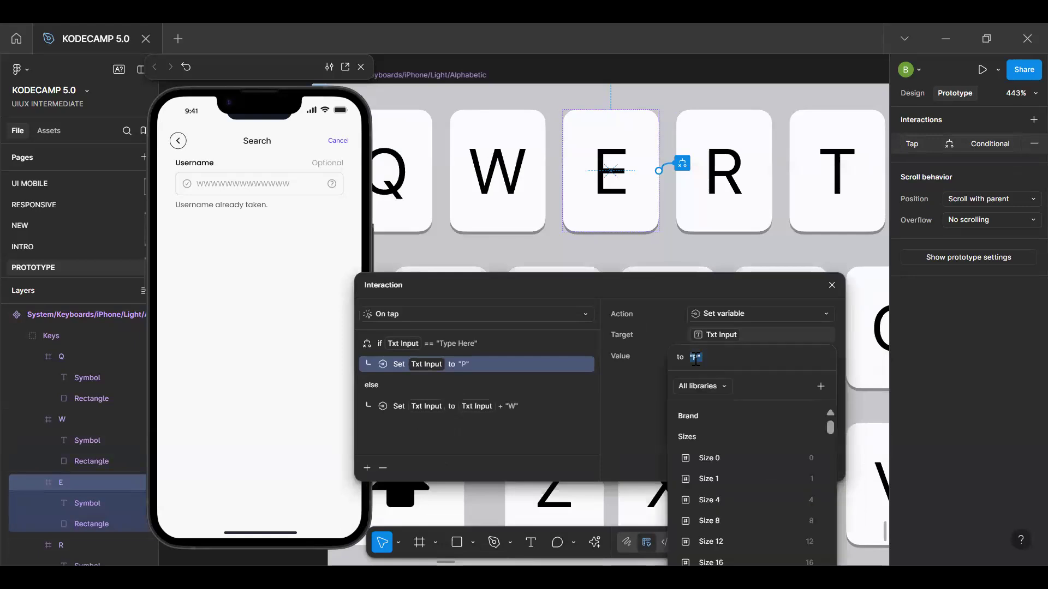
pyautogui.press('BackSpace')
pyautogui.write('E')
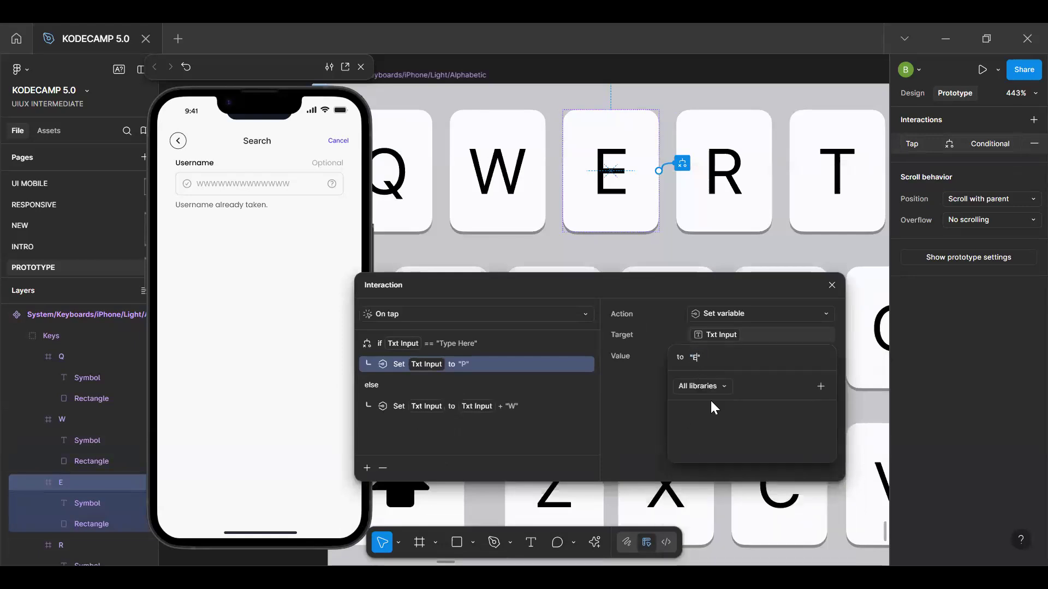
pyautogui.click(487, 408)
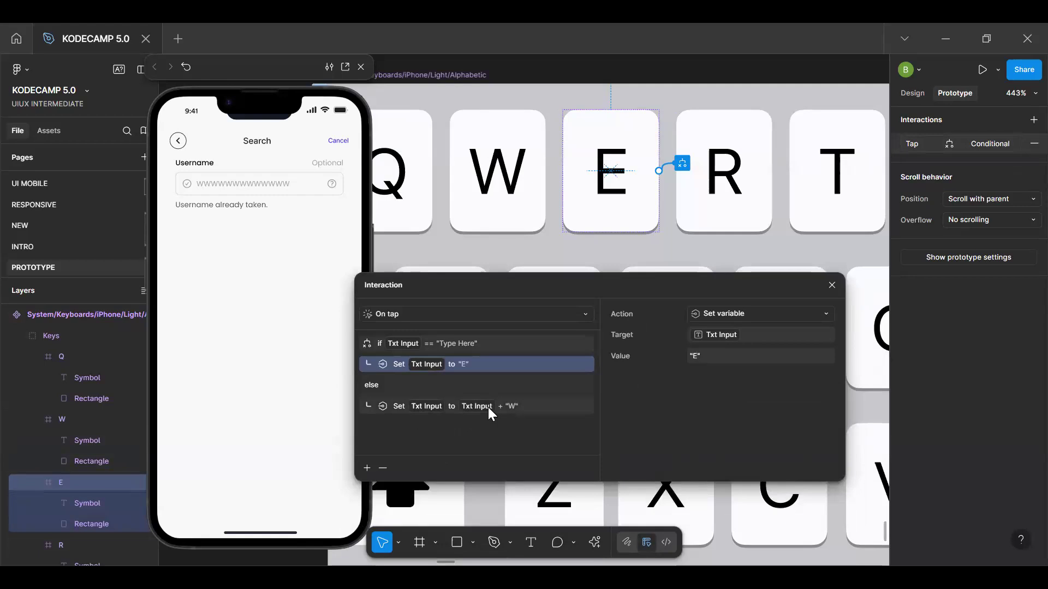
# Change the E key's else branch to set Txt Input to Txt Input + "E"
pyautogui.click(532, 398)
pyautogui.click(759, 358)
pyautogui.press('BackSpace')
pyautogui.write('E')
pyautogui.click(614, 402)
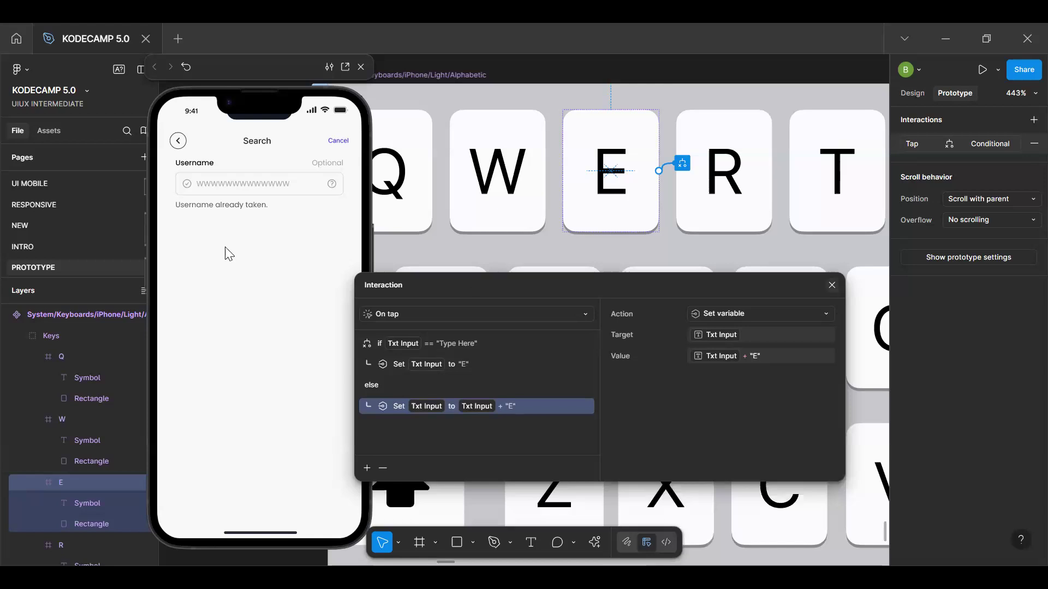
# Open the keyboard overlay from the preview's input field and test the E key with repeated taps
pyautogui.click(264, 186)
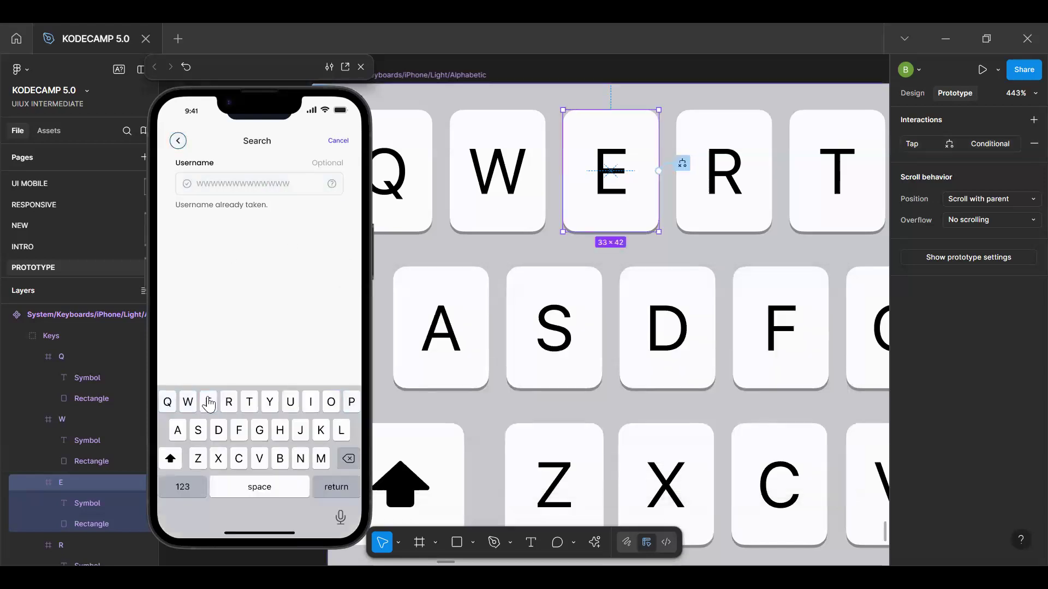
pyautogui.tripleClick(208, 404)
pyautogui.tripleClick(209, 404)
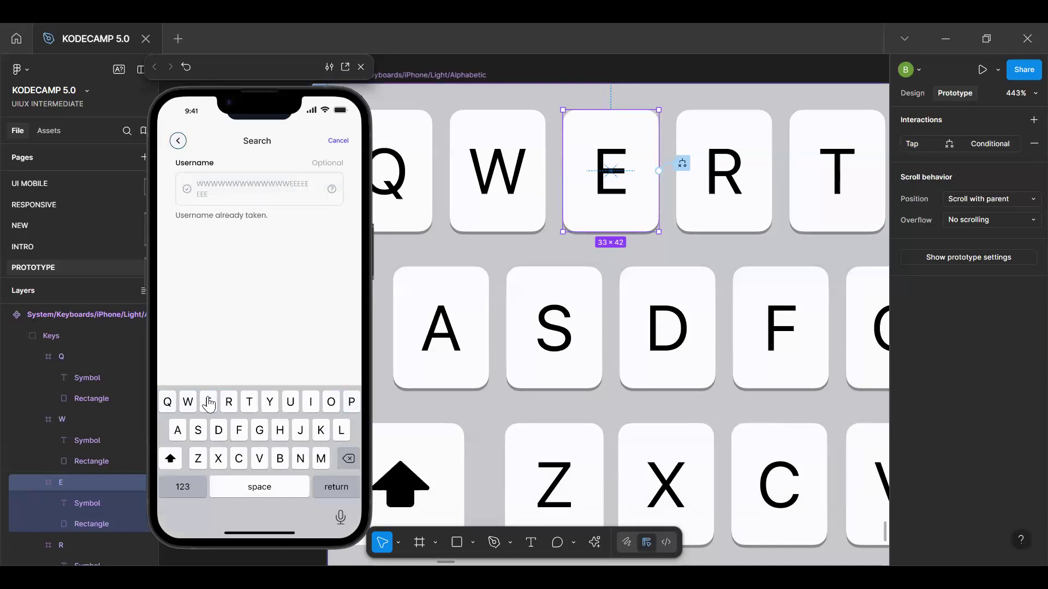
# Paste the copied conditional tap interaction onto the R key of the keyboard component
pyautogui.scroll(-5, 482, 244)
pyautogui.click(596, 225)
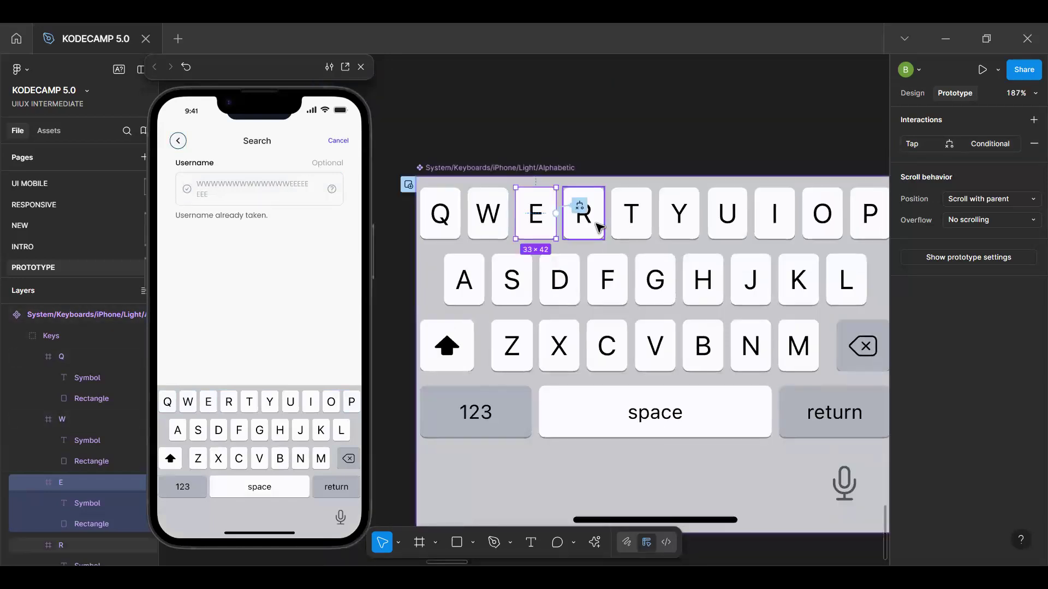
pyautogui.click(979, 120)
# Change the Set variable action in the R key's if branch to set Txt Input to "R"
pyautogui.click(974, 143)
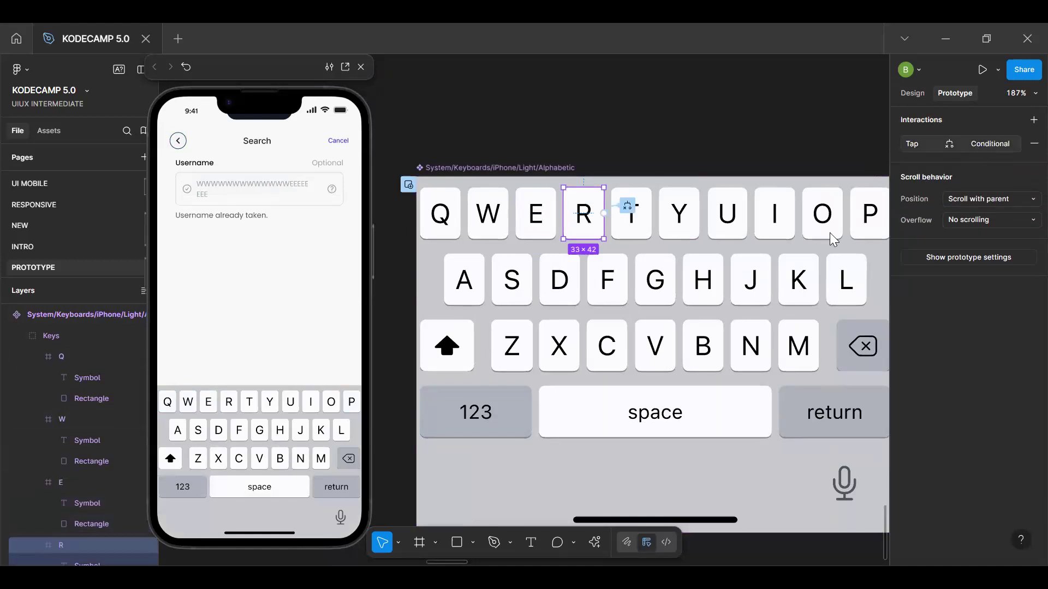
pyautogui.moveTo(574, 148); pyautogui.dragTo(519, 260)
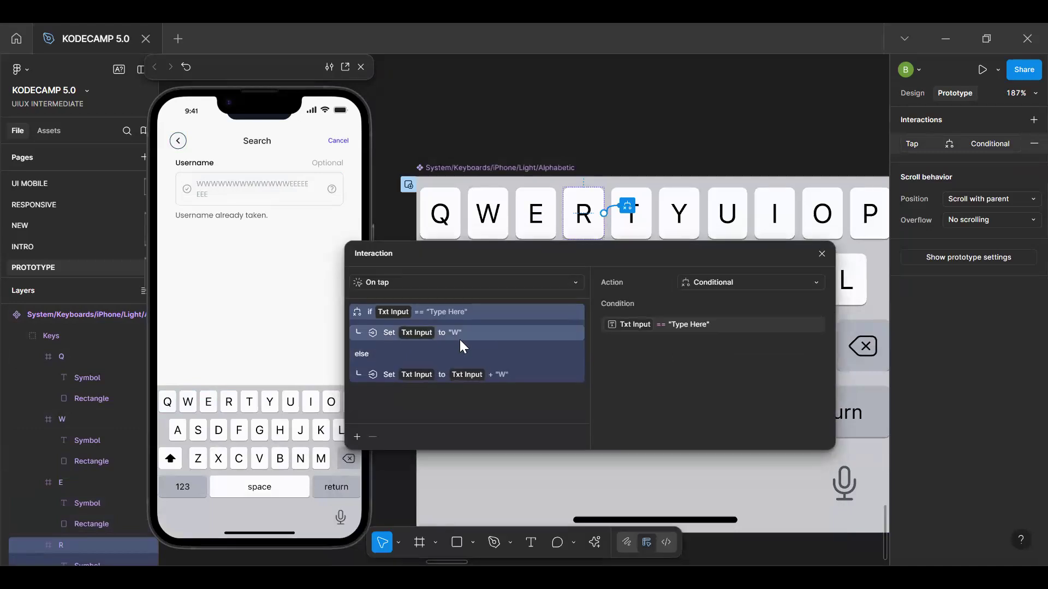
pyautogui.click(456, 332)
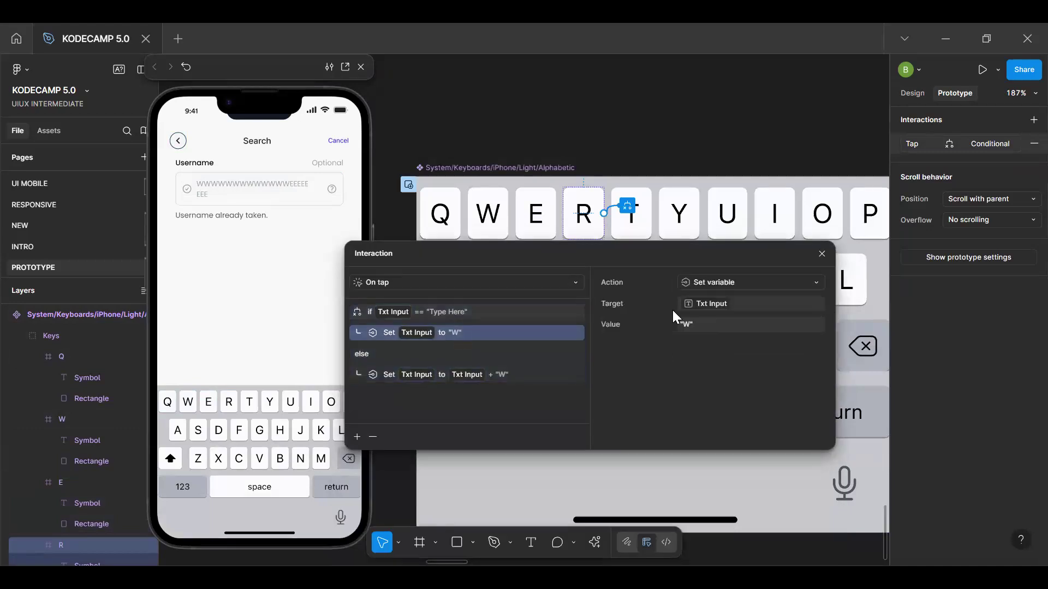
pyautogui.click(682, 324)
pyautogui.write('R')
pyautogui.click(497, 375)
# Change the R key's else branch to set Txt Input to Txt Input + "R"
pyautogui.click(499, 377)
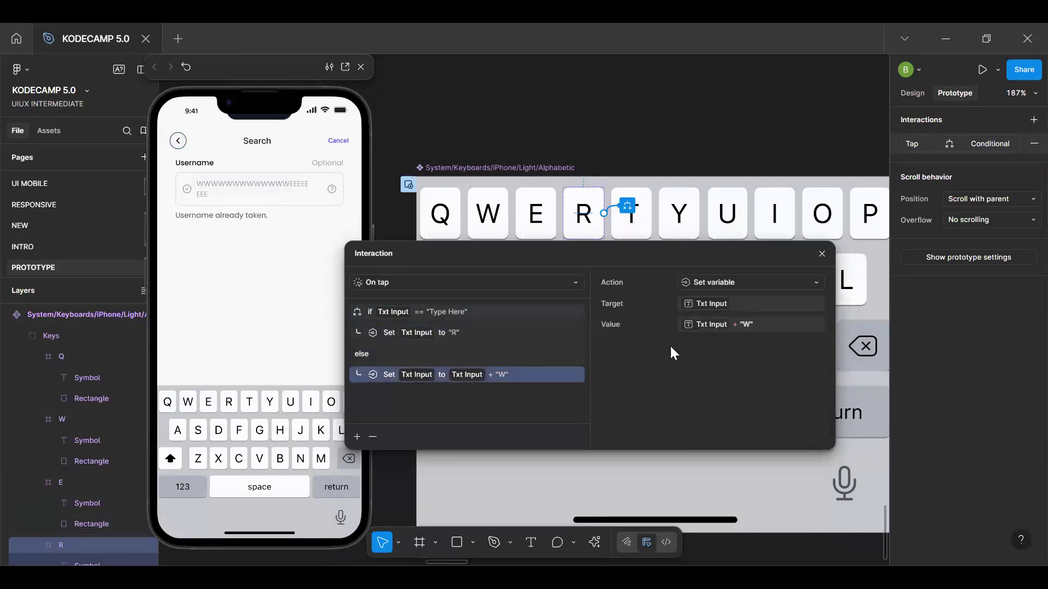
pyautogui.click(746, 325)
pyautogui.click(751, 328)
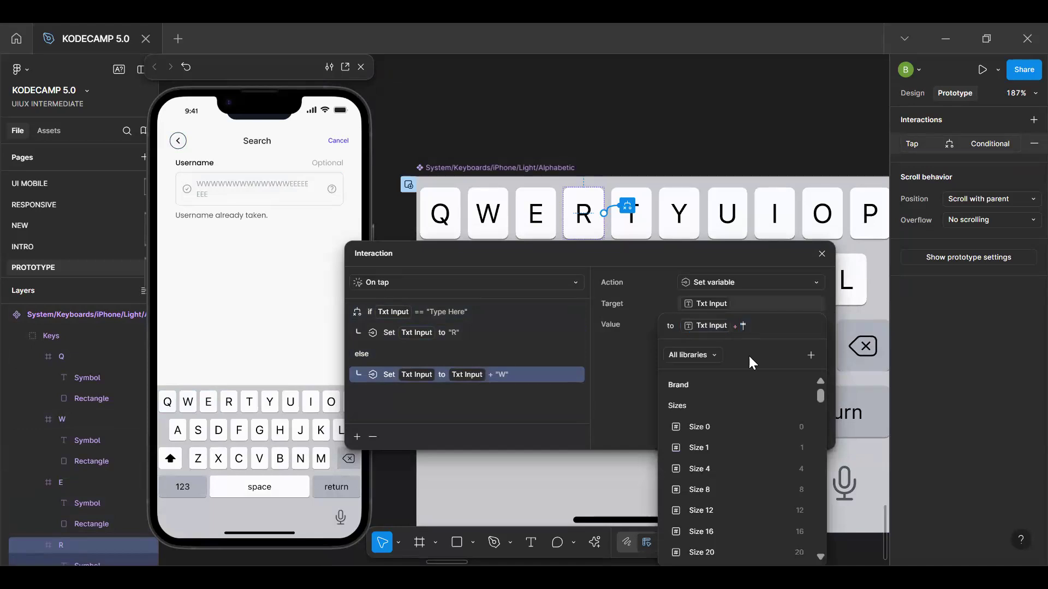
pyautogui.write('R')
pyautogui.press('Return')
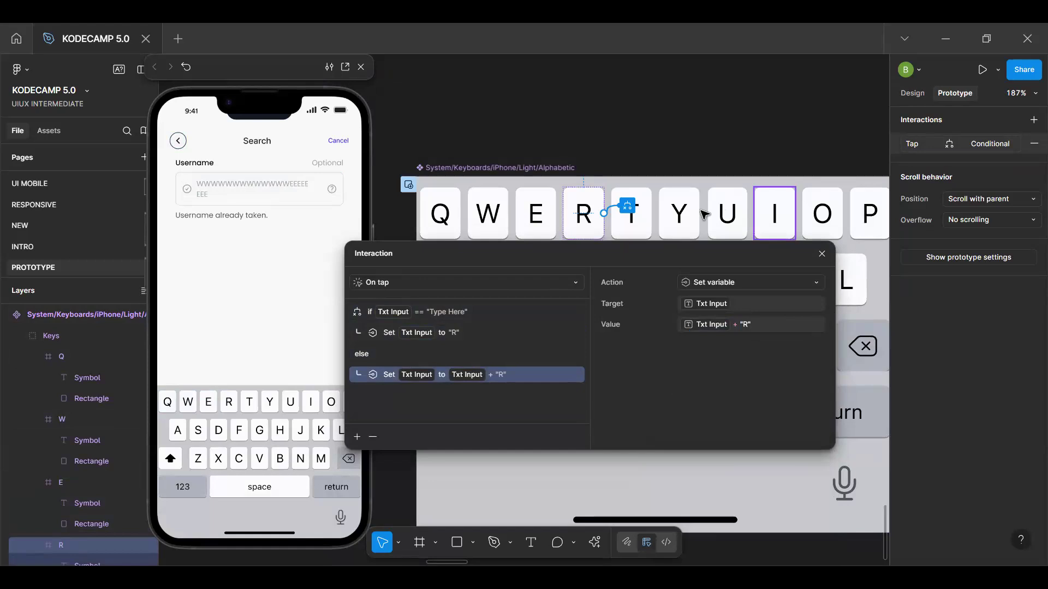
# Paste the copied conditional tap interaction onto the T key of the keyboard component
pyautogui.click(633, 219)
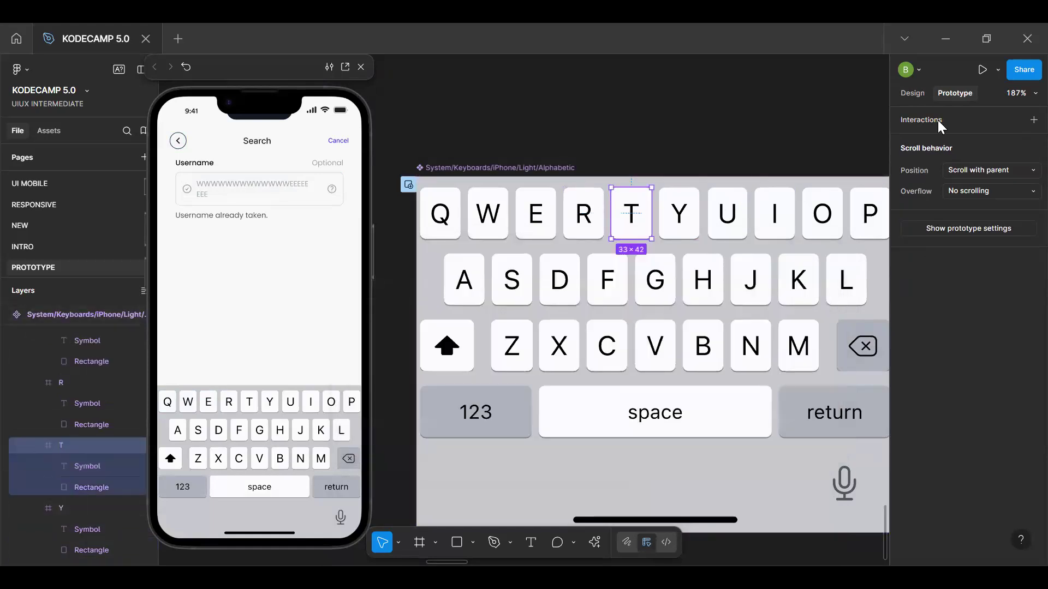
pyautogui.hotkey('ctrl', 'v')
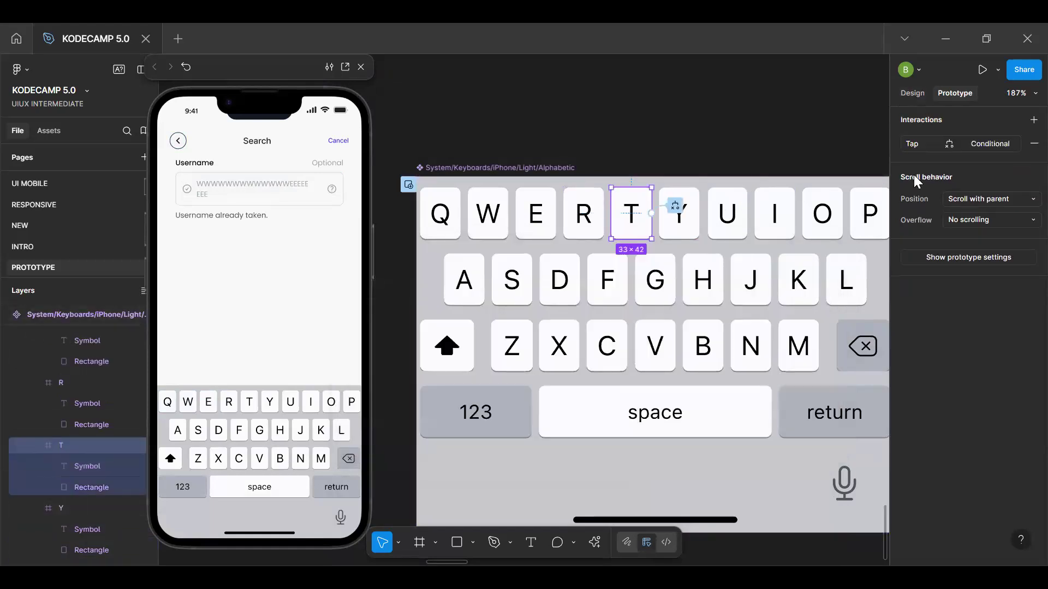
pyautogui.click(663, 155)
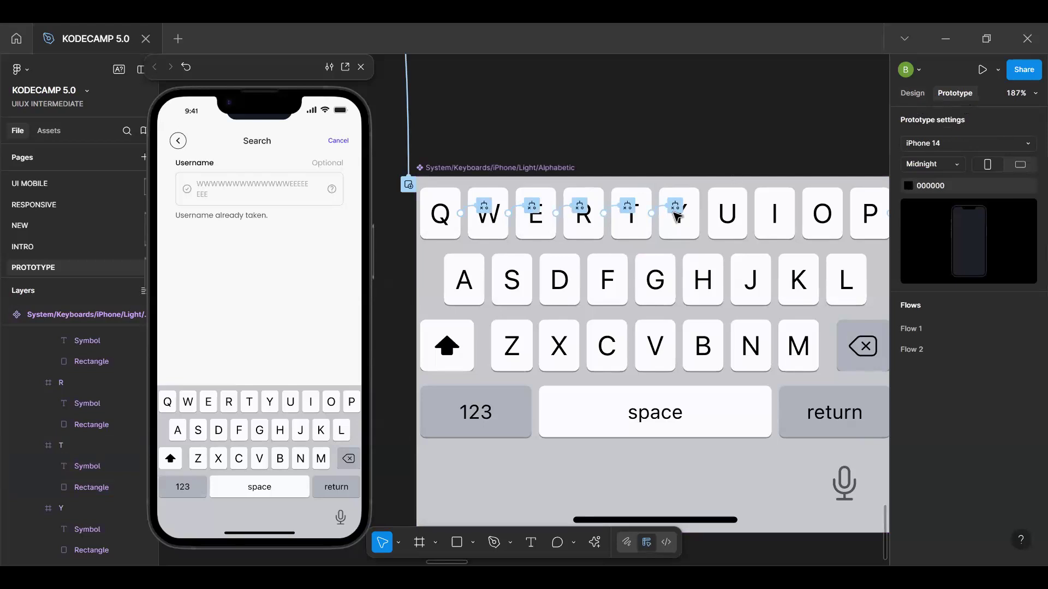
# Change the Set variable action in the T key's if branch to set Txt Input to "T"
pyautogui.click(638, 227)
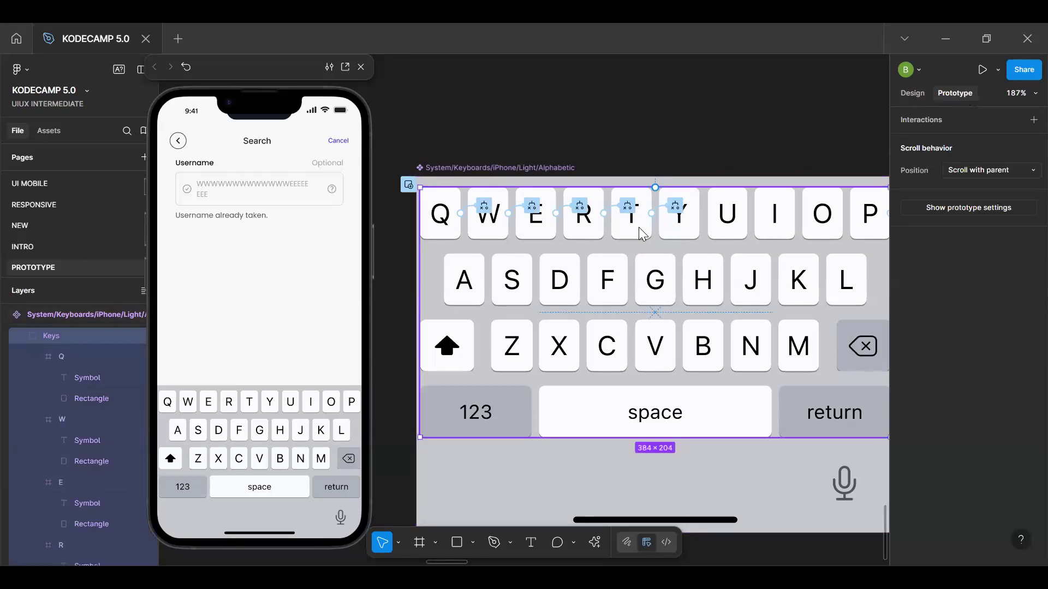
pyautogui.click(639, 227)
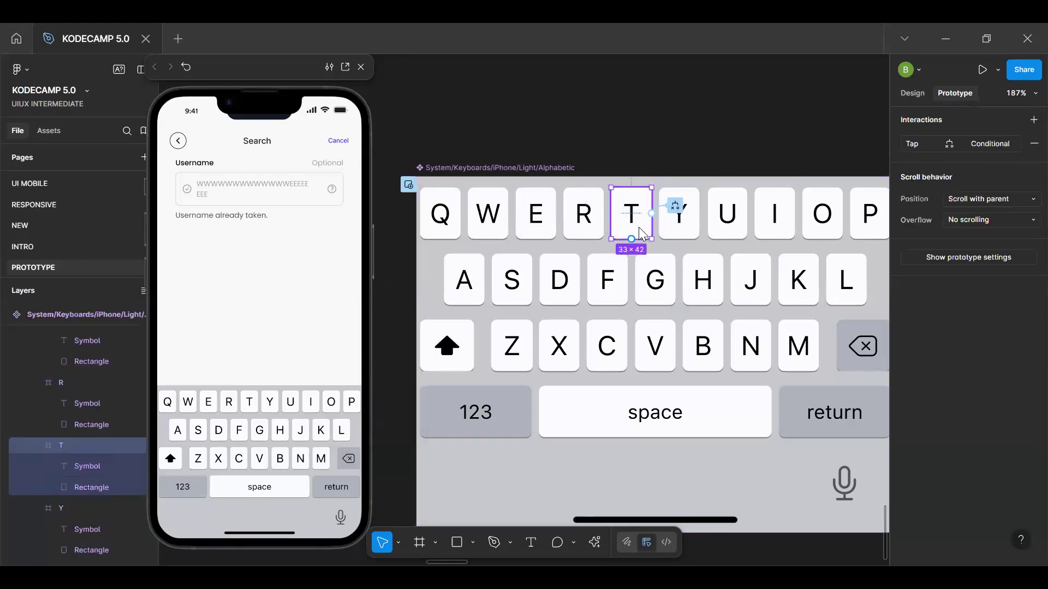
pyautogui.click(981, 144)
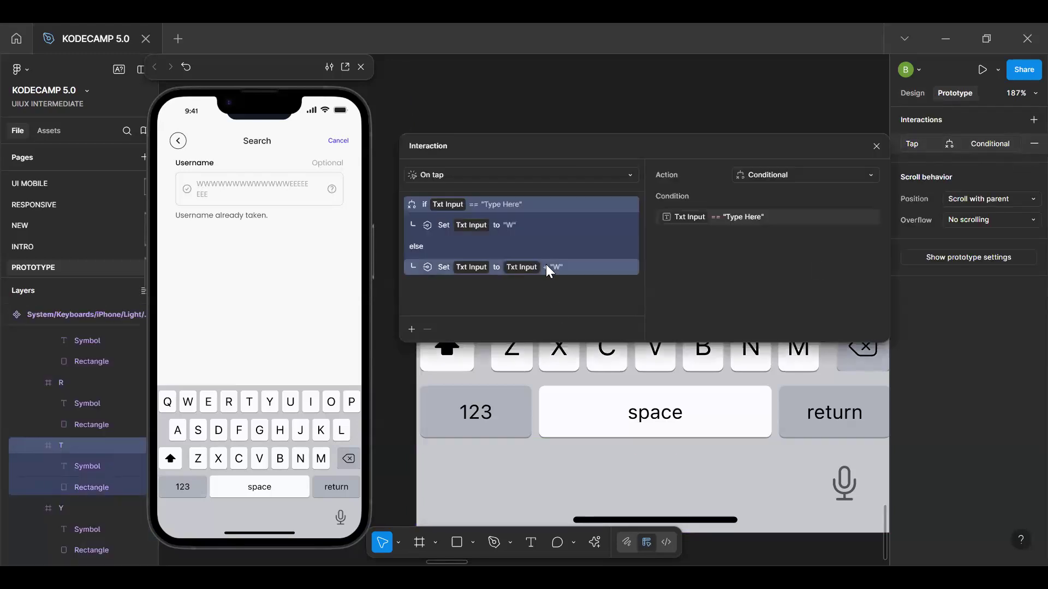
pyautogui.click(516, 224)
pyautogui.click(744, 218)
pyautogui.press('BackSpace')
pyautogui.write('T')
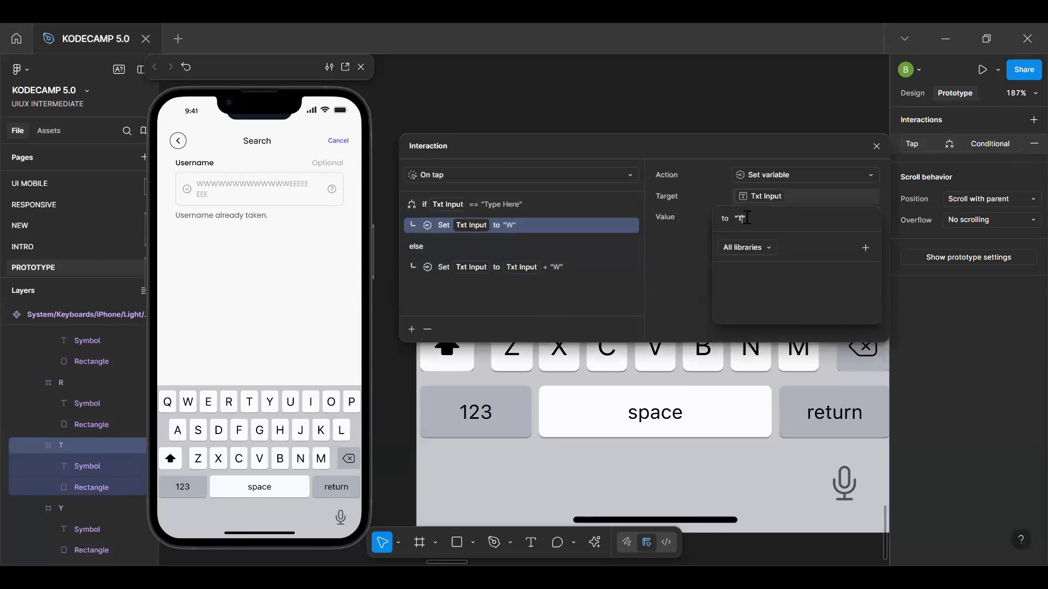
pyautogui.click(680, 240)
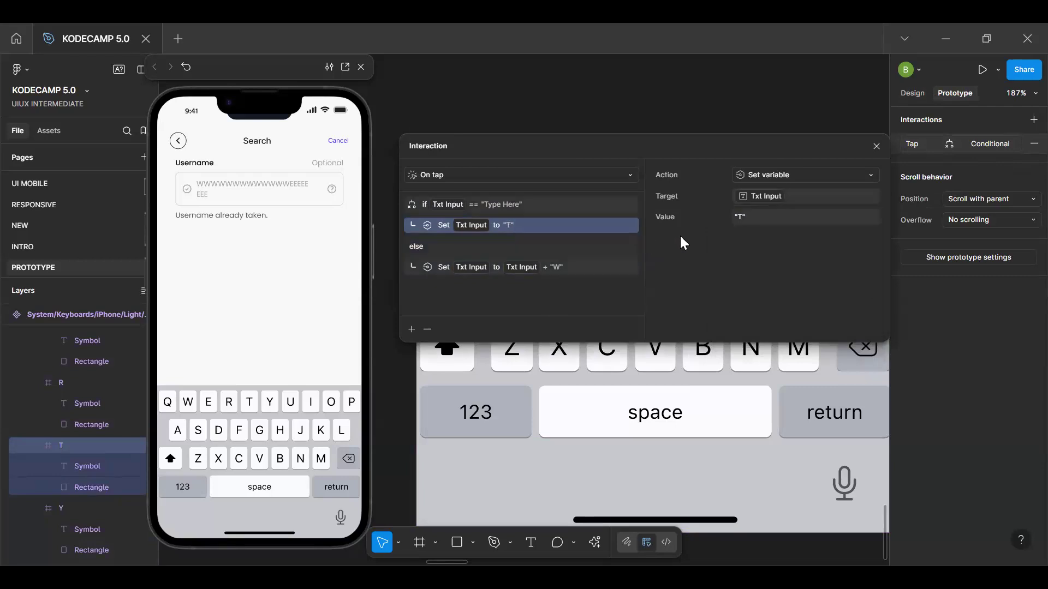
pyautogui.click(737, 216)
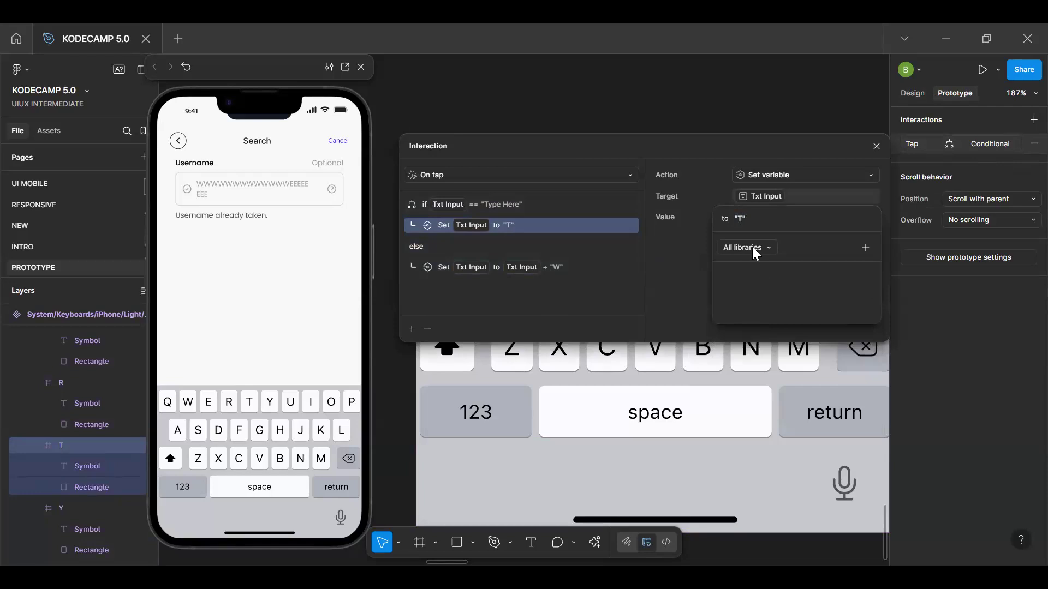
# Change the T key's else branch to set Txt Input to Txt Input + "T"
pyautogui.press('Return')
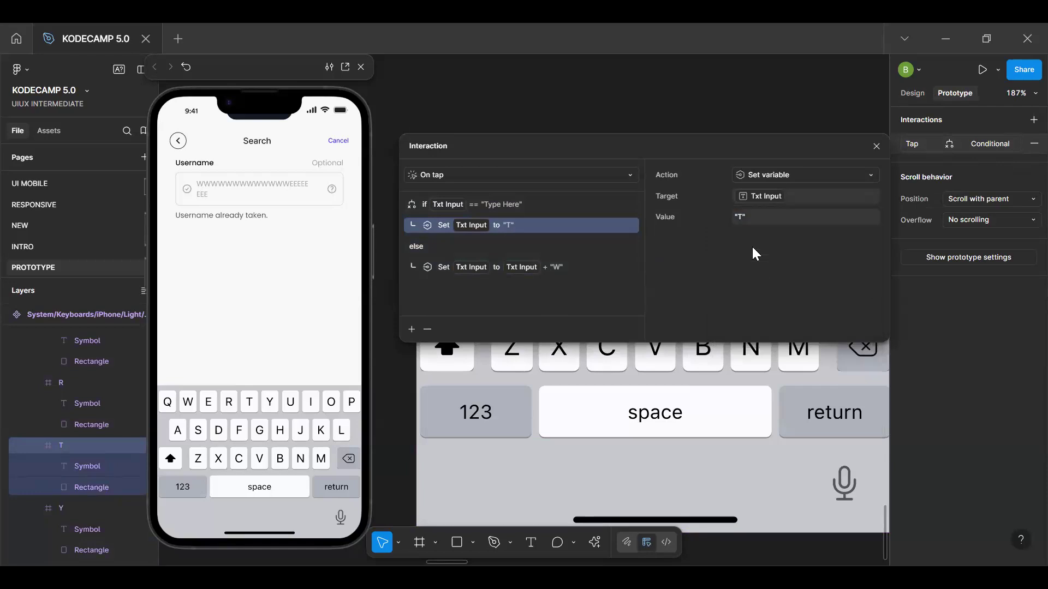
pyautogui.click(548, 272)
pyautogui.click(802, 218)
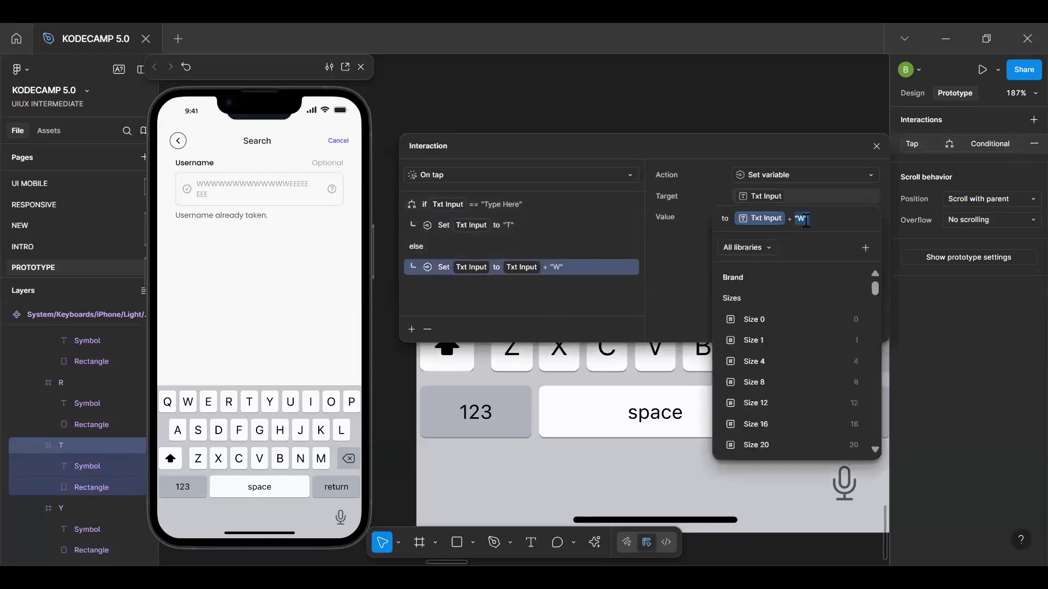
pyautogui.write('TY')
pyautogui.press('BackSpace')
pyautogui.press('Return')
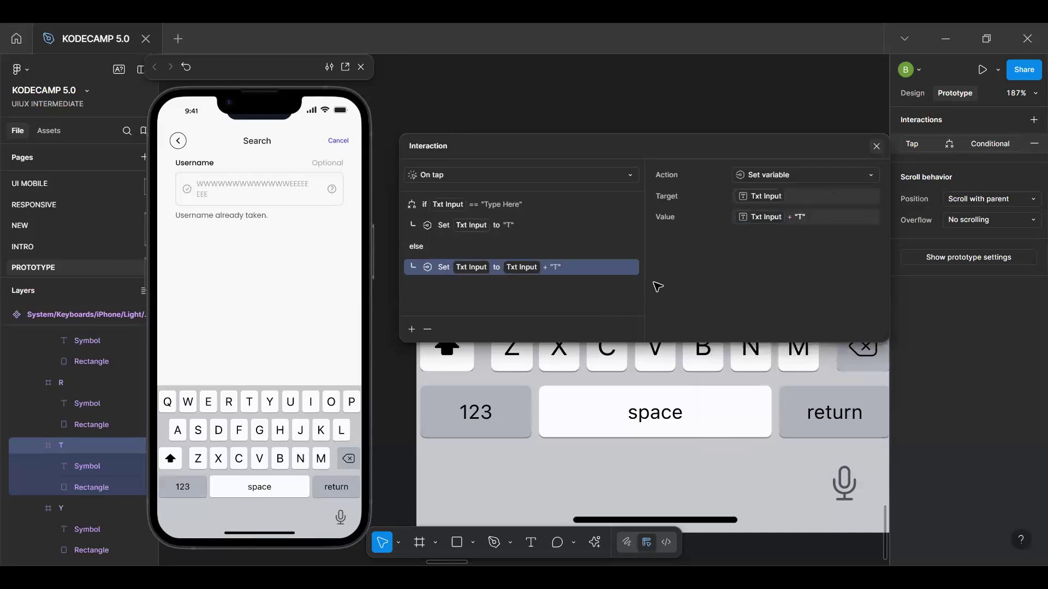
# Paste the copied conditional tap interaction onto the Y key and change its if branch to set Txt Input to "Y"
pyautogui.click(679, 234)
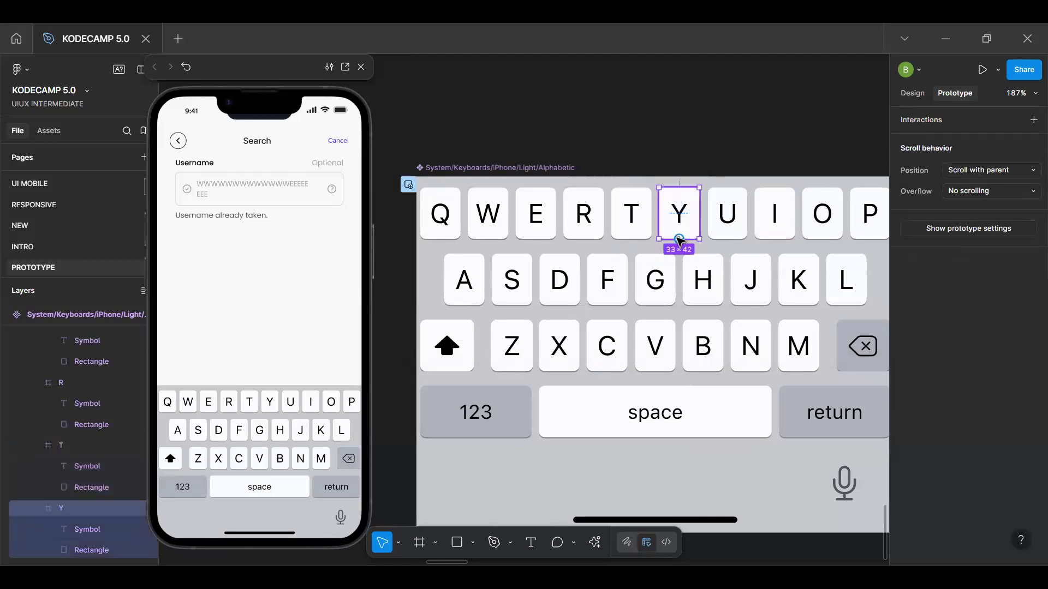
pyautogui.click(940, 119)
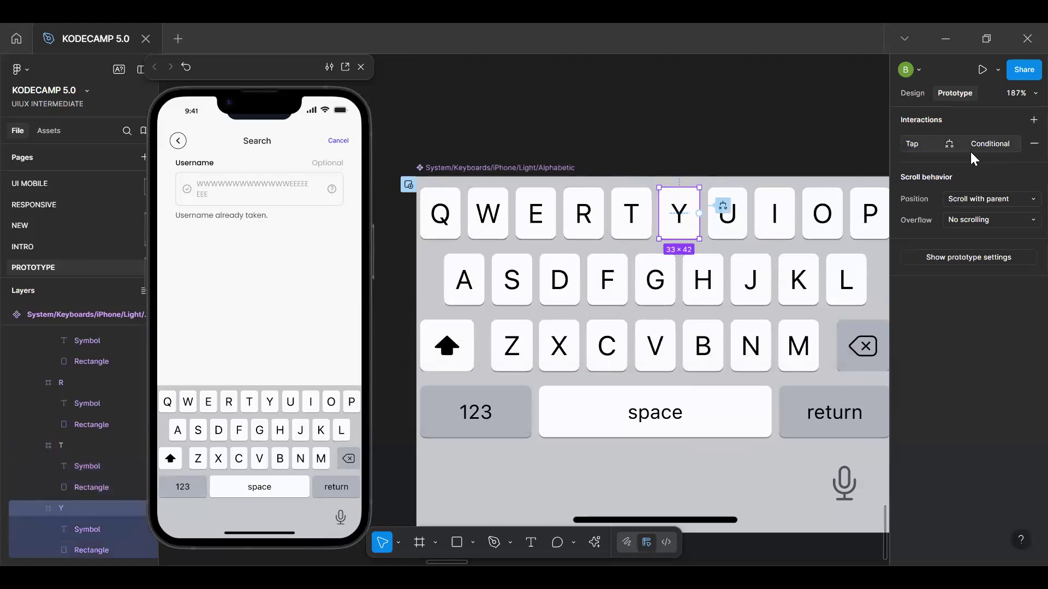
pyautogui.click(919, 144)
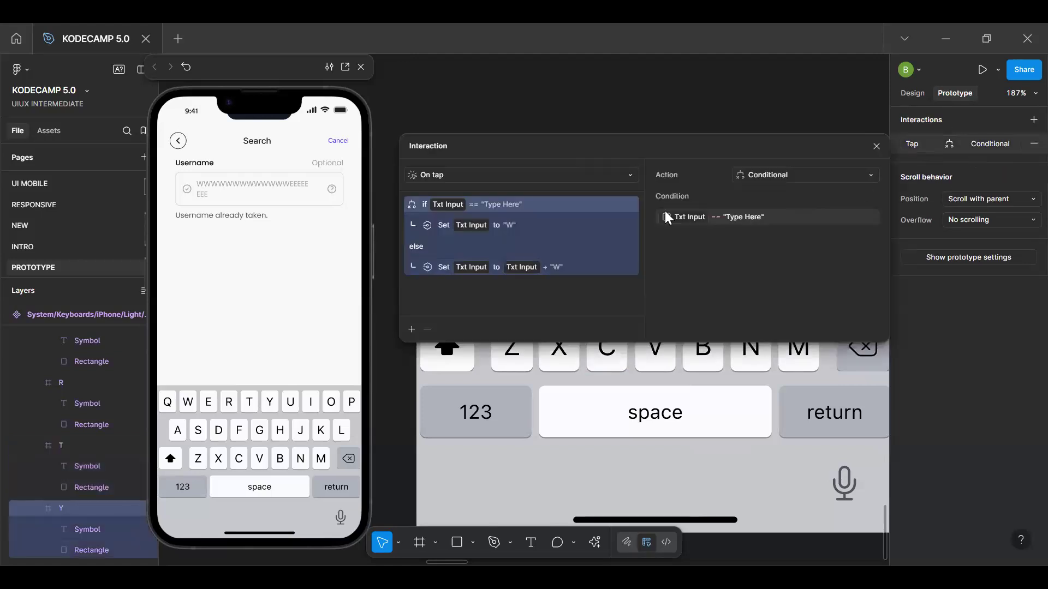
pyautogui.click(512, 226)
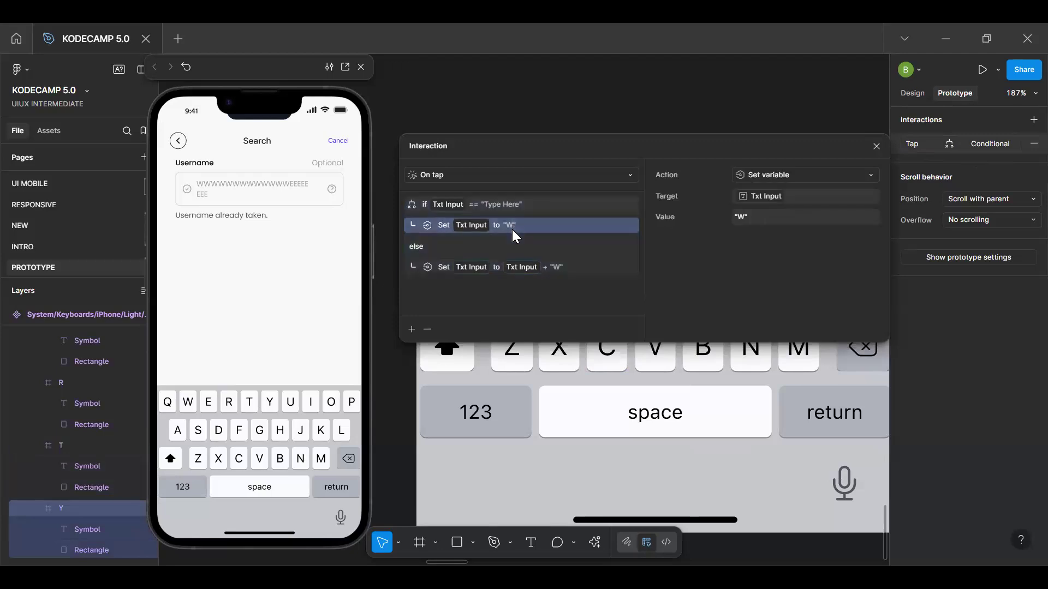
pyautogui.click(742, 219)
pyautogui.press('BackSpace')
pyautogui.write('Y')
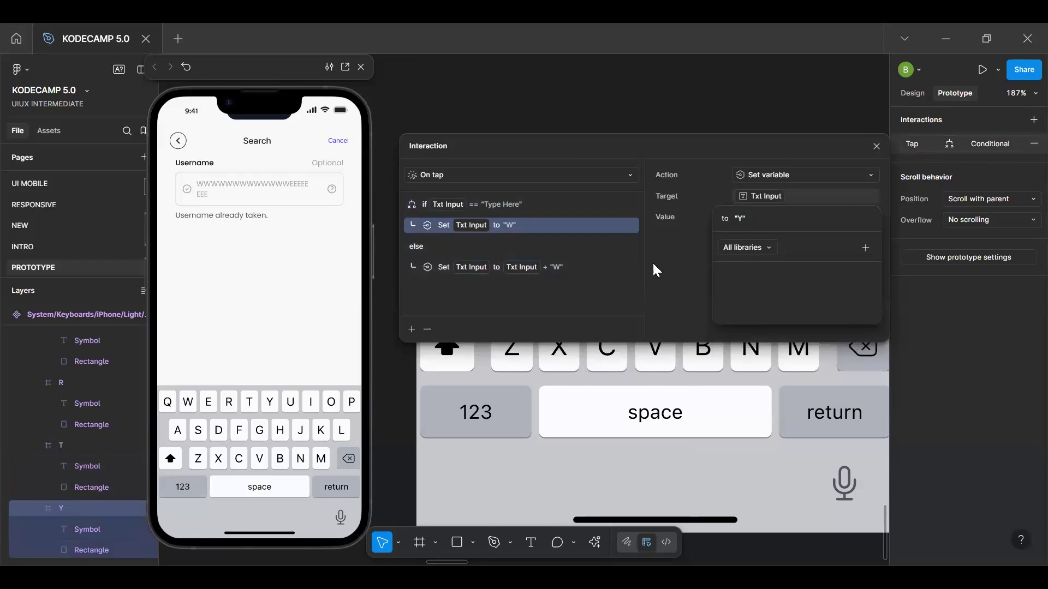
# Change the Y key's else branch to set Txt Input to Txt Input + "Y", and close the interaction settings
pyautogui.click(569, 266)
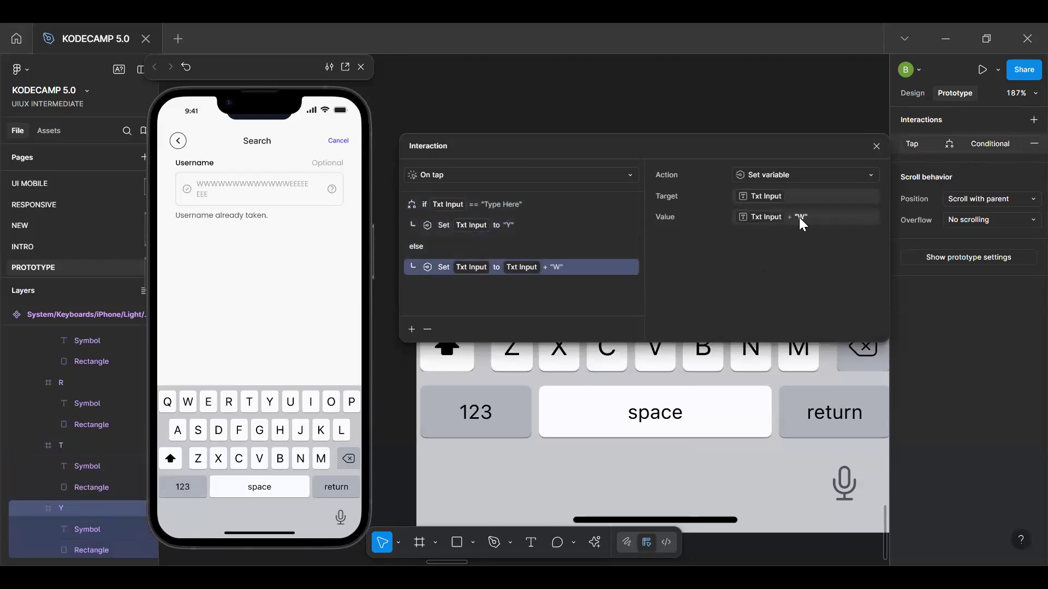
pyautogui.doubleClick(800, 217)
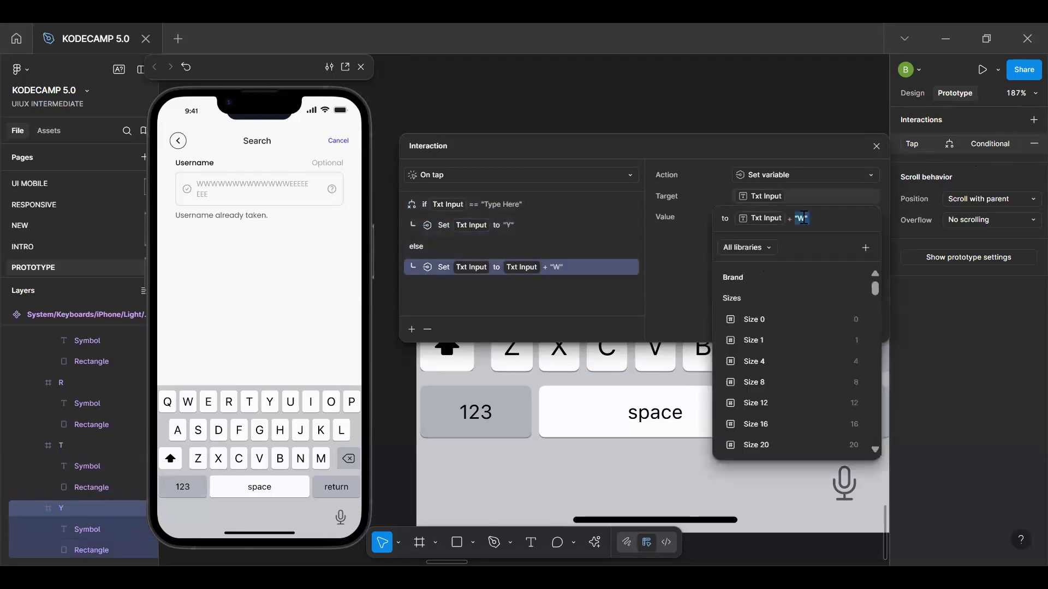
pyautogui.write('Y')
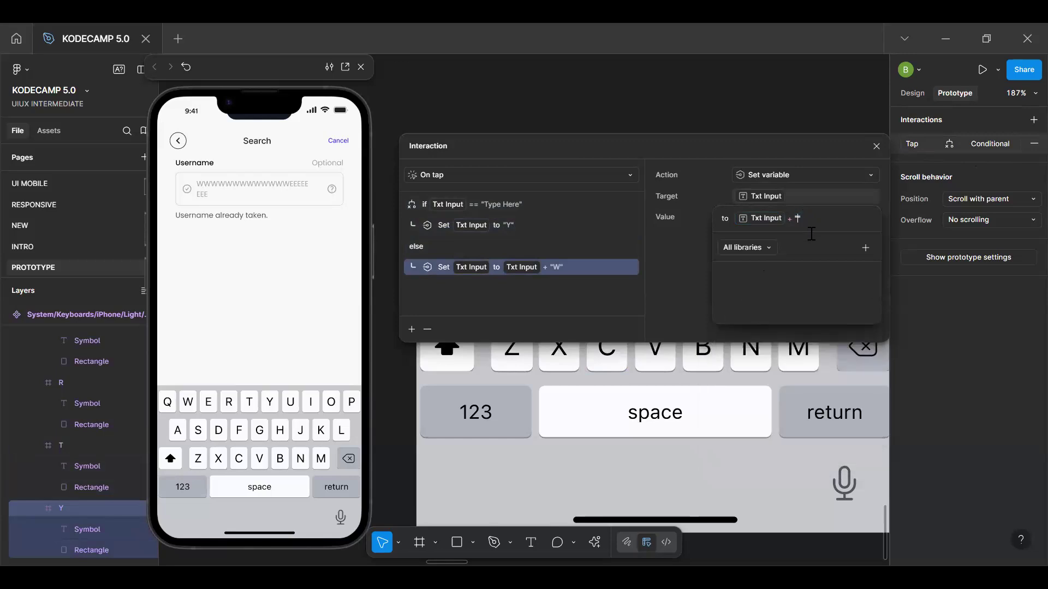
pyautogui.press('Return')
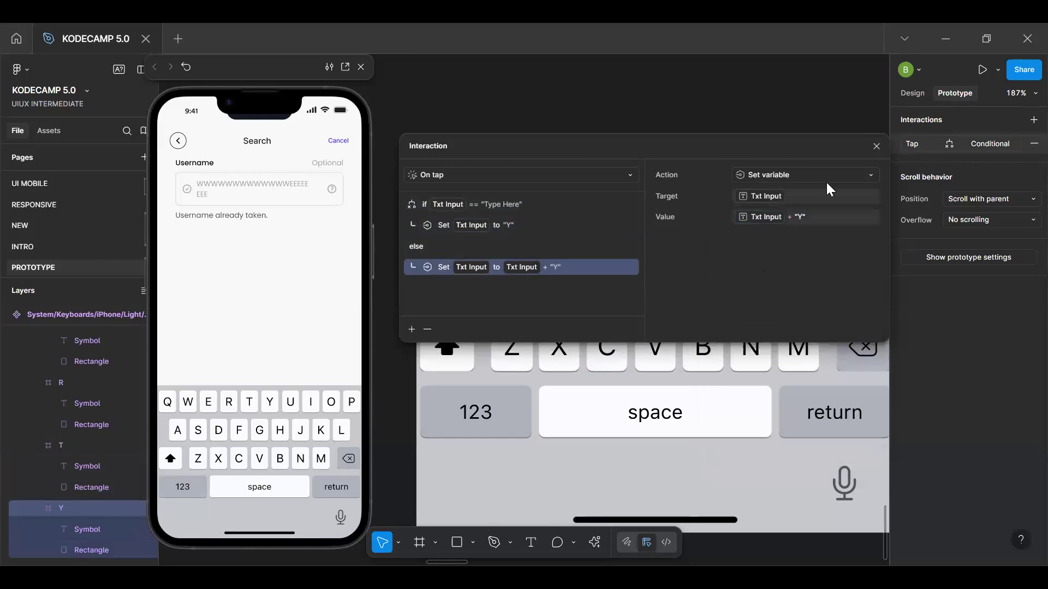
pyautogui.click(876, 147)
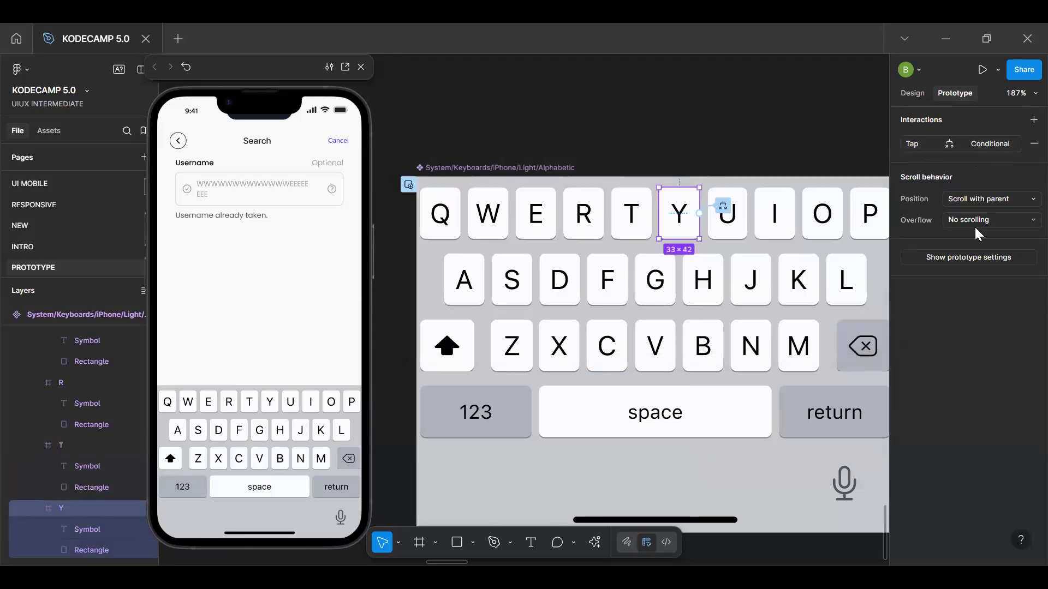
pyautogui.click(701, 426)
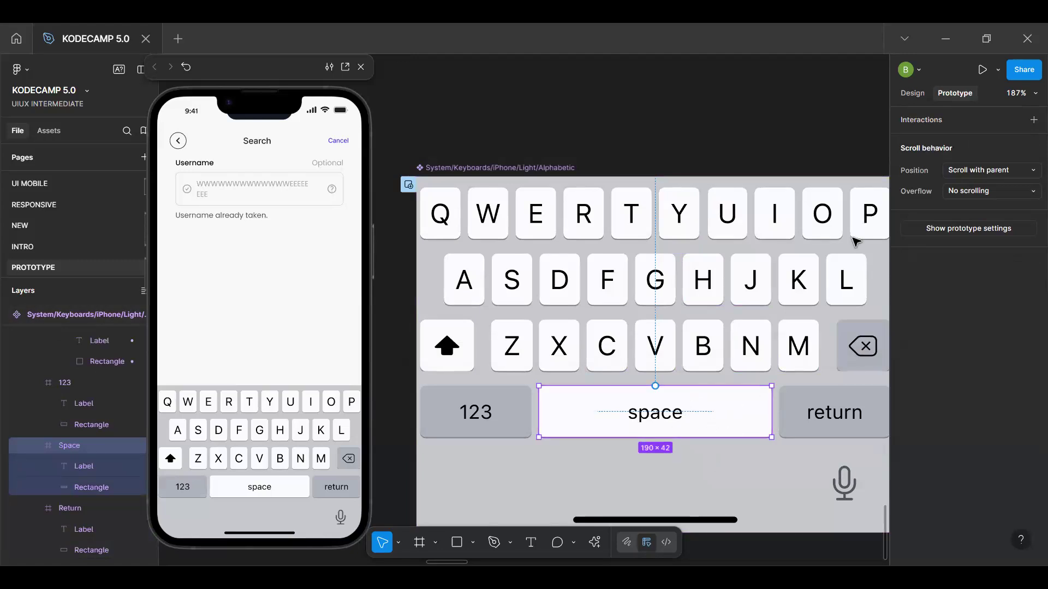
pyautogui.click(1031, 120)
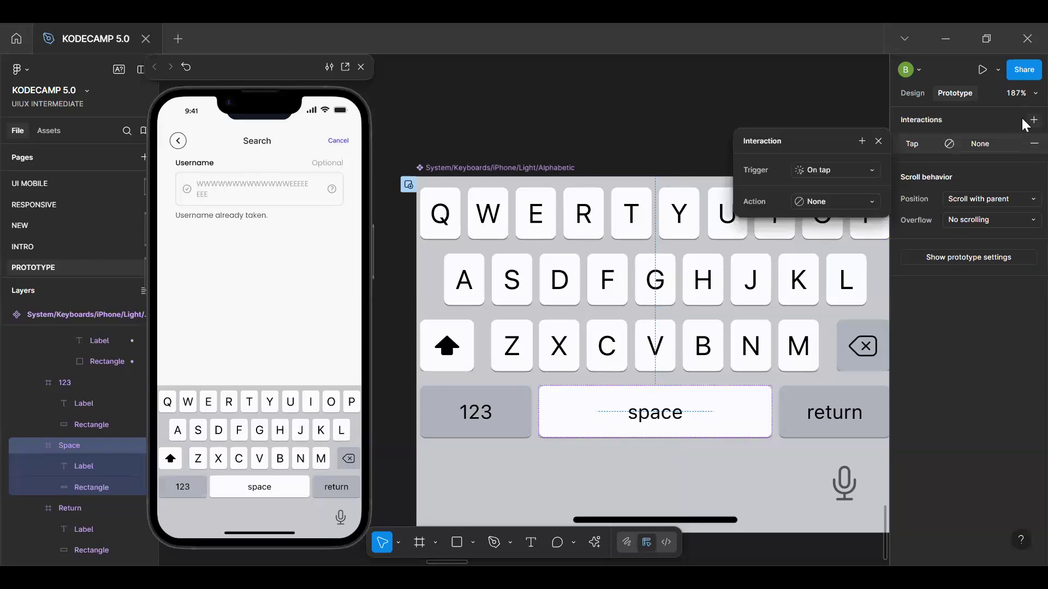
pyautogui.click(832, 201)
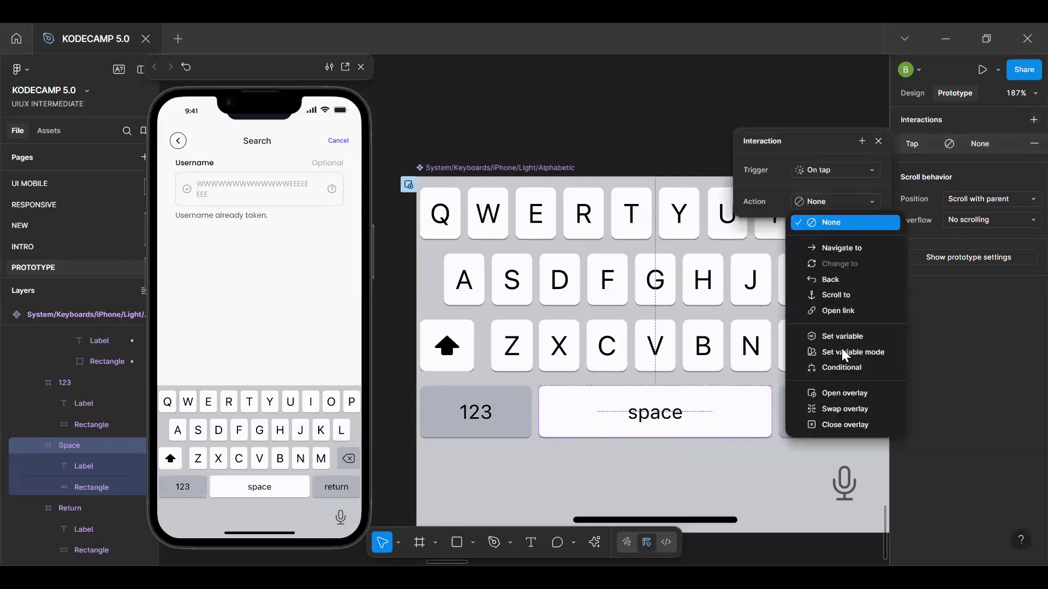
pyautogui.click(881, 129)
pyautogui.click(1032, 144)
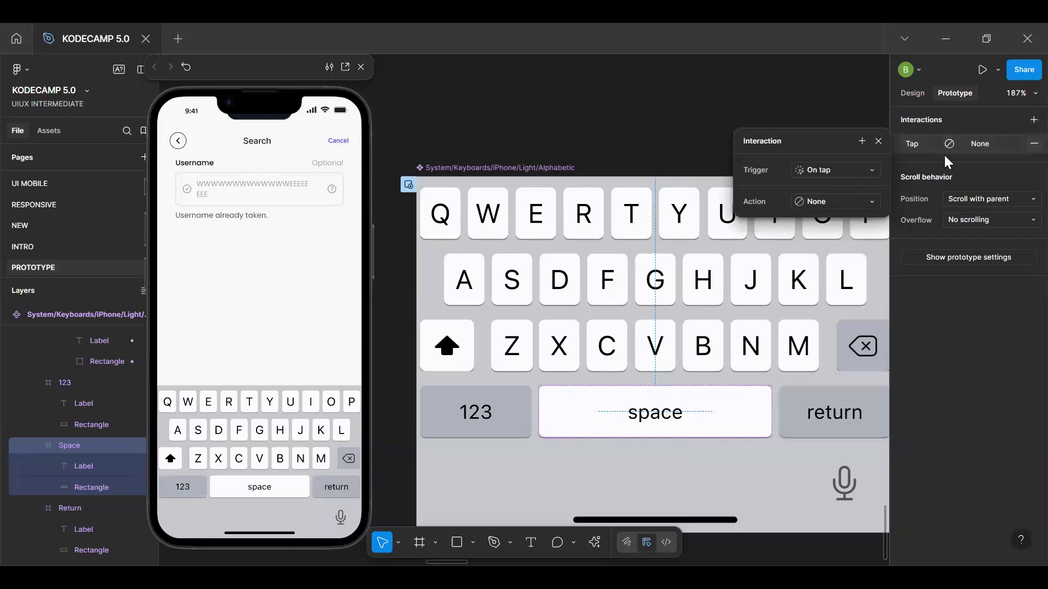
# Paste the copied conditional tap interaction onto the space key and change its if branch to set Txt Input to " "
pyautogui.click(667, 416)
pyautogui.press('Escape')
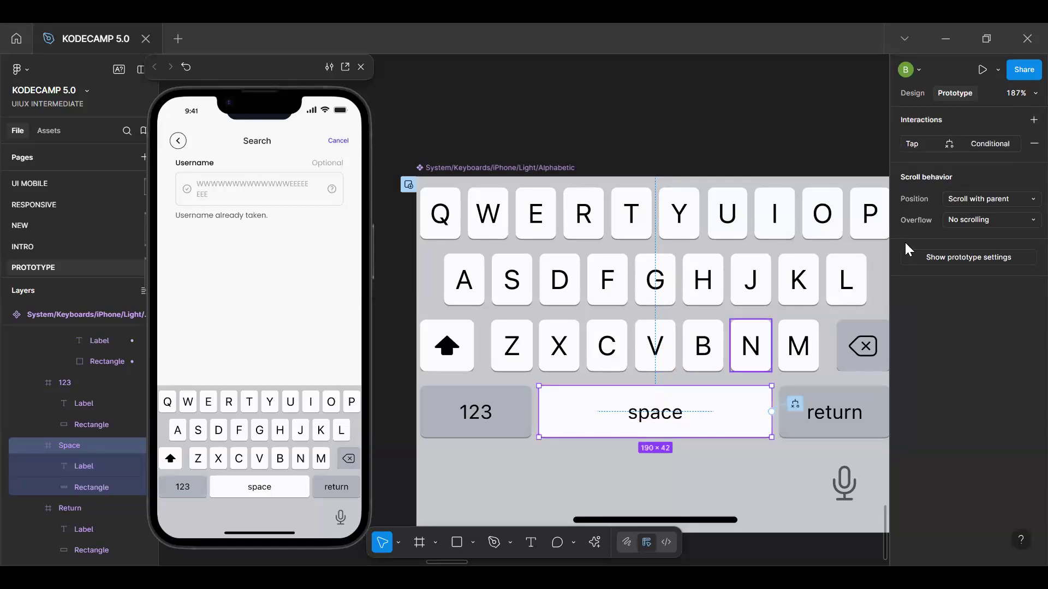
pyautogui.click(987, 143)
pyautogui.click(510, 225)
pyautogui.click(747, 219)
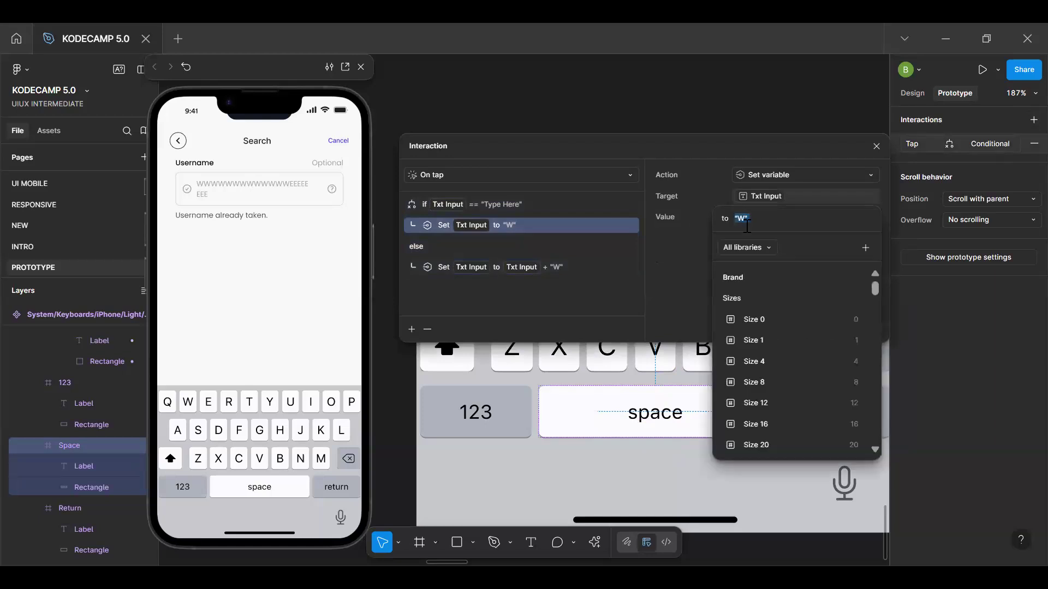
pyautogui.press('Left')
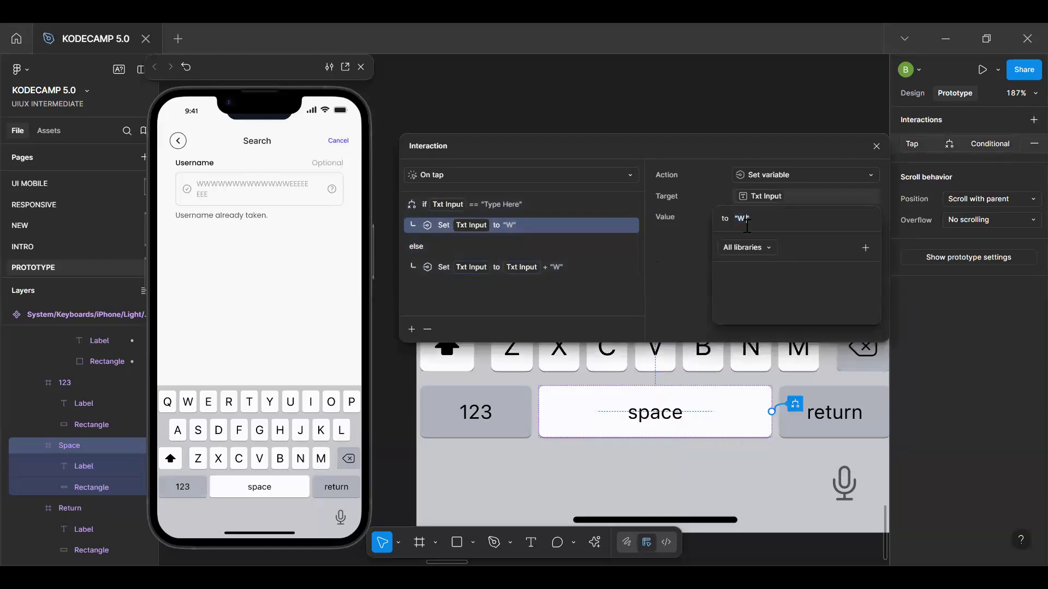
pyautogui.press('BackSpace')
pyautogui.press('BackSpace')
pyautogui.click(549, 267)
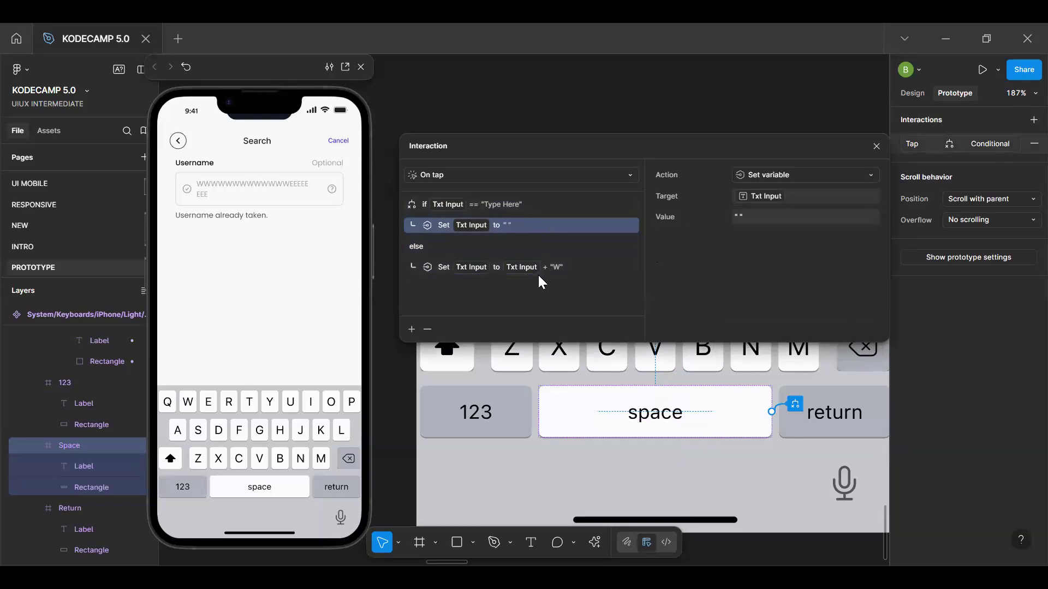
# Change the space key's else branch to set Txt Input to Txt Input + " "
pyautogui.click(544, 266)
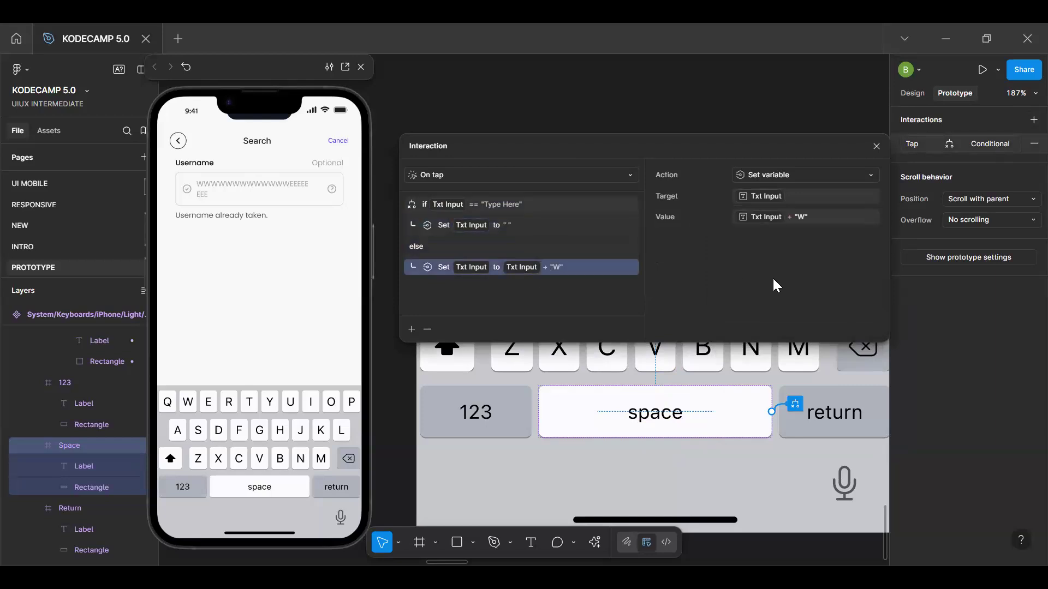
pyautogui.click(803, 217)
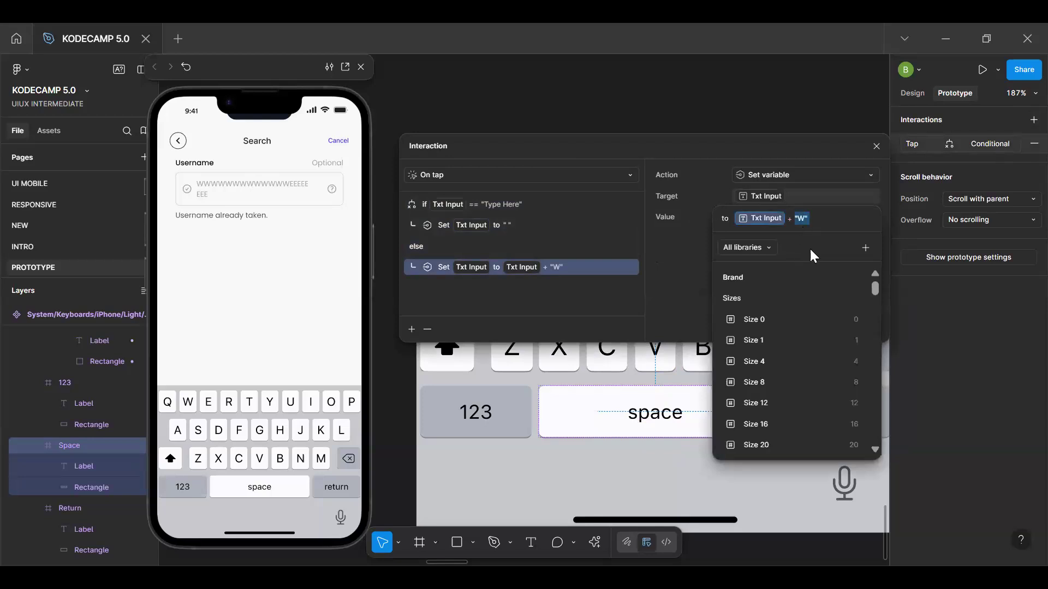
pyautogui.press('Left')
pyautogui.press('Right')
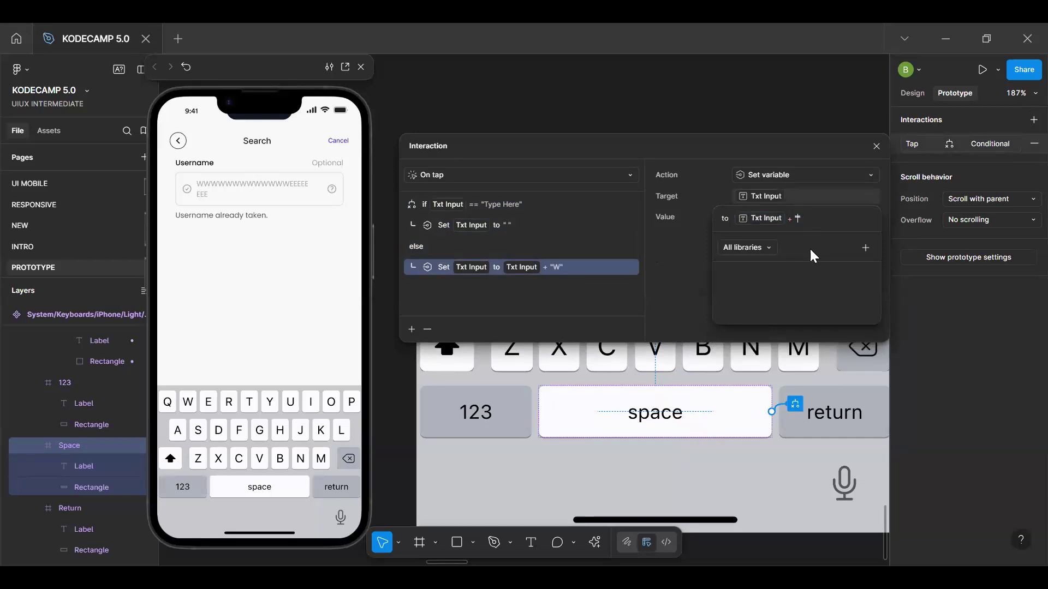
pyautogui.press('Return')
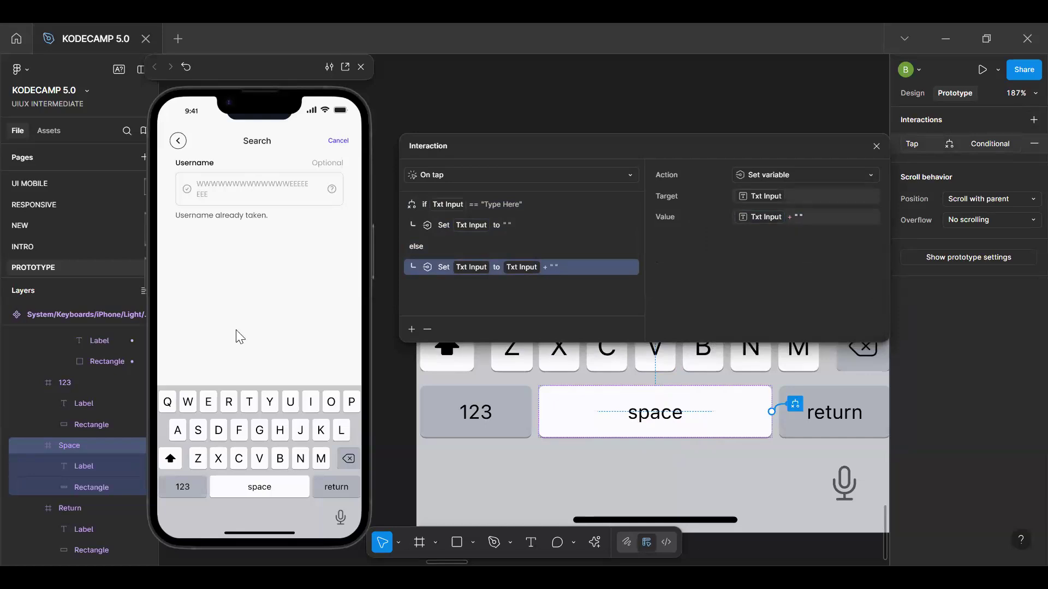
# Restart the prototype preview and test the on-screen keyboard by entering "QWERY T" in the Username input
pyautogui.click(271, 255)
pyautogui.press('r')
pyautogui.click(262, 187)
pyautogui.click(168, 403)
pyautogui.click(187, 404)
pyautogui.click(208, 404)
pyautogui.click(229, 404)
pyautogui.click(270, 404)
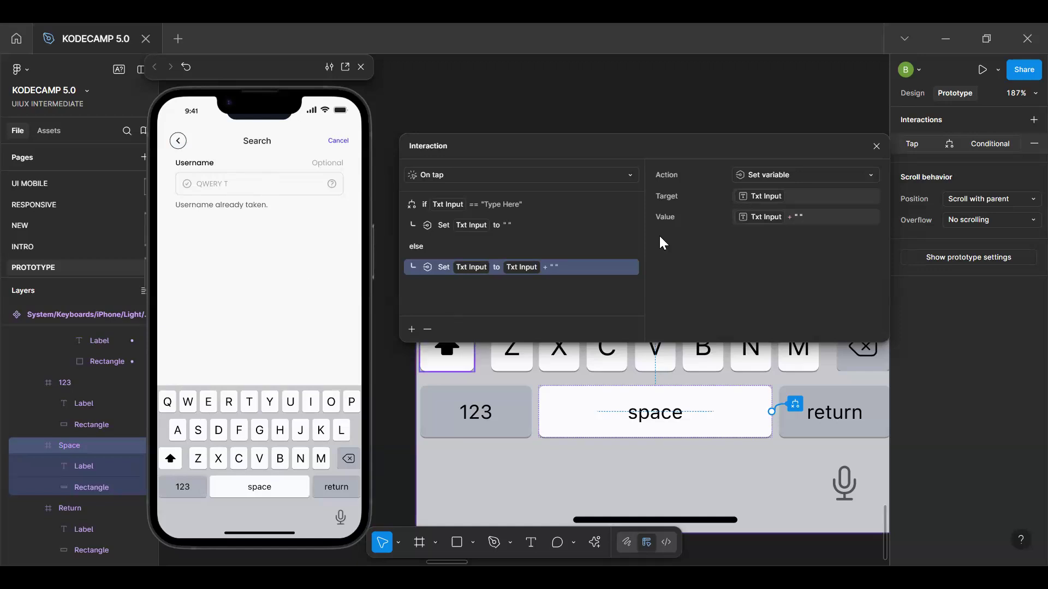
pyautogui.press('Escape')
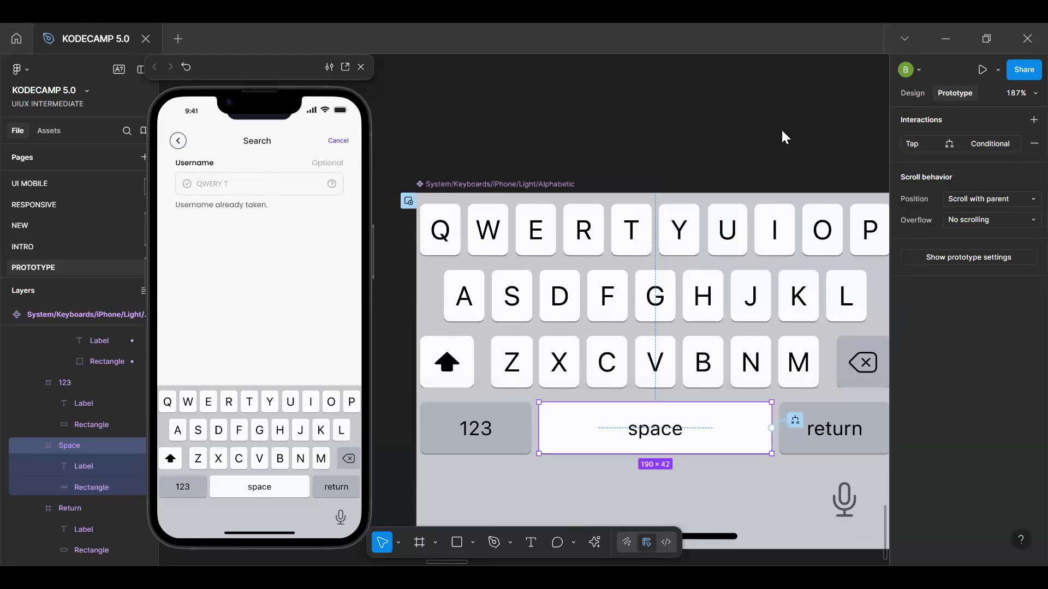
# Examine the canvas layout, covering the connected flow screens, the keyboard component and the separate frame of input components
pyautogui.click(782, 132)
pyautogui.scroll(-5, 784, 134)
pyautogui.hscroll(5, 788, 148)
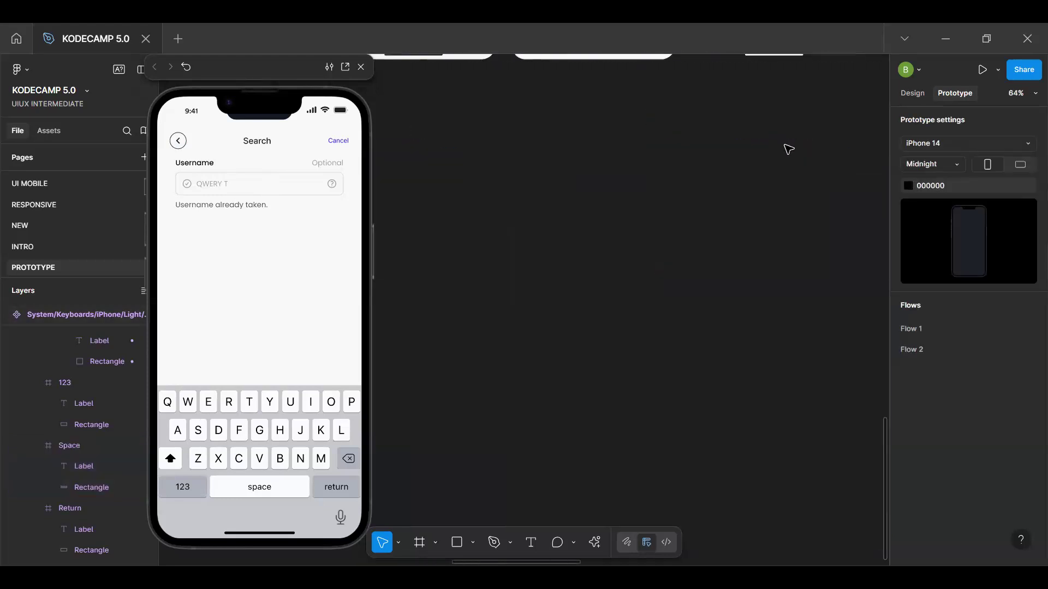
pyautogui.scroll(-5, 789, 149)
pyautogui.scroll(6, 786, 156)
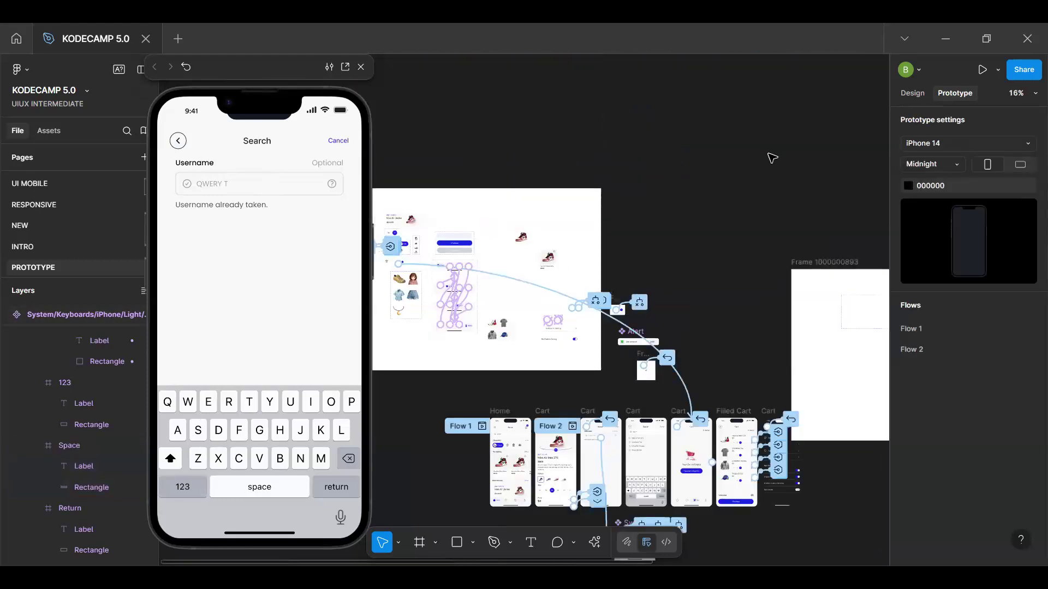
pyautogui.hscroll(10, 773, 159)
pyautogui.hscroll(-10, 641, 249)
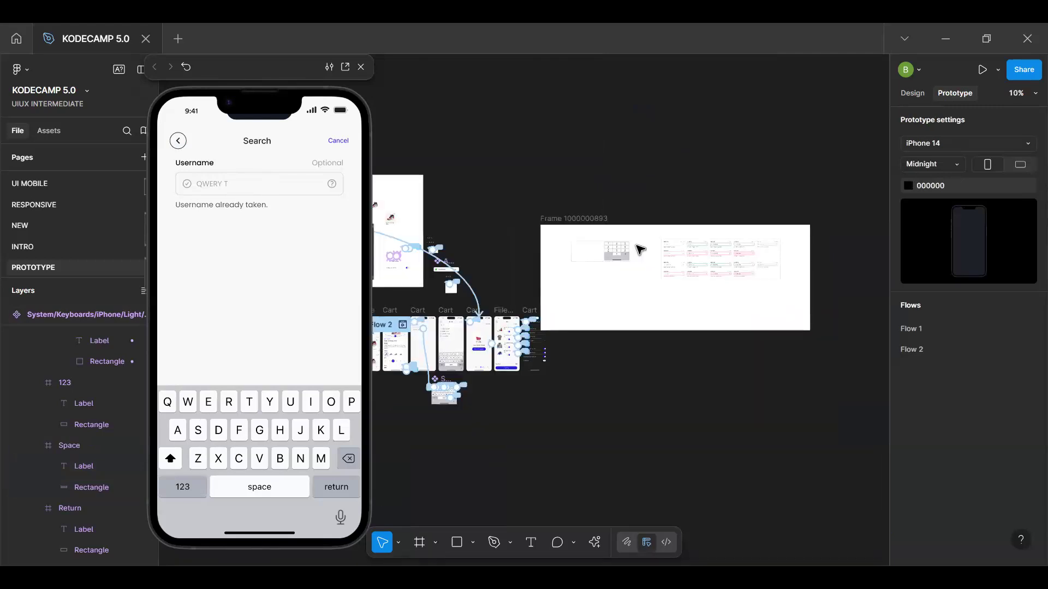
pyautogui.scroll(4, 638, 248)
pyautogui.scroll(-5, 622, 253)
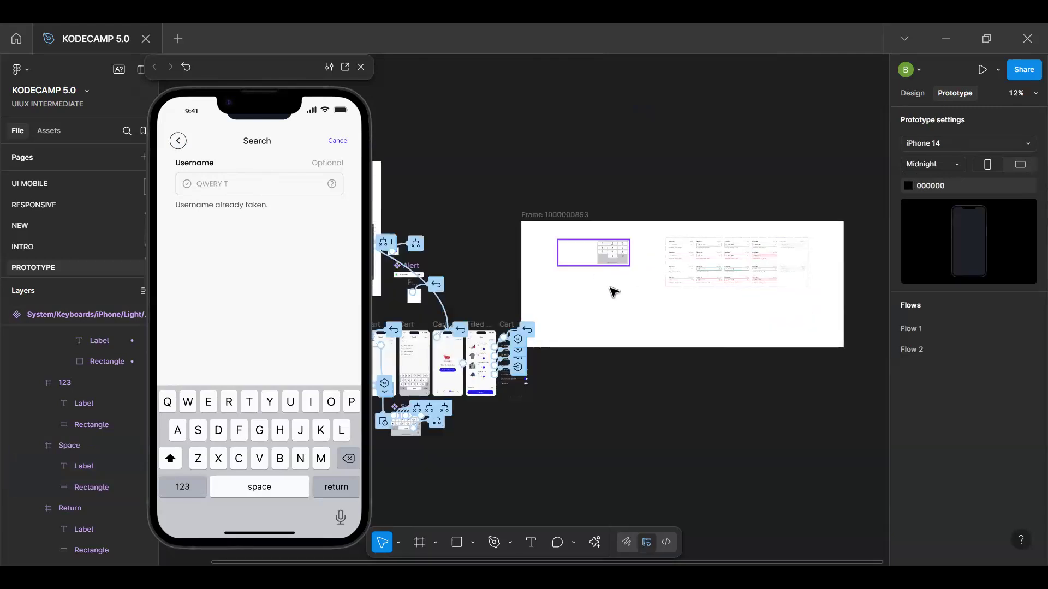
pyautogui.press('space')
pyautogui.moveTo(558, 316); pyautogui.dragTo(690, 147)
pyautogui.moveTo(595, 185); pyautogui.dragTo(654, 203)
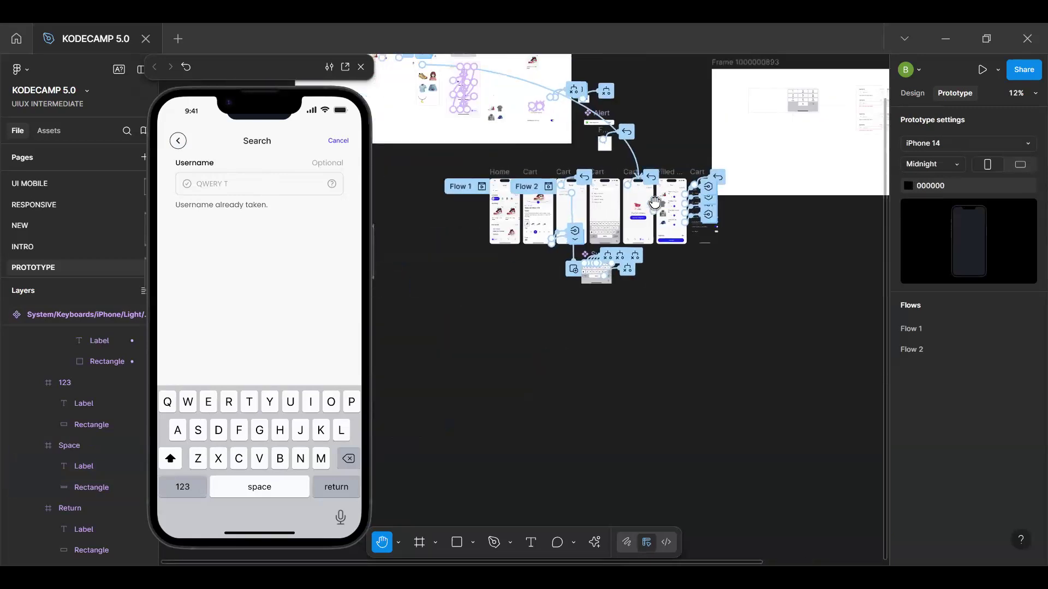
pyautogui.scroll(5, 654, 202)
pyautogui.scroll(-3, 654, 203)
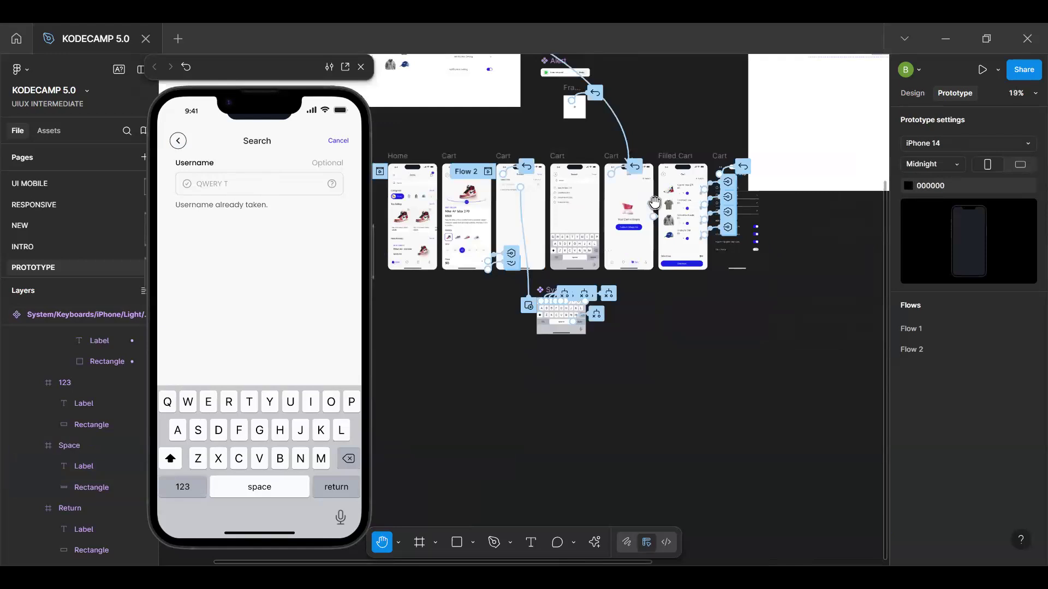
pyautogui.scroll(-3, 654, 202)
pyautogui.scroll(4, 611, 197)
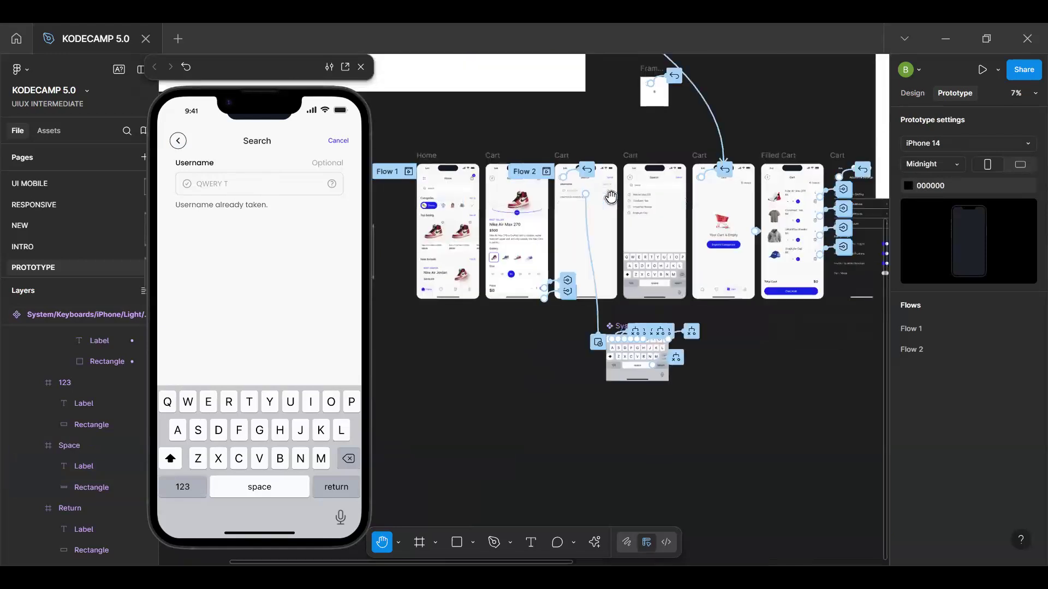
pyautogui.scroll(2, 610, 196)
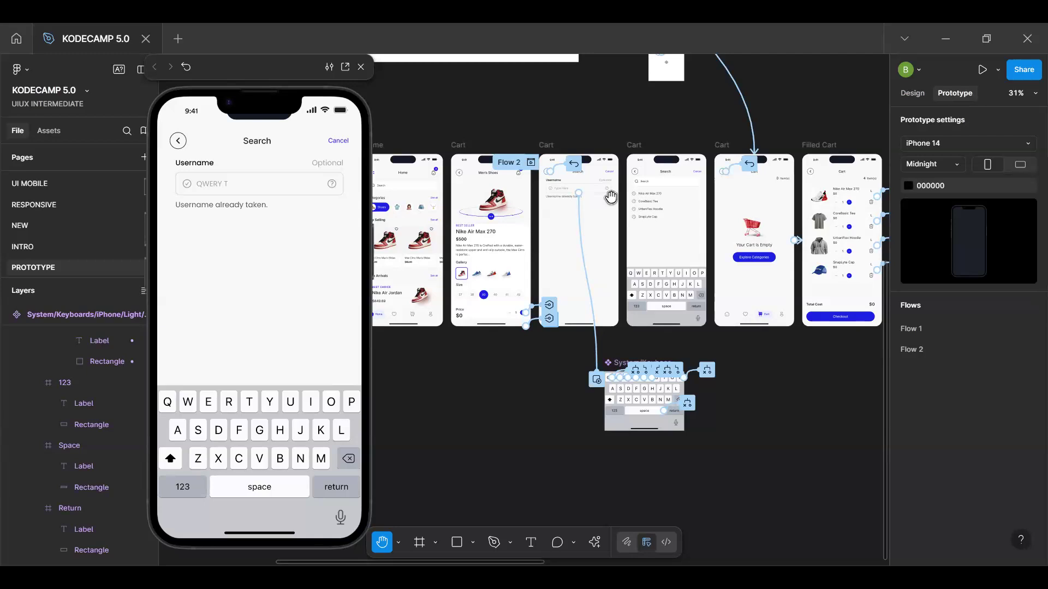
# Preview the Filled Cart frame in the prototype and remove the Nike Air Max 270 item from the cart
pyautogui.press('v')
pyautogui.press('v')
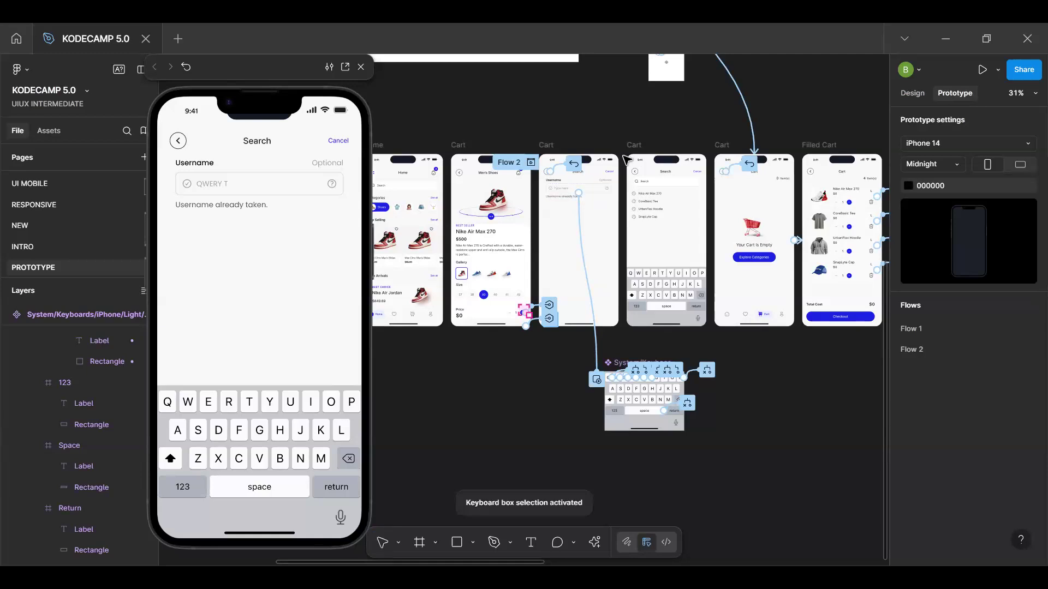
pyautogui.click(811, 146)
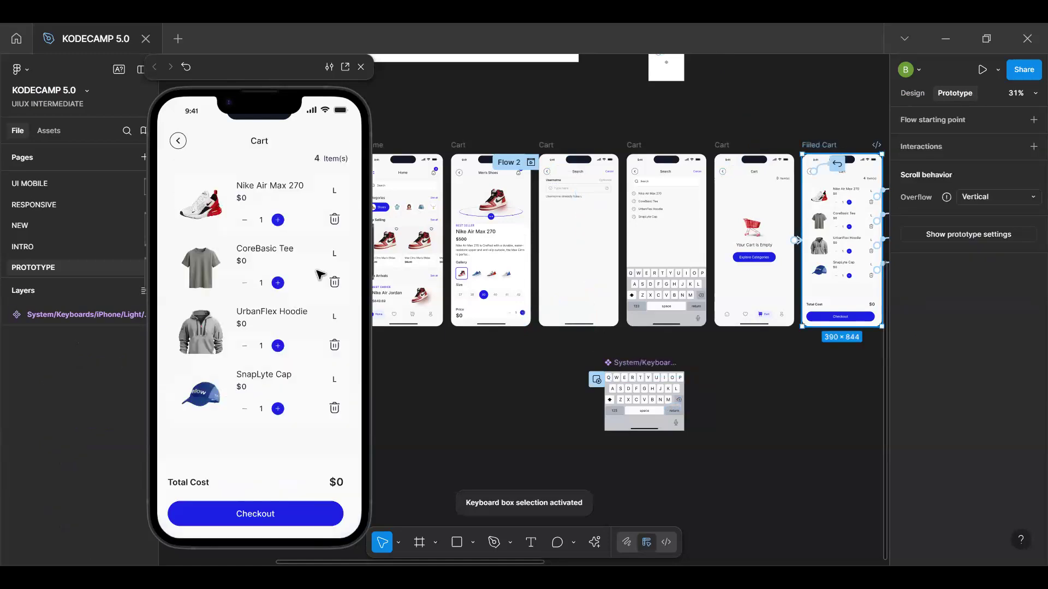
pyautogui.press('r')
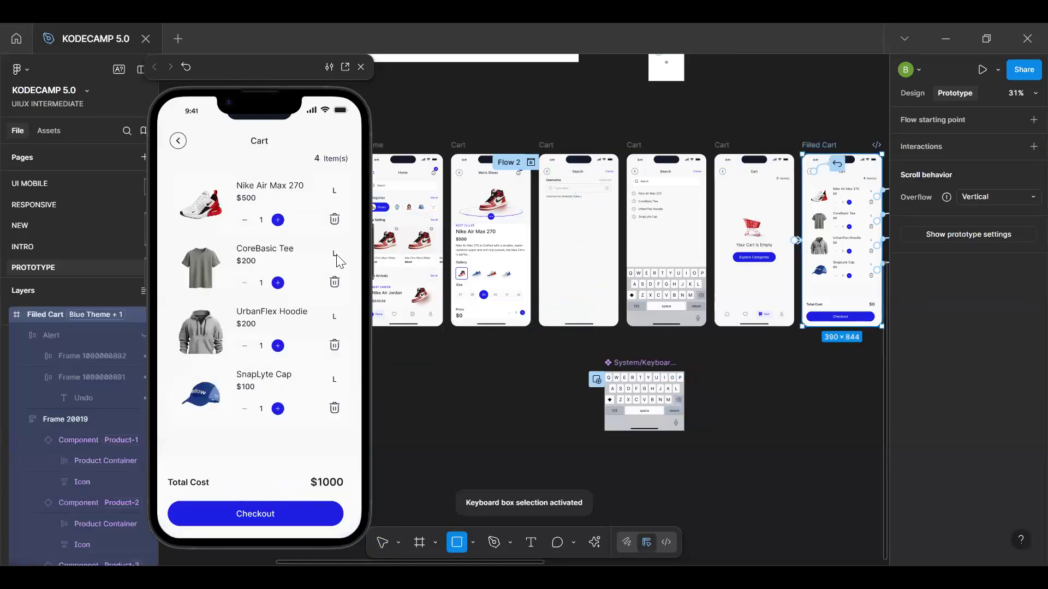
pyautogui.click(334, 219)
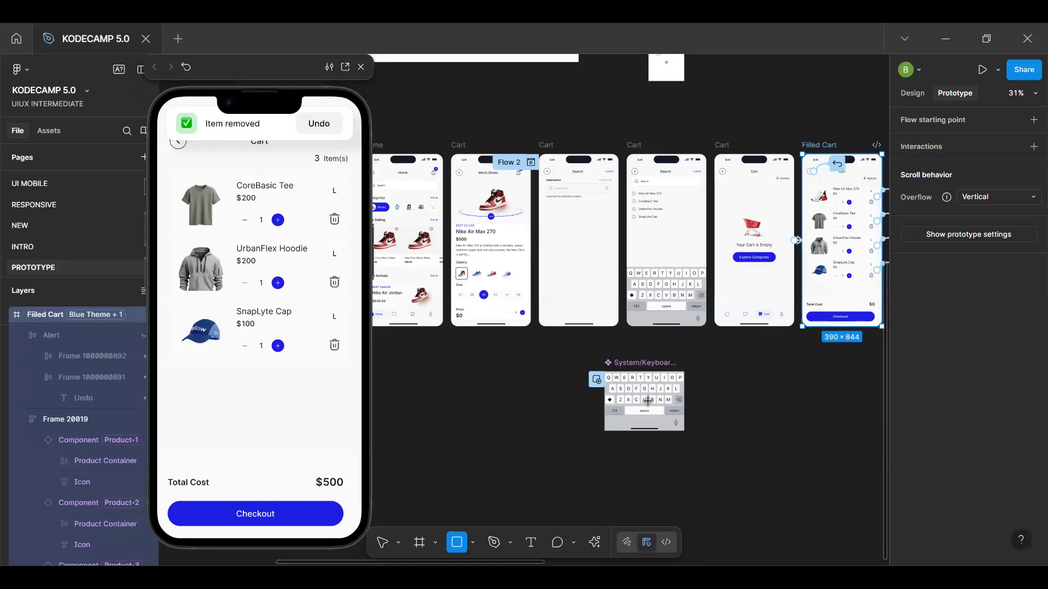
# Check the conditional tap interaction on the keyboard component's Y key and copy it
pyautogui.scroll(10, 647, 401)
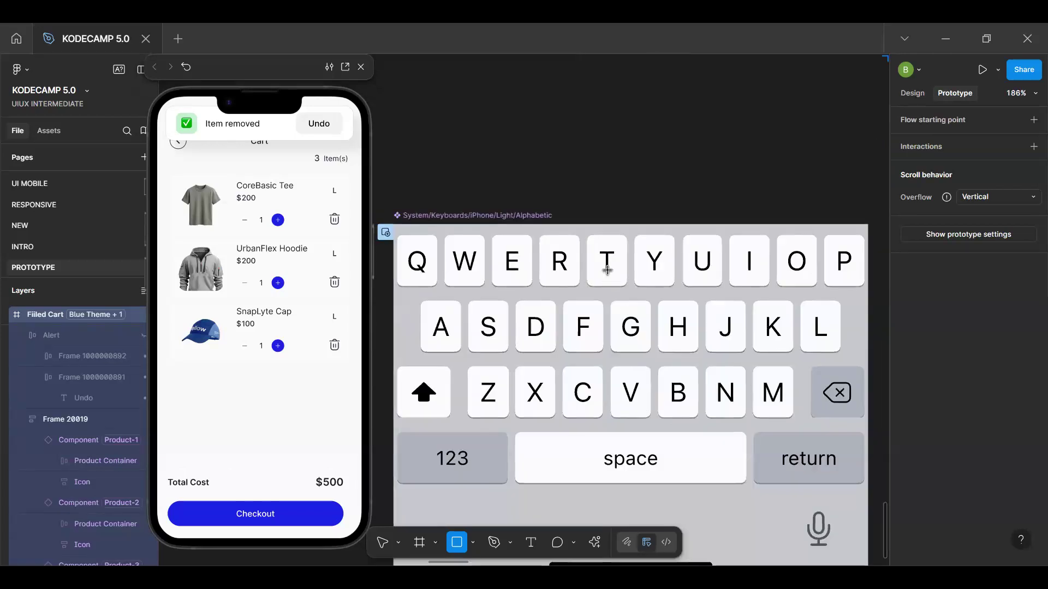
pyautogui.click(603, 179)
pyautogui.press('Delete')
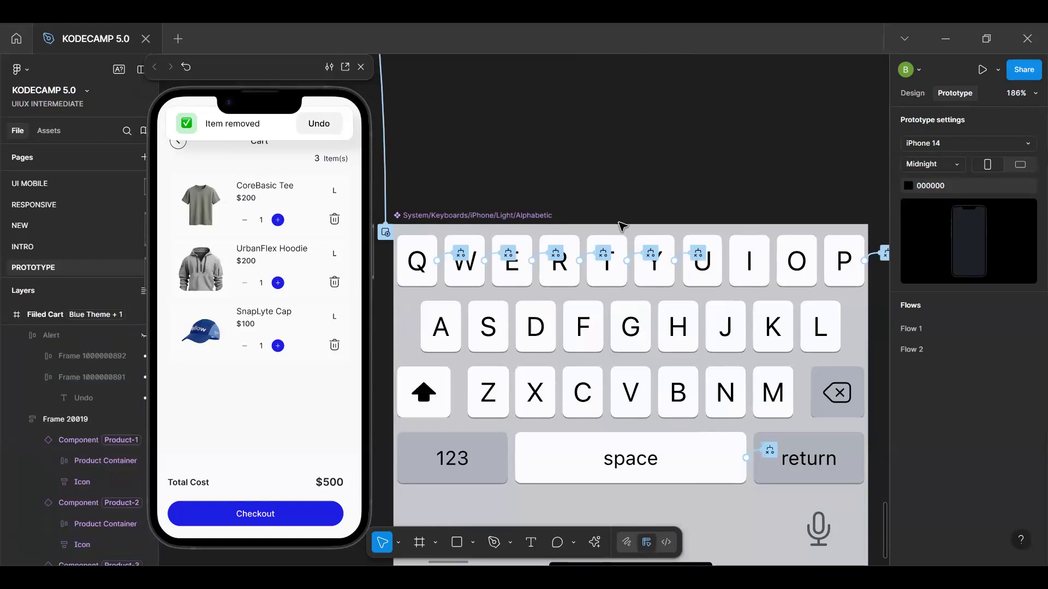
pyautogui.scroll(3, 680, 269)
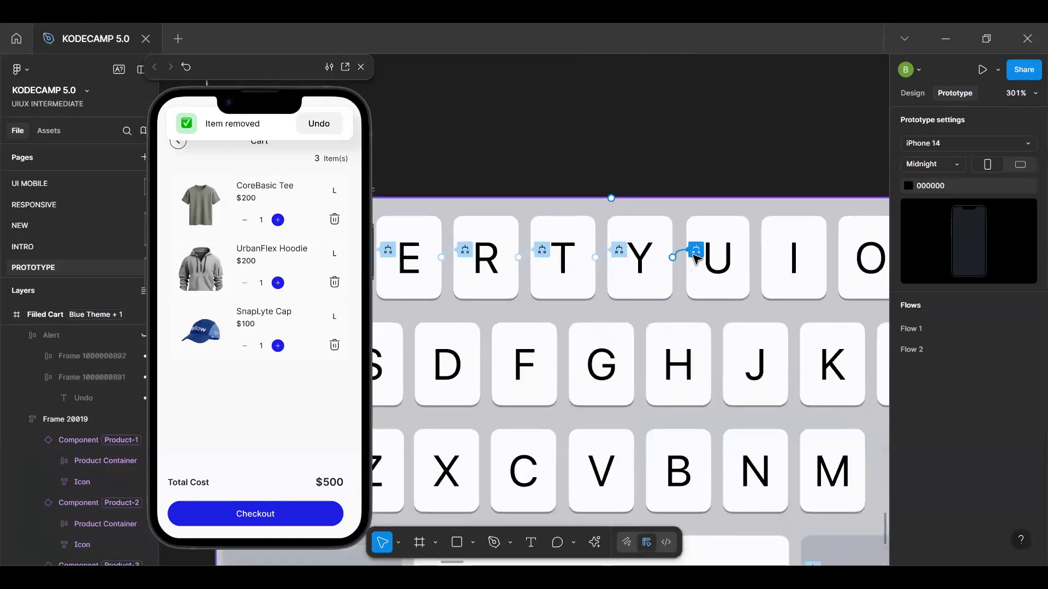
pyautogui.click(692, 254)
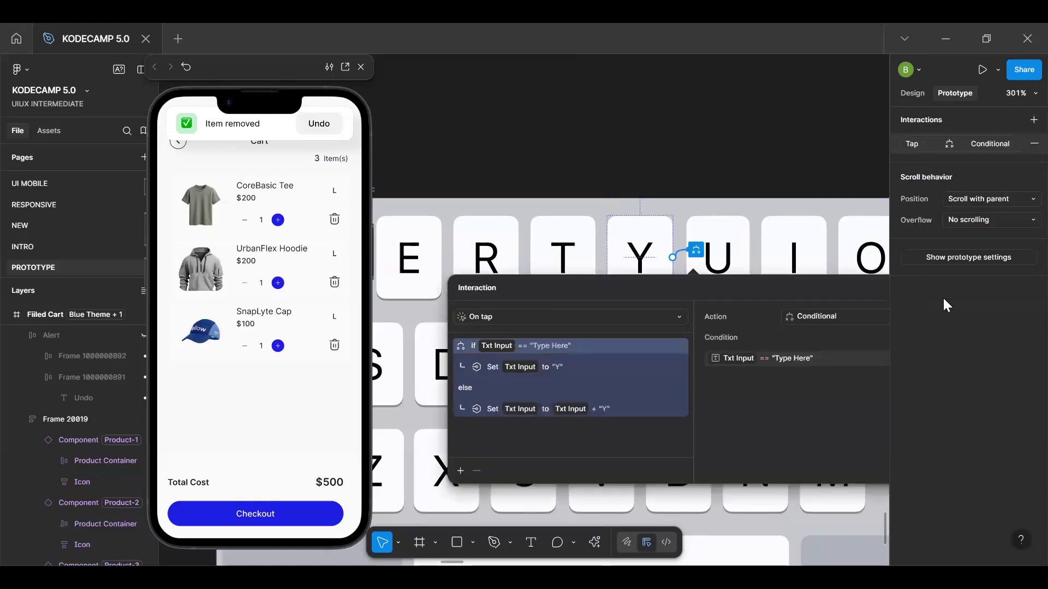
pyautogui.click(937, 306)
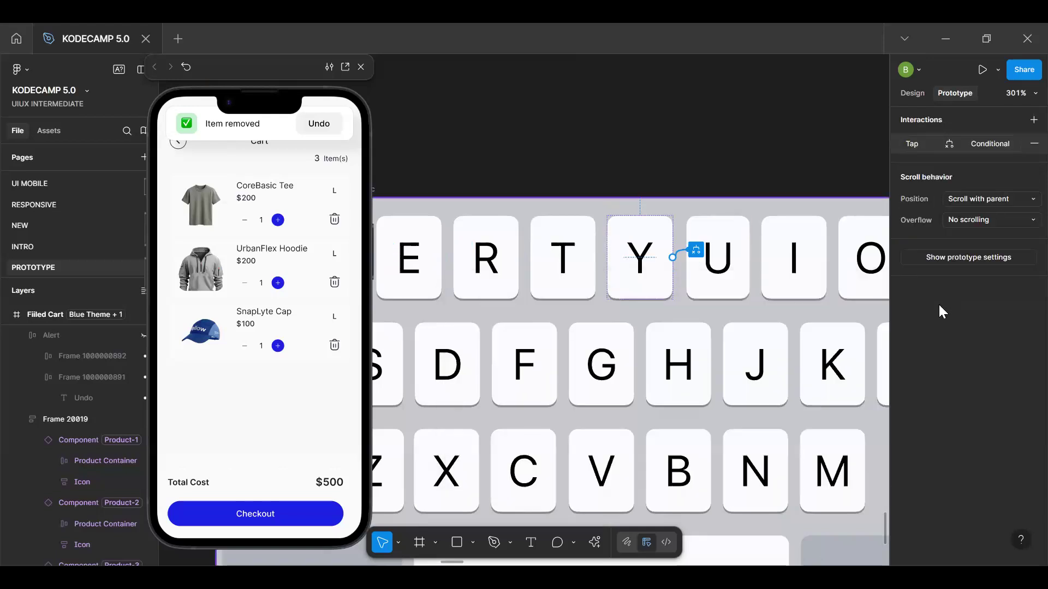
pyautogui.click(917, 144)
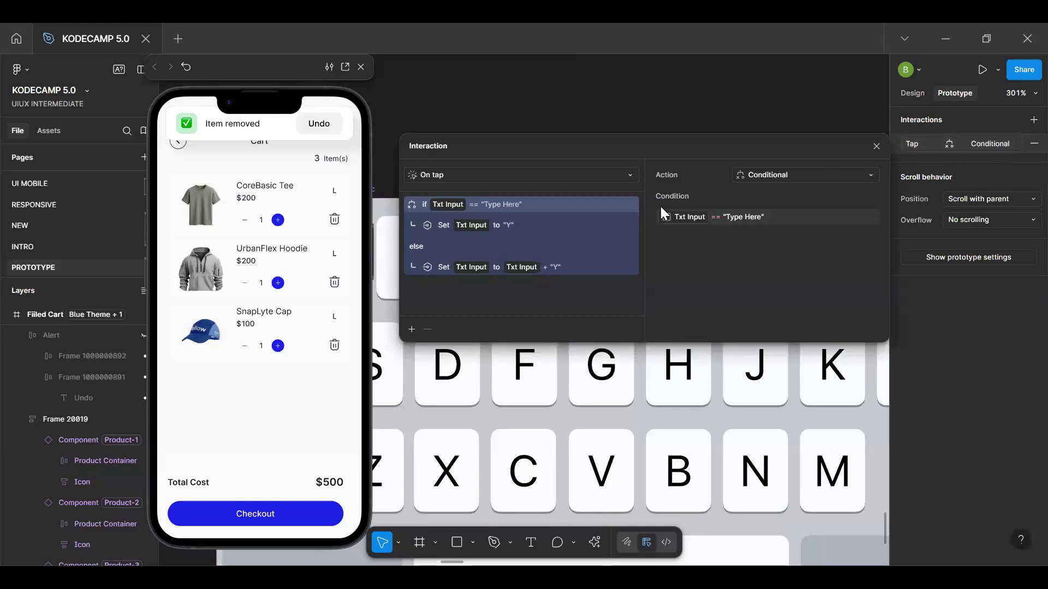
pyautogui.click(877, 145)
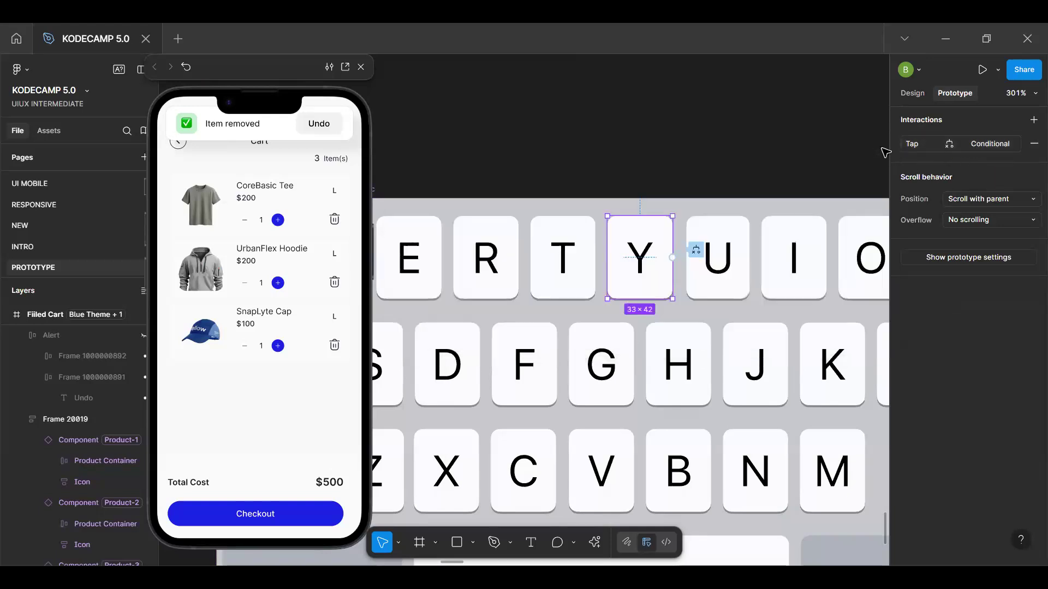
pyautogui.click(895, 142)
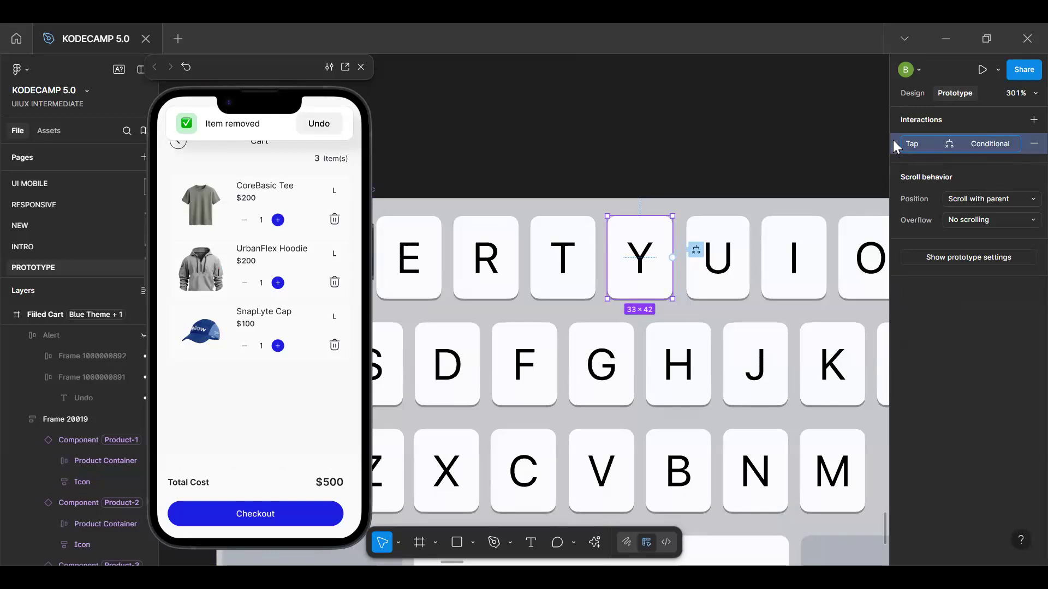
# Paste the copied conditional tap interaction onto the U key and change its if branch to set Txt Input to "U"
pyautogui.click(734, 249)
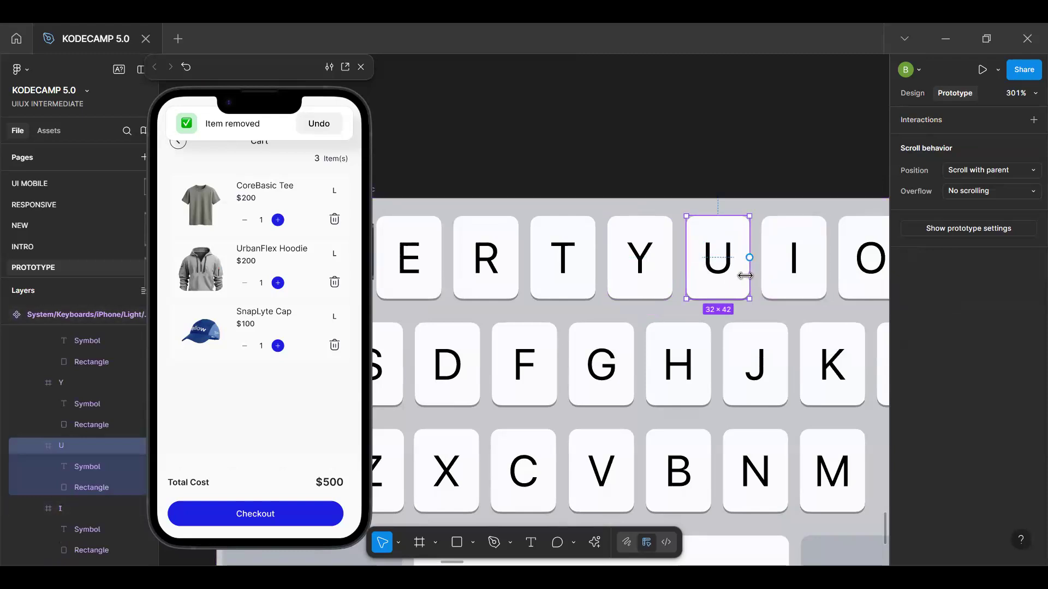
pyautogui.hotkey('ctrl', 'v')
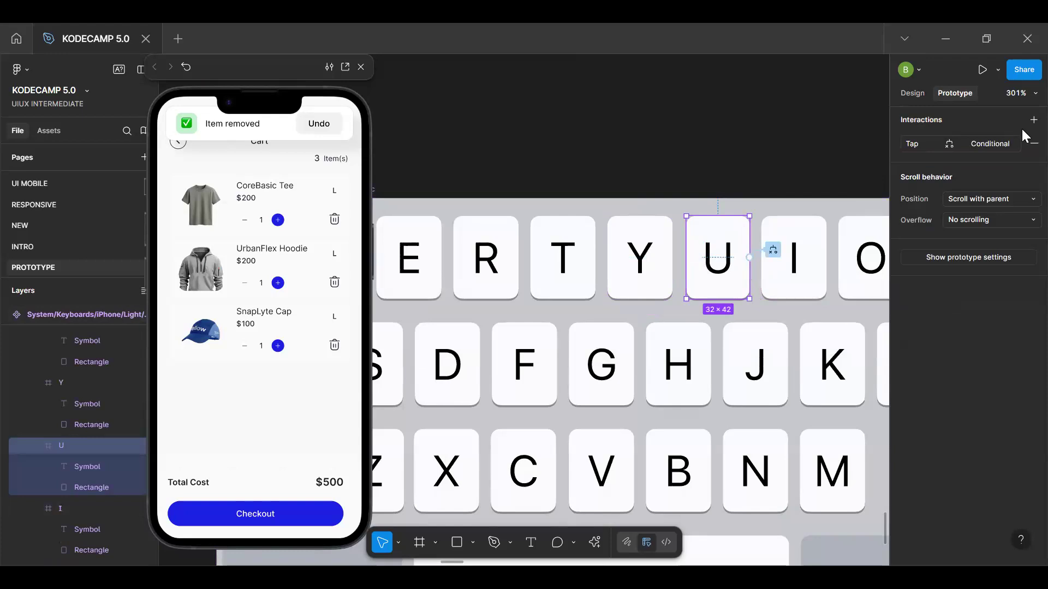
pyautogui.click(930, 144)
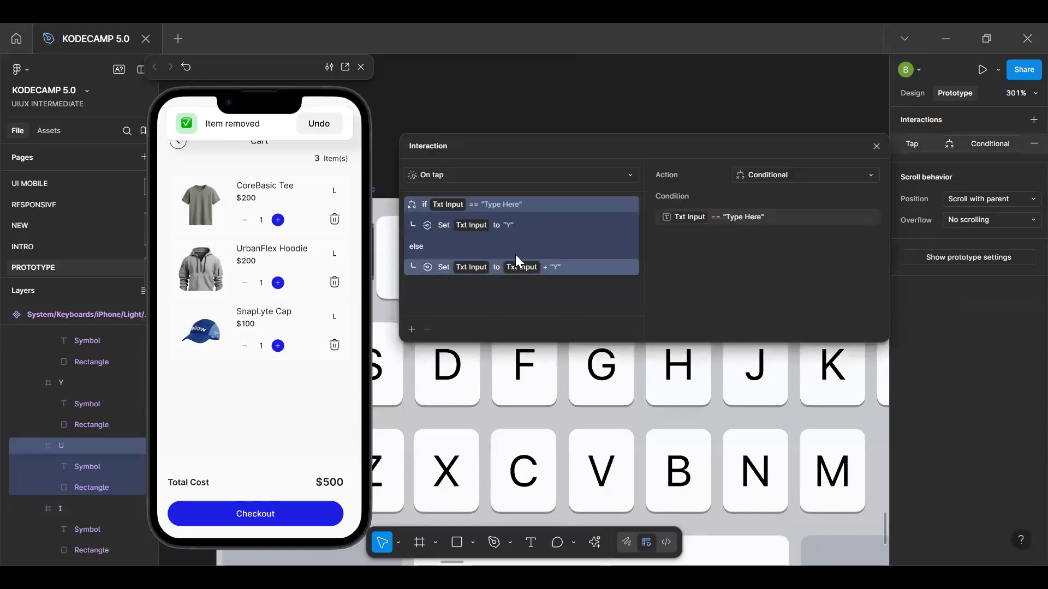
pyautogui.click(510, 226)
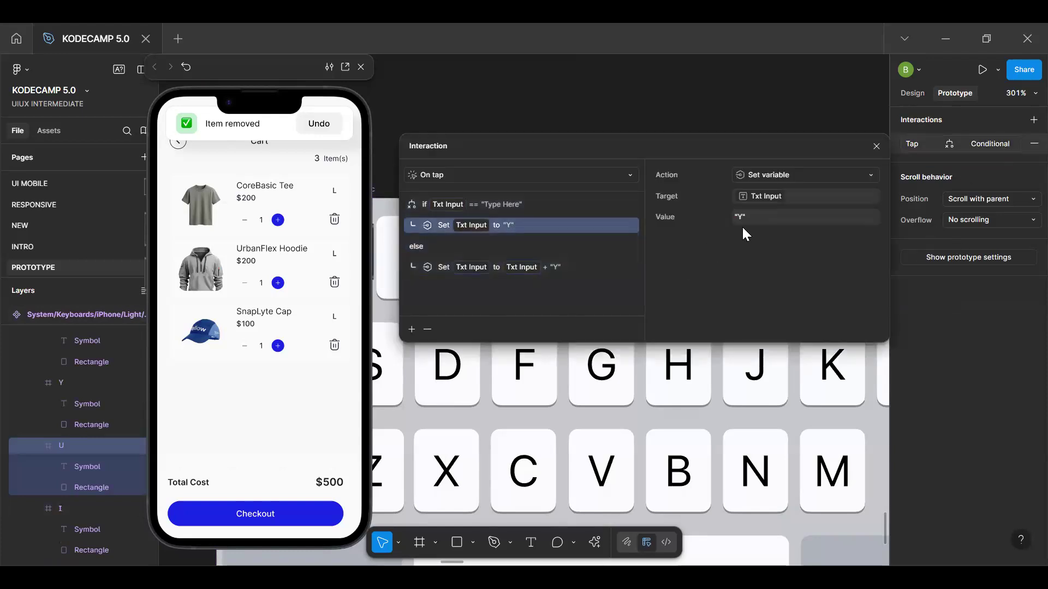
pyautogui.click(742, 221)
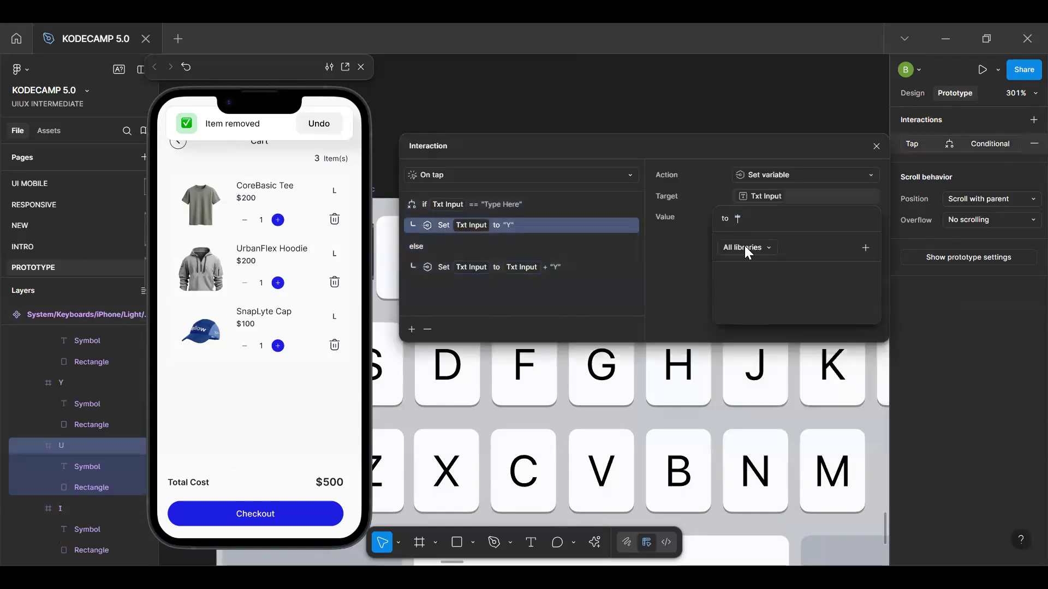
pyautogui.press('Return')
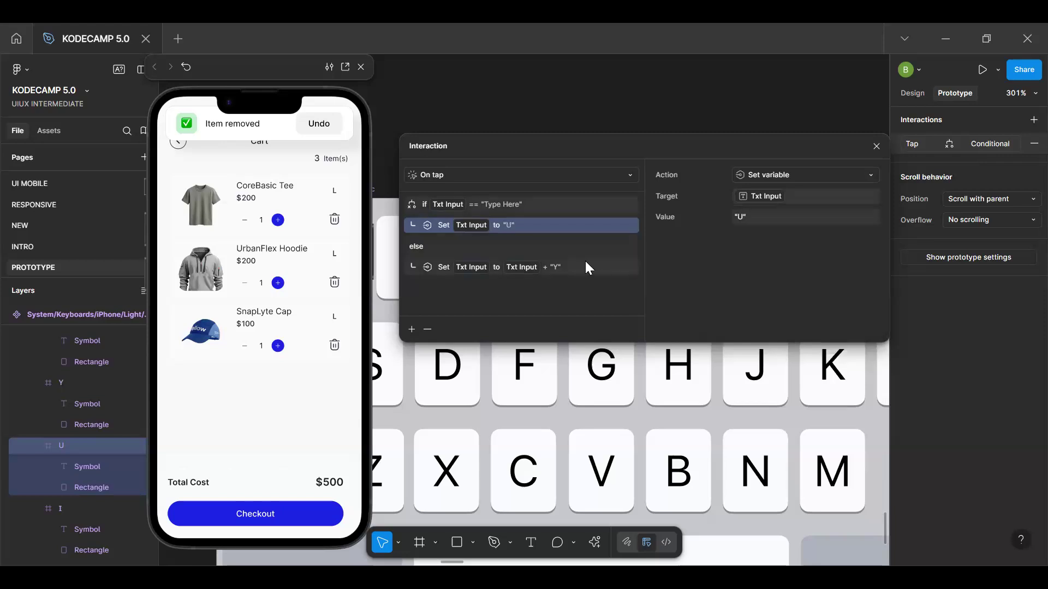
# Change the U key's else branch to set Txt Input to Txt Input + "U" and deselect the key
pyautogui.click(521, 266)
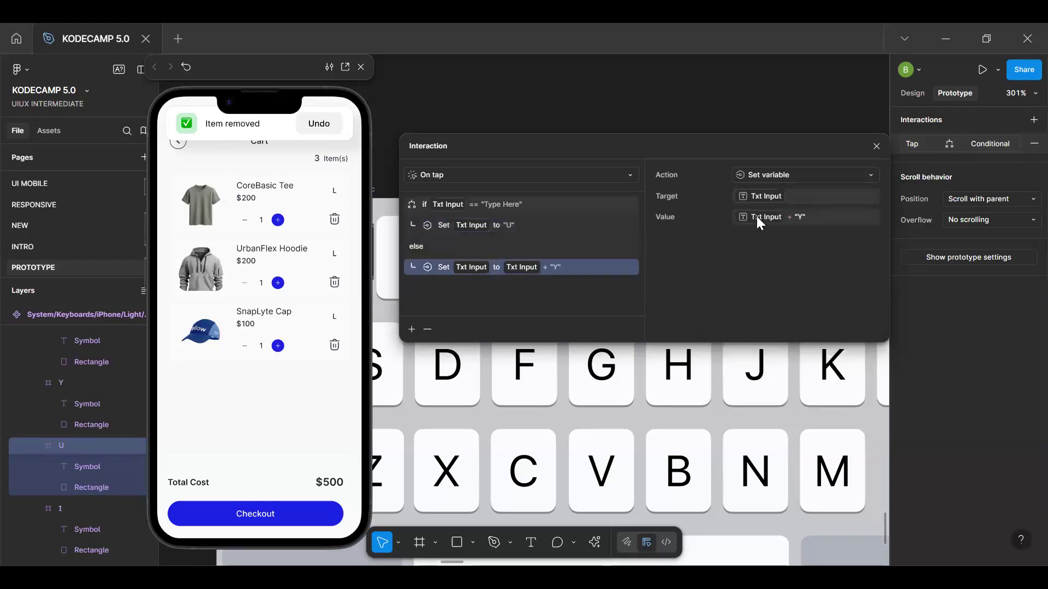
pyautogui.click(802, 219)
pyautogui.click(800, 218)
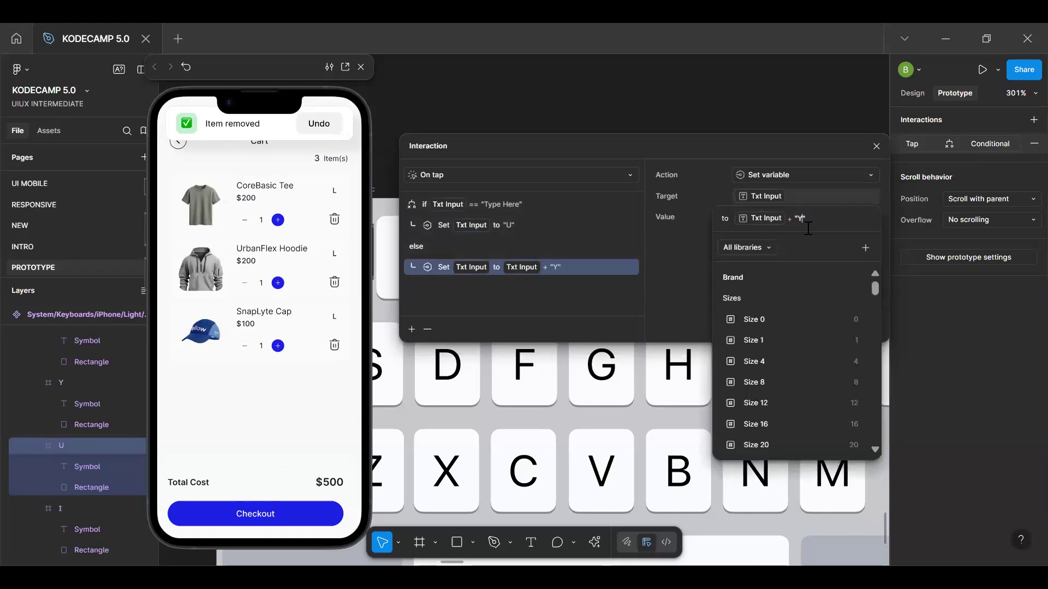
pyautogui.press('BackSpace')
pyautogui.write('U')
pyautogui.press('Return')
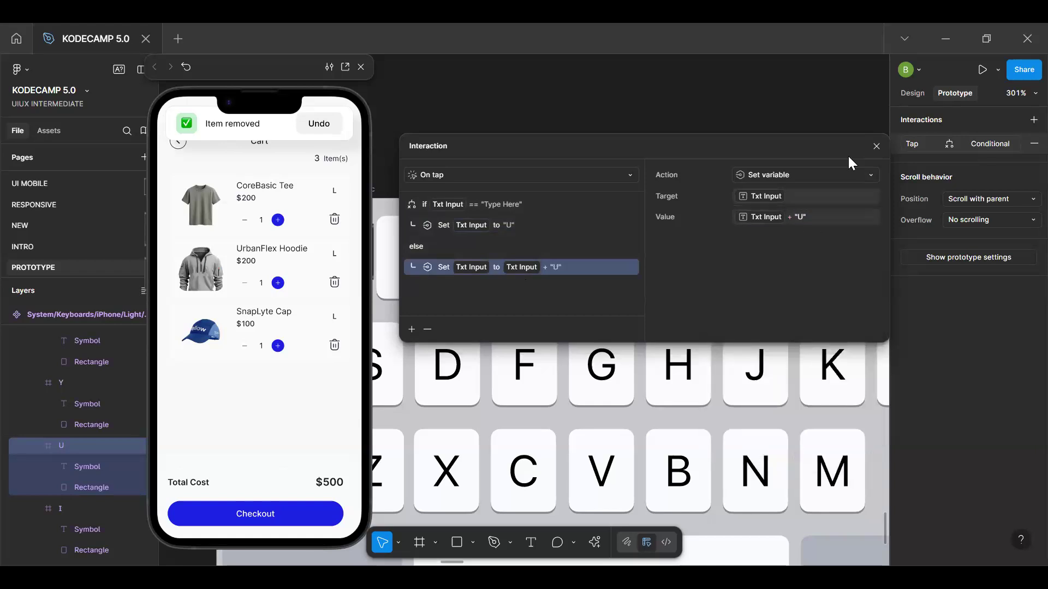
pyautogui.click(876, 146)
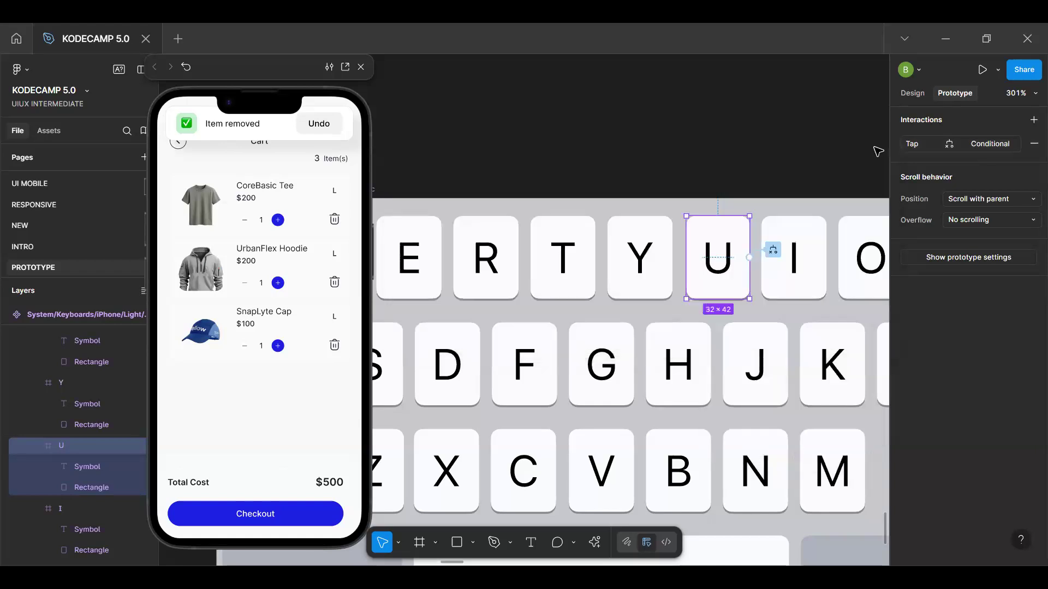
pyautogui.click(685, 152)
# Go from the Nike Air Max 270 item in the Filled Cart frame to its main component and select the Delete/Icon layer
pyautogui.scroll(-8, 685, 152)
pyautogui.scroll(5, 437, 178)
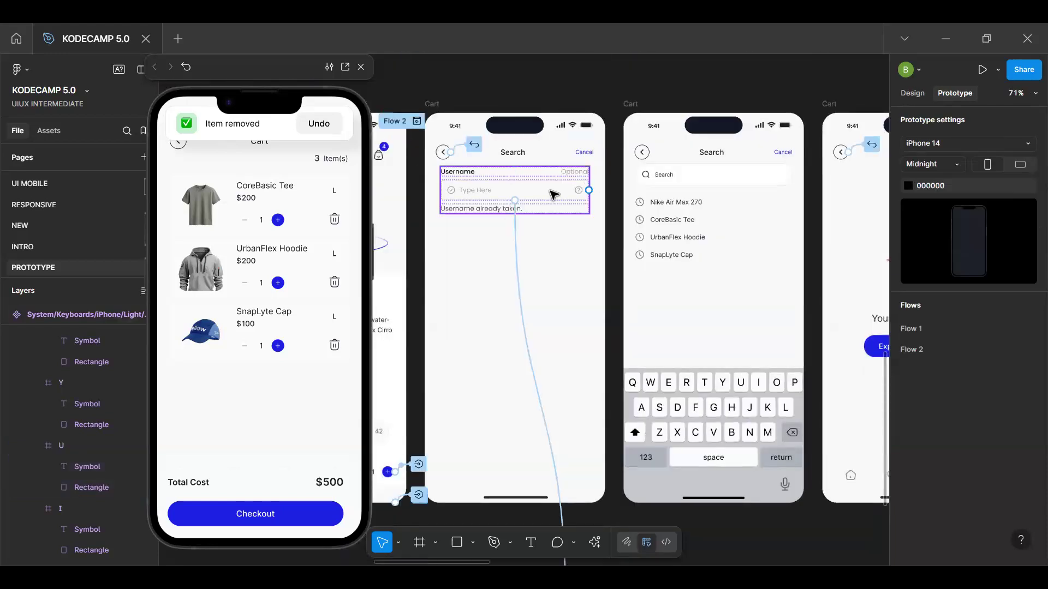
pyautogui.hscroll(5, 553, 194)
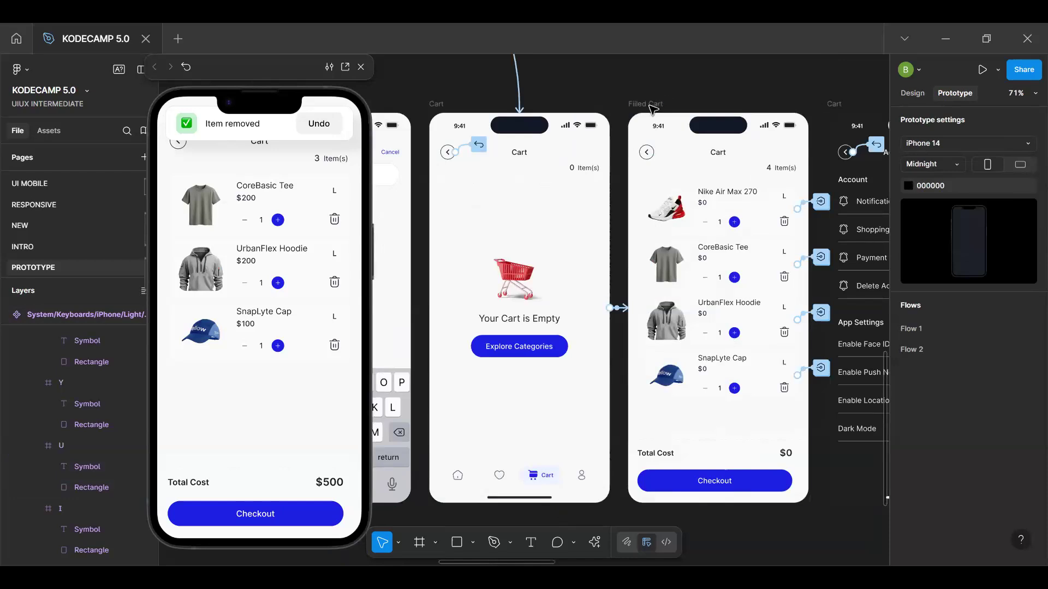
pyautogui.click(651, 107)
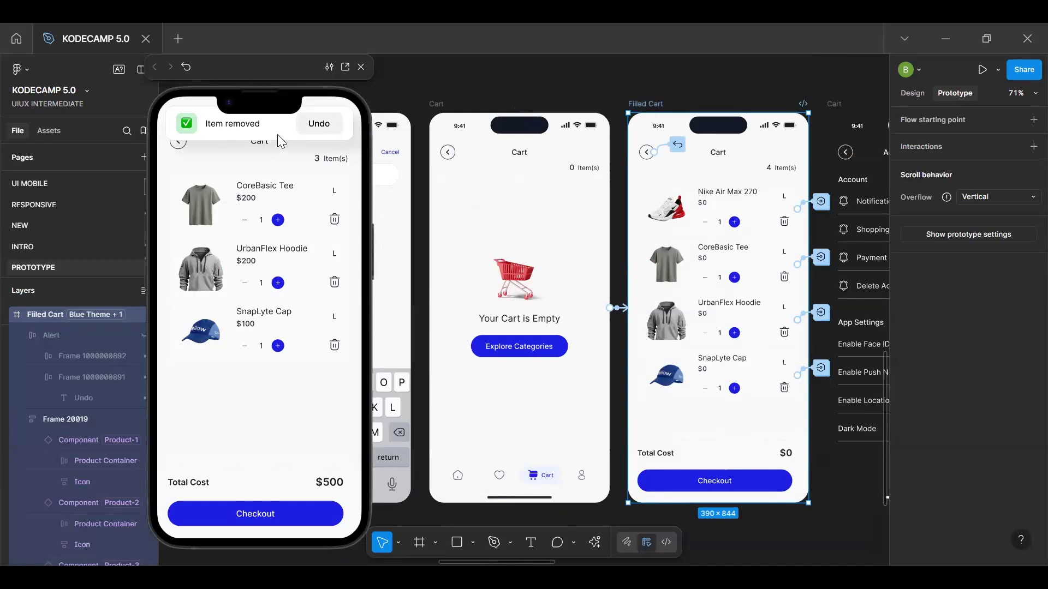
pyautogui.doubleClick(757, 228)
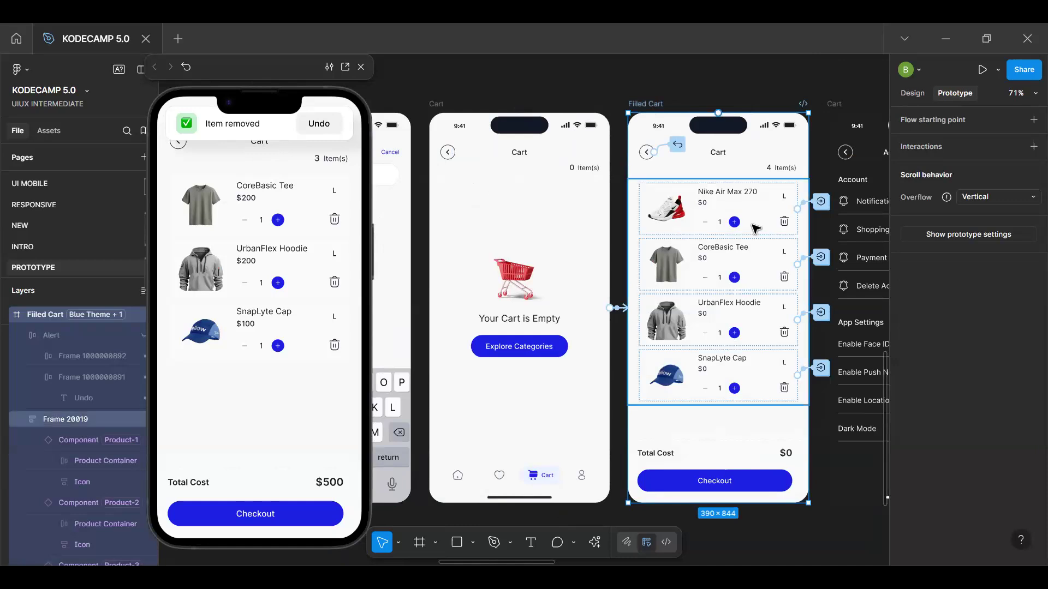
pyautogui.click(907, 96)
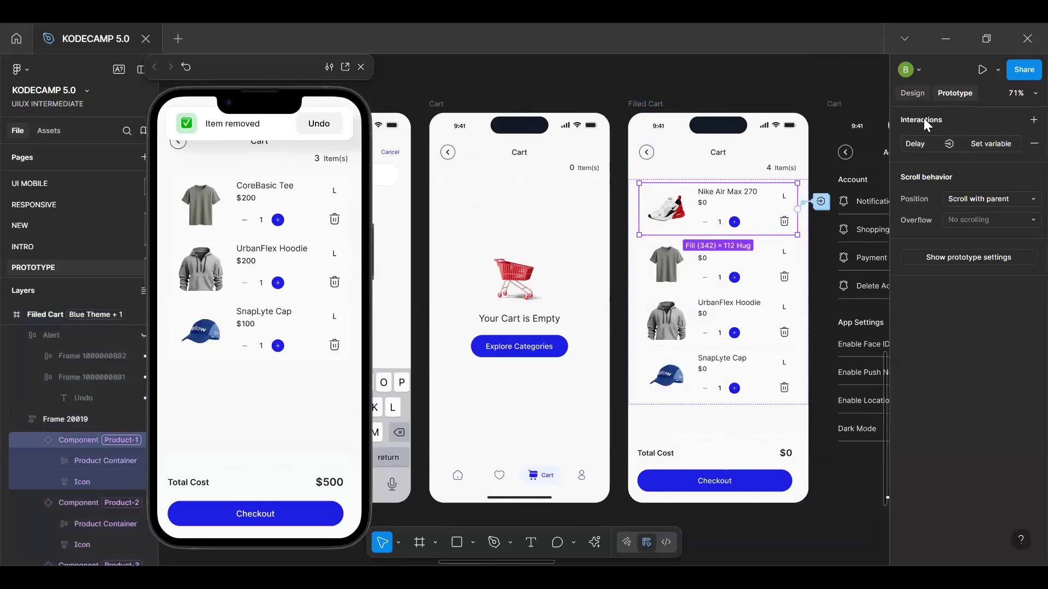
pyautogui.click(956, 138)
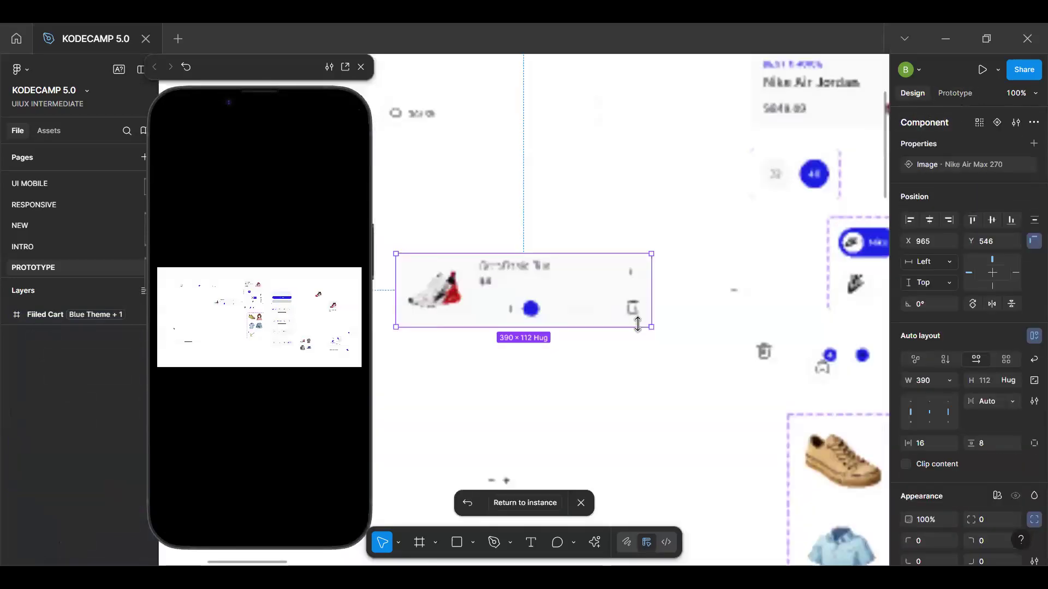
pyautogui.doubleClick(633, 308)
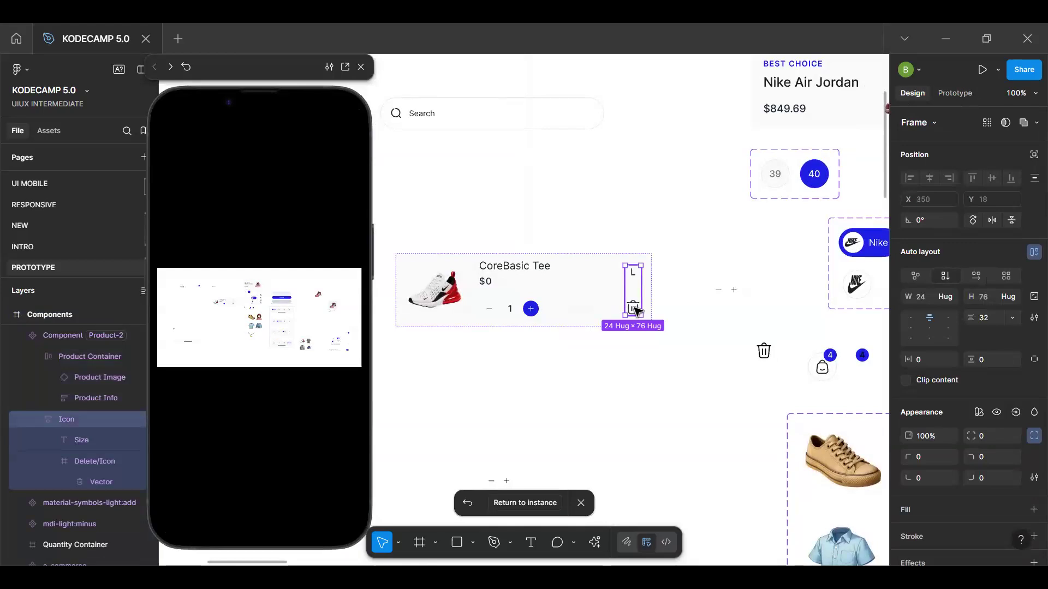
pyautogui.doubleClick(633, 308)
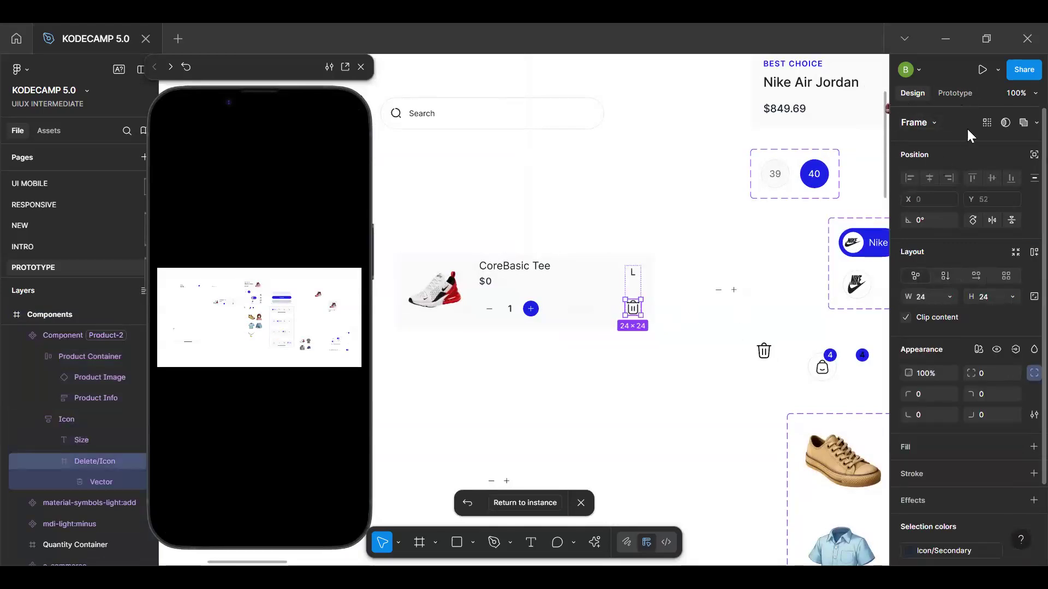
# Review the Delete/Icon layer's tap interaction, covering its set-variable actions and the CartCount conditional
pyautogui.click(960, 97)
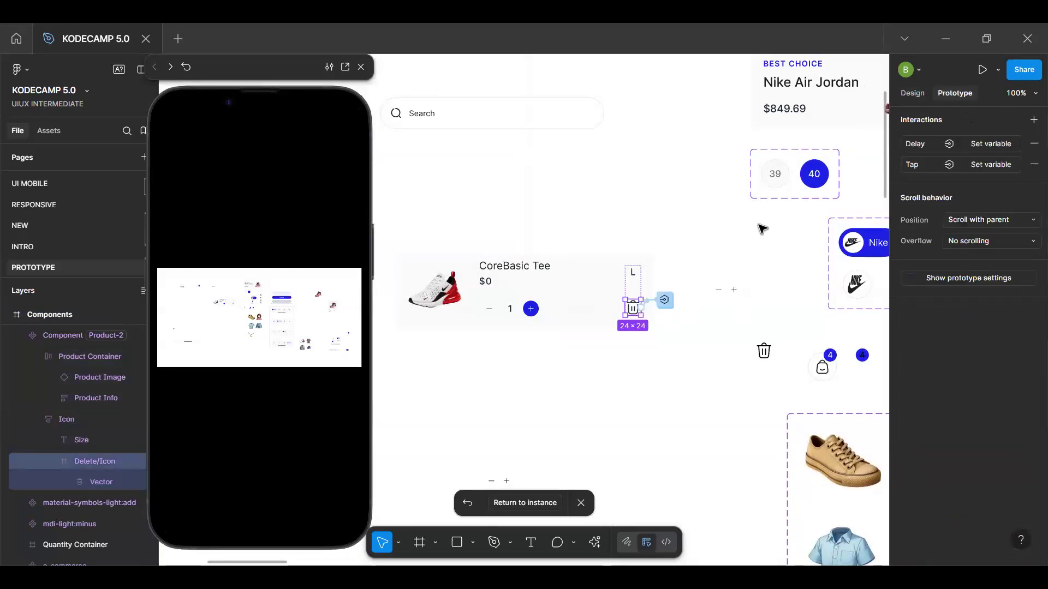
pyautogui.click(924, 165)
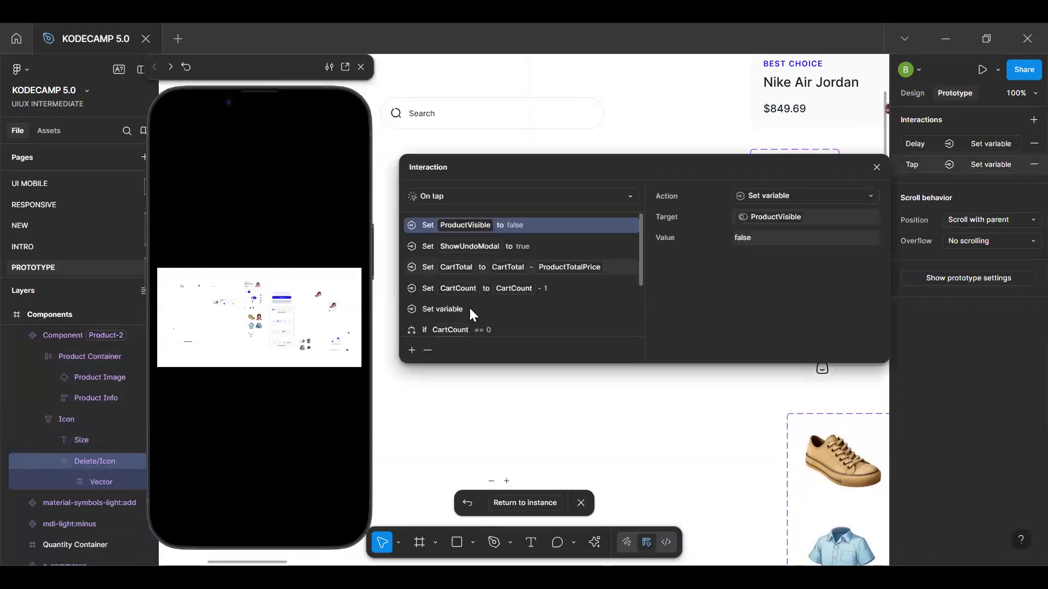
pyautogui.scroll(-3, 475, 304)
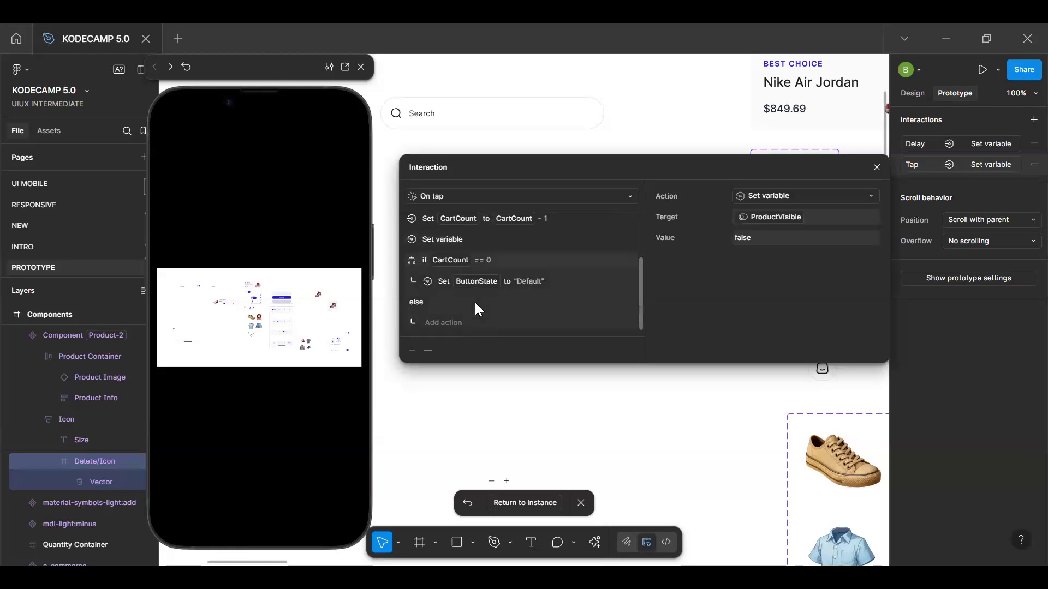
pyautogui.scroll(3, 476, 309)
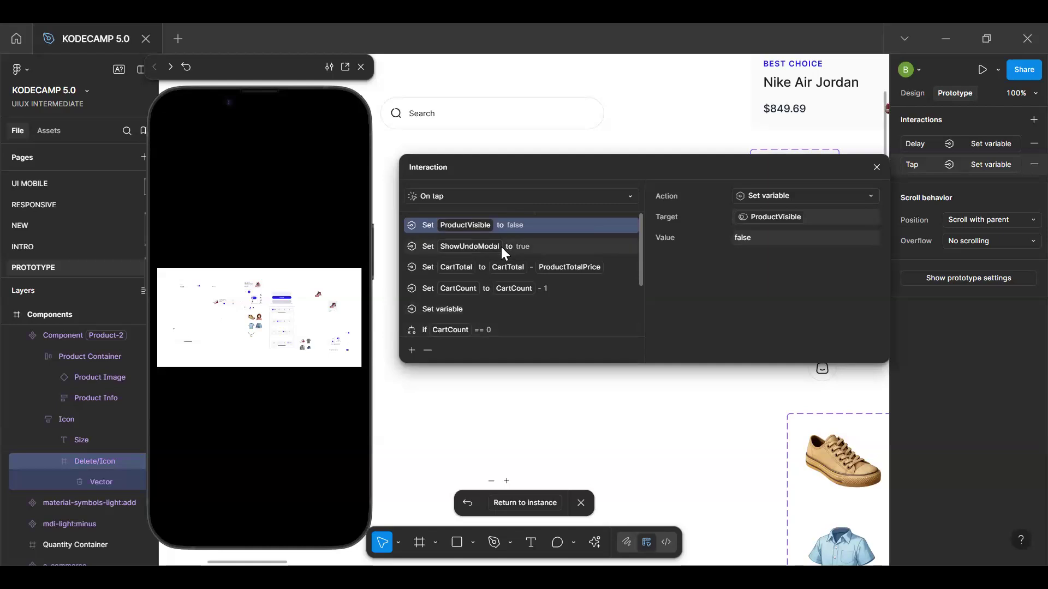
pyautogui.scroll(-3, 501, 247)
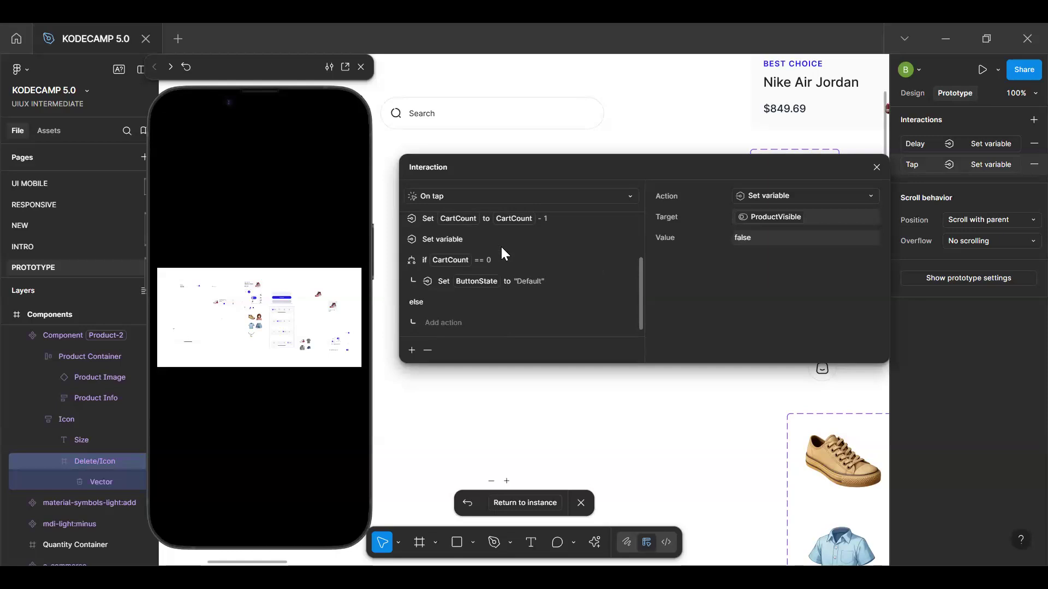
# Review the Delete/Icon layer's after-delay interaction and return from the main component to the Nike Air Max 270 instance
pyautogui.scroll(3, 501, 247)
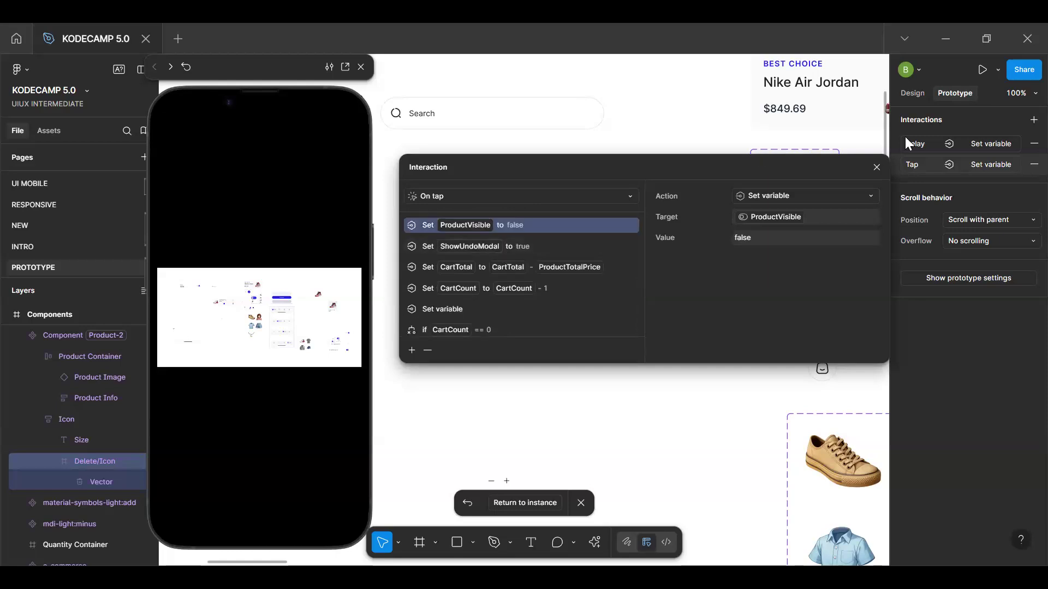
pyautogui.click(987, 143)
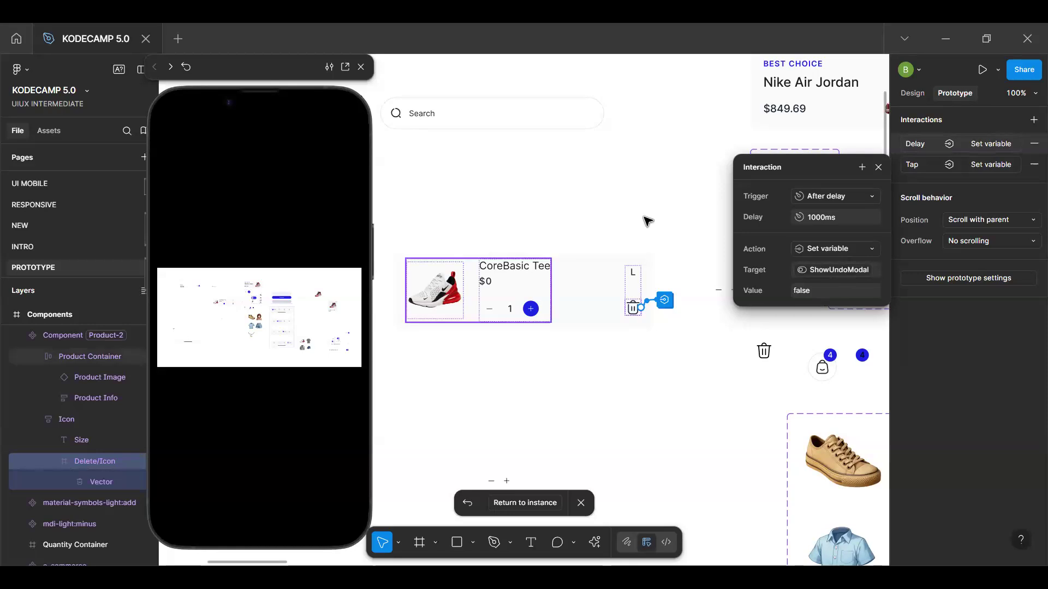
pyautogui.click(588, 290)
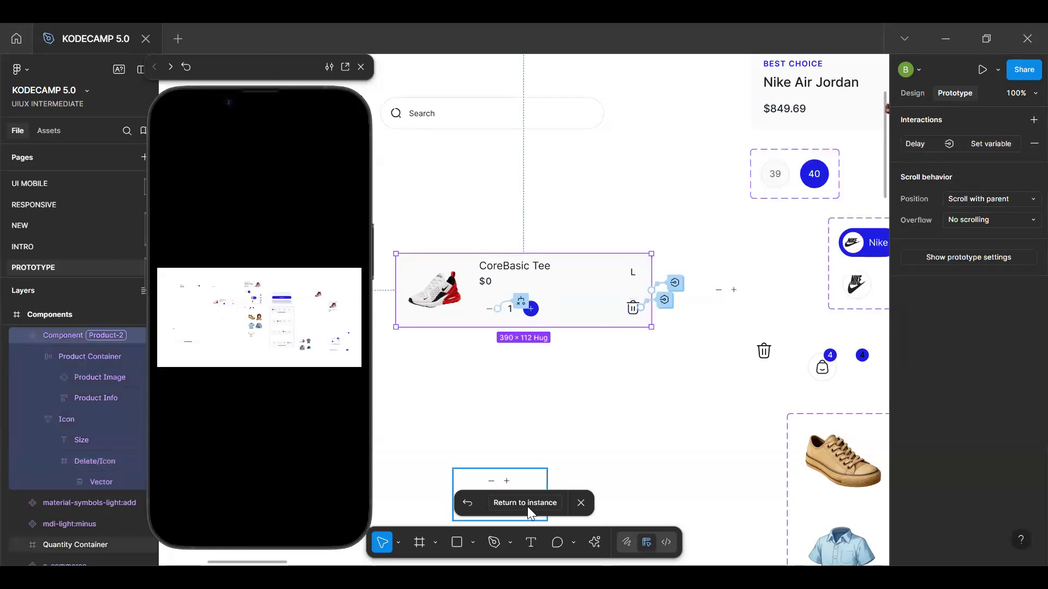
pyautogui.click(525, 502)
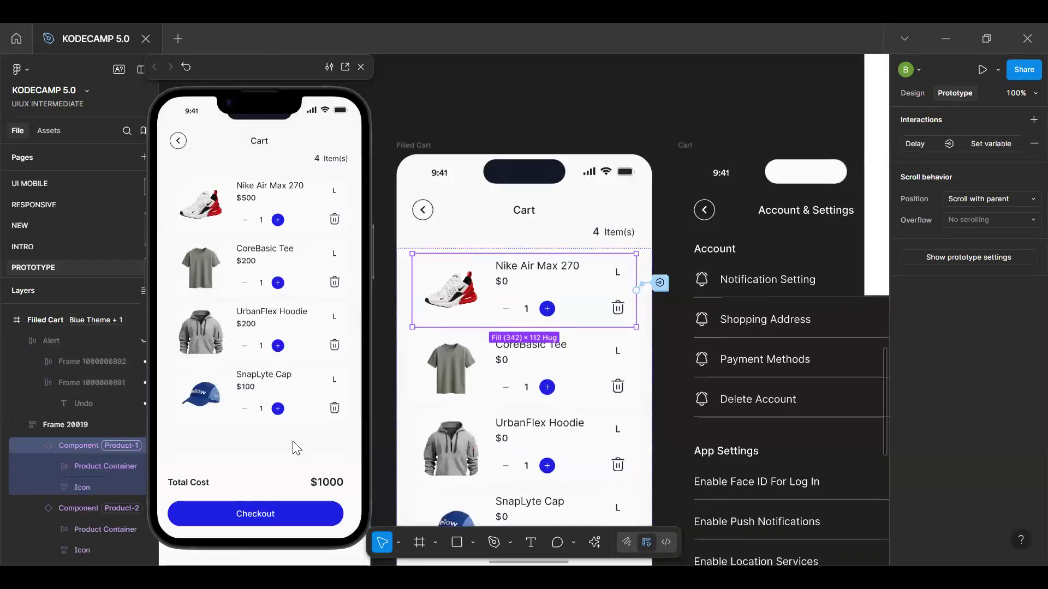
# Restart the cart preview and test item removal by deleting the Nike Air Max 270 and the CoreBasic Tee
pyautogui.click(296, 454)
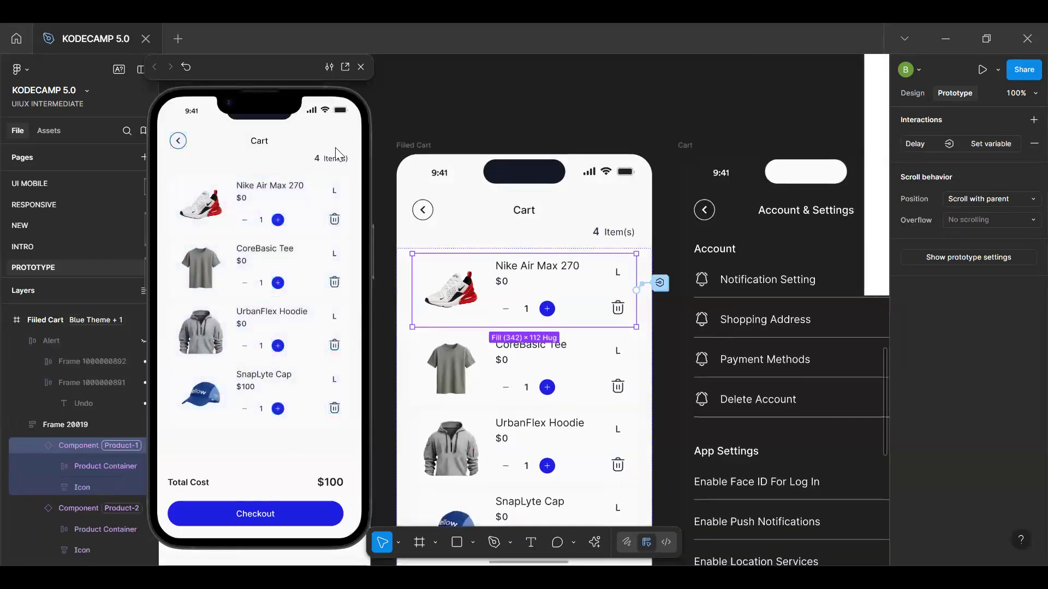
pyautogui.click(333, 221)
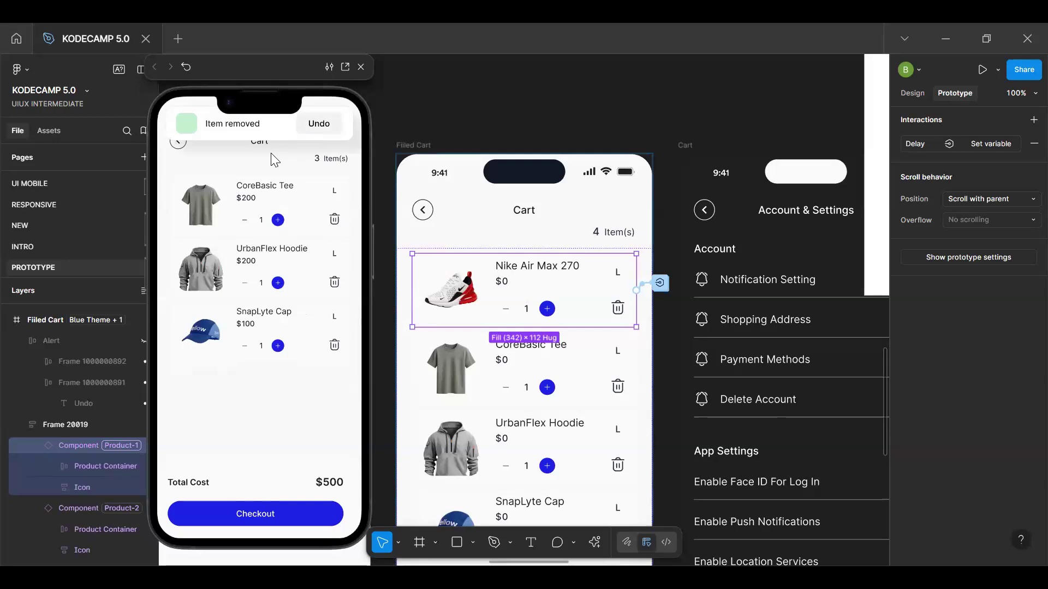
pyautogui.click(333, 222)
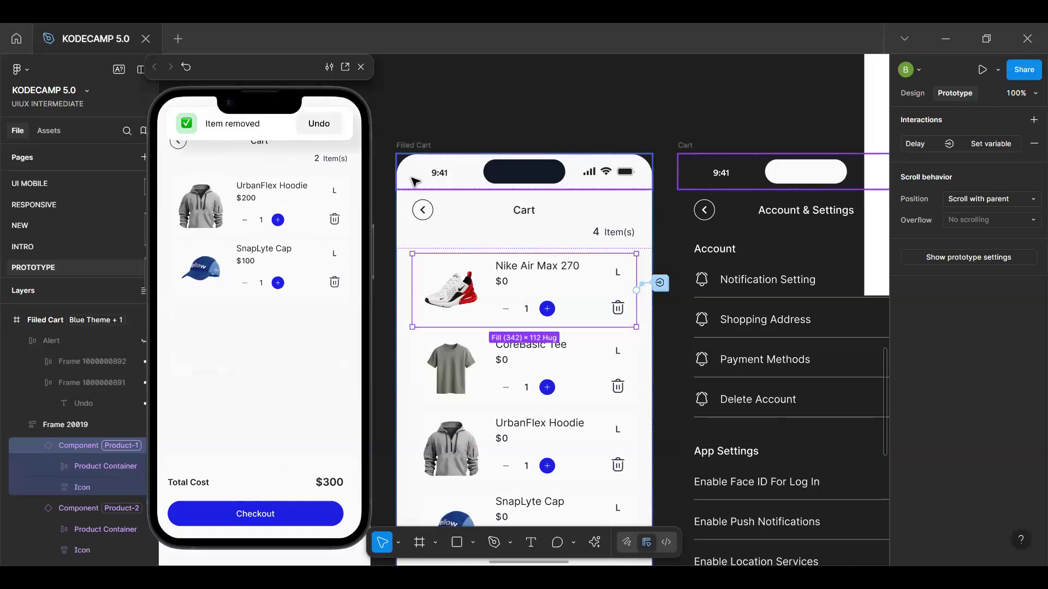
# Select the Alert layer in the Filled Cart frame and inspect the visibility variable in its design properties
pyautogui.click(65, 363)
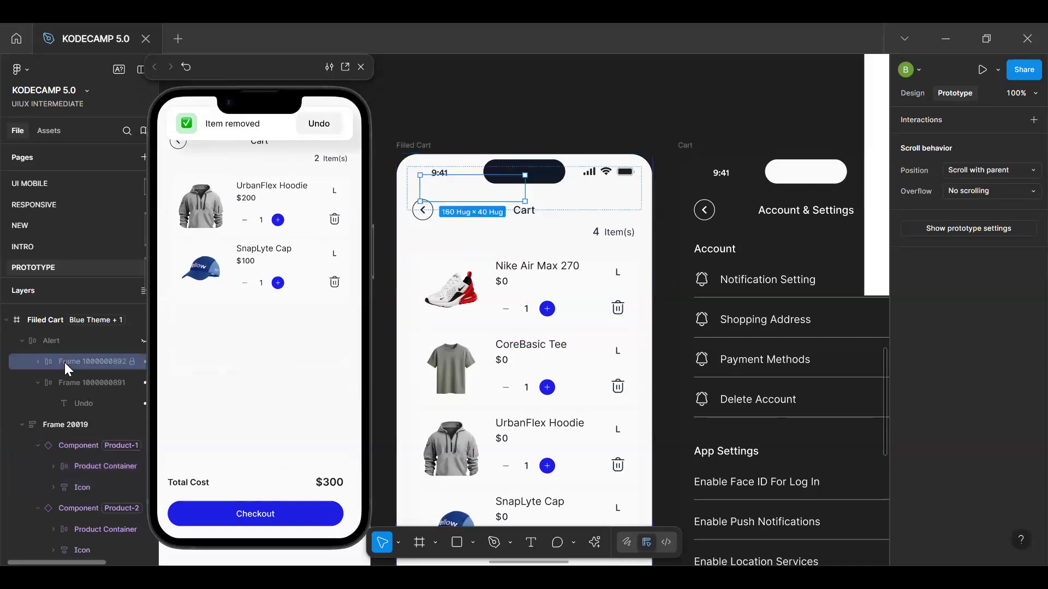
pyautogui.click(107, 344)
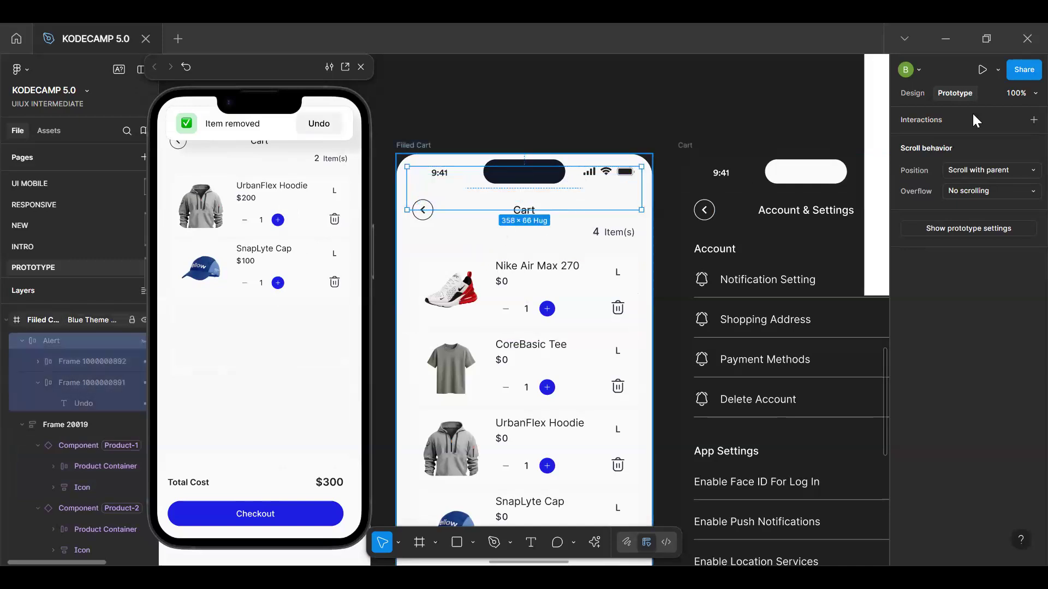
pyautogui.click(921, 97)
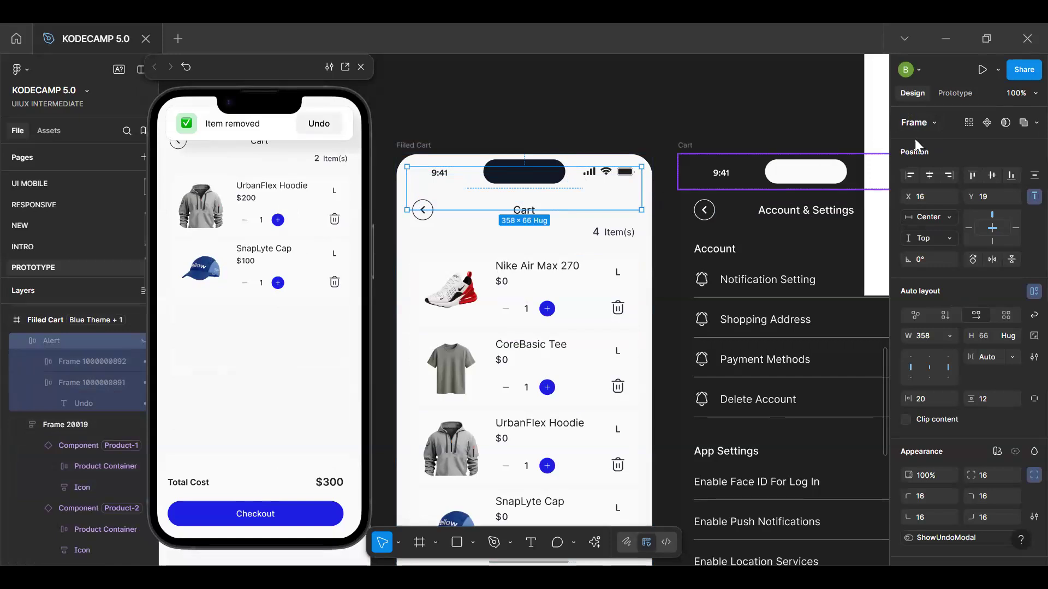
# Deselect the Alert layer, open the file's variables and view the Cart Variables collection
pyautogui.click(824, 98)
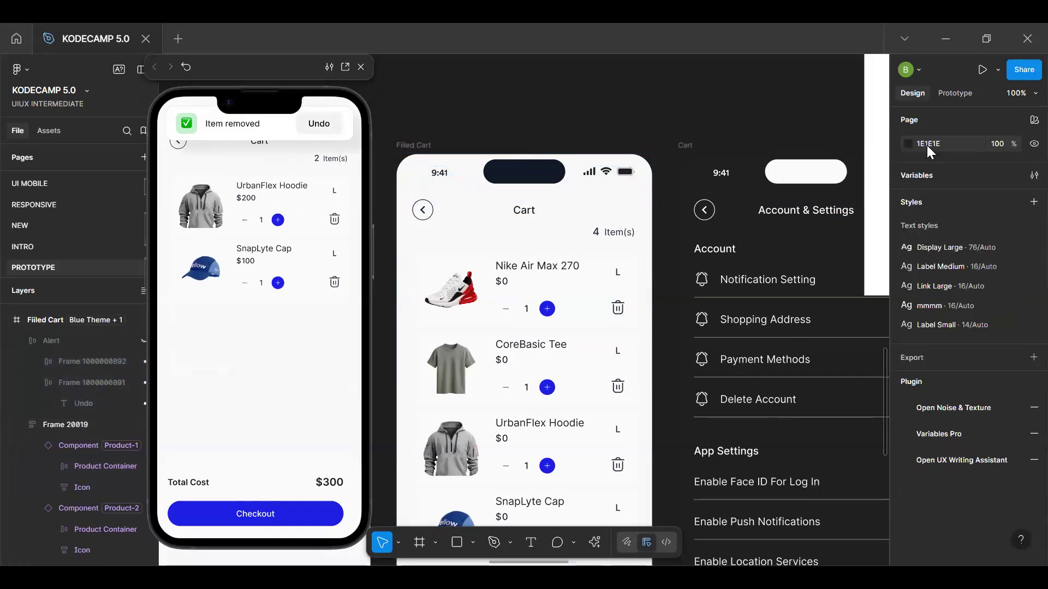
pyautogui.click(961, 93)
pyautogui.click(914, 94)
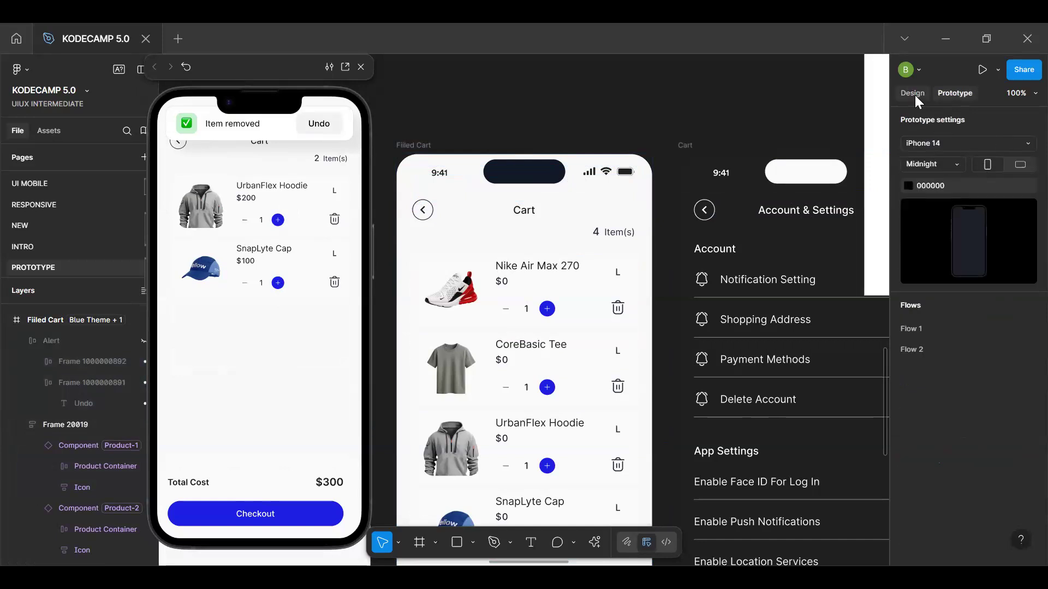
pyautogui.click(1029, 175)
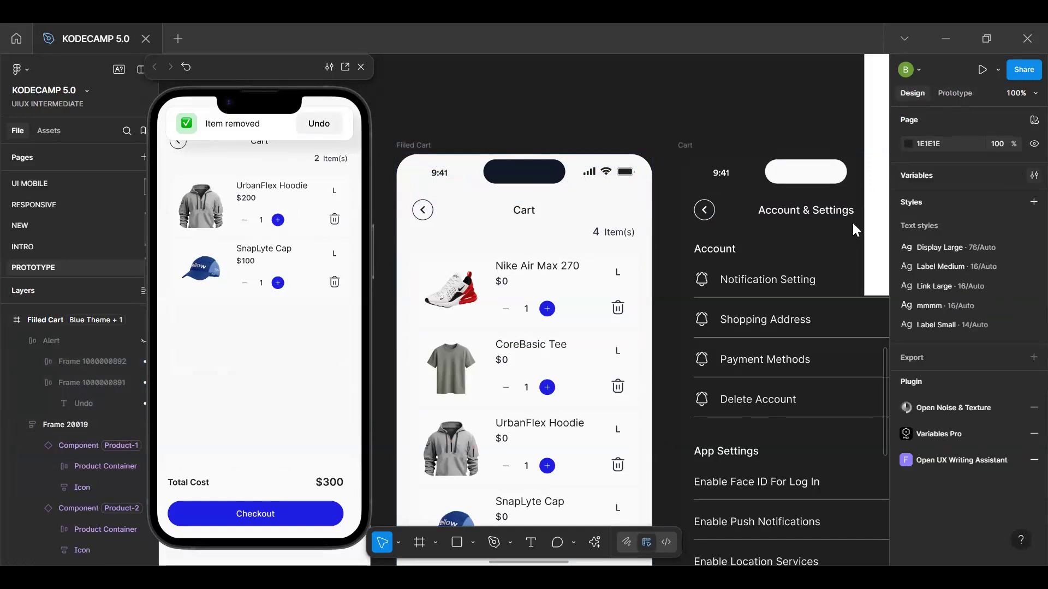
pyautogui.scroll(-2, 243, 189)
pyautogui.scroll(2, 244, 190)
pyautogui.click(158, 119)
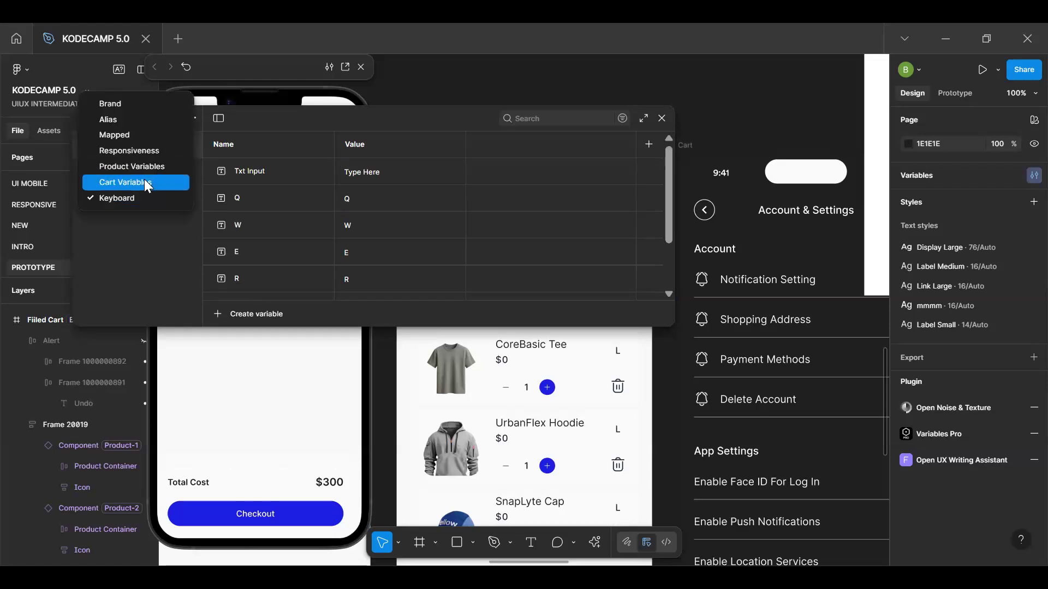
pyautogui.click(146, 182)
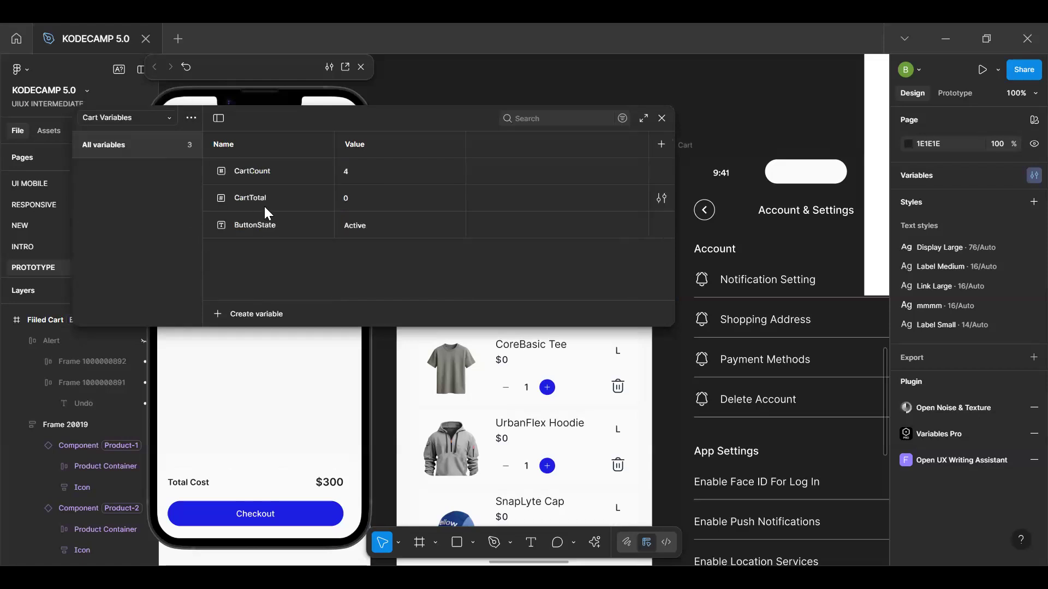
# In the Product Variables collection, set ShowUndoModal to True for Product-1 and close the variables window
pyautogui.click(124, 120)
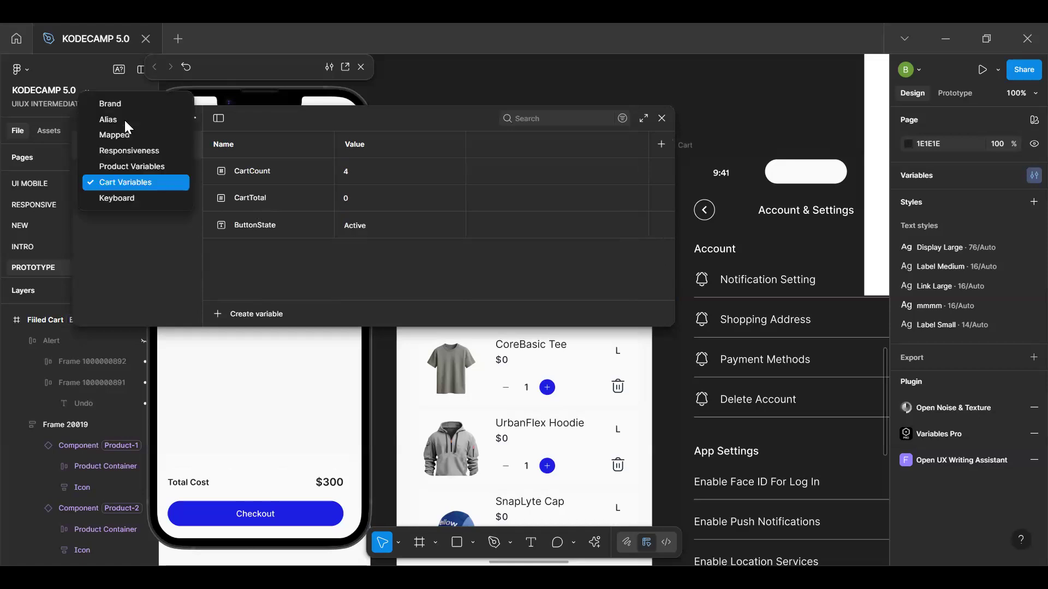
pyautogui.click(123, 161)
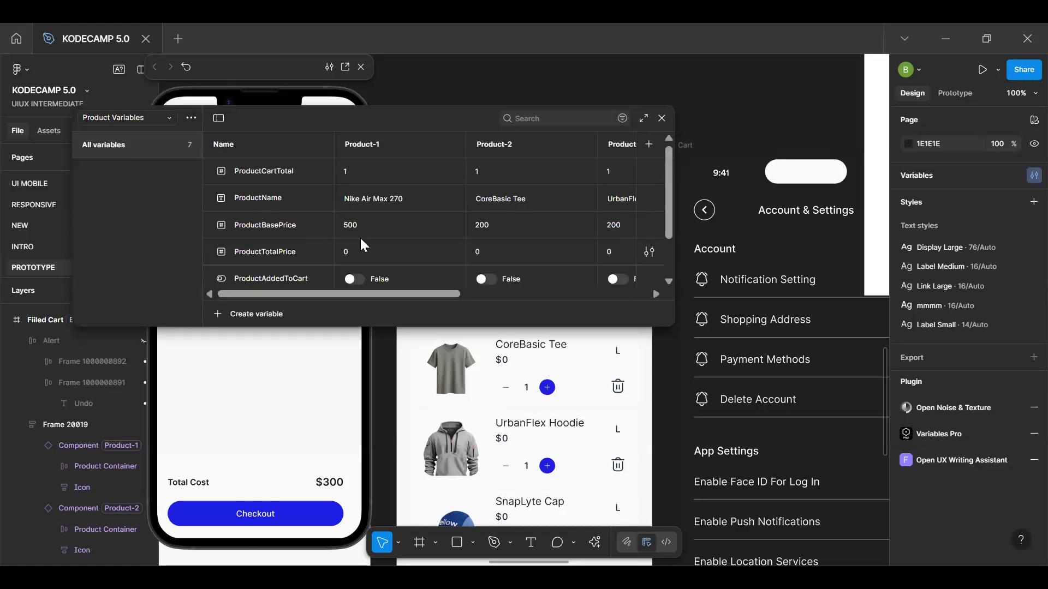
pyautogui.scroll(-2, 360, 237)
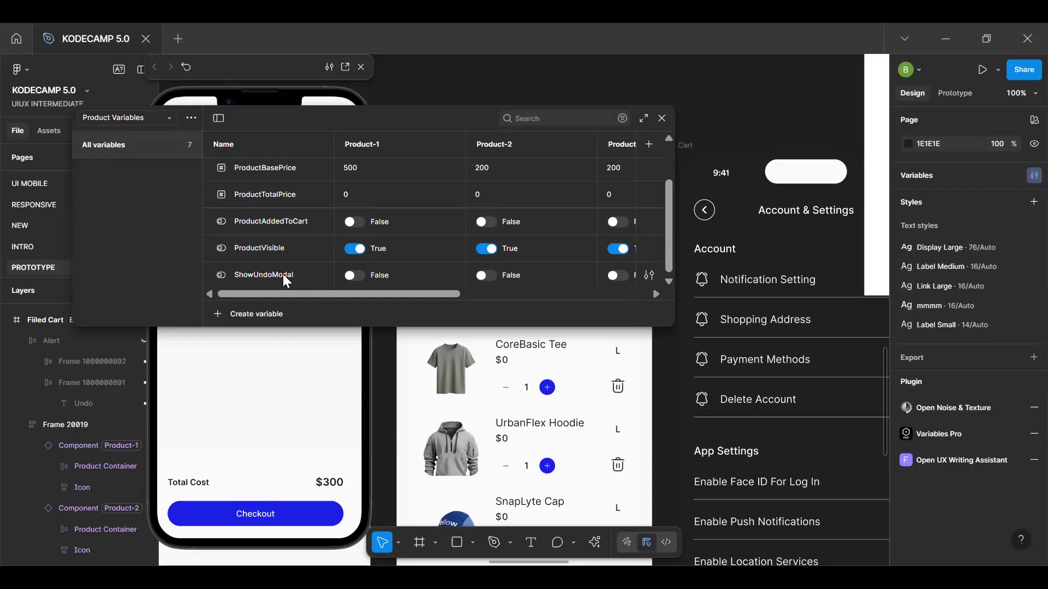
pyautogui.click(355, 275)
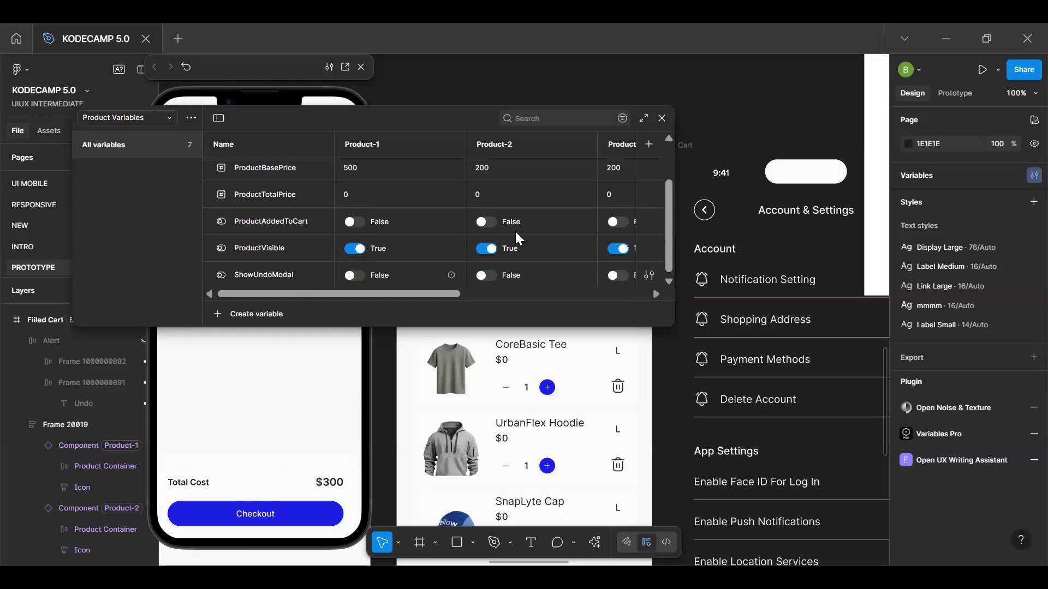
pyautogui.click(662, 119)
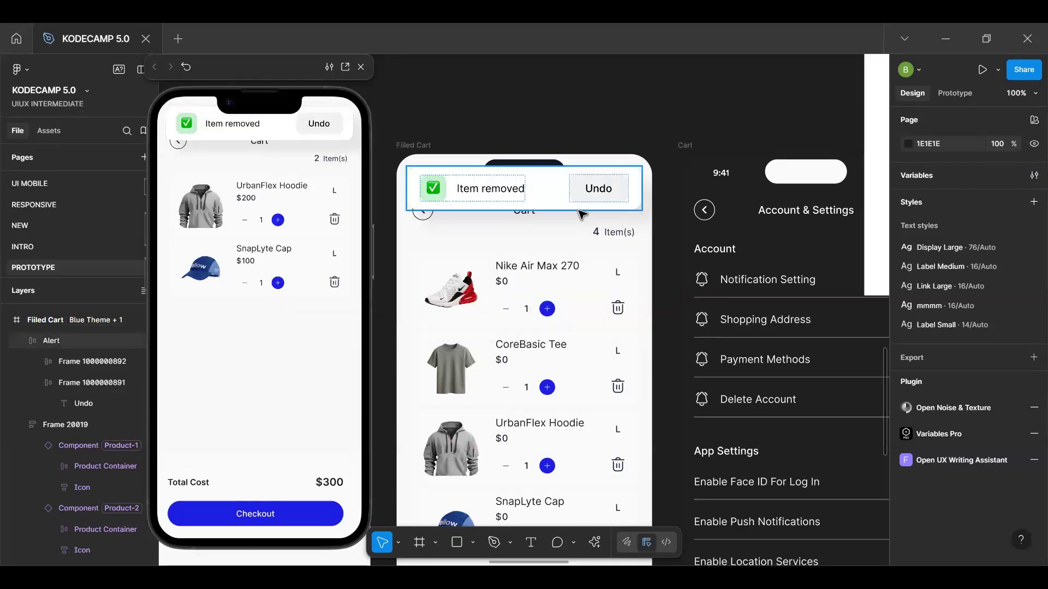
# Add an After delay interaction of 800 ms with a Set variable action to the Alert frame
pyautogui.click(615, 197)
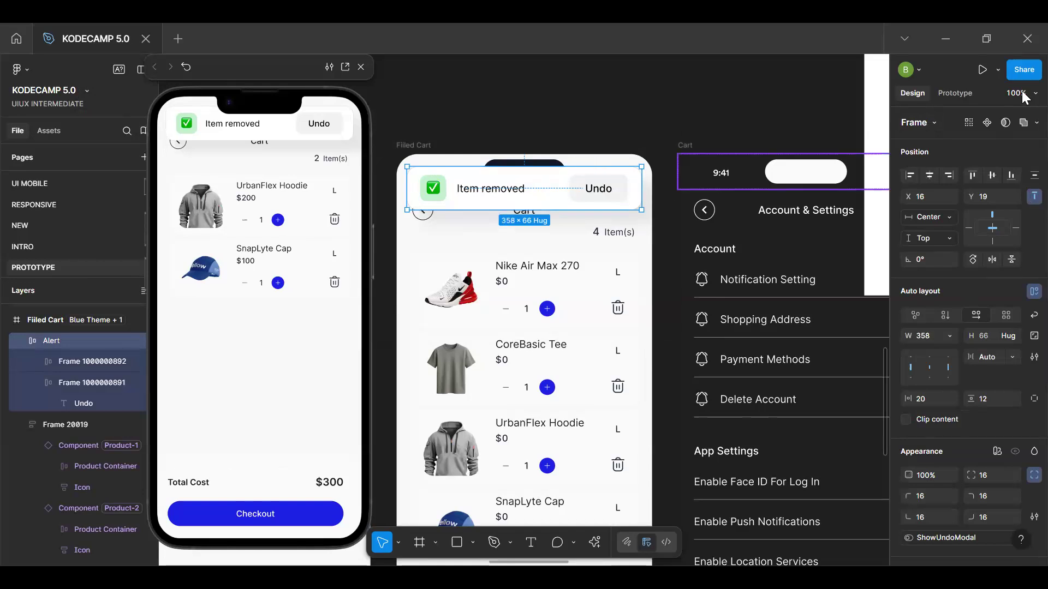
pyautogui.click(973, 94)
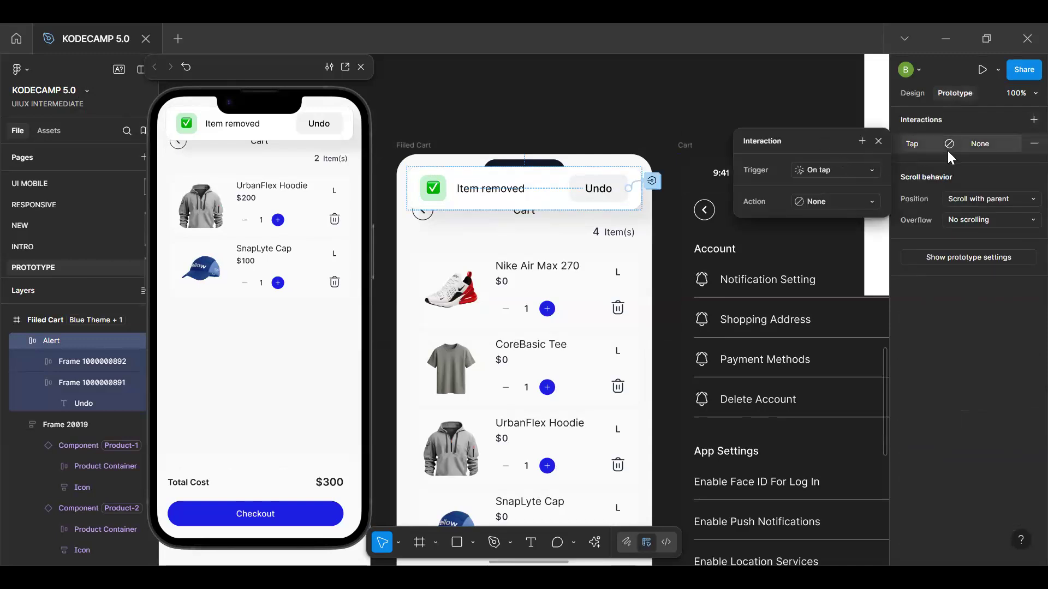
pyautogui.click(833, 170)
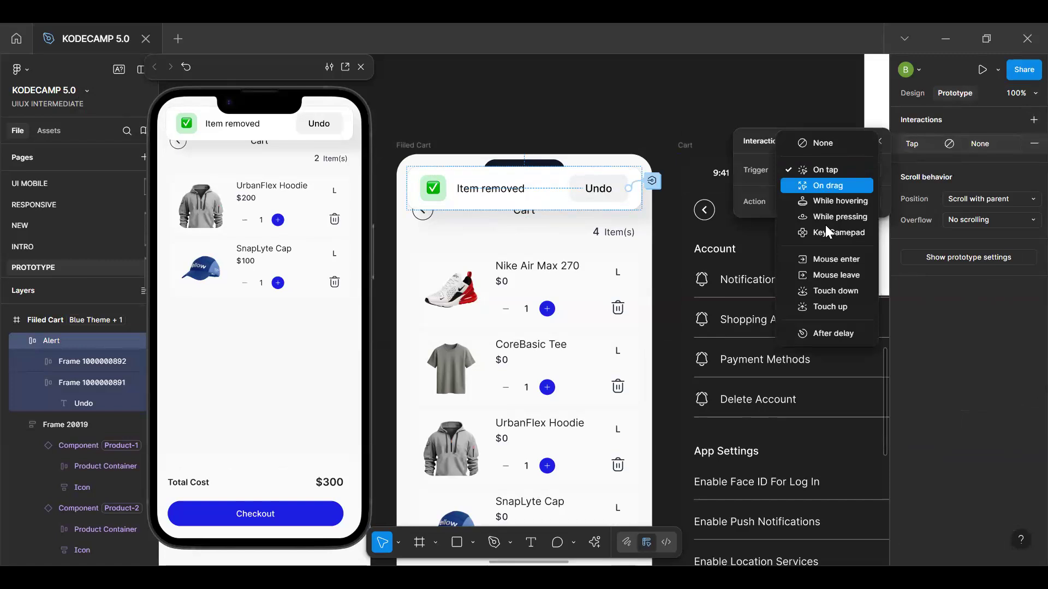
pyautogui.click(829, 333)
pyautogui.click(842, 195)
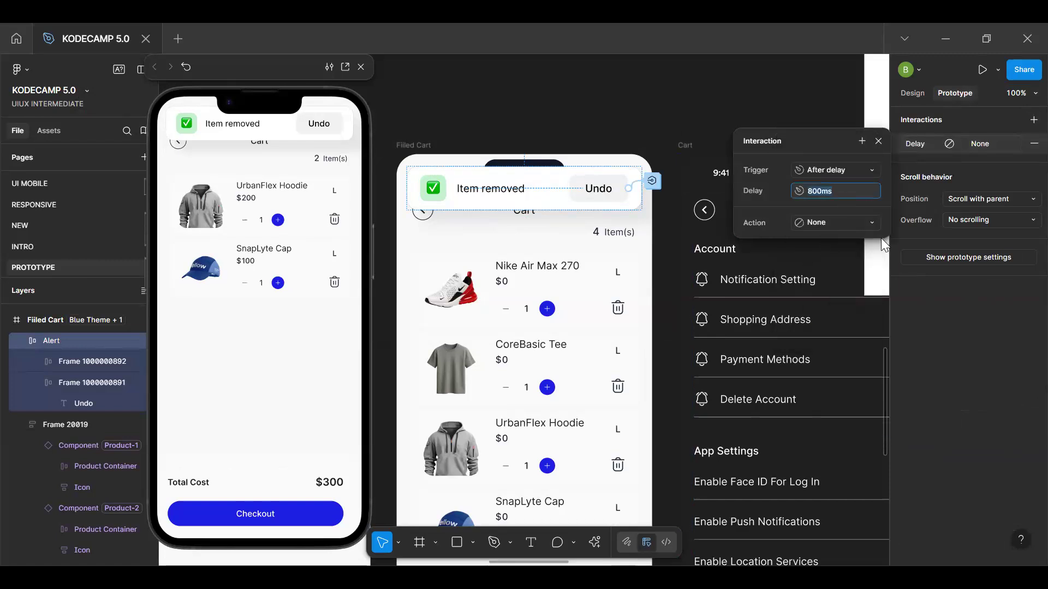
pyautogui.click(867, 223)
pyautogui.click(843, 356)
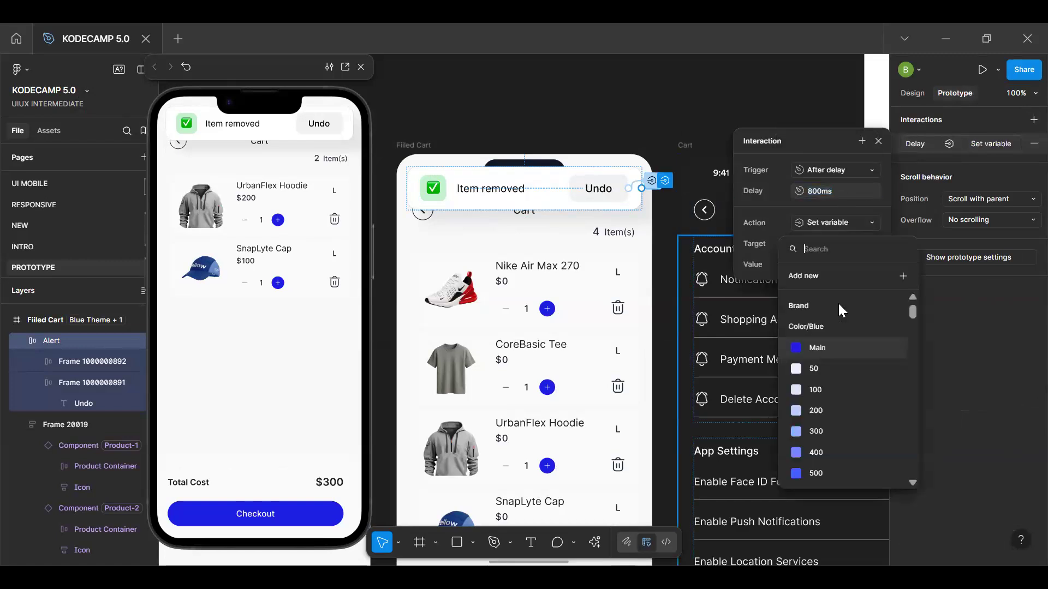
# Target the ShowUndoModal variable in the Alert frame's delayed Set variable action and set its value to false
pyautogui.write('BU')
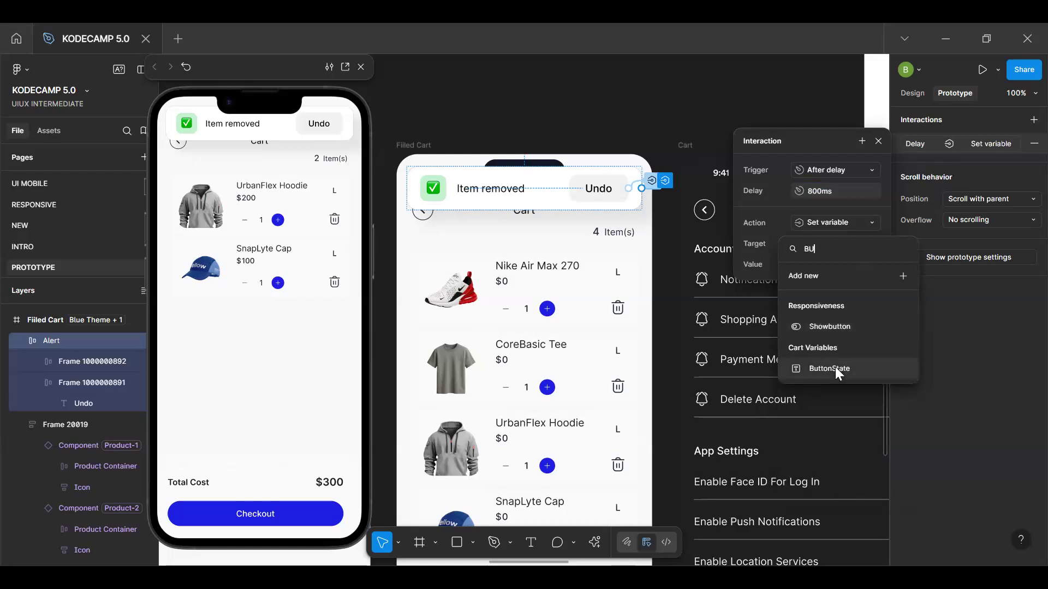
pyautogui.press('BackSpace')
pyautogui.press('BackSpace')
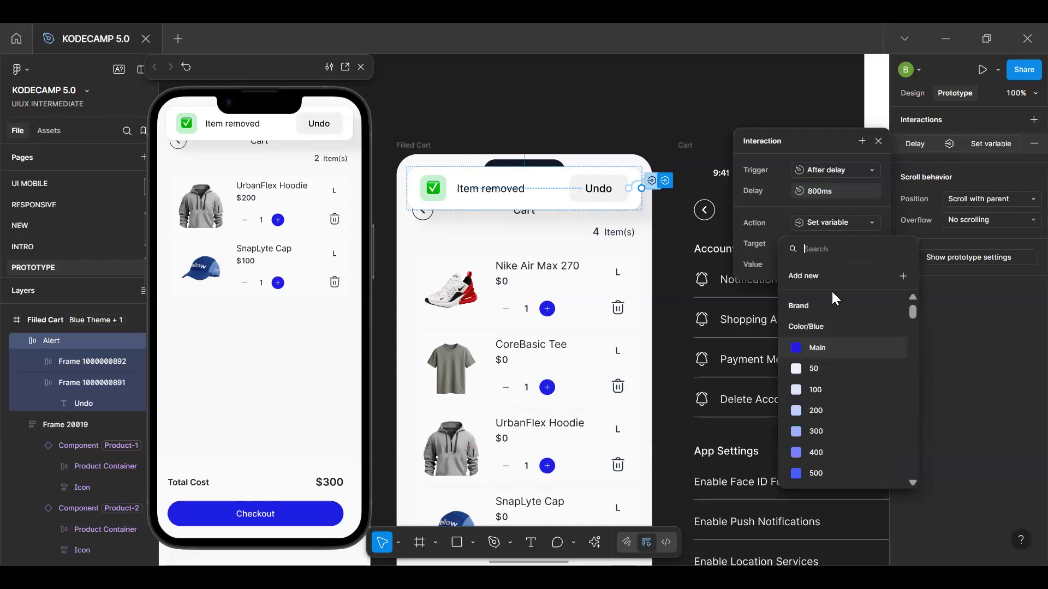
pyautogui.write('und')
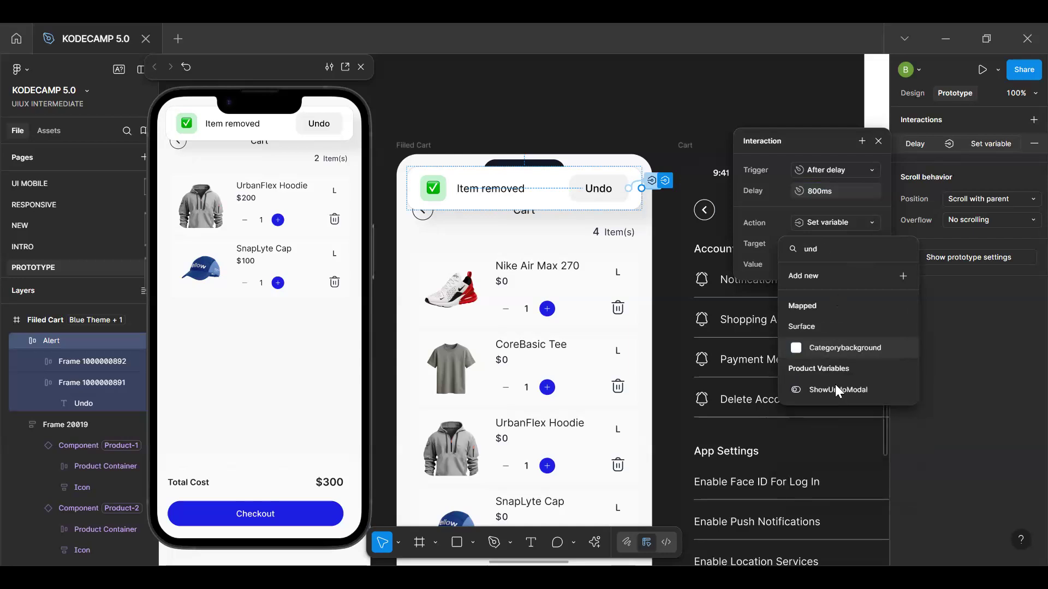
pyautogui.click(835, 390)
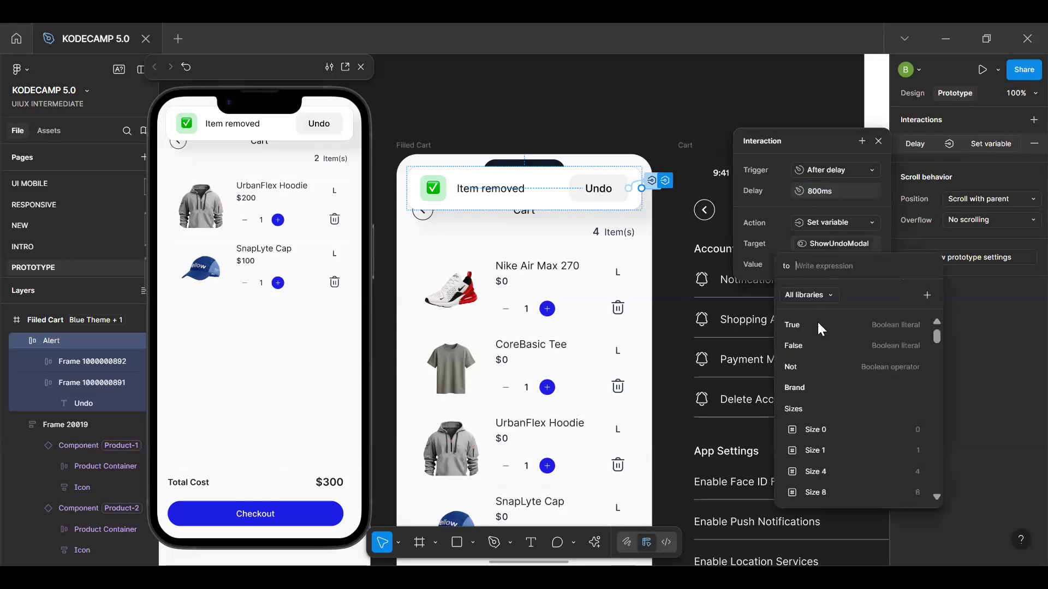
pyautogui.click(815, 346)
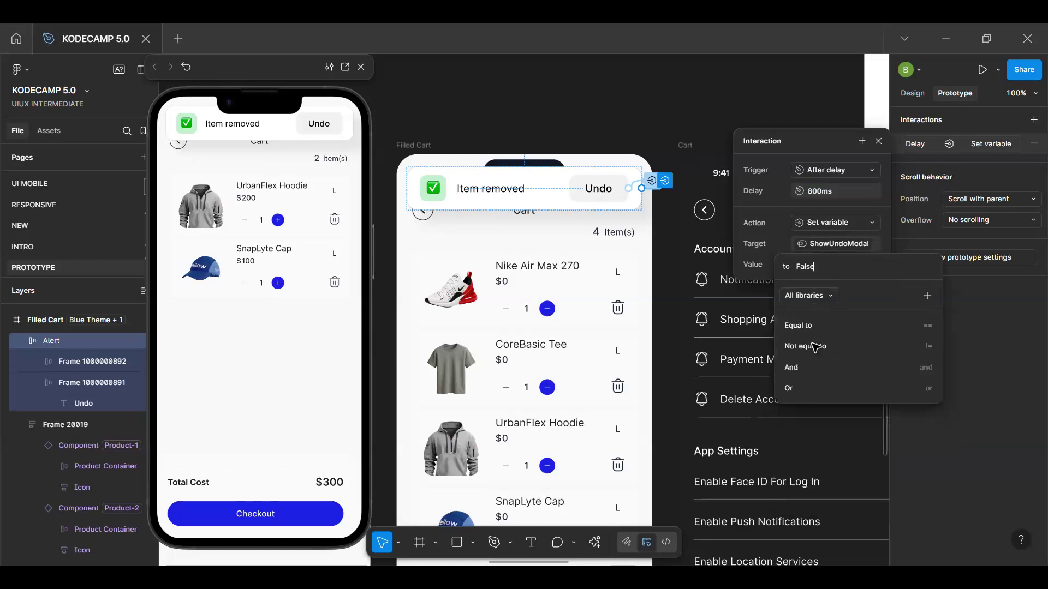
pyautogui.press('Return')
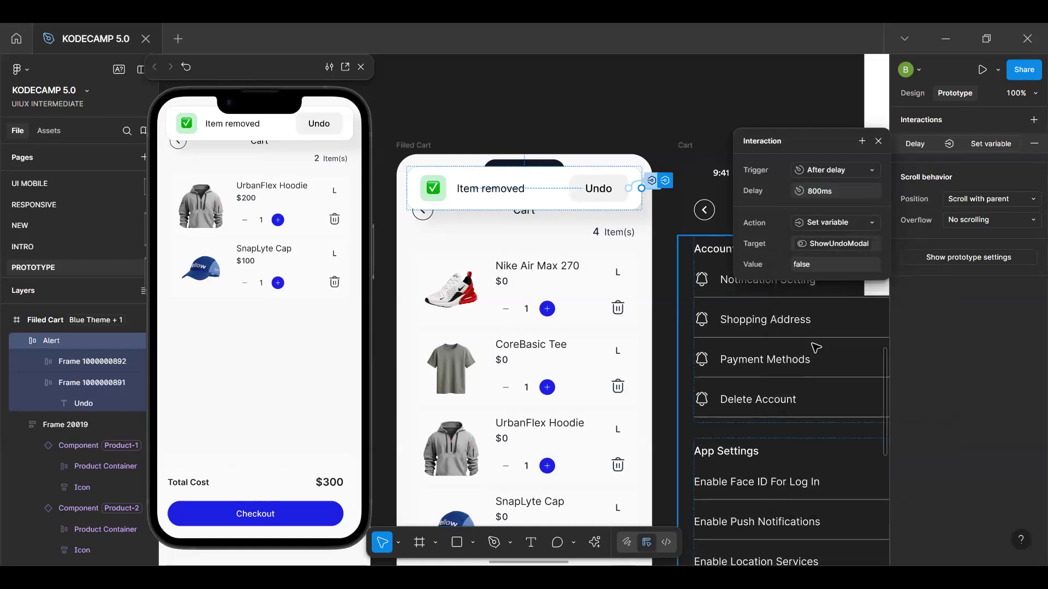
# Restart the cart preview and delete the Nike Air Max 270 to test the alert's delayed dismissal
pyautogui.click(261, 330)
pyautogui.press('r')
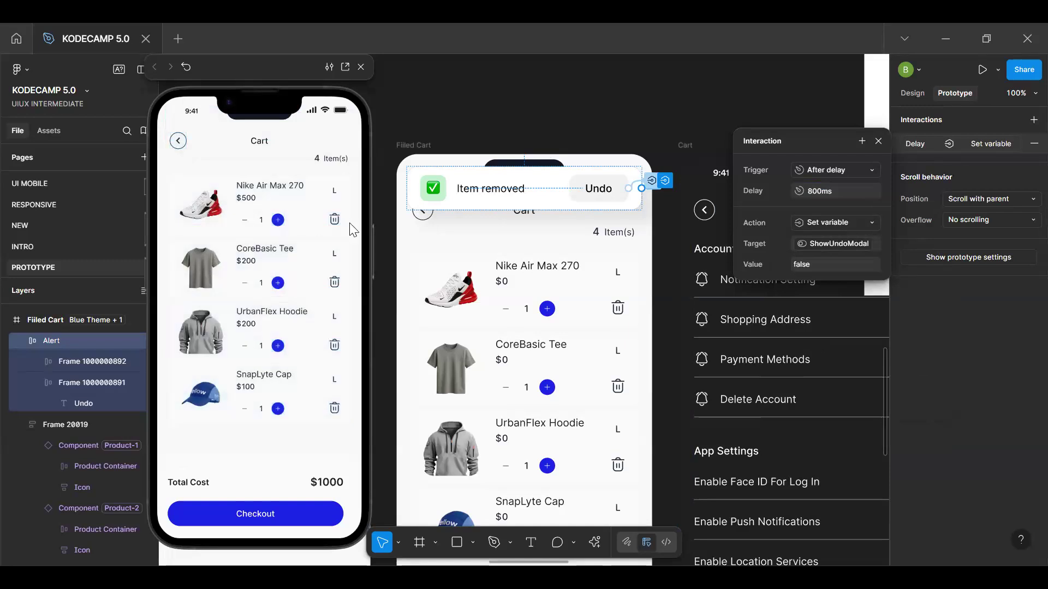
pyautogui.click(334, 220)
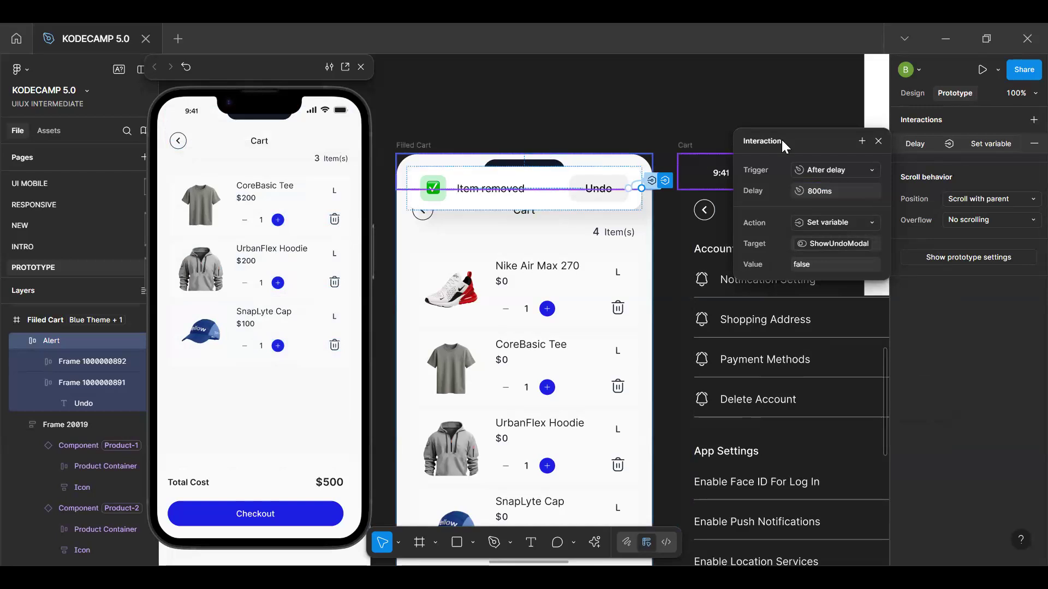
# Close the Alert frame's delay interaction and open the Undo button's tap interaction to examine its set-variable actions
pyautogui.click(878, 141)
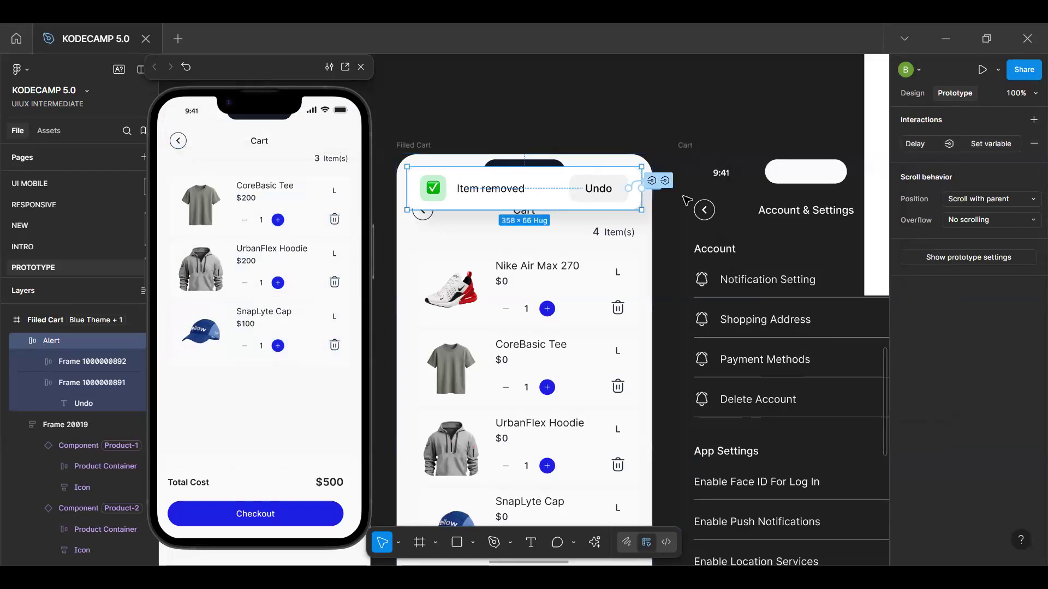
pyautogui.click(652, 181)
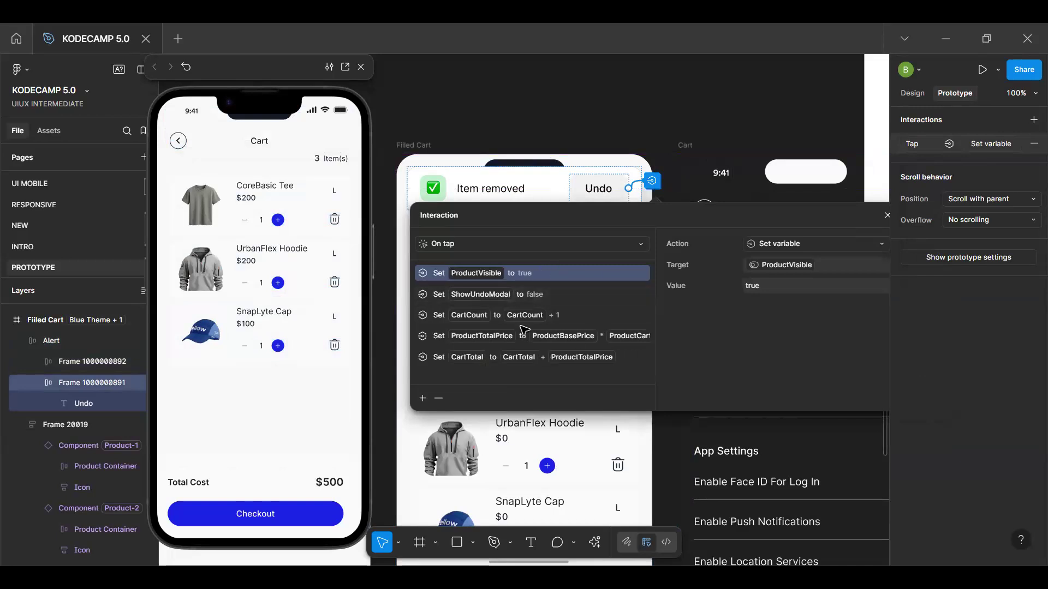
# Set the delay of the Alert frame's After delay interaction to 10000 ms
pyautogui.scroll(-5, 522, 326)
pyautogui.scroll(5, 524, 330)
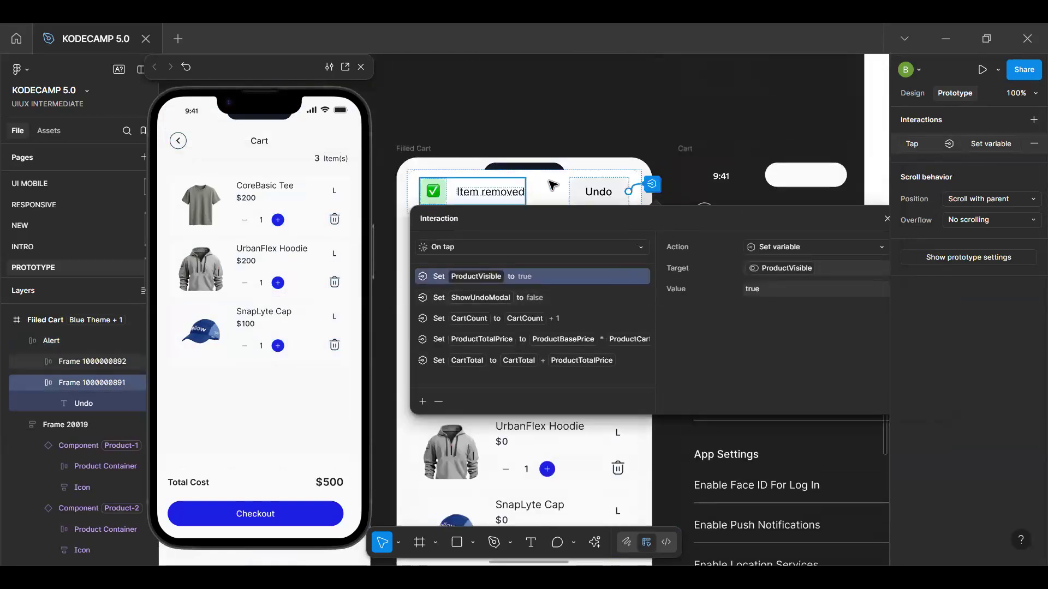
pyautogui.click(669, 182)
pyautogui.click(665, 184)
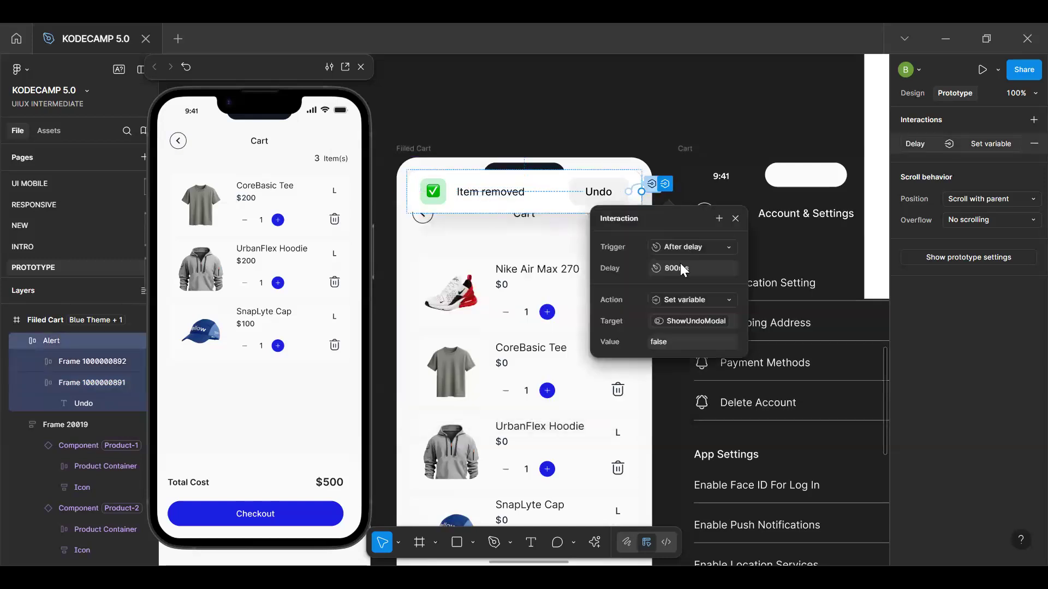
pyautogui.click(681, 268)
pyautogui.press('Return')
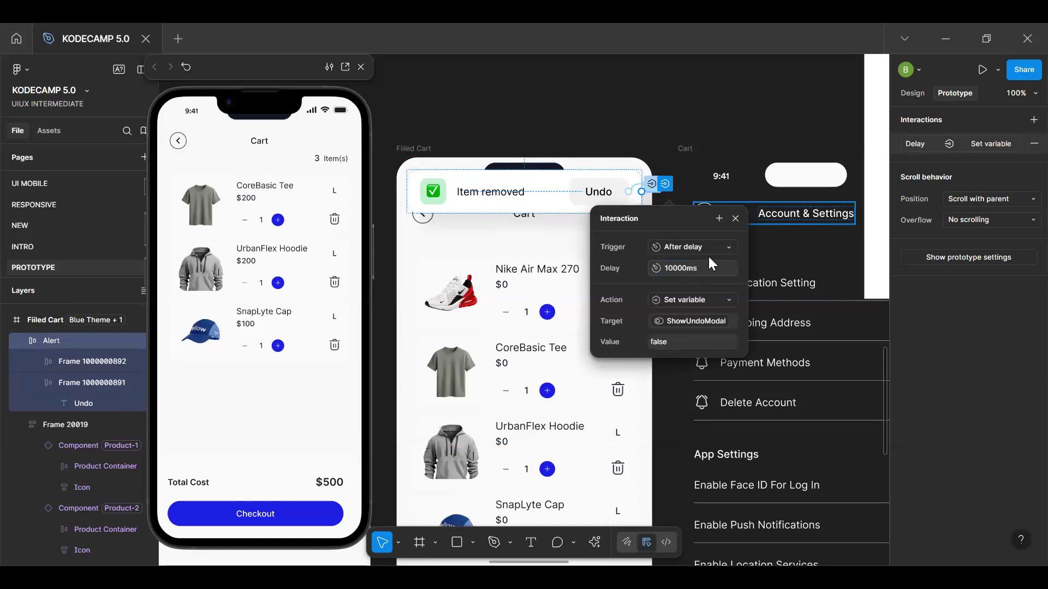
pyautogui.click(734, 219)
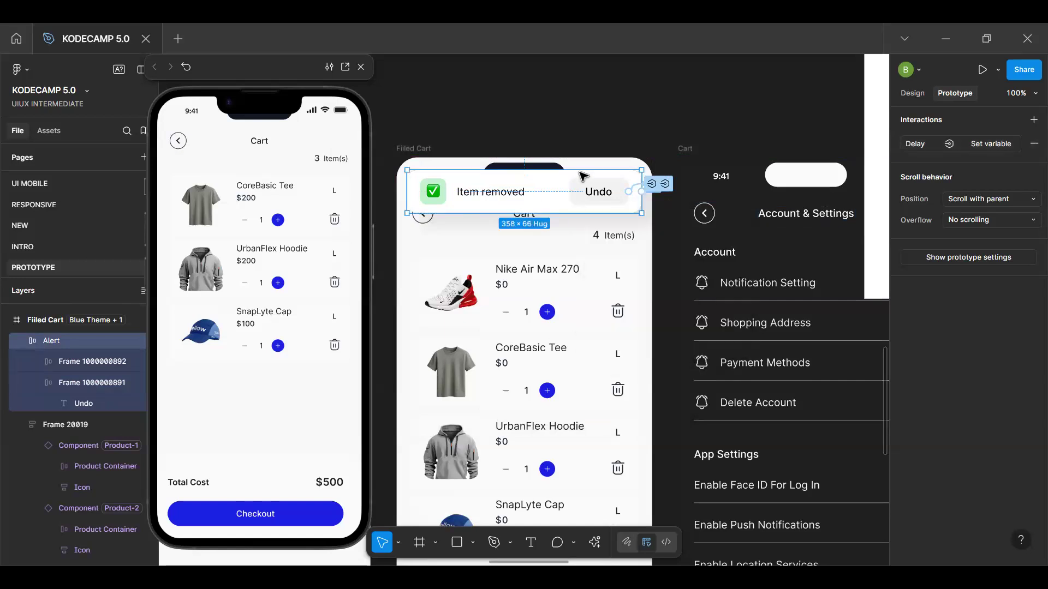
# Restart the cart preview and delete the Nike Air Max 270 to test the alert's longer delay
pyautogui.click(247, 430)
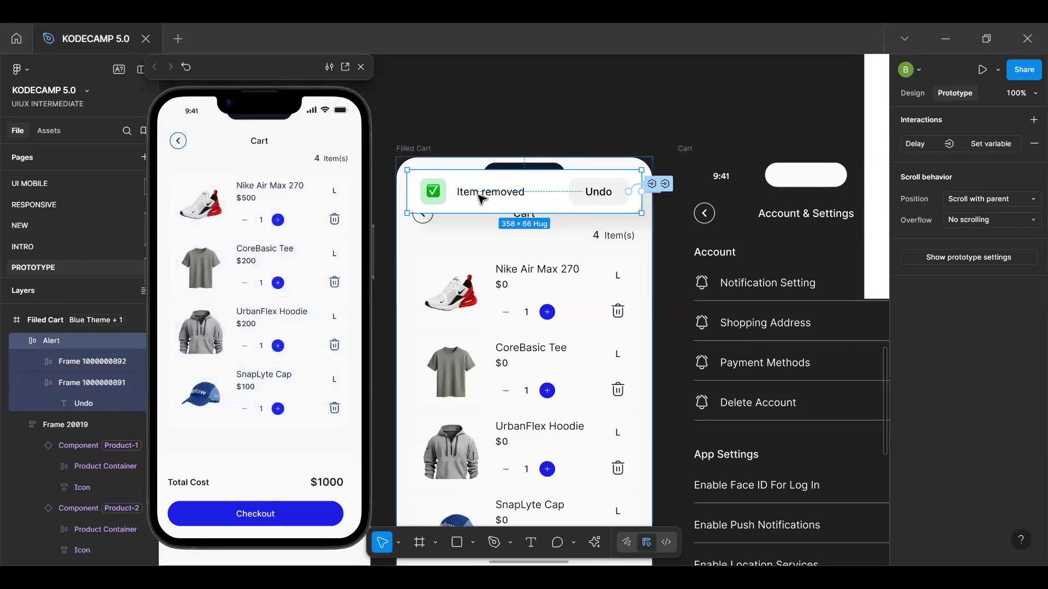
pyautogui.click(797, 120)
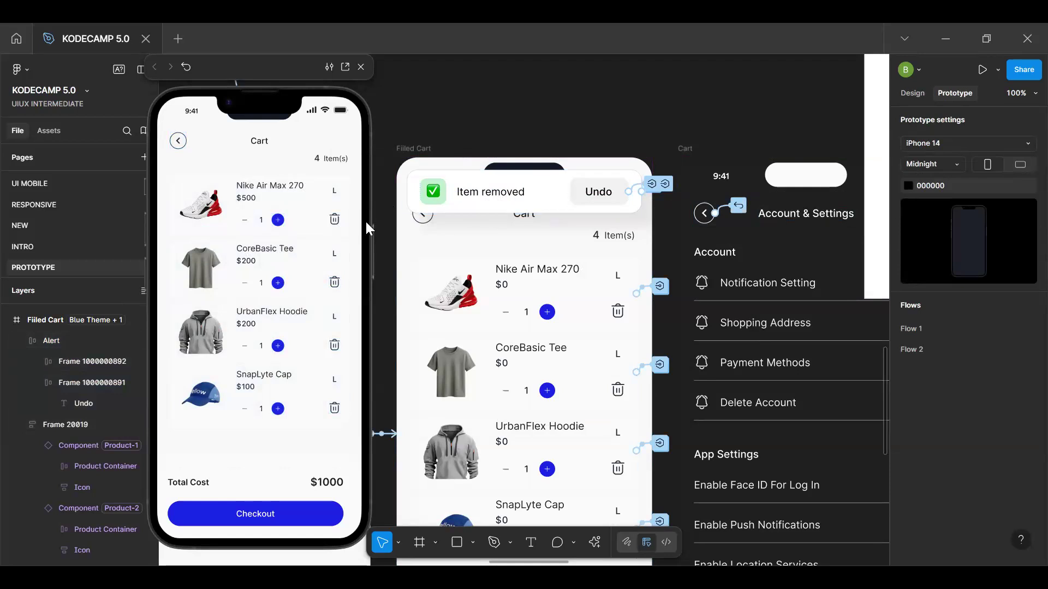
pyautogui.click(334, 220)
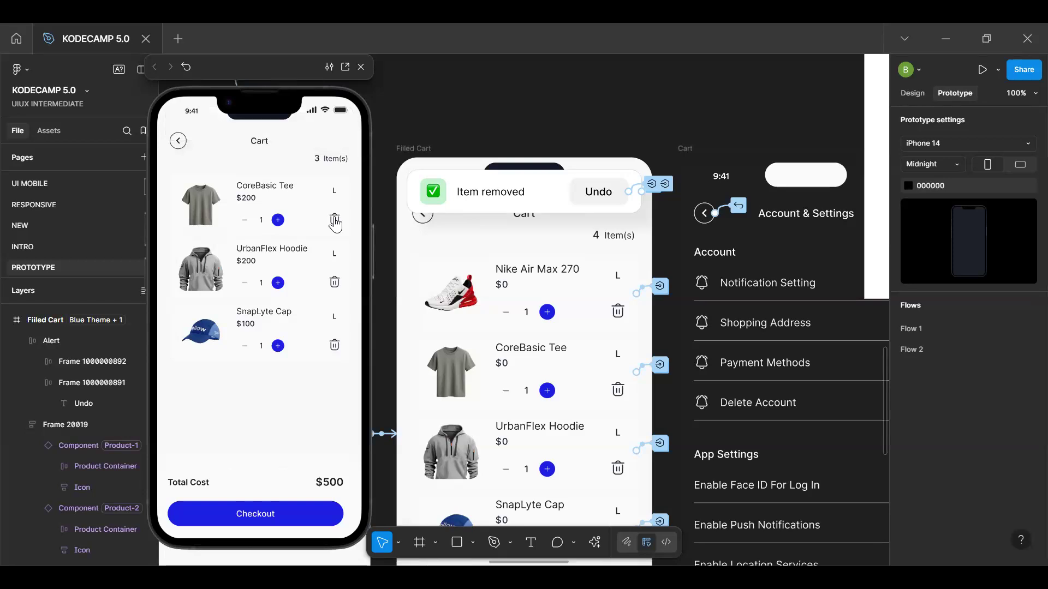
# Inspect the nested layers of the check mark icon in the alert and reselect the Alert frame
pyautogui.doubleClick(439, 198)
pyautogui.doubleClick(439, 197)
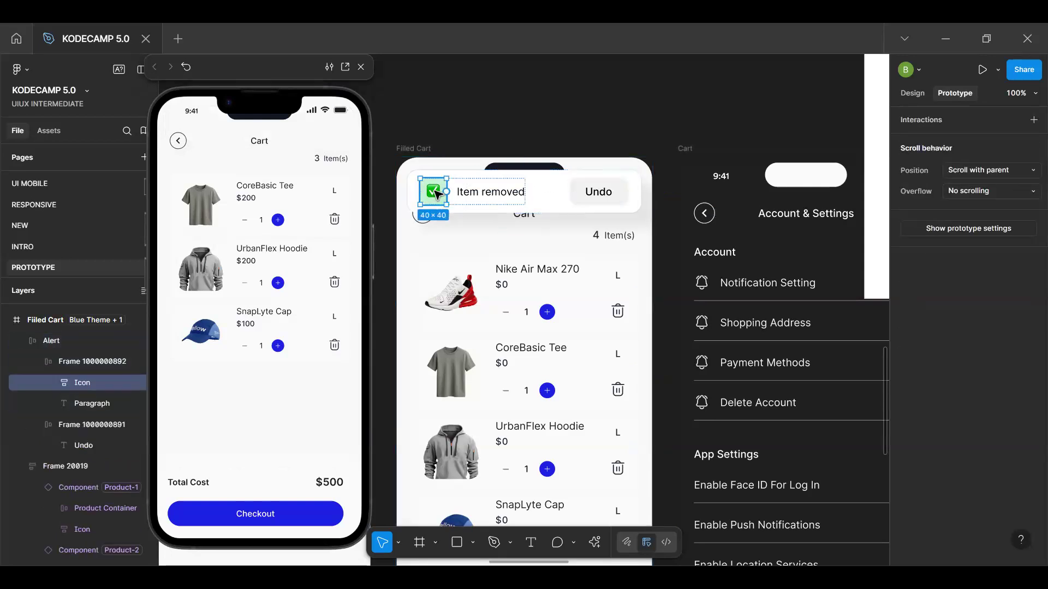
pyautogui.doubleClick(438, 195)
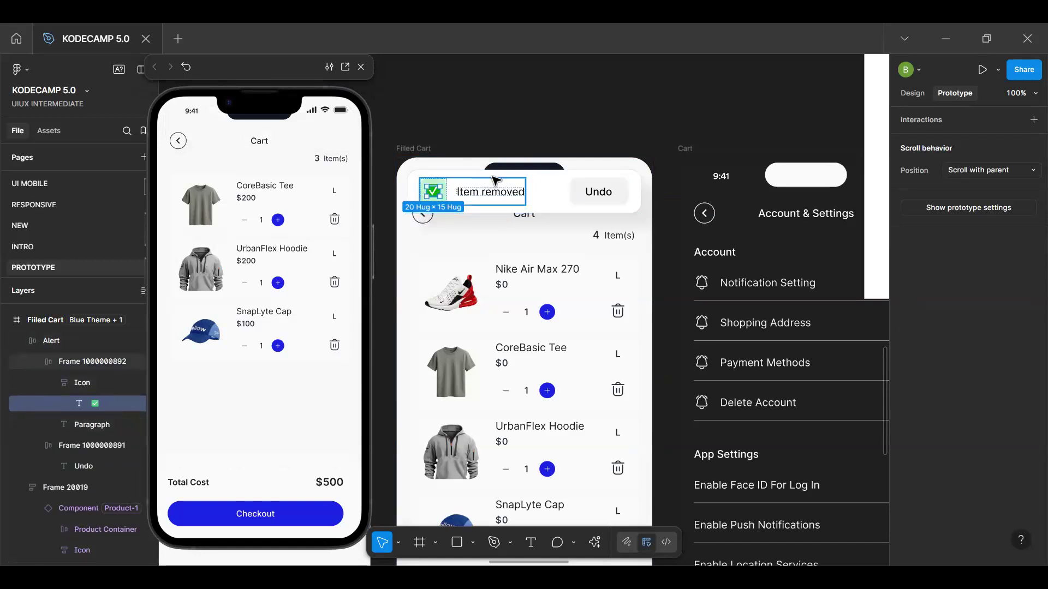
pyautogui.click(546, 192)
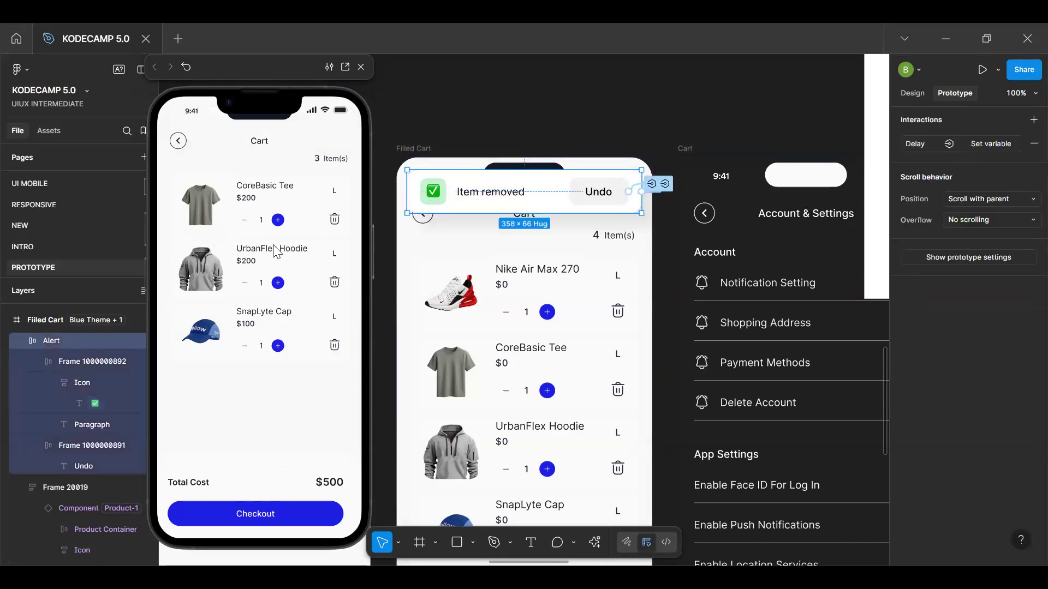
# Restart the cart preview, delete the Nike Air Max 270 and restore it through the alert's Undo button
pyautogui.click(272, 424)
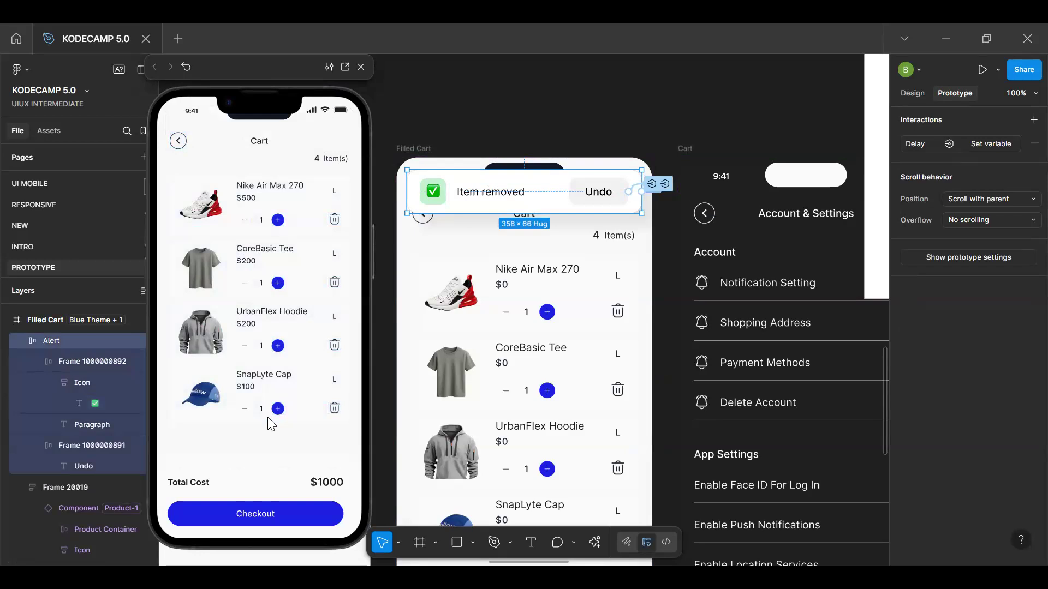
pyautogui.click(334, 221)
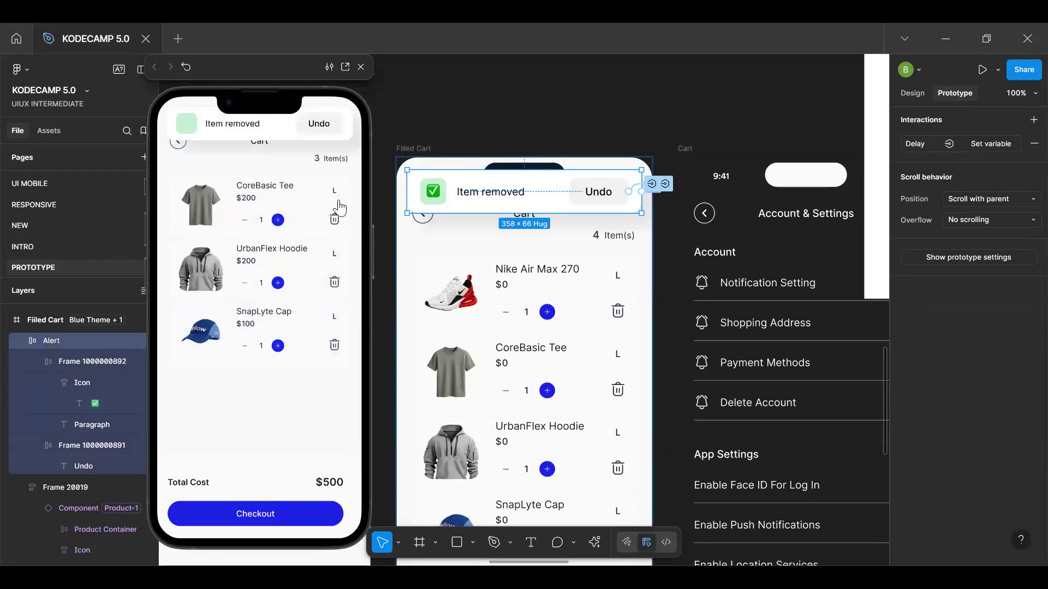
pyautogui.click(326, 127)
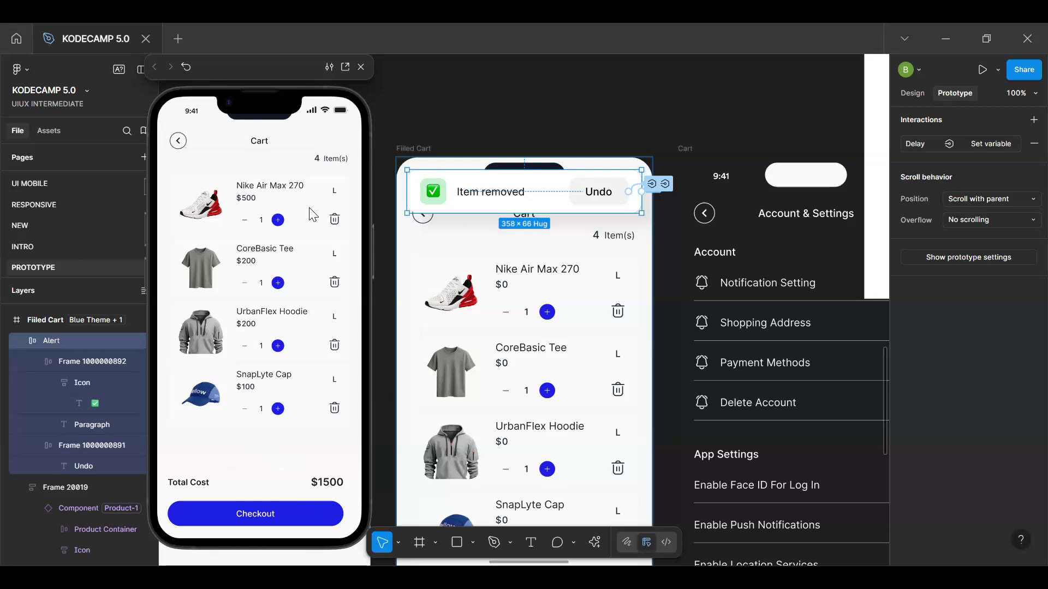
# Remove the ProductTotalPrice action from the Undo button's tap interaction and test deleting and restoring the Nike Air Max 270
pyautogui.click(651, 184)
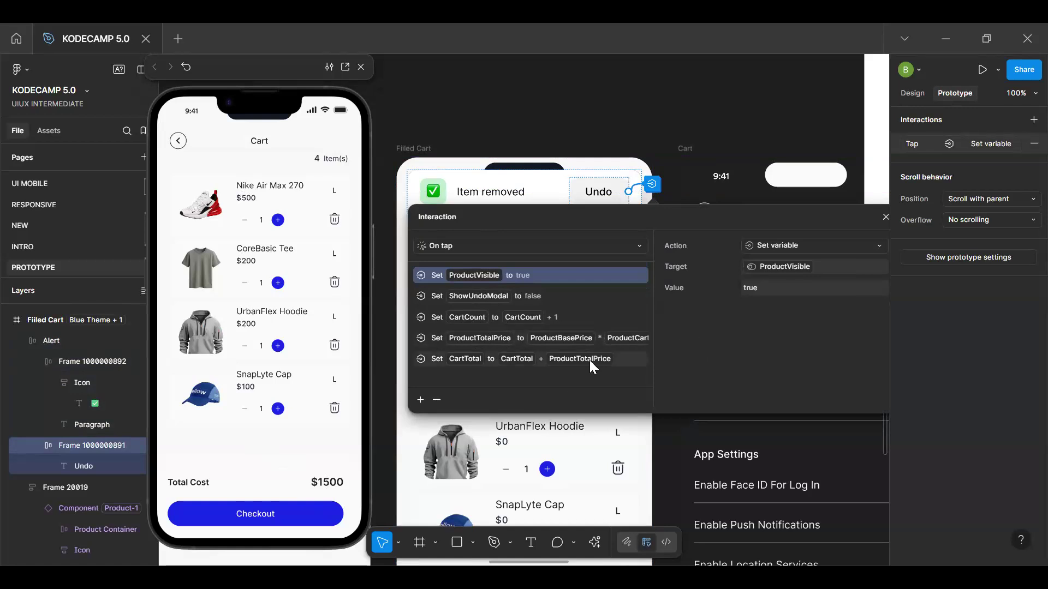
pyautogui.click(571, 336)
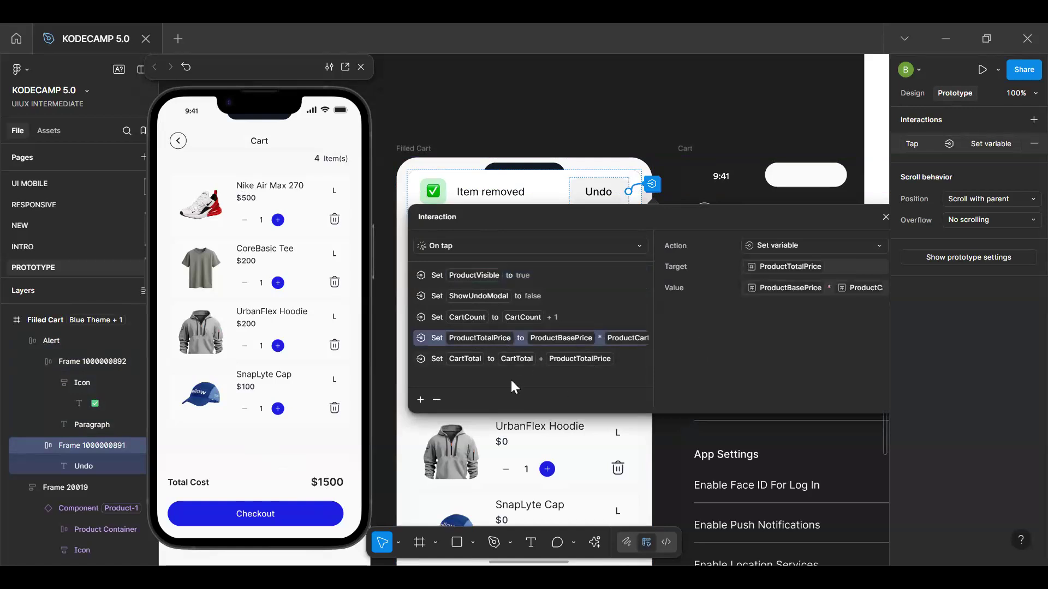
pyautogui.click(438, 400)
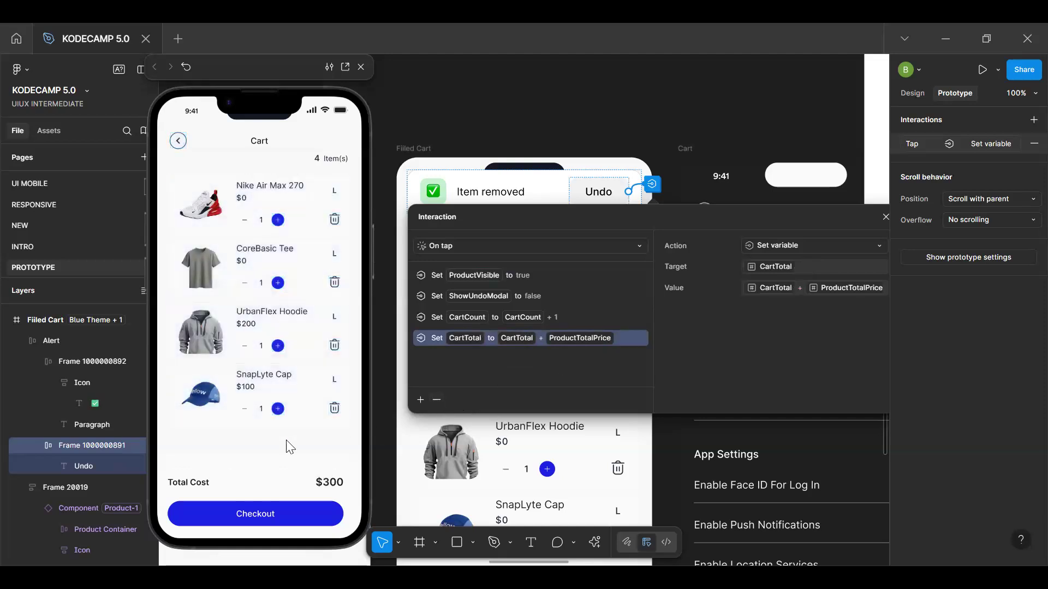
pyautogui.click(333, 221)
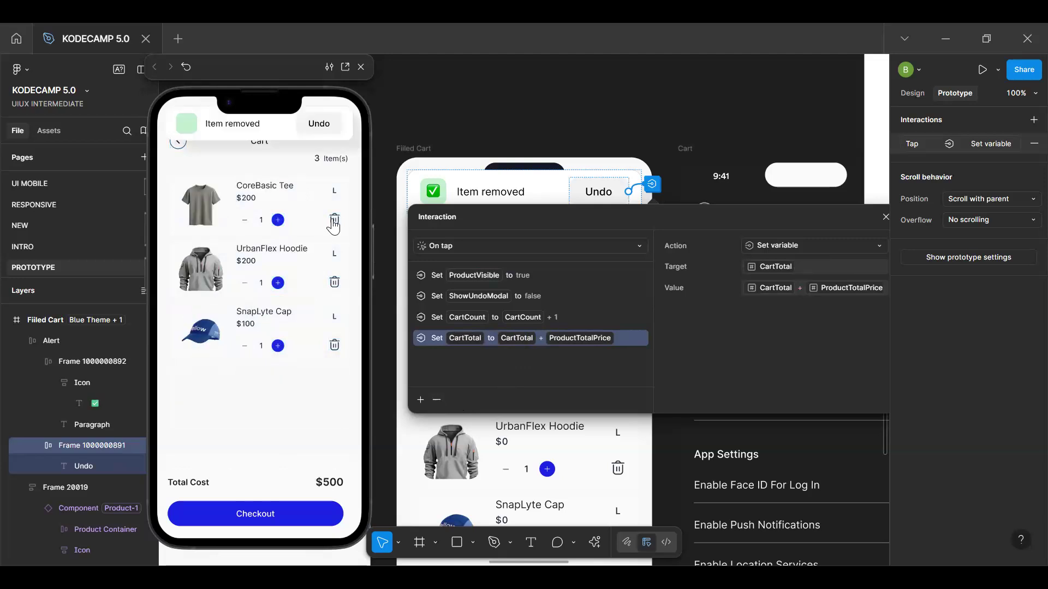
pyautogui.click(326, 125)
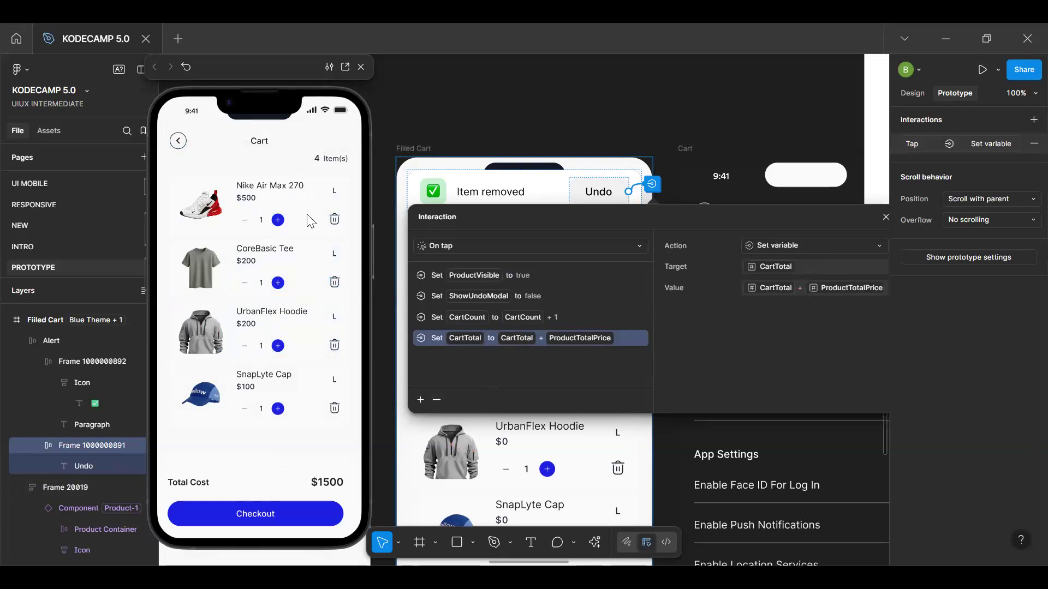
# Remove the CartTotal action from the Undo button's tap interaction and retest deleting and restoring the Nike Air Max 270
pyautogui.click(437, 400)
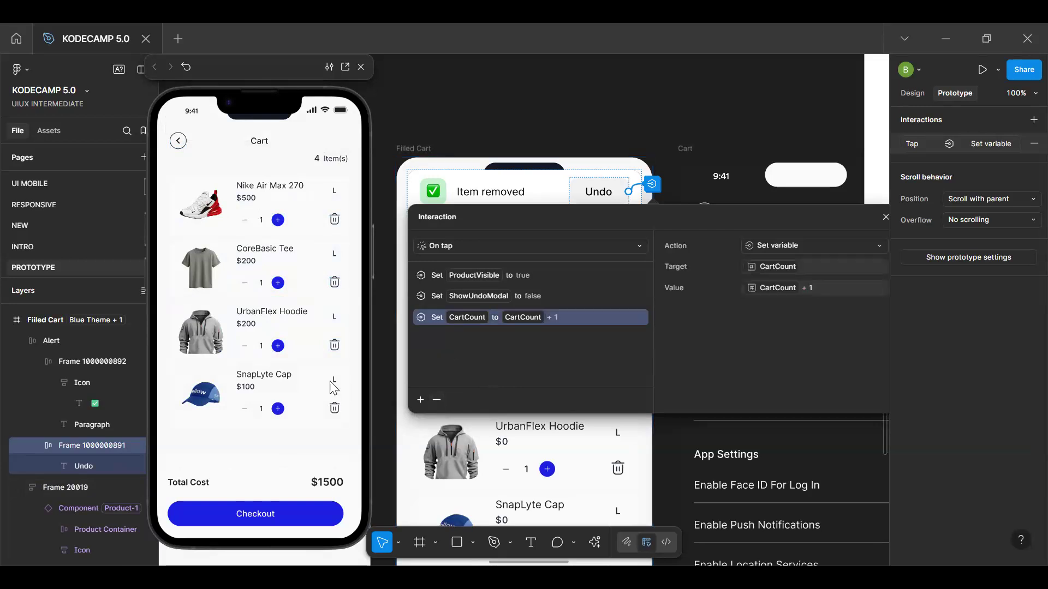
pyautogui.click(250, 442)
pyautogui.press('r')
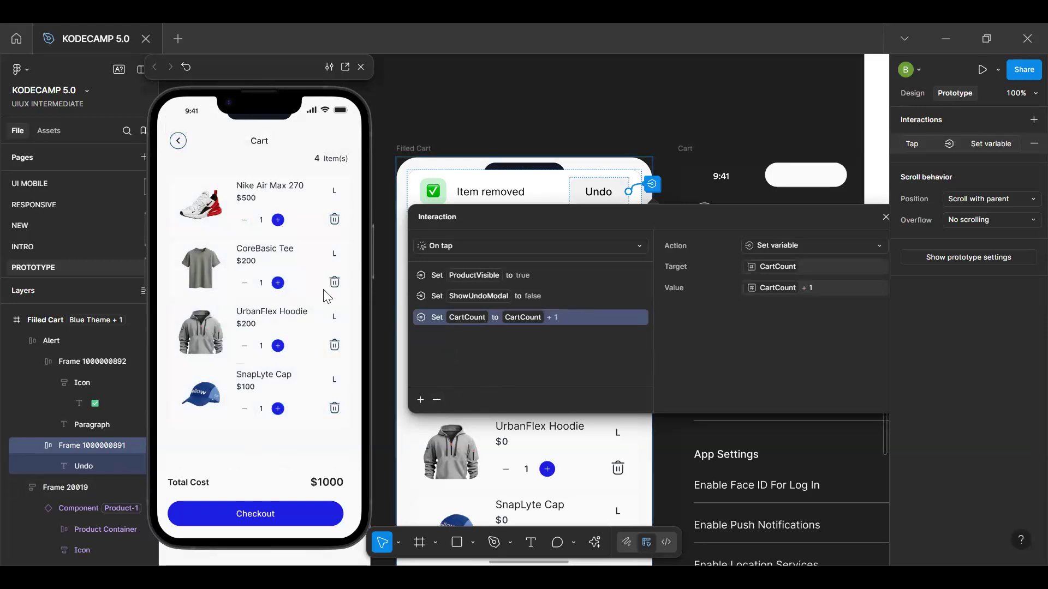
pyautogui.click(334, 221)
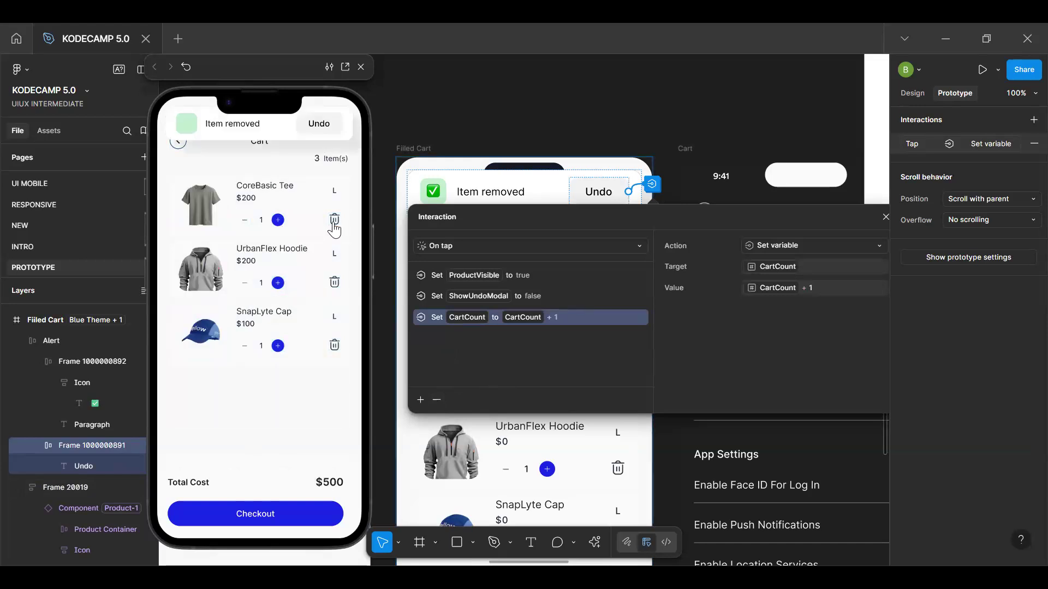
pyautogui.click(321, 119)
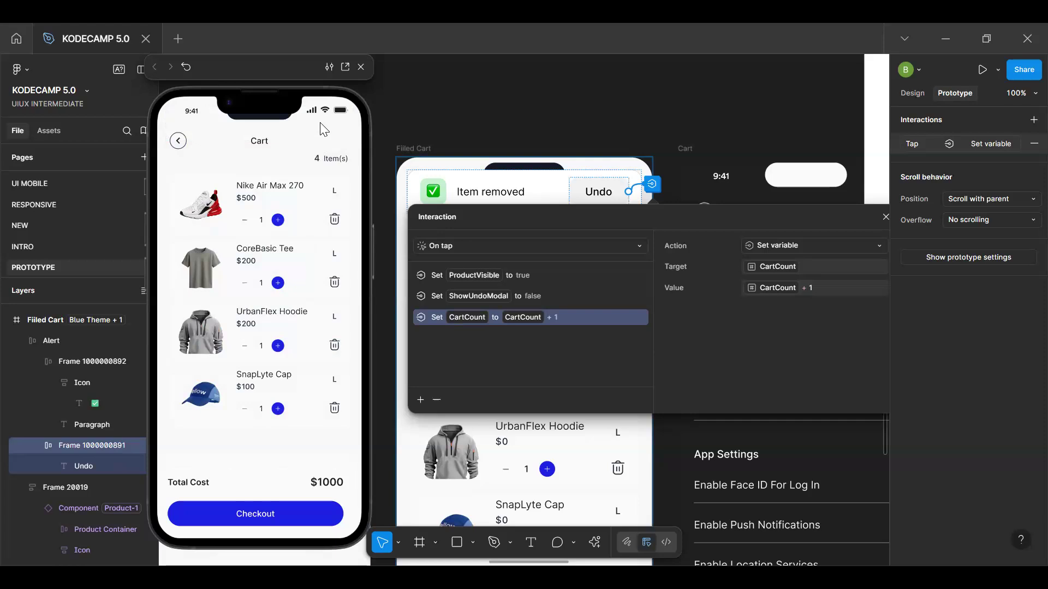
# Delete the CoreBasic Tee and the Nike Air Max 270 in the preview and undo the last removal
pyautogui.click(335, 284)
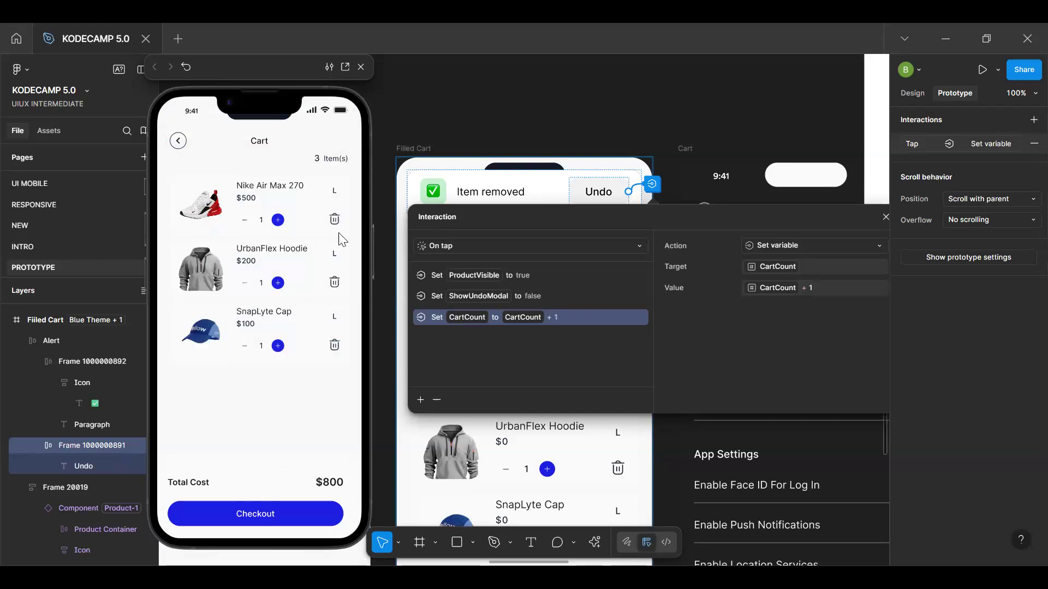
pyautogui.click(335, 219)
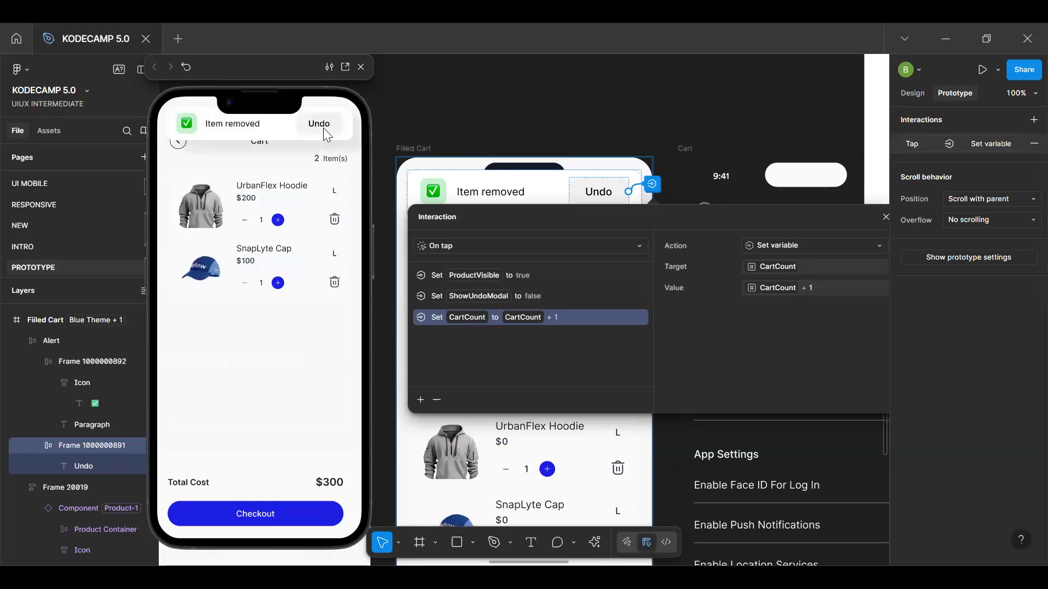
pyautogui.click(327, 133)
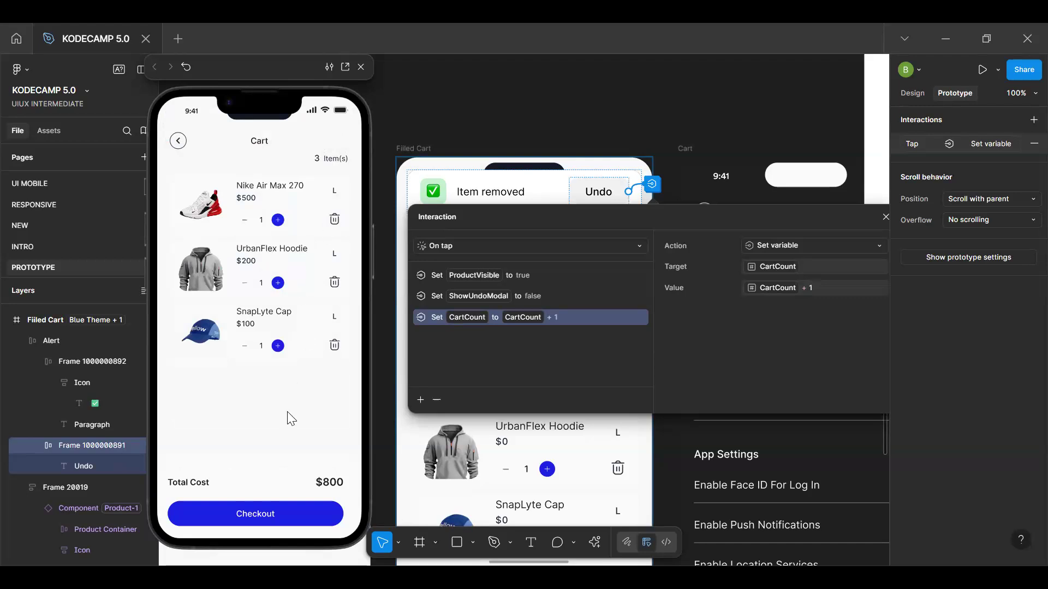
# Empty the previewed cart of the UrbanFlex Hoodie, SnapLyte Cap and Nike Air Max 270, and test Undo on the empty cart
pyautogui.click(334, 285)
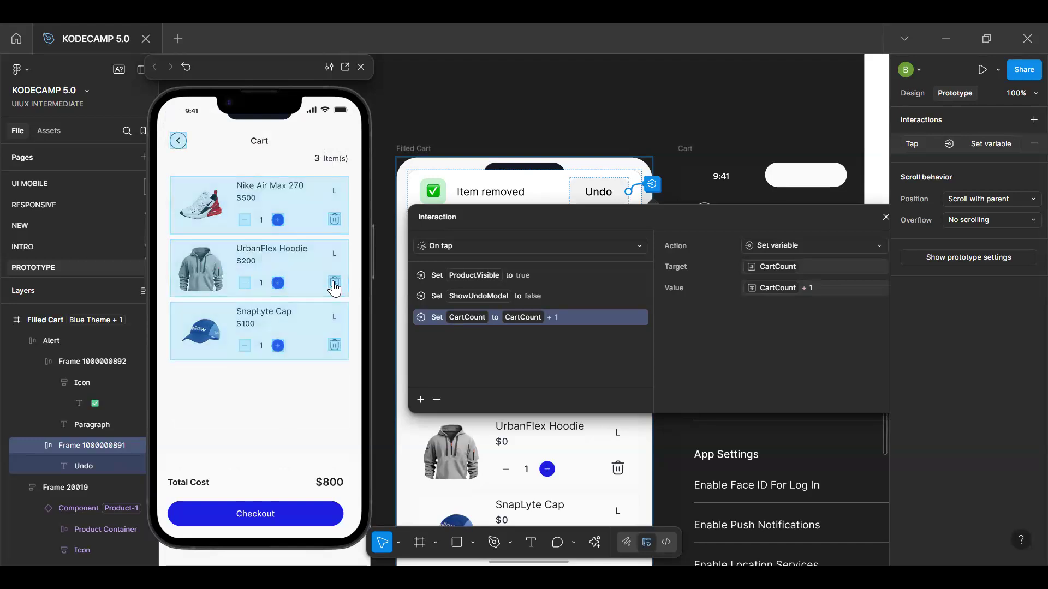
pyautogui.click(334, 287)
pyautogui.click(334, 283)
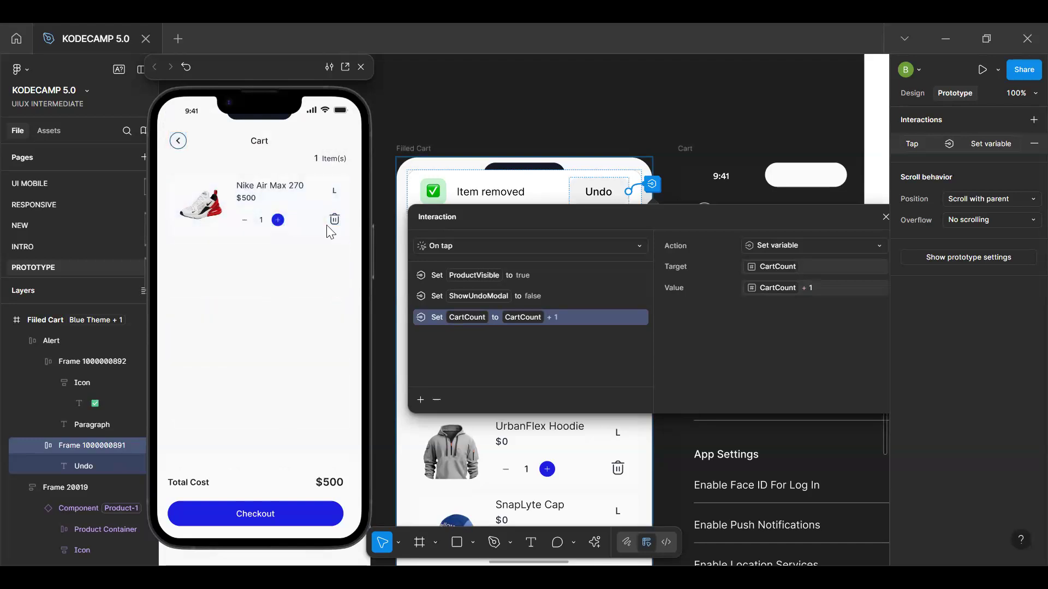
pyautogui.click(334, 220)
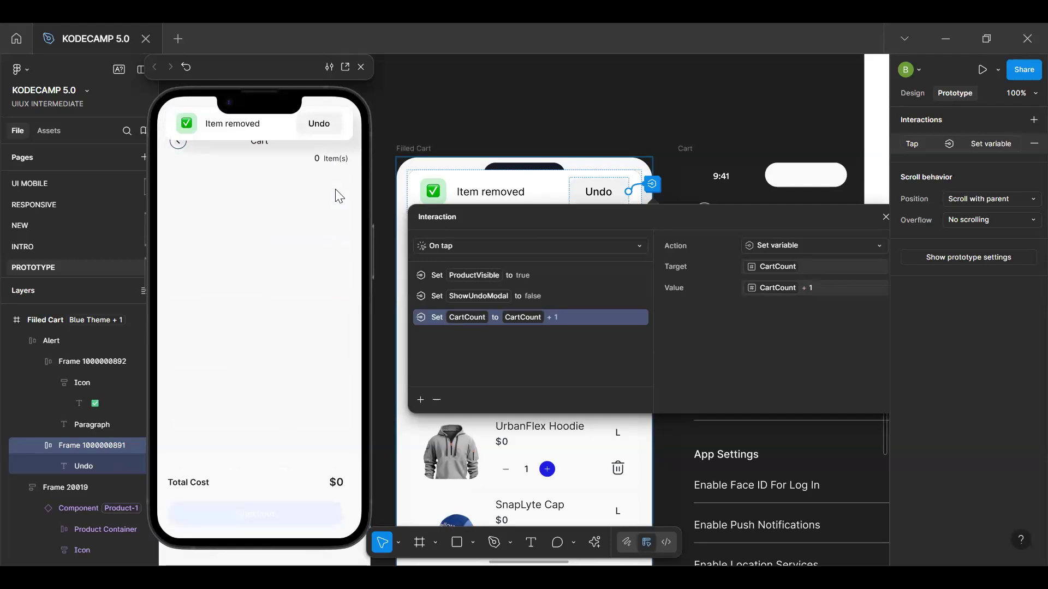
pyautogui.click(327, 128)
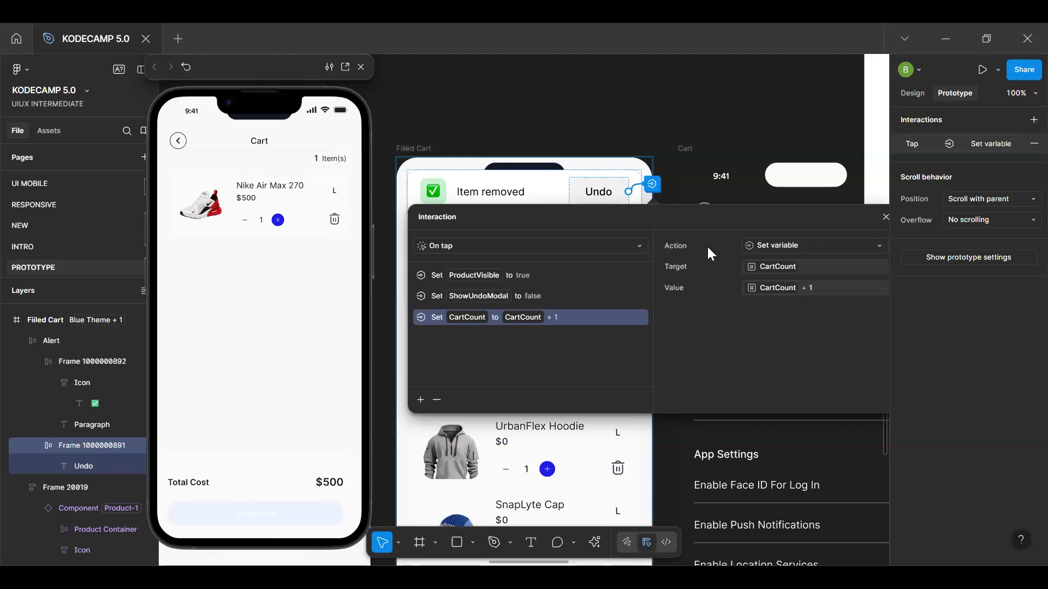
# Add a new tap interaction to the Checkout button in the filled cart frame
pyautogui.click(885, 218)
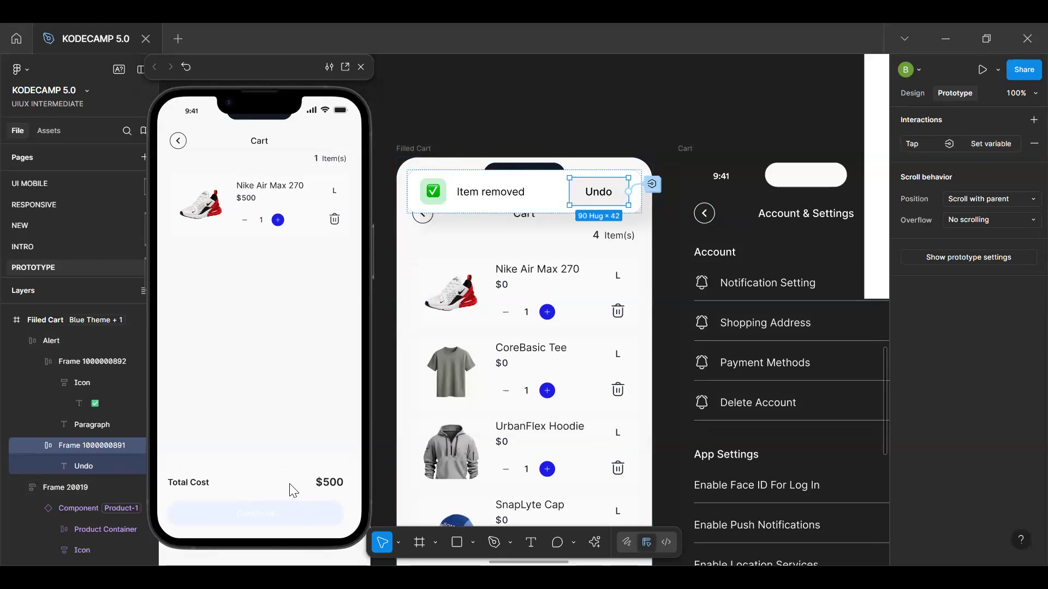
pyautogui.scroll(-3, 468, 393)
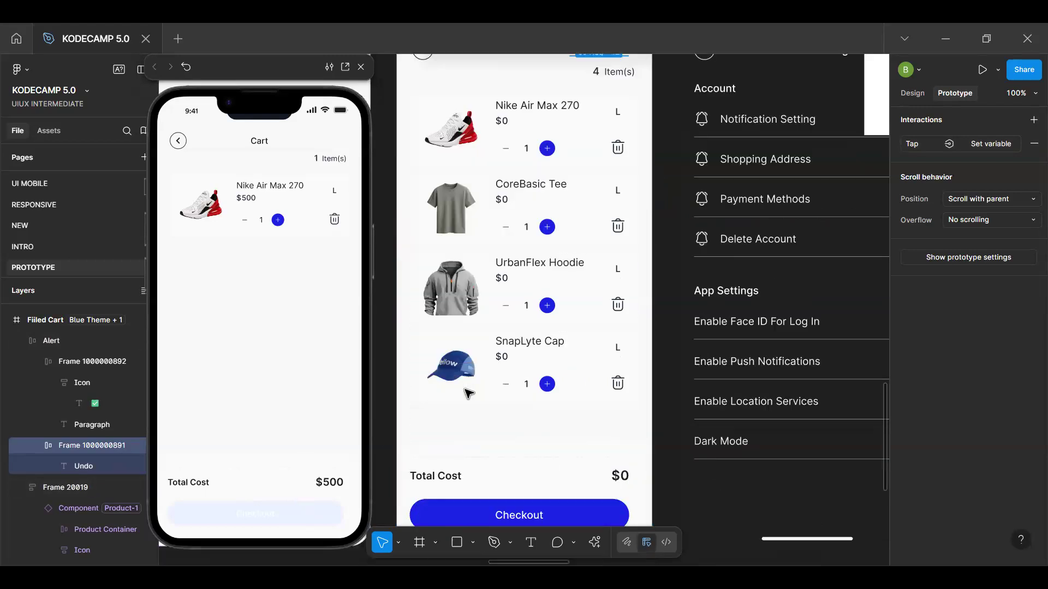
pyautogui.scroll(-2, 466, 392)
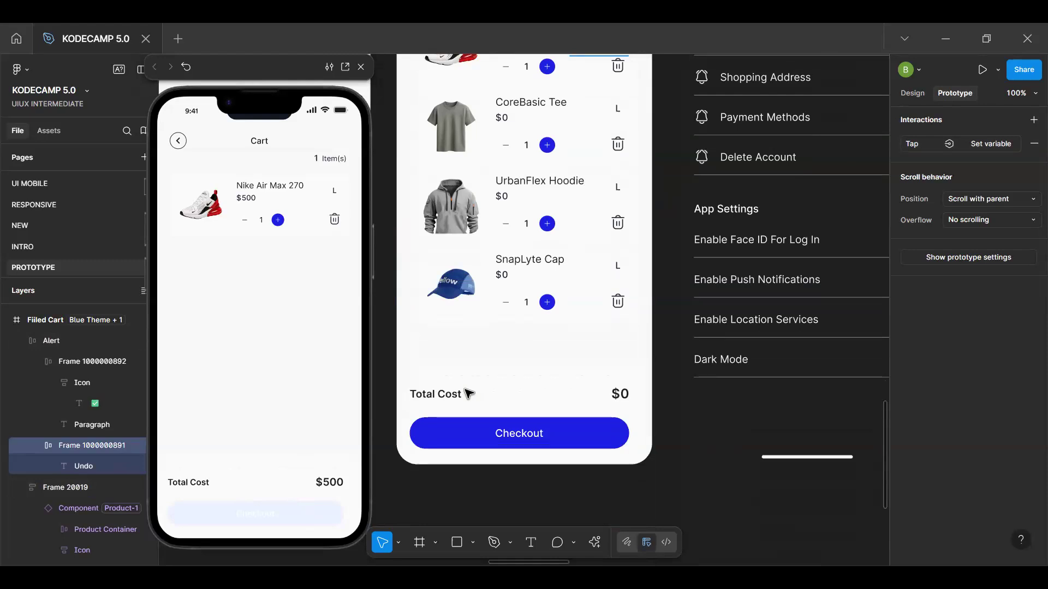
pyautogui.doubleClick(512, 438)
pyautogui.doubleClick(518, 438)
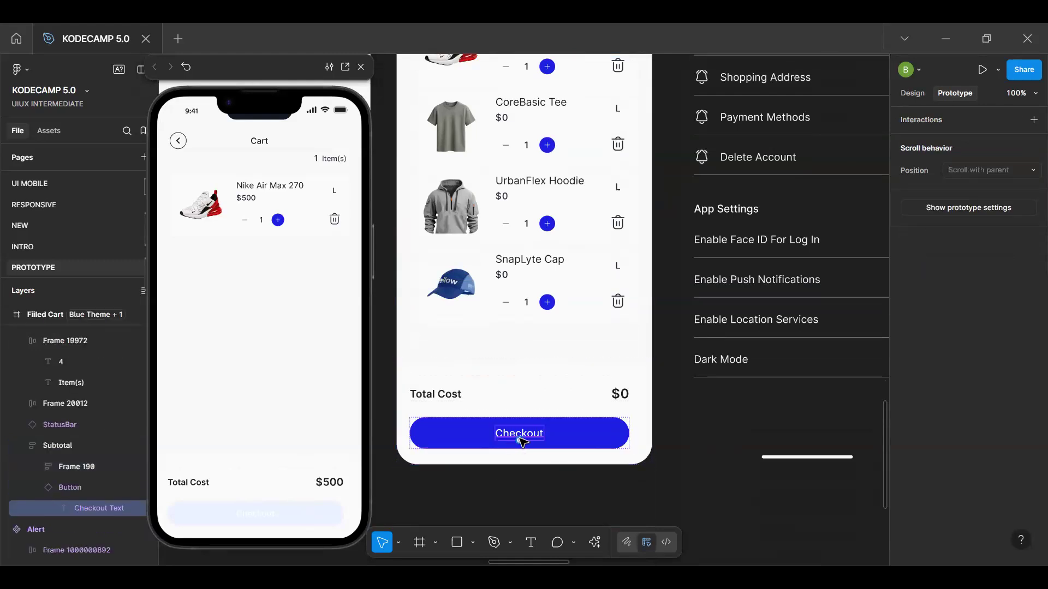
pyautogui.press('Escape')
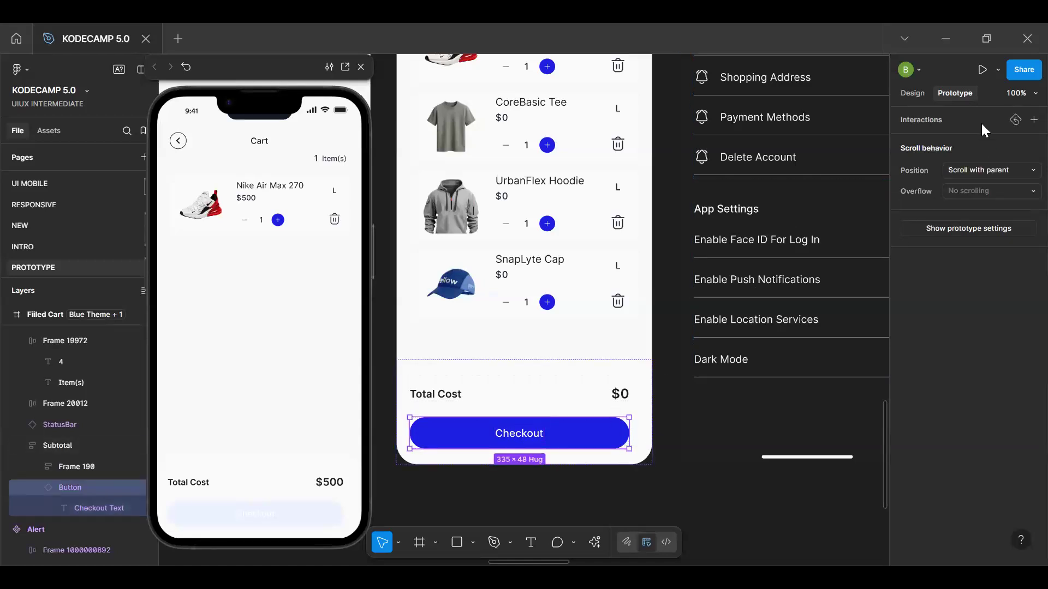
pyautogui.click(1033, 120)
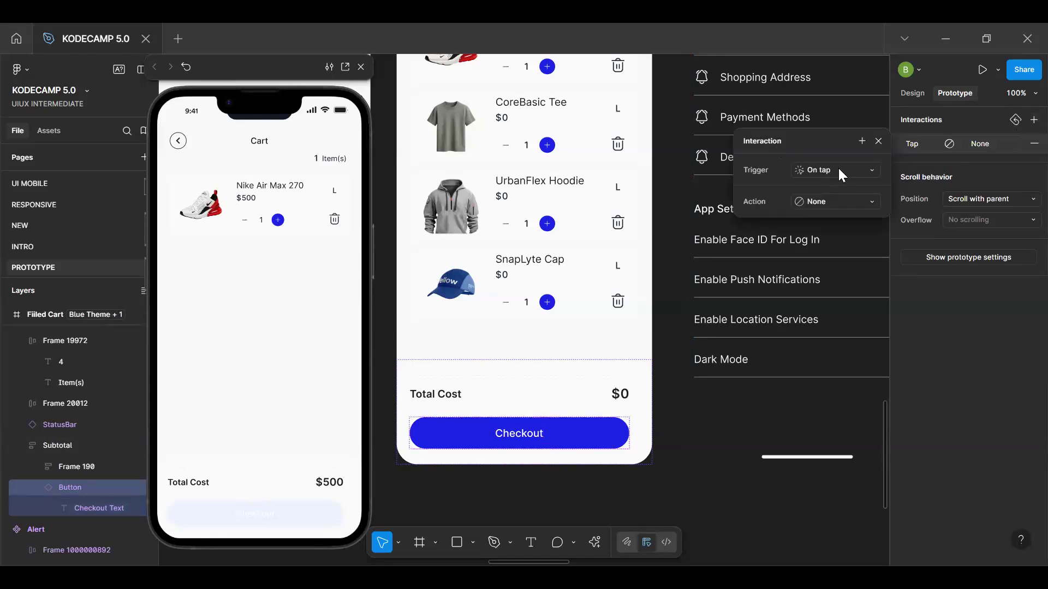
# Change the Checkout interaction's trigger to After delay, 800ms, and its action to Conditional
pyautogui.click(839, 170)
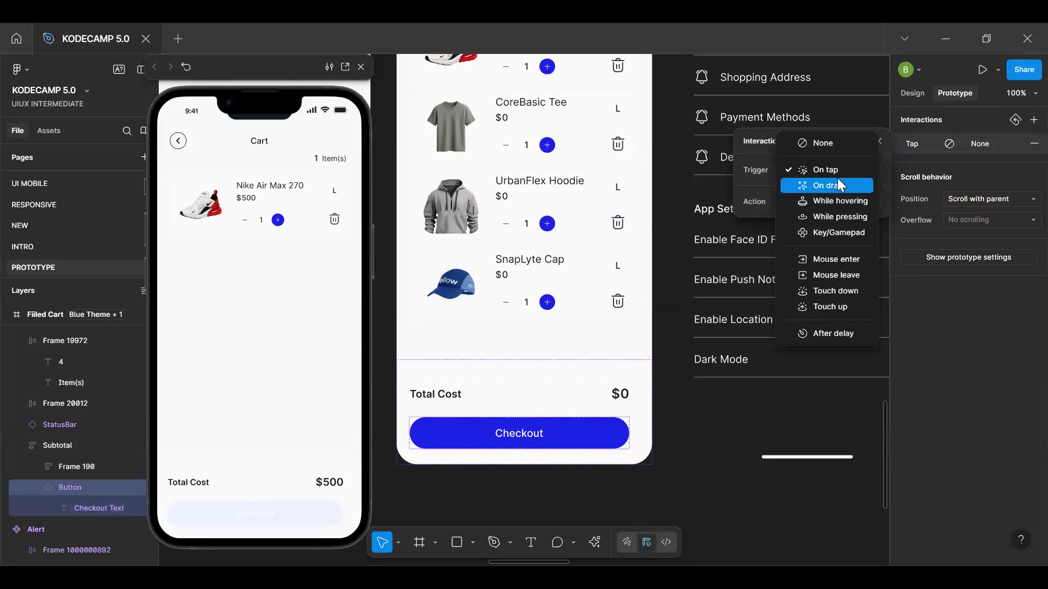
pyautogui.click(837, 170)
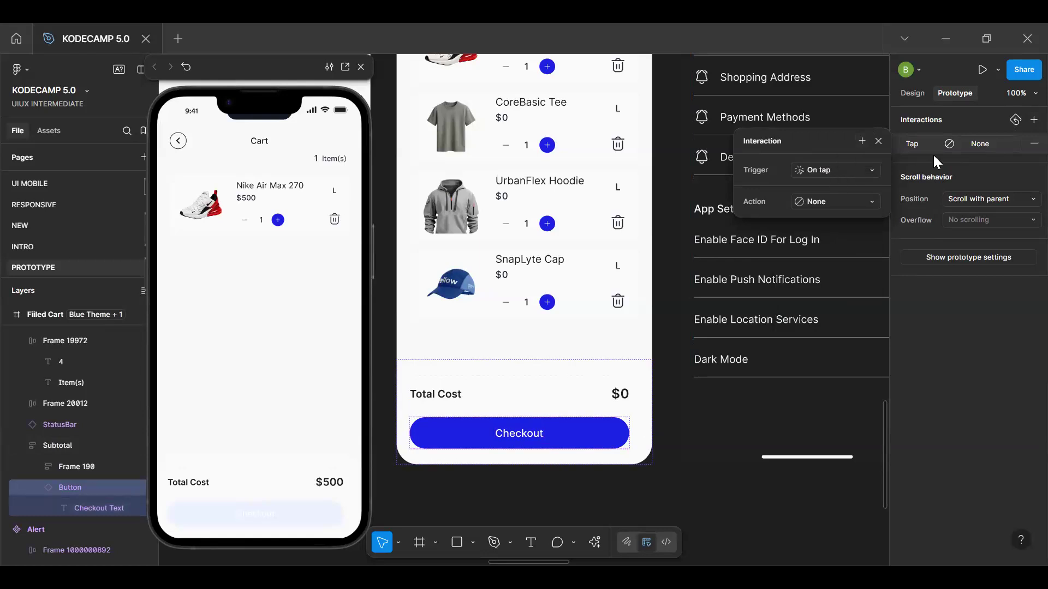
pyautogui.click(809, 173)
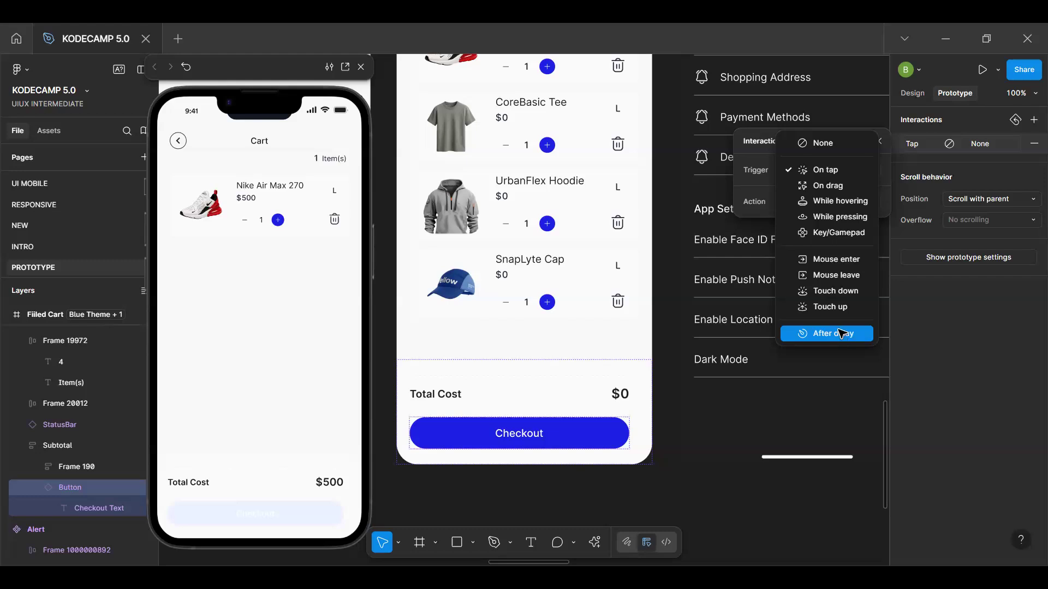
pyautogui.click(839, 332)
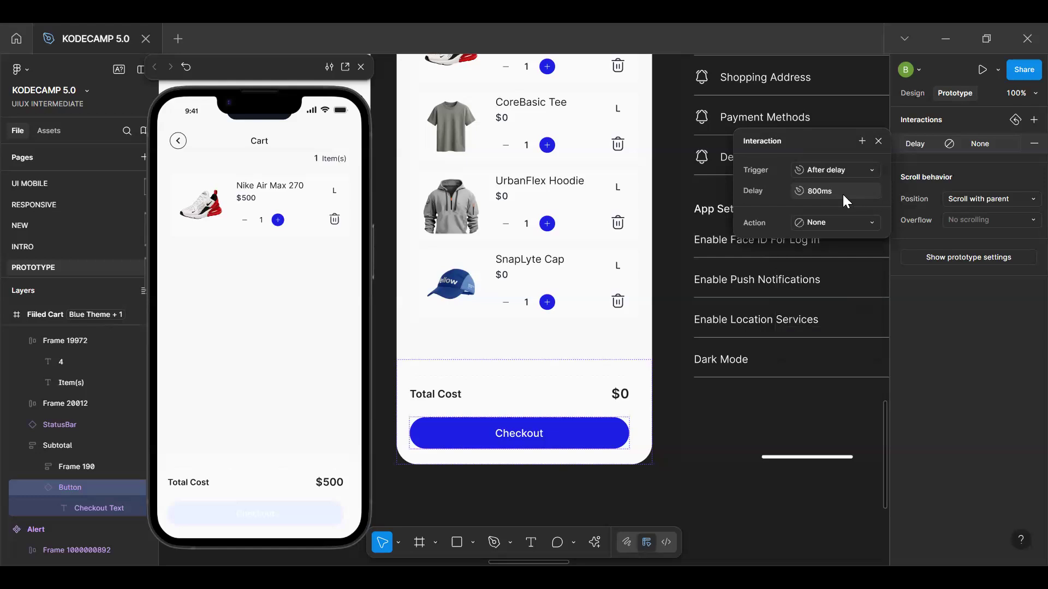
pyautogui.click(853, 224)
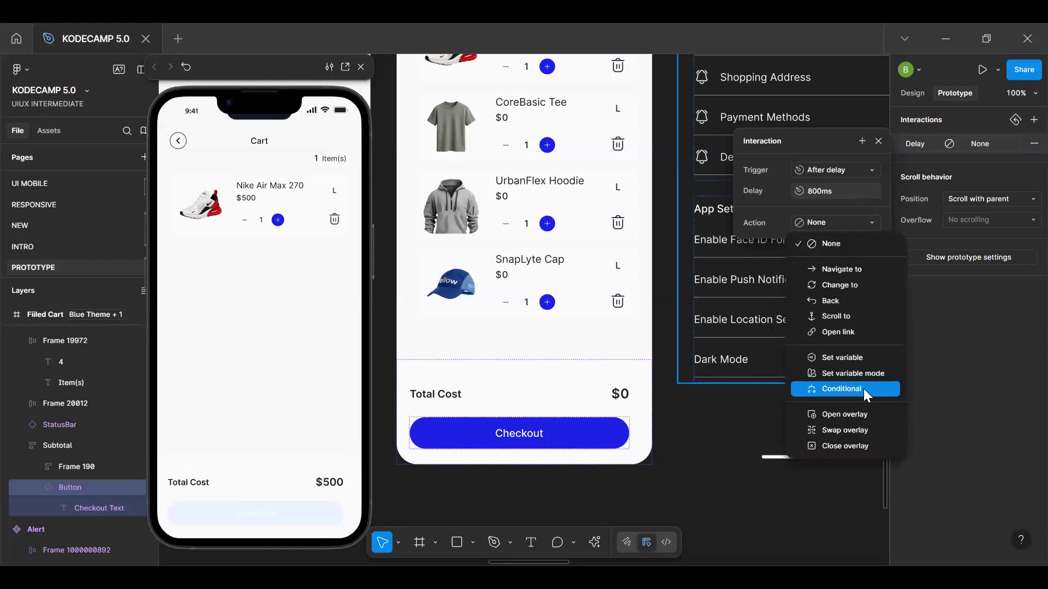
pyautogui.click(863, 388)
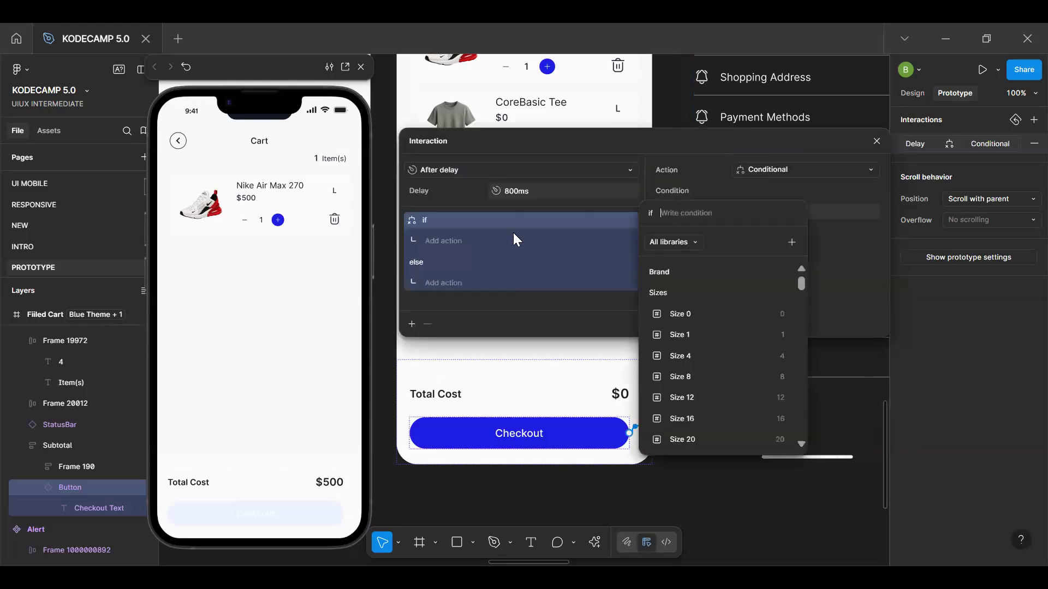
# Try CartCount with an equals operator as the Checkout button's condition and clear the expression
pyautogui.click(456, 219)
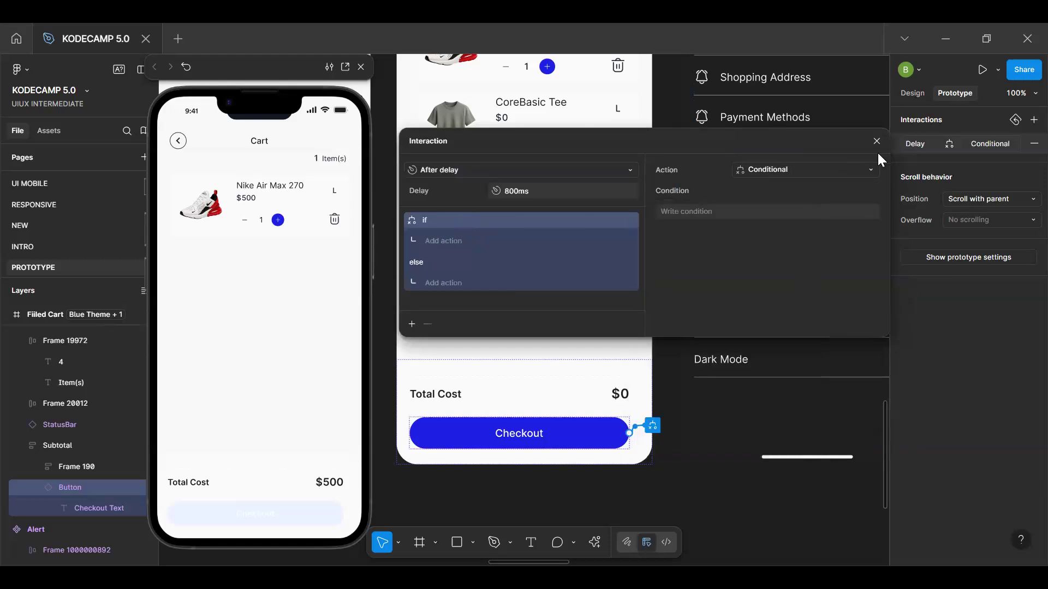
pyautogui.click(692, 207)
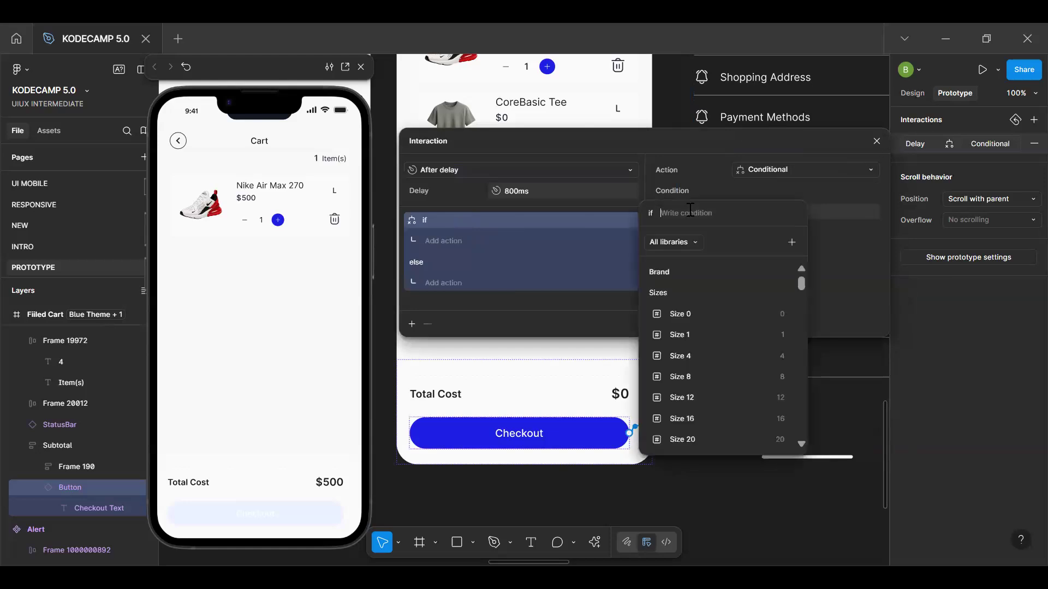
pyautogui.write('co')
pyautogui.press('BackSpace')
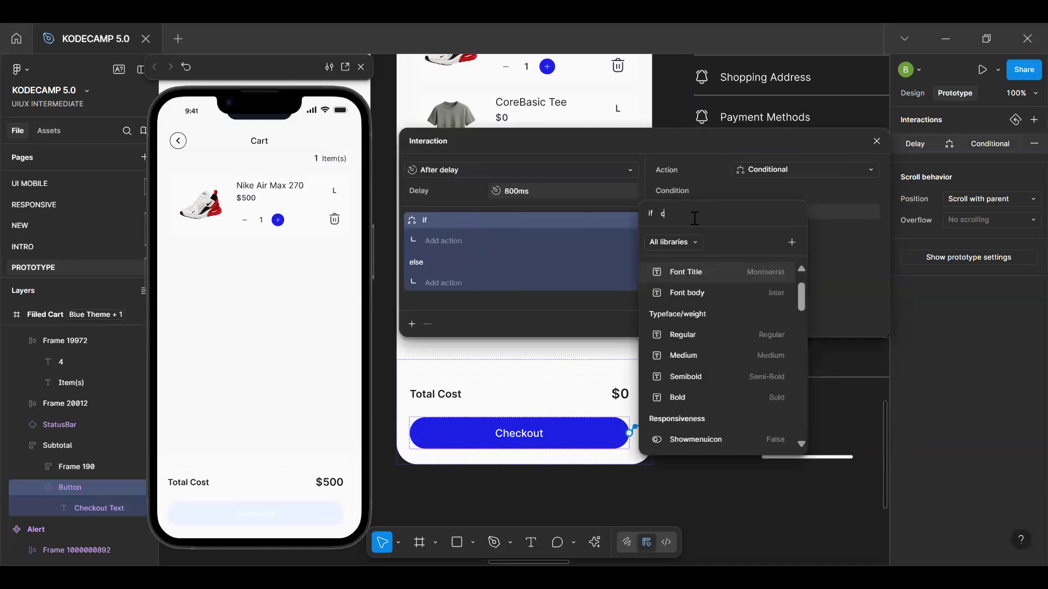
pyautogui.write('art')
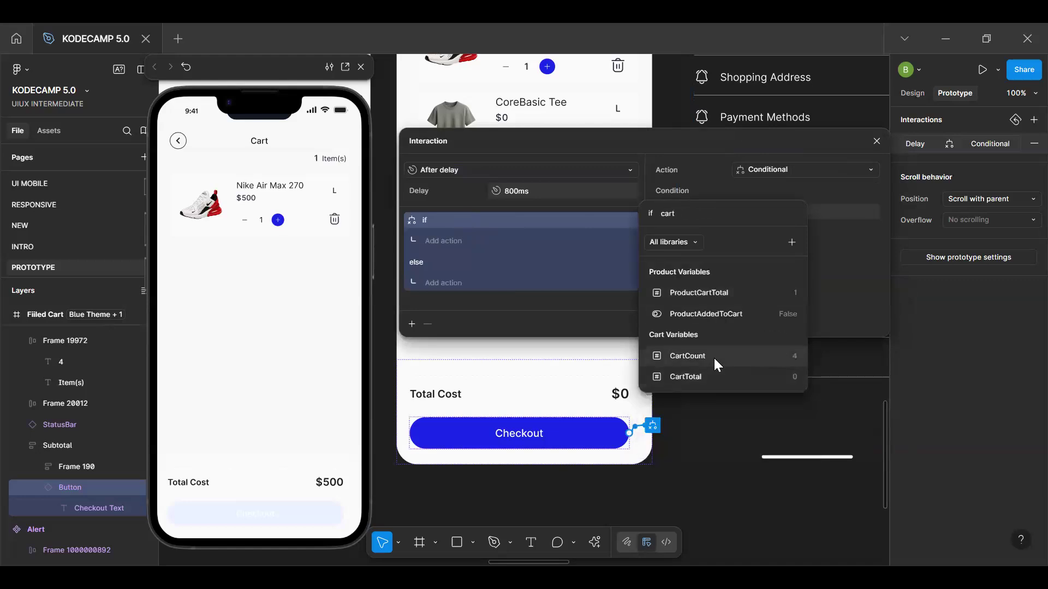
pyautogui.click(714, 358)
pyautogui.write('=')
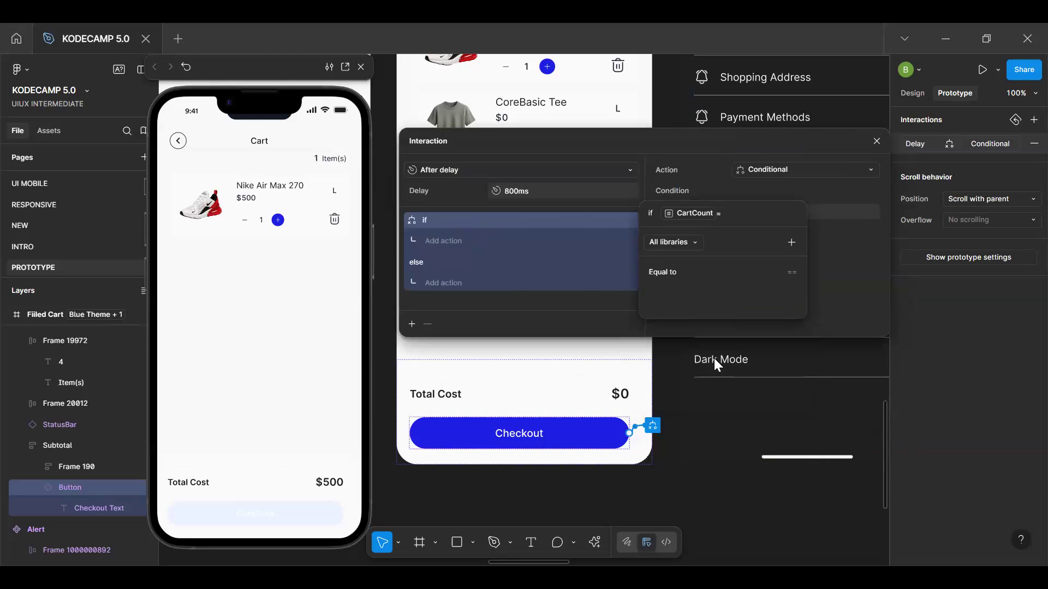
pyautogui.press('BackSpace')
pyautogui.press('BackSpace')
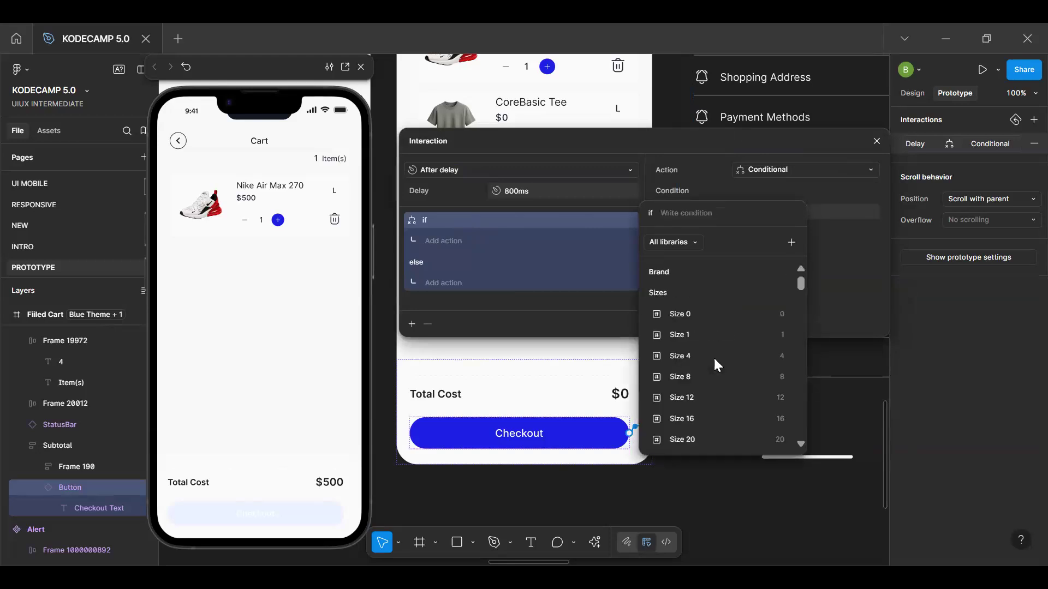
# Try ShowUndoModal and CartCount as the Checkout button's condition, and close the interaction with the condition empty
pyautogui.write('und')
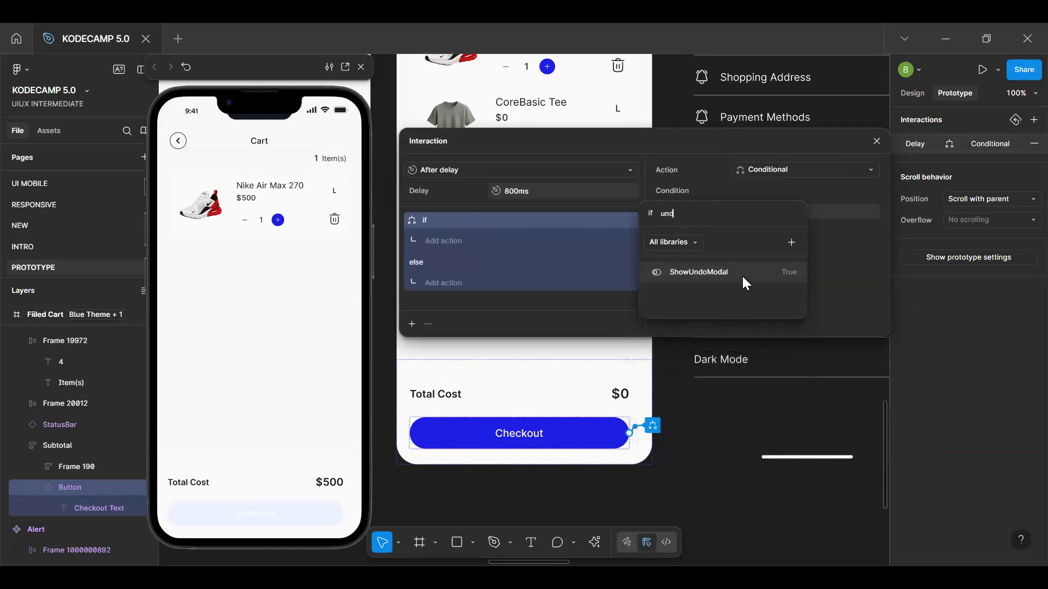
pyautogui.click(743, 276)
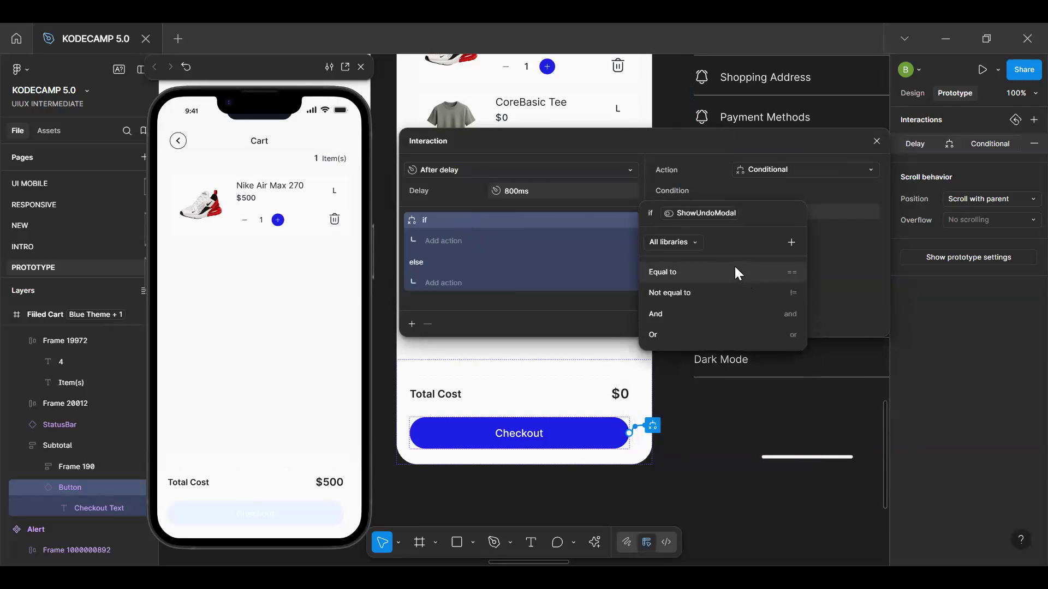
pyautogui.press('BackSpace')
pyautogui.write('car')
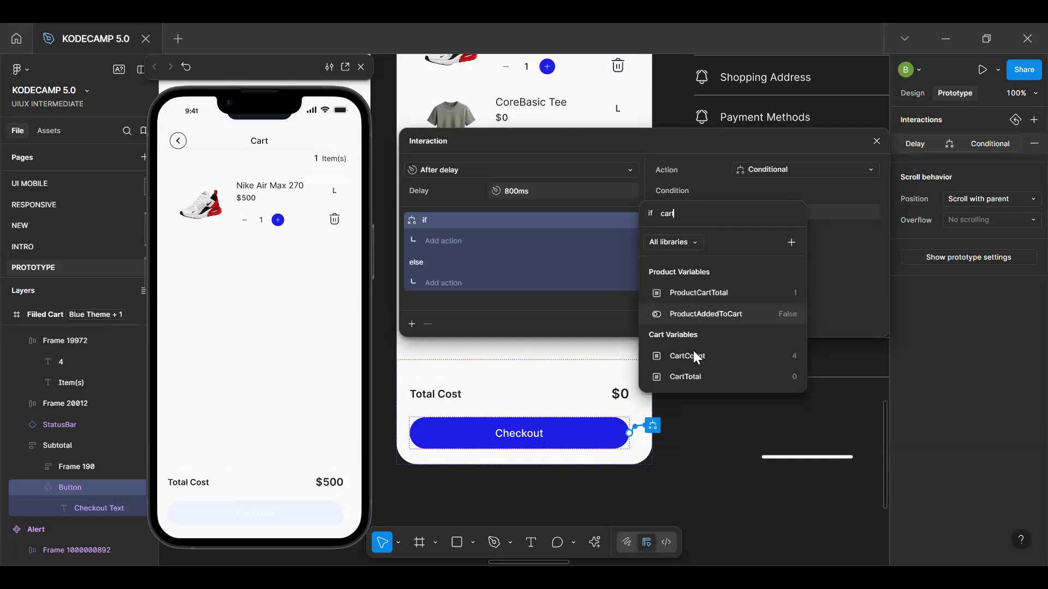
pyautogui.click(693, 350)
pyautogui.press('BackSpace')
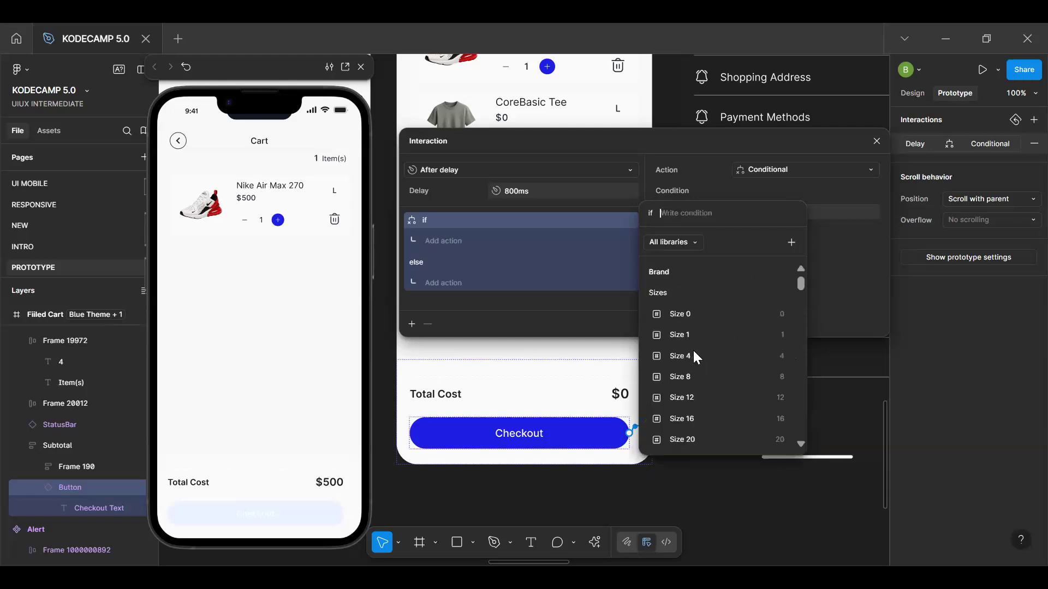
pyautogui.click(875, 142)
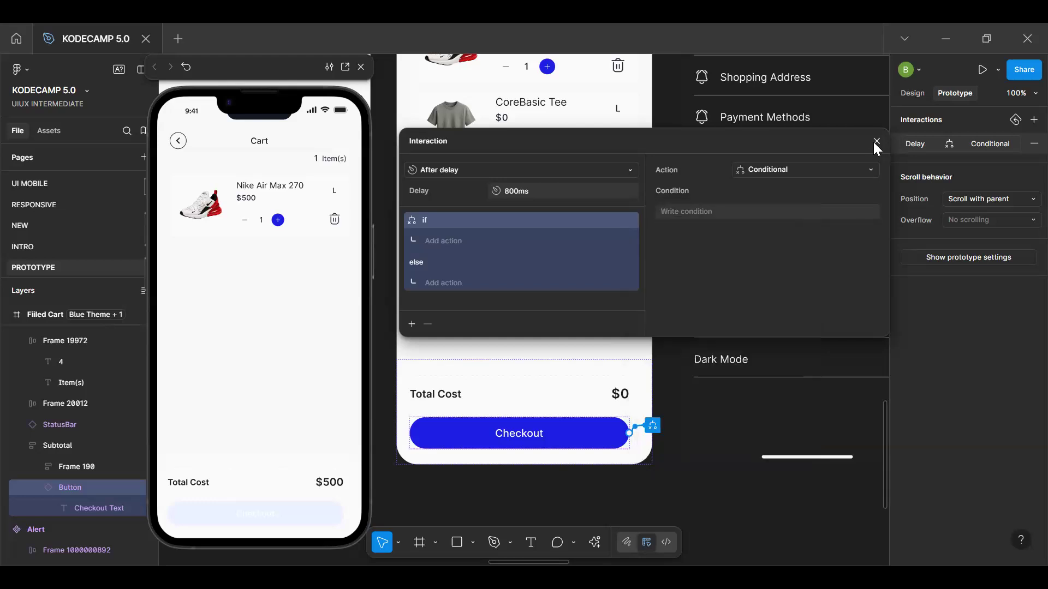
pyautogui.click(876, 142)
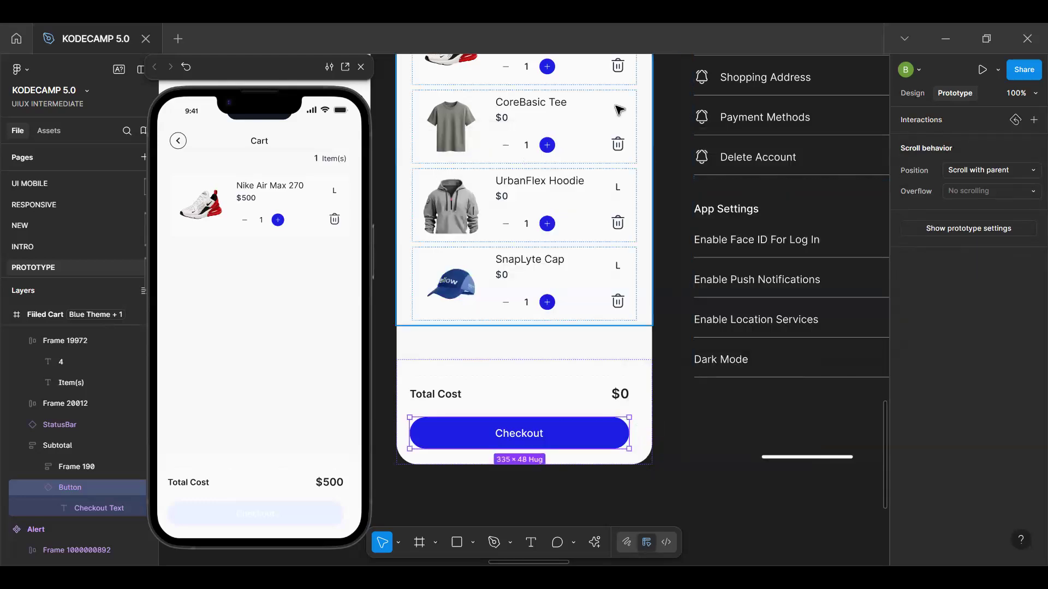
# Open the tap interaction of the Undo button in the Item removed alert
pyautogui.scroll(5, 600, 229)
pyautogui.click(604, 238)
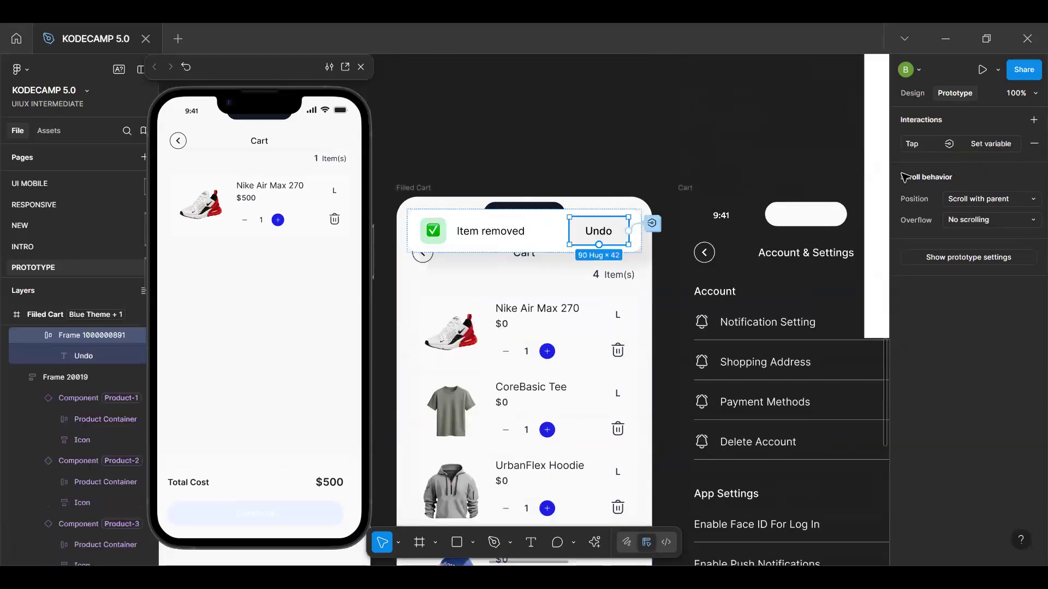
pyautogui.click(652, 225)
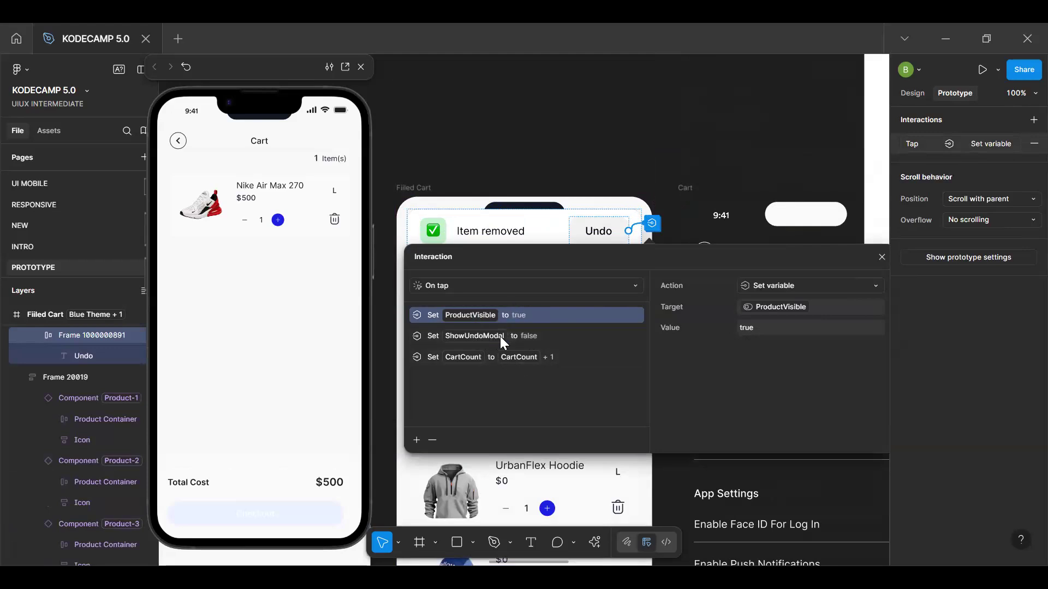
pyautogui.click(416, 439)
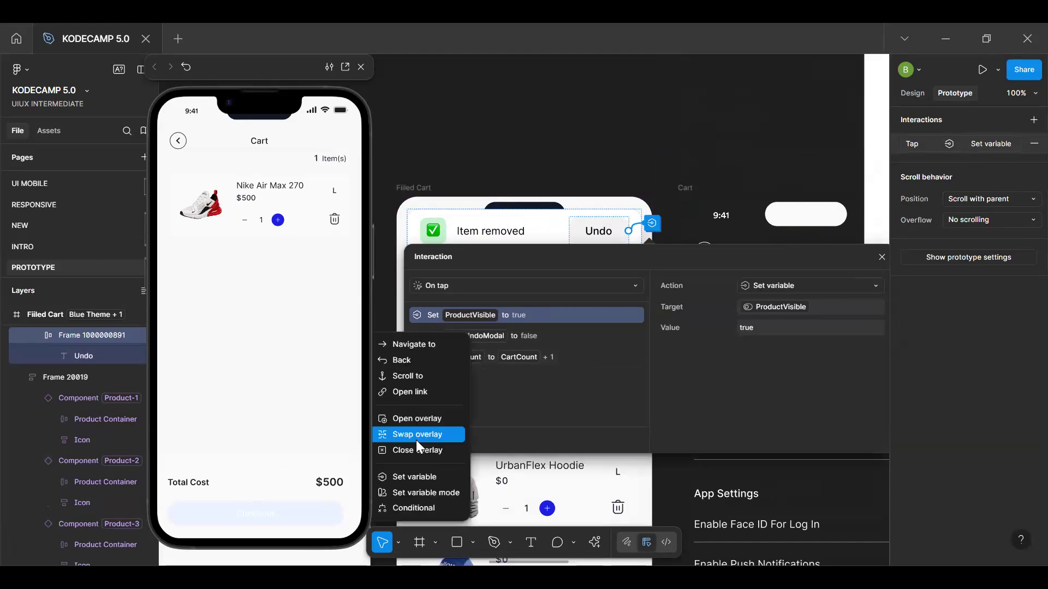
pyautogui.click(414, 476)
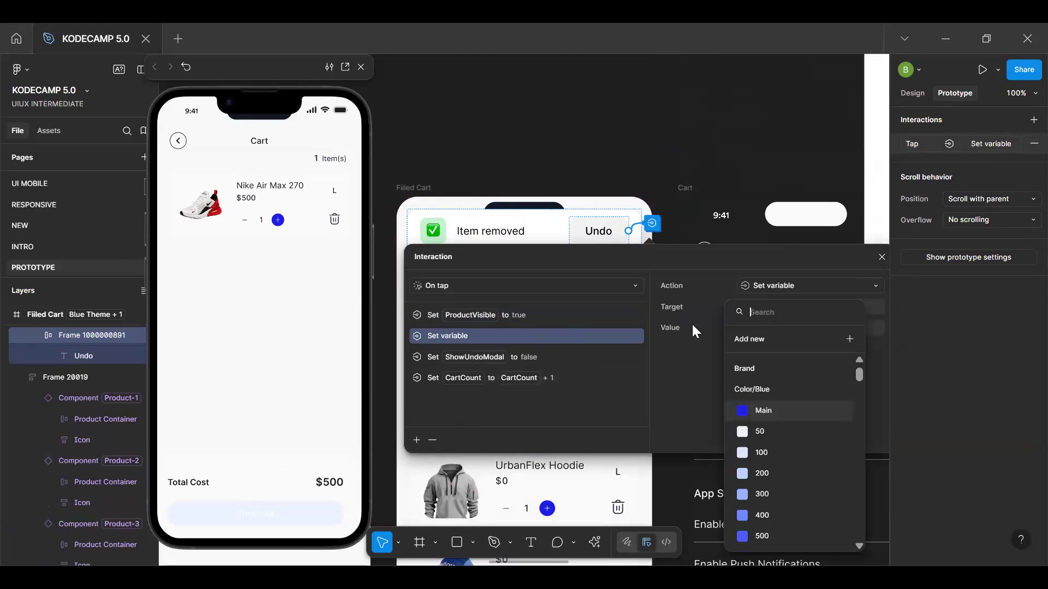
pyautogui.click(432, 440)
pyautogui.click(432, 440)
# Add a Conditional action after the ShowUndoModal action in the Undo button's tap interaction
pyautogui.click(416, 440)
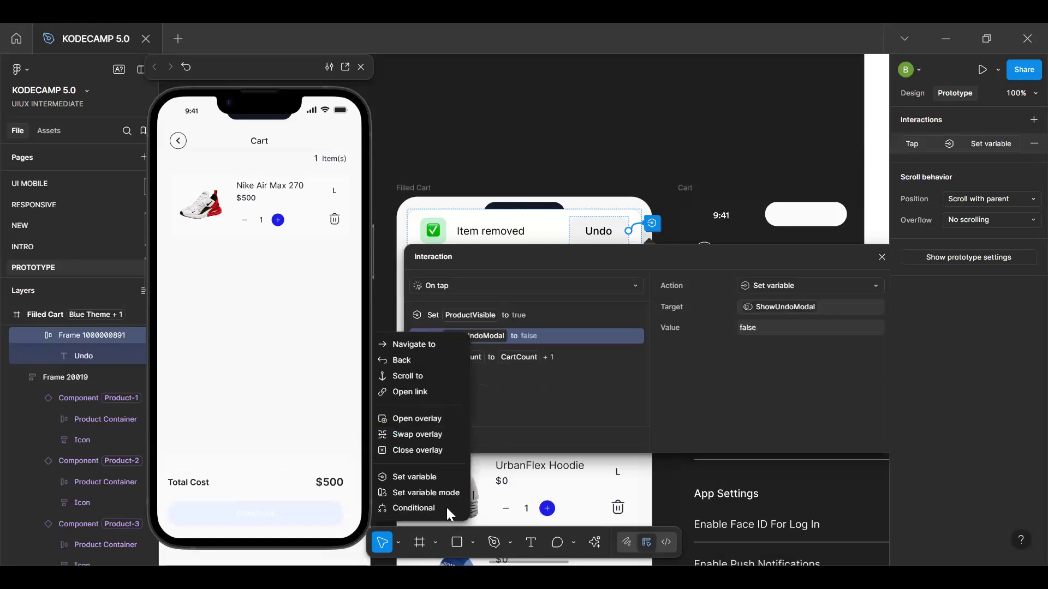
pyautogui.click(418, 507)
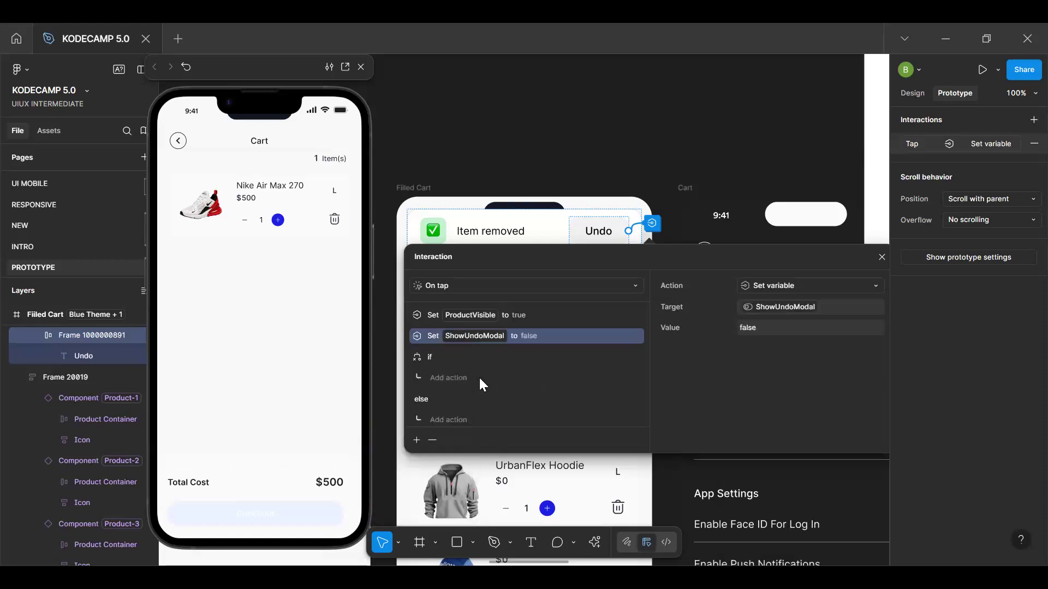
pyautogui.click(479, 376)
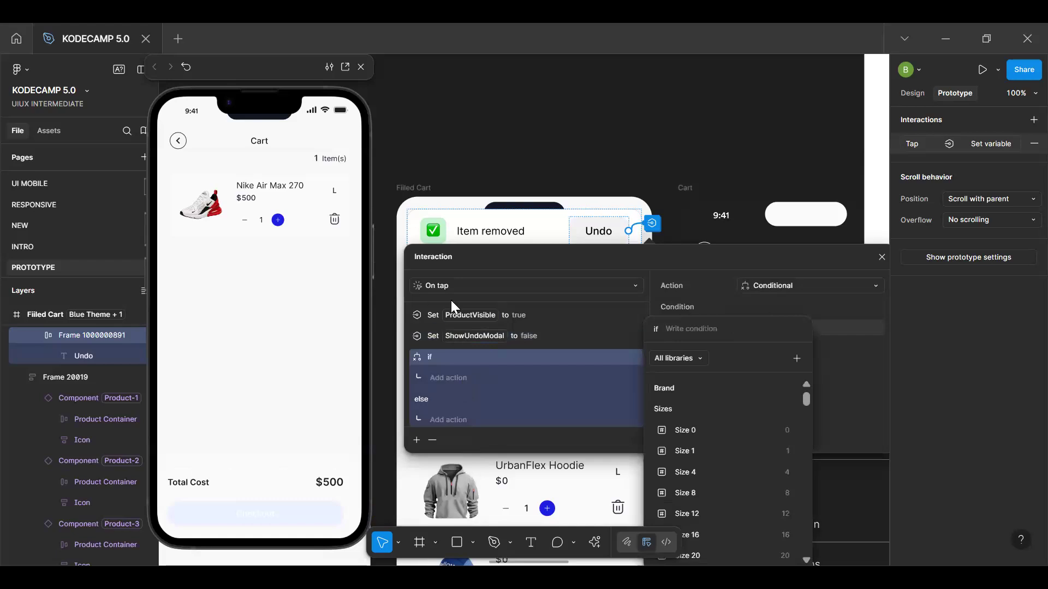
# Close the empty condition editor and reopen the tap interaction of the Undo button in the Item removed alert
pyautogui.press('Escape')
pyautogui.press('Escape')
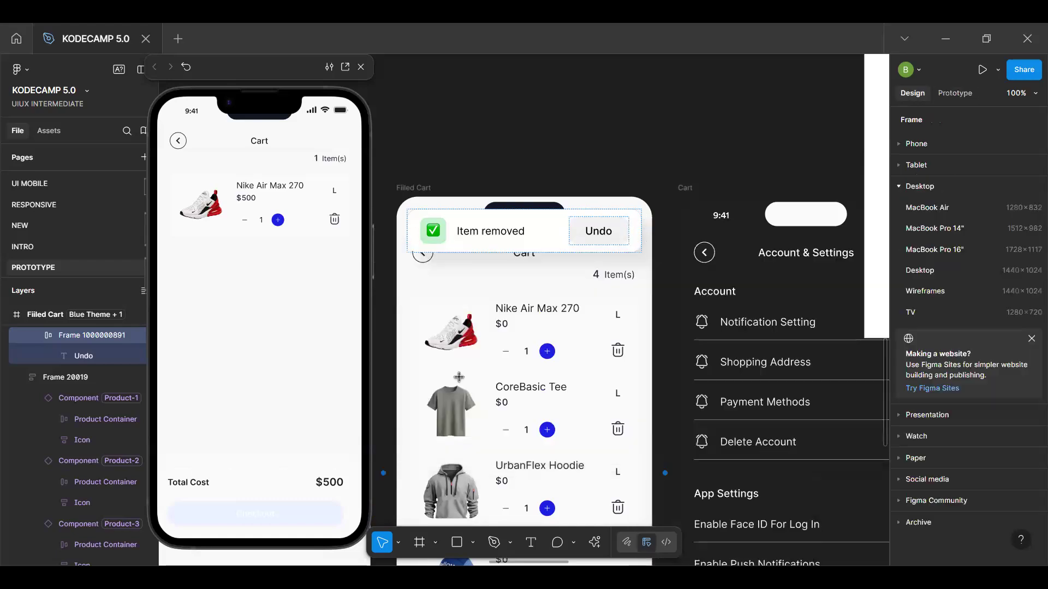
pyautogui.press('t')
pyautogui.press('v')
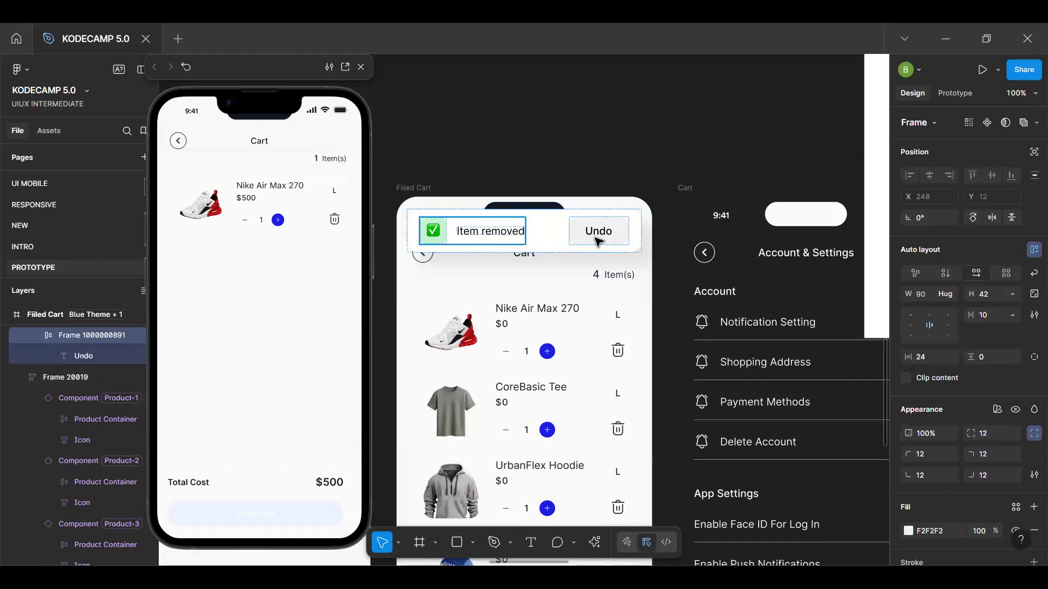
pyautogui.hotkey('shift', 'e')
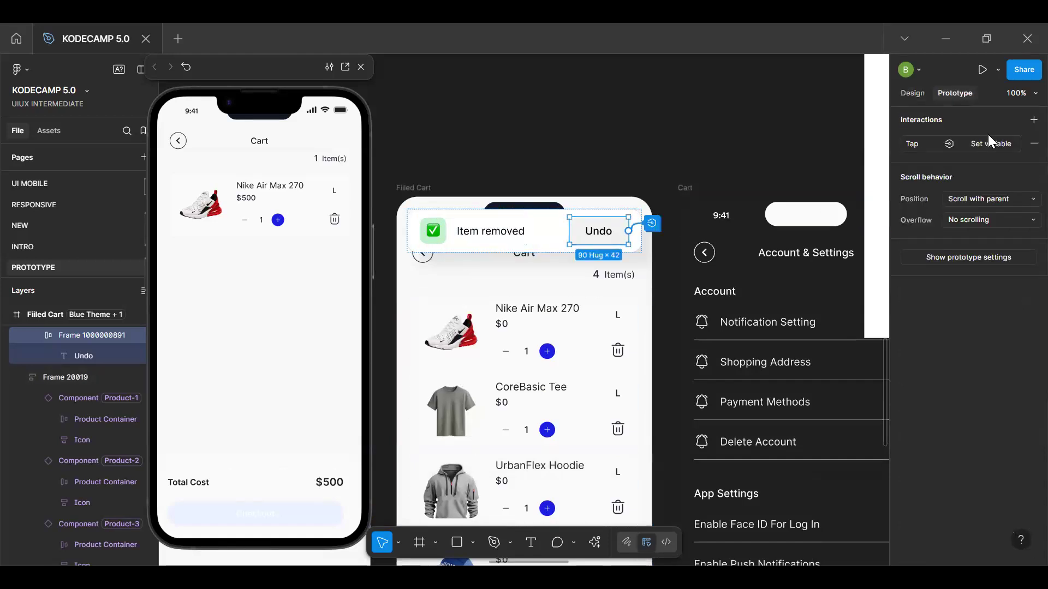
pyautogui.click(984, 140)
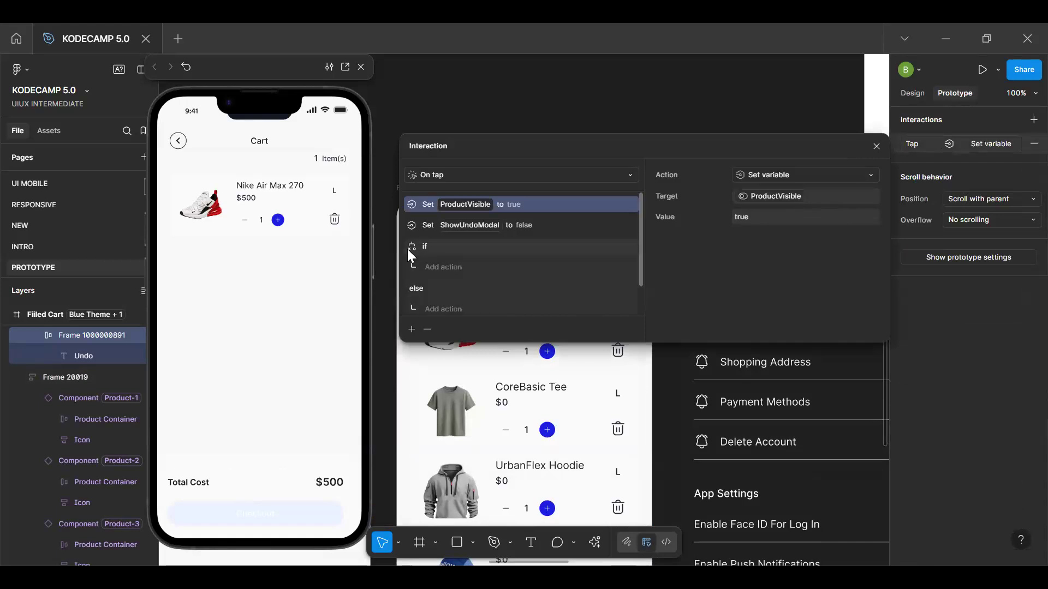
# Add a Set variable action to the conditional's if branch that sets CartCount to 1
pyautogui.click(443, 268)
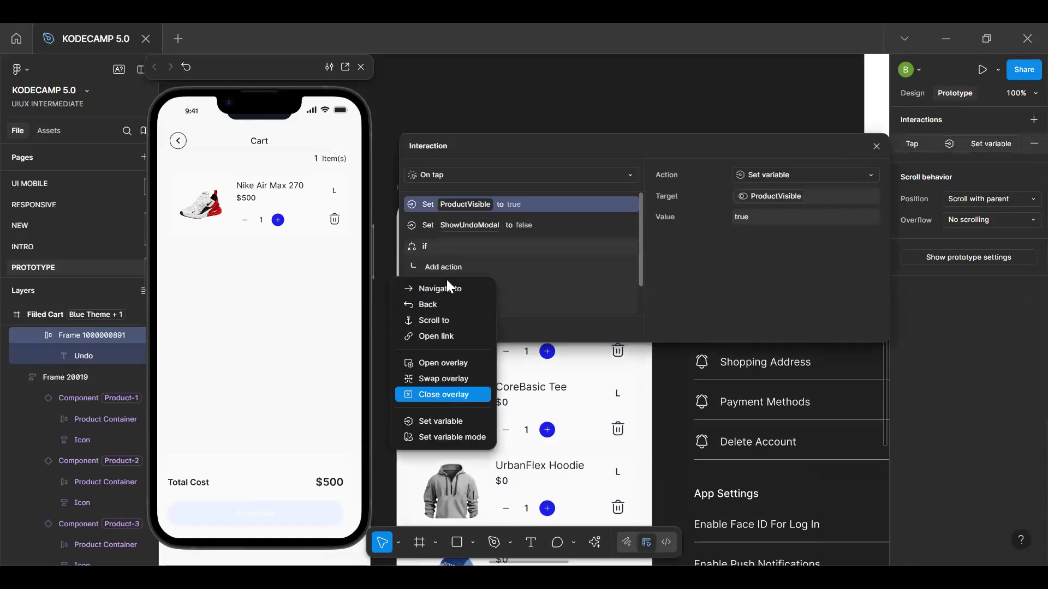
pyautogui.click(453, 240)
pyautogui.click(450, 270)
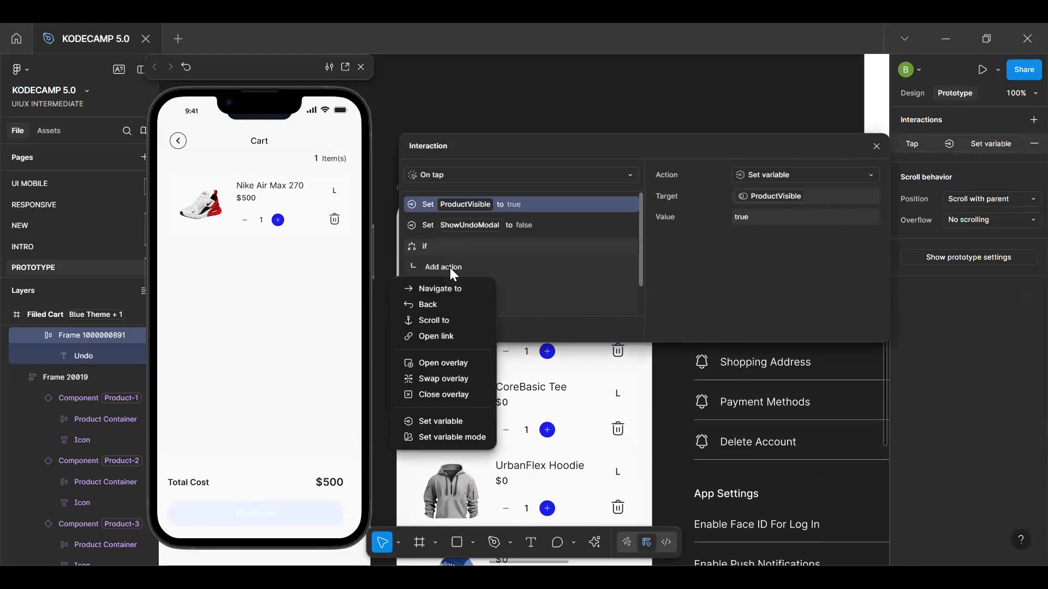
pyautogui.click(440, 421)
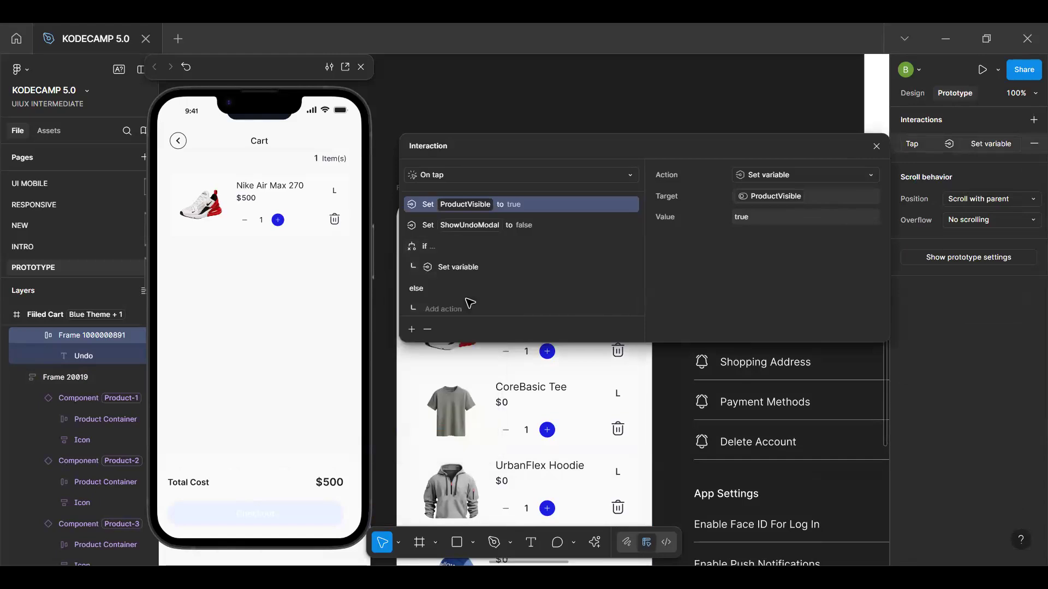
pyautogui.click(774, 197)
pyautogui.write('cart')
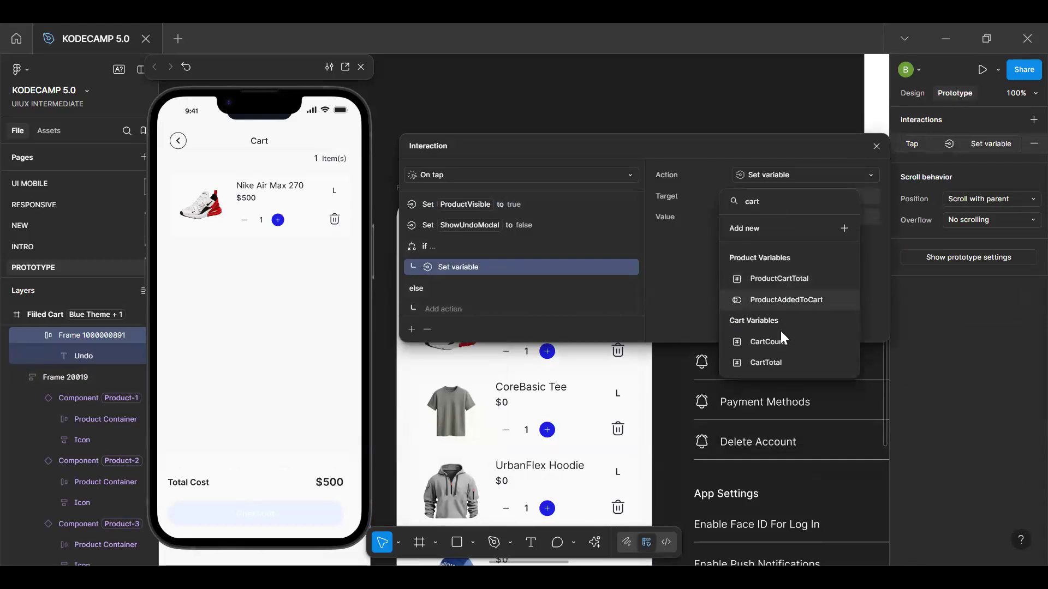
pyautogui.click(780, 342)
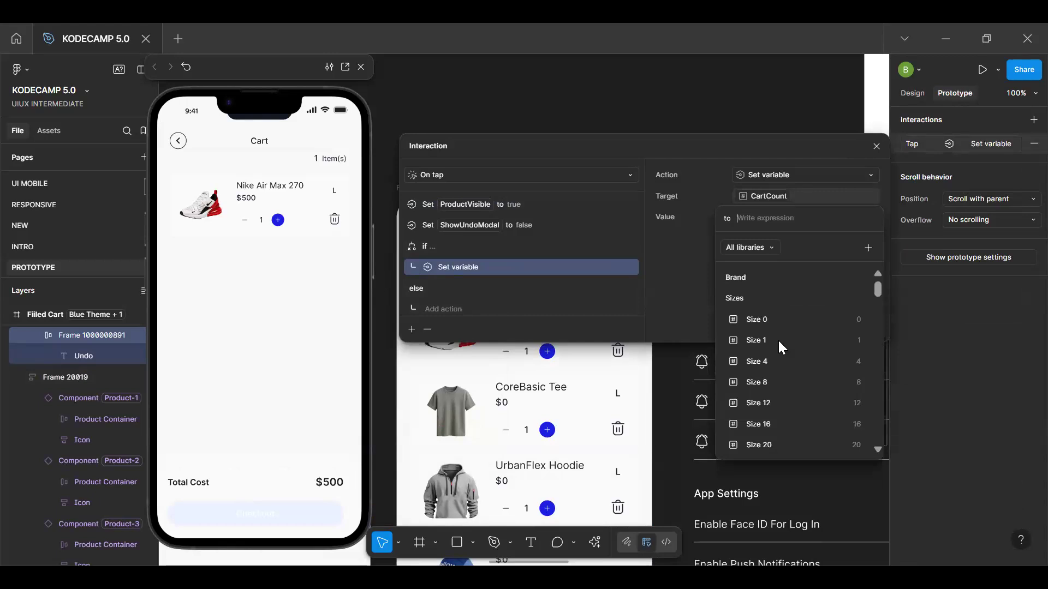
pyautogui.write('>')
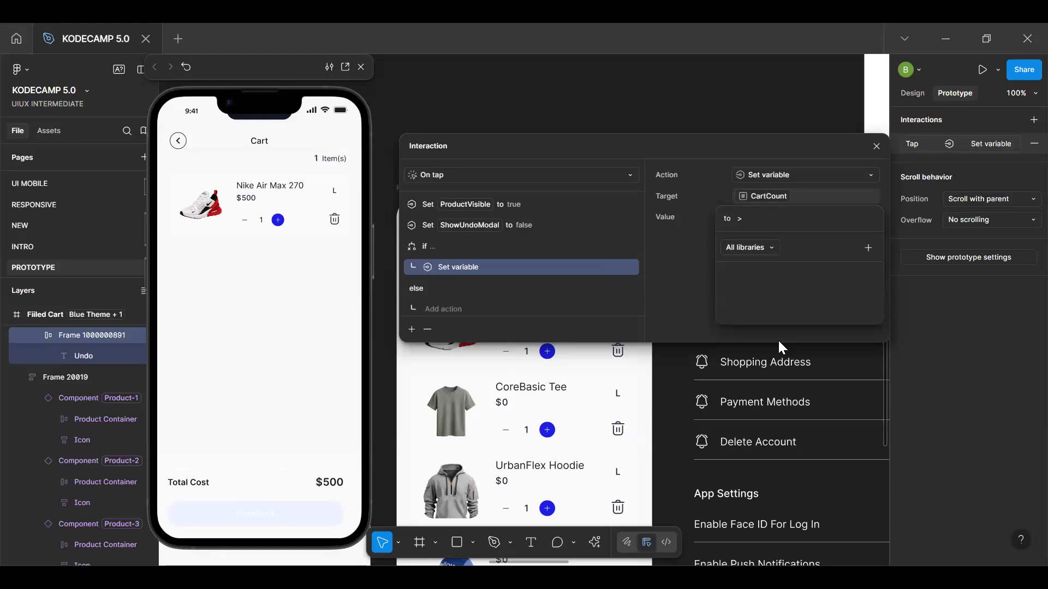
pyautogui.press('BackSpace')
pyautogui.write('1')
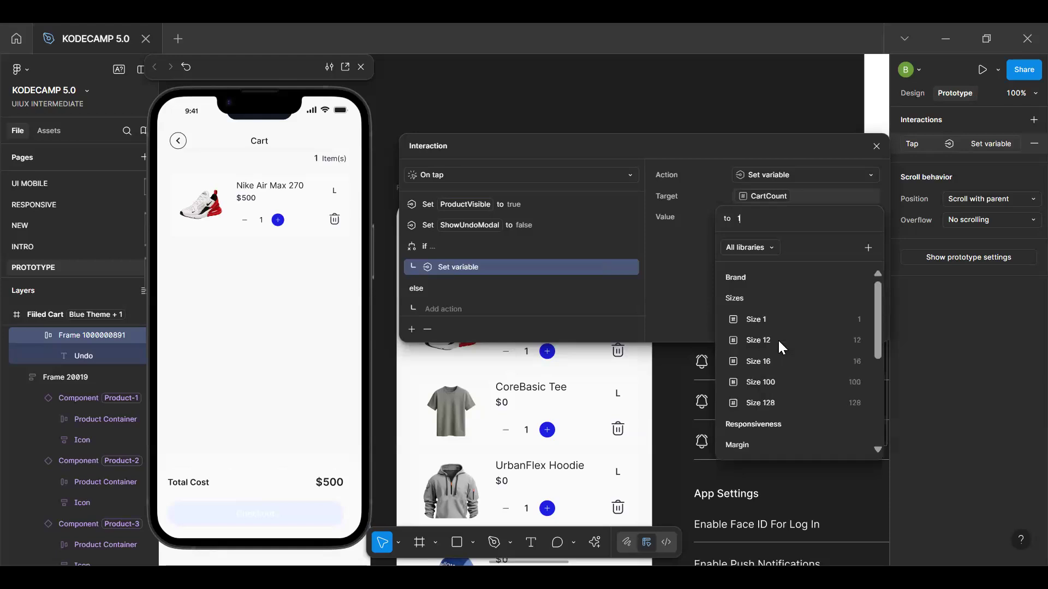
pyautogui.press('Return')
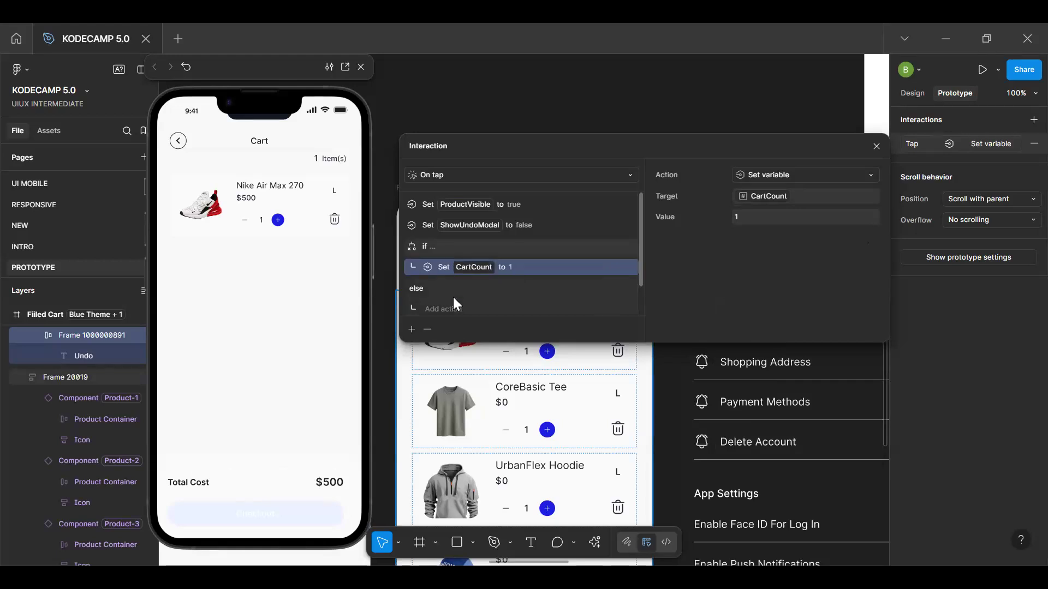
# Add a second Set variable action to the if branch with ButtonState as its target
pyautogui.scroll(-1, 459, 283)
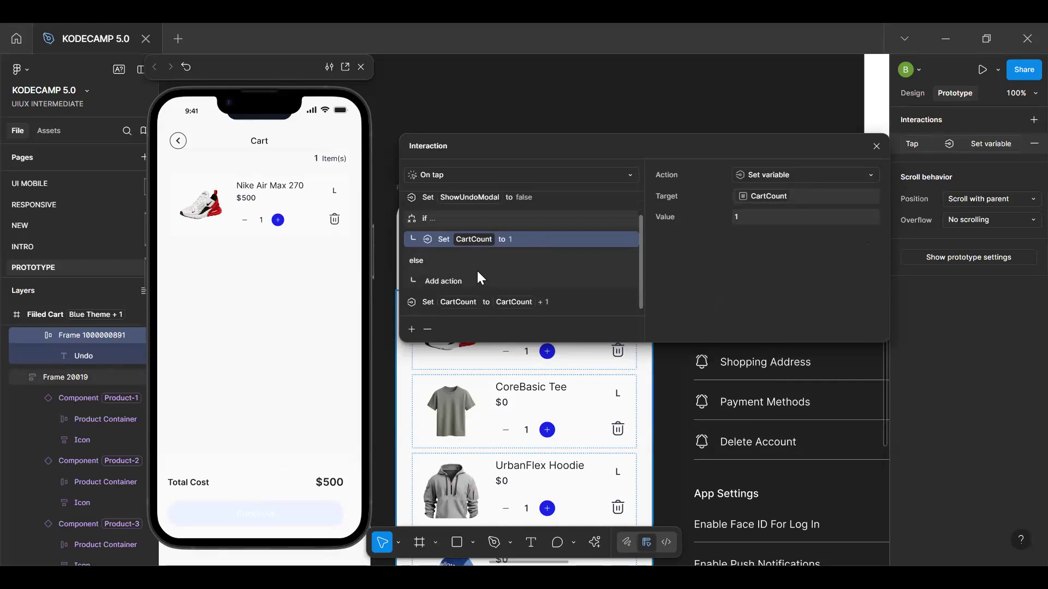
pyautogui.click(411, 329)
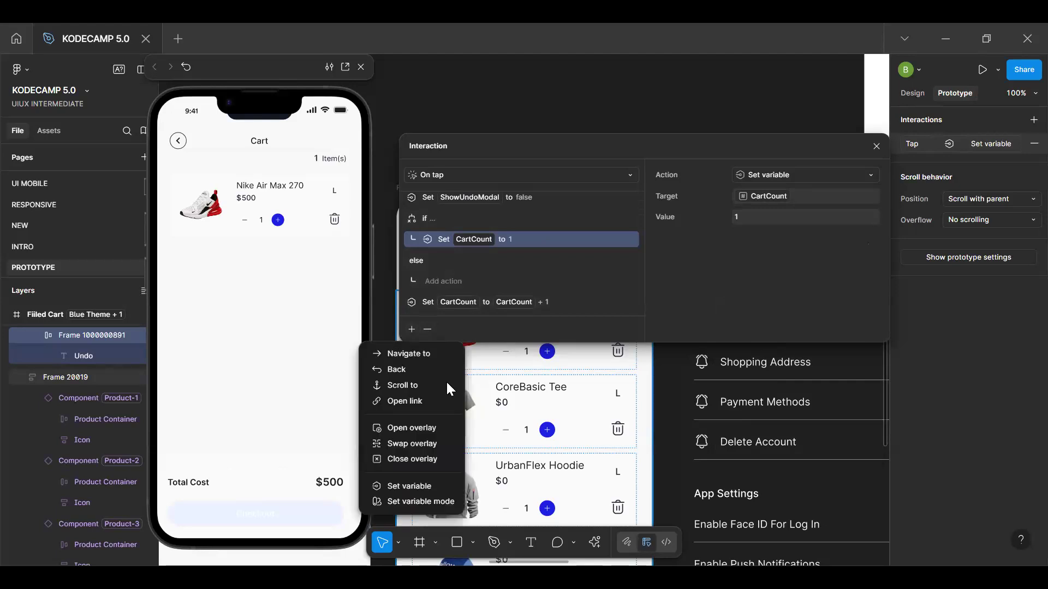
pyautogui.click(396, 487)
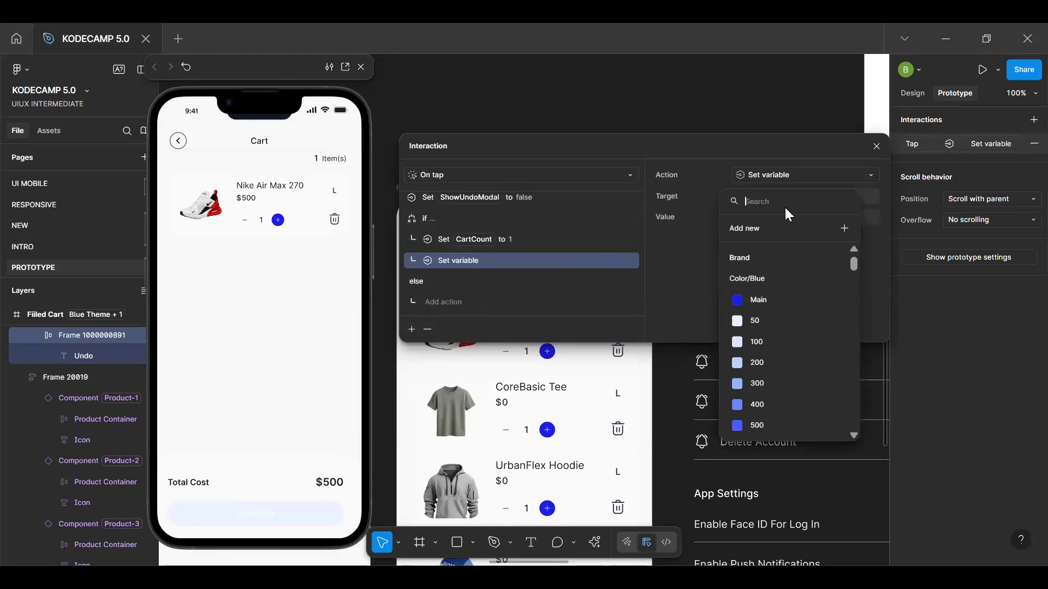
pyautogui.write('sta')
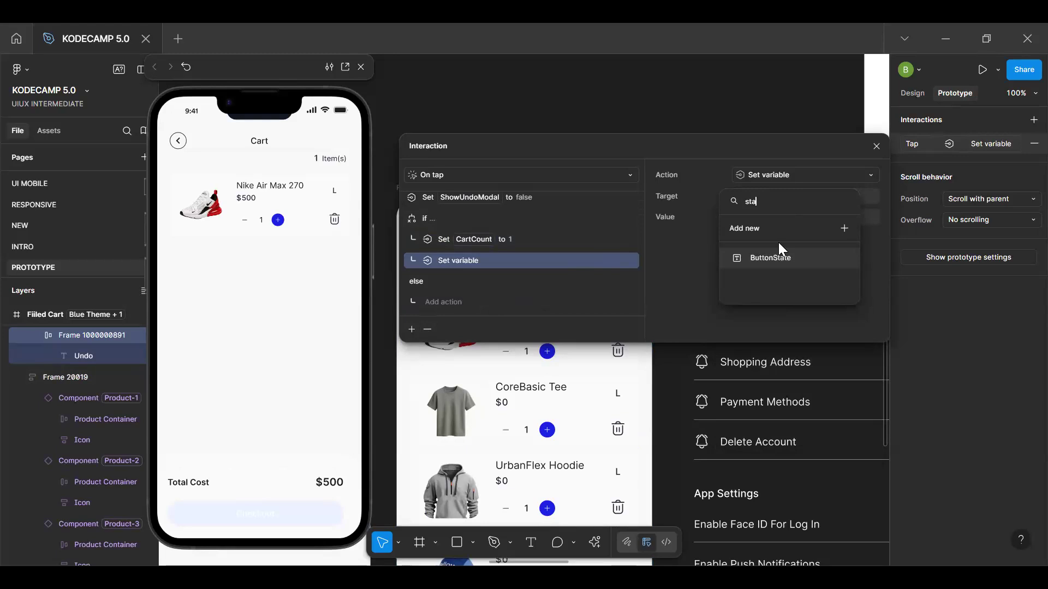
pyautogui.click(778, 259)
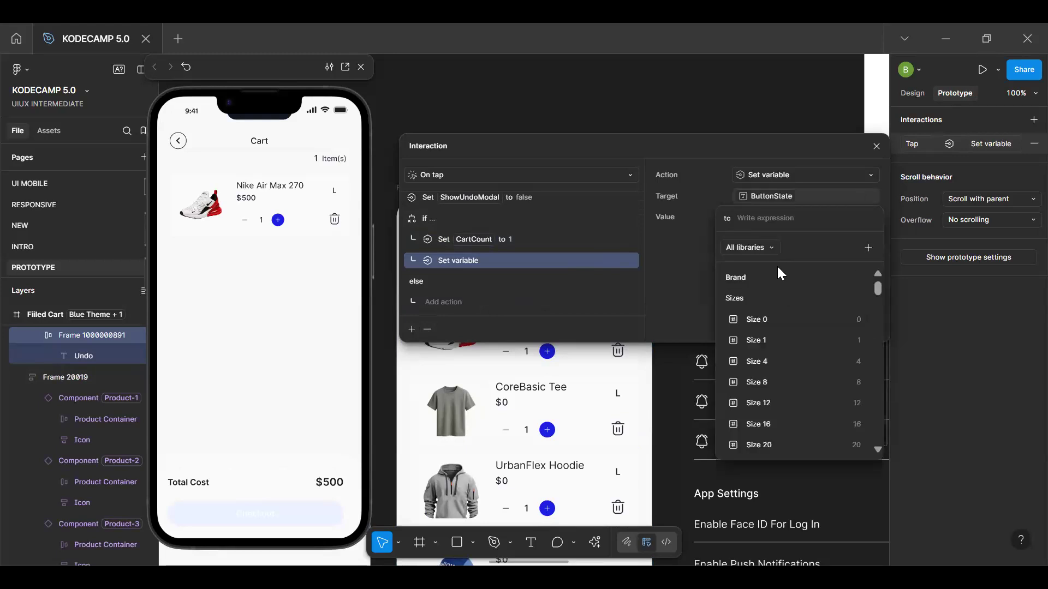
pyautogui.write('sta')
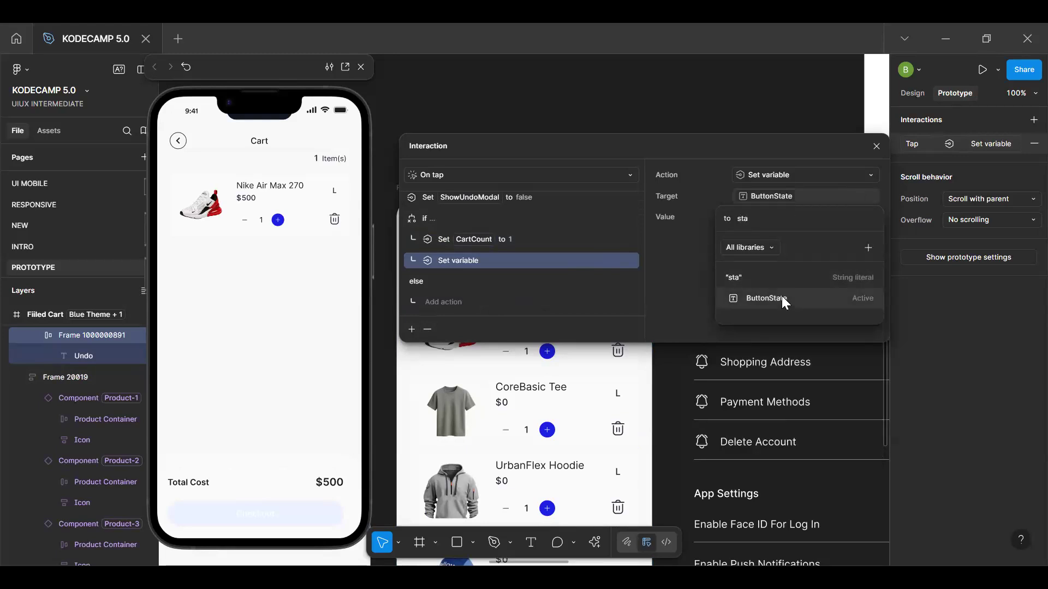
pyautogui.click(782, 298)
pyautogui.press('BackSpace')
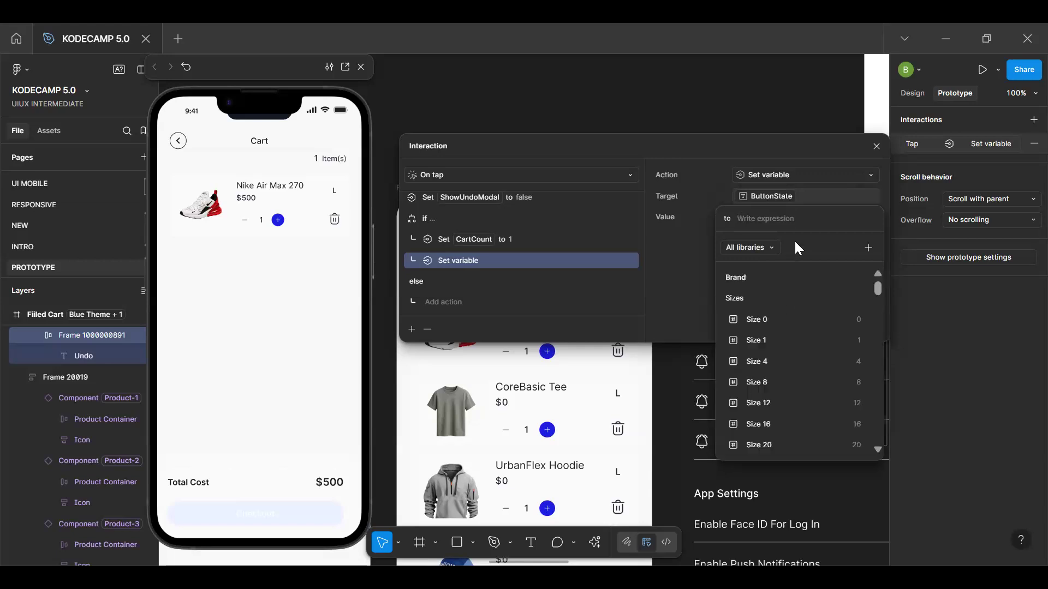
# Set the value of the ButtonState action to the string "true"
pyautogui.write('tr')
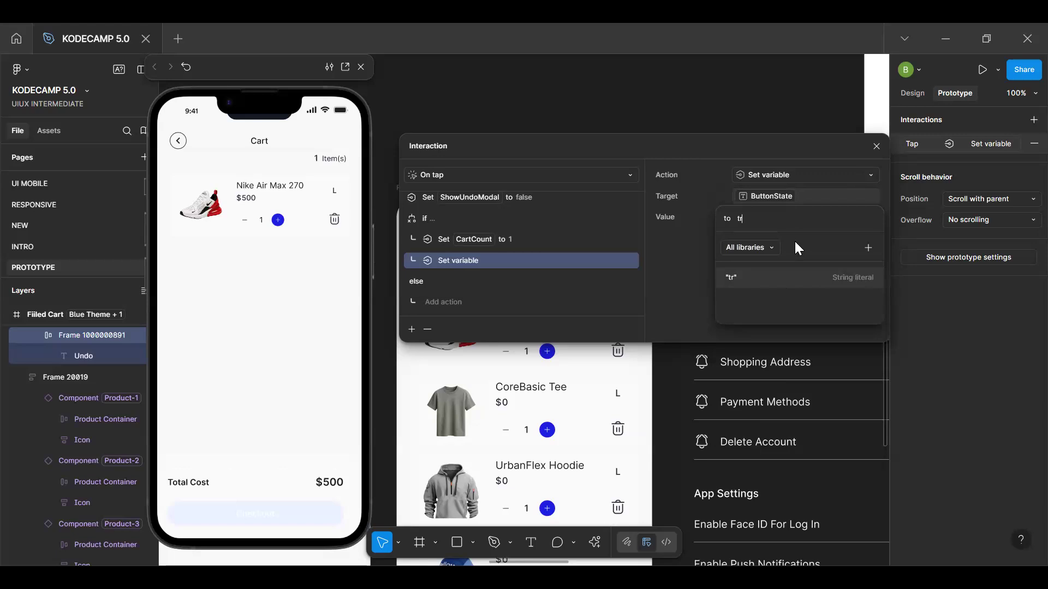
pyautogui.write('ue')
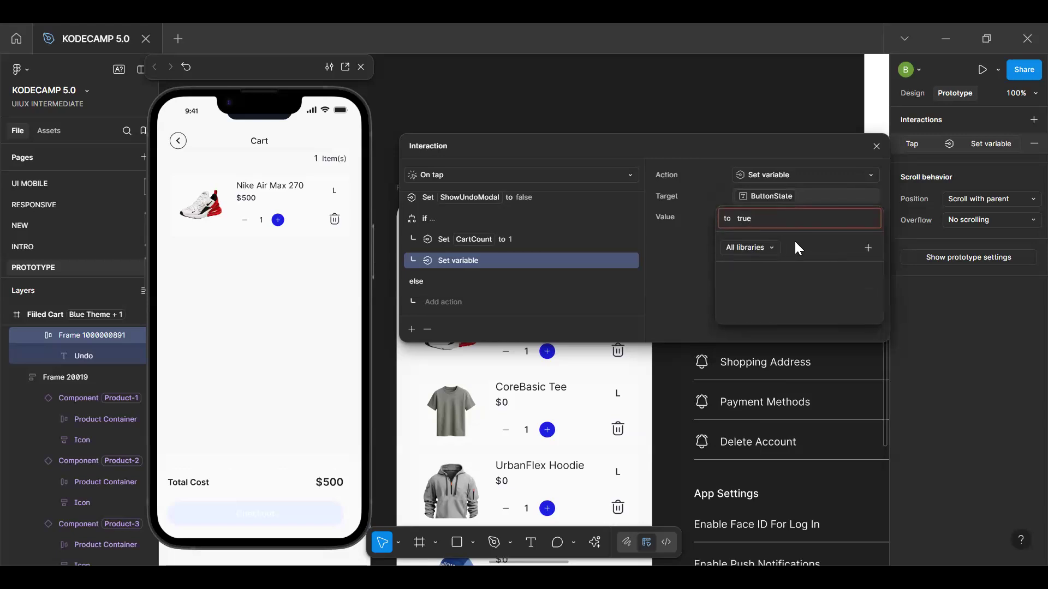
pyautogui.write('"')
pyautogui.press('Home')
pyautogui.write('"')
pyautogui.press('Return')
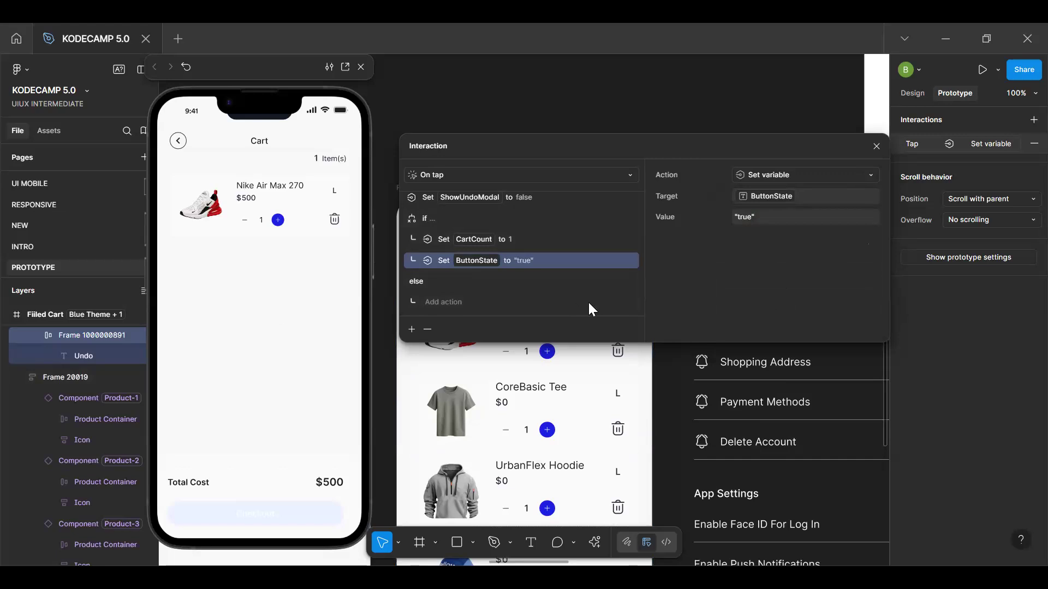
# Set the value of the if branch's ButtonState action to the string "Active"
pyautogui.click(752, 218)
pyautogui.click(752, 218)
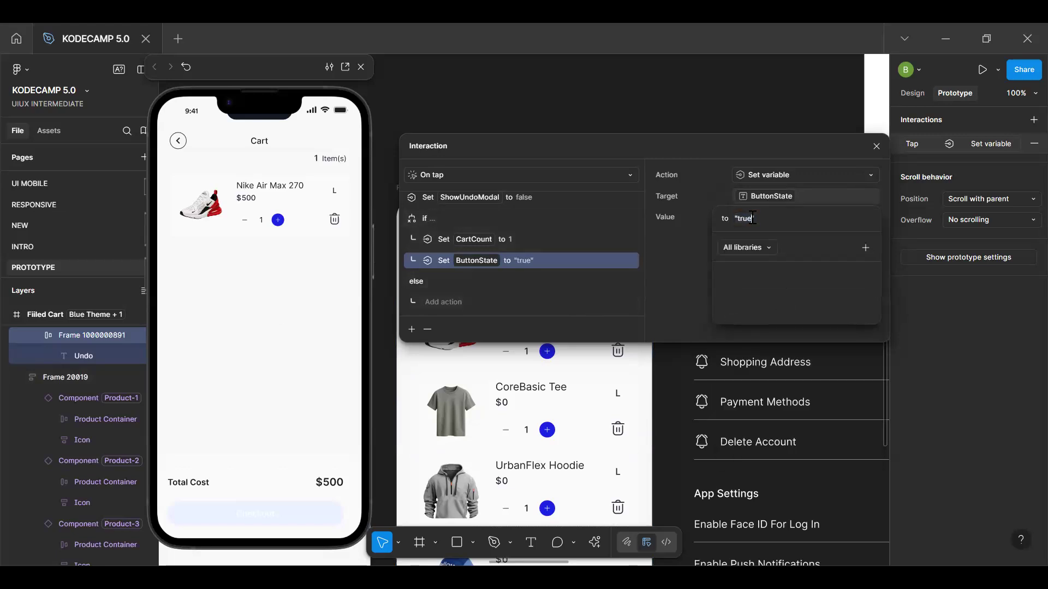
pyautogui.press('BackSpace')
pyautogui.press('BackSpace')
pyautogui.press('BackSpace')
pyautogui.press('BackSpace')
pyautogui.press('BackSpace')
pyautogui.write('Active"')
pyautogui.press('Return')
# Restart the prototype preview, remove the Nike Air Max 270 from the cart and undo its removal
pyautogui.click(259, 321)
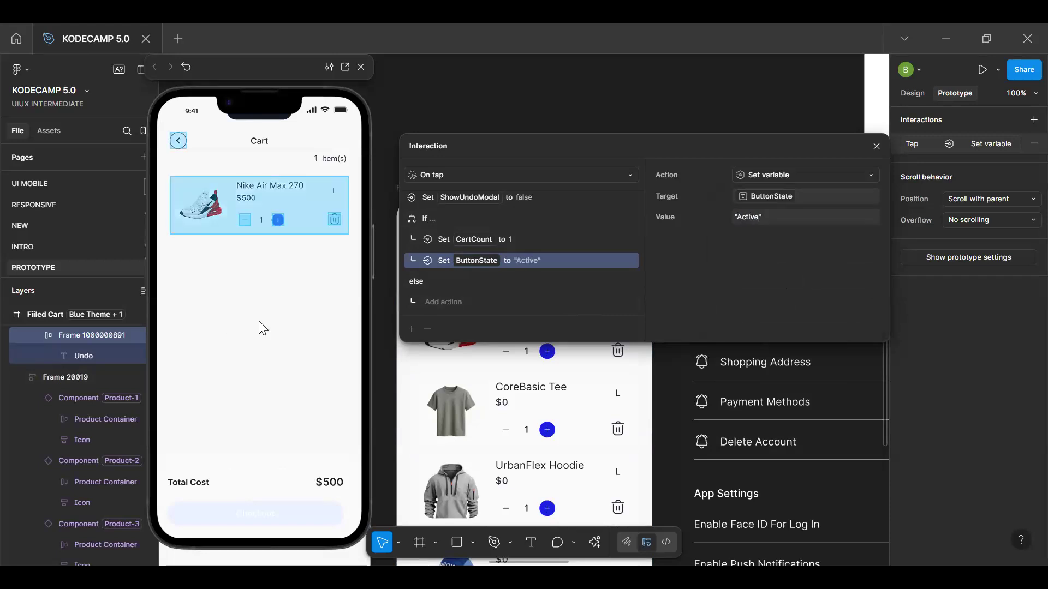
pyautogui.press('r')
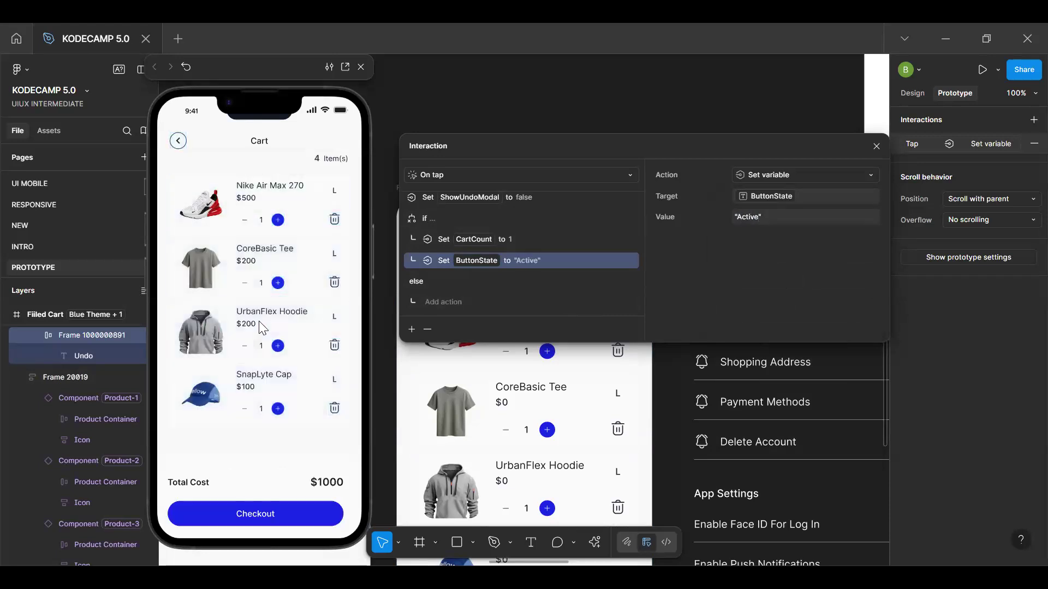
pyautogui.click(334, 219)
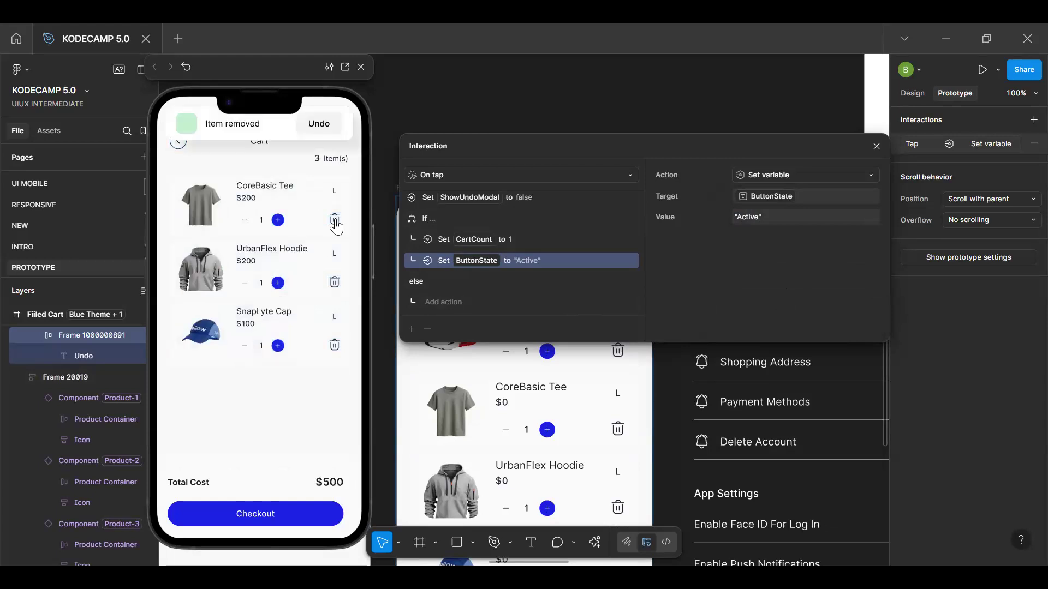
pyautogui.click(320, 124)
# Test emptying the cart in the preview by removing all four products, and use the alert's Undo button
pyautogui.click(335, 219)
pyautogui.click(333, 223)
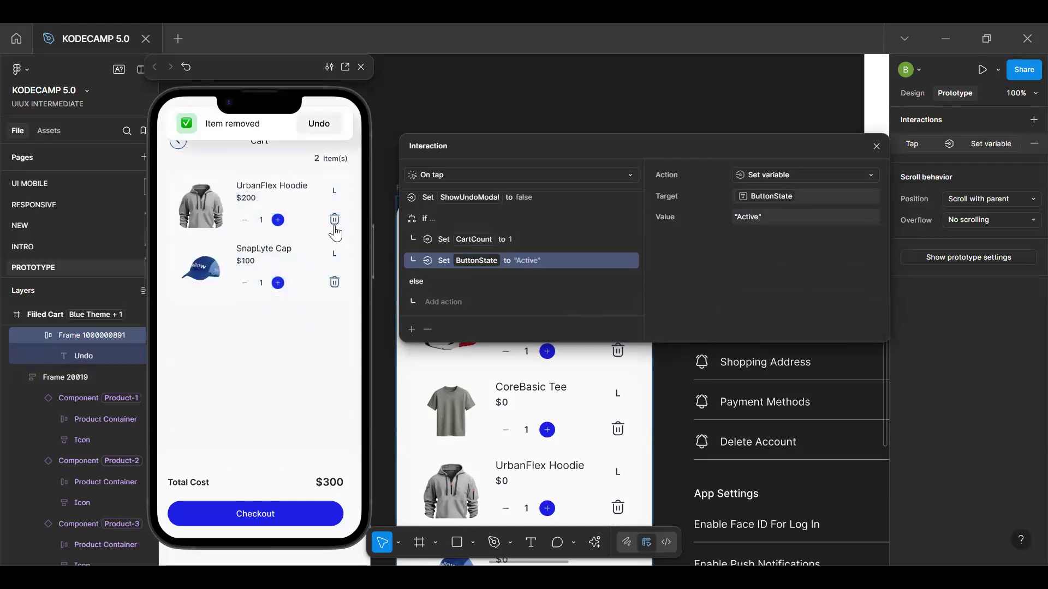
pyautogui.click(335, 221)
pyautogui.click(334, 221)
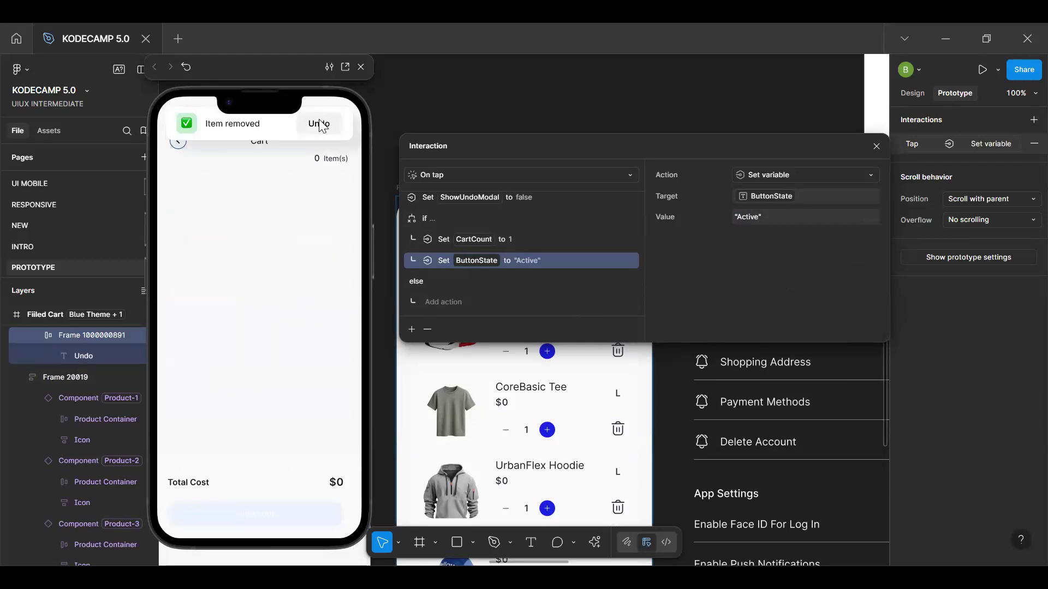
pyautogui.click(321, 124)
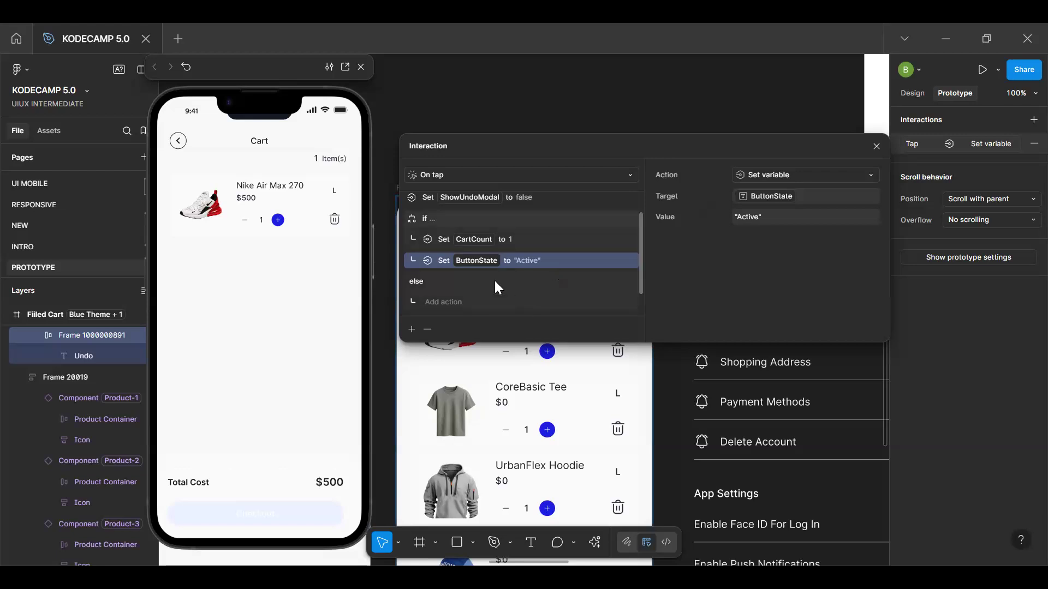
# Add an interaction to the Filled Cart's Checkout button with an After delay trigger of 1 ms
pyautogui.scroll(-1, 491, 284)
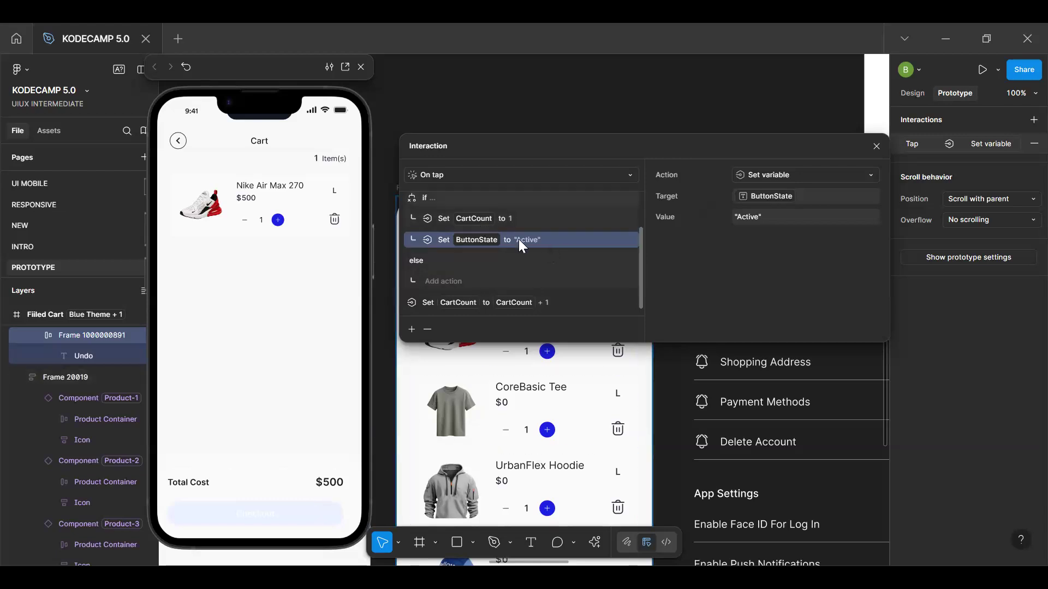
pyautogui.scroll(2, 520, 241)
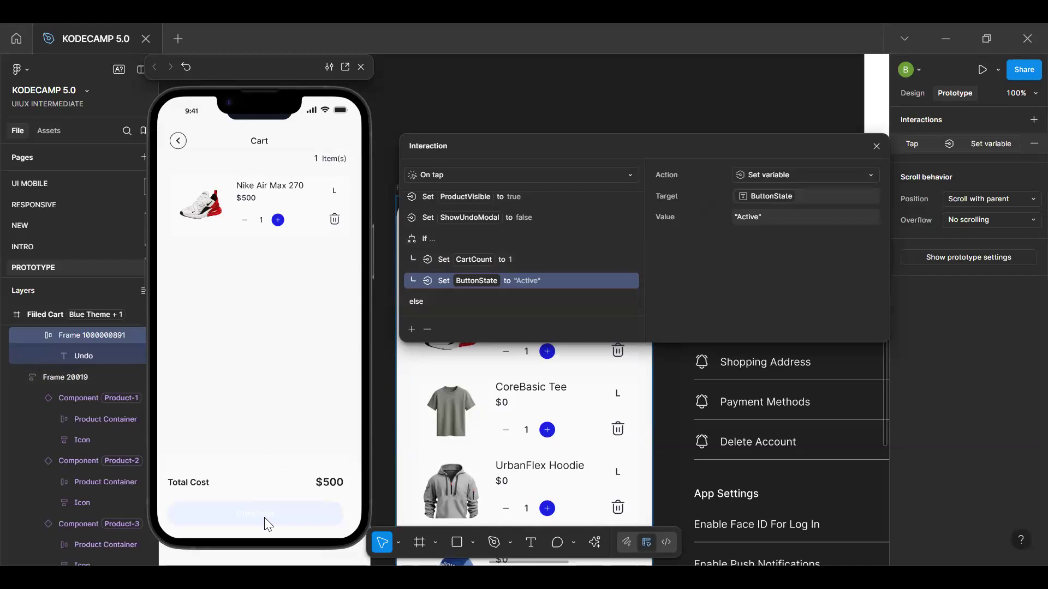
pyautogui.scroll(-4, 604, 419)
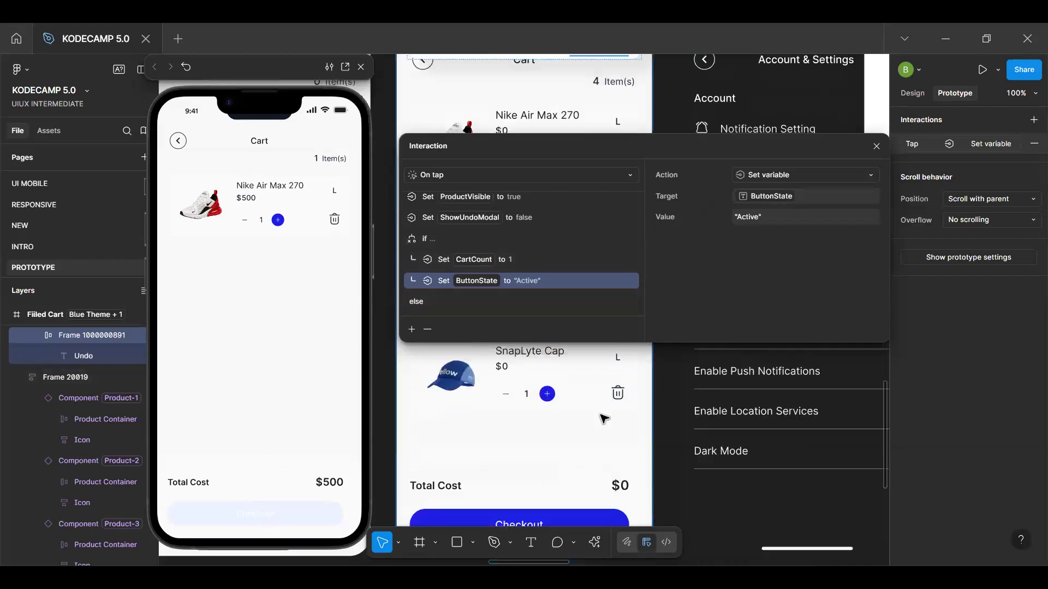
pyautogui.scroll(-2, 604, 419)
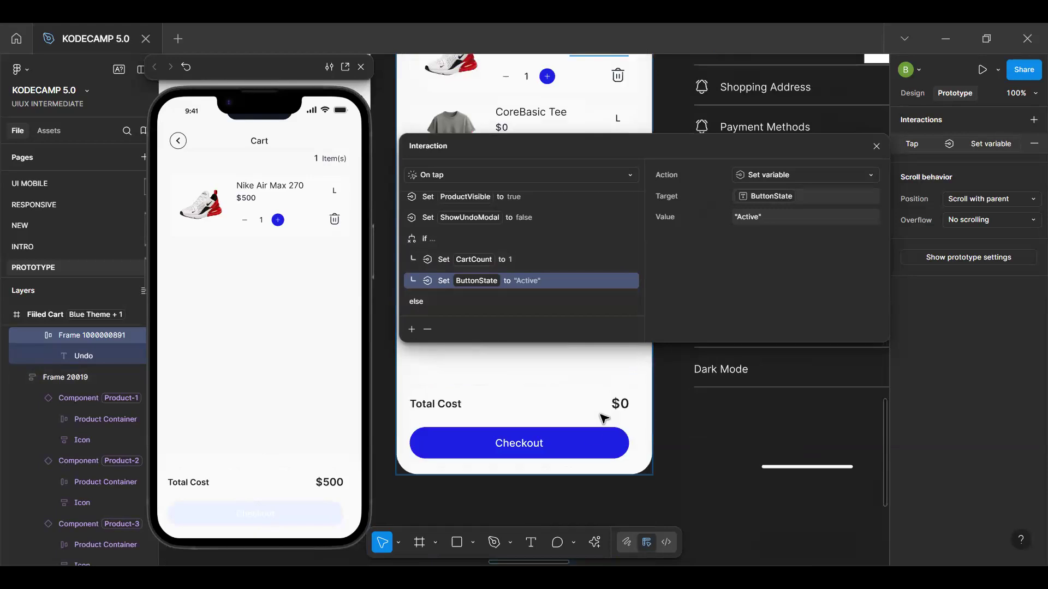
pyautogui.click(592, 443)
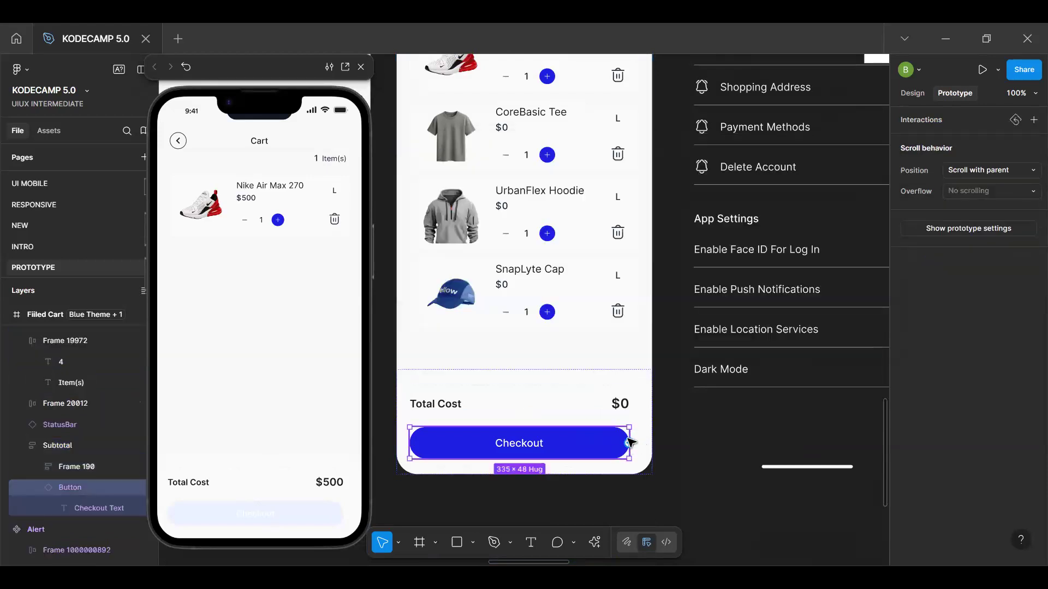
pyautogui.click(1033, 120)
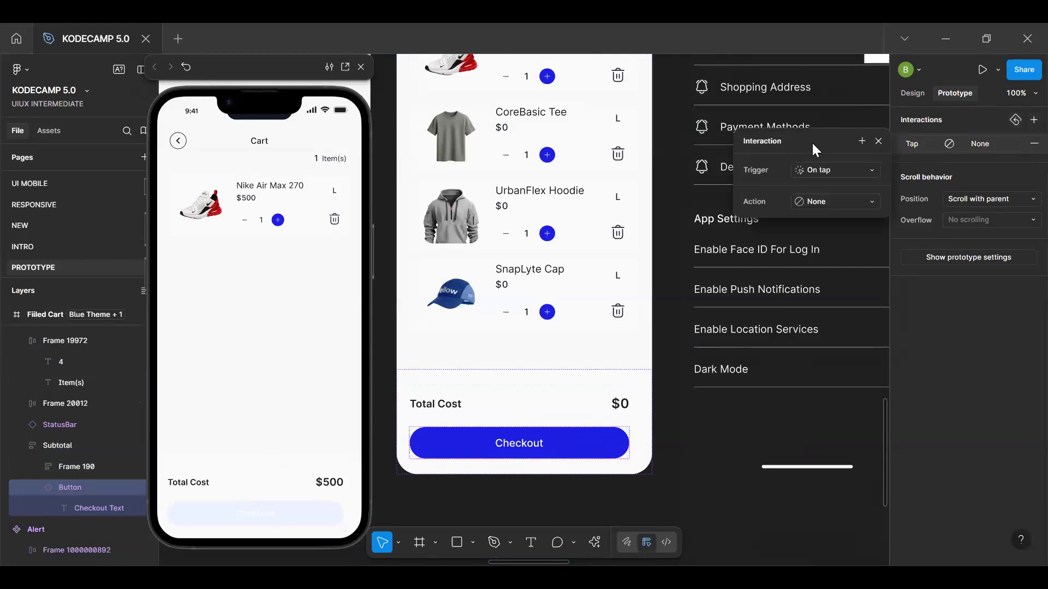
pyautogui.click(828, 171)
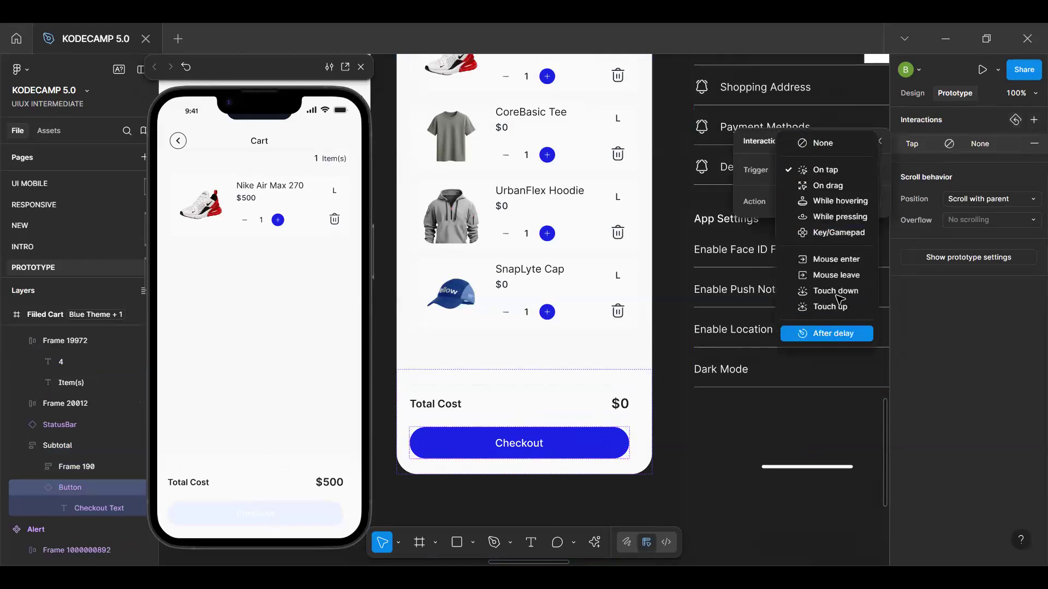
pyautogui.click(832, 333)
pyautogui.click(843, 193)
pyautogui.press('Return')
# Make the Checkout button's delayed action a Conditional with the condition CartCount == 0
pyautogui.click(840, 224)
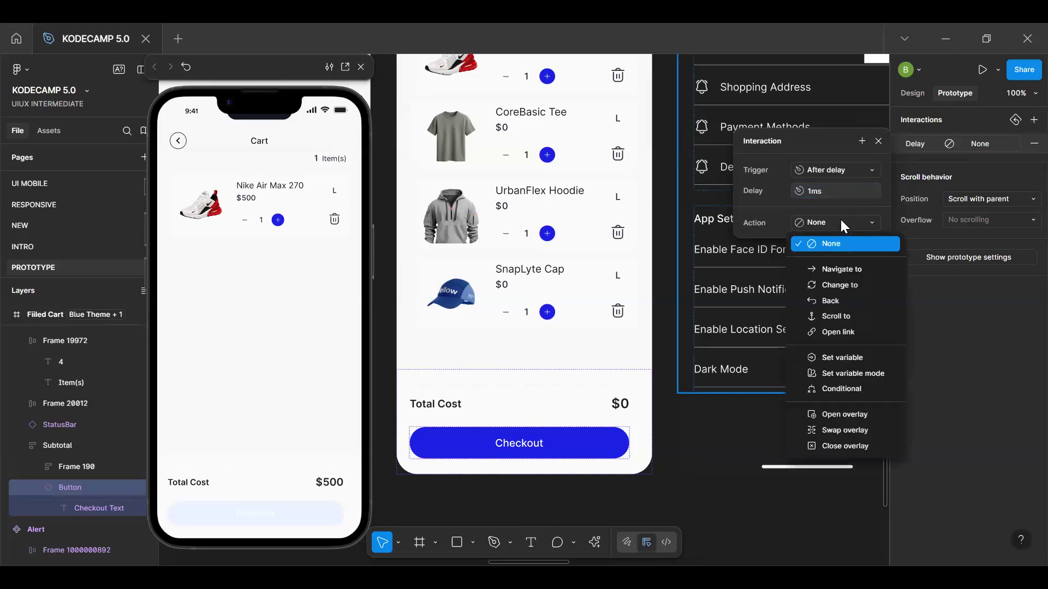
pyautogui.click(840, 218)
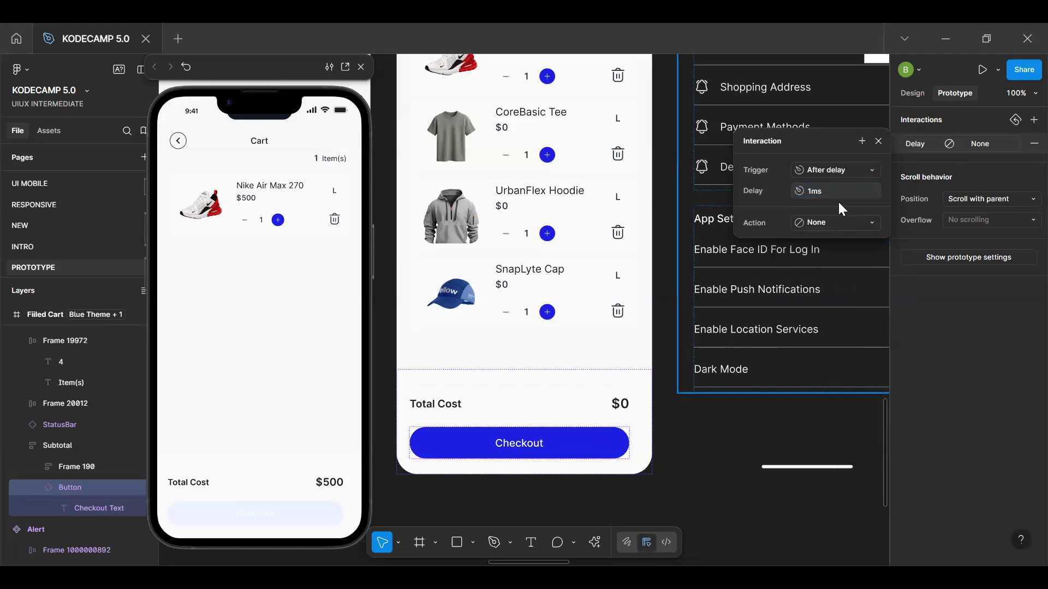
pyautogui.click(834, 218)
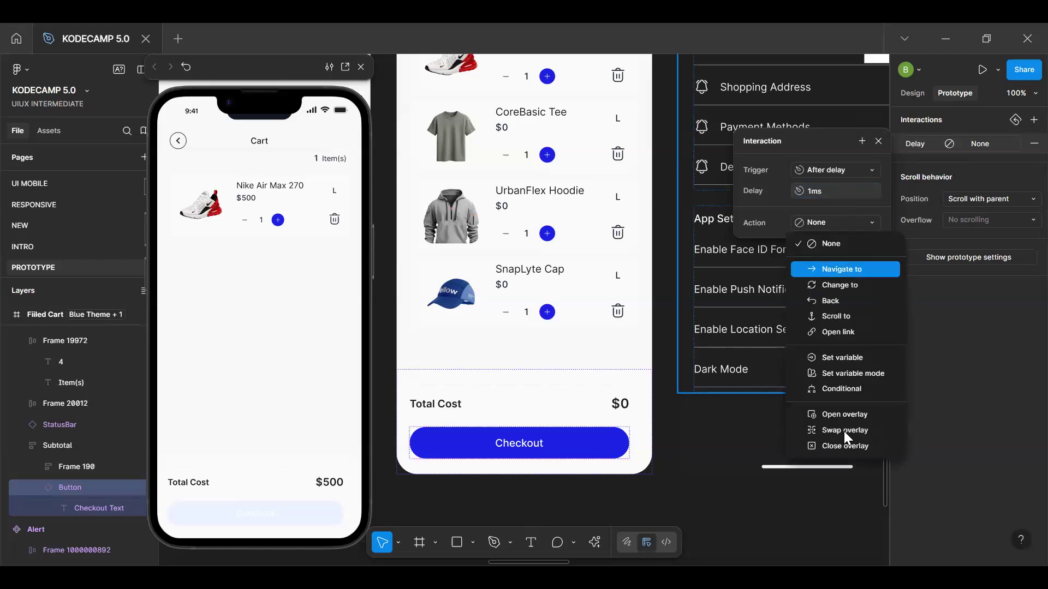
pyautogui.click(848, 388)
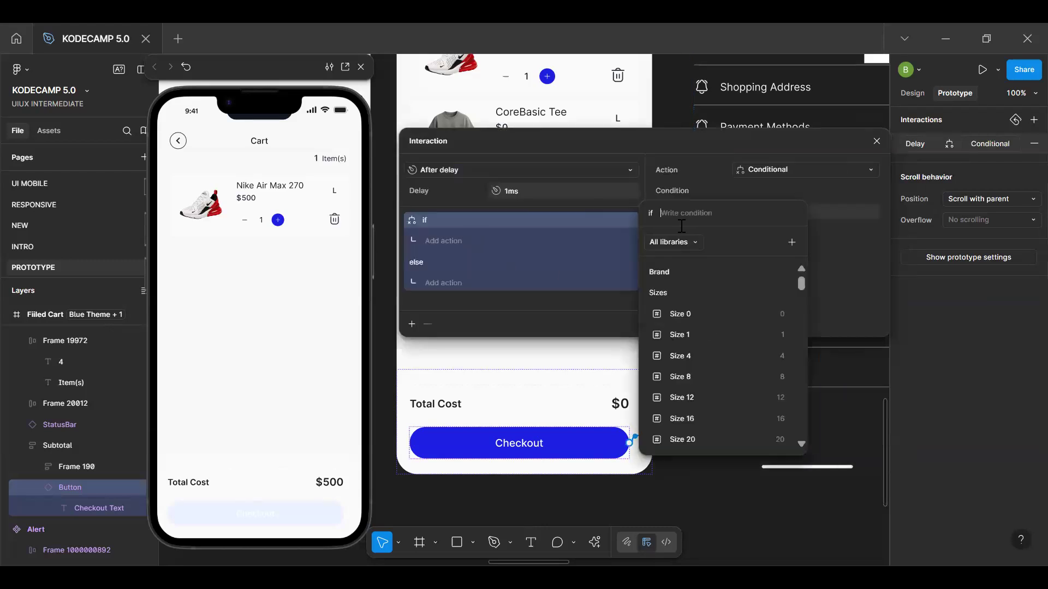
pyautogui.write('c')
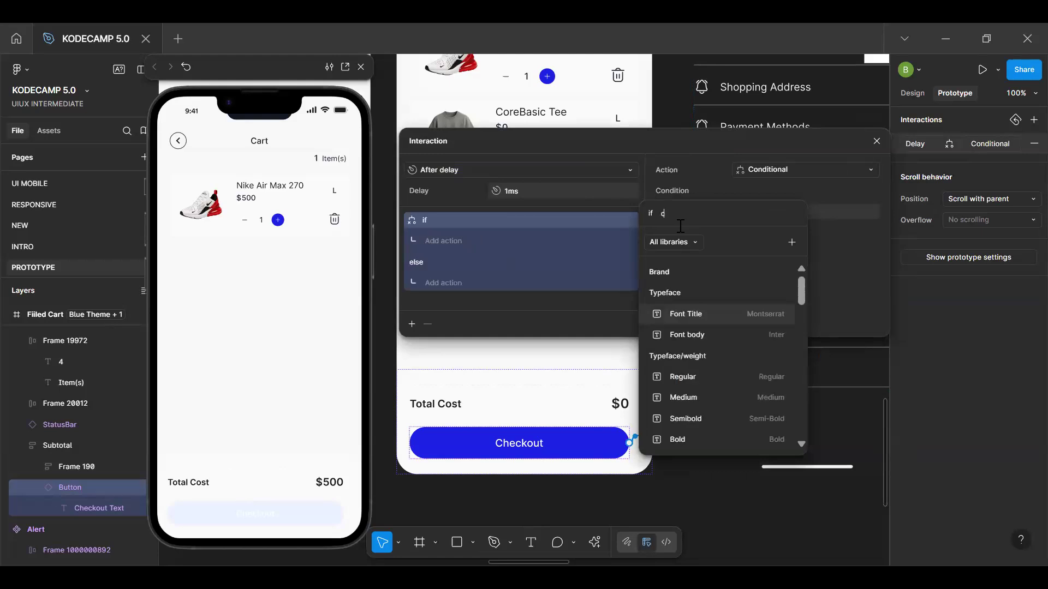
pyautogui.write('art')
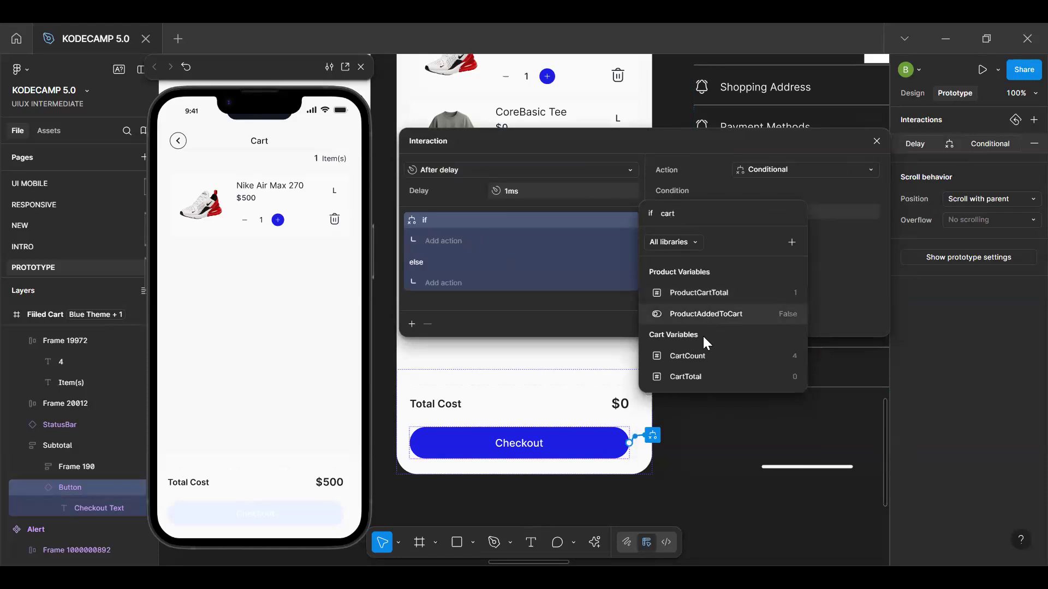
pyautogui.click(696, 356)
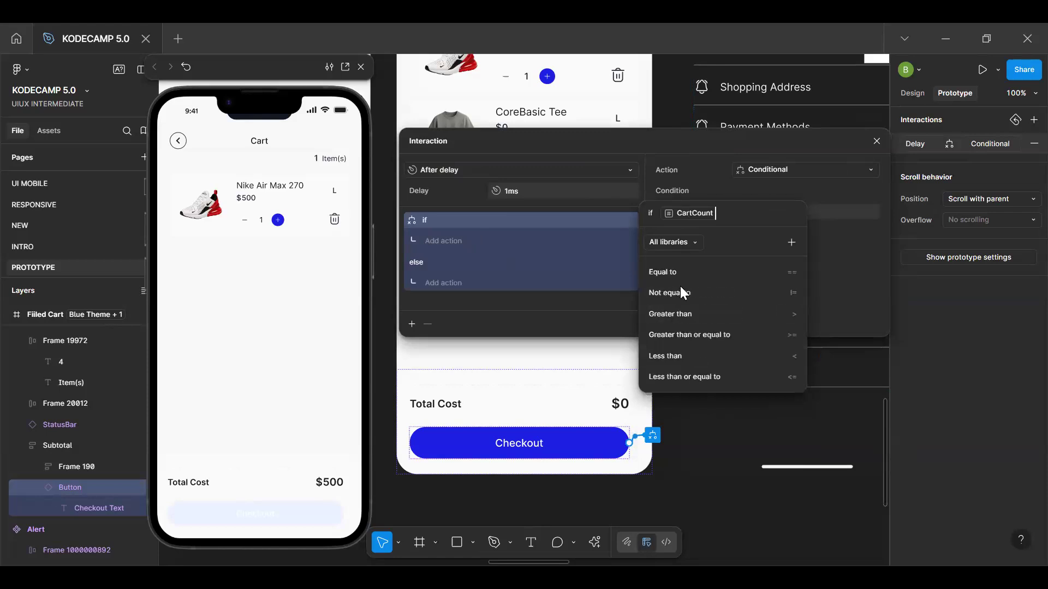
pyautogui.click(673, 272)
pyautogui.write('0')
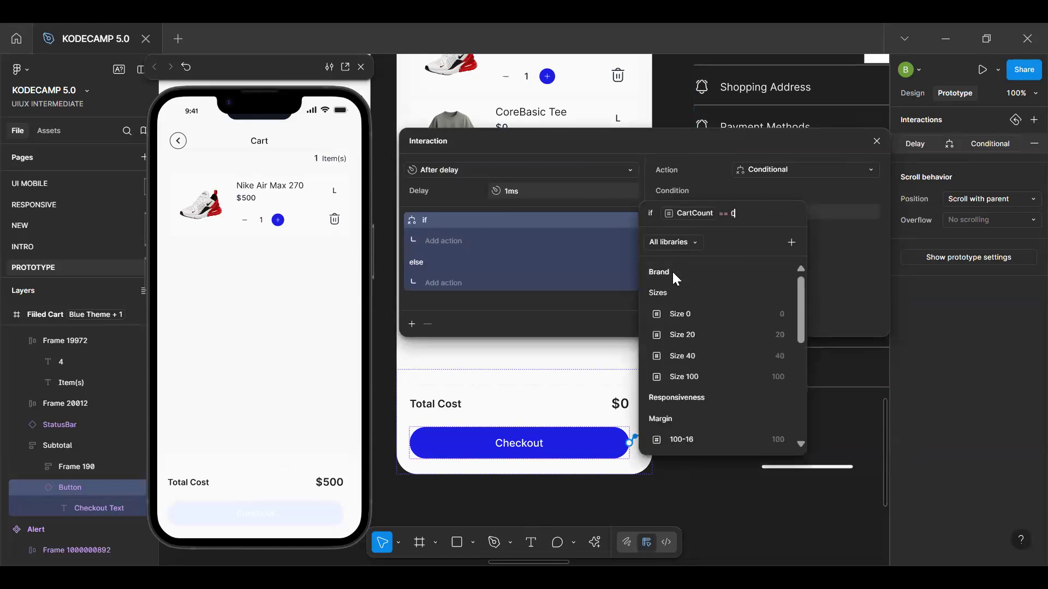
pyautogui.press('Return')
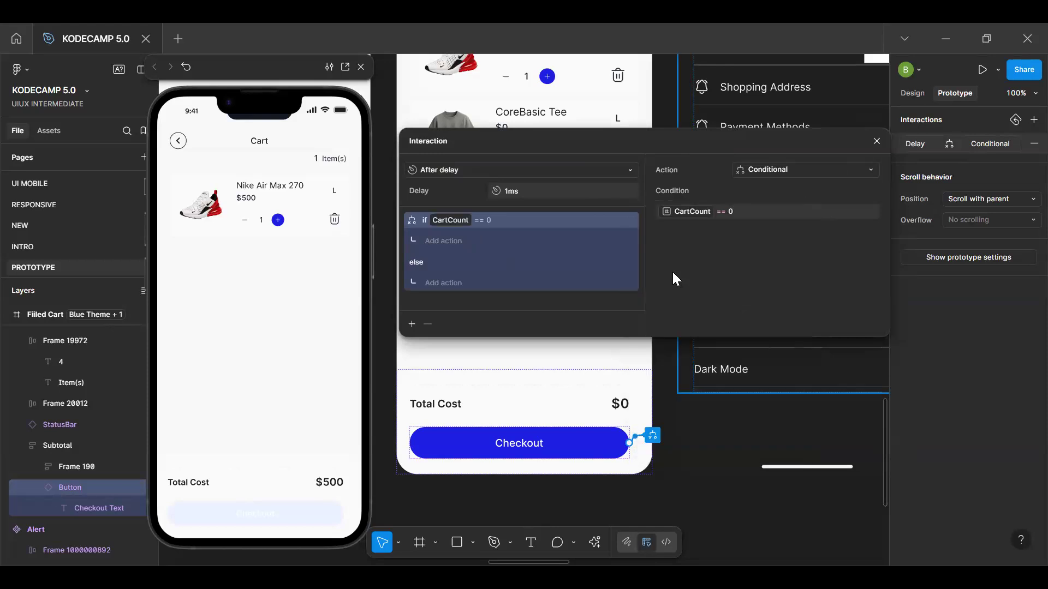
# Change the Checkout button's condition to CartCount >= 1
pyautogui.click(748, 211)
pyautogui.press('BackSpace')
pyautogui.press('BackSpace')
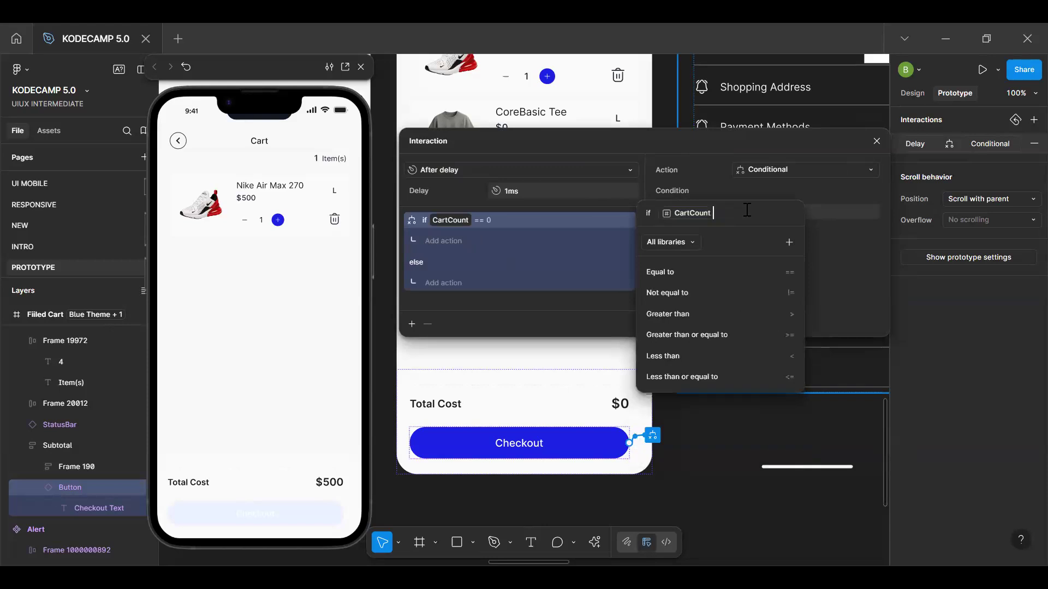
pyautogui.click(701, 333)
pyautogui.write('1')
pyautogui.press('Return')
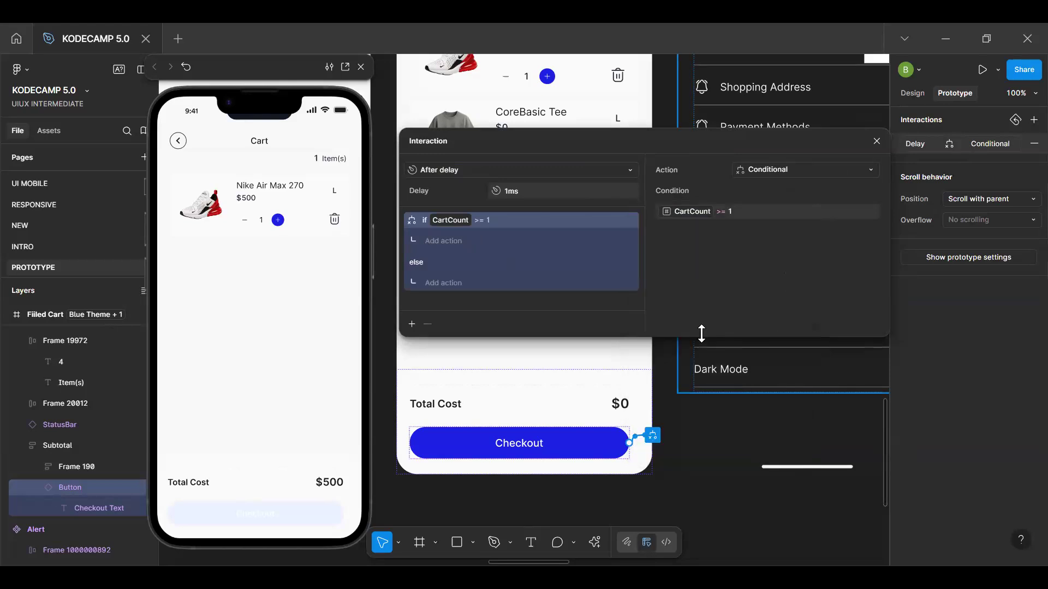
# Add a Set variable action to the if branch that sets ButtonState to the string "Active"
pyautogui.click(443, 242)
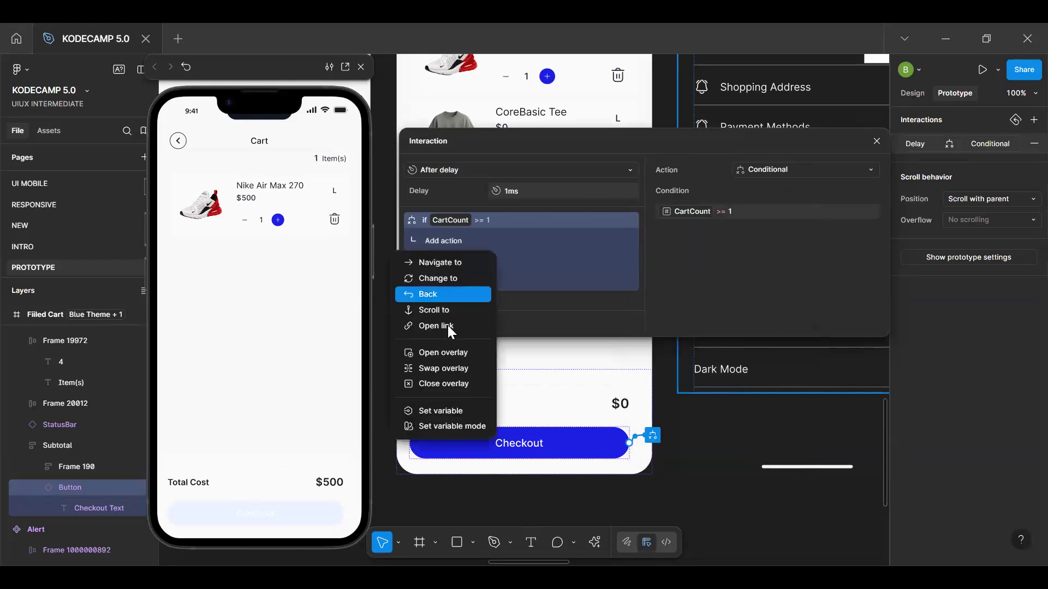
pyautogui.click(453, 412)
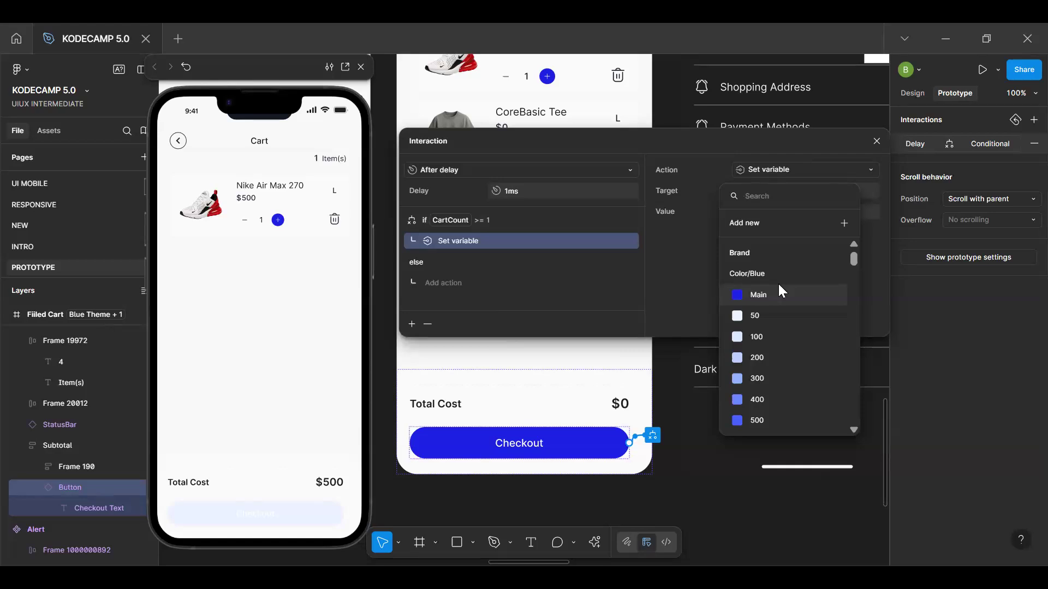
pyautogui.write('but')
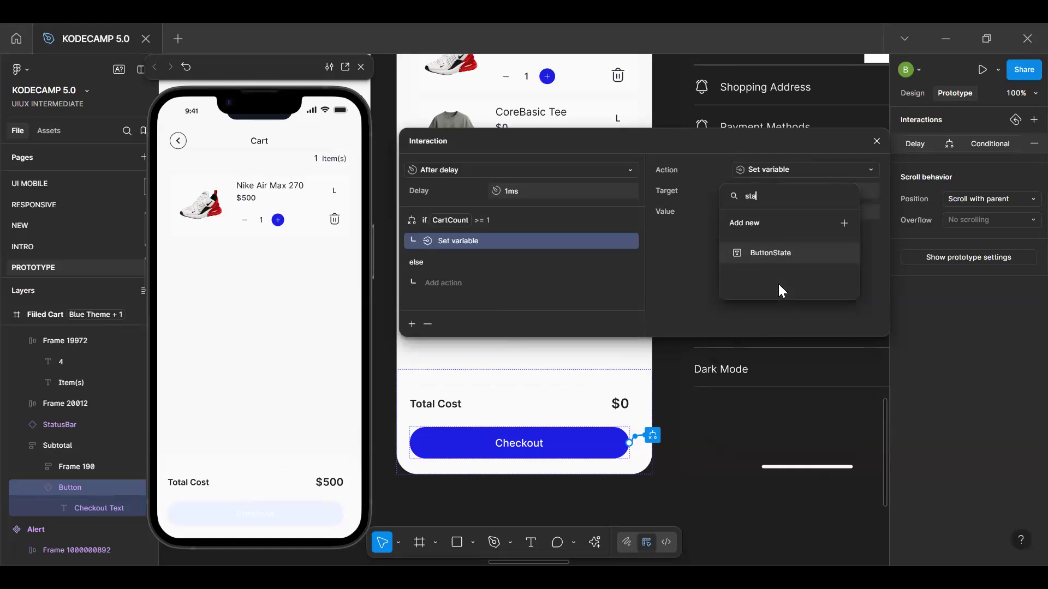
pyautogui.click(786, 255)
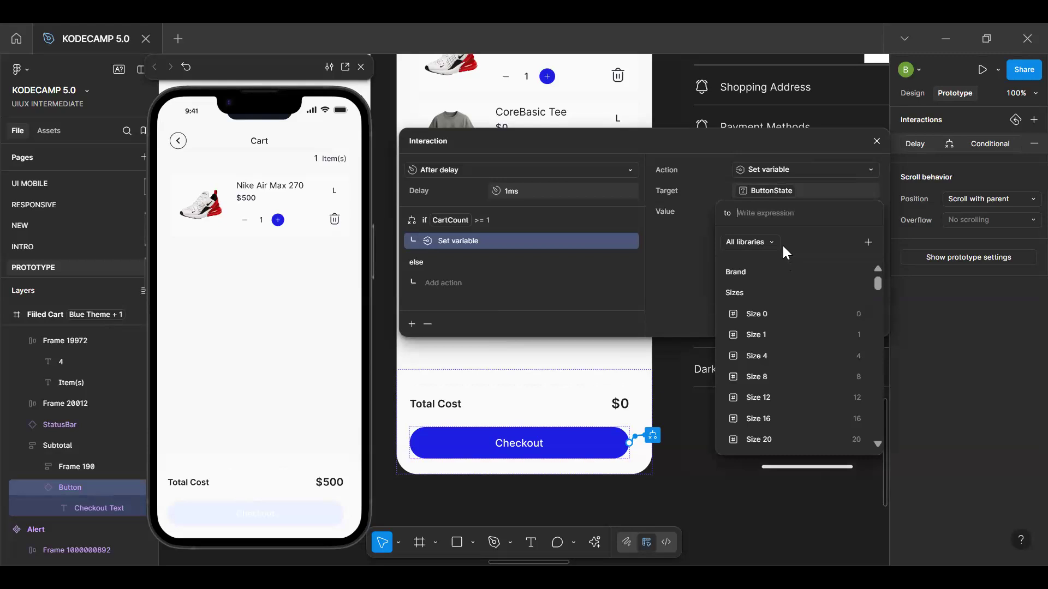
pyautogui.write('"Active"')
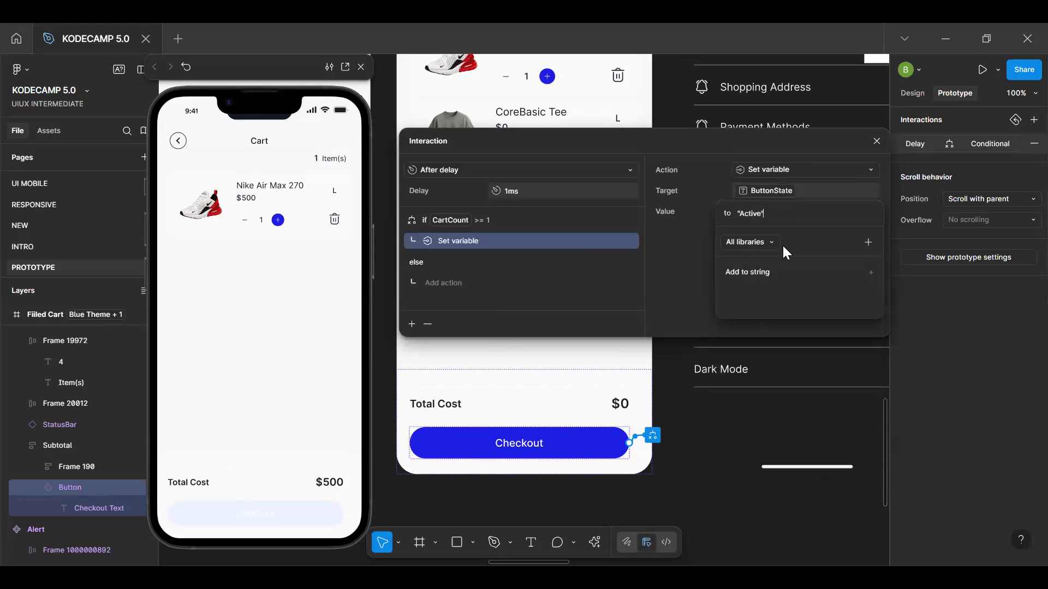
pyautogui.click(775, 270)
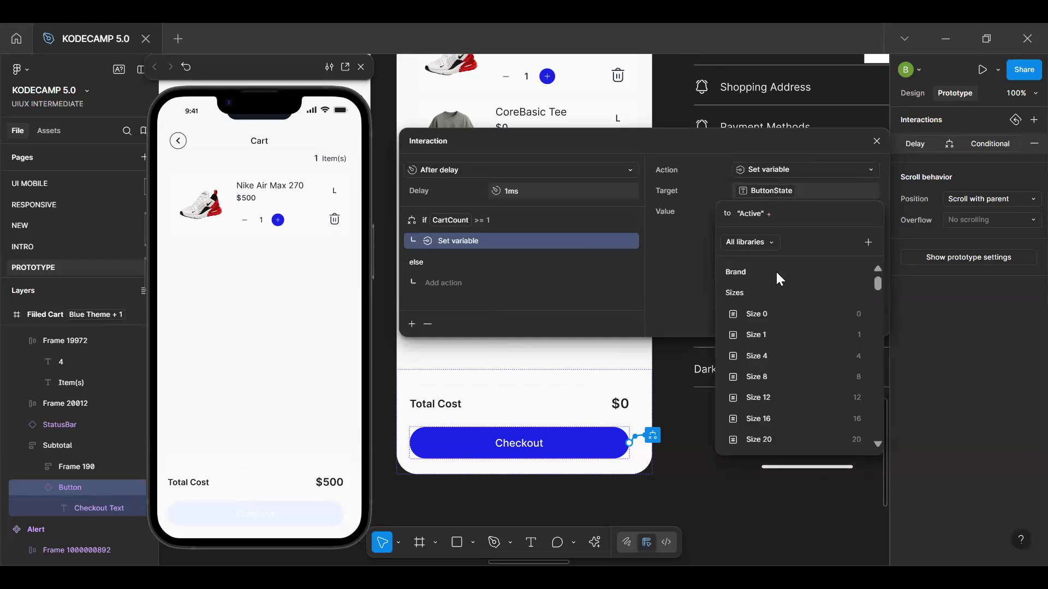
pyautogui.press('BackSpace')
pyautogui.press('Return')
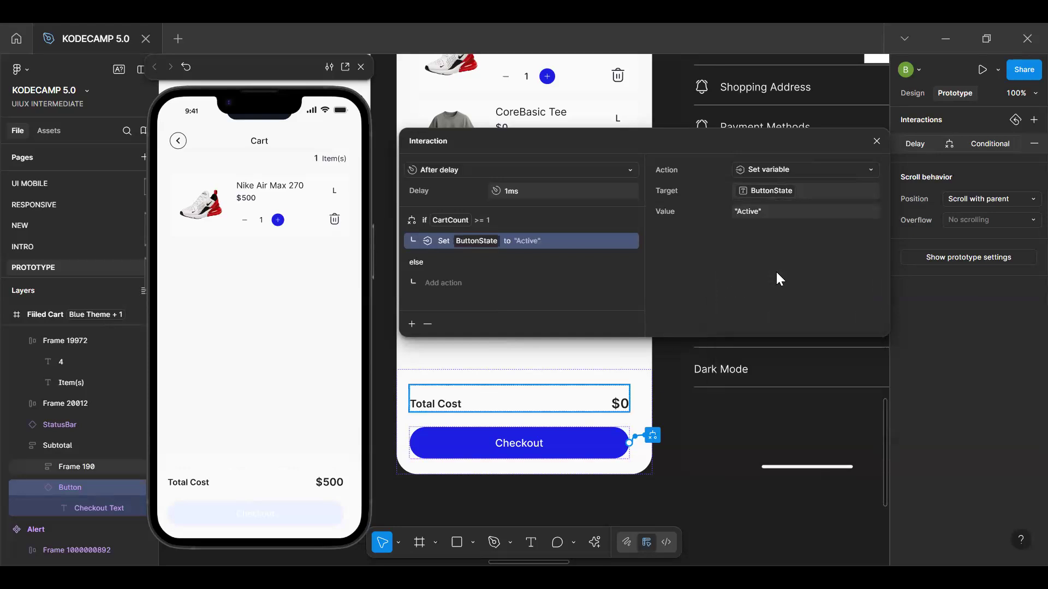
# Test the new condition in the preview by removing all four cart products and undoing the last removal
pyautogui.click(311, 409)
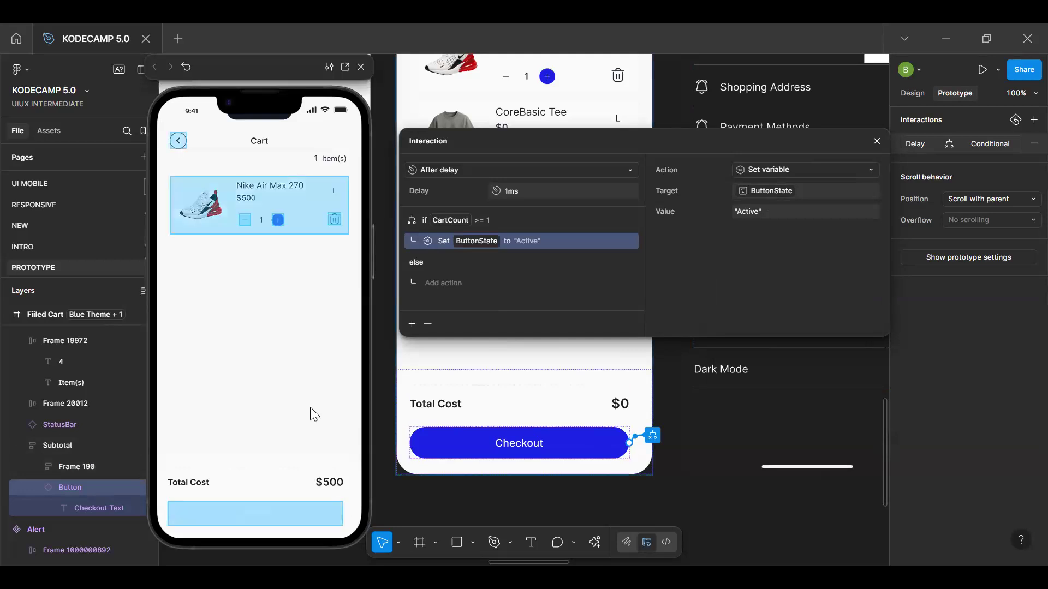
pyautogui.click(335, 408)
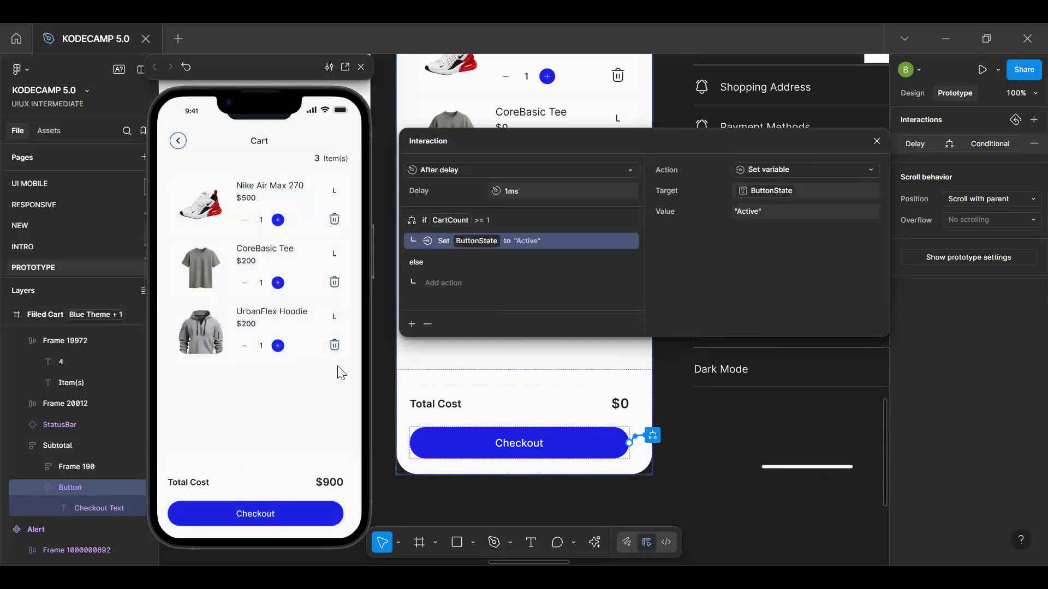
pyautogui.click(335, 345)
pyautogui.click(334, 236)
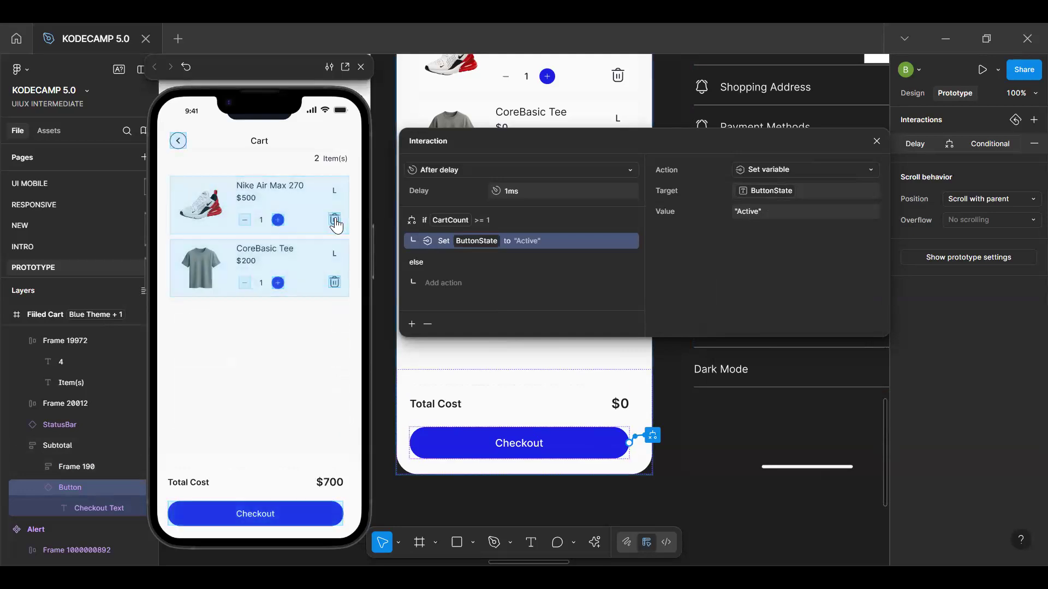
pyautogui.click(335, 220)
pyautogui.click(335, 220)
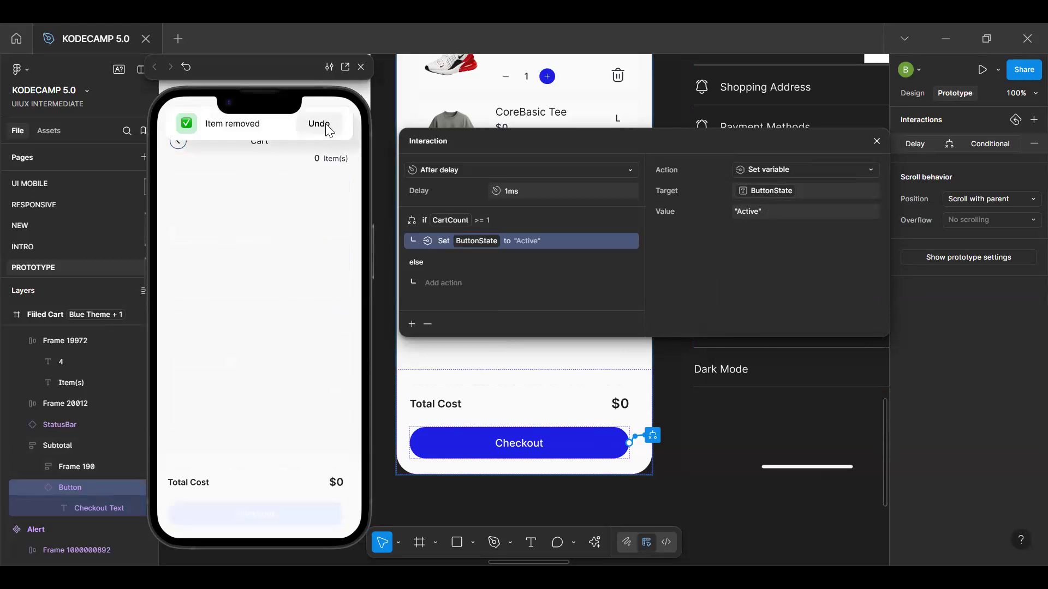
pyautogui.click(326, 125)
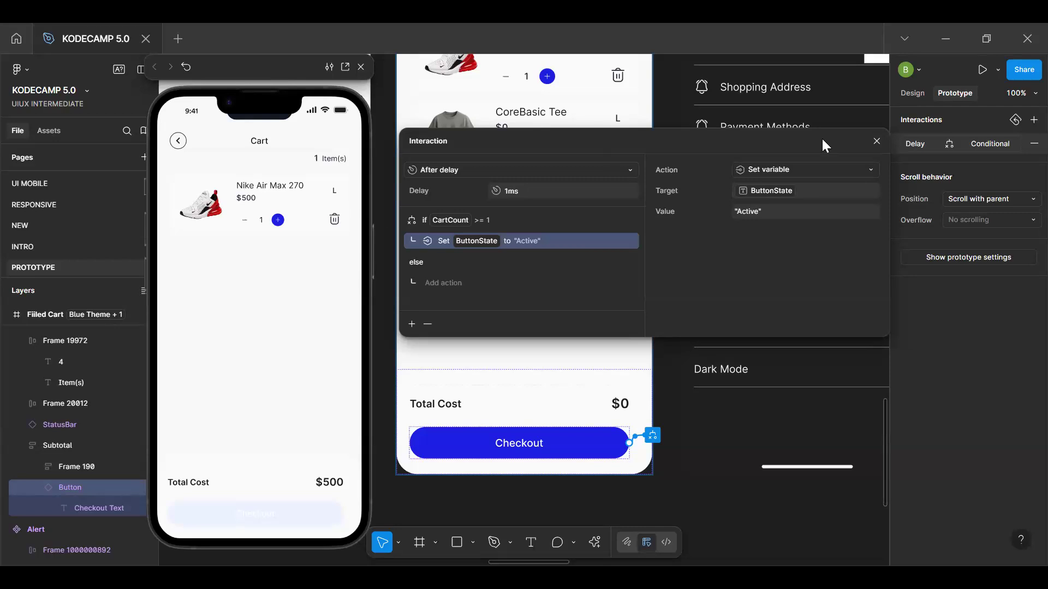
# Close the interaction settings and examine the empty Cart and Filled Cart frames on the canvas
pyautogui.click(876, 142)
pyautogui.scroll(-10, 573, 355)
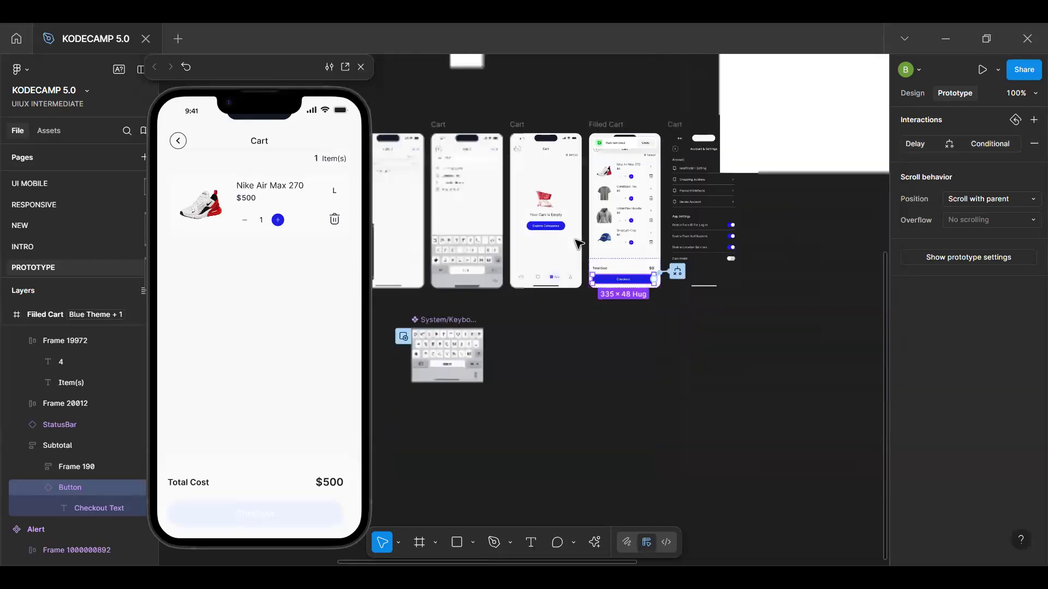
pyautogui.moveTo(428, 222); pyautogui.dragTo(571, 262)
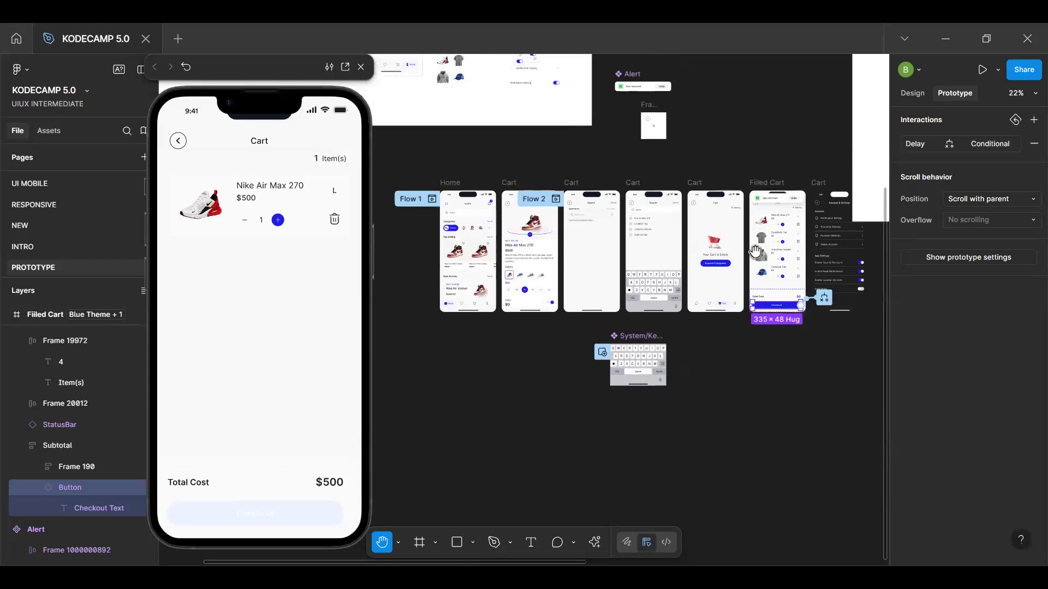
pyautogui.scroll(5, 756, 252)
pyautogui.hscroll(5, 709, 186)
pyautogui.scroll(1, 709, 187)
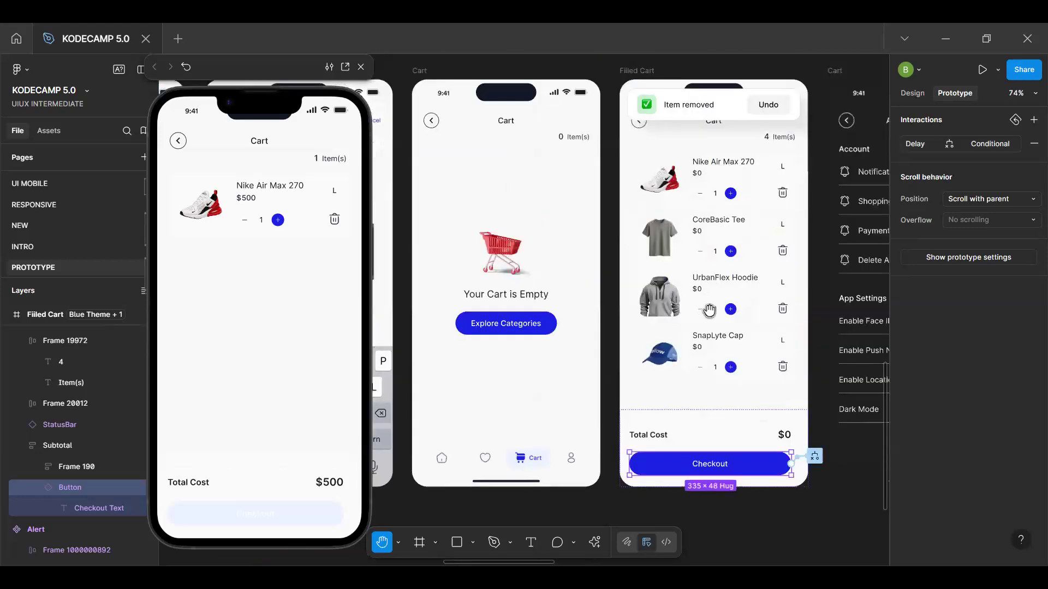
pyautogui.scroll(-5, 626, 414)
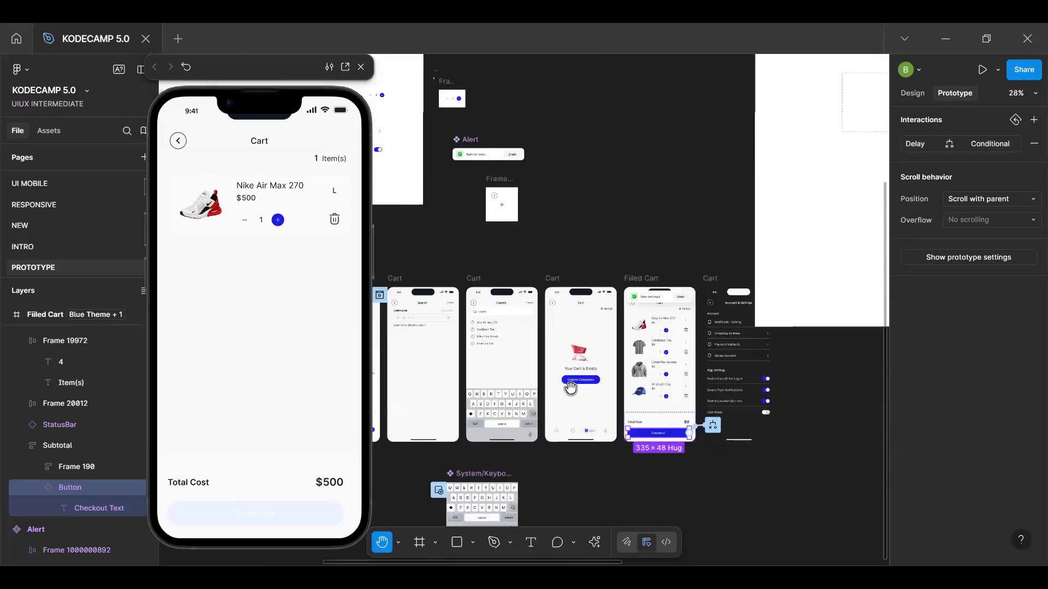
pyautogui.scroll(4, 569, 376)
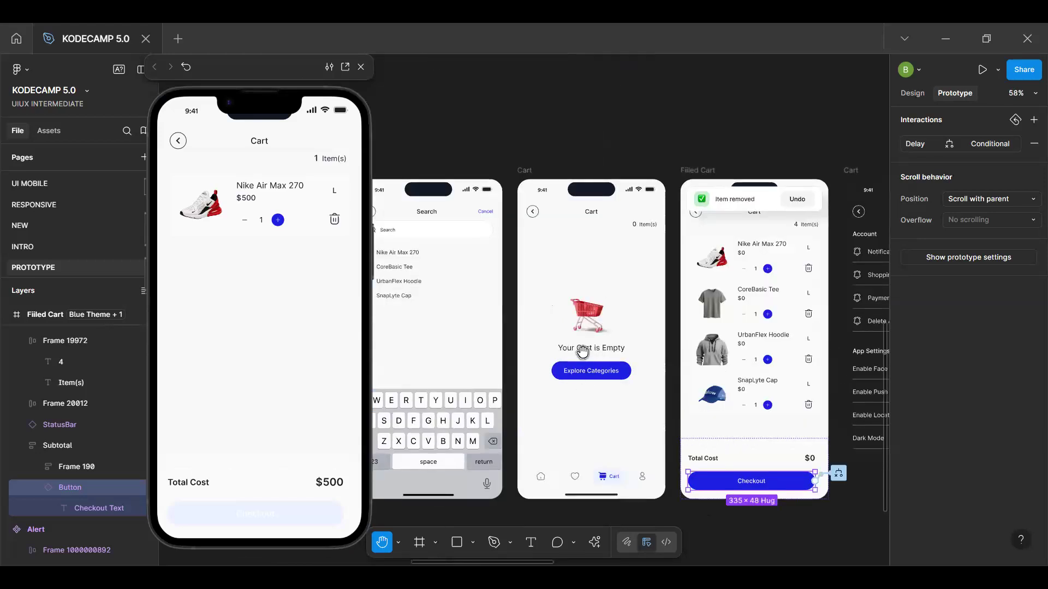
# Examine the bag icon's item count badge in the header of the Men's Shoes product frame
pyautogui.hscroll(-2, 722, 328)
pyautogui.hscroll(-7, 722, 328)
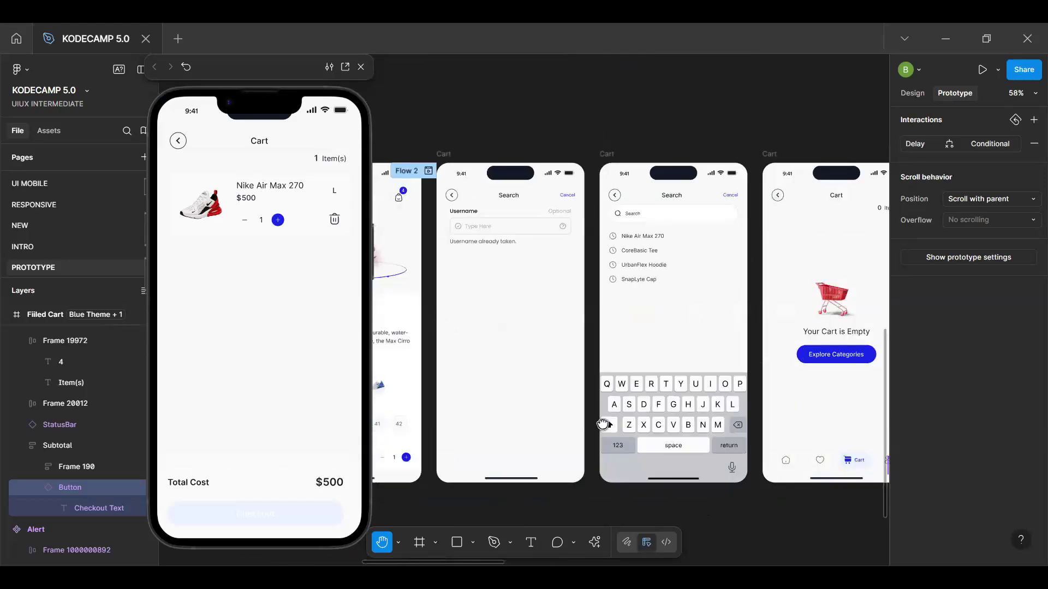
pyautogui.hscroll(-6, 604, 423)
pyautogui.scroll(2, 604, 424)
pyautogui.press('v')
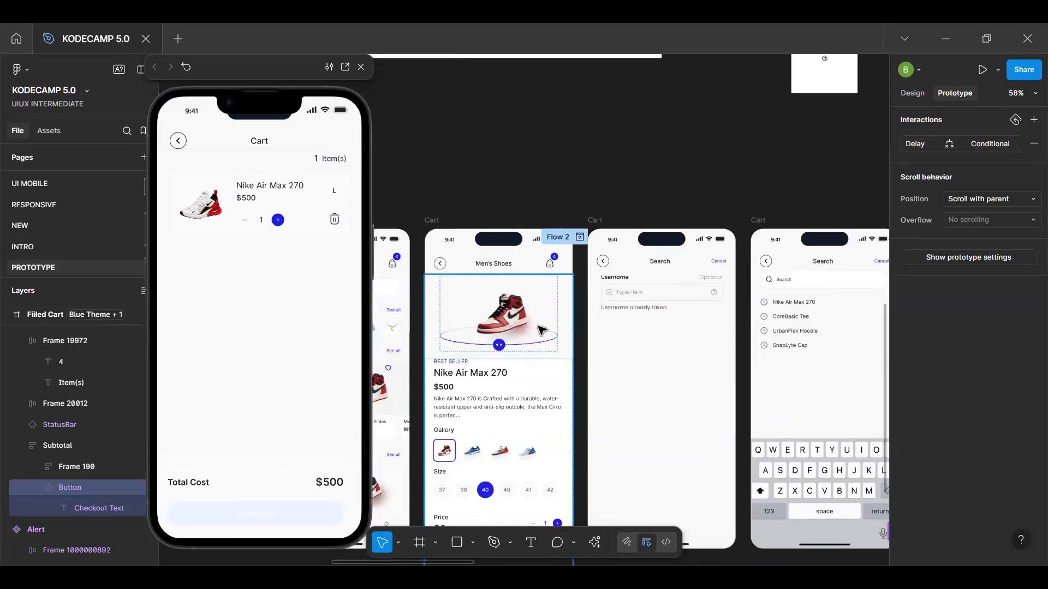
pyautogui.scroll(3, 546, 266)
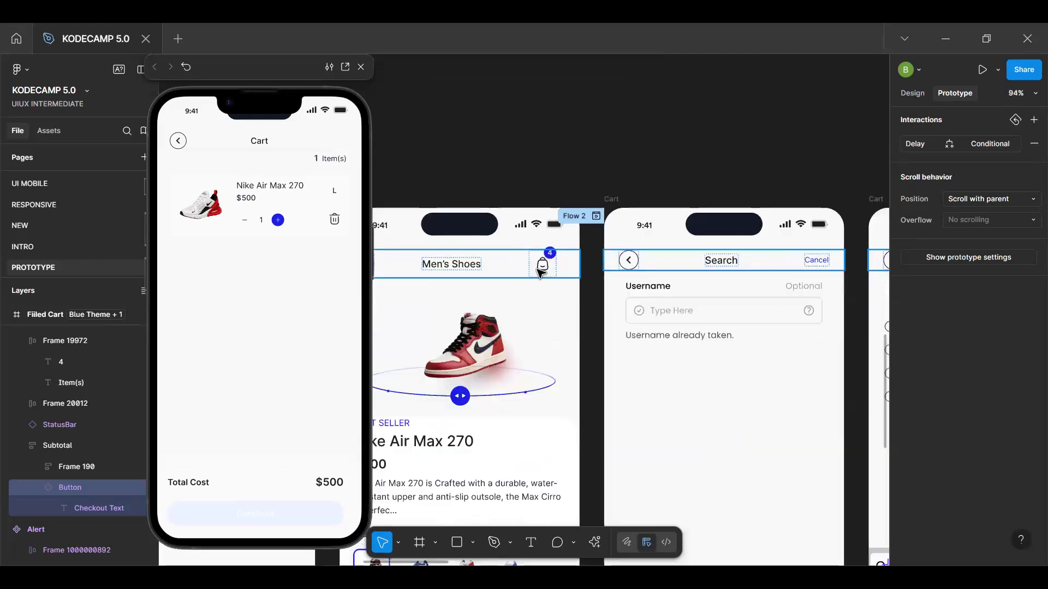
pyautogui.scroll(3, 549, 268)
pyautogui.scroll(-2, 552, 268)
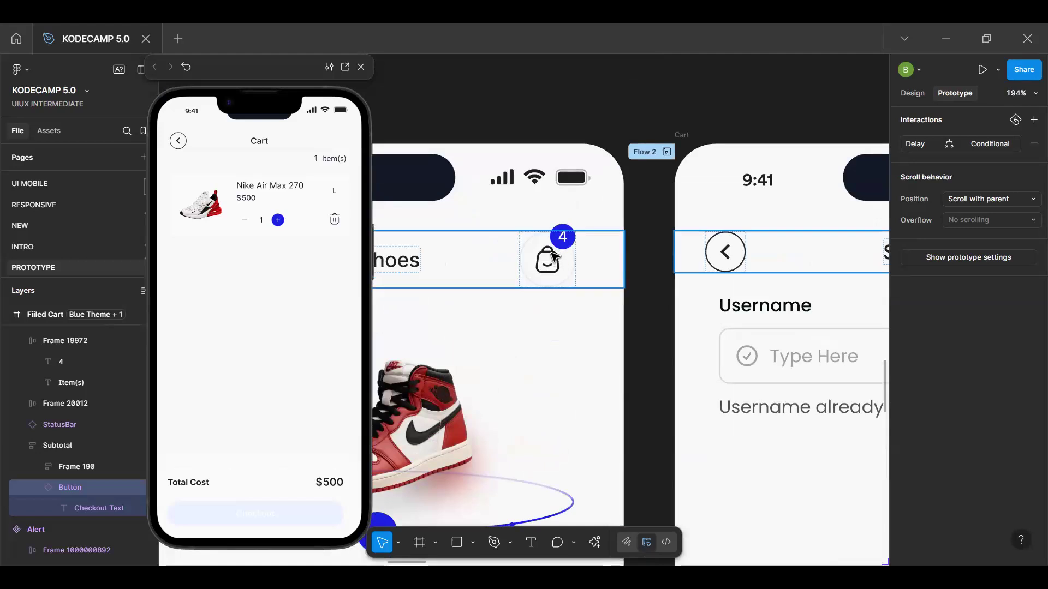
pyautogui.scroll(-3, 556, 269)
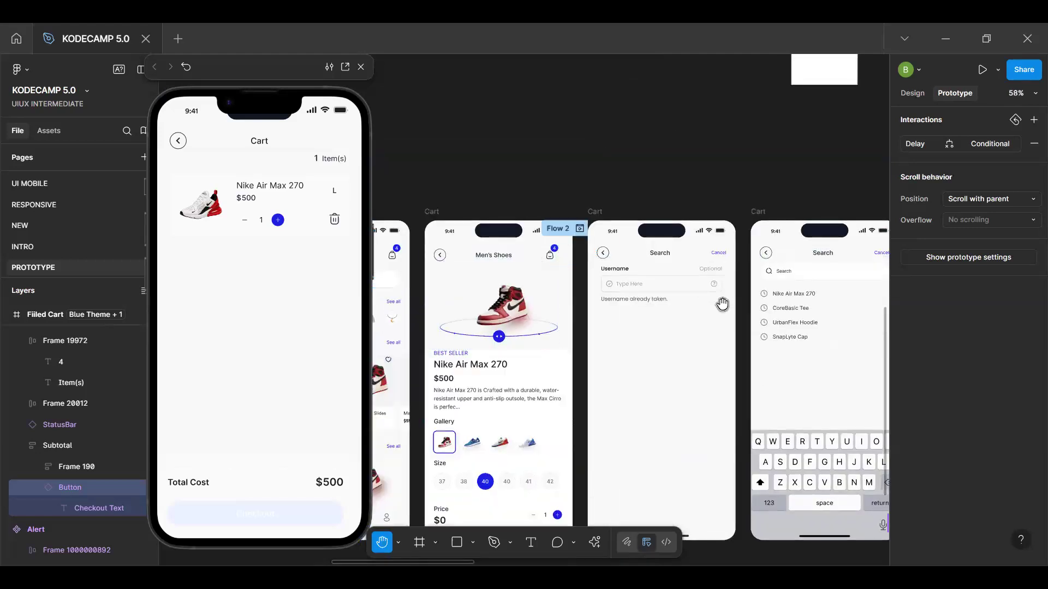
# Move the empty-cart message group from the empty Cart frame into the Filled Cart frame's product list
pyautogui.press('h')
pyautogui.moveTo(688, 299); pyautogui.dragTo(525, 256)
pyautogui.hscroll(1, 525, 257)
pyautogui.hscroll(4, 729, 304)
pyautogui.hscroll(4, 726, 229)
pyautogui.hscroll(2, 644, 245)
pyautogui.press('v')
pyautogui.press('h')
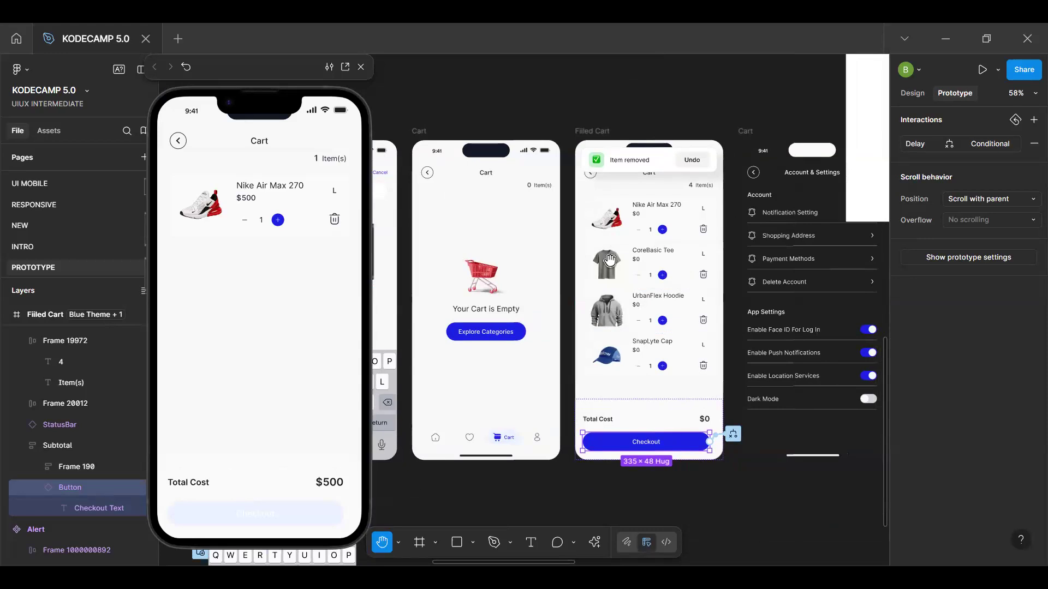
pyautogui.press('v')
pyautogui.click(537, 325)
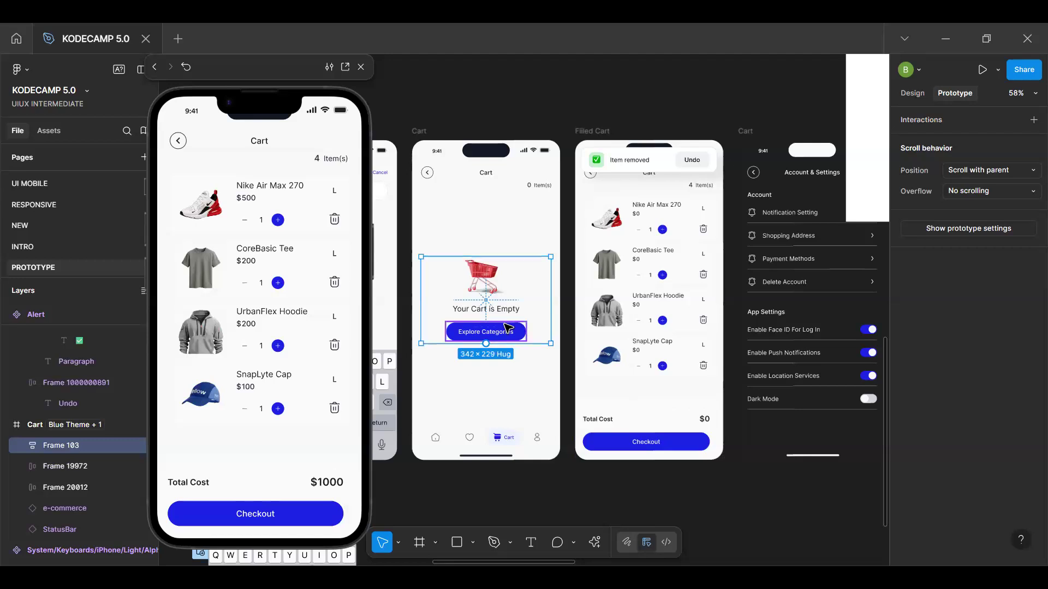
pyautogui.click(567, 305)
pyautogui.click(652, 279)
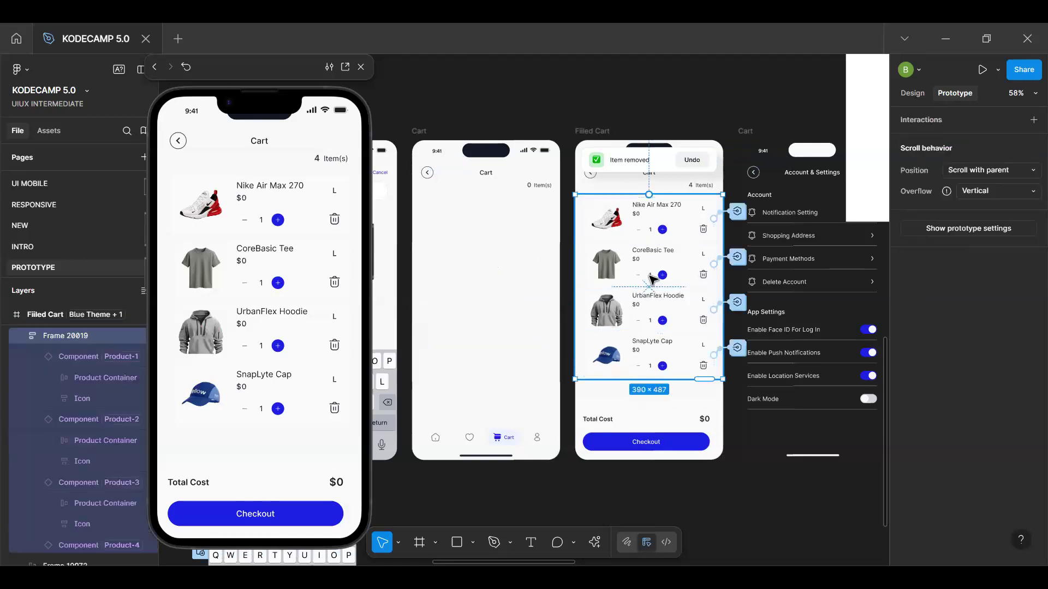
pyautogui.click(659, 330)
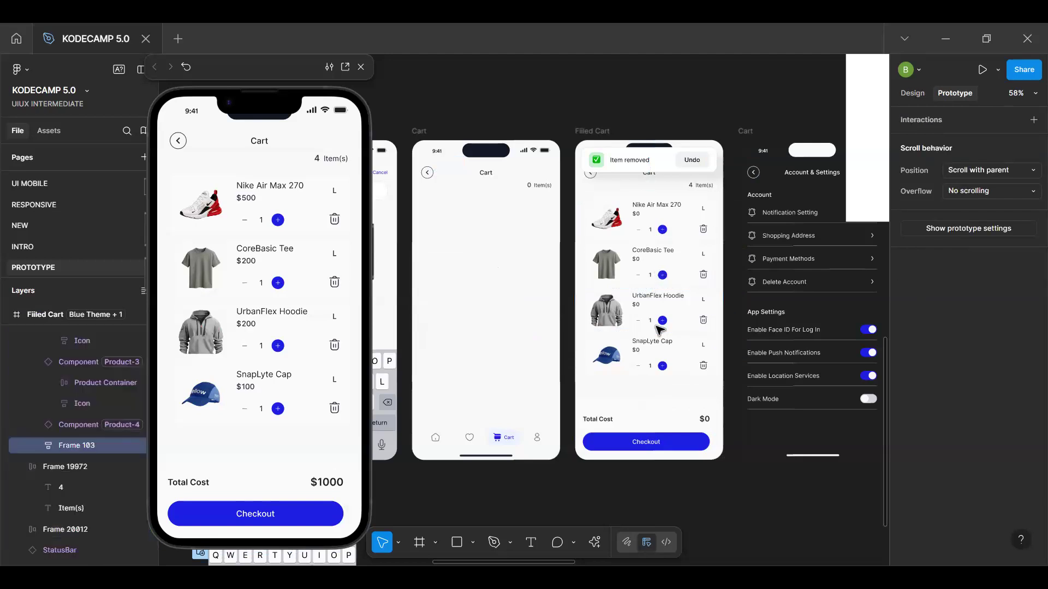
# Reorder the empty-cart message to the start of the Filled Cart list, above the Nike Air Max 270 product
pyautogui.hotkey('shift', 'e')
pyautogui.press('Up')
pyautogui.press('Up')
pyautogui.press('Up')
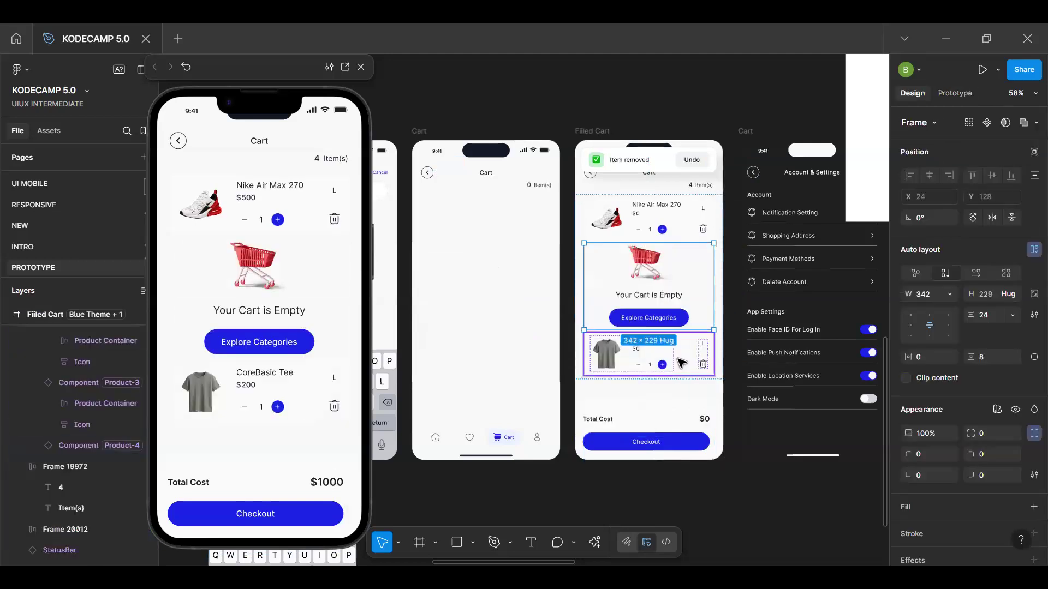
pyautogui.press('Up')
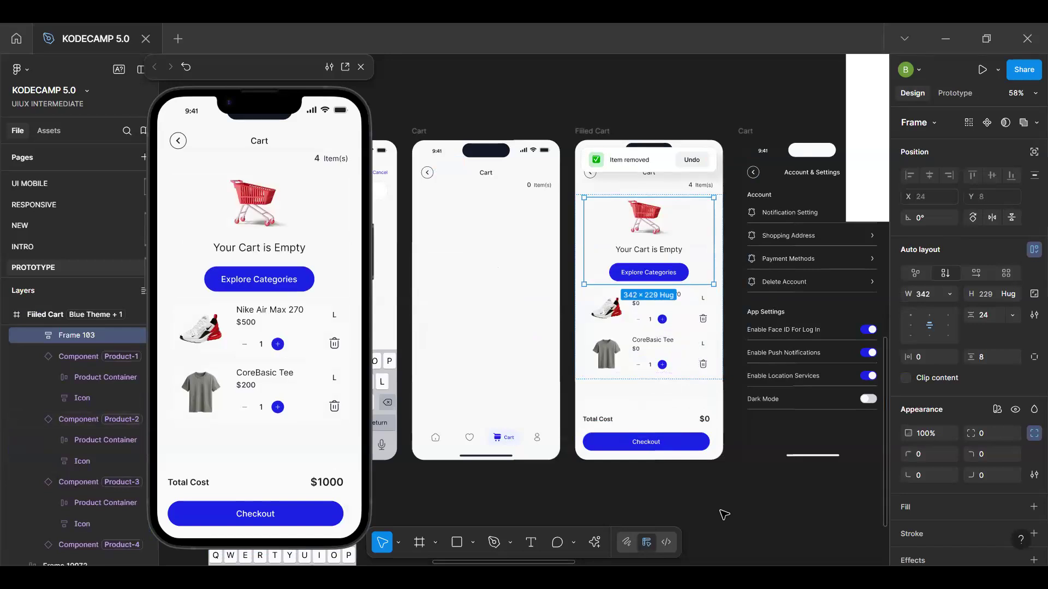
pyautogui.press('Escape')
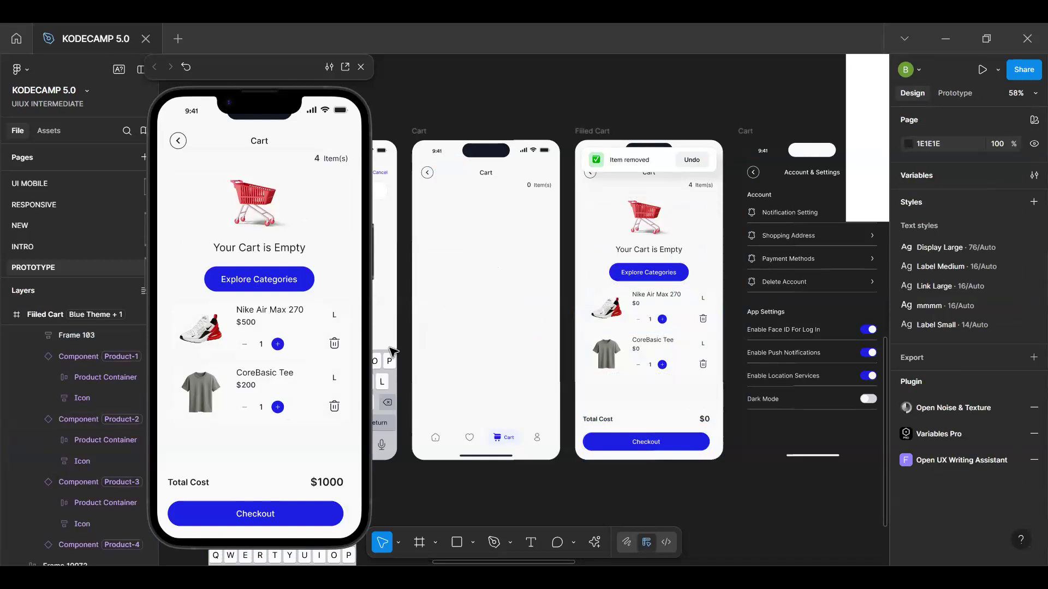
# Try middle-left auto layout alignment on the Filled Cart product list, and return it to top left
pyautogui.click(689, 276)
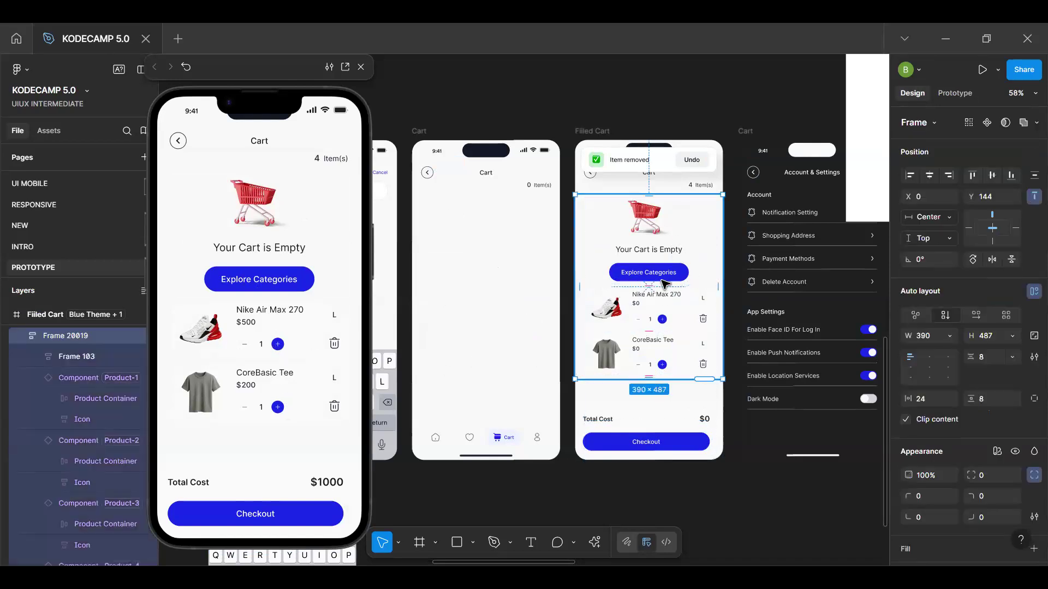
pyautogui.click(910, 366)
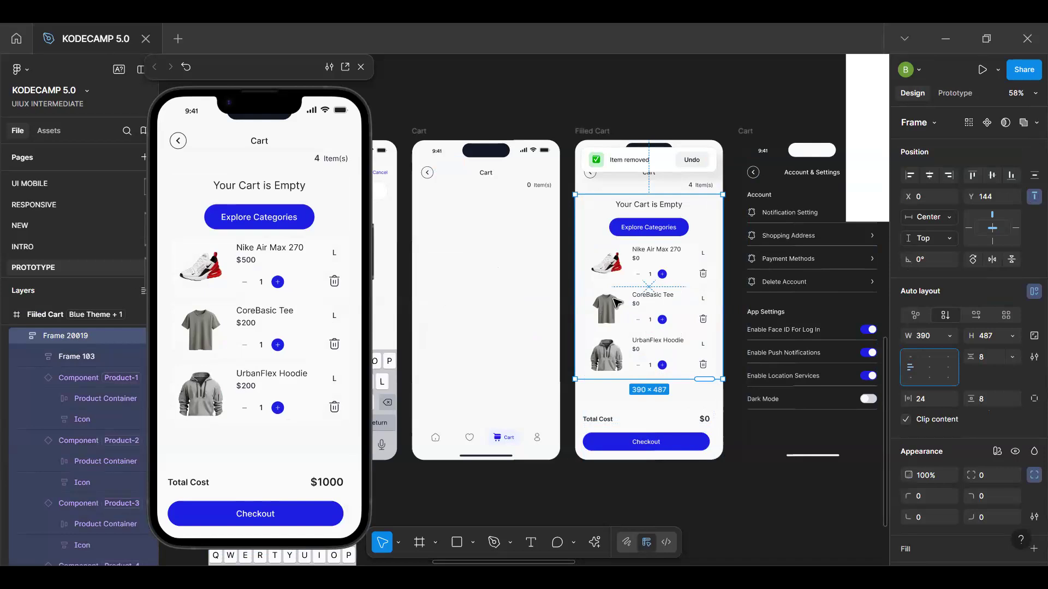
pyautogui.click(911, 357)
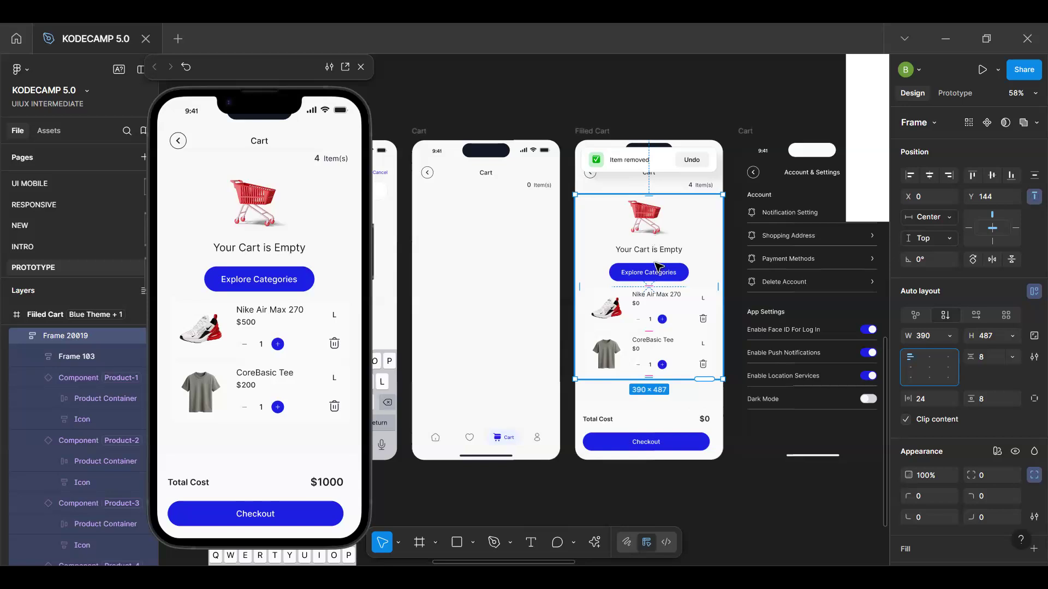
pyautogui.click(726, 488)
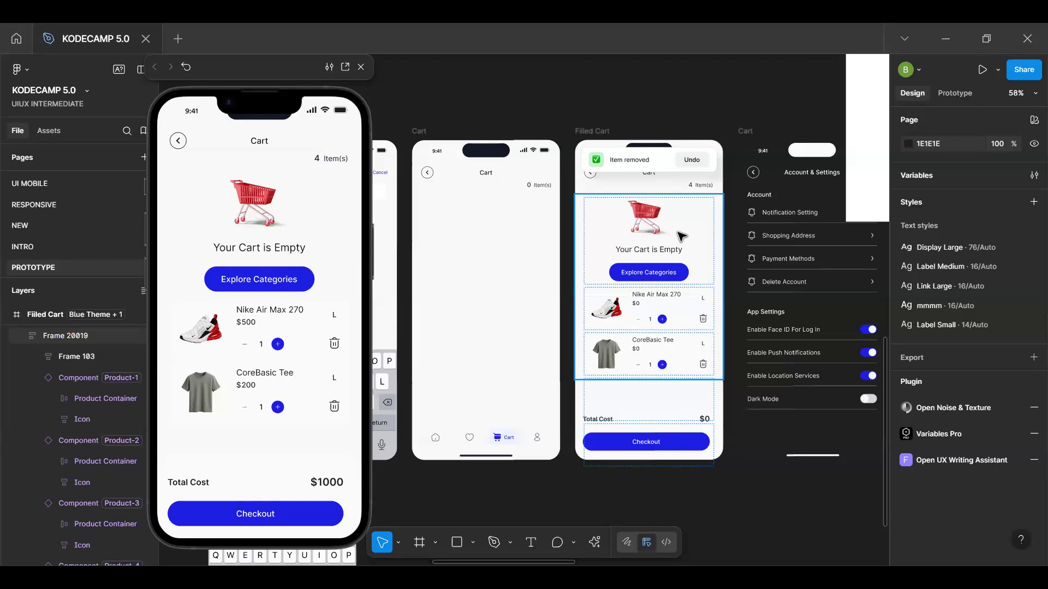
# Create a boolean variable named EmptyCartMessage with the value False in the Cart Variables collection
pyautogui.doubleClick(677, 238)
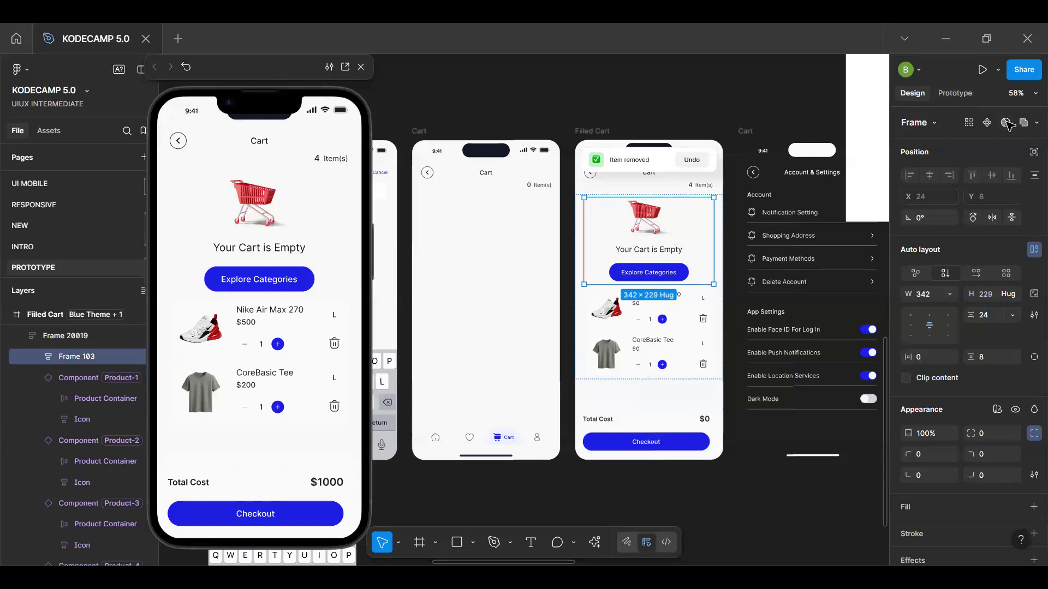
pyautogui.click(708, 99)
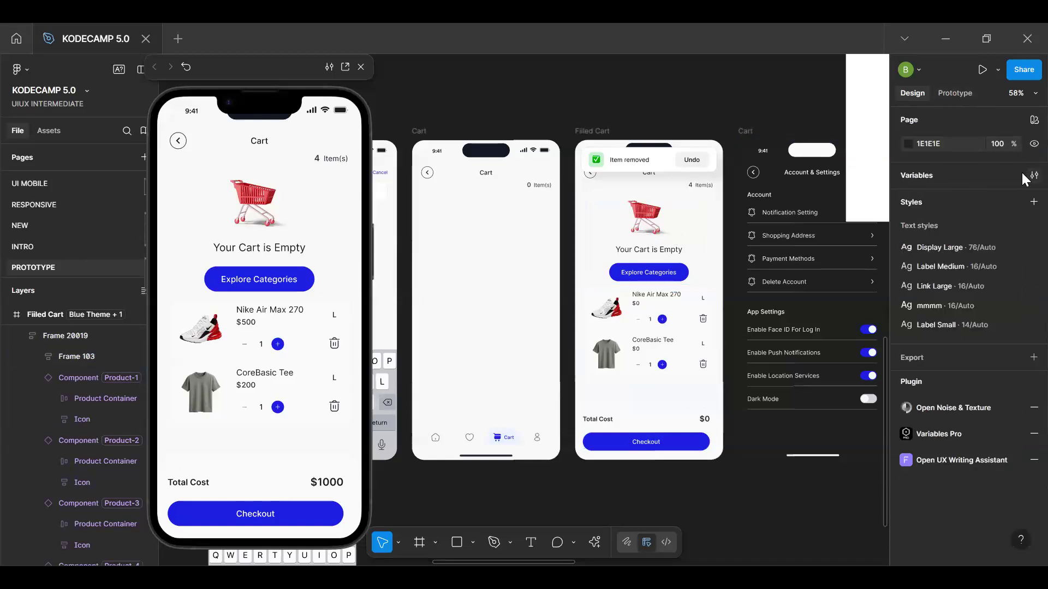
pyautogui.click(1033, 175)
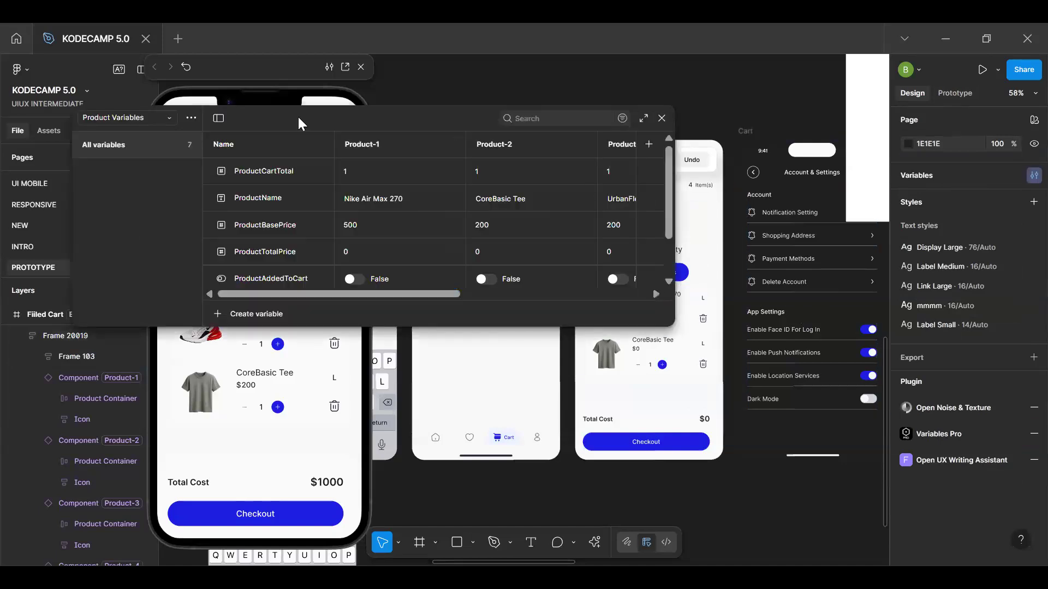
pyautogui.click(143, 118)
pyautogui.click(127, 183)
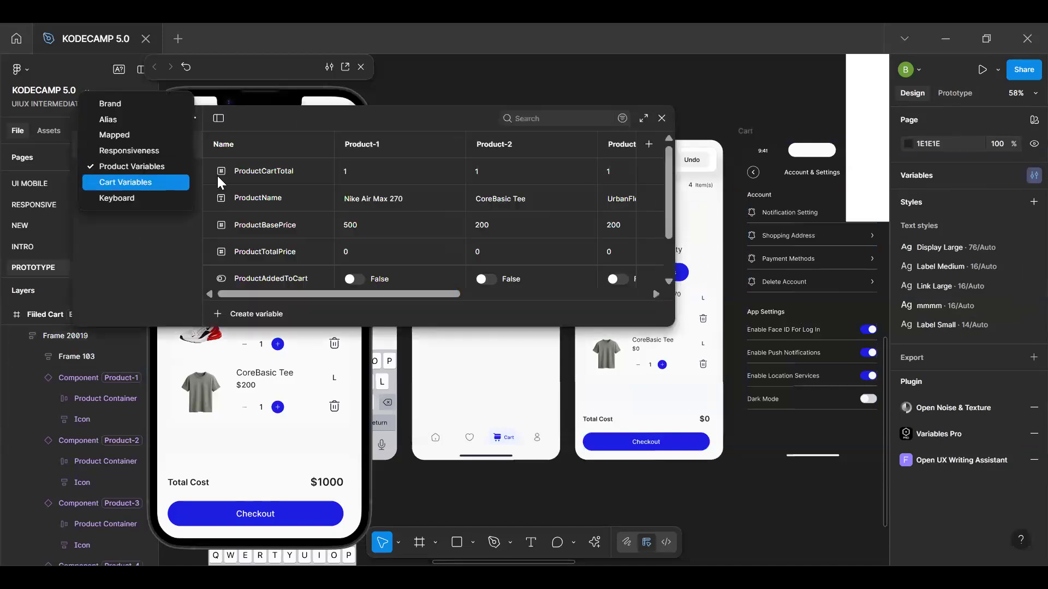
pyautogui.click(235, 315)
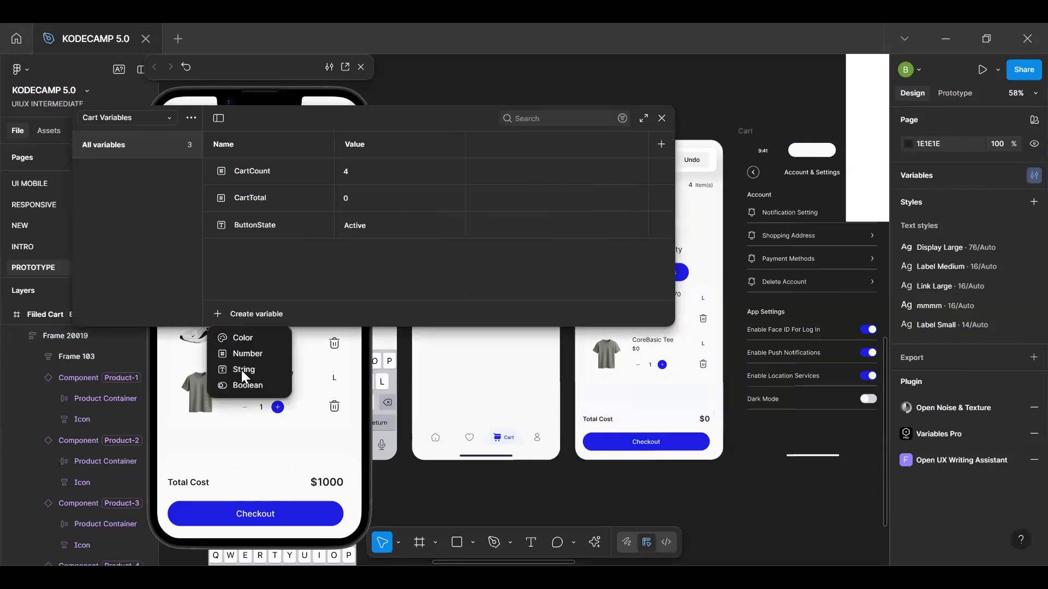
pyautogui.click(241, 382)
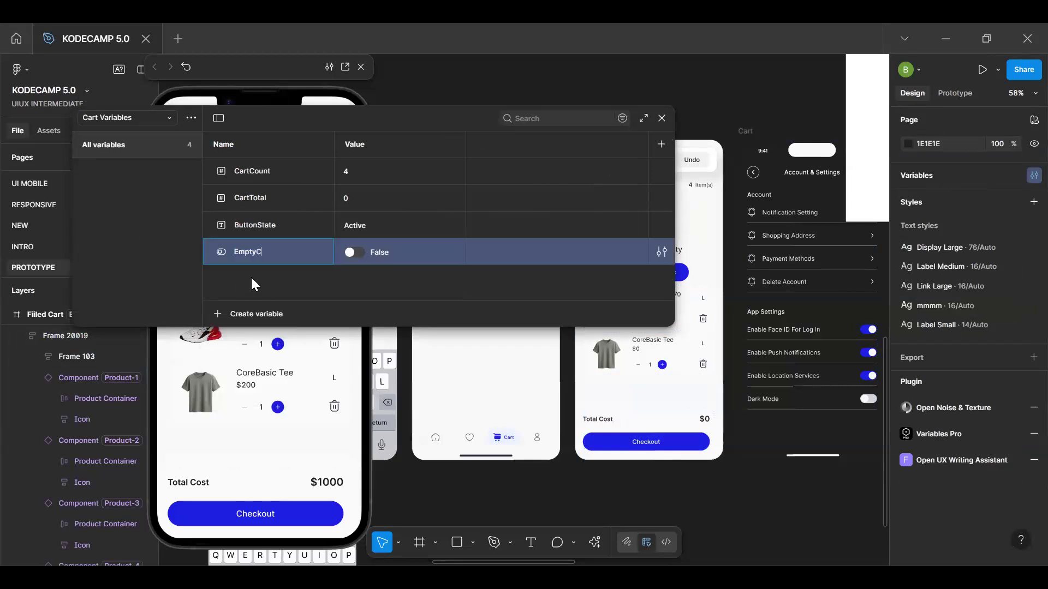
pyautogui.write('EmptyCartMessage')
pyautogui.press('Return')
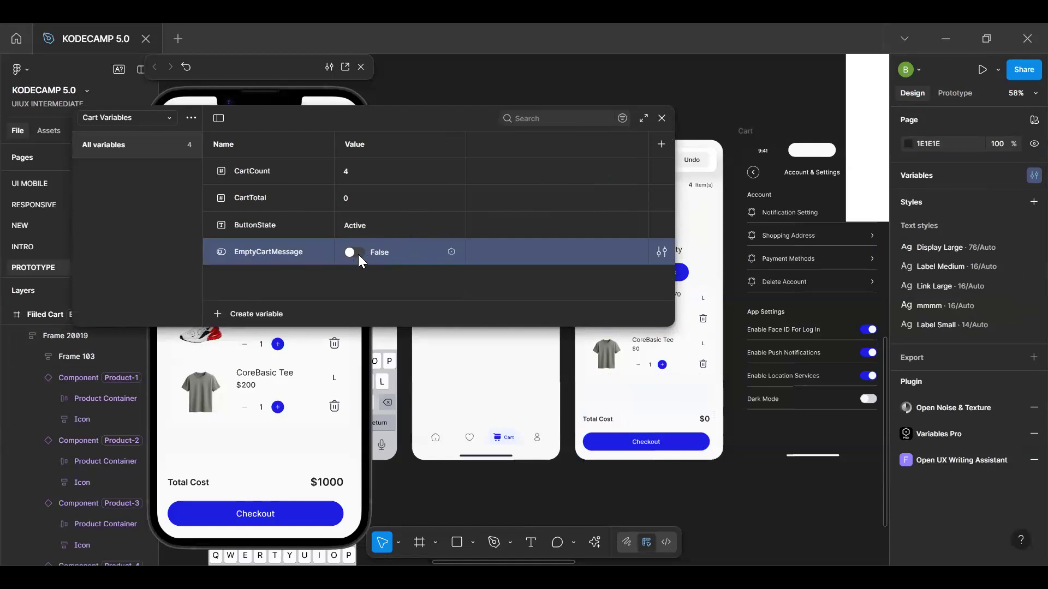
pyautogui.click(661, 119)
# Bind the visibility of the empty-cart message in the Filled Cart frame to the EmptyCartMessage variable
pyautogui.click(652, 242)
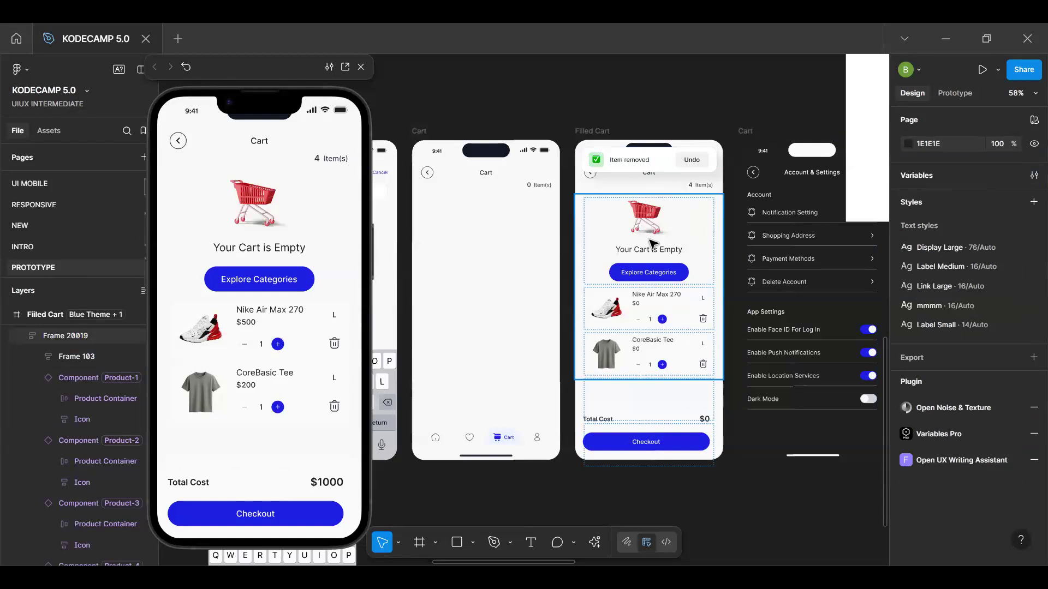
pyautogui.keyDown('ctrl'); pyautogui.scroll(3, 652, 243); pyautogui.keyUp('ctrl')
pyautogui.click(752, 245)
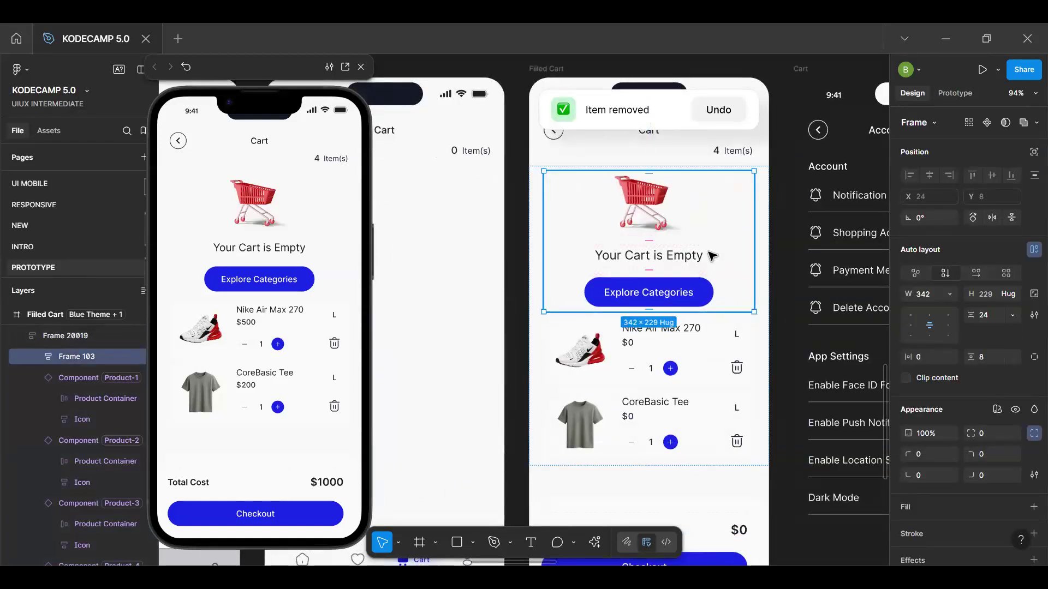
pyautogui.click(1016, 414)
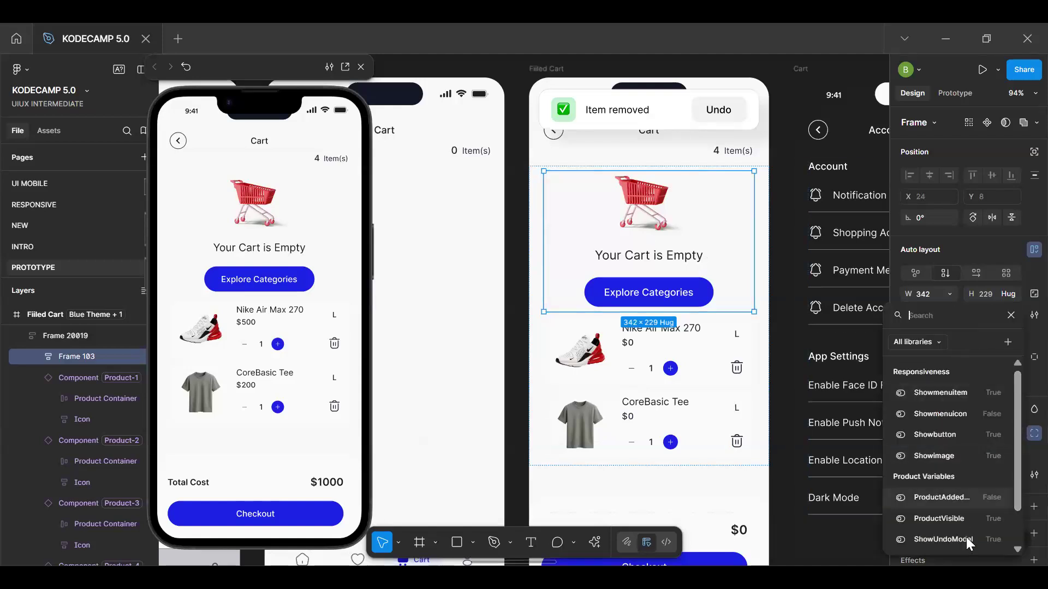
pyautogui.scroll(-2, 966, 537)
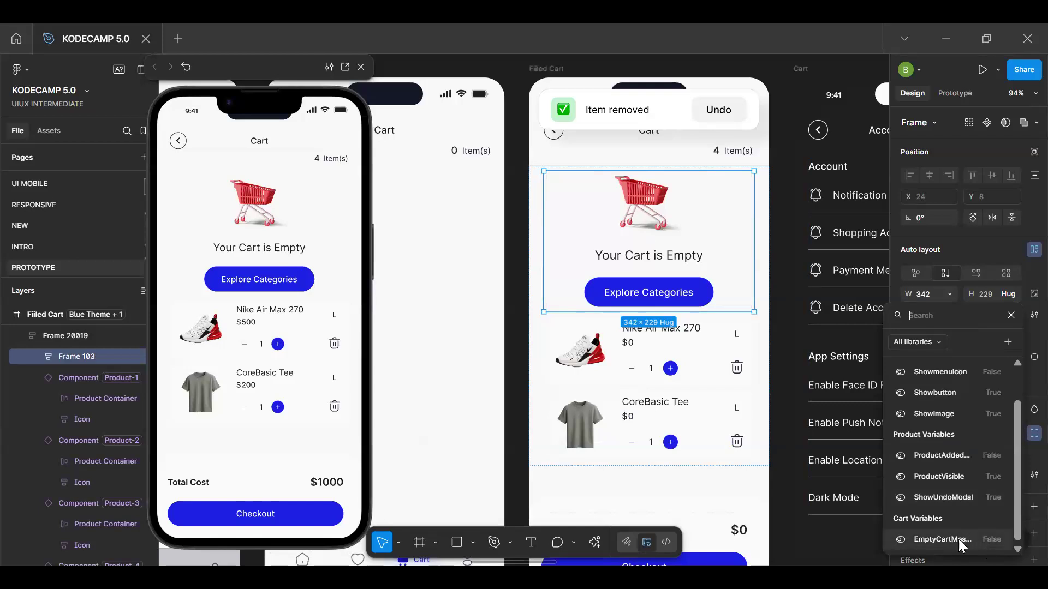
pyautogui.click(955, 540)
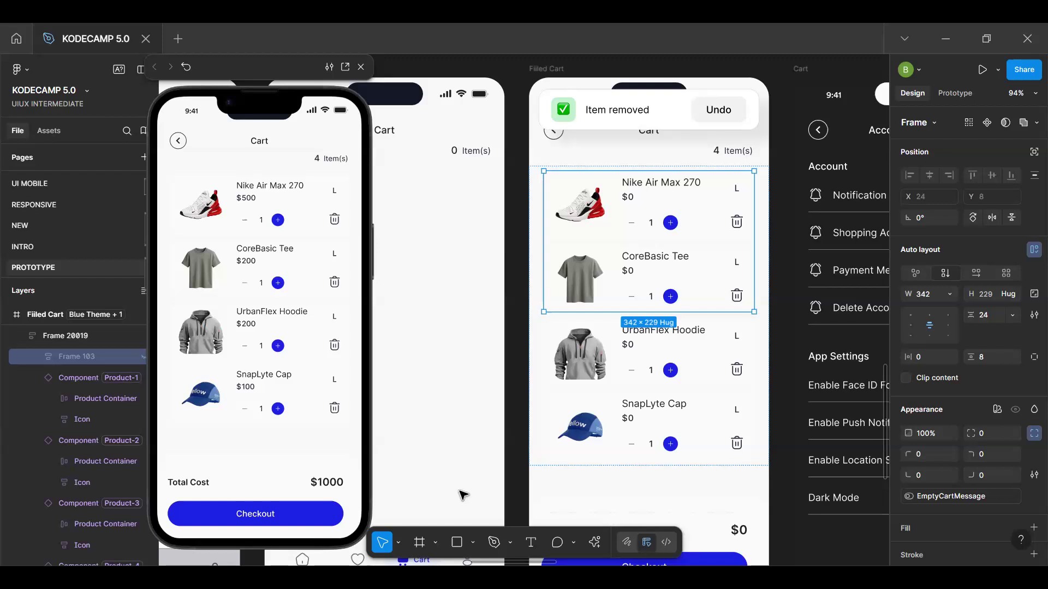
# Open the tap interaction of the delete icon in the main component of the UrbanFlex Hoodie cart item
pyautogui.click(714, 374)
pyautogui.click(929, 141)
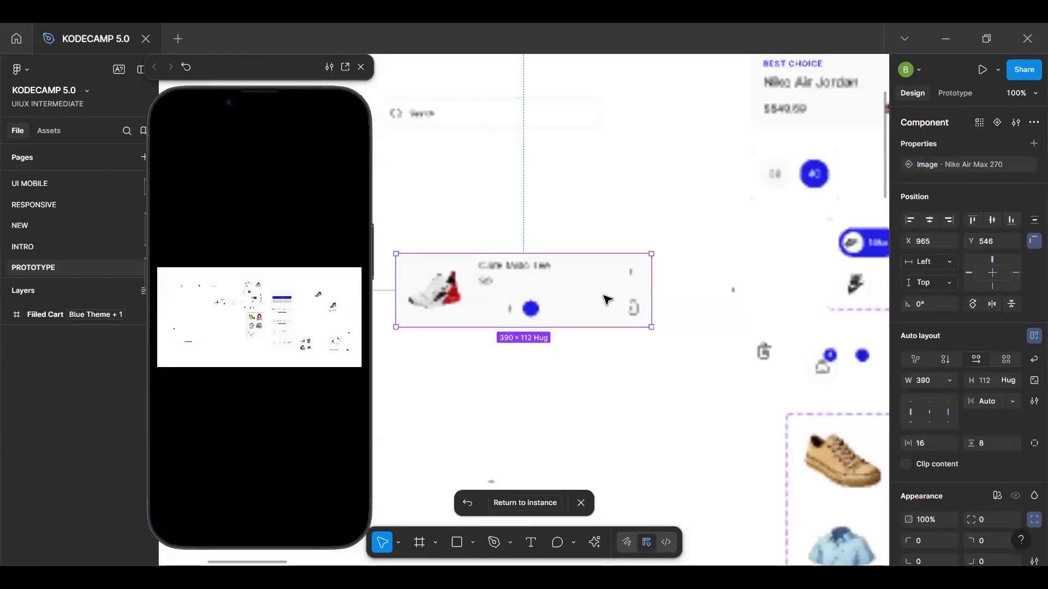
pyautogui.click(632, 311)
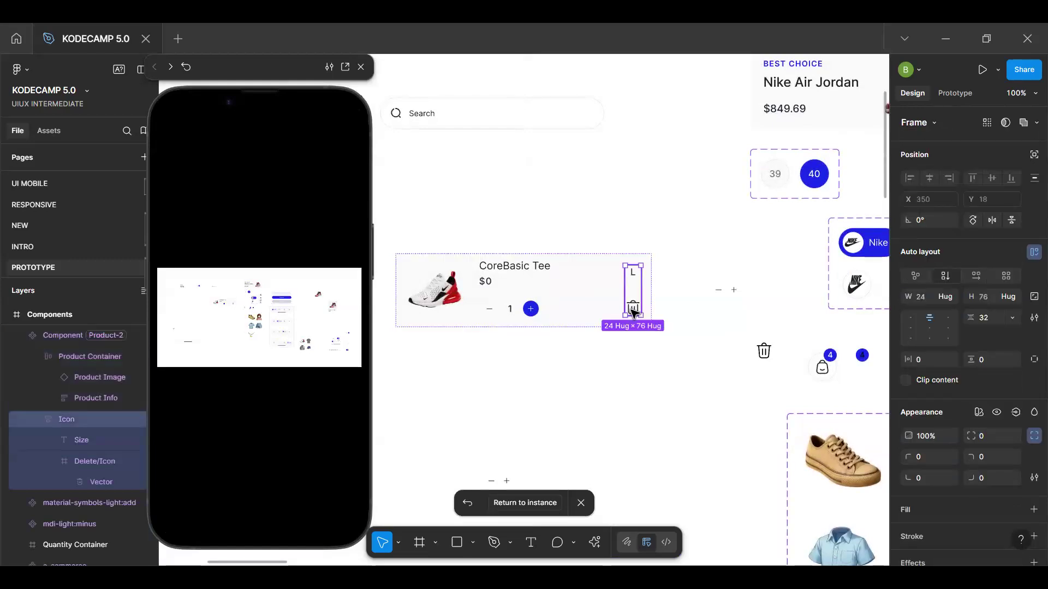
pyautogui.click(632, 311)
pyautogui.click(966, 95)
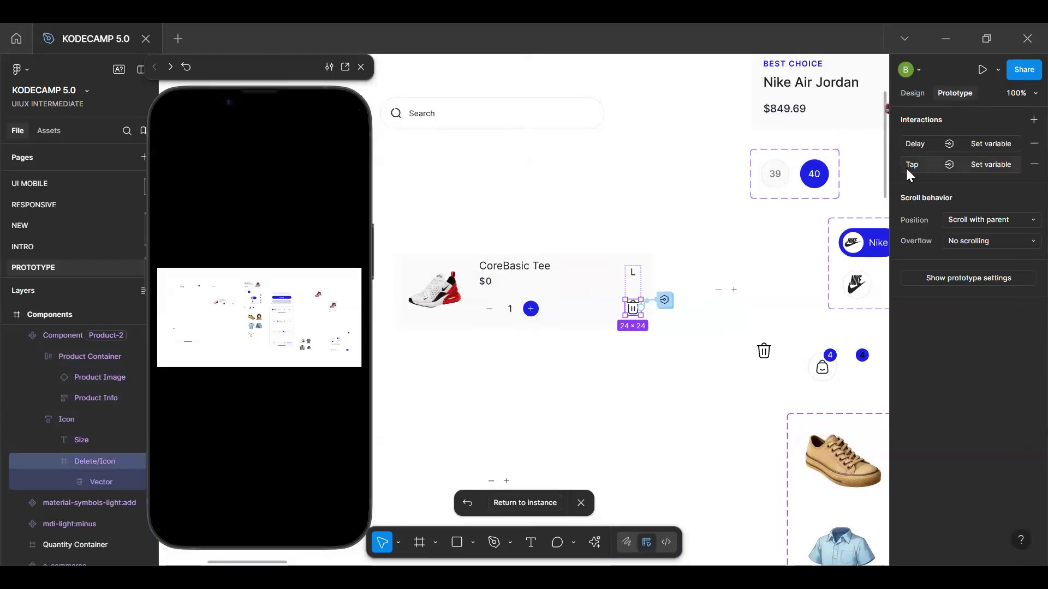
pyautogui.click(923, 164)
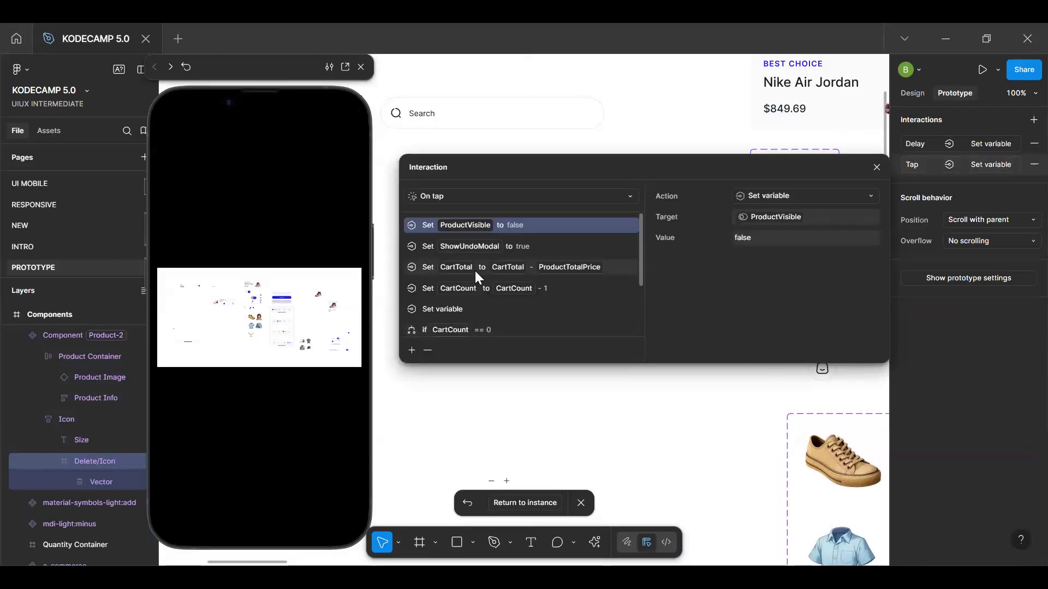
# Add a Set variable action to the delete icon's tap interaction that sets EmptyCartMessage to true
pyautogui.scroll(-2, 475, 273)
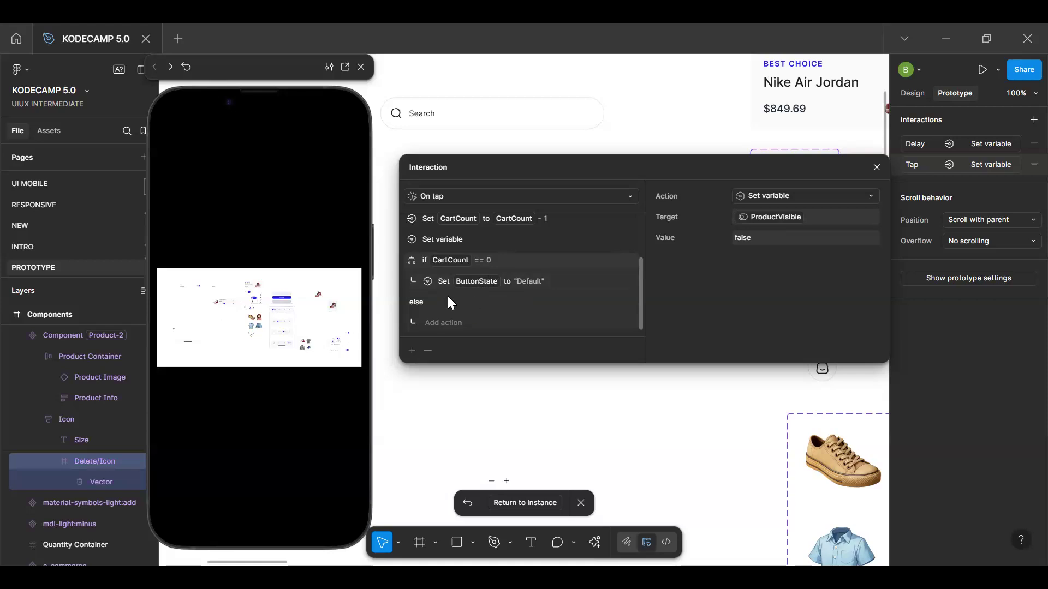
pyautogui.click(410, 350)
pyautogui.click(411, 470)
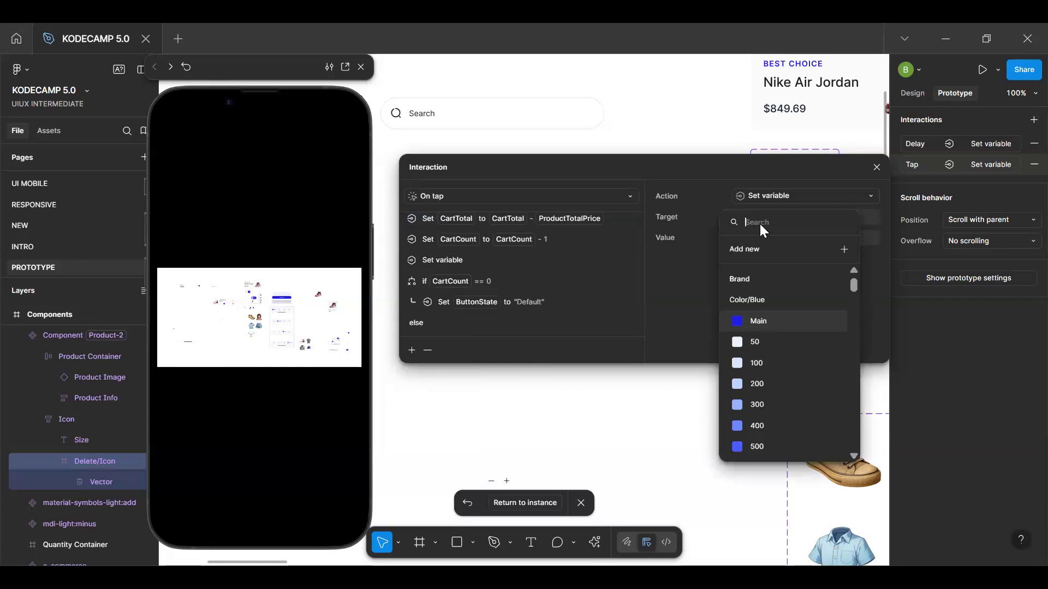
pyautogui.write('emoy')
pyautogui.press('BackSpace')
pyautogui.press('BackSpace')
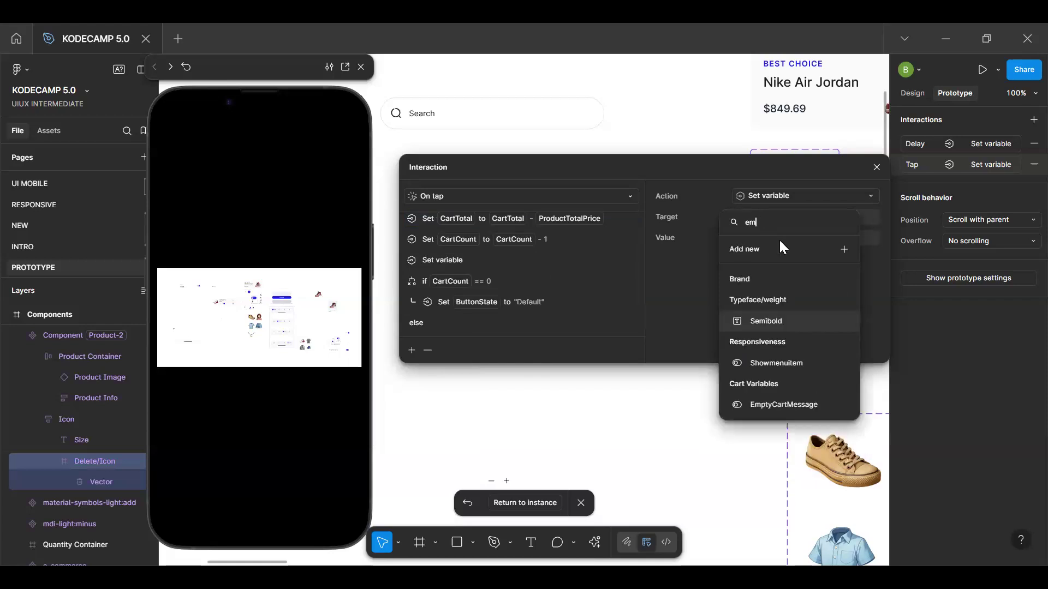
pyautogui.write('p')
pyautogui.click(776, 281)
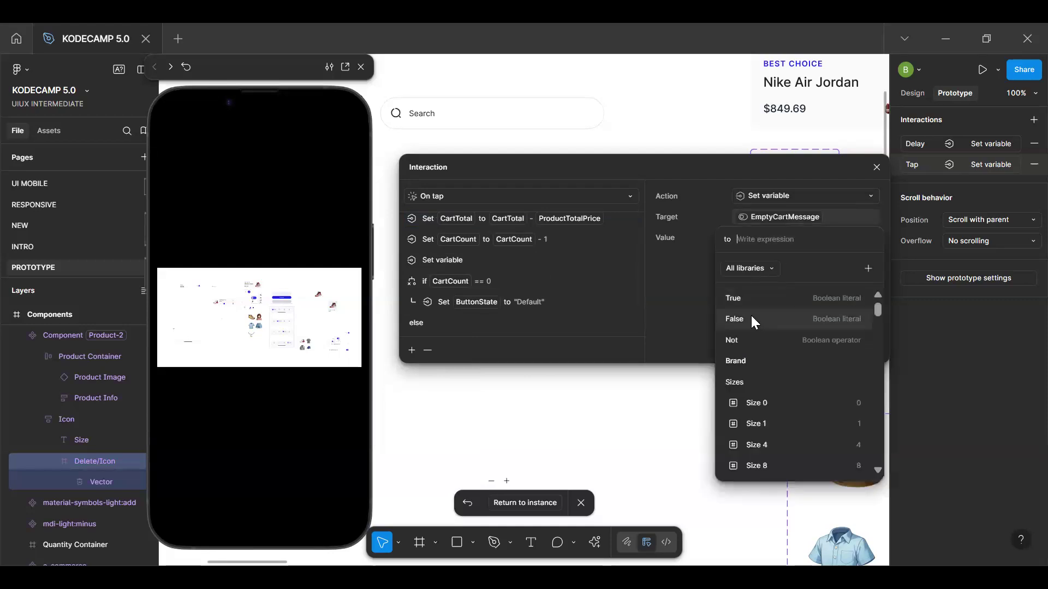
pyautogui.click(787, 297)
pyautogui.press('Return')
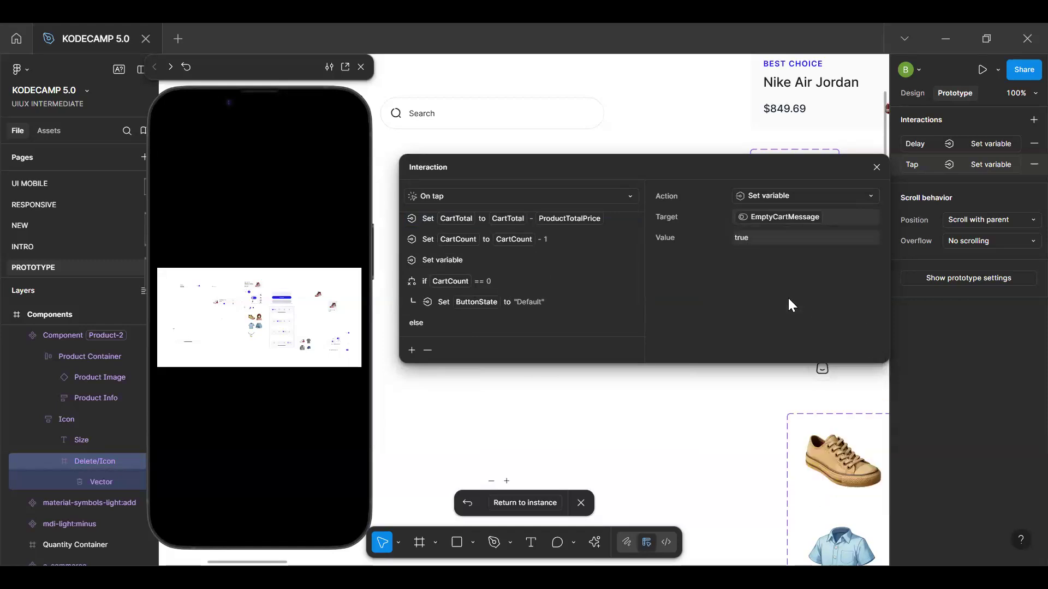
# Try to move the EmptyCartMessage action into the CartCount == 0 condition, and undo the move
pyautogui.scroll(-1, 476, 308)
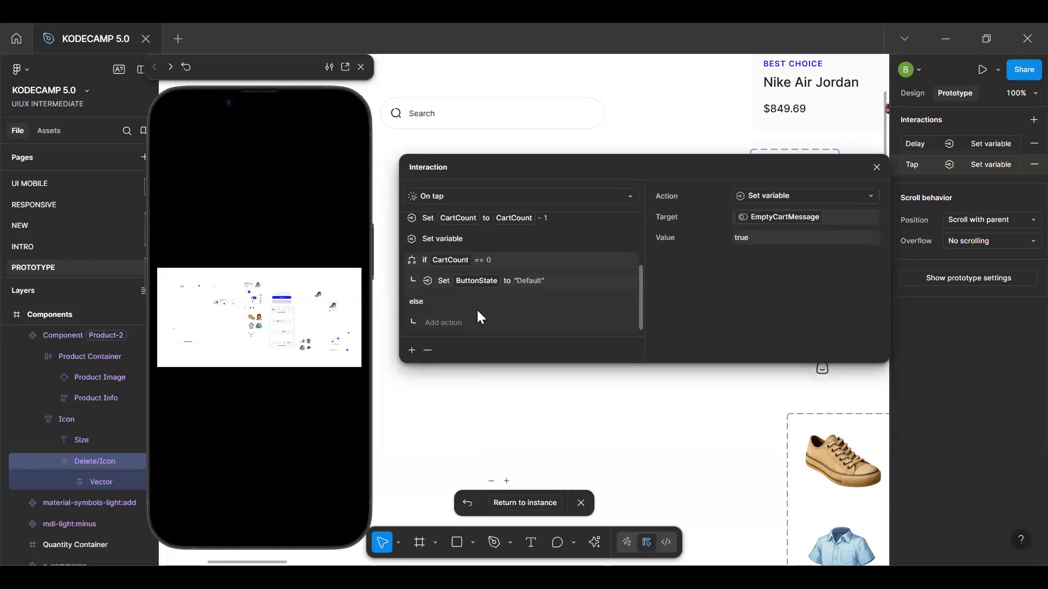
pyautogui.scroll(4, 476, 309)
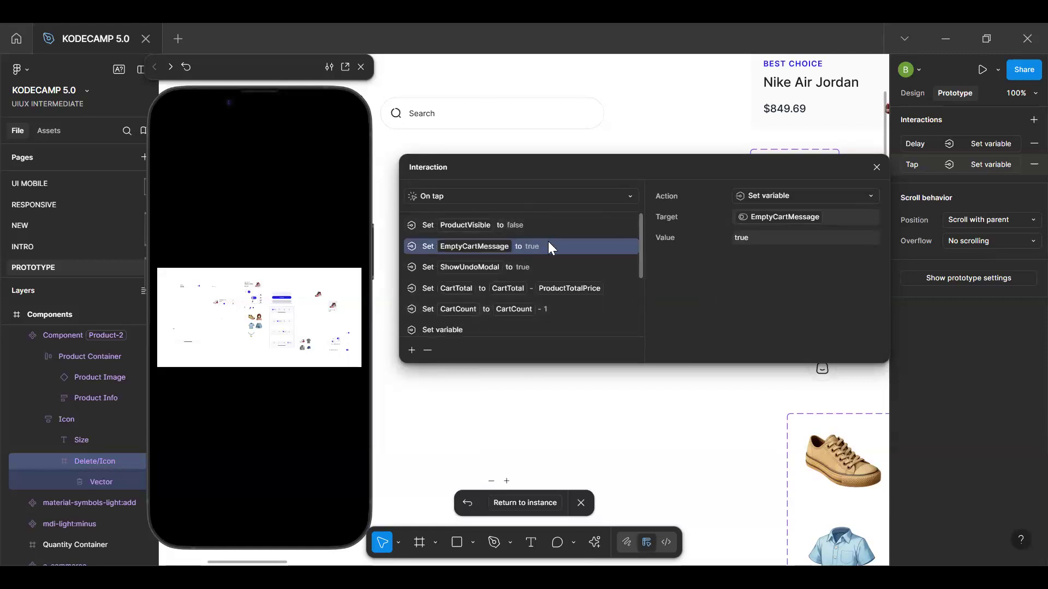
pyautogui.scroll(-4, 534, 321)
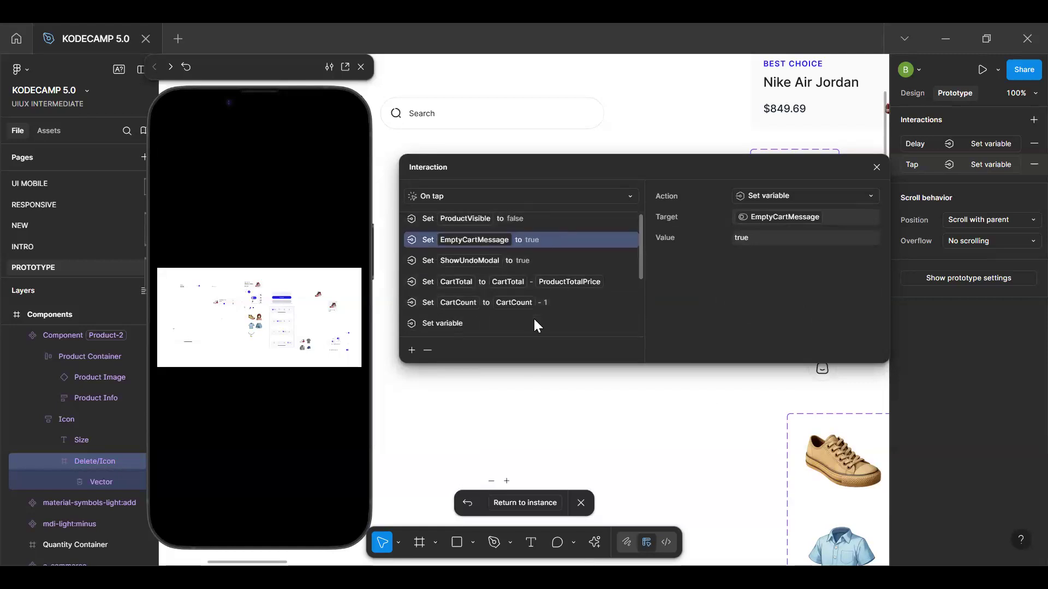
pyautogui.moveTo(533, 319); pyautogui.dragTo(522, 283)
pyautogui.scroll(-11, 521, 287)
pyautogui.scroll(4, 521, 287)
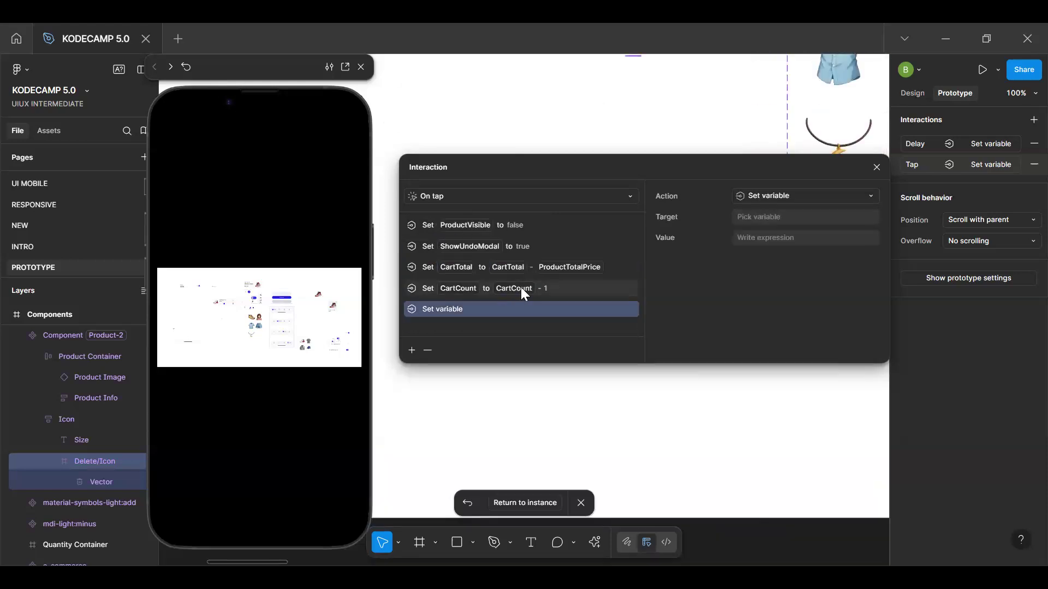
pyautogui.scroll(10, 521, 287)
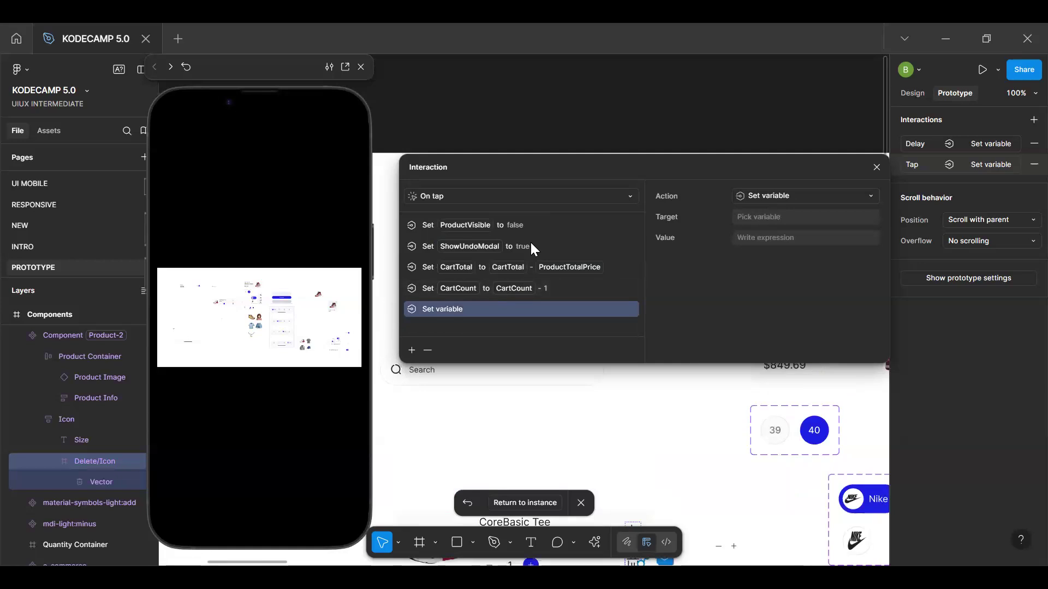
pyautogui.scroll(-3, 546, 254)
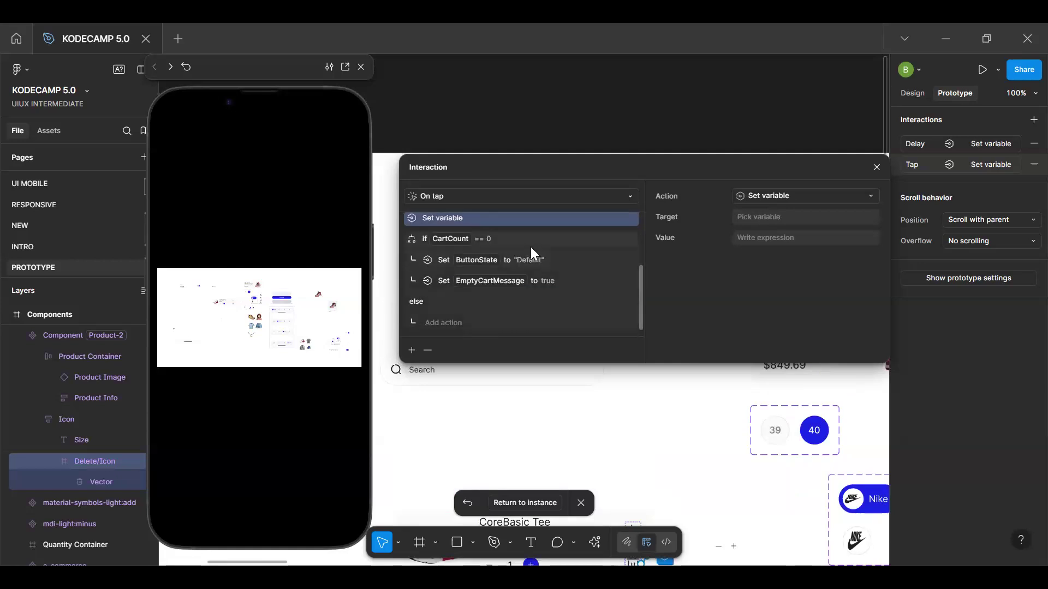
pyautogui.hotkey('ctrl', 'z')
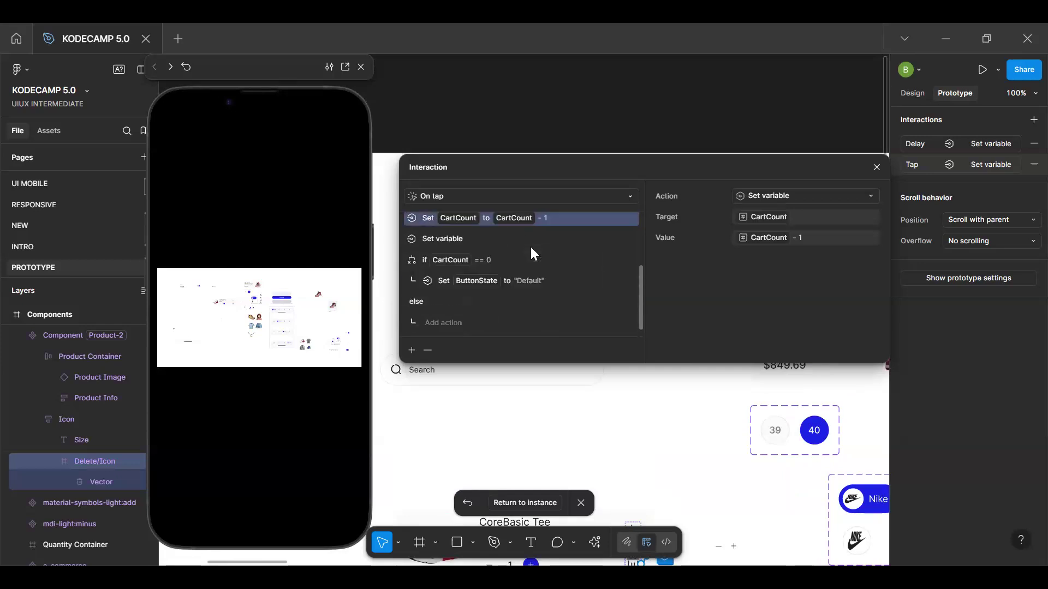
# Delete the blank Set variable action above the CartCount == 0 condition in the tap interaction
pyautogui.scroll(3, 530, 244)
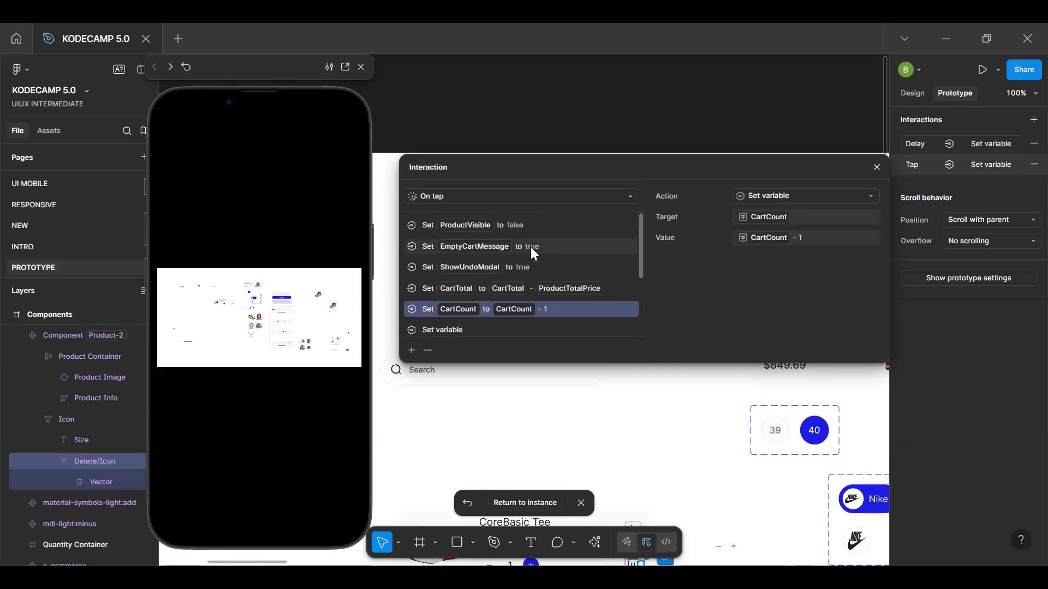
pyautogui.click(545, 250)
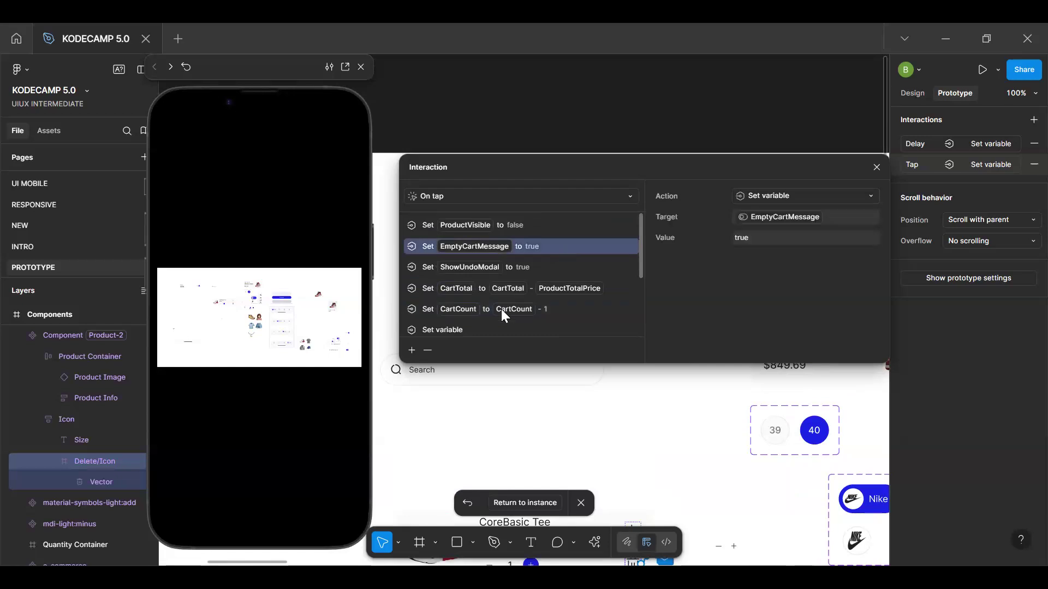
pyautogui.scroll(-3, 500, 306)
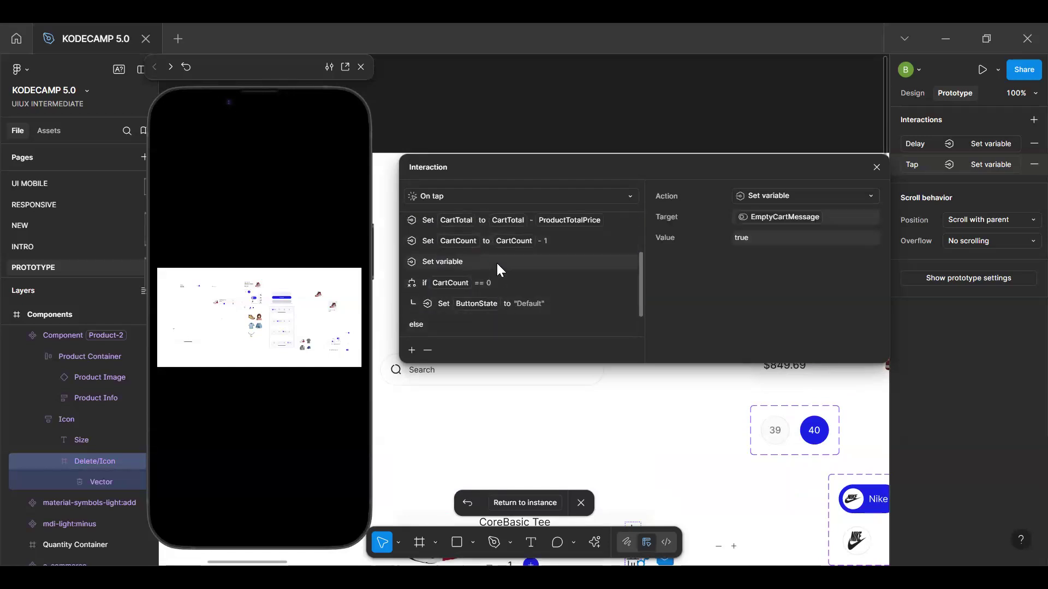
pyautogui.click(496, 263)
pyautogui.click(502, 326)
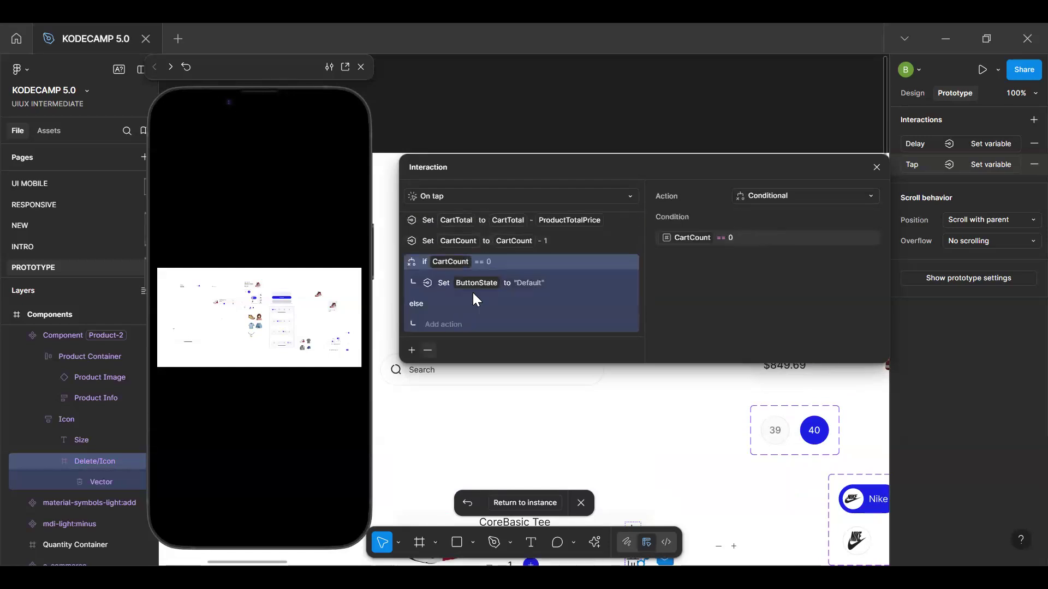
# Move the EmptyCartMessage action into the CartCount == 0 condition, below the ButtonState action, and return to the cart item instance
pyautogui.scroll(2, 491, 268)
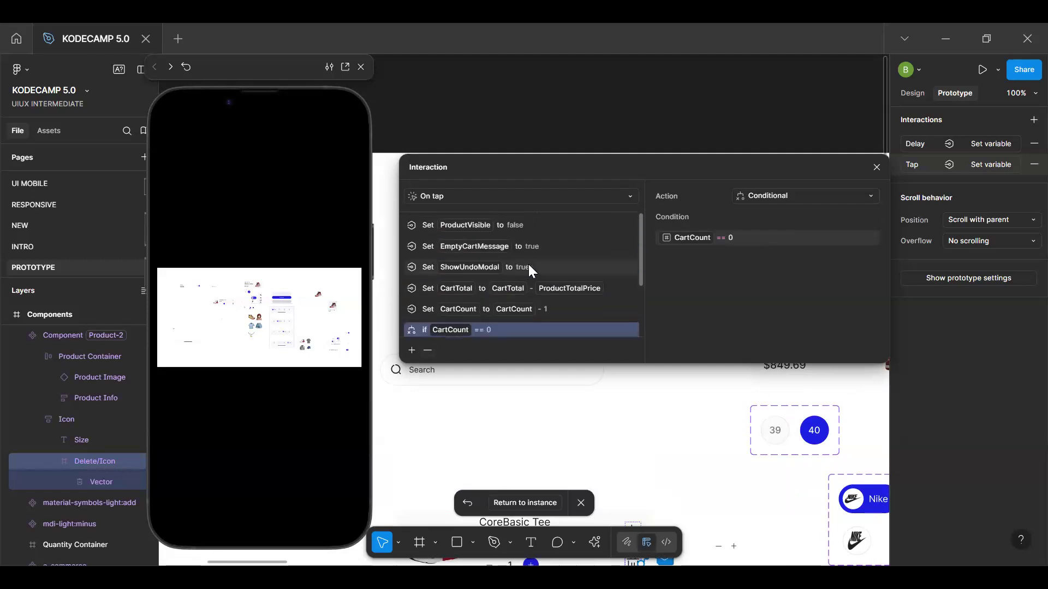
pyautogui.moveTo(541, 246); pyautogui.dragTo(548, 303)
pyautogui.scroll(-3, 548, 304)
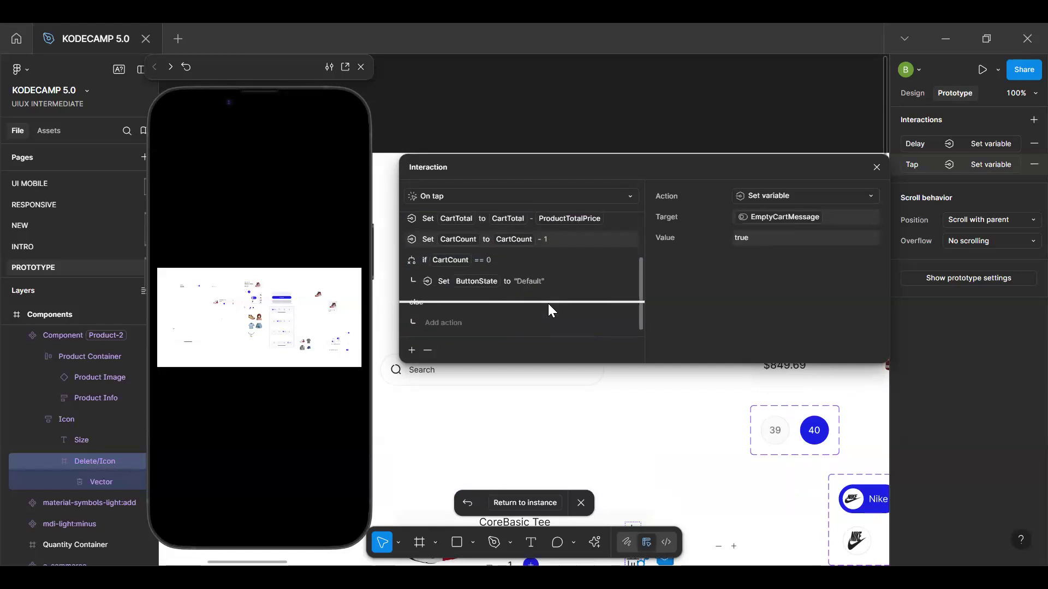
pyautogui.moveTo(507, 297); pyautogui.dragTo(506, 289)
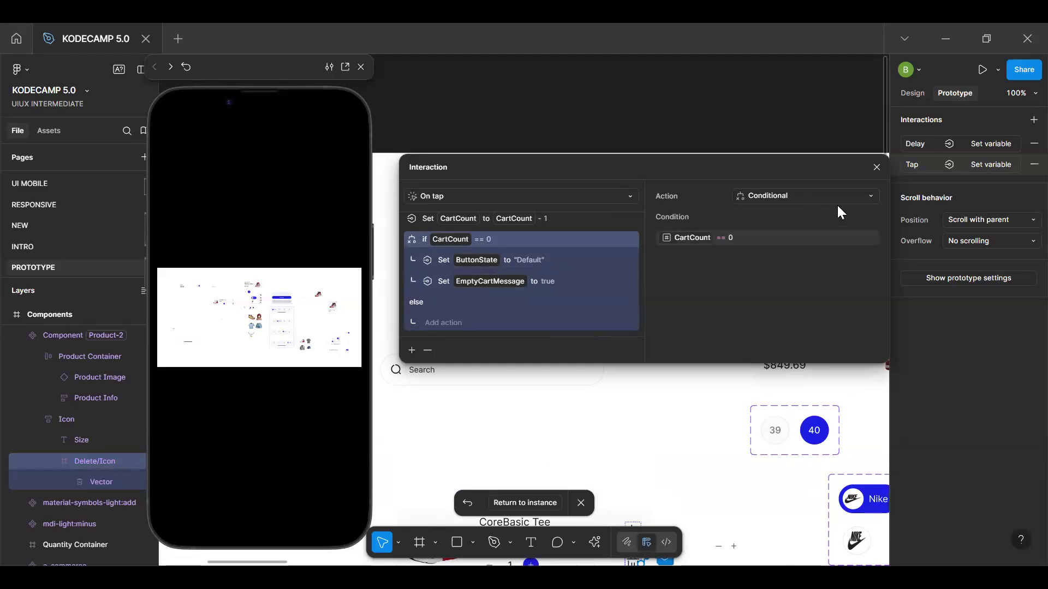
pyautogui.press('Escape')
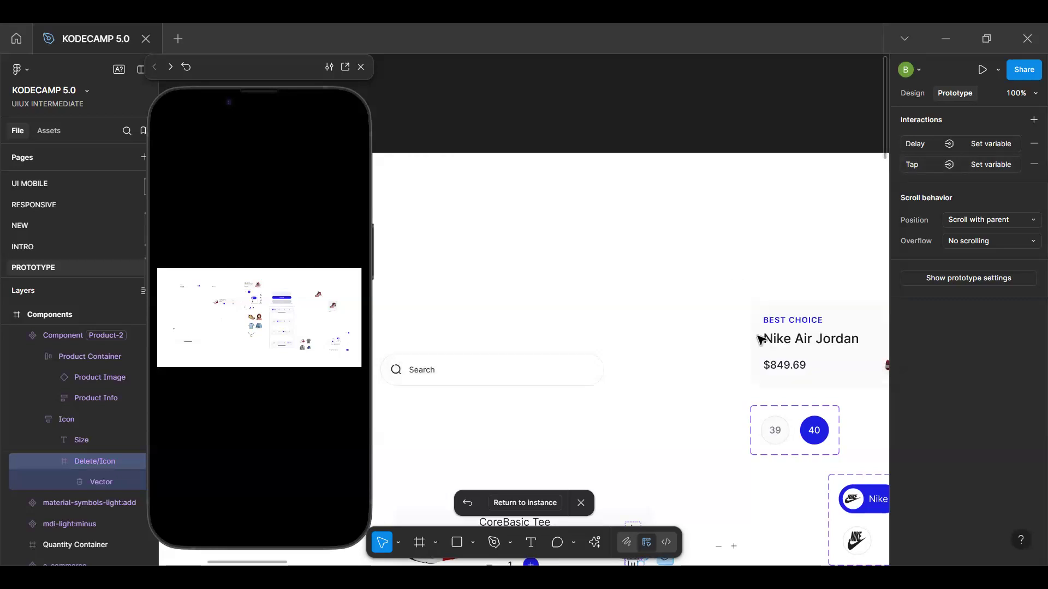
pyautogui.click(525, 503)
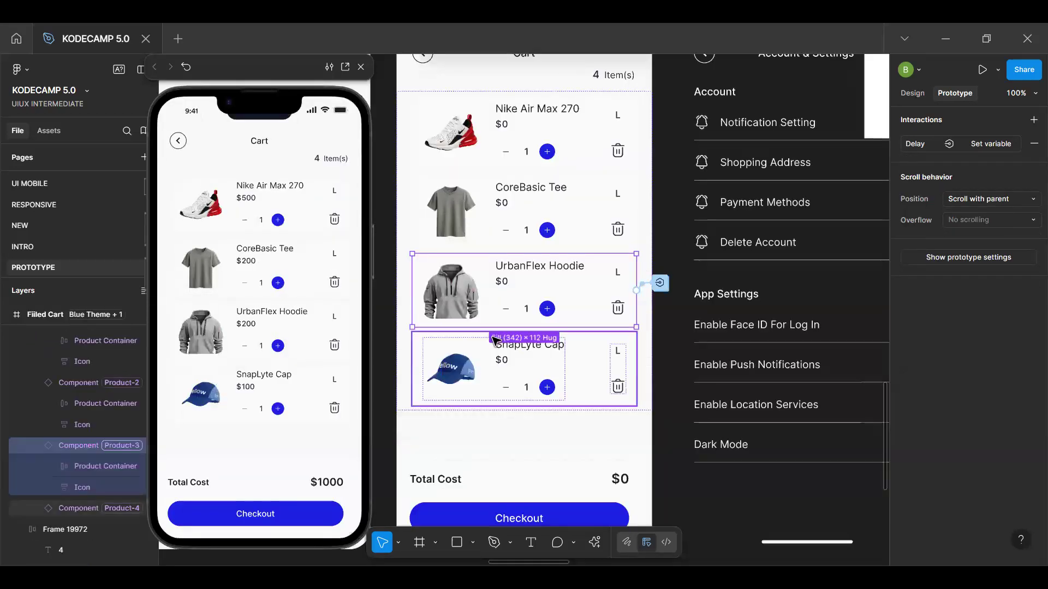
# Test the empty-cart message in the prototype preview by removing all four products from the cart, from SnapLyte Cap up to Nike Air Max 270
pyautogui.click(519, 441)
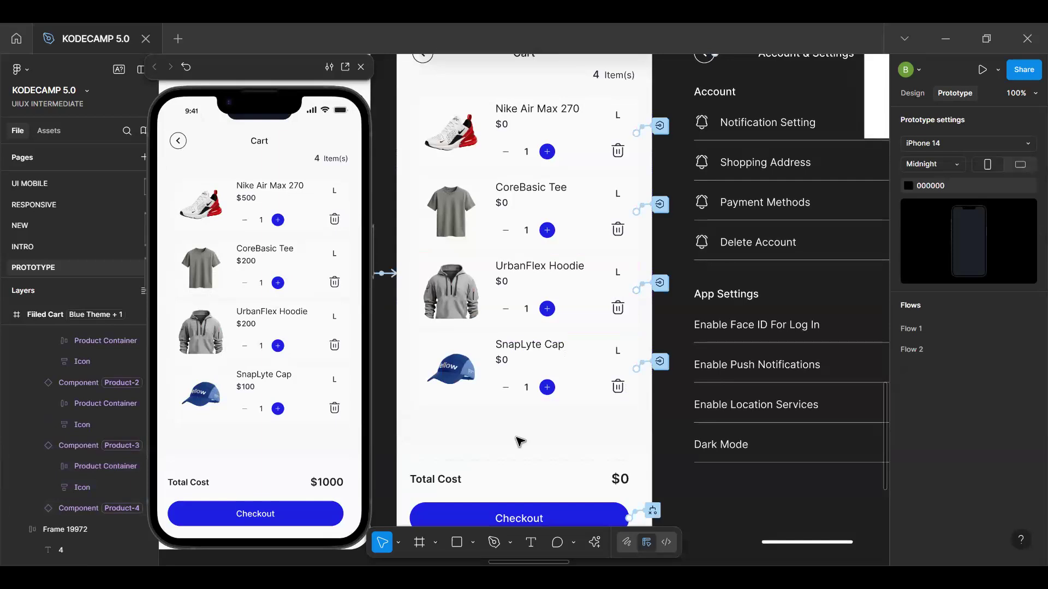
pyautogui.click(288, 442)
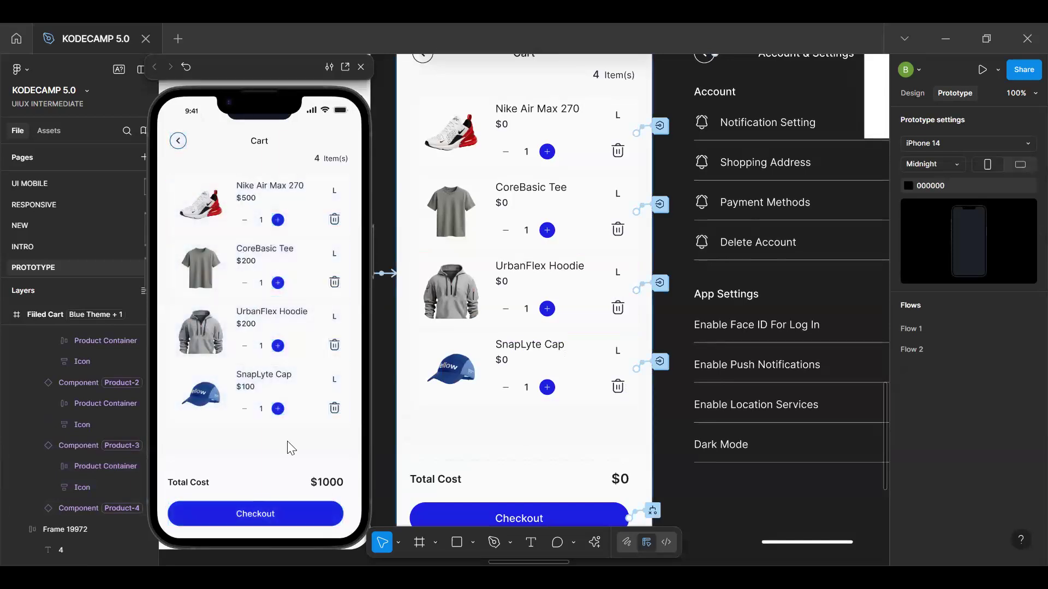
pyautogui.click(337, 415)
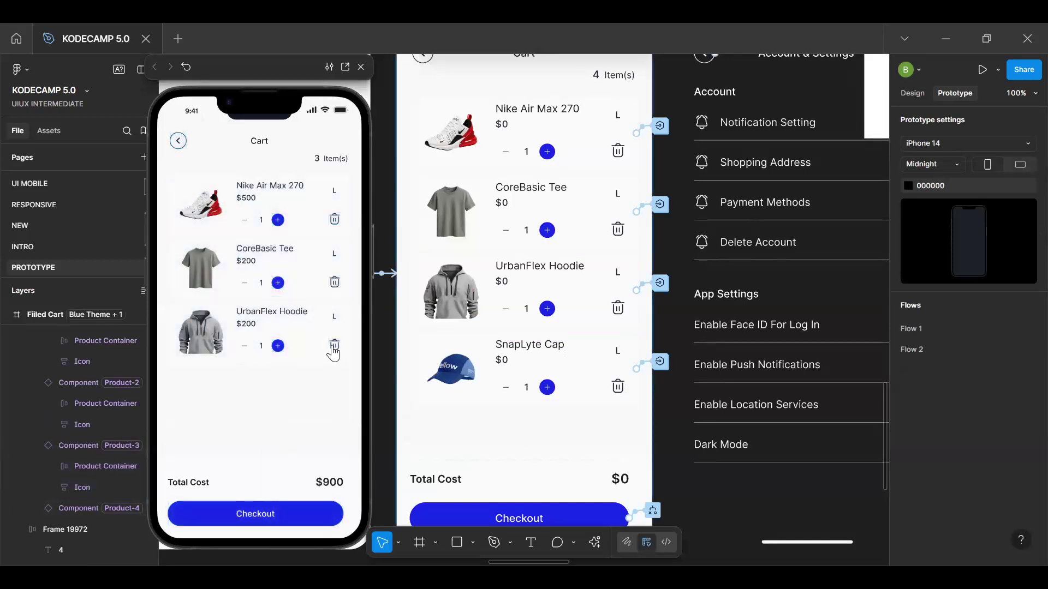
pyautogui.click(335, 347)
pyautogui.click(335, 284)
pyautogui.click(335, 222)
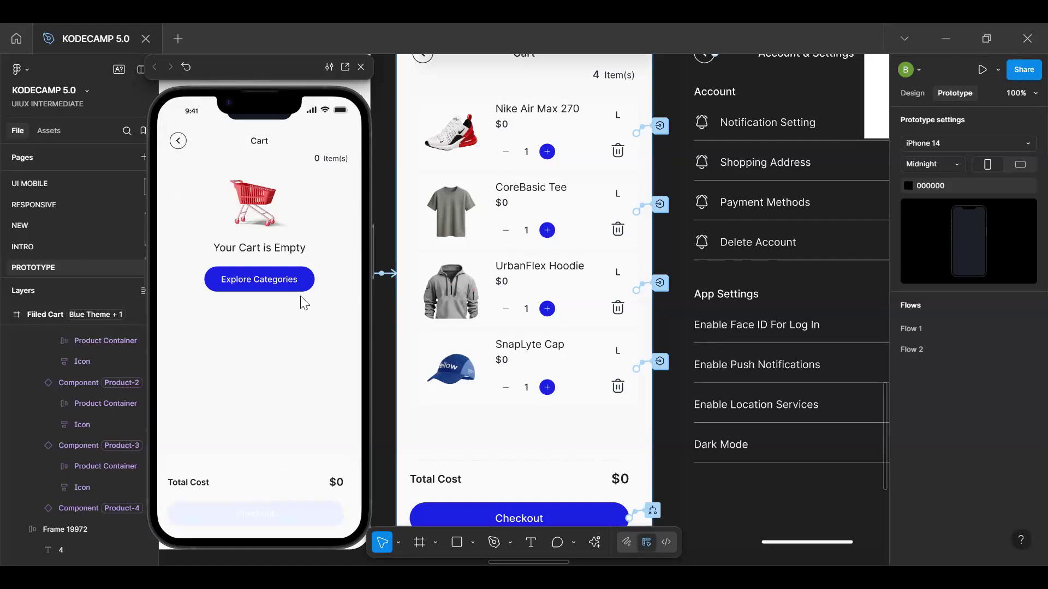
# Exclude the empty-cart message from auto layout and center it in the Filled Cart product list at Y 129, with Center constraints both ways
pyautogui.click(540, 182)
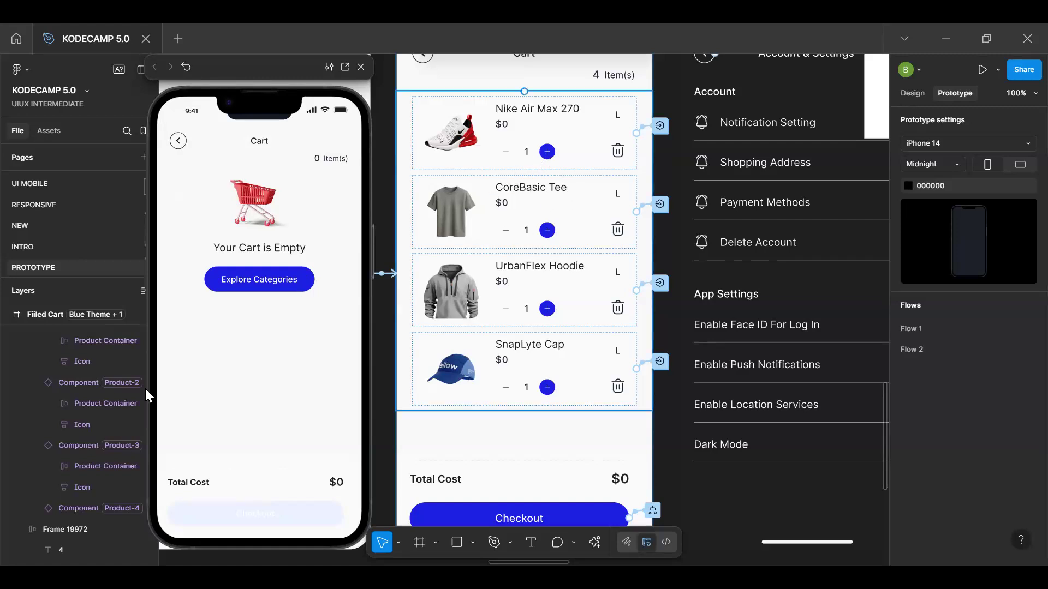
pyautogui.click(23, 359)
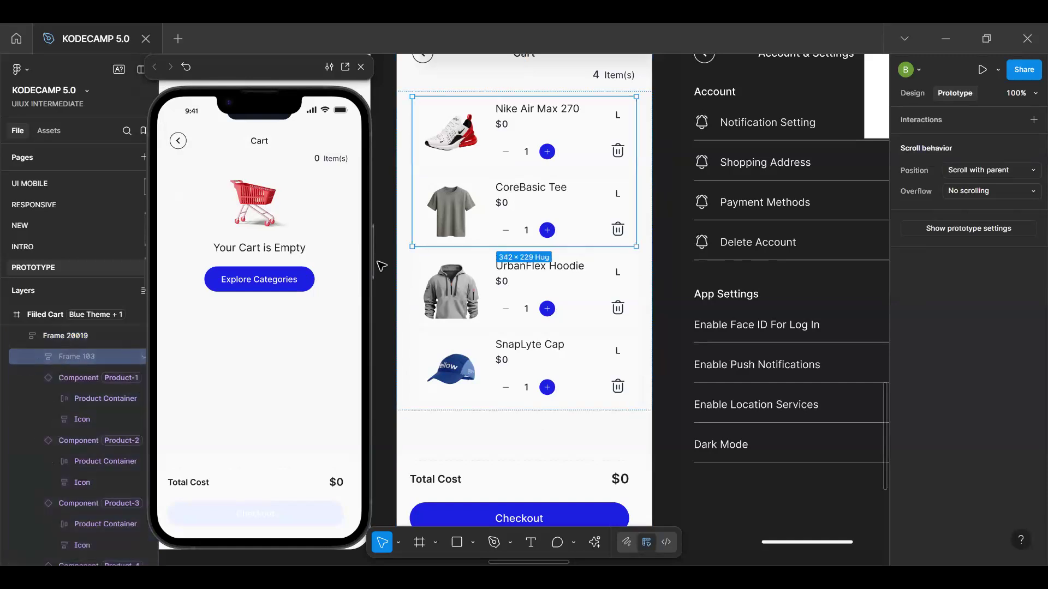
pyautogui.click(910, 93)
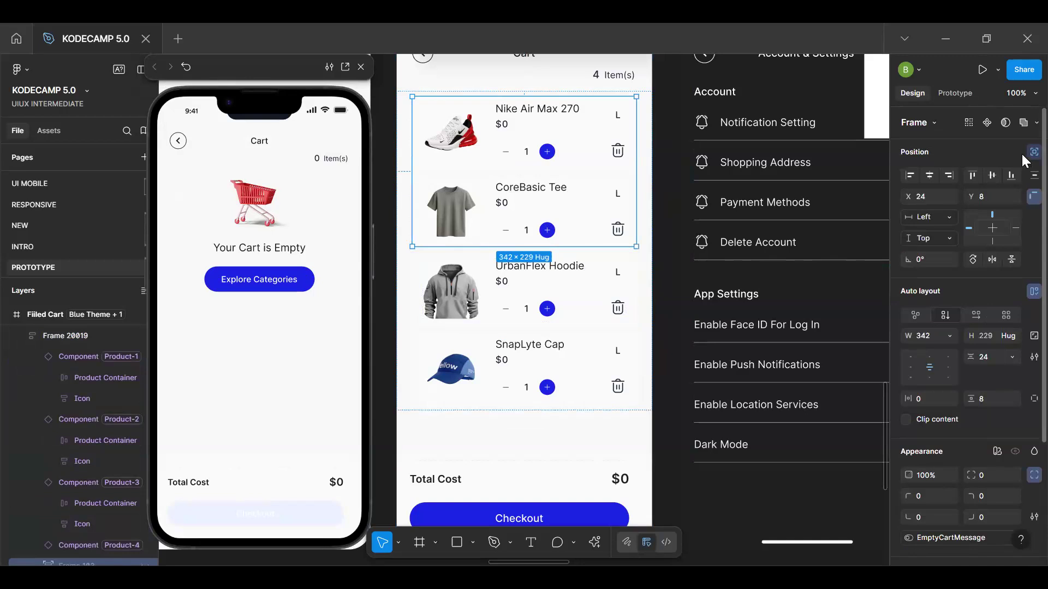
pyautogui.click(1023, 153)
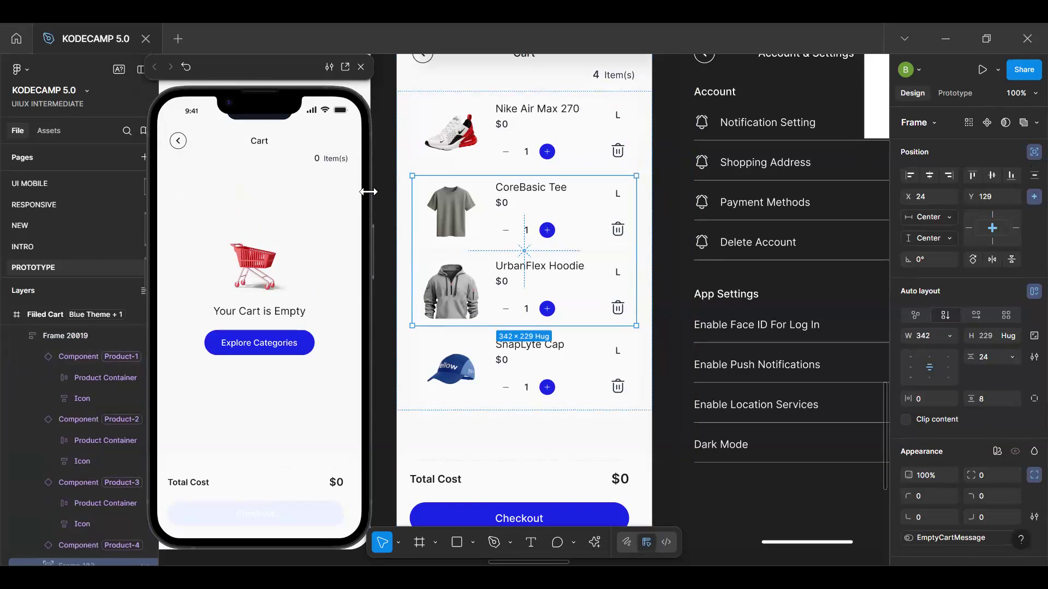
# Restart the cart preview and retest the centered empty-cart message by removing all four products
pyautogui.click(293, 173)
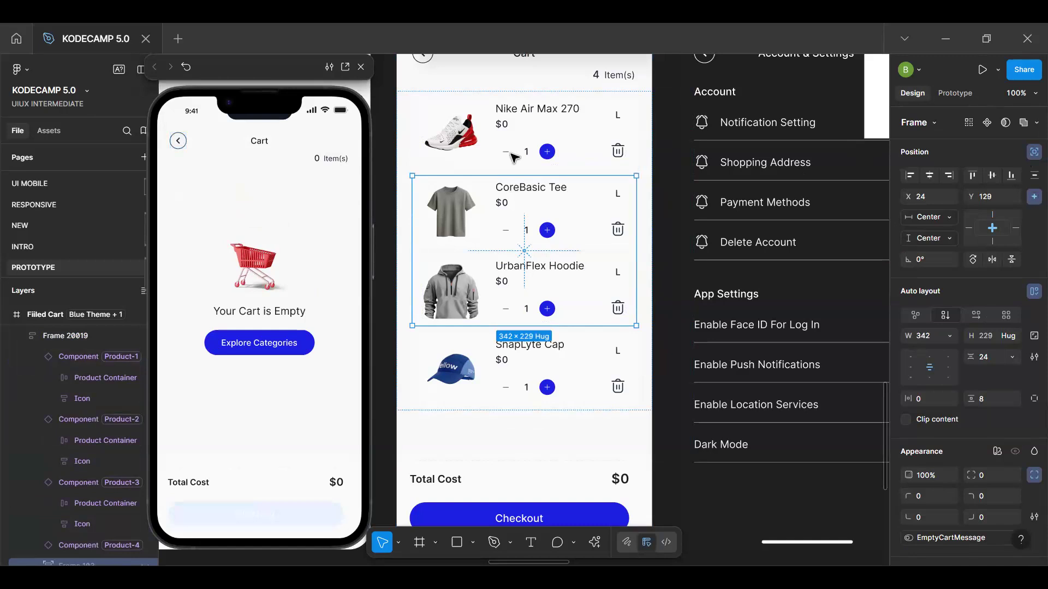
pyautogui.click(300, 342)
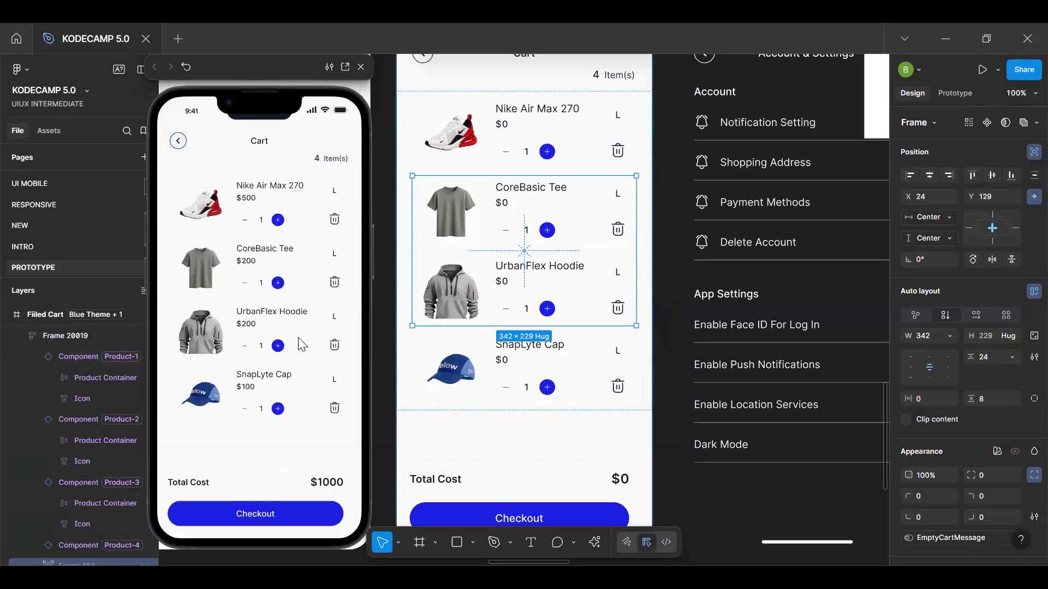
pyautogui.click(334, 345)
pyautogui.click(334, 283)
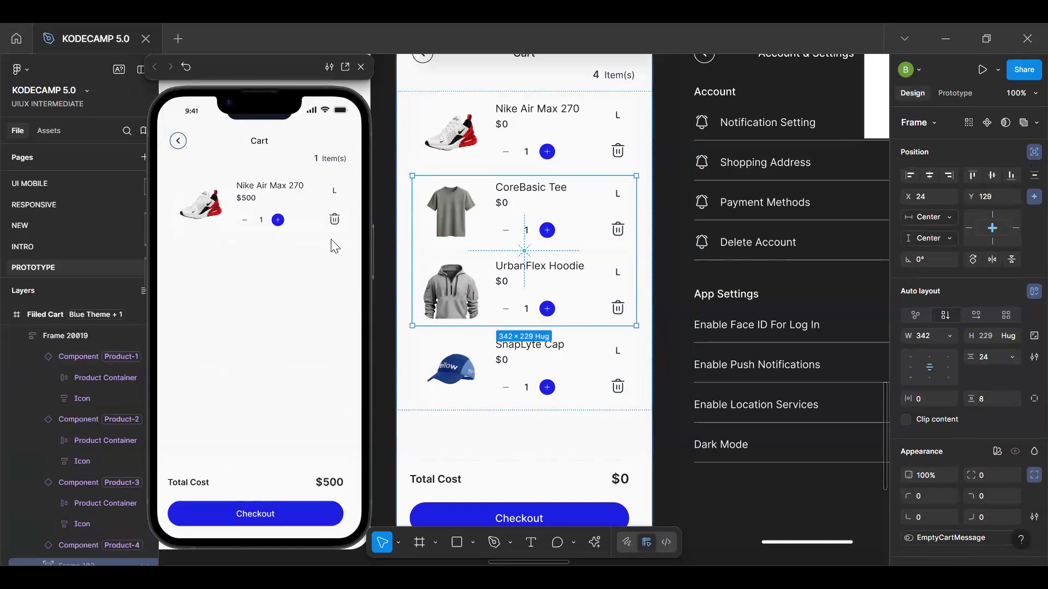
pyautogui.click(334, 219)
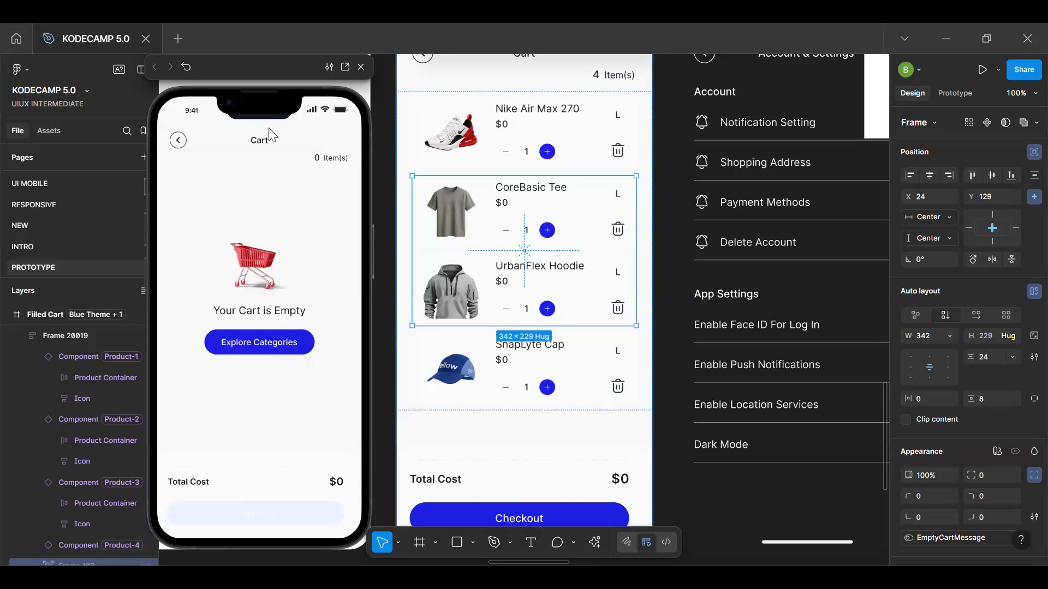
# Look over the Filled Cart, Search and Account & Settings screens on the canvas
pyautogui.scroll(-2, 511, 155)
pyautogui.scroll(-3, 510, 156)
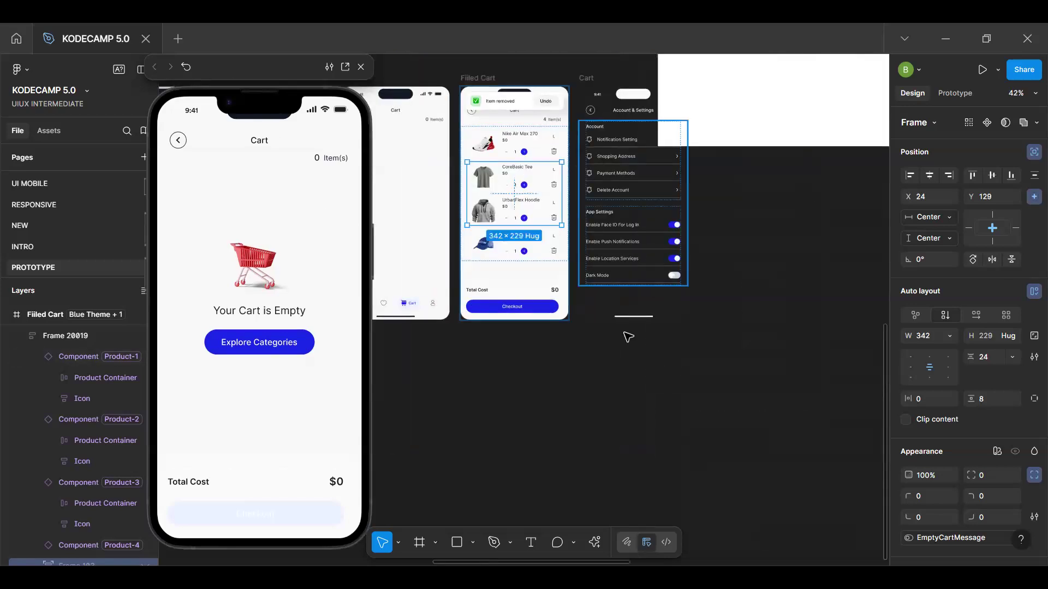
pyautogui.click(571, 353)
pyautogui.press('space')
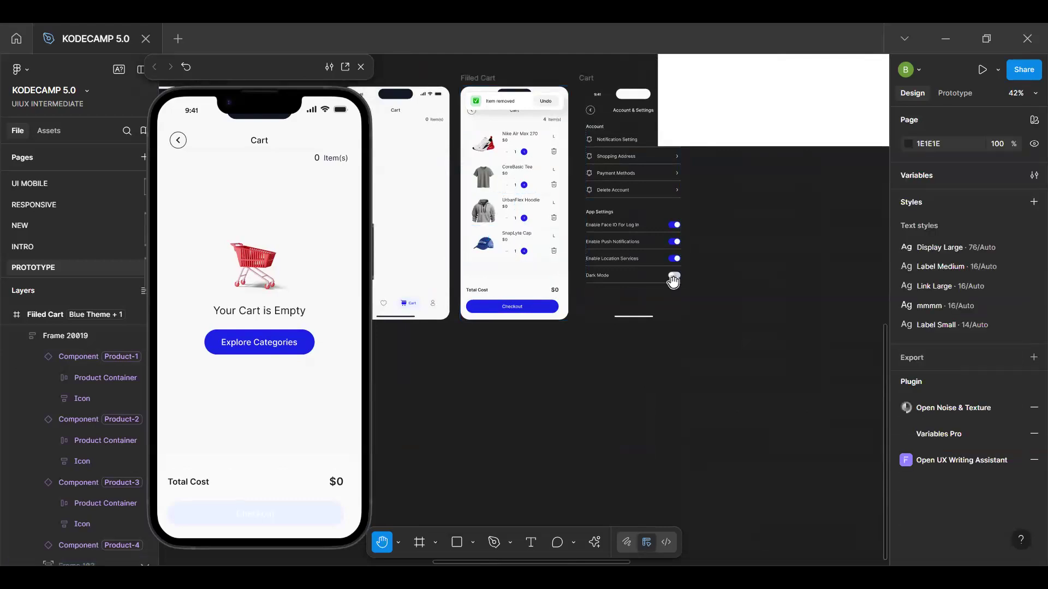
pyautogui.moveTo(665, 244); pyautogui.dragTo(644, 285)
pyautogui.scroll(4, 643, 286)
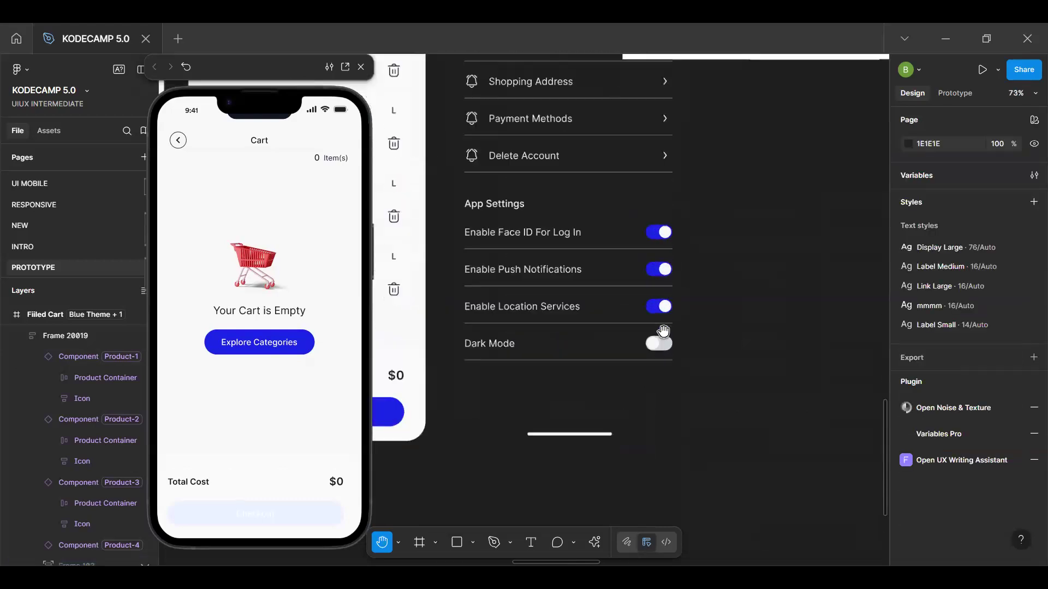
pyautogui.scroll(-1, 663, 332)
pyautogui.scroll(-4, 653, 321)
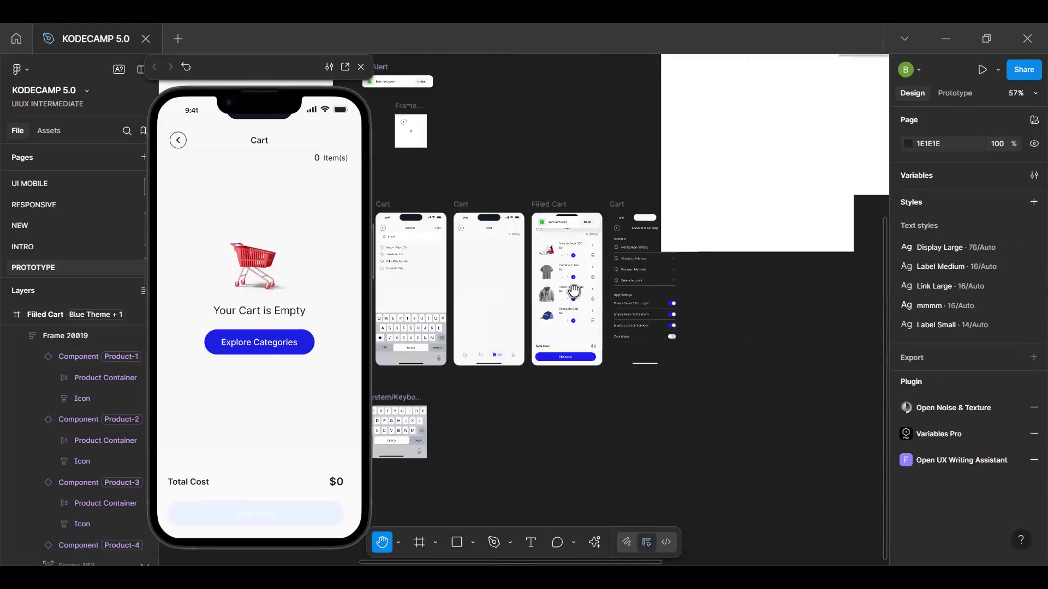
pyautogui.scroll(5, 646, 333)
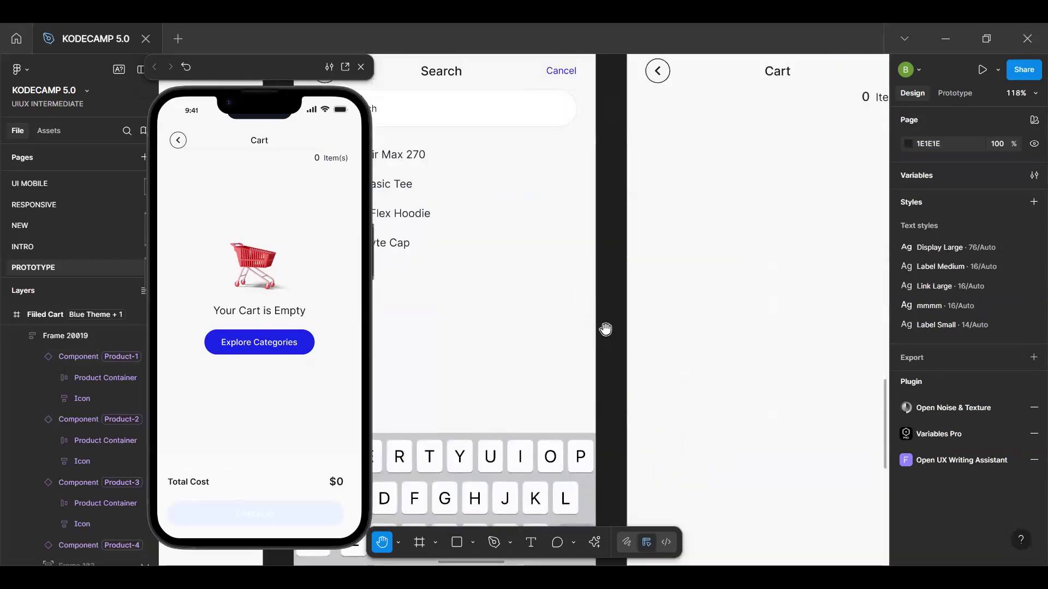
pyautogui.scroll(-4, 799, 341)
pyautogui.scroll(-3, 800, 341)
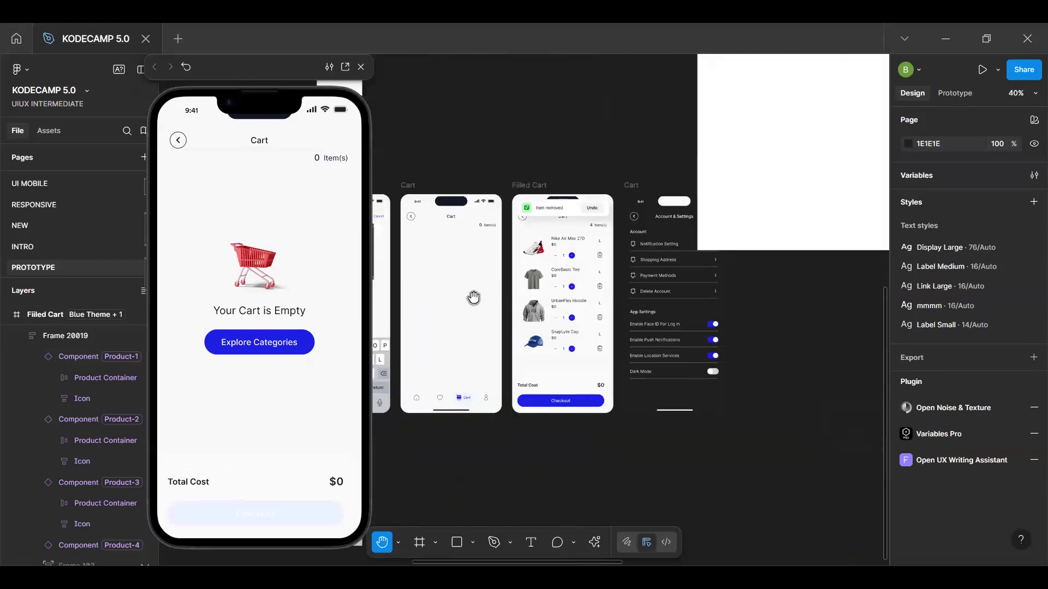
pyautogui.scroll(3, 793, 310)
pyautogui.moveTo(708, 294); pyautogui.dragTo(607, 324)
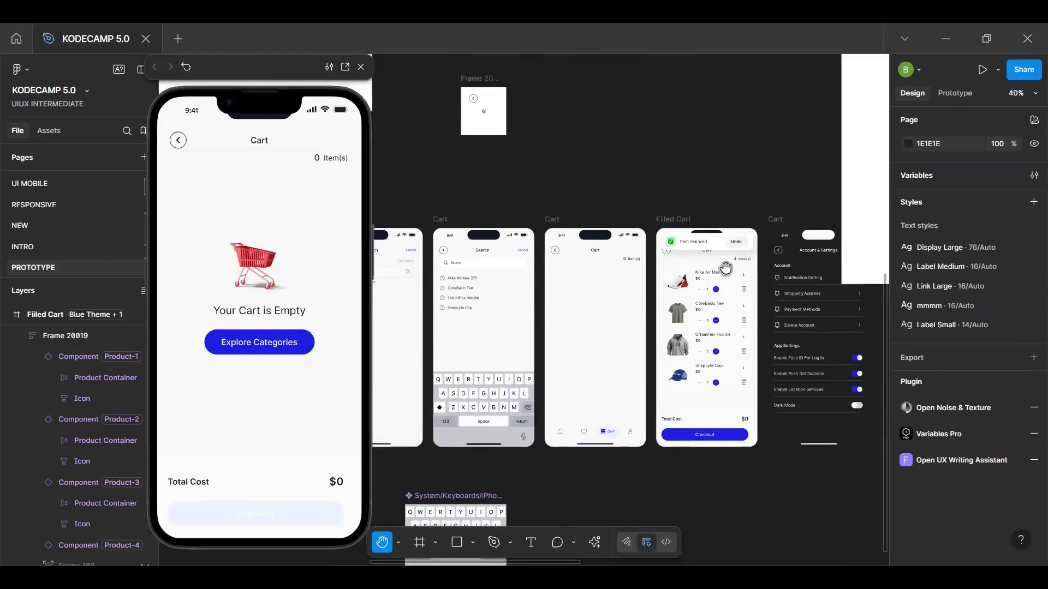
pyautogui.scroll(5, 725, 267)
pyautogui.scroll(-4, 667, 81)
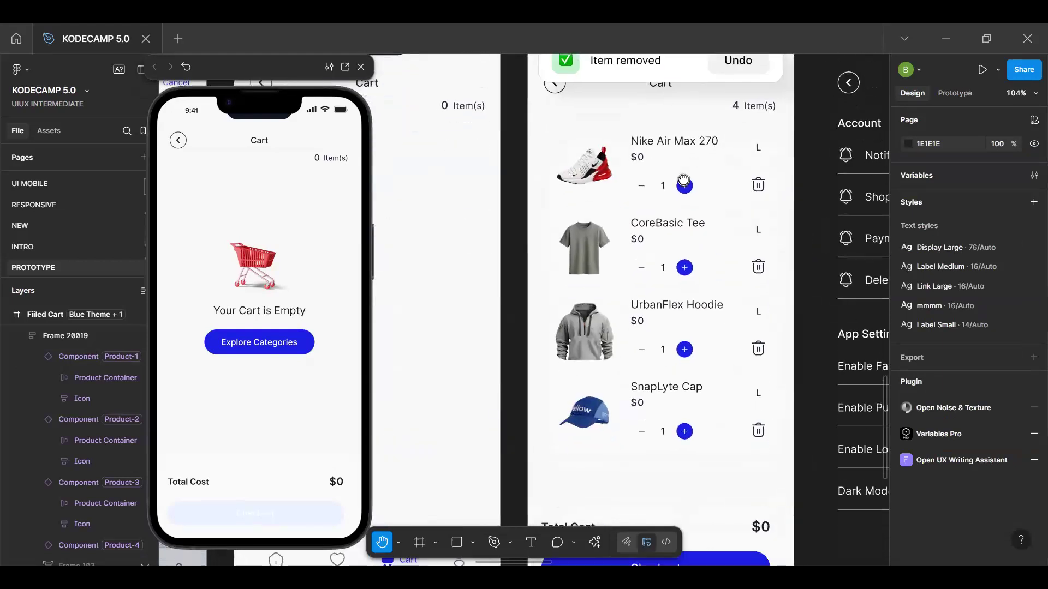
pyautogui.scroll(5, 694, 175)
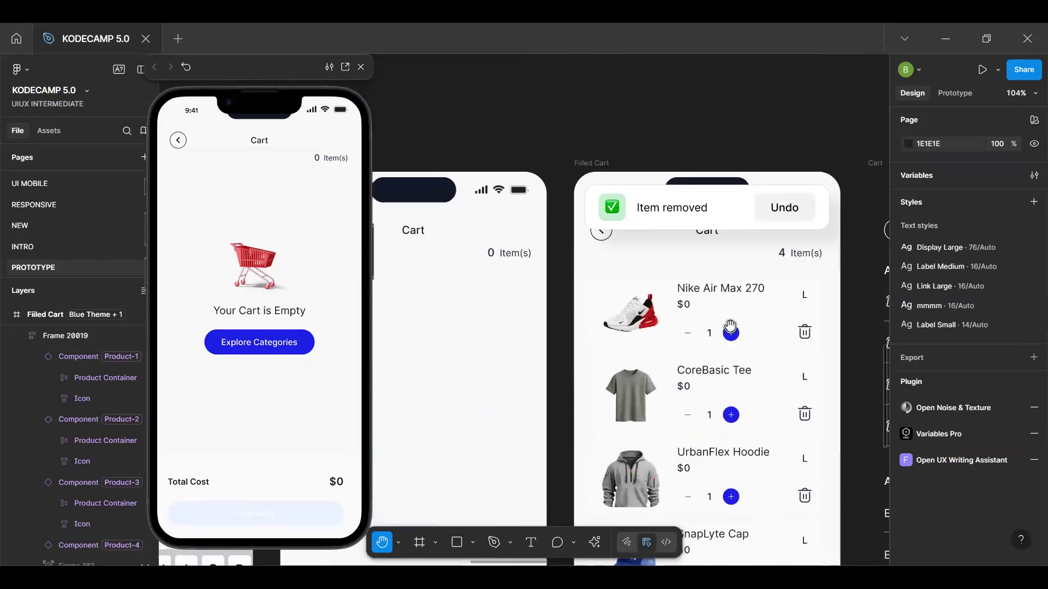
# Find the Men's Shoes product screen on the canvas and show it in the prototype preview
pyautogui.scroll(-2, 706, 326)
pyautogui.scroll(-5, 708, 326)
pyautogui.scroll(8, 541, 288)
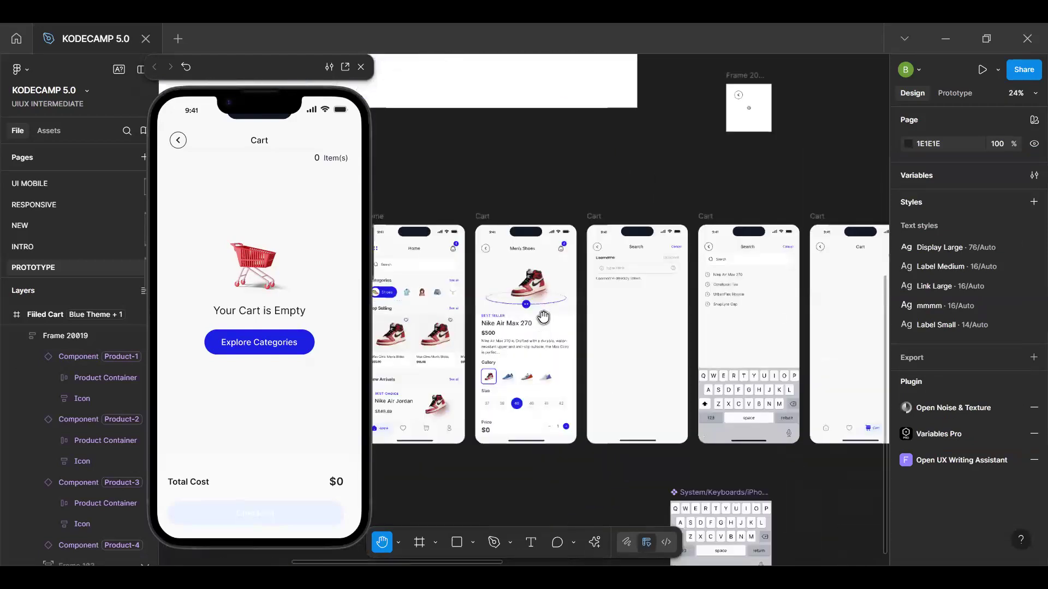
pyautogui.scroll(2, 541, 288)
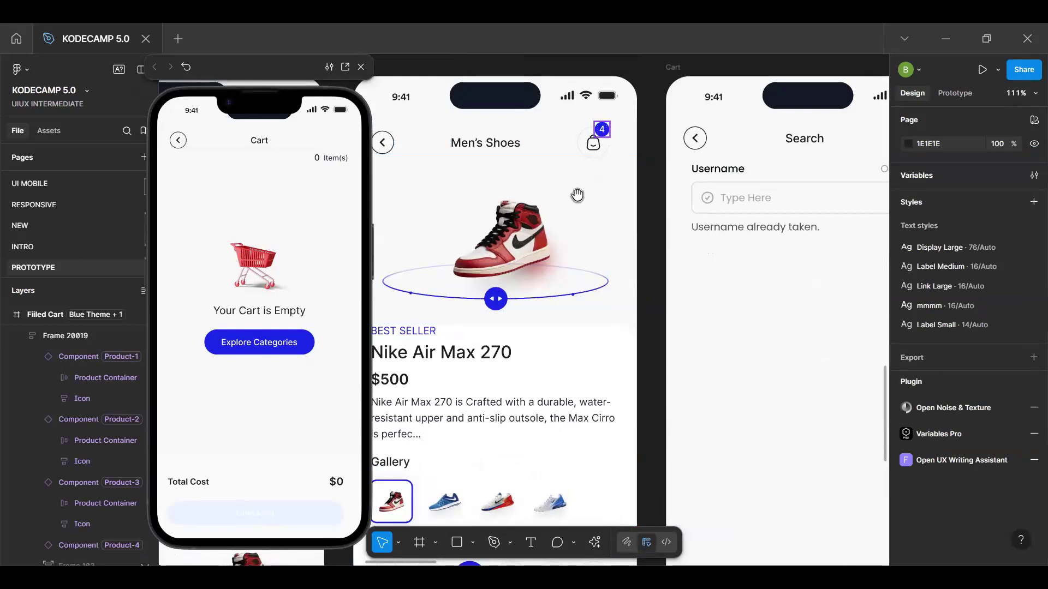
pyautogui.scroll(5, 566, 240)
pyautogui.scroll(-1, 566, 240)
pyautogui.click(594, 295)
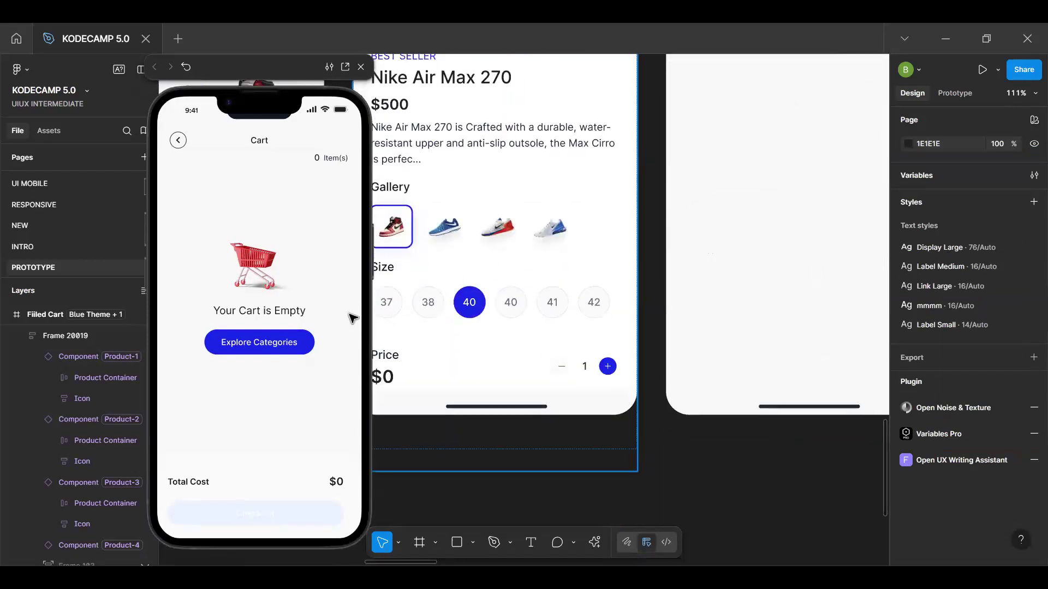
pyautogui.click(309, 331)
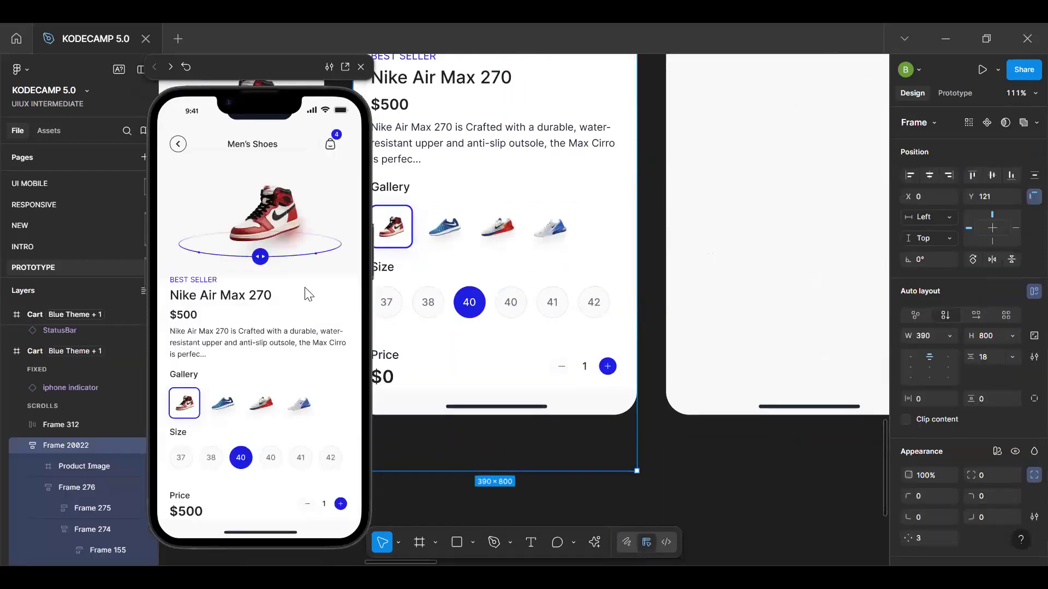
# Test adding the Nike Air Max 270 to the cart in the preview with a quantity of 4, and open the cart
pyautogui.click(341, 504)
pyautogui.click(341, 504)
pyautogui.click(340, 504)
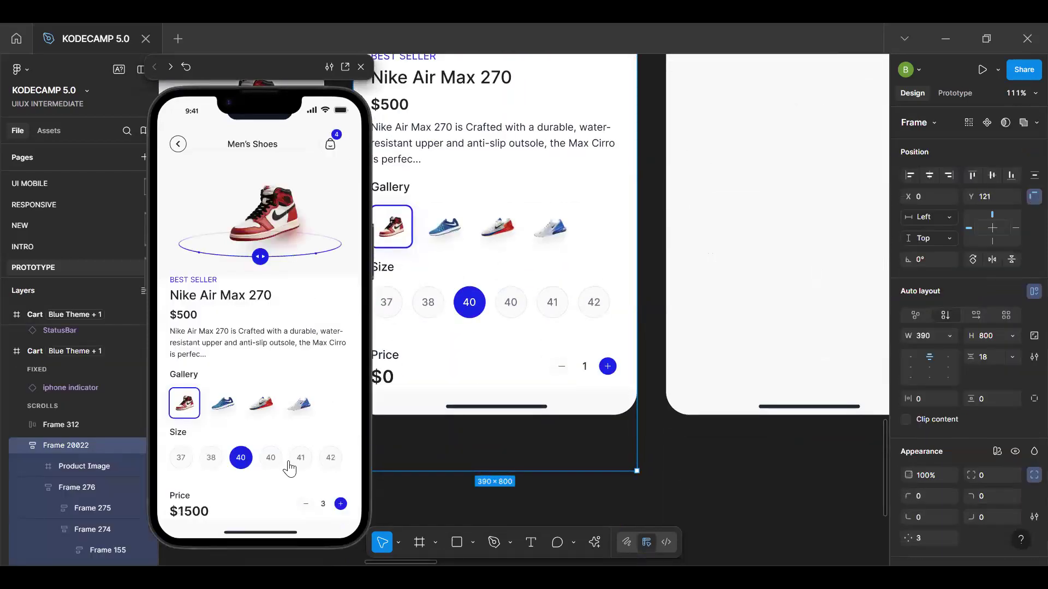
pyautogui.scroll(-1, 330, 218)
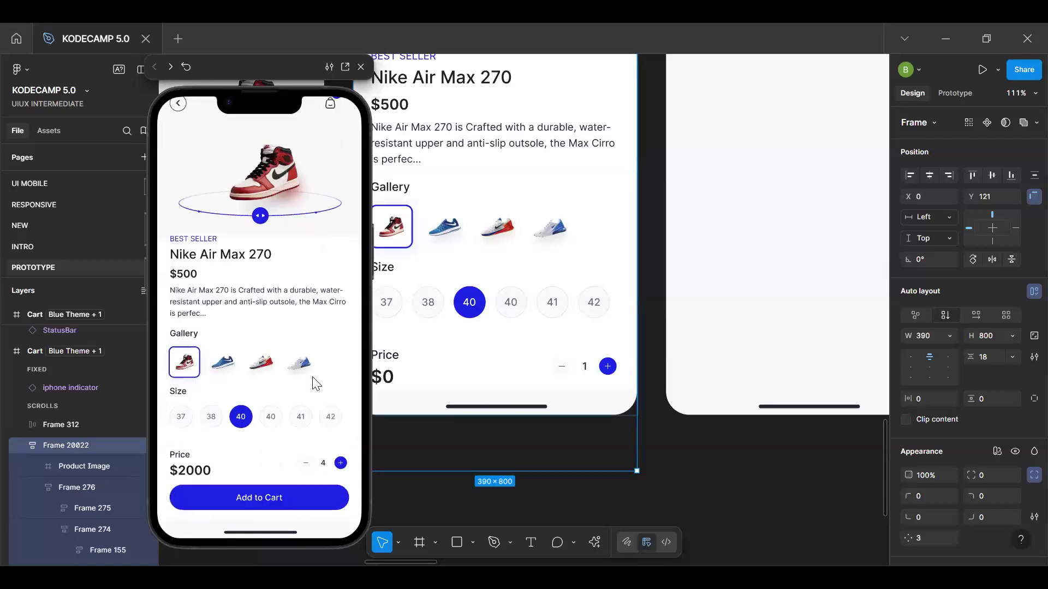
pyautogui.click(301, 480)
pyautogui.scroll(1, 306, 316)
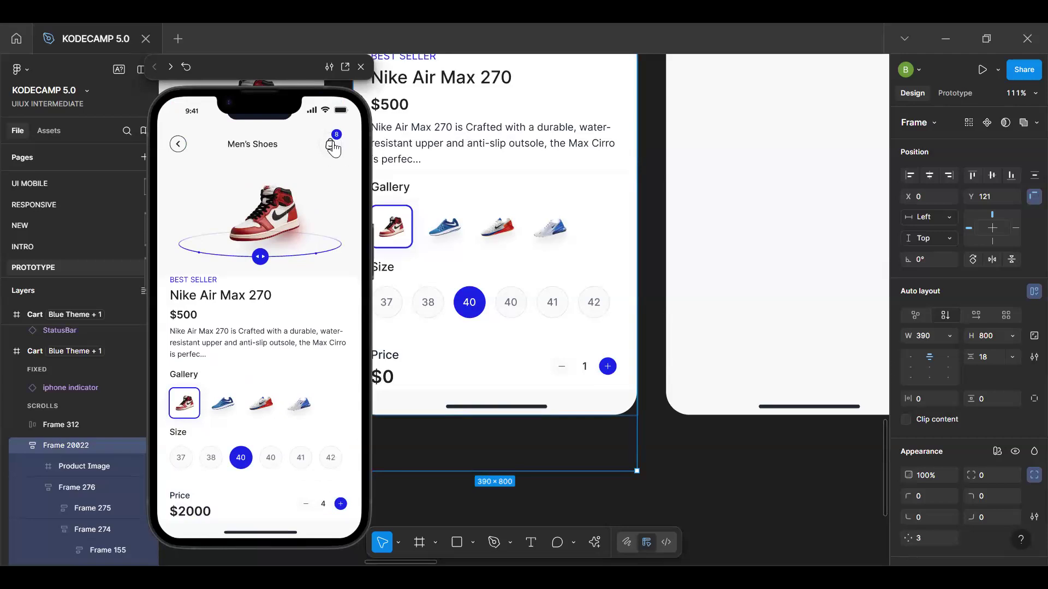
pyautogui.click(331, 146)
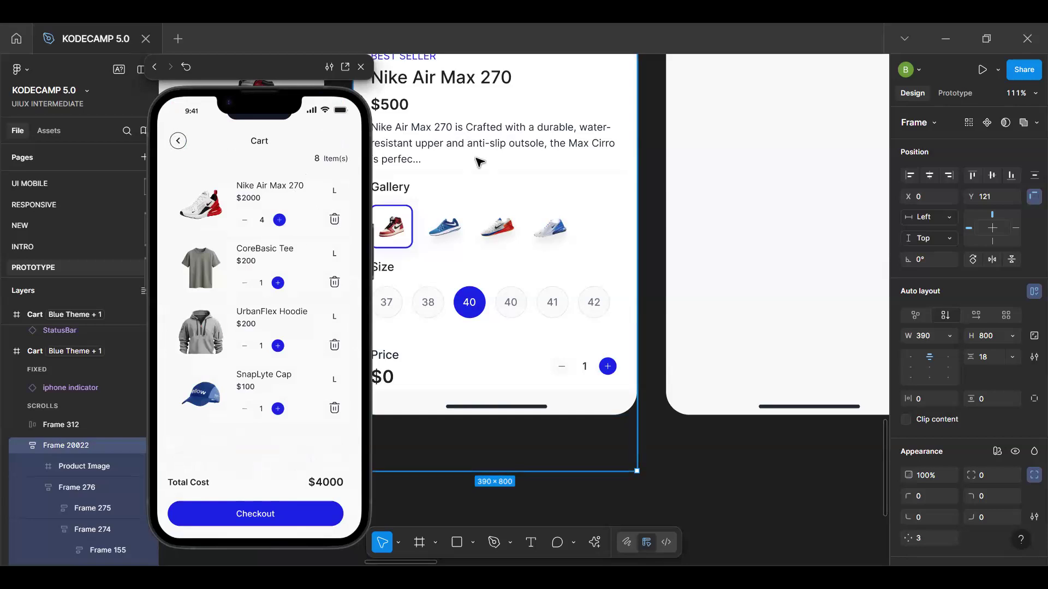
# Restart the prototype preview and show the Filled Cart screen in it by selecting its frame
pyautogui.scroll(4, 479, 161)
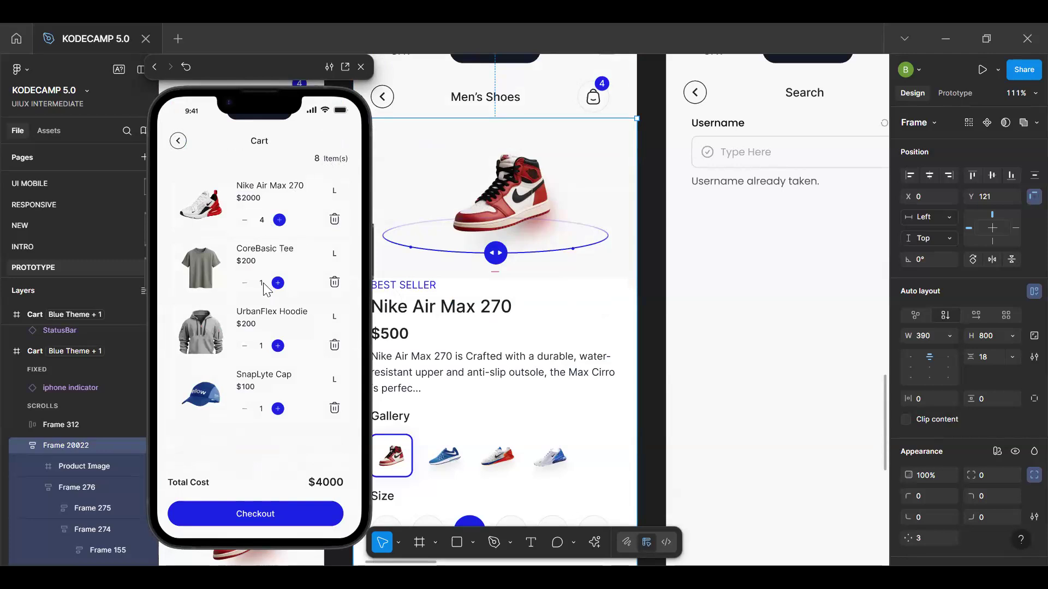
pyautogui.click(264, 411)
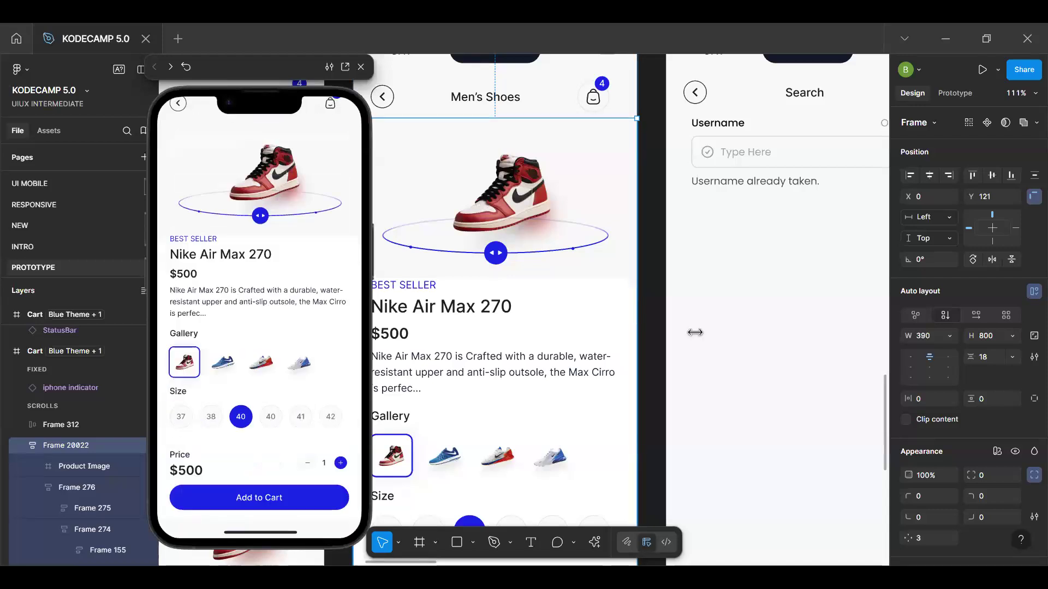
pyautogui.scroll(-5, 695, 332)
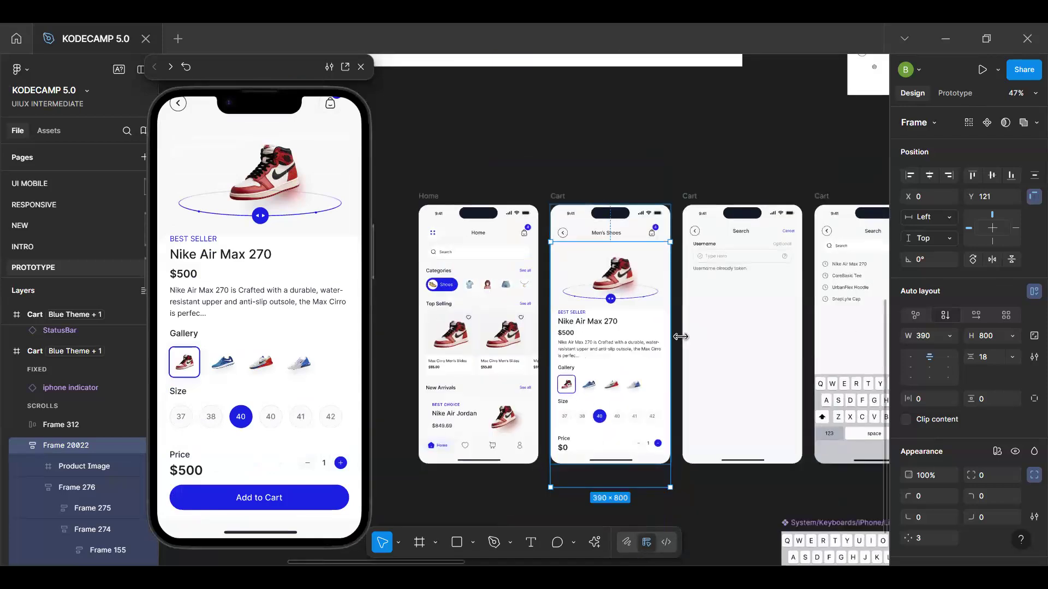
pyautogui.hscroll(8, 682, 336)
pyautogui.hscroll(-1, 634, 252)
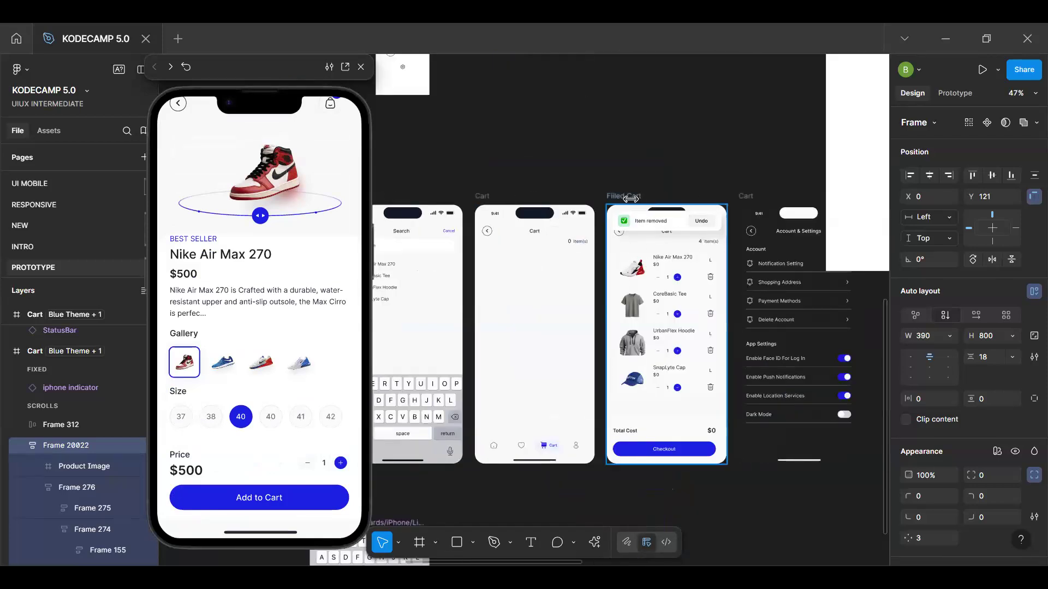
pyautogui.click(614, 224)
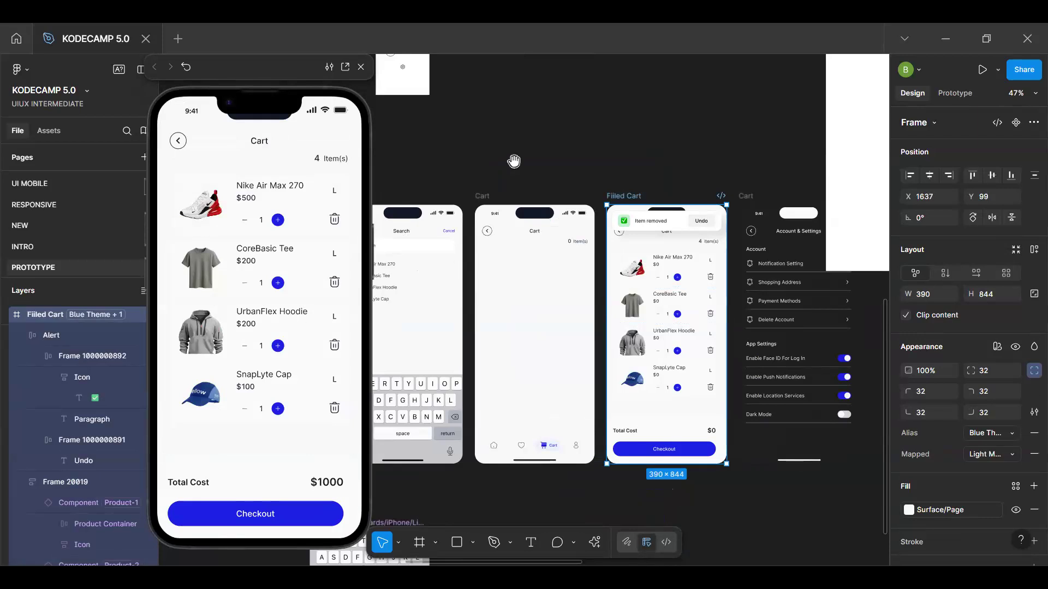
# Review the row of app screens and select the Men's Shoes product frame to display it in the preview
pyautogui.click(514, 161)
pyautogui.press('space')
pyautogui.moveTo(512, 253); pyautogui.dragTo(696, 189)
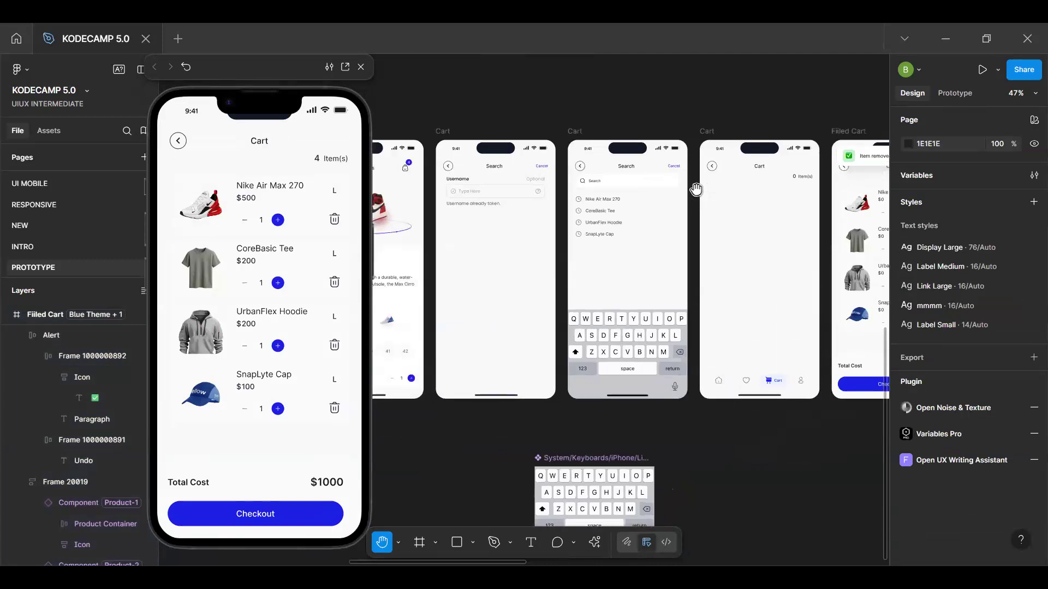
pyautogui.scroll(-5, 612, 243)
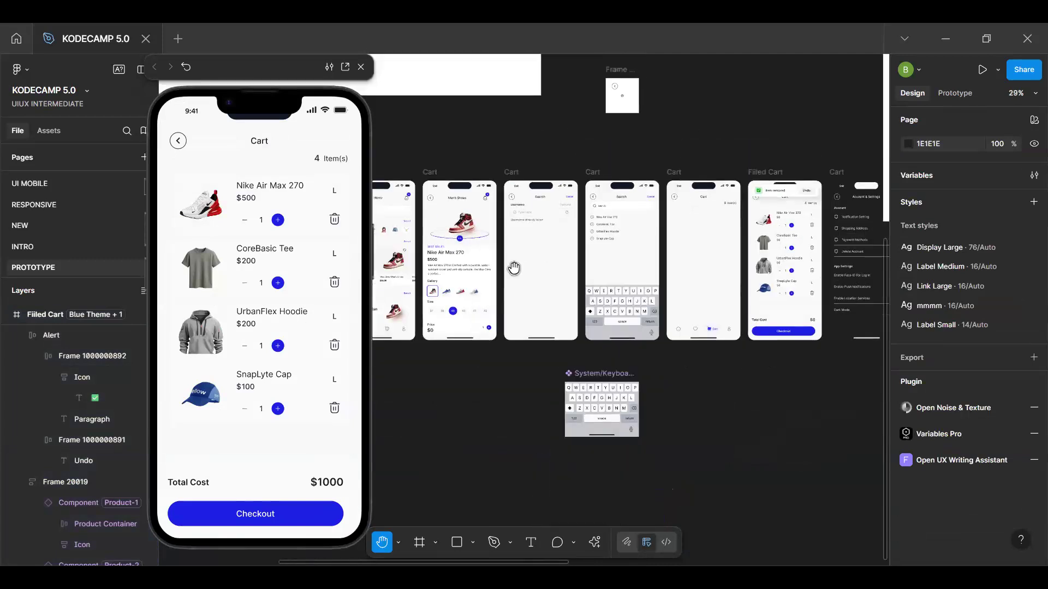
pyautogui.moveTo(546, 269); pyautogui.dragTo(627, 290)
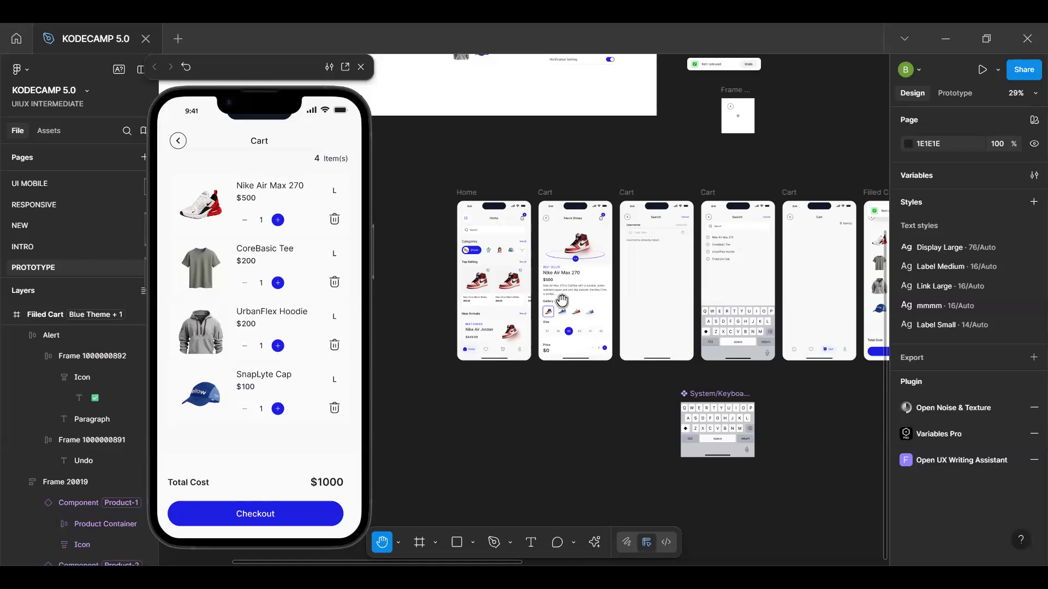
pyautogui.scroll(5, 603, 283)
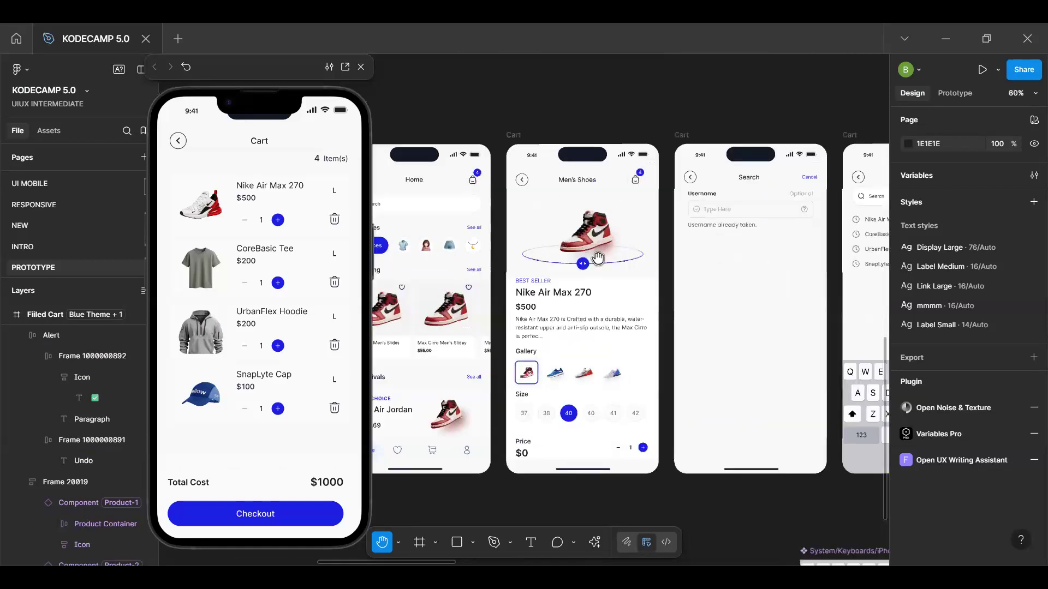
pyautogui.press('v')
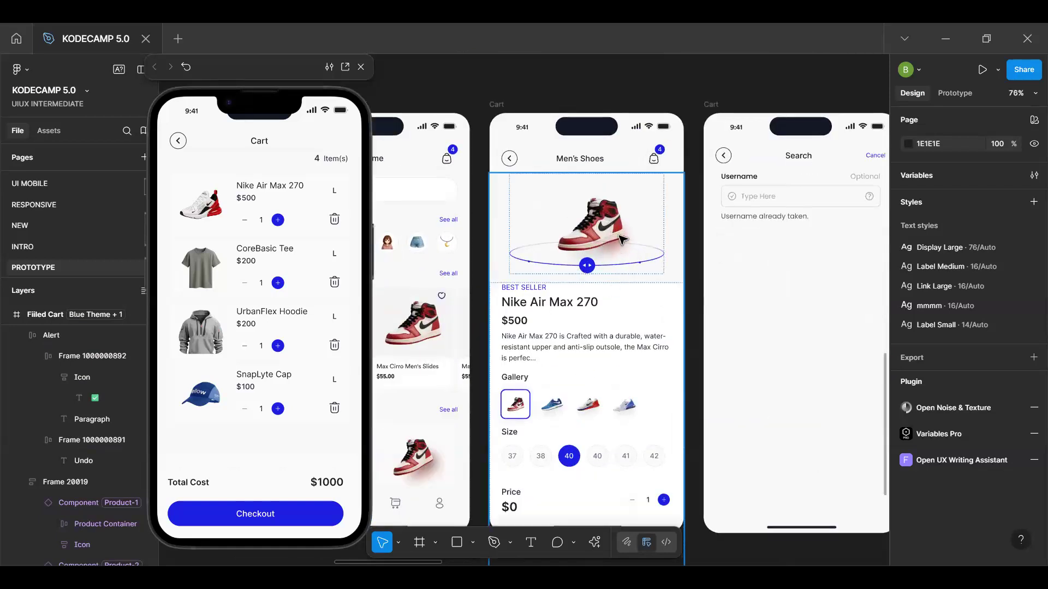
pyautogui.scroll(-3, 614, 306)
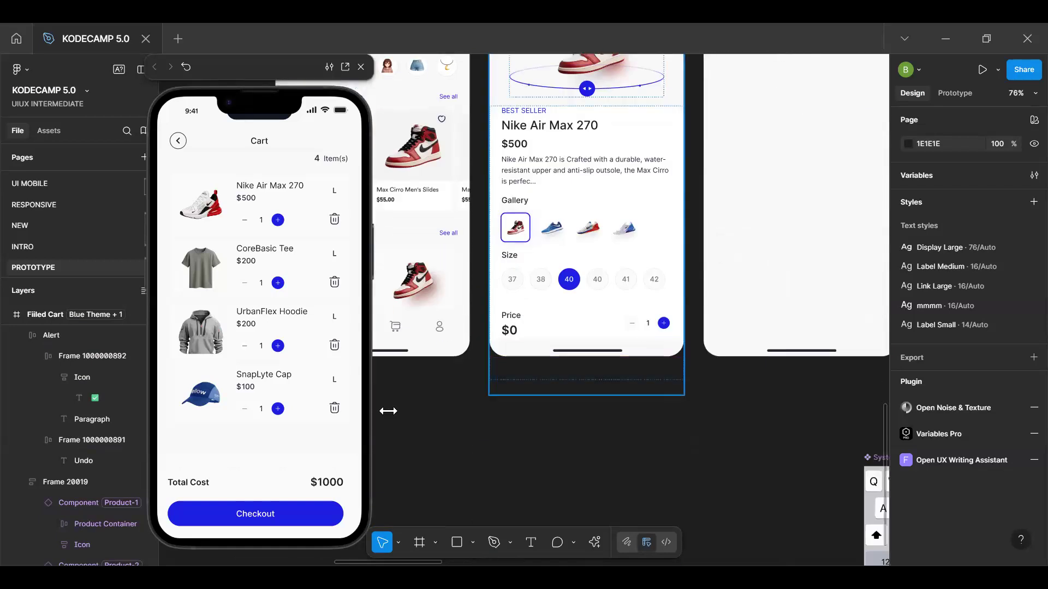
pyautogui.scroll(4, 496, 305)
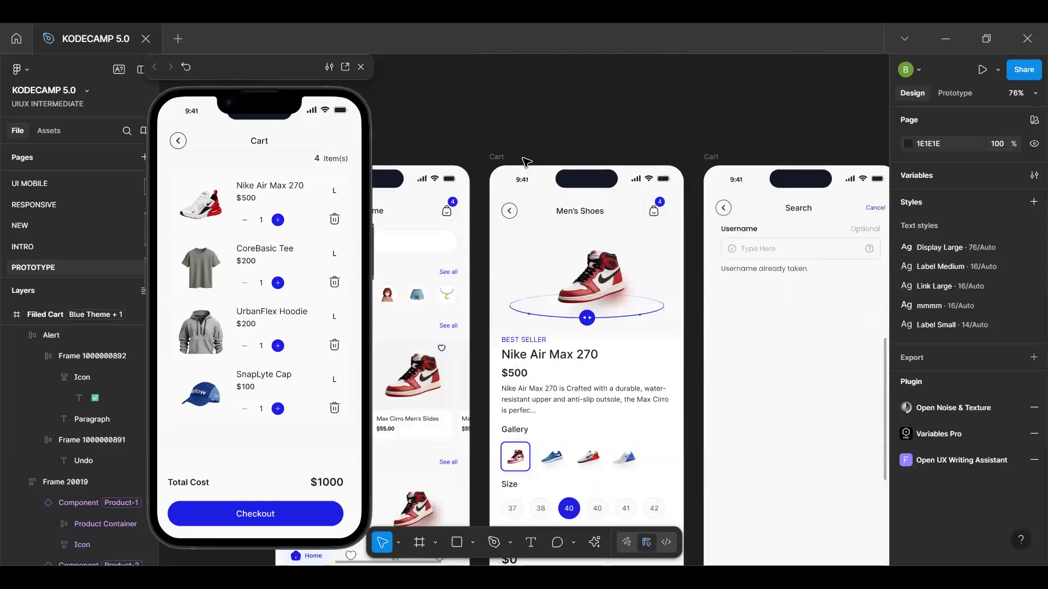
pyautogui.click(504, 158)
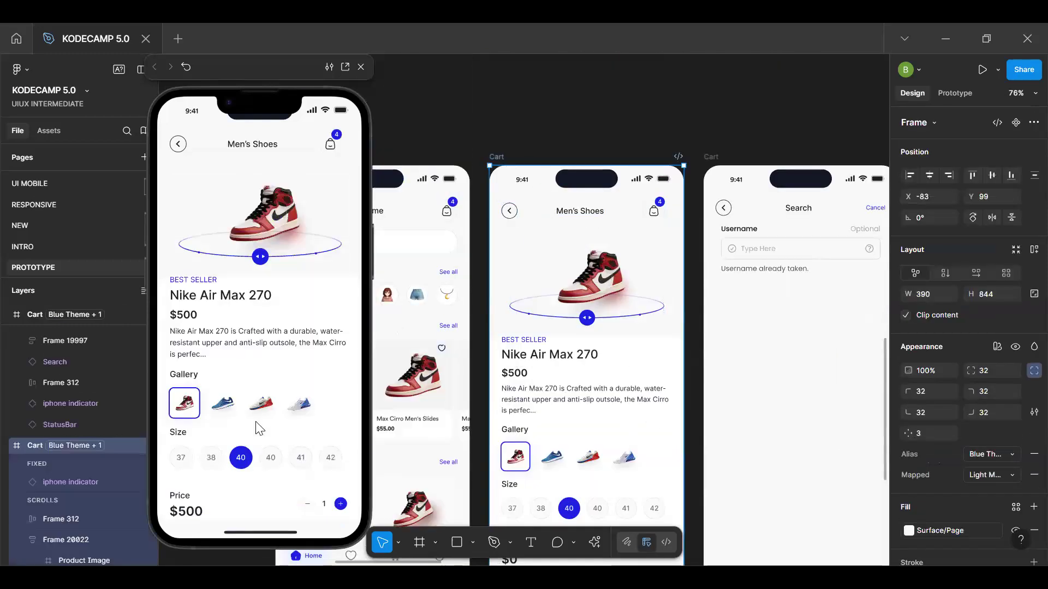
# Switch to the file's INTRO page
pyautogui.click(46, 245)
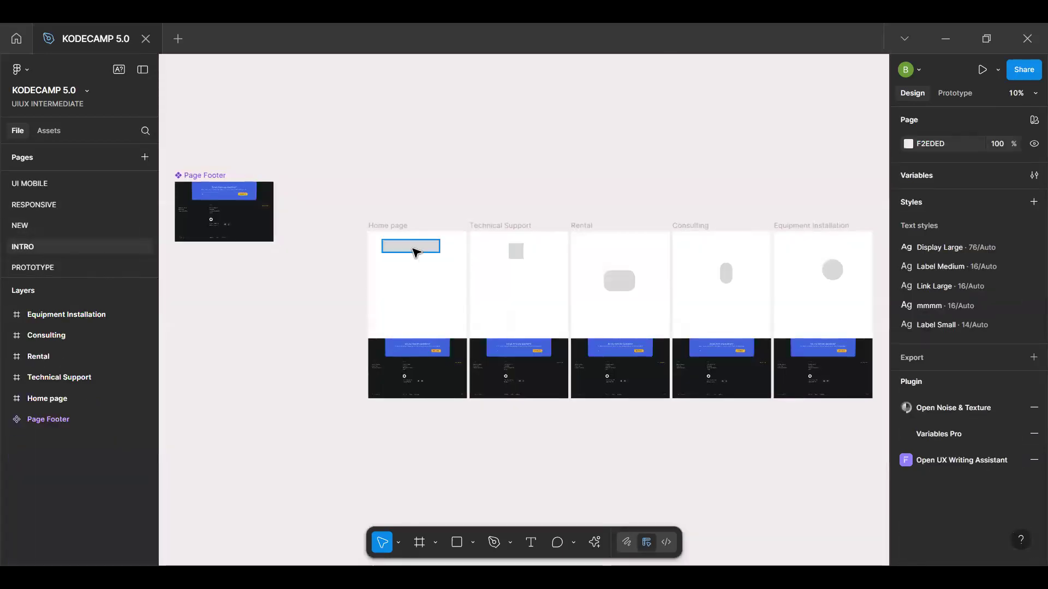
# Preview the Home page frame, open its prototype in a separate tab, and return to the design file
pyautogui.click(272, 207)
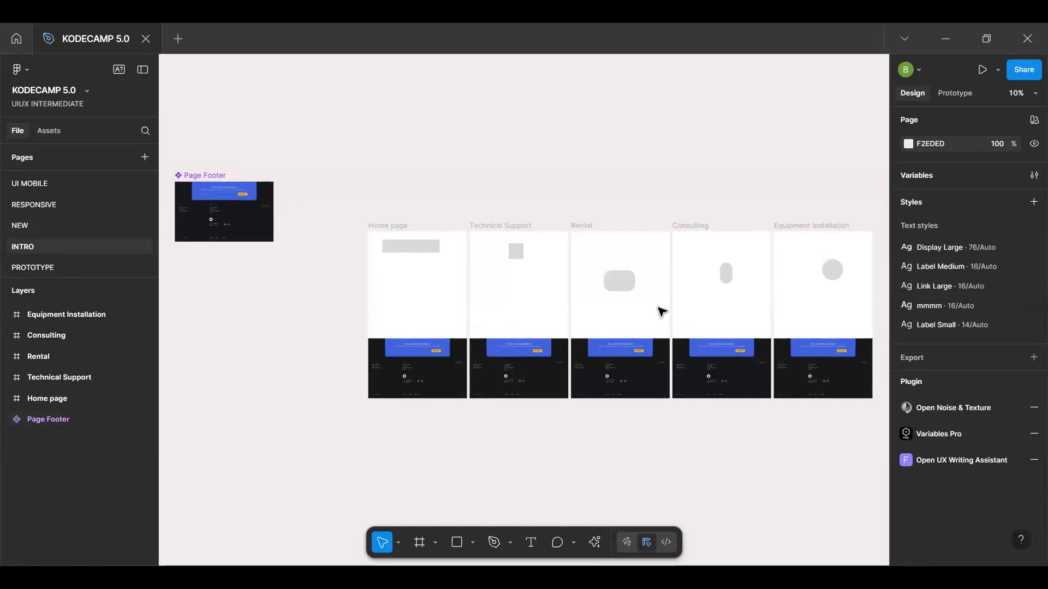
pyautogui.press('h')
pyautogui.press('v')
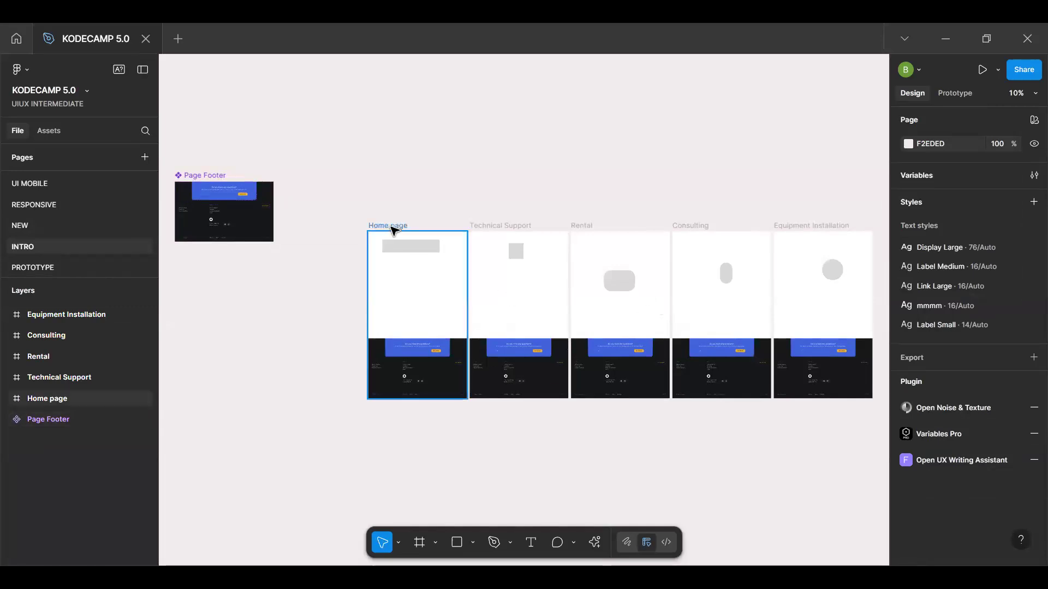
pyautogui.hotkey('shift', 'space')
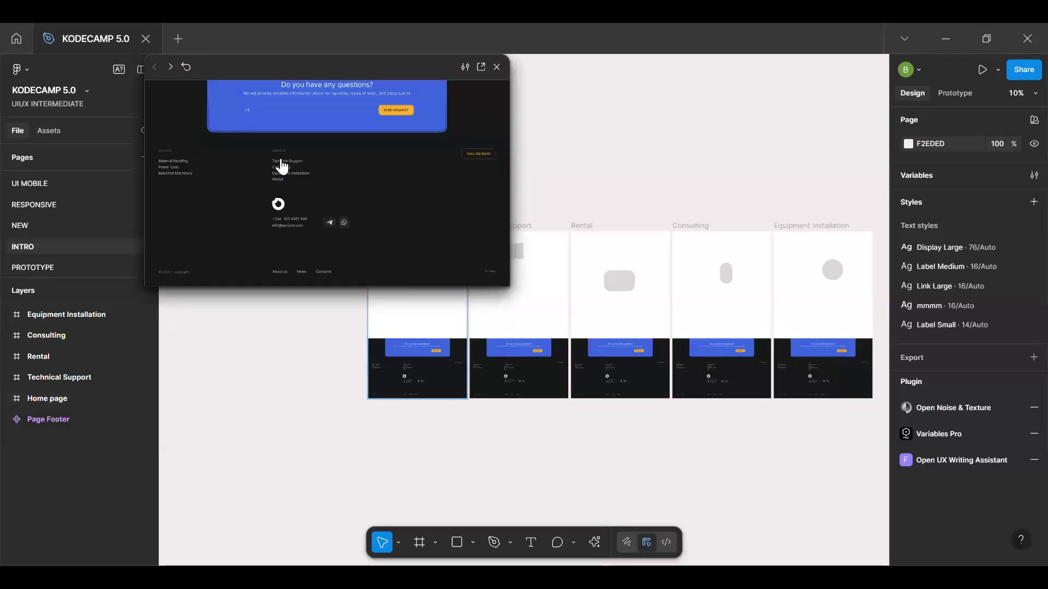
pyautogui.click(481, 67)
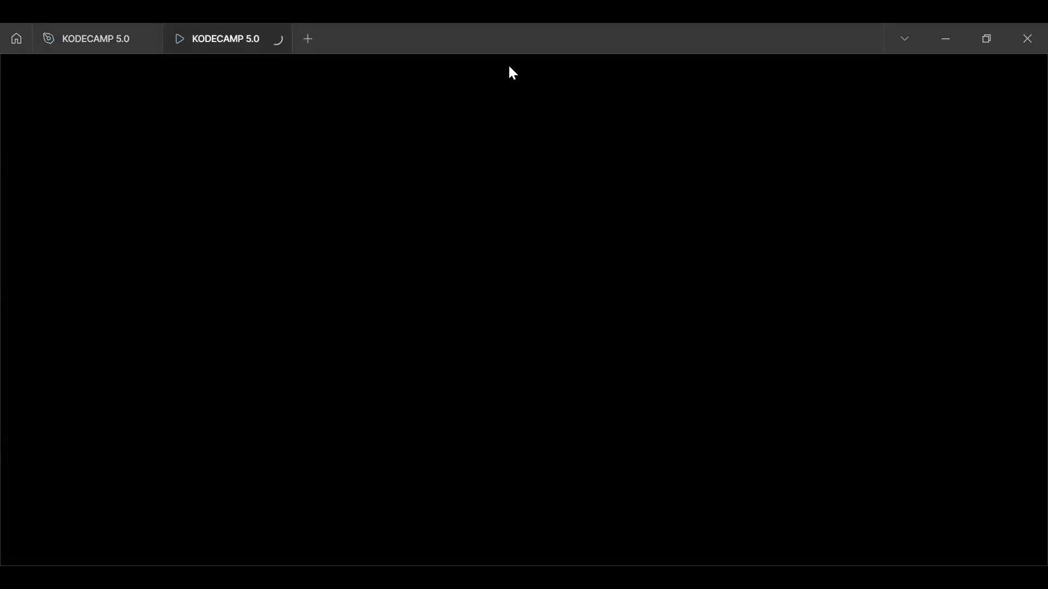
pyautogui.click(113, 37)
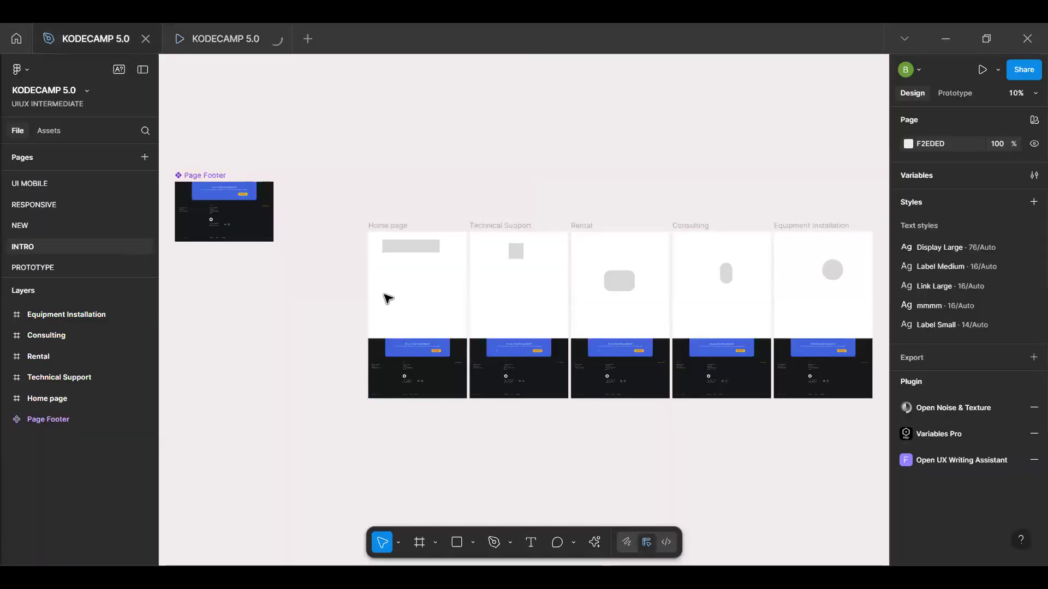
# Examine the Page Footer component and the row of service page frames that reuse it
pyautogui.scroll(3, 431, 360)
pyautogui.click(404, 364)
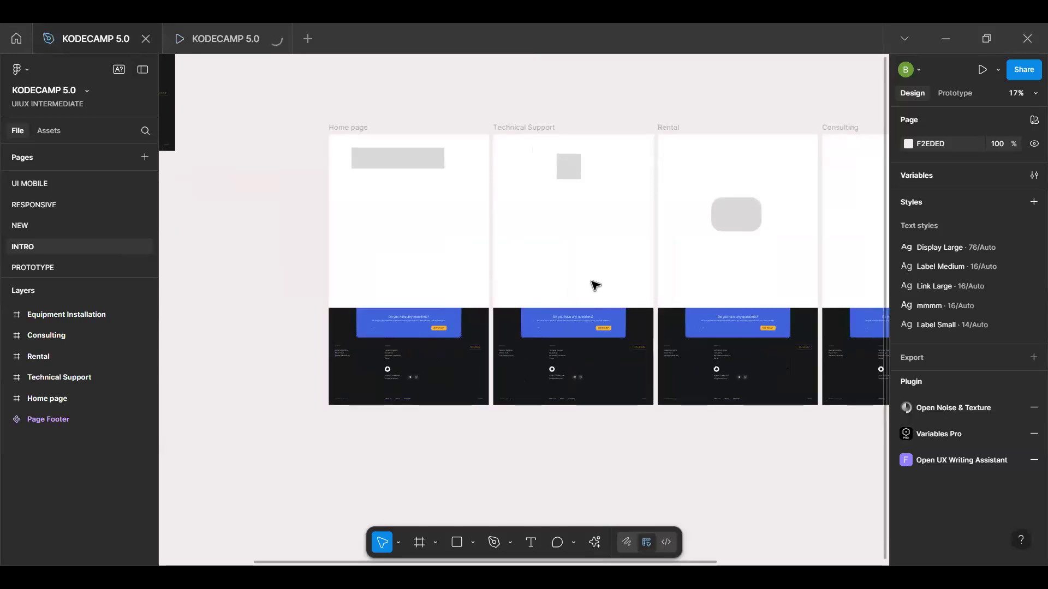
pyautogui.hscroll(3, 555, 306)
pyautogui.hscroll(-3, 555, 306)
pyautogui.scroll(-5, 455, 262)
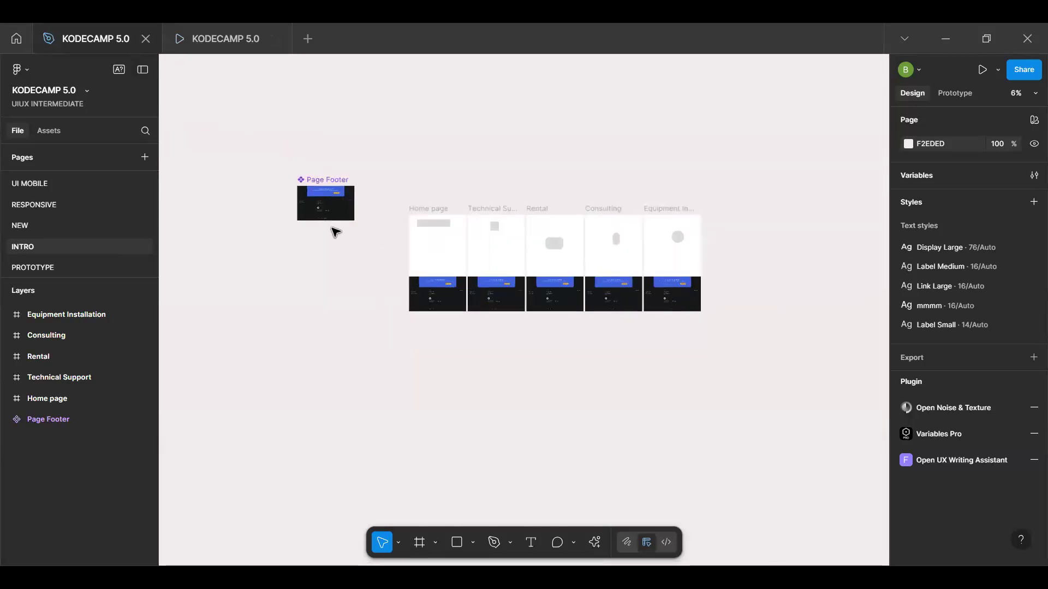
pyautogui.scroll(5, 335, 230)
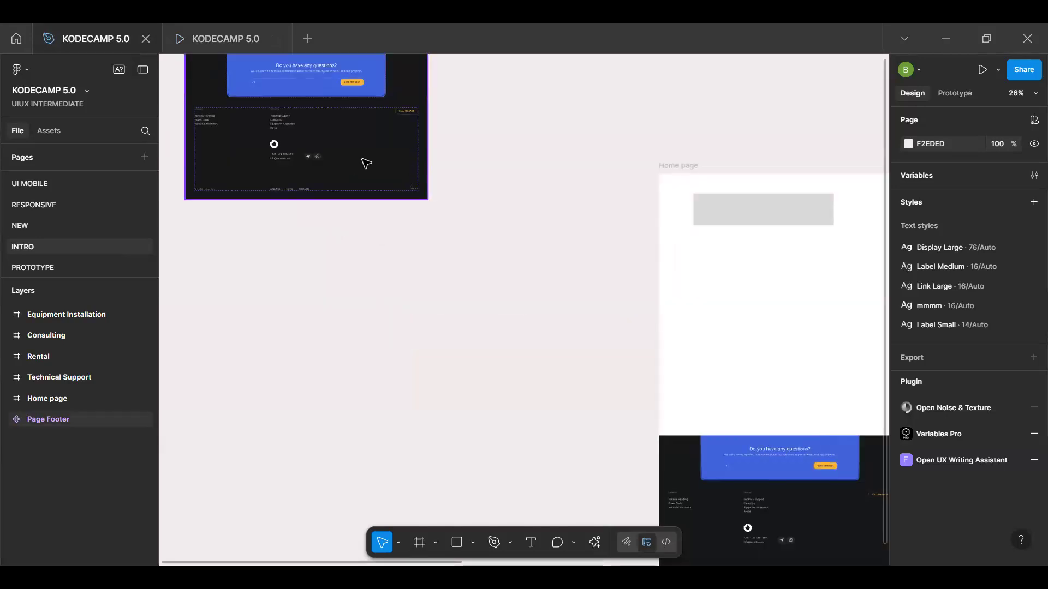
pyautogui.scroll(5, 366, 164)
pyautogui.scroll(-5, 402, 220)
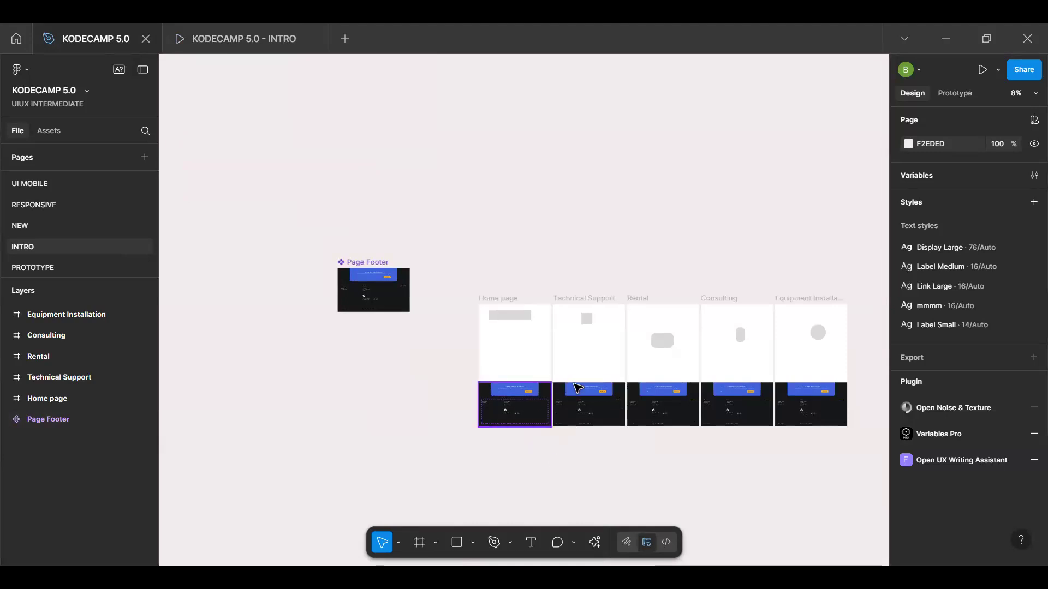
# Inspect the footer instances on the Home page, Technical Support and Rental frames, and show the main Page Footer component's prototype connections
pyautogui.click(533, 391)
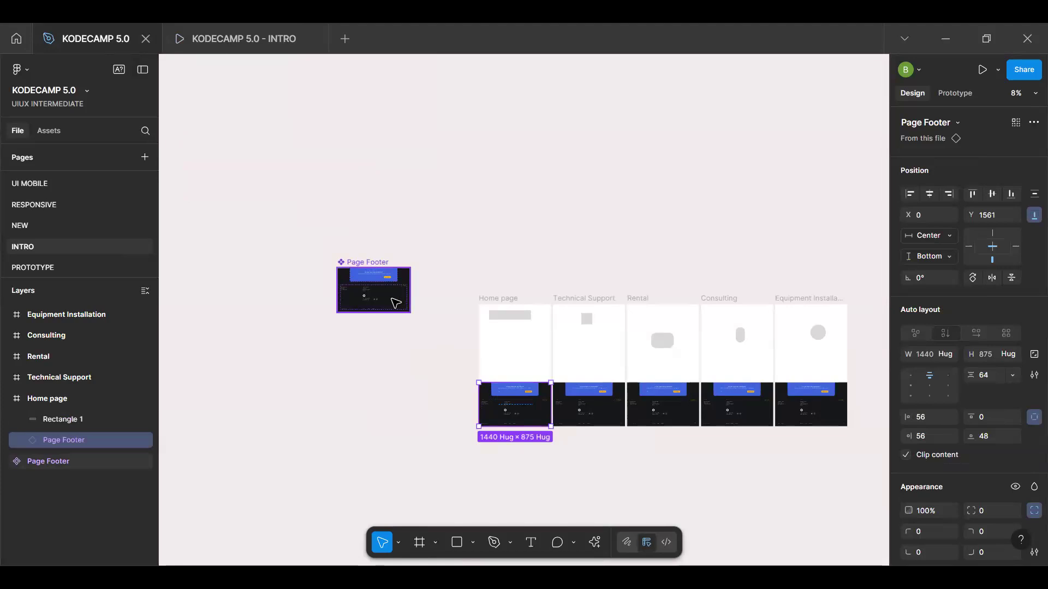
pyautogui.click(588, 410)
pyautogui.click(675, 403)
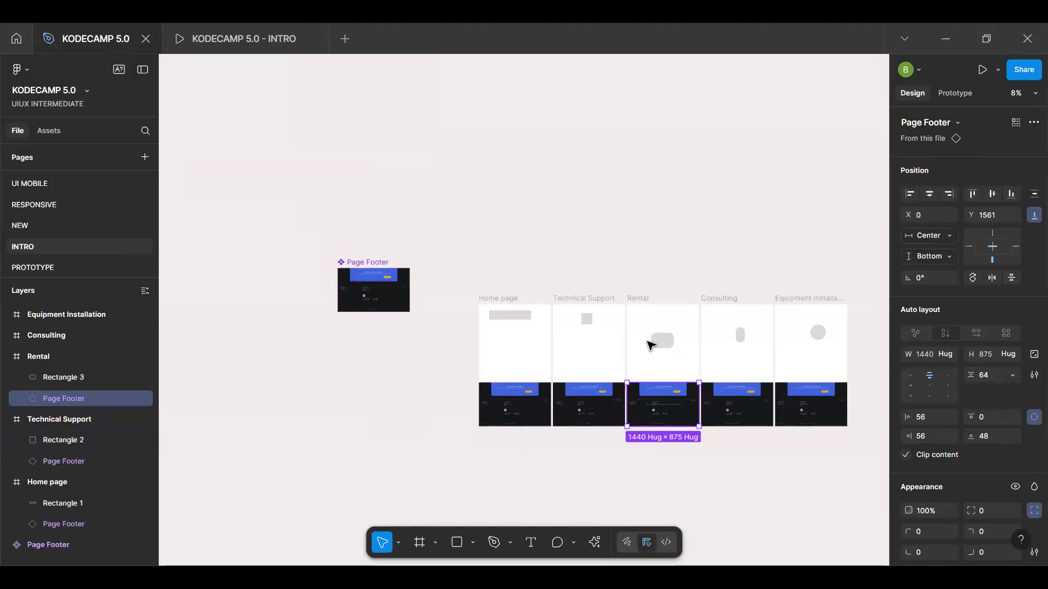
pyautogui.click(405, 291)
pyautogui.hotkey('shift', 'e')
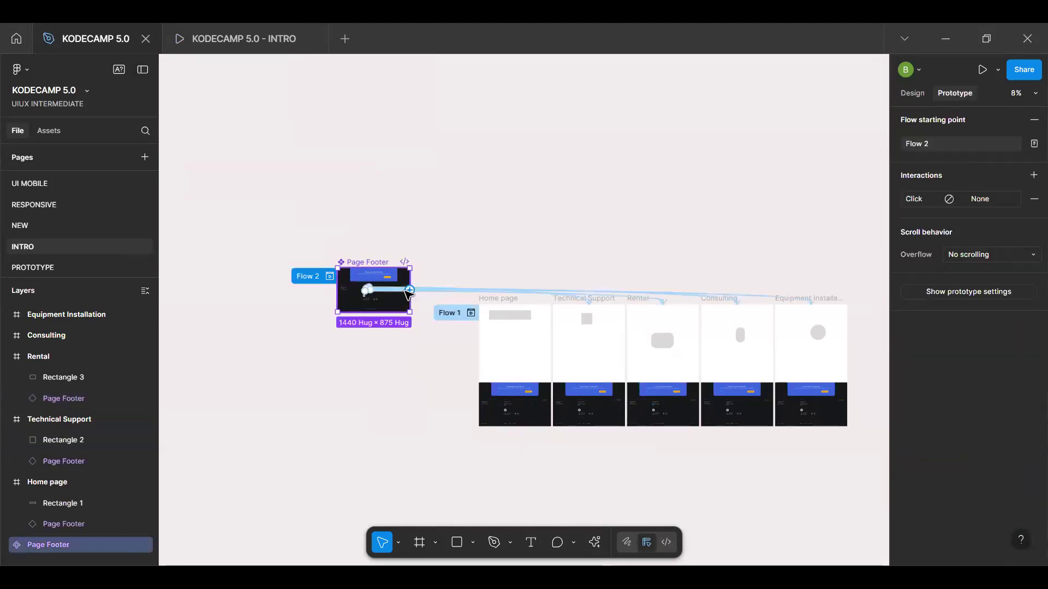
# Examine how the Page Footer's Technical Support, Consulting, Equipment Installation and Rental links connect to their page frames
pyautogui.scroll(5, 377, 289)
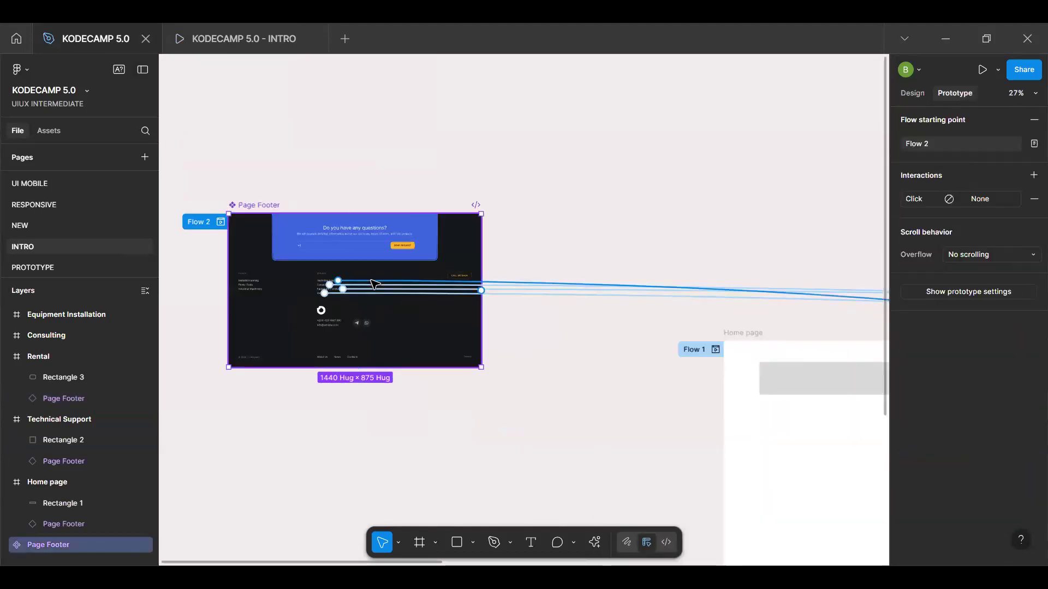
pyautogui.scroll(6, 365, 303)
pyautogui.scroll(-6, 441, 302)
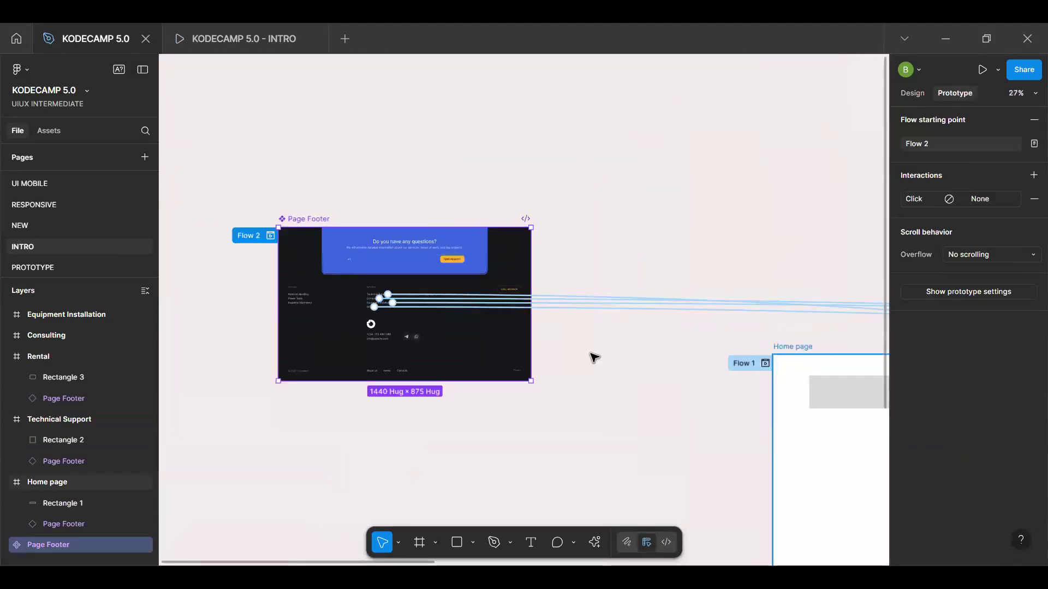
pyautogui.scroll(8, 407, 289)
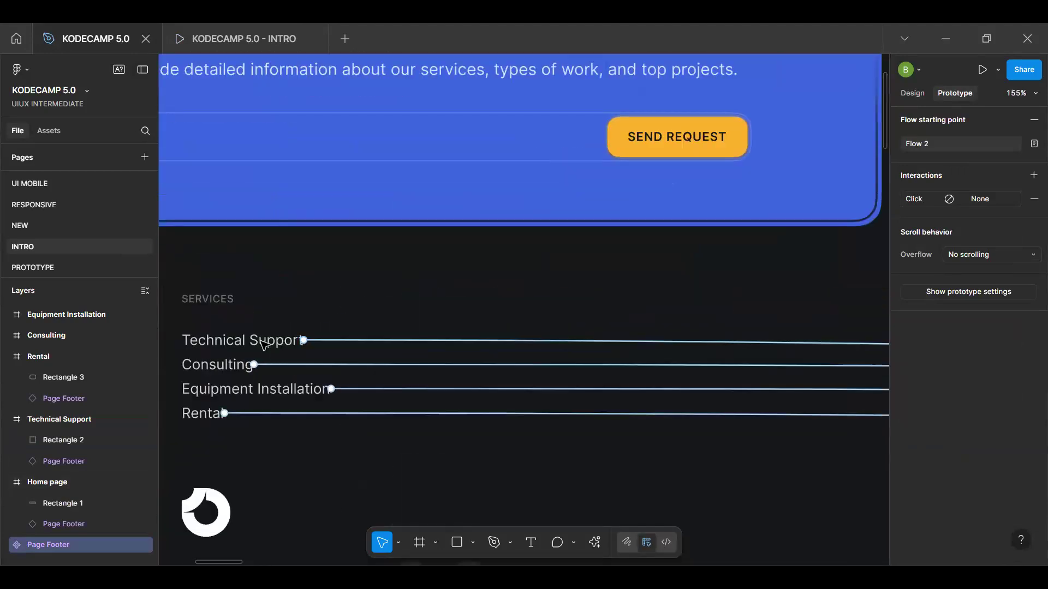
pyautogui.scroll(-3, 369, 344)
pyautogui.scroll(3, 369, 343)
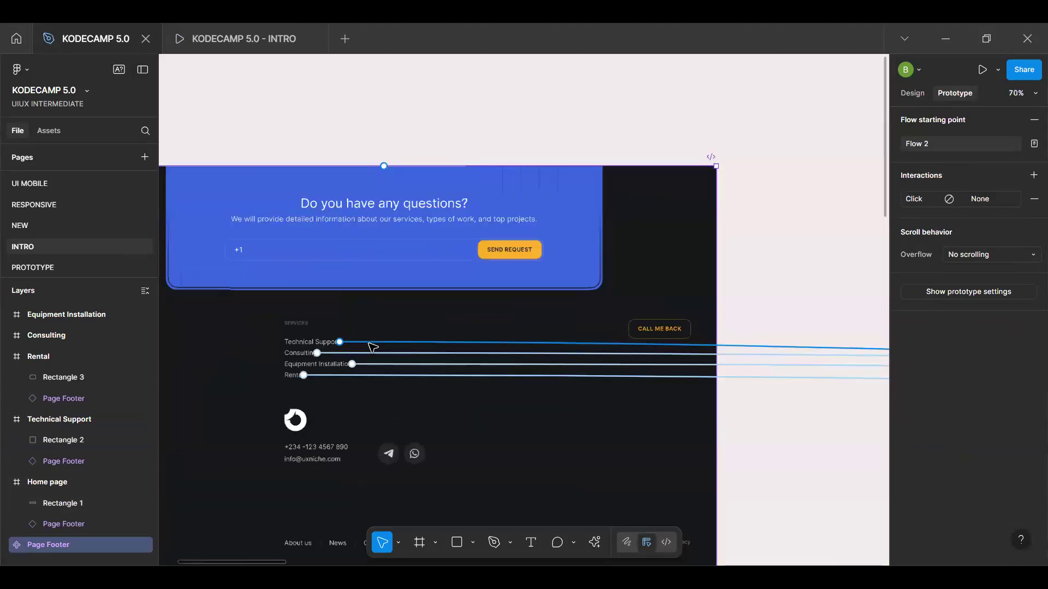
pyautogui.scroll(-3, 369, 344)
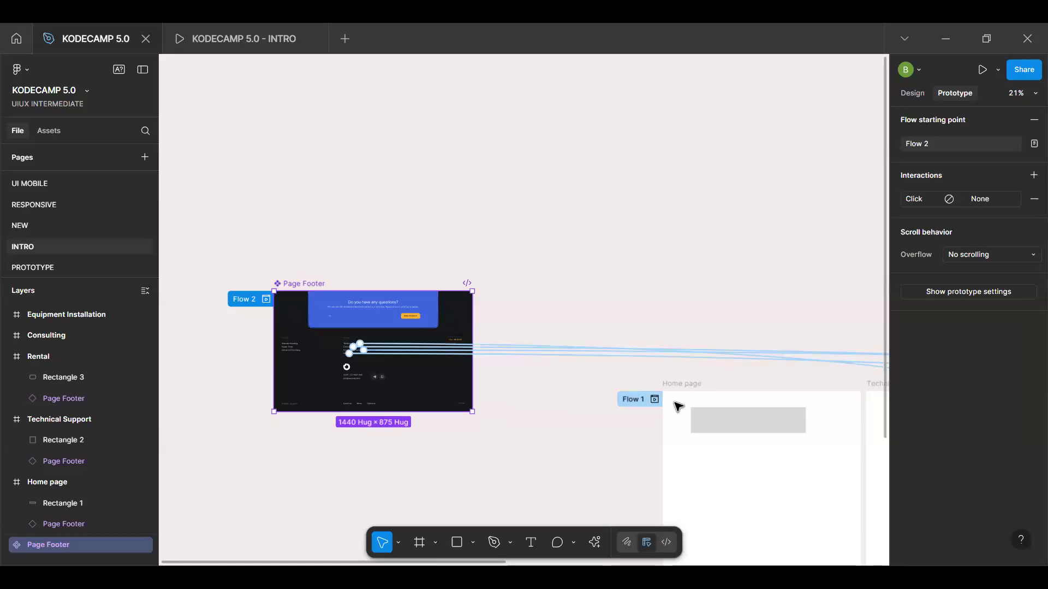
pyautogui.hscroll(5, 855, 398)
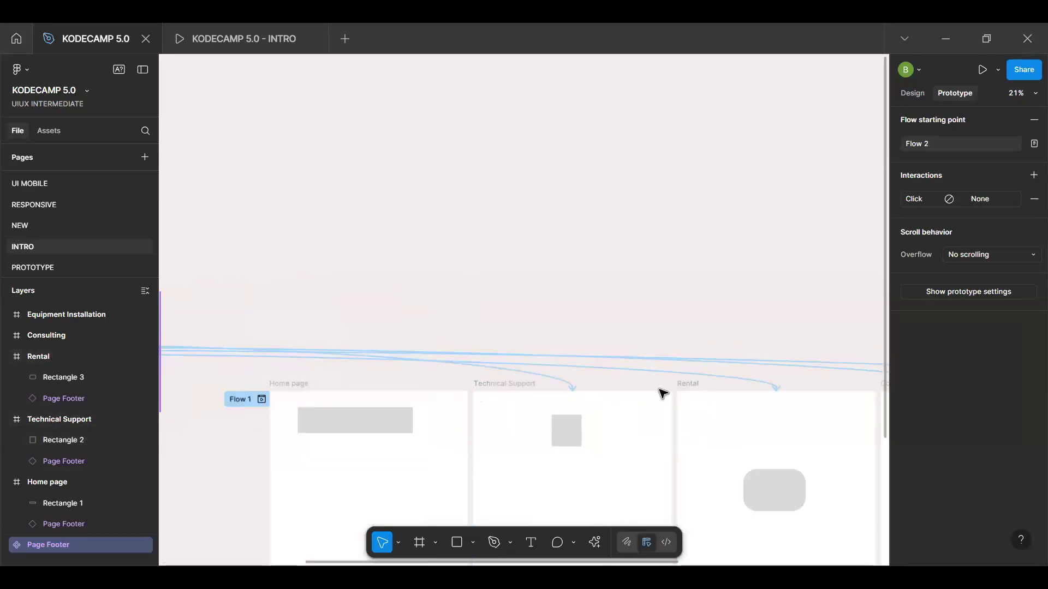
pyautogui.hscroll(-10, 663, 393)
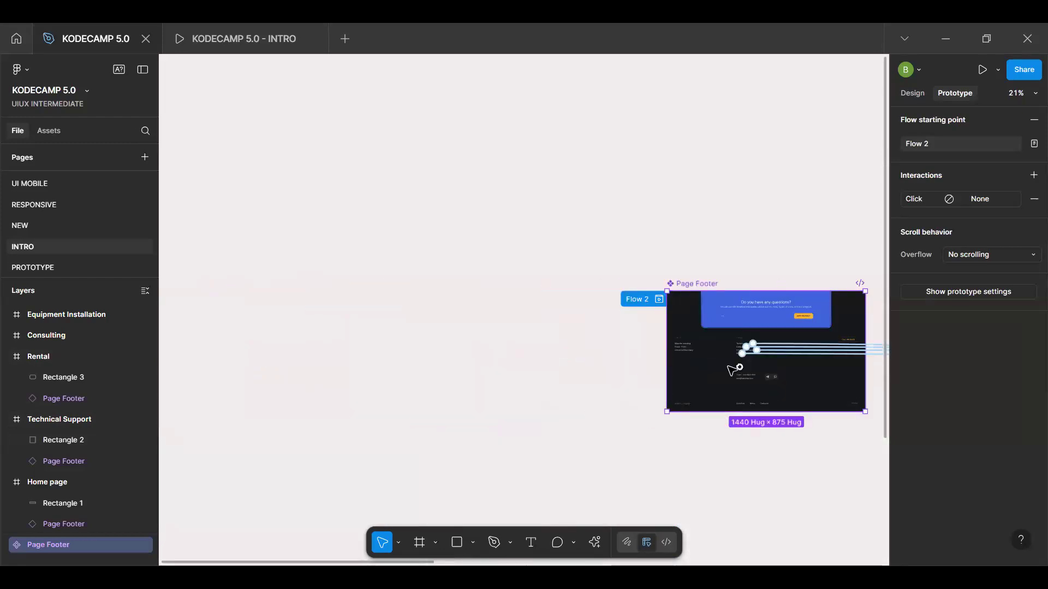
pyautogui.scroll(6, 731, 371)
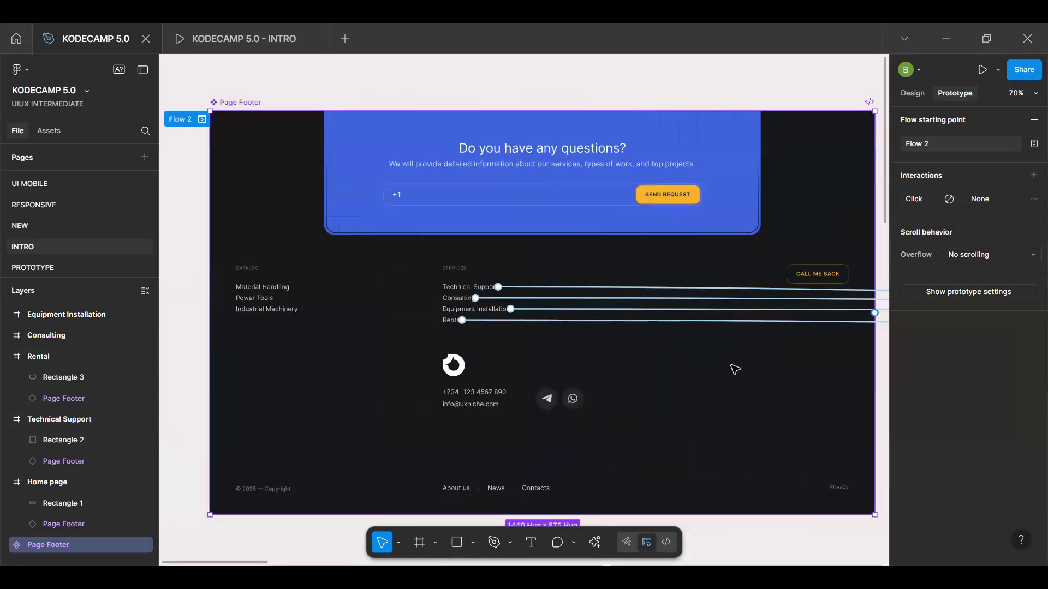
# In the INTRO prototype, hide the flows list and test the footer's Technical Support, Equipment Installation and Rental links
pyautogui.click(278, 33)
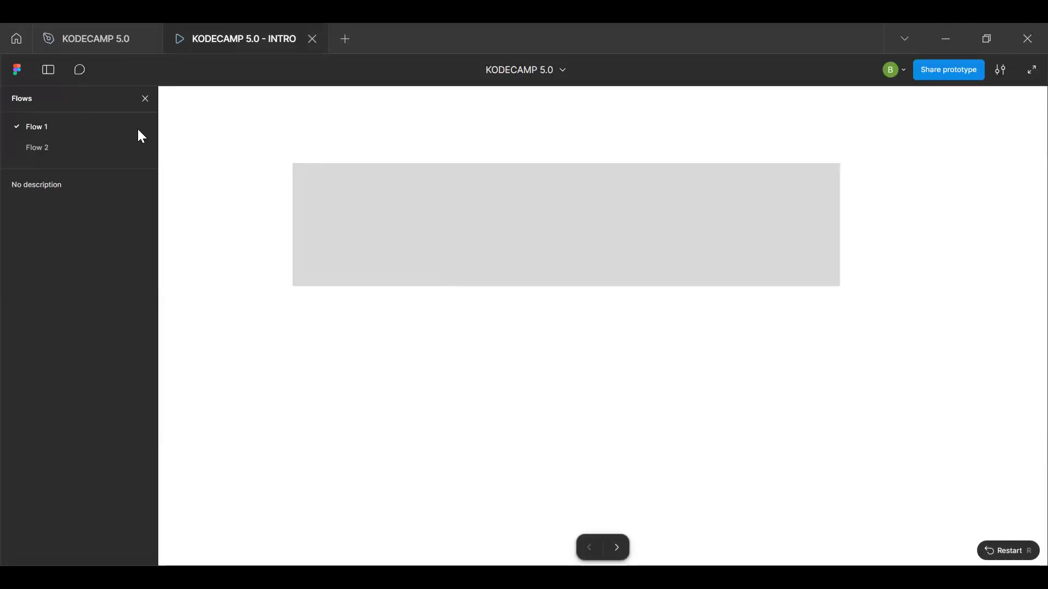
pyautogui.click(145, 98)
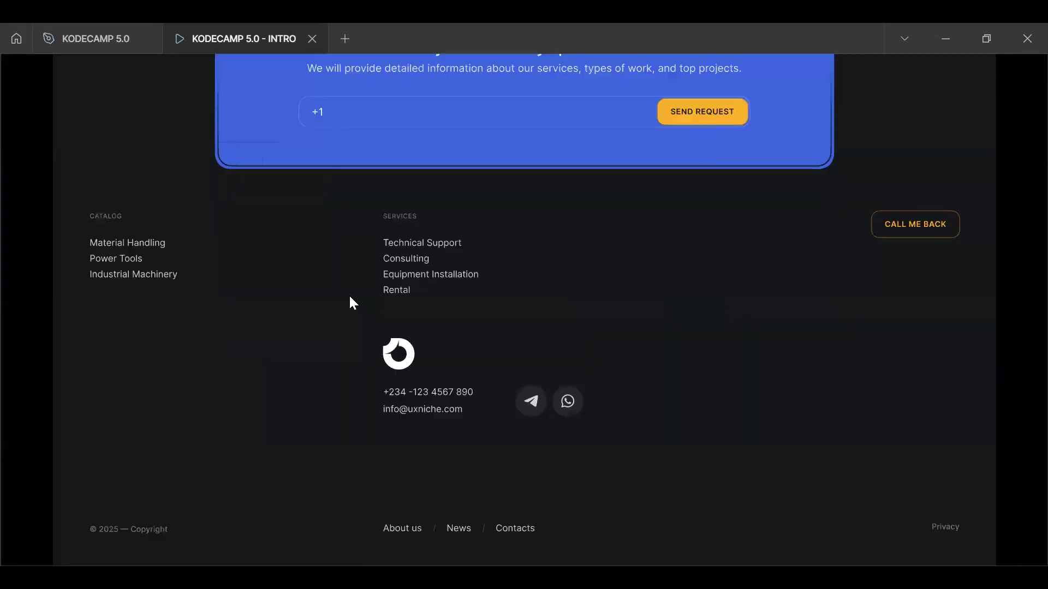
pyautogui.click(416, 244)
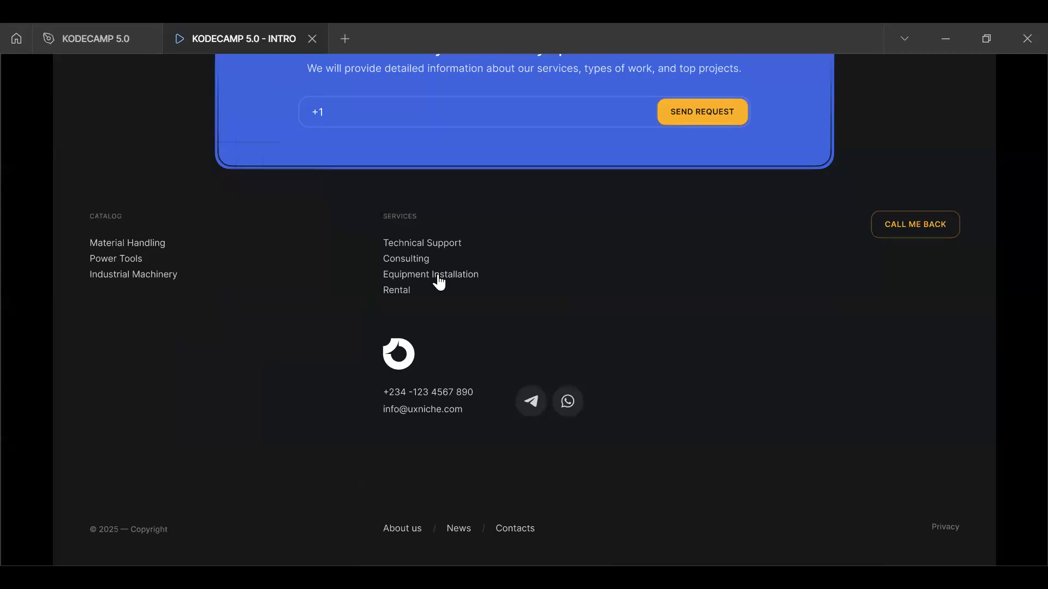
pyautogui.click(439, 275)
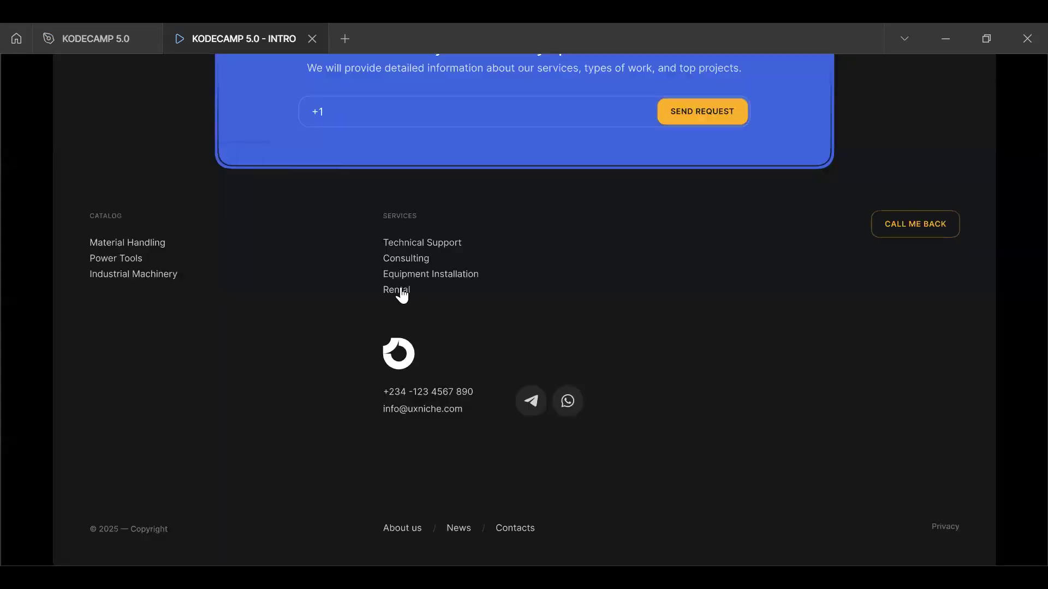
pyautogui.click(401, 291)
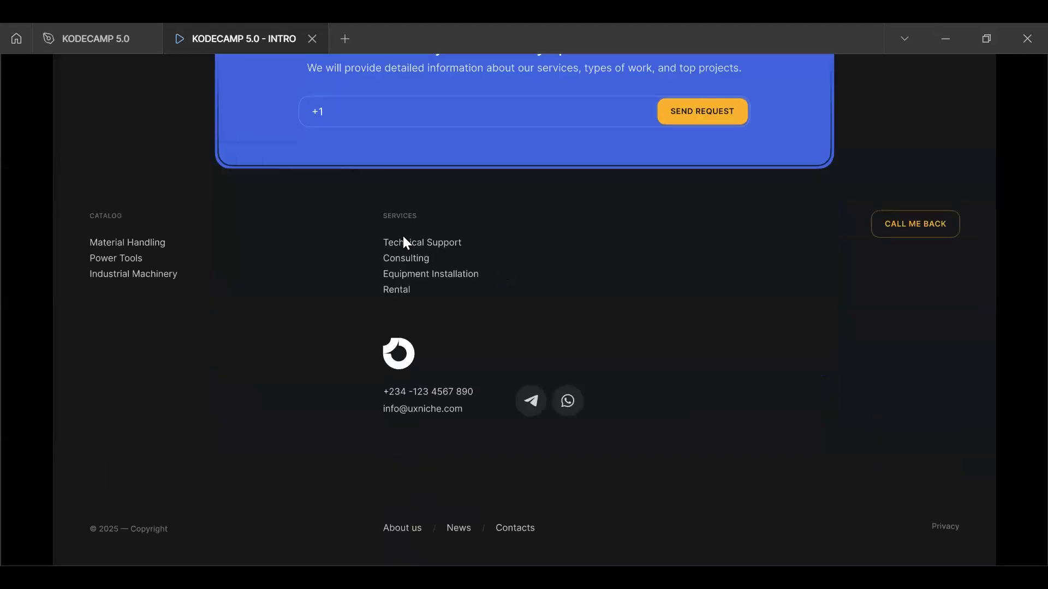
pyautogui.click(450, 244)
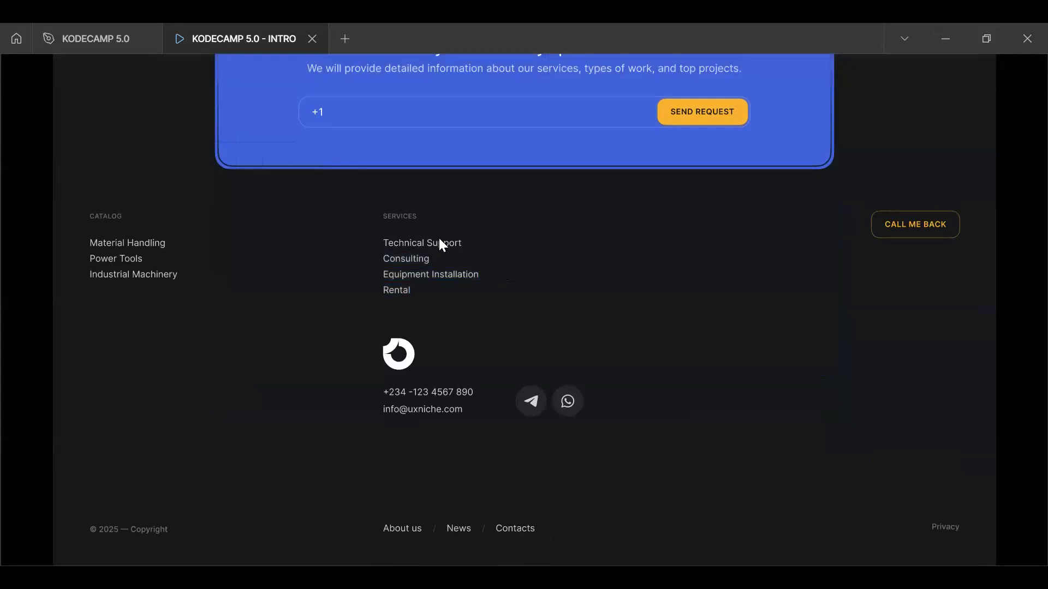
# Navigate forward and back through the prototype frames and test the footer's Technical Support and Consulting links
pyautogui.press('Right')
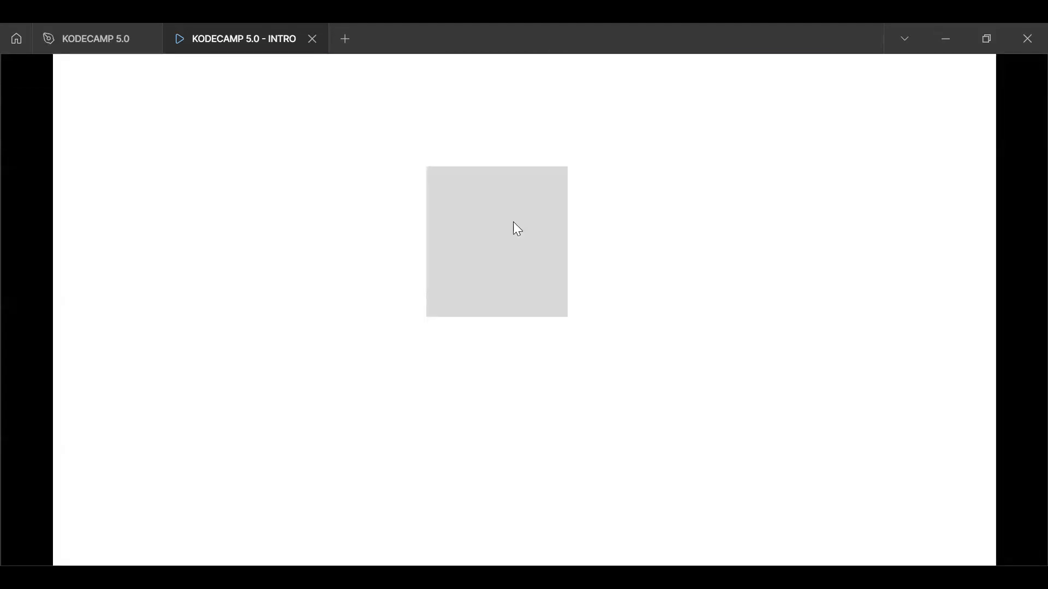
pyautogui.press('Left')
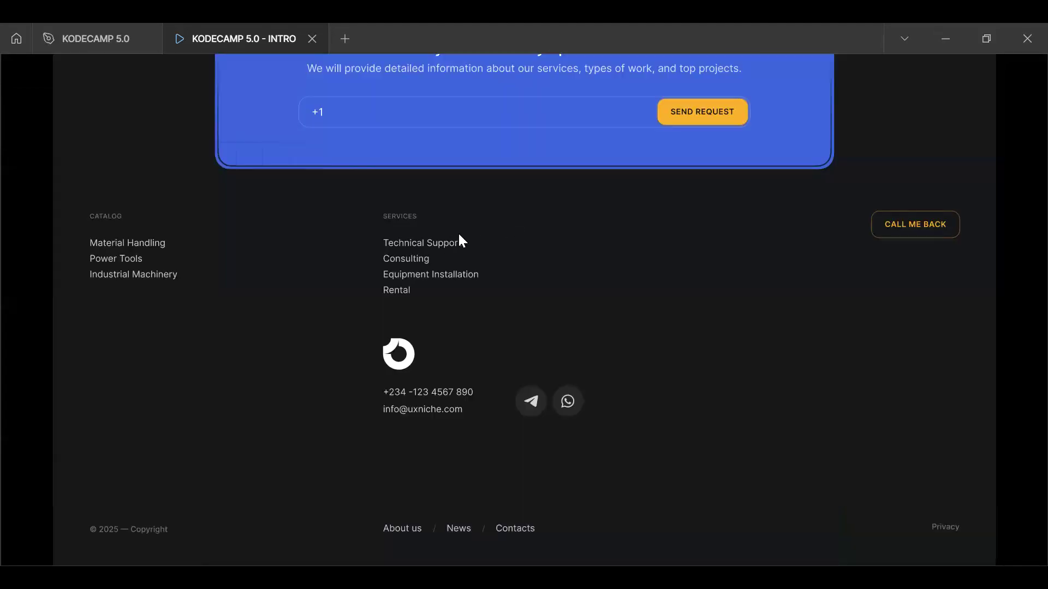
pyautogui.click(435, 246)
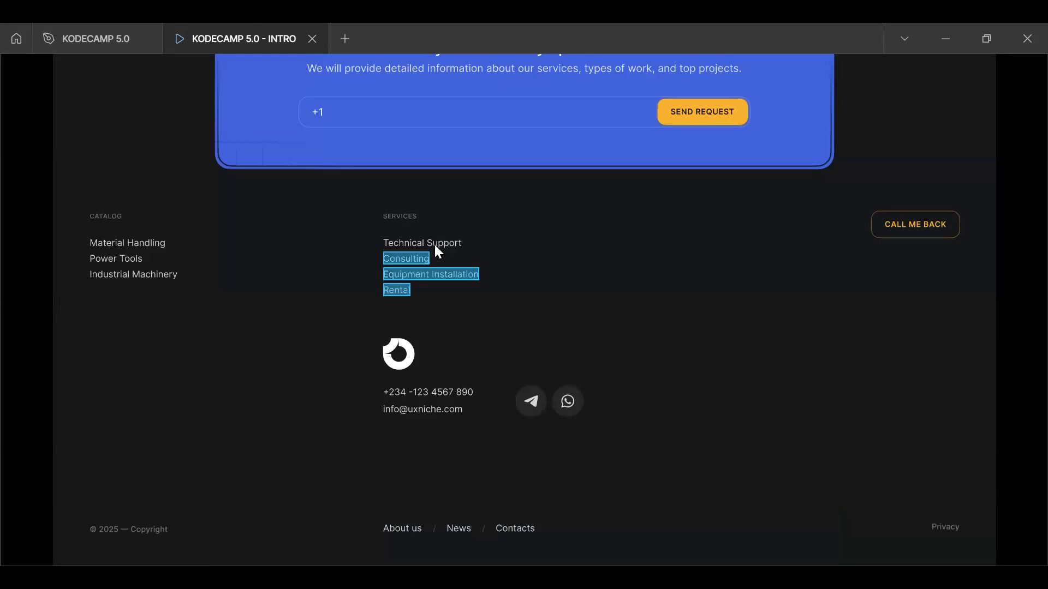
pyautogui.click(408, 257)
pyautogui.press('Left')
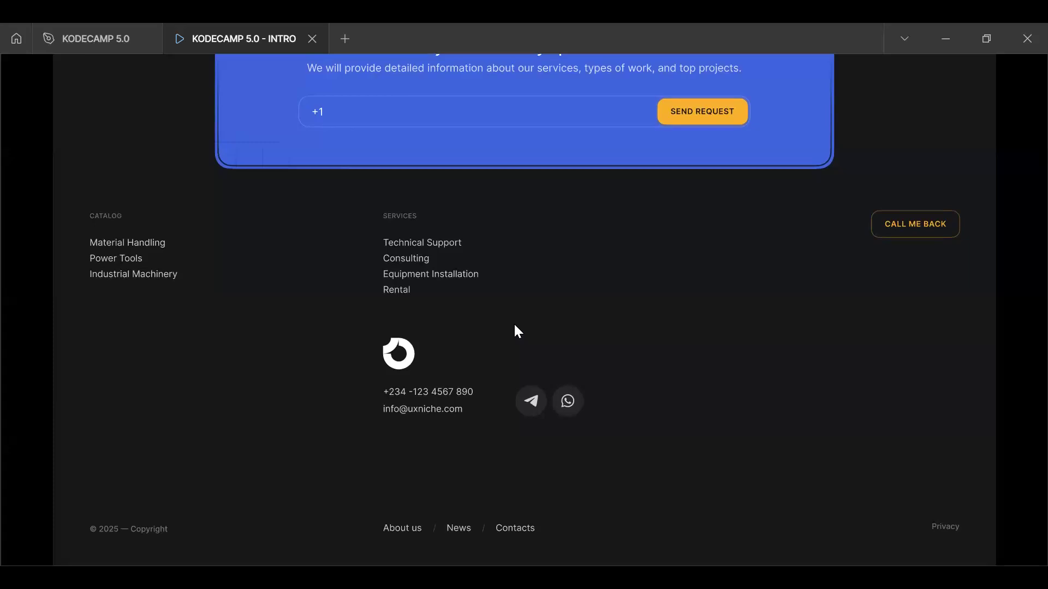
pyautogui.click(537, 325)
pyautogui.click(407, 258)
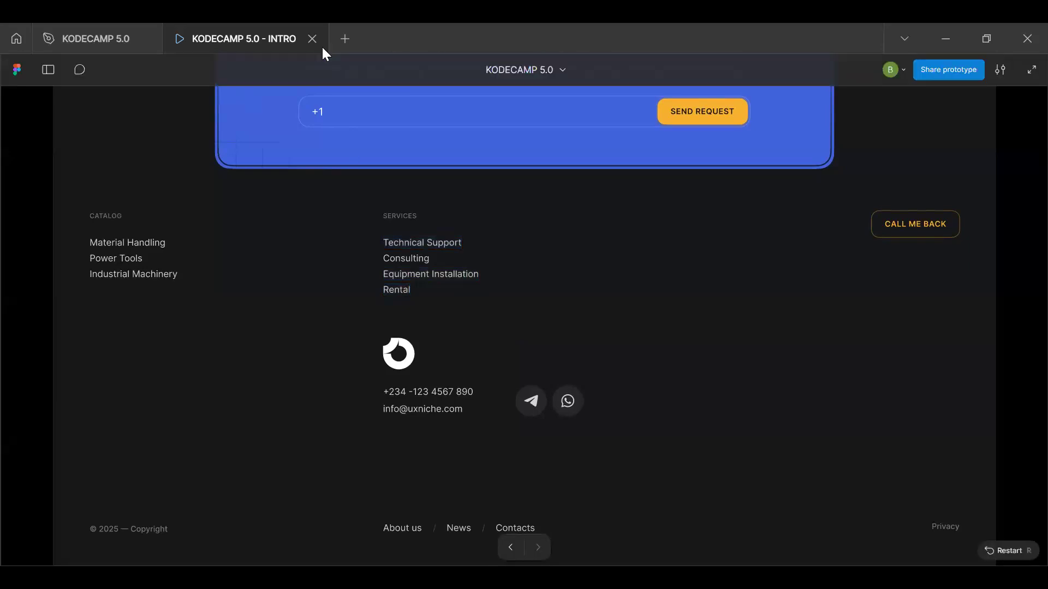
# Return to the design file, open its PROTOTYPE page, and examine the Men's Shoes product frame's price and quantity area
pyautogui.click(107, 52)
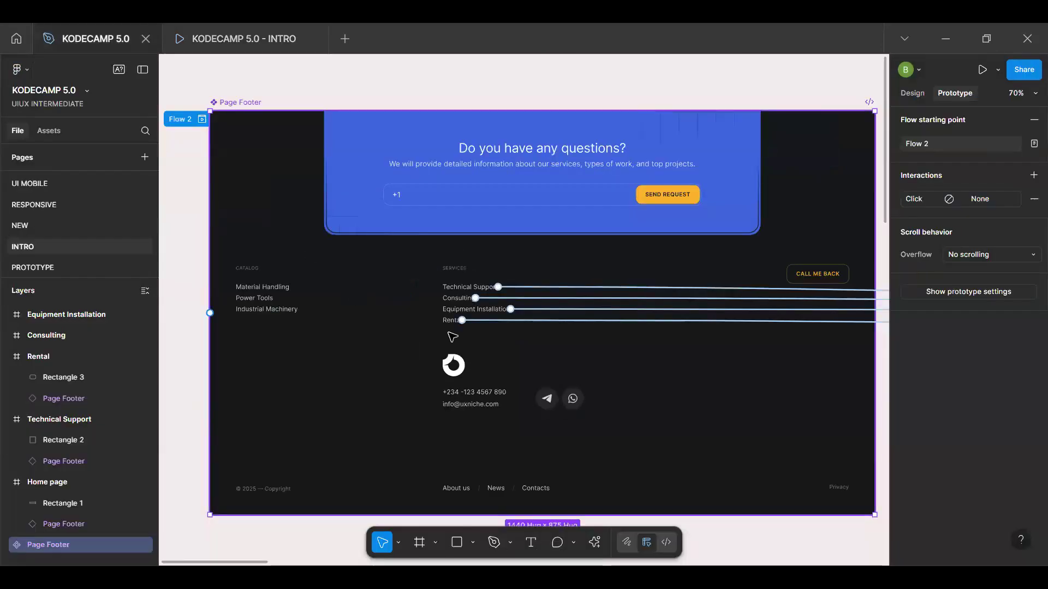
pyautogui.scroll(-5, 451, 341)
pyautogui.click(87, 268)
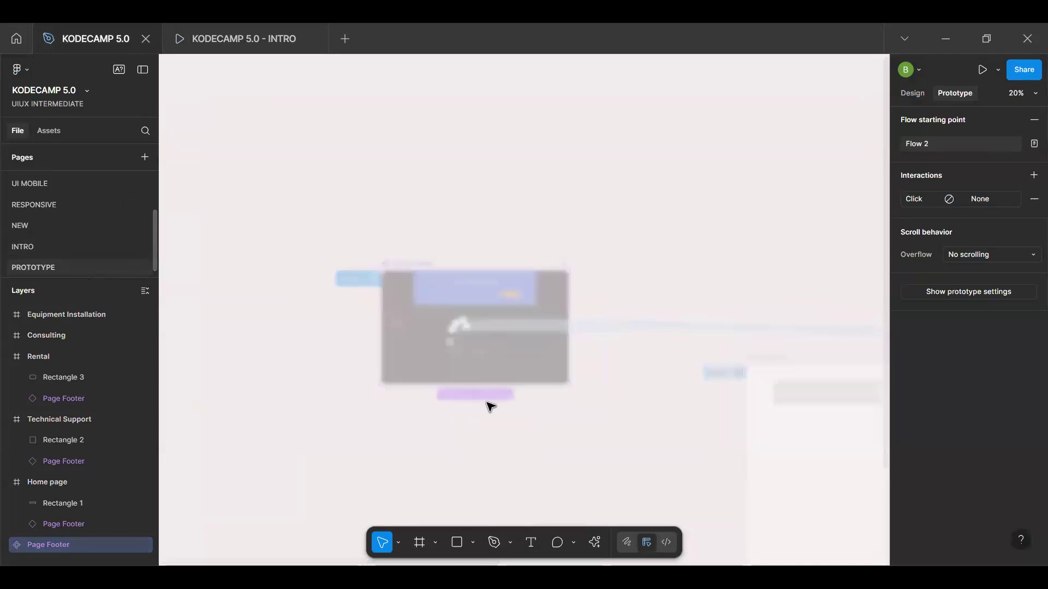
pyautogui.scroll(-3, 502, 410)
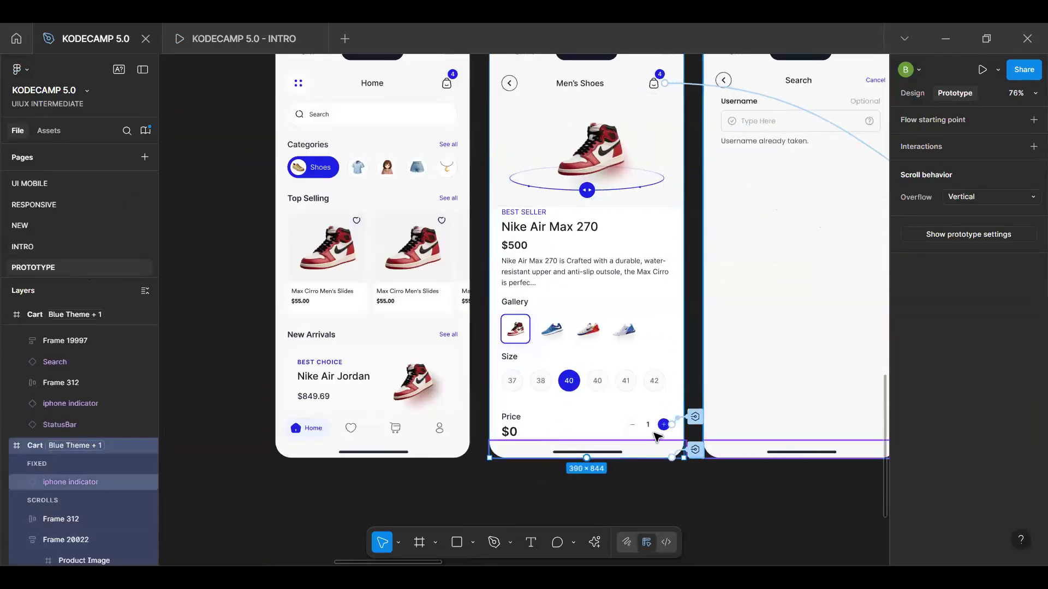
pyautogui.scroll(5, 652, 431)
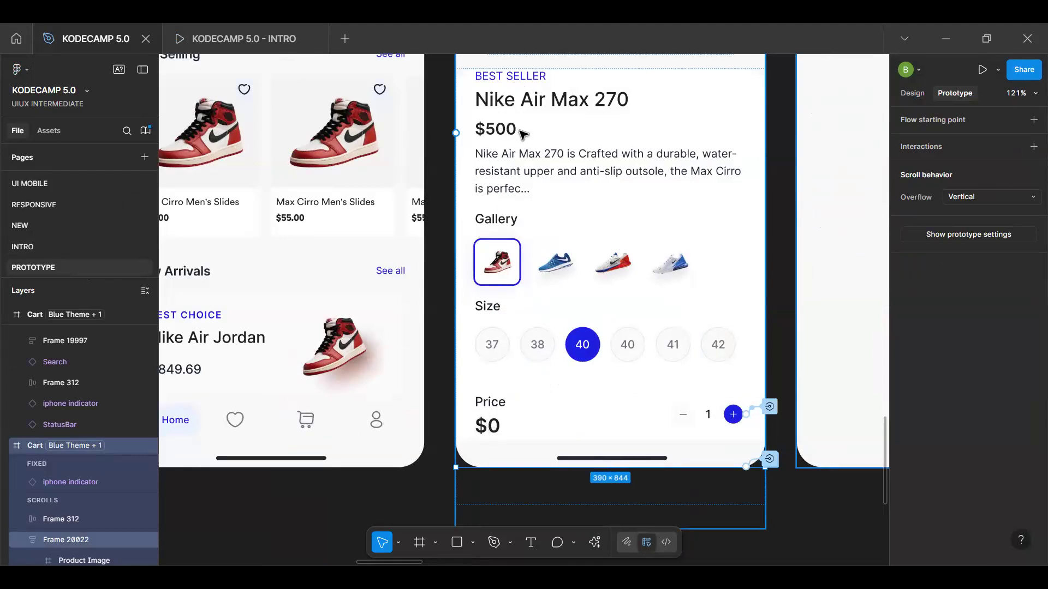
# Examine the Men's Shoes product frame's details and survey the neighbouring Search and Cart frames
pyautogui.scroll(4, 587, 121)
pyautogui.scroll(-3, 607, 176)
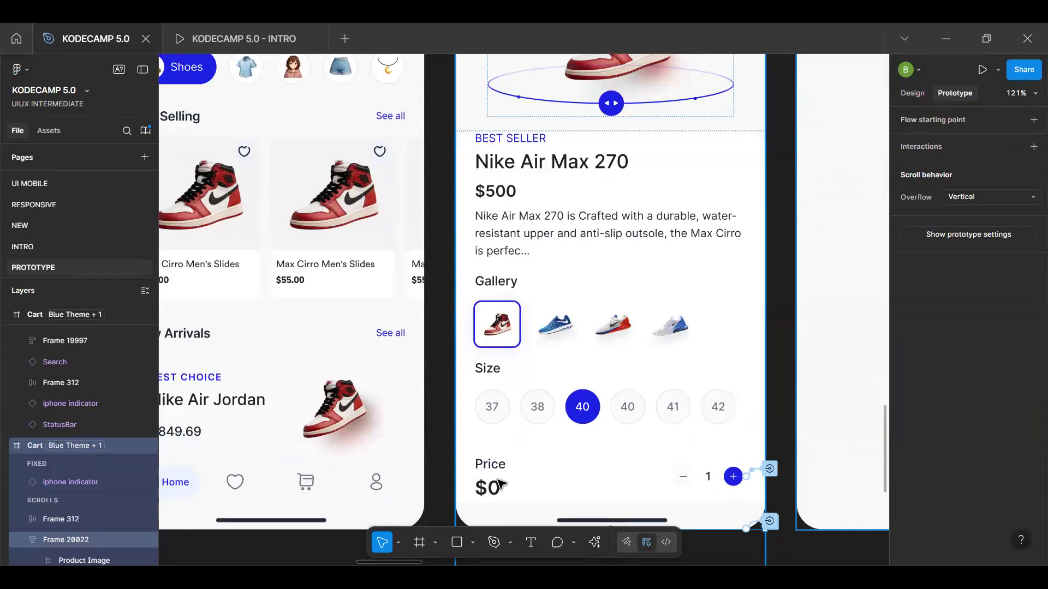
pyautogui.hscroll(10, 690, 425)
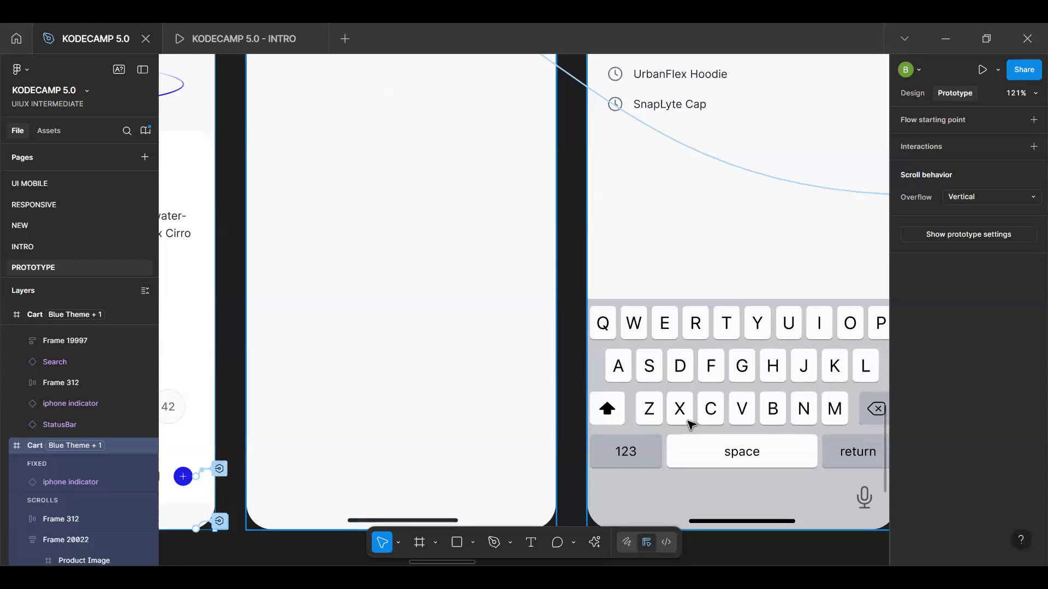
pyautogui.scroll(-5, 689, 424)
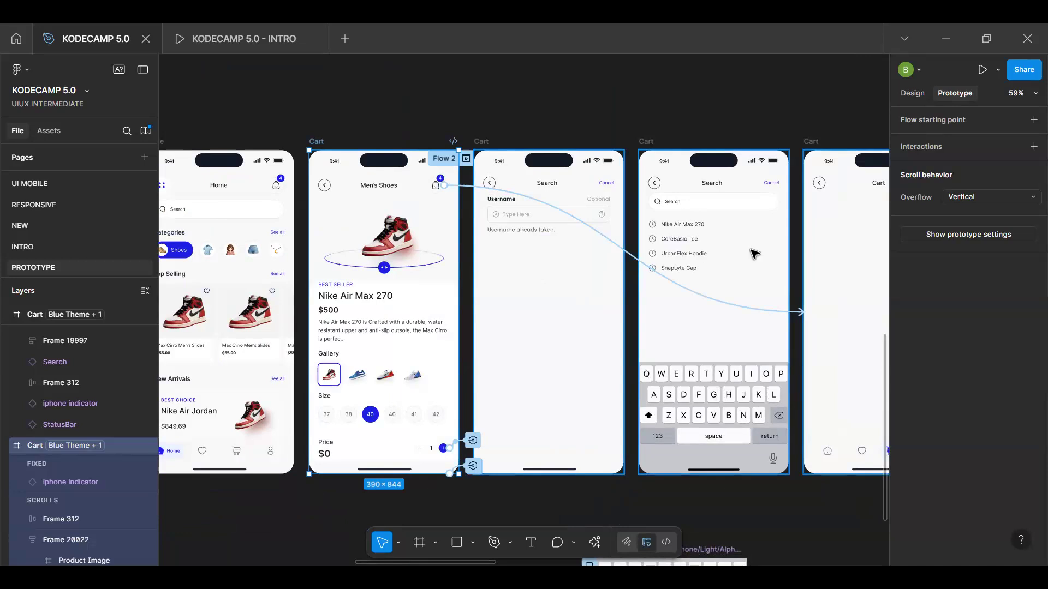
pyautogui.press('h')
pyautogui.hscroll(5, 745, 378)
pyautogui.scroll(-1, 745, 378)
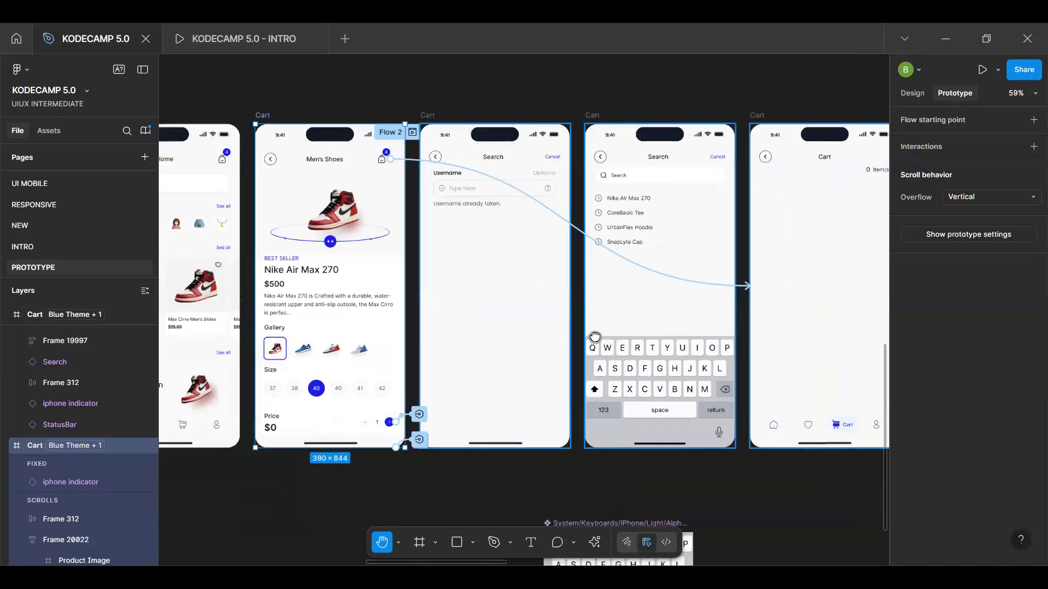
pyautogui.hscroll(4, 718, 314)
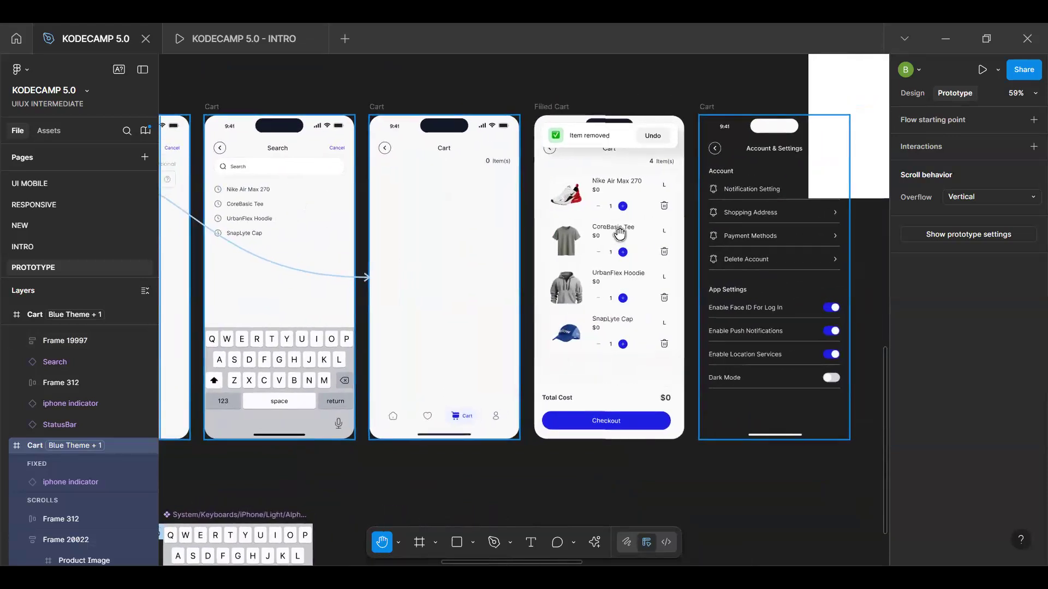
# Examine the Filled Cart frame's item rows, quantity controls, delete icons, Total Cost and Checkout area
pyautogui.scroll(5, 618, 239)
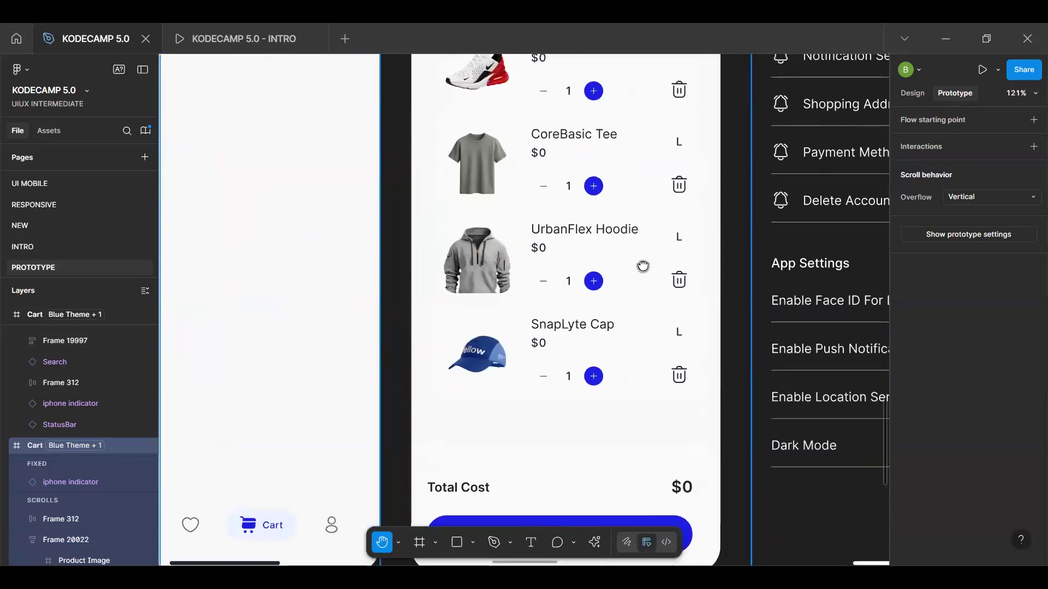
pyautogui.scroll(1, 643, 264)
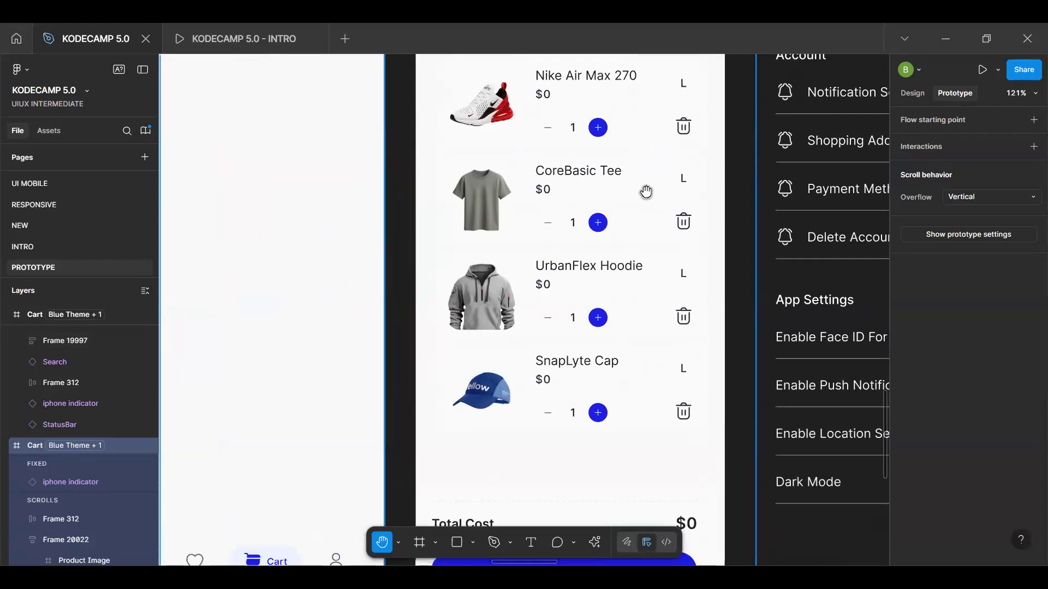
pyautogui.scroll(2, 630, 256)
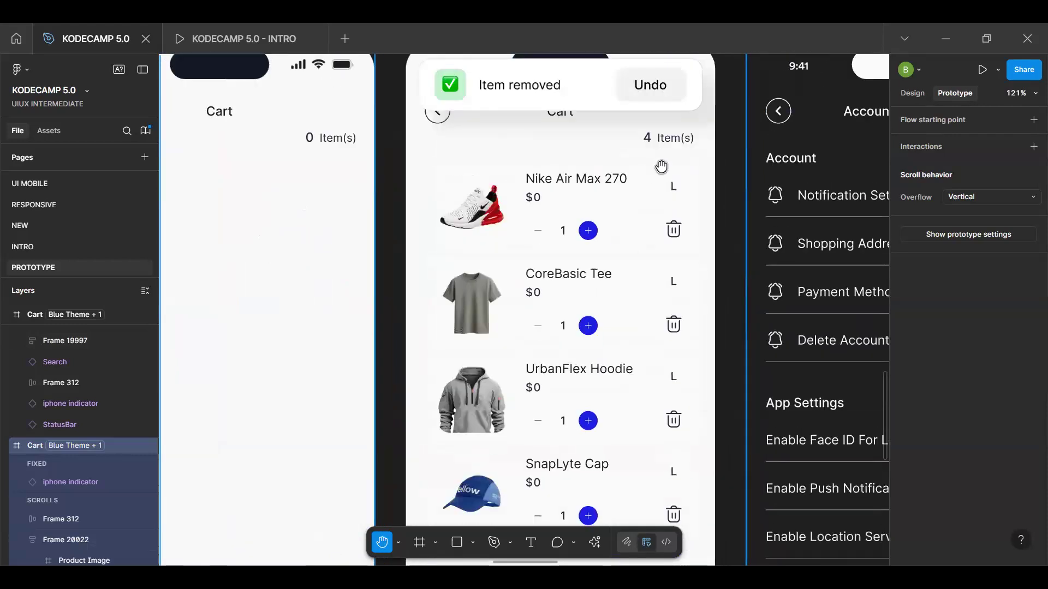
pyautogui.scroll(-4, 615, 287)
pyautogui.scroll(5, 615, 288)
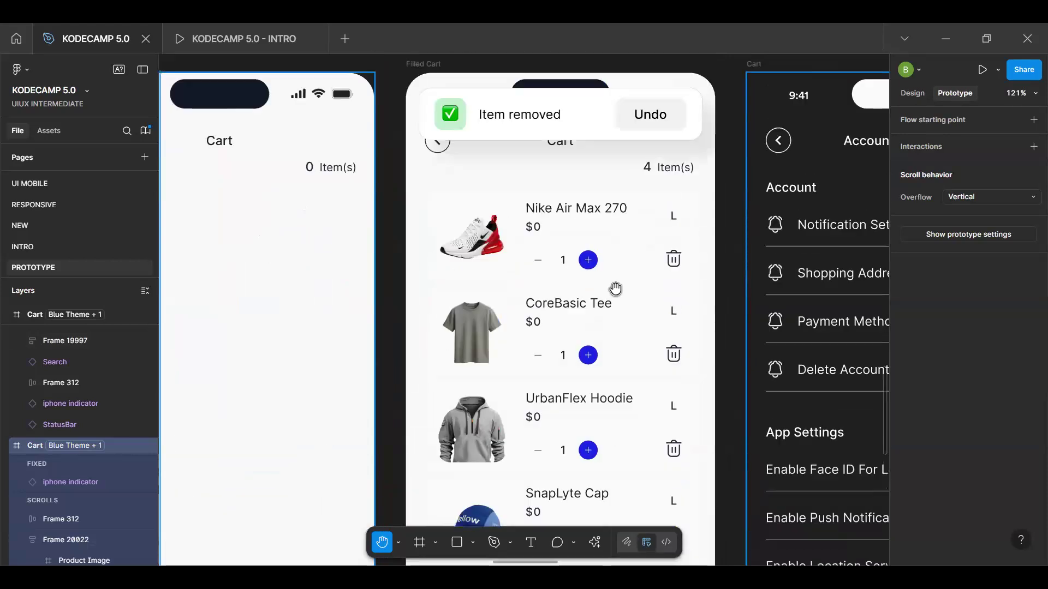
pyautogui.scroll(2, 615, 288)
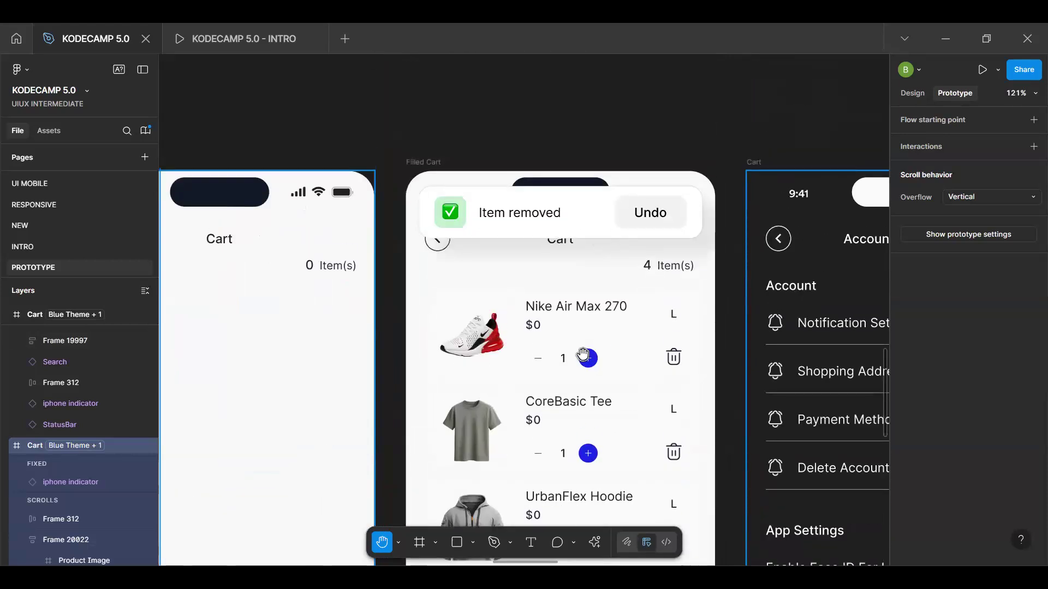
pyautogui.scroll(-6, 584, 358)
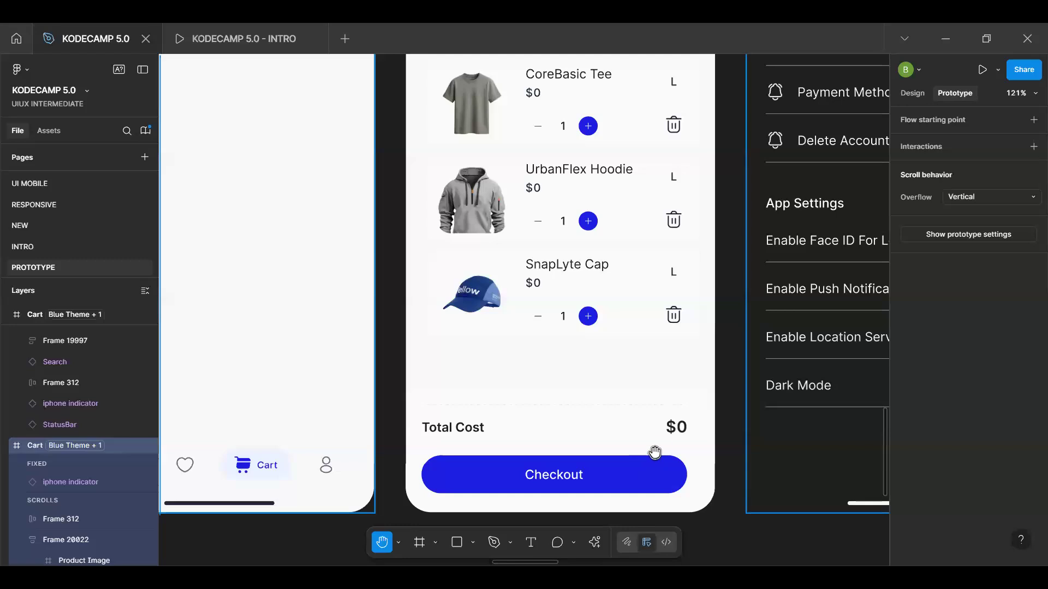
pyautogui.scroll(-4, 649, 246)
pyautogui.scroll(6, 648, 245)
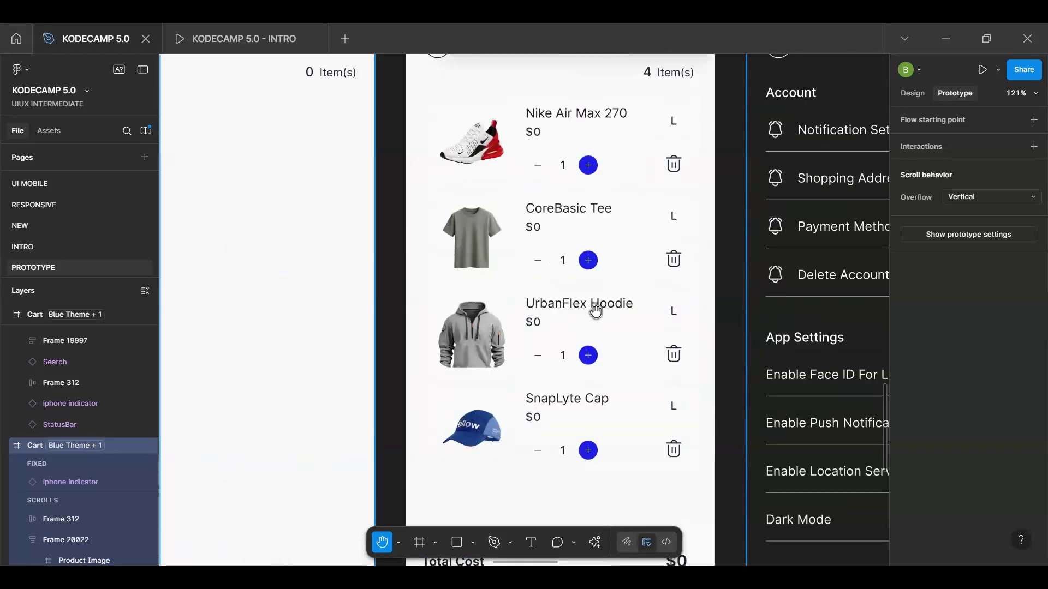
pyautogui.scroll(-6, 595, 311)
pyautogui.press('v')
pyautogui.scroll(2, 619, 293)
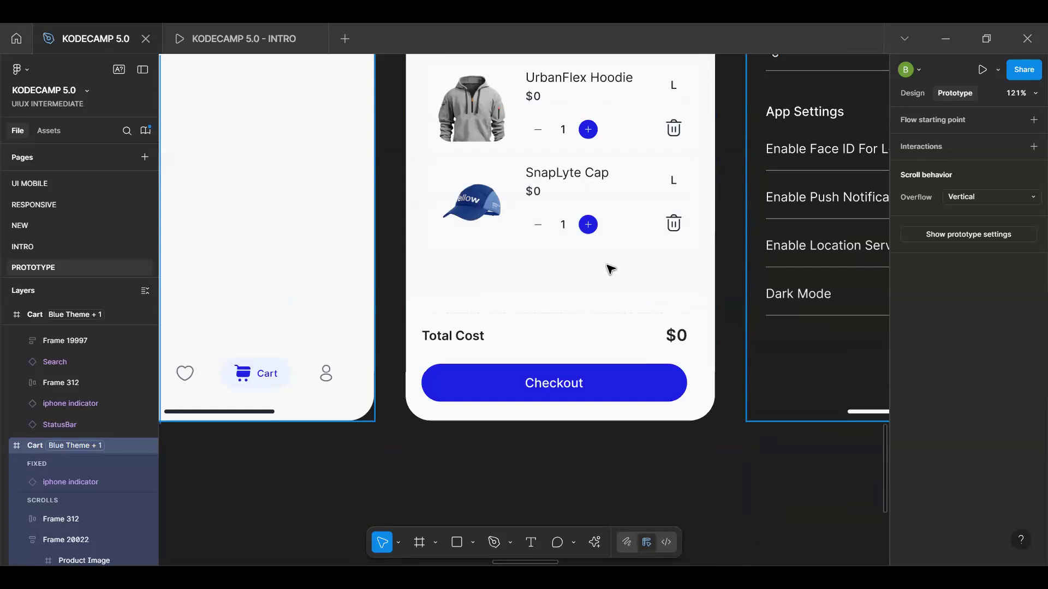
pyautogui.scroll(5, 609, 213)
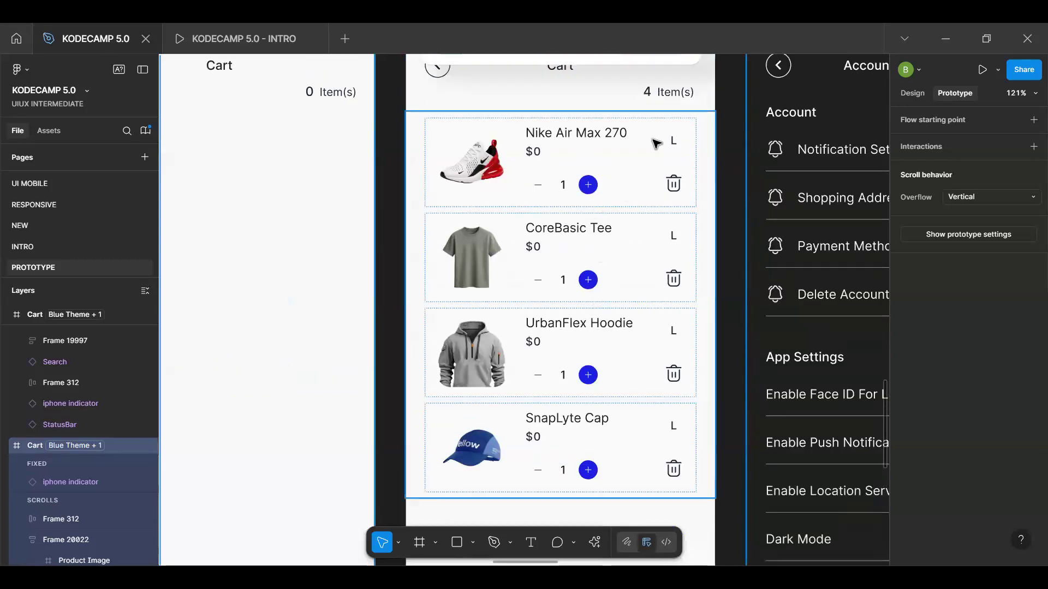
pyautogui.scroll(-3, 617, 248)
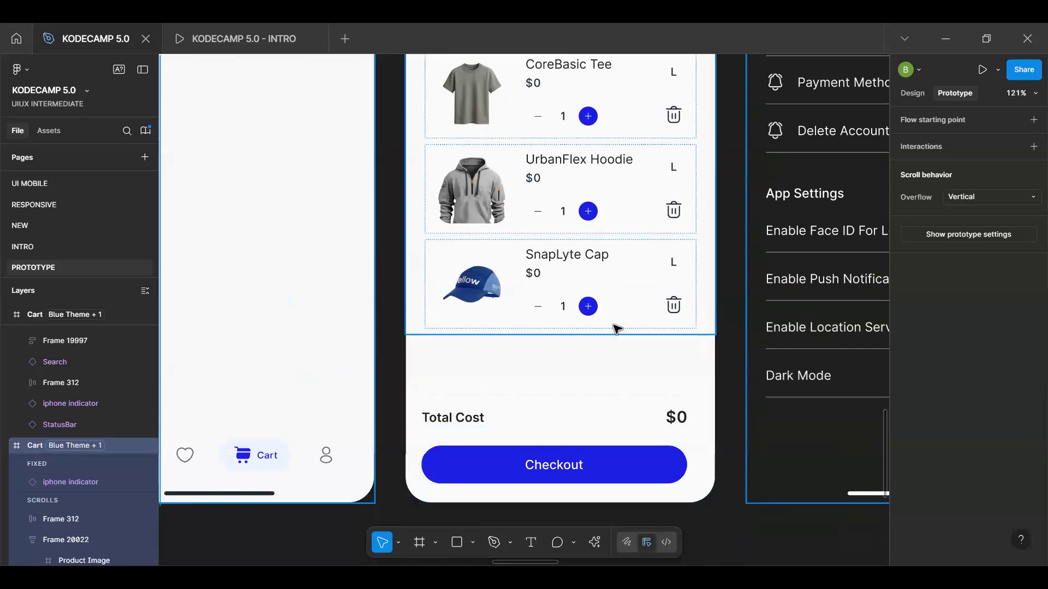
pyautogui.scroll(5, 616, 328)
pyautogui.scroll(-1, 616, 328)
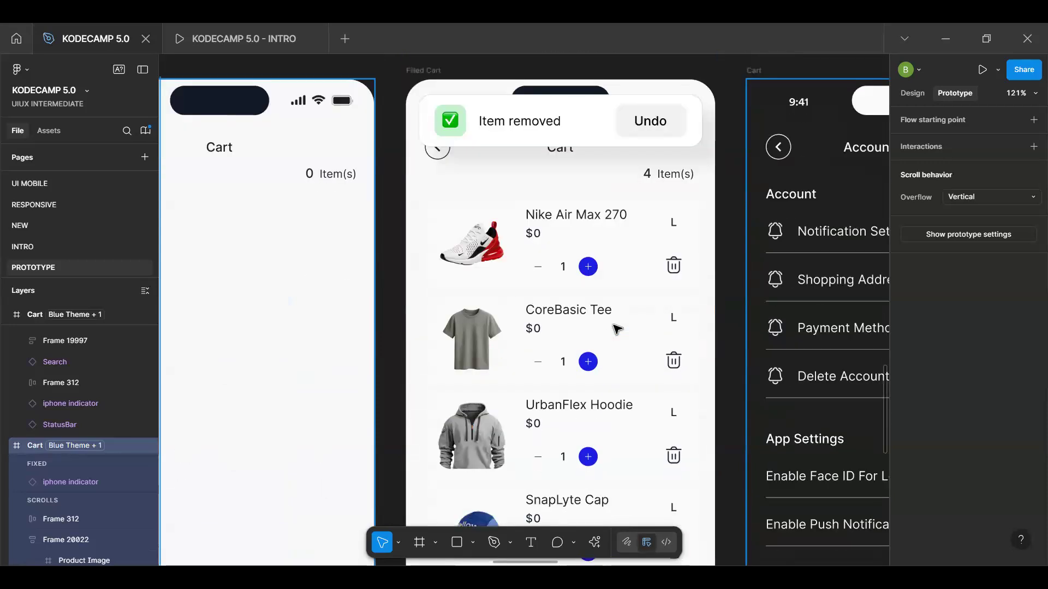
pyautogui.scroll(-3, 616, 328)
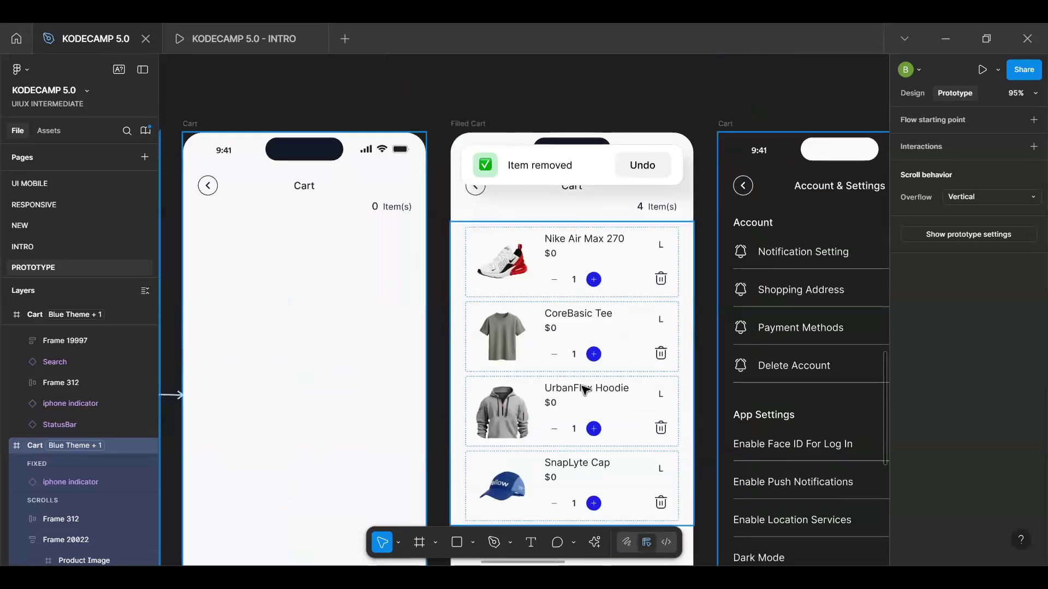
pyautogui.scroll(-3, 597, 356)
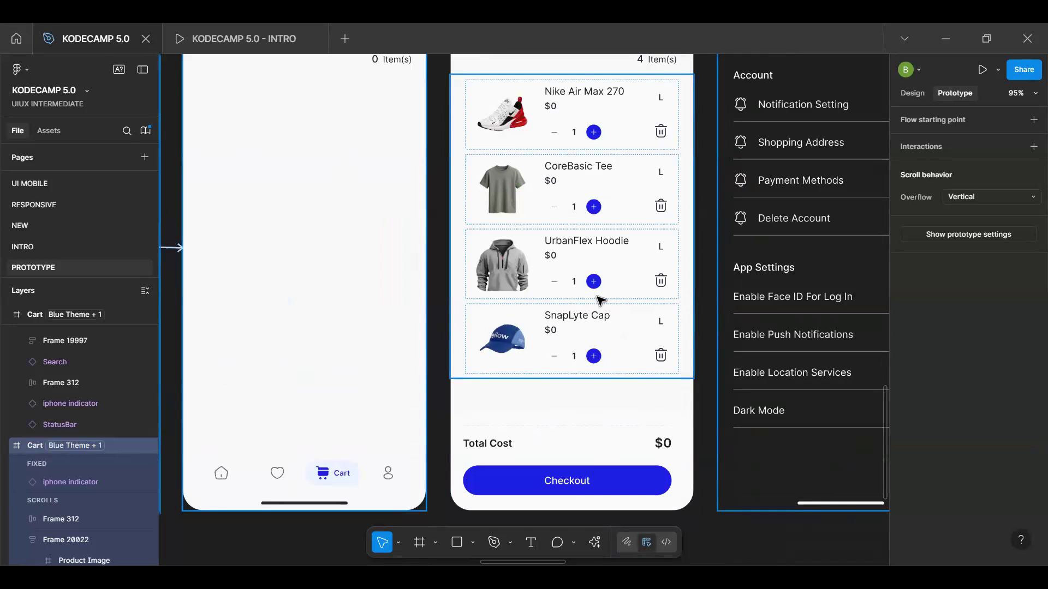
pyautogui.scroll(-4, 600, 300)
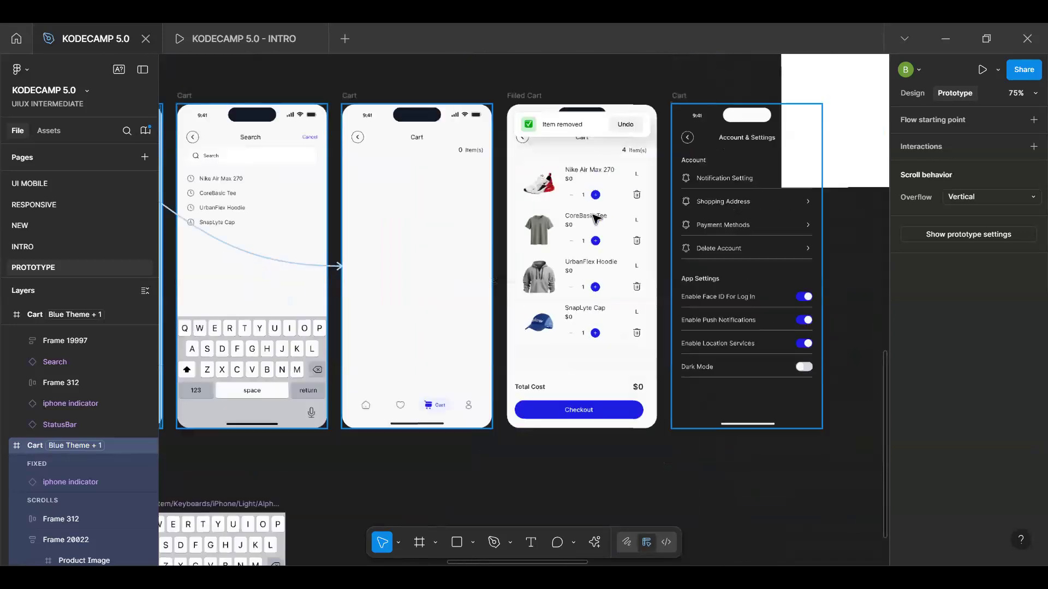
pyautogui.scroll(4, 600, 273)
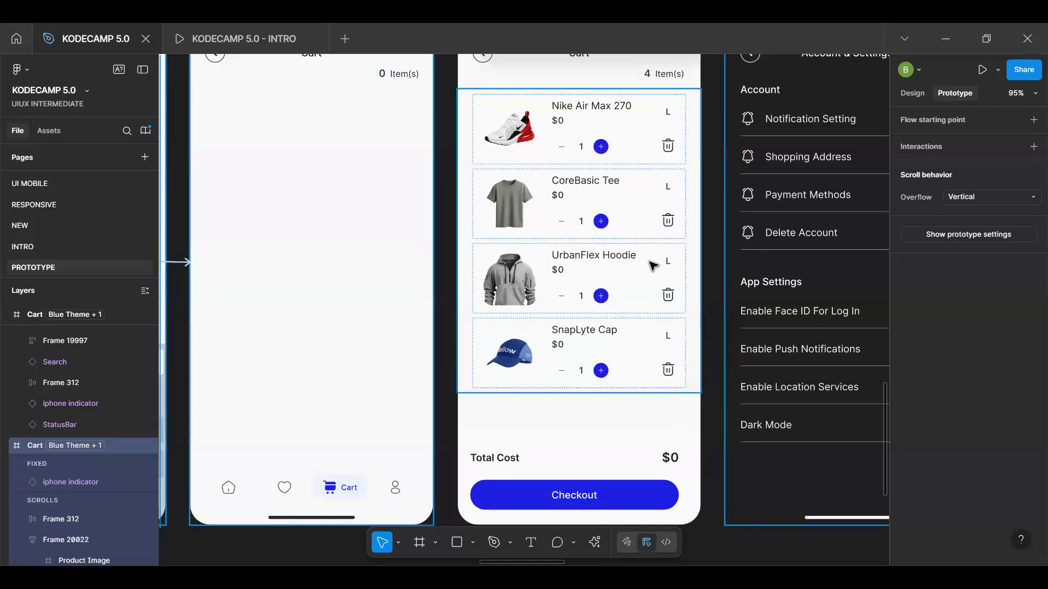
pyautogui.scroll(-5, 652, 266)
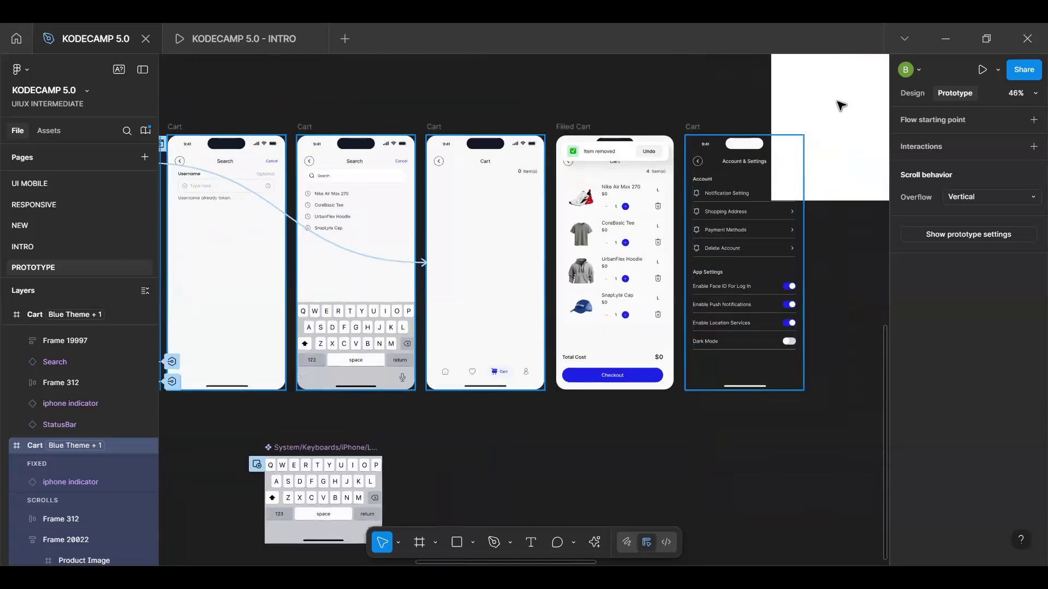
# Examine the Account & Settings frame and drill down to its Dark Mode setting item
pyautogui.click(840, 107)
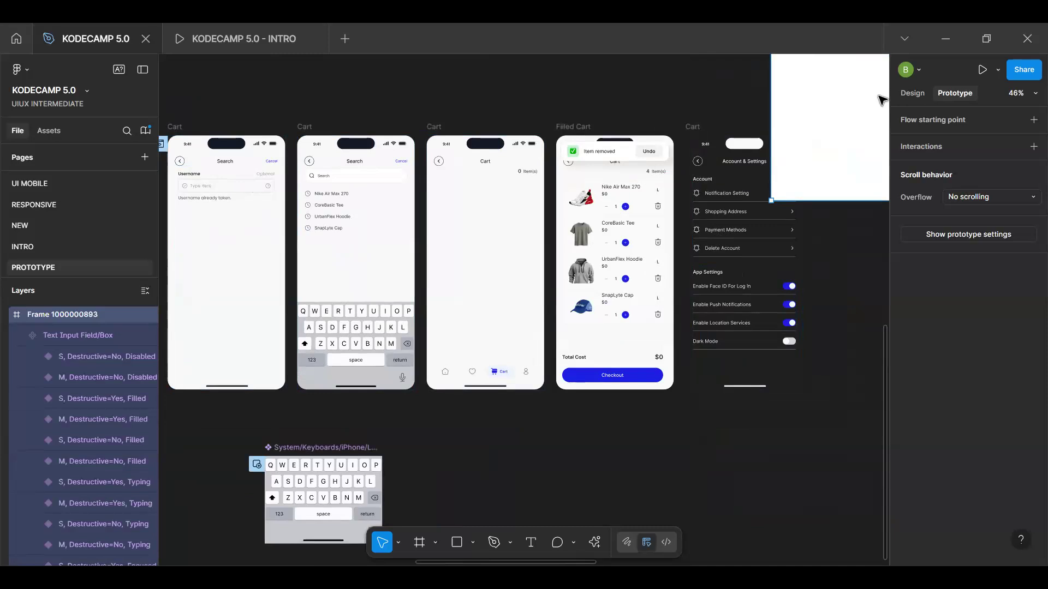
pyautogui.hscroll(3, 772, 145)
pyautogui.scroll(5, 693, 269)
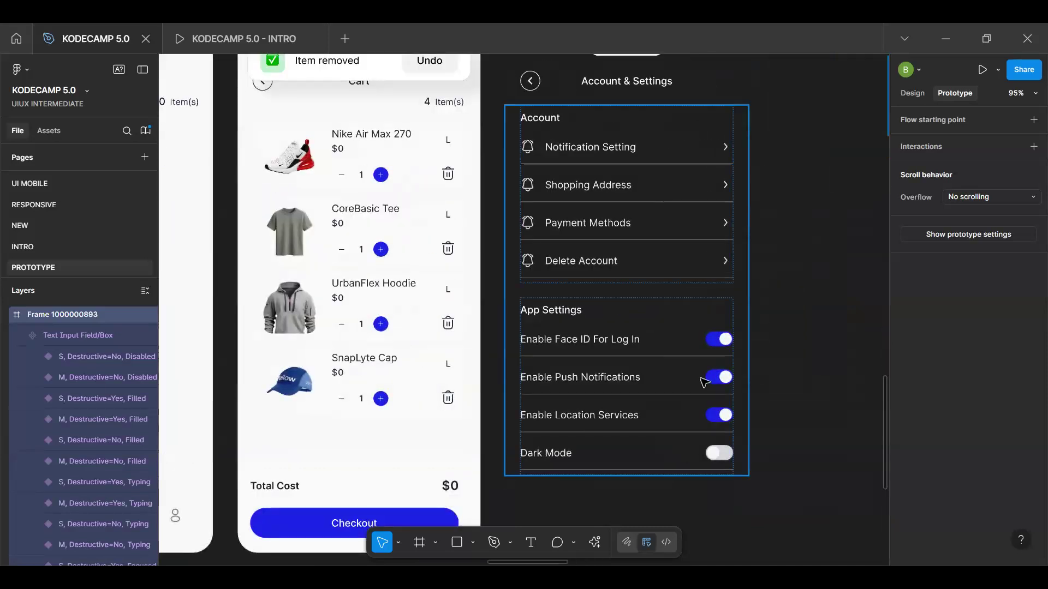
pyautogui.click(715, 455)
pyautogui.doubleClick(715, 455)
pyautogui.doubleClick(715, 456)
pyautogui.doubleClick(715, 456)
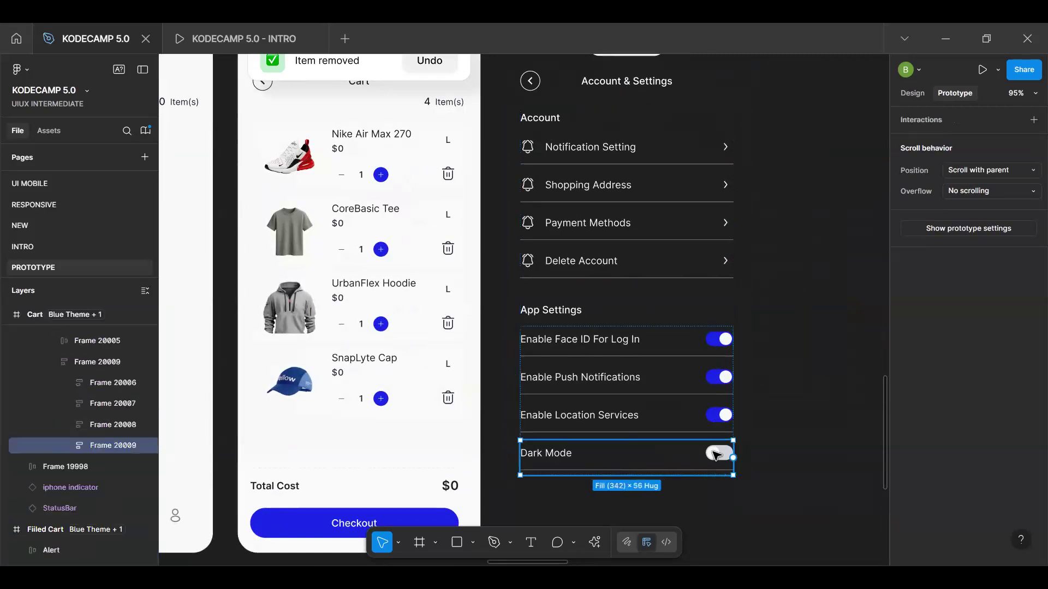
pyautogui.doubleClick(714, 456)
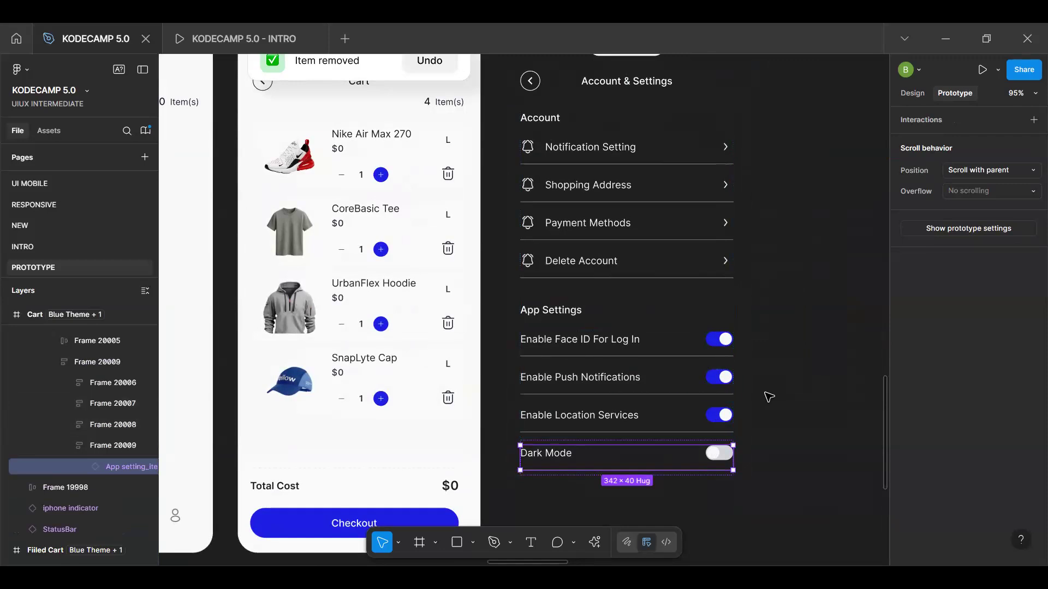
# Preview the Account & Settings frame and test its Dark Mode switch
pyautogui.click(607, 503)
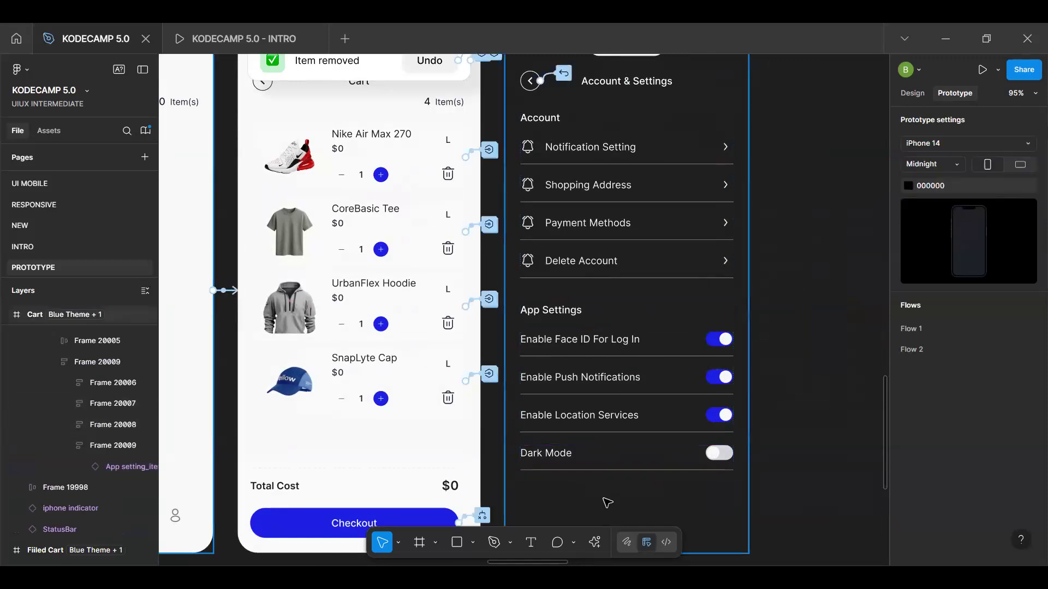
pyautogui.hotkey('shift', 'space')
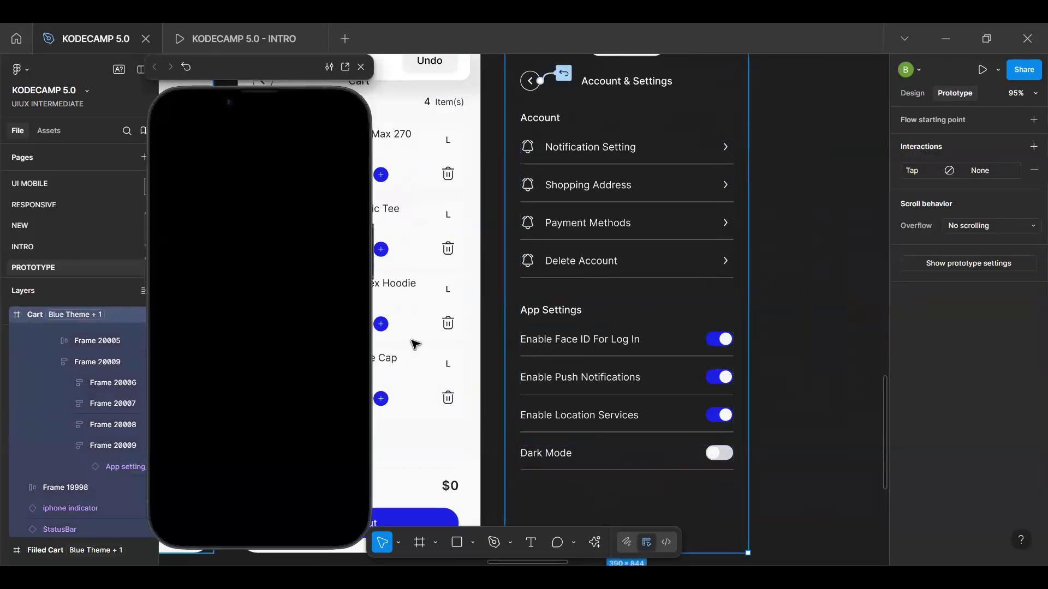
pyautogui.click(340, 459)
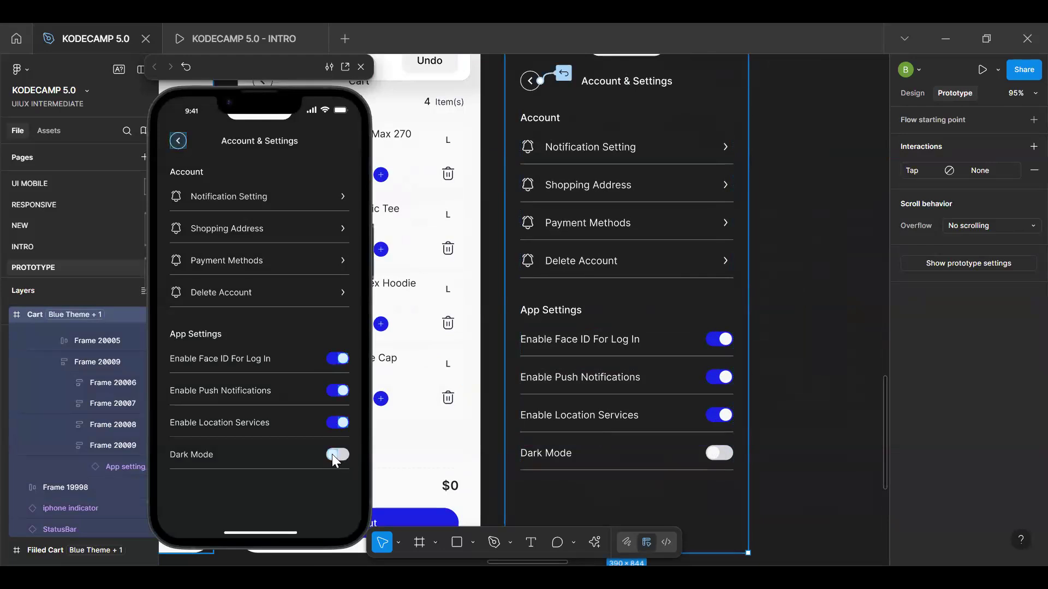
pyautogui.click(339, 456)
pyautogui.click(334, 457)
pyautogui.click(344, 459)
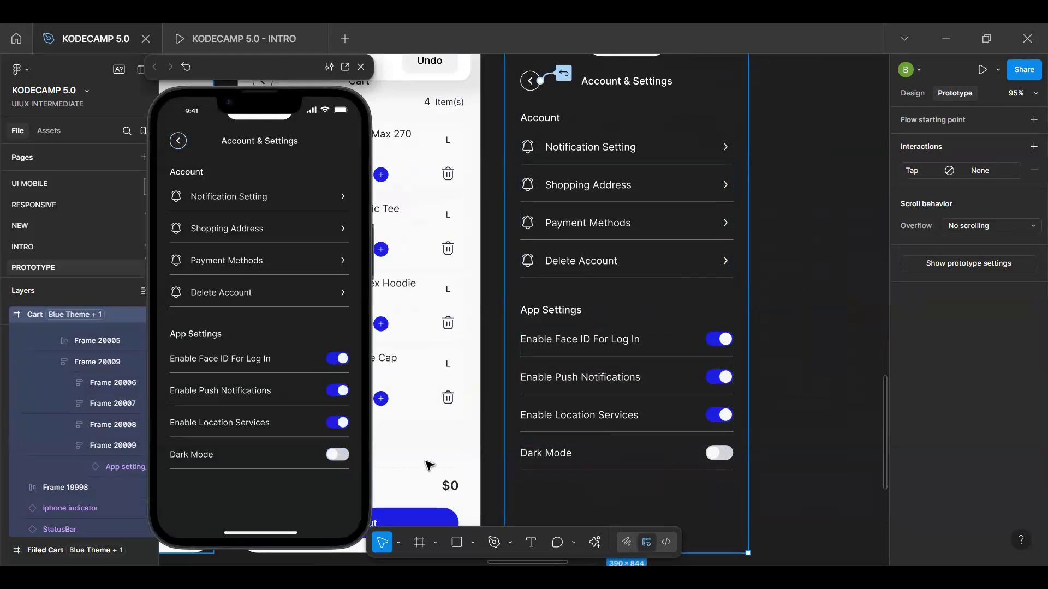
# Select the toggle inside the Dark Mode row and go to its main component
pyautogui.click(728, 452)
pyautogui.doubleClick(727, 455)
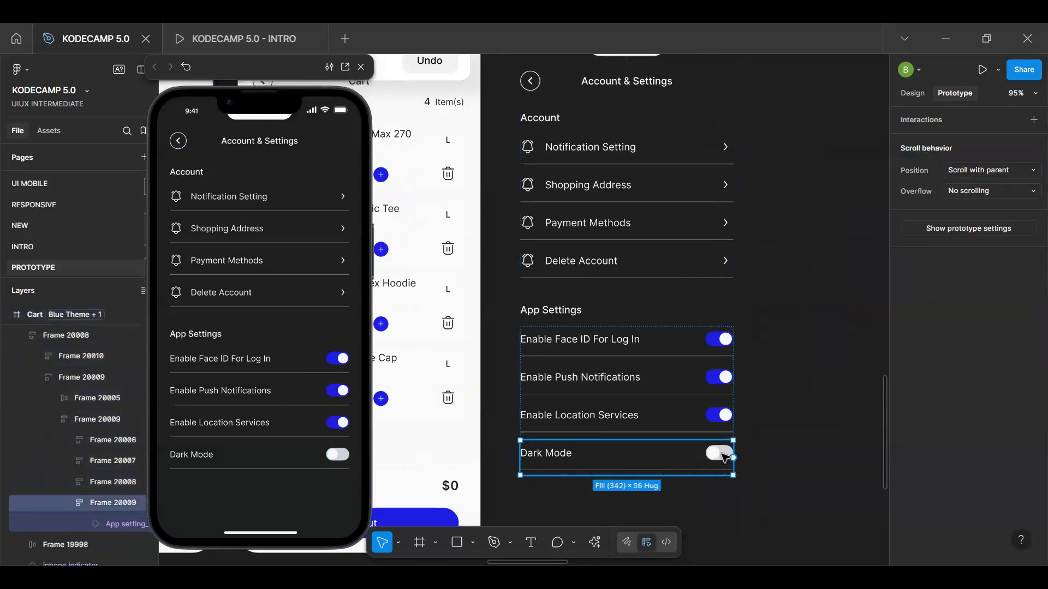
pyautogui.doubleClick(719, 454)
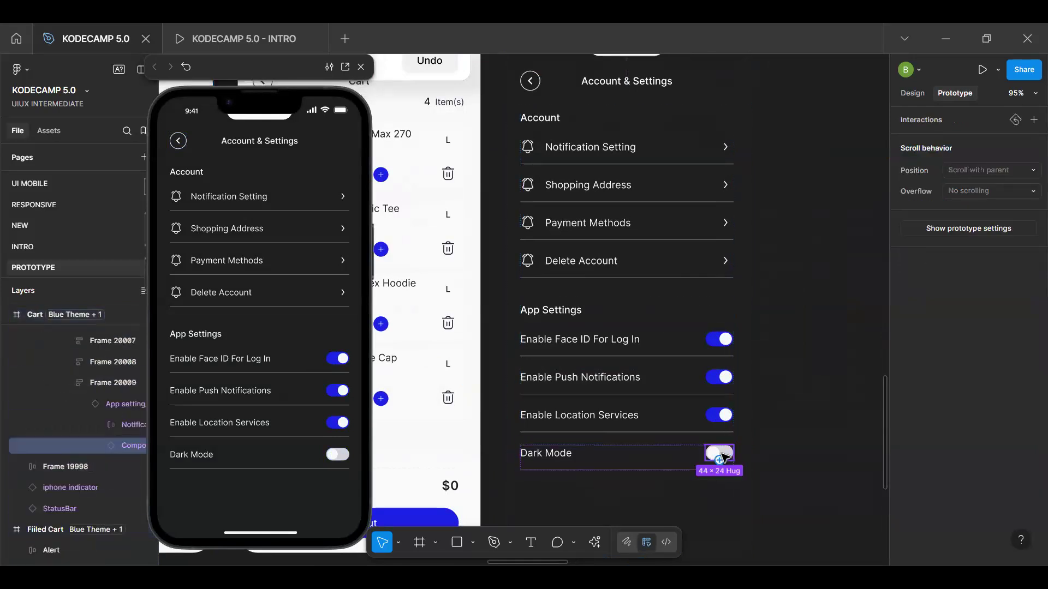
pyautogui.click(911, 93)
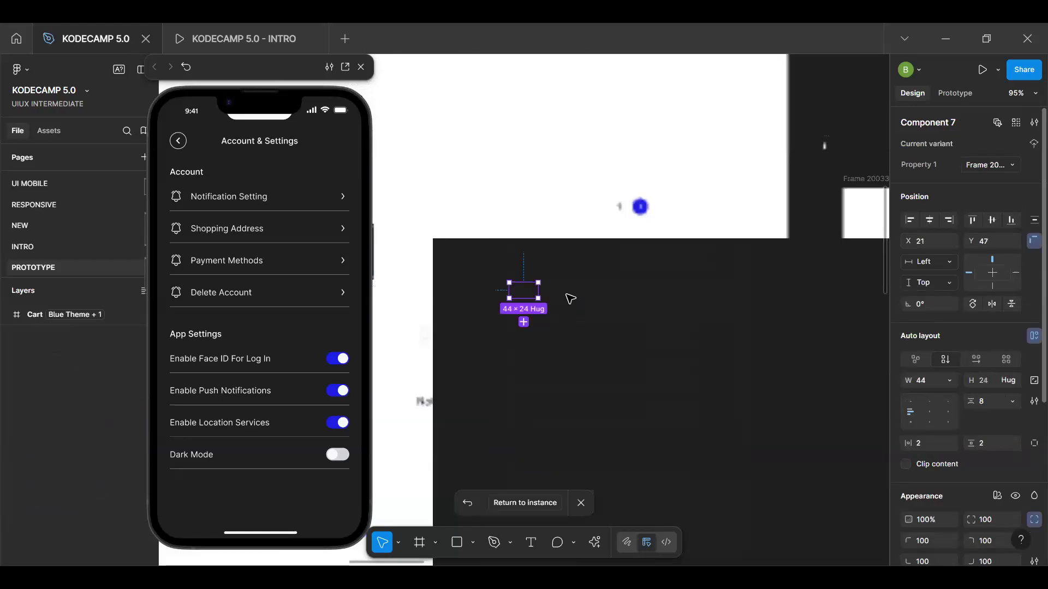
# Add an on-tap interaction to the blue toggle variant that sets the Mapped collection's variable mode to Dark Mode
pyautogui.scroll(6, 535, 277)
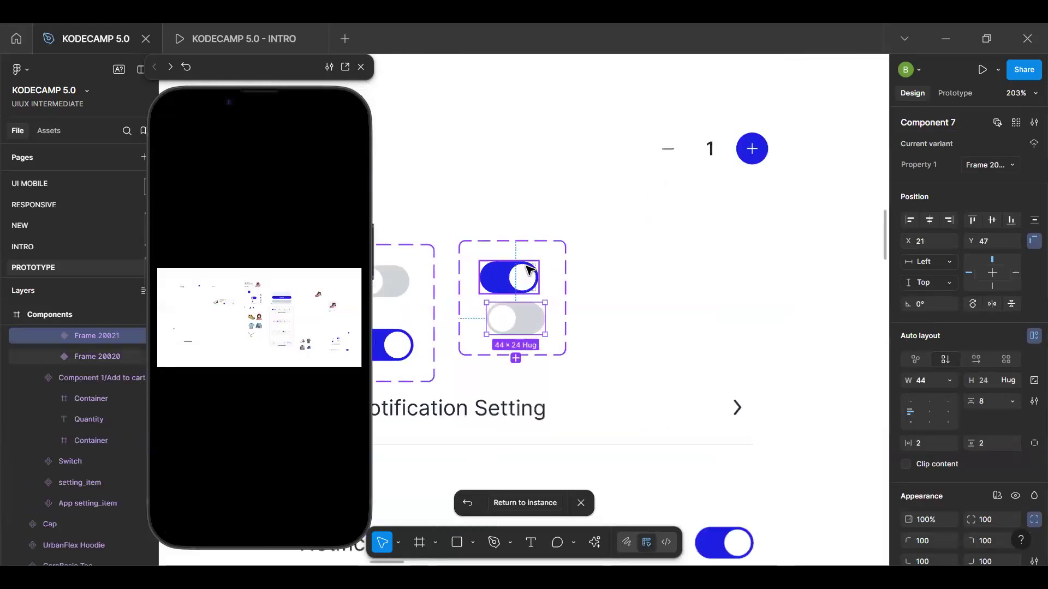
pyautogui.click(530, 293)
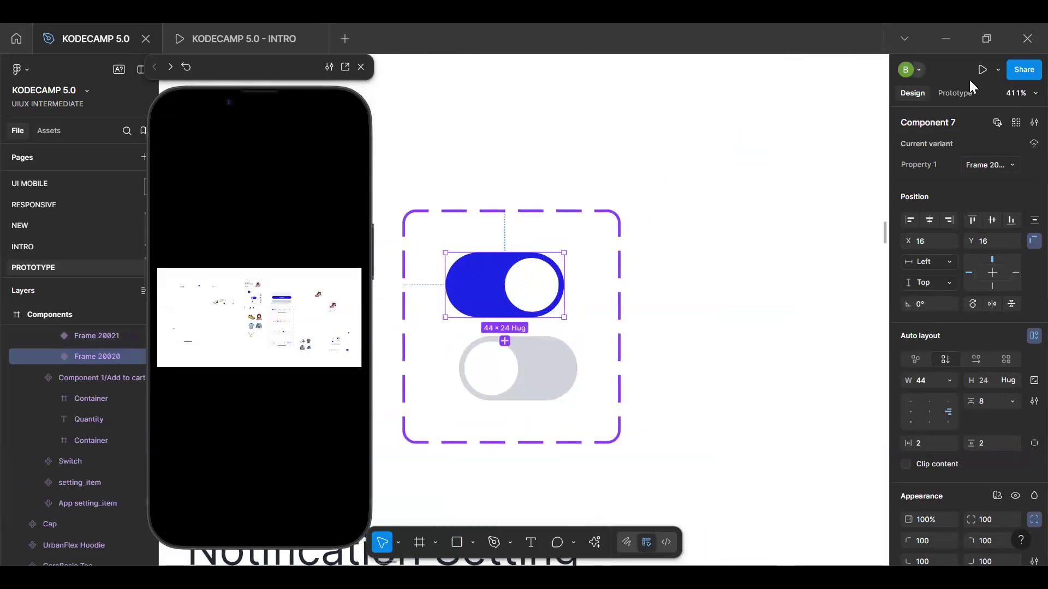
pyautogui.click(954, 93)
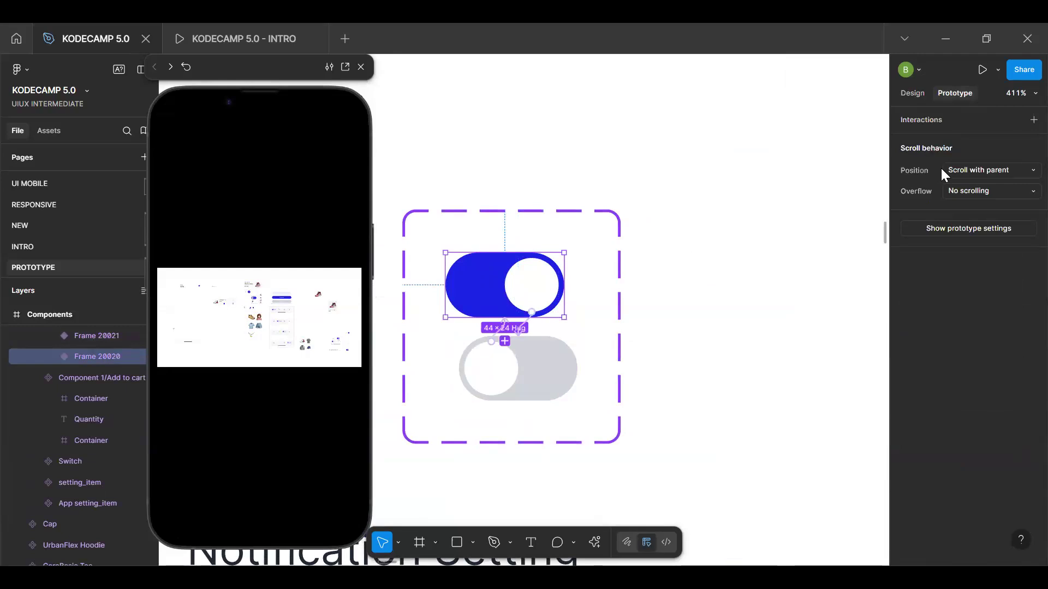
pyautogui.click(1033, 119)
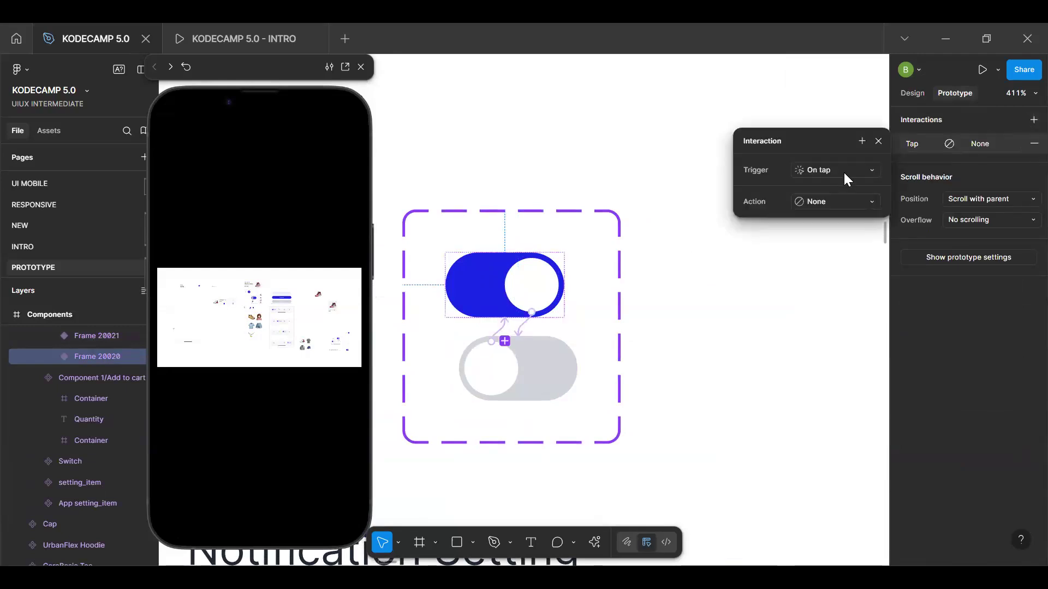
pyautogui.click(846, 205)
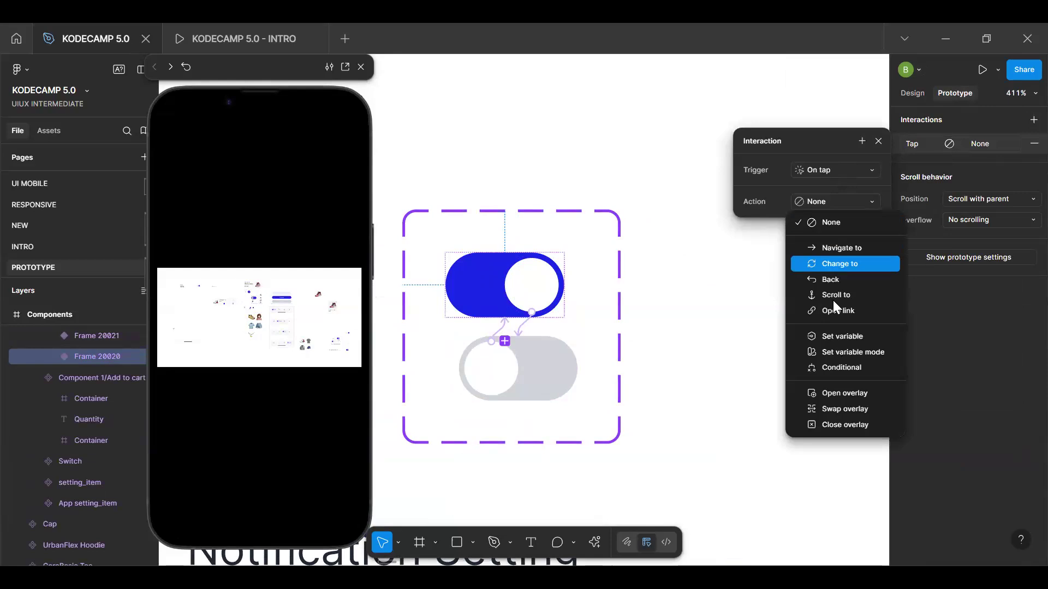
pyautogui.click(862, 352)
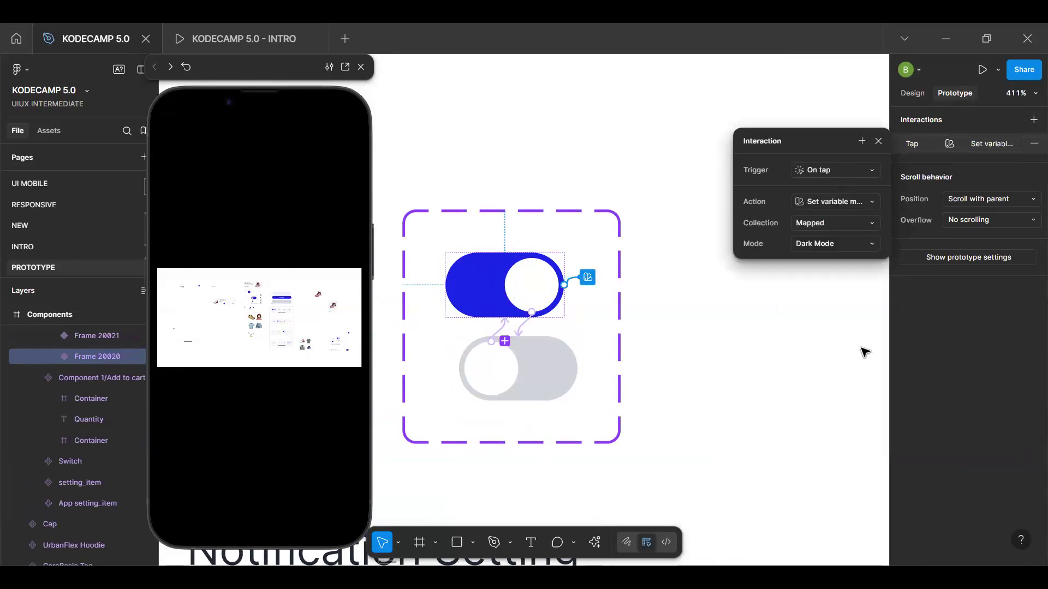
pyautogui.click(837, 242)
pyautogui.click(840, 224)
pyautogui.click(878, 141)
pyautogui.scroll(-5, 879, 148)
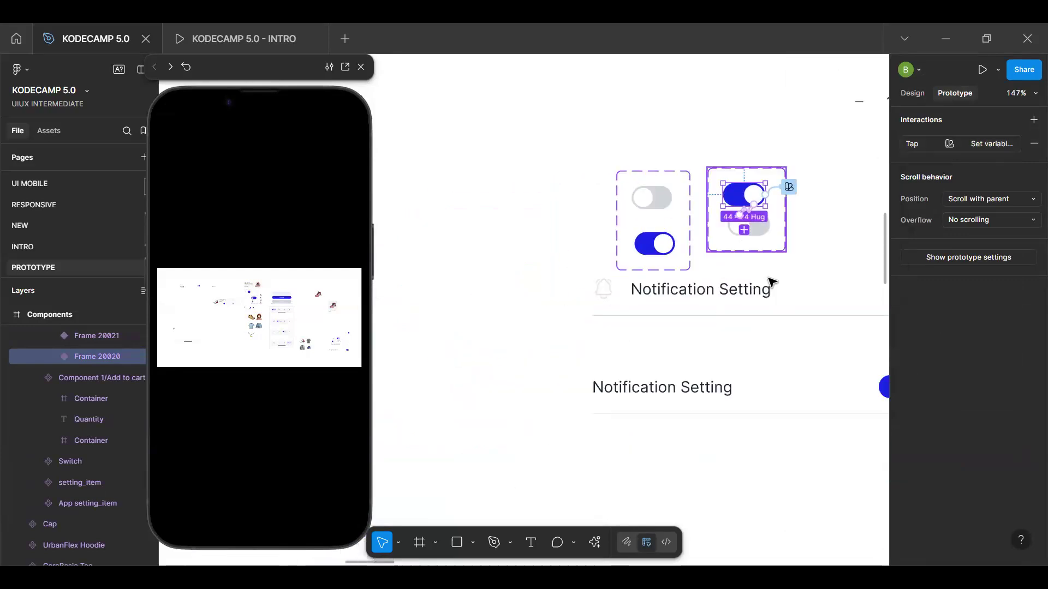
pyautogui.hscroll(10, 771, 281)
pyautogui.scroll(-7, 772, 282)
pyautogui.scroll(-1, 771, 282)
pyautogui.hscroll(11, 771, 282)
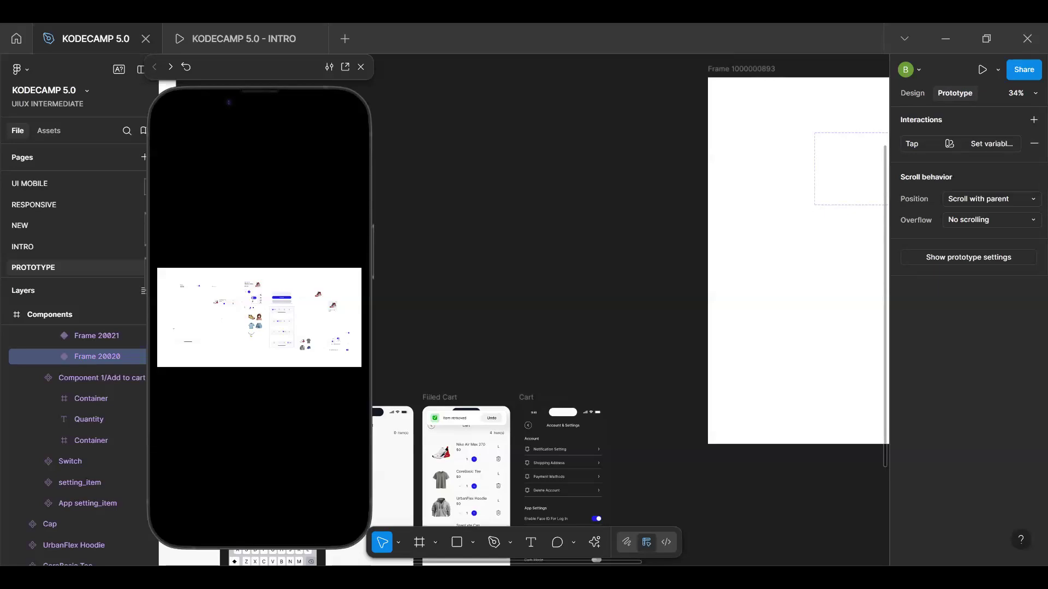
# Switch to the Google Slides deck, present it full screen from the Questions slide, and advance to the Thank You slide
pyautogui.hotkey('alt', 'Tab')
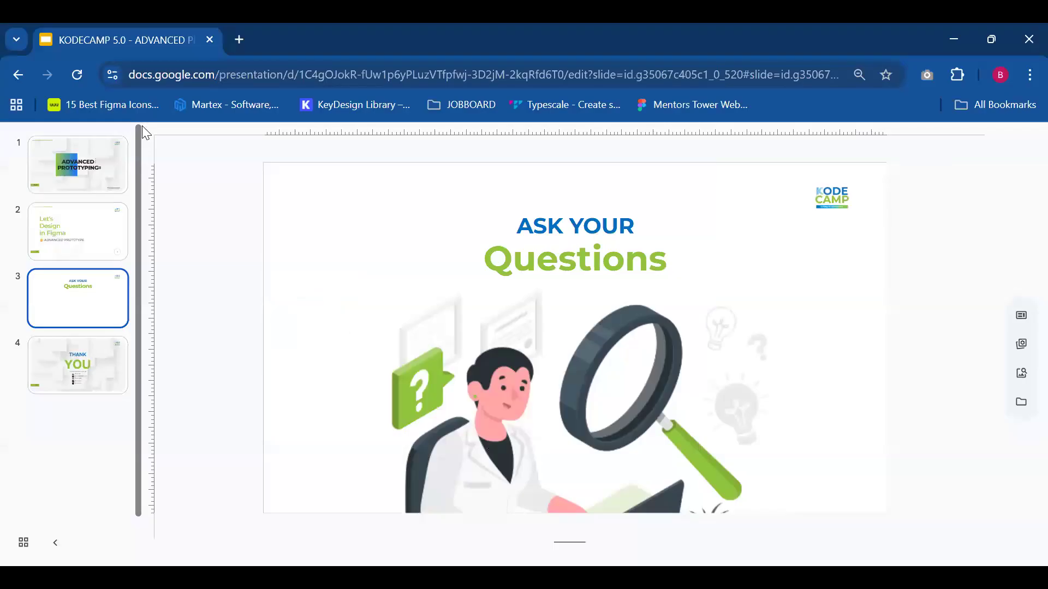
pyautogui.hotkey('ctrl', 'F5')
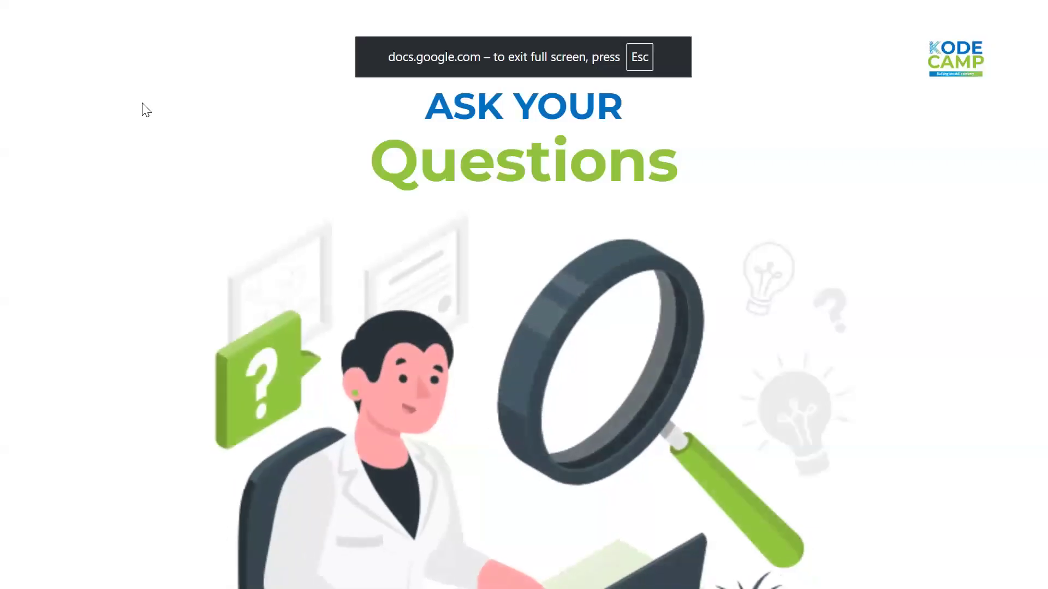
pyautogui.press('Right')
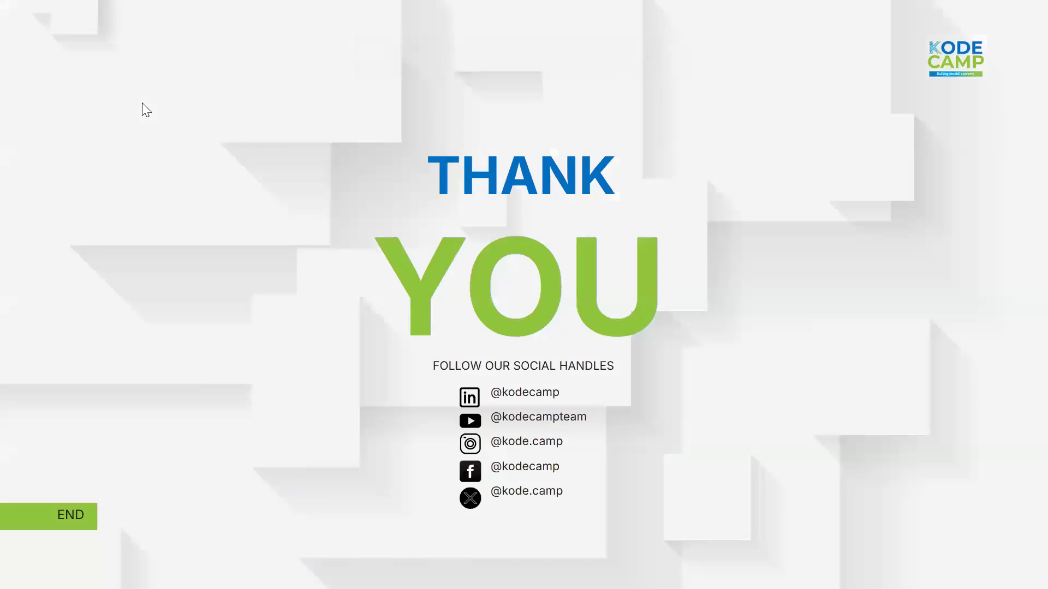